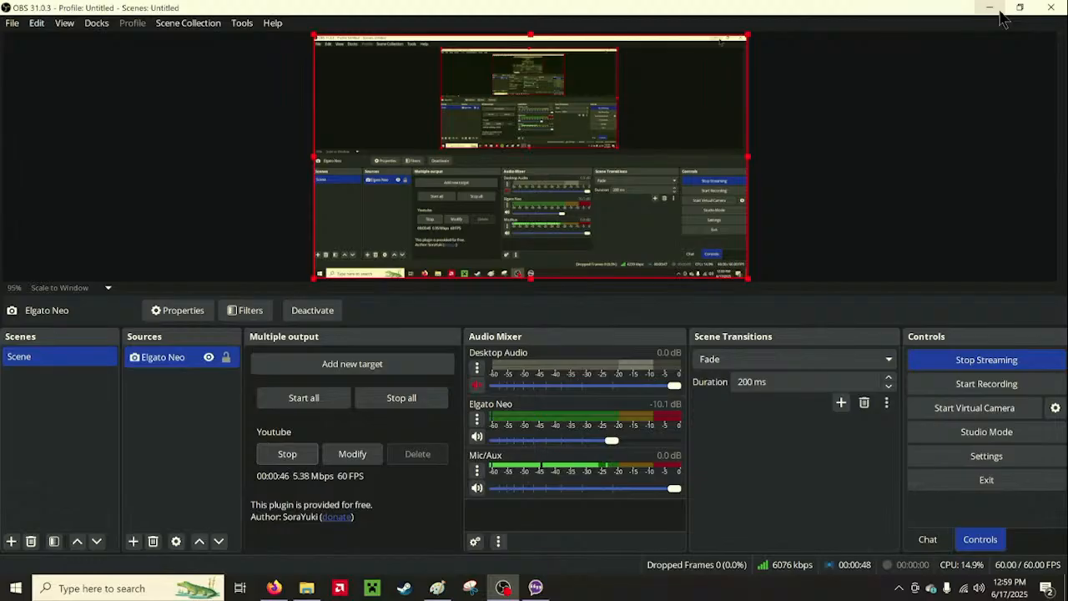
Minimize OBS to show the Paint canvas, then bring up the chat overlay window and dismiss it again
click(990, 9)
click(541, 589)
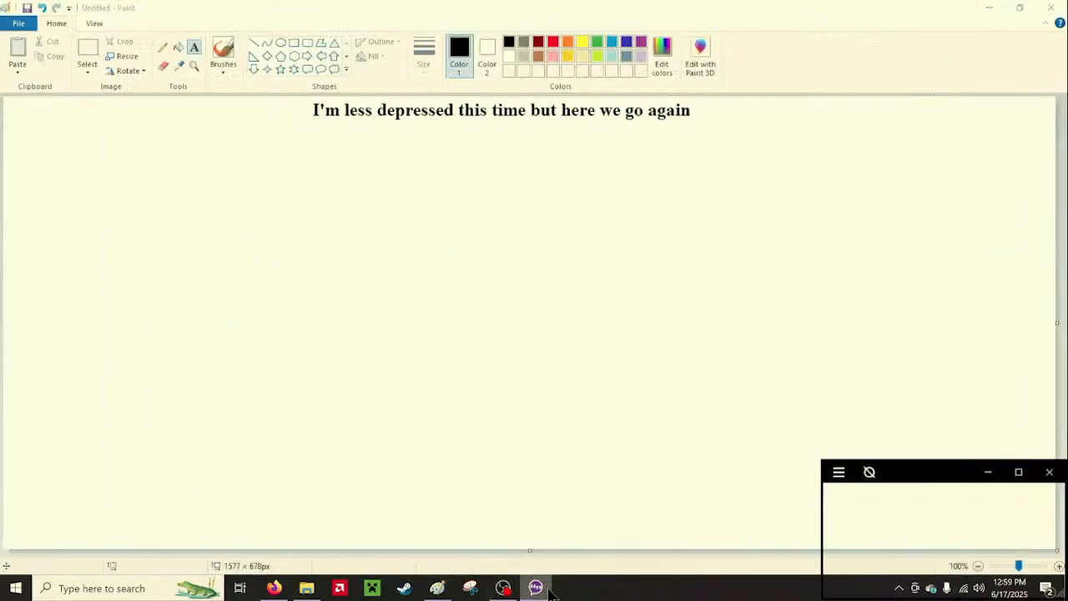
right_click(936, 469)
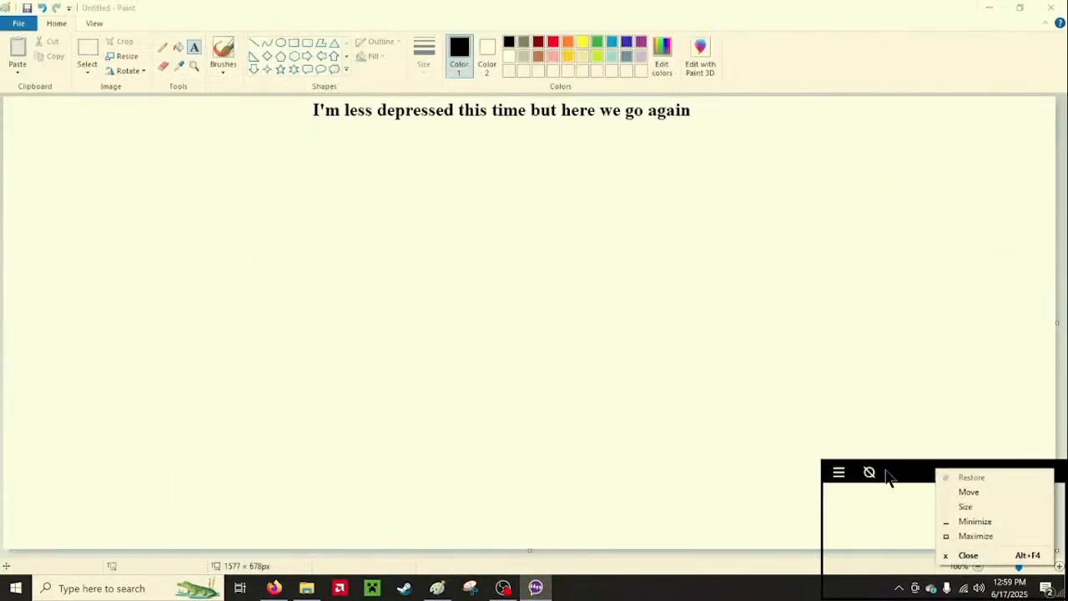
click(839, 472)
click(839, 472)
click(897, 378)
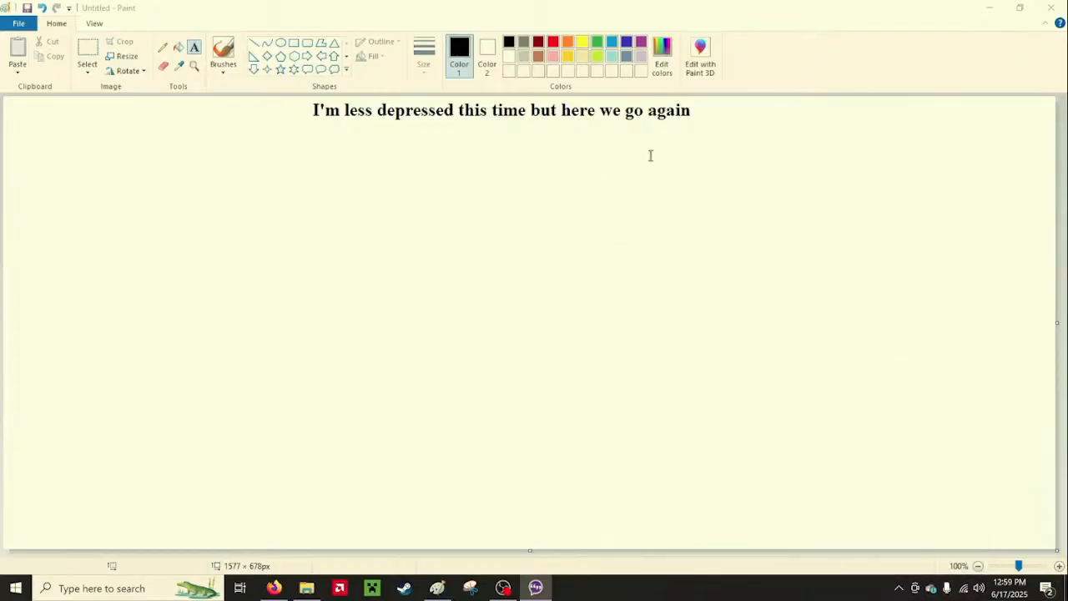
Discard the empty text box beside the heading on the Paint canvas and select the Pencil tool
click(734, 117)
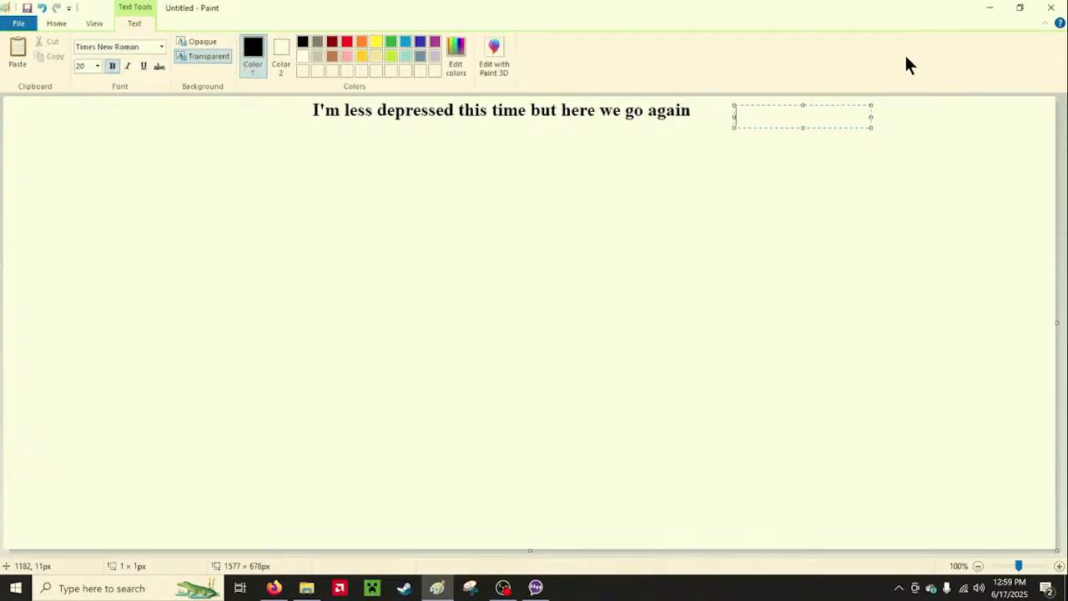
key(Escape)
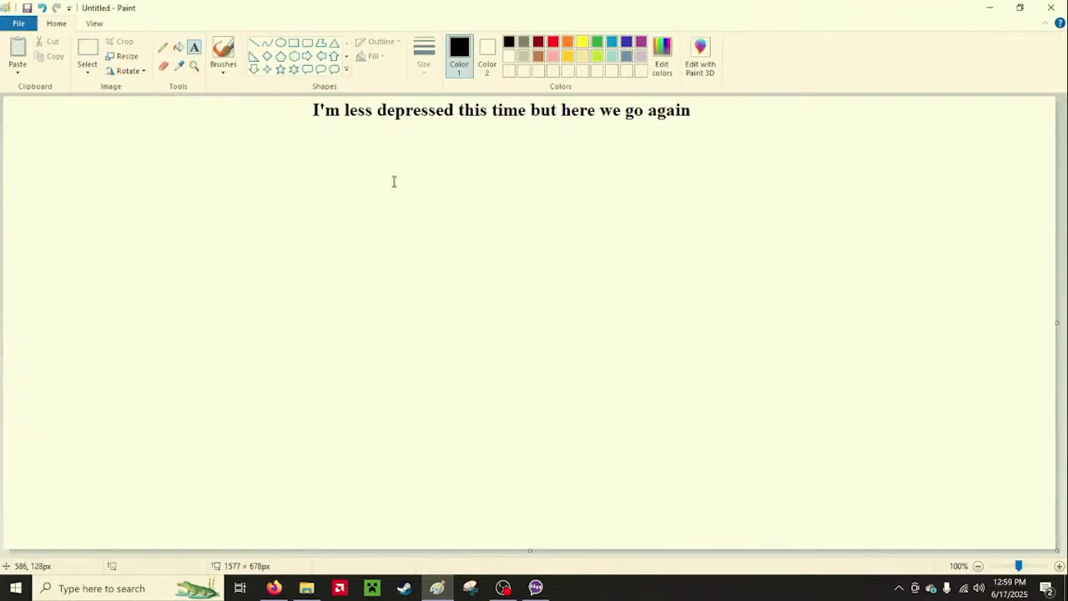
click(163, 46)
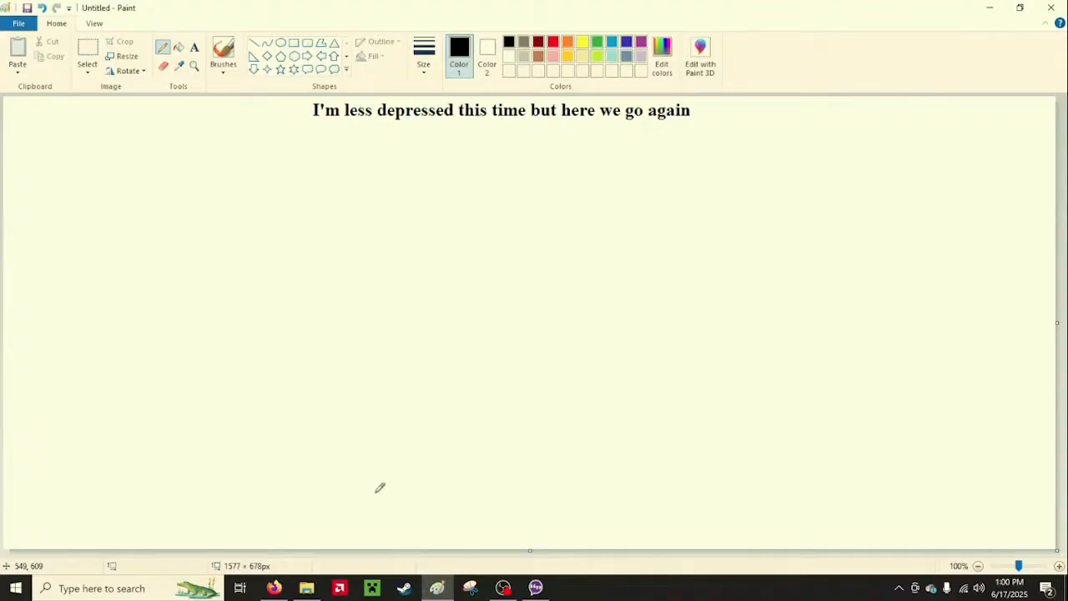
Switch to Firefox and look through the open reference pages, from the Hero Forge figure to the Redbubble pixel wand image
click(274, 588)
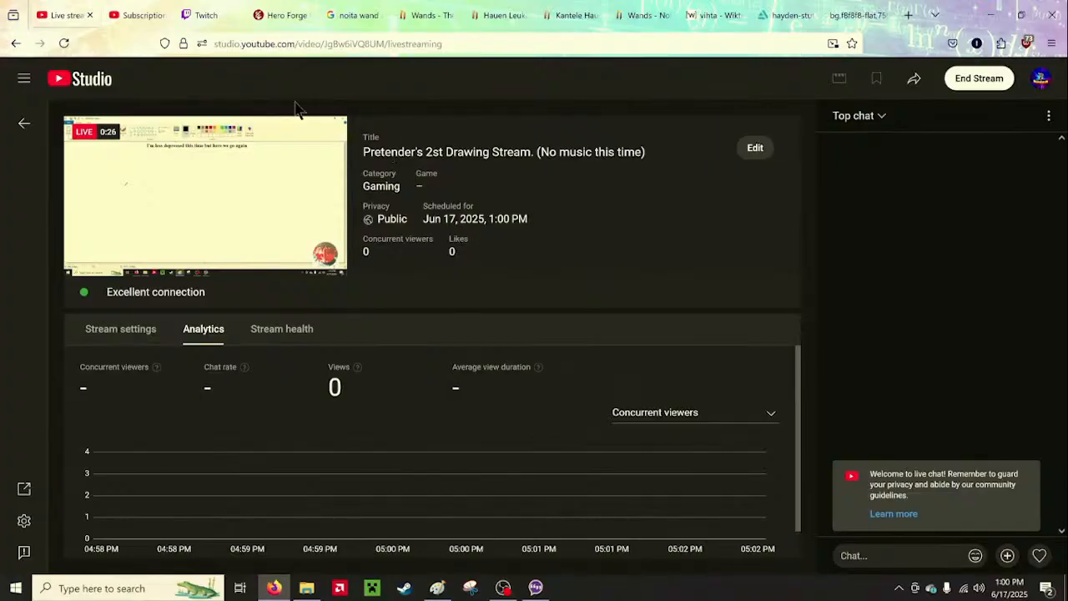
click(302, 14)
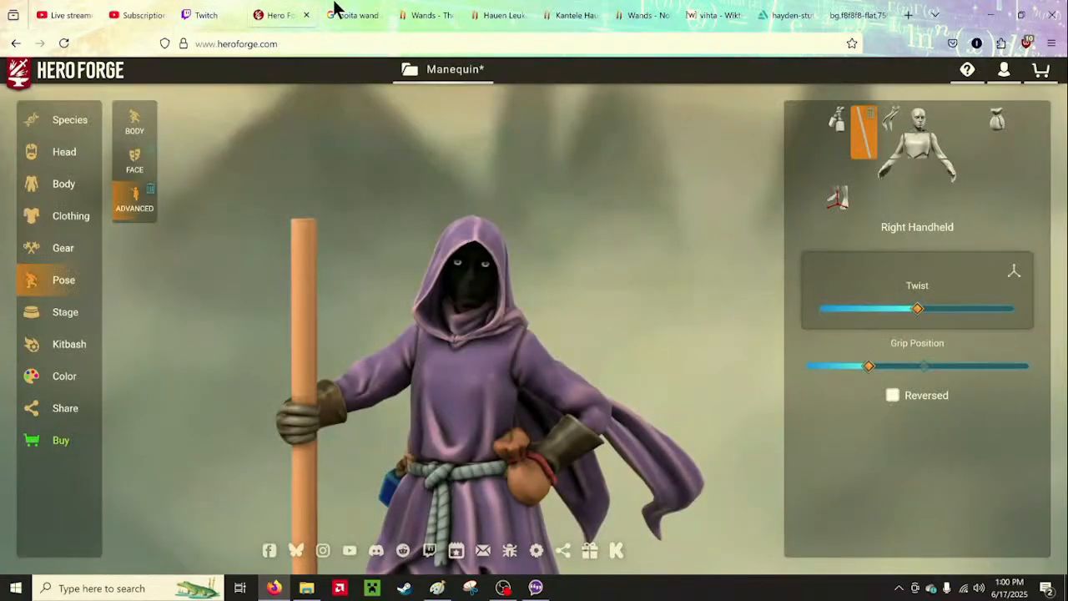
click(356, 10)
click(425, 10)
click(507, 10)
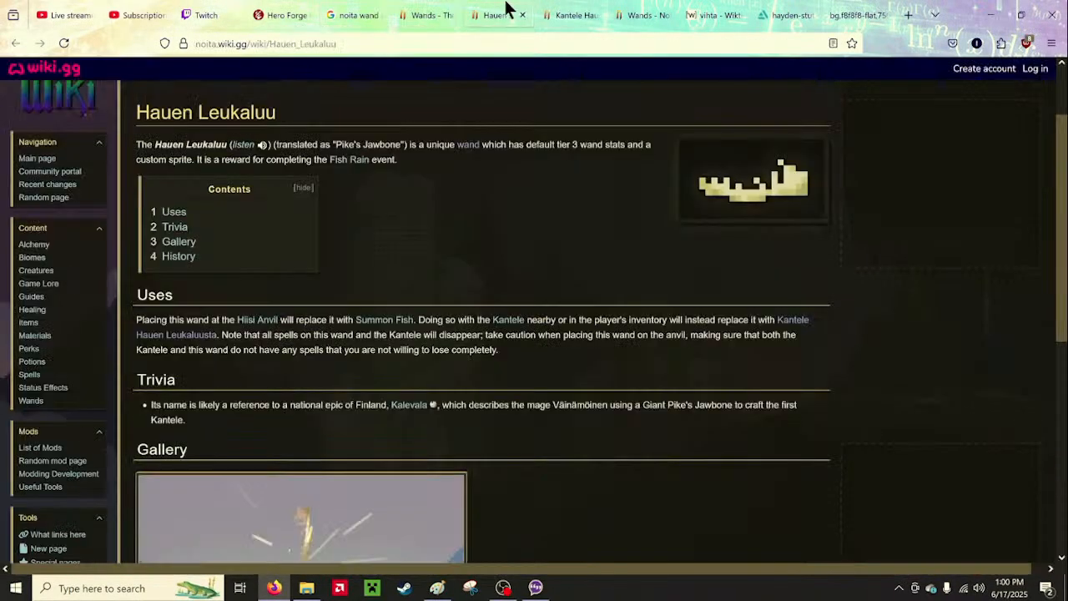
click(584, 10)
click(655, 8)
click(718, 10)
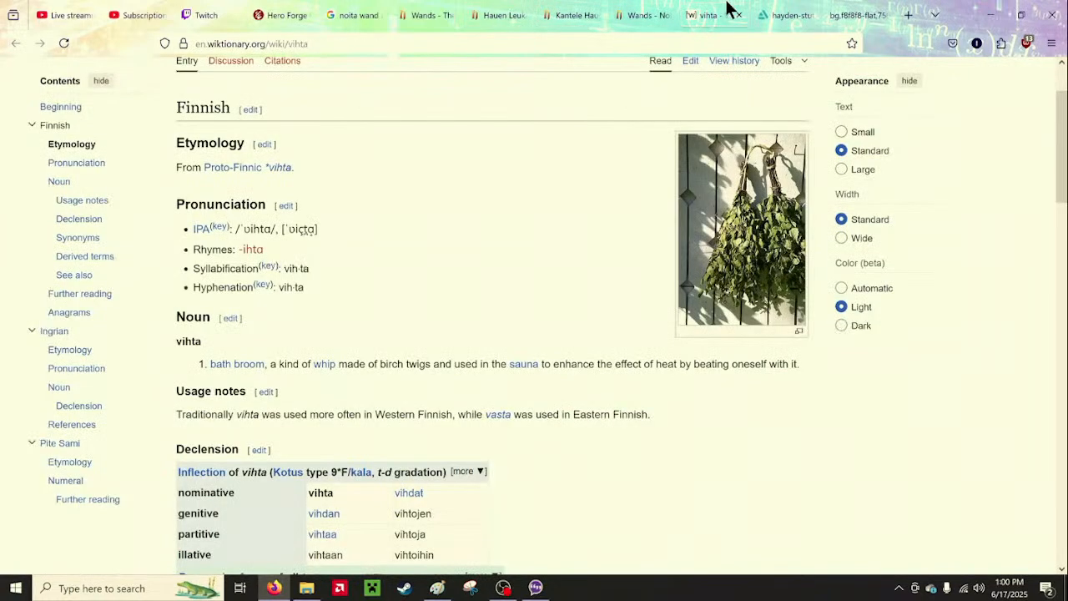
click(783, 8)
click(858, 10)
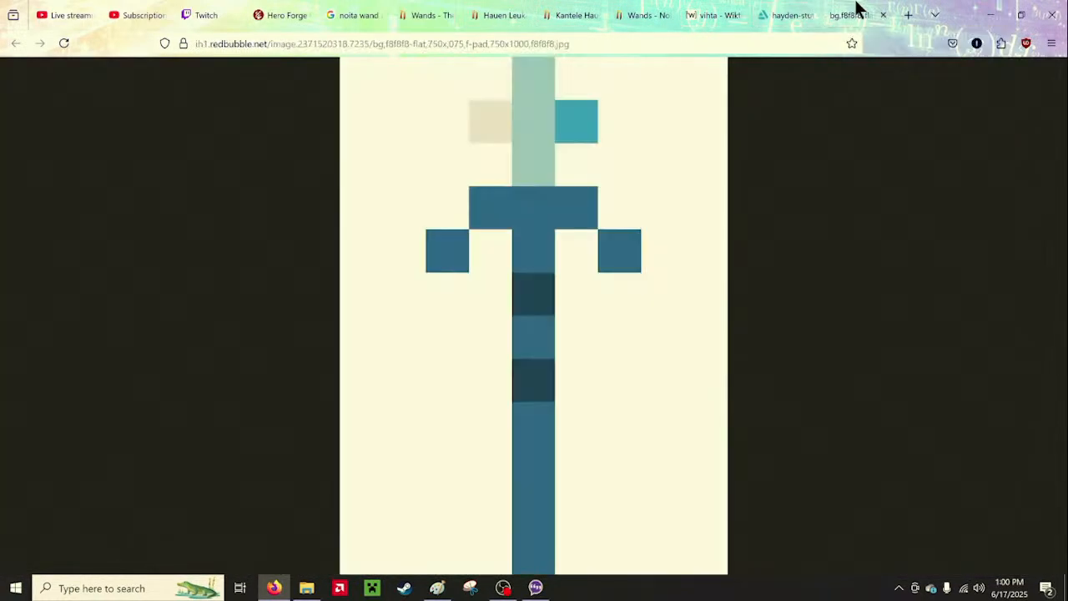
In Hero Forge, paint the cloth at the hooded figure's neck with Uniform Black Primer and save the Manequin figure
click(310, 9)
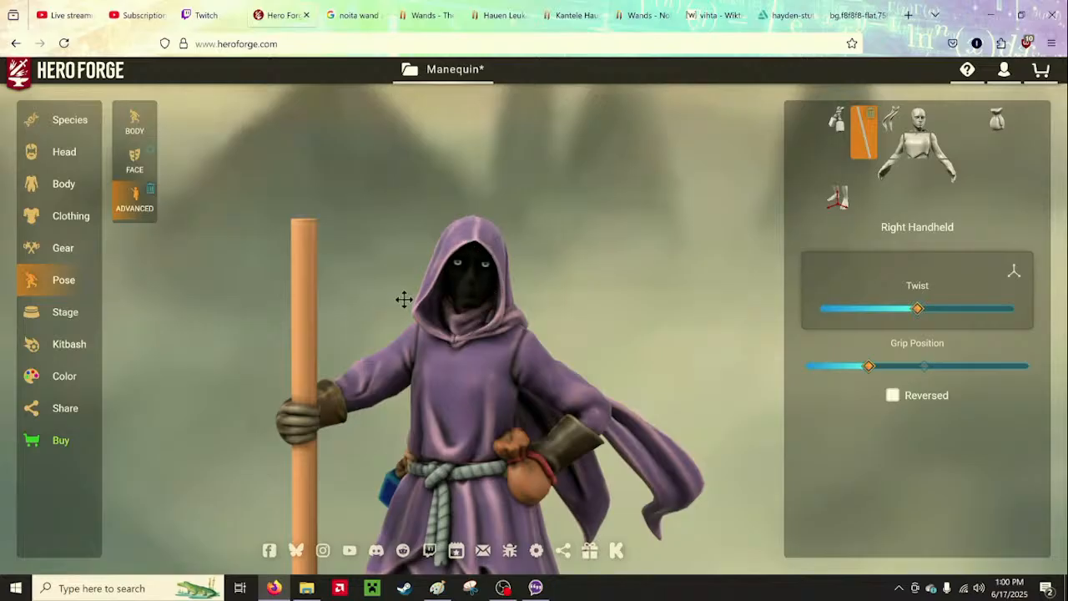
click(52, 369)
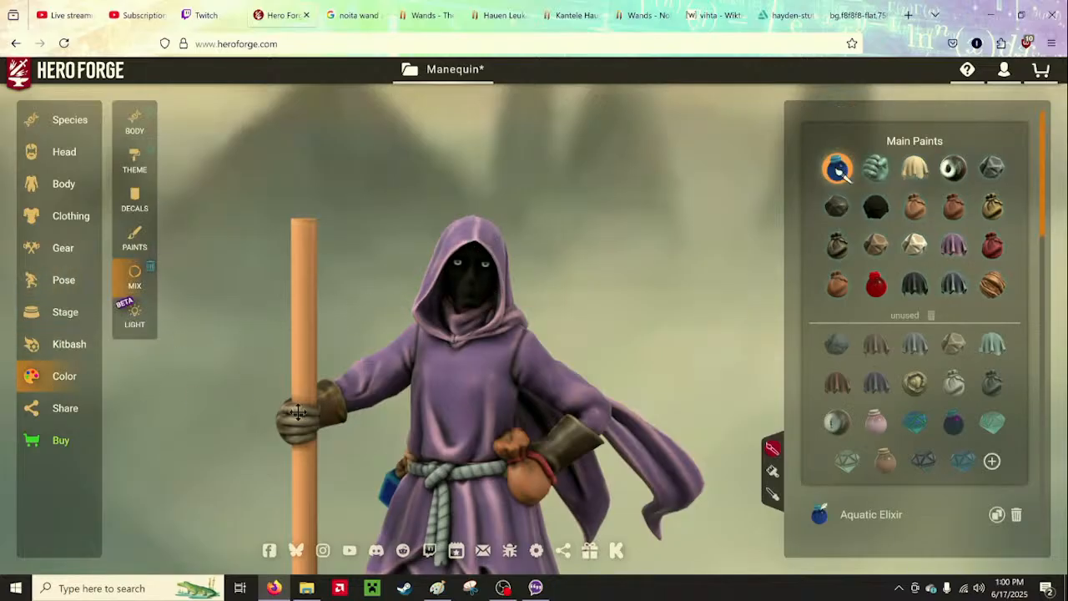
click(875, 209)
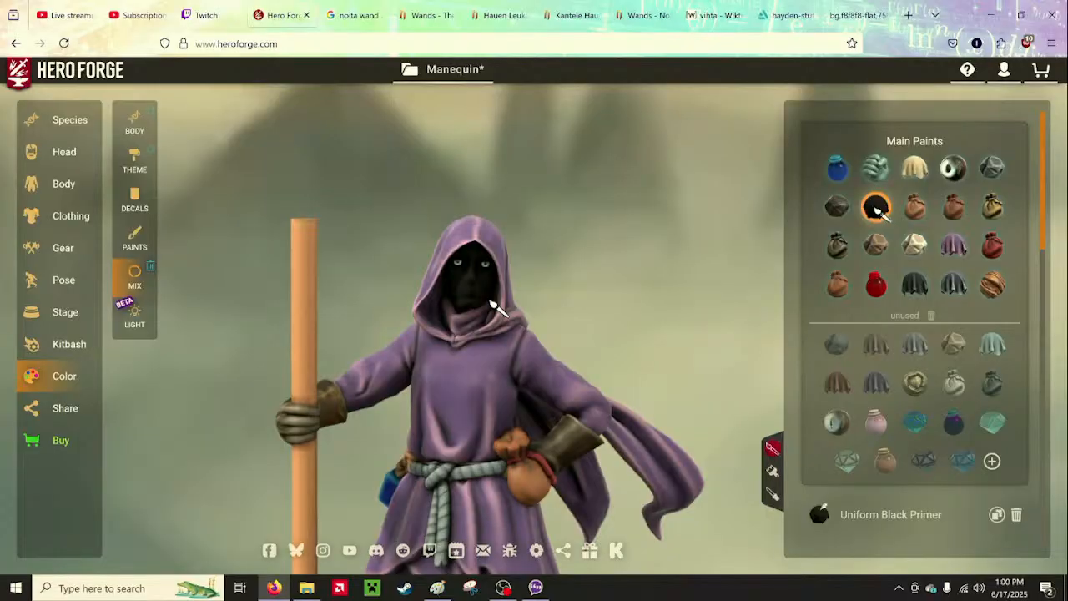
drag(576, 304, 489, 309)
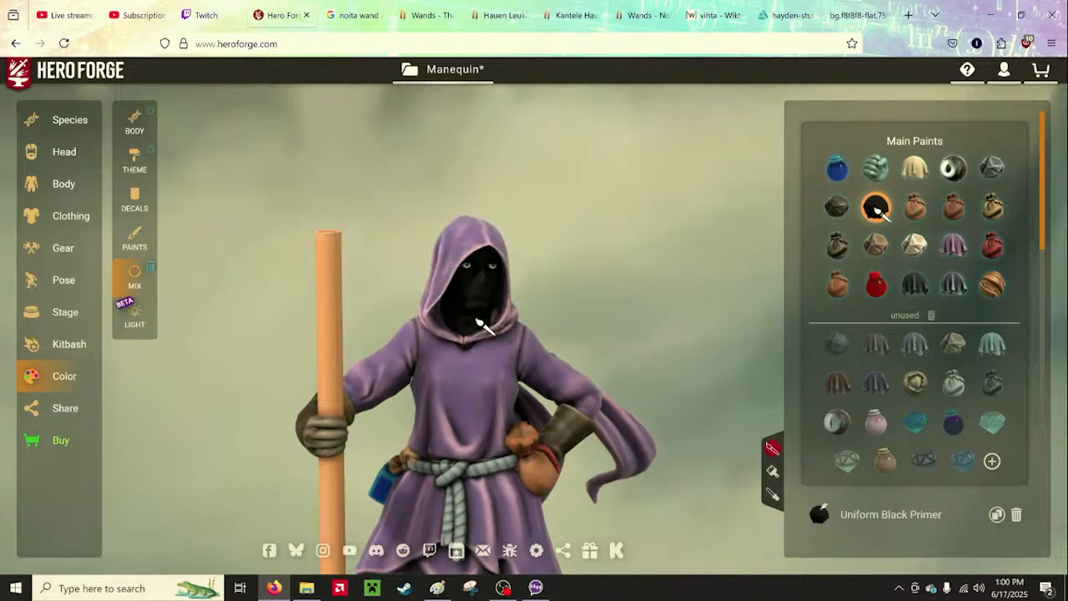
drag(626, 312, 505, 330)
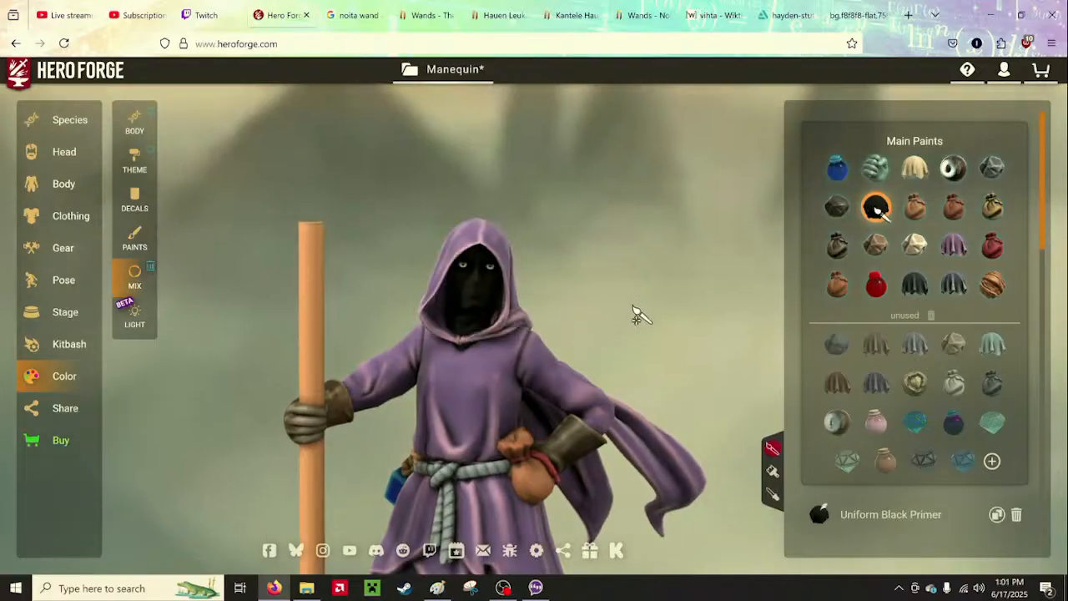
mouse_move(637, 312)
mouse_down()
mouse_move(305, 328)
mouse_move(657, 313)
mouse_up()
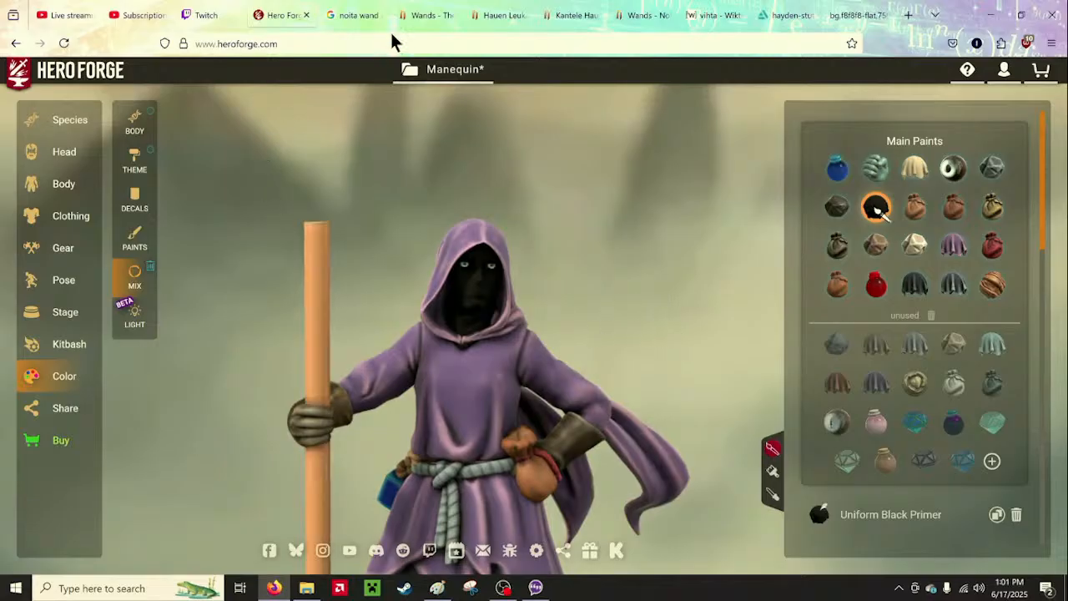
click(455, 69)
click(433, 134)
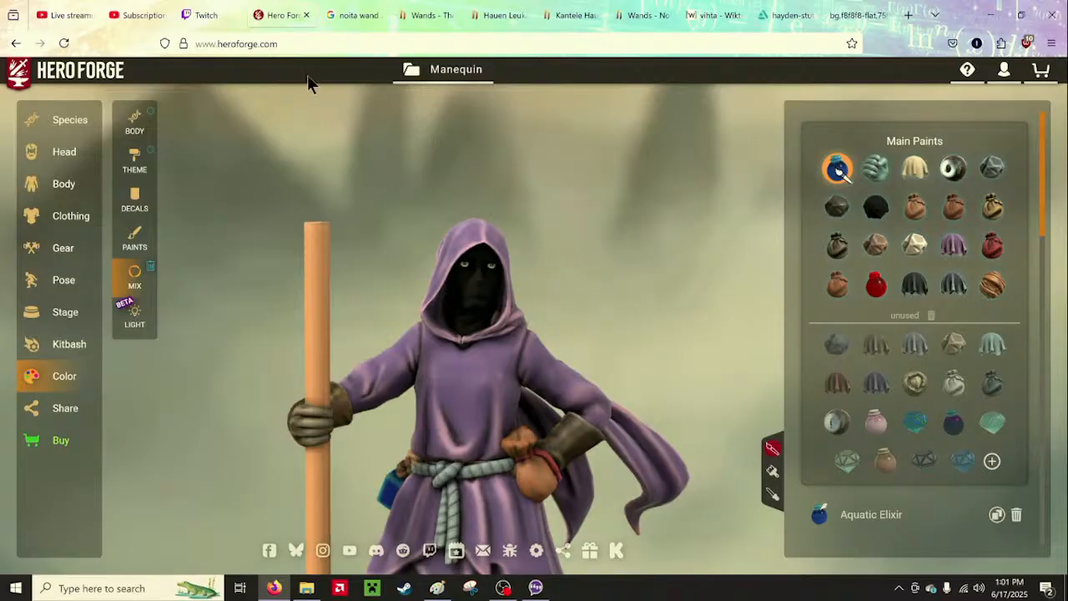
Browse the "noita wand art" image results for wand drawing references
click(334, 8)
scroll(488, 429, down, 3)
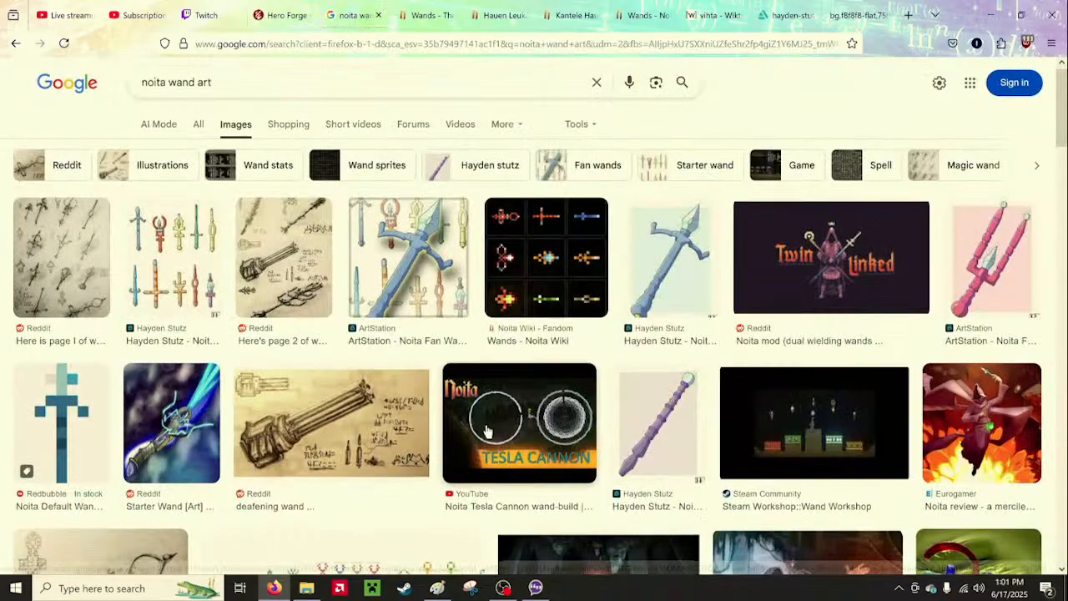
scroll(488, 430, down, 15)
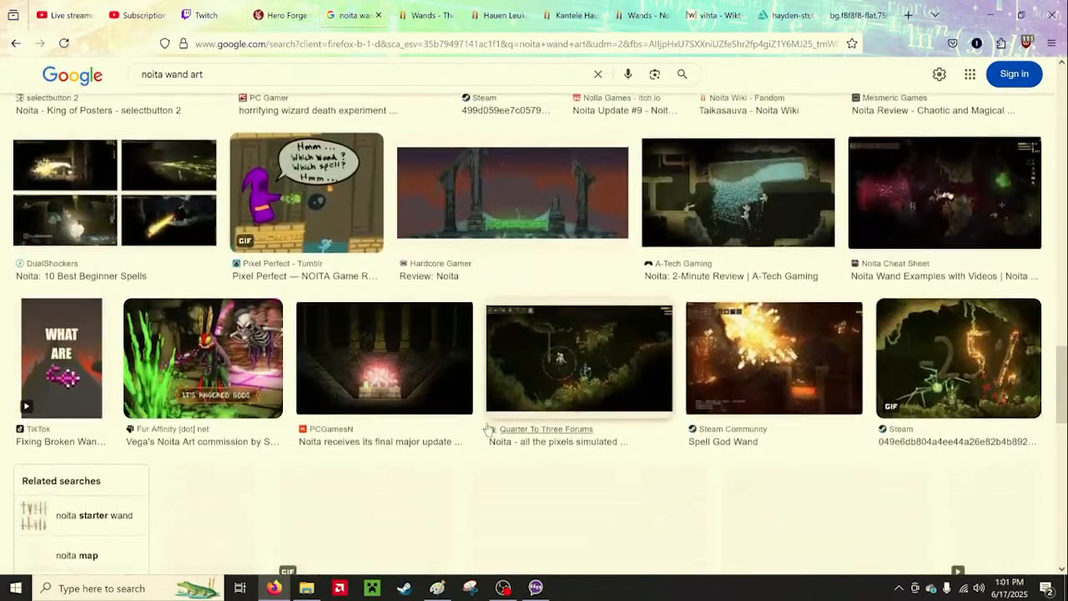
scroll(486, 423, up, 3)
scroll(485, 418, down, 5)
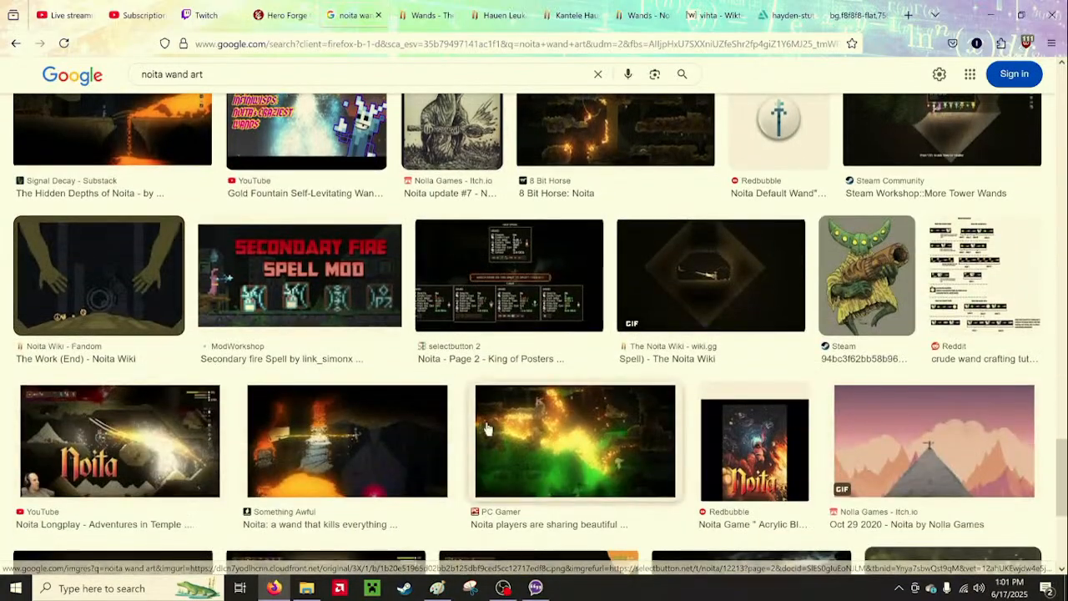
scroll(482, 431, down, 3)
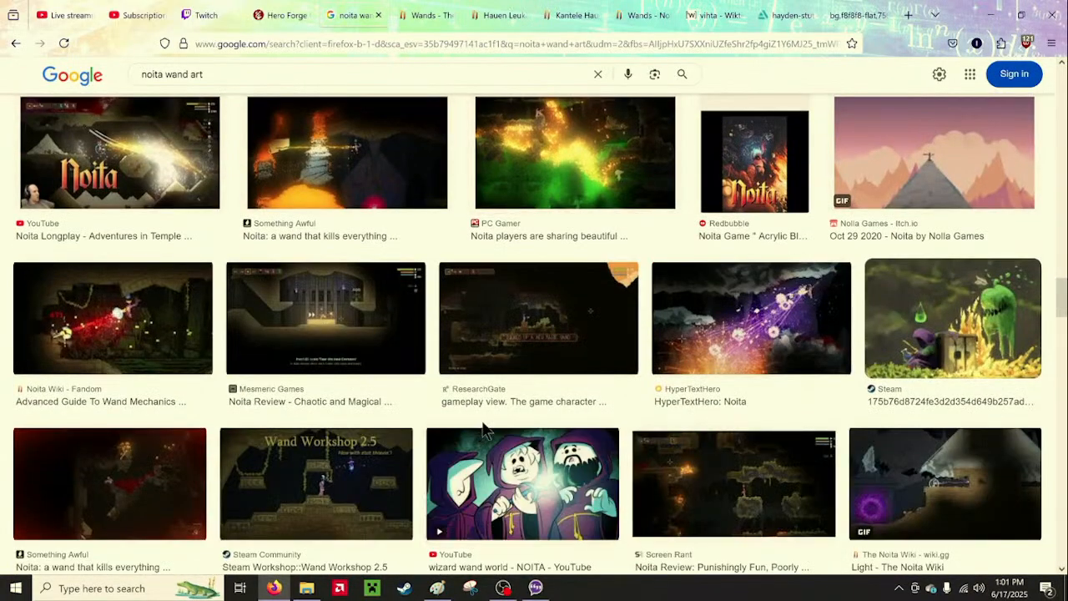
scroll(483, 428, up, 2)
scroll(484, 427, up, 15)
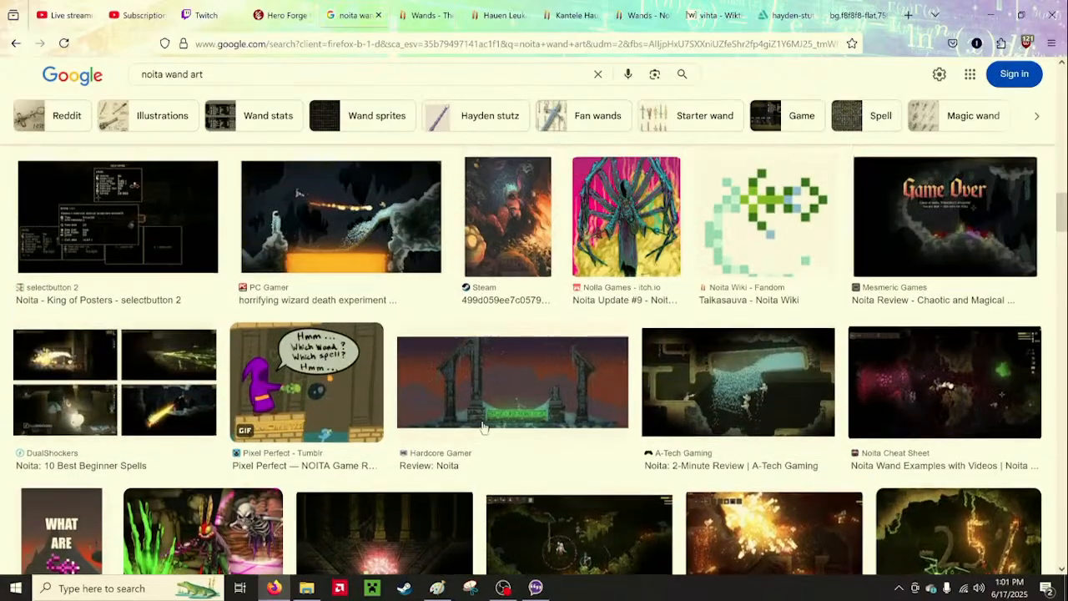
scroll(483, 425, up, 10)
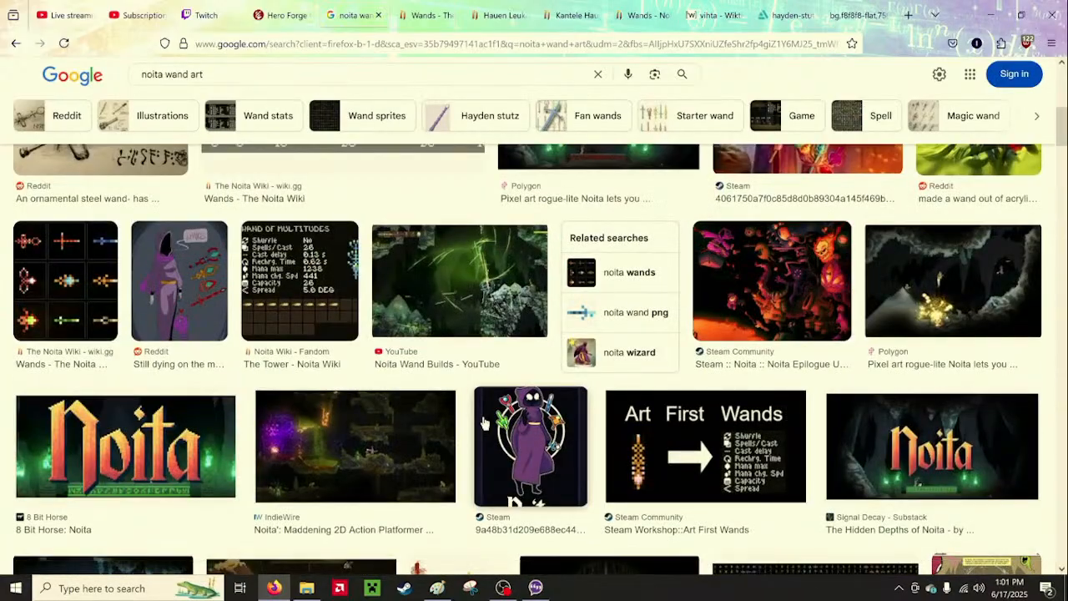
scroll(484, 425, up, 3)
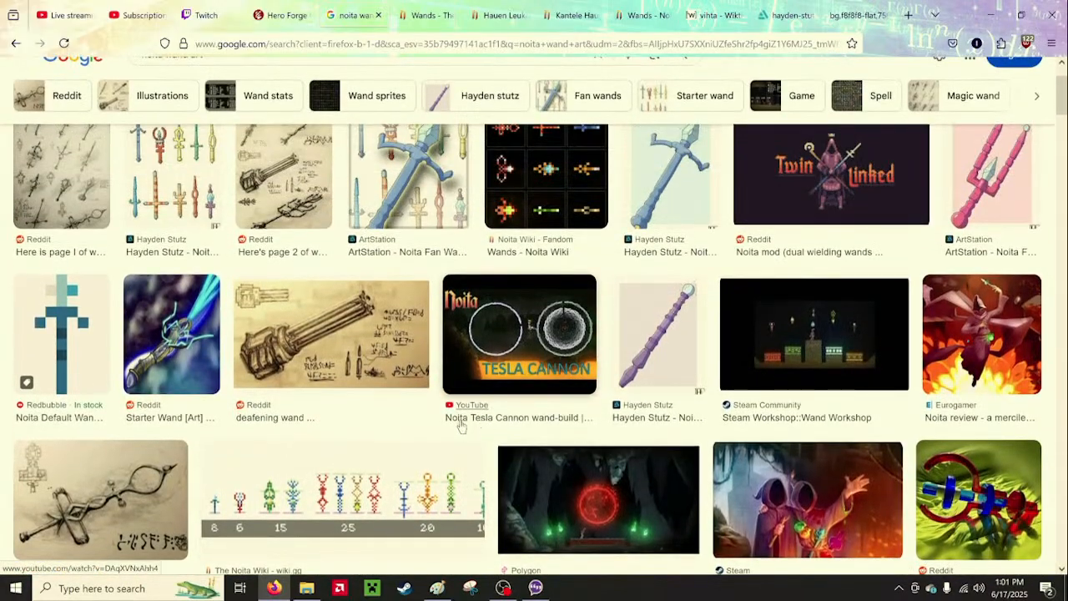
scroll(158, 373, up, 2)
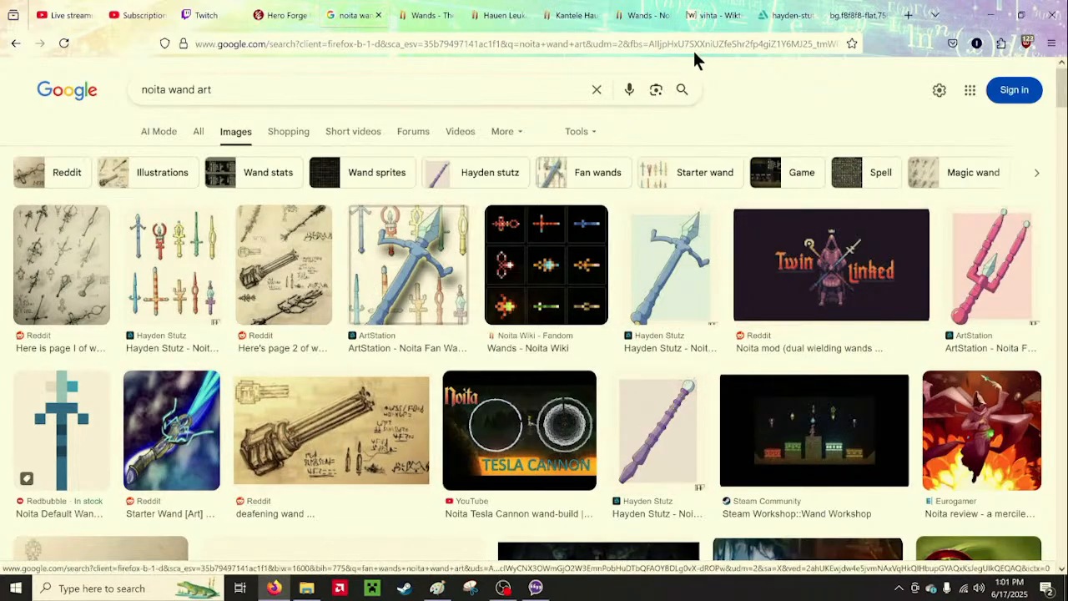
Examine the unique named wand sprites on the wiki.gg Wands page
click(434, 13)
scroll(494, 200, up, 2)
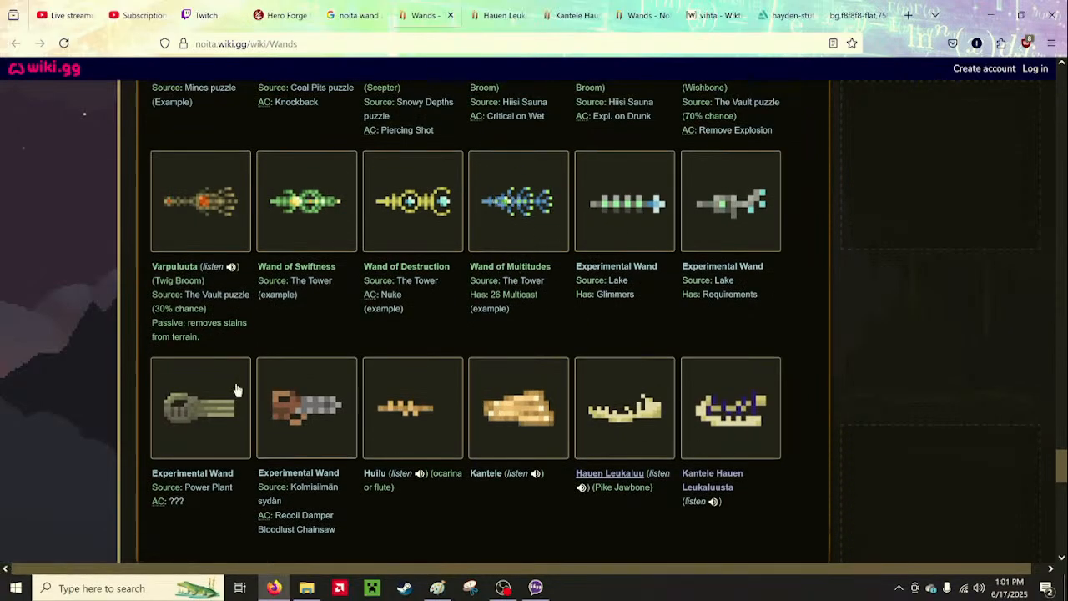
scroll(498, 427, up, 3)
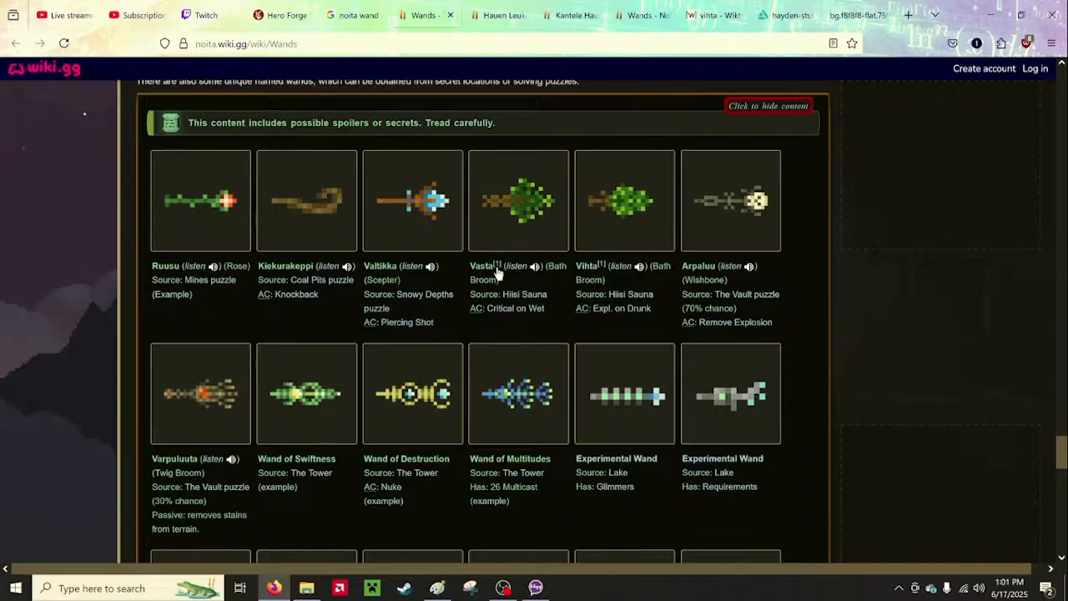
scroll(734, 275, down, 3)
scroll(734, 275, up, 3)
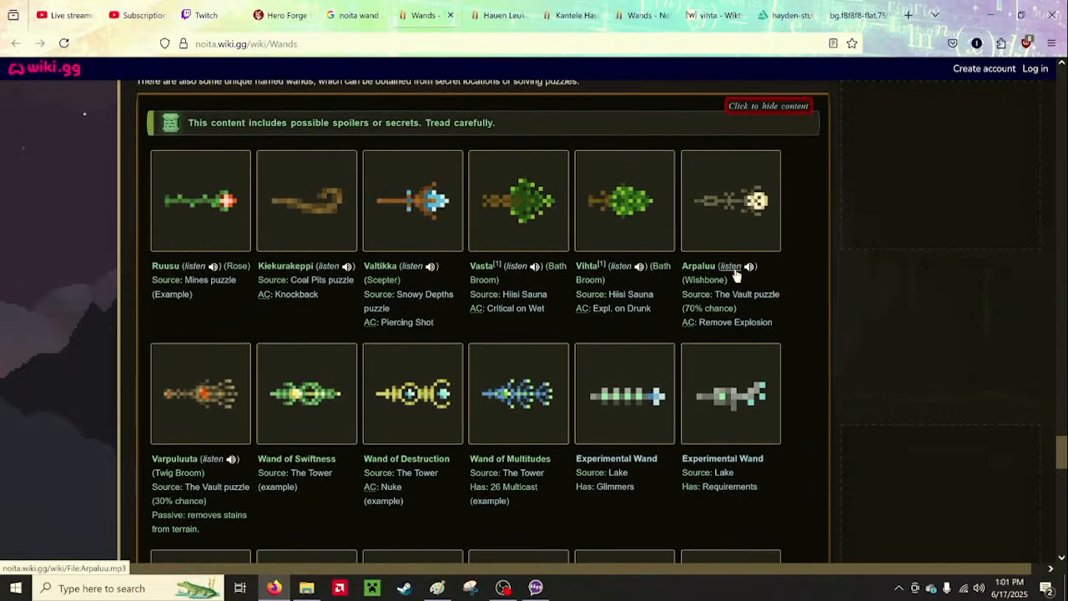
scroll(310, 210, down, 3)
Close the Hauen Leukaluu and Kantele Hauen Leukaluusta wiki pages
click(505, 15)
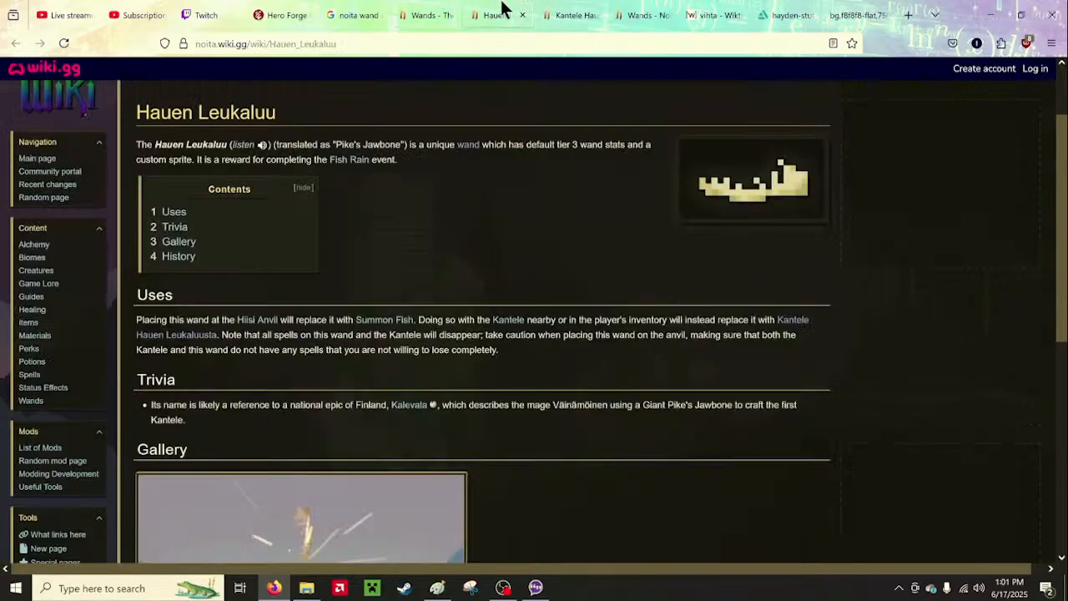
click(547, 15)
click(503, 15)
click(523, 15)
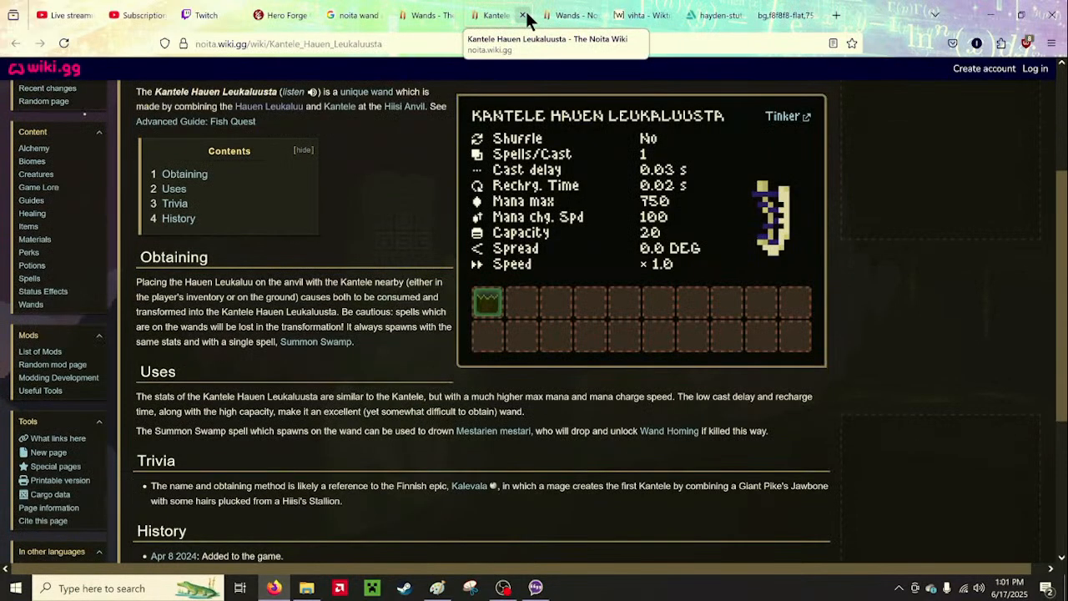
click(523, 15)
Compare the Wands pages of the wiki.gg and Fandom Noita wikis, then view the Wiktionary entry for vihta
click(453, 11)
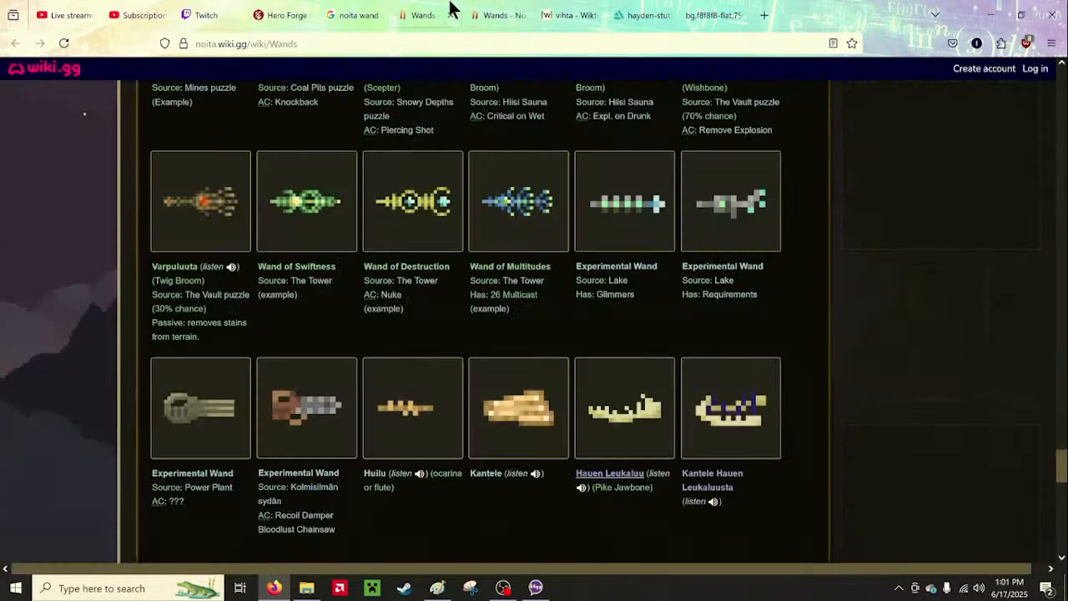
click(489, 10)
click(448, 10)
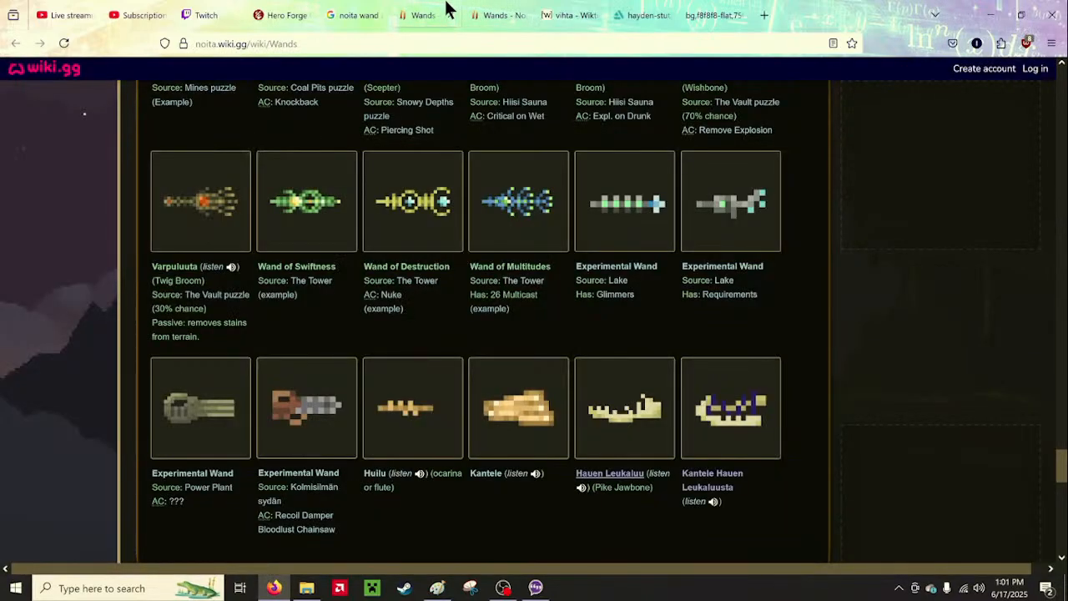
click(500, 11)
mouse_move(458, 10)
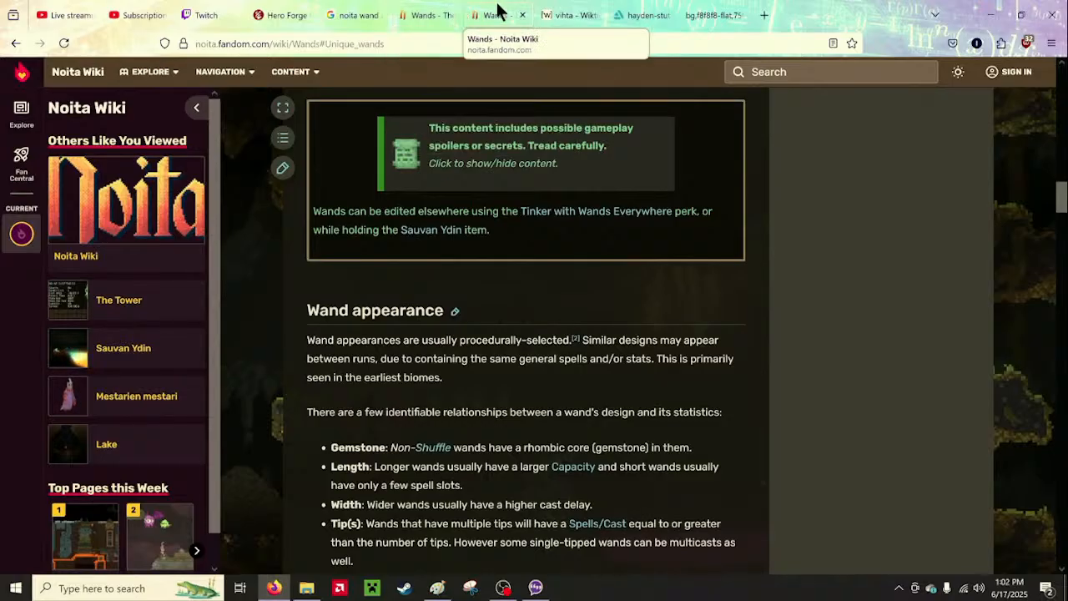
click(549, 12)
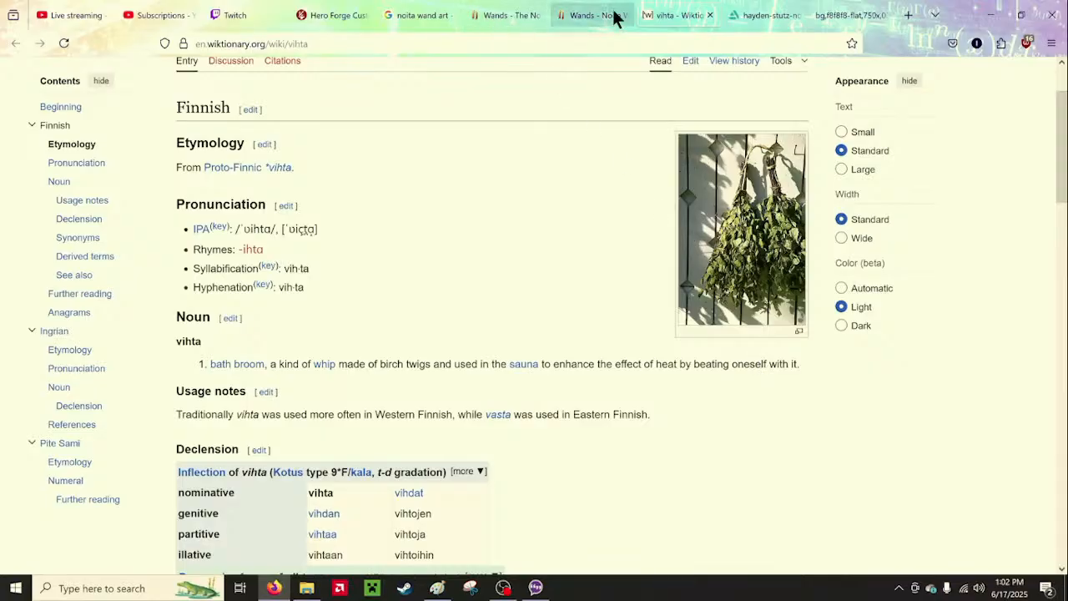
View the ArtStation wand fan-art sheet, the vihta entry and the Redbubble pixel-art wand image as wand references
mouse_move(753, 12)
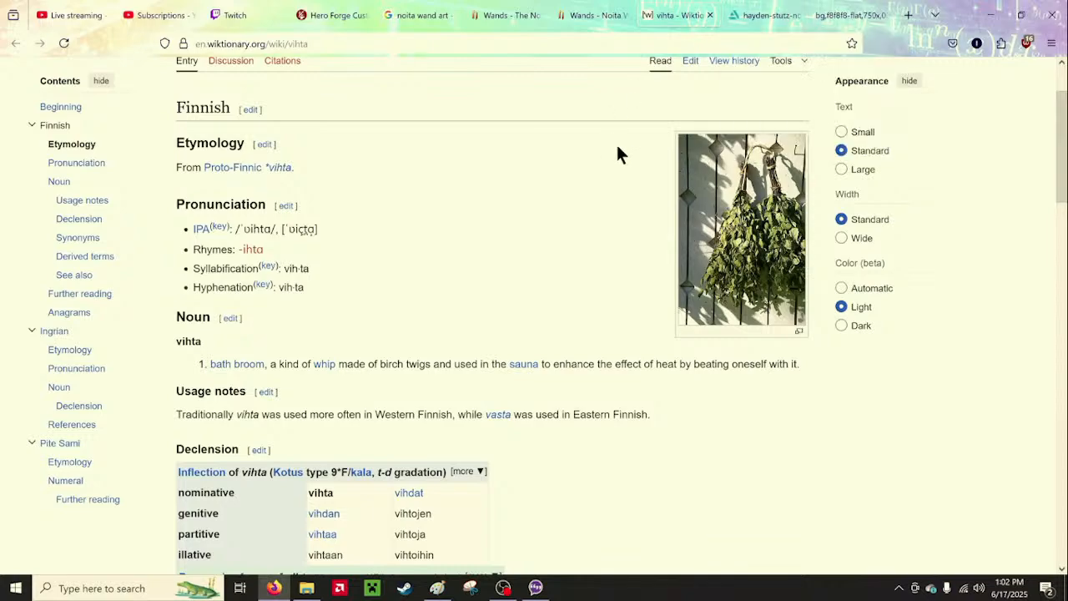
click(764, 14)
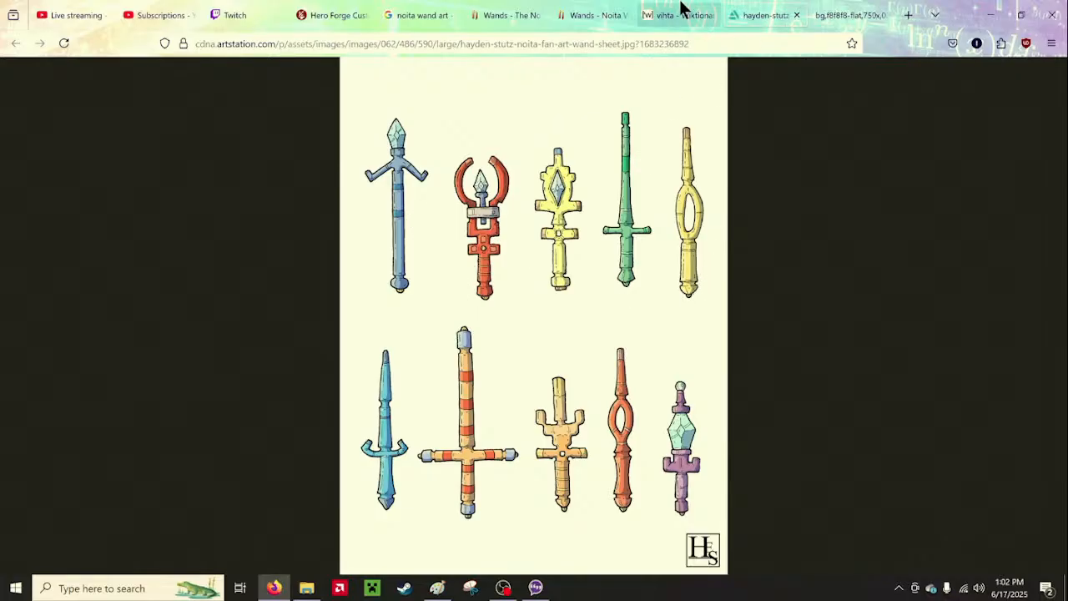
click(682, 15)
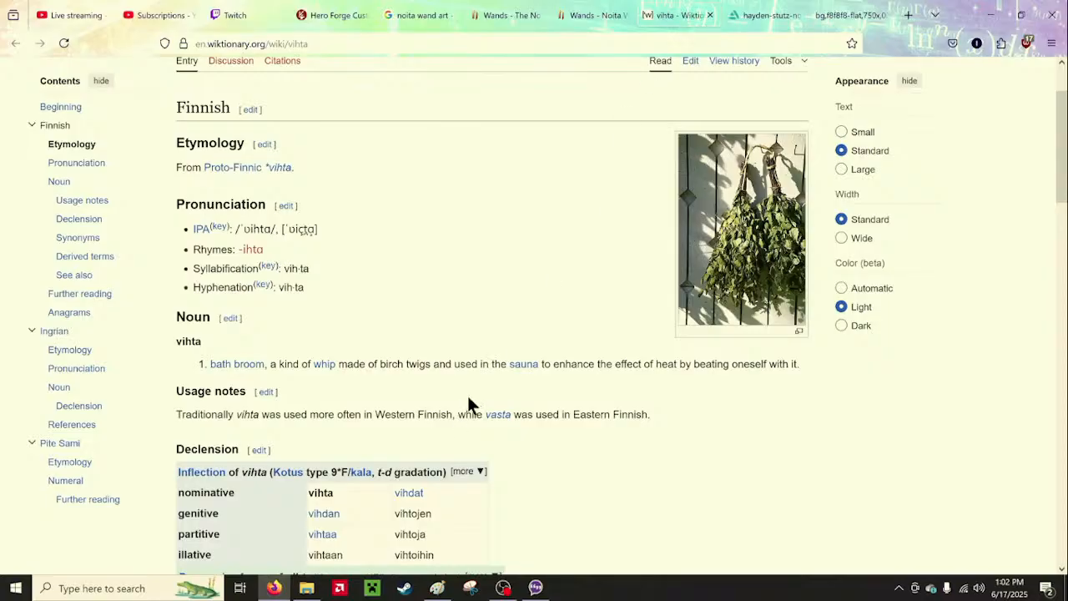
click(868, 10)
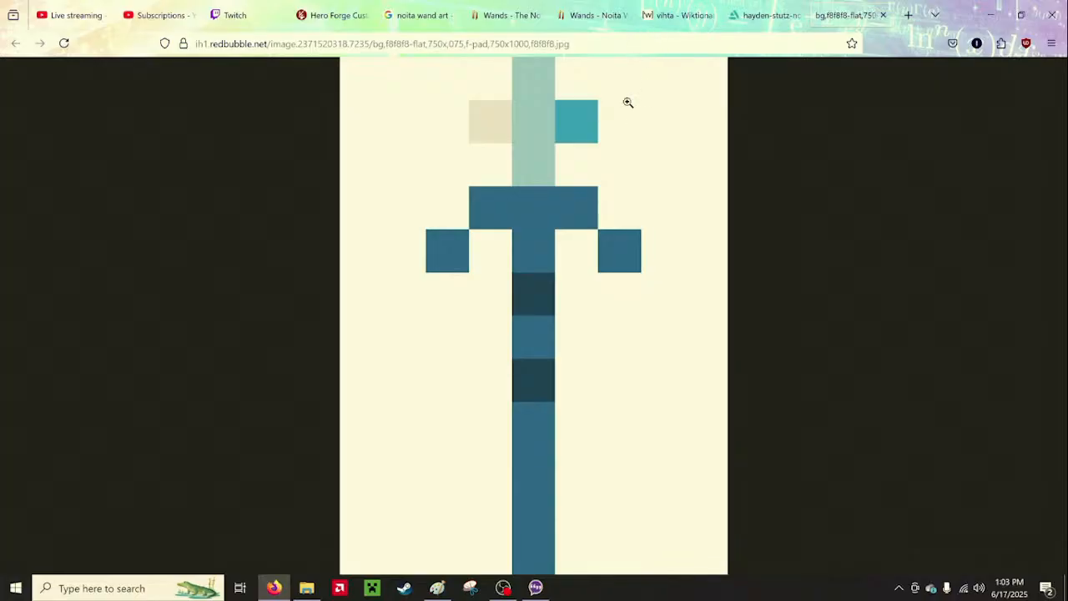
click(798, 8)
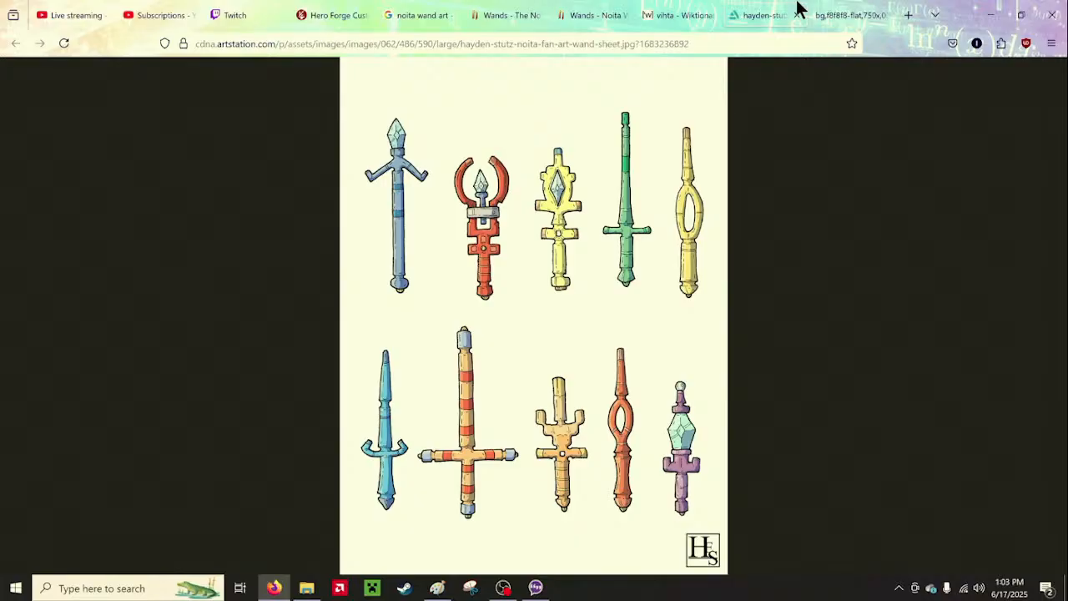
click(437, 587)
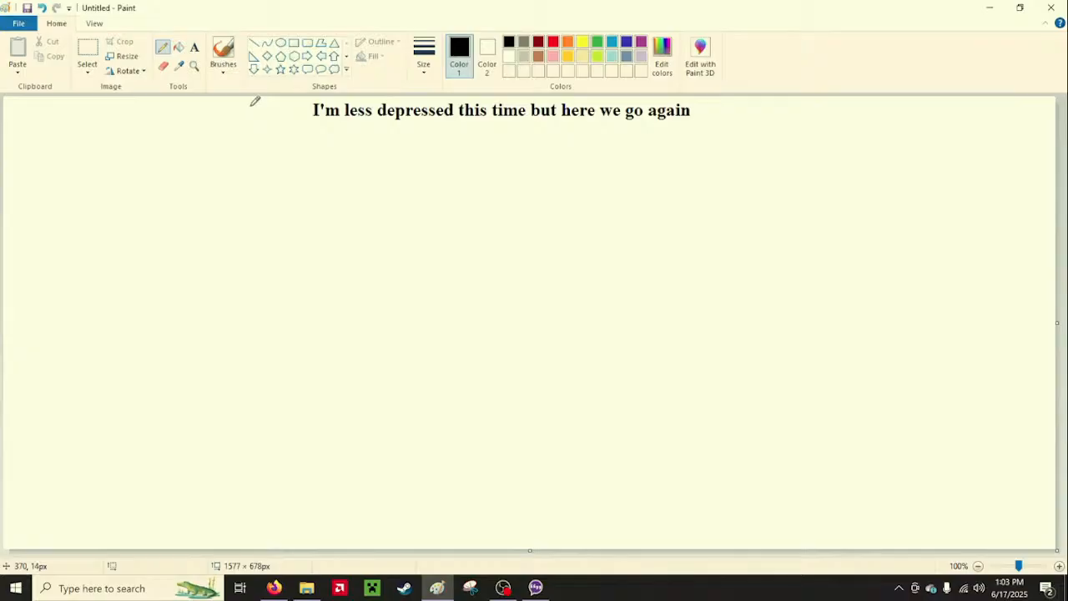
click(274, 587)
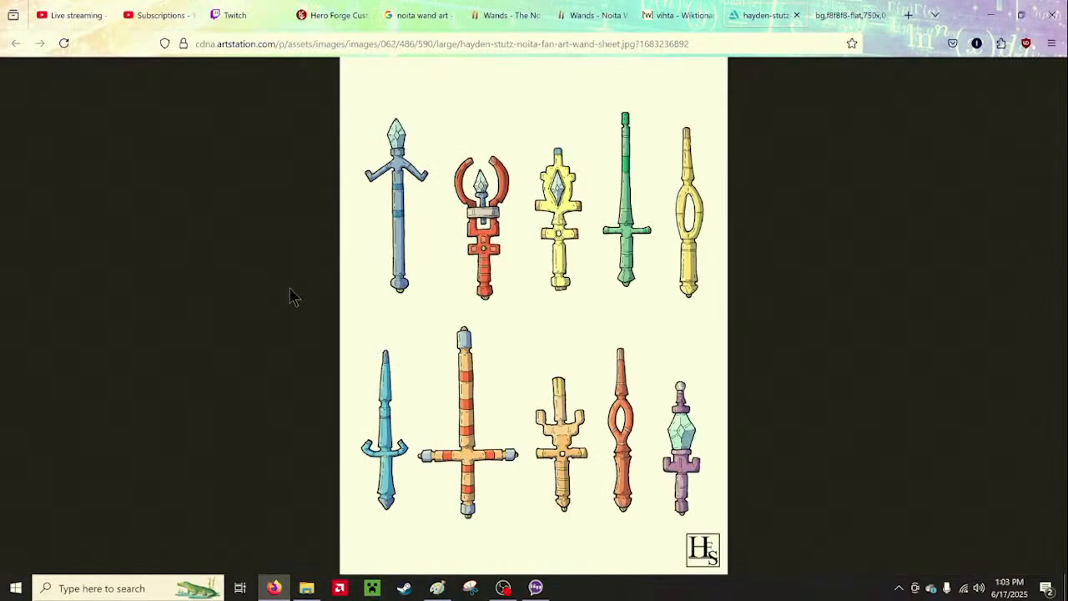
click(241, 12)
click(138, 14)
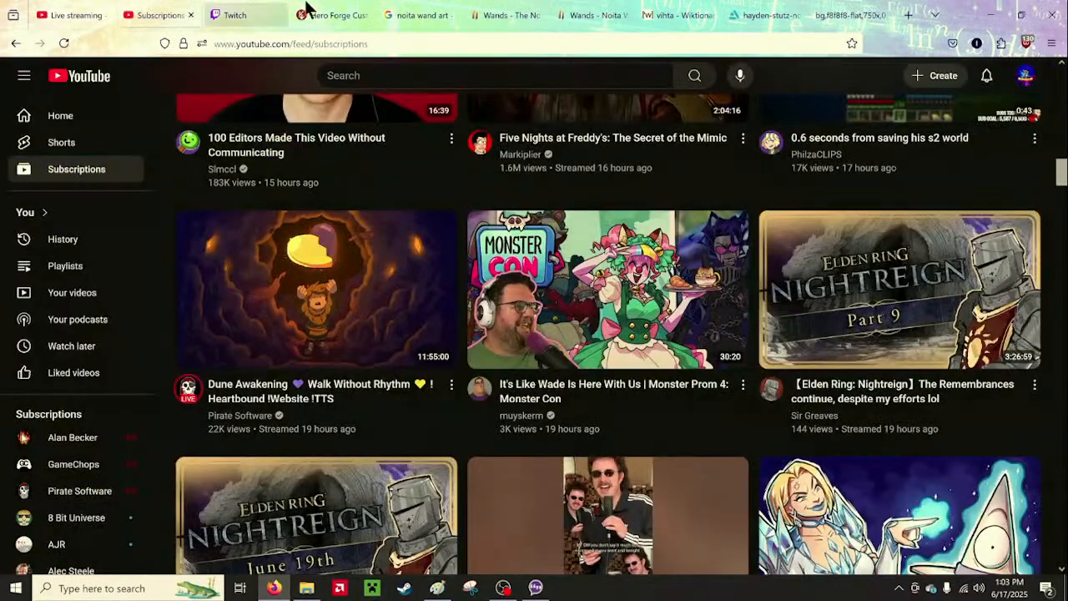
Return to the Hero Forge mannequin and show its body pose library
click(309, 12)
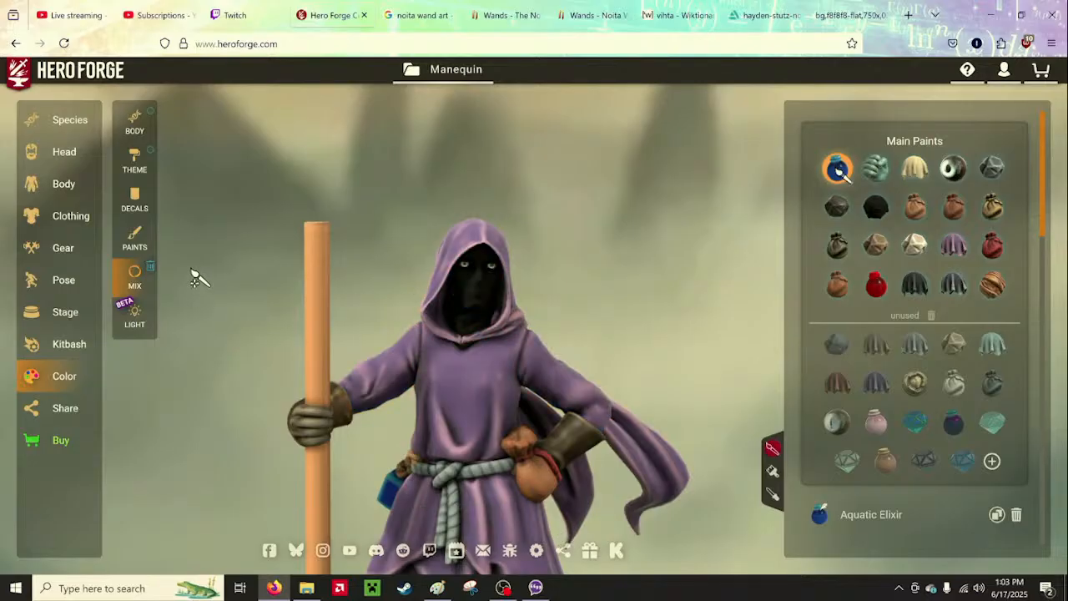
click(74, 281)
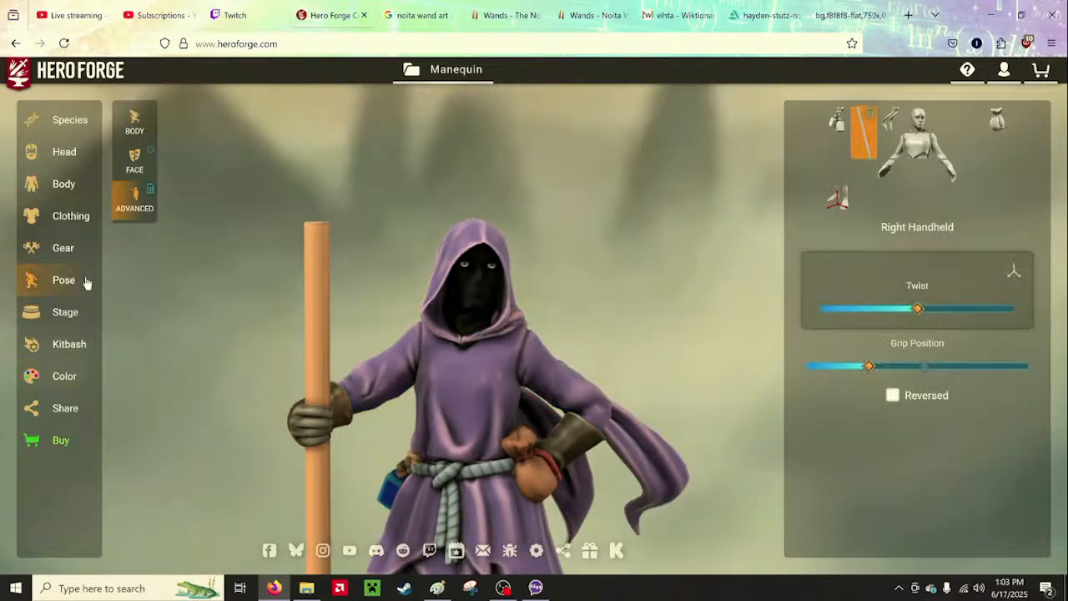
click(134, 119)
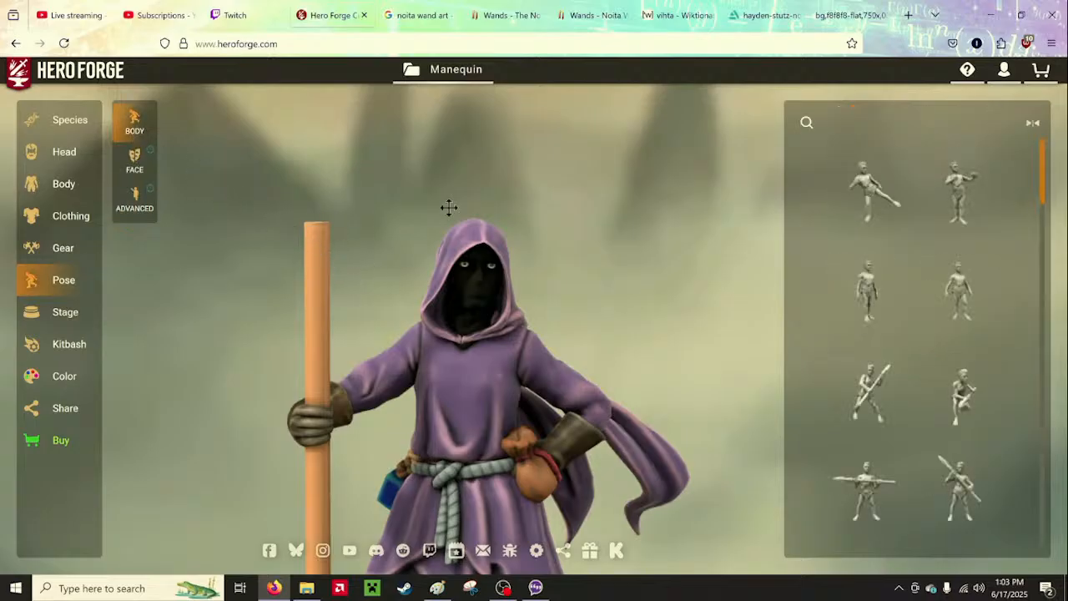
Examine the full robed Hero Forge figure with its staff, belt items and cape from the front and back
scroll(718, 272, down, 1)
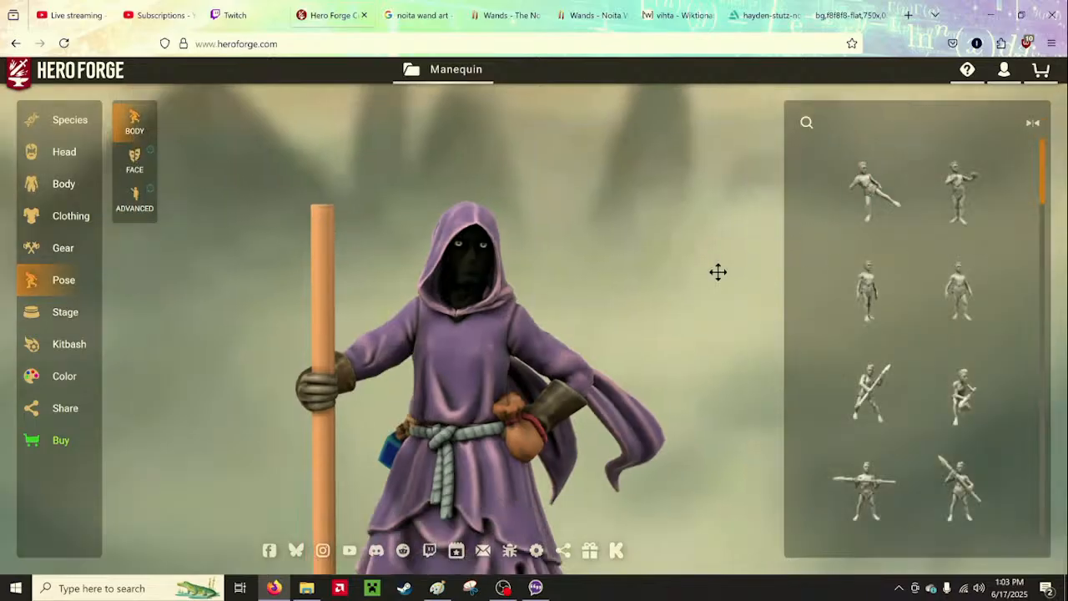
scroll(718, 272, down, 2)
scroll(713, 272, up, 1)
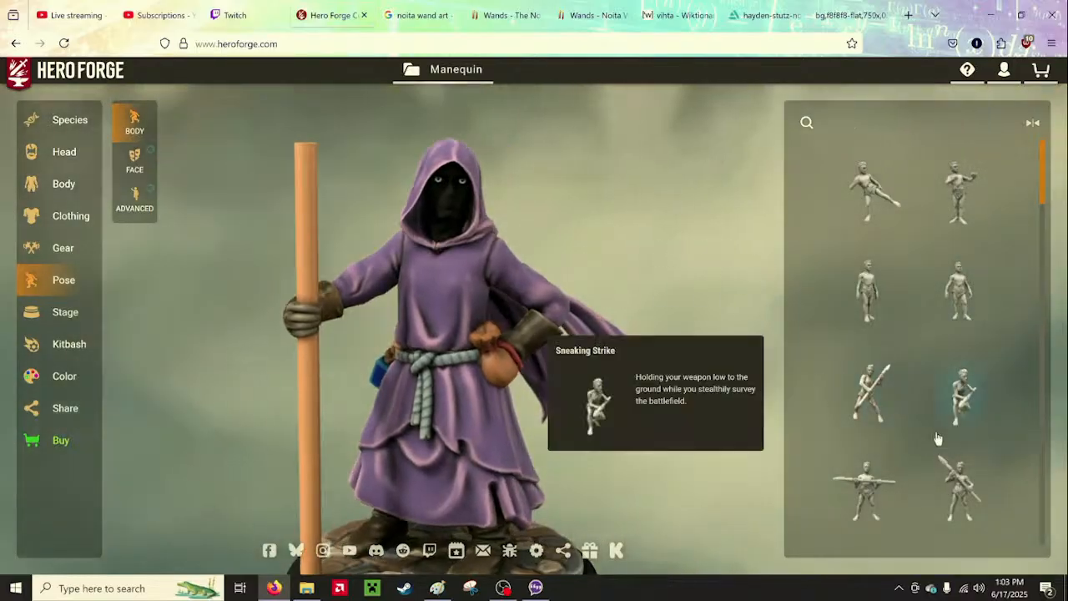
drag(725, 470, 739, 462)
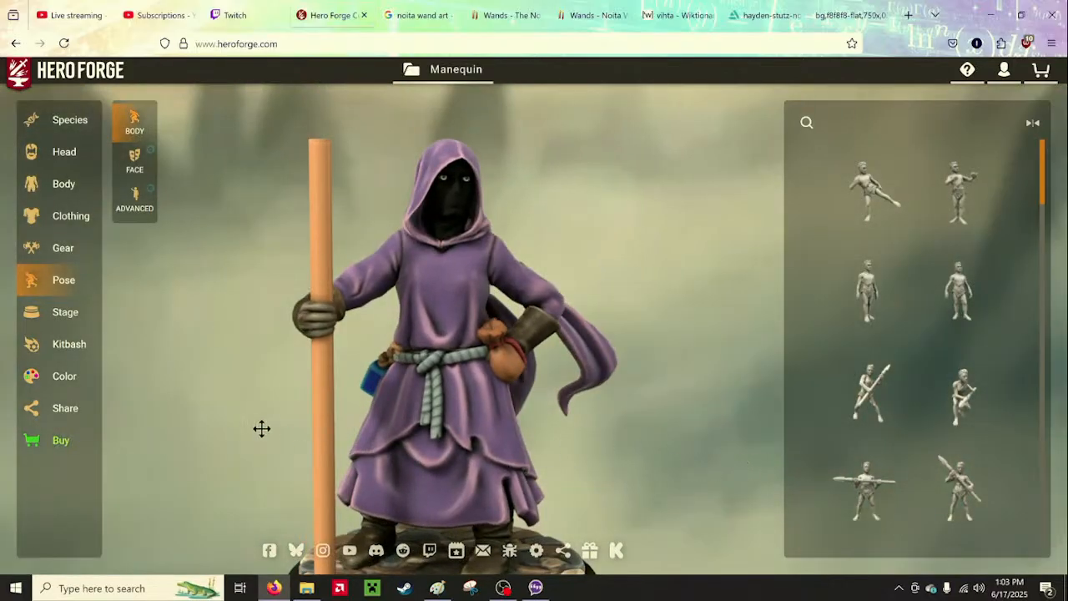
drag(262, 428, 629, 415)
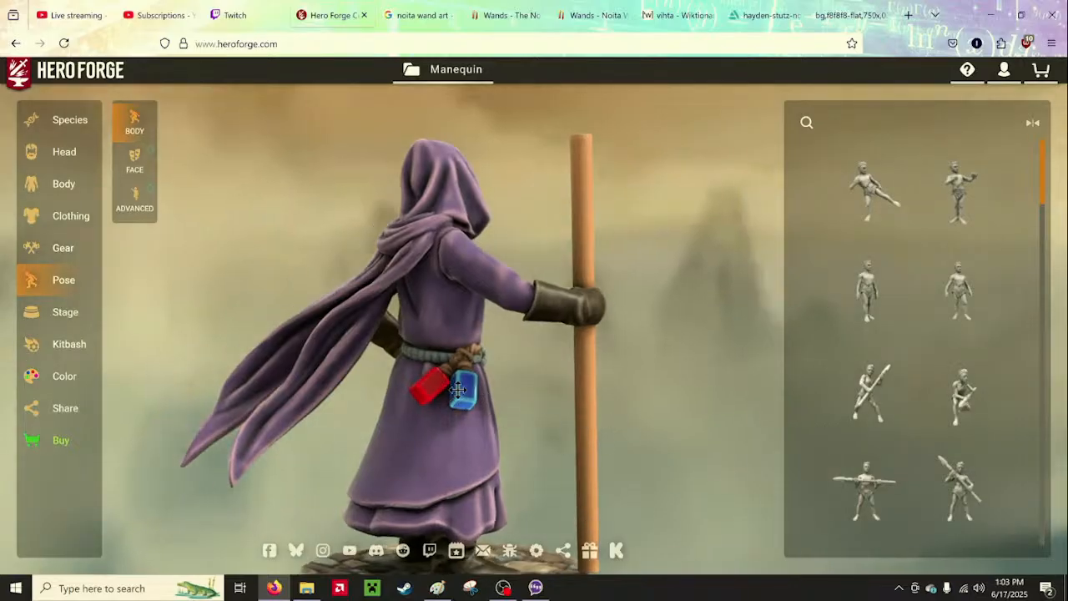
drag(630, 378, 205, 405)
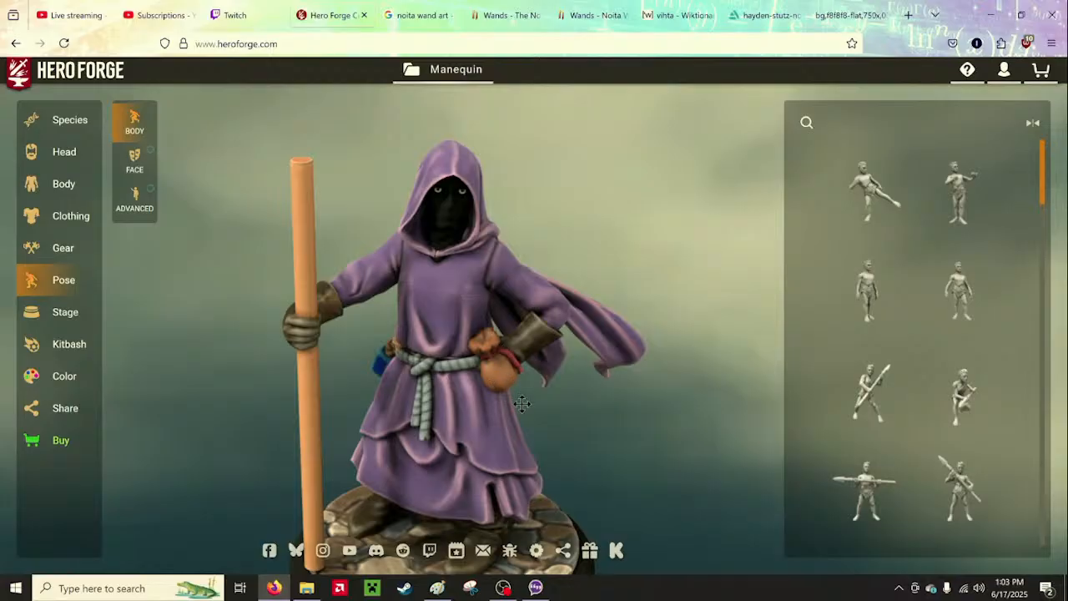
mouse_move(583, 405)
mouse_down()
mouse_move(665, 386)
mouse_move(639, 398)
mouse_move(698, 405)
mouse_move(751, 384)
mouse_move(689, 369)
mouse_move(591, 406)
mouse_up()
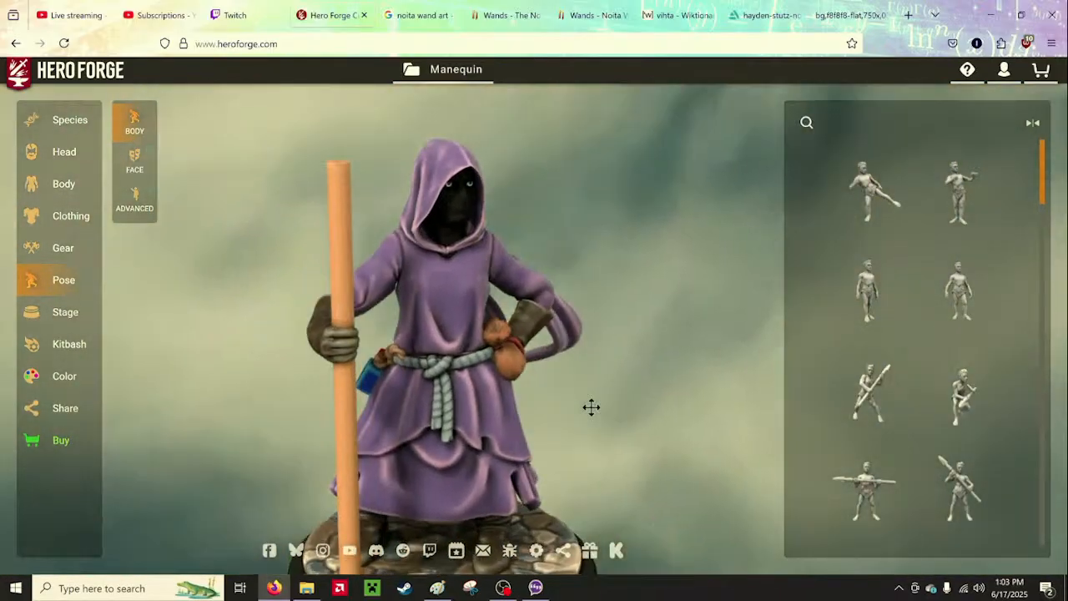
Search the web for "noita mina" in a new tab and open the Minä page of The Noita Wiki on wiki.gg
mouse_move(852, 13)
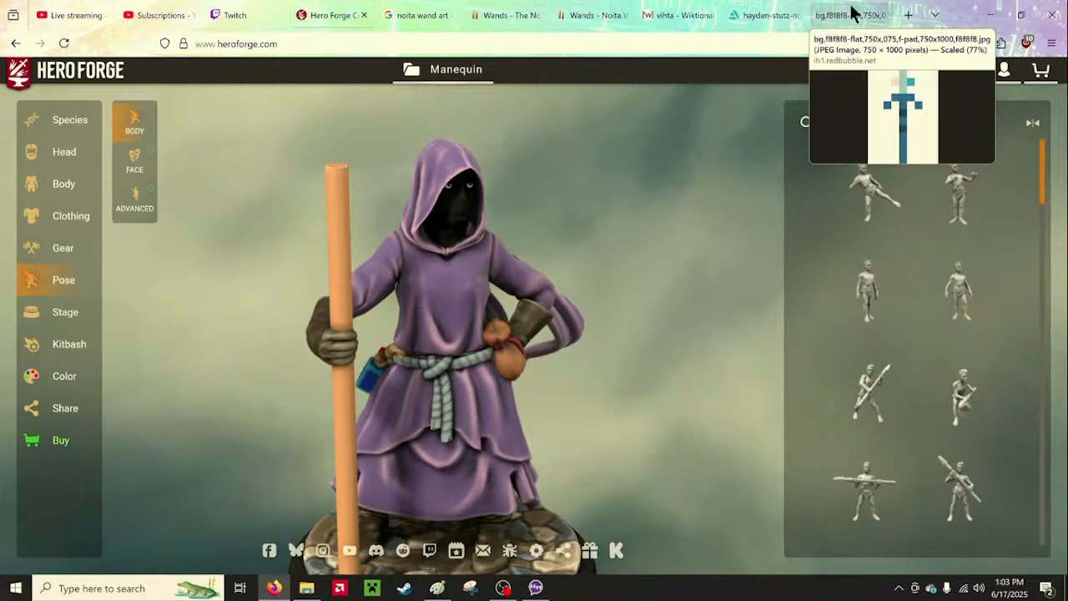
click(906, 15)
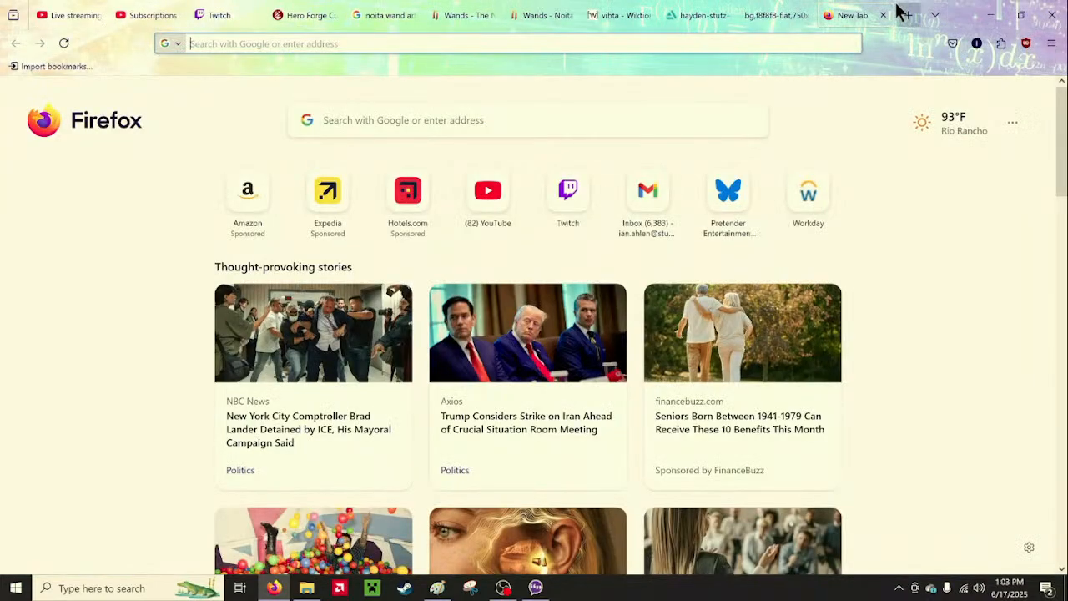
text(noita )
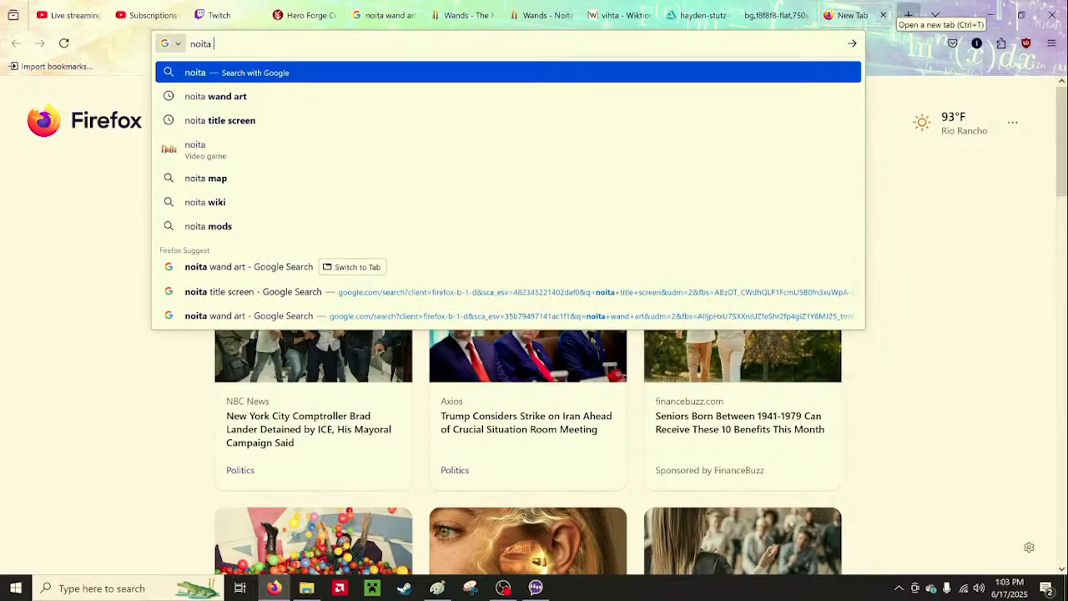
text(mina)
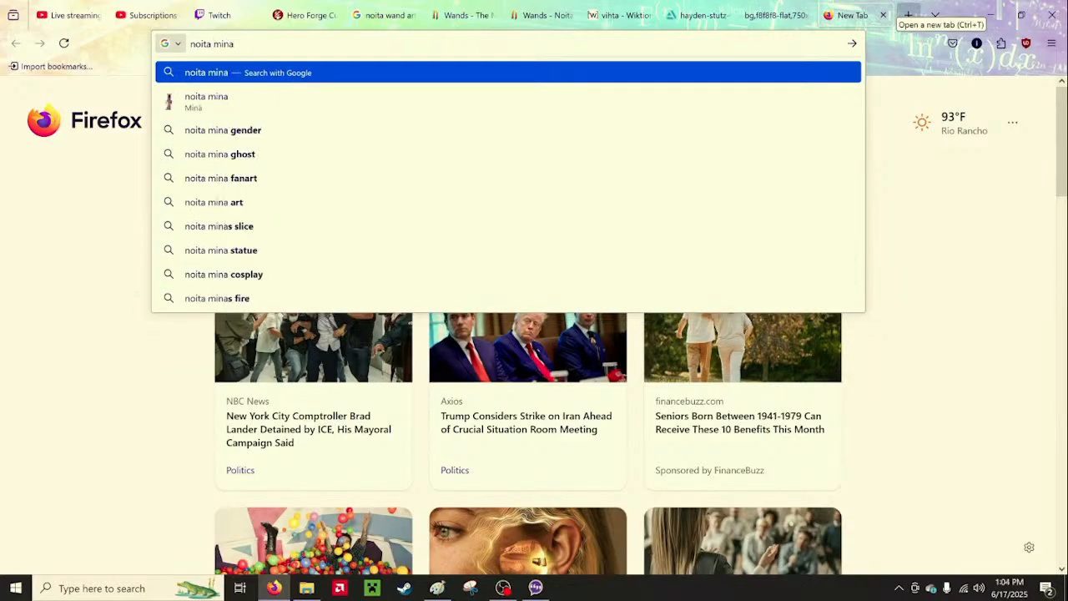
click(774, 103)
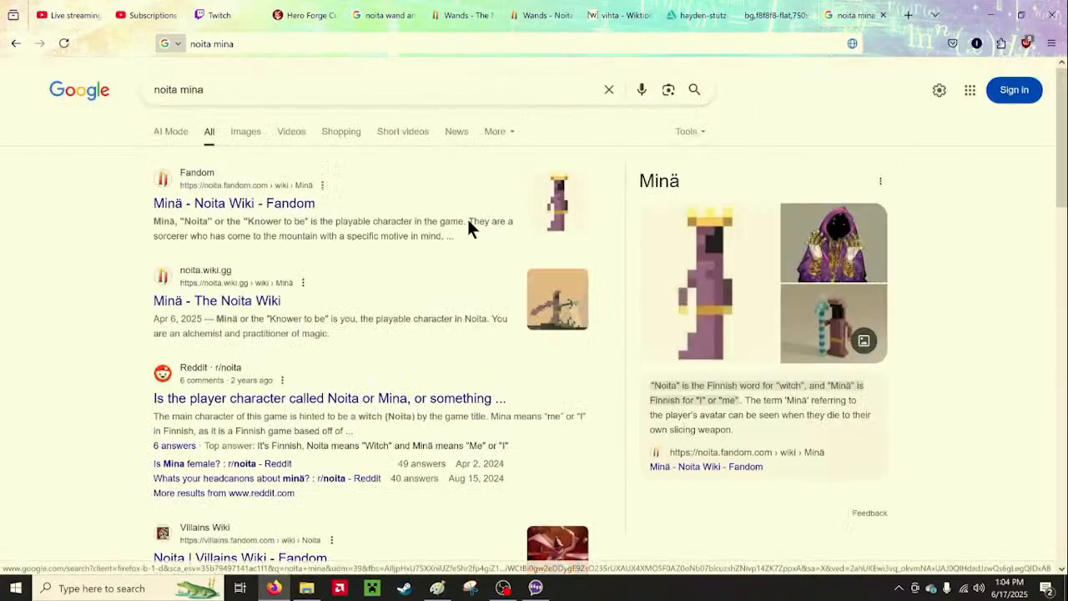
click(210, 300)
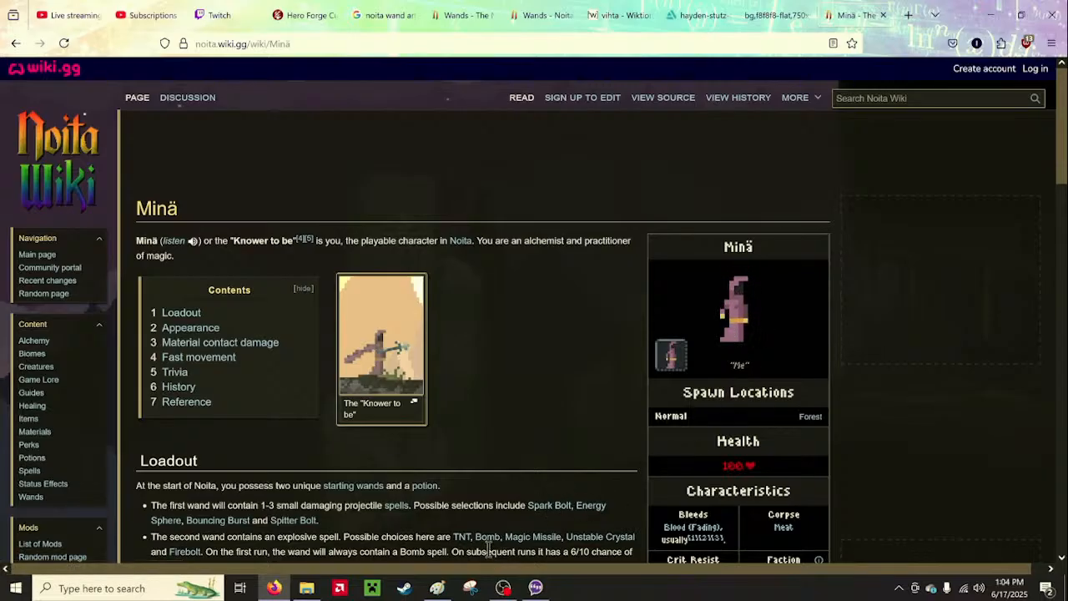
Look through the Minä wiki page, from the loadout and appearance sections to the trivia and references
scroll(484, 547, down, 3)
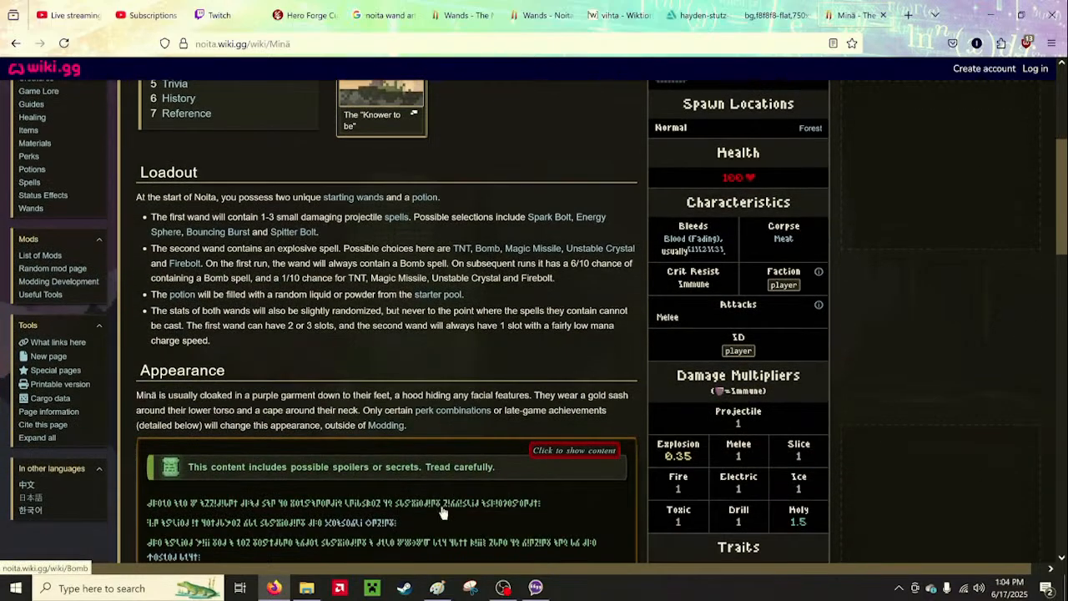
scroll(292, 415, down, 2)
scroll(292, 415, down, 3)
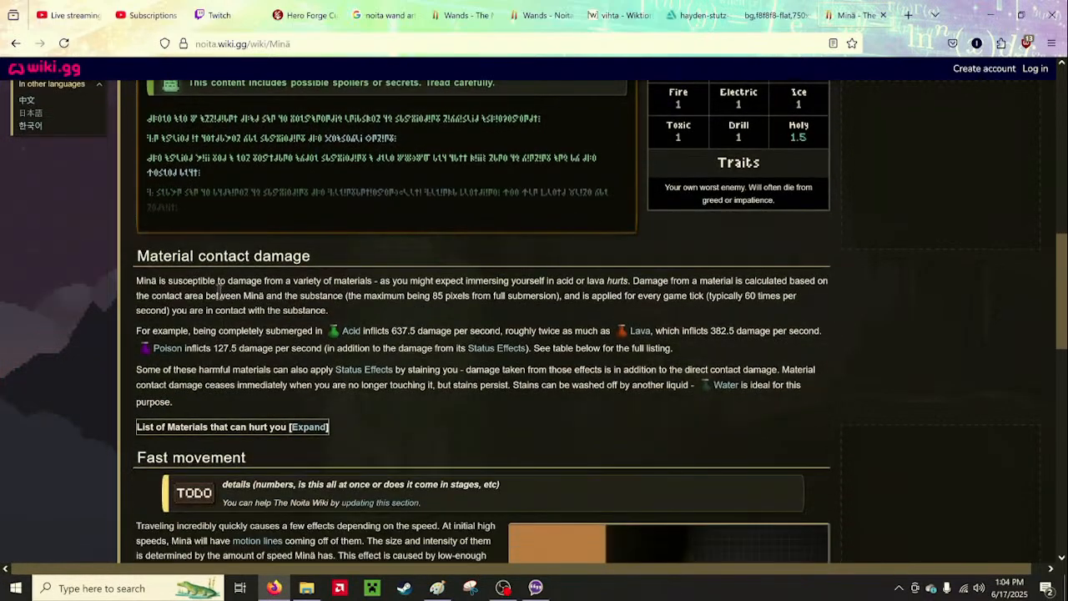
scroll(225, 296, down, 4)
scroll(225, 296, down, 5)
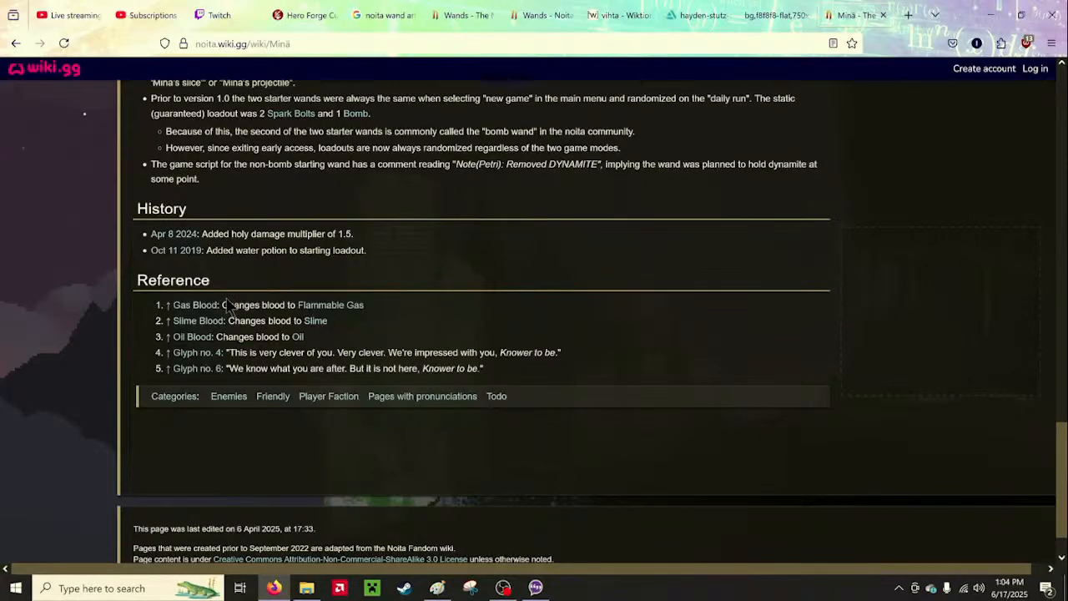
scroll(226, 306, up, 2)
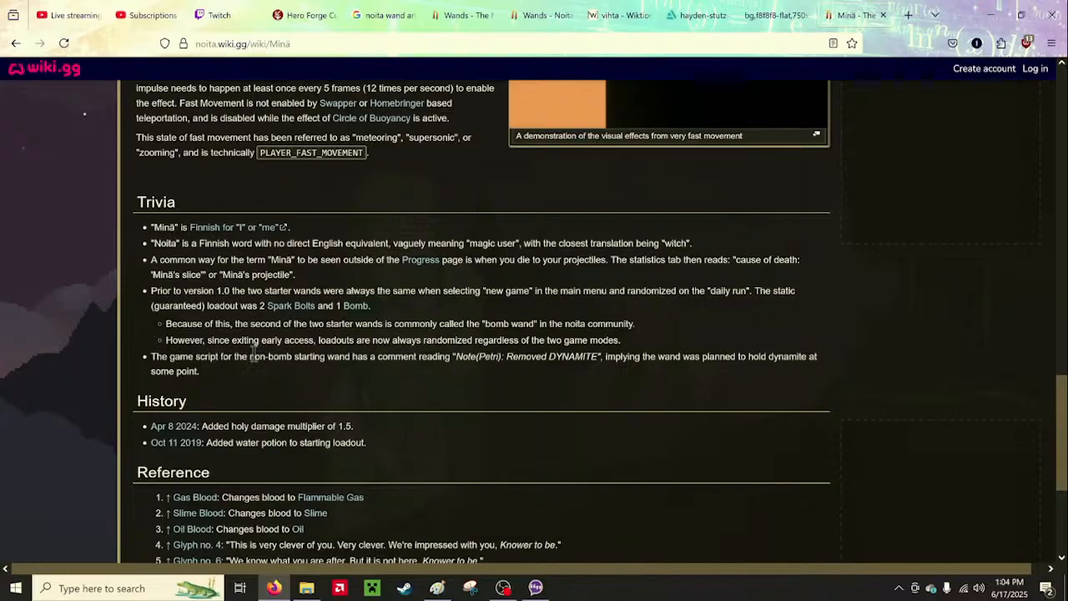
scroll(707, 357, up, 15)
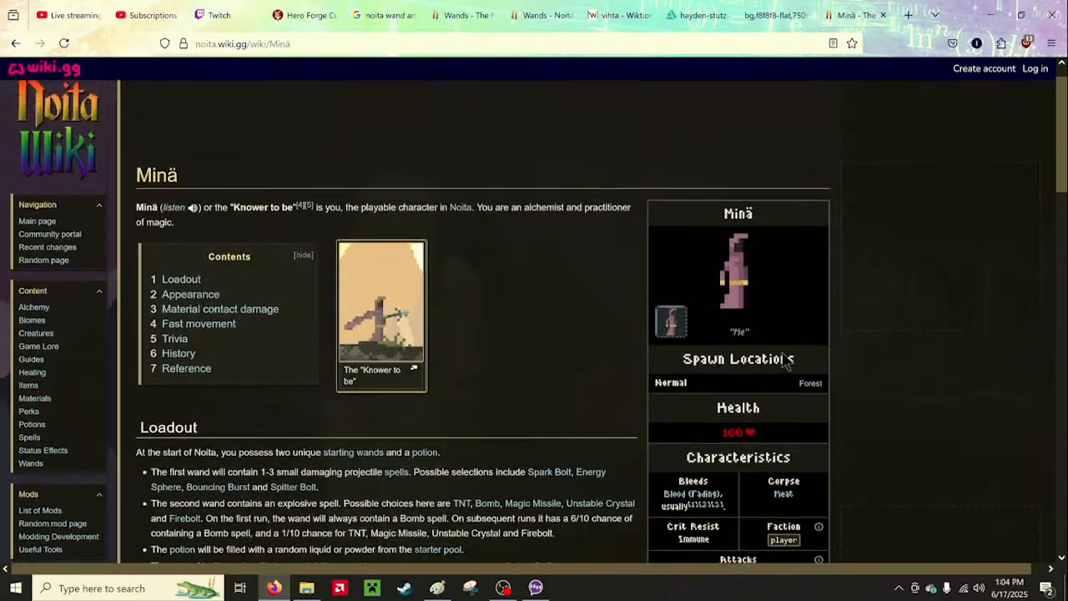
Open the Minä infobox sprite image in its own tab and view it
right_click(734, 313)
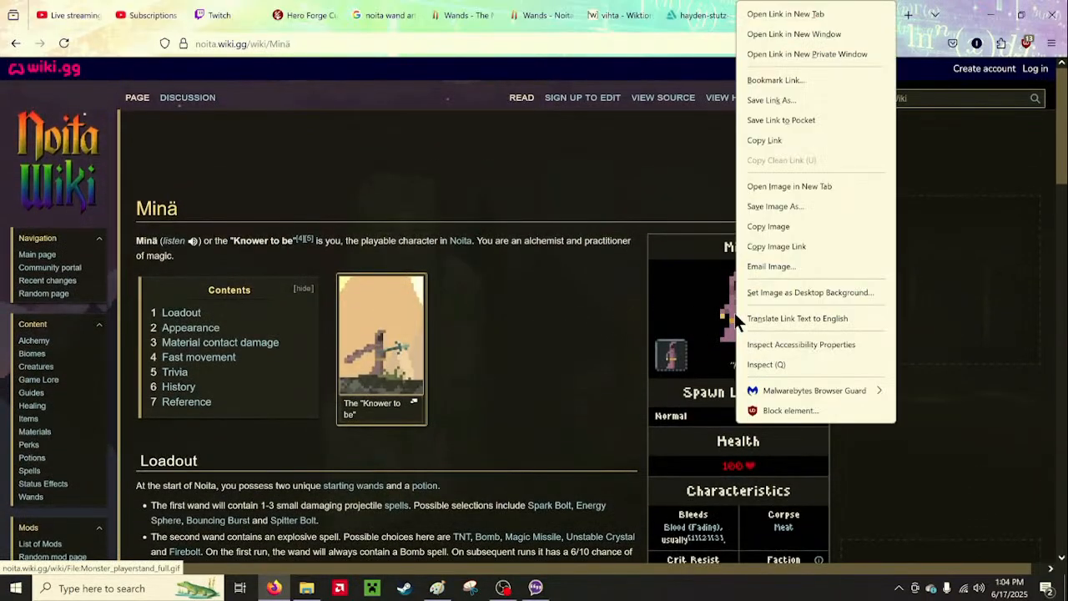
click(777, 190)
click(857, 15)
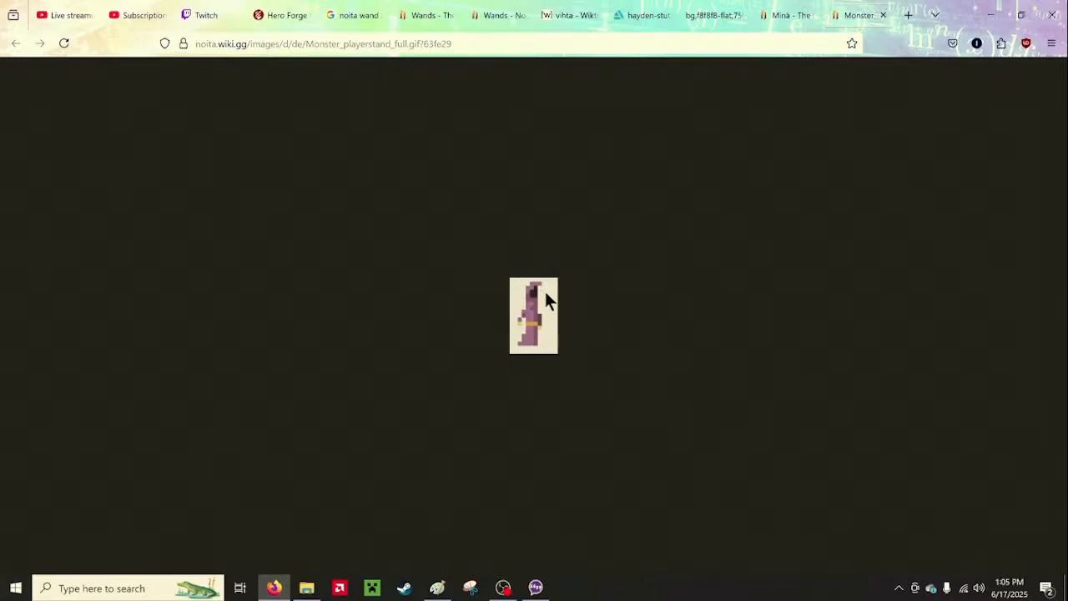
Glance at the Paint canvas, then compare the Minä sprite image with the robed Hero Forge figure
click(993, 12)
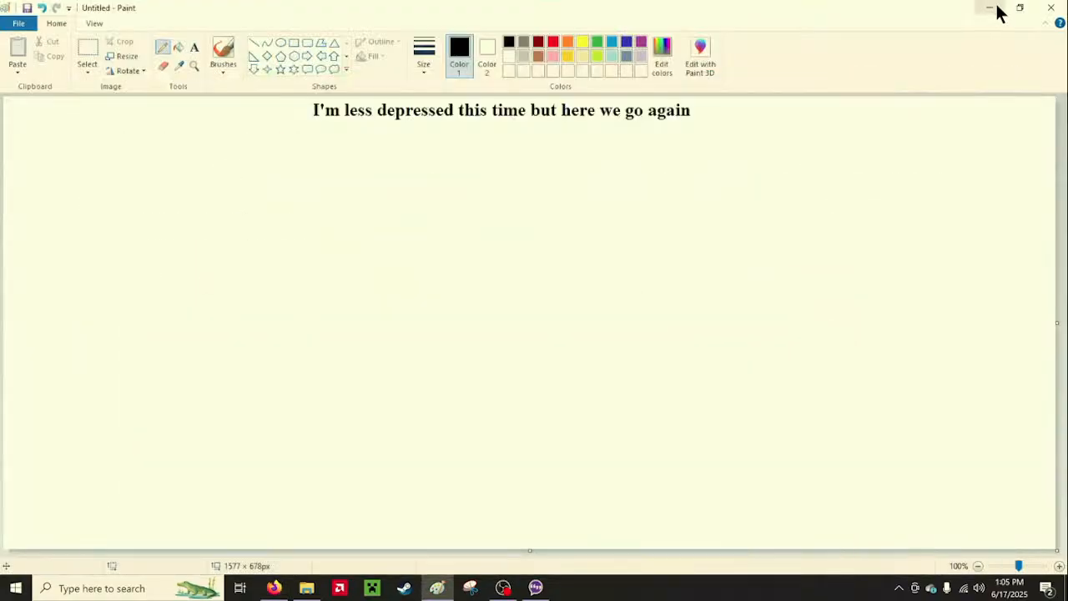
click(274, 587)
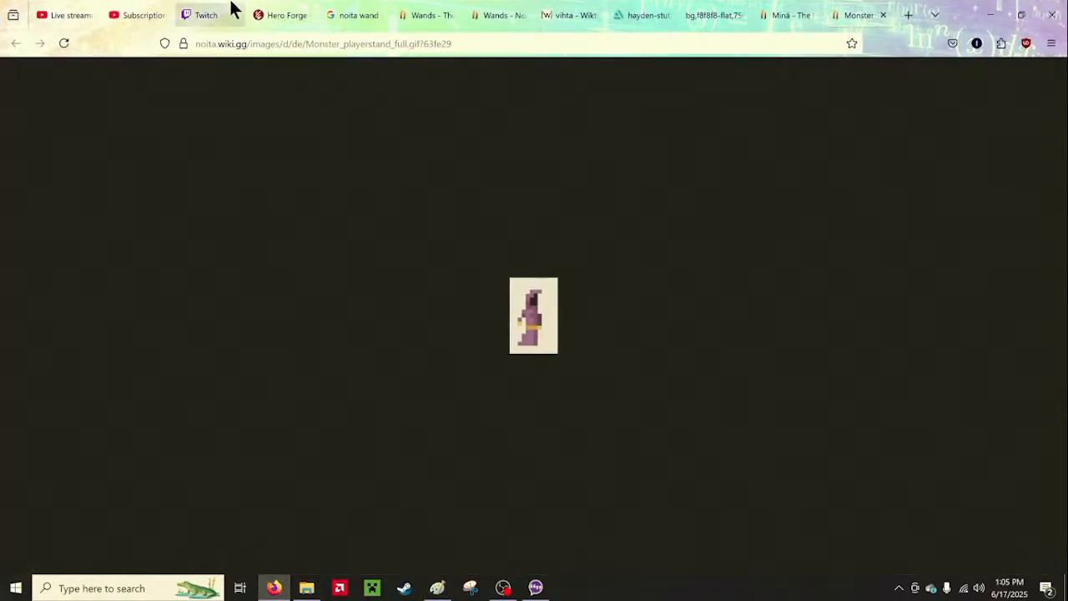
click(298, 11)
drag(358, 119, 810, 9)
click(842, 15)
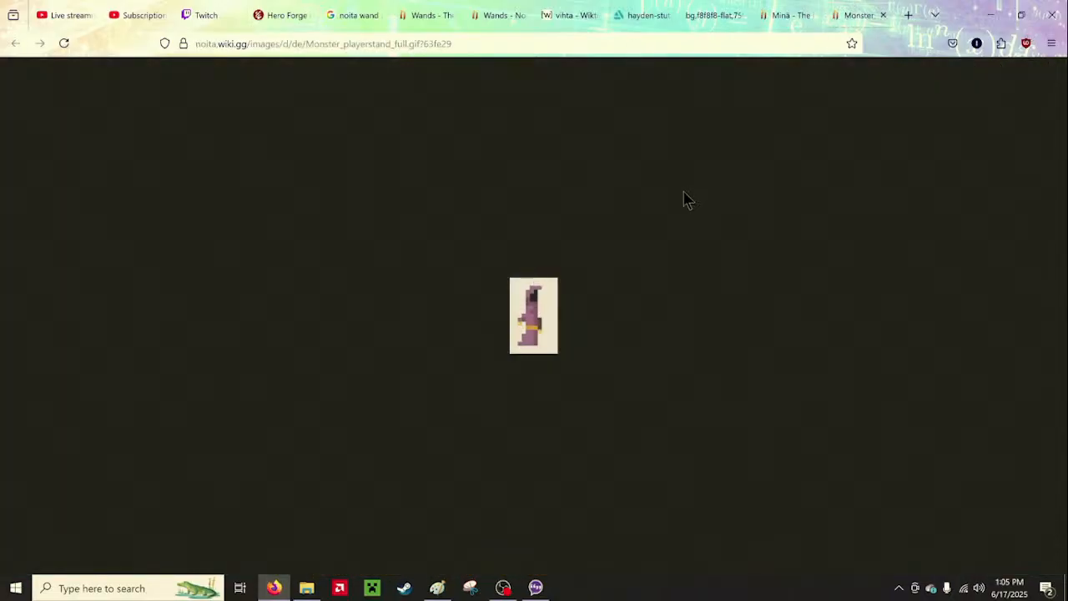
click(354, 12)
click(275, 13)
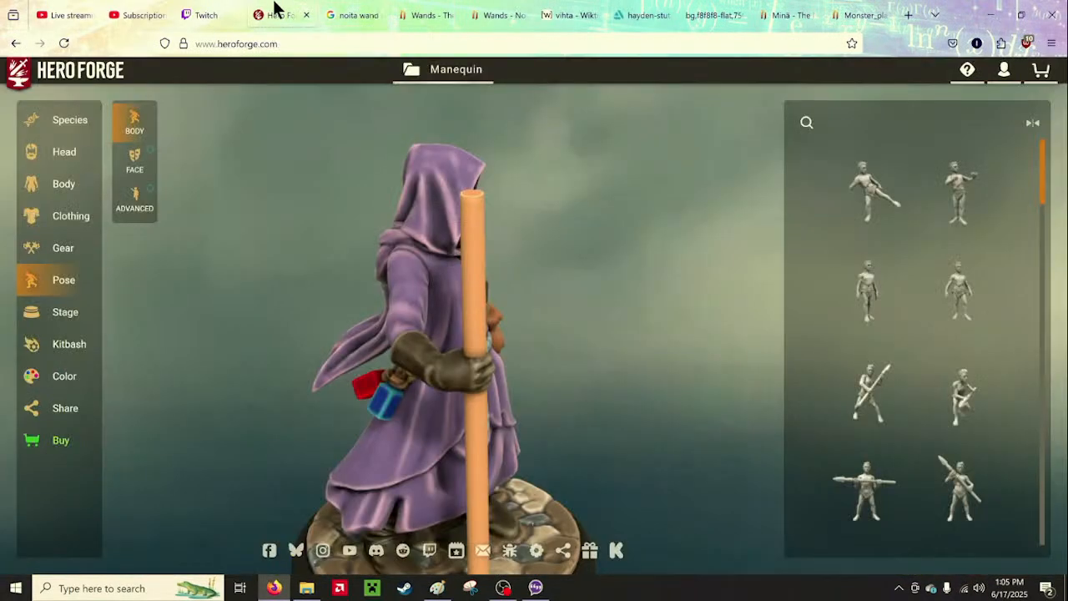
click(886, 10)
click(312, 10)
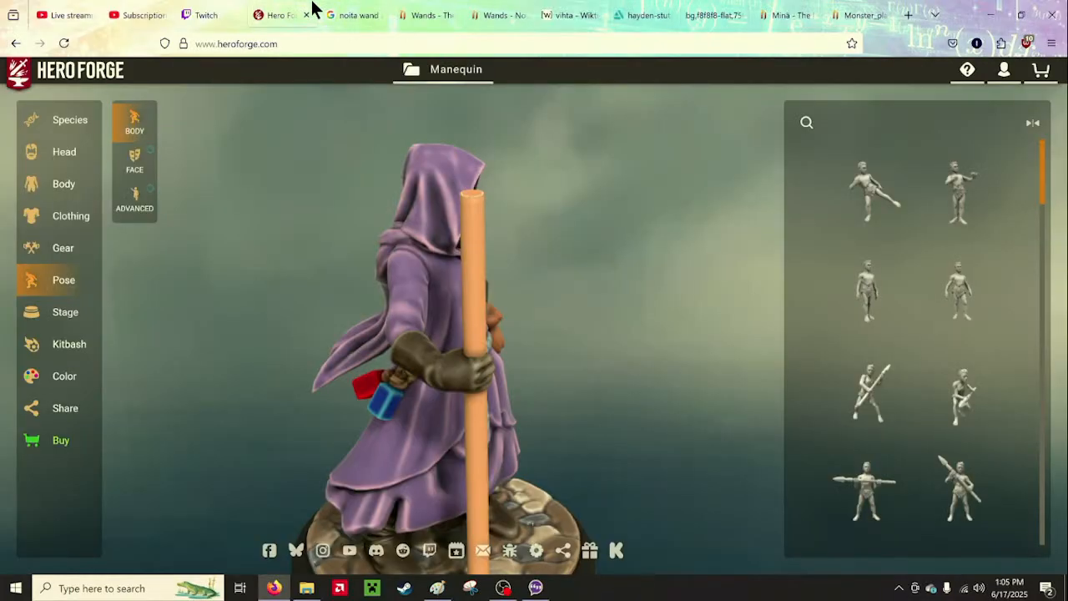
Glance at the Minä sprite image and the Hero Forge figure, and close the YouTube Subscriptions tab
click(851, 12)
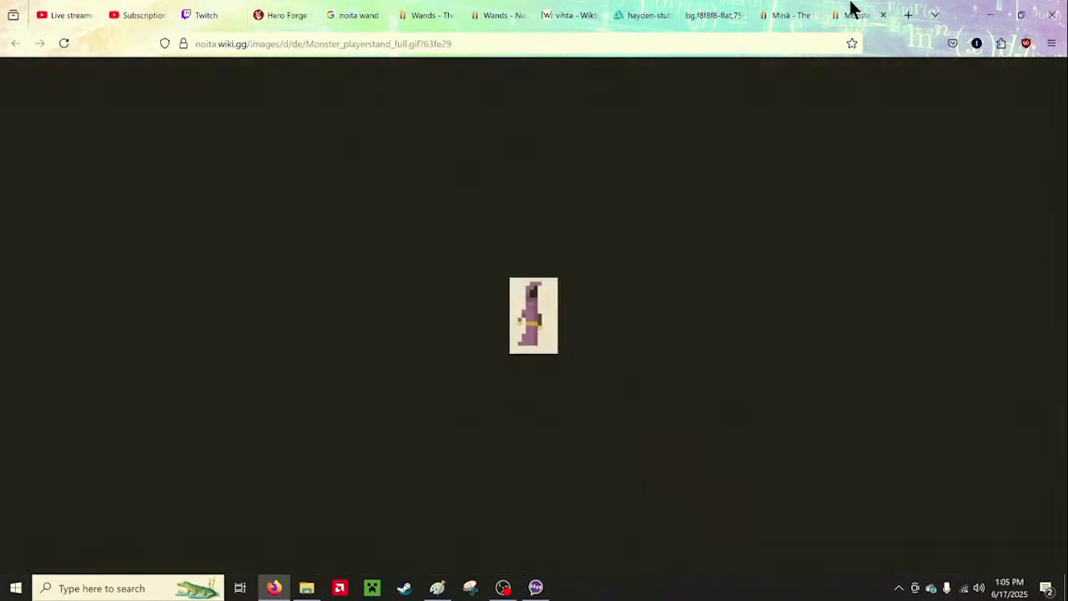
click(291, 12)
click(154, 14)
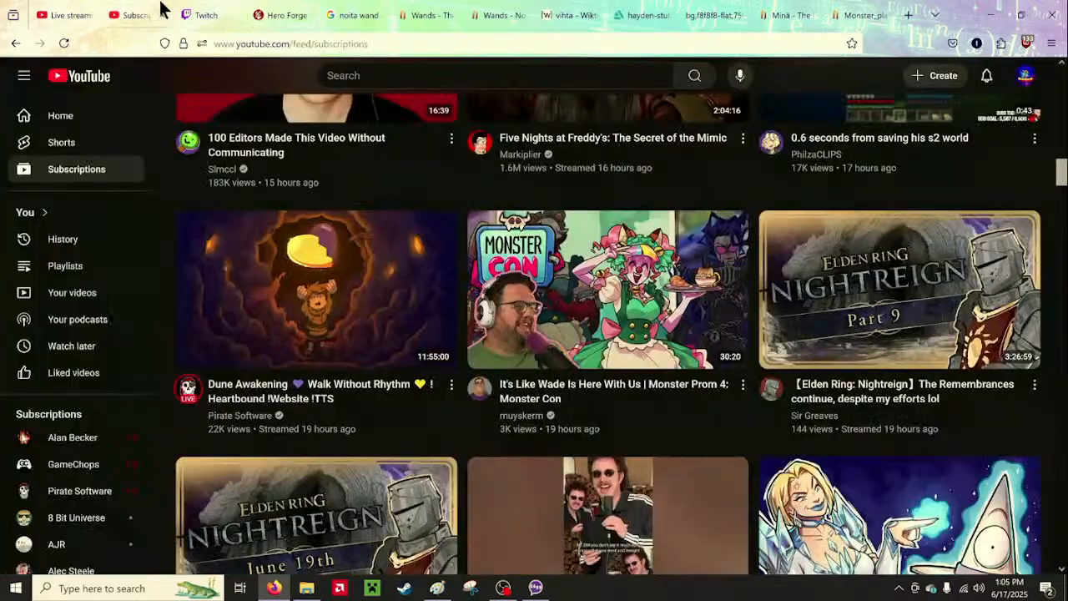
click(163, 15)
Separate the YouTube Studio, Twitch and Hero Forge tabs from the Noita reference tabs, so each group has its own browser window
click(201, 10)
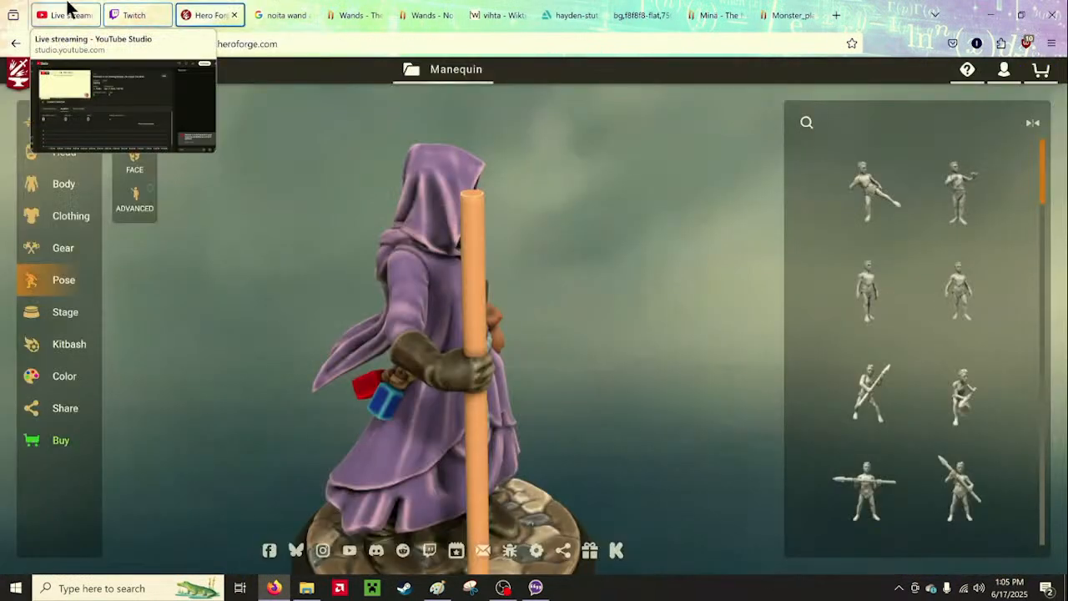
click(139, 11)
drag(140, 51, 140, 56)
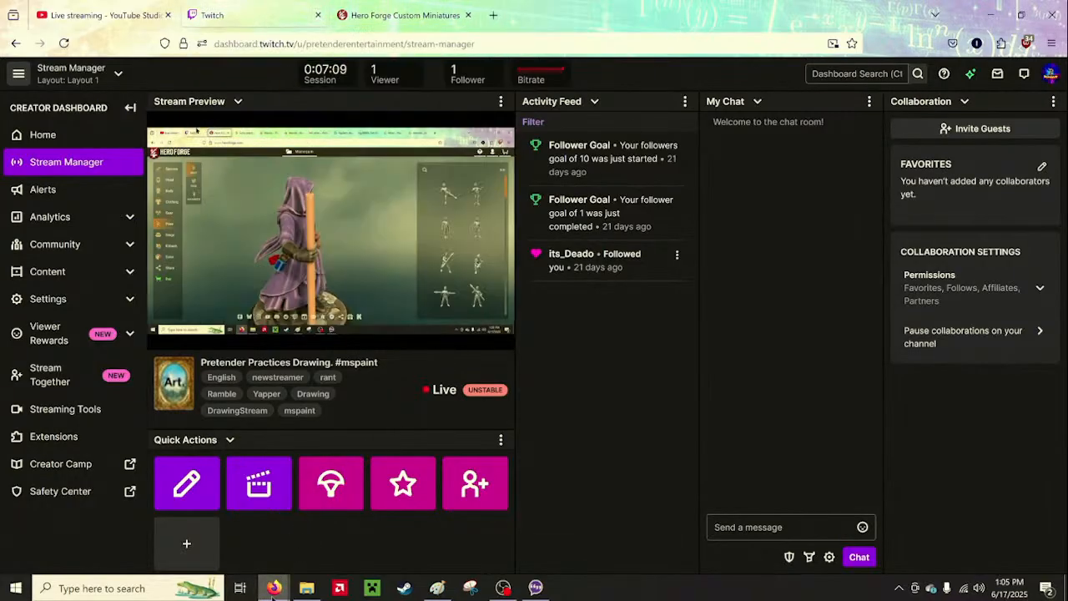
Switch to the window with the Noita references and look through its tabs, from the wands wiki pages to the Minä sprite
mouse_move(273, 587)
click(263, 540)
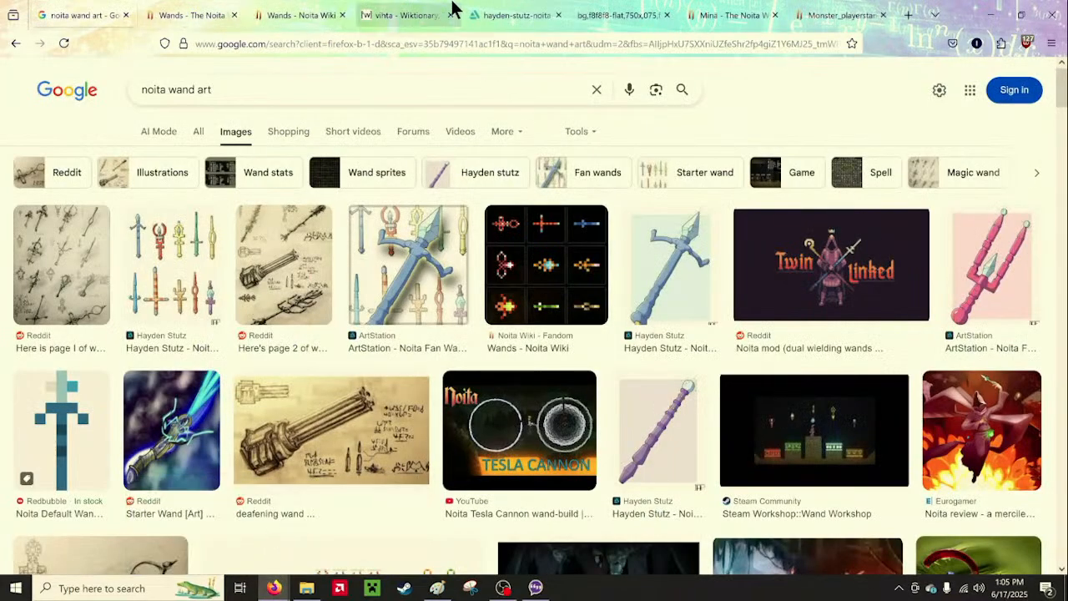
click(155, 12)
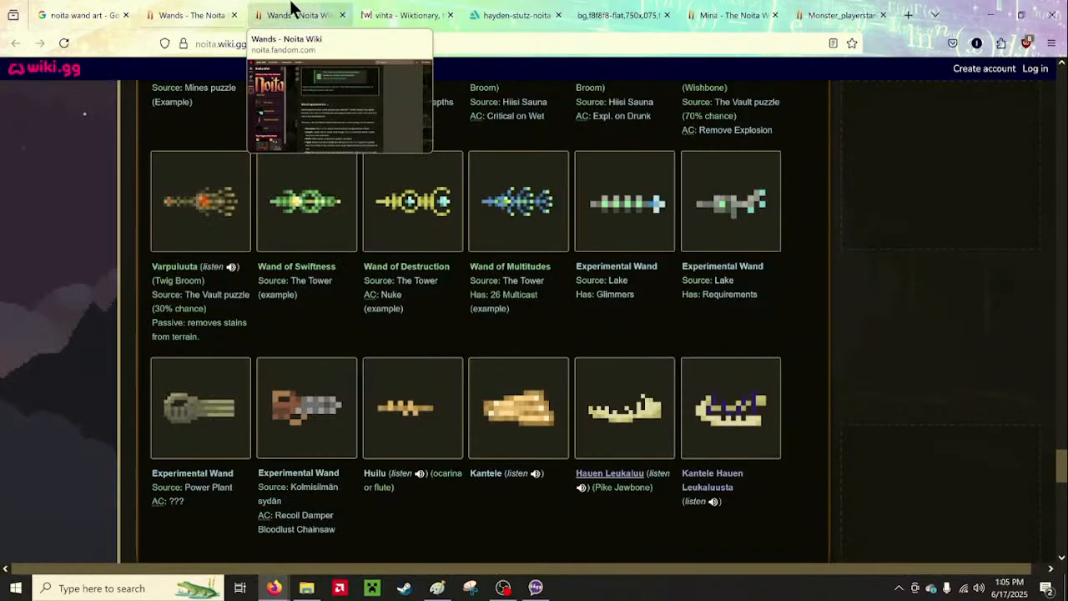
click(291, 10)
click(407, 8)
click(511, 10)
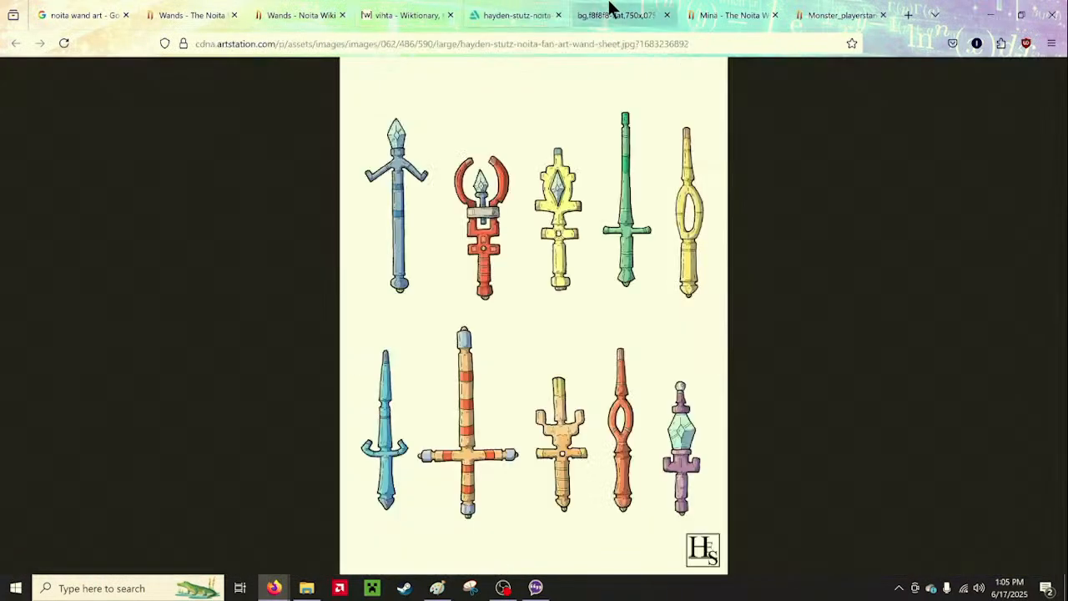
click(615, 10)
click(734, 11)
click(838, 11)
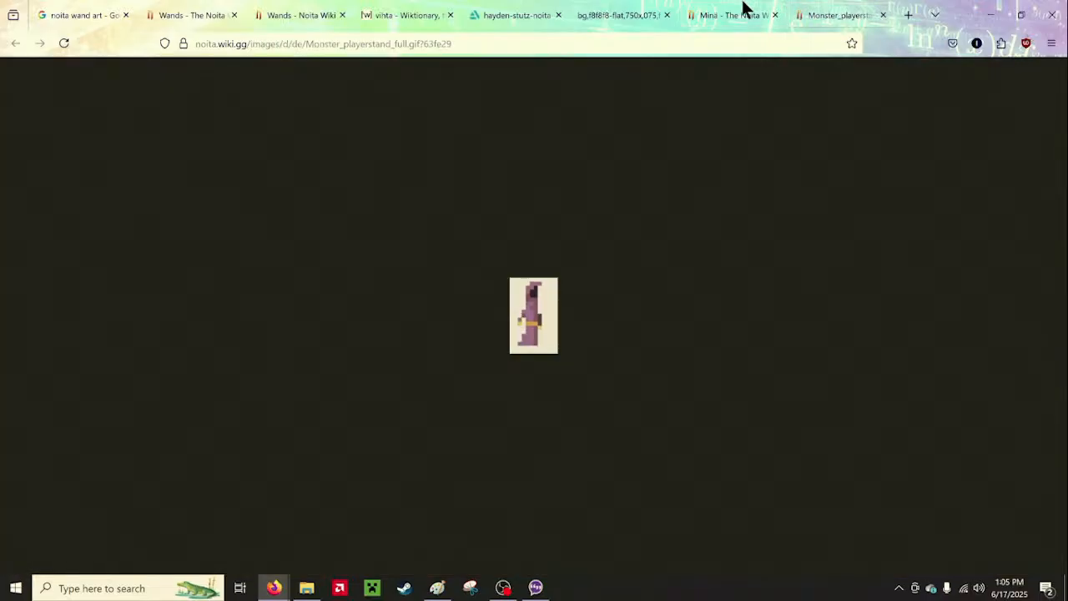
Go back through the reference tabs, examining the unique wands on the wiki.gg Wands page and returning to the "noita wand art" image results
click(738, 10)
click(584, 8)
click(550, 10)
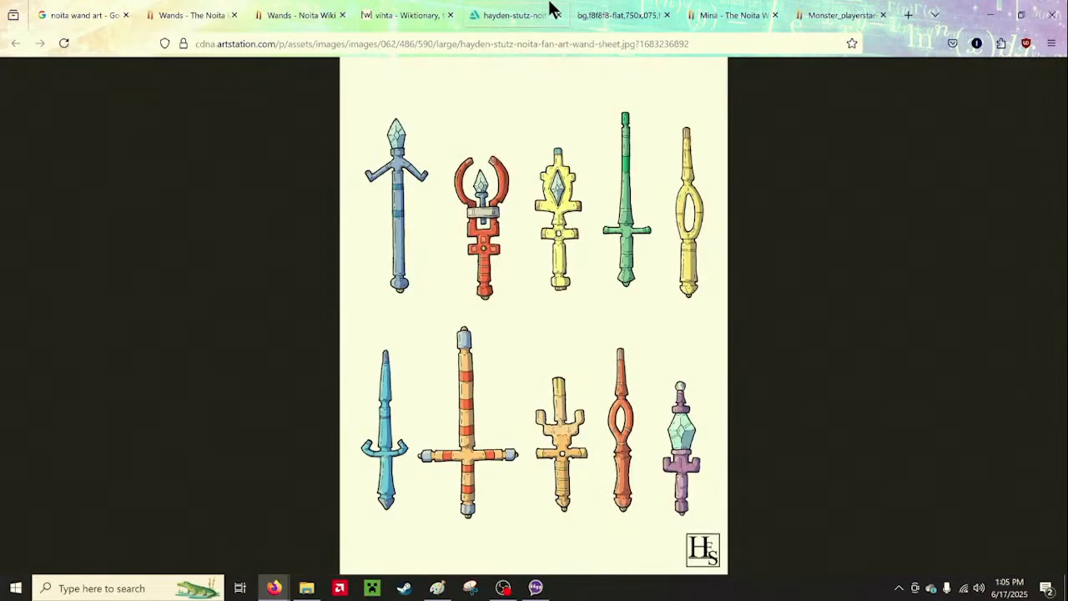
click(380, 8)
click(286, 8)
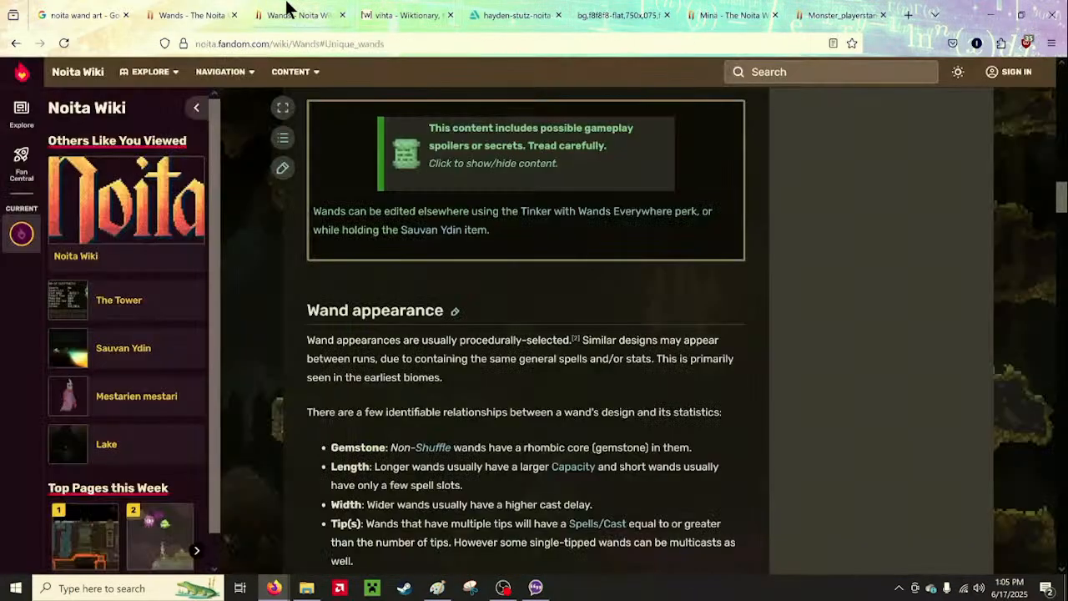
click(210, 8)
scroll(584, 463, up, 2)
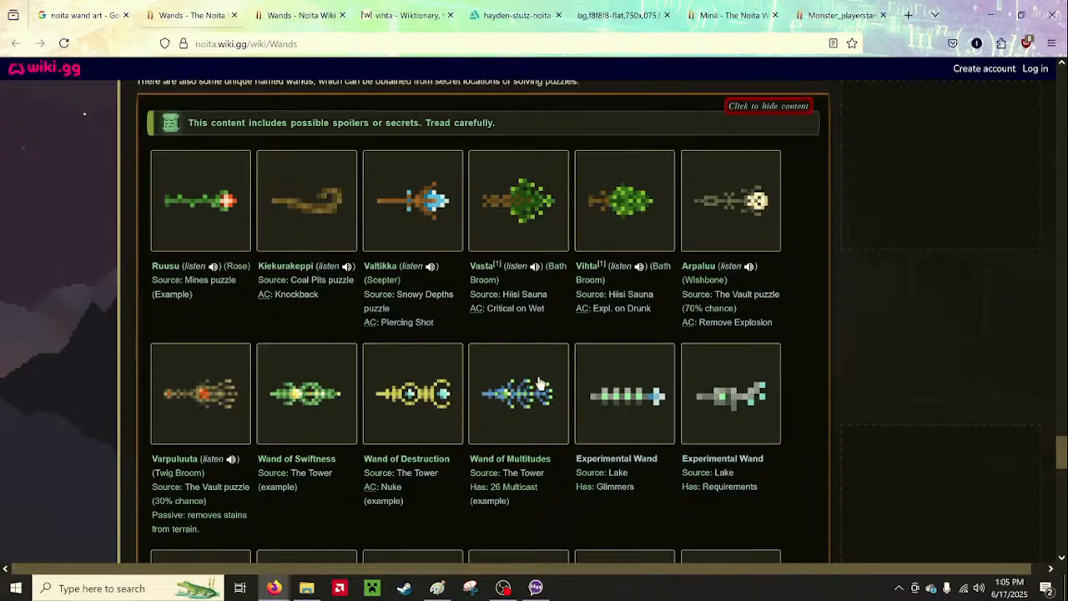
click(292, 14)
click(79, 16)
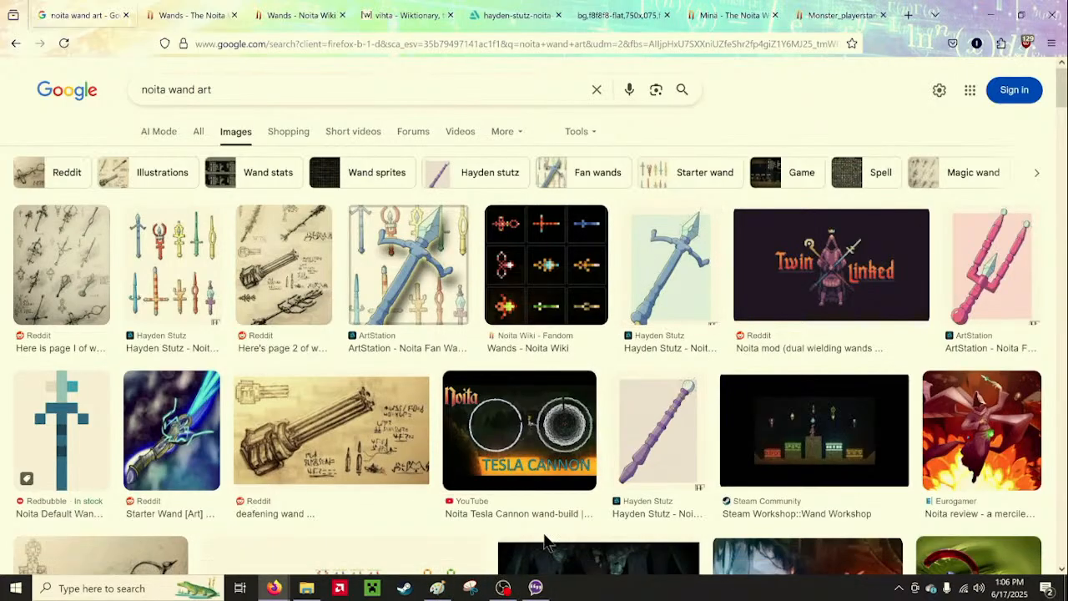
Minimize the reference window, return to the Hero Forge figure and examine the robed figure from the front
click(996, 14)
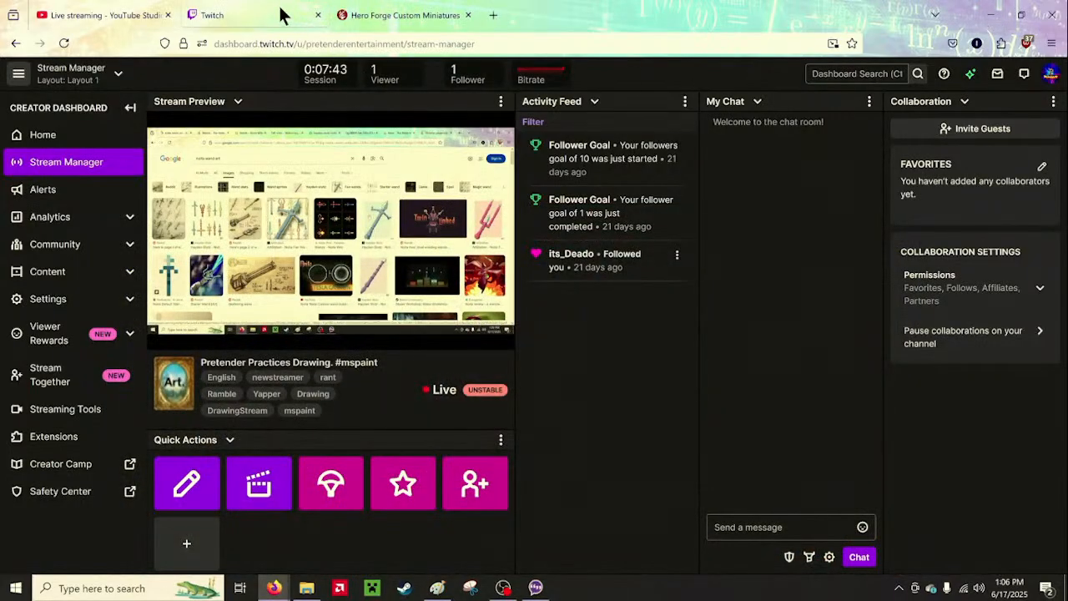
click(401, 15)
drag(546, 231, 364, 198)
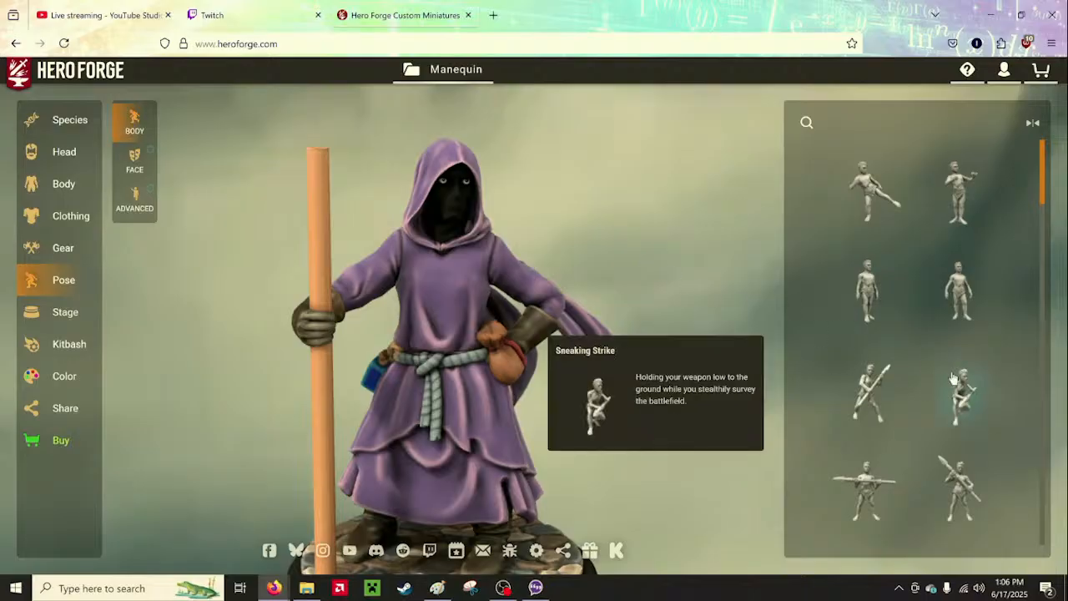
scroll(951, 300, down, 3)
scroll(951, 300, up, 3)
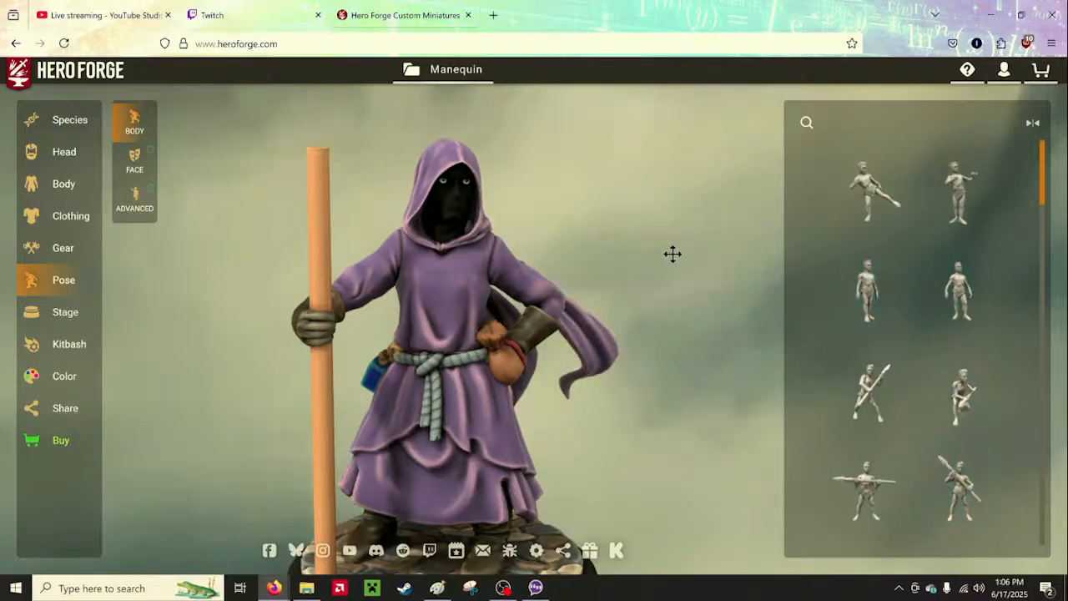
drag(672, 253, 537, 222)
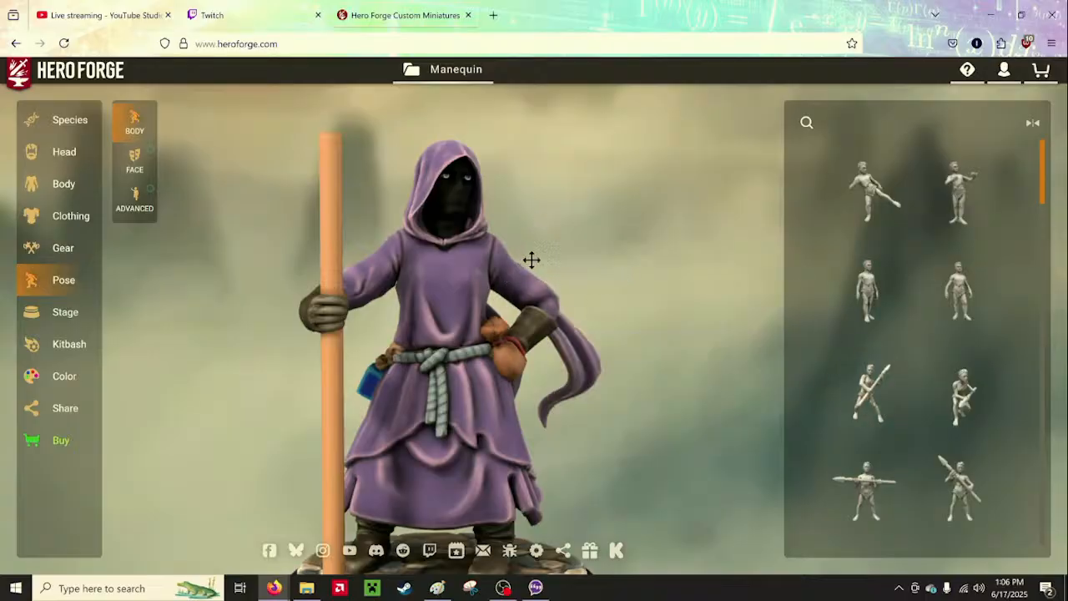
drag(531, 260, 620, 257)
Try the Come At Me Bro and Contrapposto body poses on the robed figure and view the result from several angles
scroll(901, 351, down, 1)
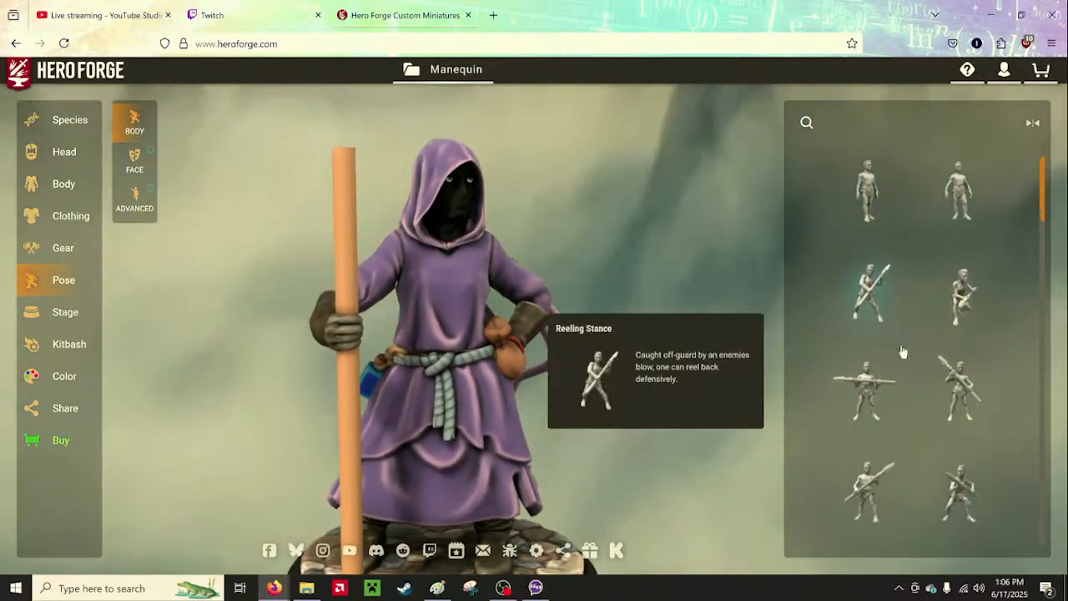
scroll(901, 351, down, 5)
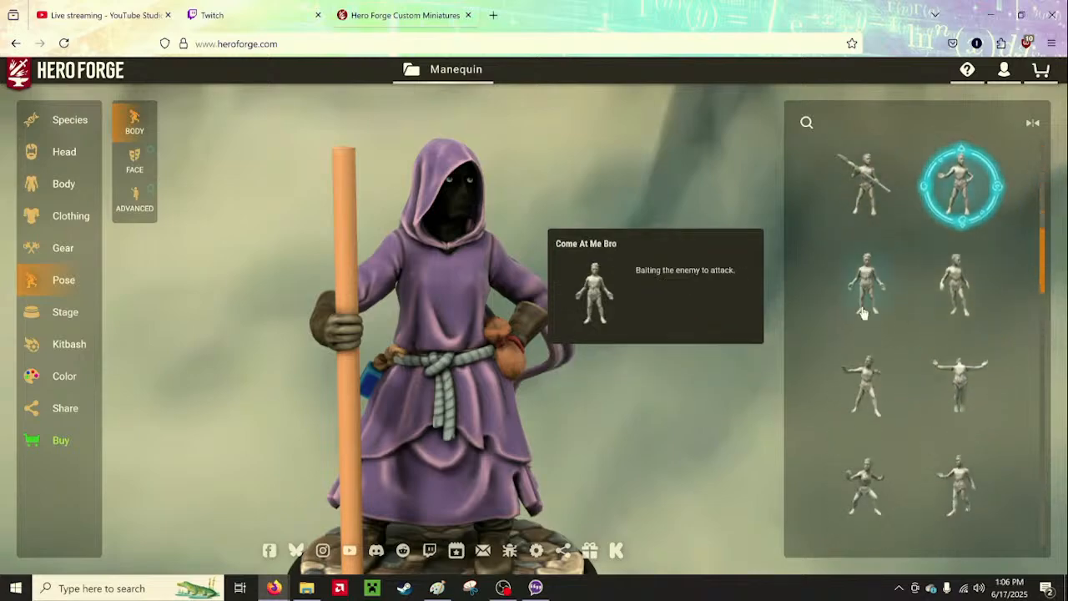
click(864, 312)
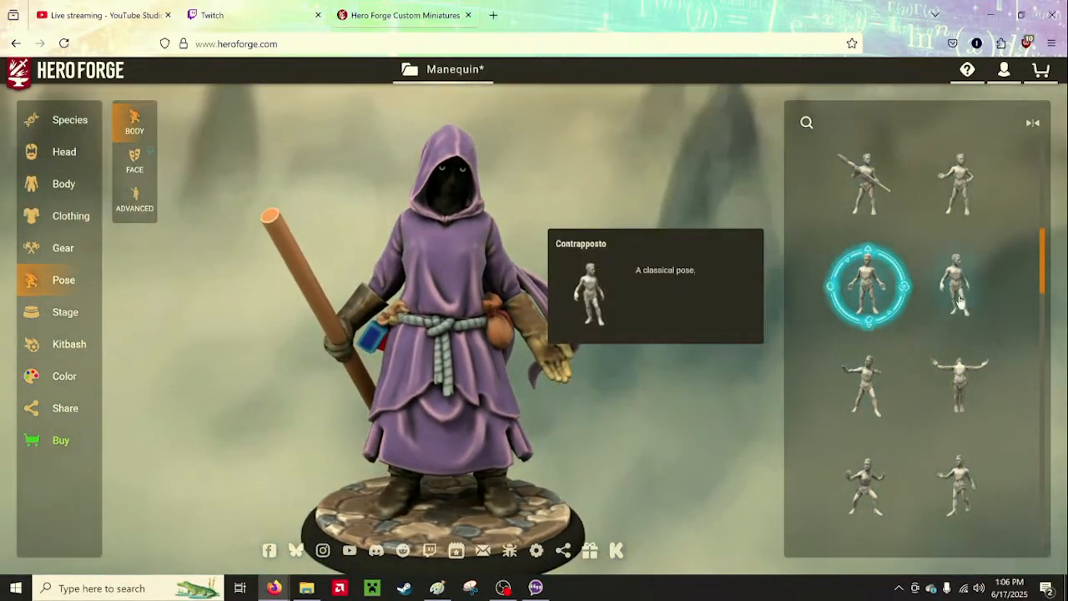
click(959, 302)
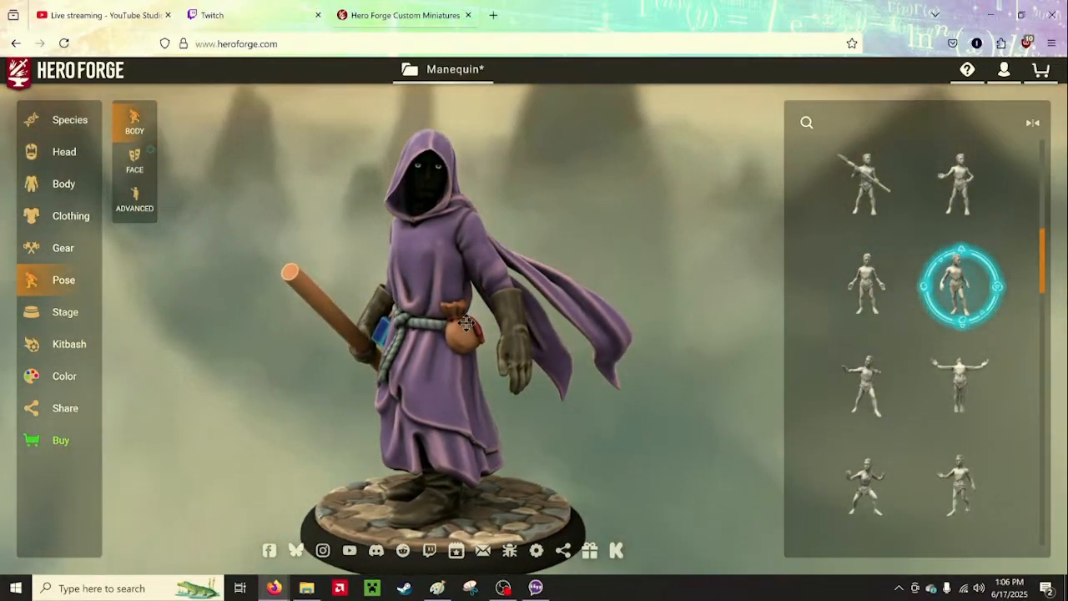
drag(466, 324, 276, 326)
drag(528, 307, 601, 295)
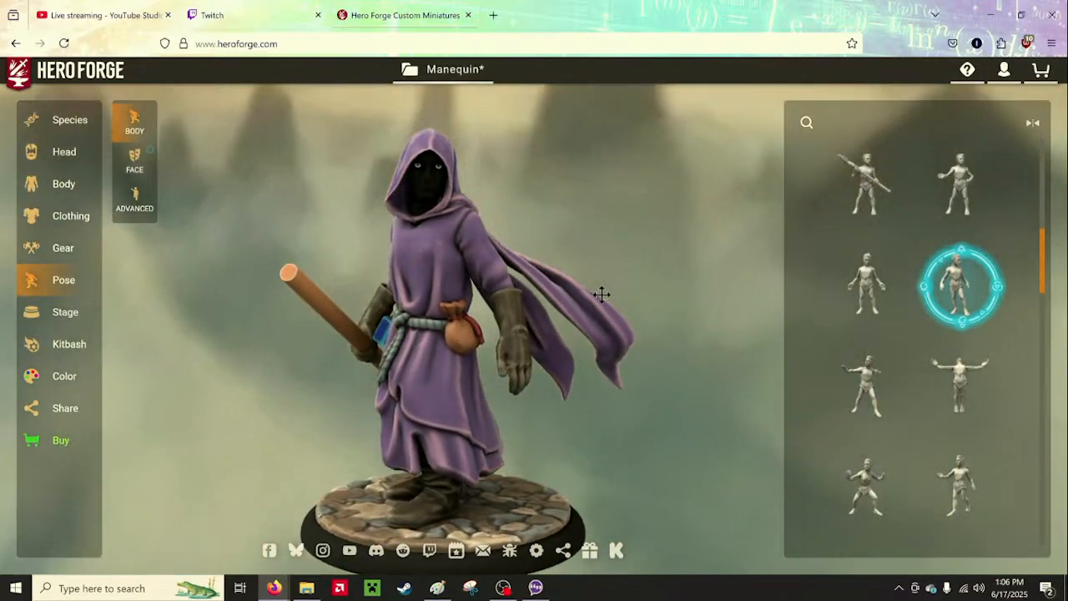
Try the wide-legged pose with one arm bent across the chest and the stepping pose with the staff held forward
click(872, 411)
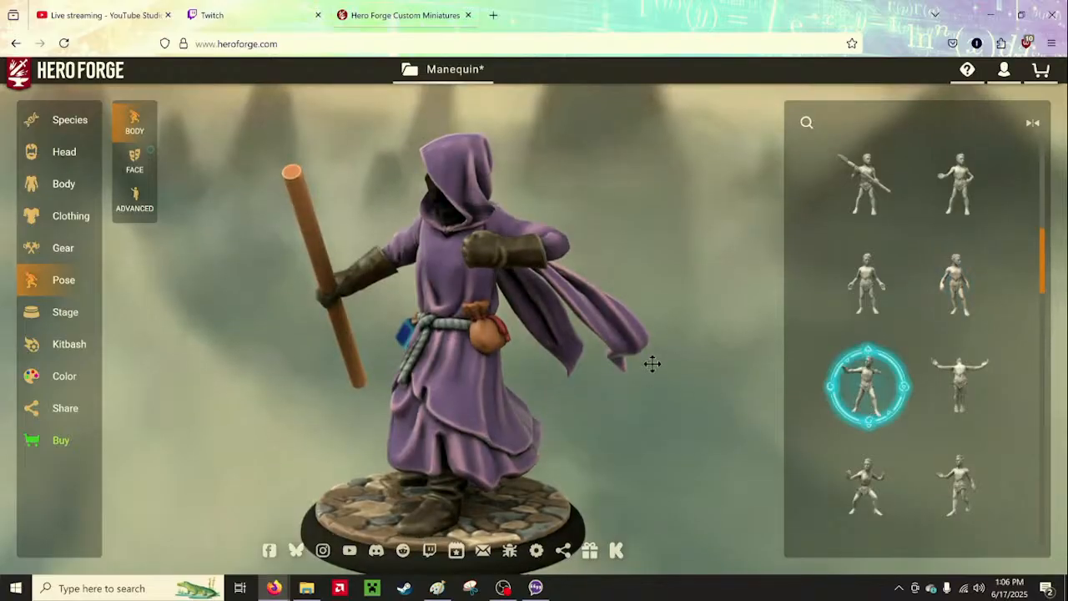
drag(651, 362, 842, 377)
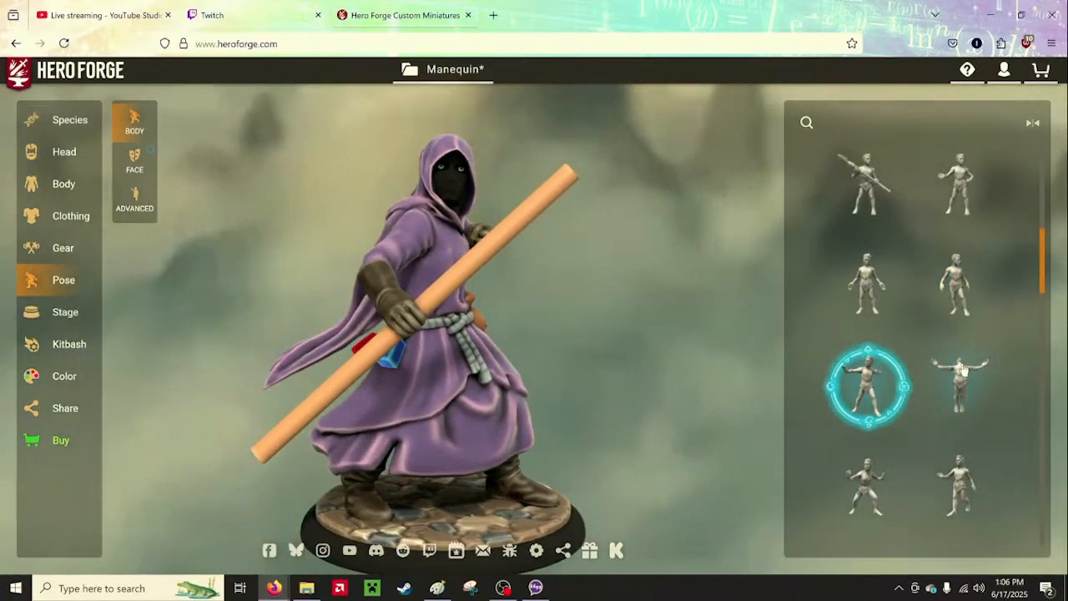
click(960, 486)
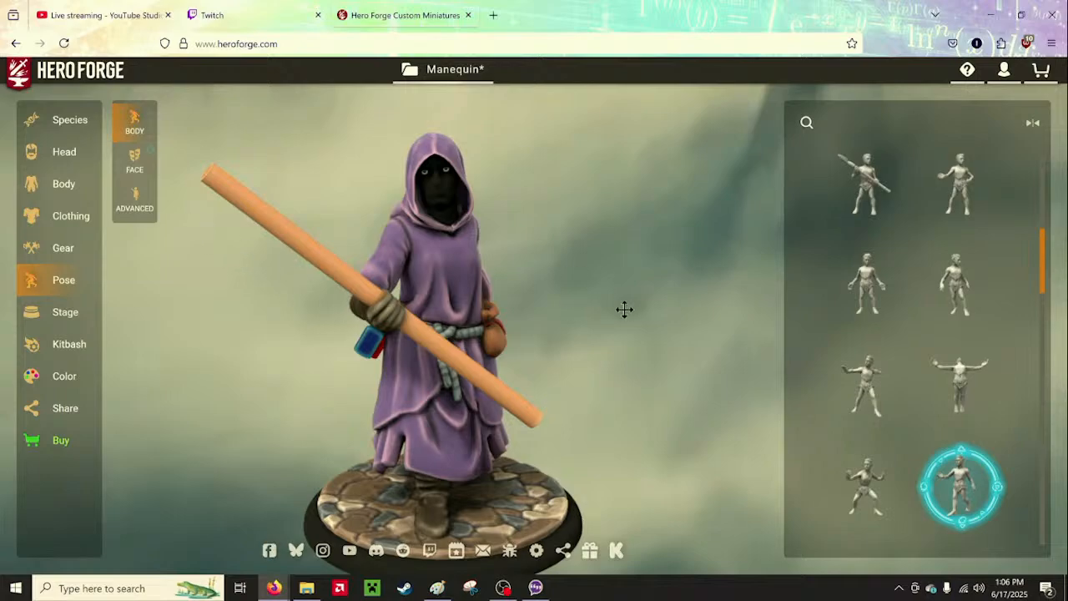
Try the one-legged pose with a raised open hand and the Infantry pose on the figure
scroll(917, 400, down, 3)
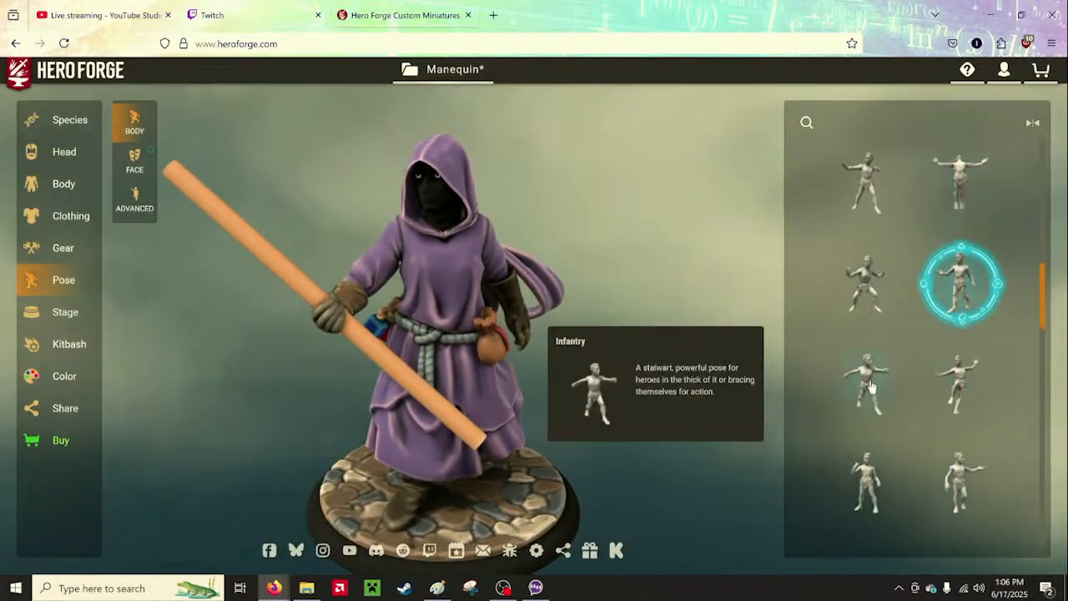
click(959, 383)
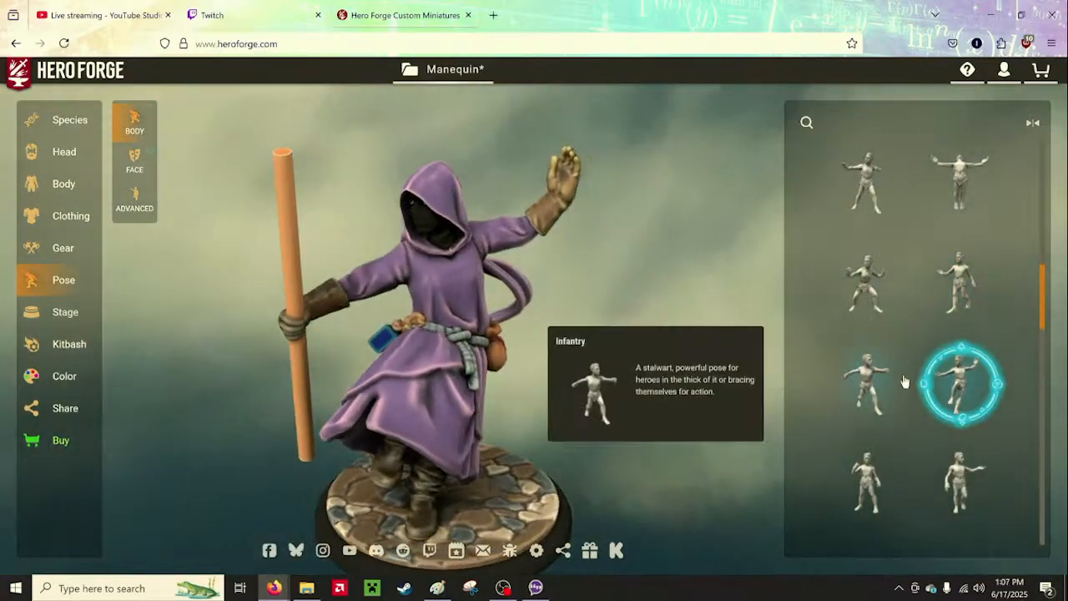
click(865, 380)
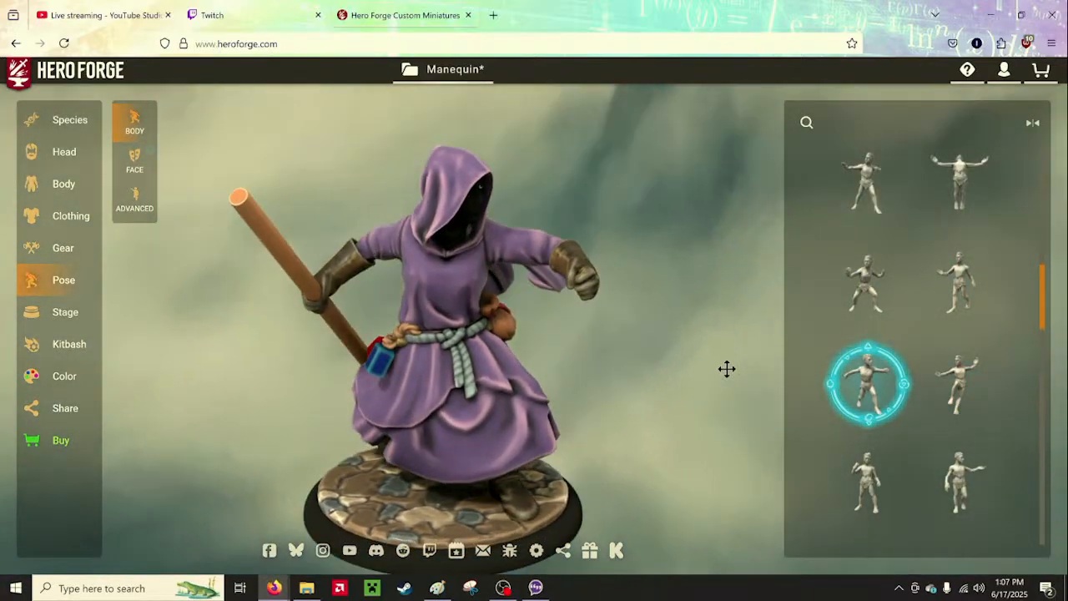
Apply the standing pose with the staff hand raised and the other fist lowered, and inspect the figure up close
click(868, 474)
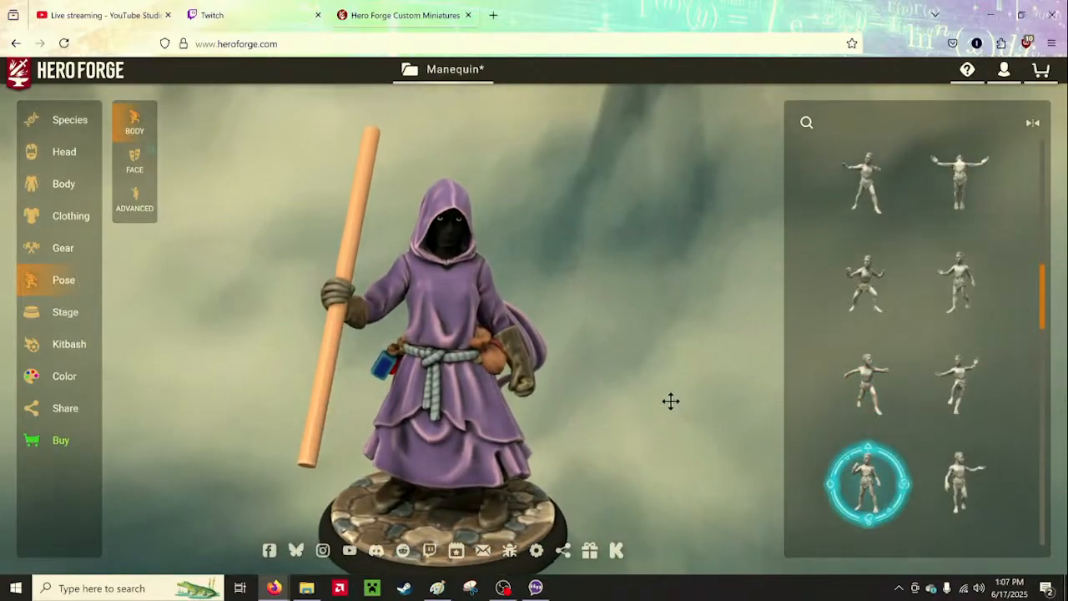
drag(667, 401, 635, 390)
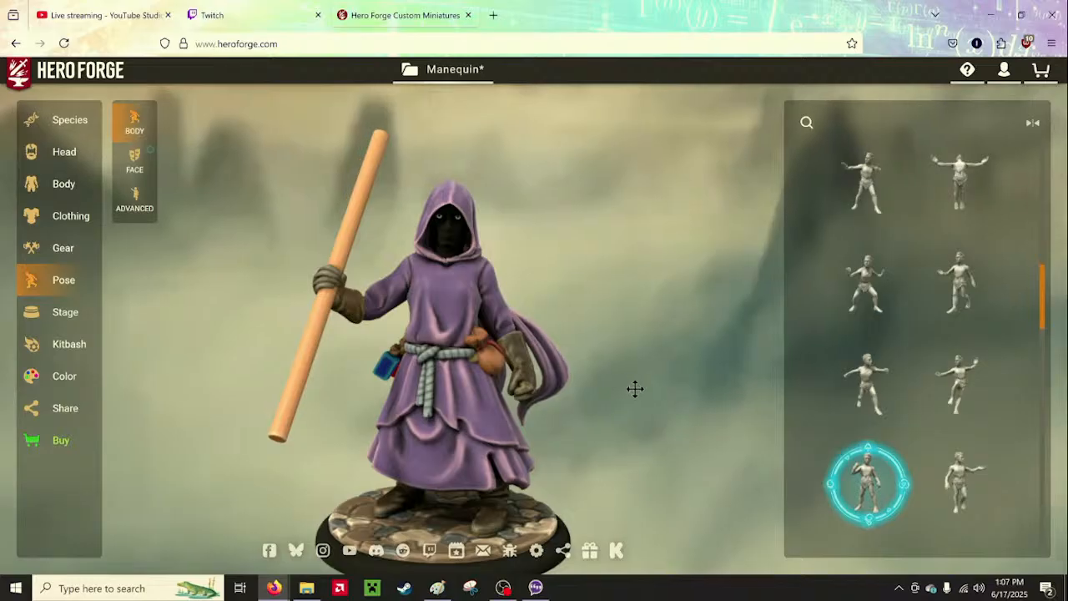
scroll(601, 300, up, 2)
scroll(589, 334, up, 3)
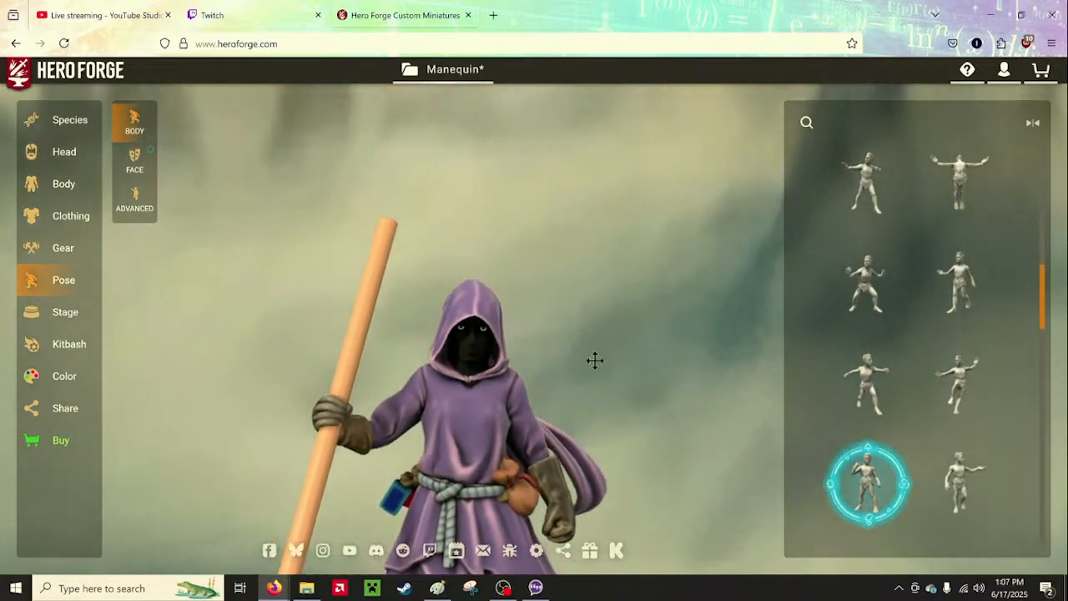
drag(586, 312, 584, 299)
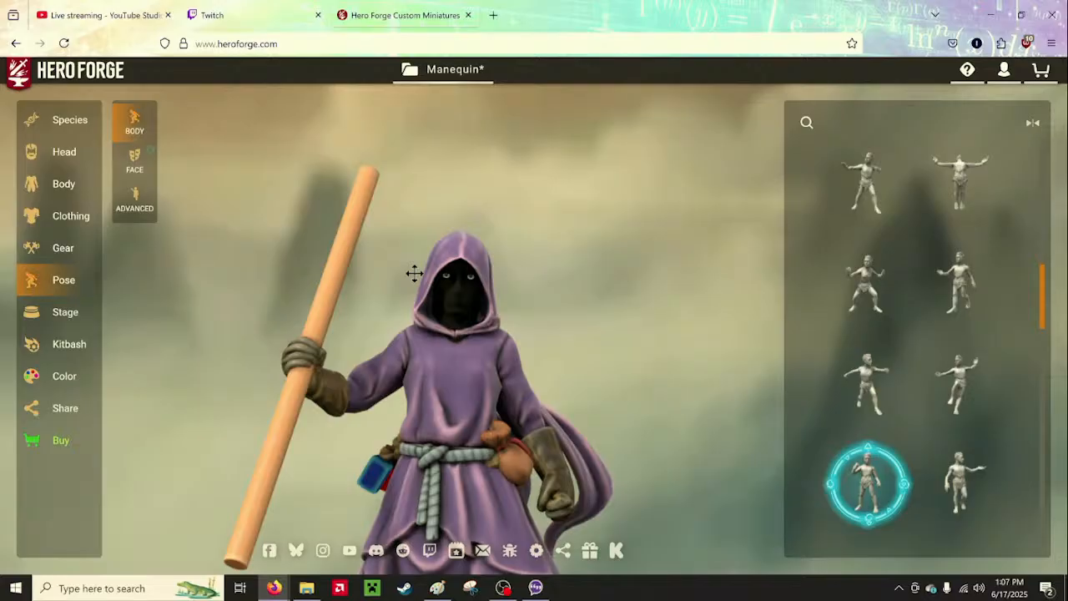
Look through the body pose library for another pose suited to the figure holding a staff
scroll(959, 467, down, 3)
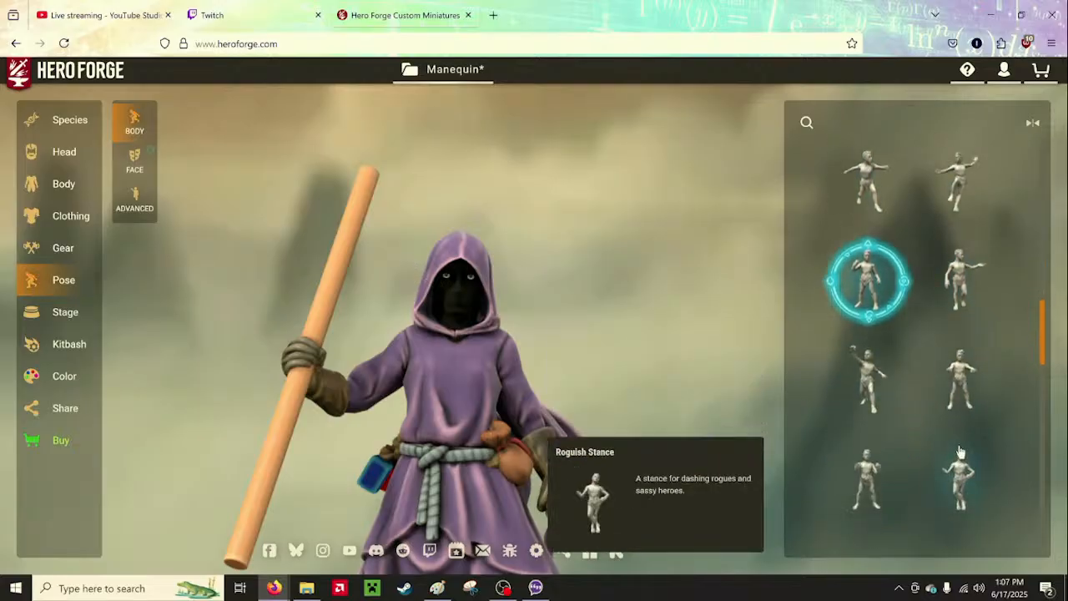
scroll(959, 451, down, 8)
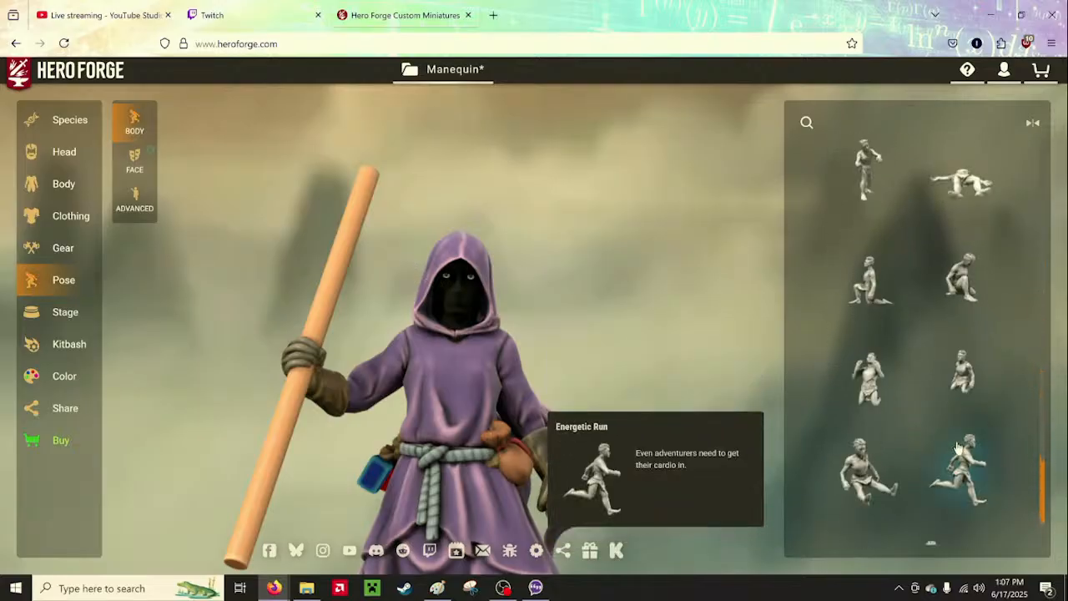
scroll(958, 449, up, 15)
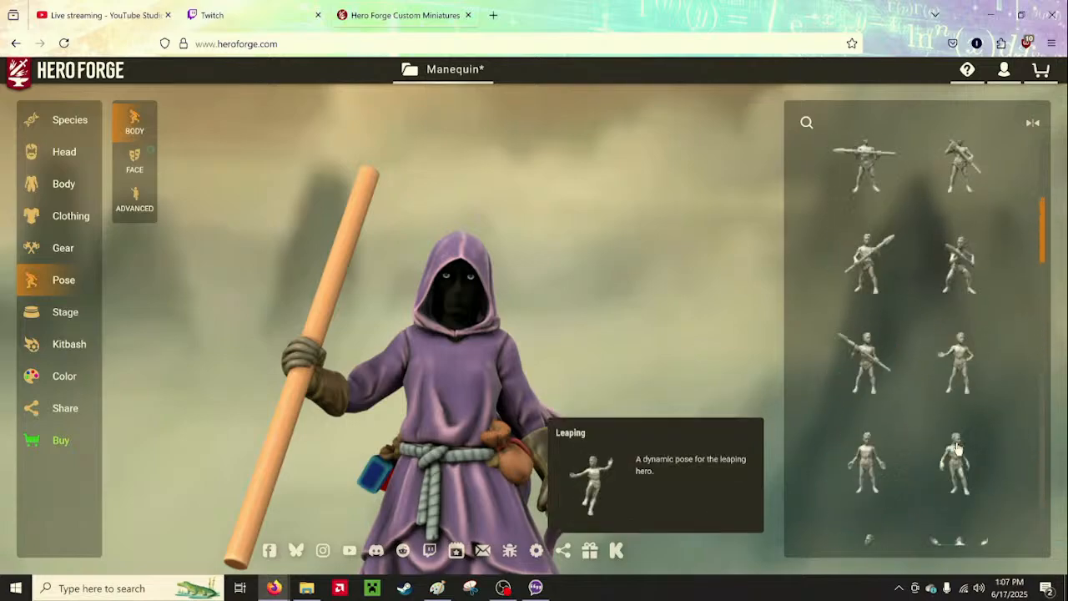
scroll(958, 449, up, 3)
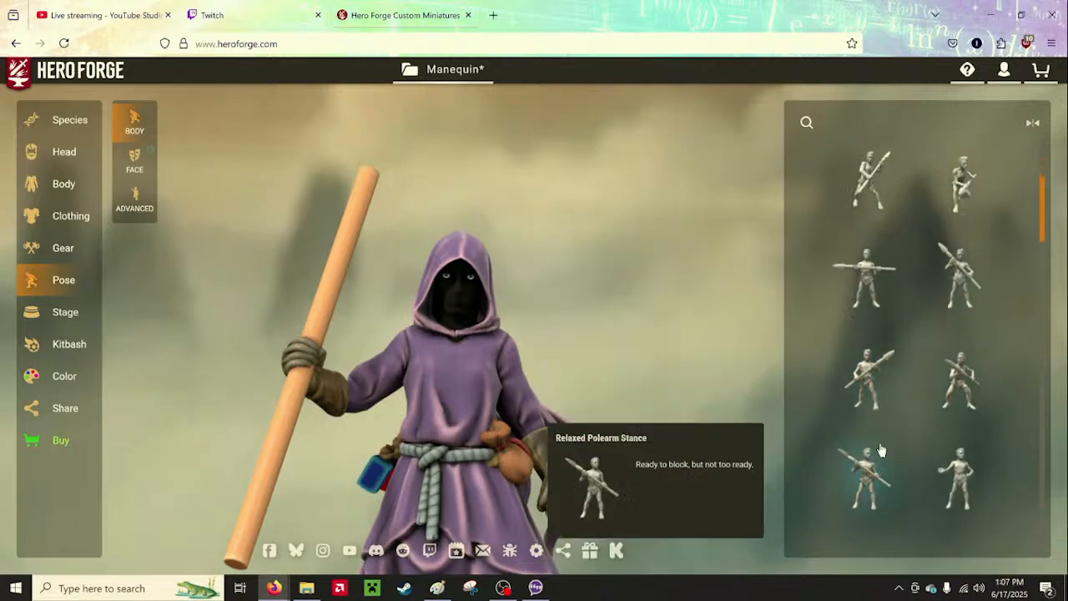
scroll(957, 369, up, 6)
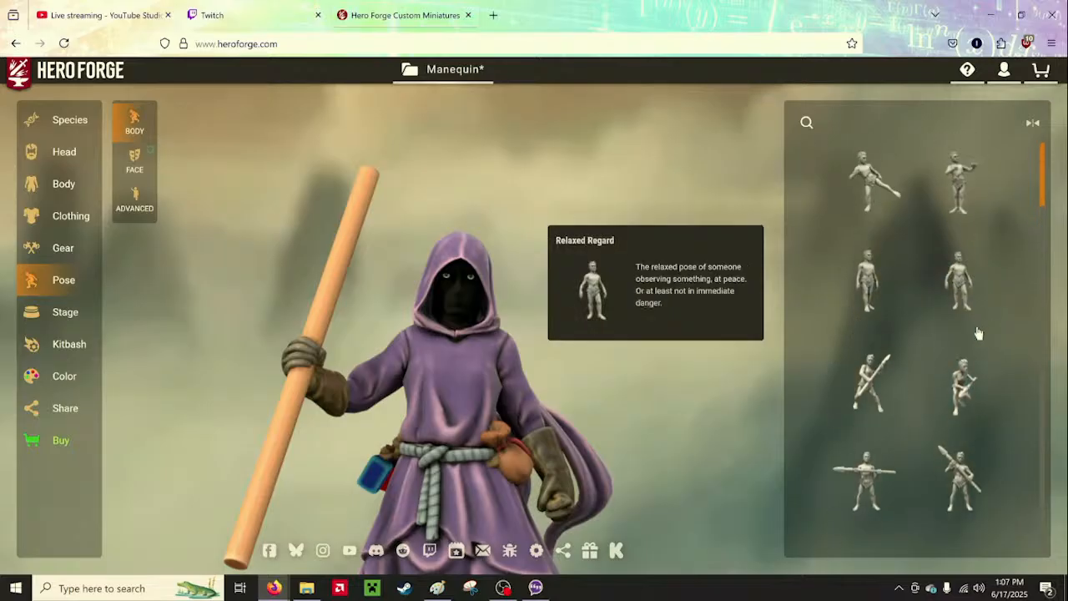
scroll(977, 334, down, 10)
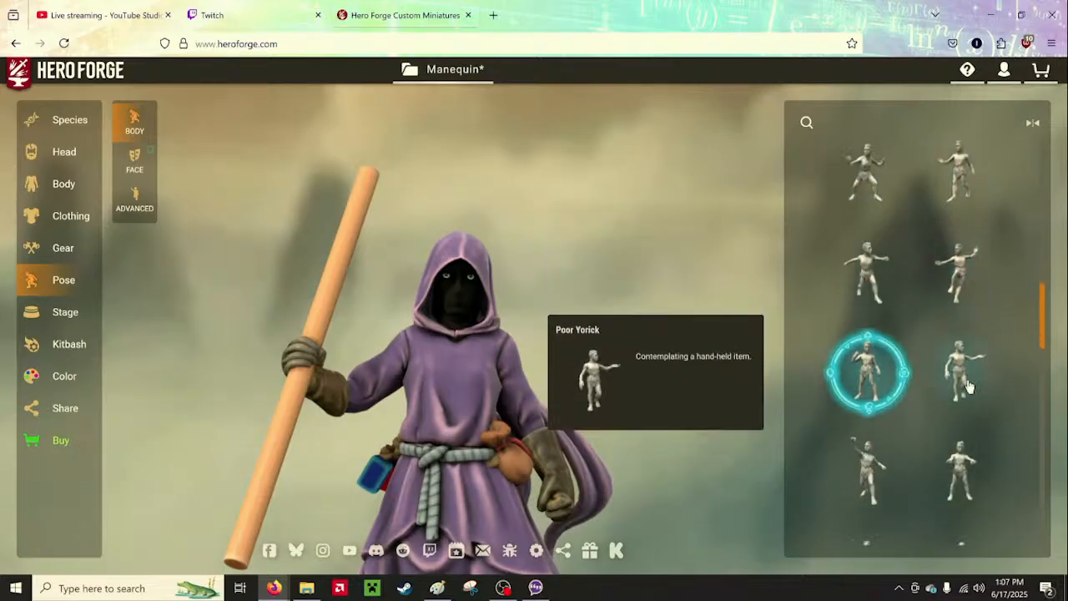
scroll(867, 375, down, 3)
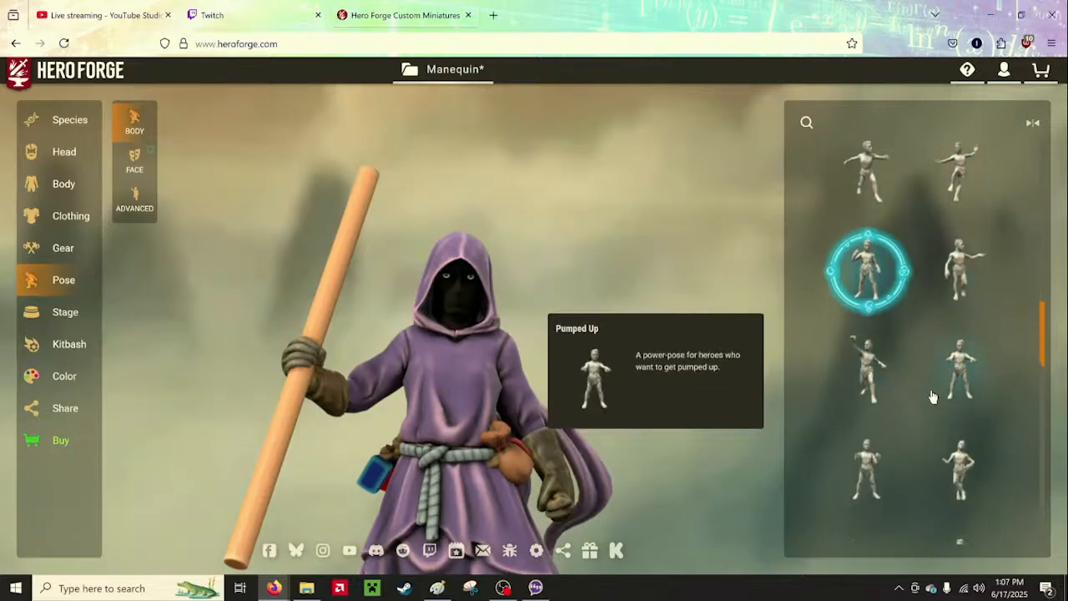
scroll(926, 381, down, 3)
scroll(981, 472, down, 3)
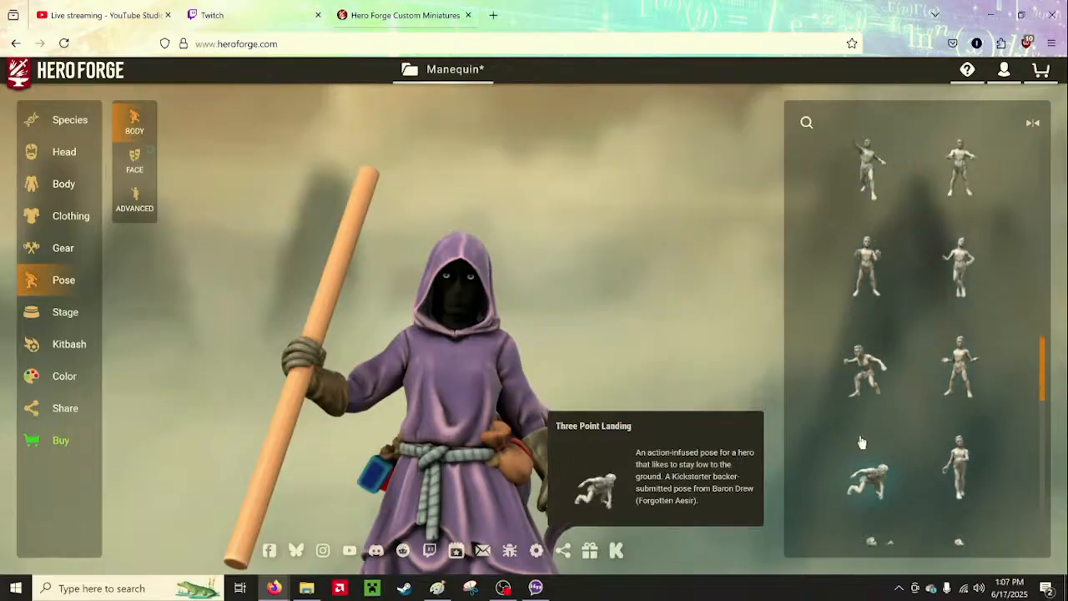
Try the upright pose with one forearm across the waist and the wide stance with raised fists, viewing the figure from another angle
click(955, 473)
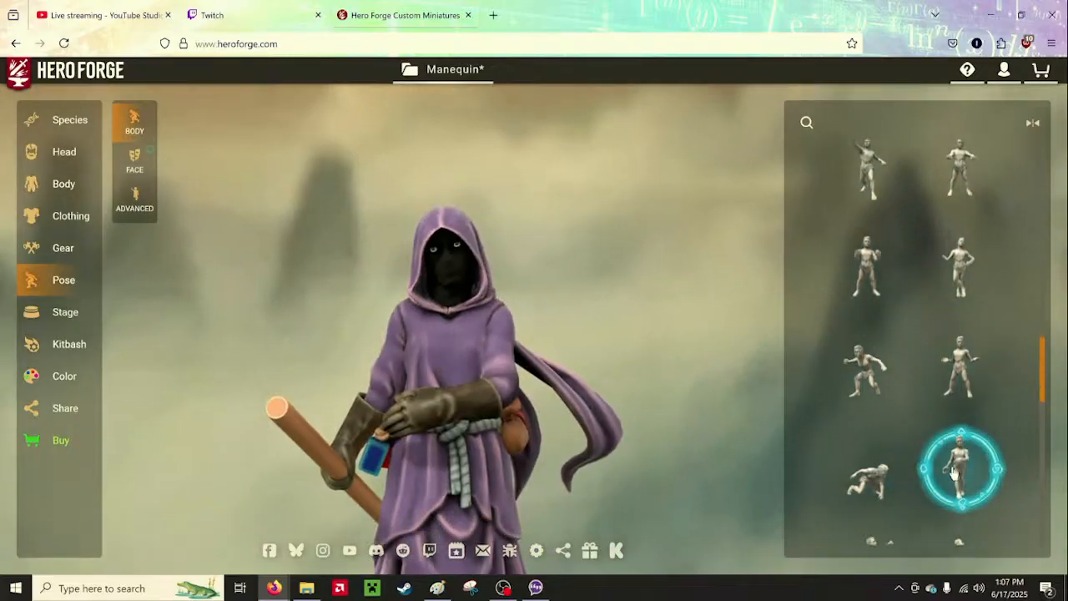
scroll(879, 467, down, 3)
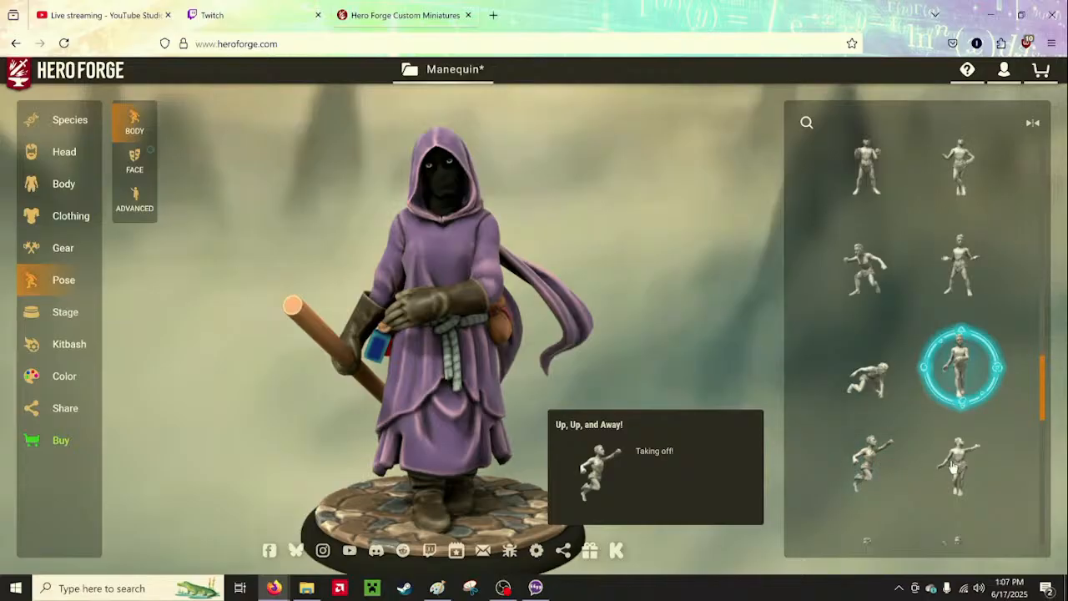
scroll(951, 467, down, 5)
click(864, 366)
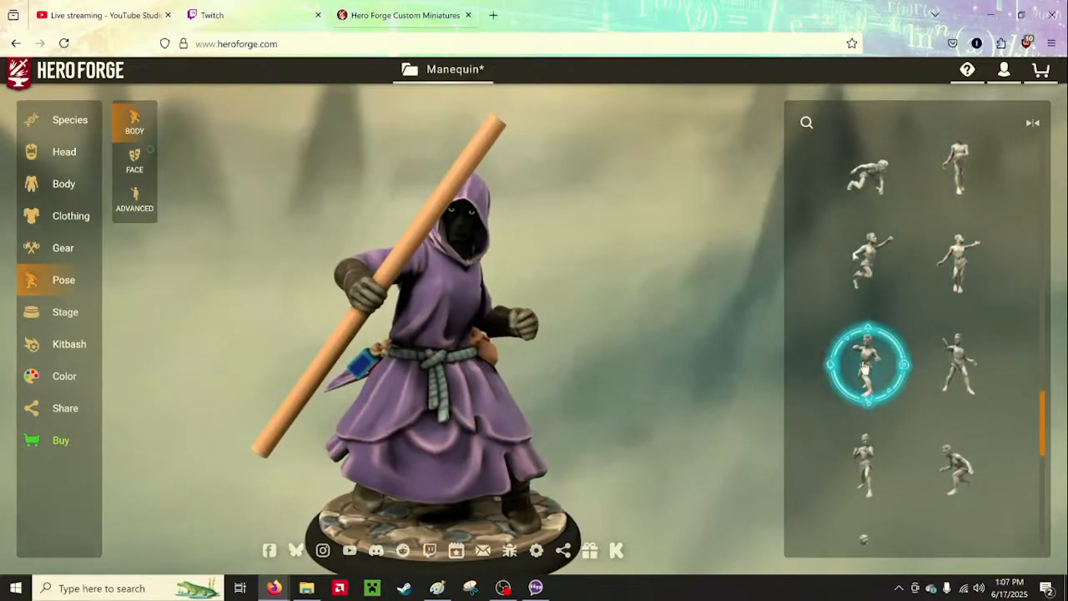
drag(762, 424, 551, 409)
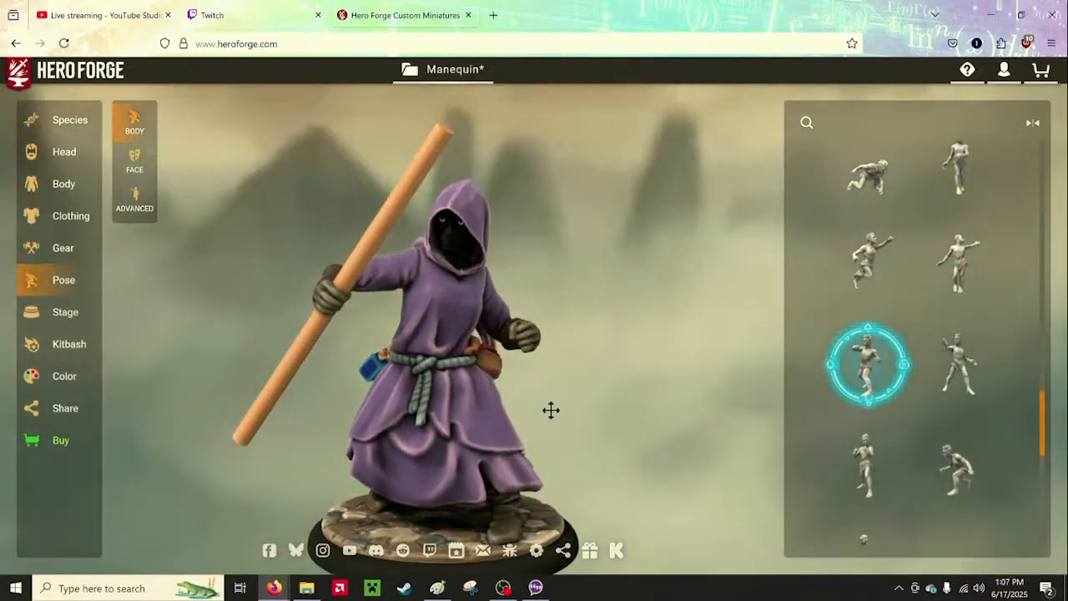
Try the wide stance with an open hand held out and the guarded pose with a fist raised near the chin
click(959, 363)
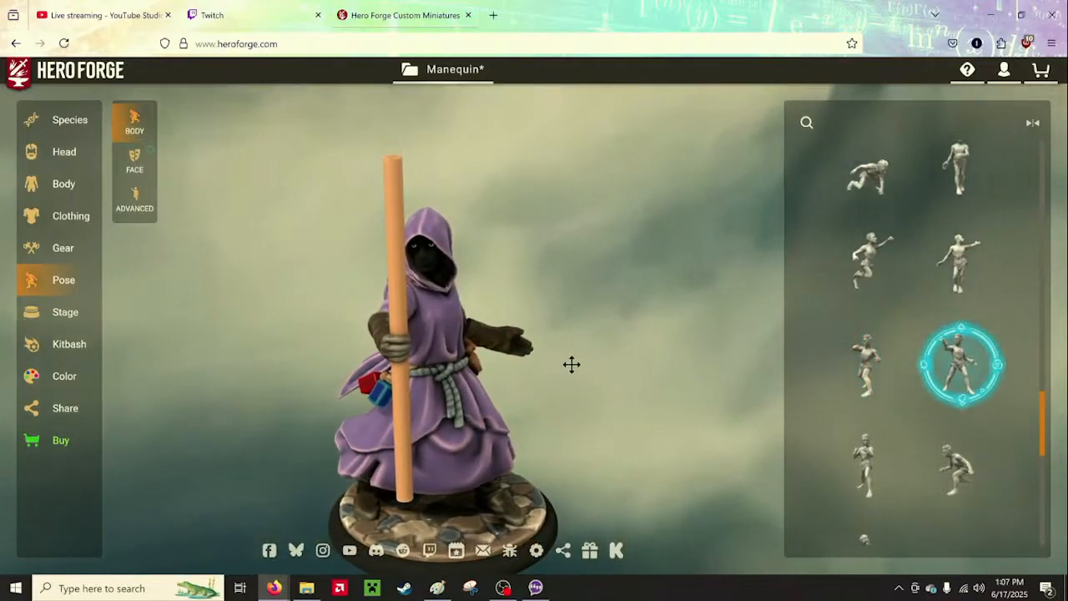
drag(572, 364, 530, 370)
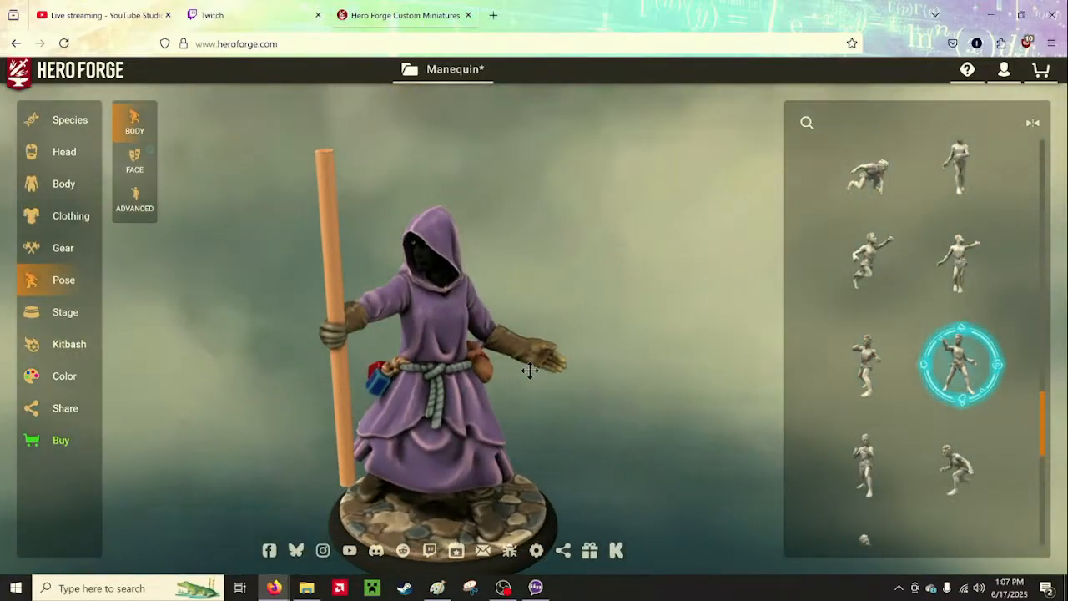
click(866, 464)
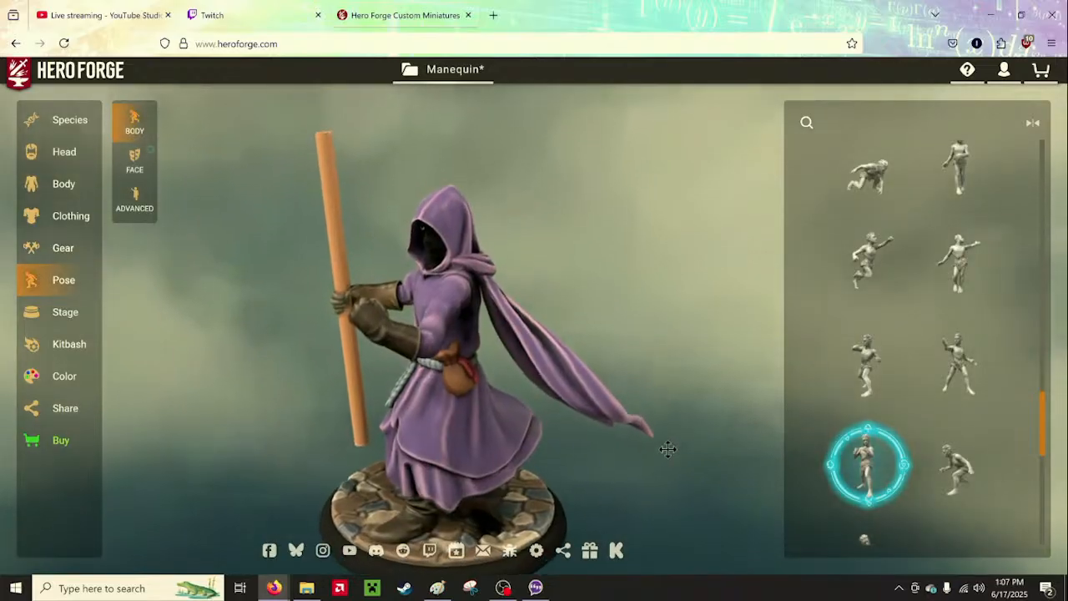
drag(668, 449, 855, 416)
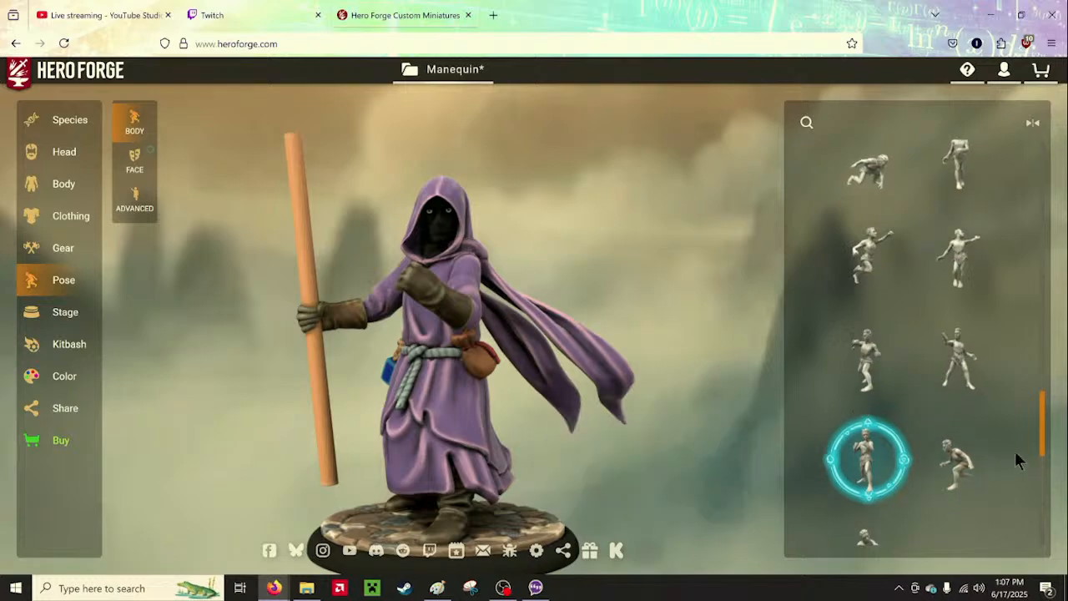
Reapply the standing pose with the staff hand raised and the other fist lowered
scroll(924, 410, down, 5)
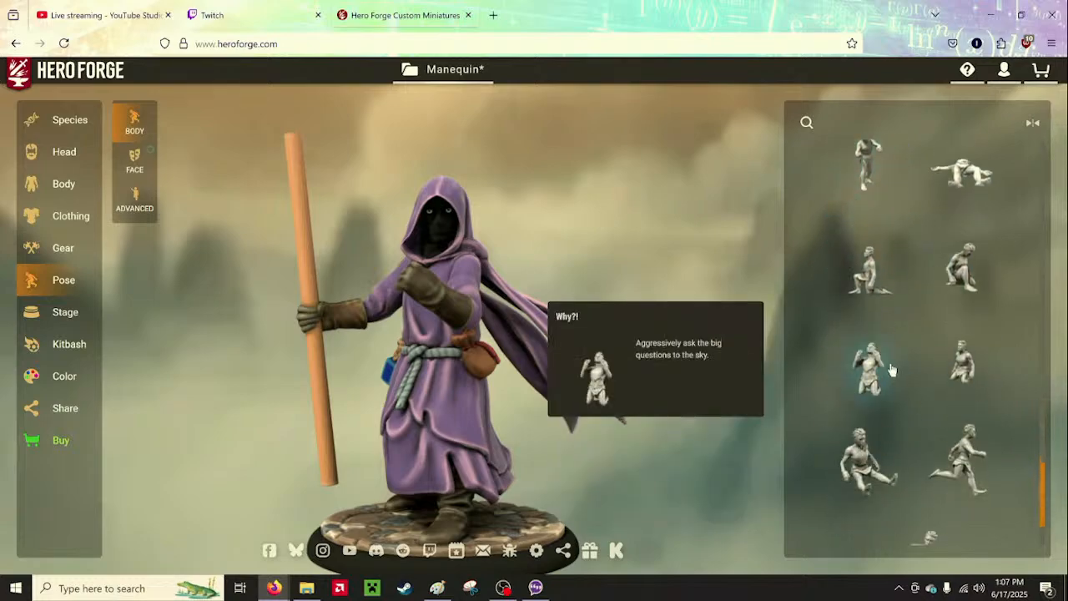
scroll(891, 370, down, 2)
scroll(955, 360, up, 3)
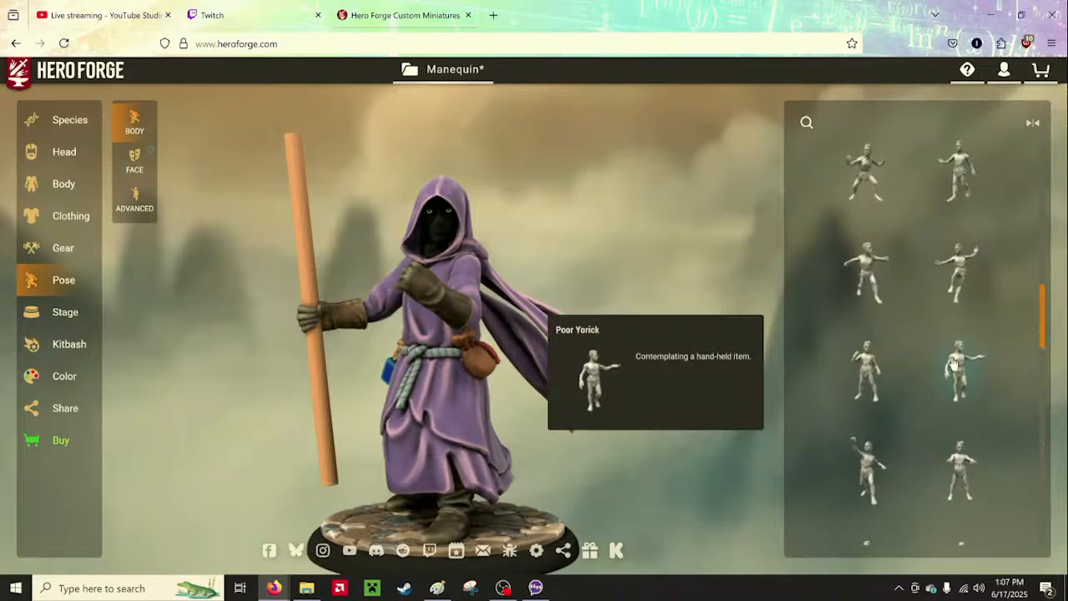
click(868, 475)
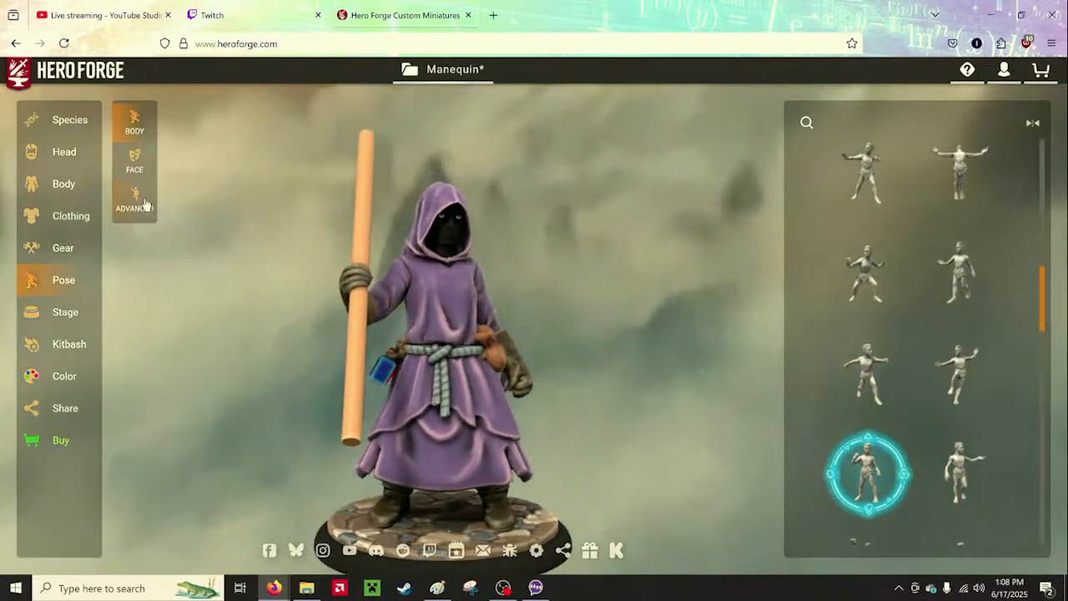
Use advanced posing to lower the right arm by slightly reducing its shoulder bend and tilt, checking it from several angles
click(146, 205)
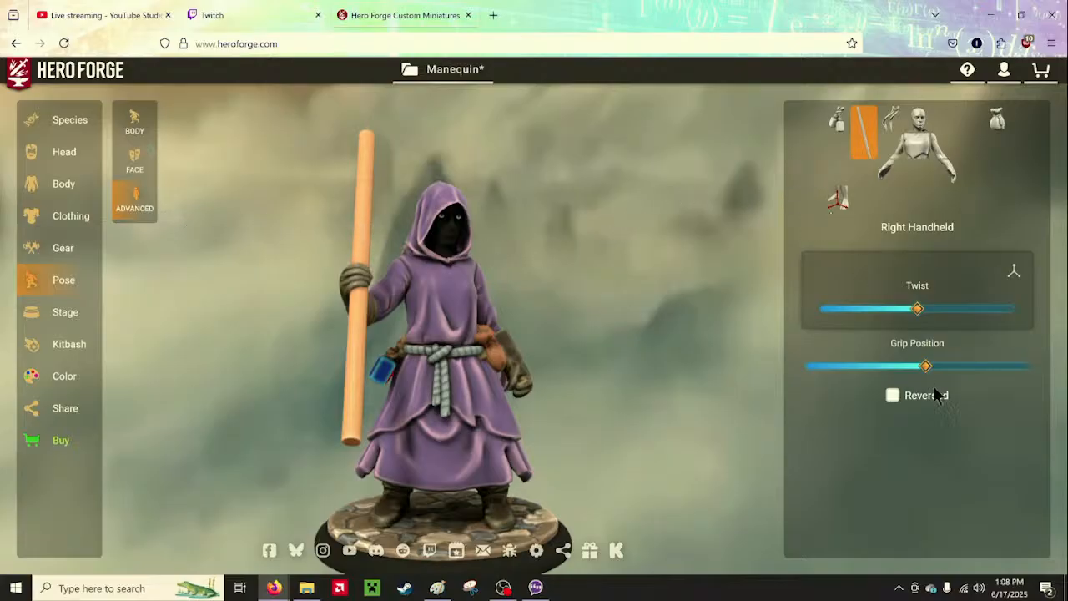
drag(663, 334, 593, 337)
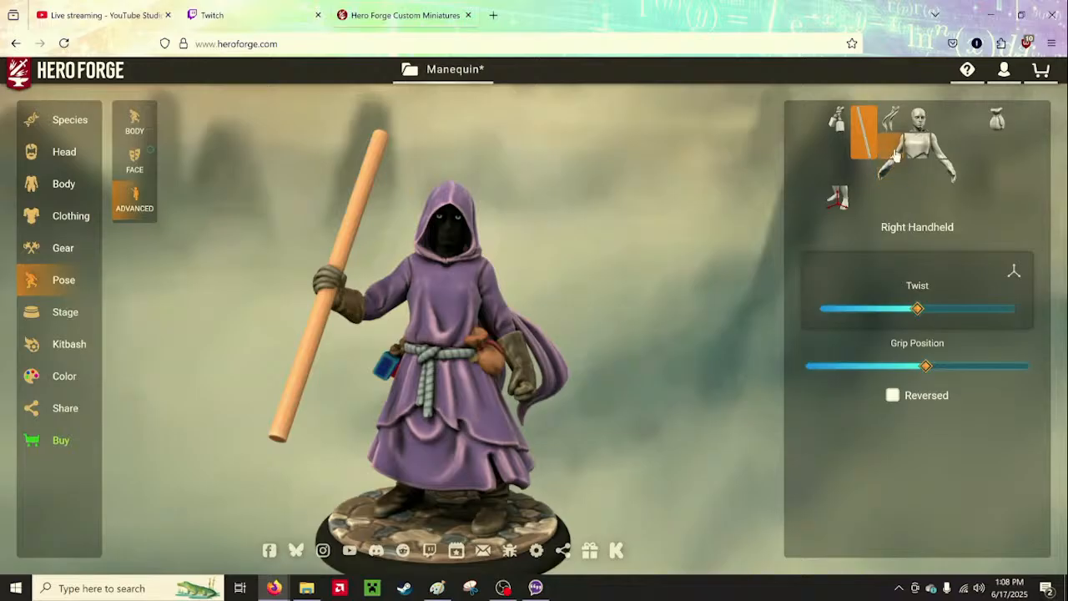
click(896, 155)
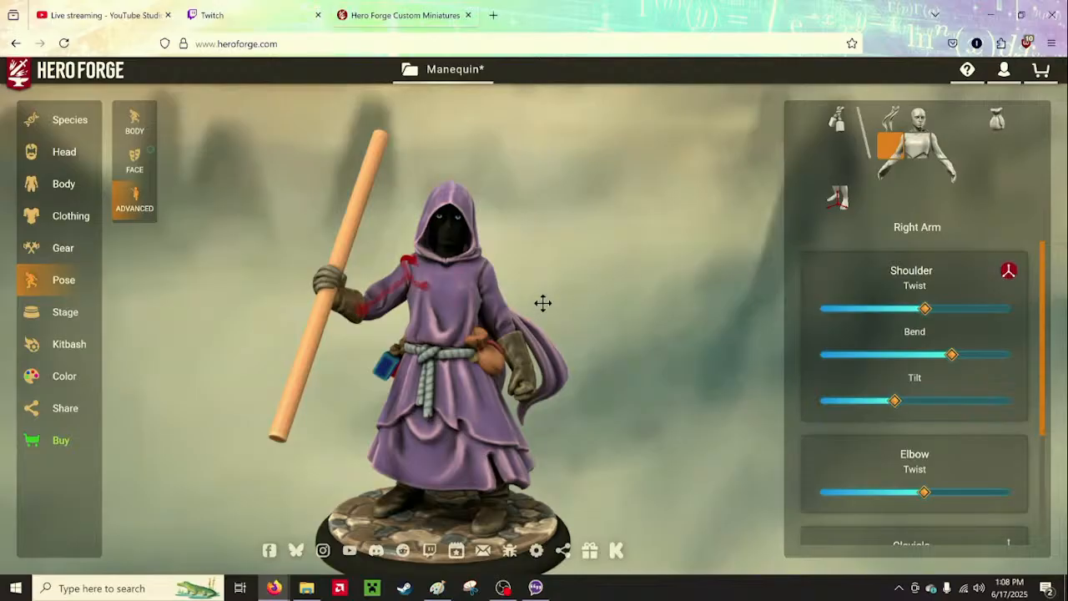
drag(542, 302, 943, 306)
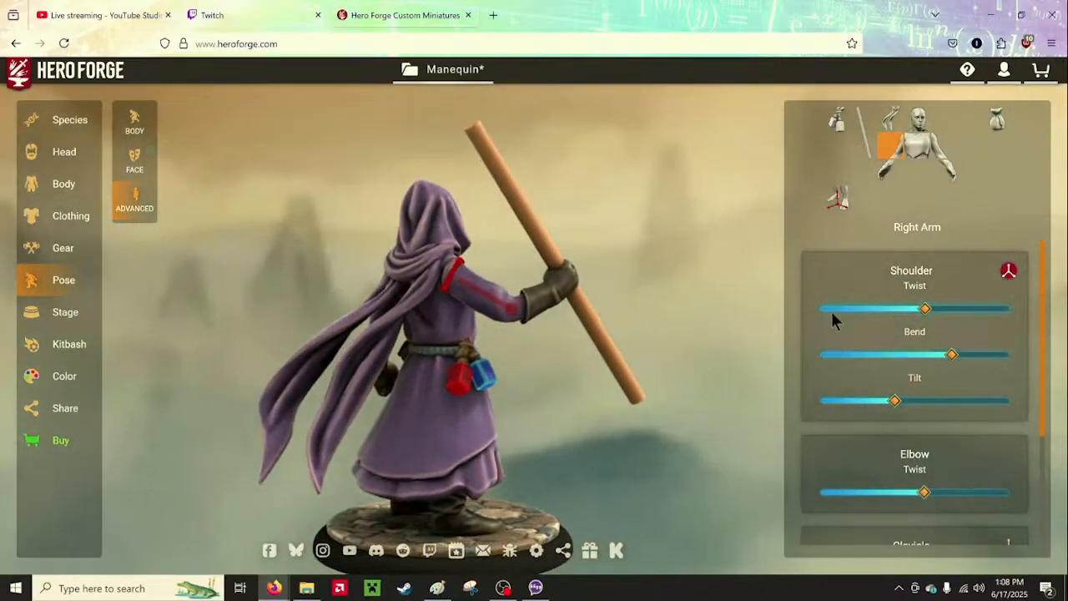
drag(768, 350, 710, 457)
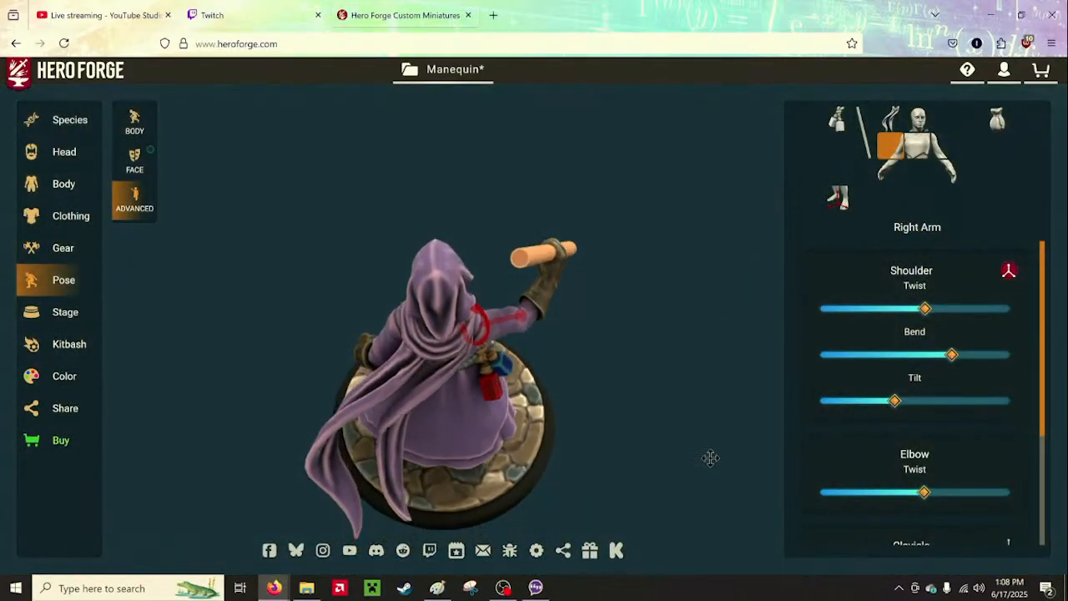
drag(563, 359, 519, 316)
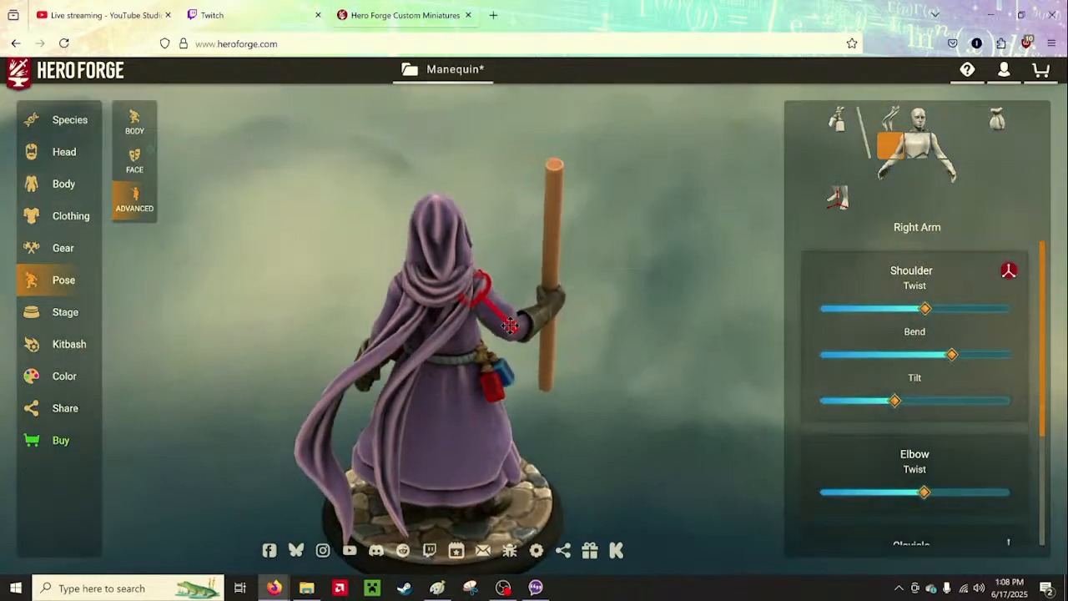
drag(591, 332, 95, 318)
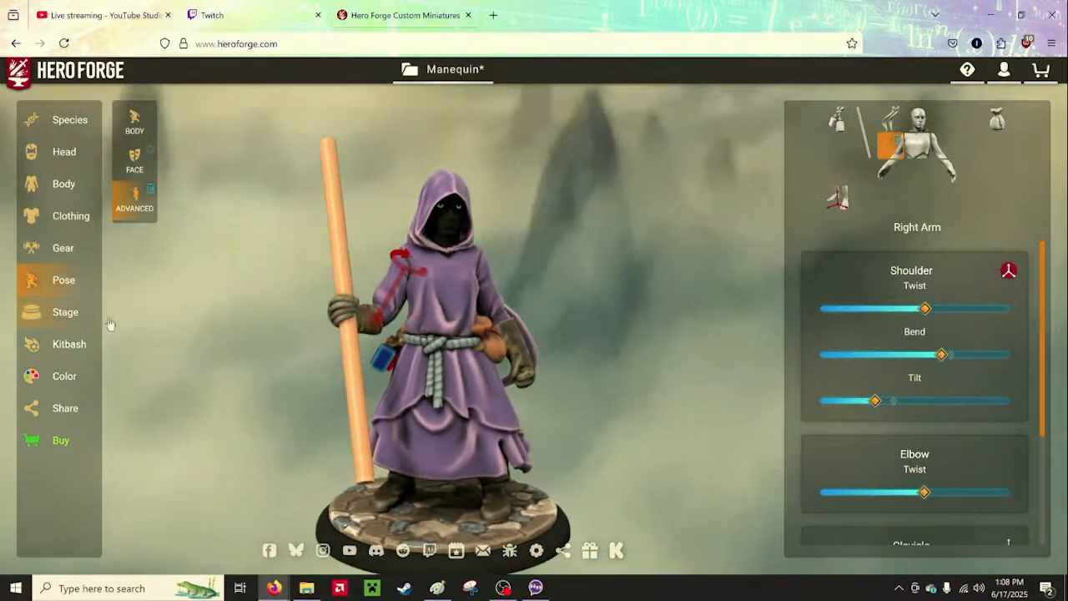
Set the right elbow's twist to 0.06 so the staff slants diagonally across the front of the body
drag(377, 335, 400, 335)
scroll(916, 406, down, 2)
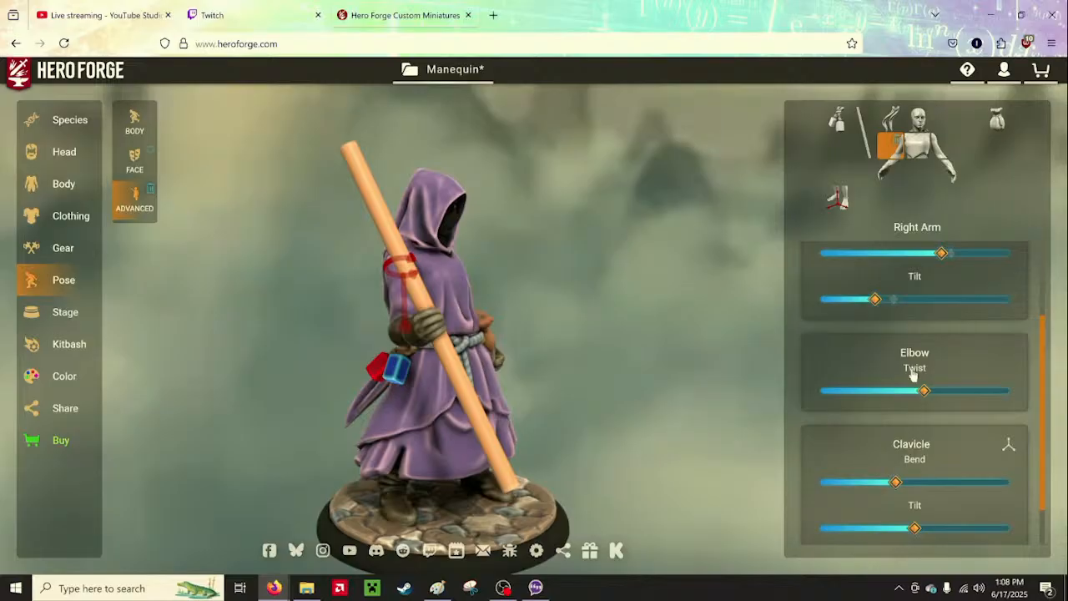
drag(738, 360, 596, 363)
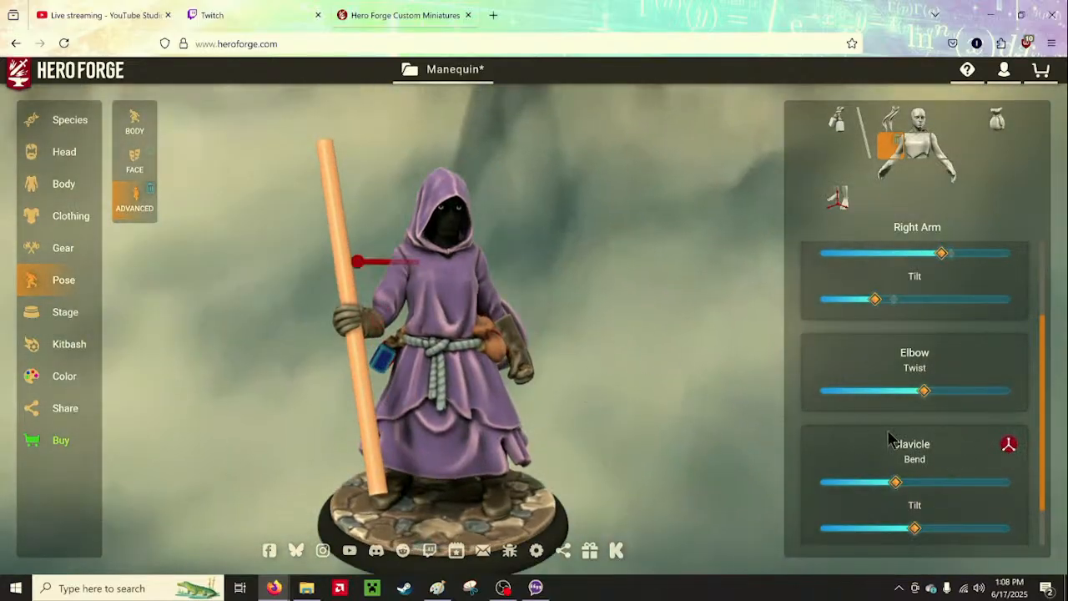
scroll(919, 440, down, 1)
scroll(922, 356, up, 2)
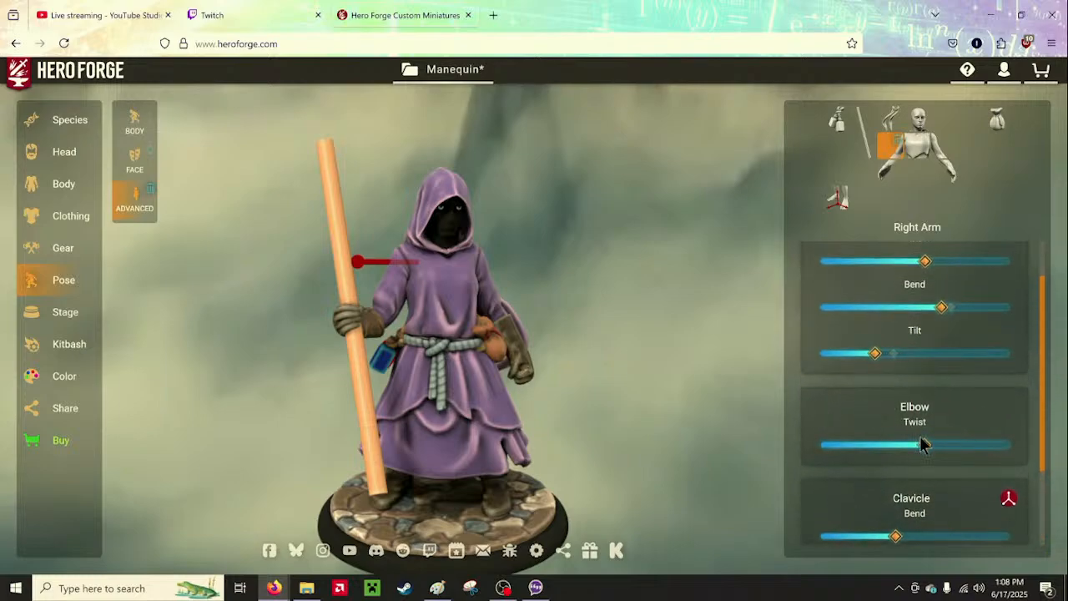
drag(692, 392, 589, 393)
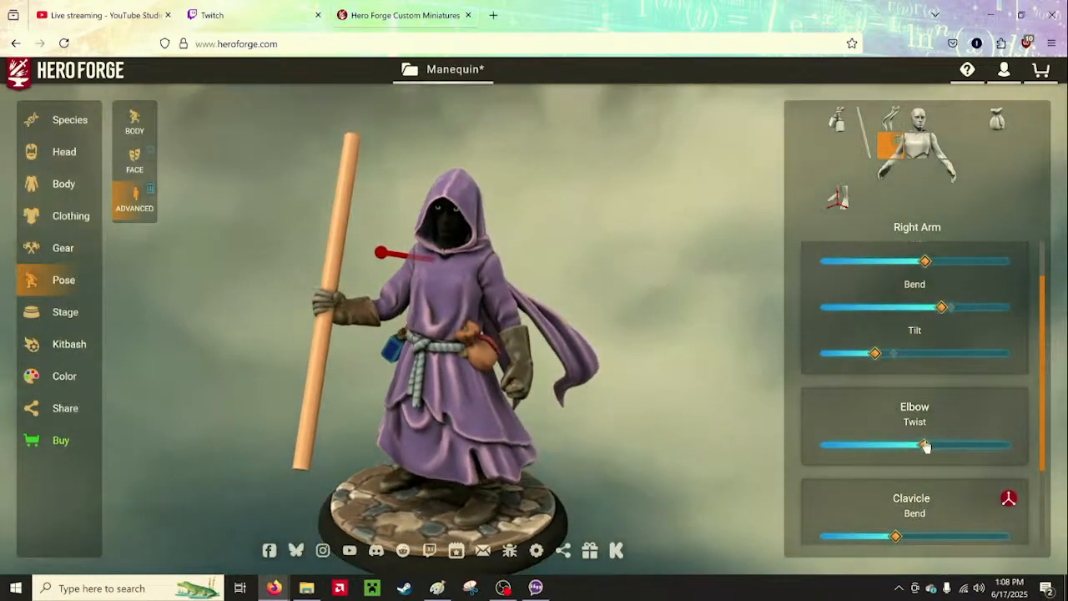
mouse_move(924, 446)
mouse_down()
mouse_move(939, 448)
mouse_move(919, 446)
mouse_up()
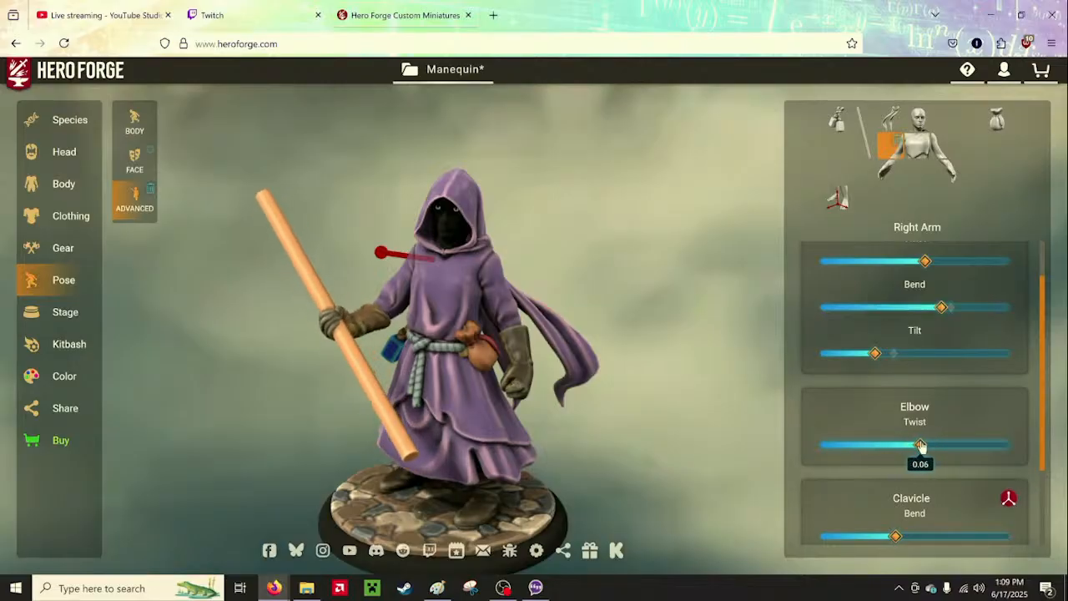
drag(786, 418, 775, 386)
Set the right wrist's twist to -0.08 so the staff stands upright beside the figure
click(862, 141)
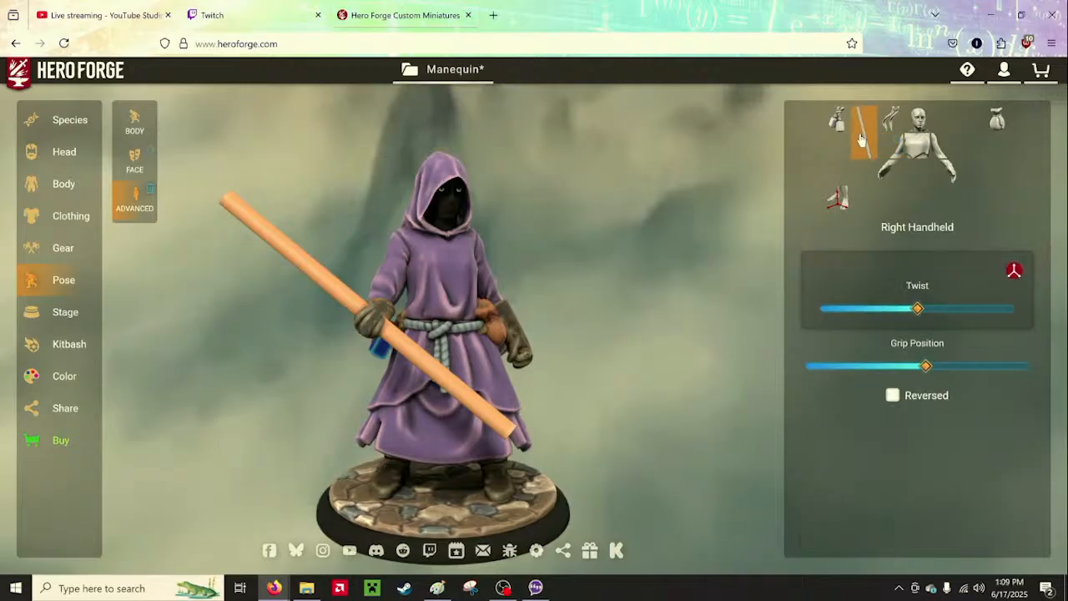
mouse_move(916, 310)
mouse_down()
mouse_move(943, 313)
mouse_move(859, 315)
mouse_move(894, 308)
mouse_move(930, 321)
mouse_move(918, 314)
mouse_up()
click(890, 176)
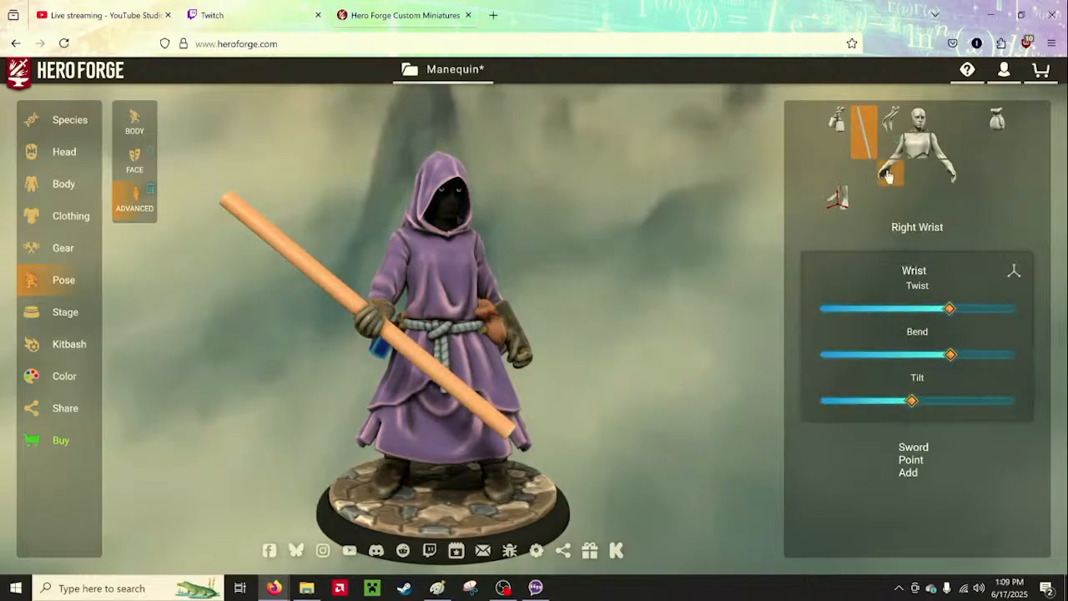
click(901, 467)
click(901, 463)
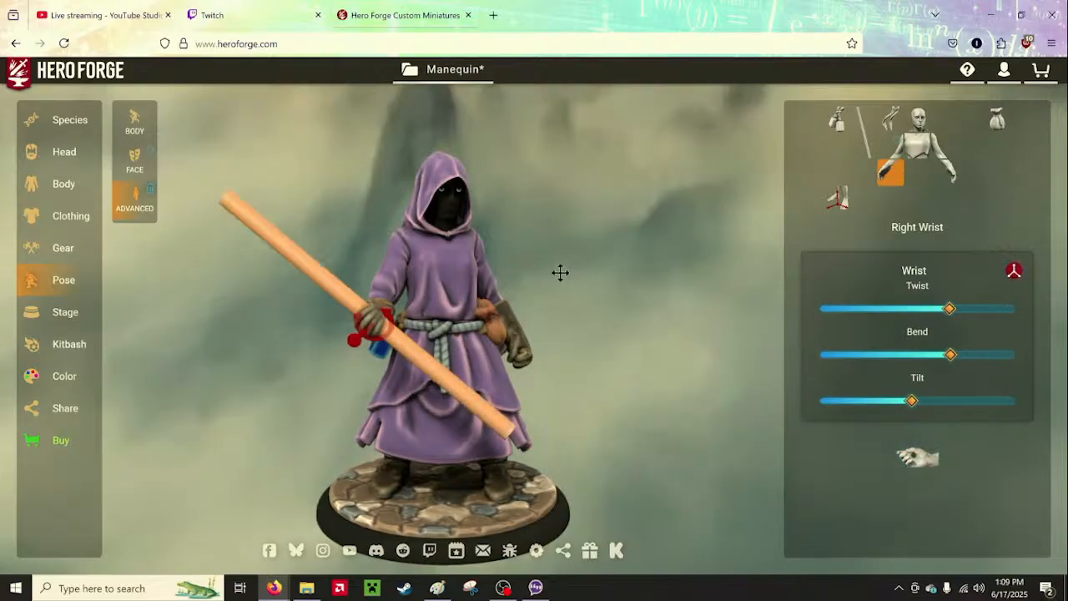
mouse_move(560, 272)
mouse_down()
mouse_move(400, 297)
mouse_move(525, 257)
mouse_move(549, 271)
mouse_up()
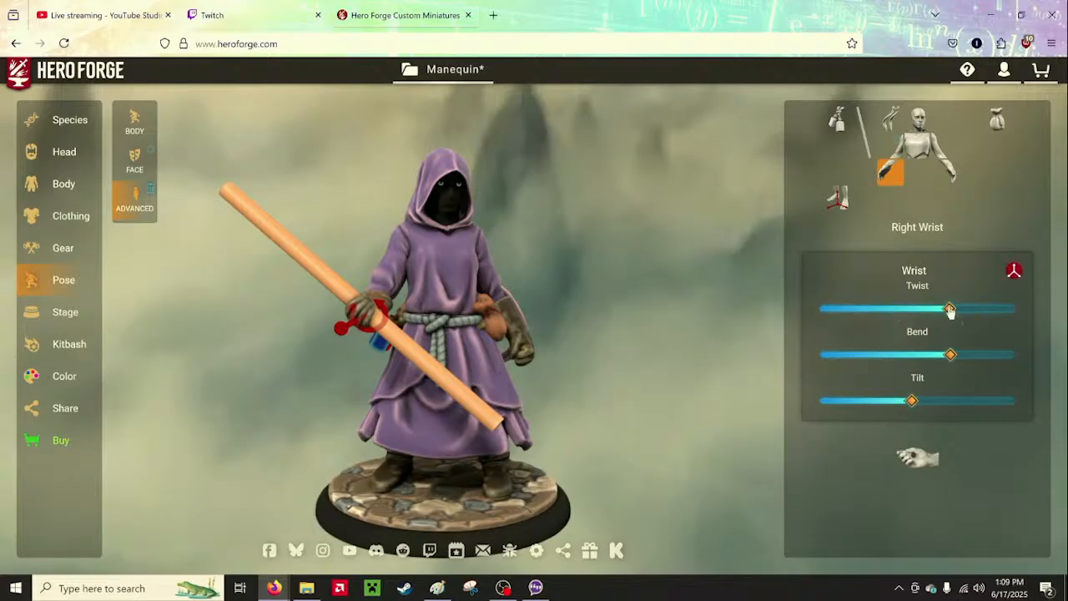
drag(949, 308, 910, 310)
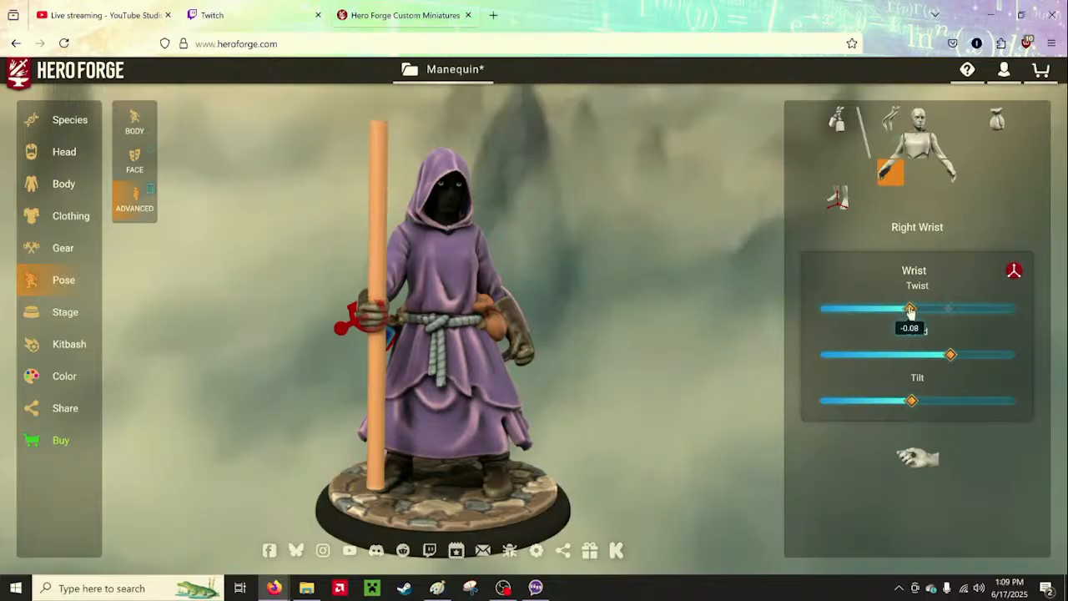
mouse_move(712, 326)
mouse_down()
mouse_move(523, 322)
mouse_move(698, 317)
mouse_up()
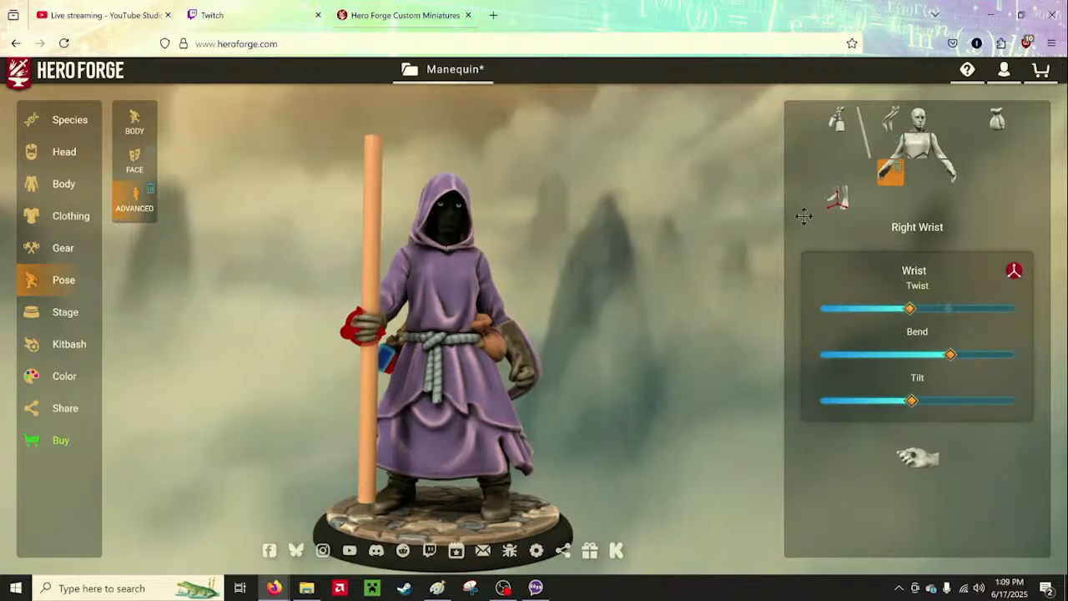
Set the staff's grip position to -0.24 so the right hand holds it higher up, and inspect the upper body up close
click(864, 133)
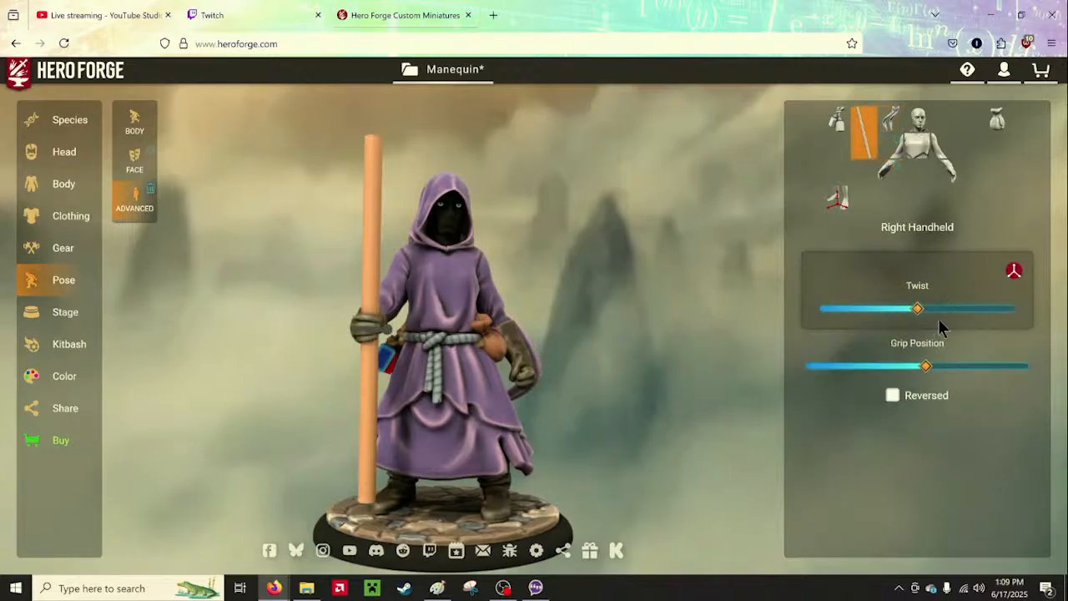
drag(926, 366, 894, 368)
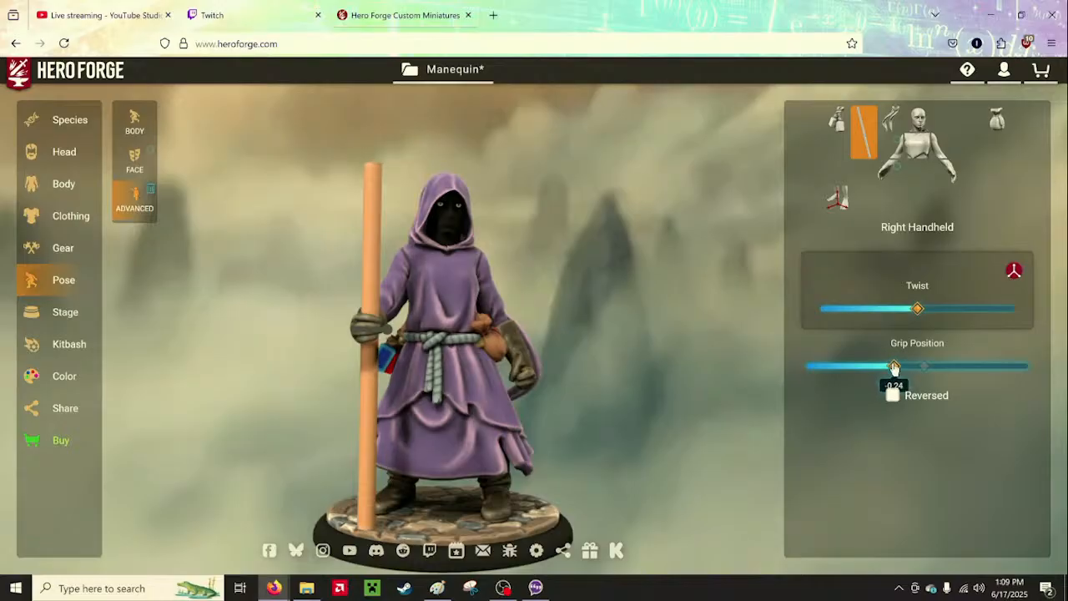
drag(699, 368, 607, 310)
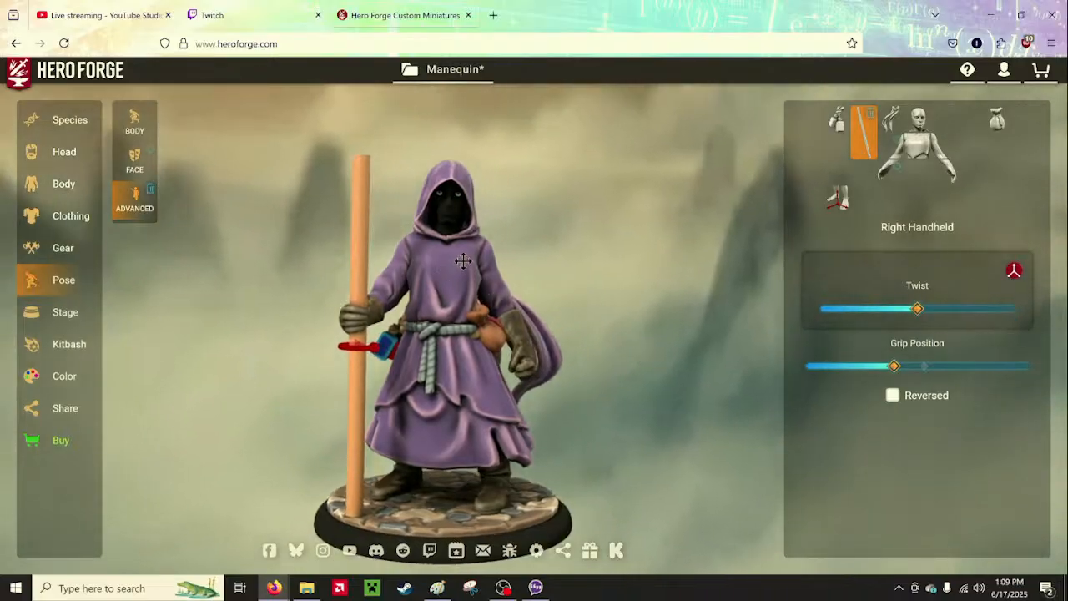
scroll(448, 257, up, 5)
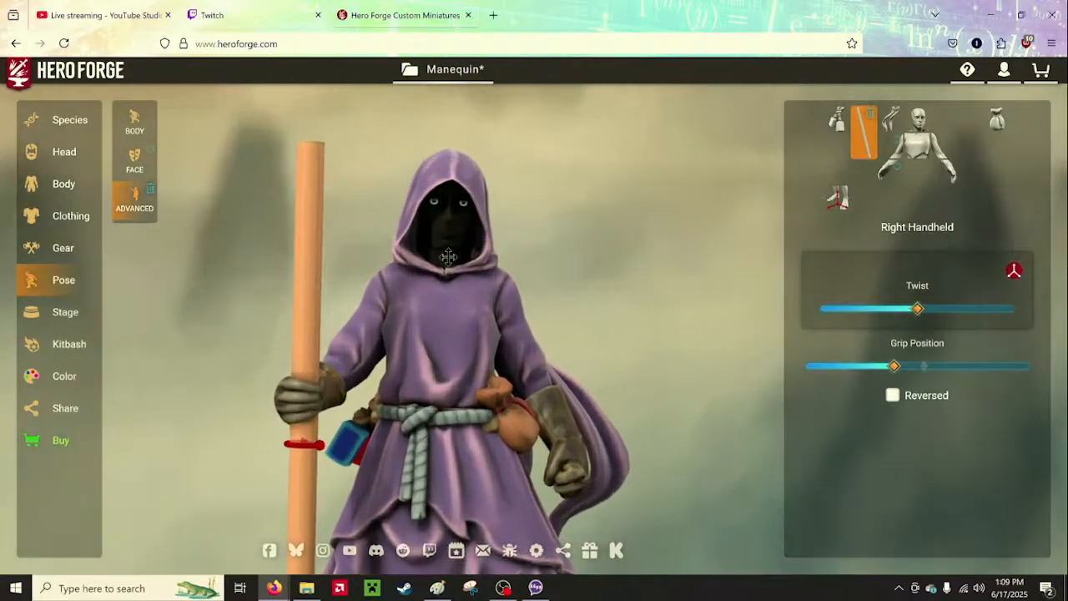
drag(449, 239, 454, 269)
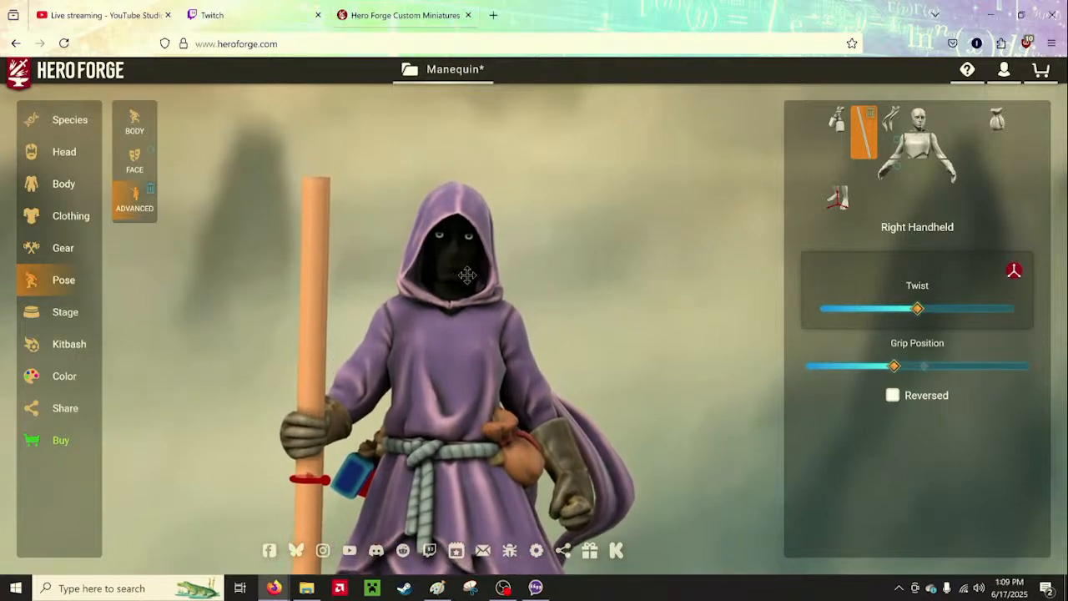
scroll(475, 285, up, 1)
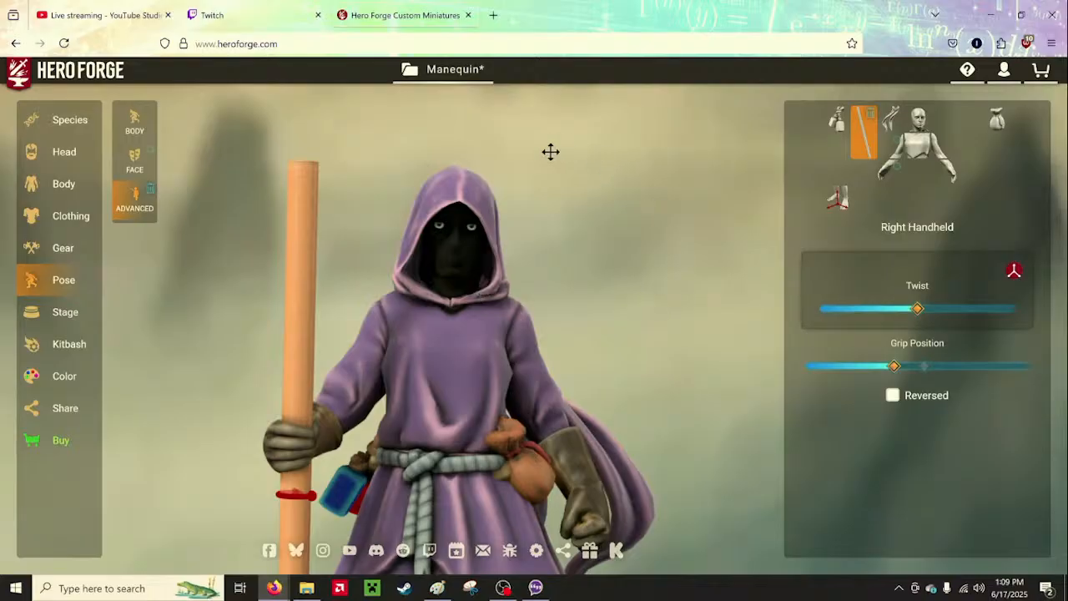
Open the figure's sharing view and check the live stream dashboard in YouTube Studio before returning to the figure
click(85, 125)
click(56, 406)
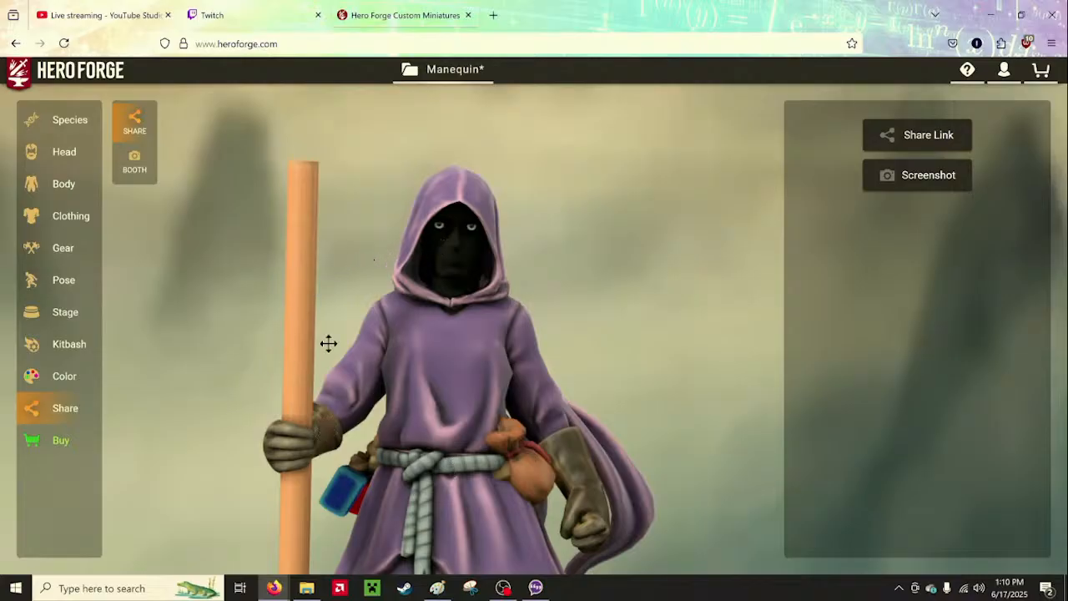
click(275, 13)
click(99, 15)
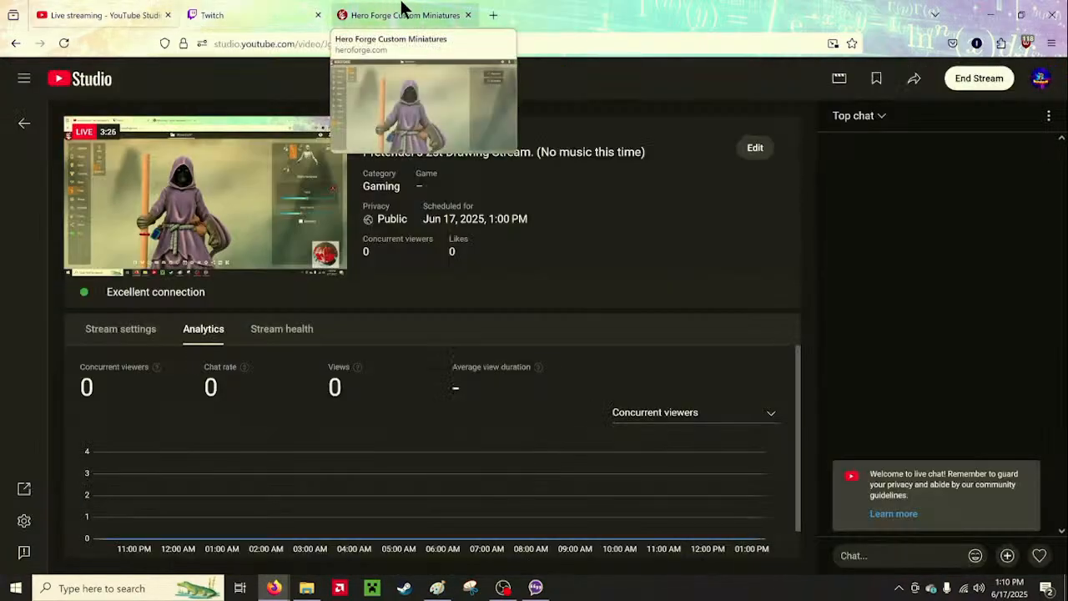
click(405, 14)
Check the Noita player sprite in the reference browser window and return to the Hero Forge figure
mouse_move(273, 587)
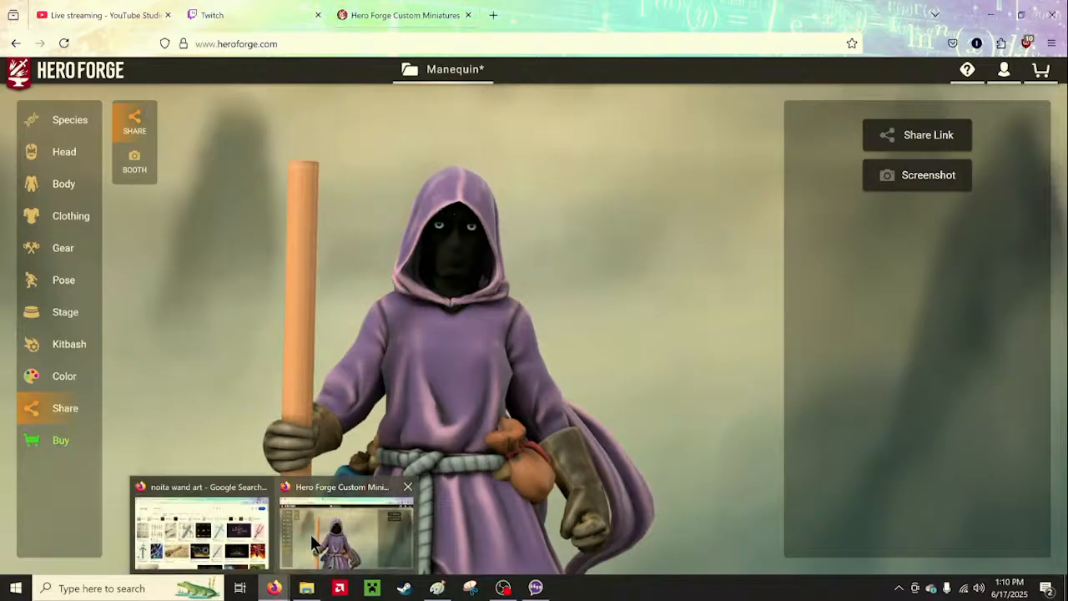
click(208, 538)
click(847, 14)
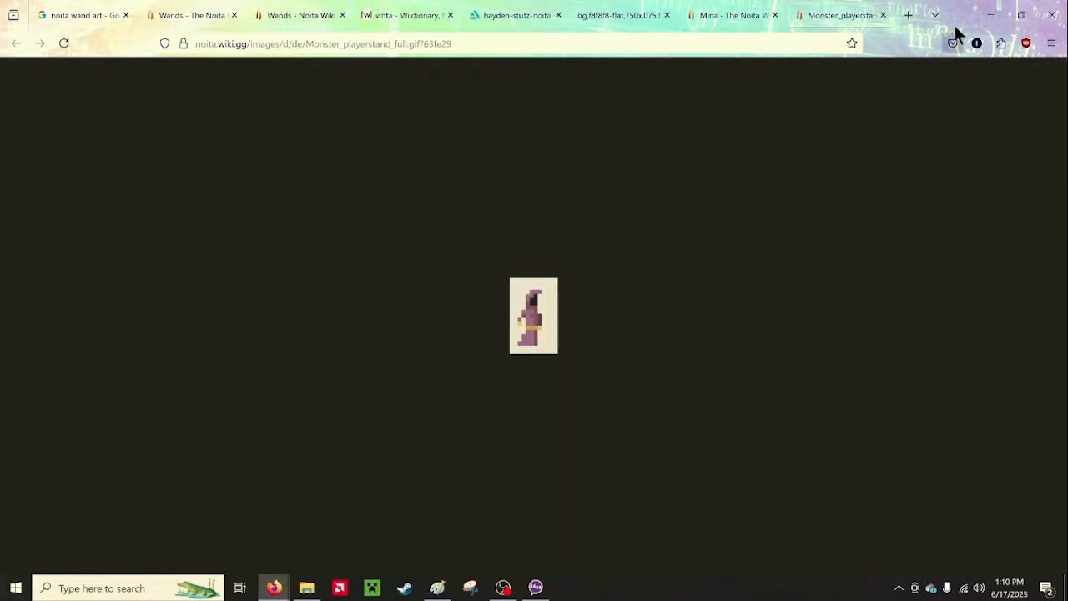
click(997, 14)
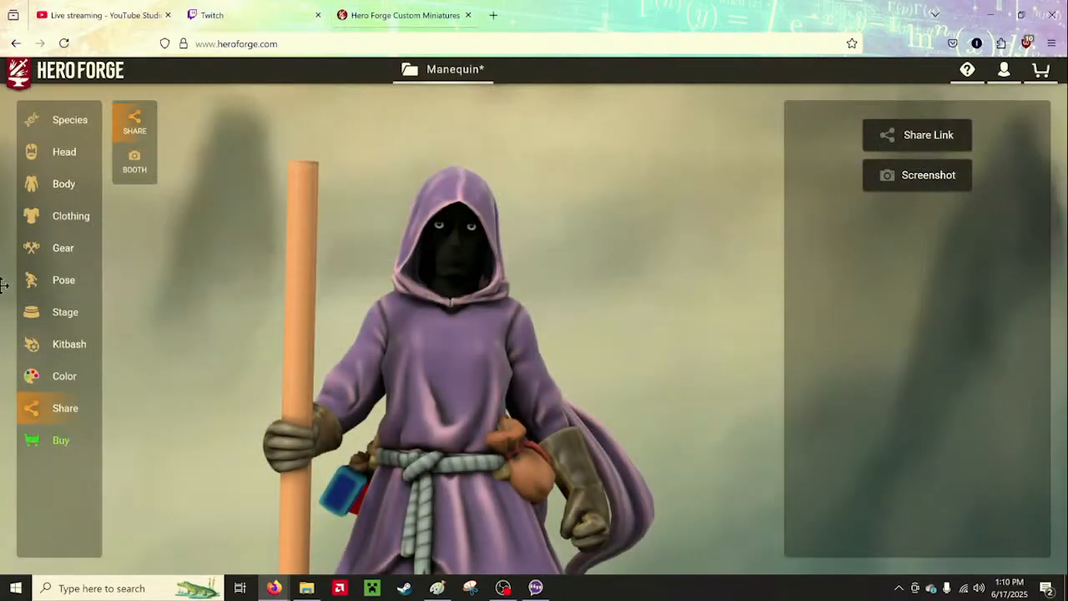
Paint the figure's gloves and rope belt with the Sandswept Mountain Hide leather color
click(65, 376)
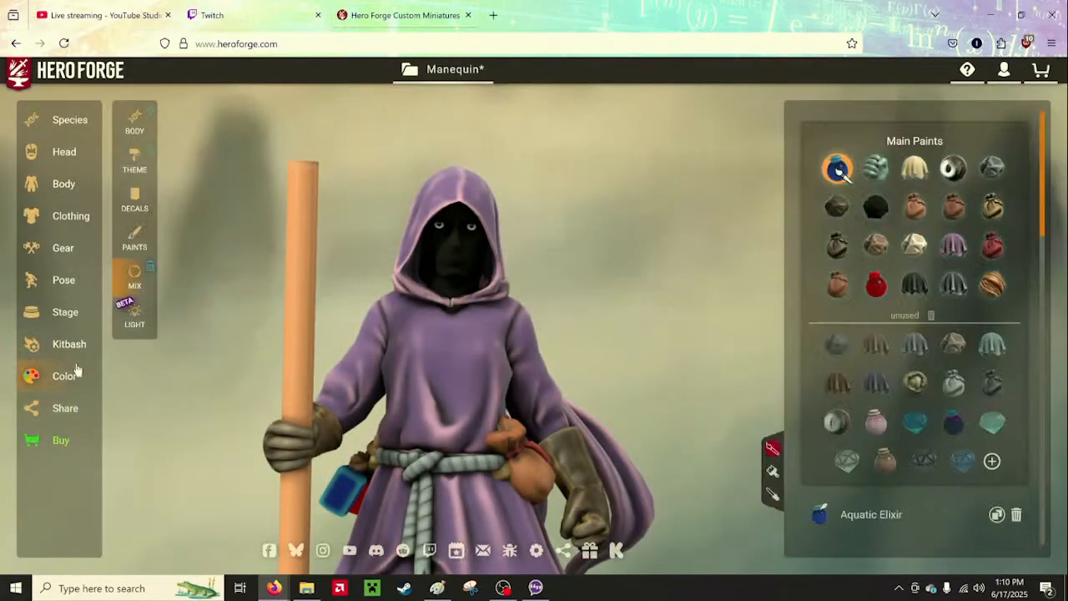
click(131, 242)
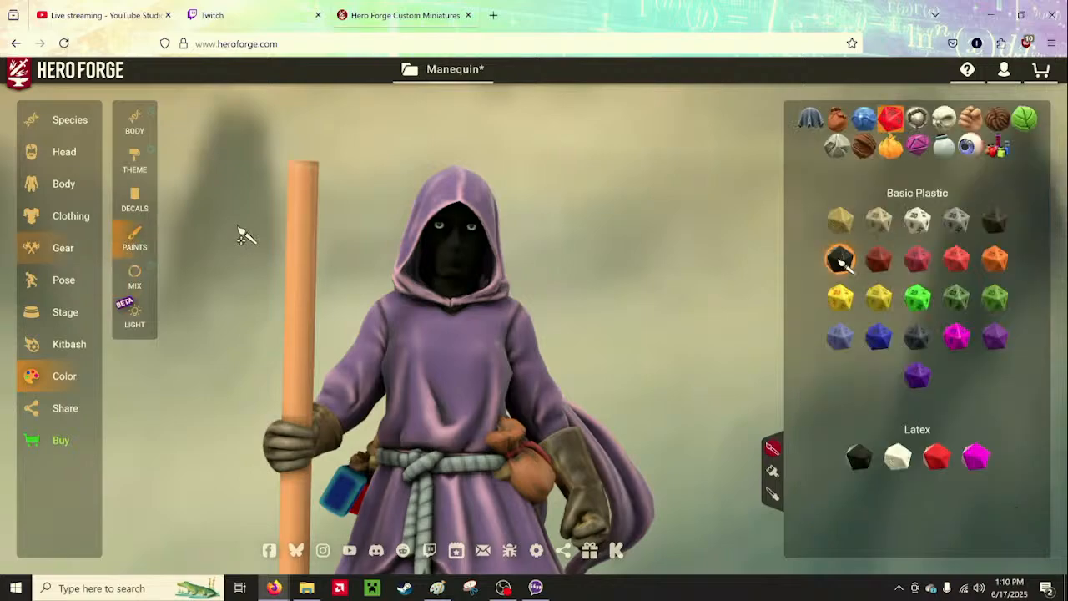
click(835, 122)
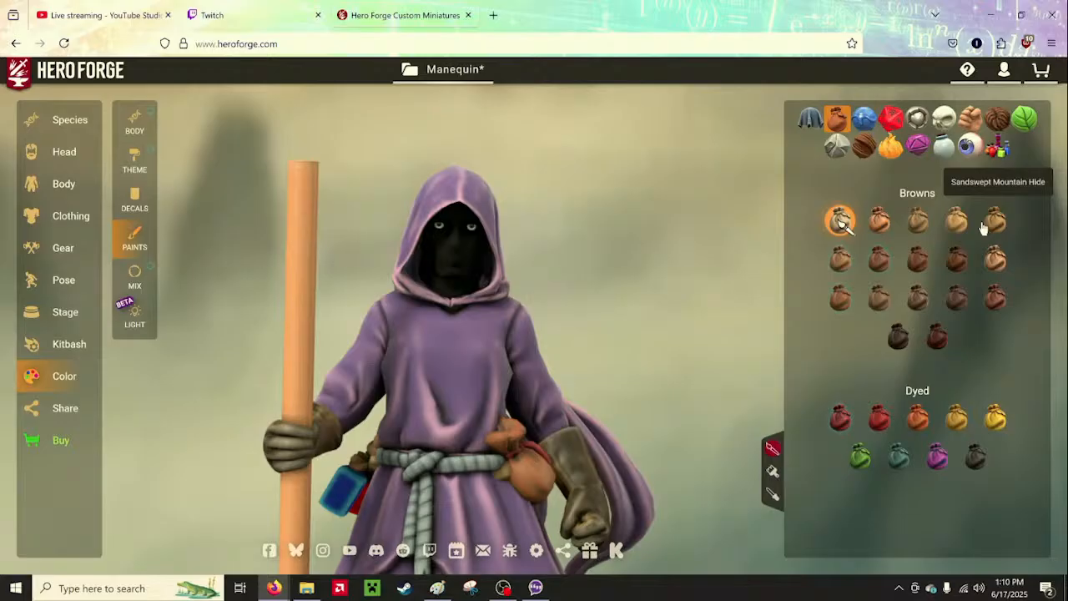
click(993, 222)
click(597, 459)
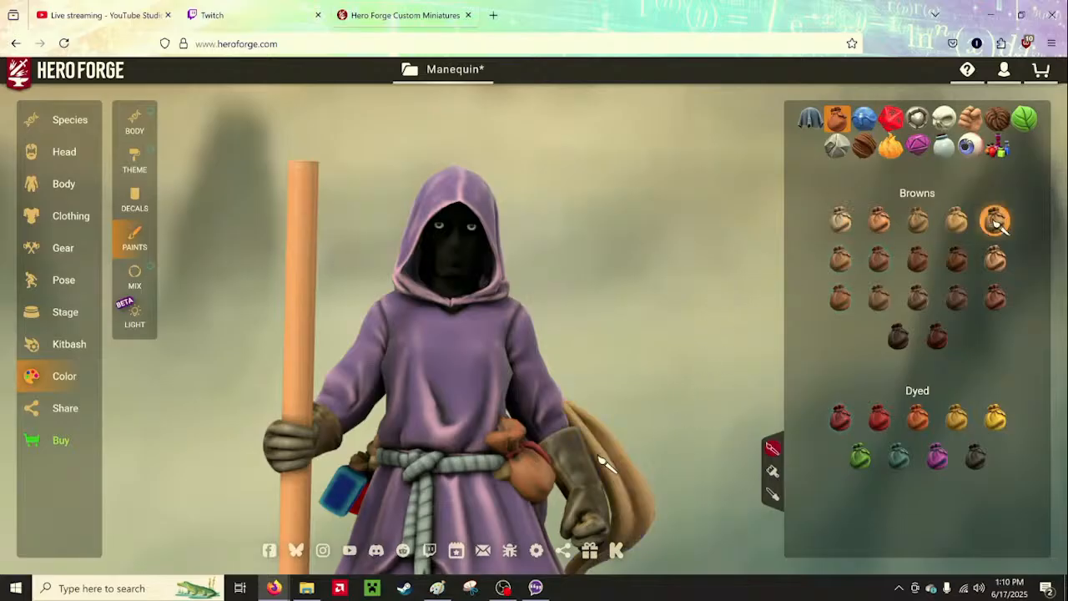
click(293, 446)
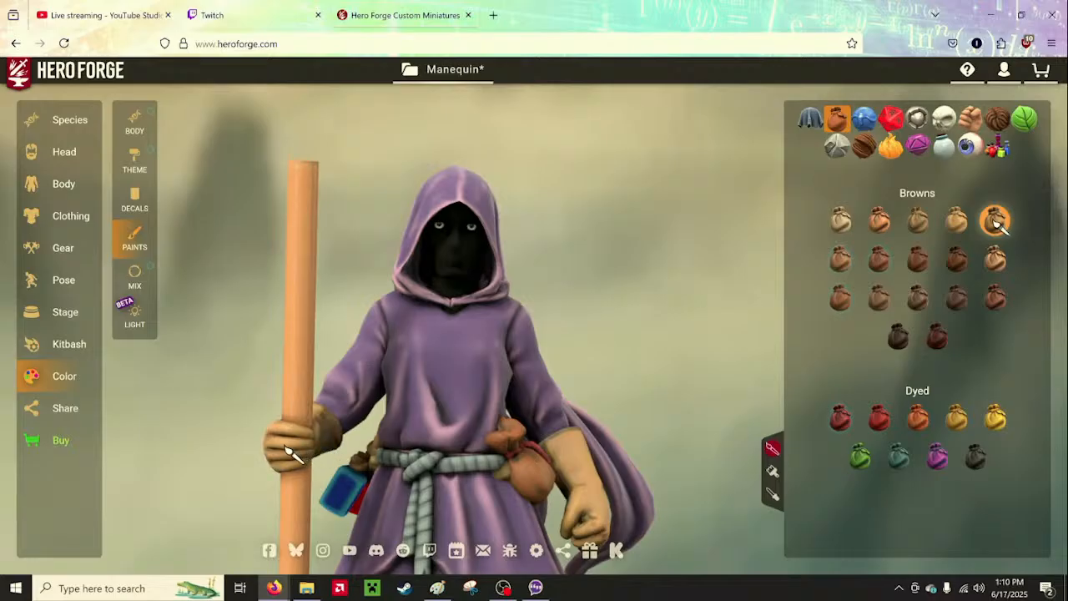
click(436, 470)
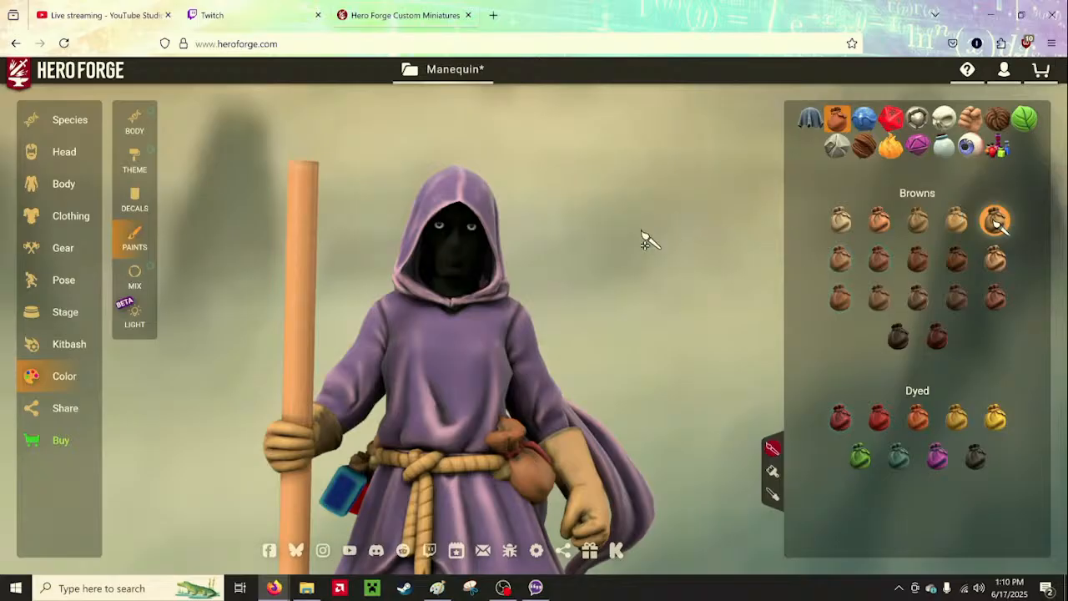
drag(642, 236, 603, 270)
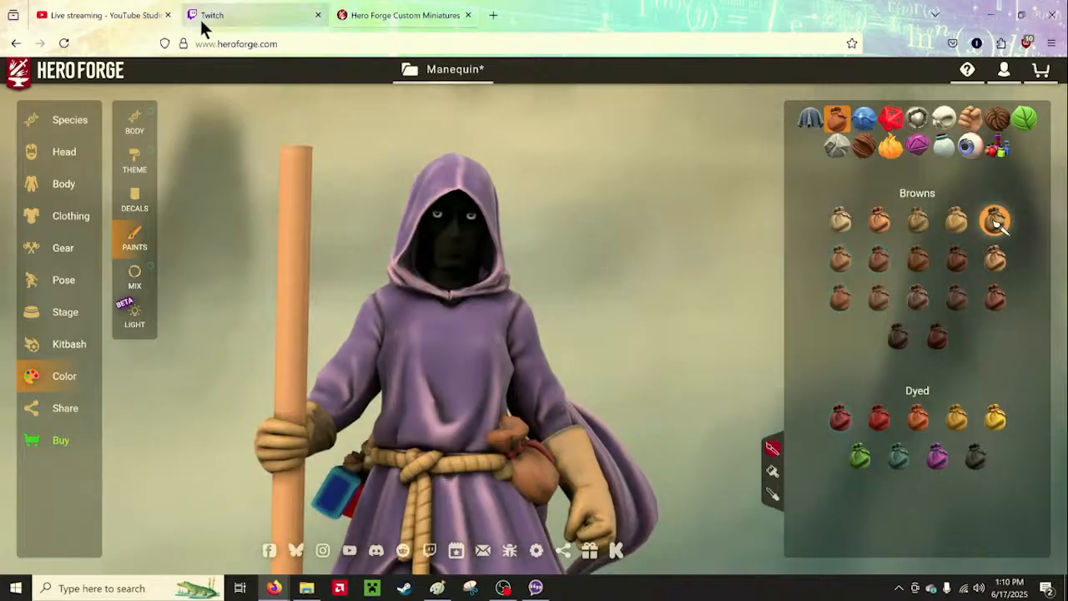
Paint the staff with the deep blue from the Rainbow colors
click(864, 119)
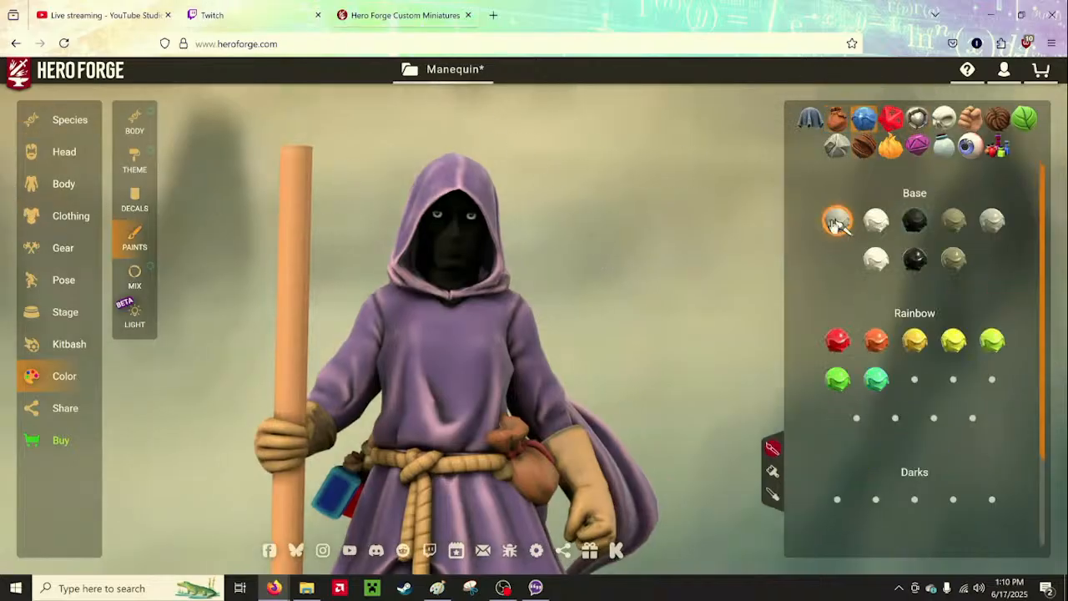
click(857, 417)
click(291, 194)
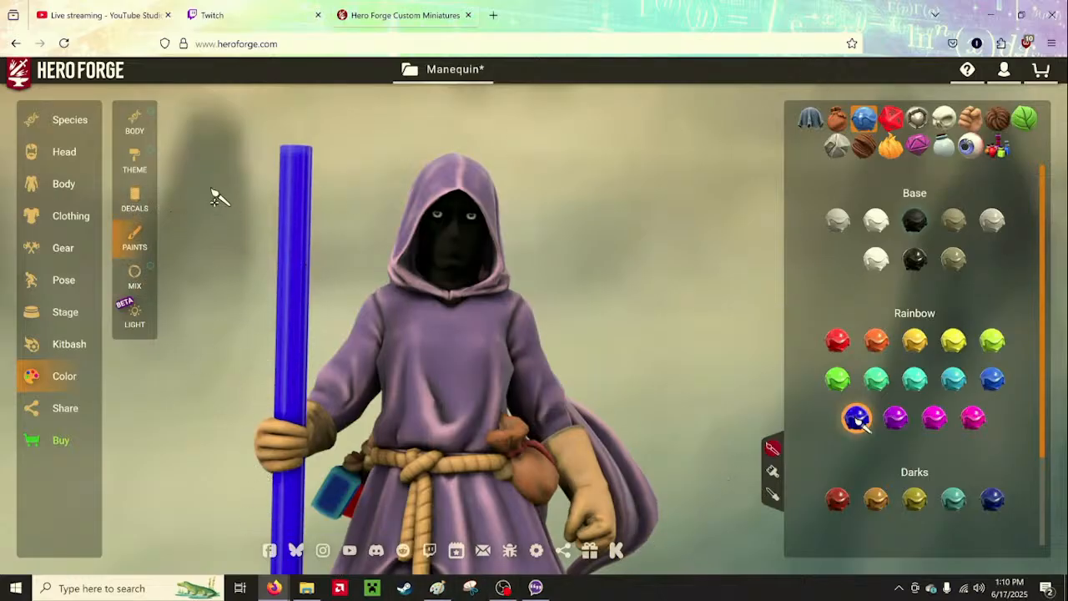
Open the sharing view and examine the recolored figure's front from slightly different angles
click(61, 411)
drag(340, 275, 348, 276)
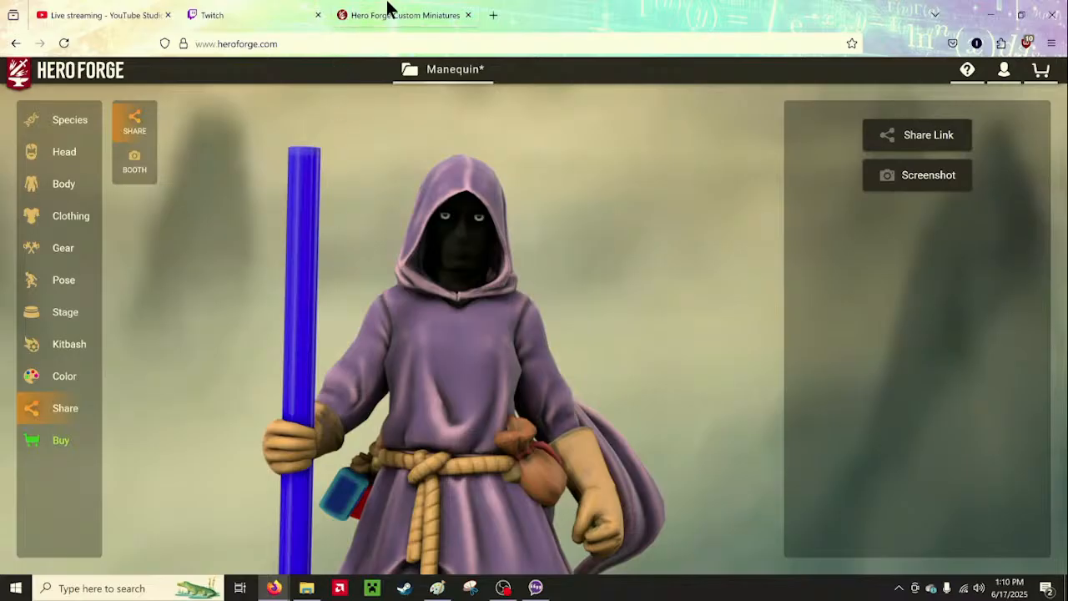
mouse_move(273, 587)
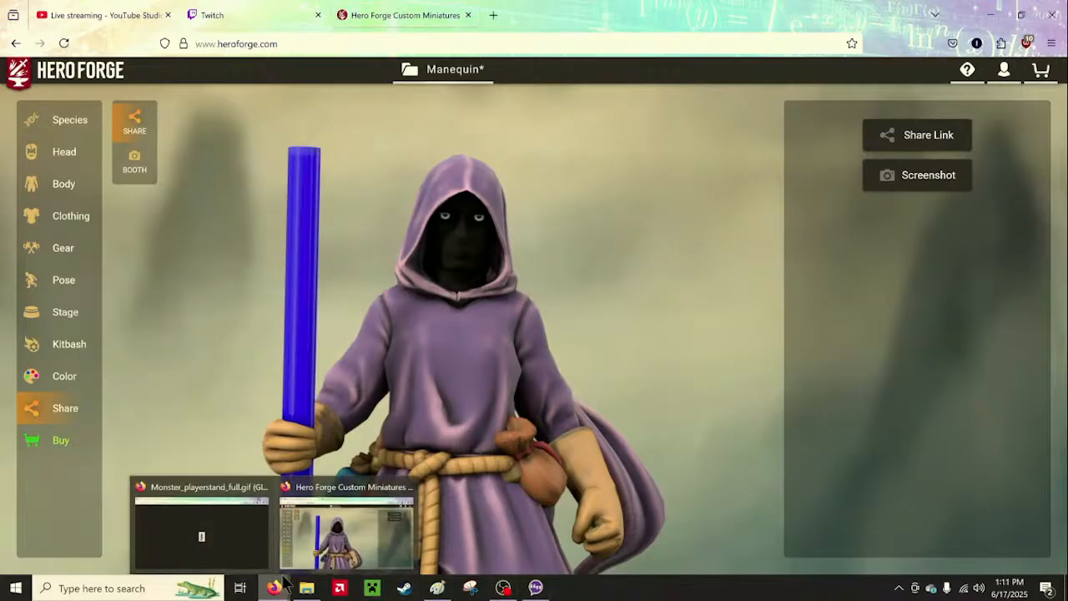
mouse_move(231, 558)
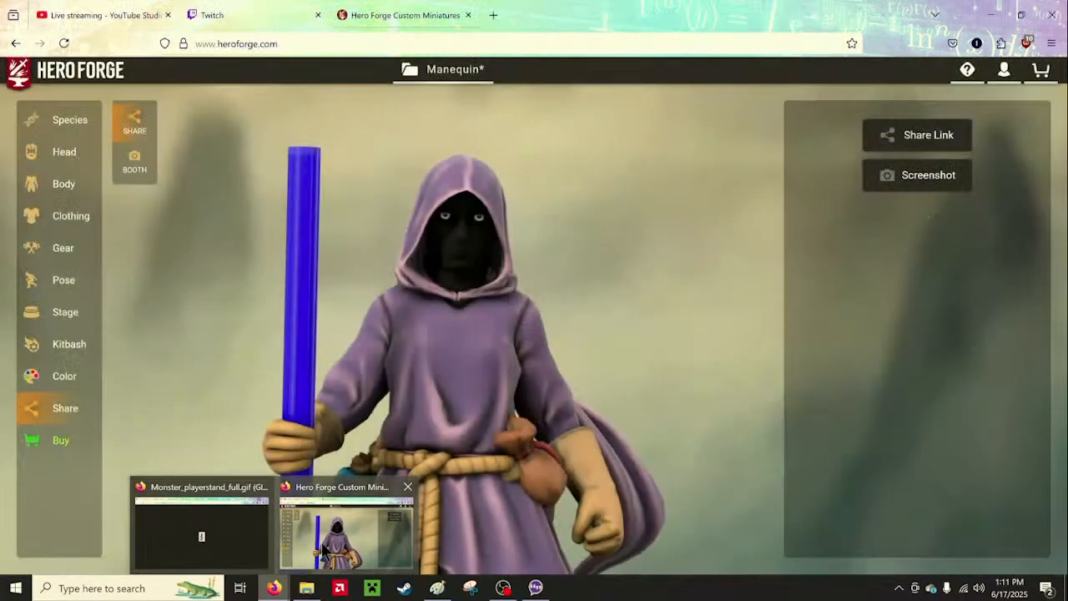
click(321, 542)
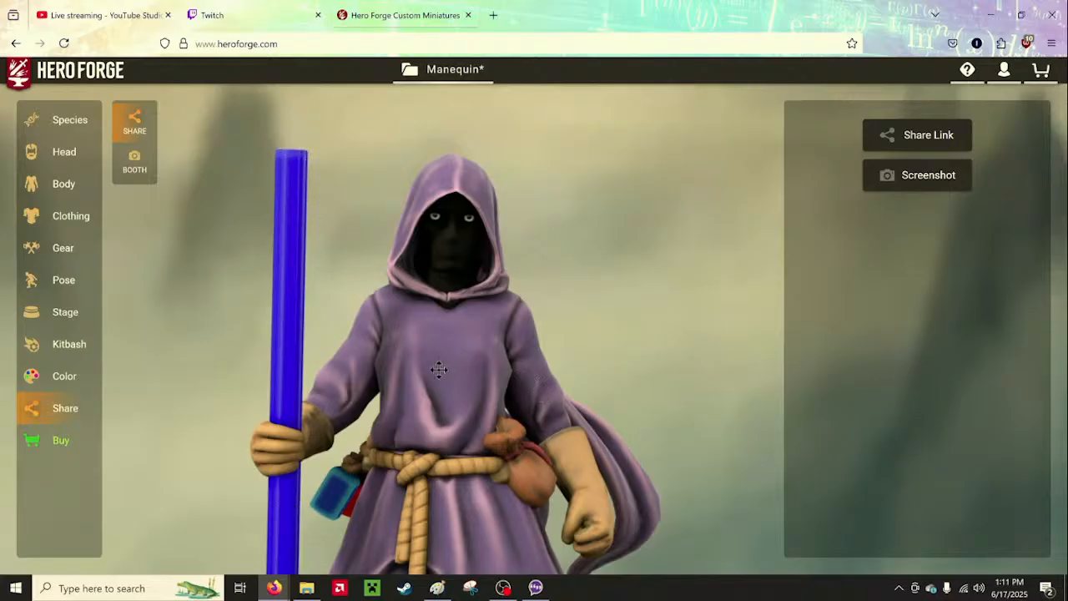
mouse_move(423, 368)
mouse_down()
mouse_move(584, 378)
mouse_move(681, 364)
mouse_move(231, 377)
mouse_move(715, 389)
mouse_move(462, 367)
mouse_move(419, 348)
mouse_move(442, 351)
mouse_move(439, 376)
mouse_move(430, 363)
mouse_up()
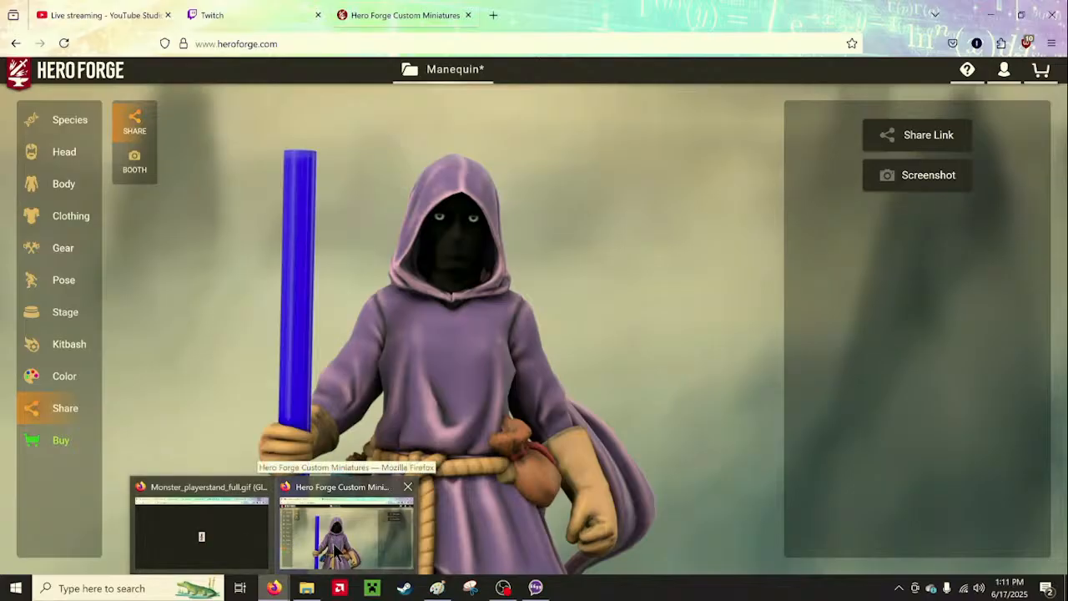
Switch to Paint, zoom the drawing canvas to 300%, and bring up the previews of the open browser windows
click(437, 588)
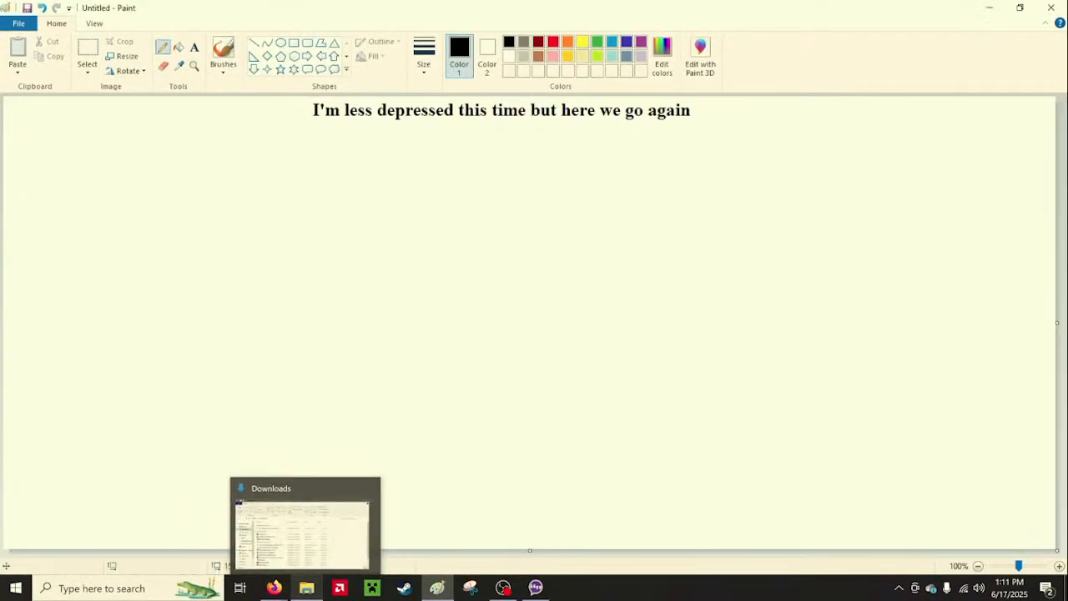
mouse_move(316, 538)
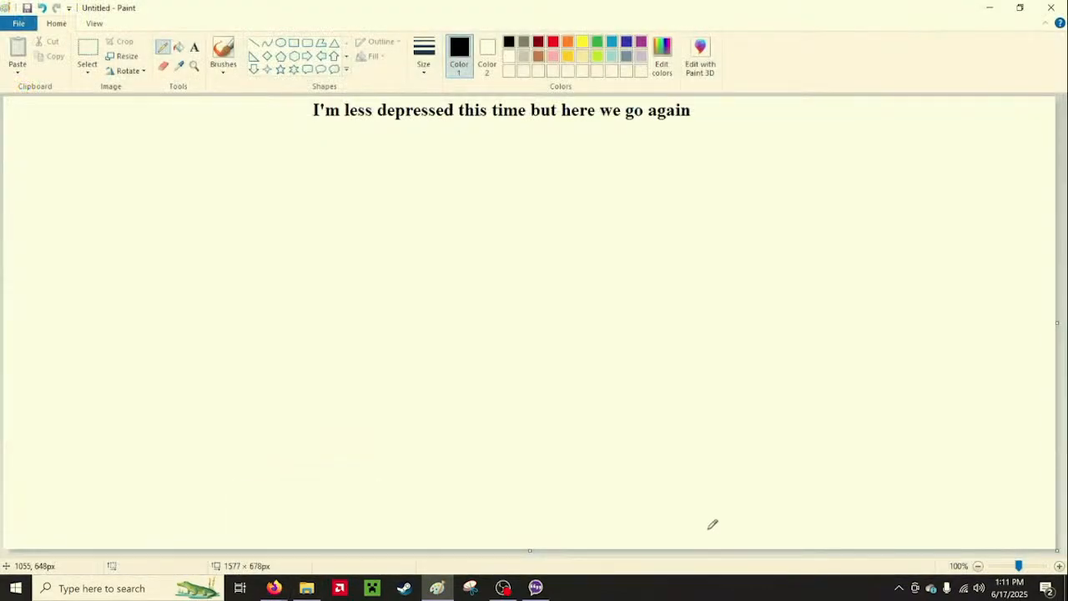
click(1058, 566)
click(1058, 565)
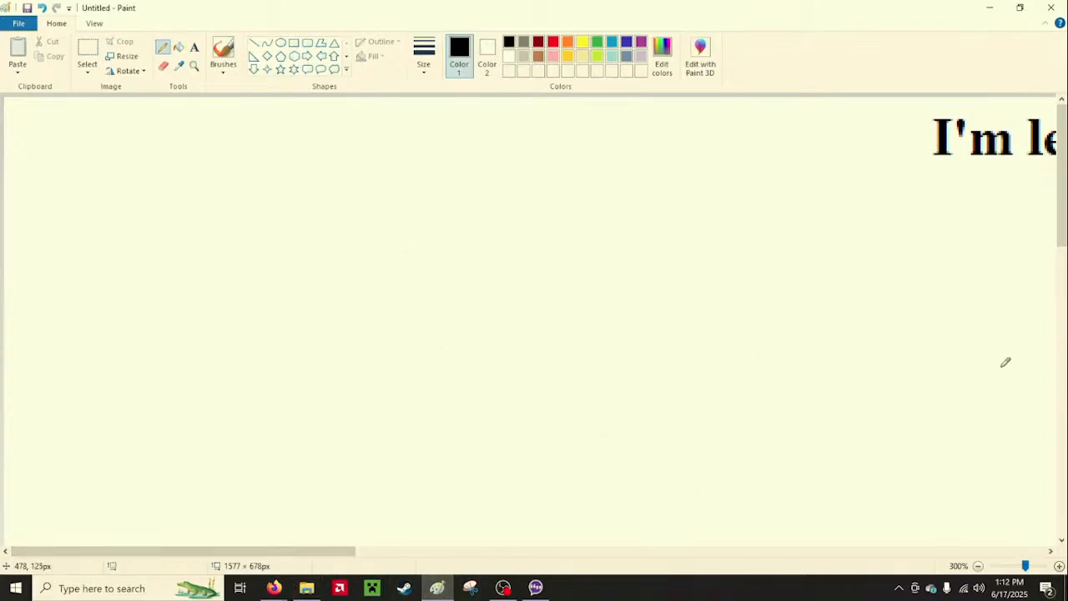
click(274, 588)
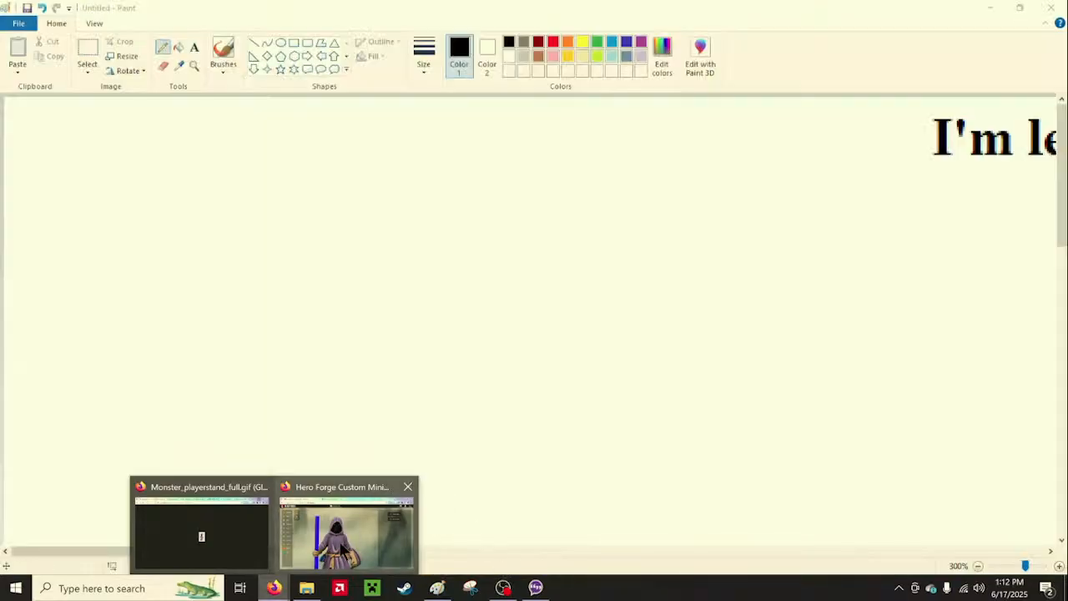
Switch from Paint to the Hero Forge window and paint the figure's eyes with the white in the second row of Base colors
mouse_move(342, 546)
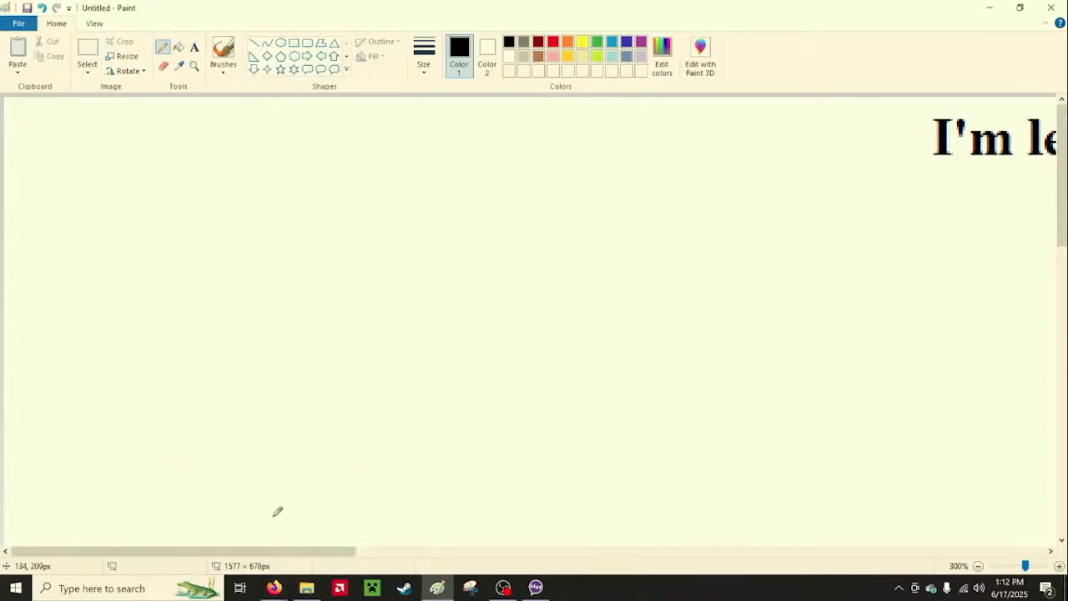
mouse_move(274, 588)
mouse_move(306, 587)
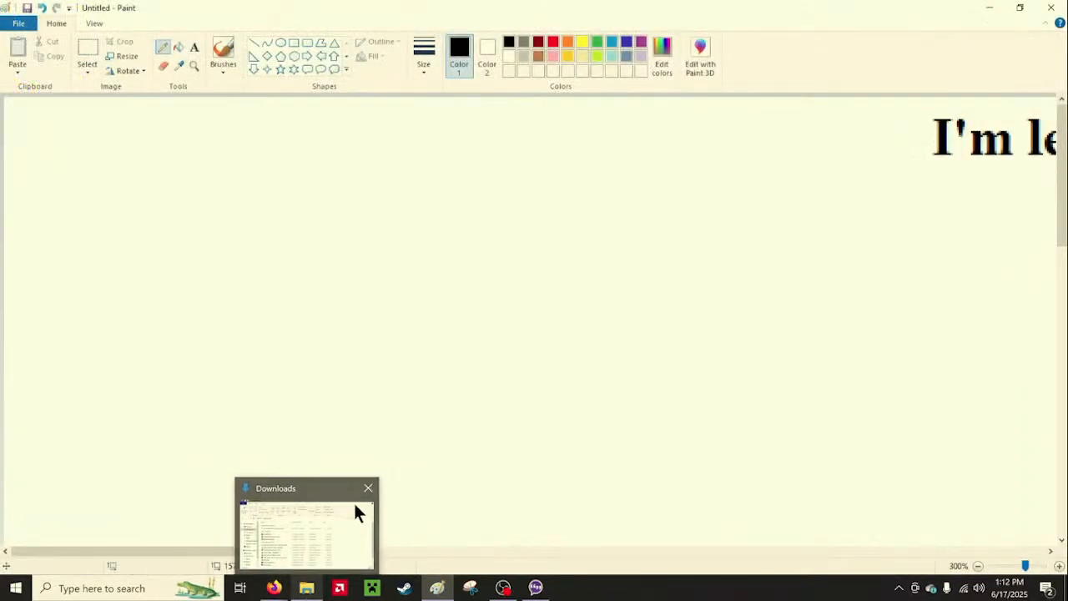
mouse_move(274, 587)
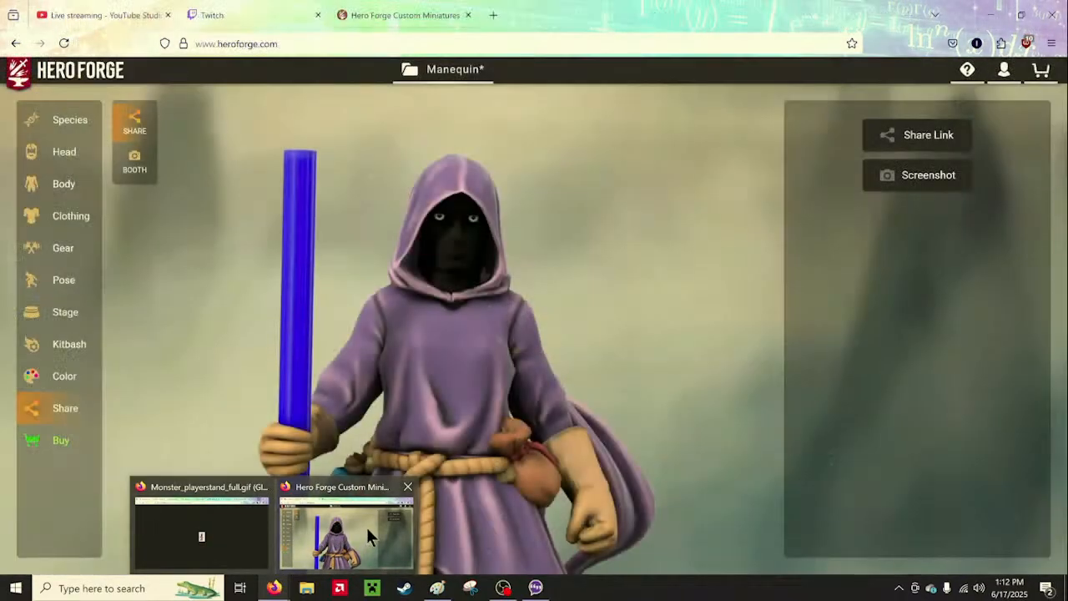
click(365, 525)
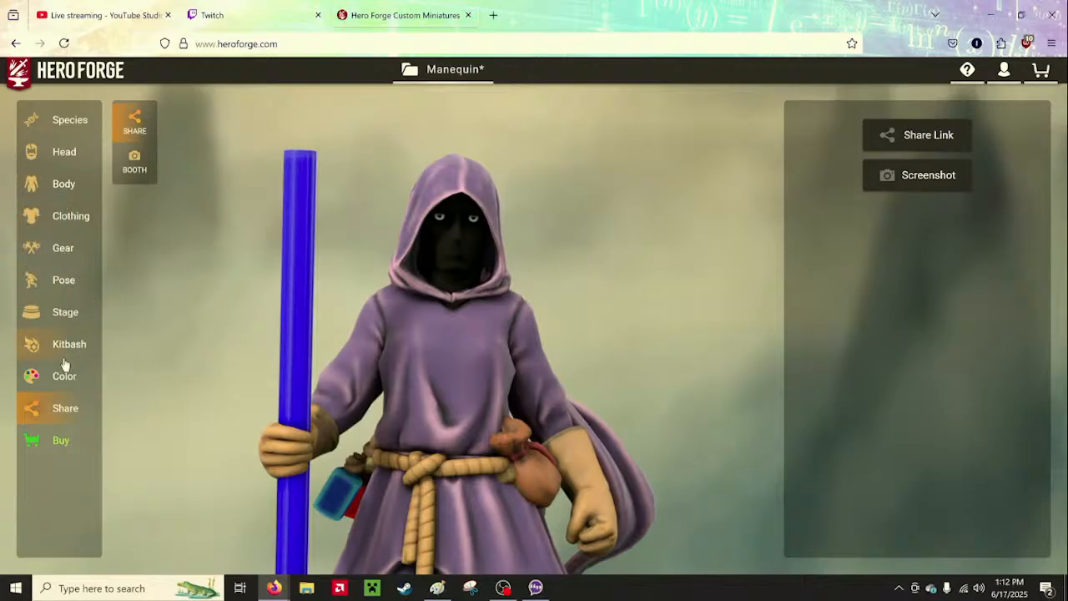
click(34, 375)
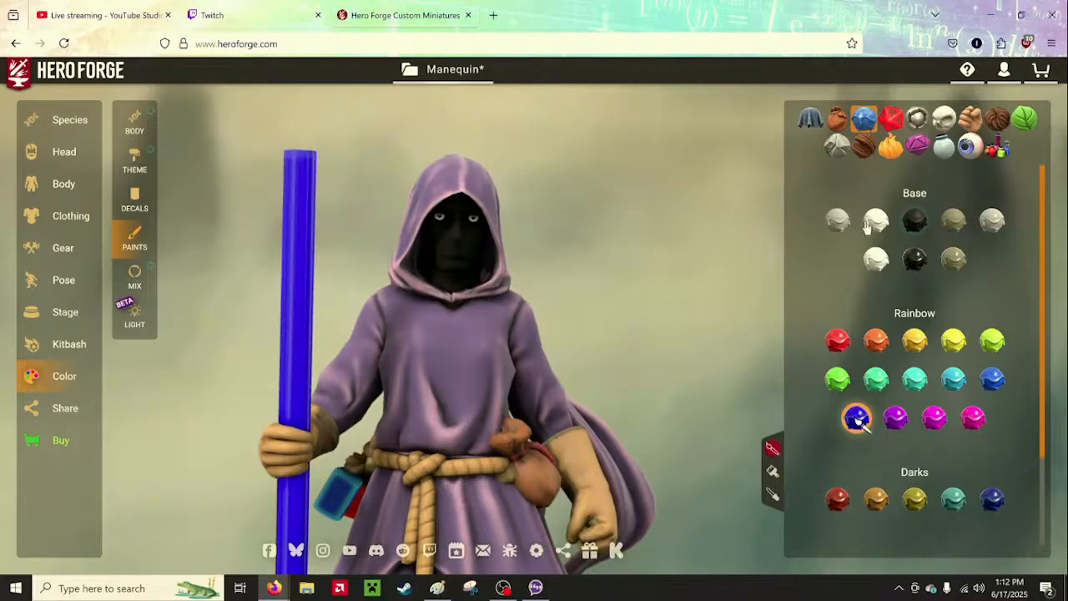
click(875, 259)
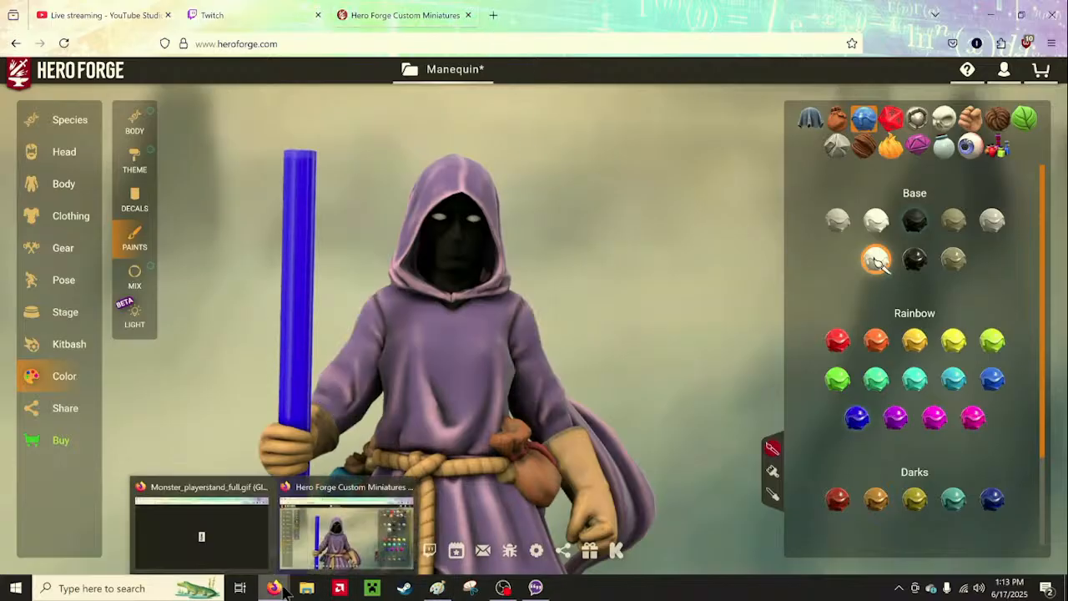
Switch to the browser window with the Noita references, search the Noita Wiki for "ghost", and open the Kummitus article
click(240, 535)
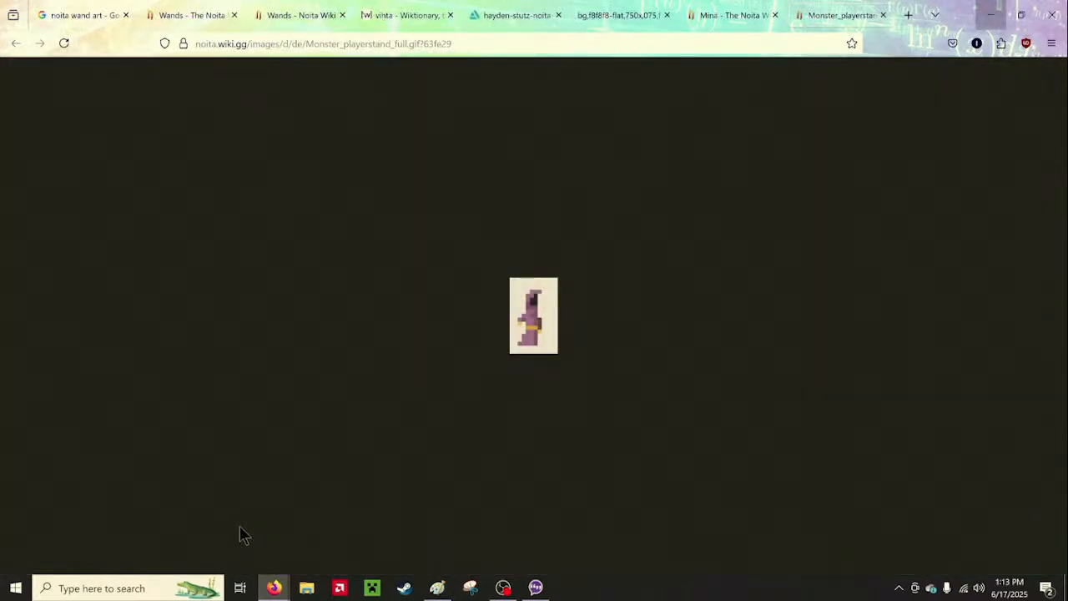
click(267, 12)
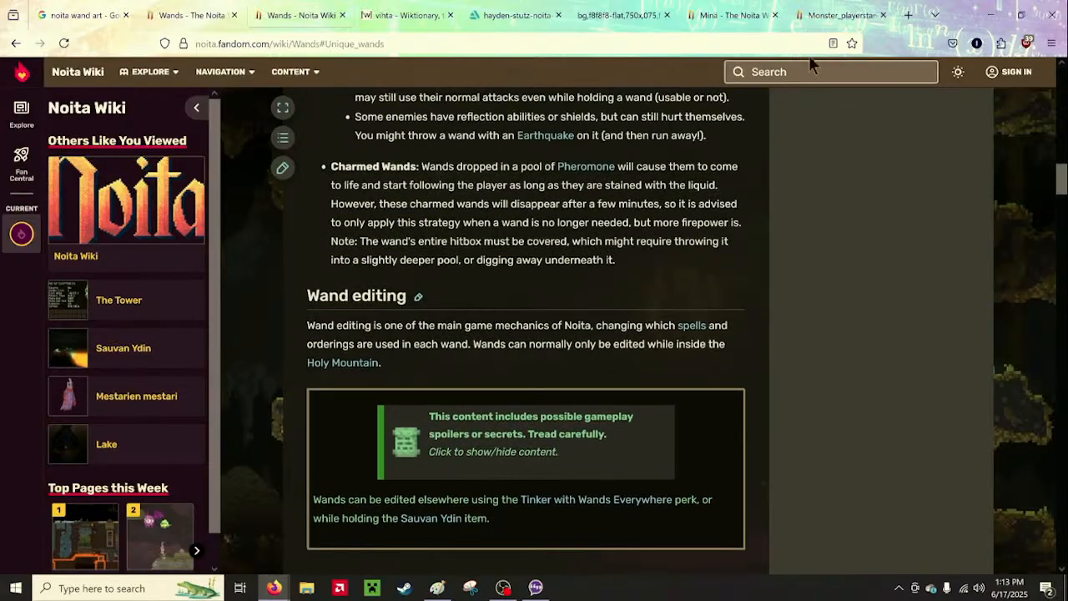
click(821, 69)
text(ghost)
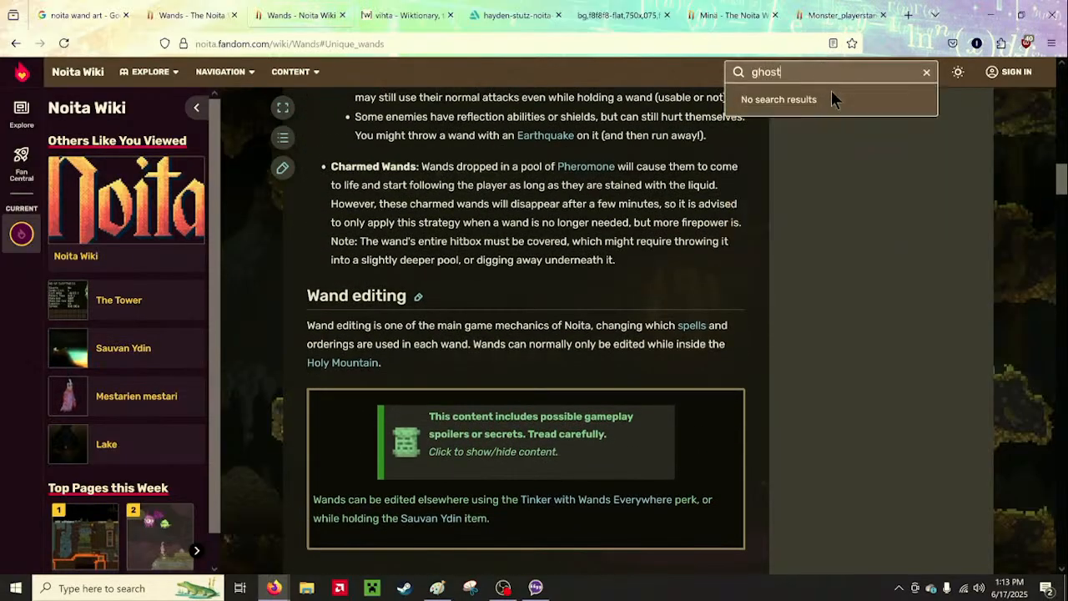
key(Return)
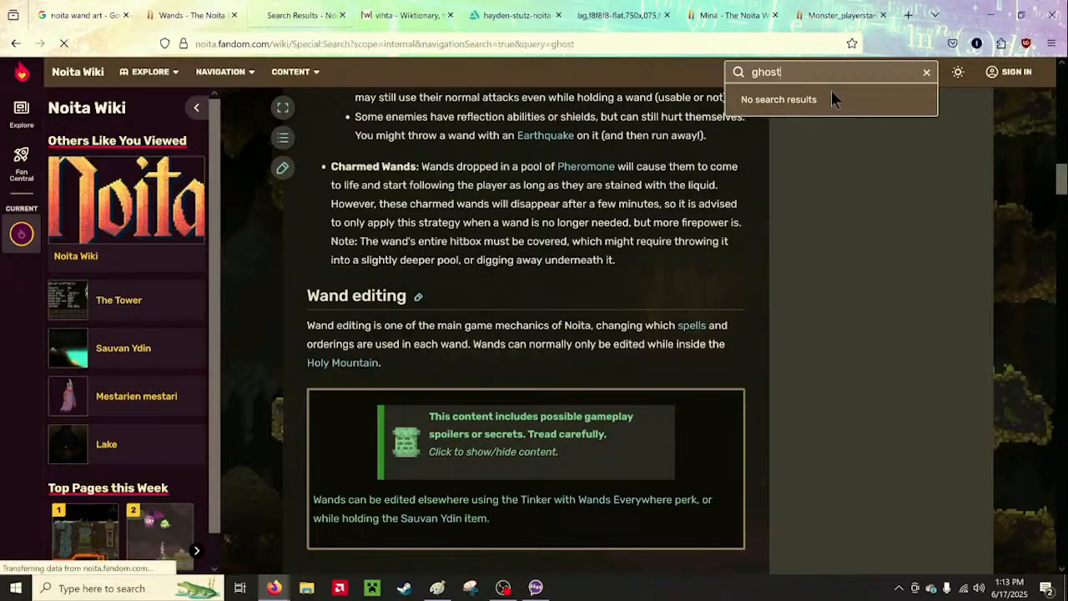
scroll(488, 477, down, 3)
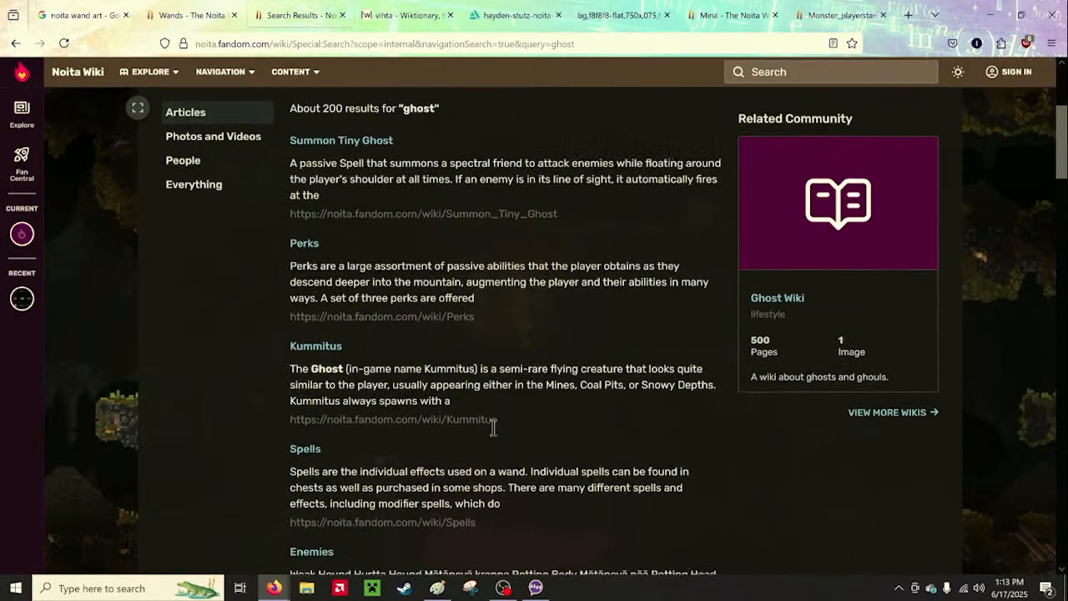
click(309, 304)
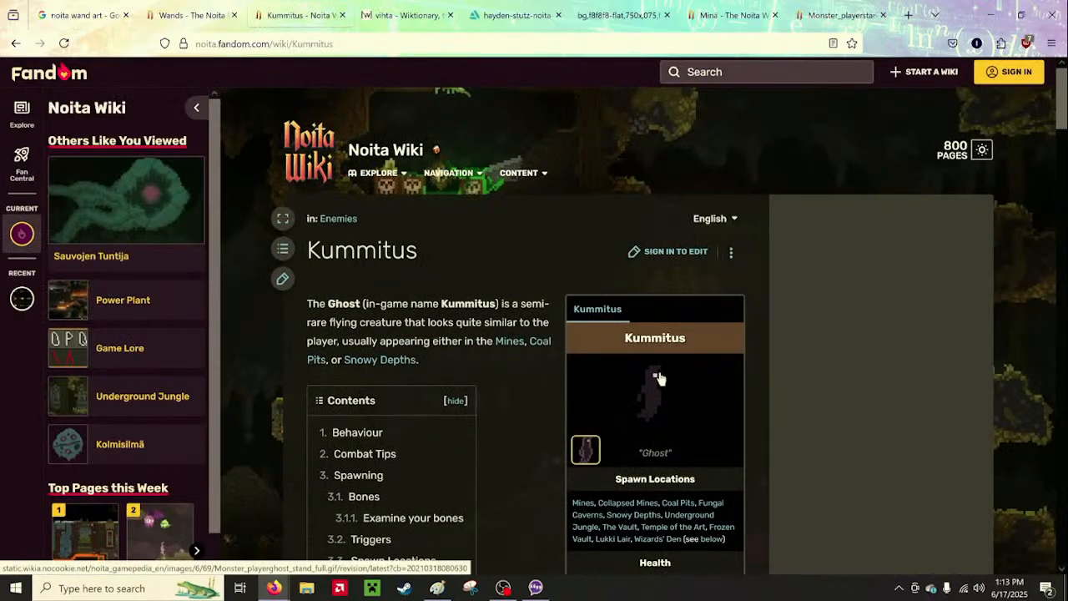
Open the Kummitus ghost sprite in its own browser tab and place that tab directly beside the player sprite's tab
right_click(666, 389)
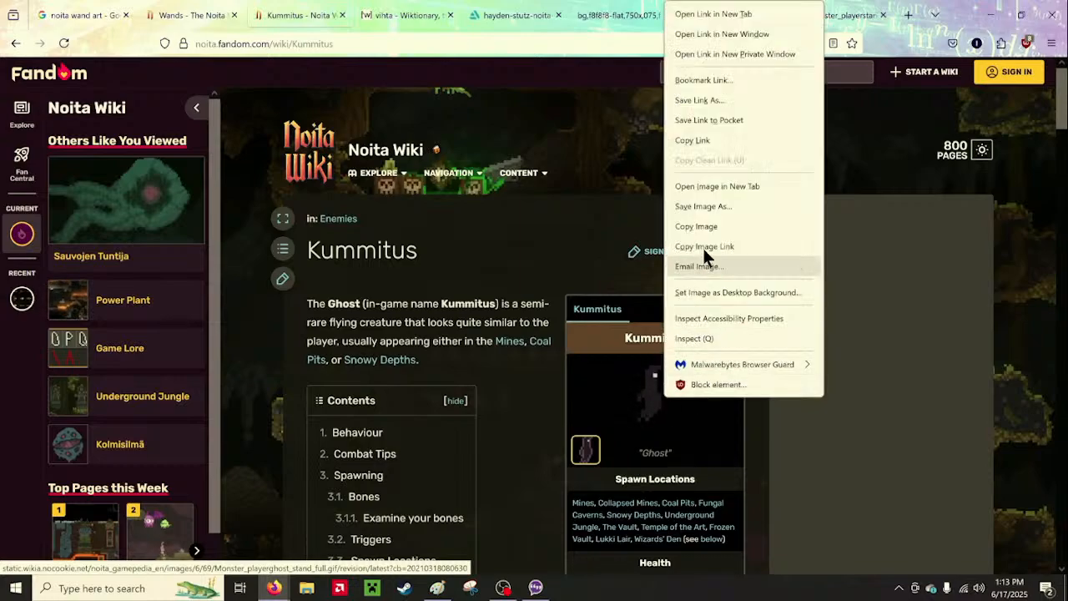
click(705, 186)
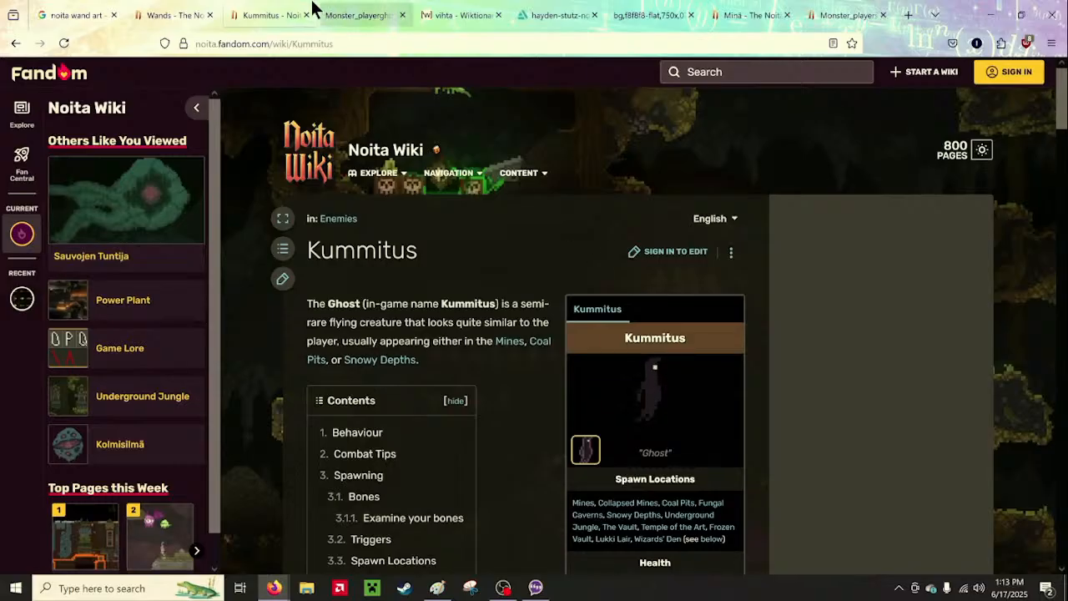
drag(322, 10, 817, 12)
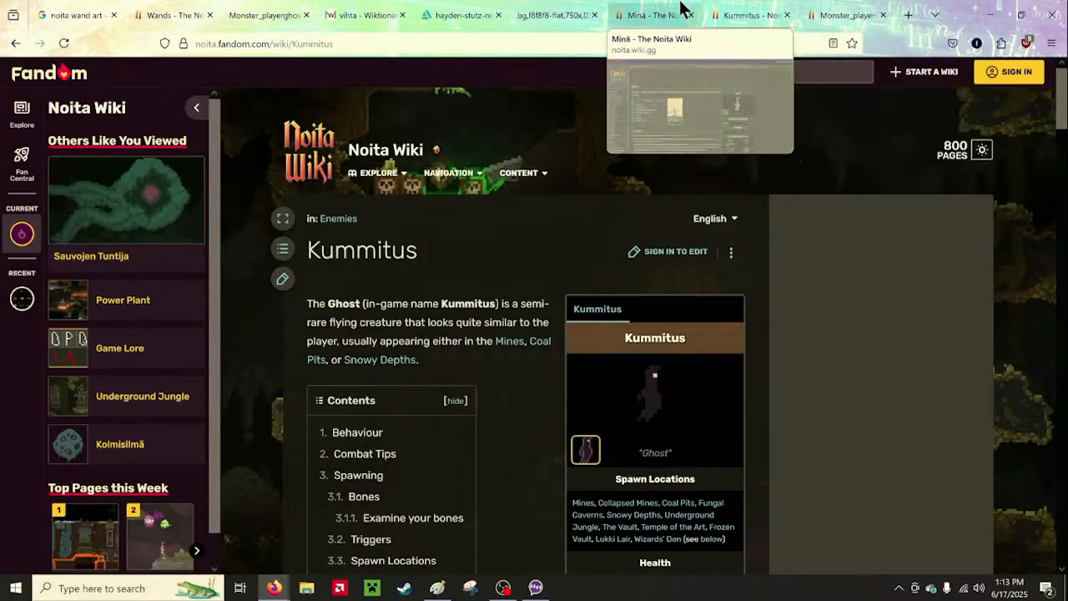
click(679, 11)
click(731, 11)
click(818, 12)
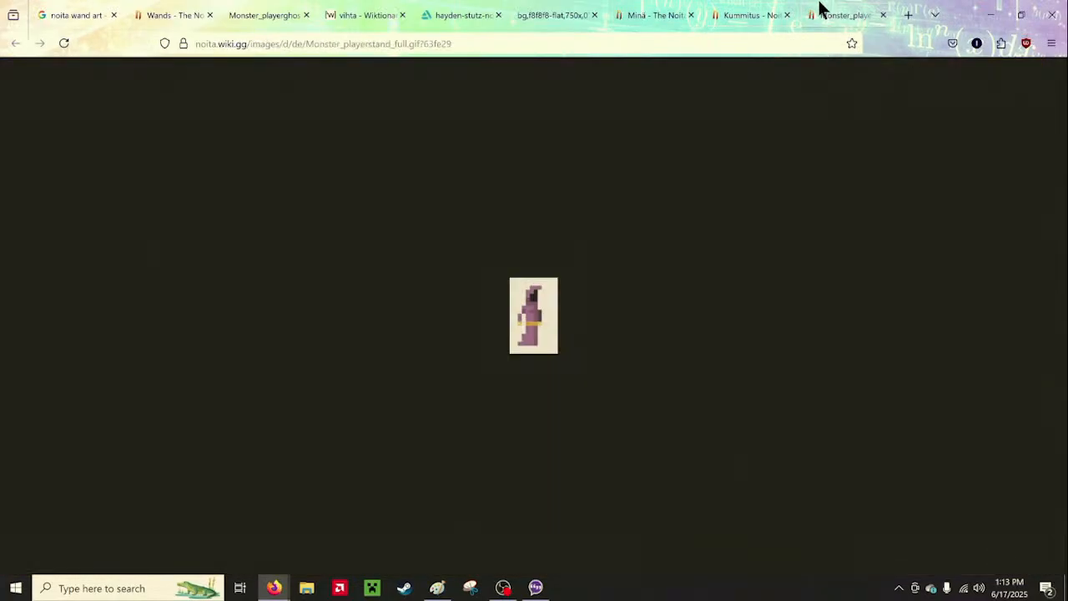
click(722, 10)
drag(683, 10, 303, 10)
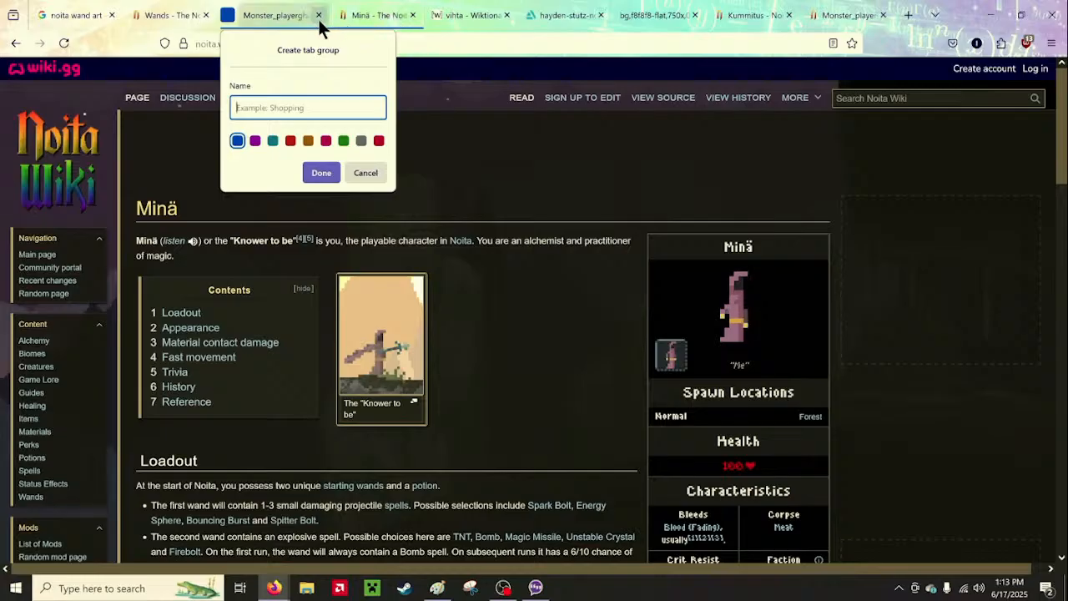
click(364, 174)
click(244, 8)
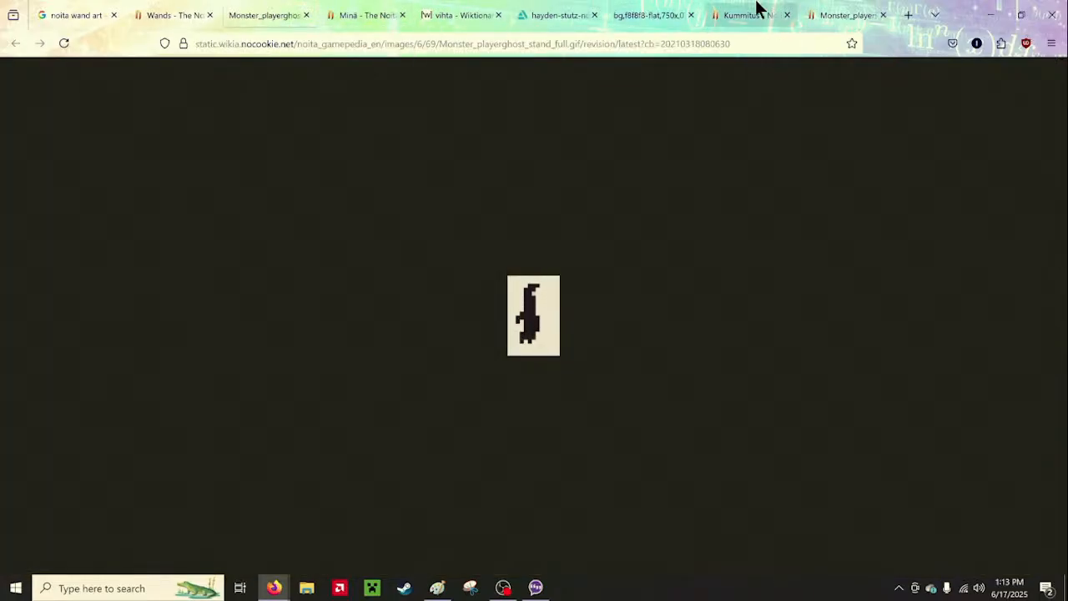
mouse_move(756, 10)
mouse_down()
mouse_move(298, 11)
mouse_move(775, 11)
mouse_up()
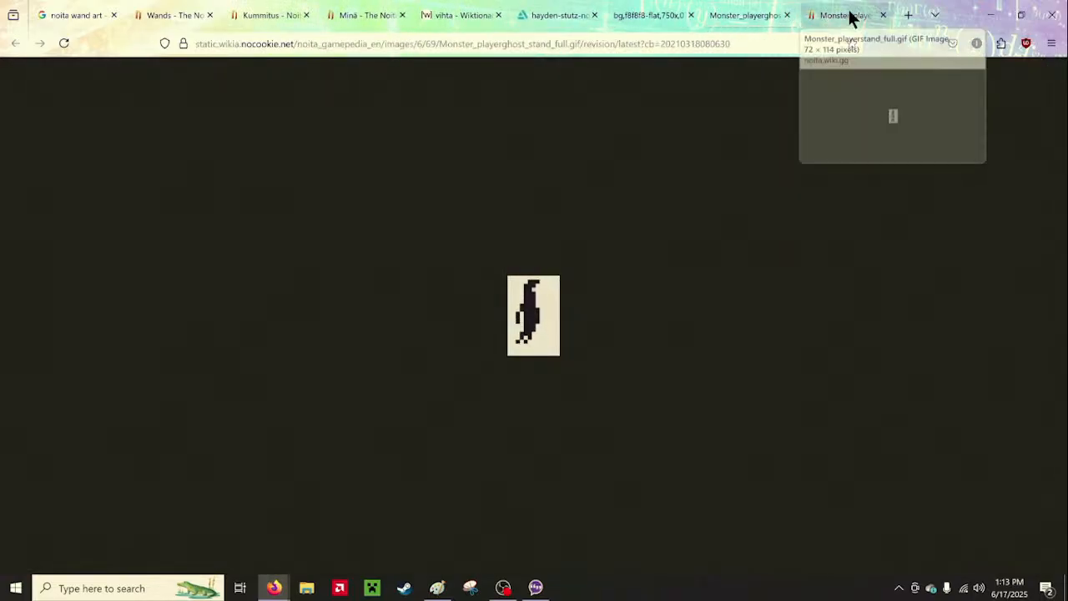
Compare the ghost sprite with the player sprite by alternating repeatedly between the two images
click(847, 15)
click(734, 9)
click(820, 9)
click(766, 10)
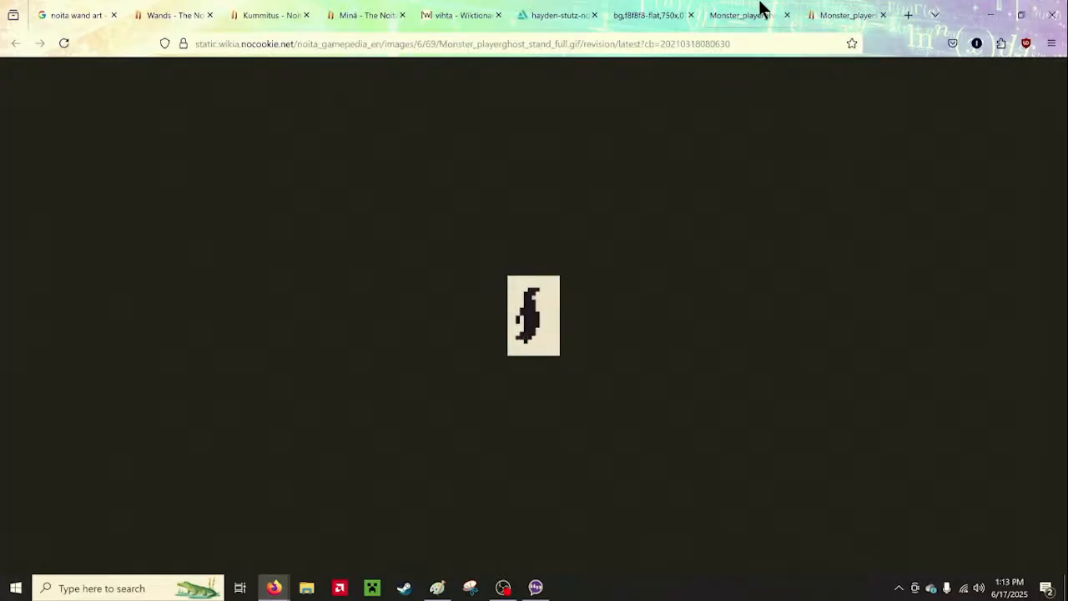
click(823, 10)
click(767, 10)
click(822, 14)
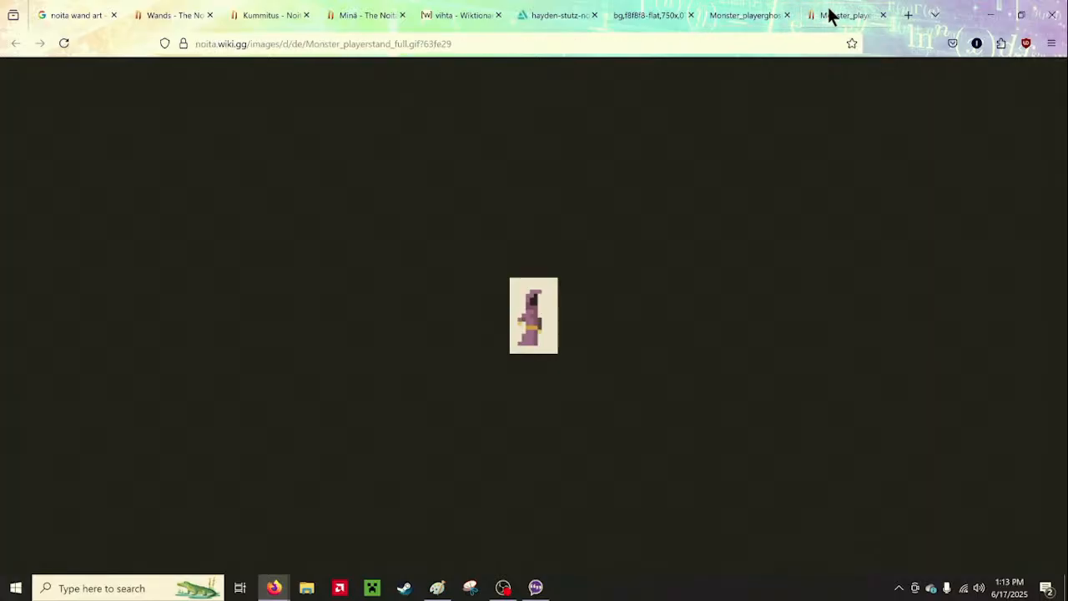
click(766, 8)
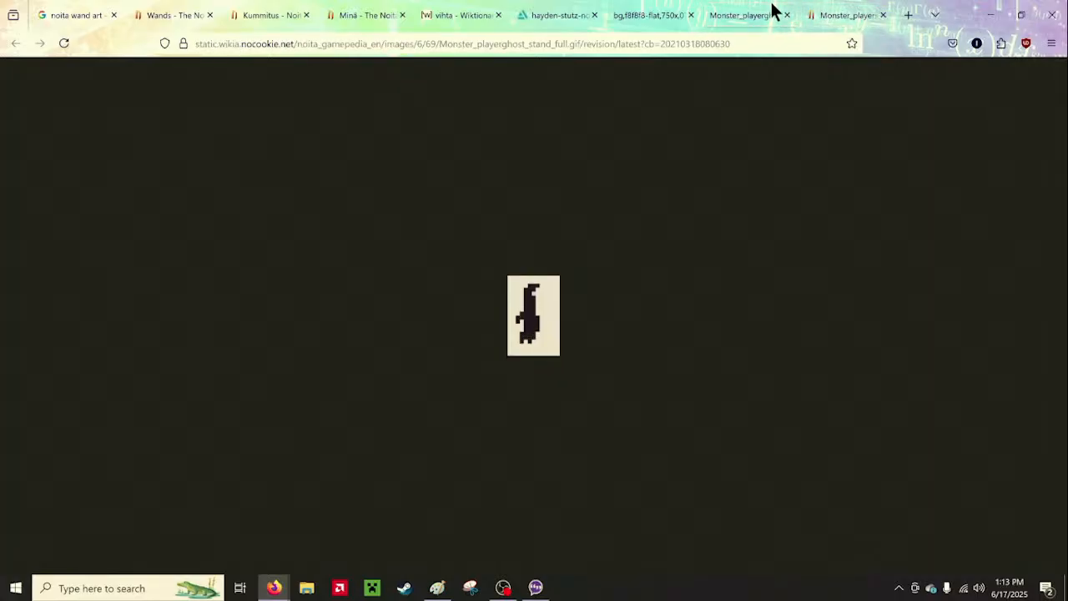
click(821, 13)
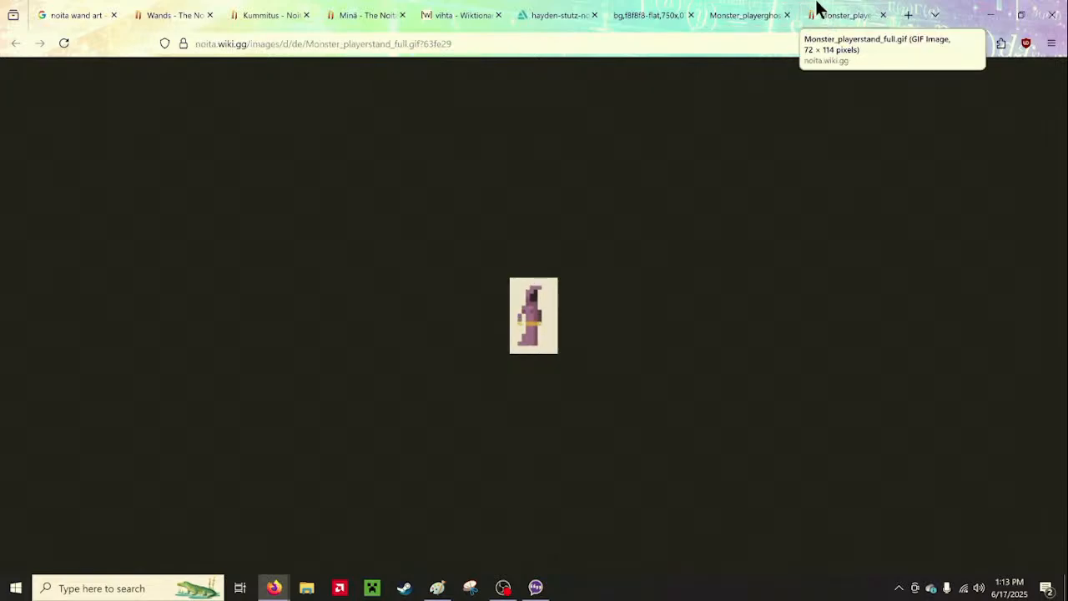
click(780, 8)
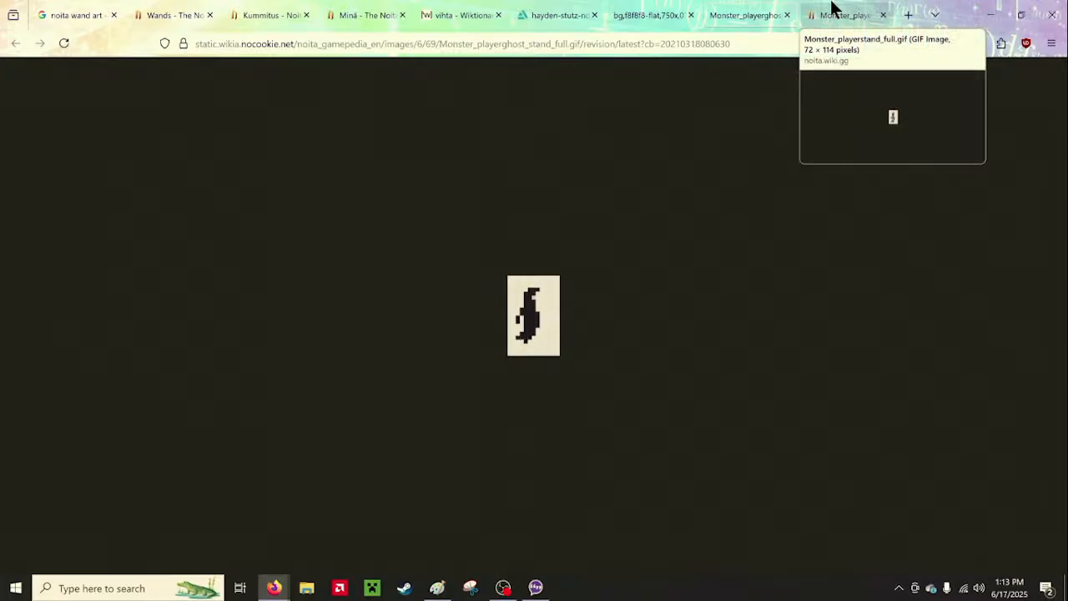
click(832, 8)
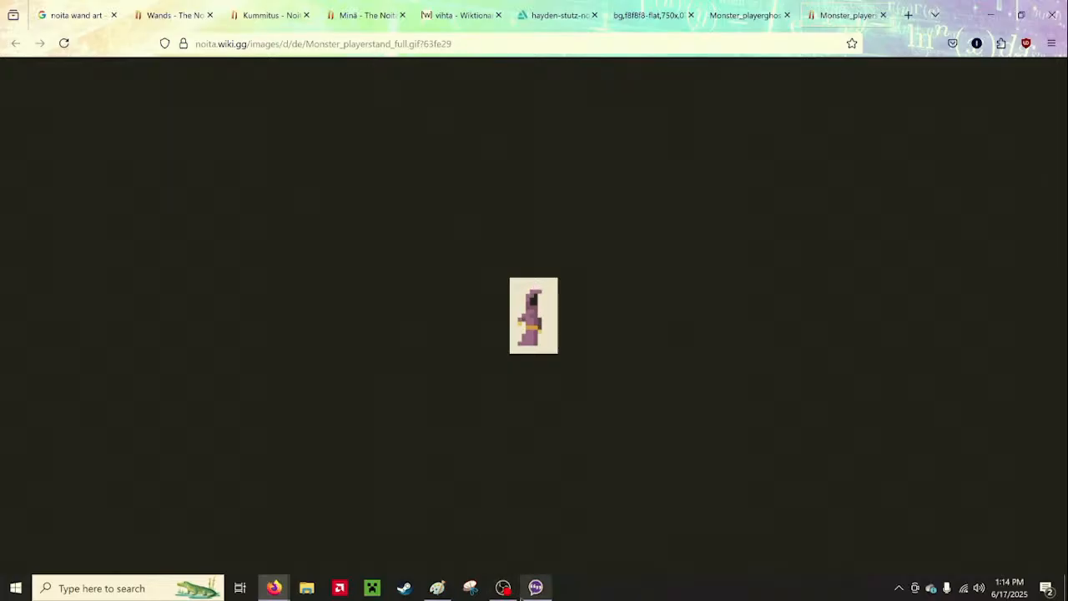
Check the Paint canvas and return to the Hero Forge window with the robed figure
click(437, 587)
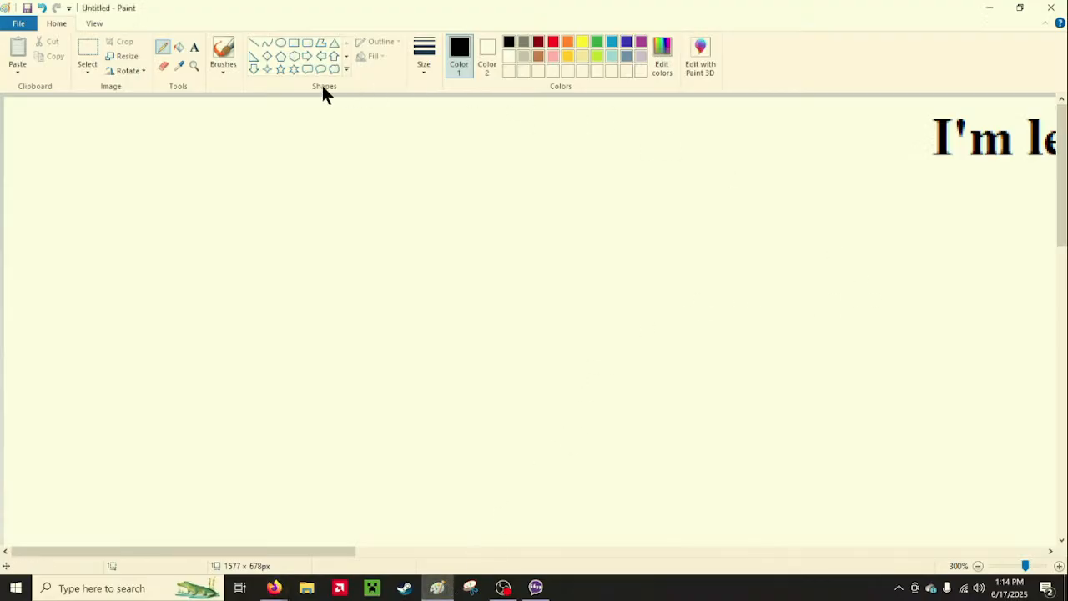
mouse_move(273, 587)
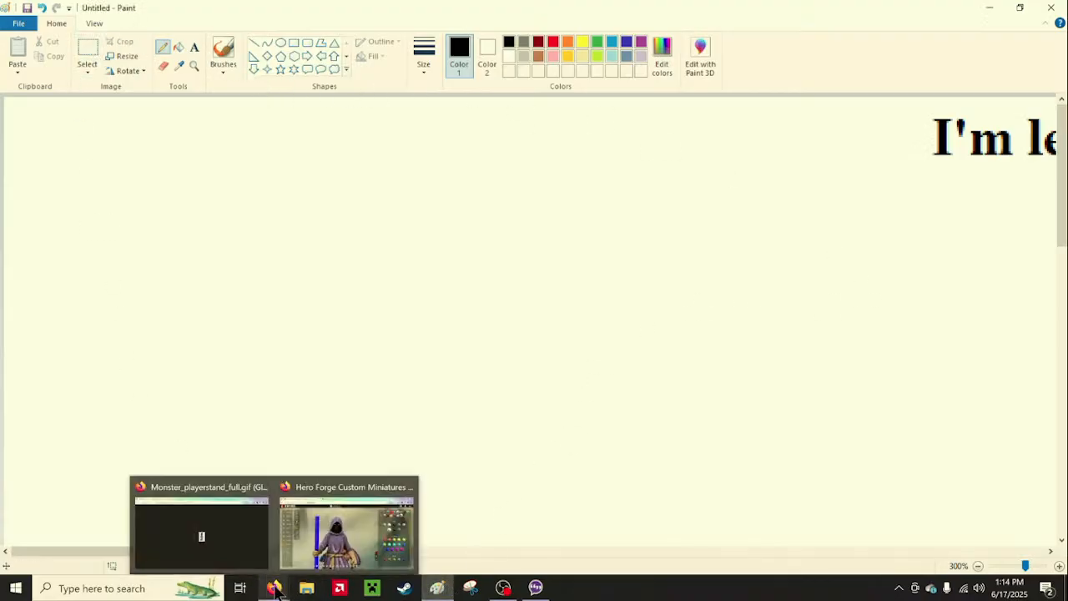
click(306, 544)
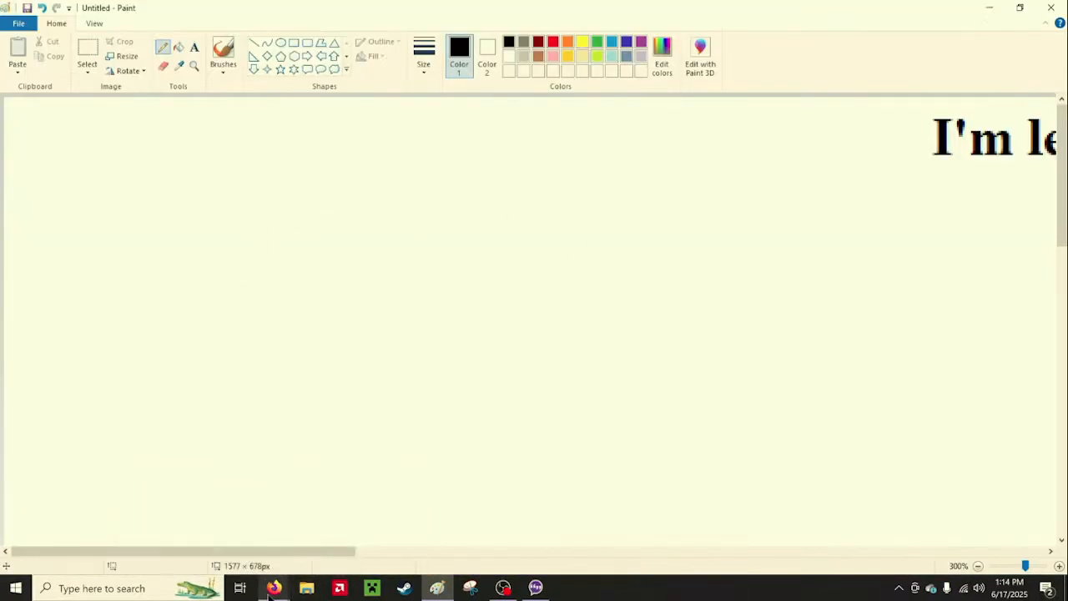
mouse_move(271, 586)
click(349, 525)
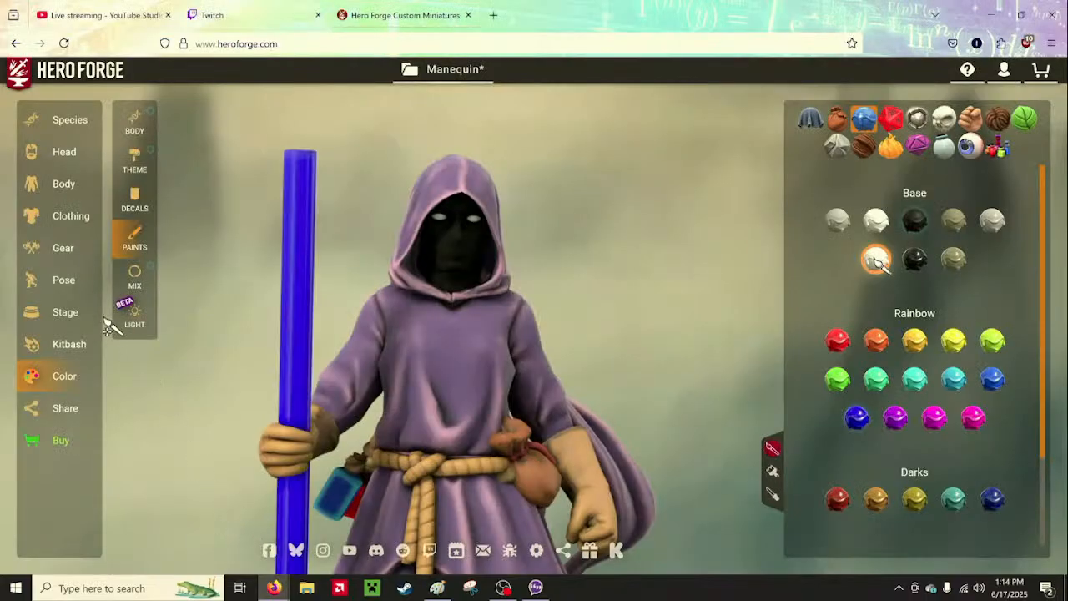
Try the Rainbow Blue and the dark blue from the Darks colors on the figure's staff
click(992, 379)
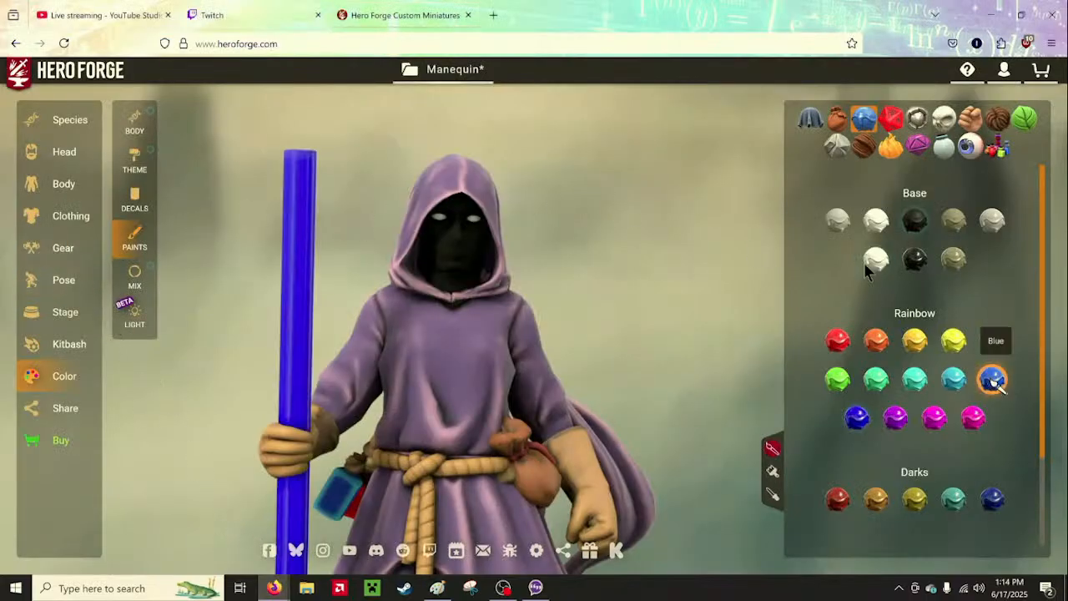
click(299, 205)
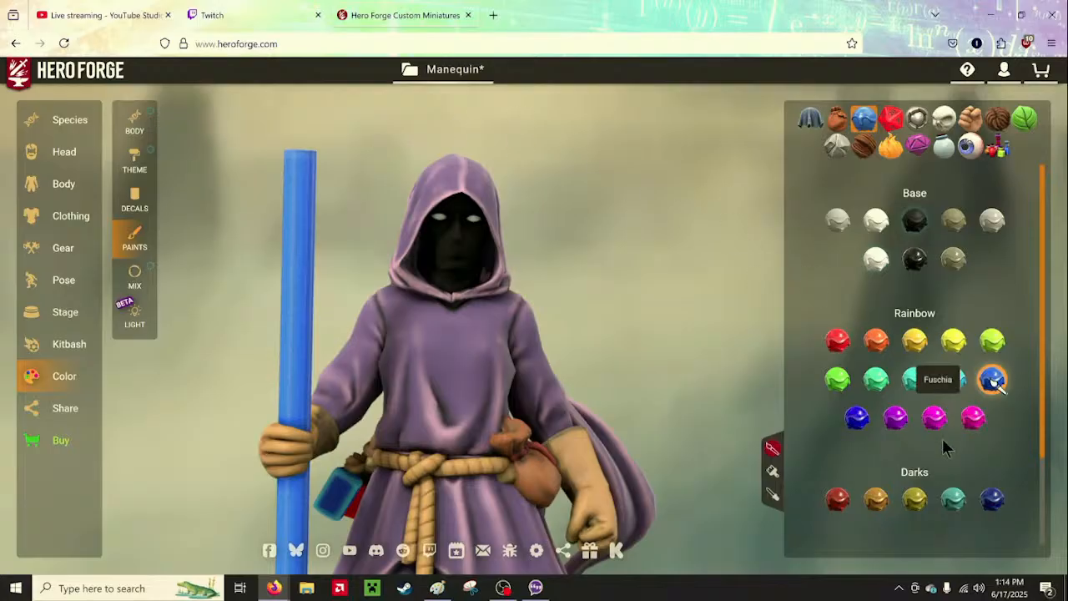
click(992, 499)
click(295, 202)
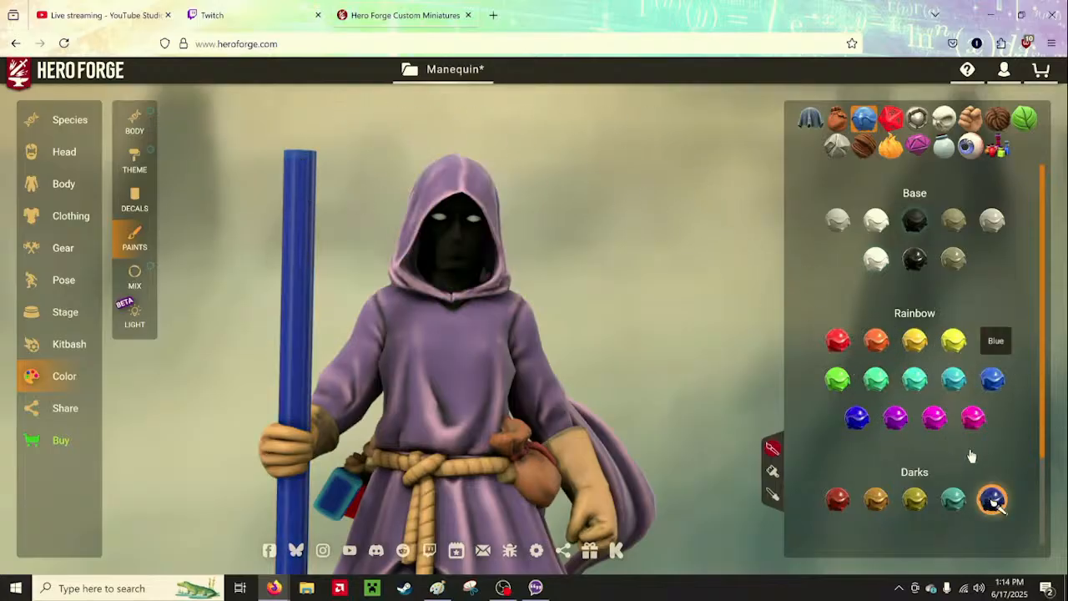
scroll(959, 457, down, 1)
scroll(884, 417, up, 1)
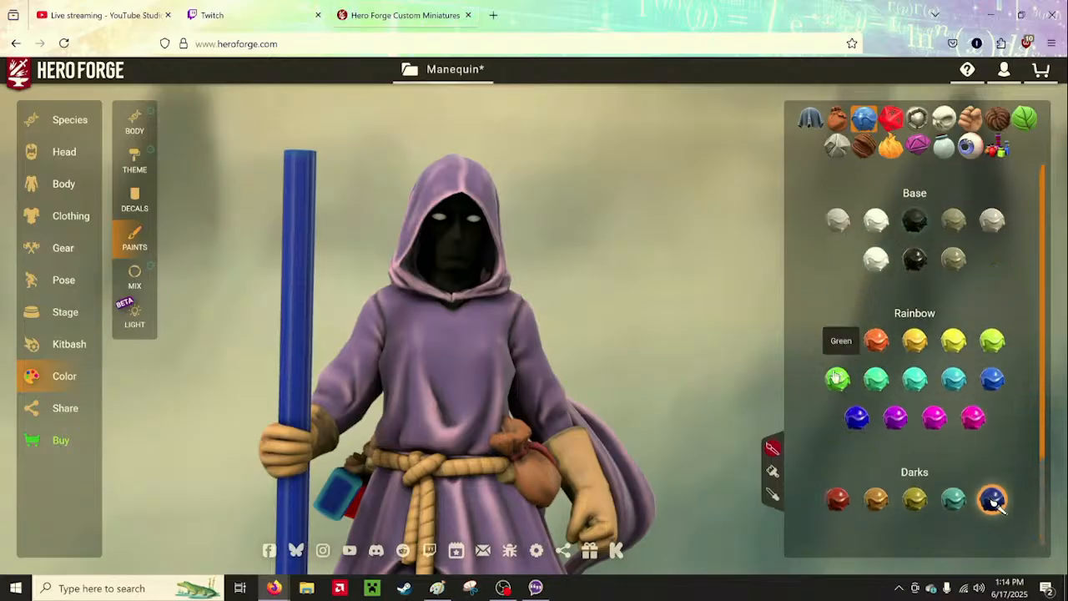
Try the Rainbow Green on the staff, and repaint it with the grayish beige from the first row of Base colors
click(837, 379)
click(302, 194)
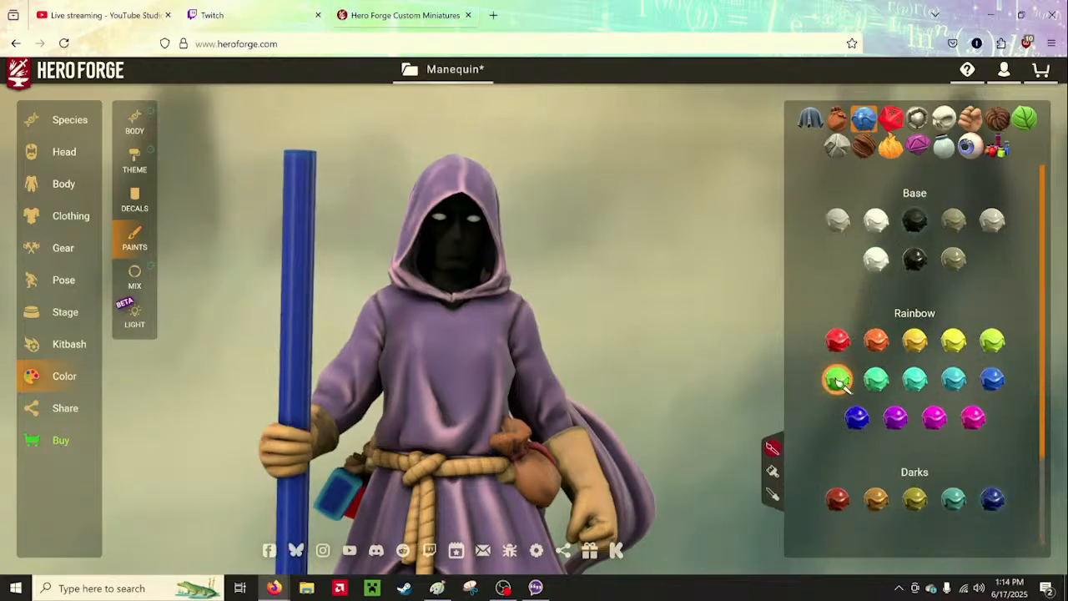
click(952, 225)
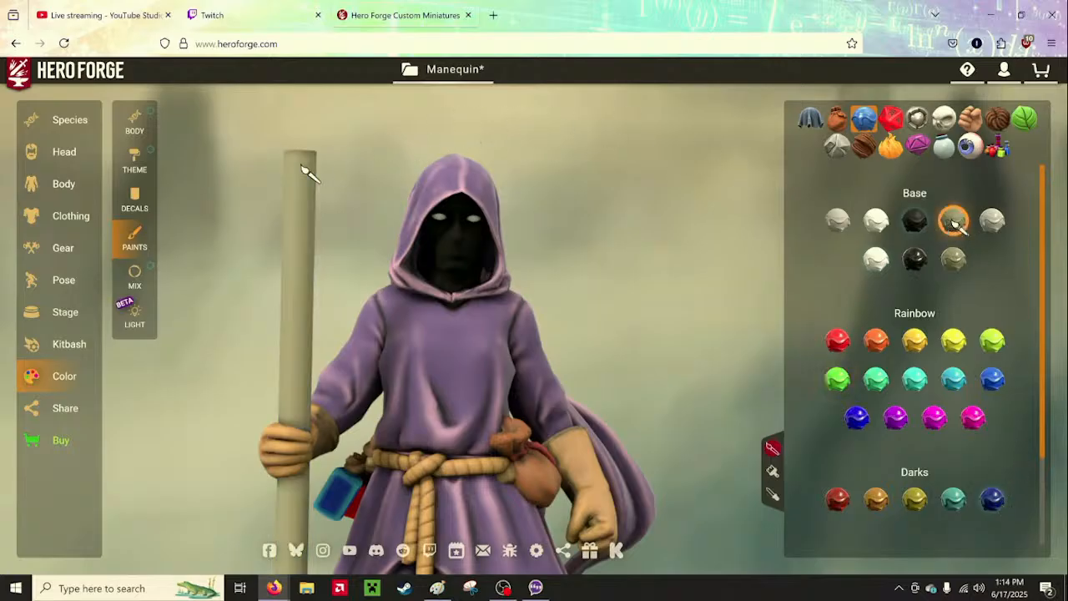
Look over the remaining paint colors and save the Manequin figure with its blue staff
scroll(929, 438, down, 2)
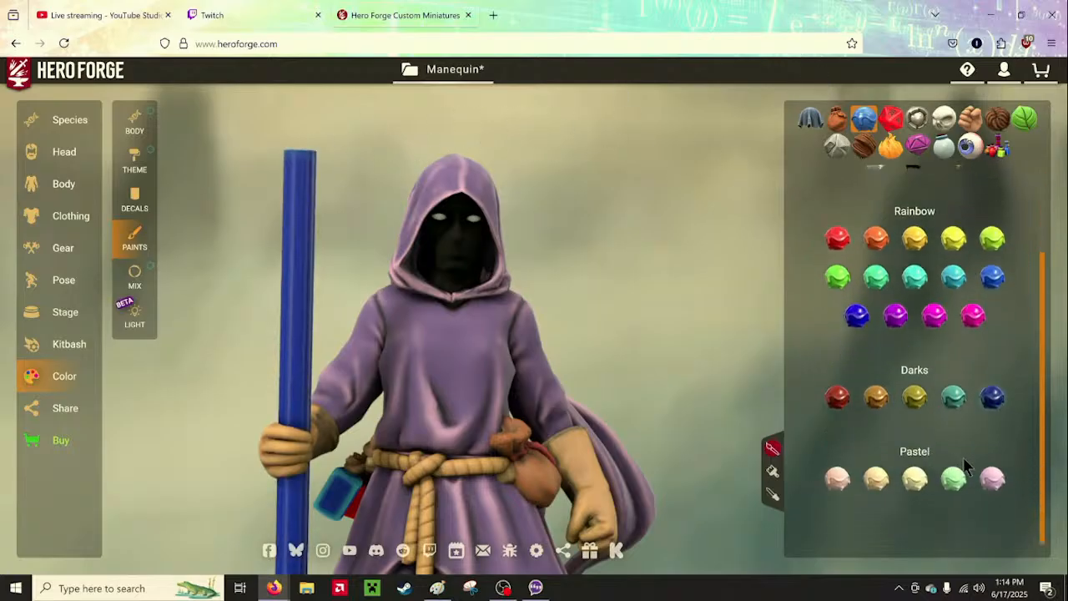
scroll(928, 439, up, 2)
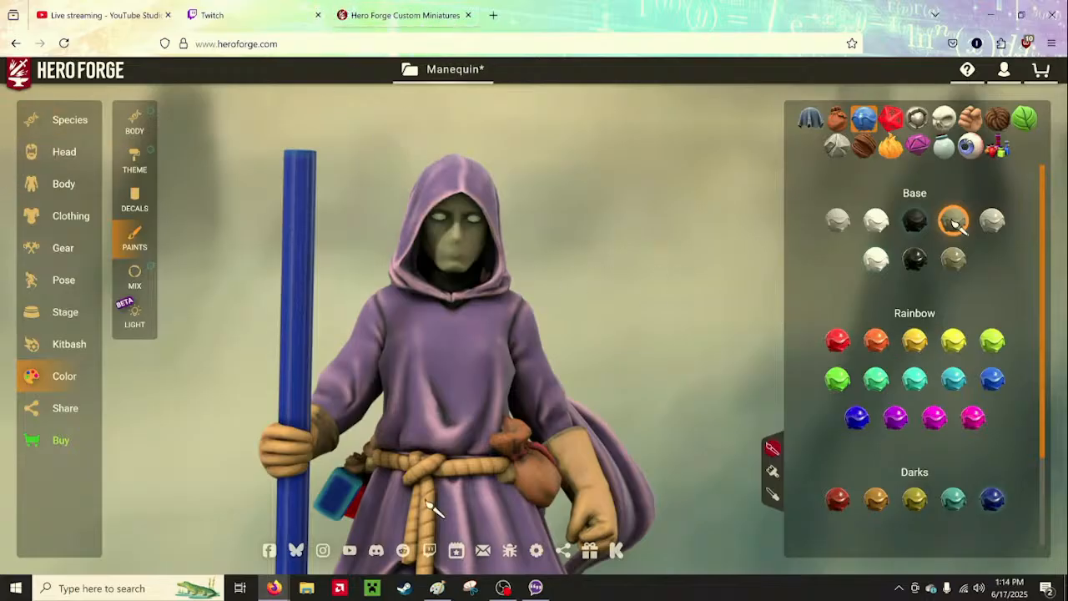
click(48, 413)
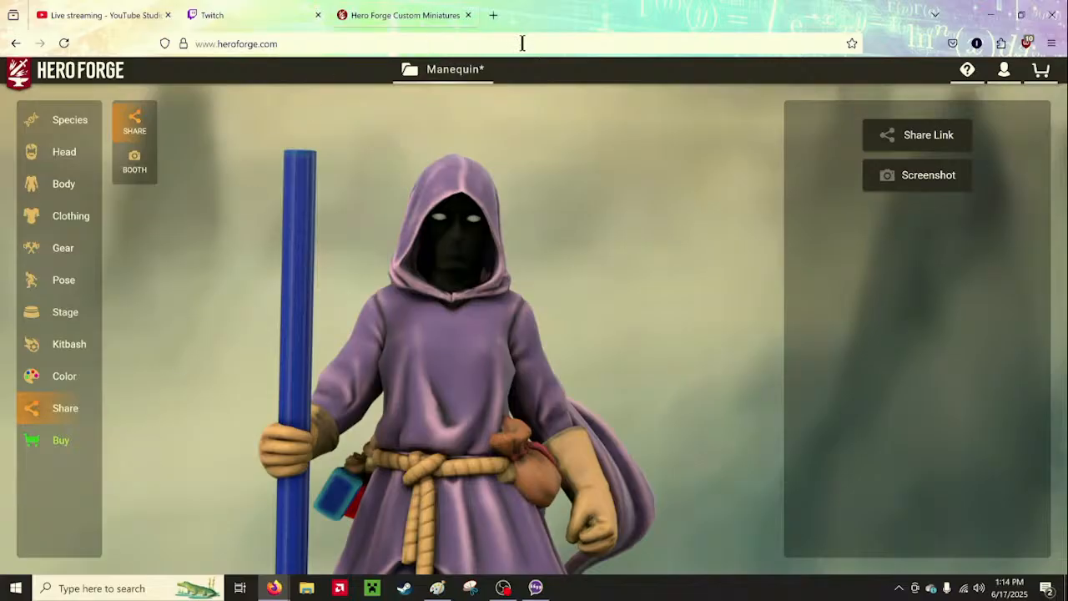
click(450, 70)
click(467, 145)
Browse the whole chest clothing catalog, examining the jackets, coats, armor and wraps available for the robed figure
click(62, 219)
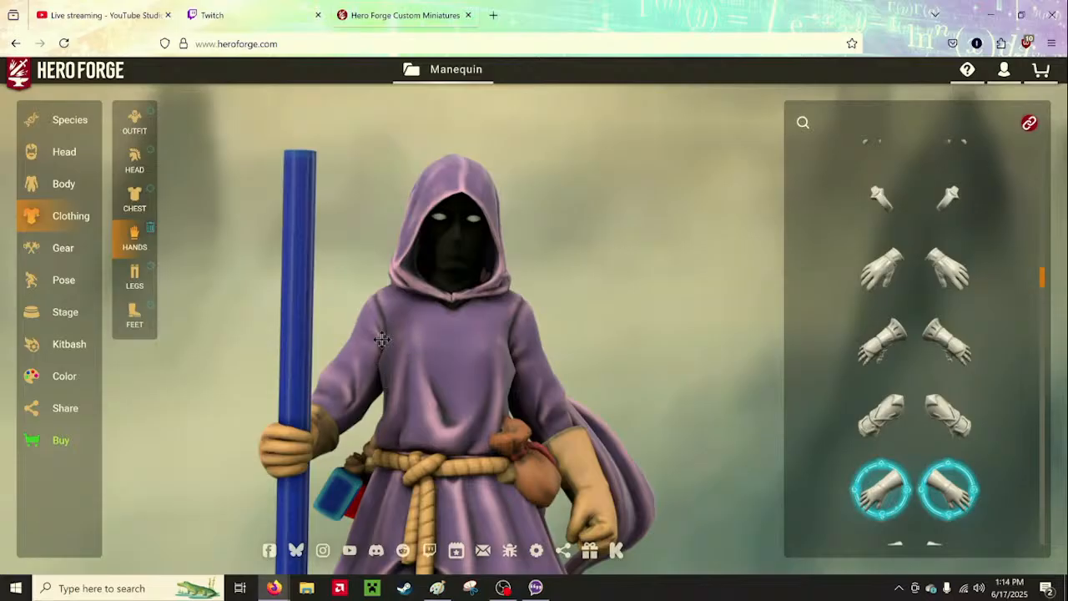
click(134, 200)
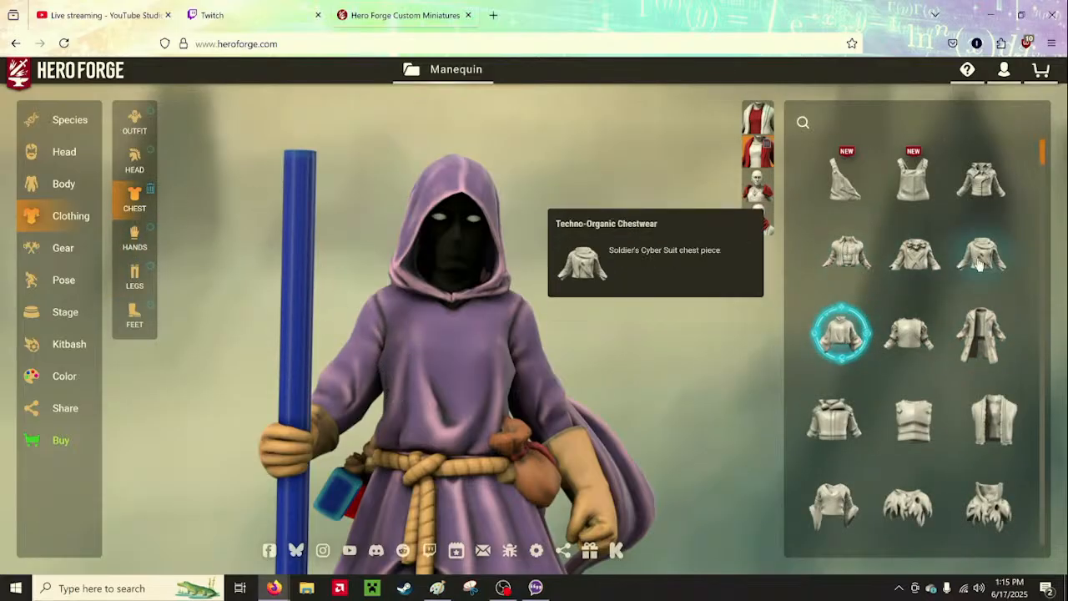
scroll(914, 408, down, 2)
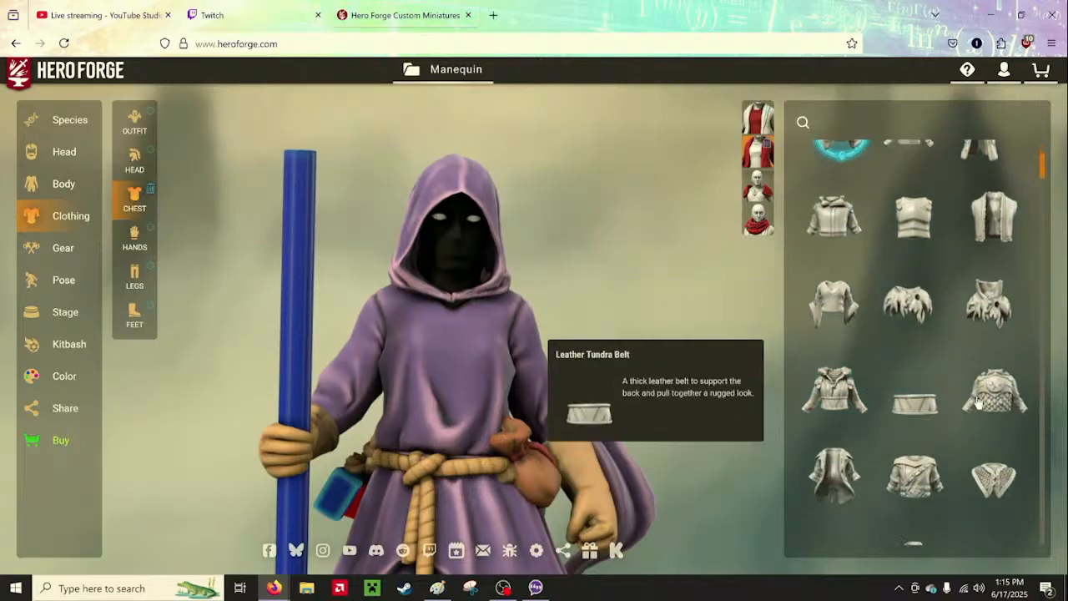
scroll(905, 376, down, 1)
scroll(909, 380, down, 3)
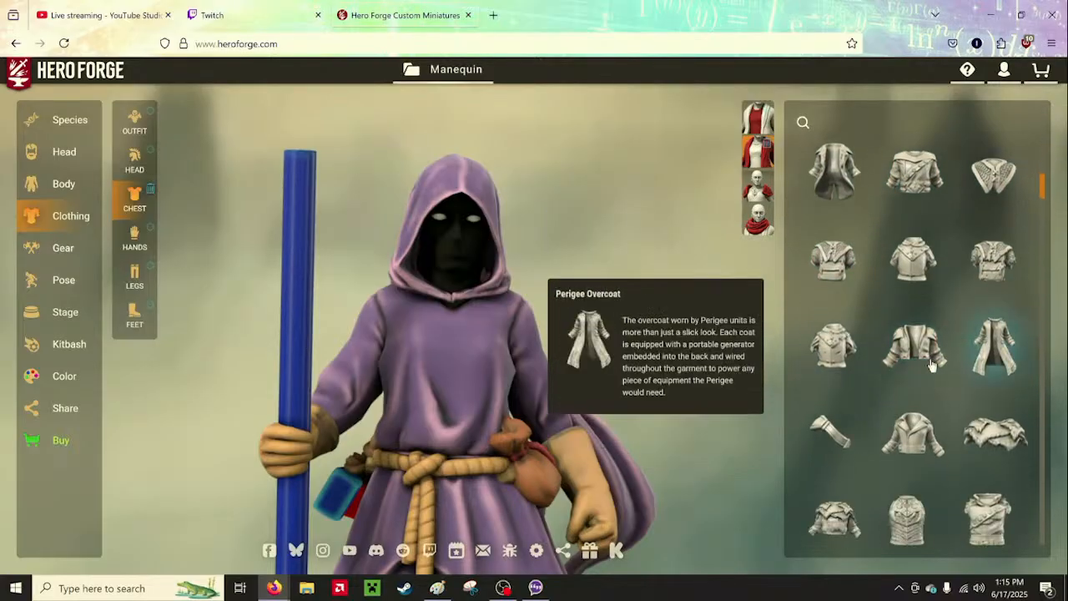
scroll(977, 369, down, 2)
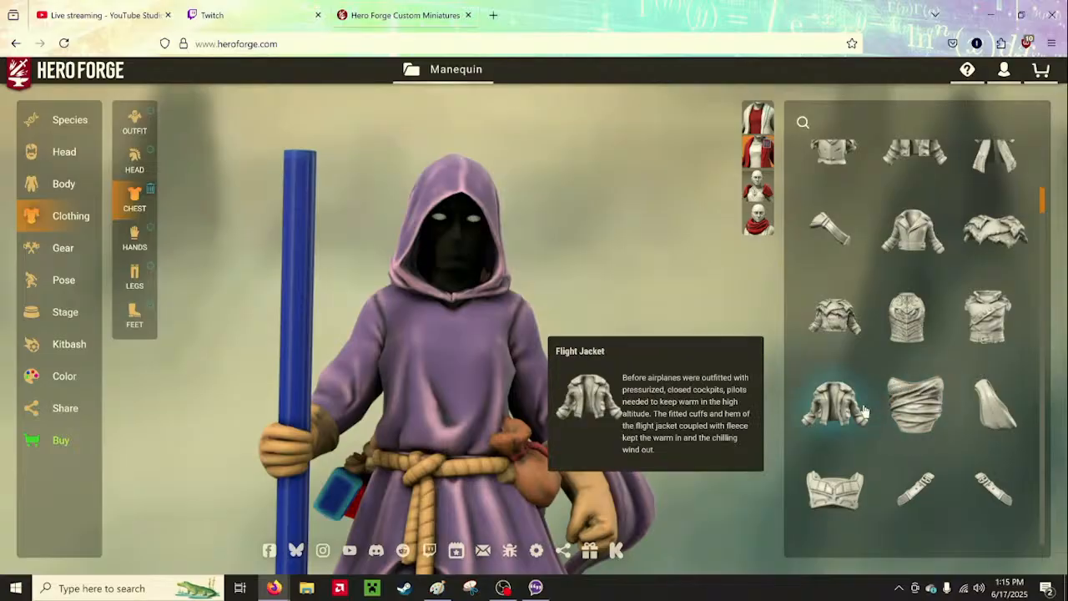
scroll(942, 405, down, 2)
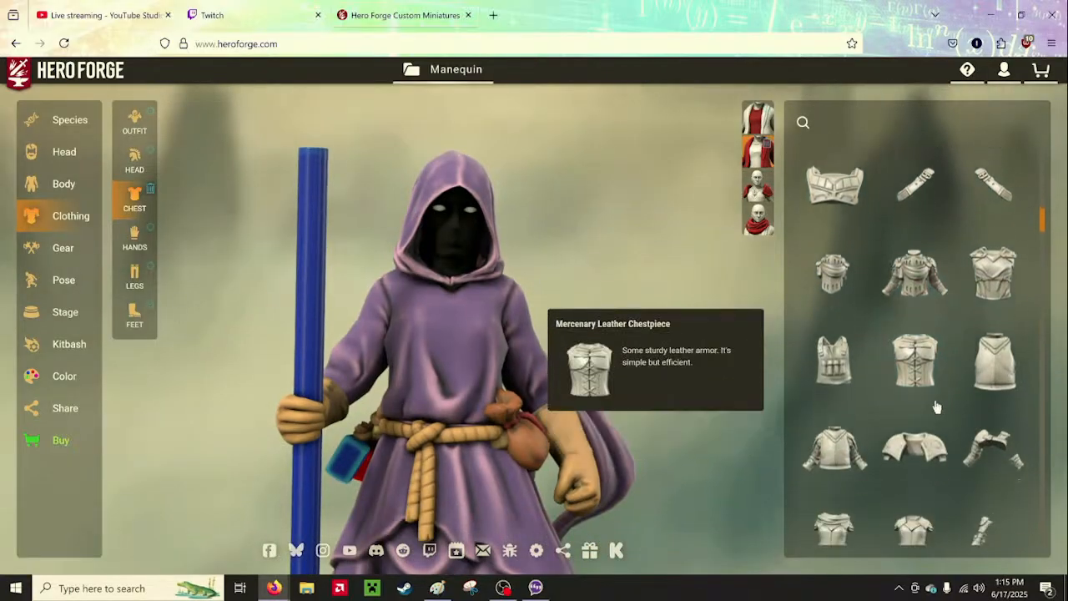
scroll(648, 309, up, 2)
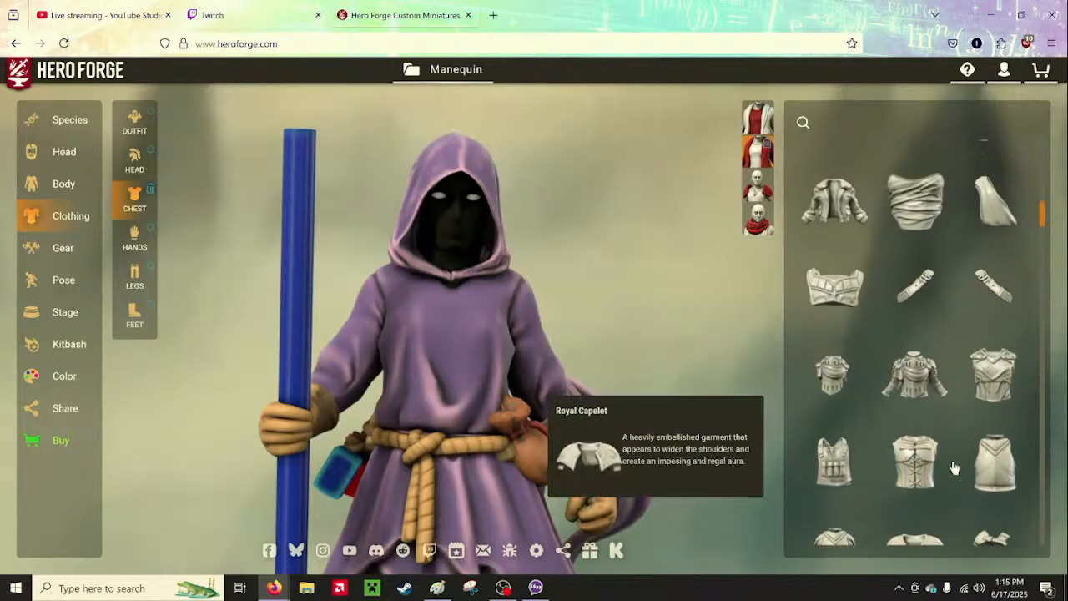
scroll(953, 468, down, 3)
scroll(953, 468, down, 3)
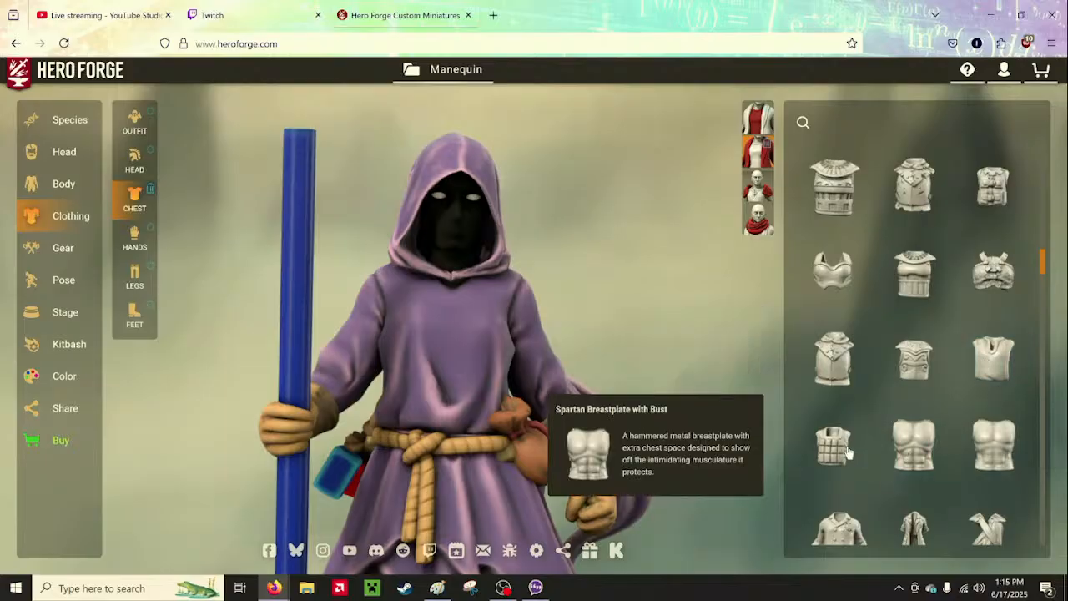
scroll(962, 414, down, 3)
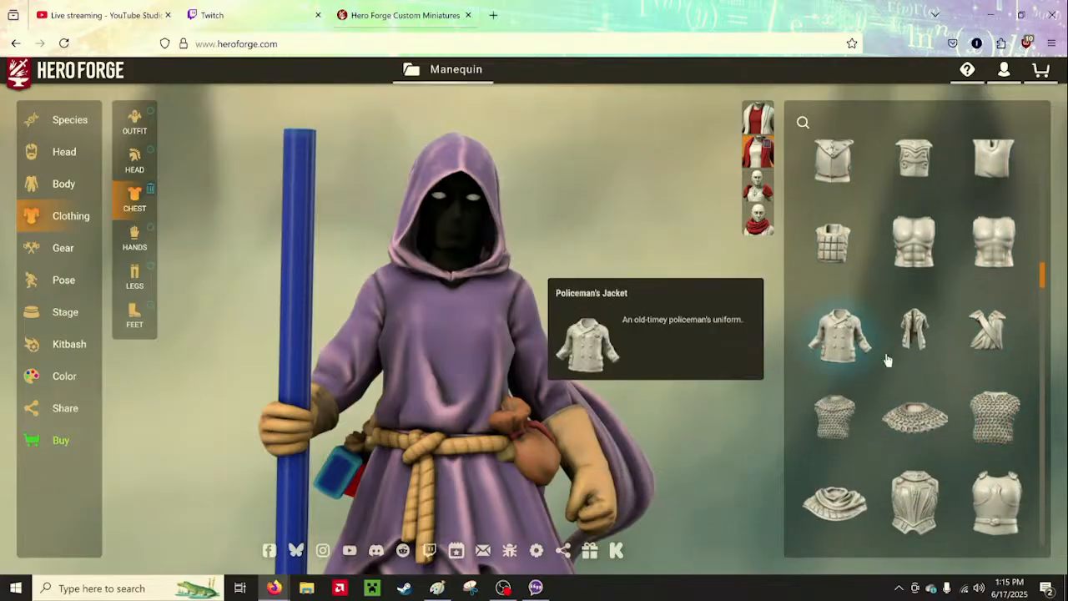
scroll(914, 450, down, 3)
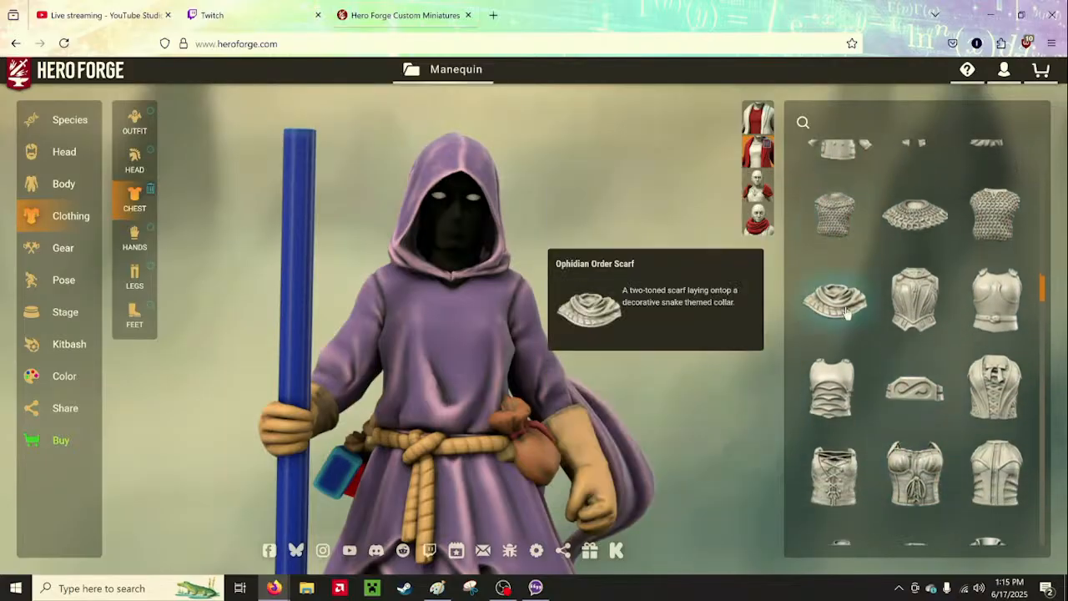
scroll(848, 390, down, 3)
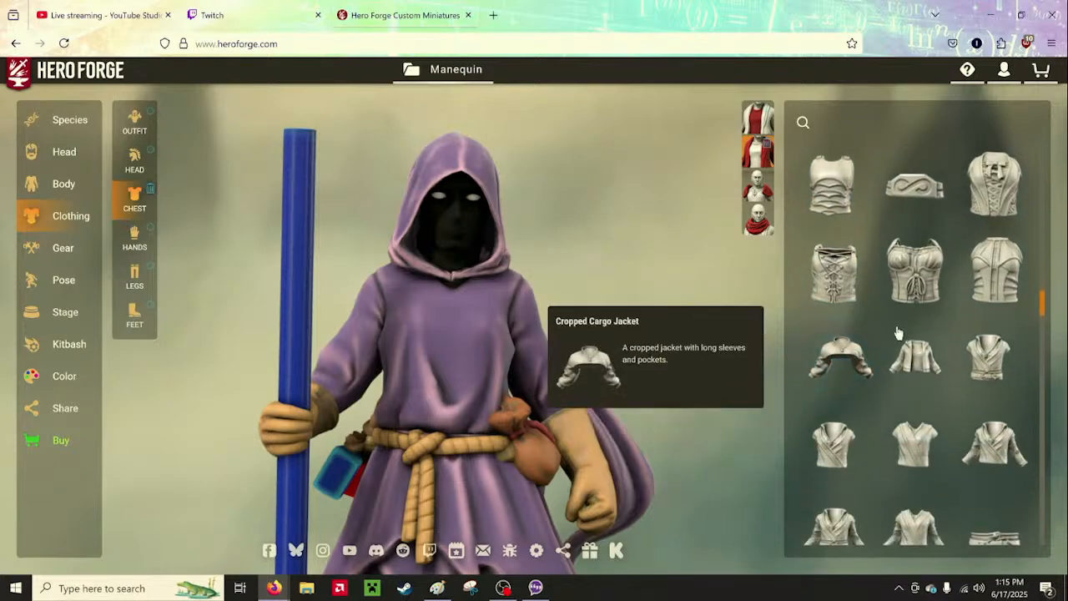
scroll(877, 365, down, 2)
scroll(885, 358, down, 3)
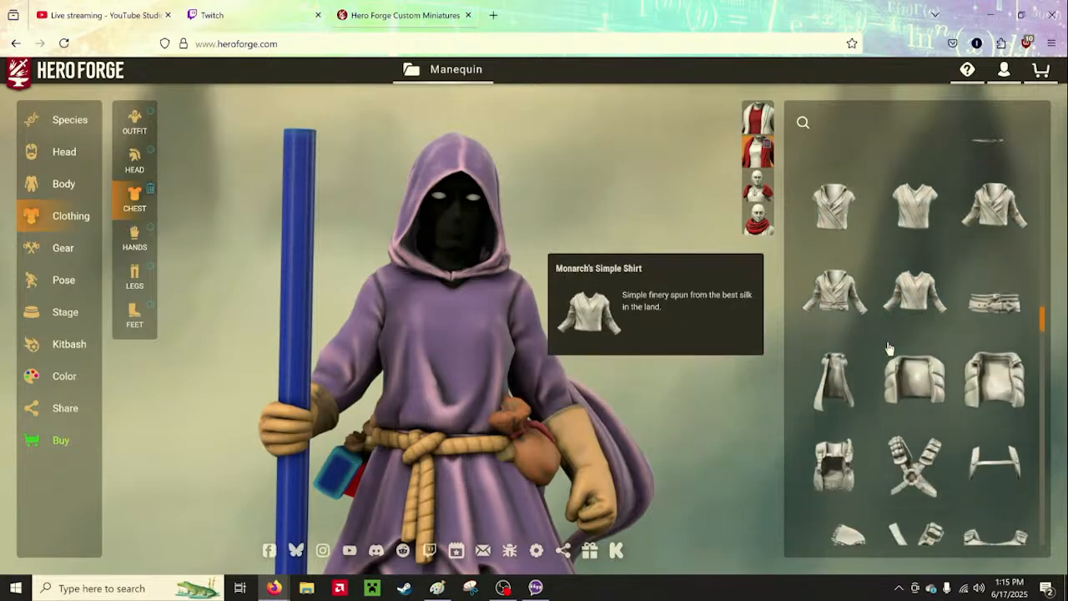
scroll(918, 317, down, 4)
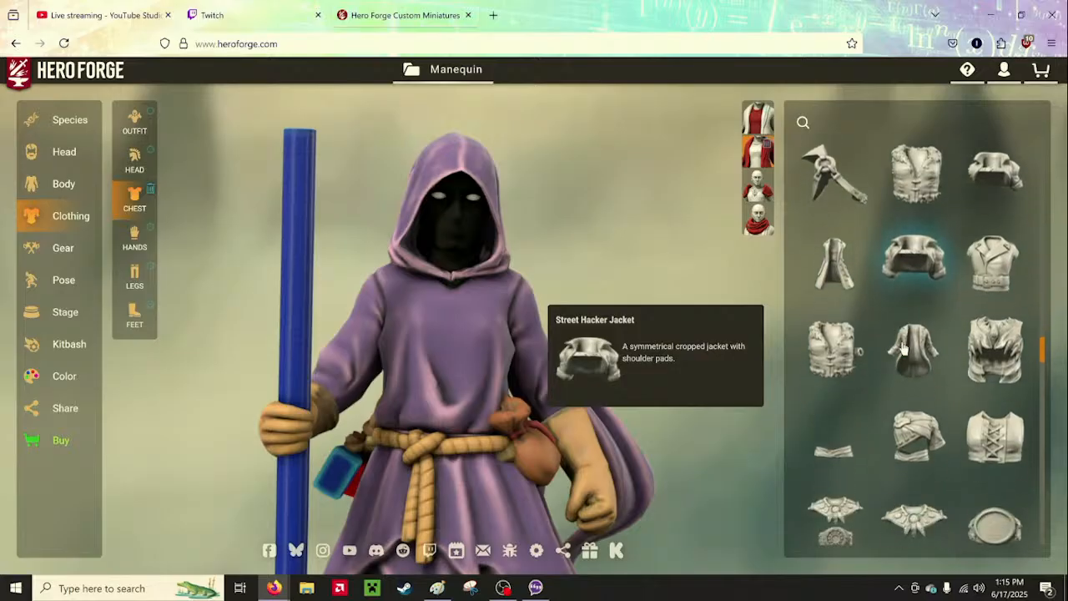
scroll(943, 300, down, 4)
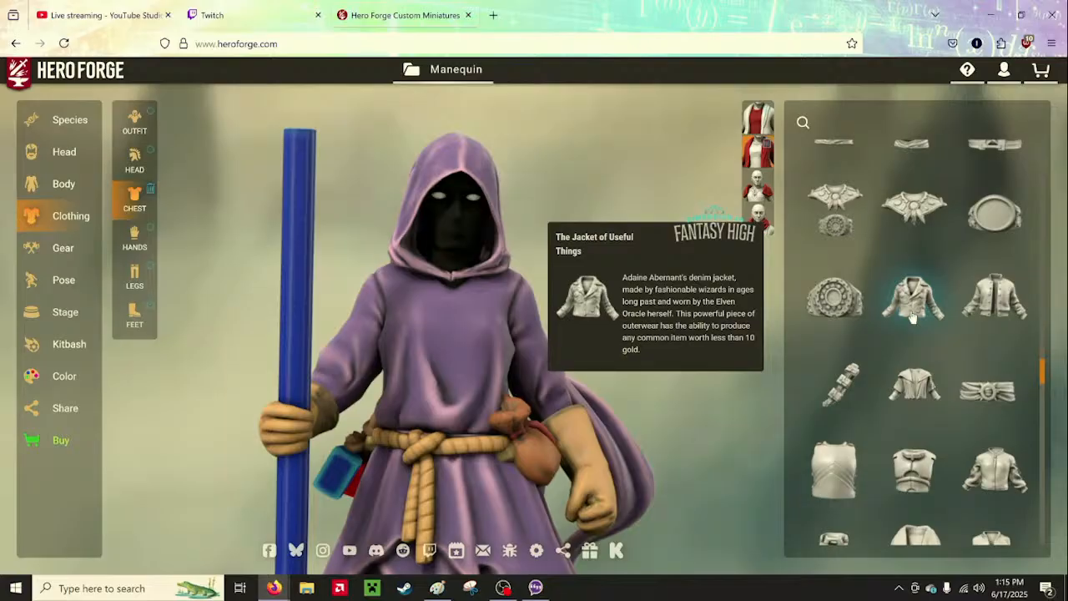
scroll(913, 308, down, 3)
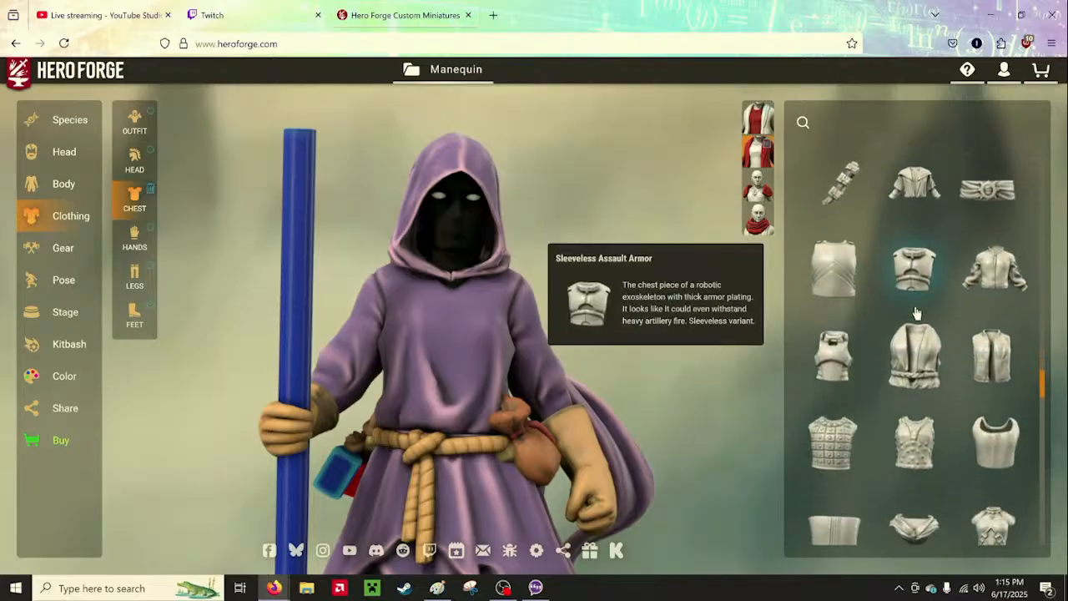
scroll(917, 309, down, 2)
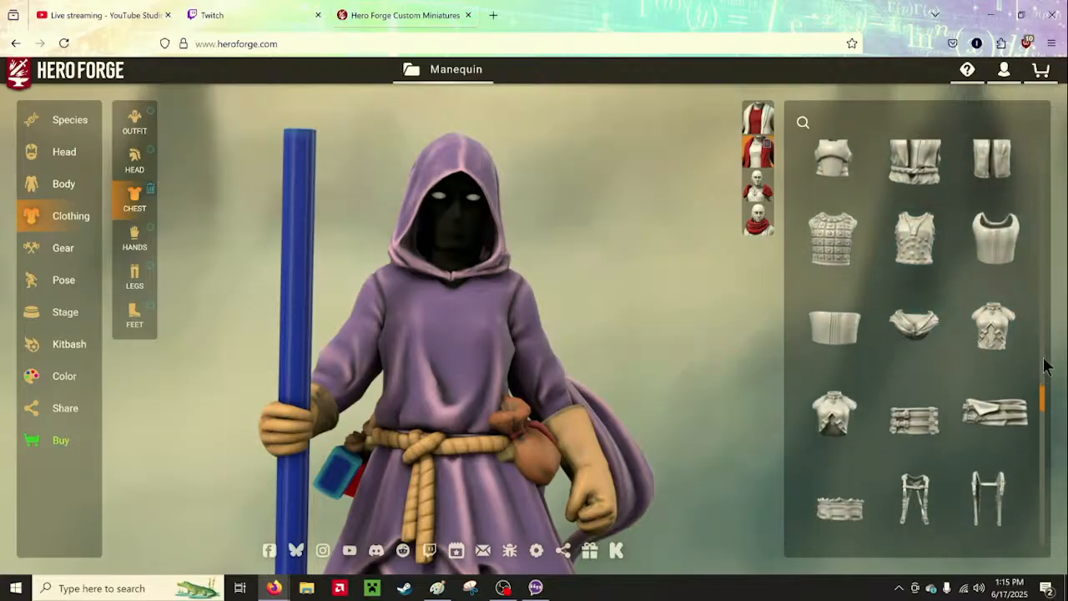
scroll(1028, 355, down, 5)
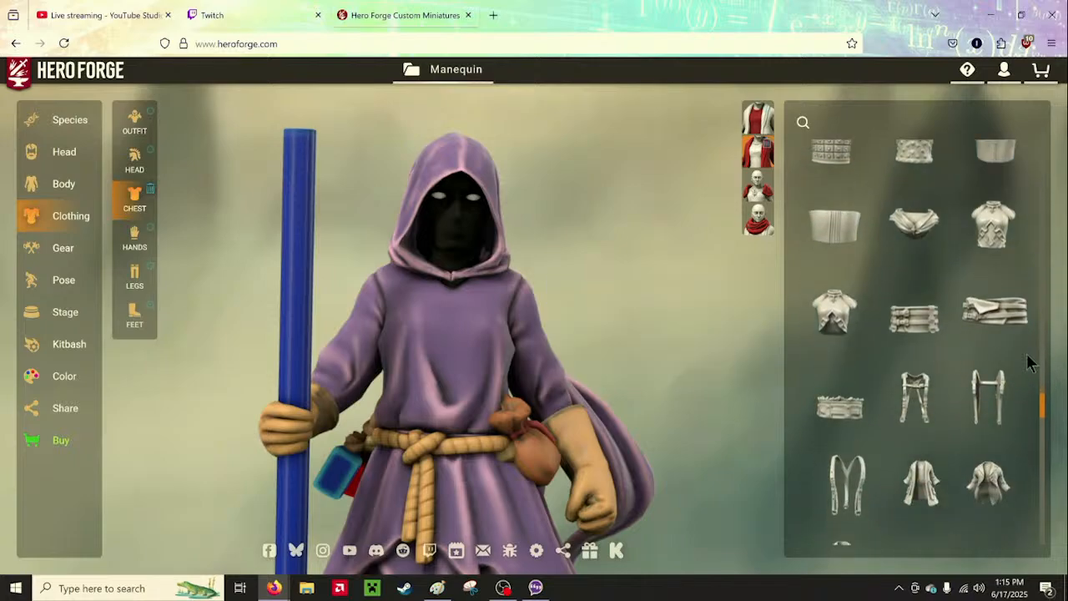
scroll(1019, 367, down, 2)
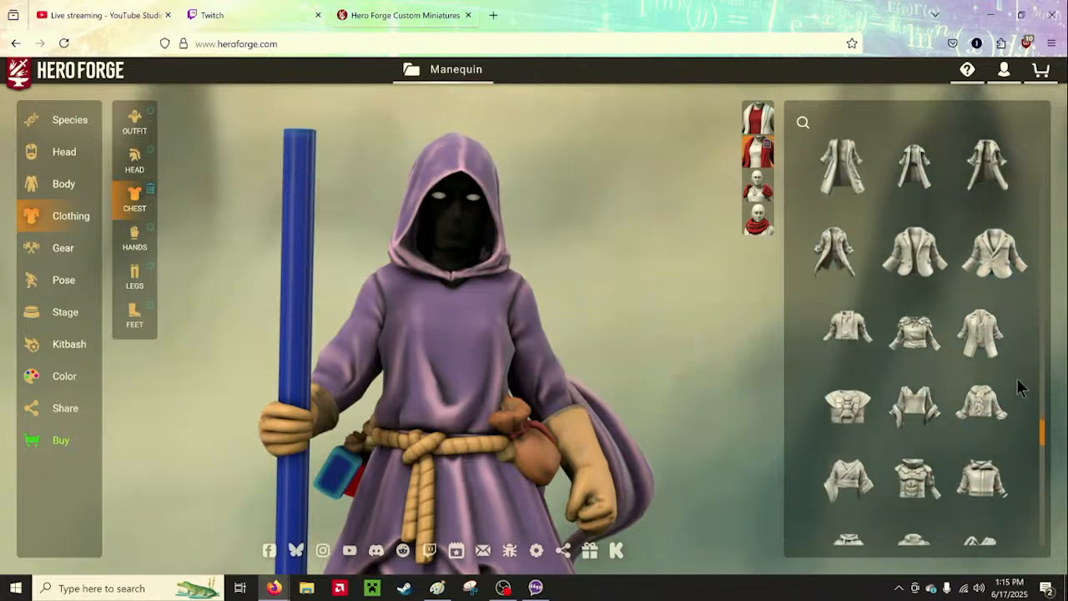
scroll(1016, 379, down, 2)
scroll(1016, 382, down, 2)
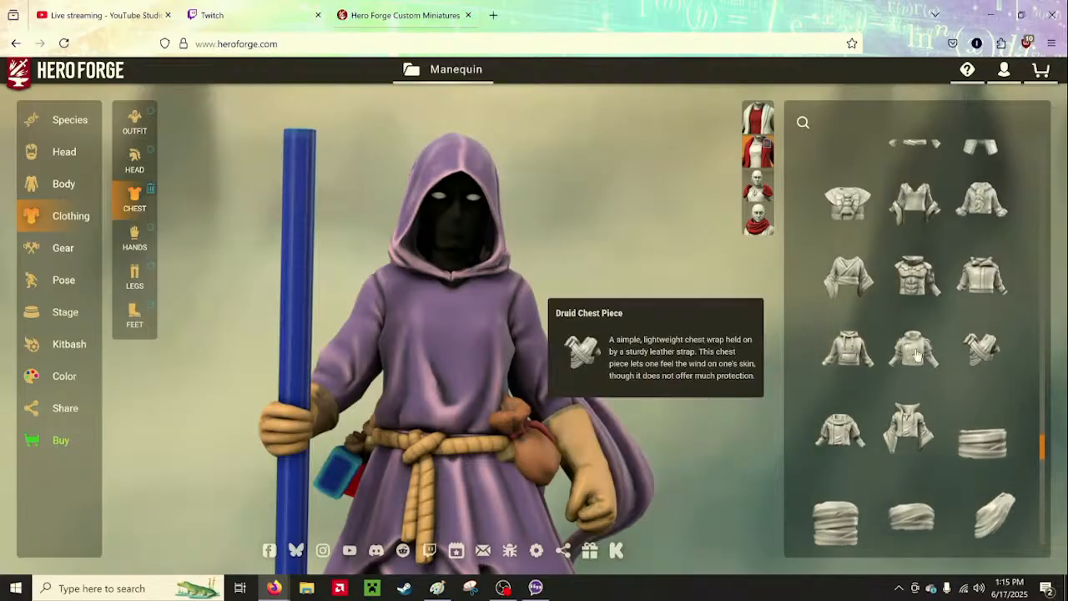
scroll(910, 433, down, 4)
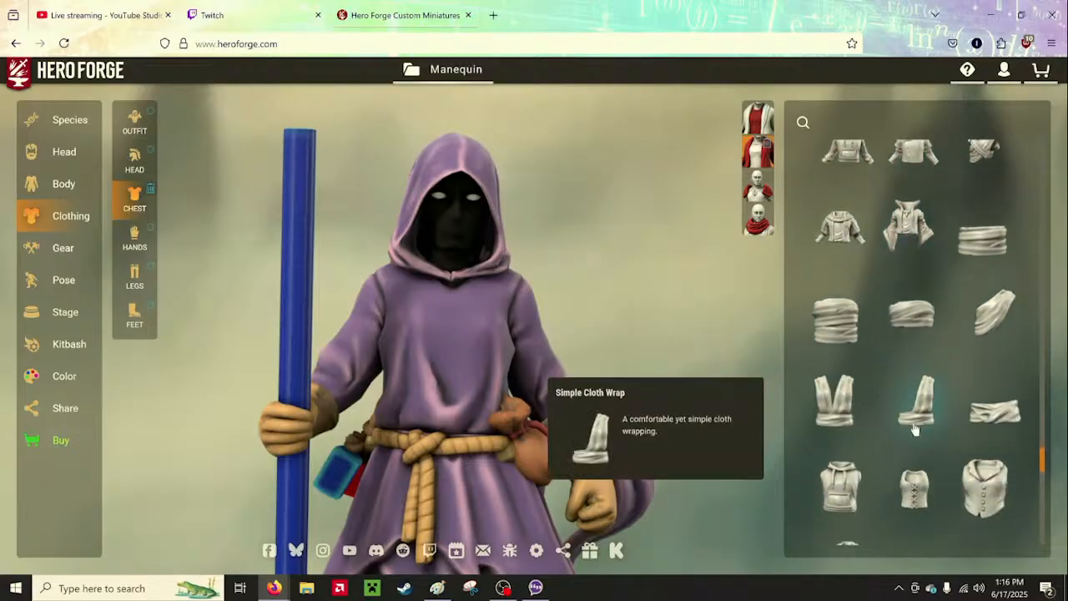
scroll(942, 401, down, 5)
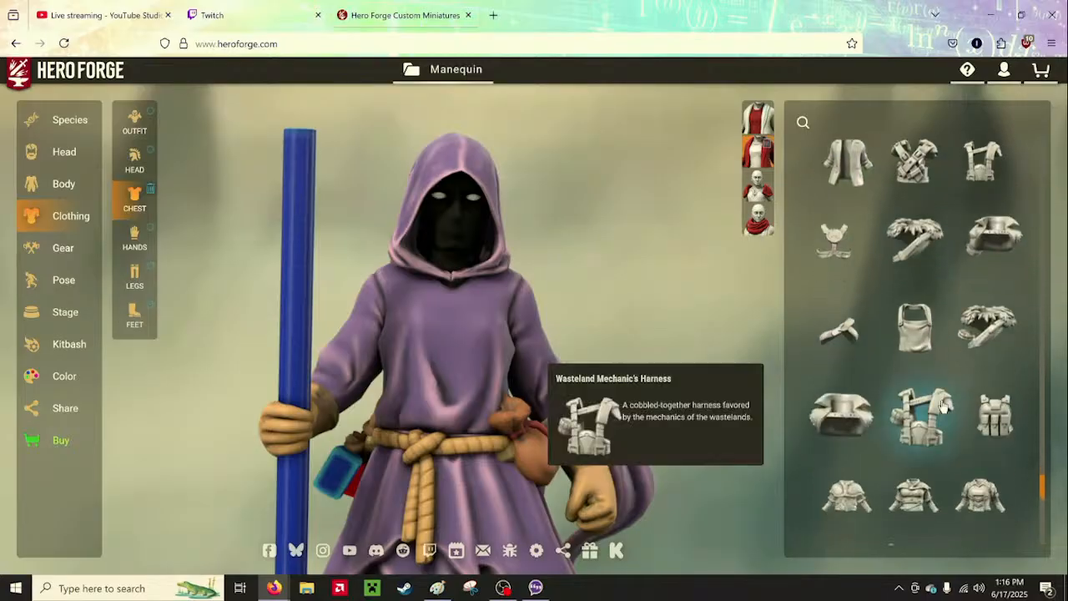
scroll(945, 402, down, 4)
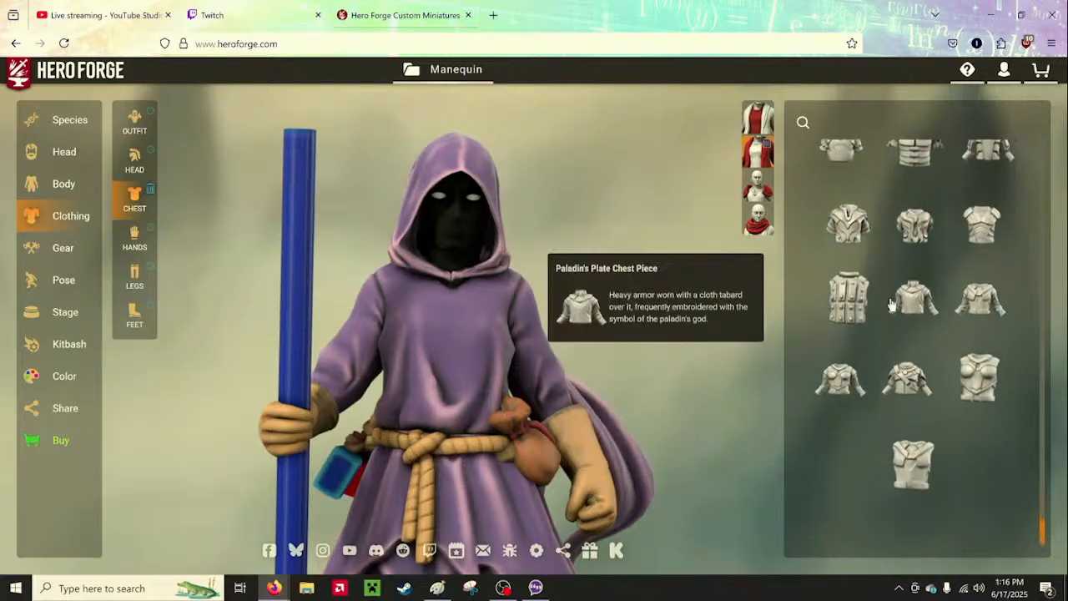
Go through the chest clothing catalog again from the beginning and put the Airship Captain's Coat on the robed figure
scroll(939, 337, up, 5)
scroll(932, 338, up, 5)
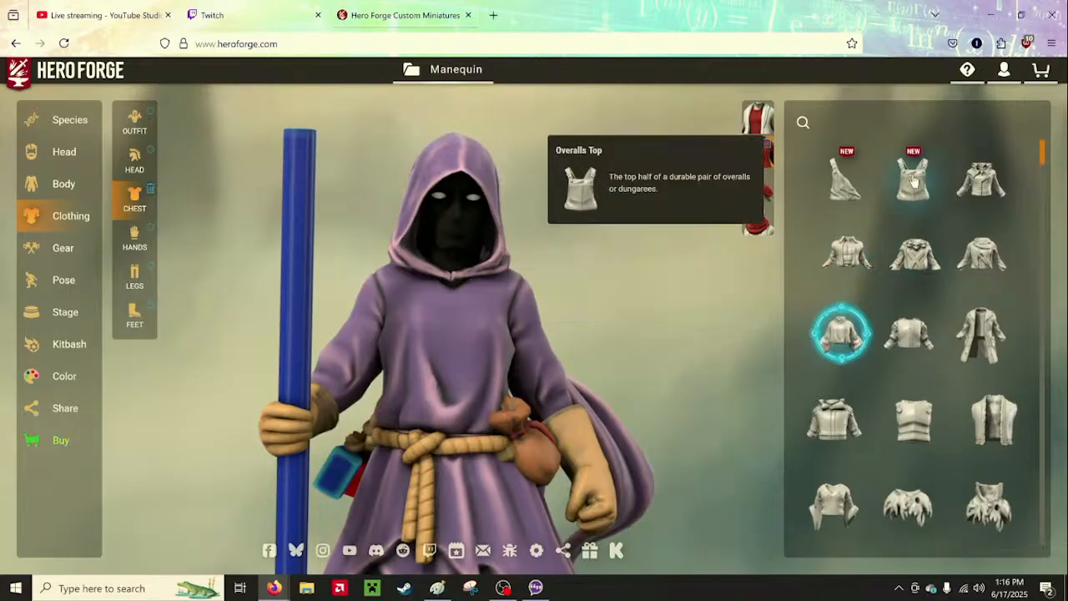
scroll(914, 182, down, 3)
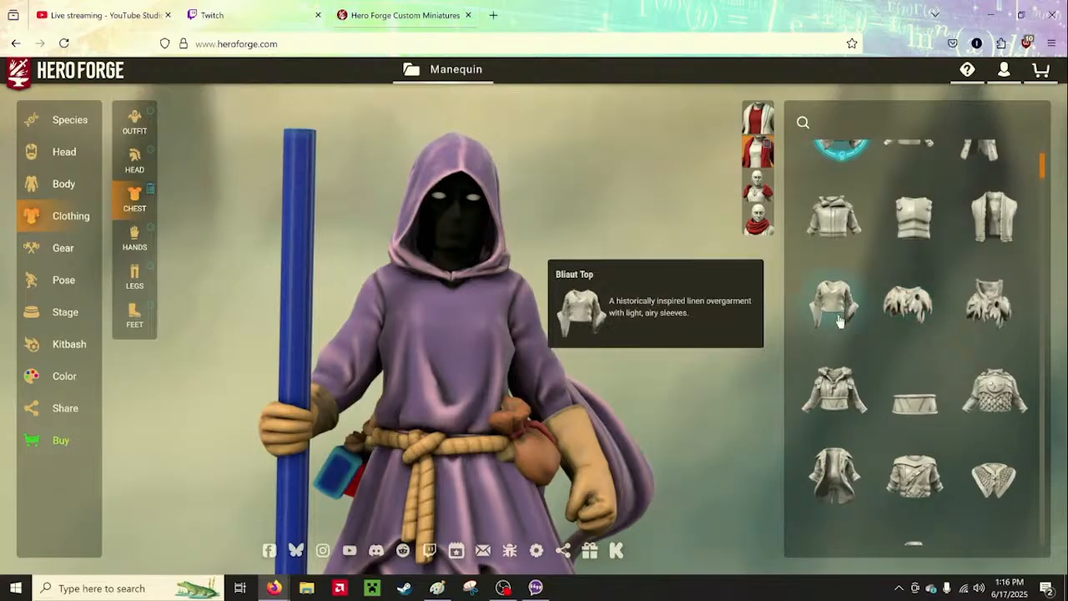
scroll(1001, 334, down, 2)
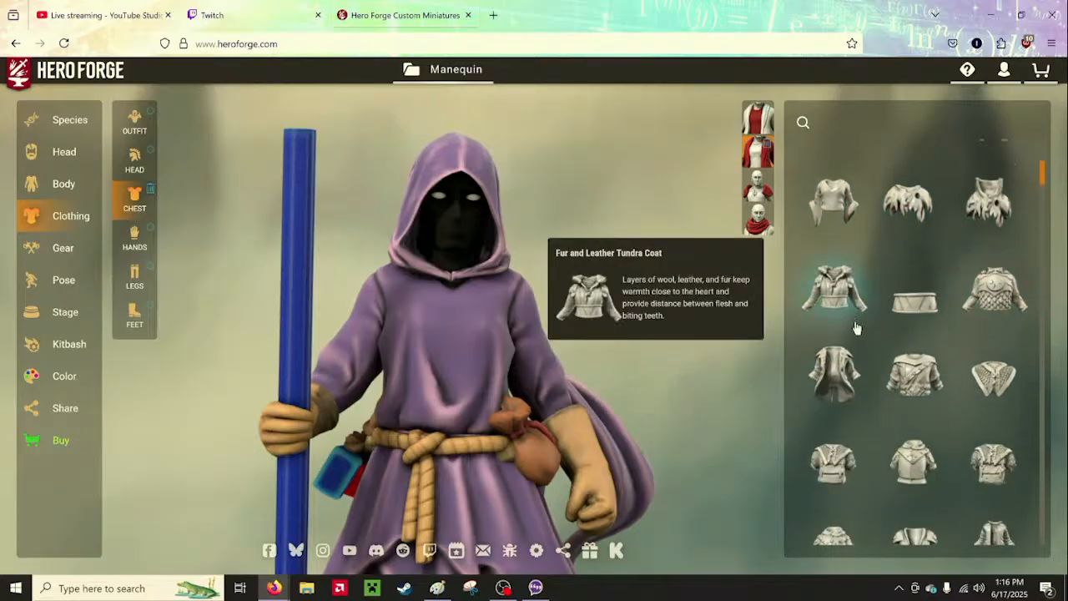
scroll(976, 402, down, 2)
scroll(953, 376, down, 2)
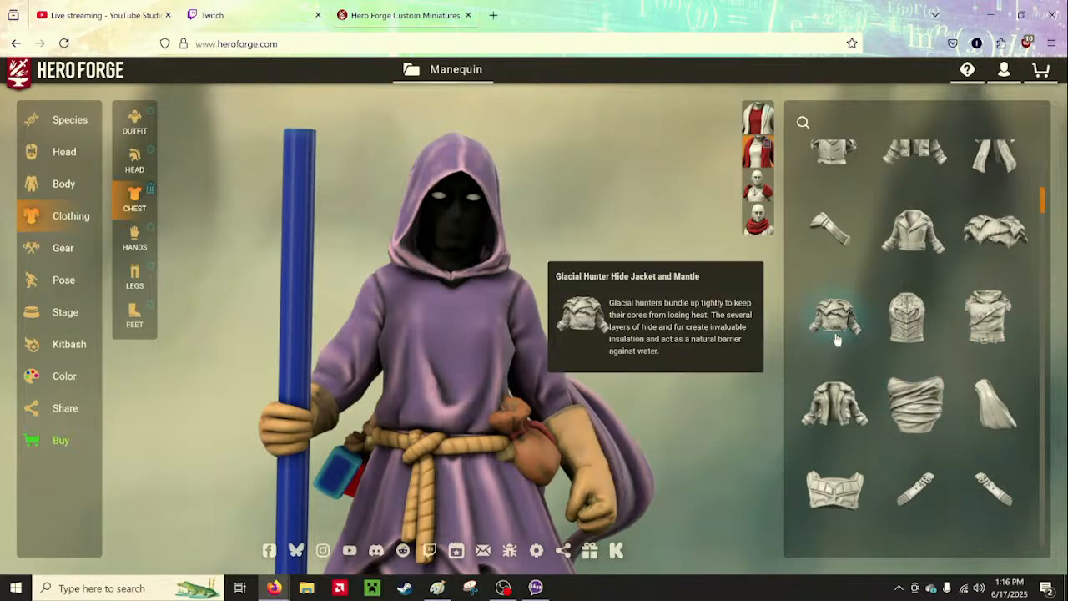
scroll(959, 334, down, 3)
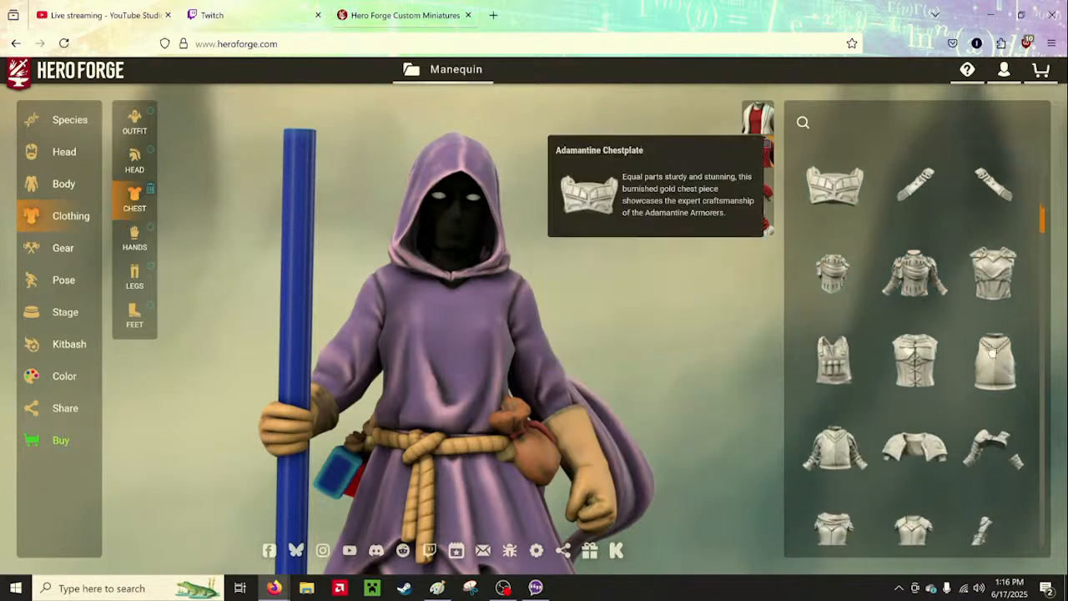
scroll(993, 400, down, 3)
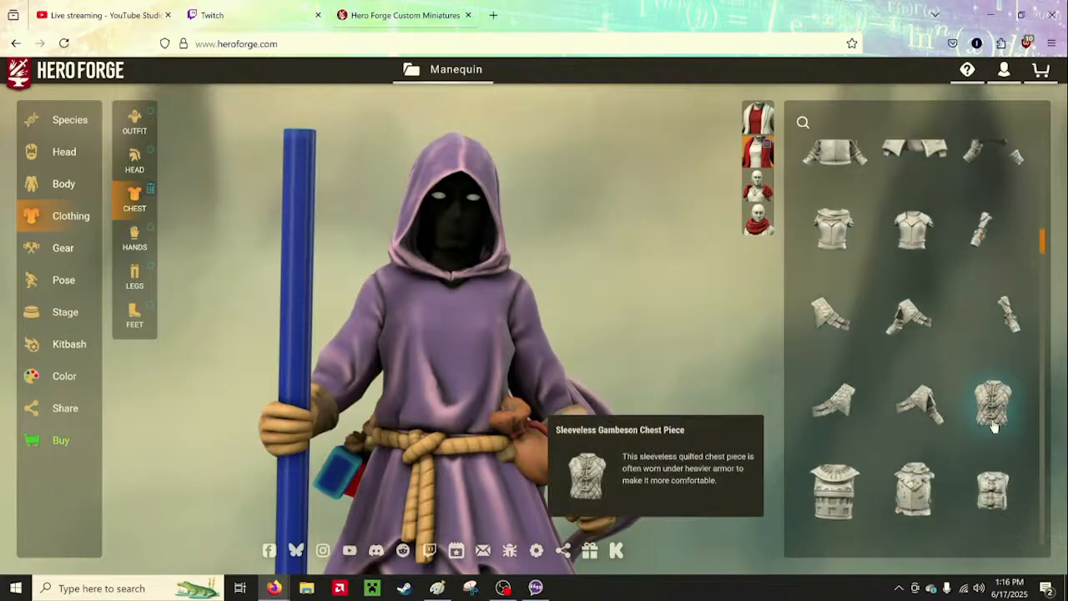
scroll(993, 417, down, 3)
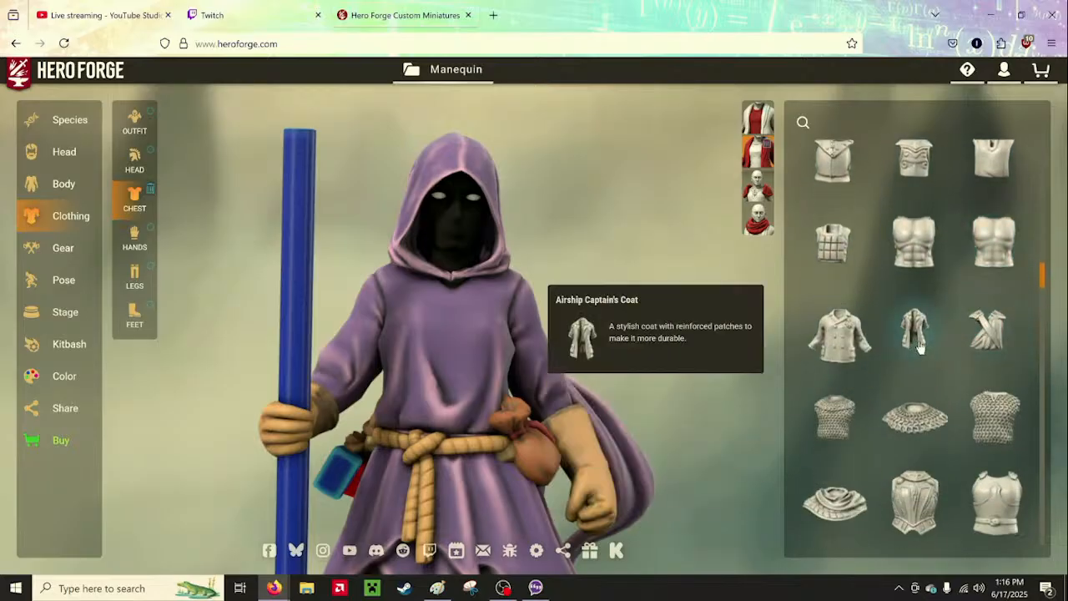
scroll(918, 342, down, 5)
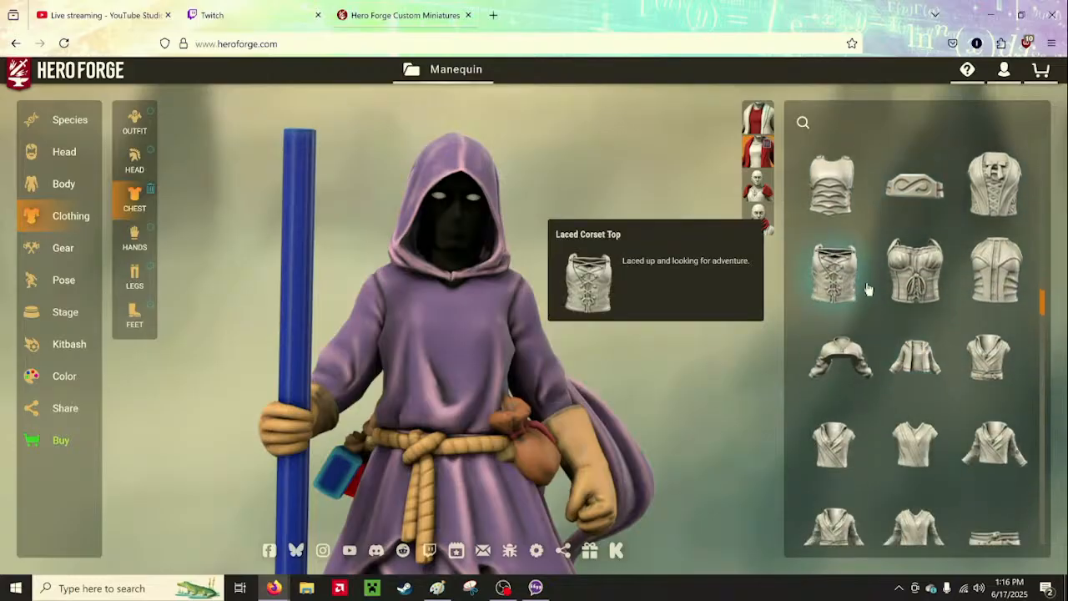
scroll(951, 317, up, 3)
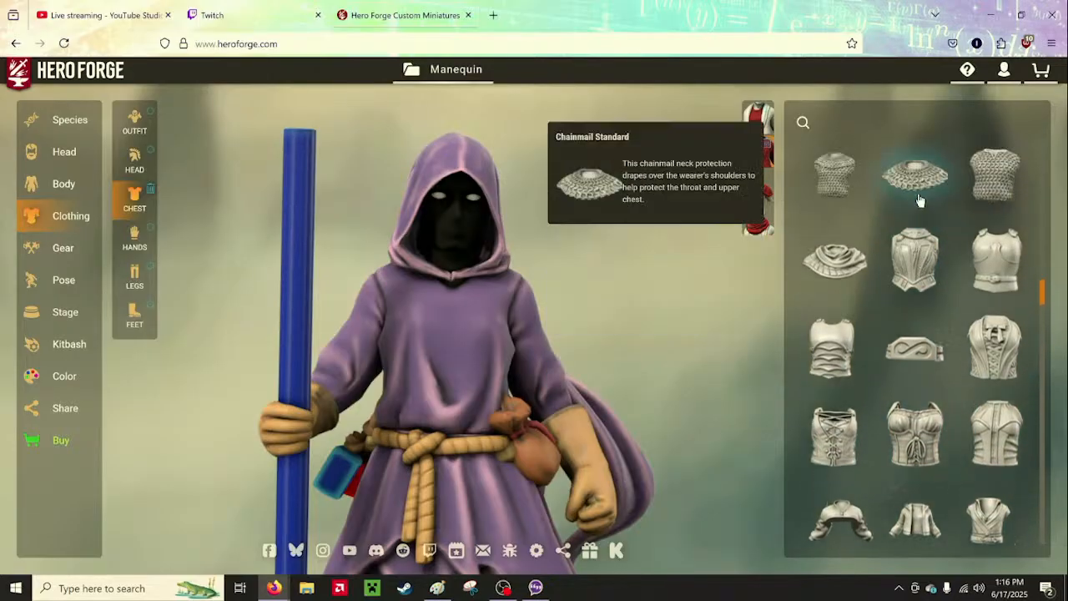
scroll(919, 200, up, 2)
click(916, 223)
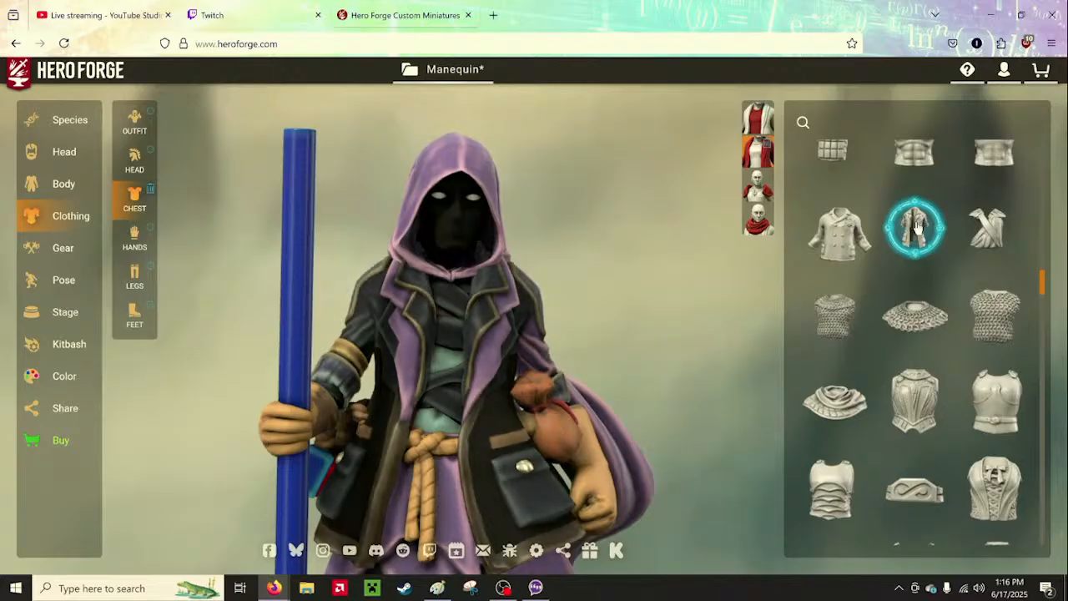
Take the Airship Captain's Coat off the robed figure and check the scarf and innermost chest clothing layers
click(920, 275)
scroll(914, 302, down, 3)
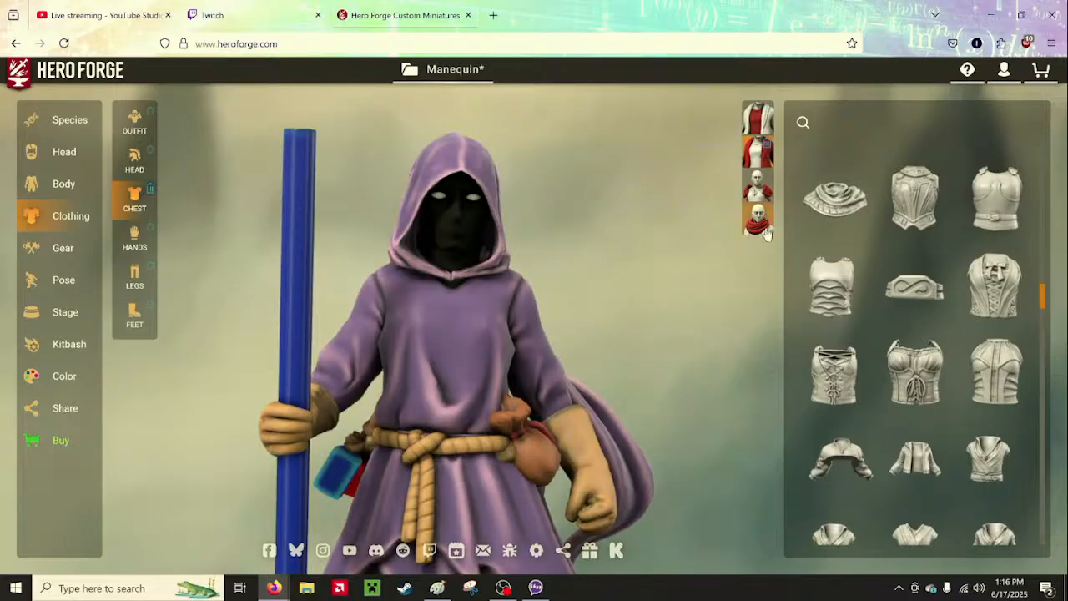
click(765, 235)
click(753, 125)
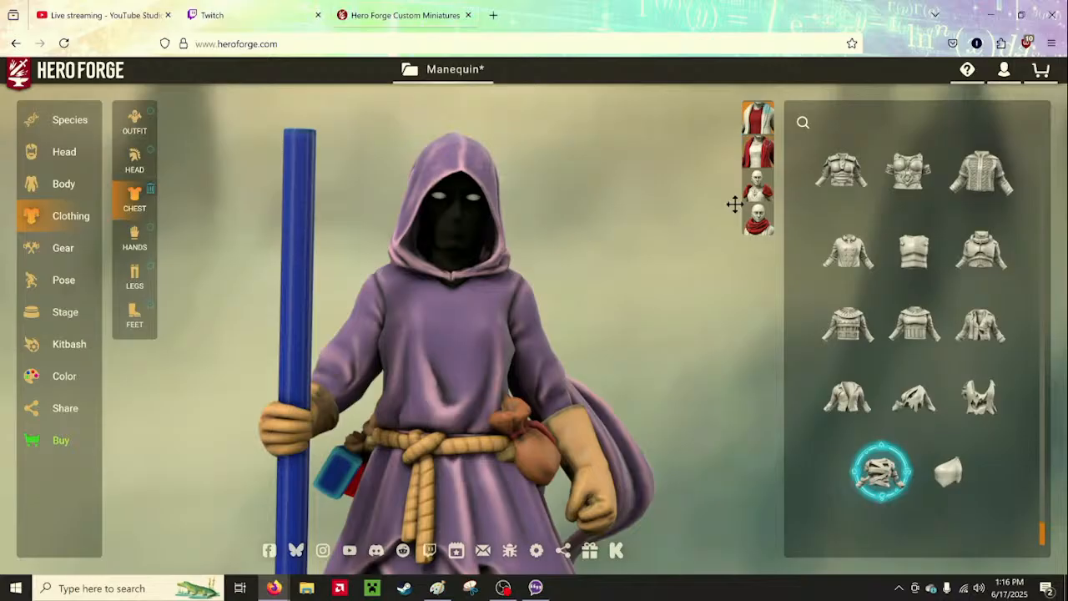
Examine the jacket layer of the chest clothing catalog, from the mantles and vests to the cuirasses and armor at its end
scroll(909, 450, up, 6)
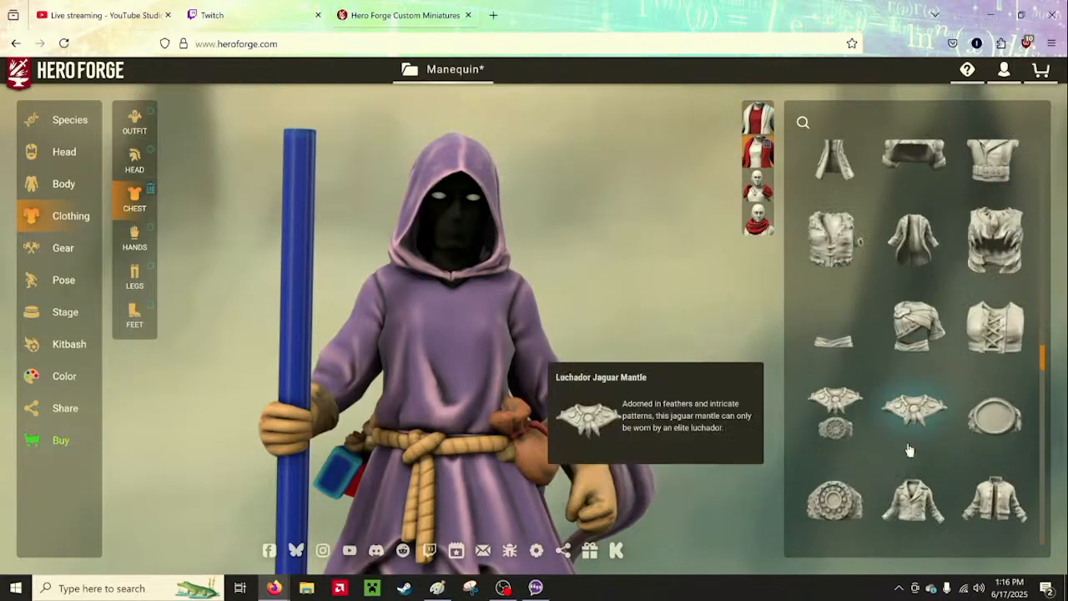
scroll(910, 450, down, 5)
scroll(905, 423, down, 3)
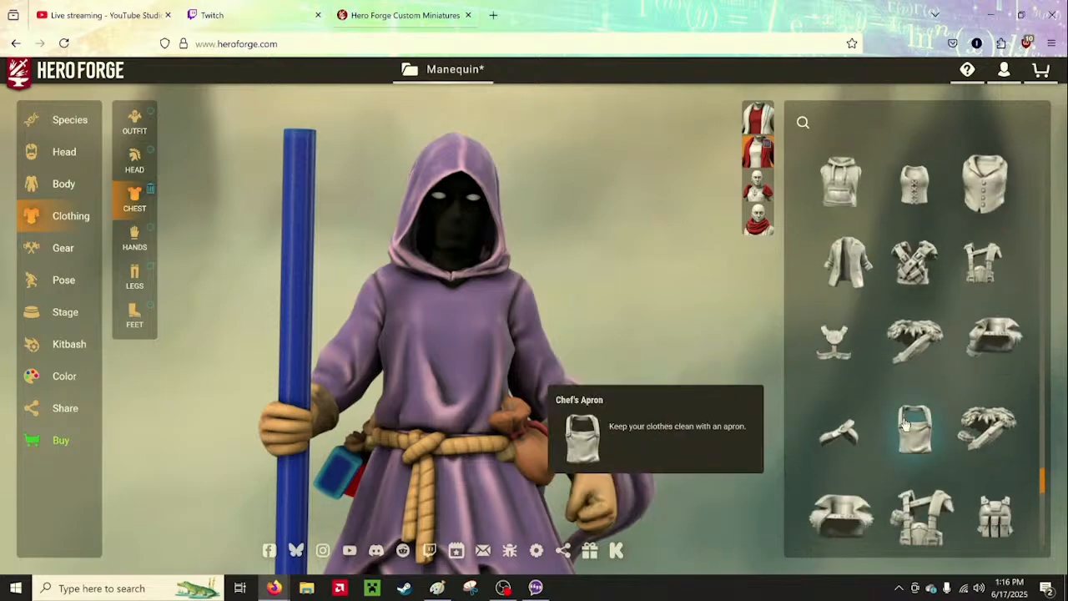
scroll(905, 423, down, 4)
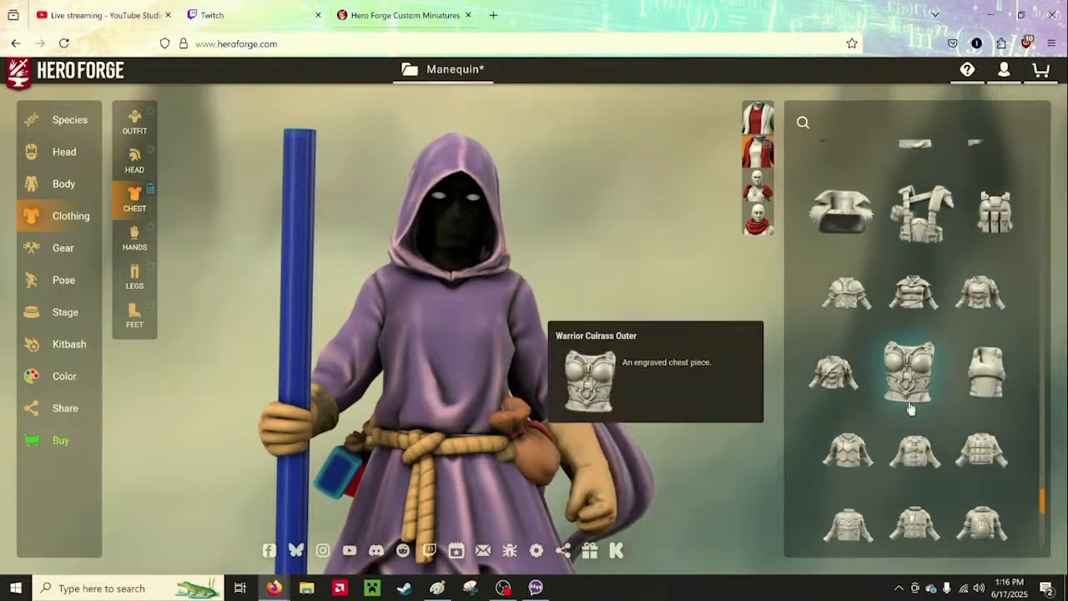
scroll(909, 411, down, 4)
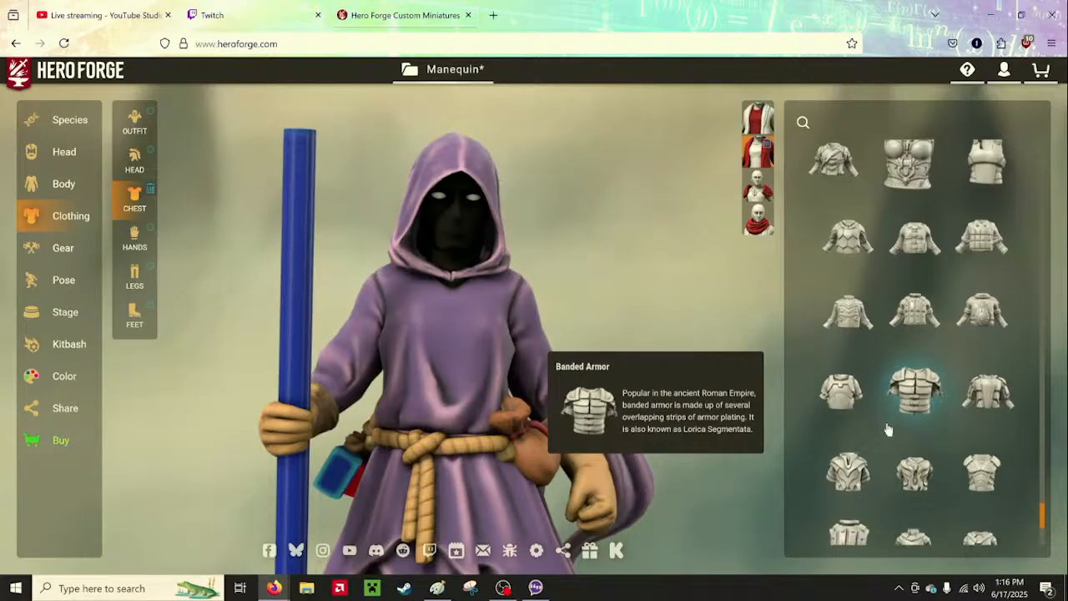
scroll(889, 428, down, 2)
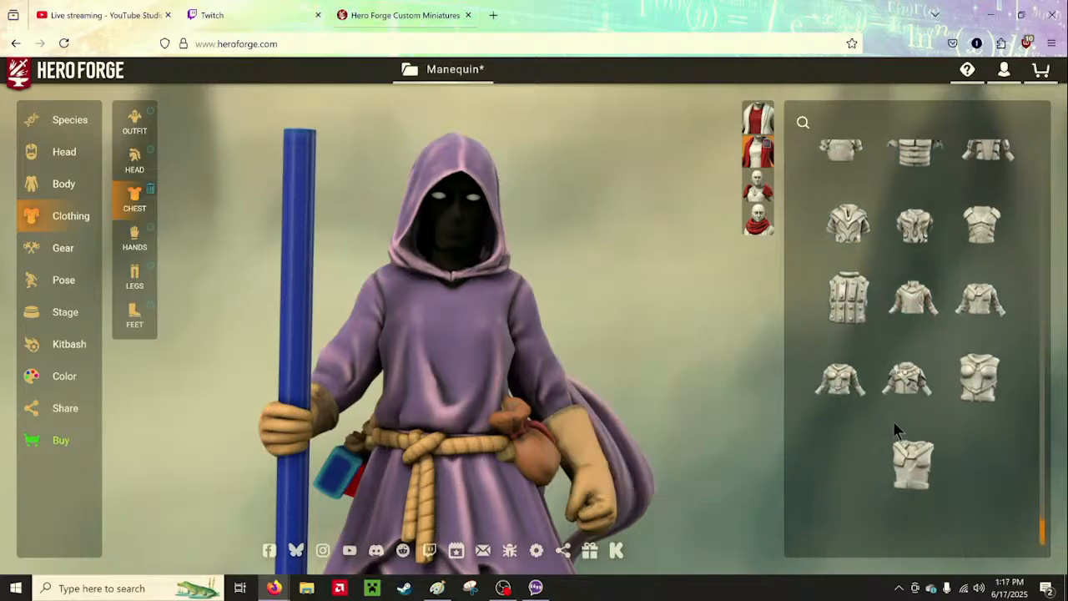
scroll(893, 426, up, 5)
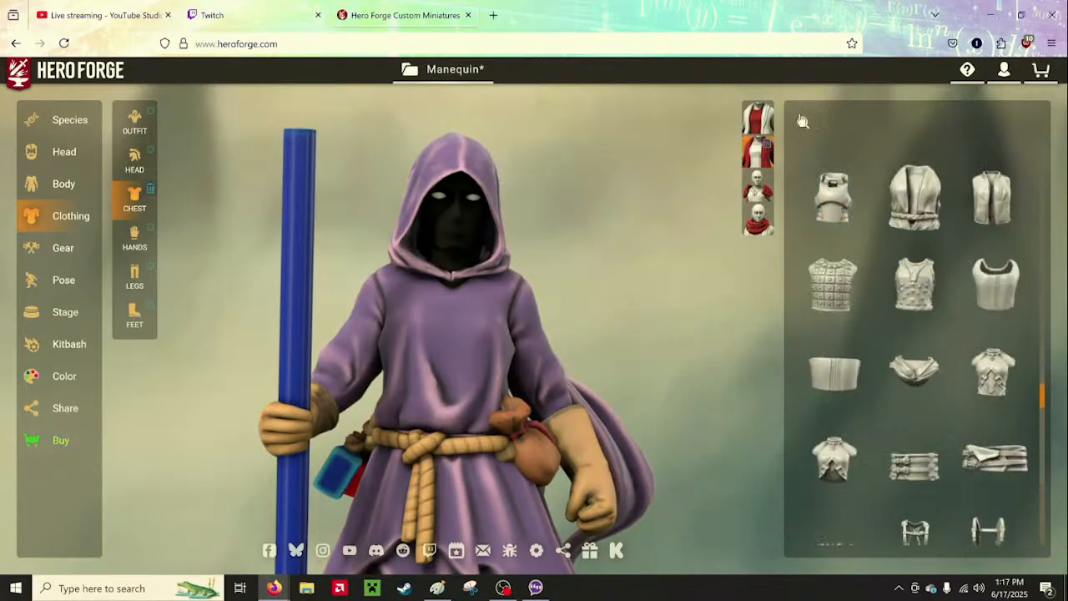
Filter the chest clothing by the Fantasy genre and examine its coats, mantles, harnesses, cuirasses and shirts
click(802, 122)
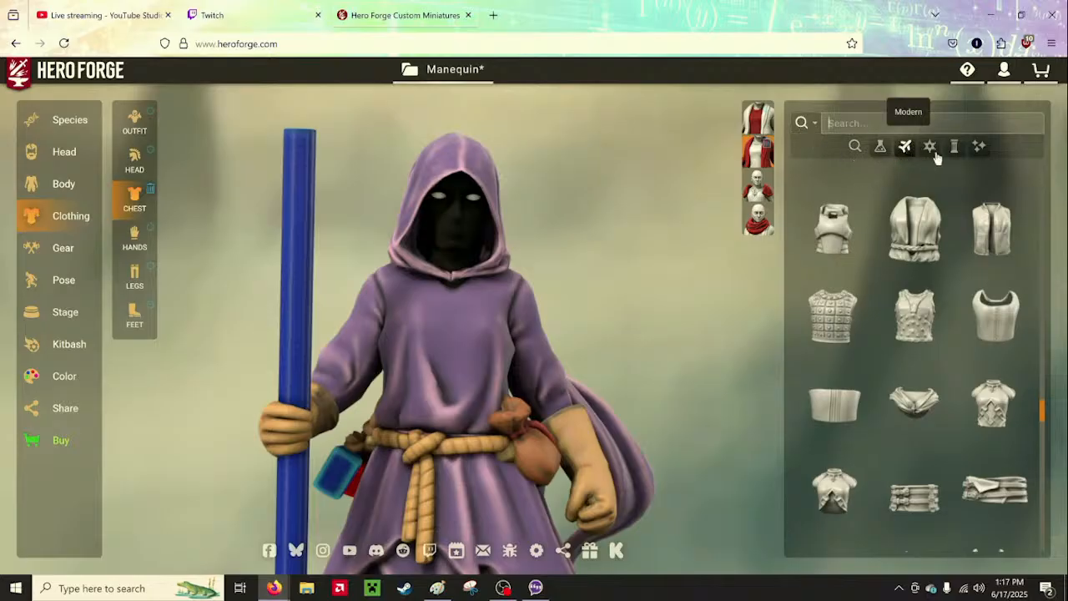
click(979, 148)
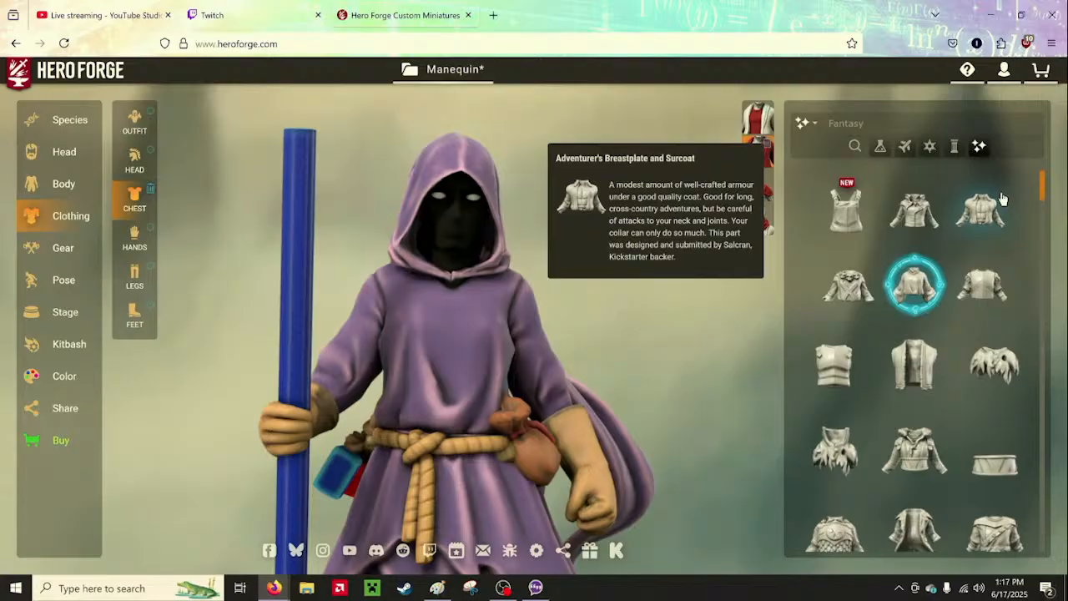
scroll(924, 334, down, 3)
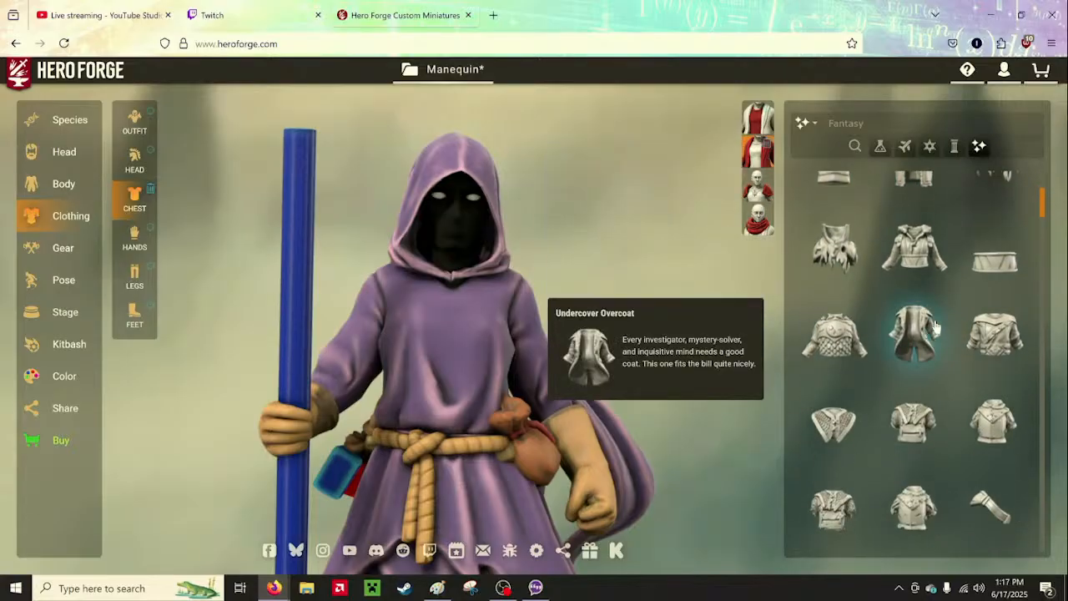
scroll(935, 324, down, 2)
scroll(934, 323, down, 4)
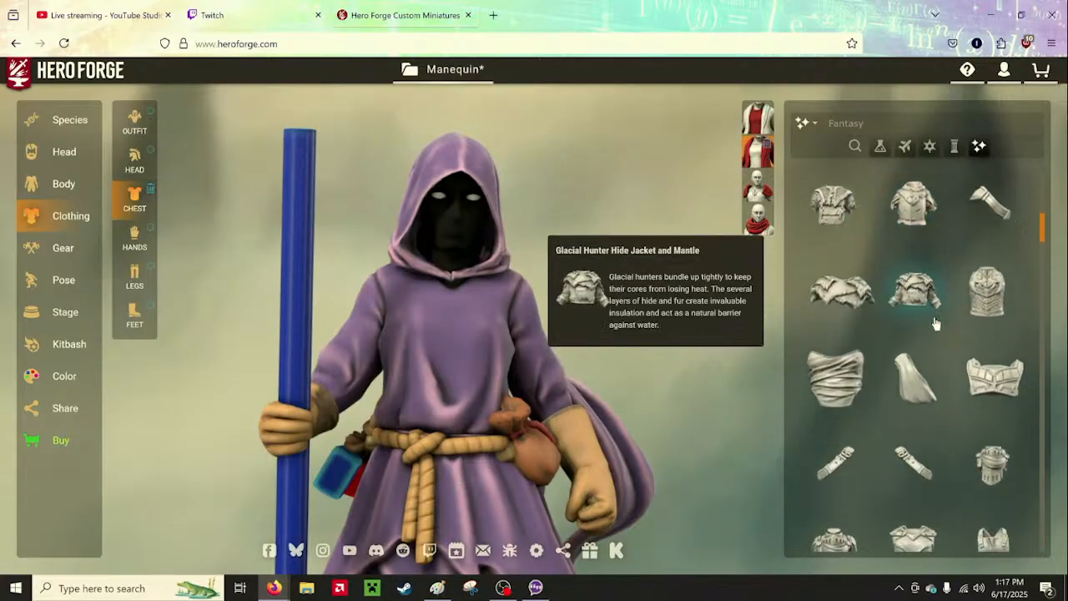
scroll(967, 380, down, 4)
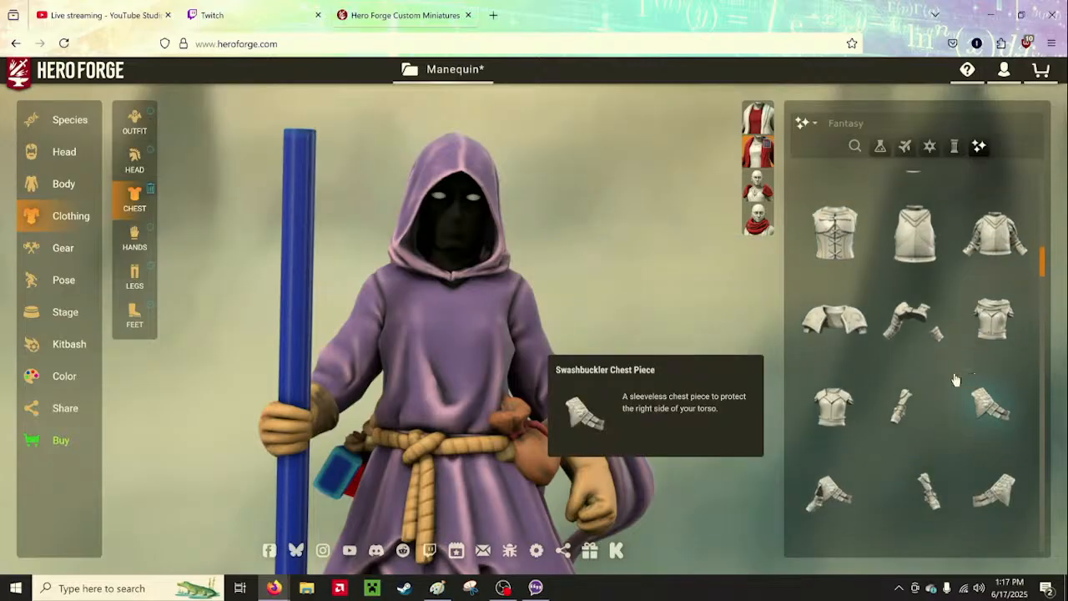
scroll(883, 362, down, 3)
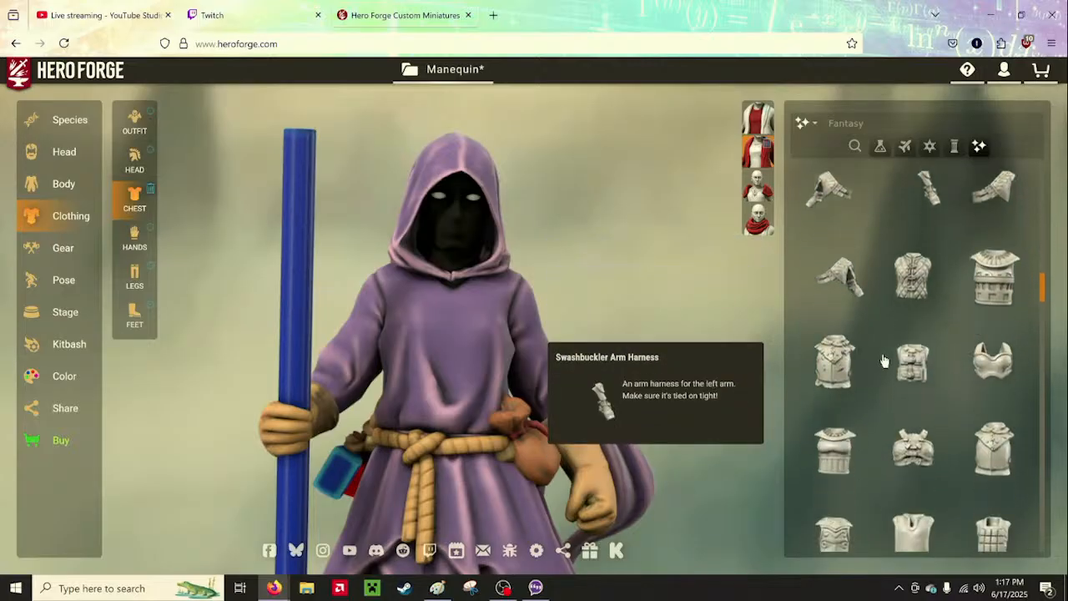
scroll(905, 302, down, 3)
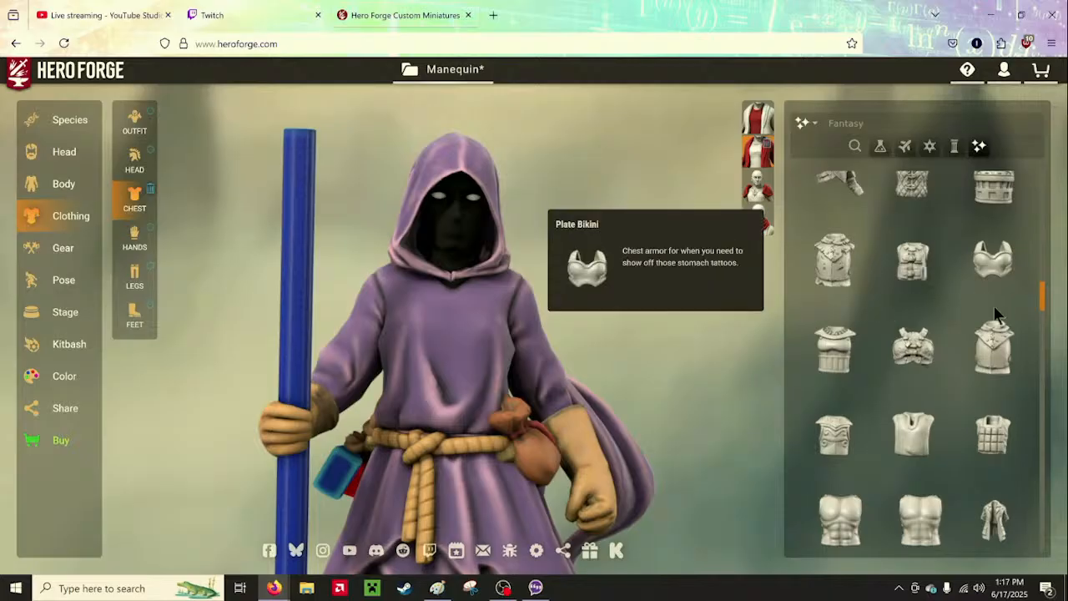
scroll(845, 398, down, 4)
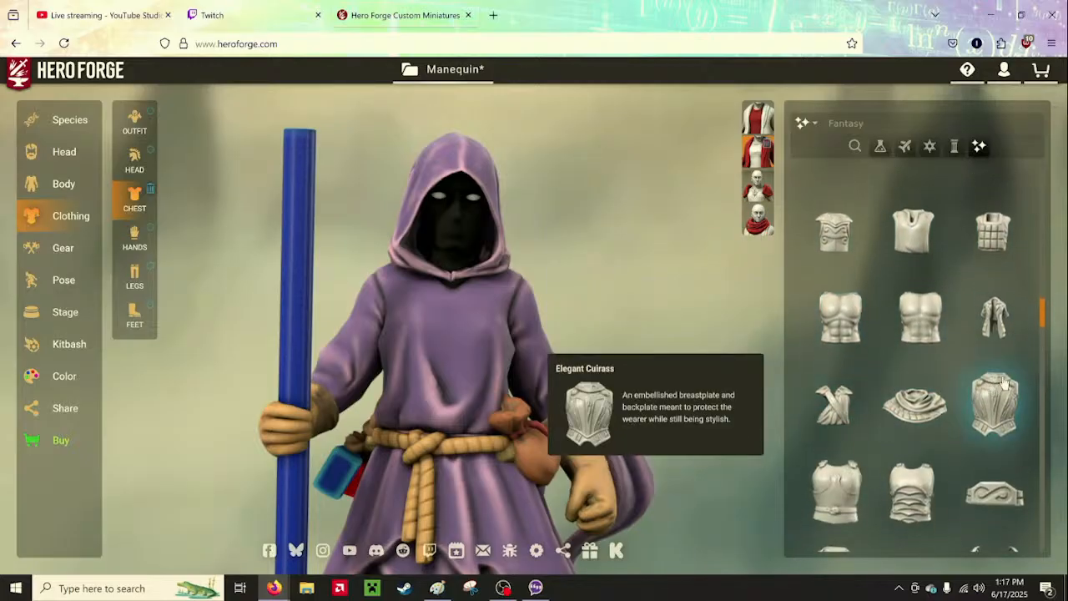
scroll(845, 398, down, 3)
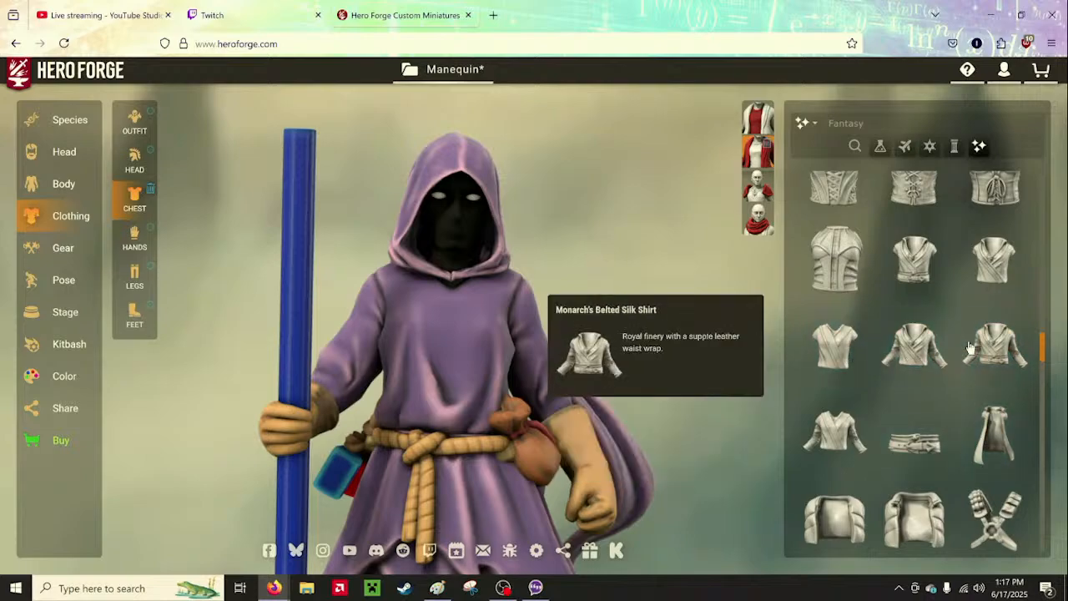
scroll(984, 352, down, 3)
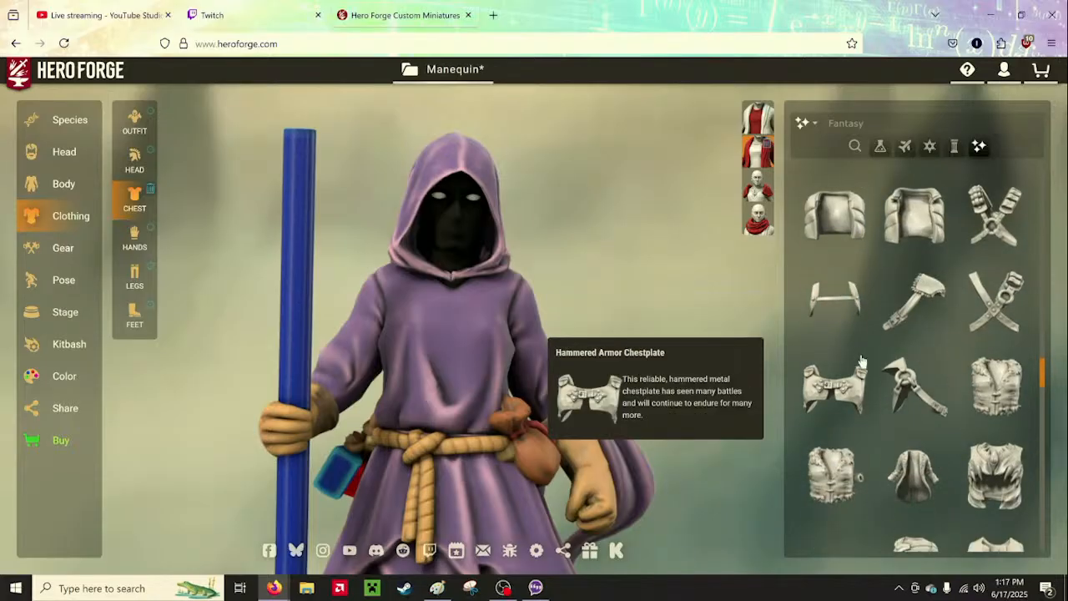
scroll(959, 386, down, 1)
scroll(958, 390, down, 2)
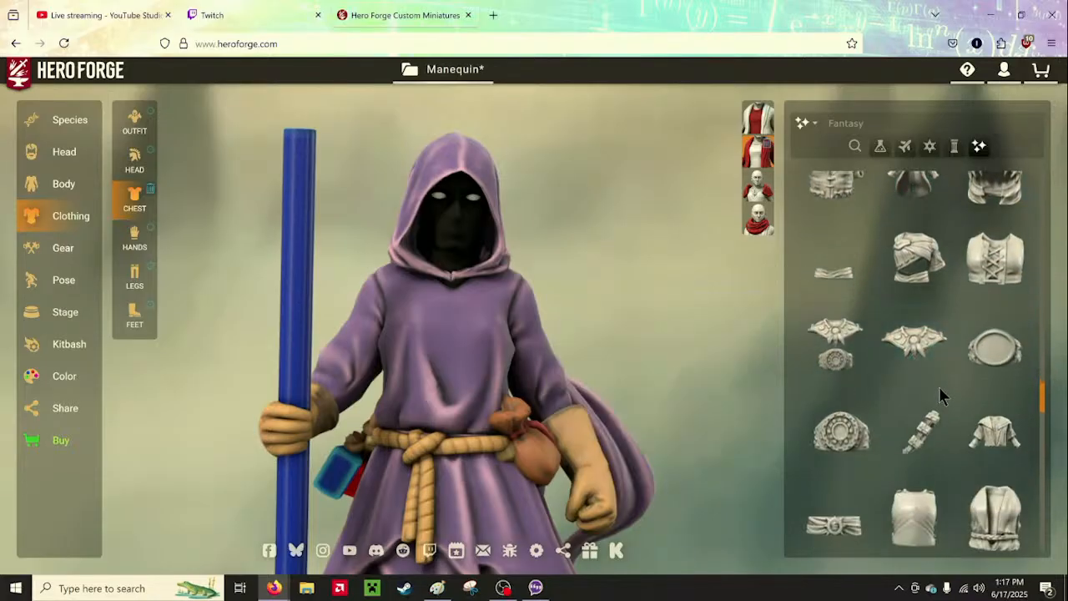
Try the wide-collared Fantasy jacket on the figure, compare it with the Noita player sprite, and take it off
click(989, 429)
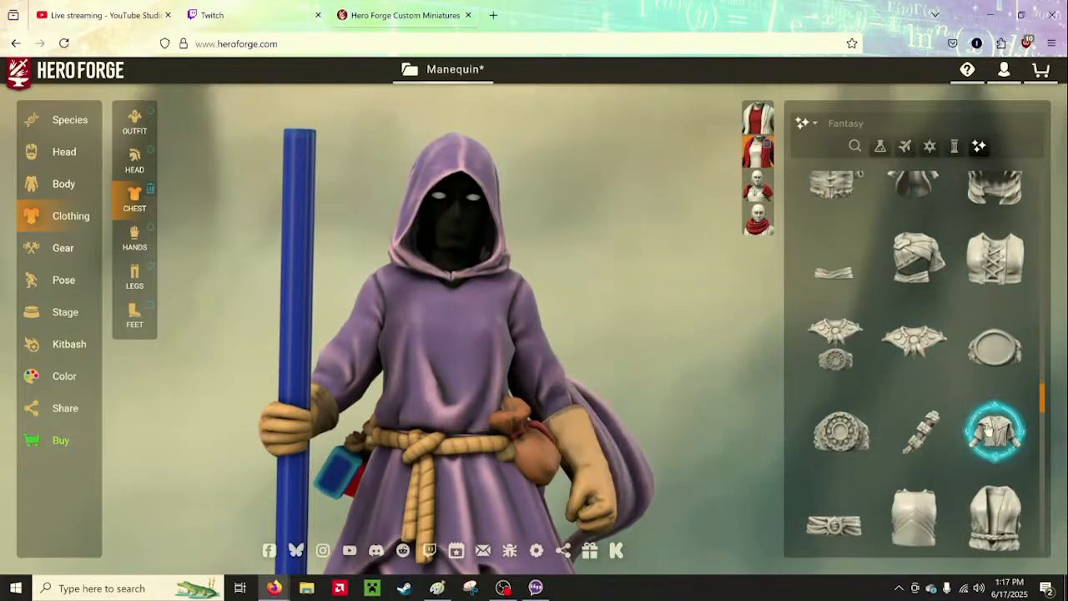
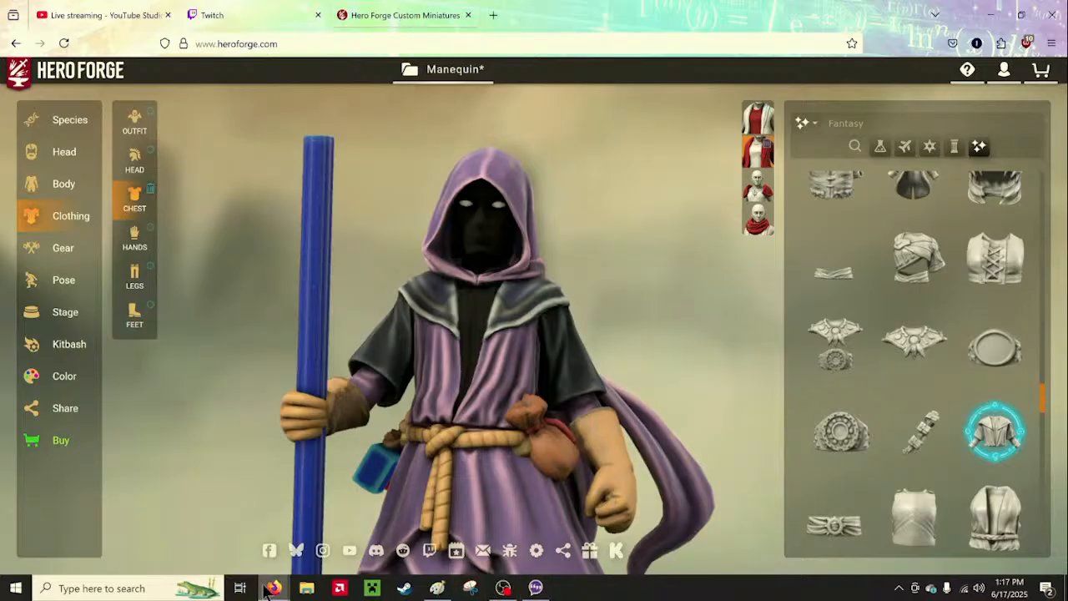
mouse_move(267, 589)
click(226, 524)
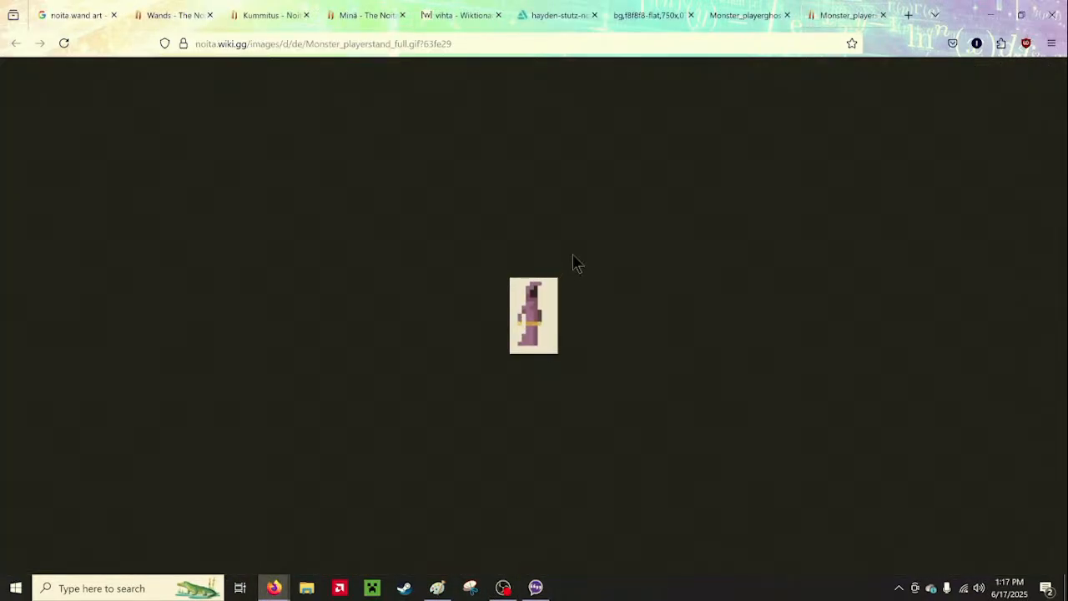
click(999, 15)
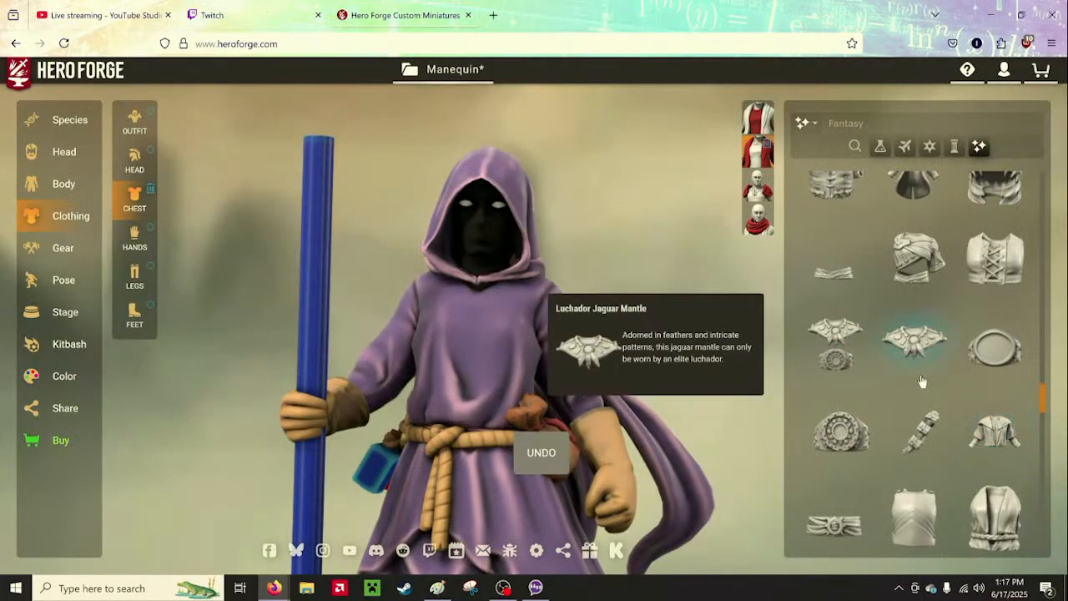
Try the Ornate Robe Top from the Fantasy chest clothing on the figure and remove it
scroll(917, 381, down, 3)
scroll(977, 397, down, 2)
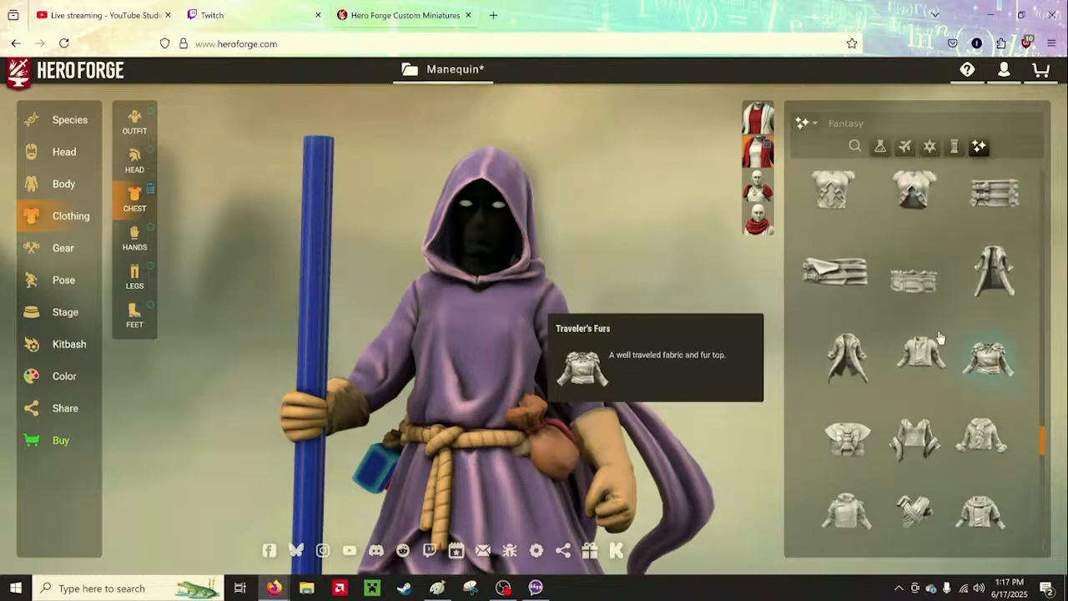
scroll(902, 415, down, 3)
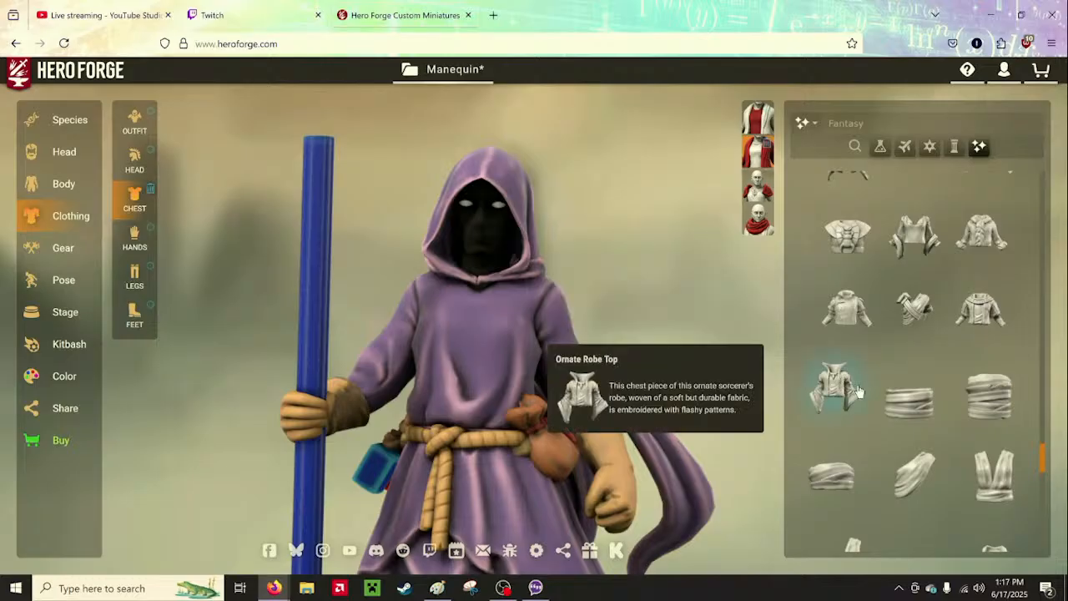
click(858, 391)
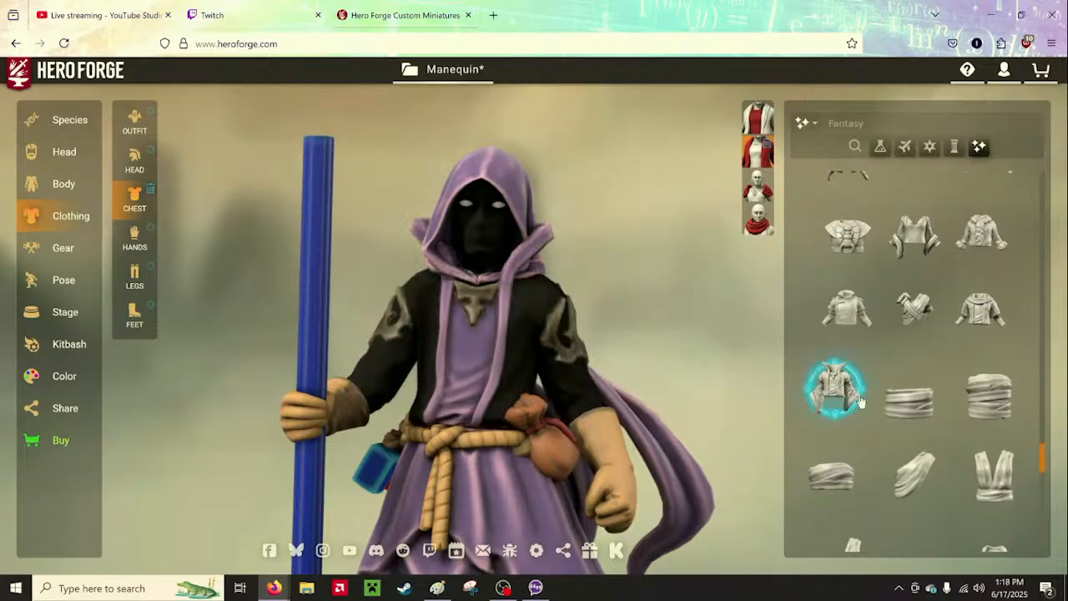
click(907, 400)
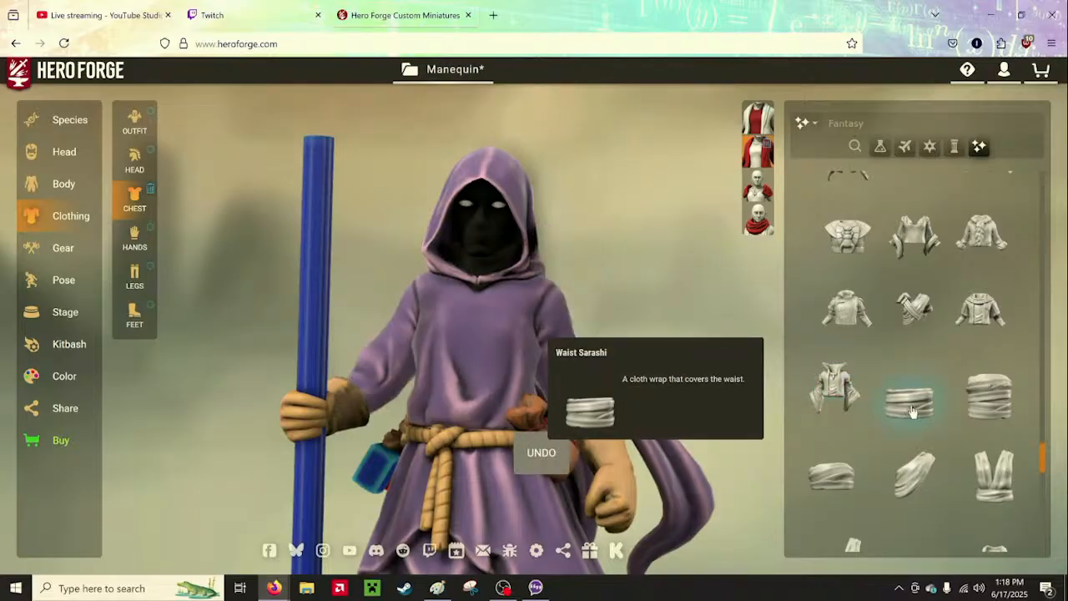
Examine the rest of the Fantasy chest clothing in the jacket layer, from the waist wraps to the Blackguard chest pieces
scroll(917, 413, down, 3)
scroll(917, 414, down, 3)
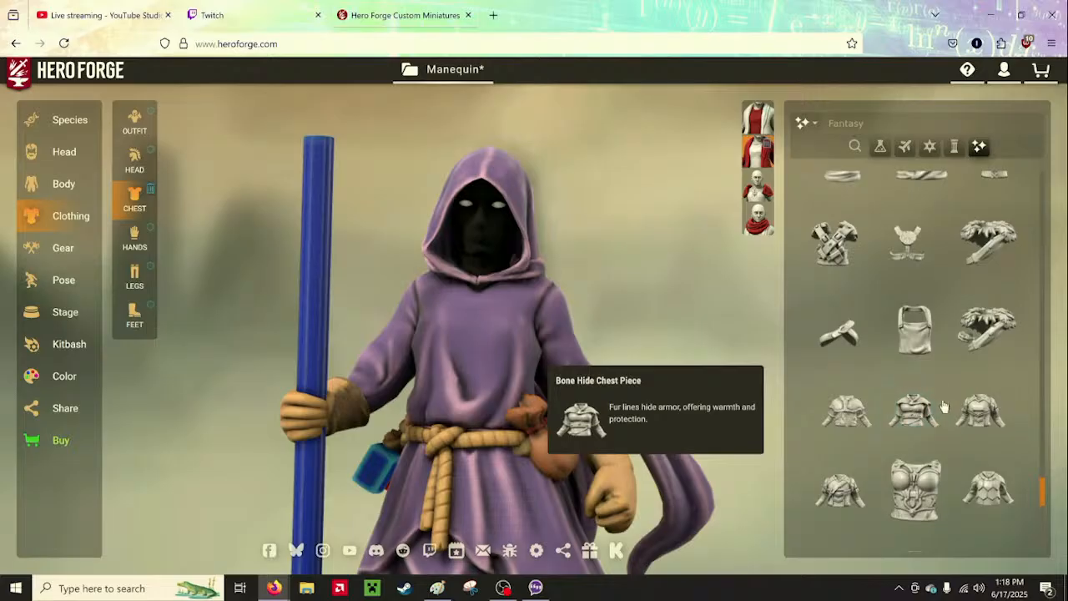
scroll(944, 406, down, 3)
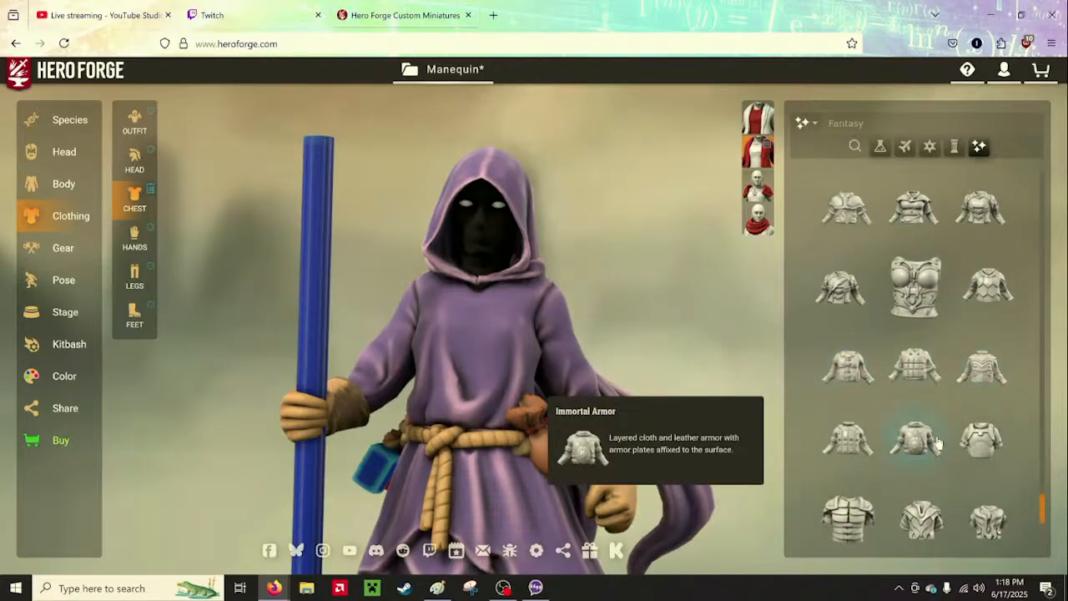
scroll(918, 400, down, 3)
scroll(941, 421, down, 3)
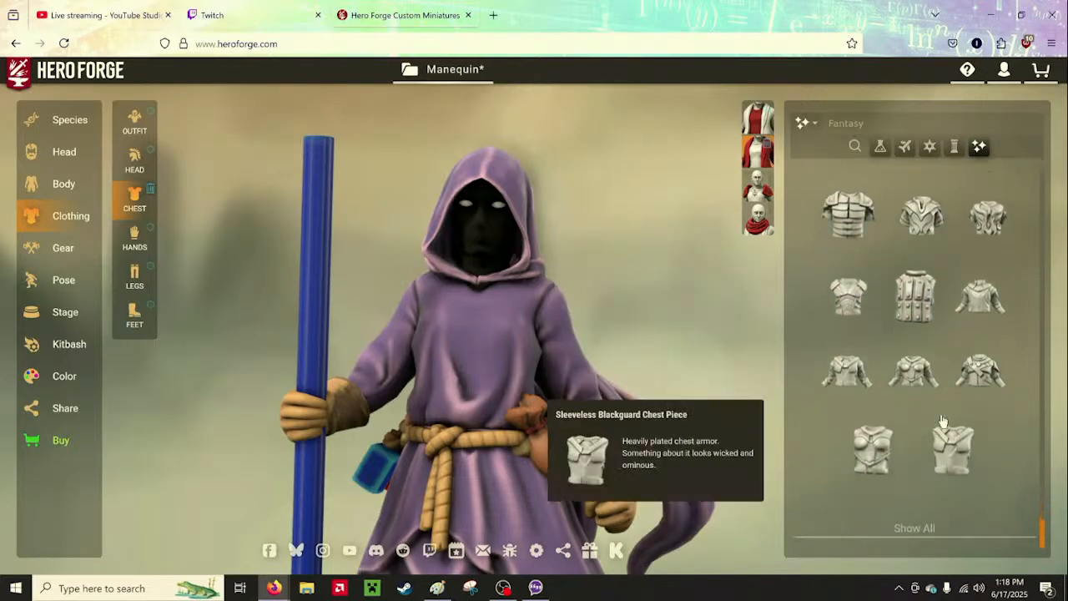
Filter the jacket layer of the chest clothing by the Modern genre and examine its aprons, coats, suit jackets, hoodies and vests
click(906, 147)
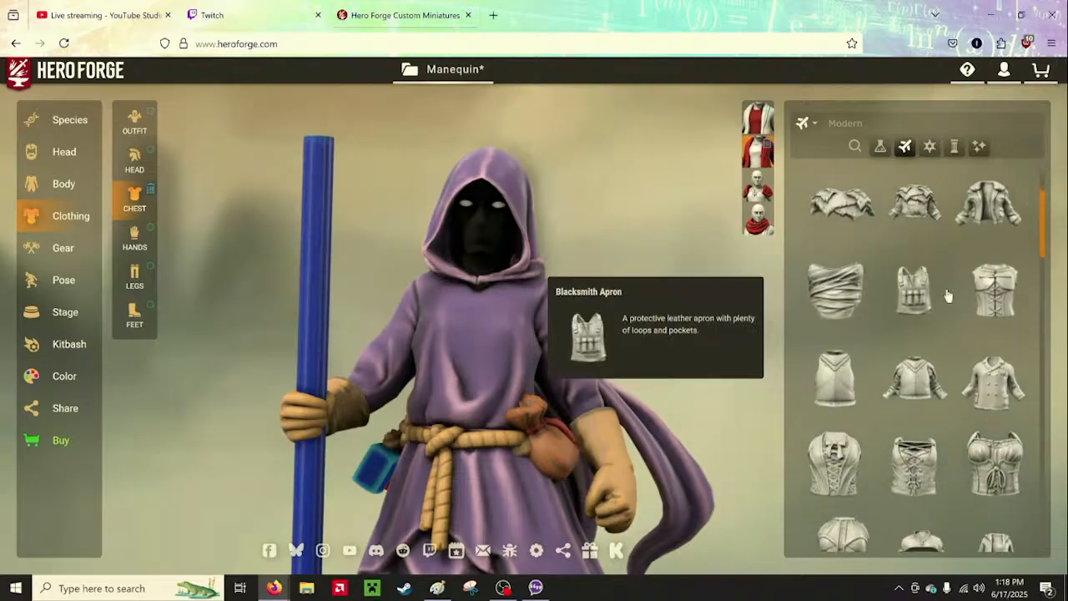
scroll(948, 299, down, 3)
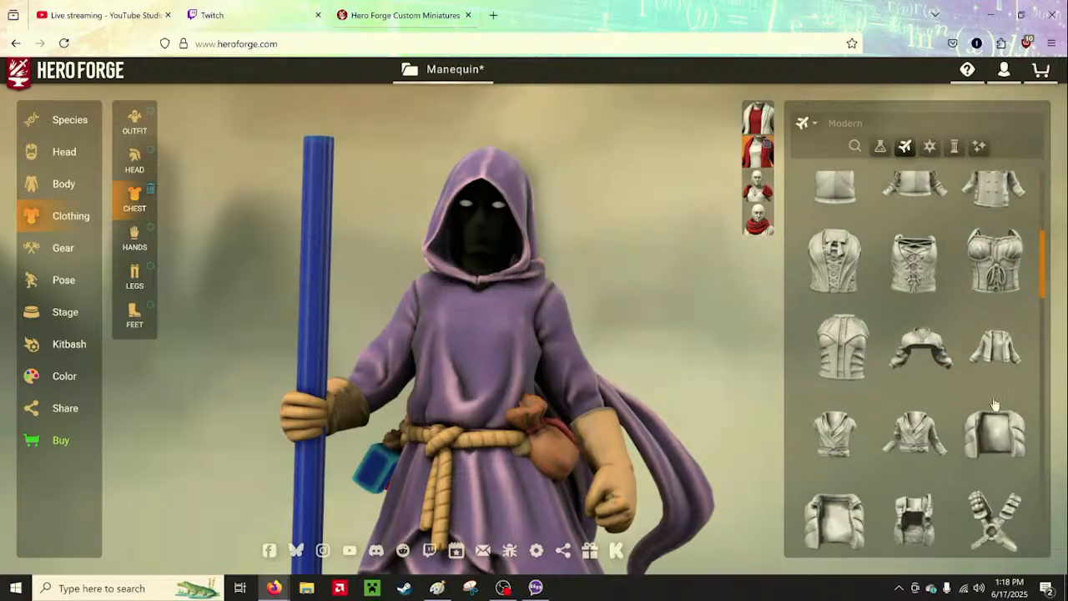
scroll(992, 406, down, 3)
scroll(973, 398, down, 4)
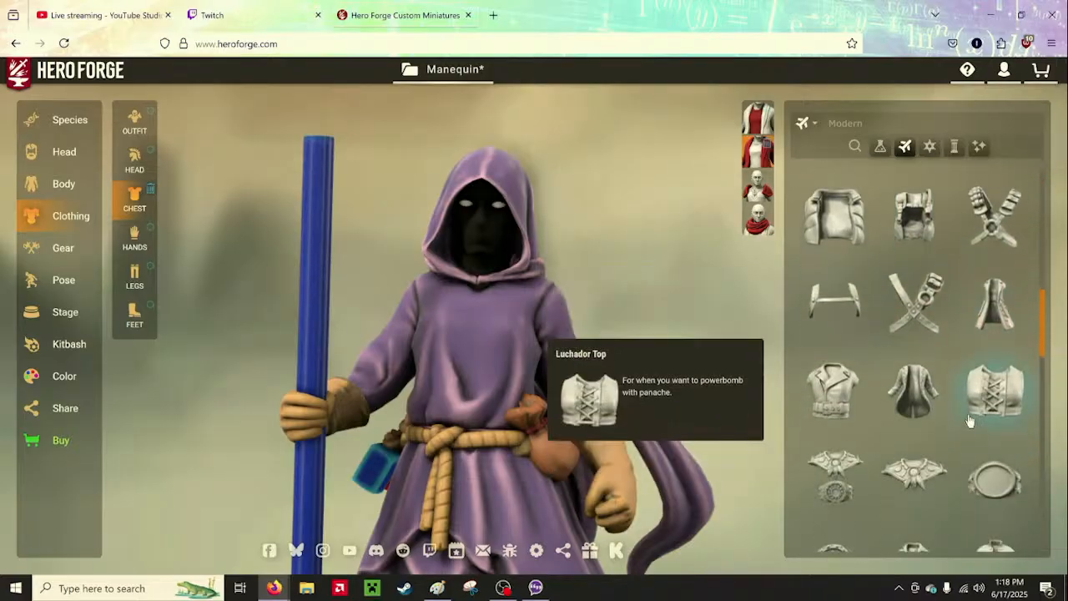
scroll(881, 396, down, 1)
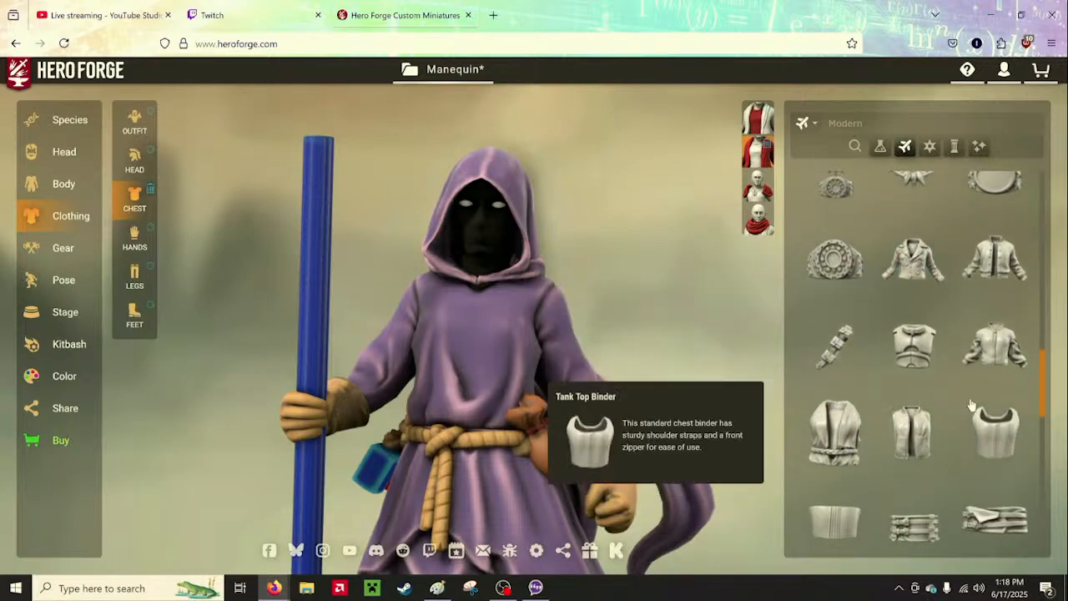
scroll(859, 421, down, 1)
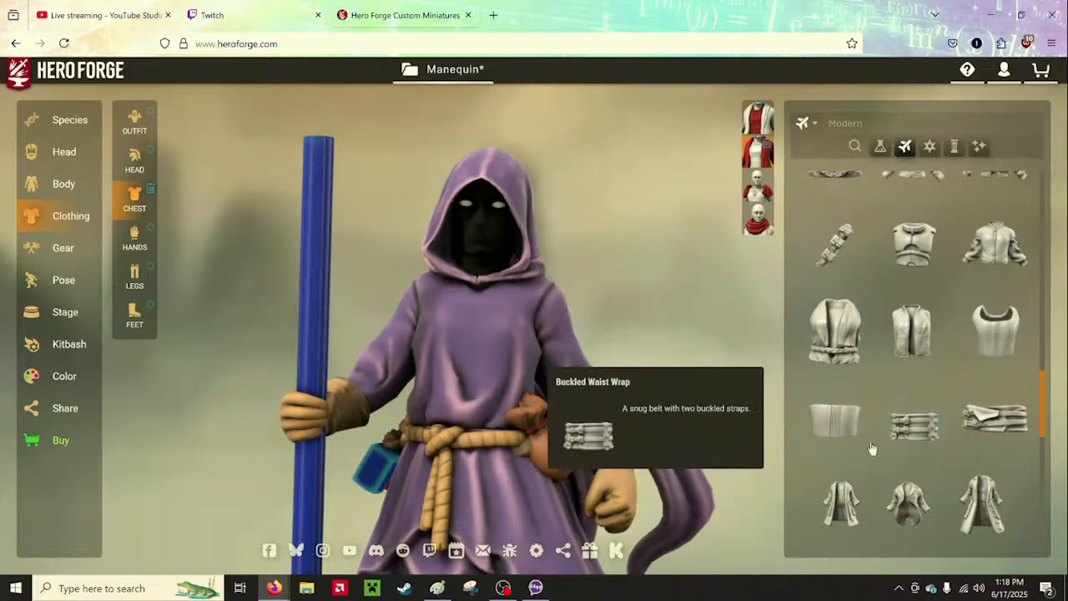
scroll(932, 448, down, 1)
scroll(933, 448, down, 2)
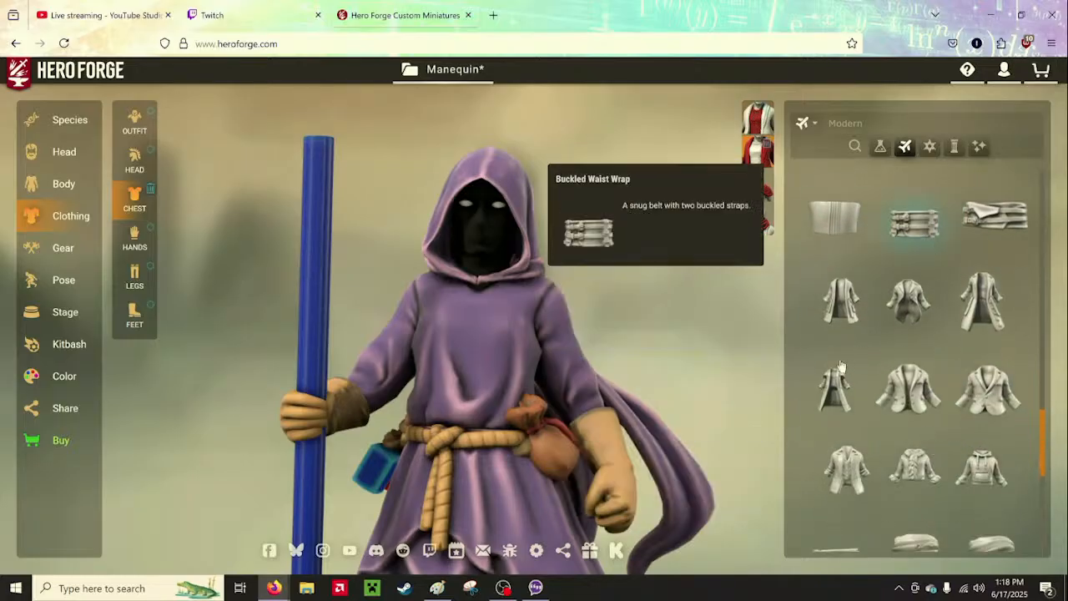
scroll(888, 381, down, 1)
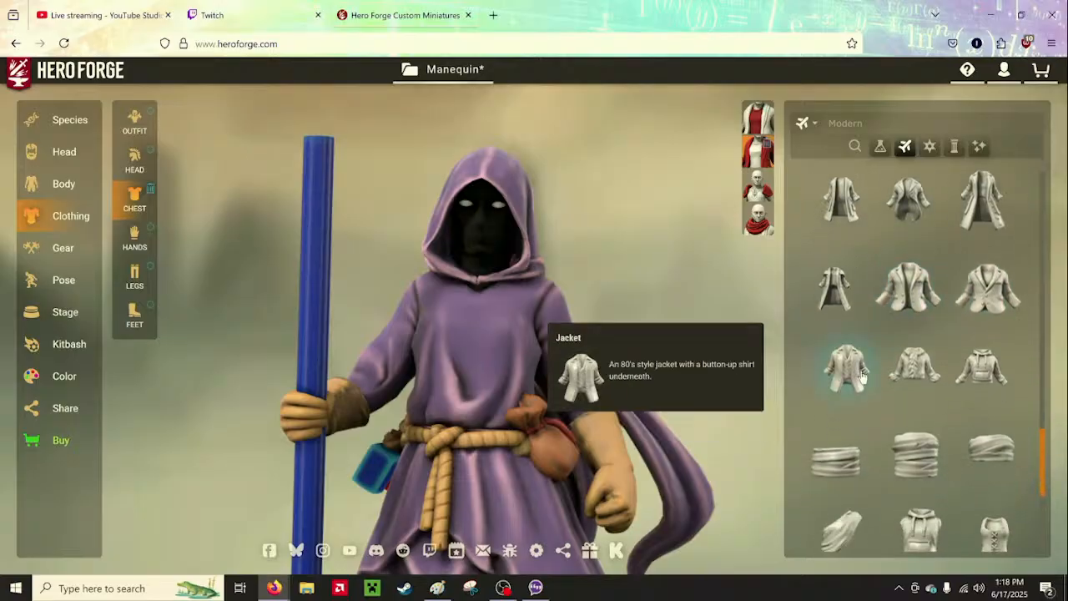
scroll(863, 377, down, 3)
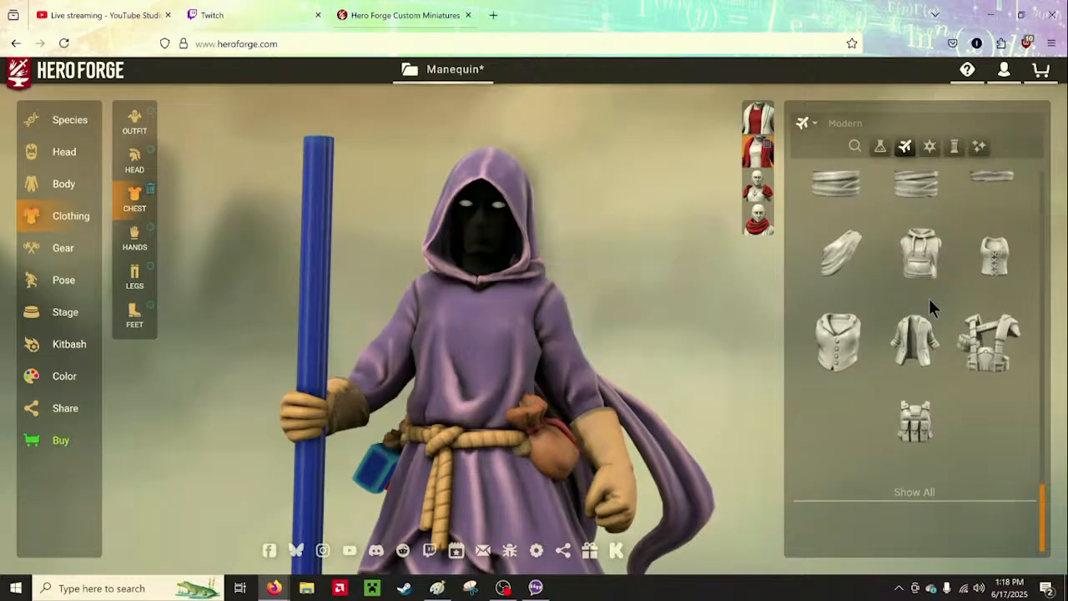
scroll(928, 301, up, 1)
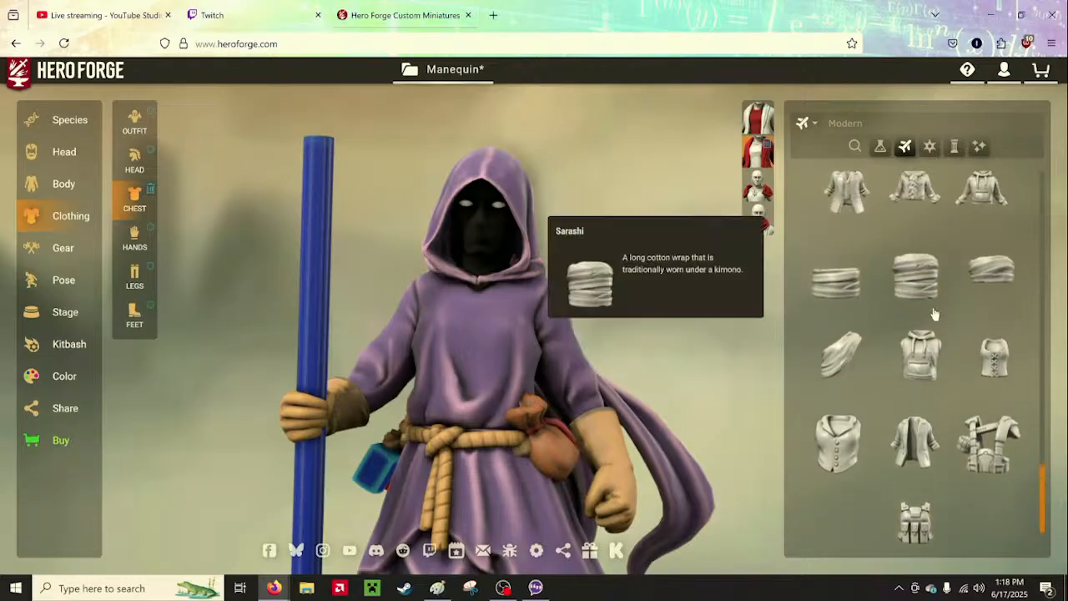
Dress the figure in the Long Sleeve T-shirt from the Modern clothing in the base chest layer
click(854, 146)
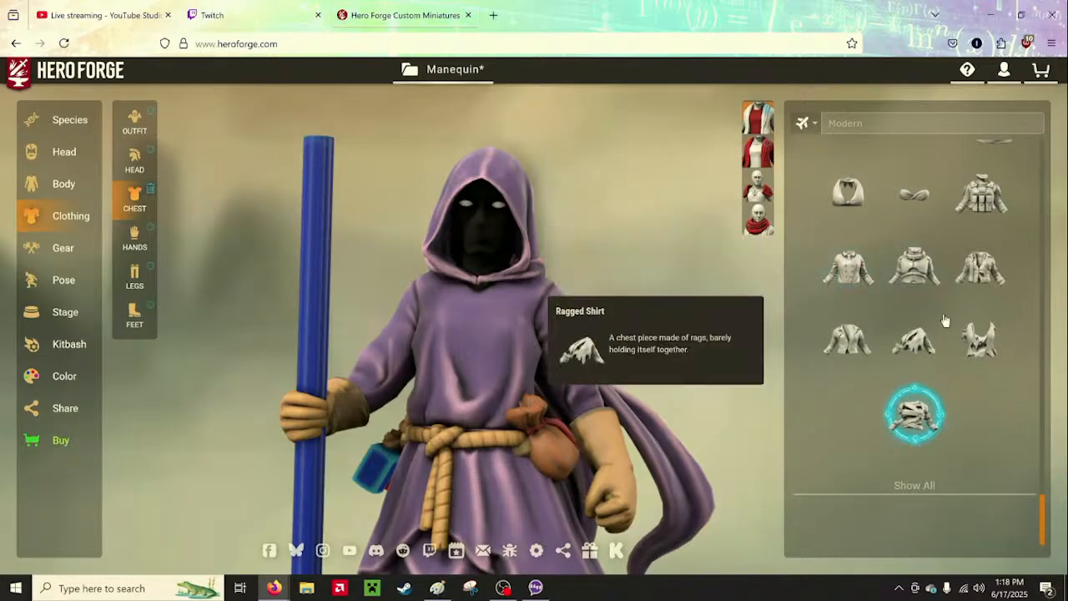
scroll(945, 320, up, 1)
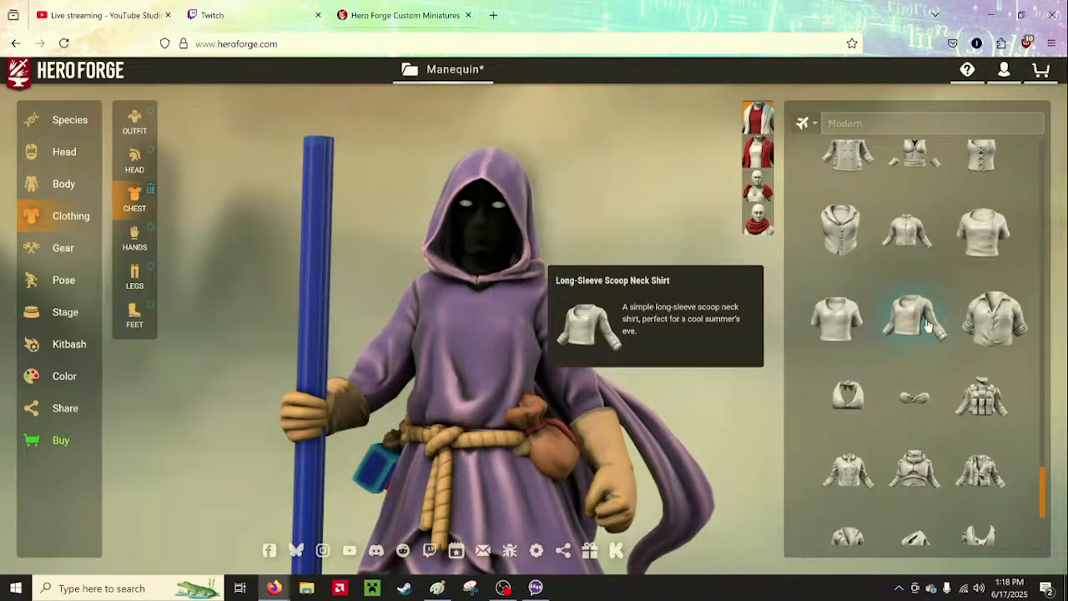
scroll(928, 325, up, 3)
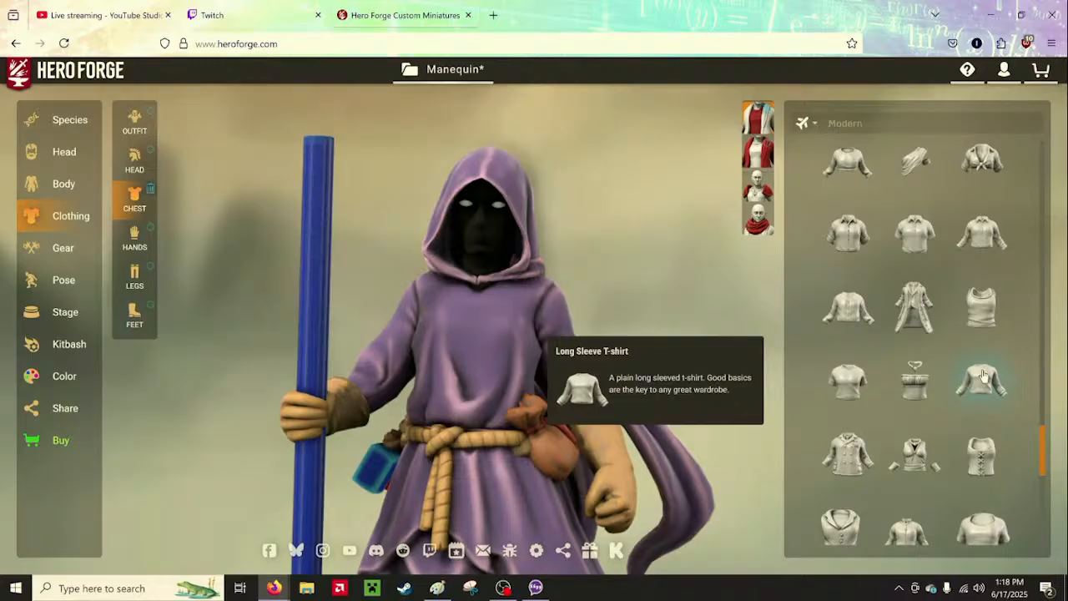
click(983, 377)
Look through the Modern jacket layer again for a garment to wear over the long-sleeved shirt
click(767, 157)
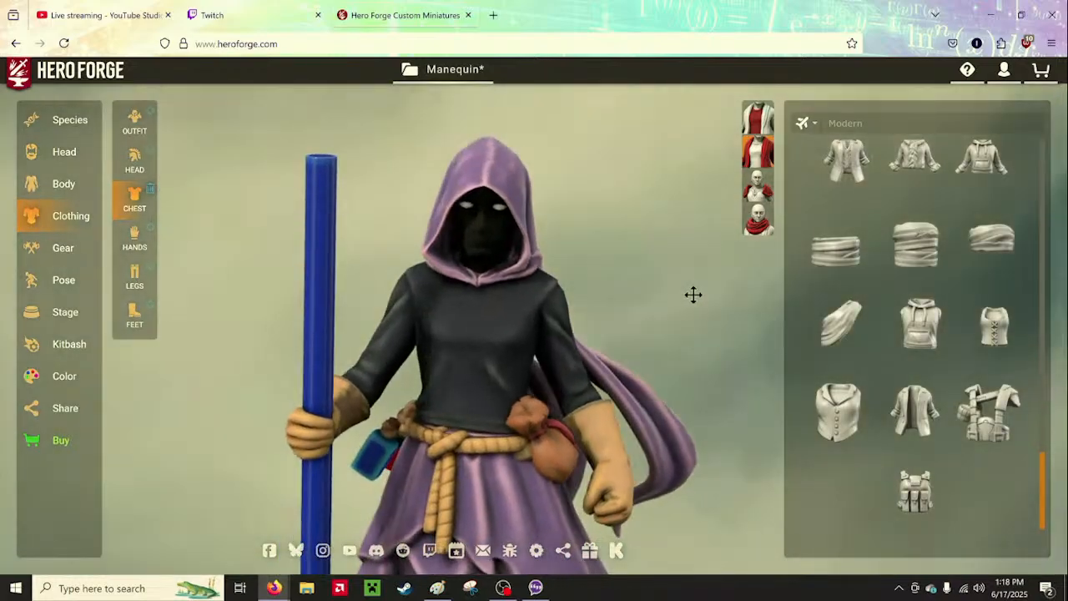
scroll(858, 296, up, 5)
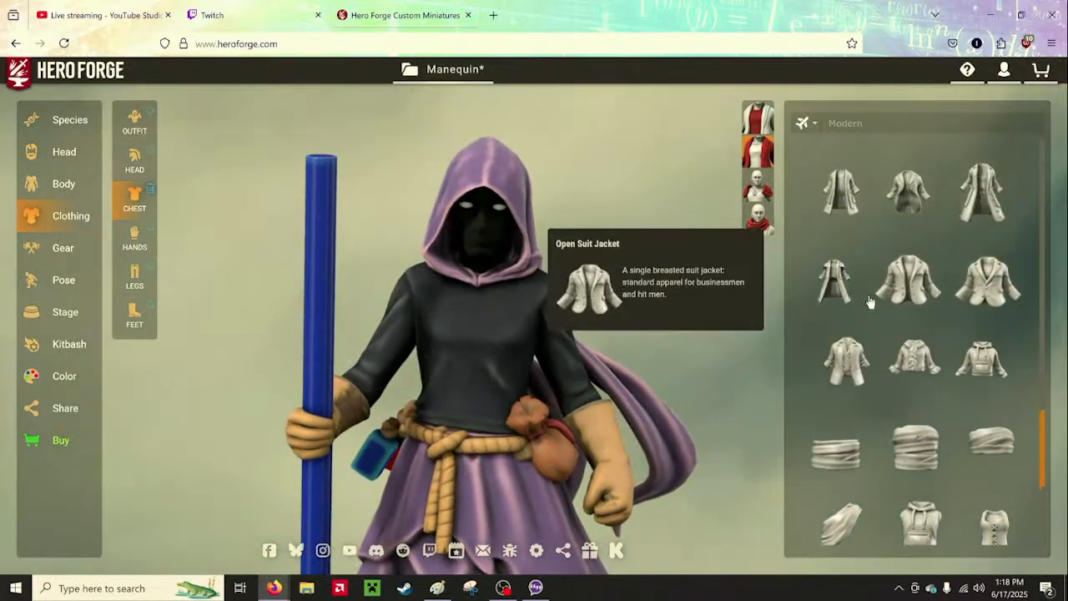
scroll(870, 302, up, 10)
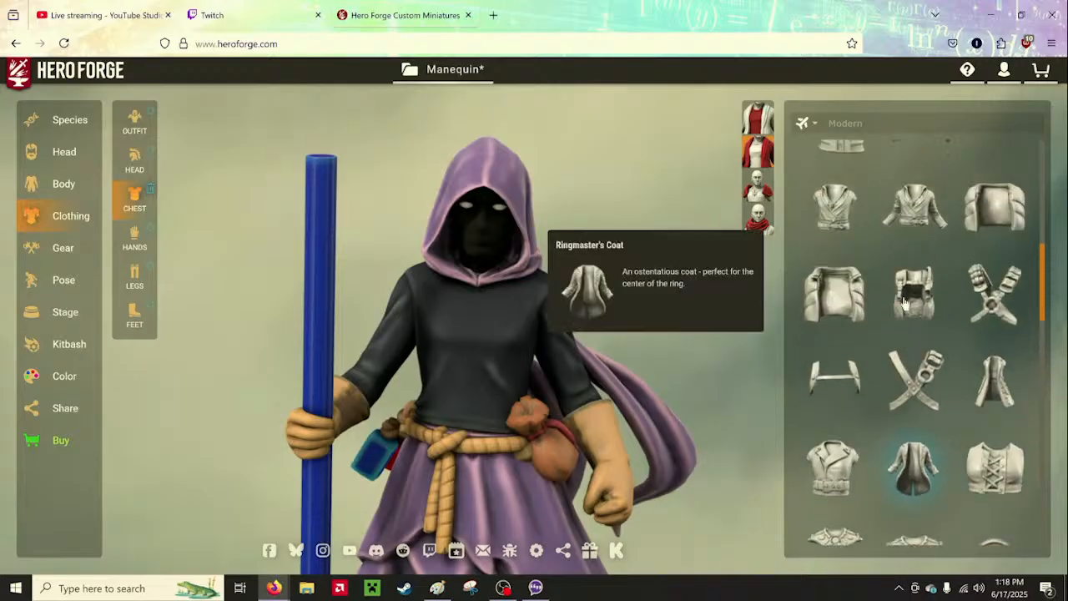
scroll(946, 310, up, 10)
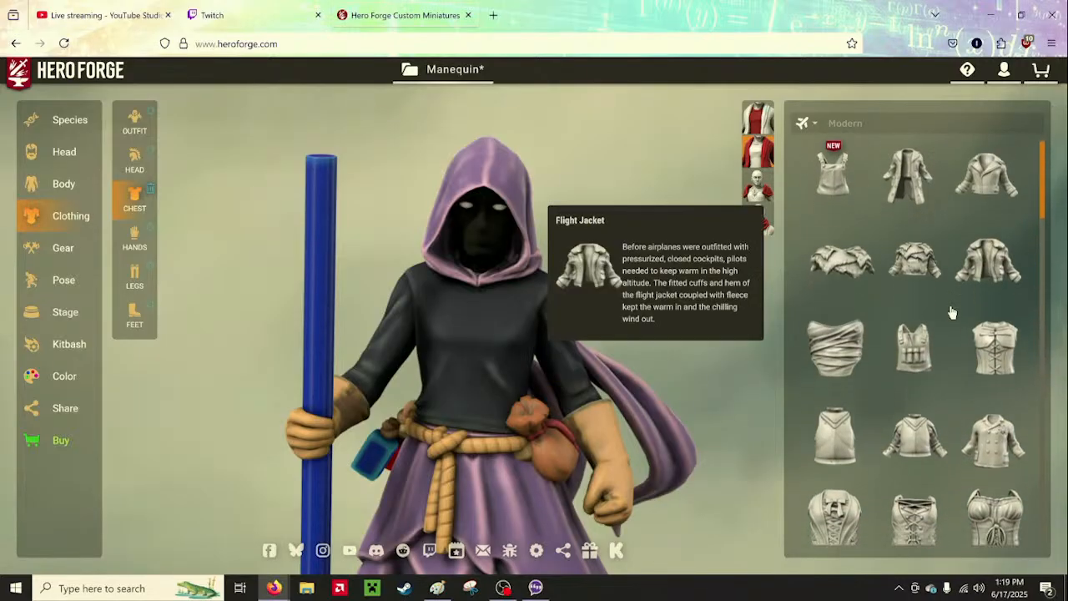
scroll(951, 312, down, 10)
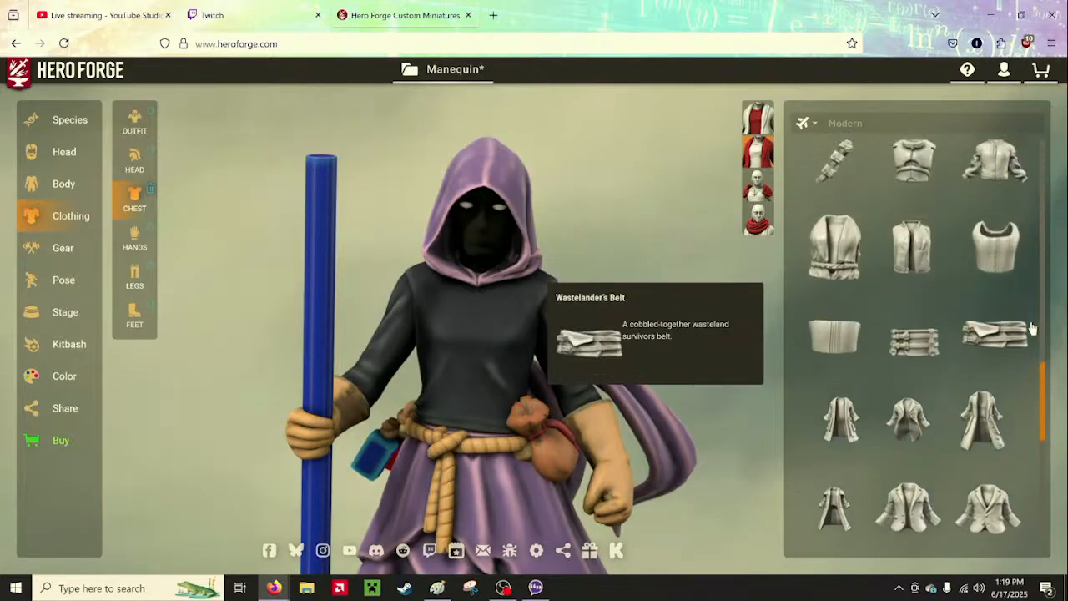
scroll(965, 281, down, 3)
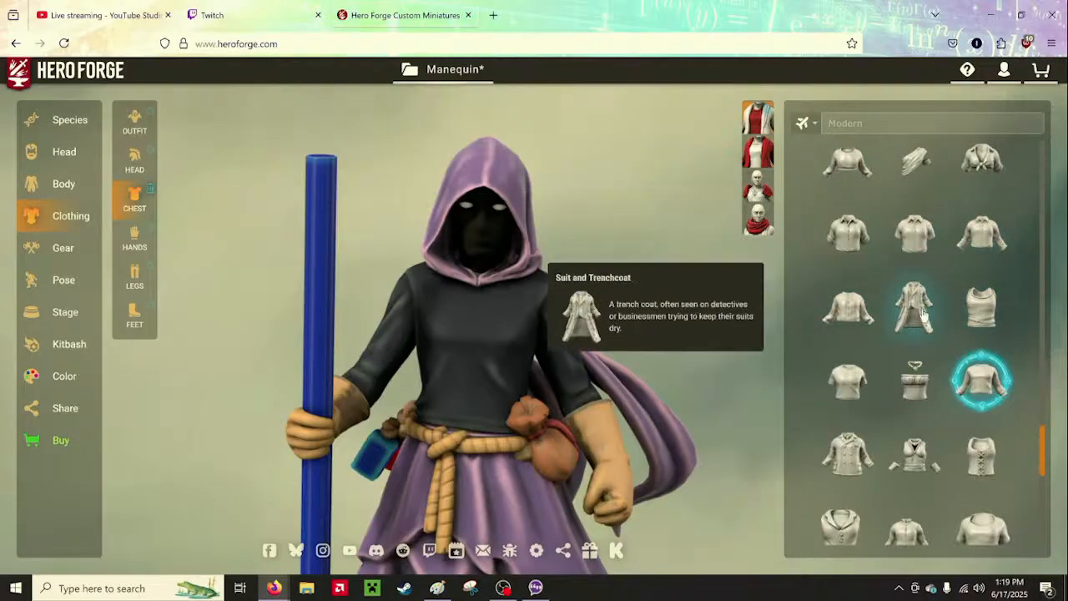
Paint the torso and sleeves of the long-sleeved shirt with the mixed Noita Purple paint and check the figure from several angles
drag(720, 308, 823, 293)
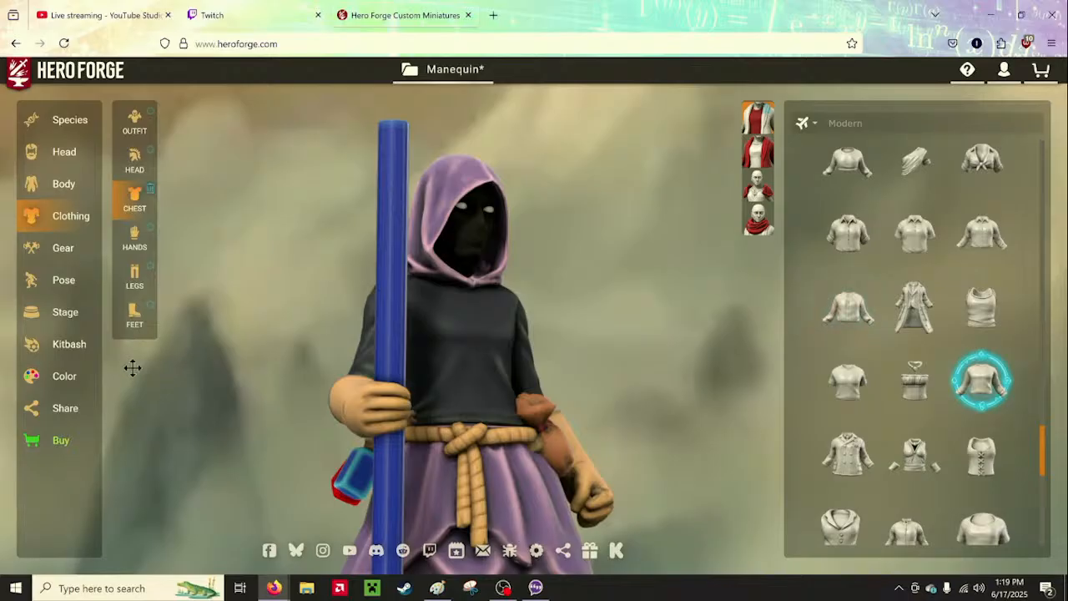
click(57, 368)
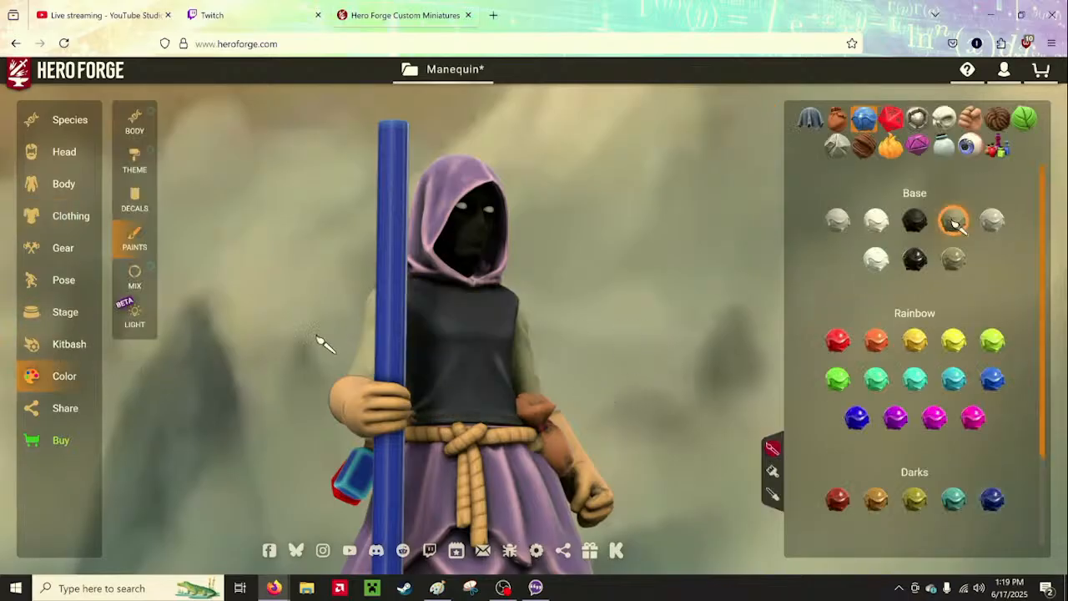
click(125, 280)
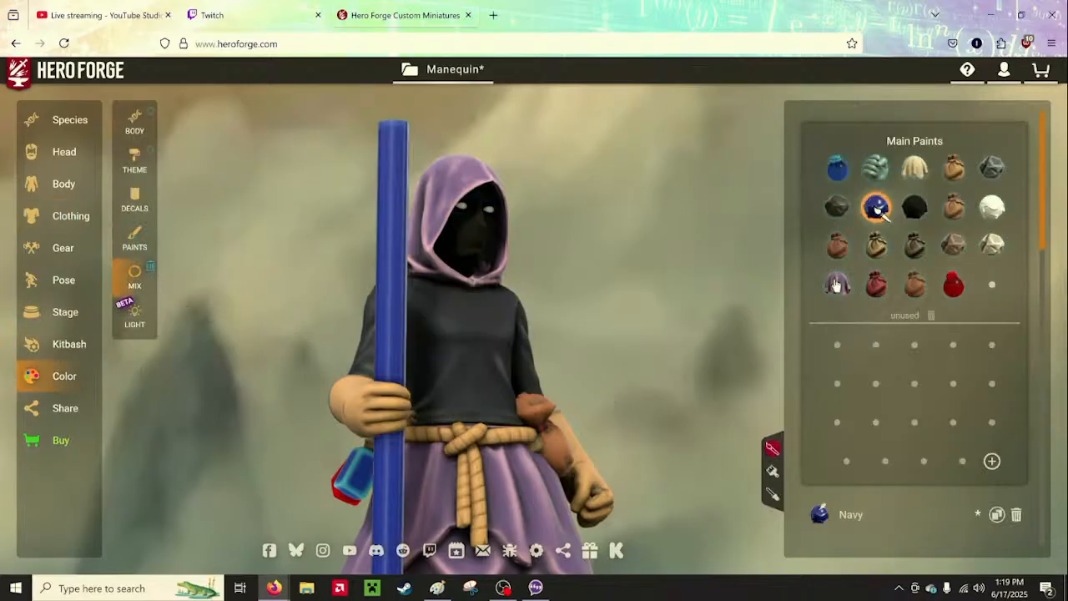
click(835, 284)
click(497, 323)
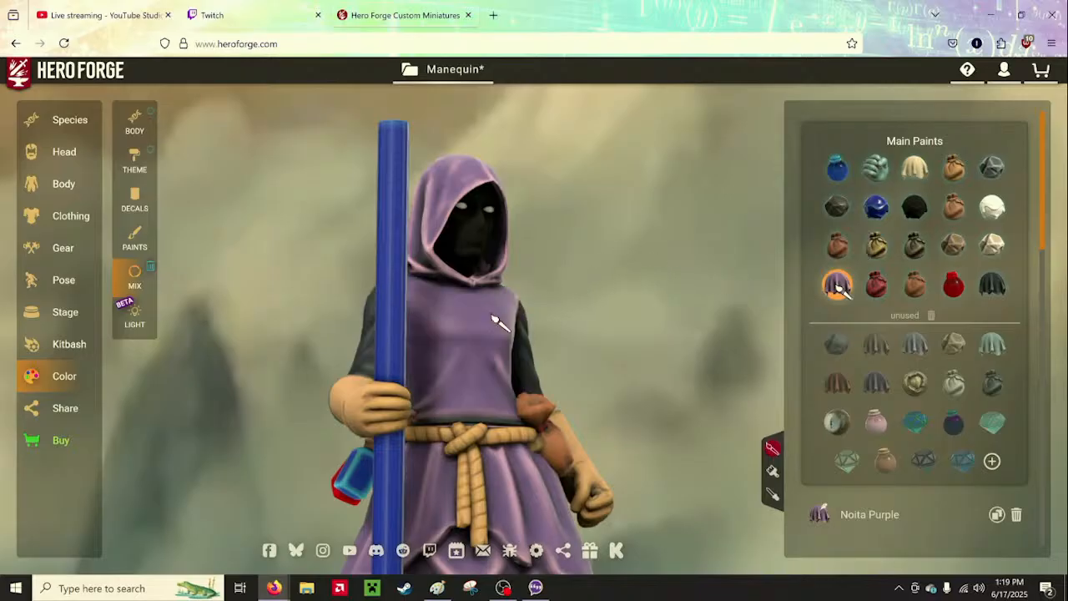
click(527, 344)
drag(651, 308, 563, 328)
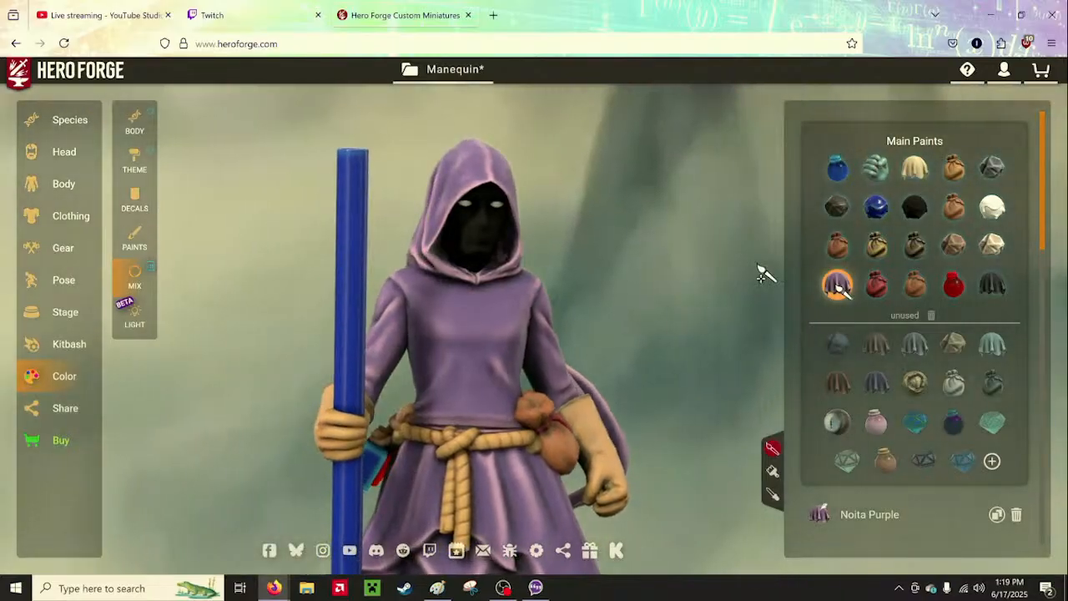
drag(762, 270, 782, 279)
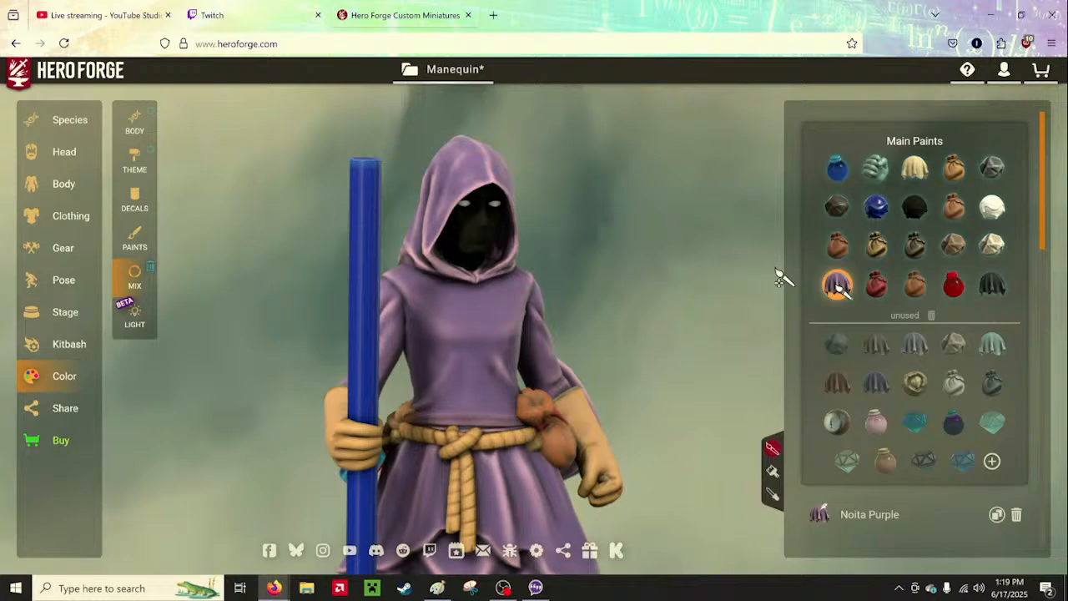
drag(782, 280, 769, 278)
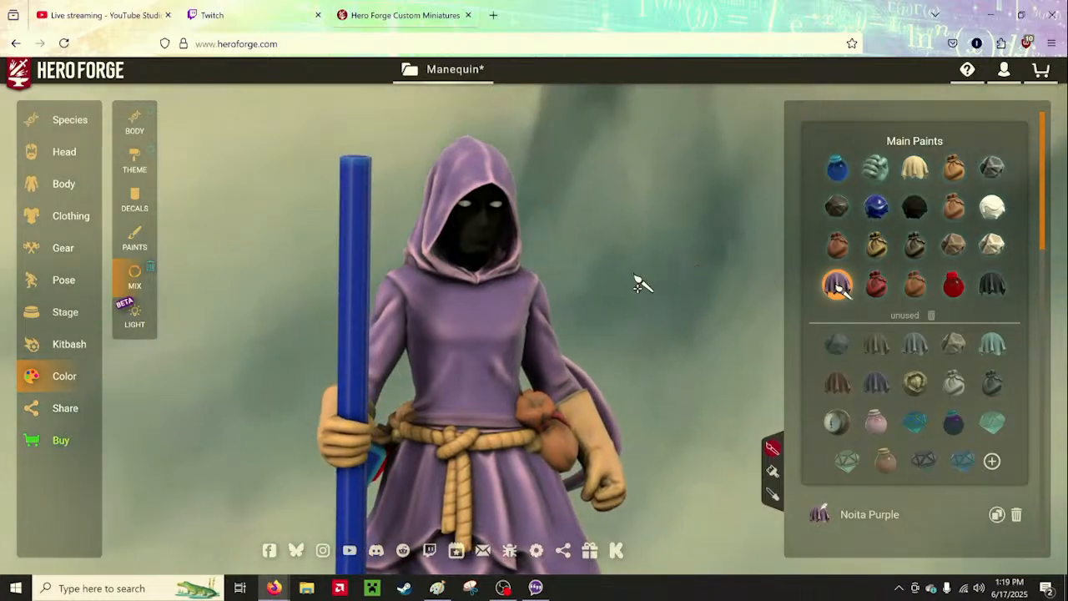
Filter the base chest clothing by the Fantasy genre and examine its tunics, coats, doublets, cuirasses and corsets
click(65, 231)
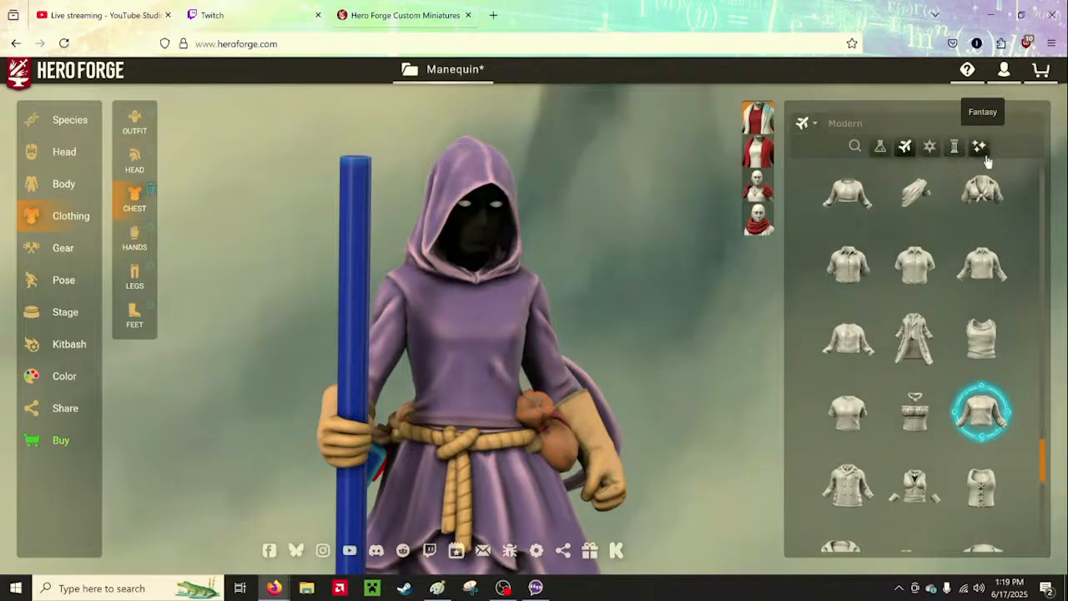
click(979, 146)
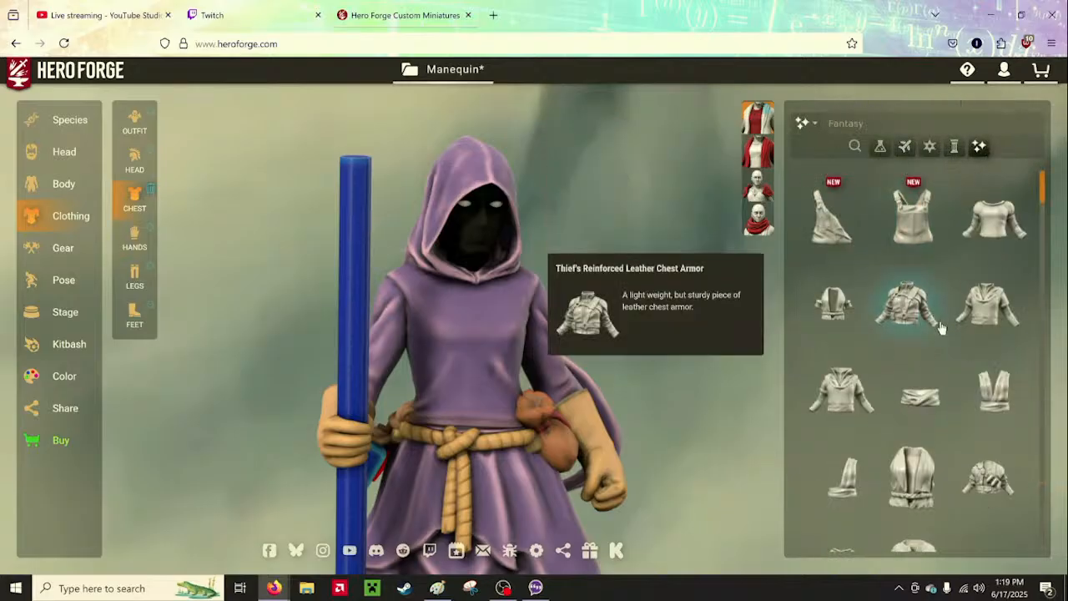
scroll(934, 321, down, 3)
scroll(940, 327, down, 3)
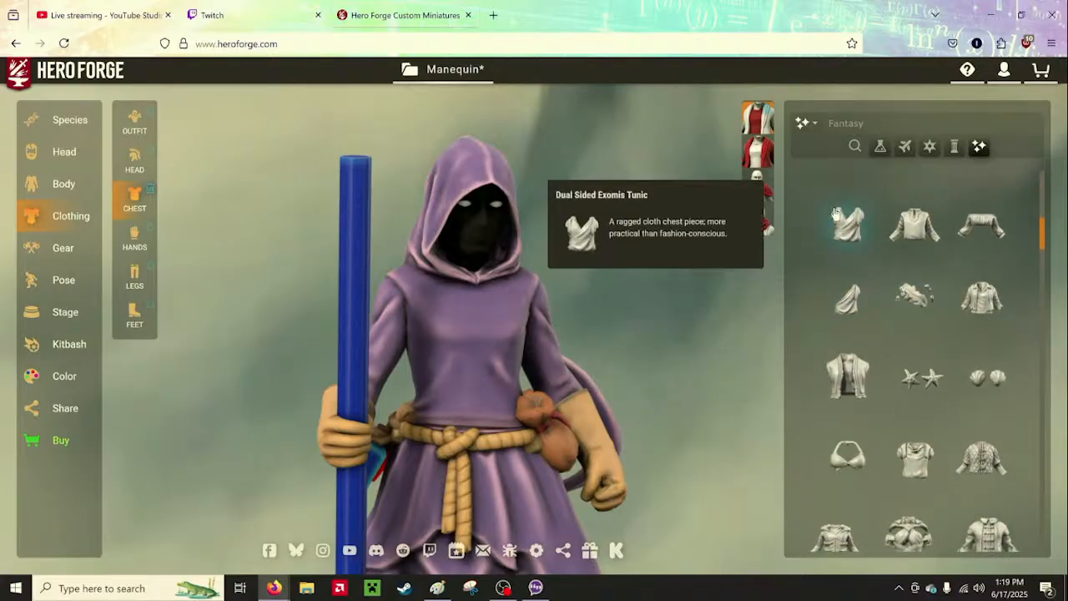
scroll(896, 308, down, 2)
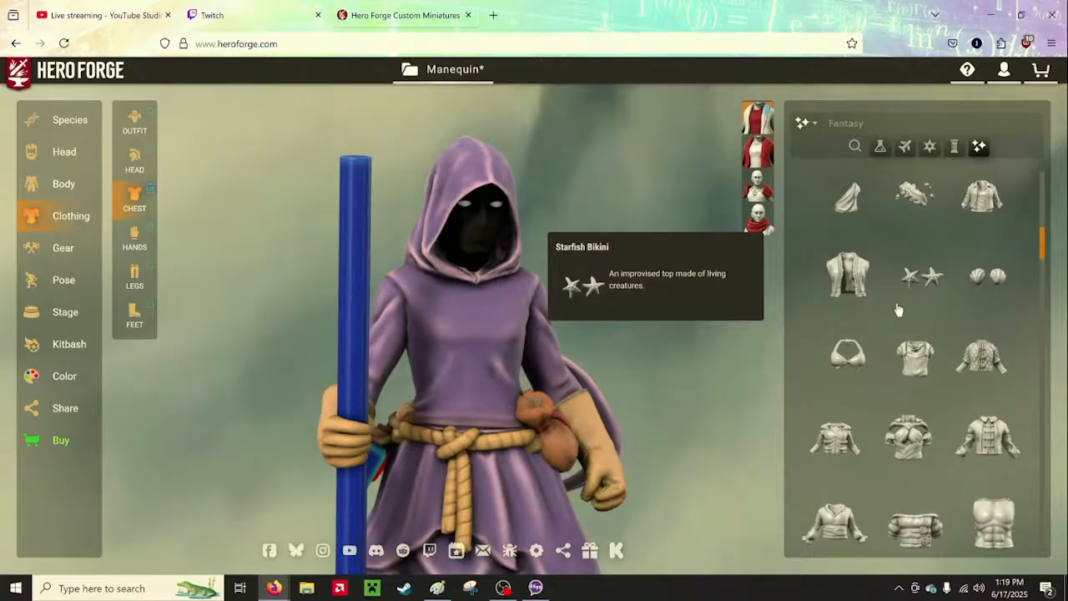
scroll(897, 309, down, 4)
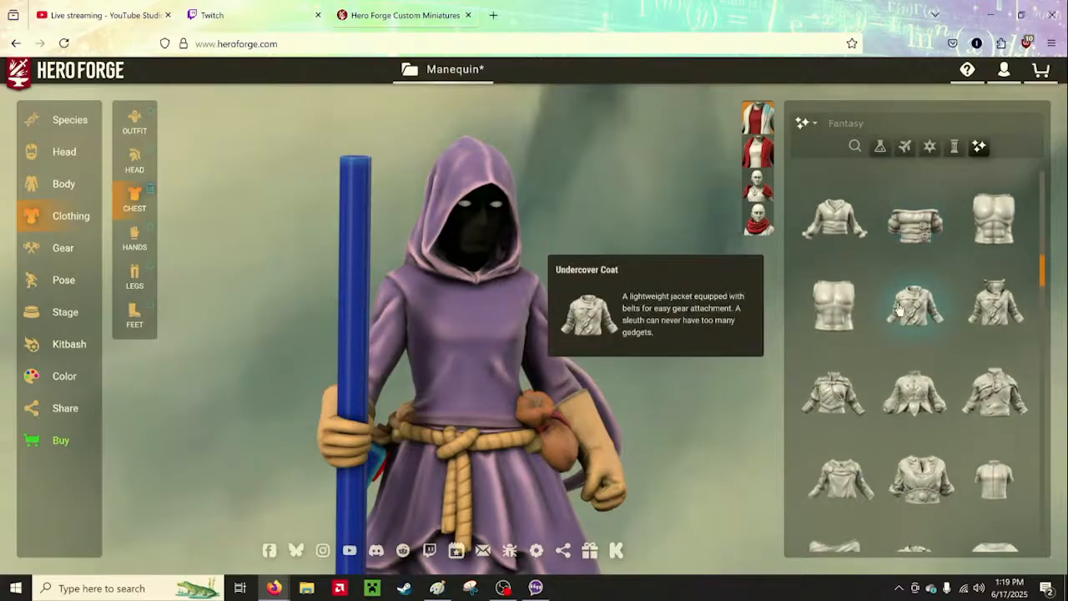
scroll(901, 312, down, 2)
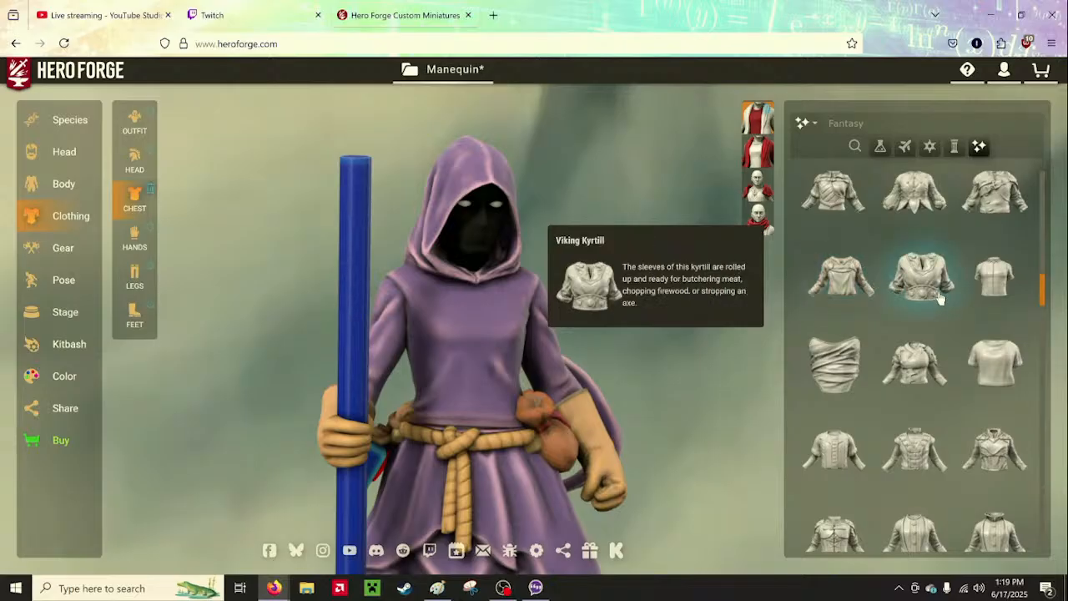
scroll(940, 292, down, 3)
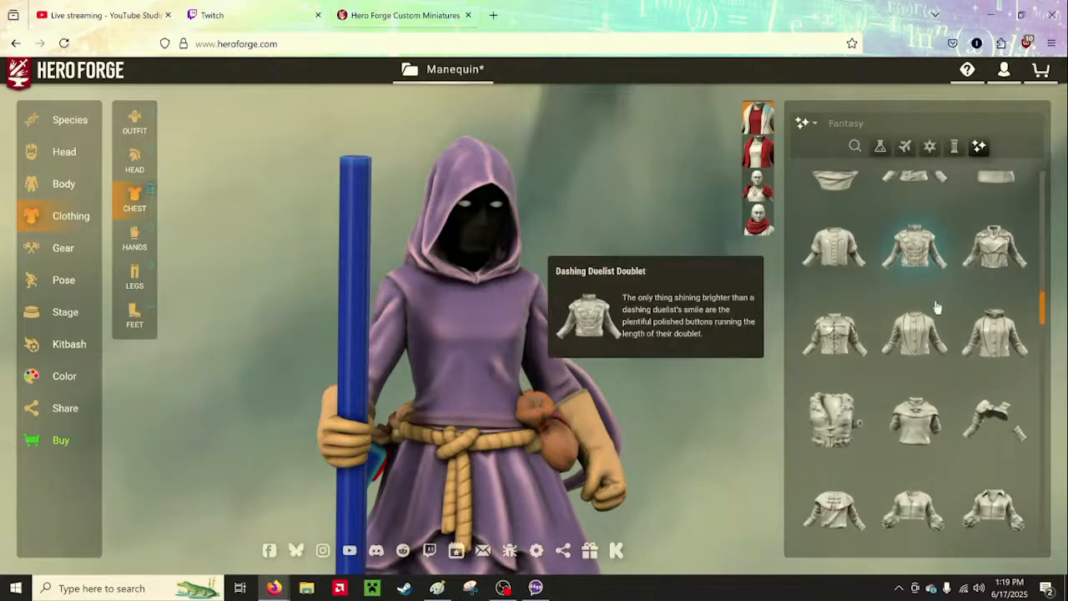
scroll(932, 293, down, 2)
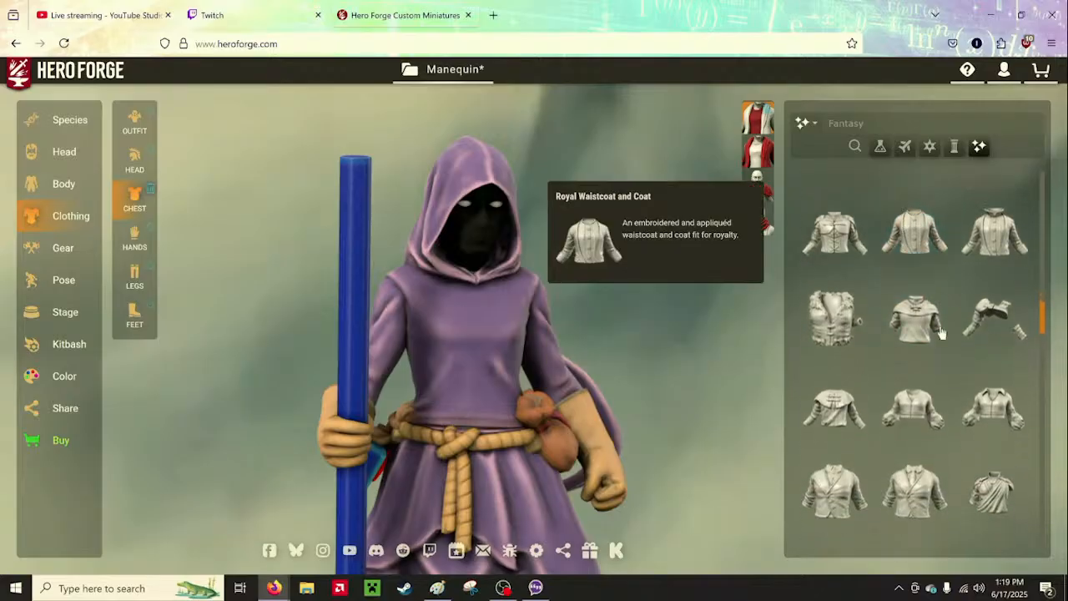
scroll(942, 333, down, 2)
scroll(1008, 386, down, 1)
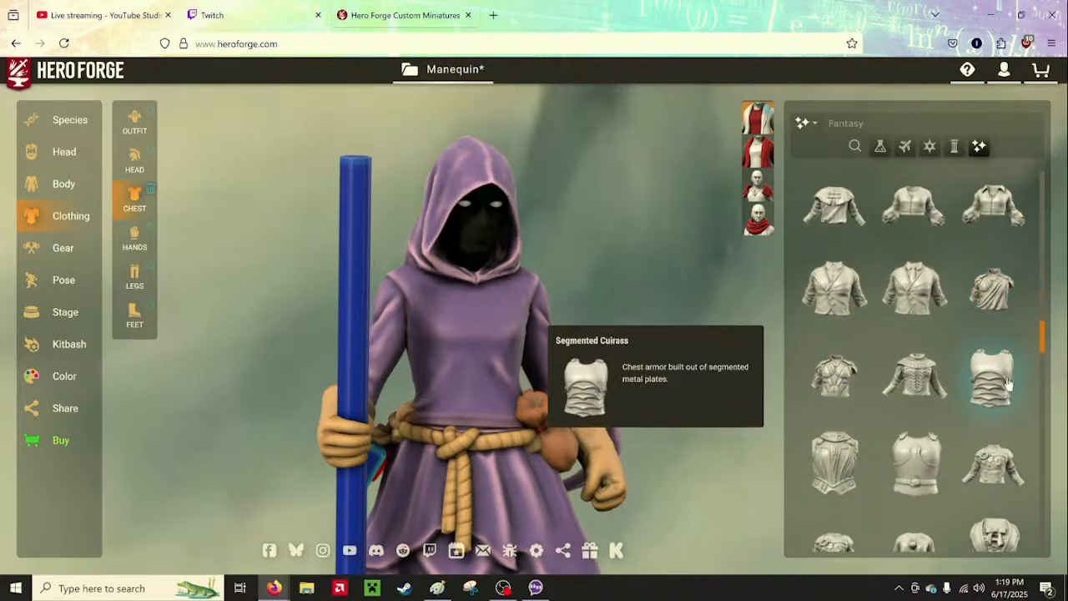
scroll(934, 403, down, 1)
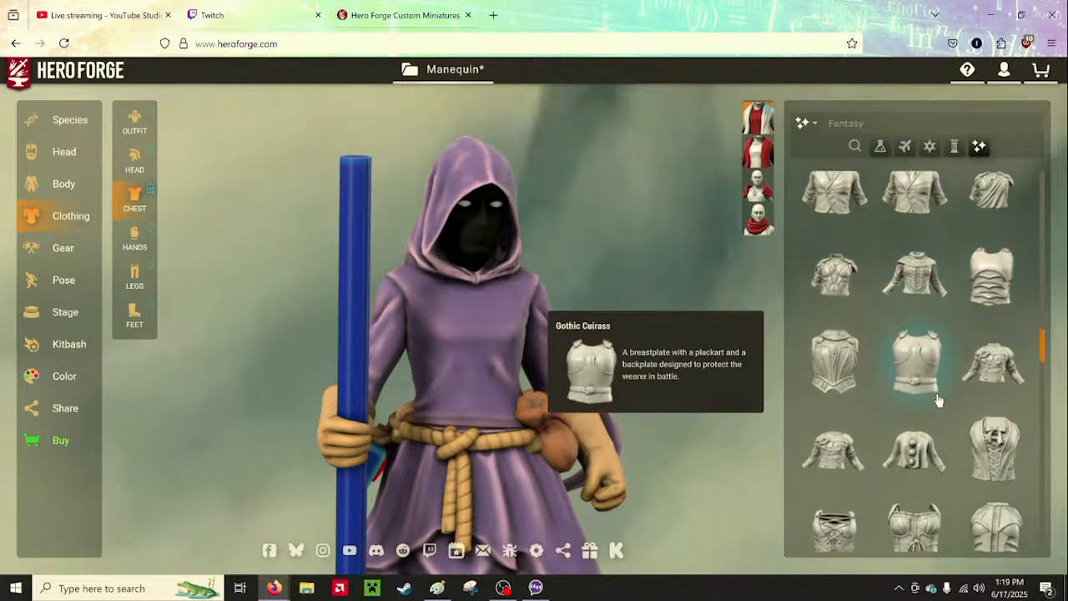
scroll(938, 400, down, 3)
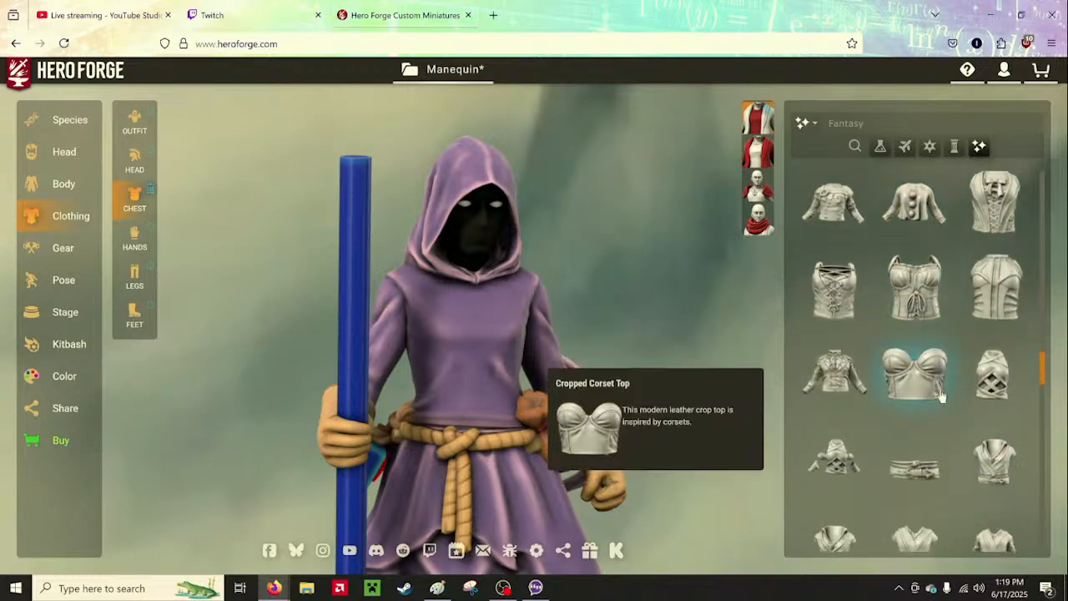
scroll(940, 396, down, 2)
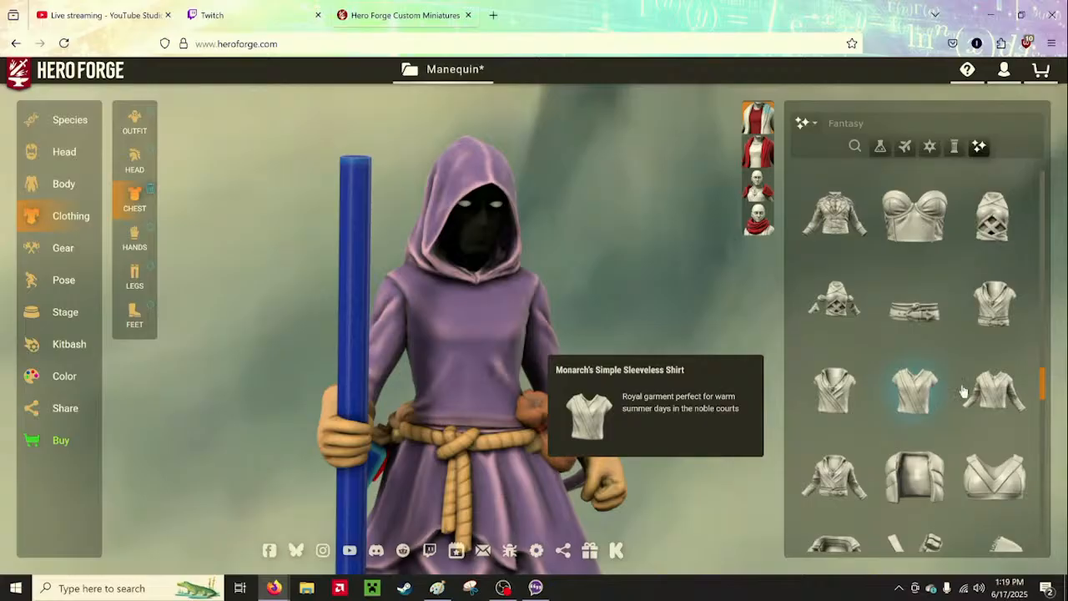
Try the long-sleeved Fantasy wrap shirt with trimmed lapels on the figure, view it from another angle, and undo it
click(977, 390)
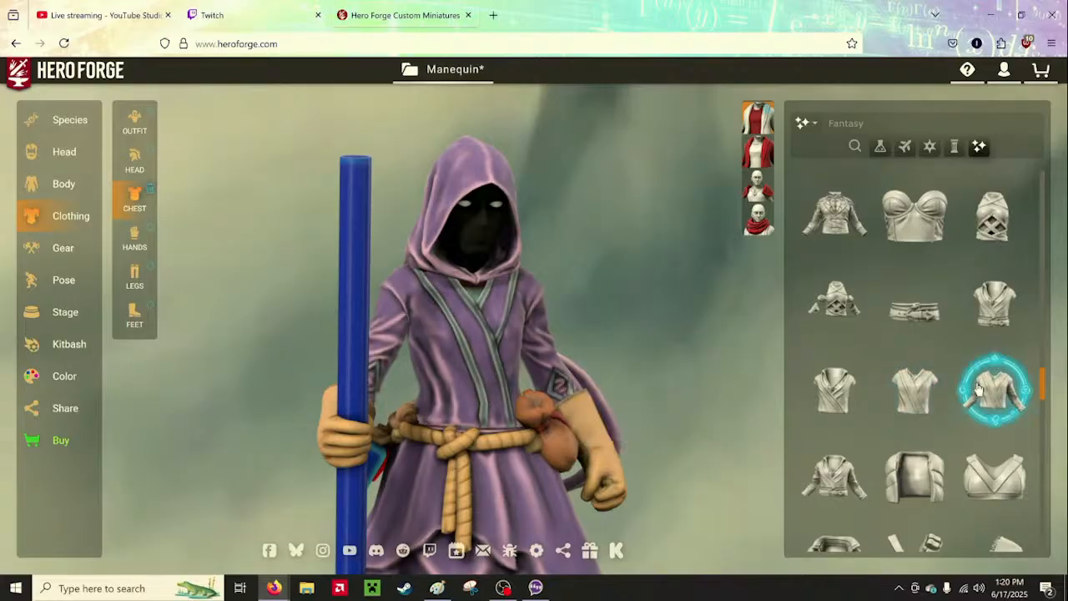
drag(725, 358, 701, 368)
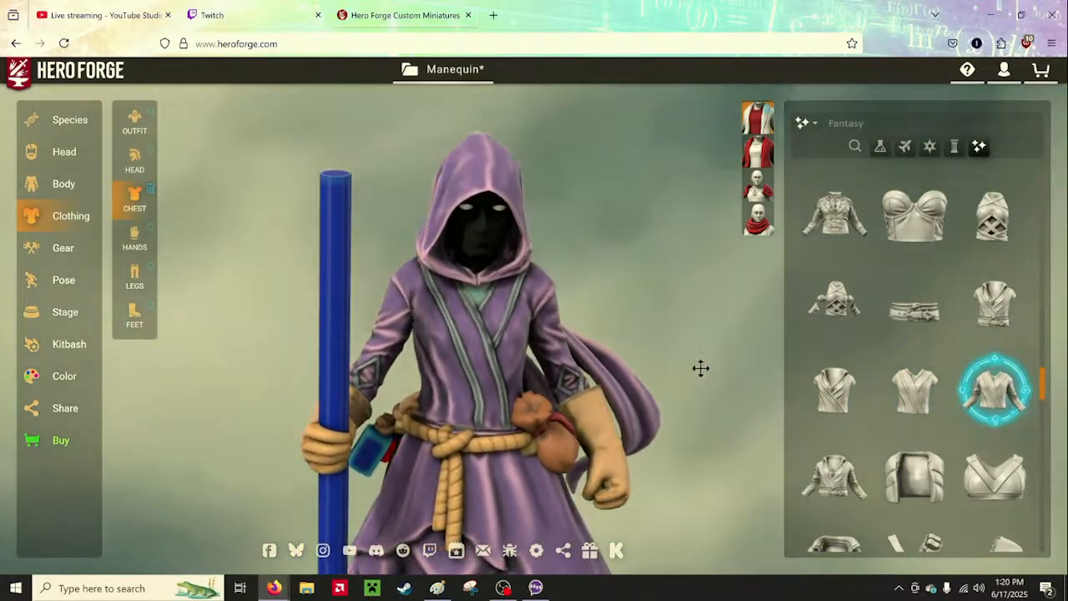
key(ctrl+z)
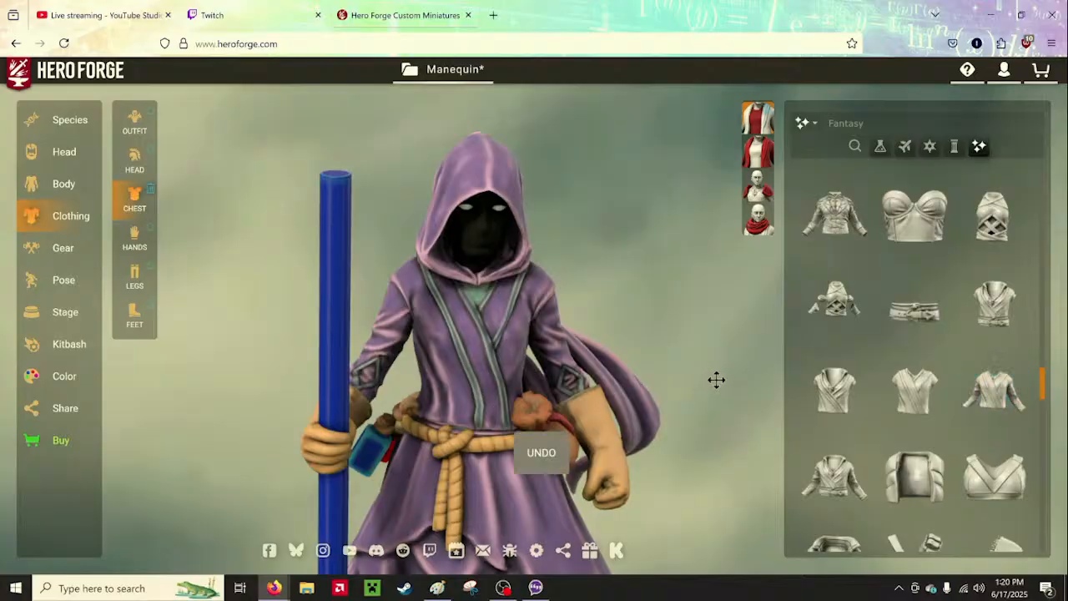
Examine the rest of the Fantasy base chest garments, from the cropped vests and harnesses through to the ragged shirts
scroll(919, 440, down, 3)
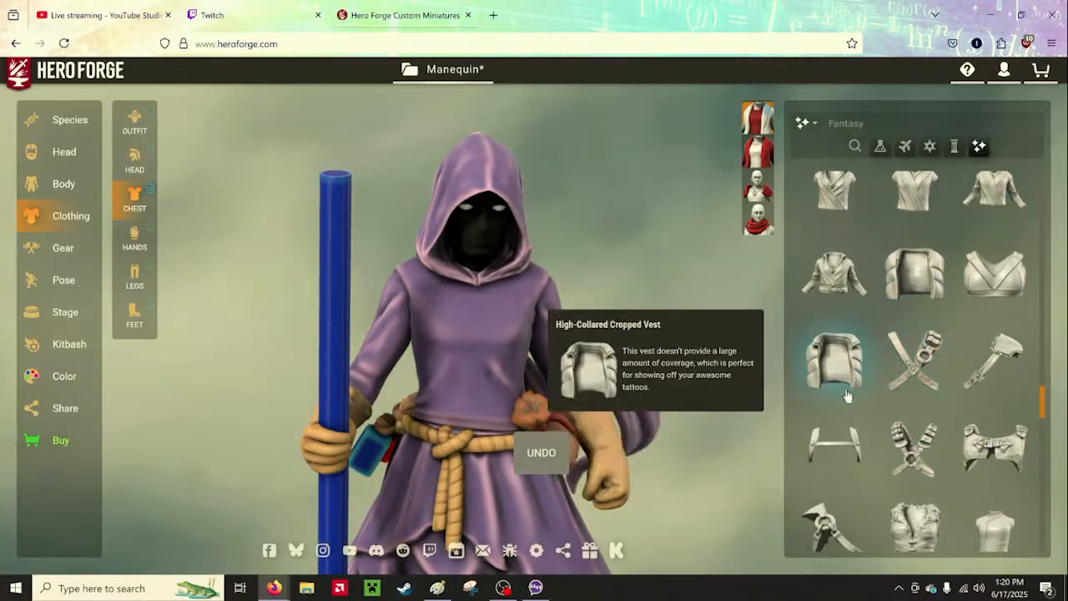
scroll(916, 417, down, 3)
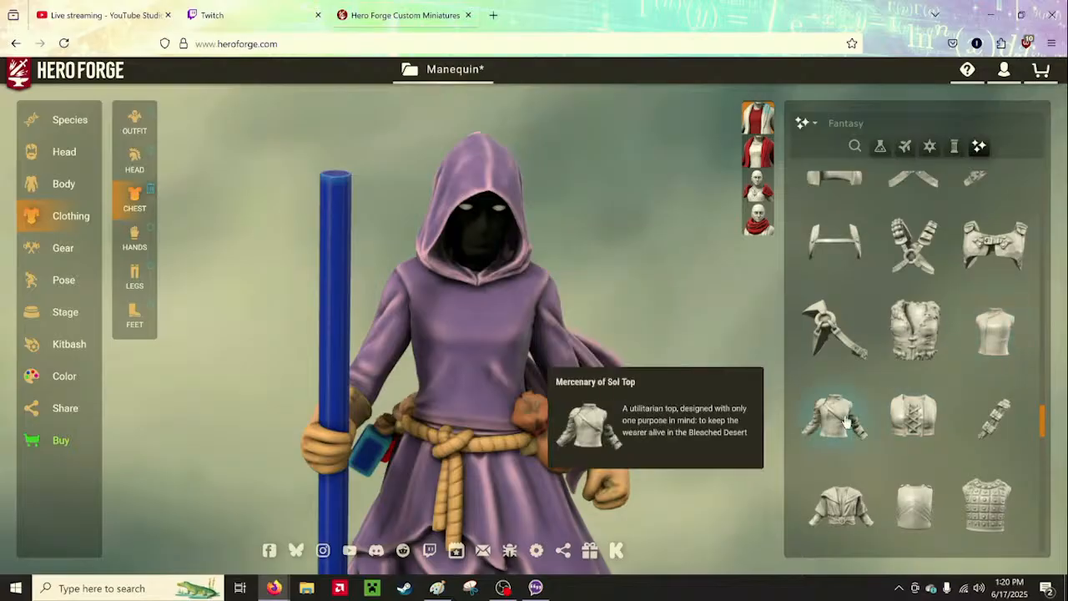
scroll(909, 389, down, 2)
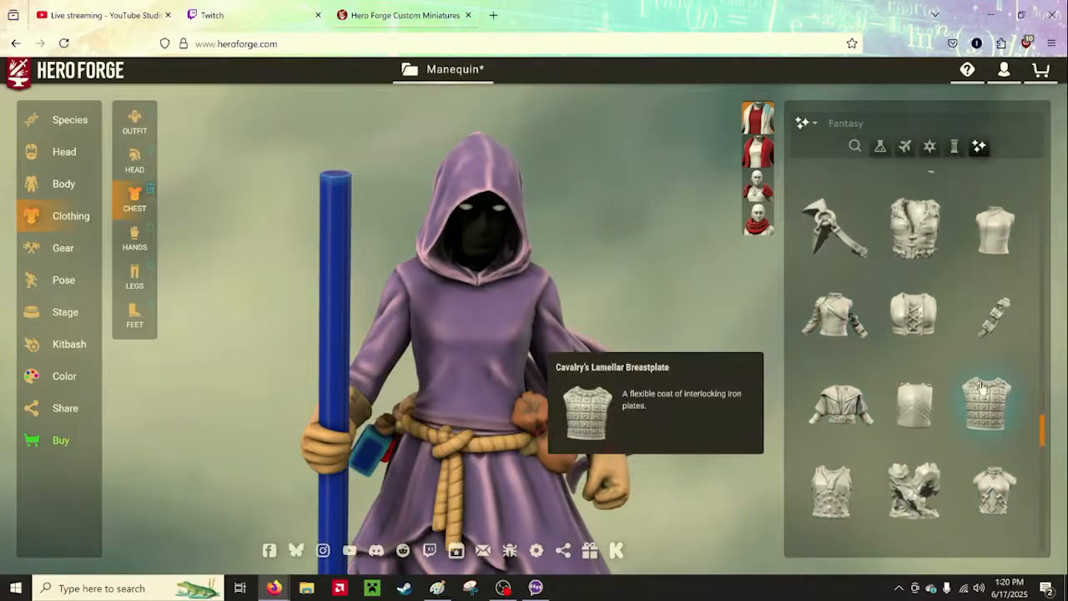
scroll(981, 390, down, 3)
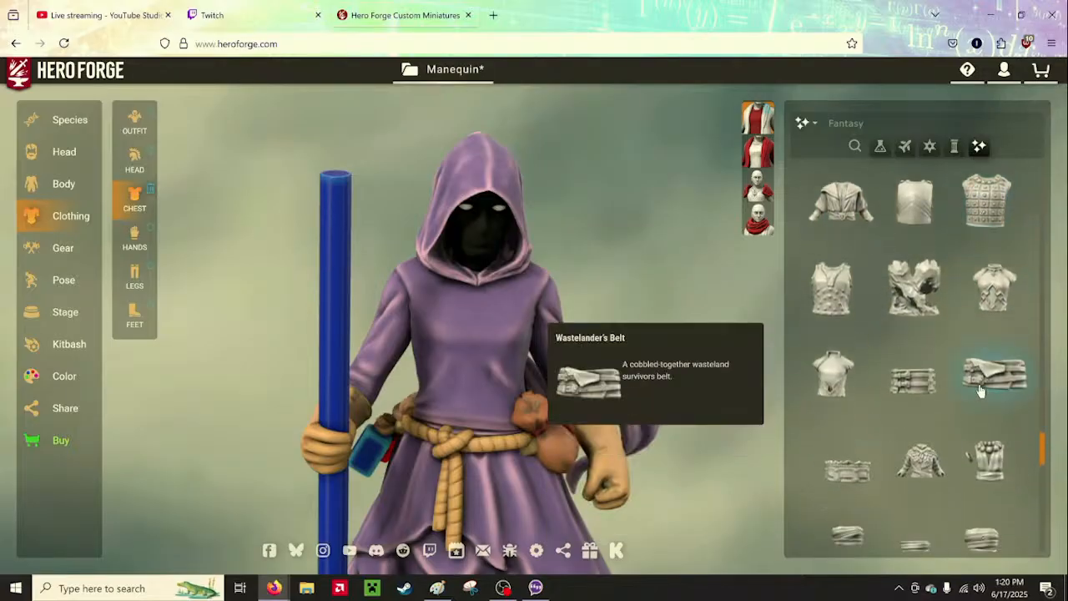
scroll(844, 373, down, 3)
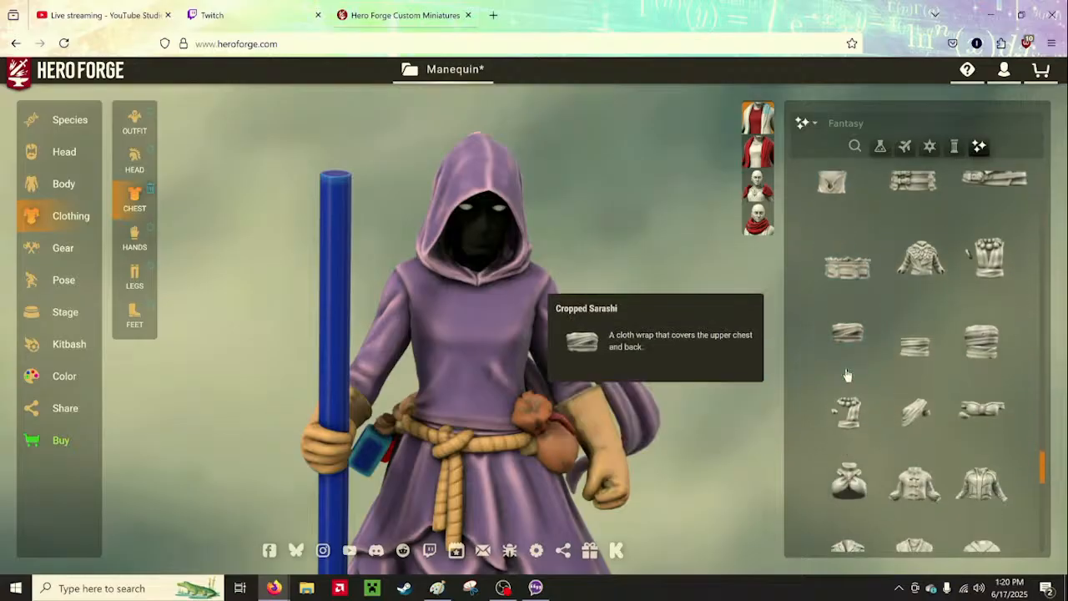
scroll(846, 376, down, 3)
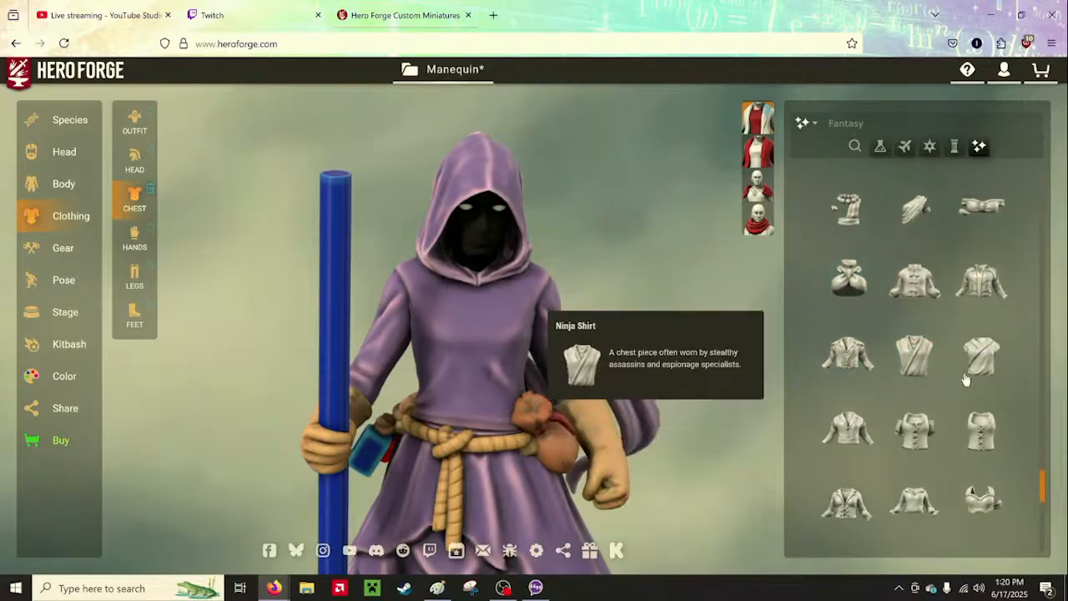
scroll(918, 367, down, 2)
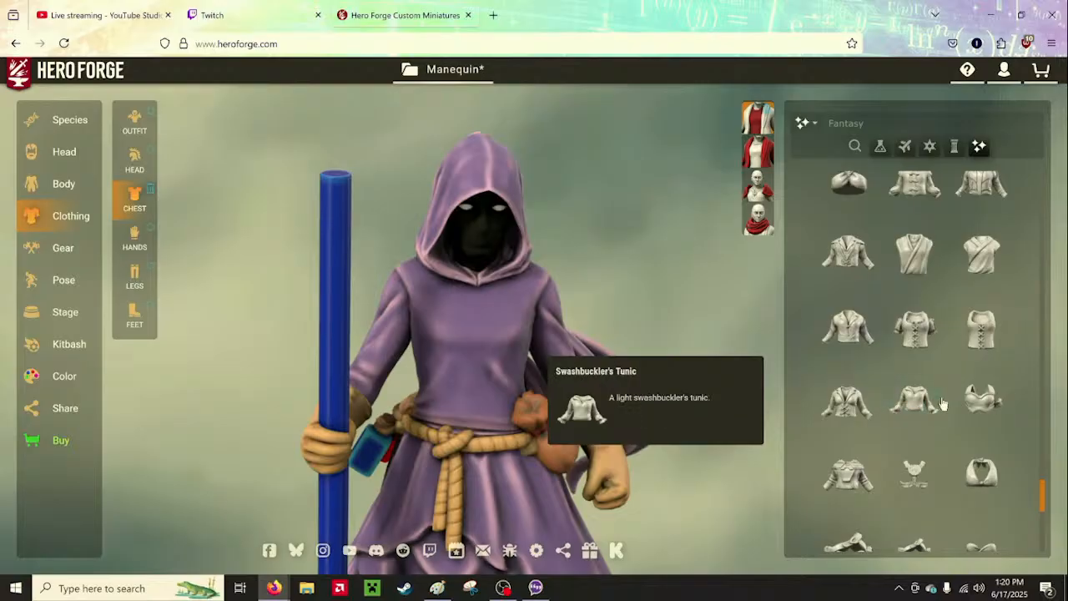
scroll(942, 403, down, 1)
scroll(941, 402, down, 1)
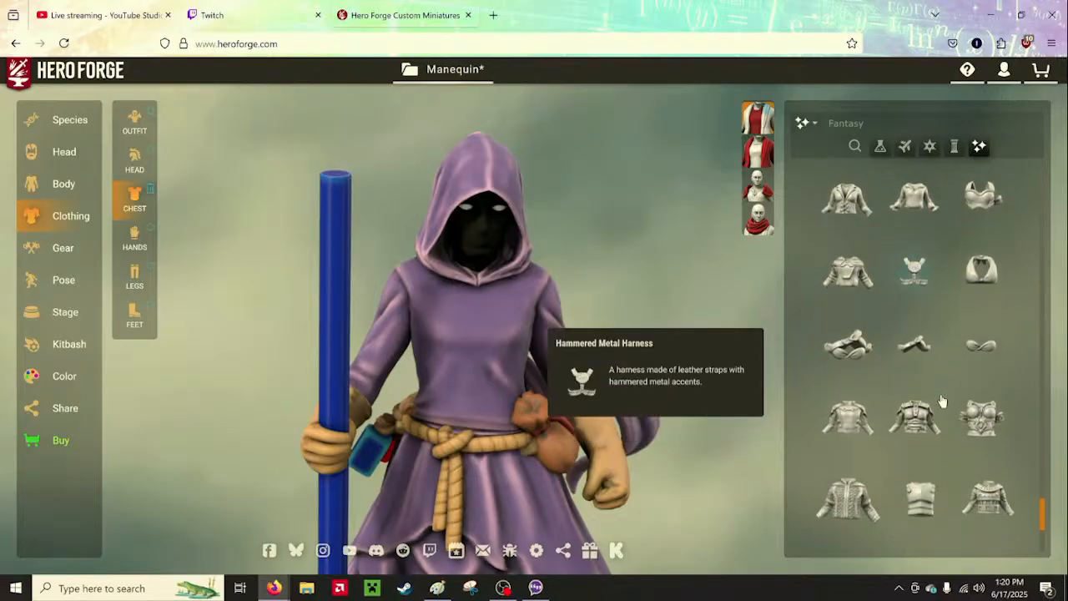
scroll(937, 394, down, 1)
scroll(938, 394, down, 2)
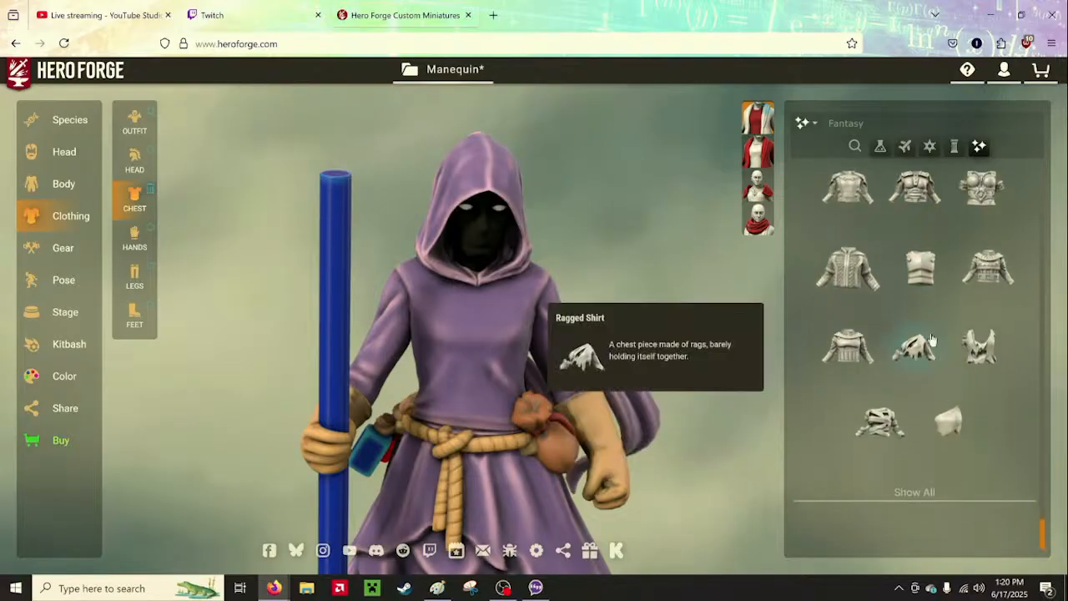
Return to the earlier Fantasy tops, try the long-sleeved one with the buckled leather shoulder cape on the figure, and undo it
scroll(918, 372, up, 4)
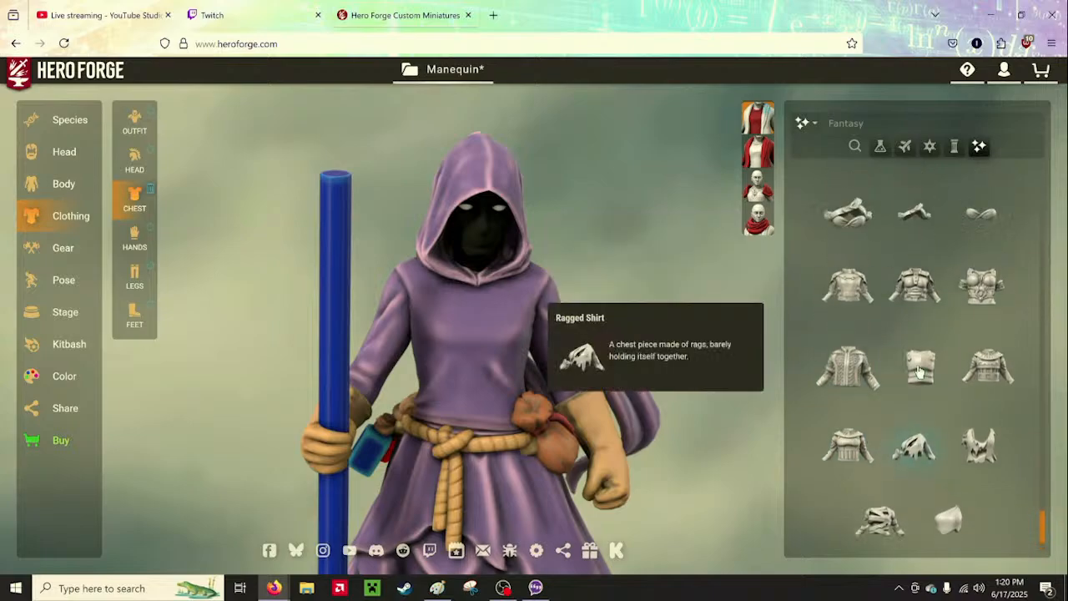
scroll(918, 371, up, 3)
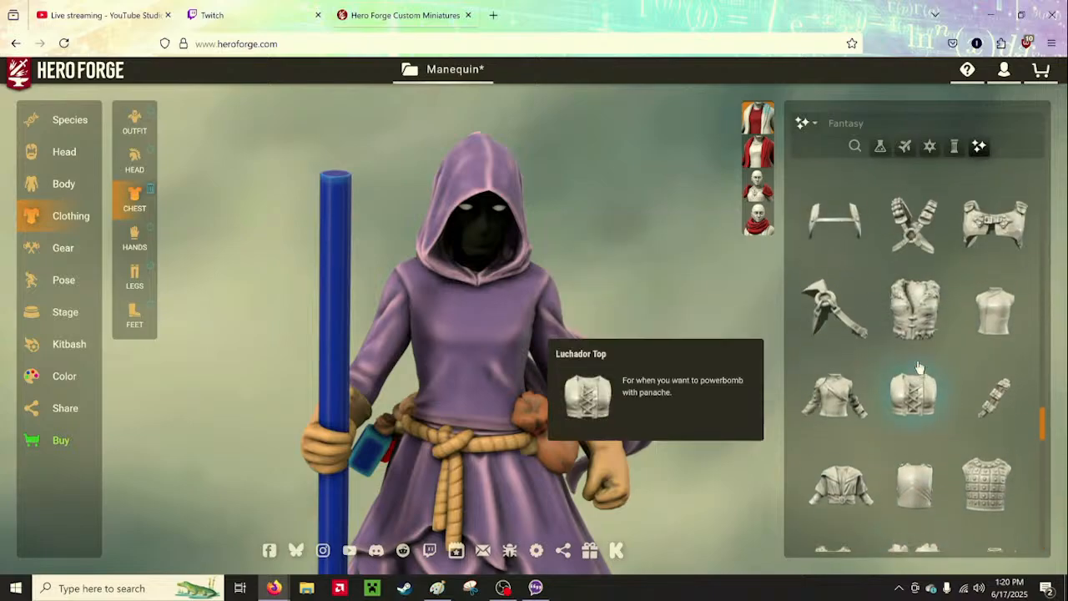
scroll(918, 367, up, 4)
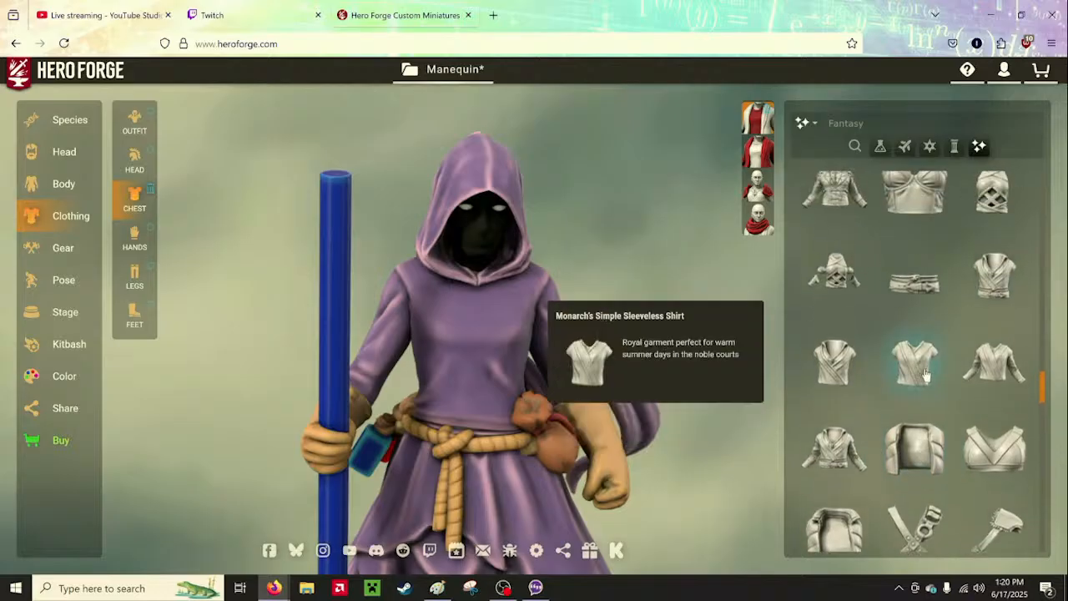
scroll(969, 446, up, 1)
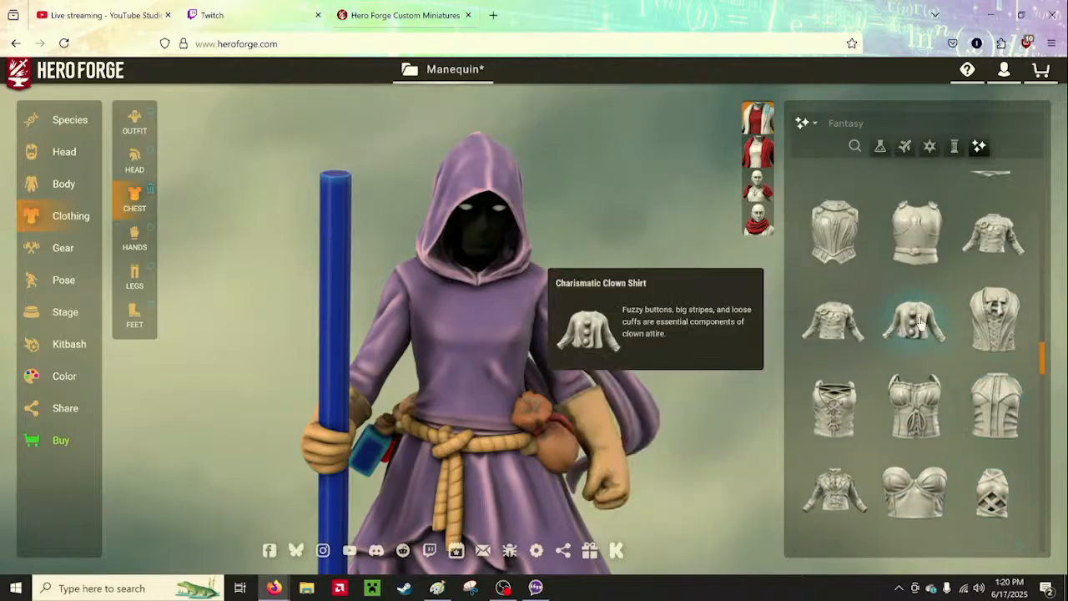
scroll(921, 321, up, 3)
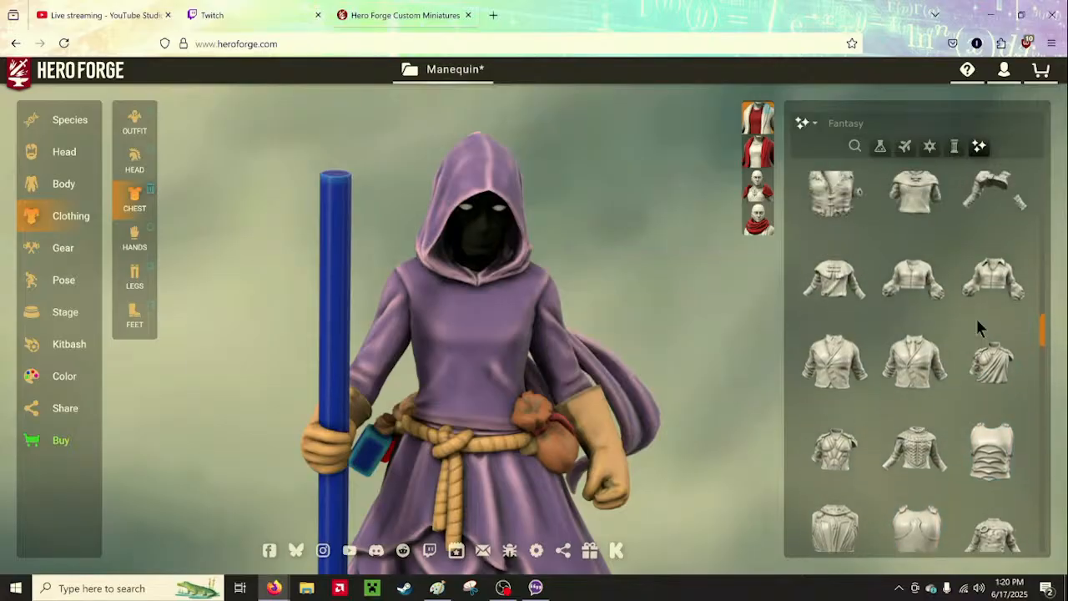
scroll(977, 326, up, 1)
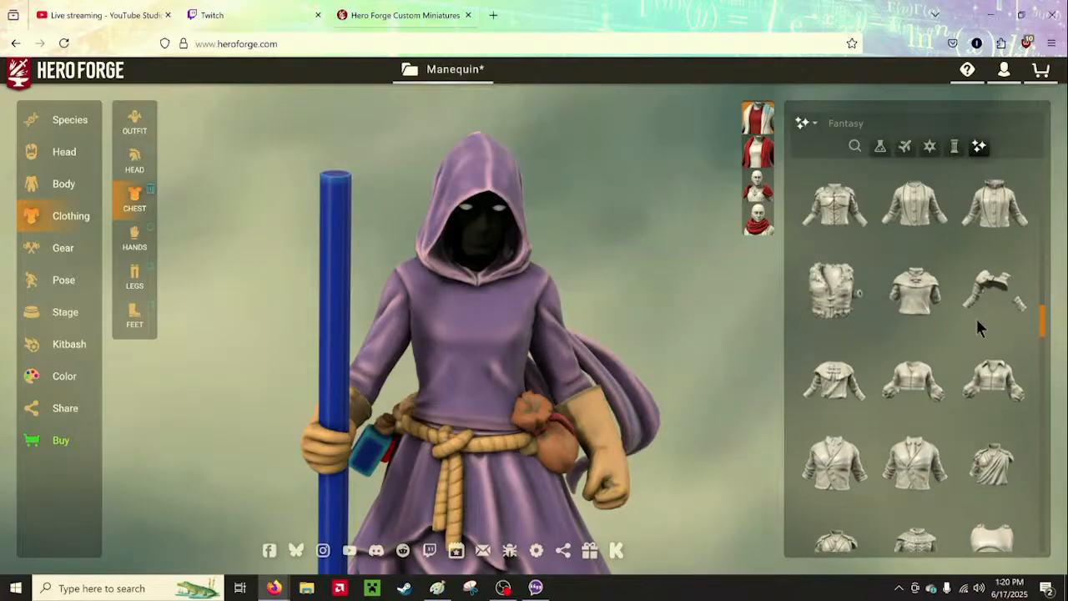
click(851, 379)
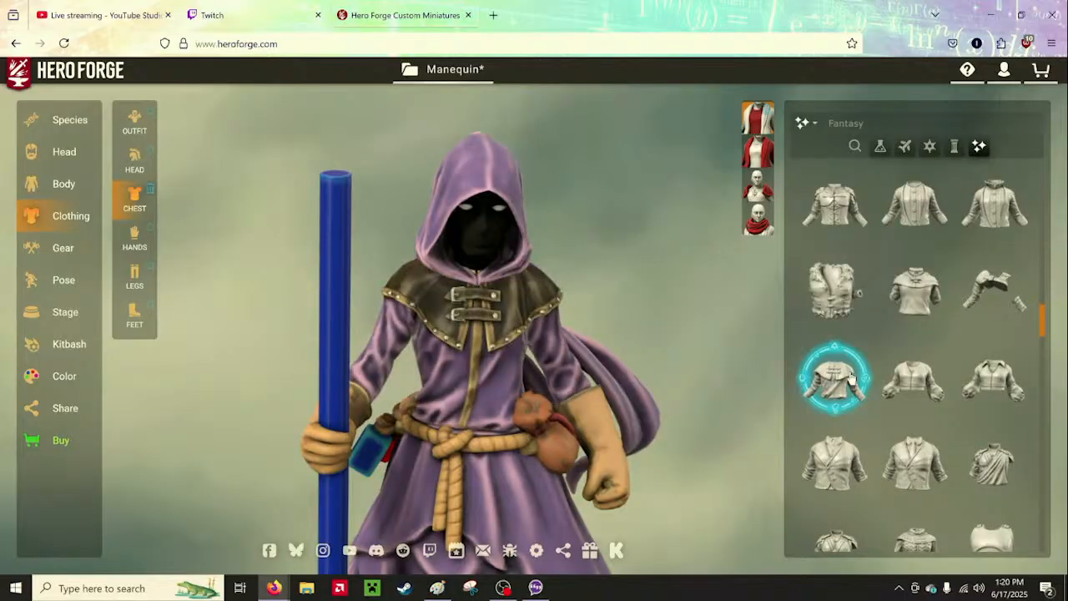
drag(768, 362, 738, 362)
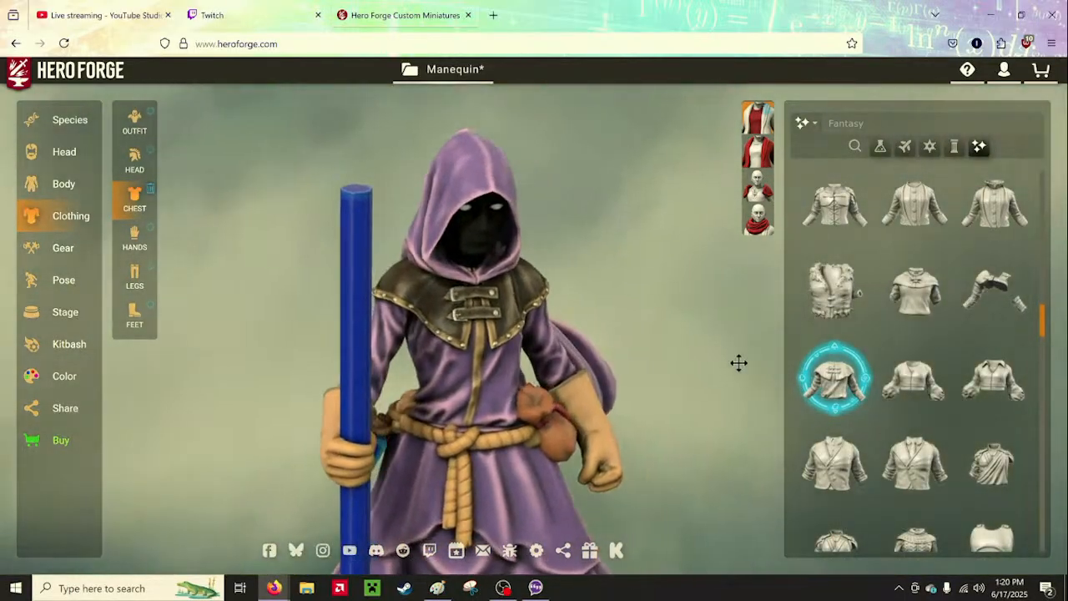
key(ctrl+z)
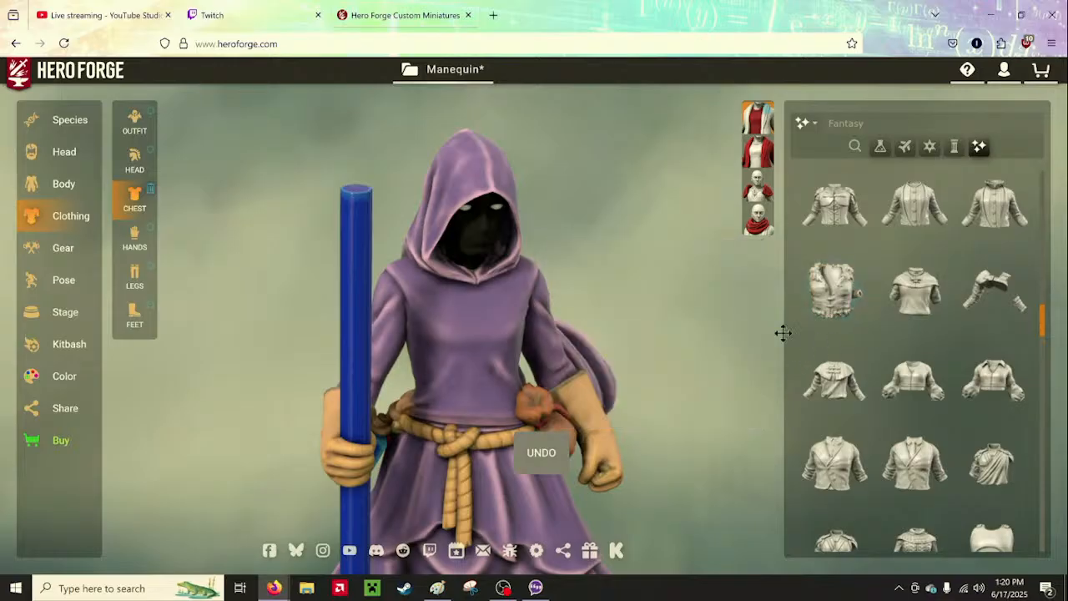
Add the folded cloth scarf from the Fantasy neckwear pieces around the hooded figure's neck
drag(705, 341, 586, 326)
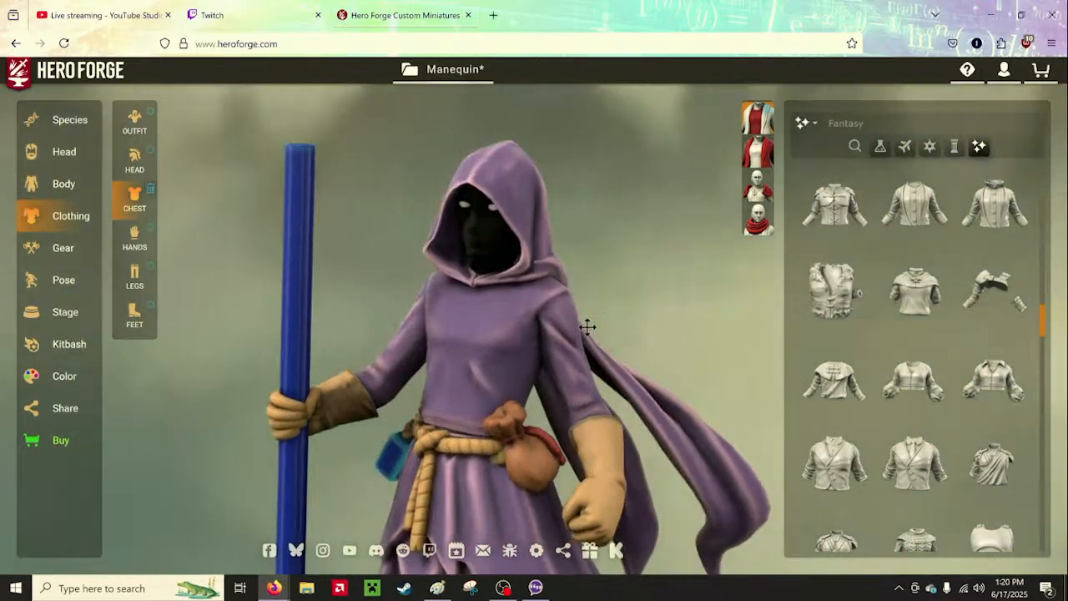
click(757, 221)
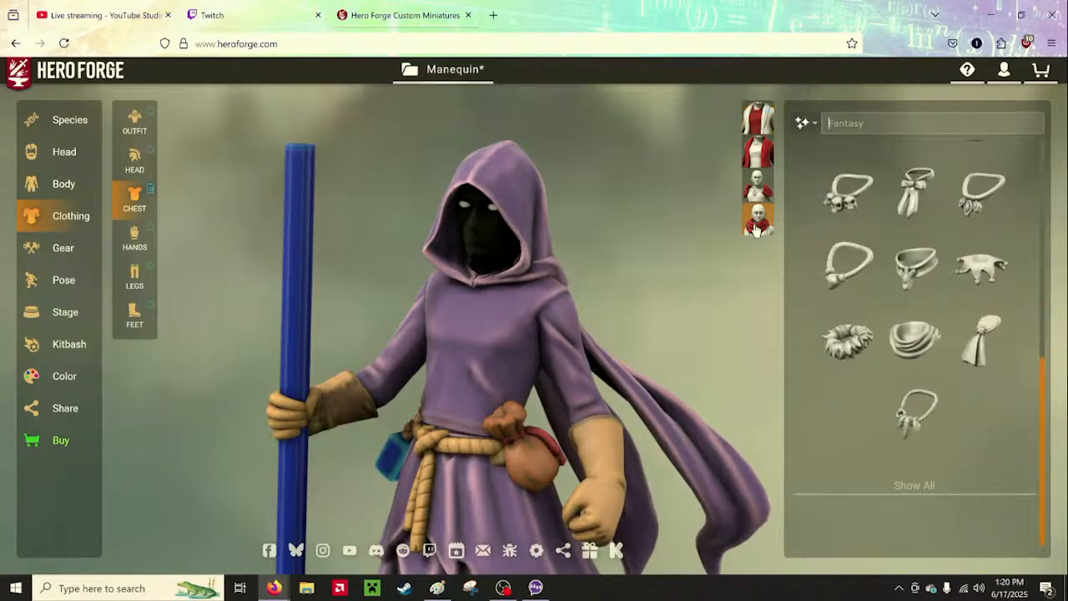
scroll(913, 392, down, 3)
click(922, 438)
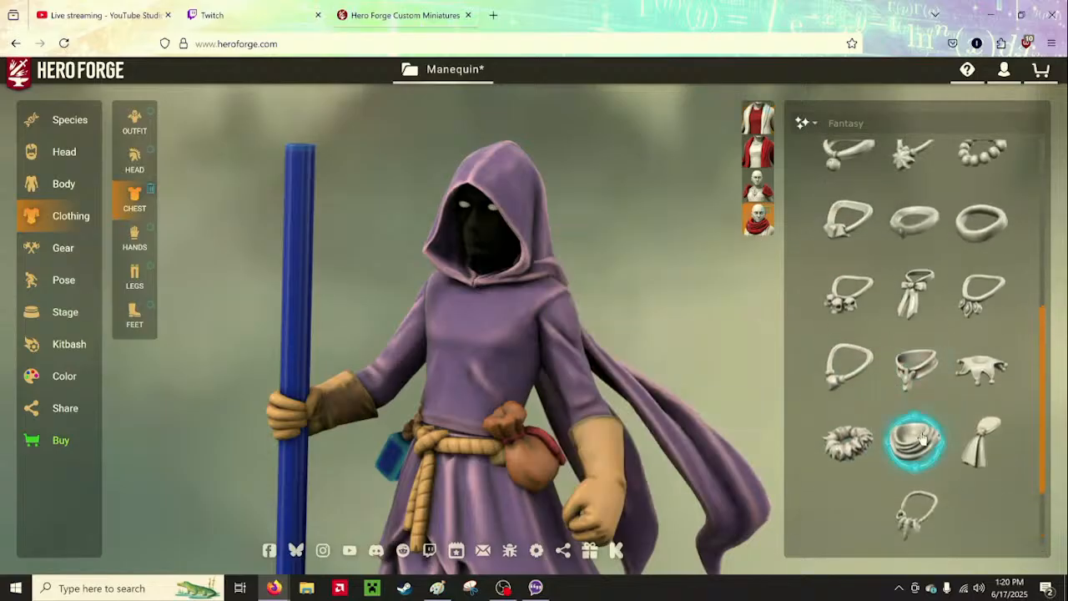
click(923, 437)
scroll(907, 368, up, 1)
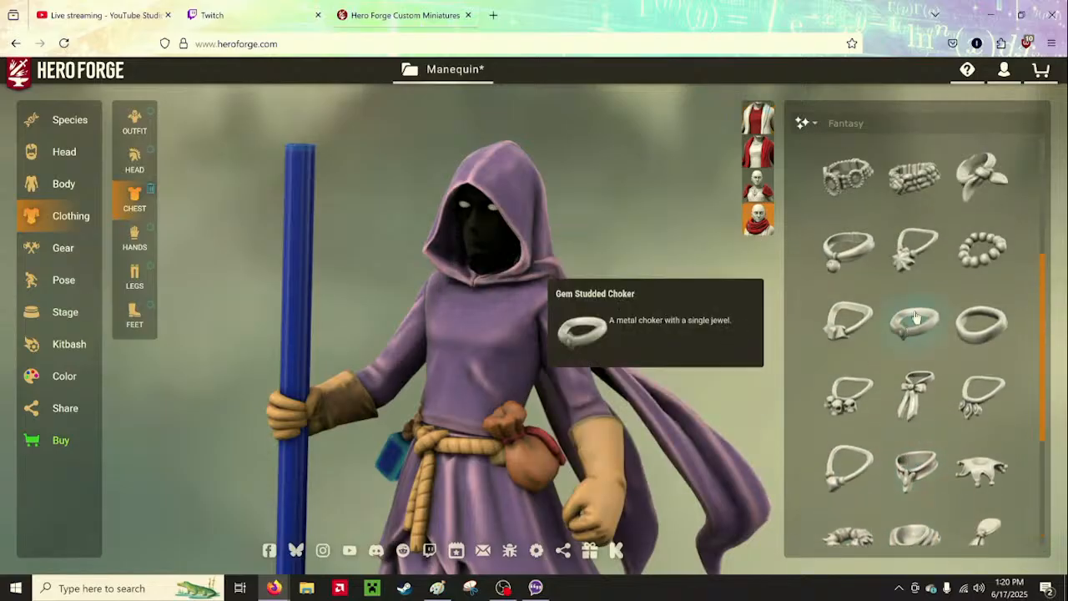
scroll(907, 350, up, 5)
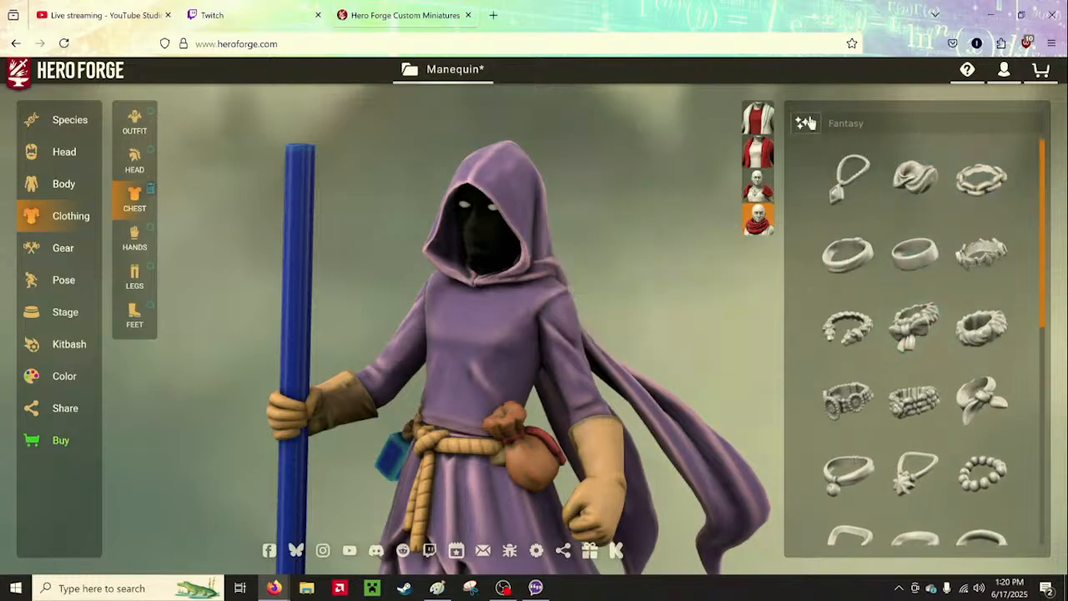
click(917, 184)
click(918, 185)
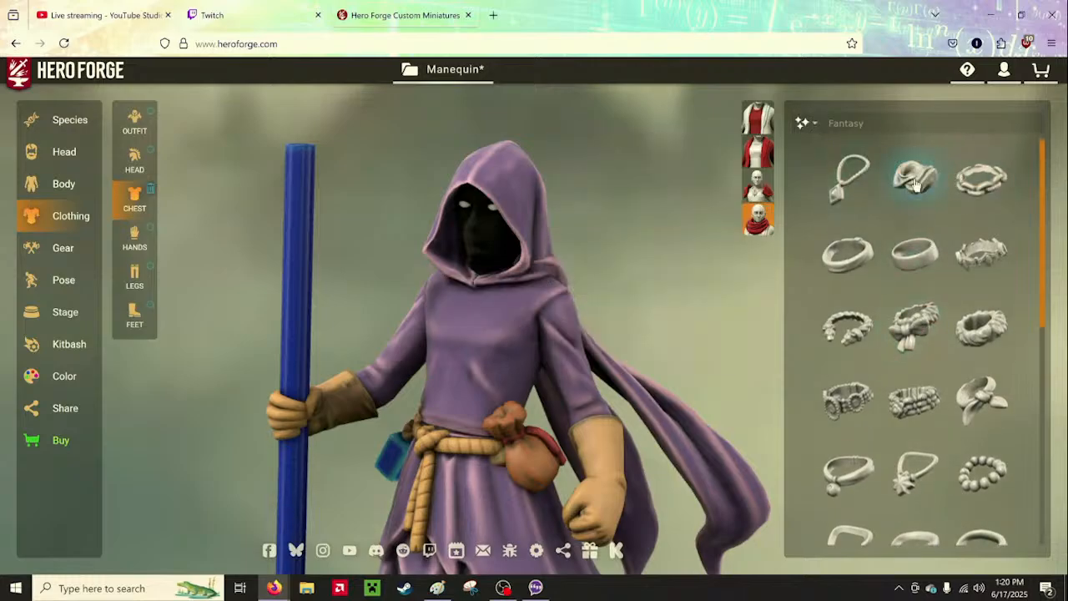
click(919, 186)
mouse_move(634, 296)
mouse_down()
mouse_move(770, 303)
mouse_move(492, 305)
mouse_move(798, 305)
mouse_move(618, 306)
mouse_up()
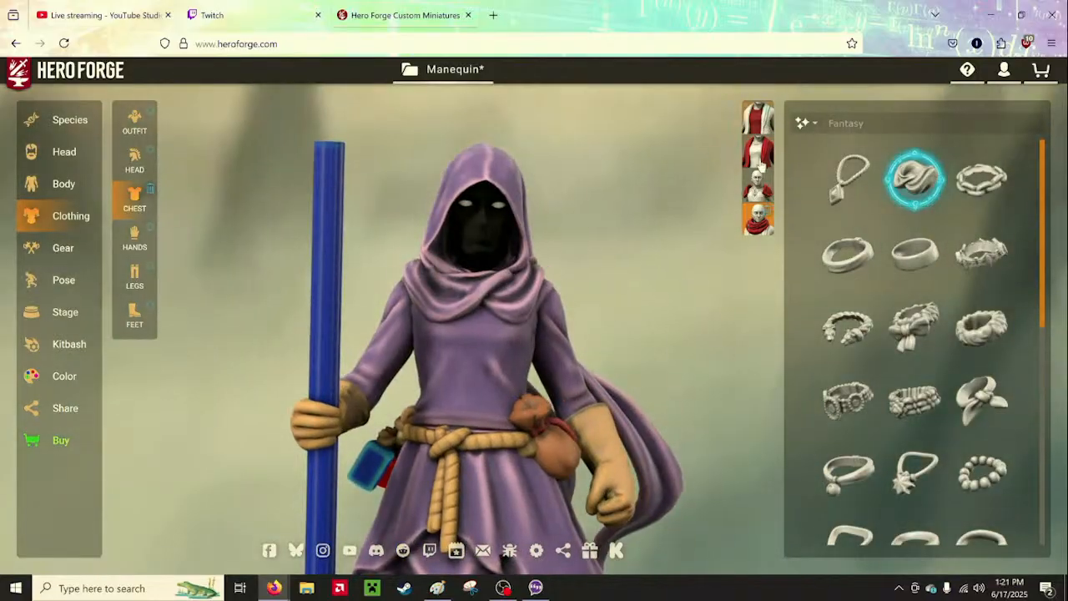
List the chest garments of all genres and try the Unknowable Invoker Robes on the figure
click(750, 157)
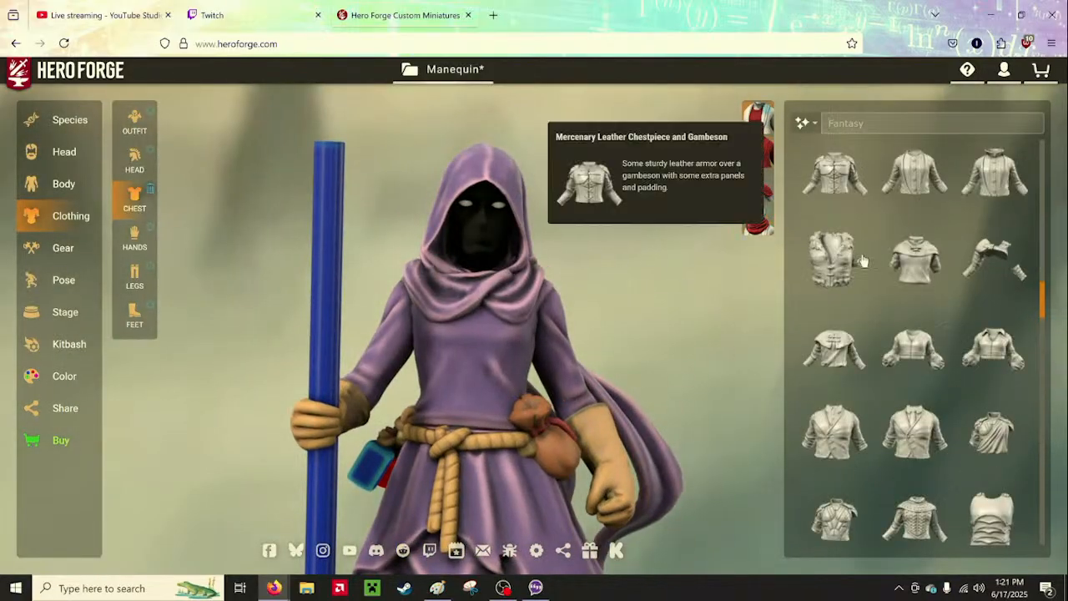
scroll(941, 292, up, 5)
click(815, 124)
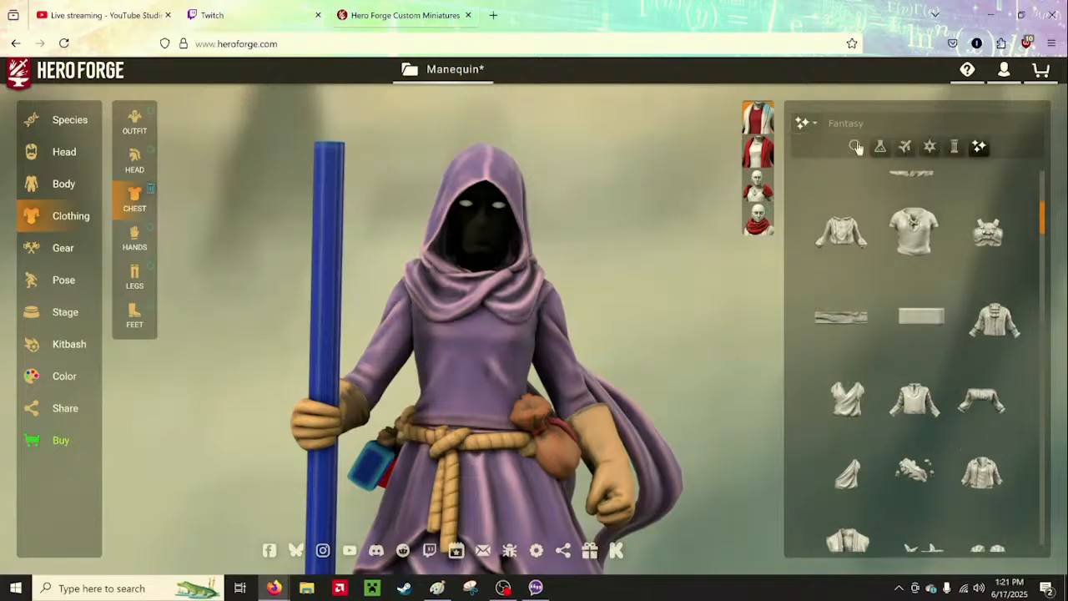
click(855, 147)
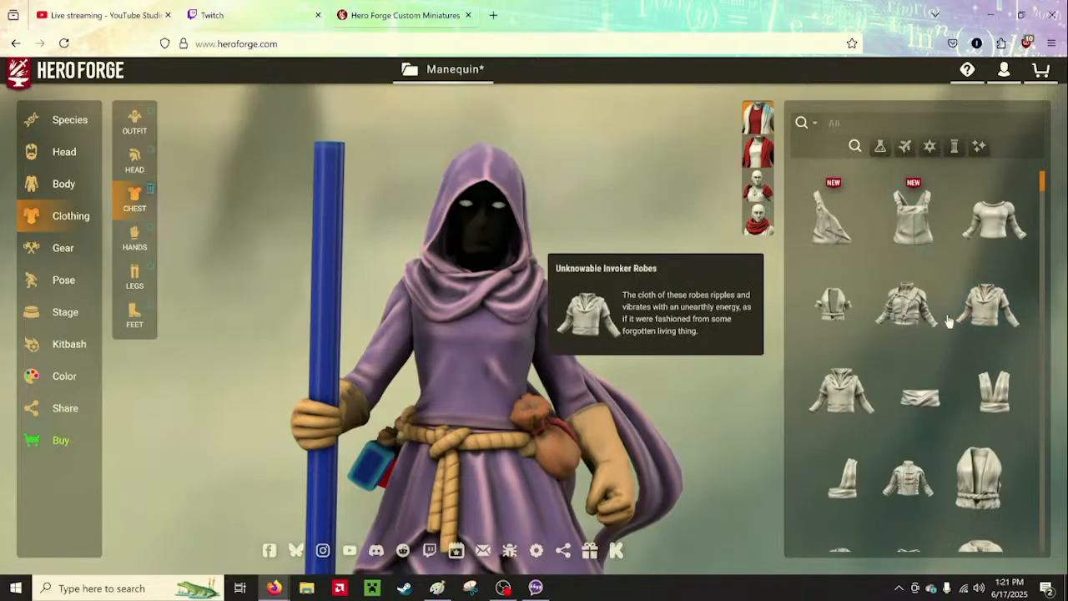
click(997, 310)
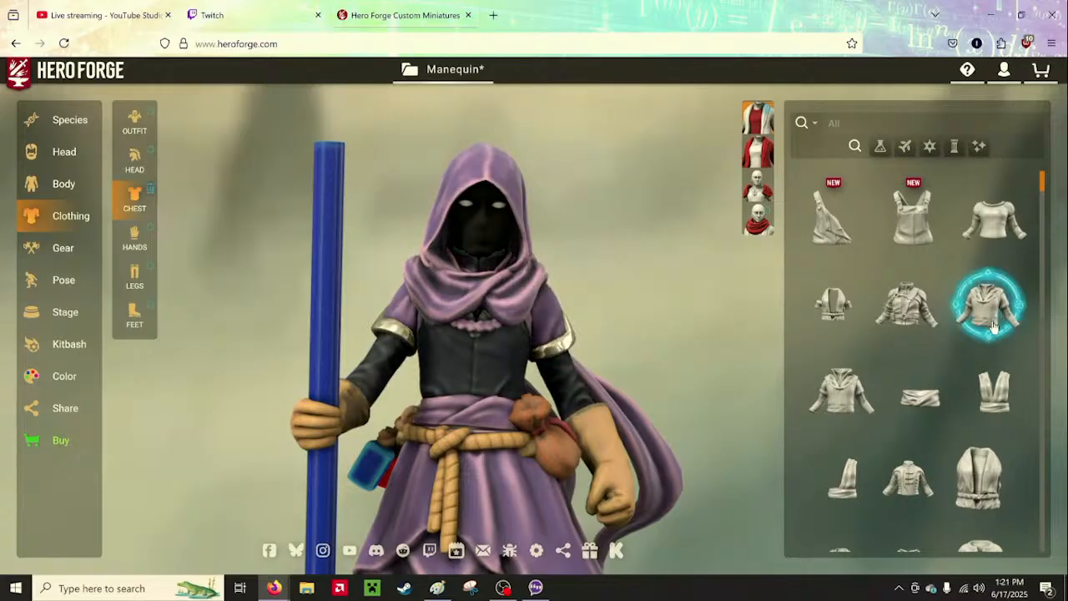
click(993, 324)
Browse the chest garments of all genres and read their descriptions for a top that suits the robed figure
scroll(876, 388, down, 2)
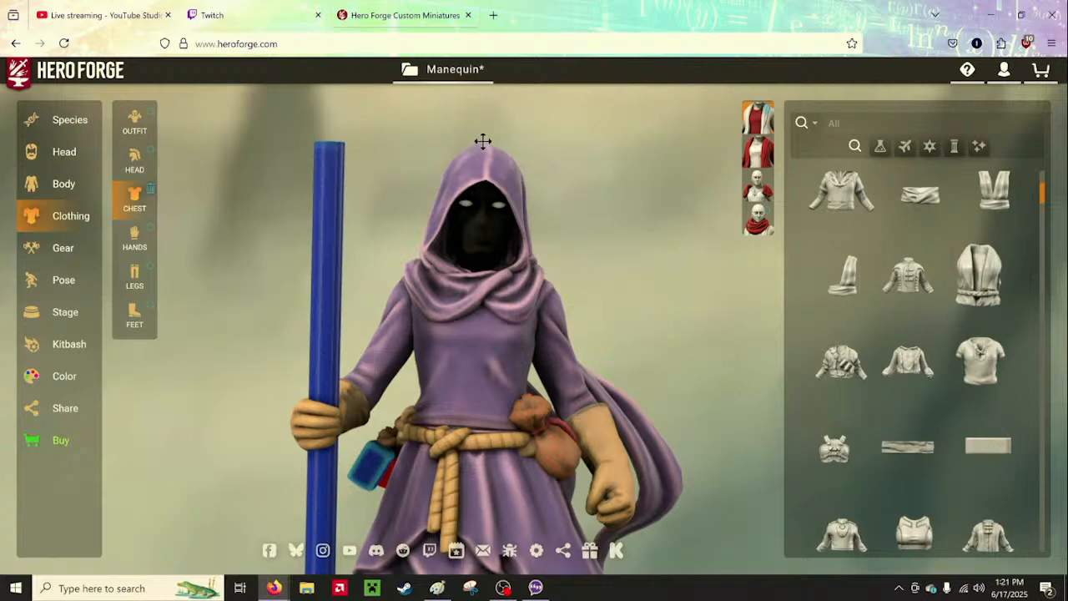
mouse_move(923, 376)
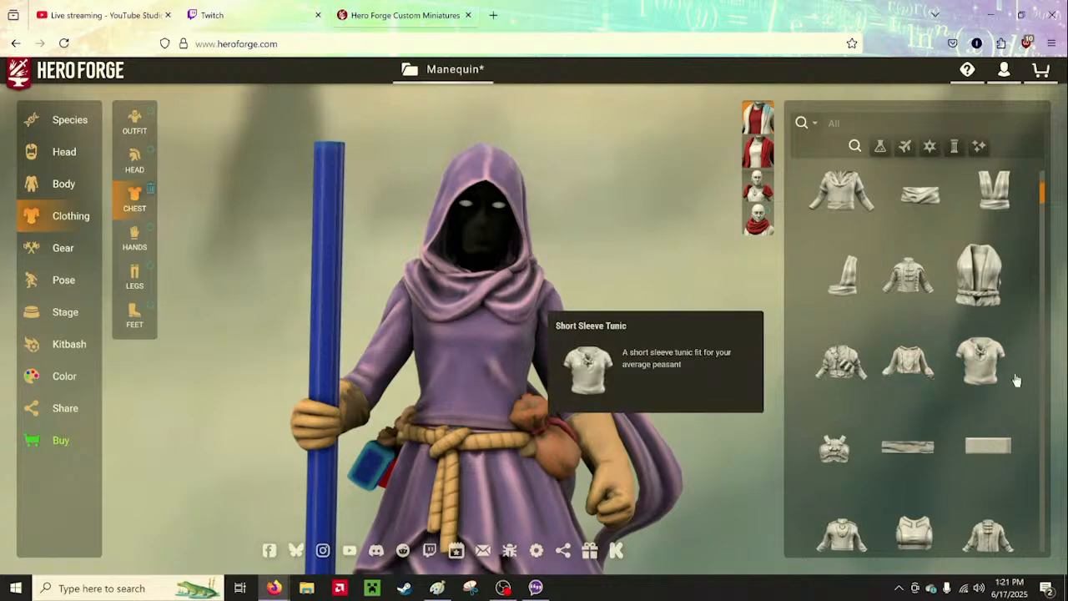
scroll(1001, 375, down, 1)
scroll(849, 379, down, 1)
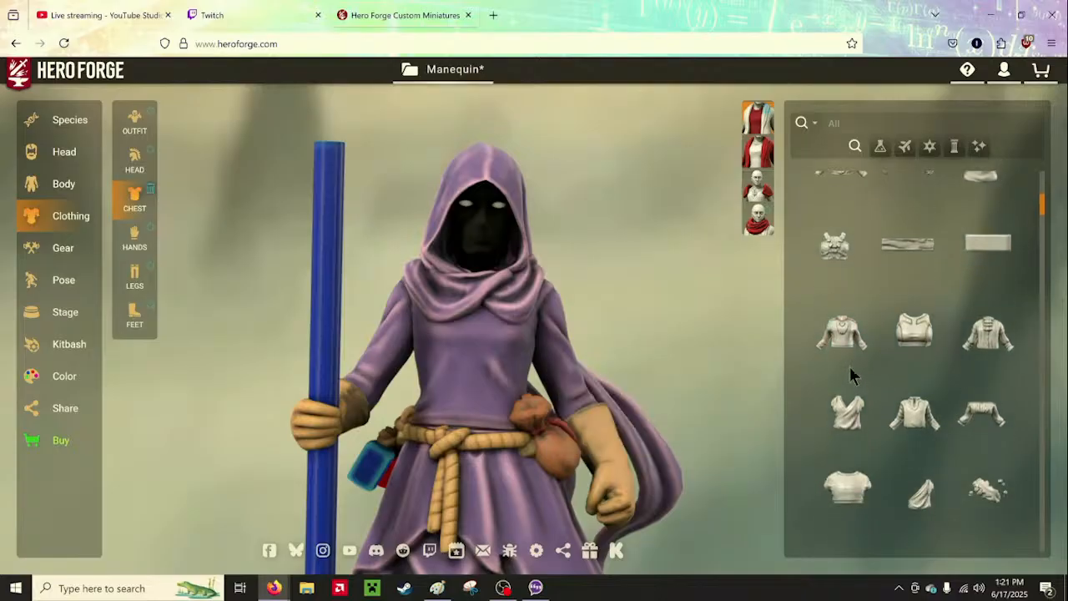
mouse_move(904, 351)
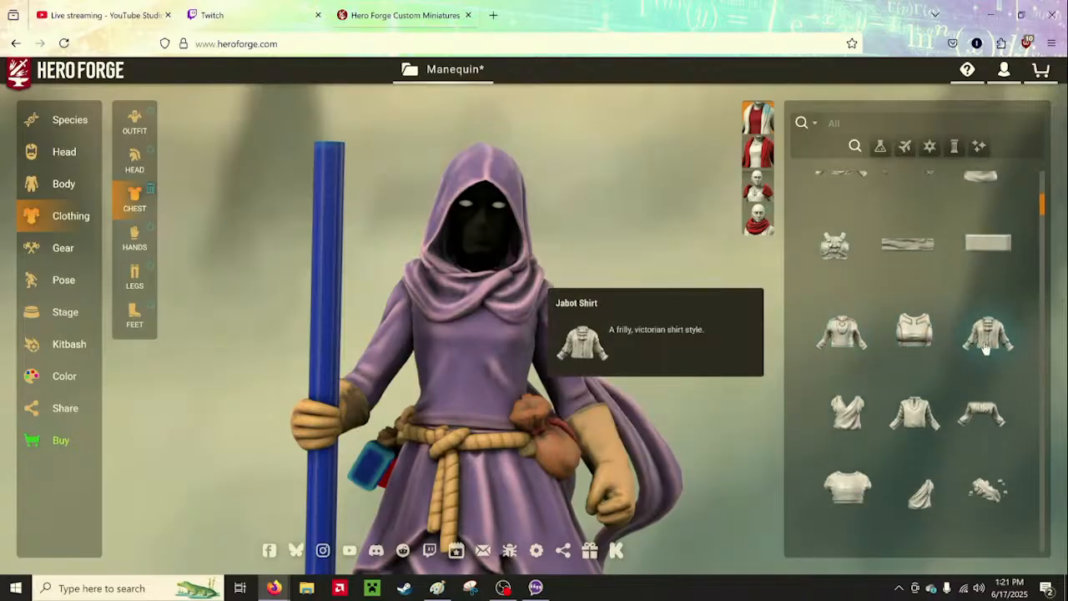
mouse_move(936, 448)
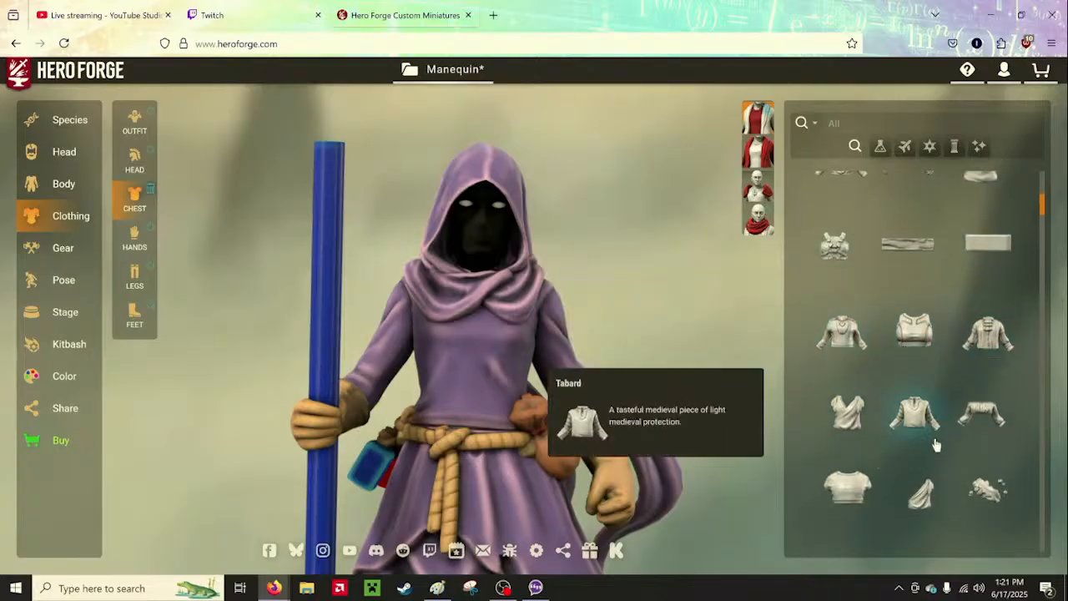
scroll(945, 444, down, 3)
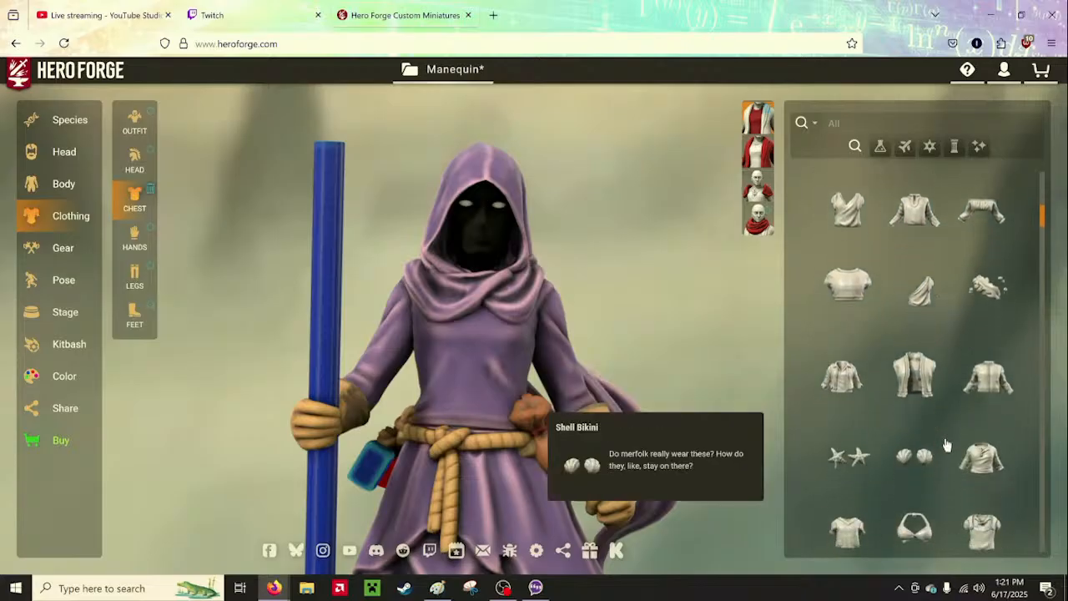
mouse_move(847, 382)
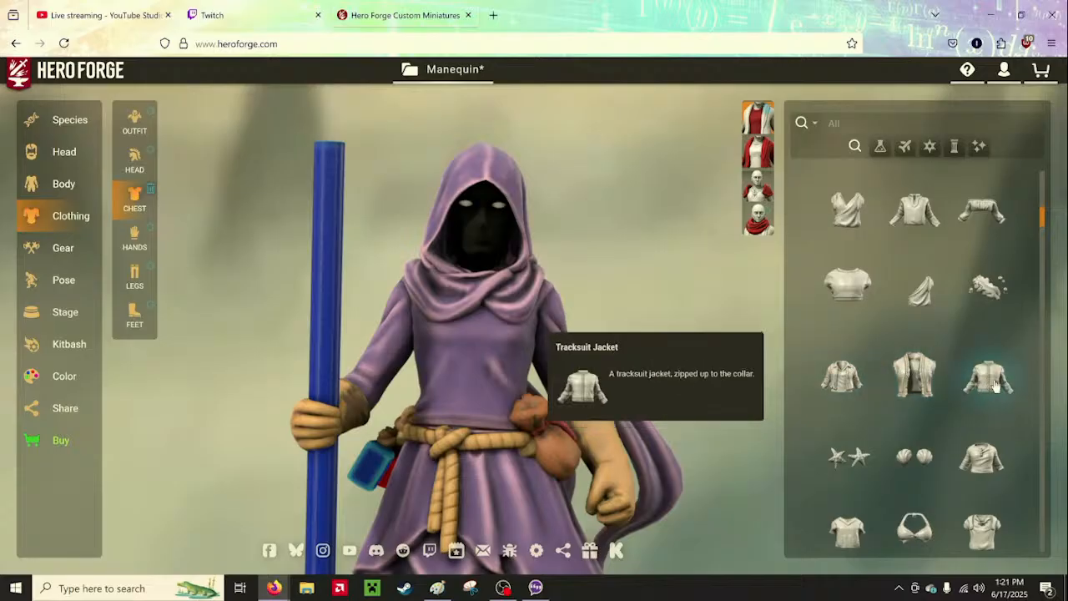
scroll(960, 367, down, 1)
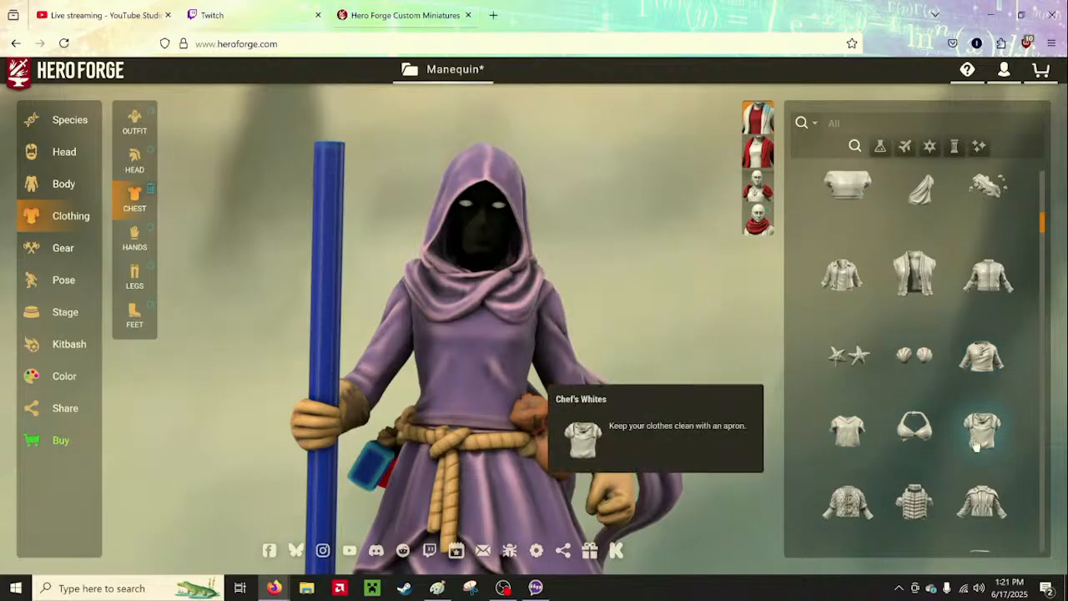
scroll(976, 446, down, 1)
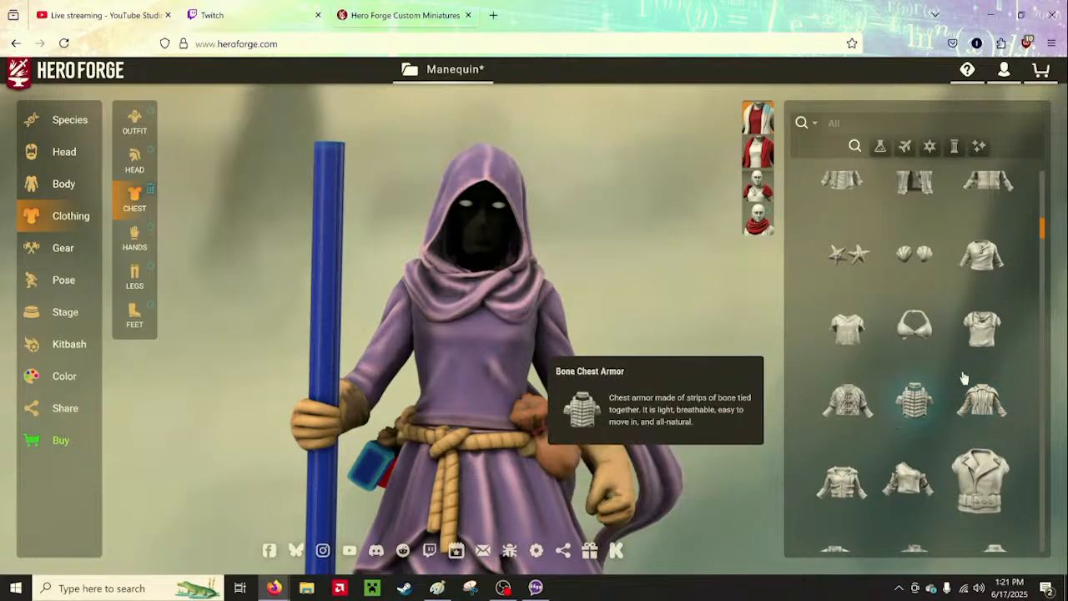
scroll(946, 446, down, 2)
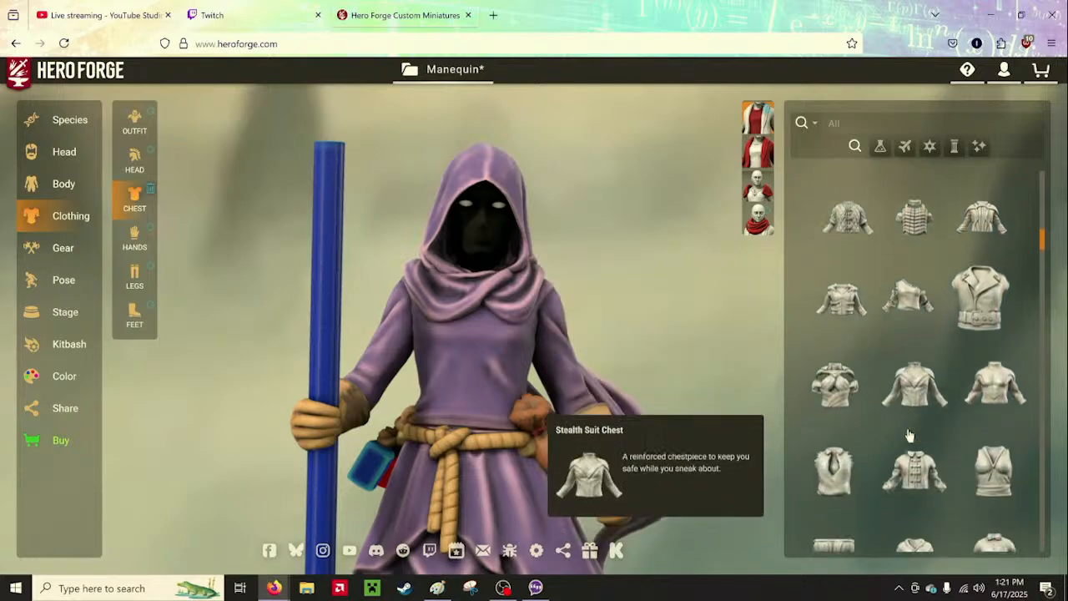
Try the Super Suit Chest on the figure and remove it
scroll(909, 435, down, 1)
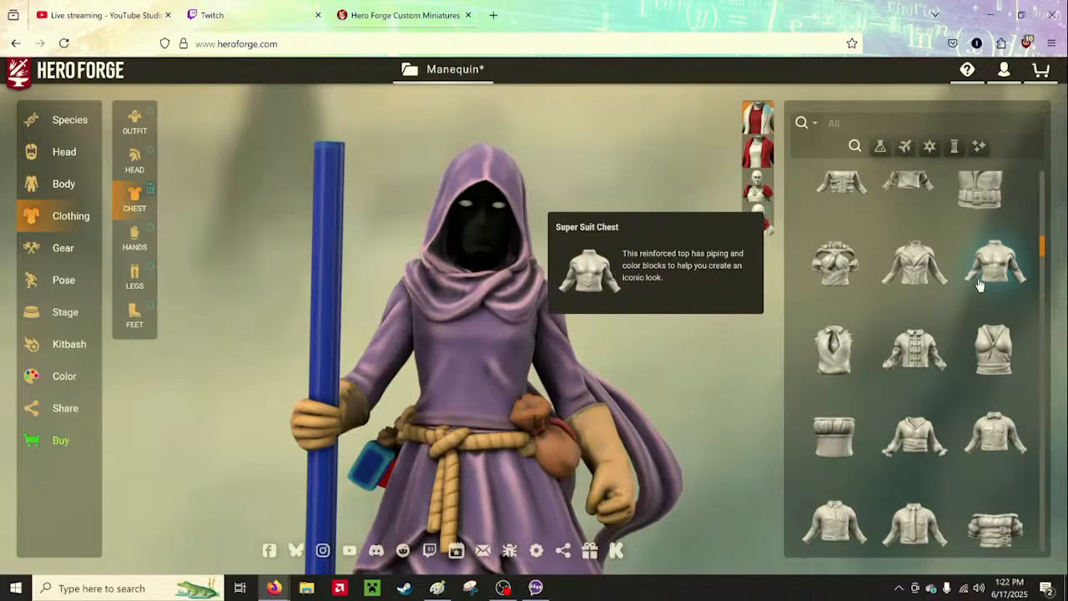
click(980, 284)
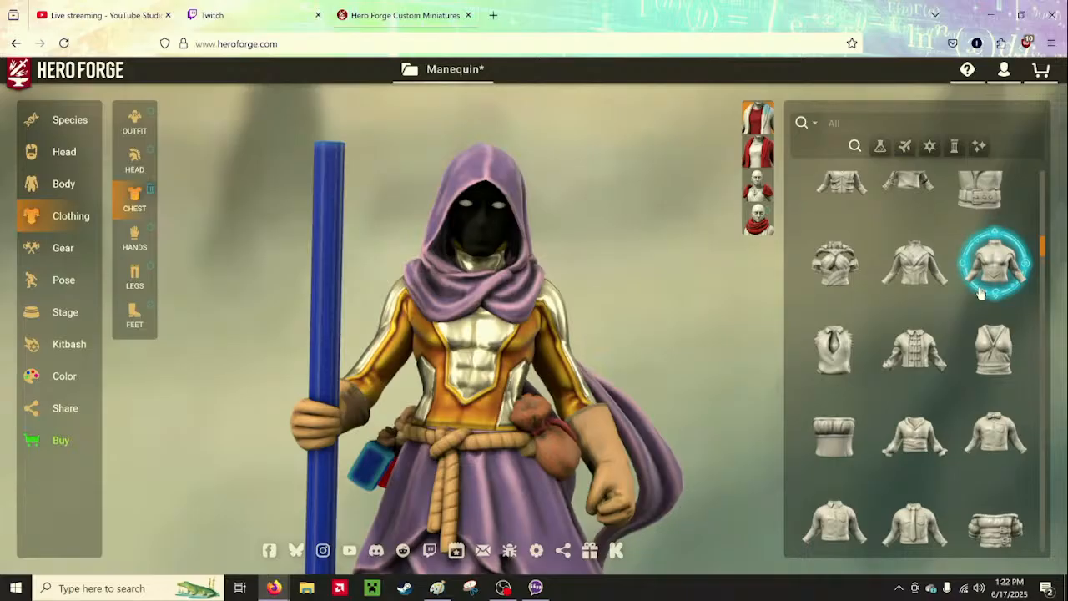
click(978, 294)
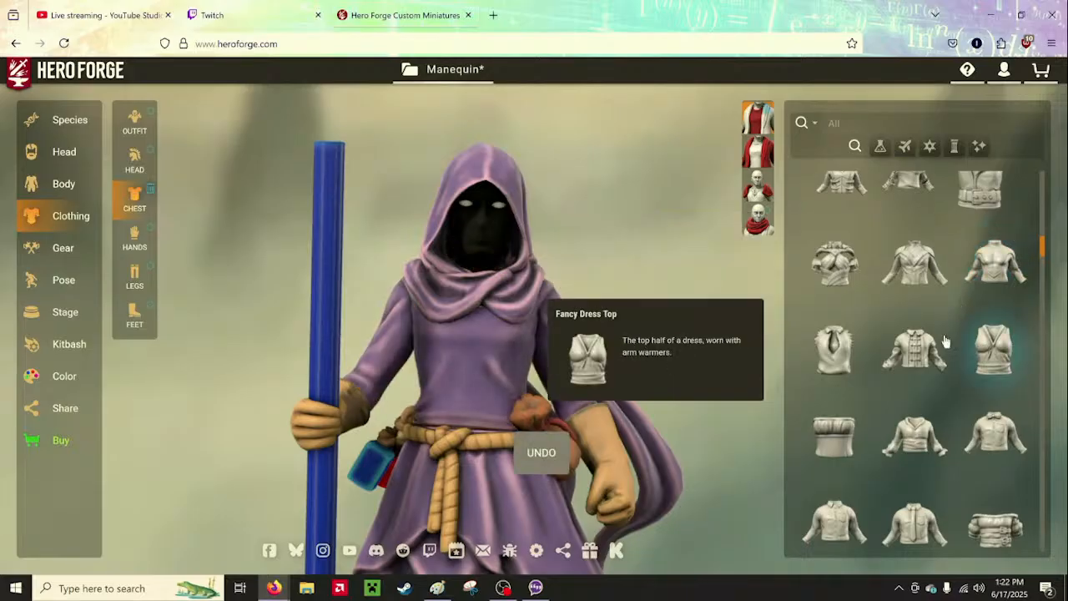
Try the Spartan Breastplate with Bust and the breastplate variant beside it, and take both off the figure
scroll(917, 379, down, 1)
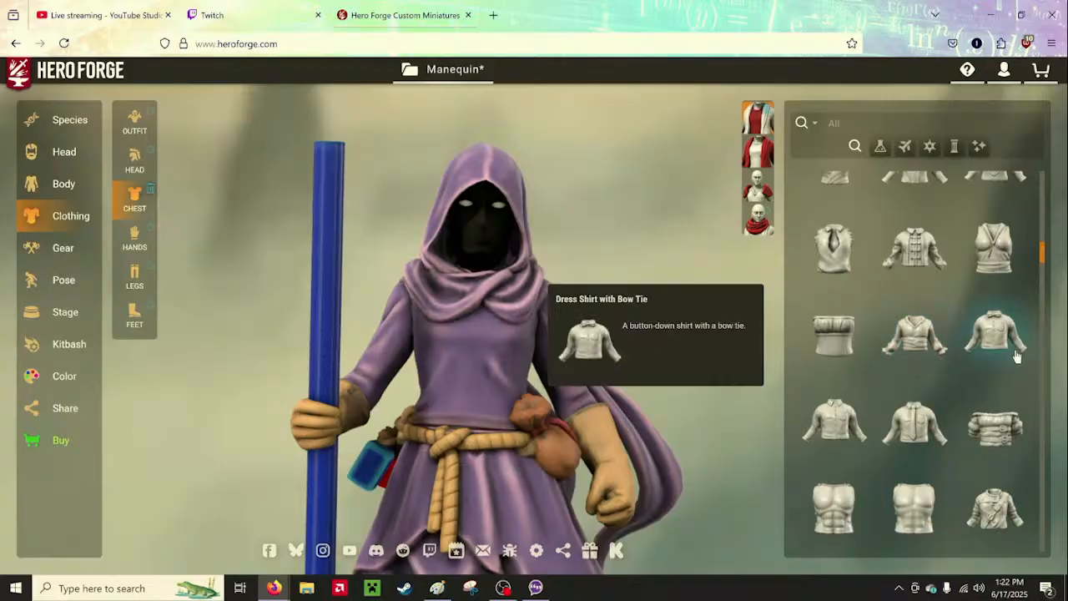
drag(560, 368, 600, 353)
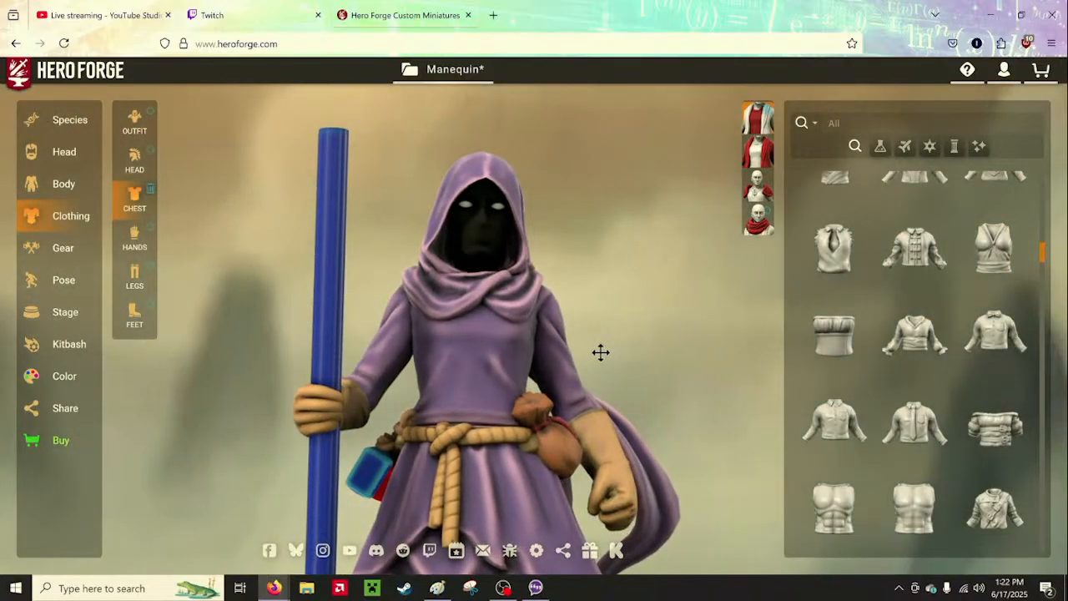
scroll(980, 410, down, 1)
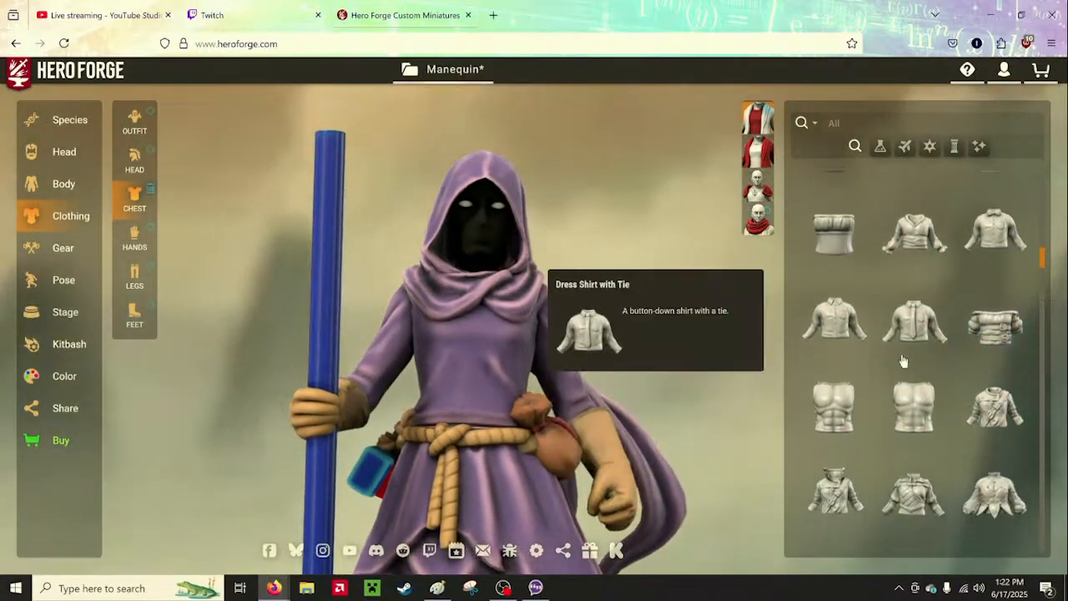
click(838, 420)
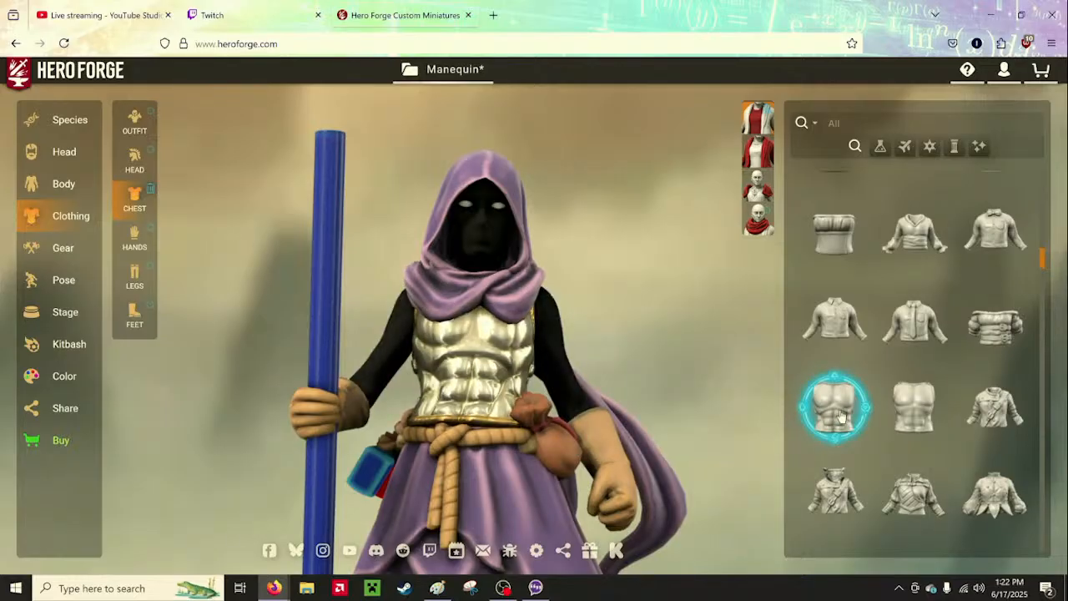
drag(675, 382, 650, 415)
click(834, 408)
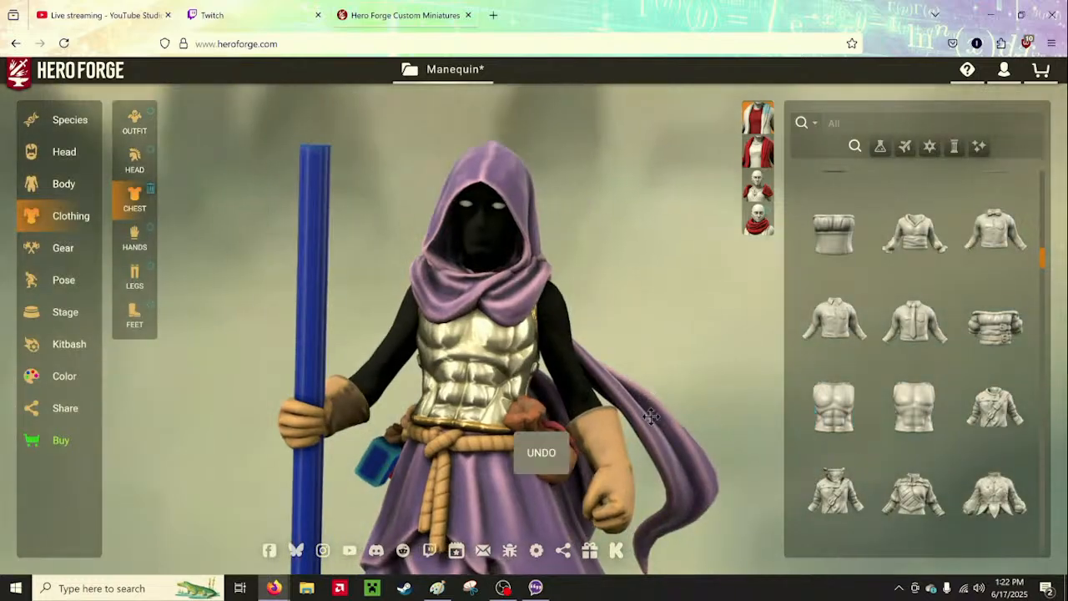
click(916, 414)
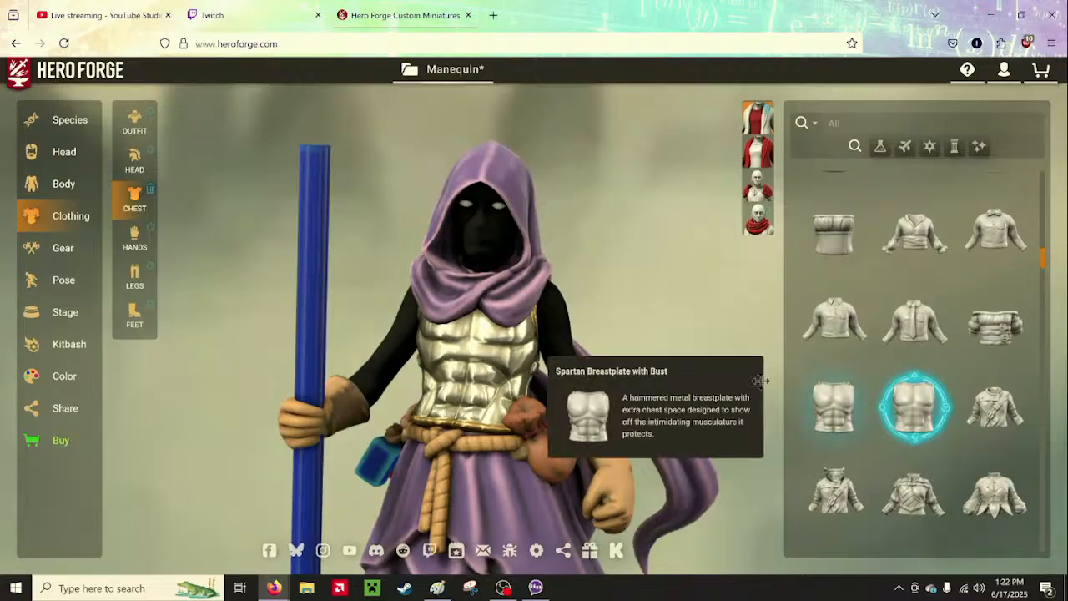
mouse_move(731, 367)
mouse_down()
mouse_move(790, 374)
mouse_move(734, 375)
mouse_up()
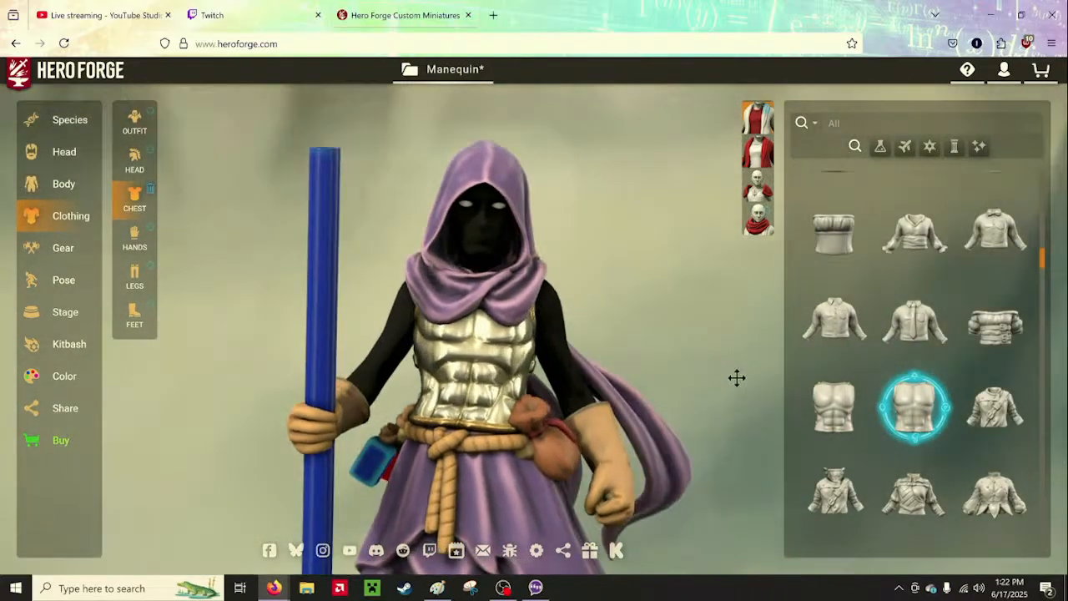
key(ctrl+z)
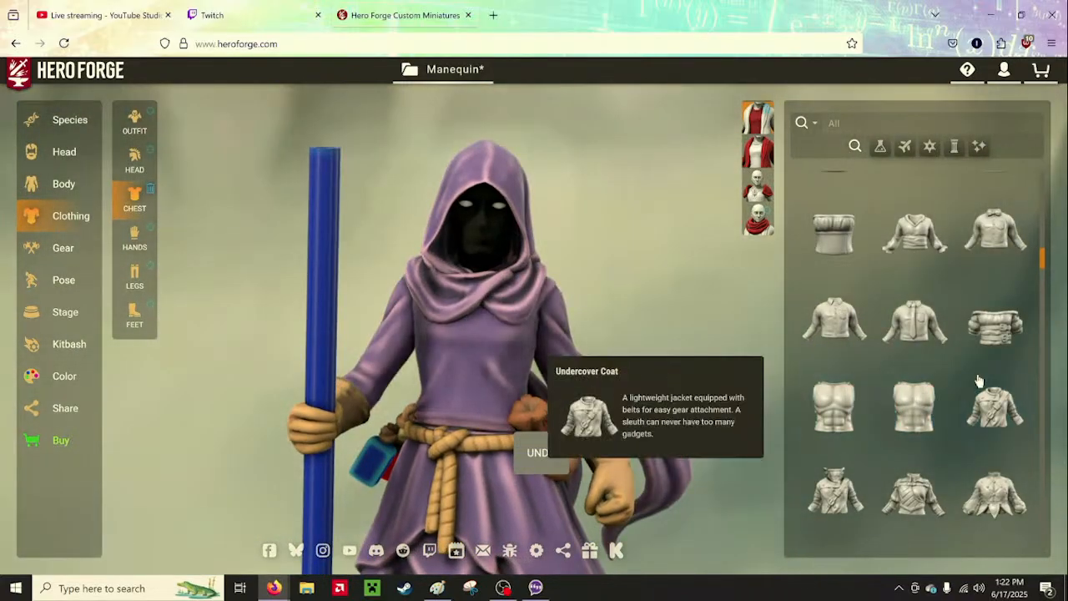
Put the long-sleeved armored top listed beside the Long Sleeve Shirt on the figure's chest
scroll(981, 389, down, 1)
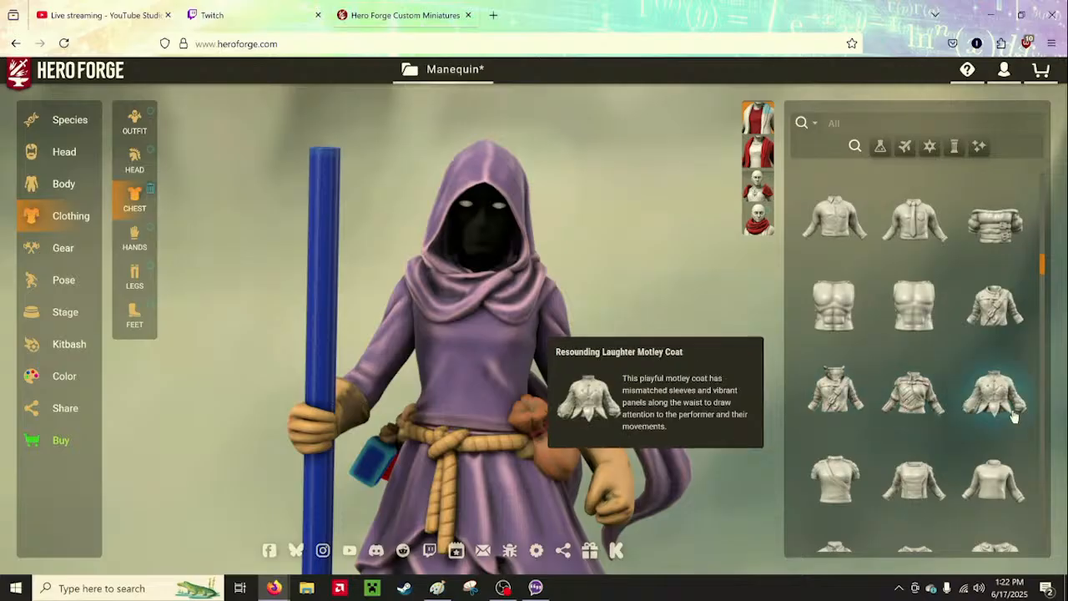
scroll(984, 392, down, 1)
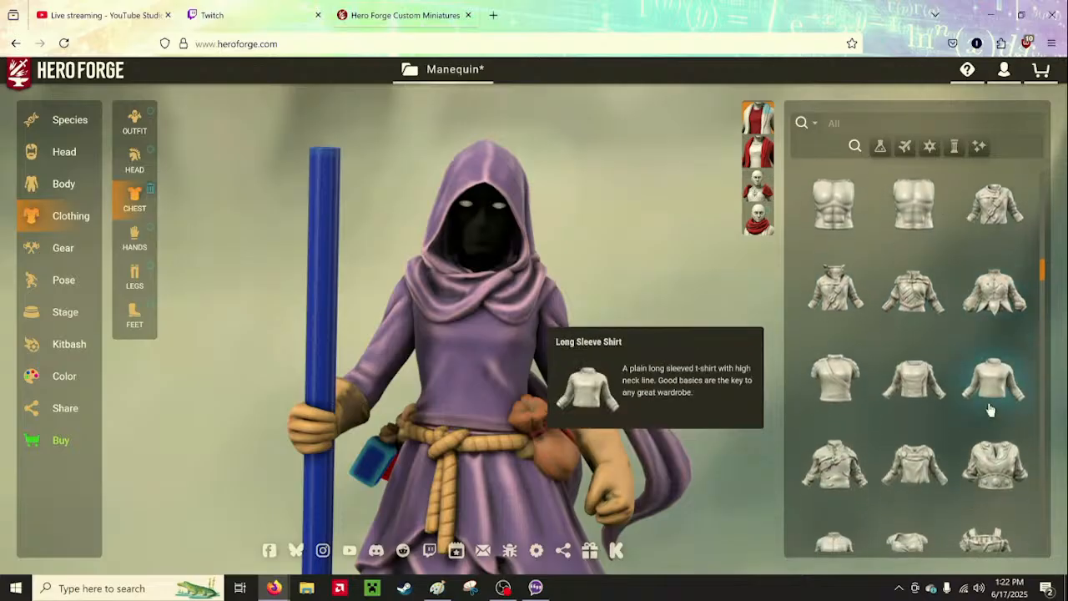
click(932, 388)
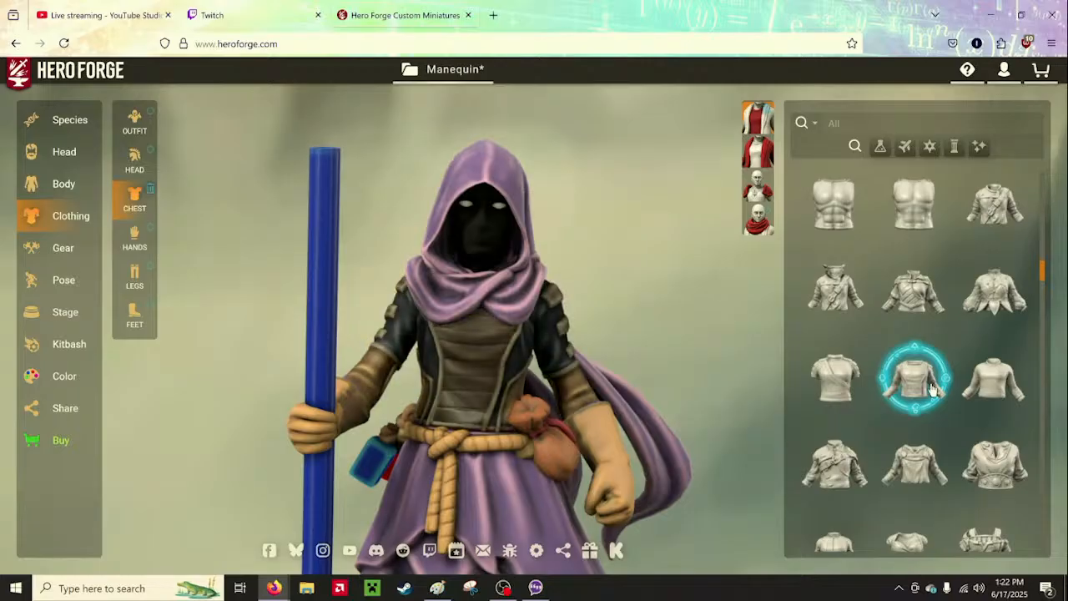
Take the armored top off the figure, and try on the Long Sleeve Shirt beside it before undoing that change
click(932, 397)
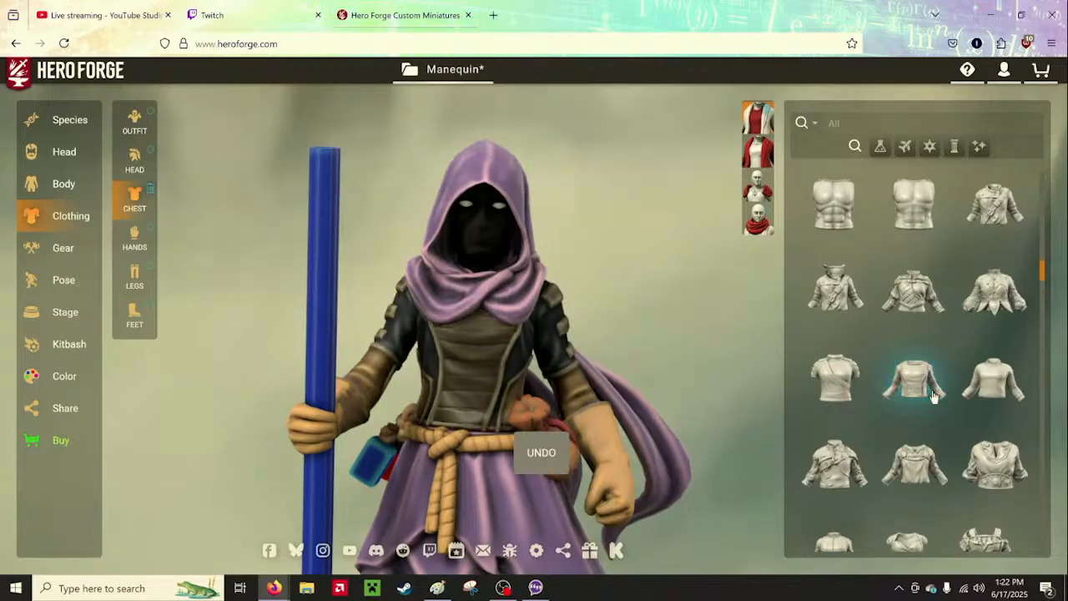
click(981, 382)
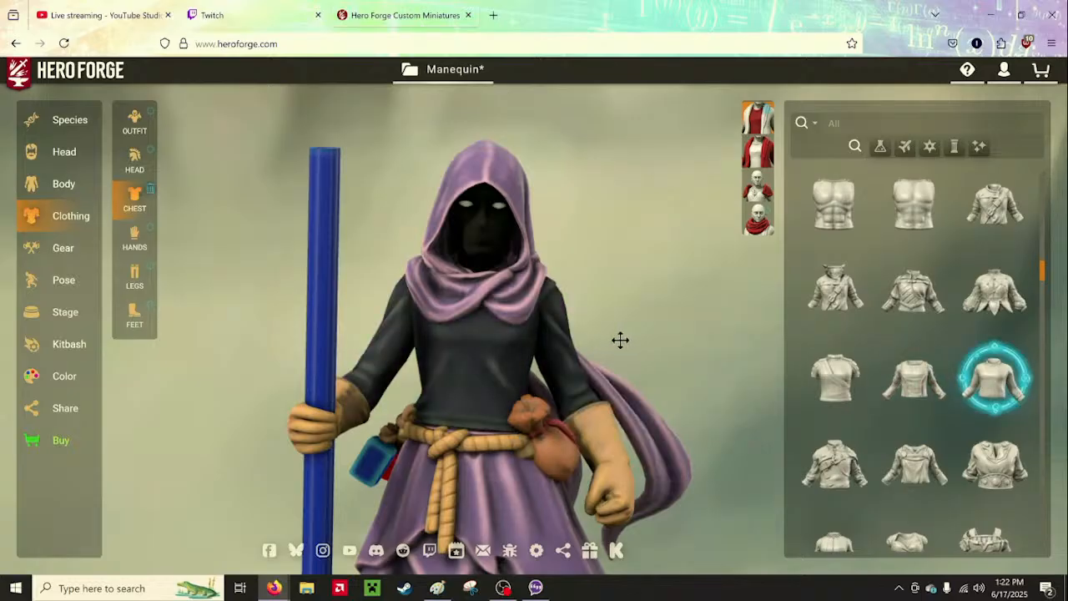
drag(620, 340, 651, 314)
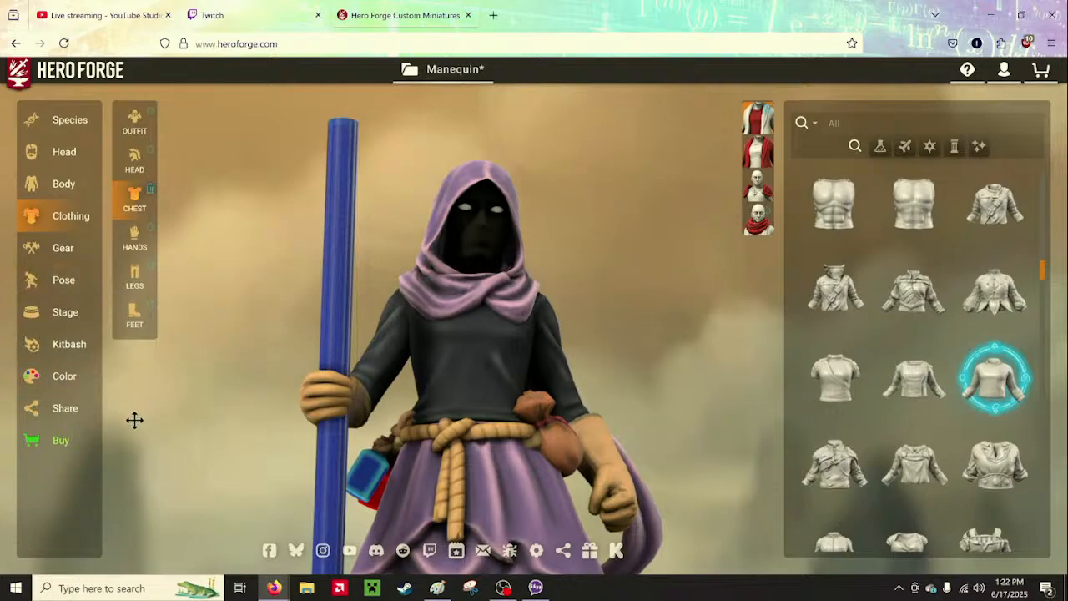
key(ctrl+z)
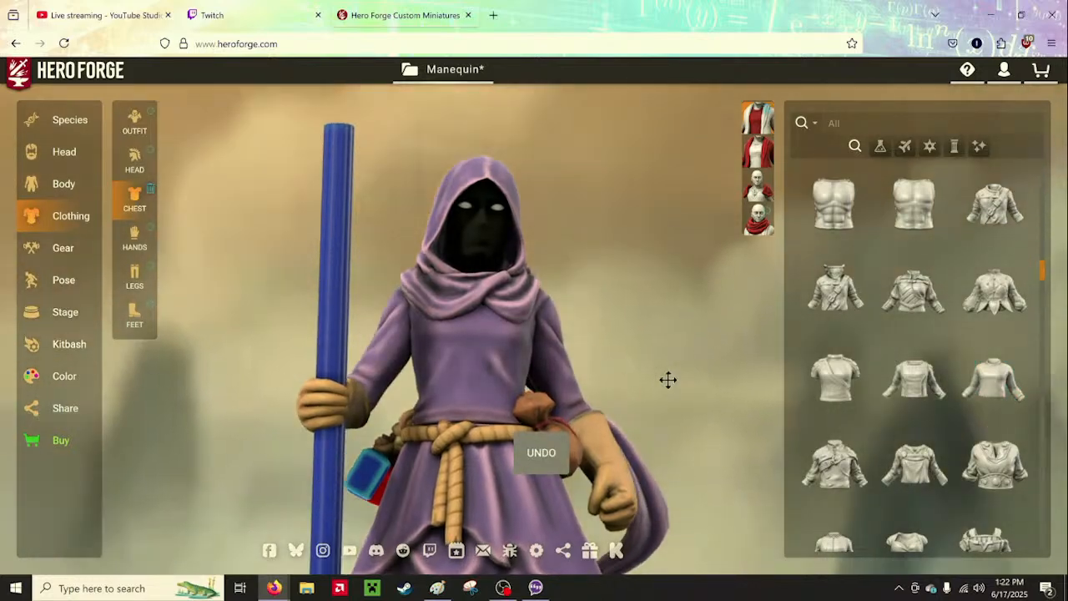
Look through the full range of chest garments and read their descriptions for a long-sleeved top that suits the robed figure
scroll(996, 394, down, 10)
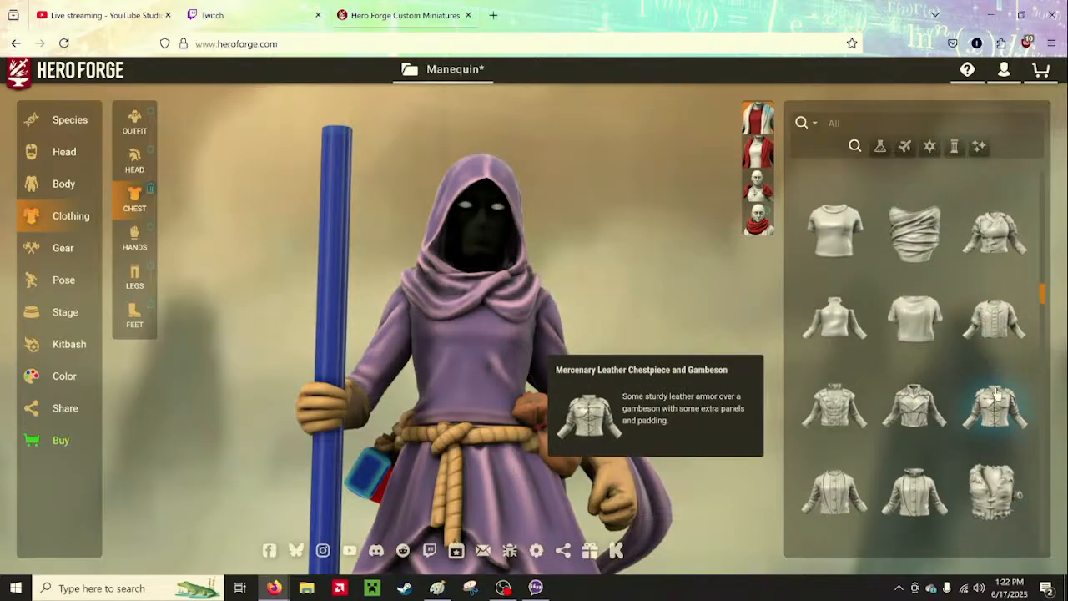
scroll(994, 389, down, 8)
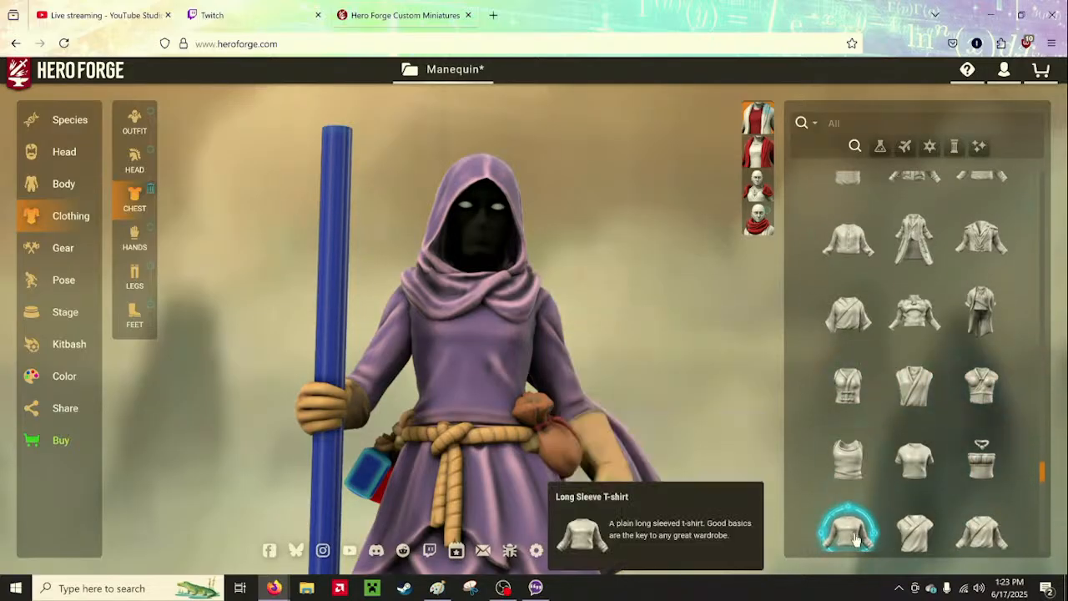
scroll(836, 442, down, 1)
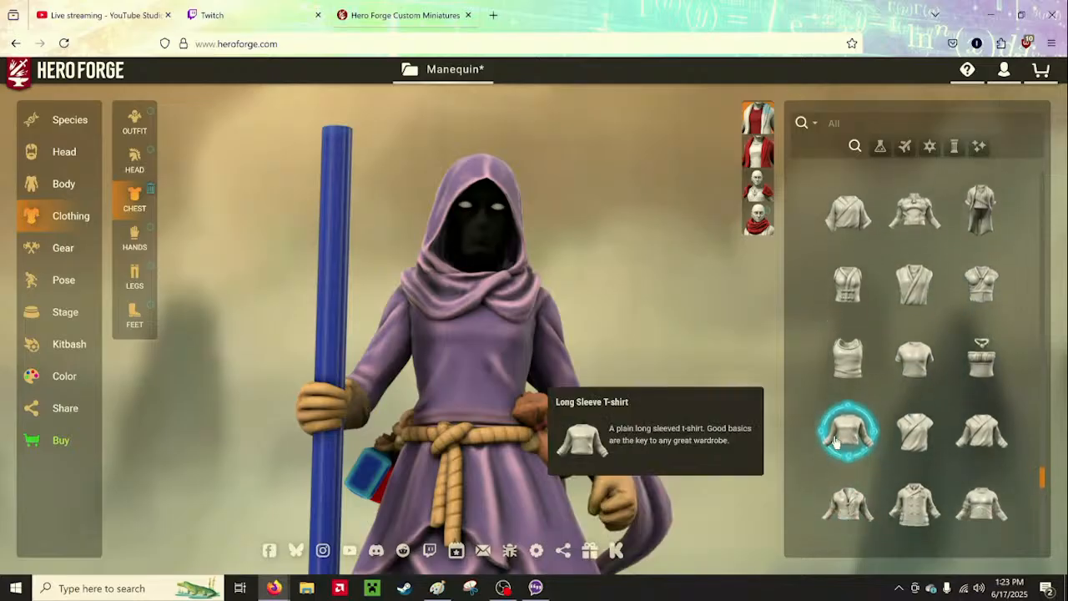
scroll(876, 412, up, 5)
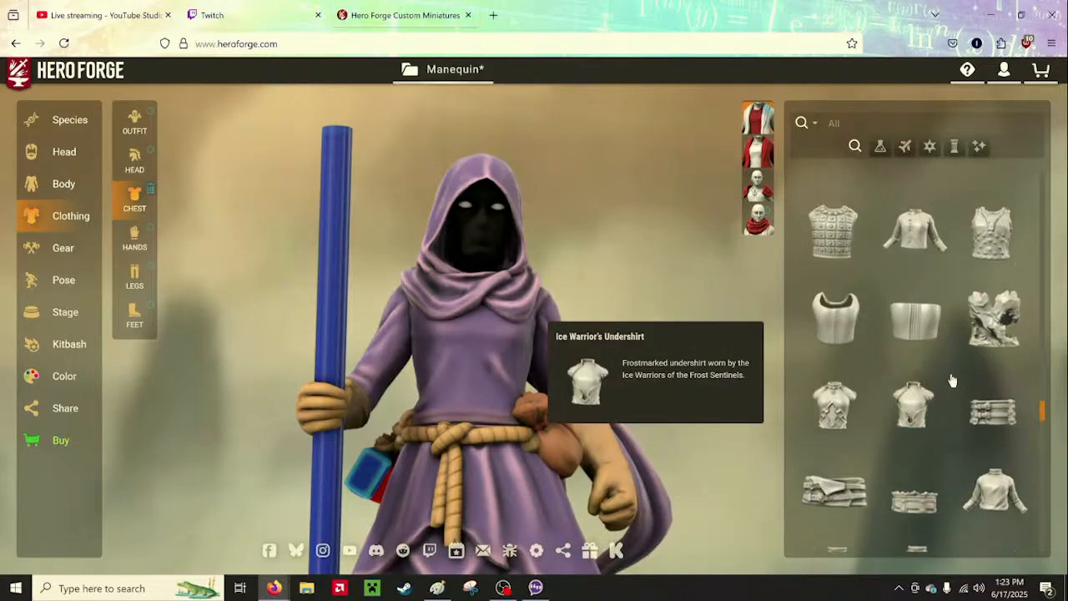
scroll(1006, 421, down, 2)
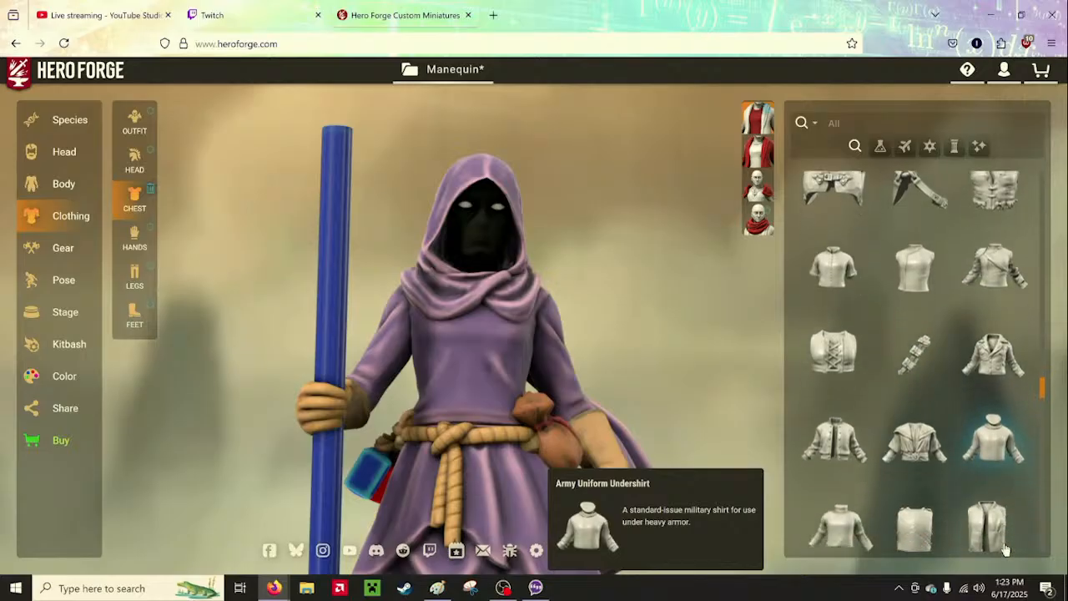
scroll(989, 435, up, 3)
scroll(989, 436, up, 5)
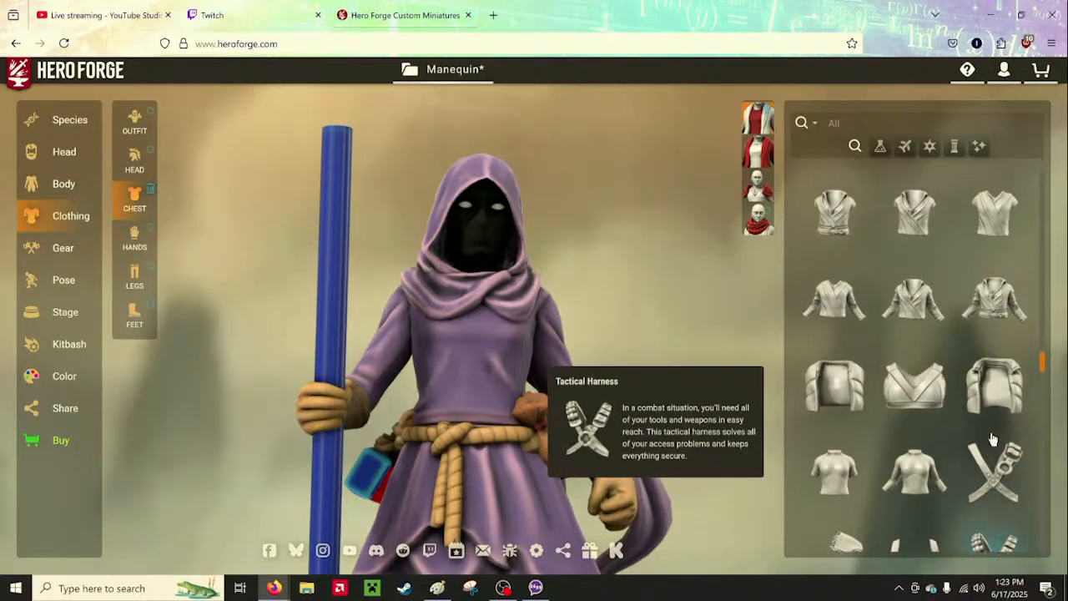
scroll(997, 441, up, 5)
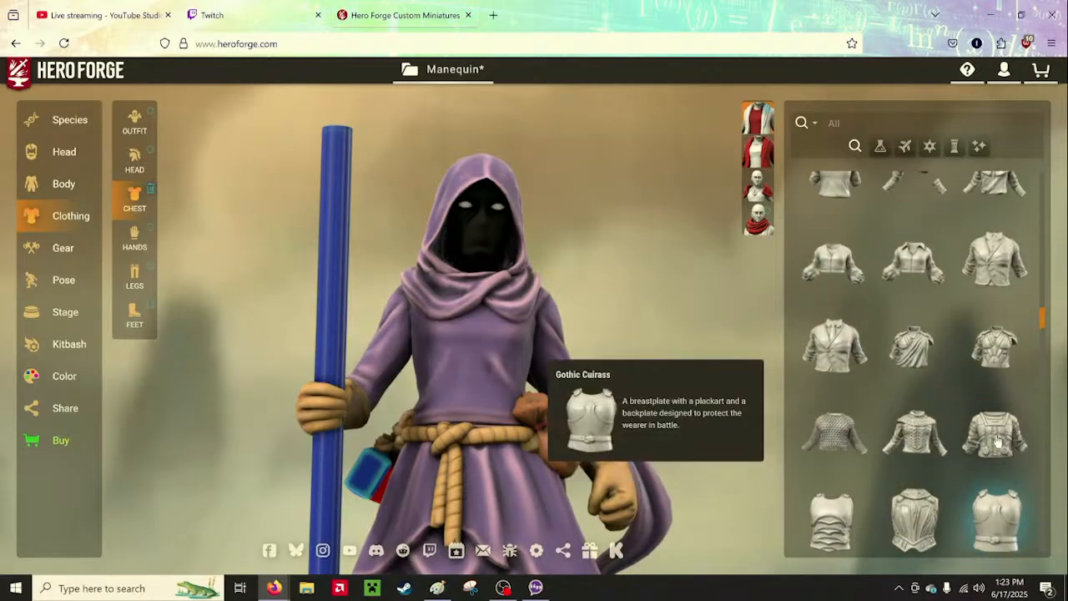
scroll(1000, 443, up, 2)
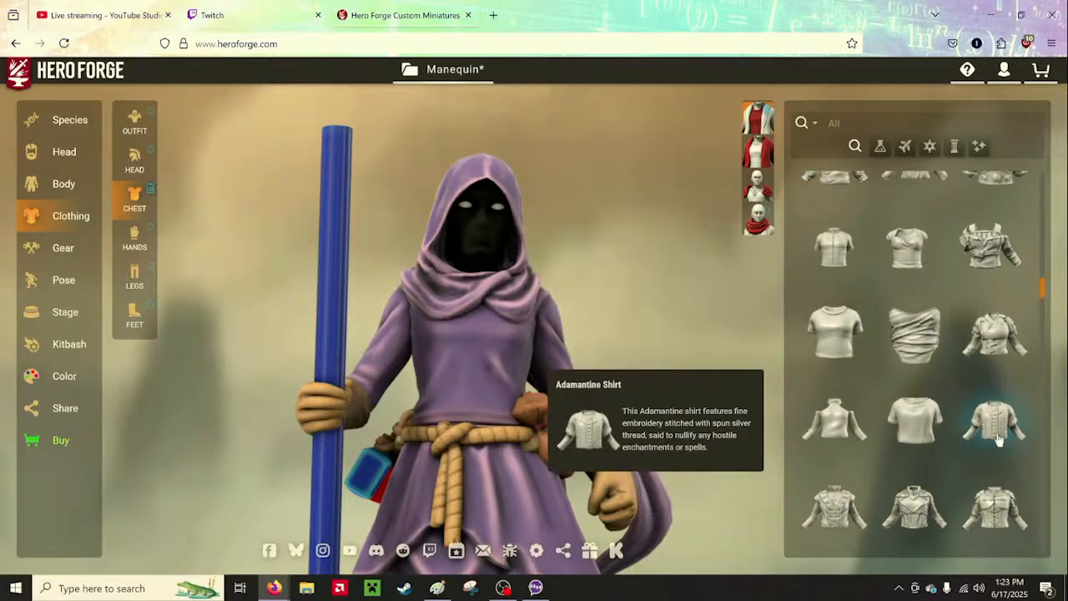
scroll(997, 450, up, 5)
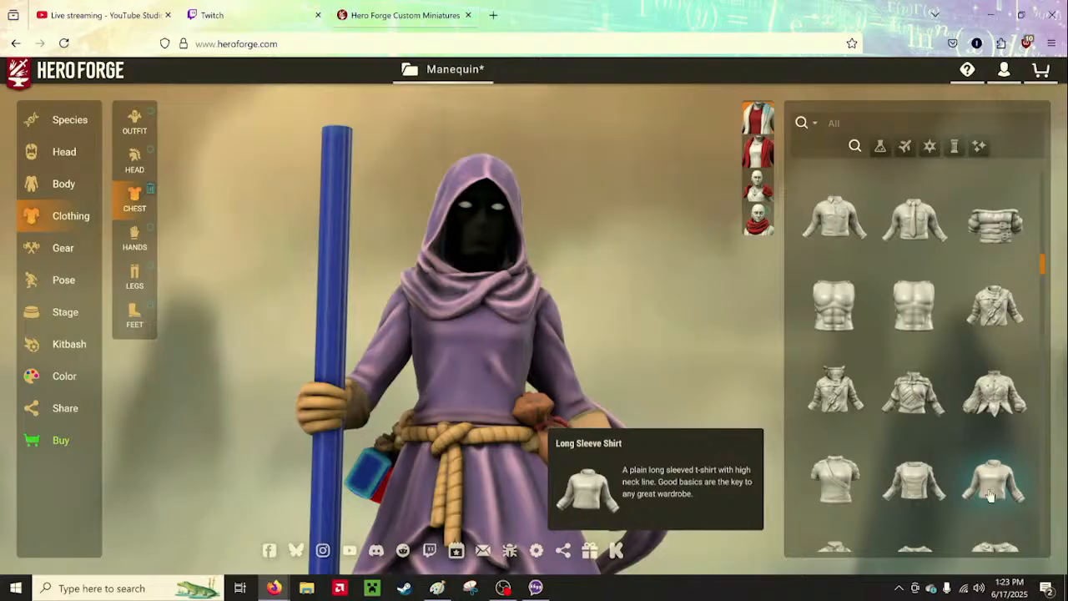
Try the Long Sleeve Shirt on the figure again, check it from above, and revert to the purple top
click(989, 496)
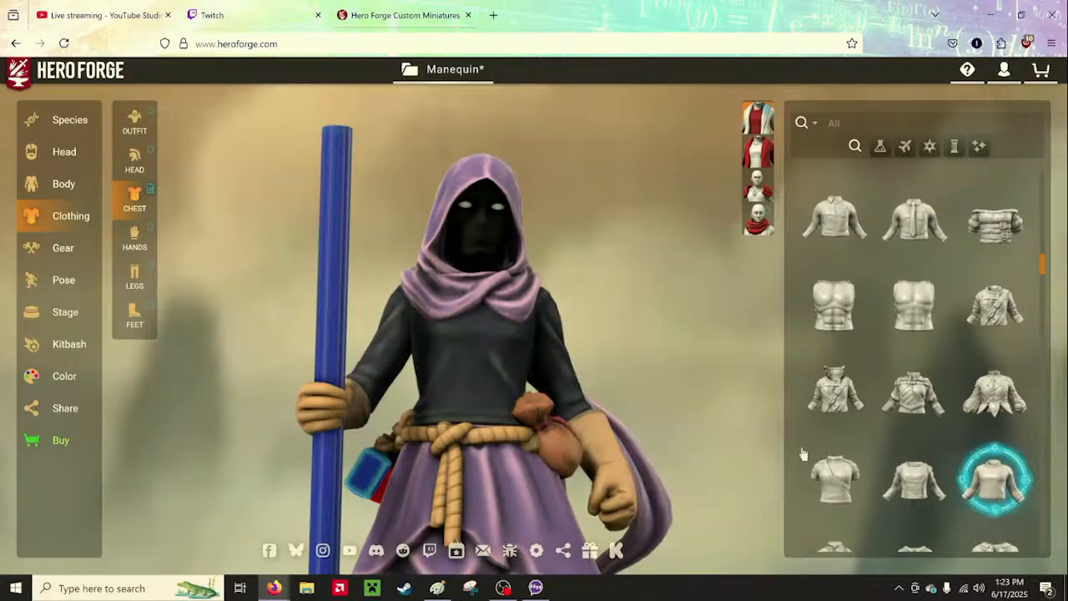
drag(696, 381, 687, 442)
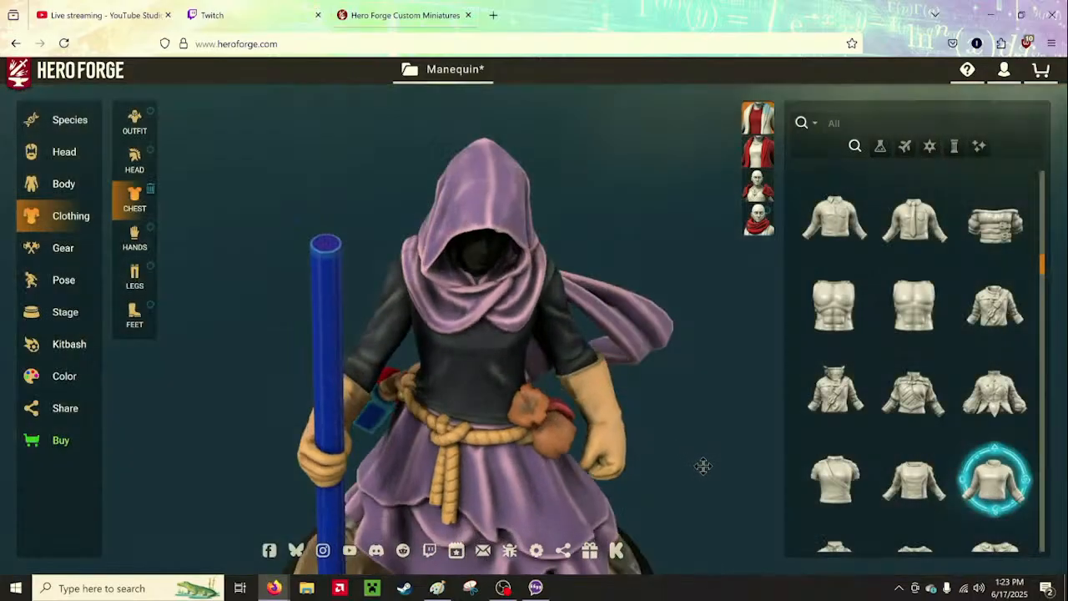
click(966, 474)
click(985, 472)
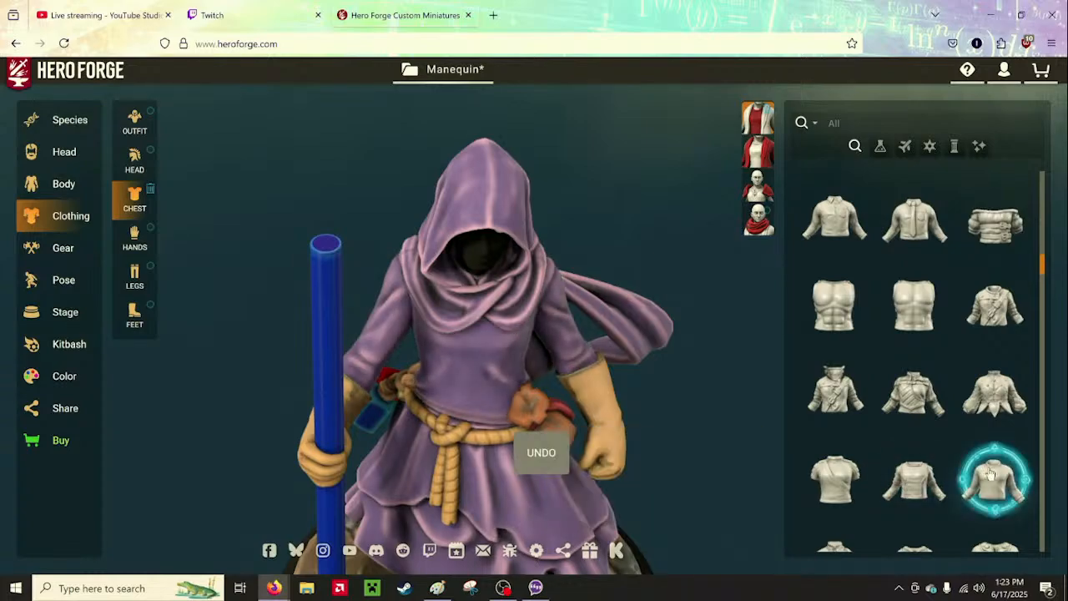
click(989, 473)
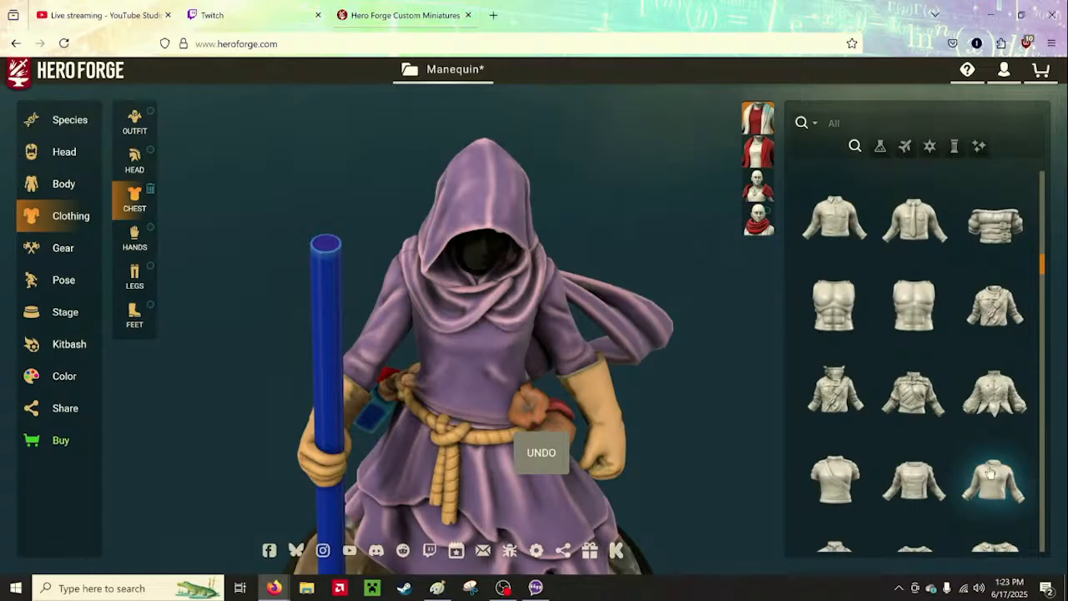
click(989, 472)
click(990, 472)
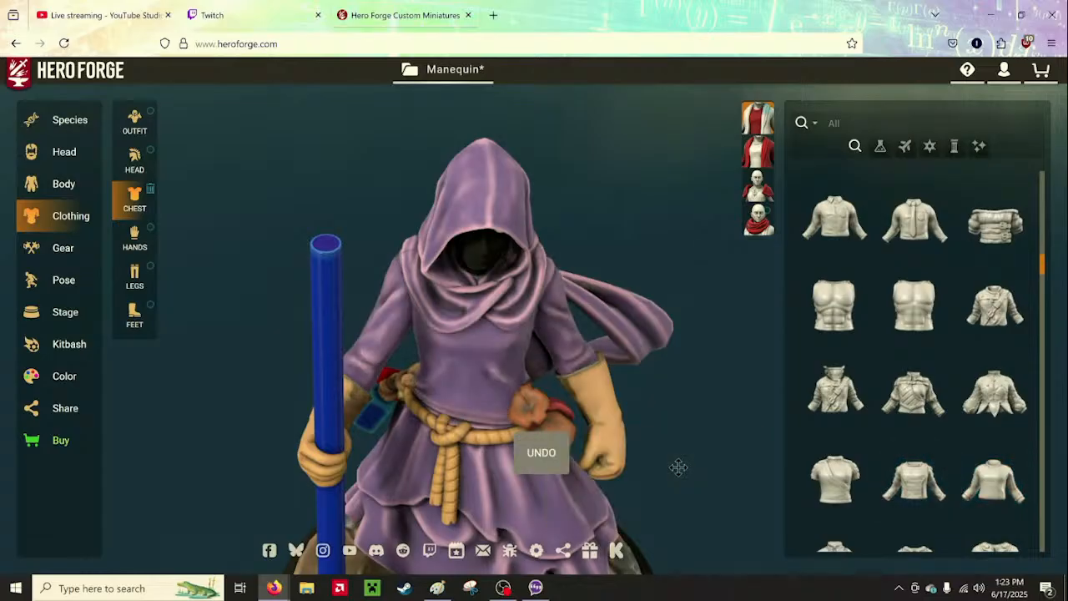
Try the caped top listed below the Royal Waistcoat and Coat on the figure, and undo it
scroll(958, 405, down, 3)
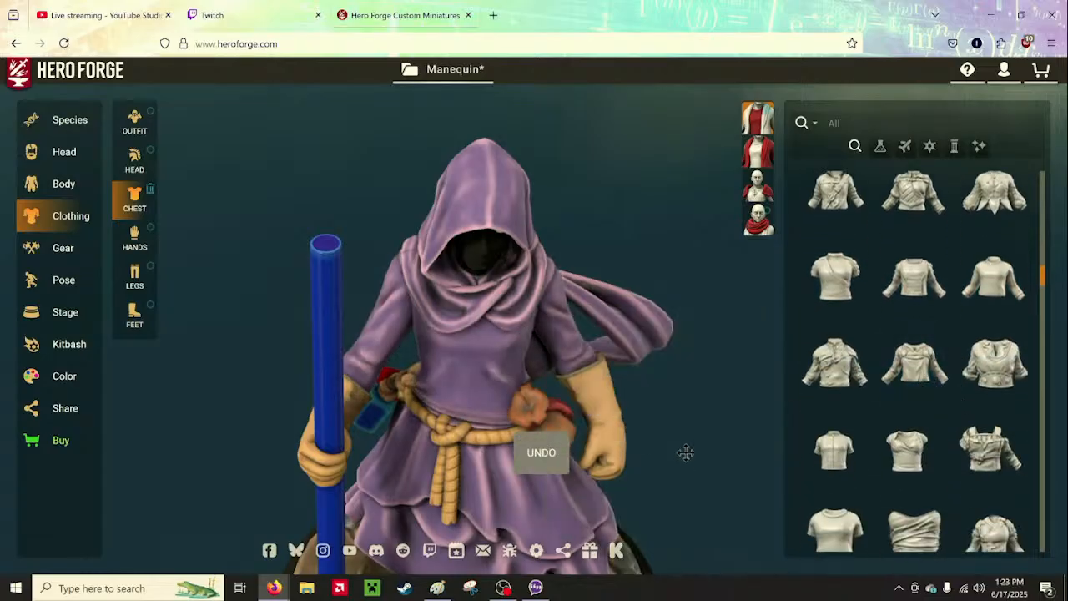
drag(684, 451, 695, 401)
mouse_move(857, 449)
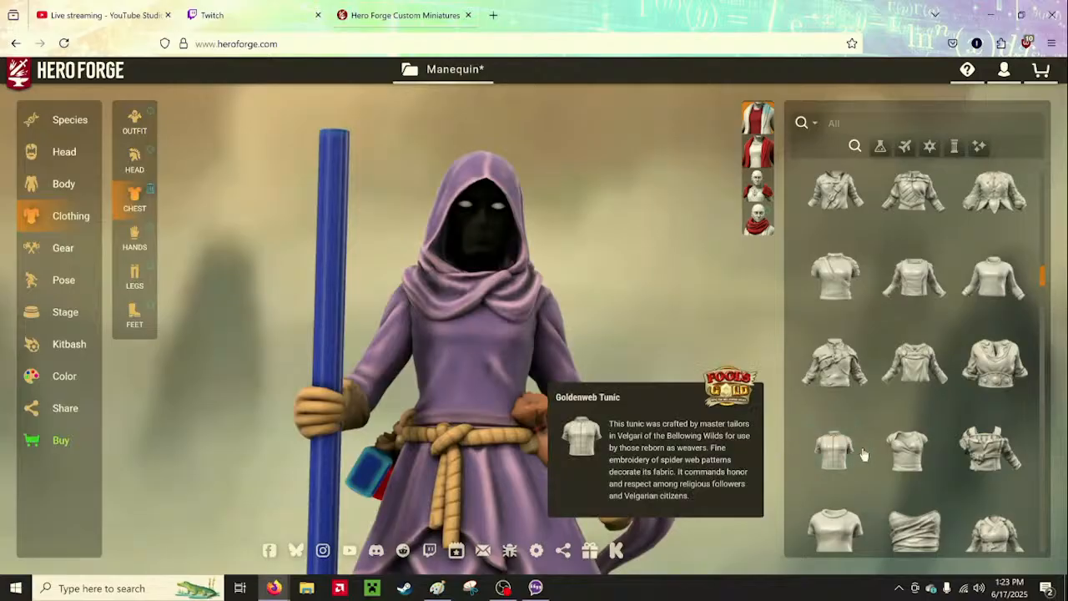
scroll(924, 378, down, 3)
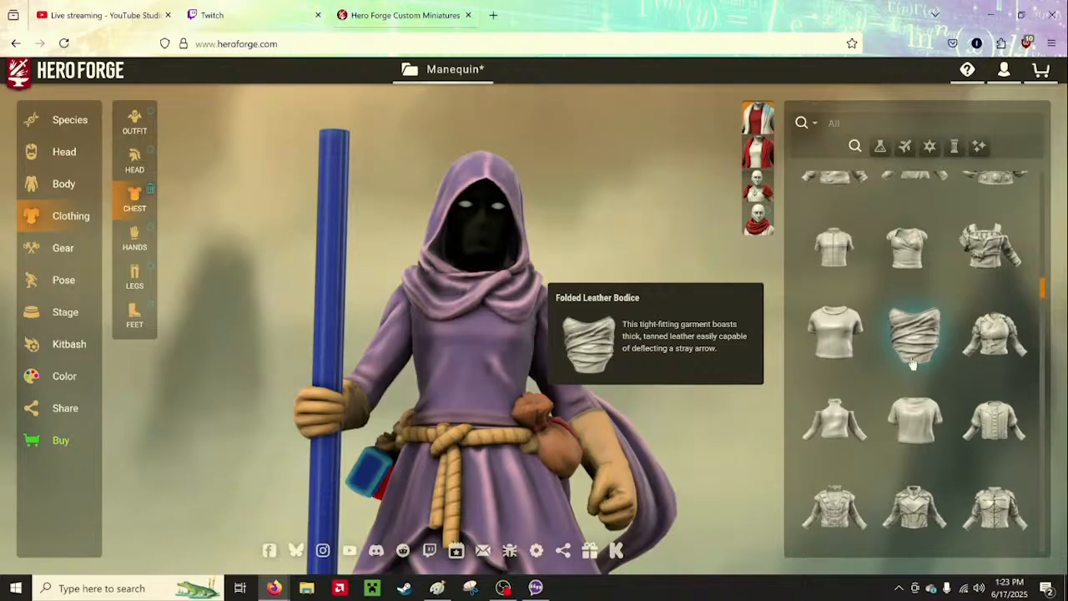
scroll(913, 437, down, 1)
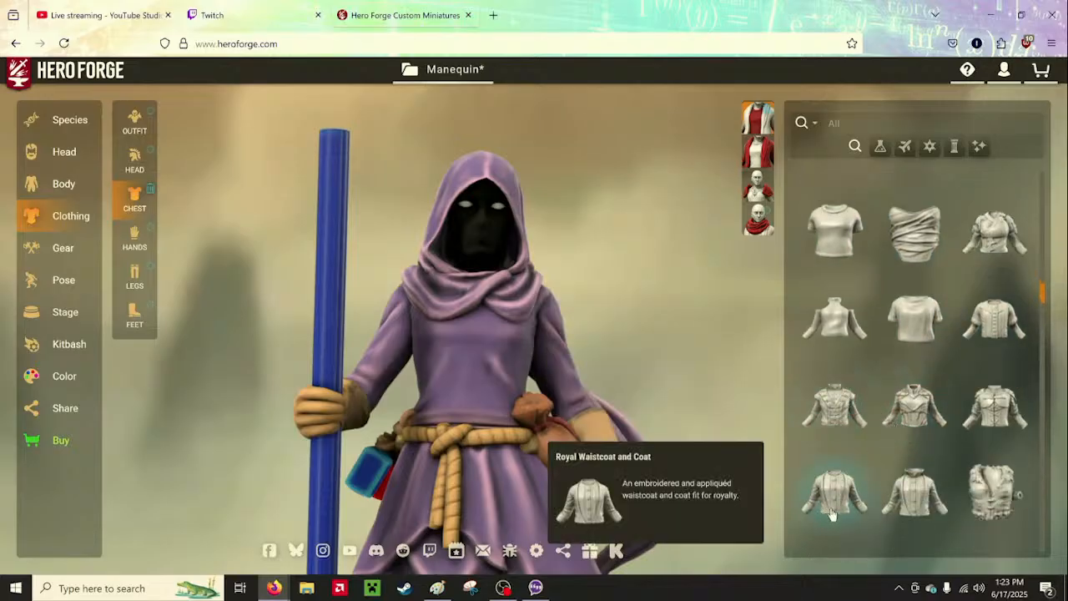
scroll(986, 440, down, 2)
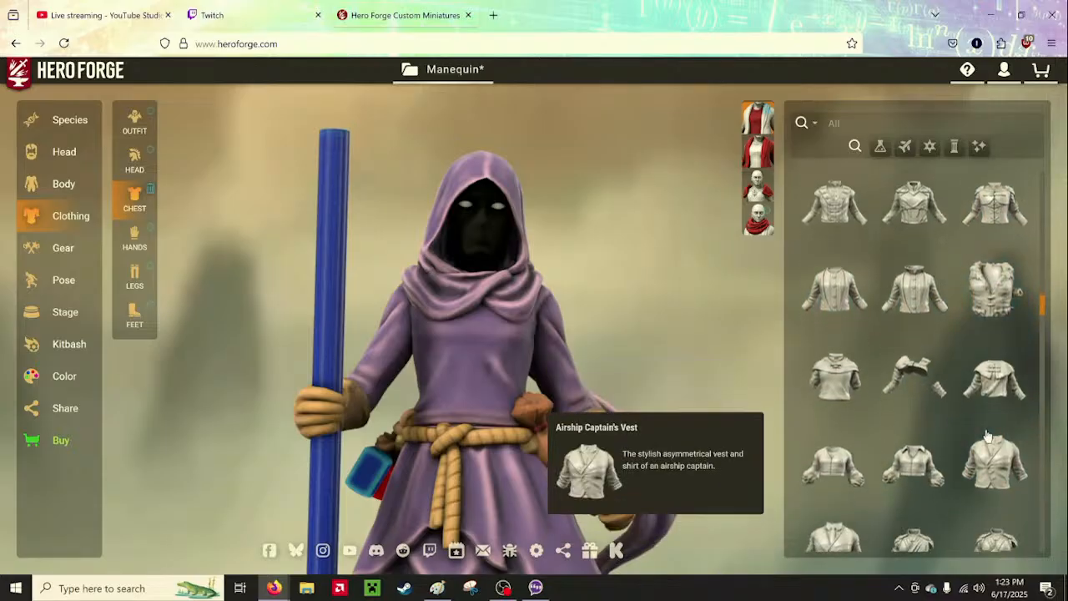
click(836, 394)
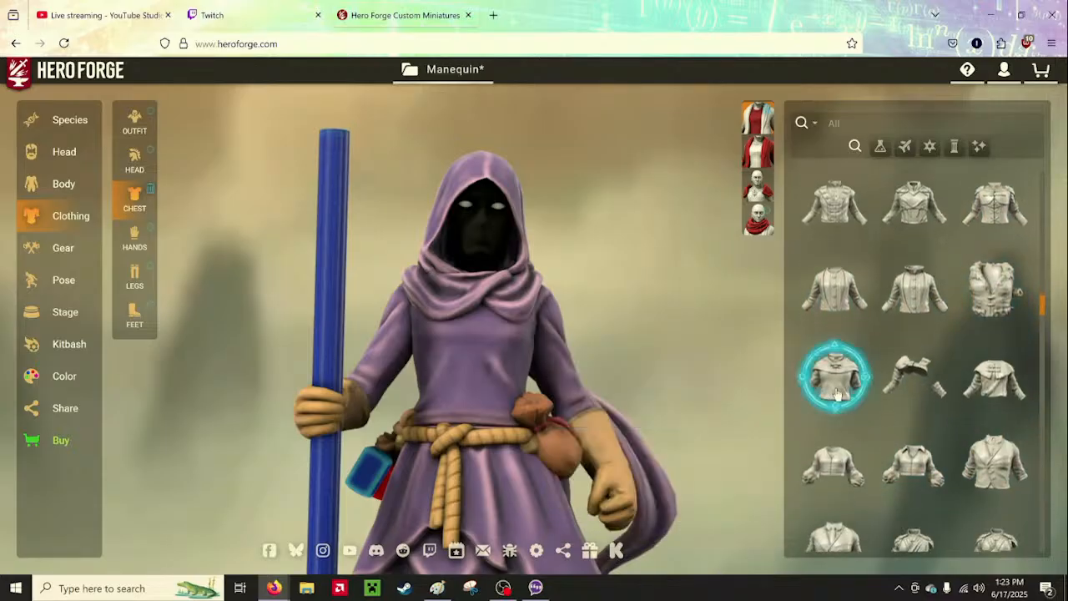
drag(727, 395, 674, 408)
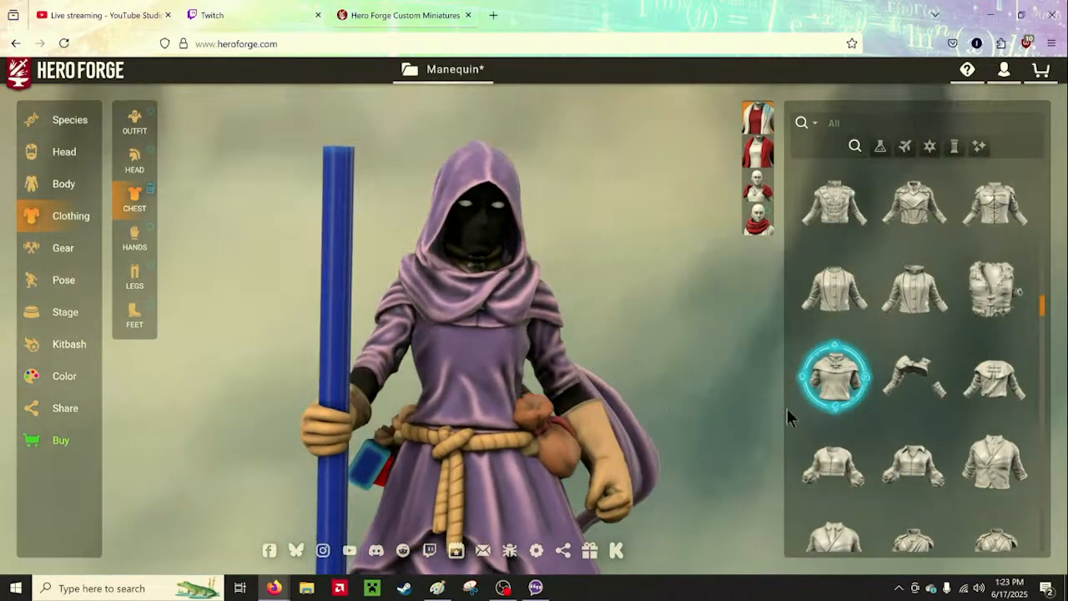
key(ctrl+z)
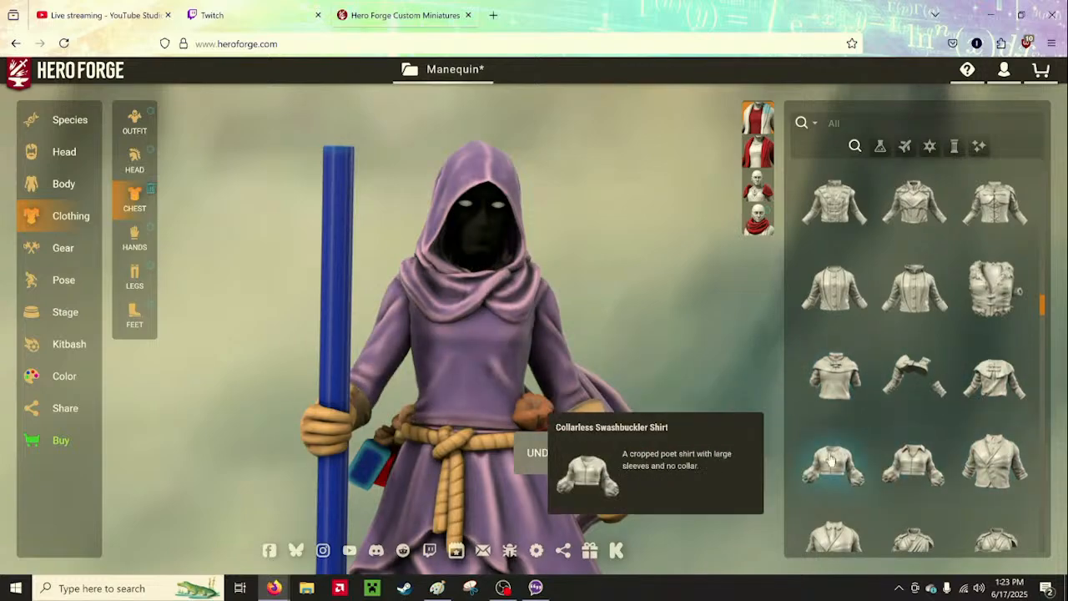
Find the Tactical Armor Undershirt among the chest garments and put it on the figure
scroll(913, 433, down, 3)
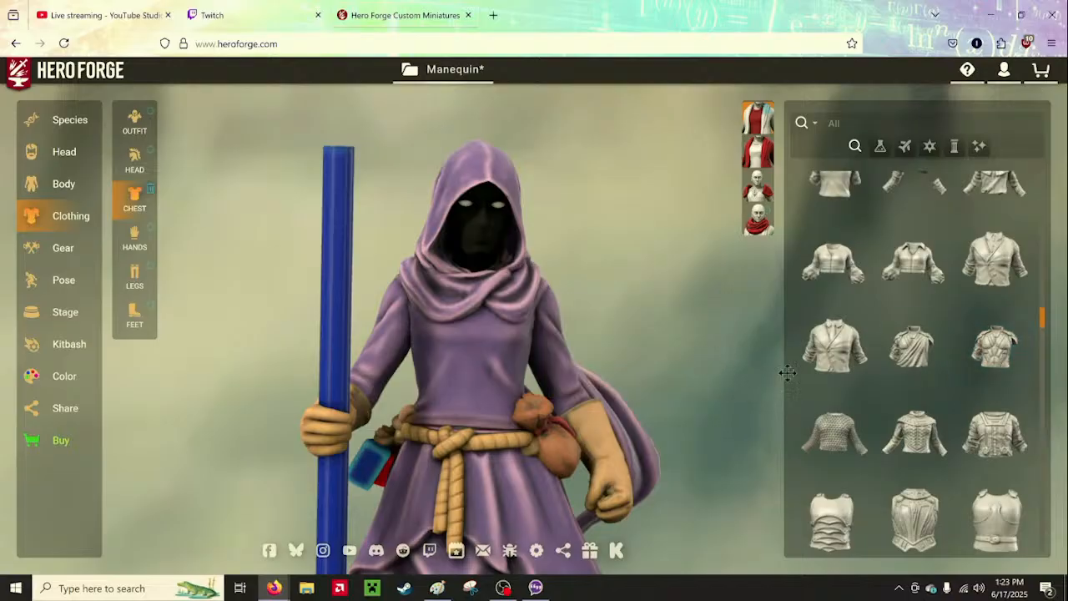
scroll(944, 434, down, 2)
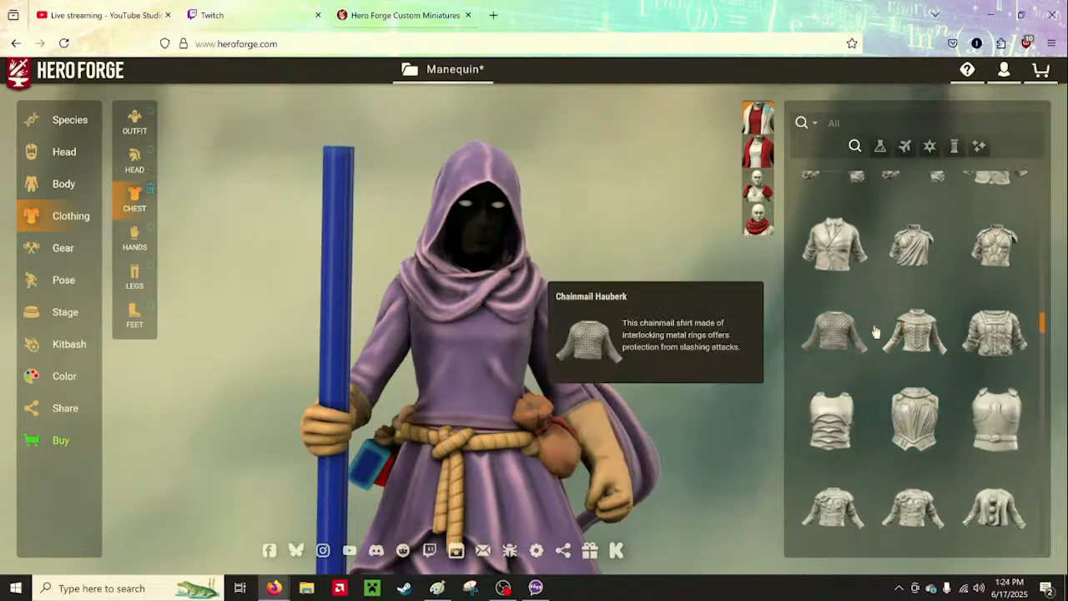
scroll(880, 338, down, 5)
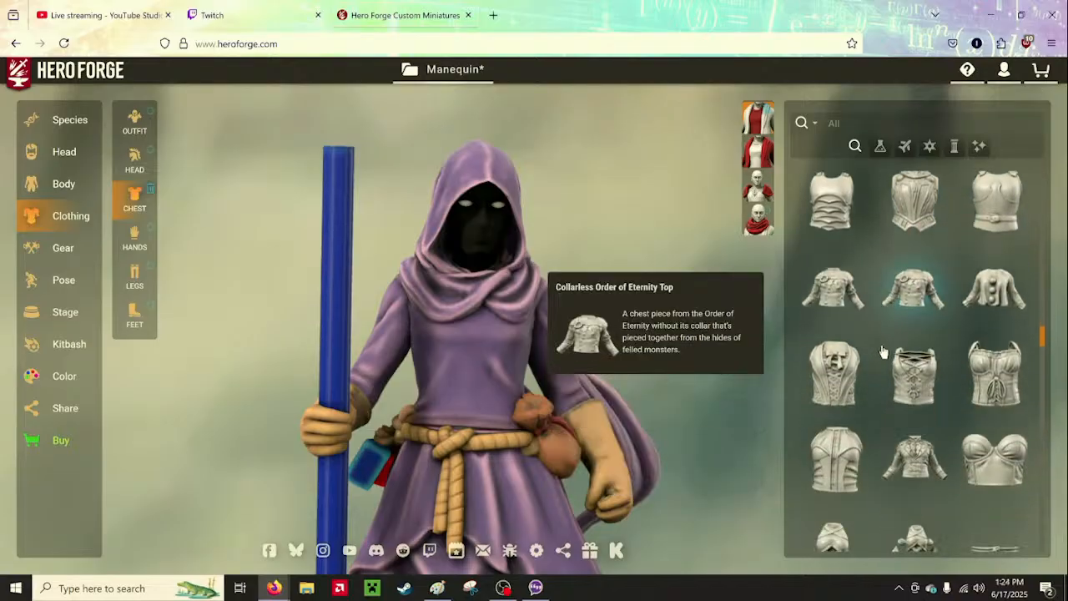
scroll(882, 329, down, 2)
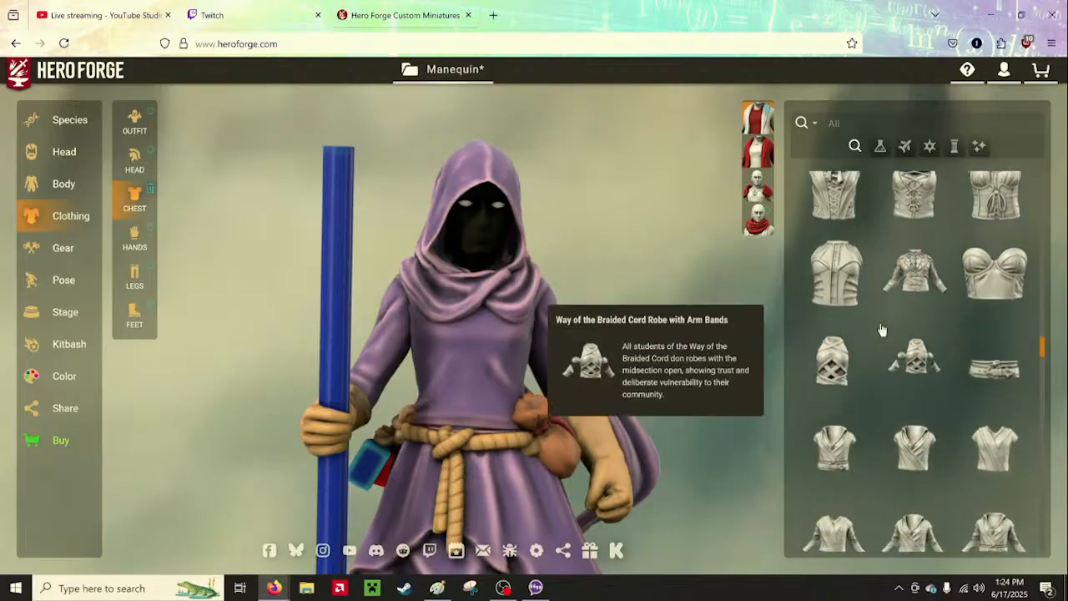
scroll(882, 329, down, 2)
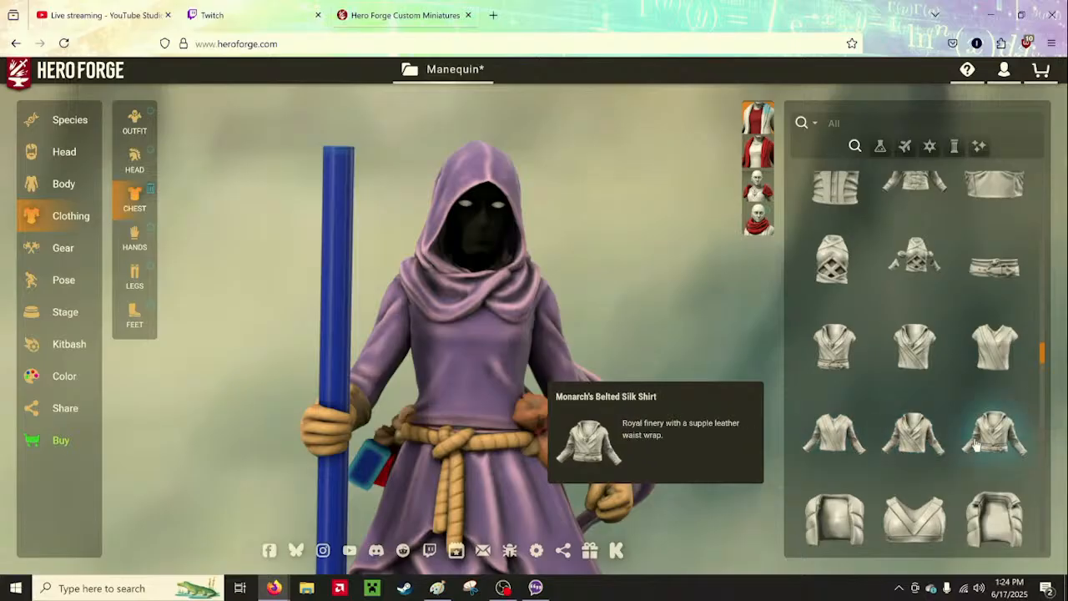
scroll(993, 434, down, 3)
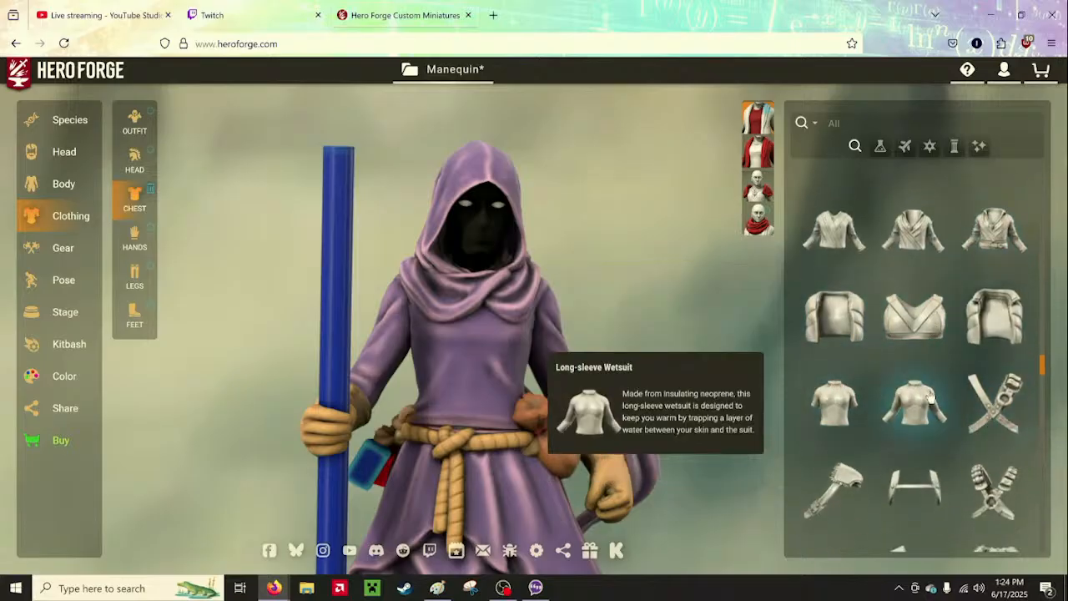
drag(463, 257, 763, 271)
scroll(934, 397, down, 2)
scroll(938, 397, down, 3)
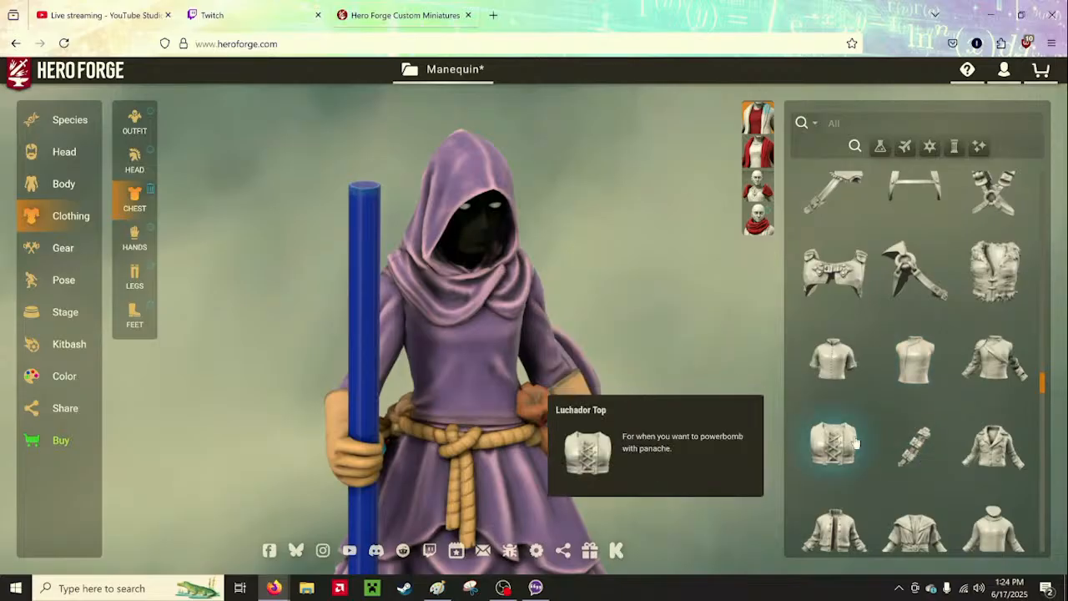
scroll(918, 450, down, 2)
scroll(973, 477, down, 2)
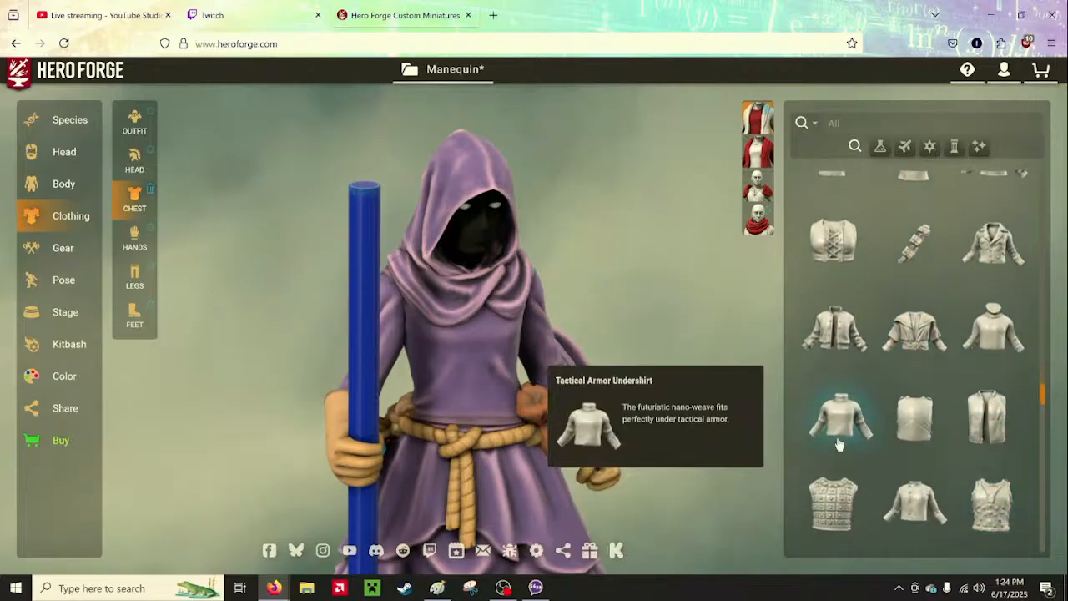
click(839, 444)
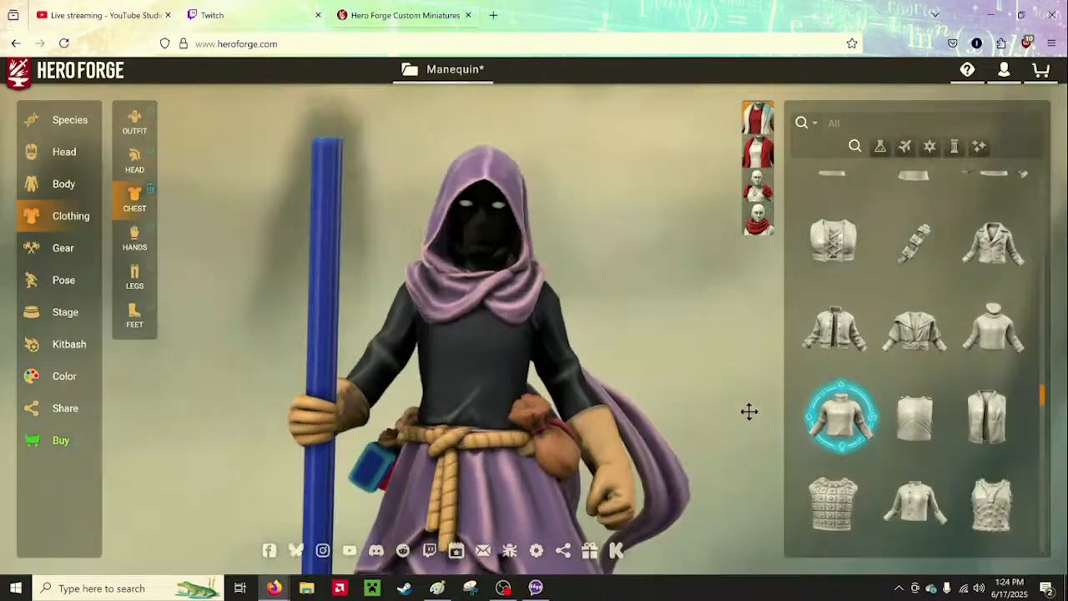
Inspect the Tactical Armor Undershirt on the figure, and try the high-collared top with panelled sleeves instead
drag(749, 411, 719, 410)
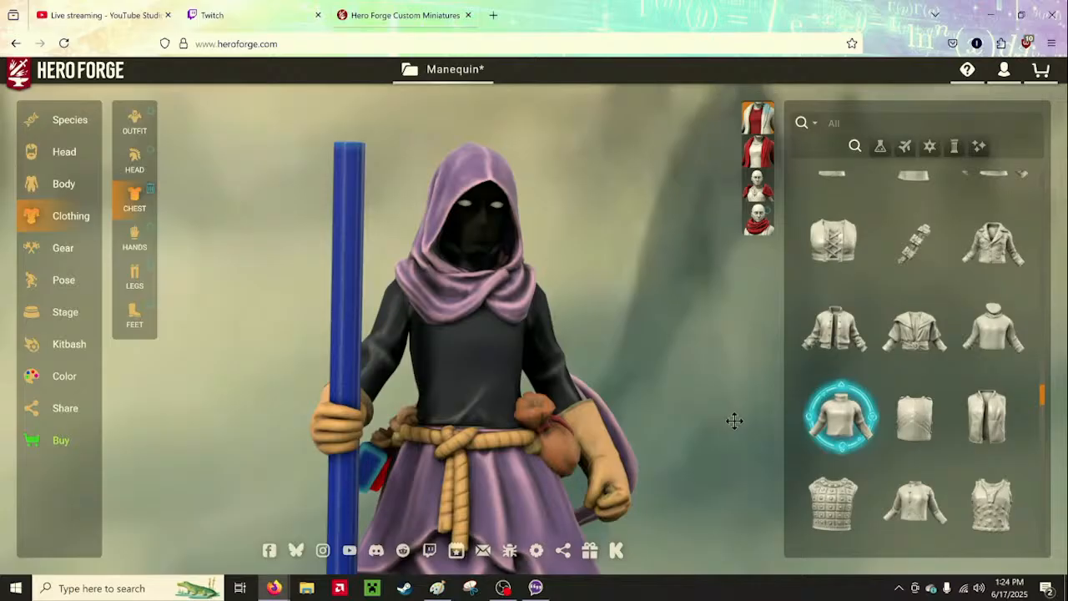
click(839, 417)
click(1013, 335)
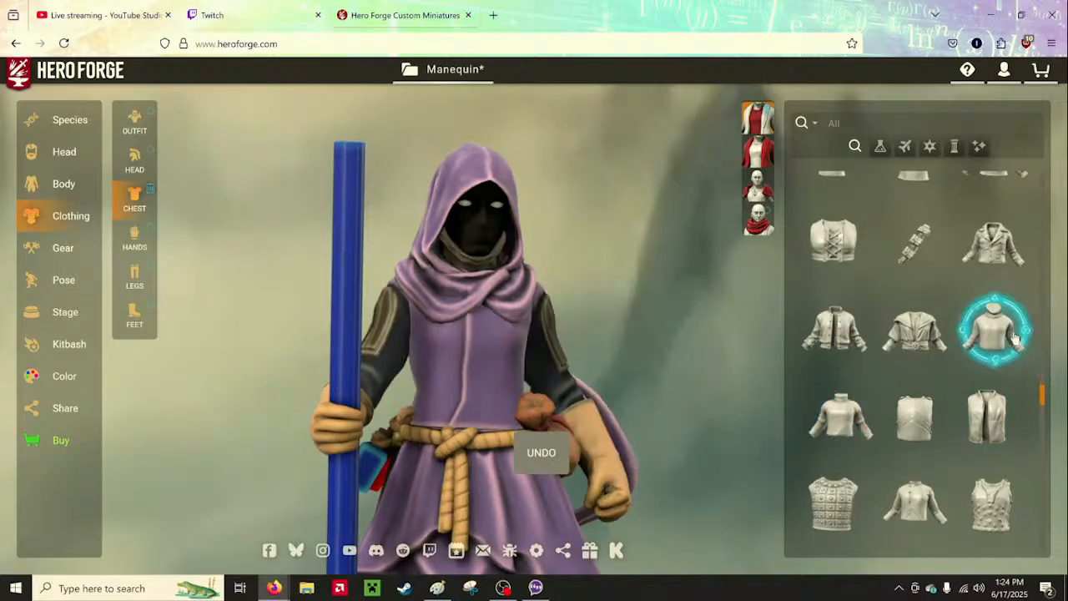
drag(677, 389, 731, 381)
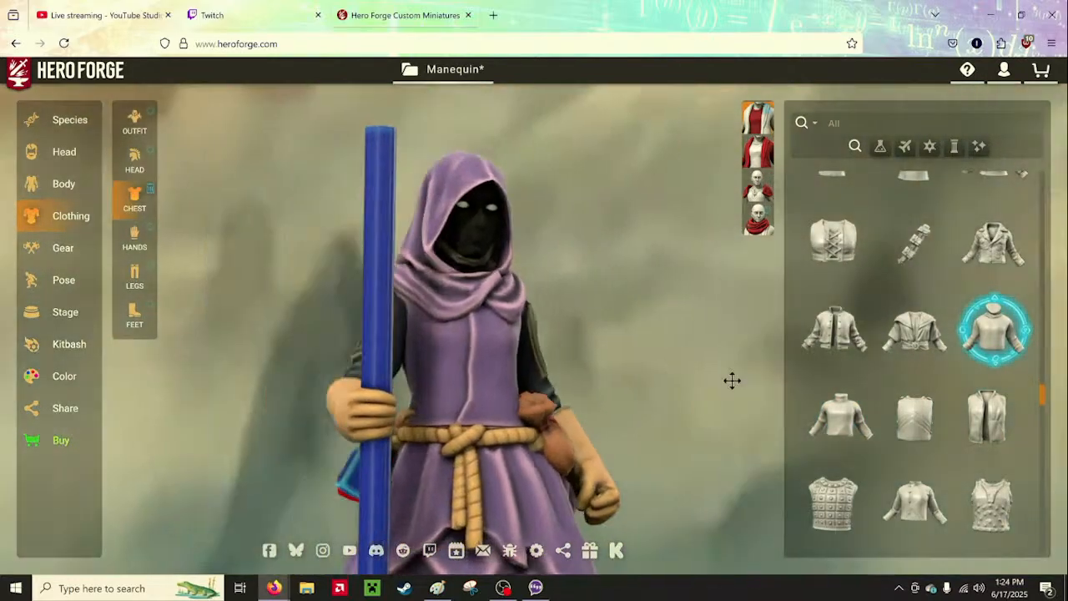
Try the wide-collared jacket with the buckled waist on the figure, check it from the side, and revert to the plain purple top
click(918, 332)
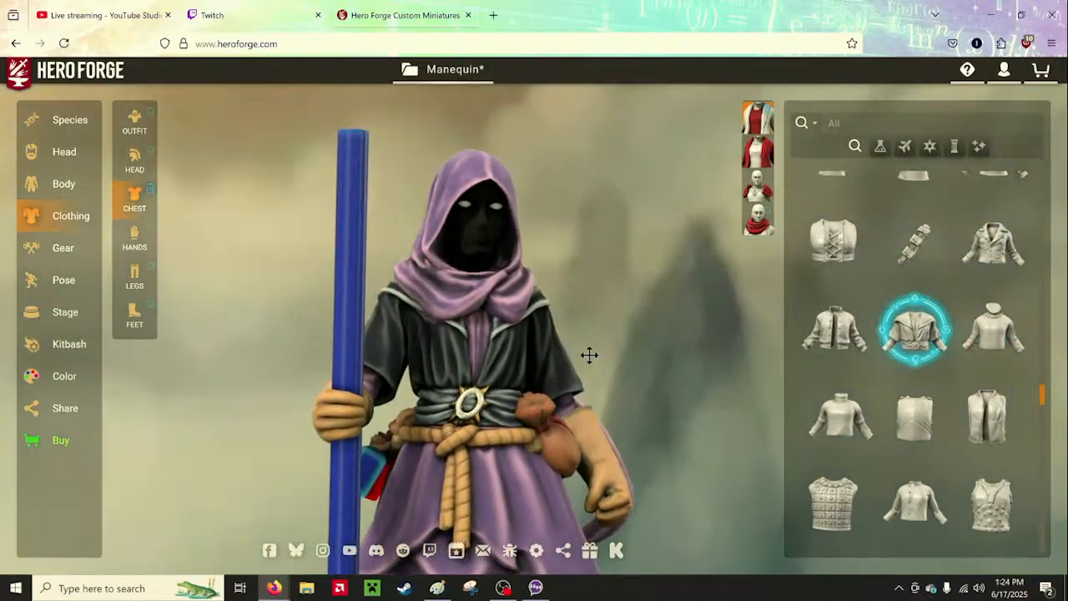
drag(589, 356, 445, 364)
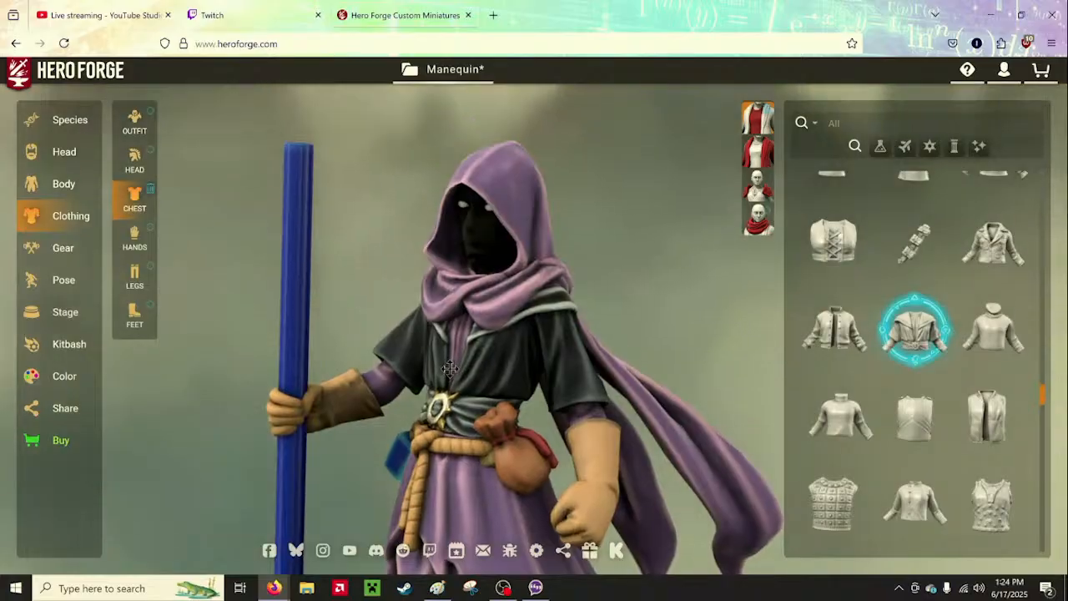
key(ctrl+z)
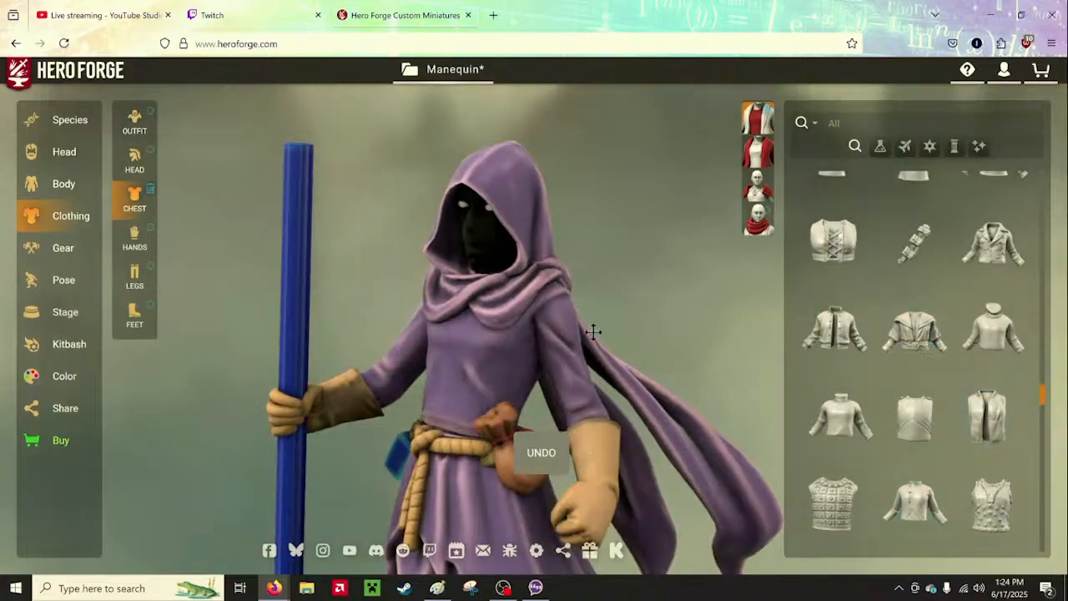
Try the Turtleneck and its cropped long-sleeved version on the figure, and revert to the plain purple top
scroll(922, 476, down, 1)
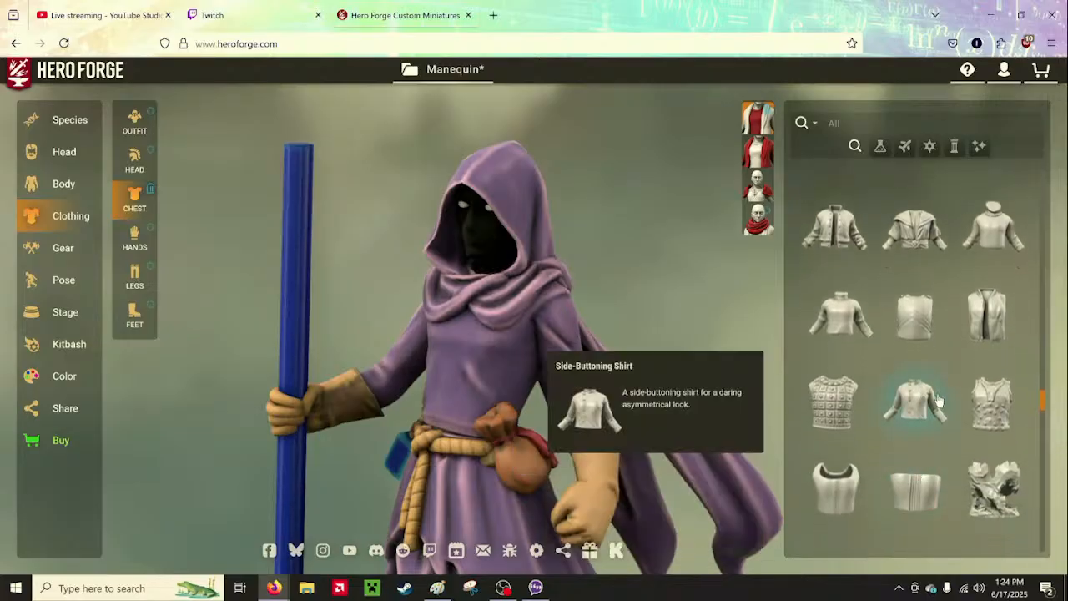
scroll(938, 402, down, 2)
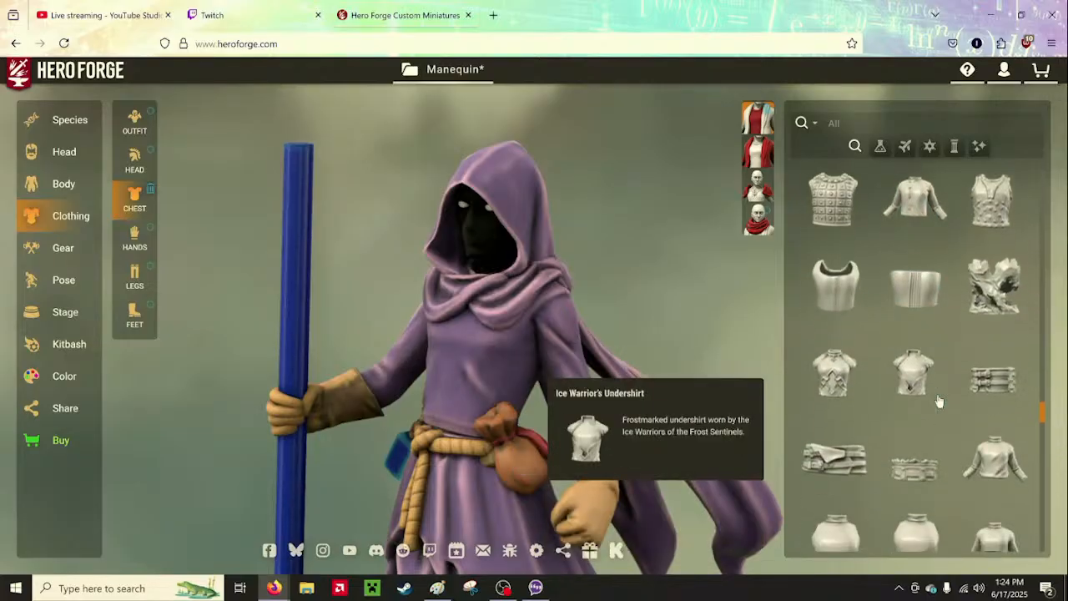
click(991, 451)
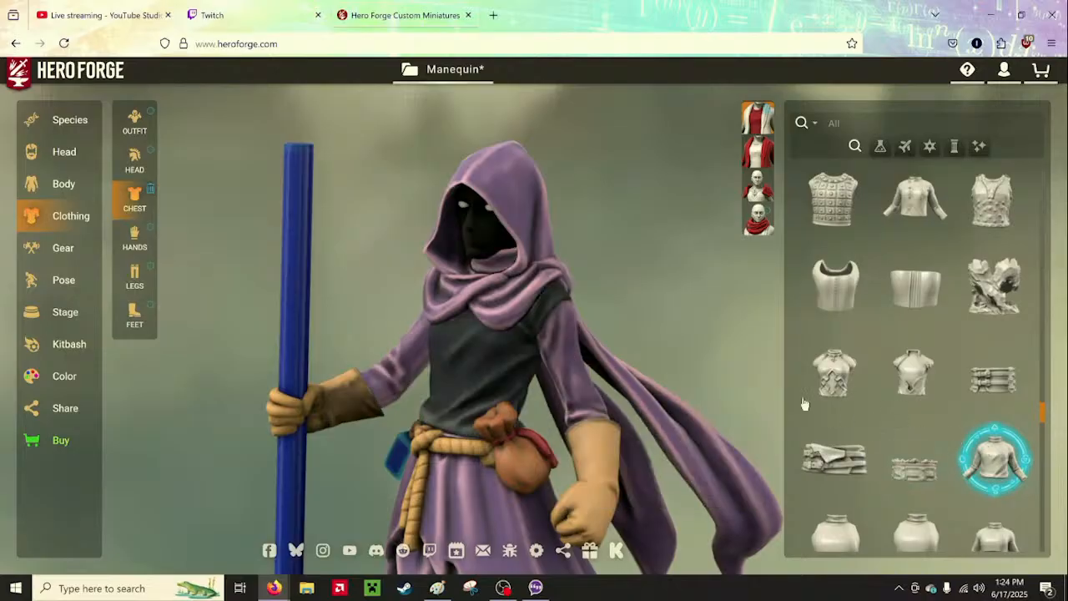
scroll(803, 403, down, 1)
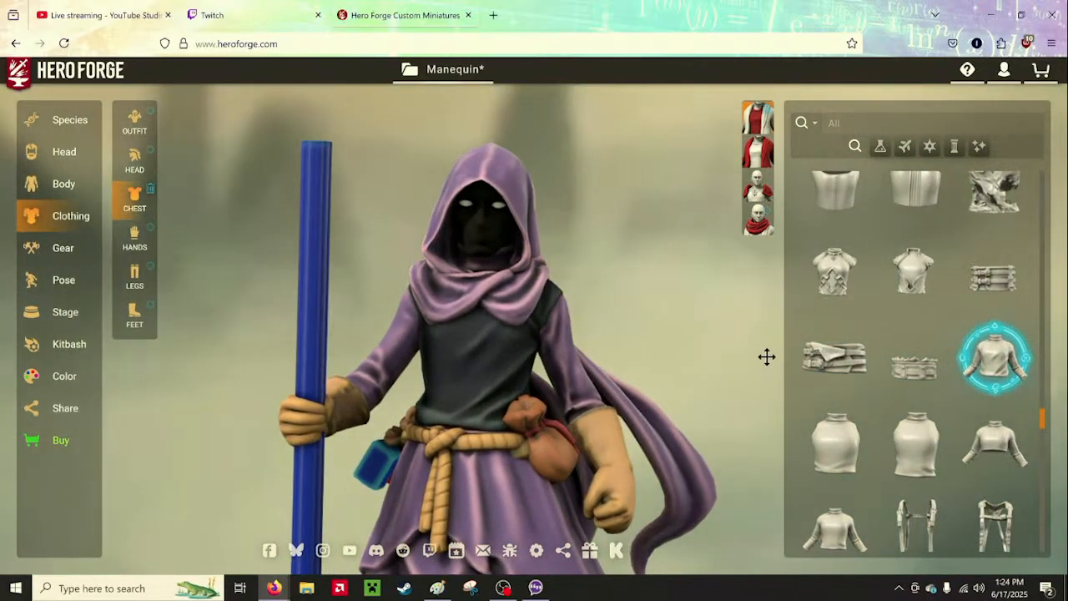
click(994, 455)
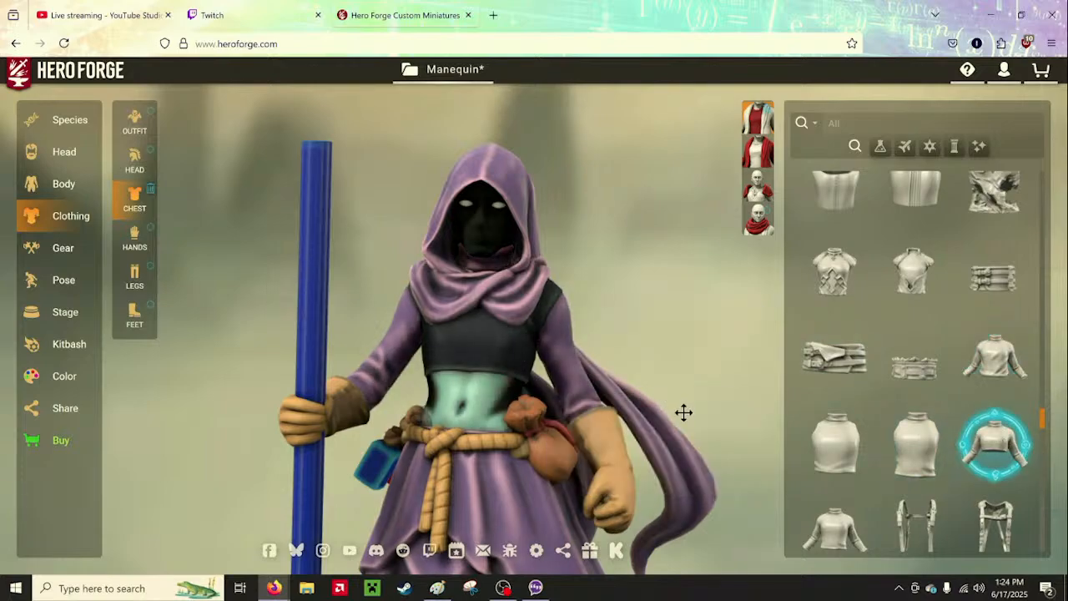
key(ctrl+z)
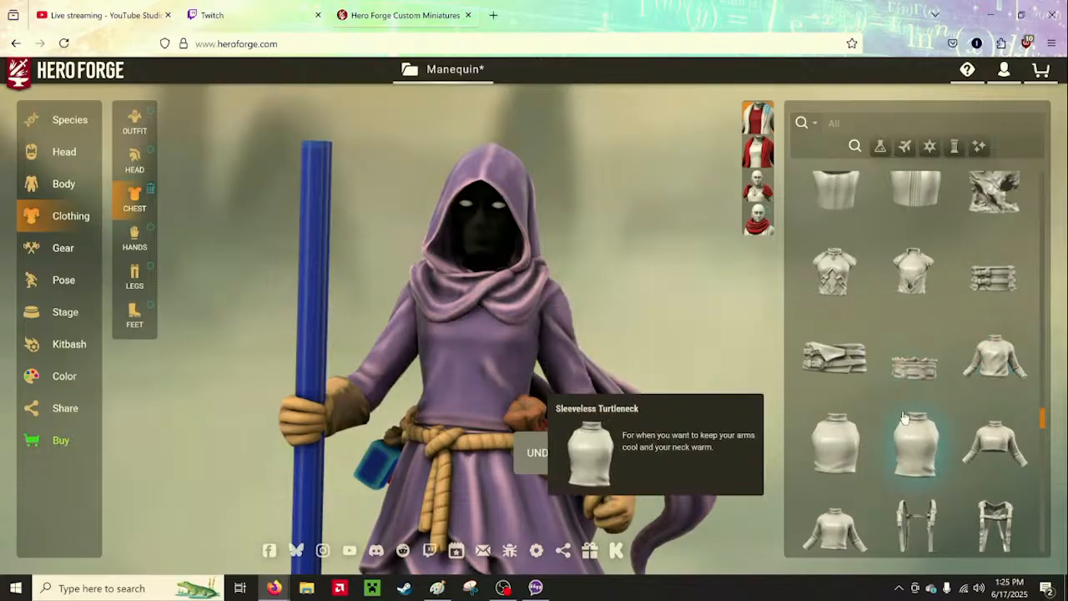
Try the other long-sleeved turtleneck, listed below the Cropped Sleeveless Turtleneck, and undo it
scroll(903, 417, down, 2)
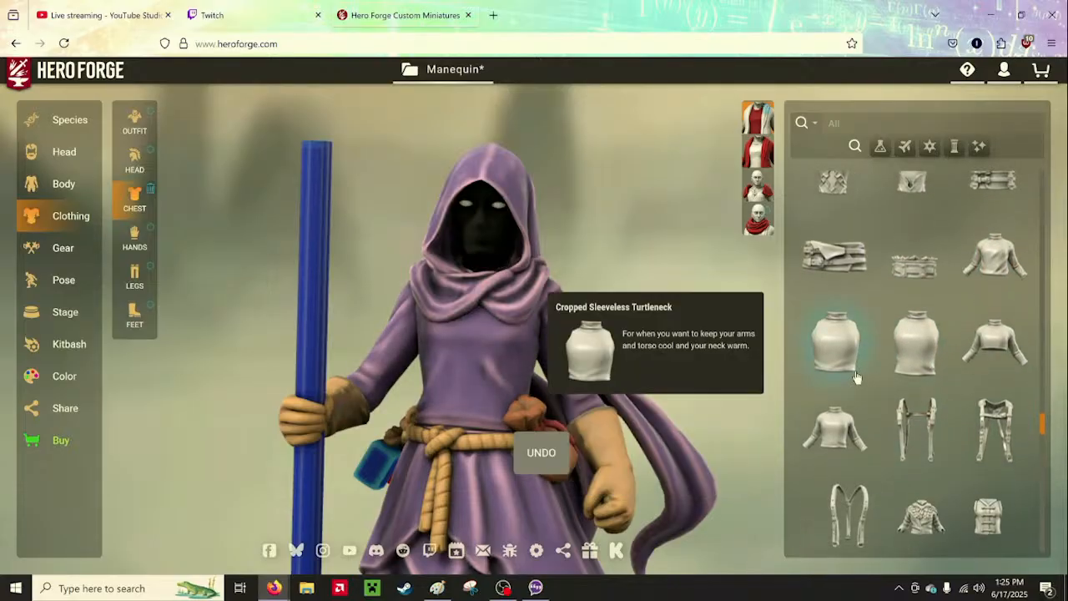
click(835, 440)
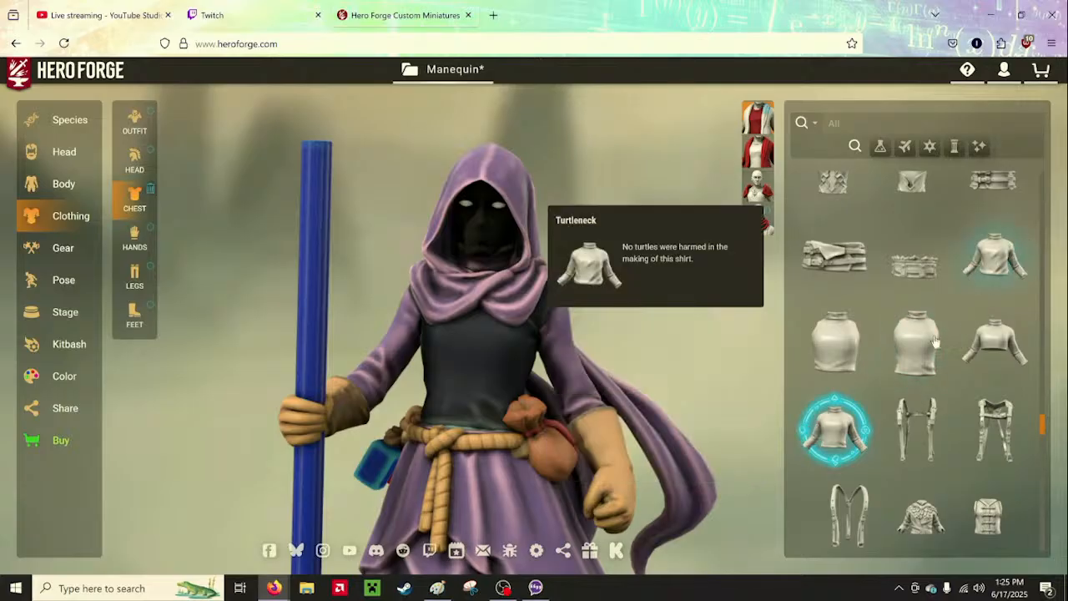
click(1005, 257)
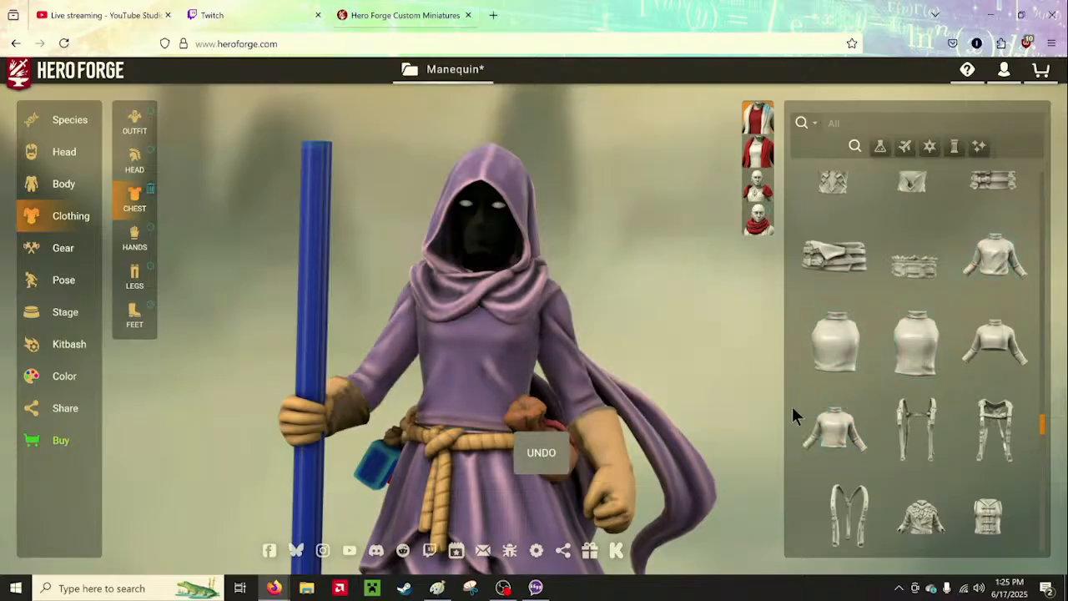
Find the long-sleeved wrap-front top with a crossed collar among the chest garments and put it on the figure
scroll(991, 382, up, 1)
scroll(991, 382, down, 3)
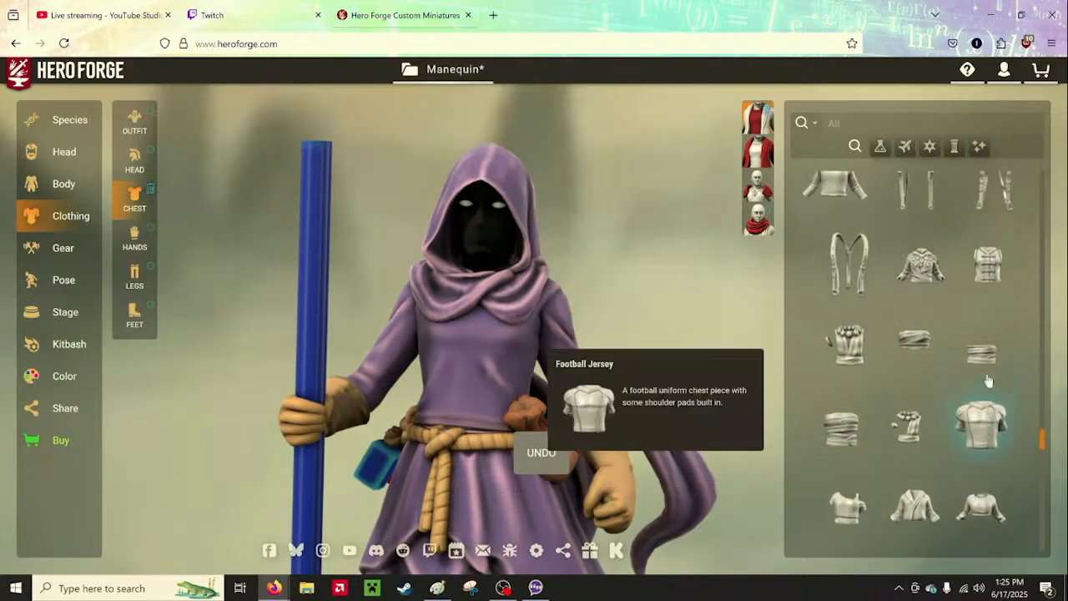
scroll(982, 353, up, 1)
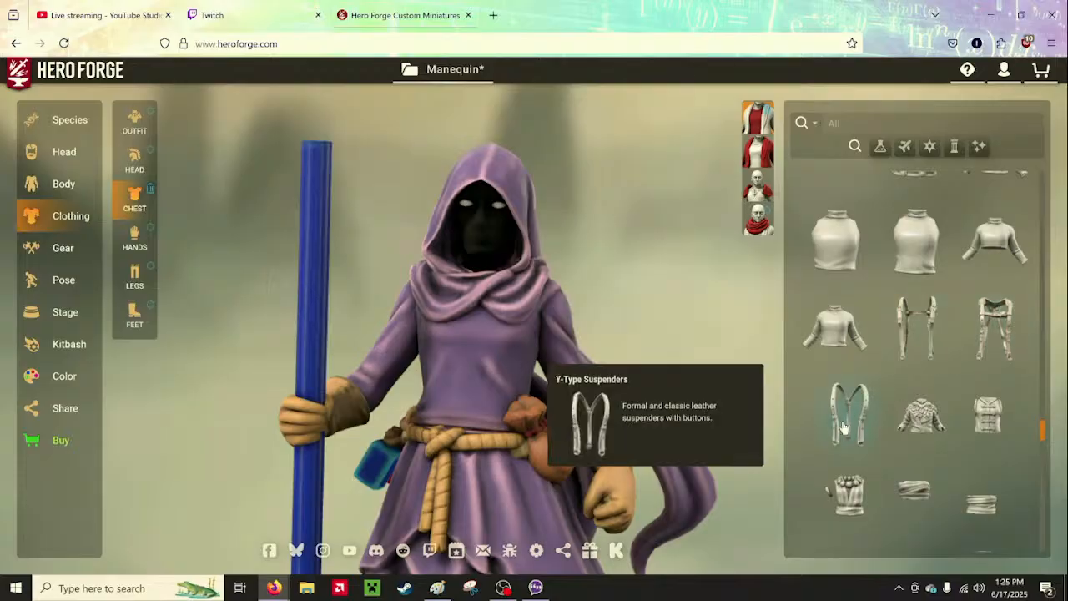
scroll(885, 402, down, 3)
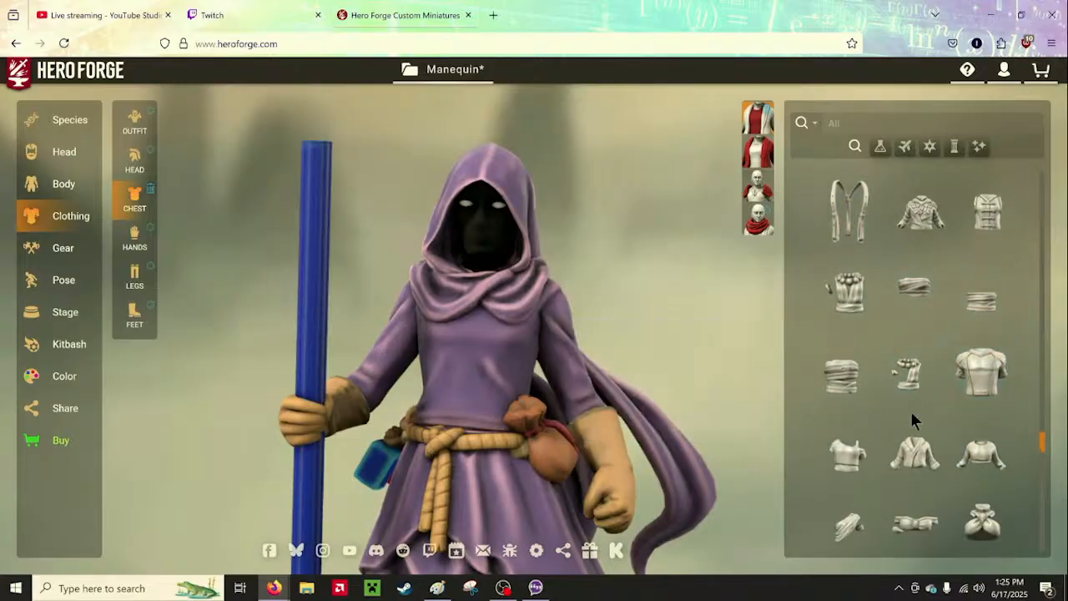
scroll(884, 359, down, 3)
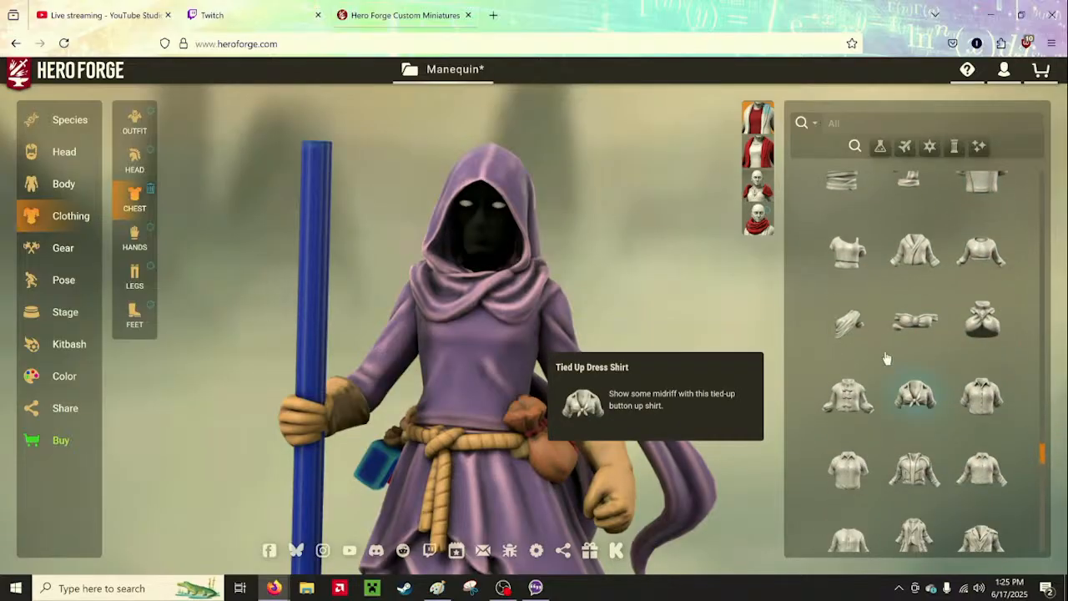
click(933, 267)
mouse_move(610, 293)
mouse_down()
mouse_move(826, 299)
mouse_move(537, 296)
mouse_move(621, 300)
mouse_up()
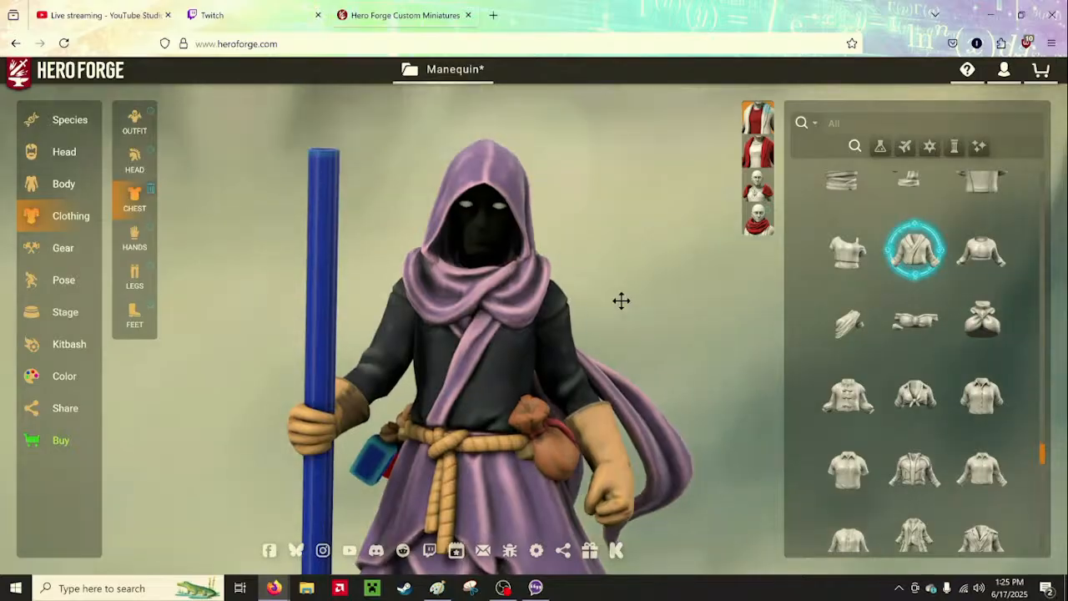
Paint the black fabric of the wrap-front top with Noita Purple
click(67, 378)
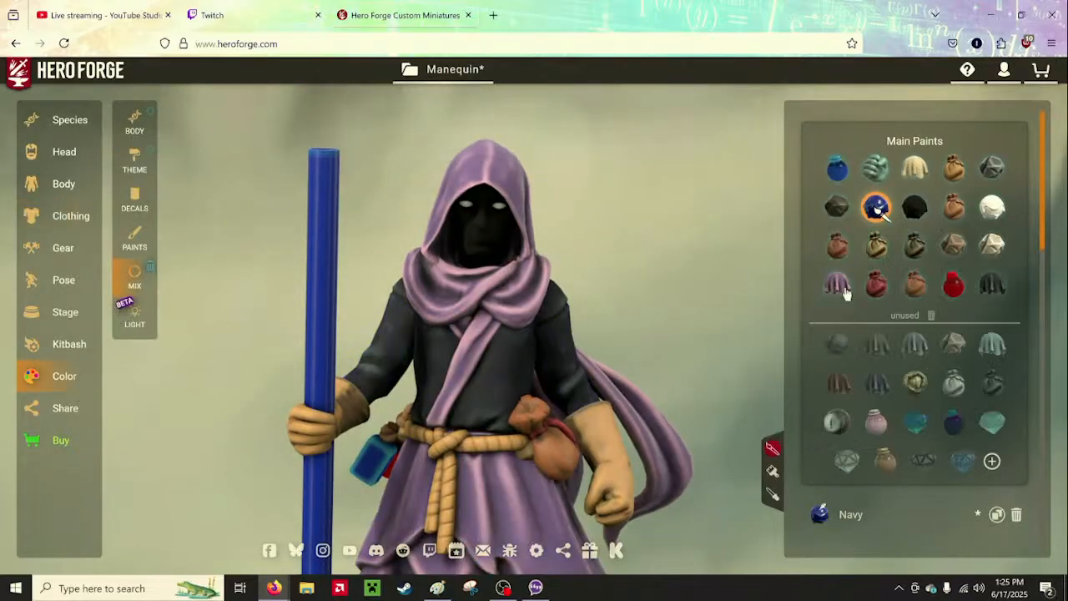
click(837, 286)
click(522, 375)
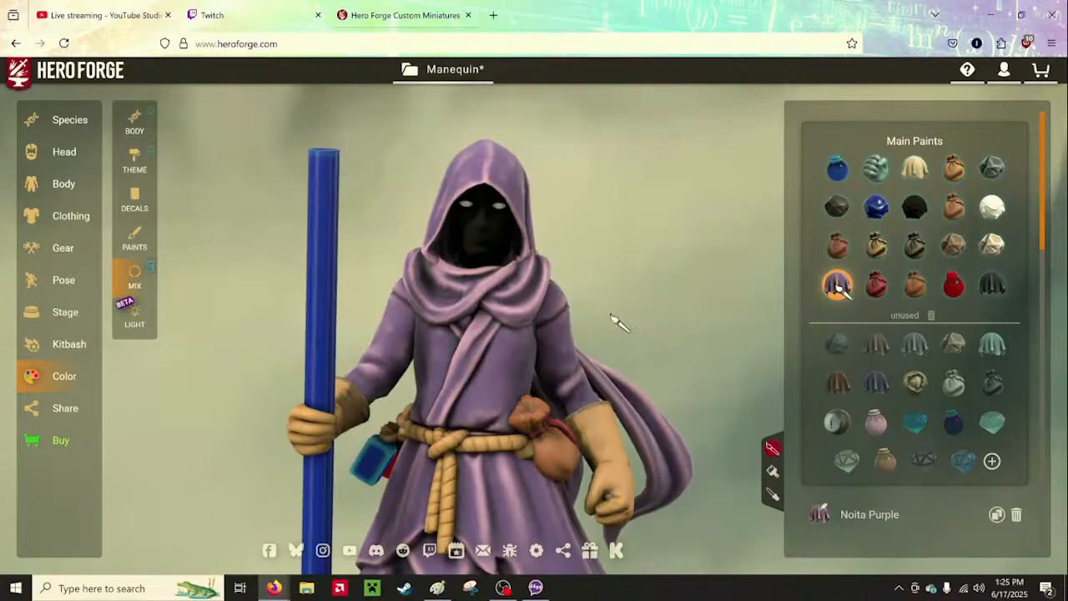
drag(617, 323, 685, 300)
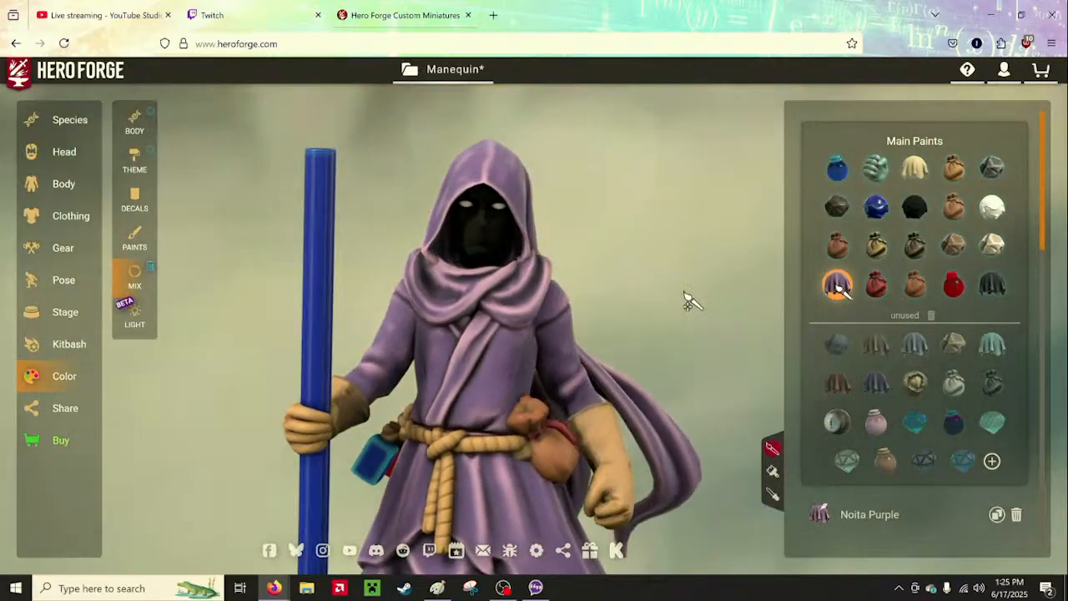
Try the Kimono Top from the chest garments on the figure, and go back to the wrap-front top
click(77, 234)
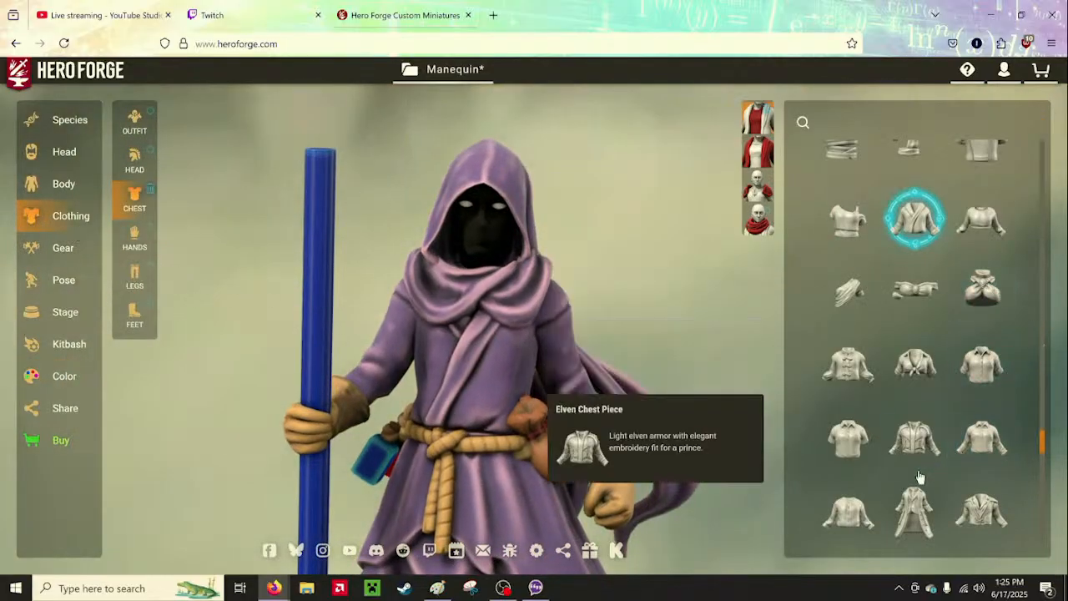
scroll(1011, 370, down, 3)
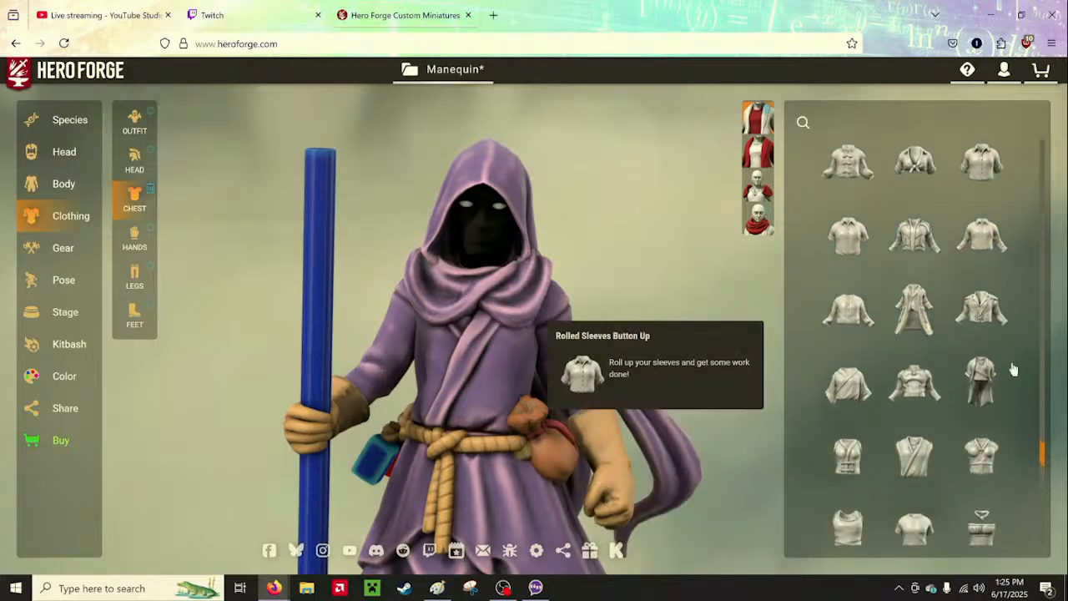
click(848, 386)
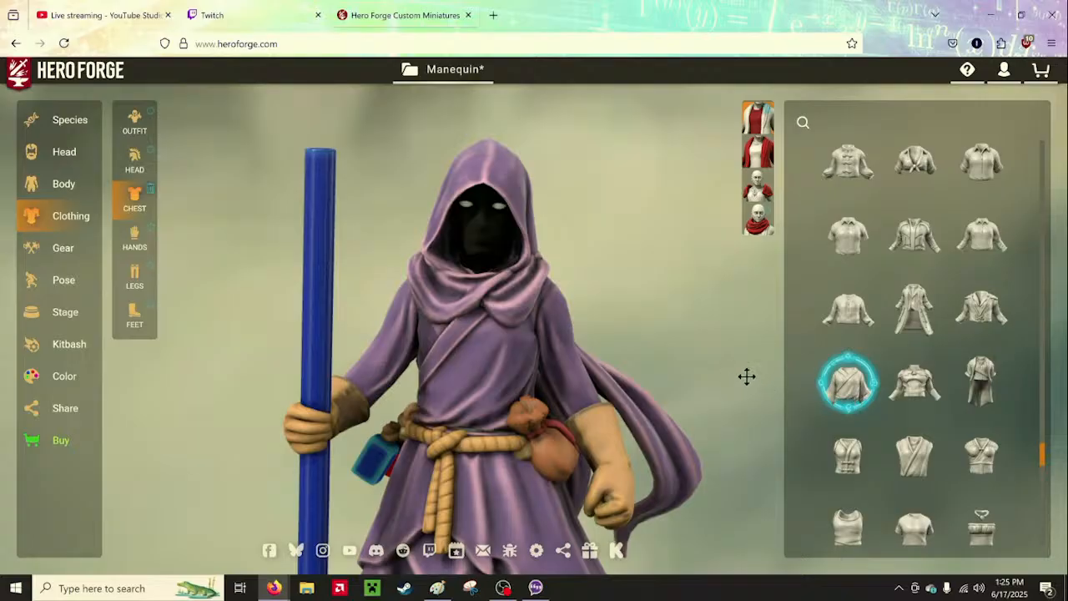
mouse_move(747, 376)
mouse_down()
mouse_move(982, 380)
mouse_move(704, 372)
mouse_move(702, 400)
mouse_move(746, 391)
mouse_up()
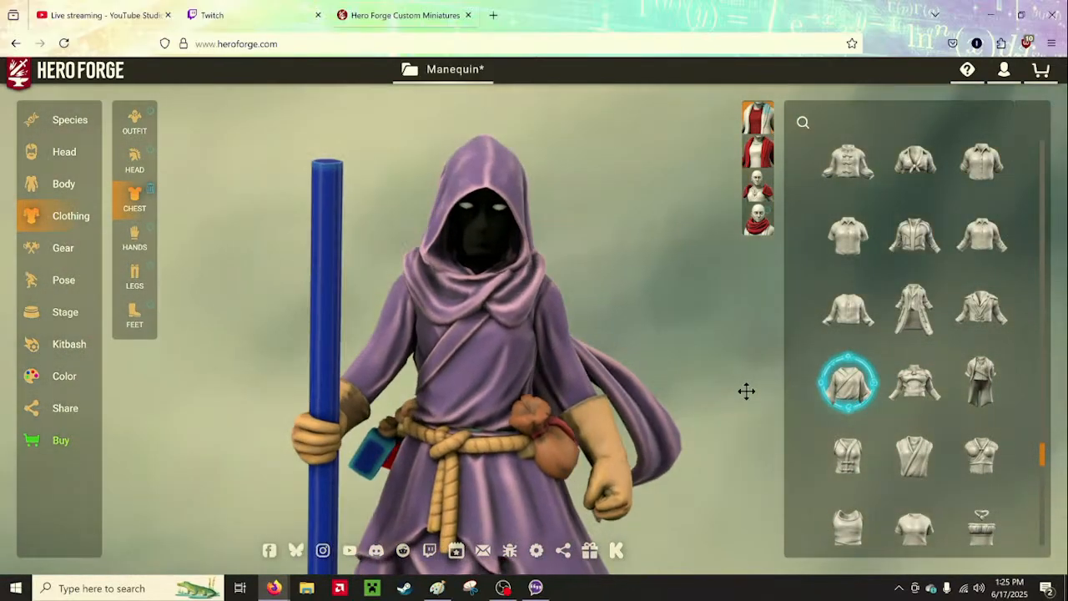
key(ctrl+z)
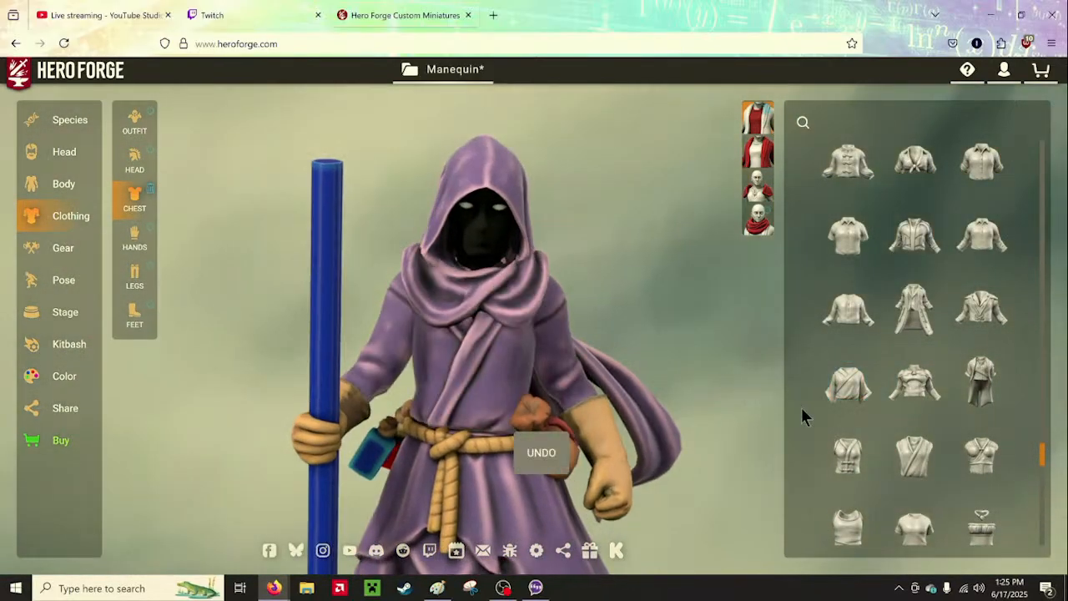
Compare the Kimono Top with the wrap-front top from the side, returning to the wrap-front top
drag(662, 409, 356, 365)
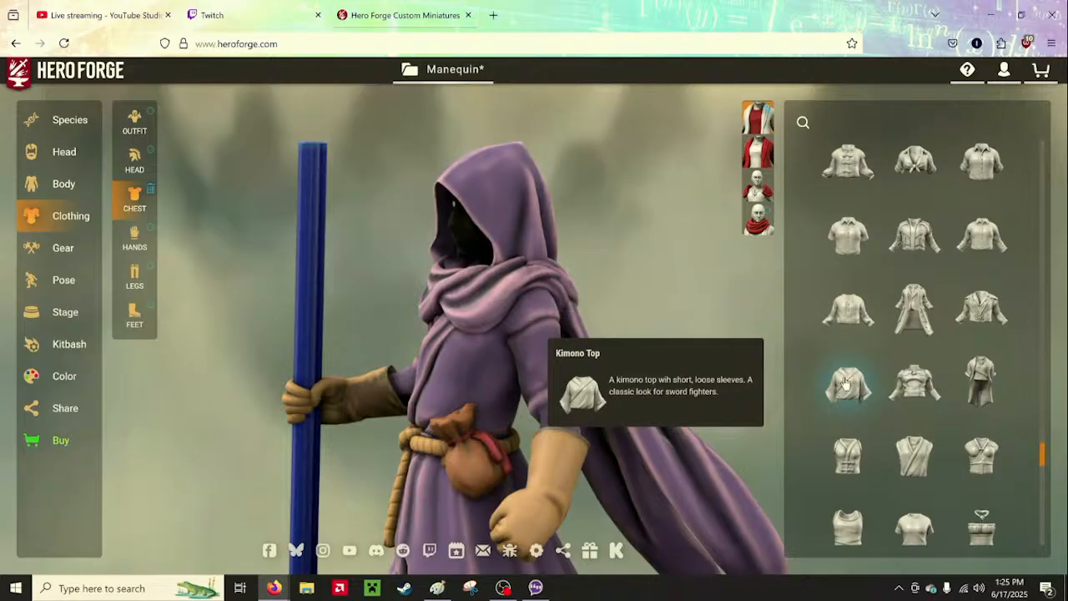
click(845, 382)
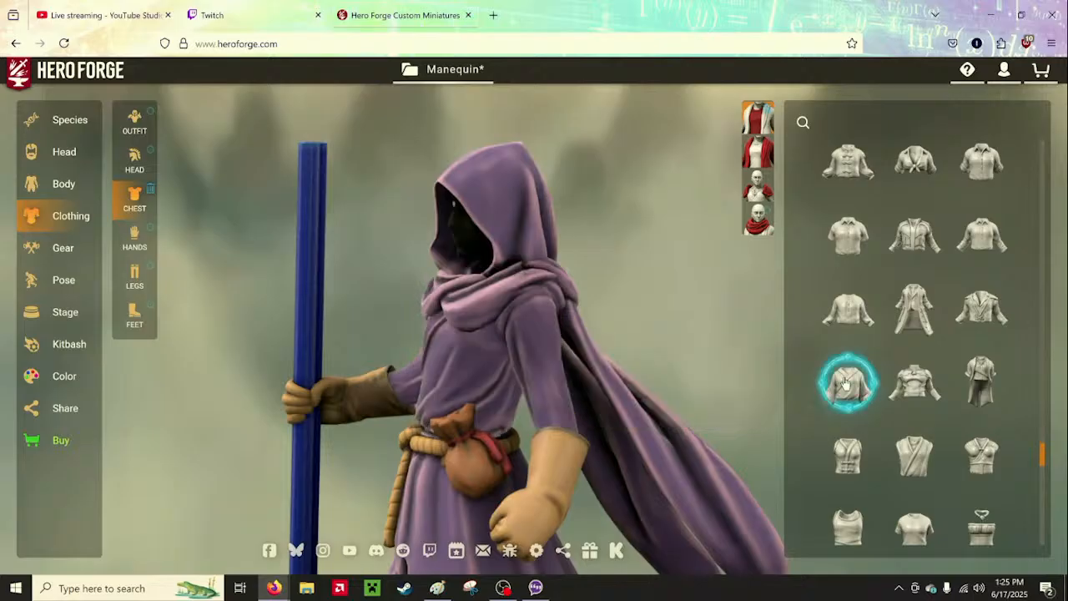
key(ctrl+z)
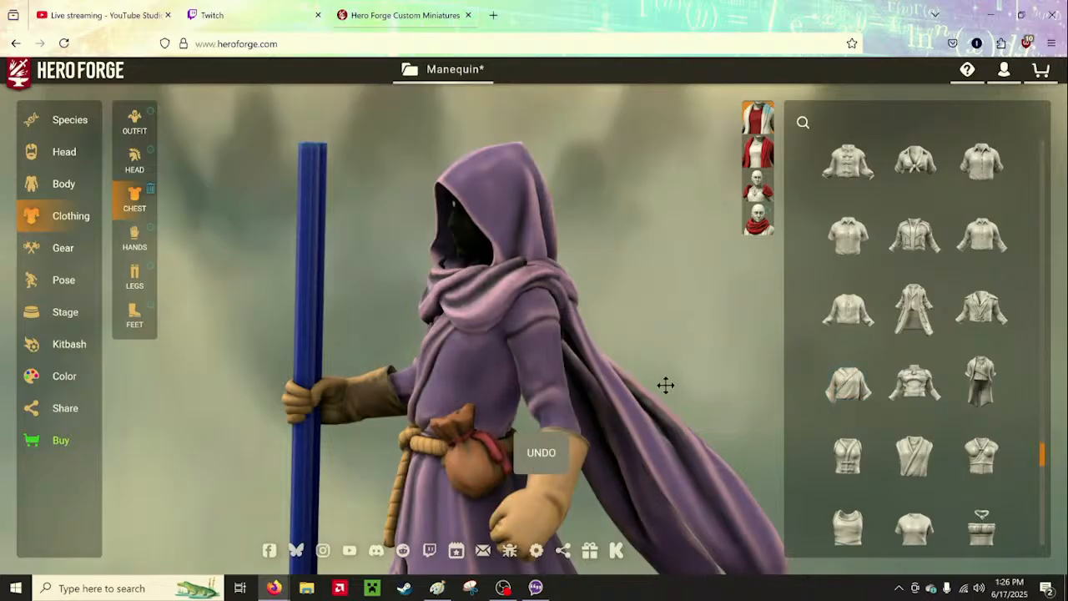
click(848, 389)
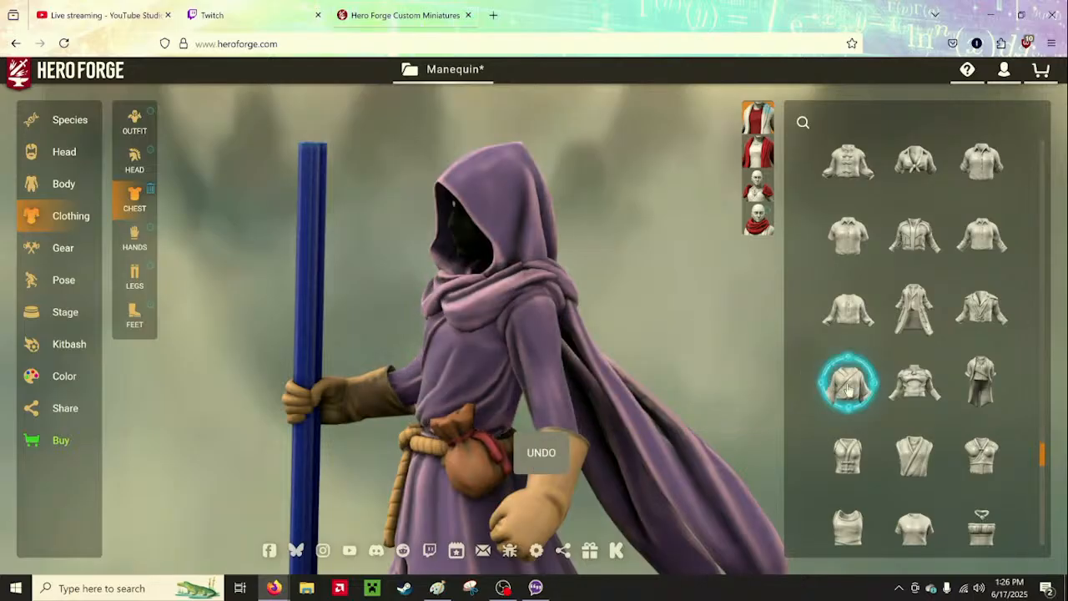
key(ctrl+z)
Inspect the wrap-front top on the figure from behind and from the front, and look through further chest garments
drag(627, 350, 762, 356)
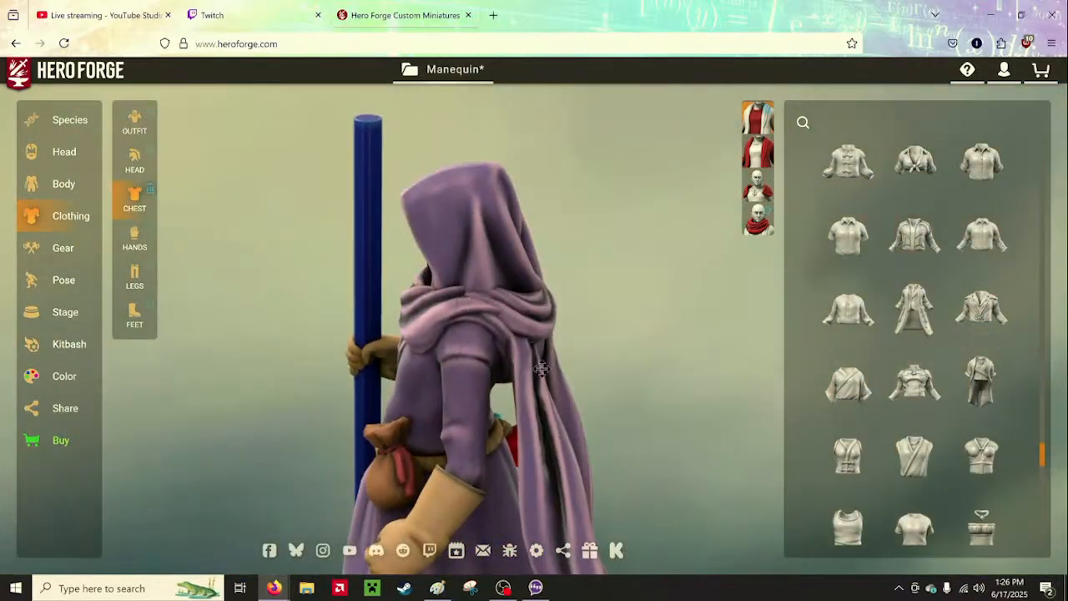
drag(541, 368, 834, 356)
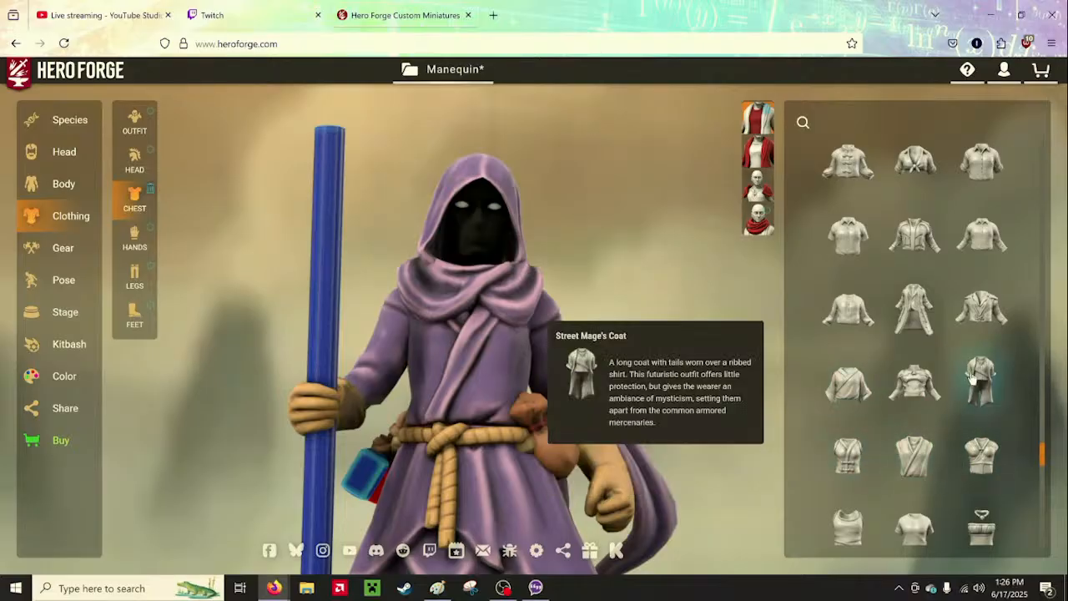
scroll(971, 375, down, 1)
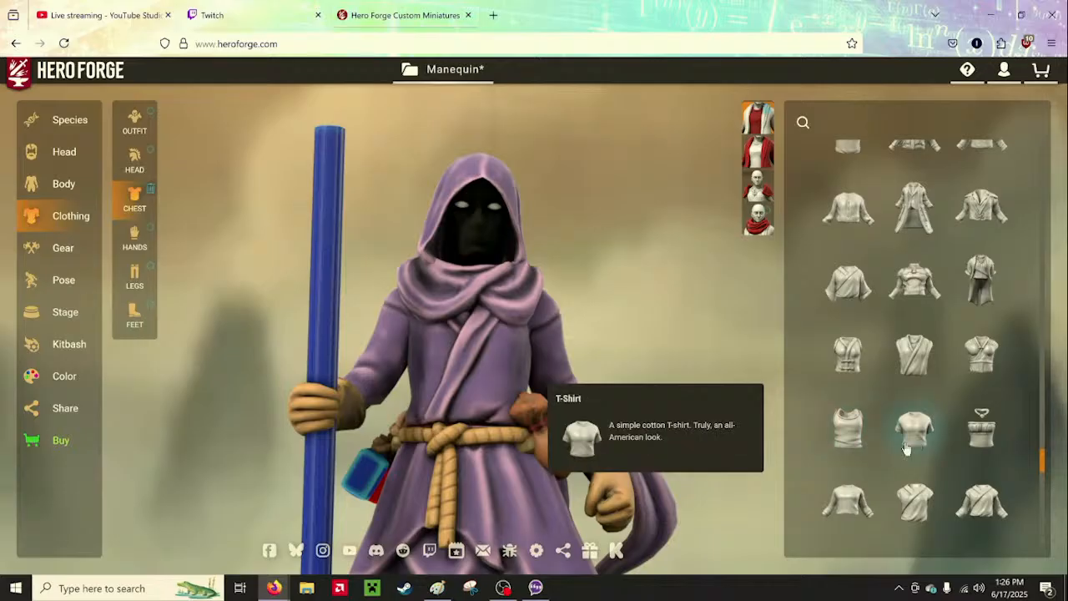
Try the Long Sleeved Gi on the figure and inspect its fit on the torso and arms
scroll(980, 440, down, 1)
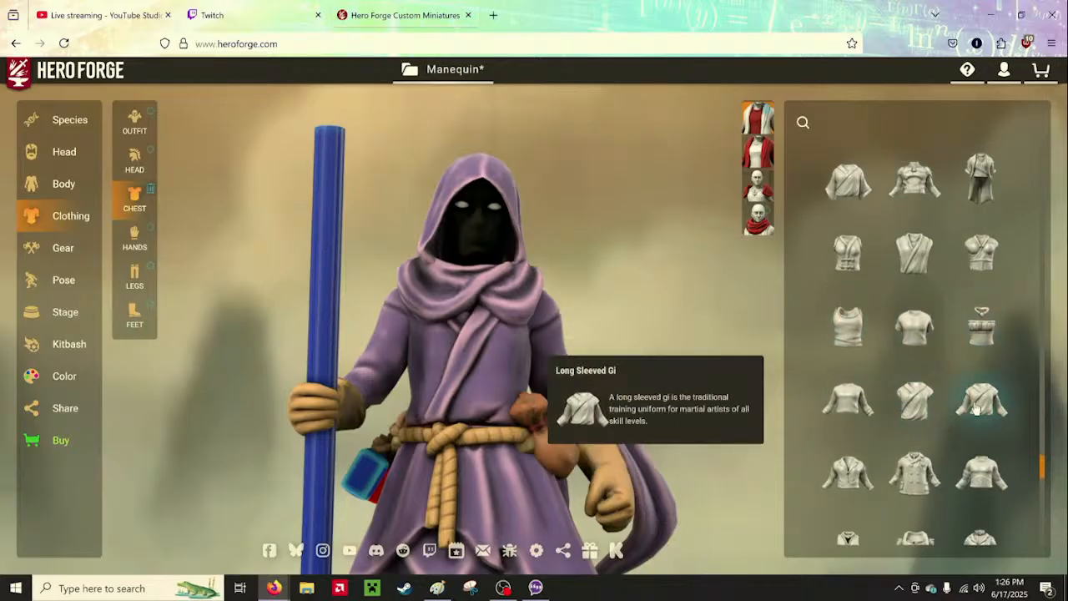
click(976, 407)
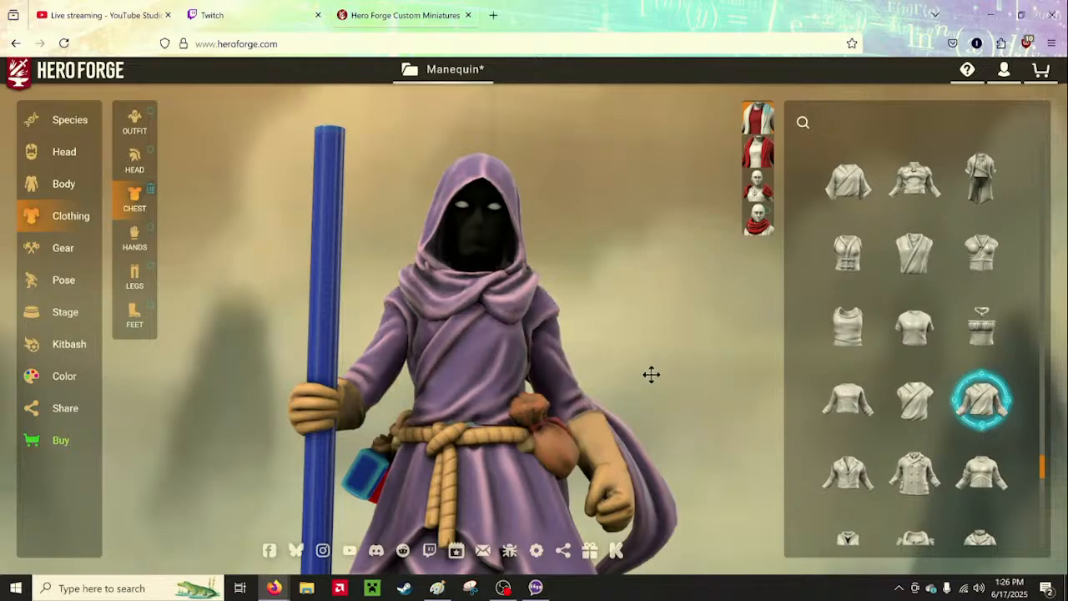
mouse_move(651, 375)
mouse_down()
mouse_move(643, 393)
mouse_move(584, 388)
mouse_move(775, 386)
mouse_move(471, 383)
mouse_move(1042, 386)
mouse_move(598, 398)
mouse_move(666, 388)
mouse_up()
scroll(610, 392, down, 3)
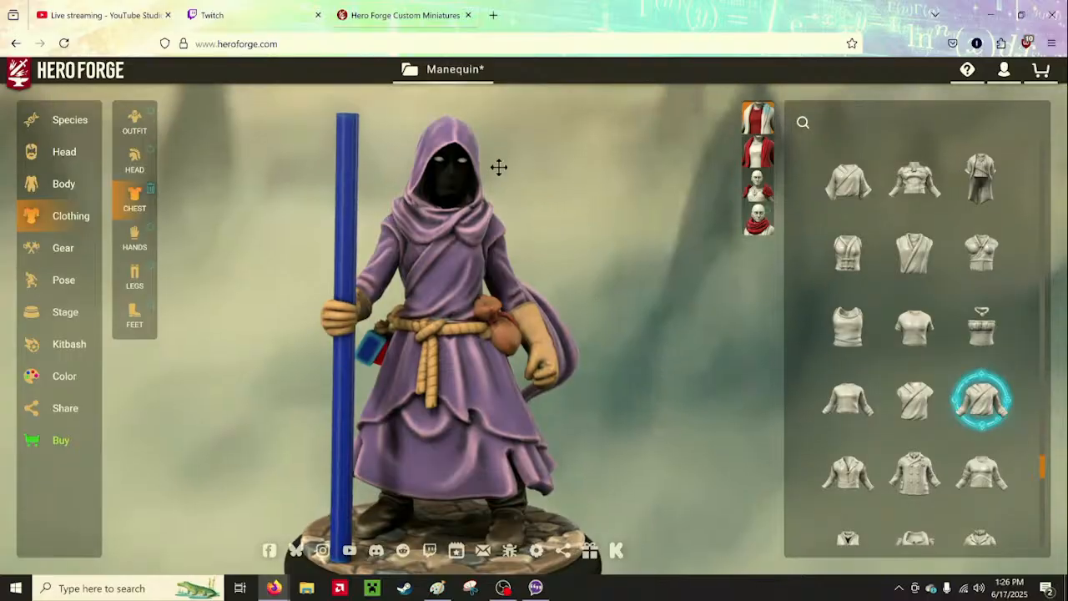
mouse_move(560, 211)
mouse_down()
mouse_move(687, 238)
mouse_move(848, 239)
mouse_move(262, 205)
mouse_move(648, 267)
mouse_move(559, 227)
mouse_up()
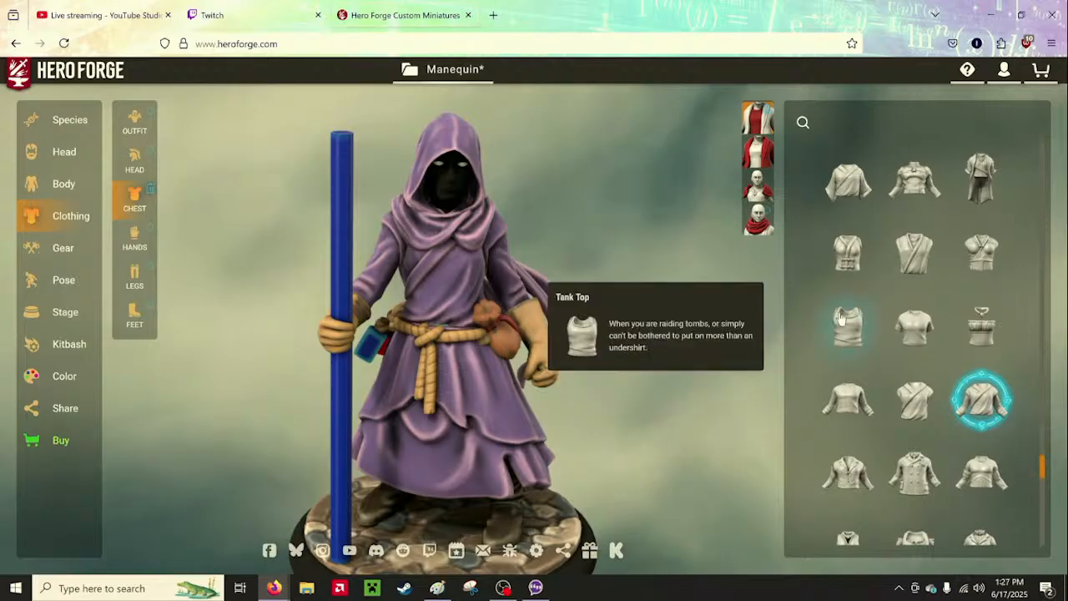
Compare the Kimono Top (Tight Sleeves) with the Long Sleeved Gi on the figure, undoing the garment swap each time
scroll(846, 313, down, 1)
scroll(932, 302, down, 2)
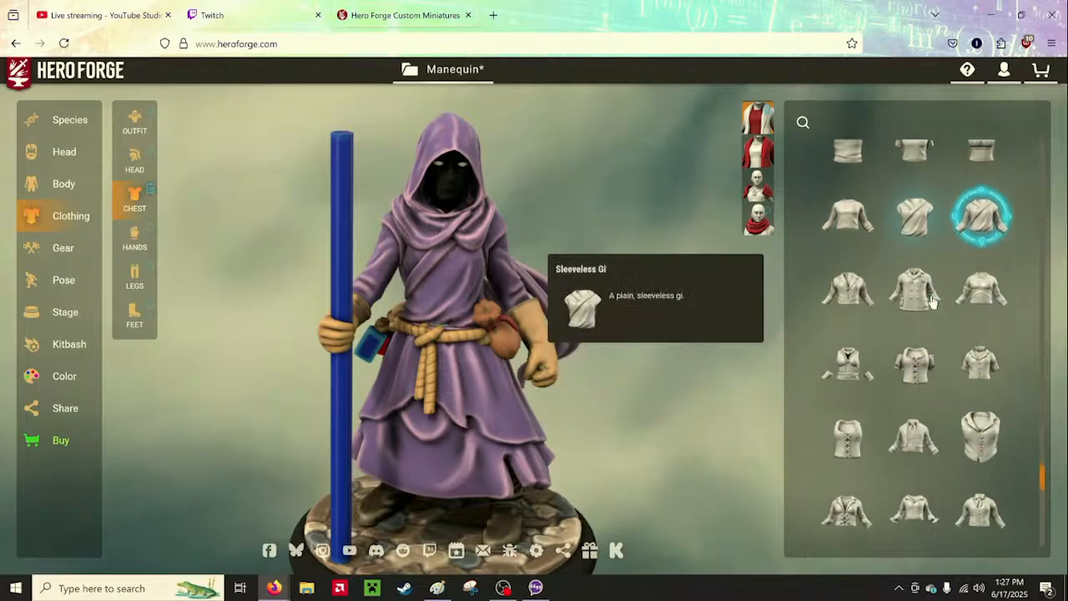
scroll(968, 394, down, 1)
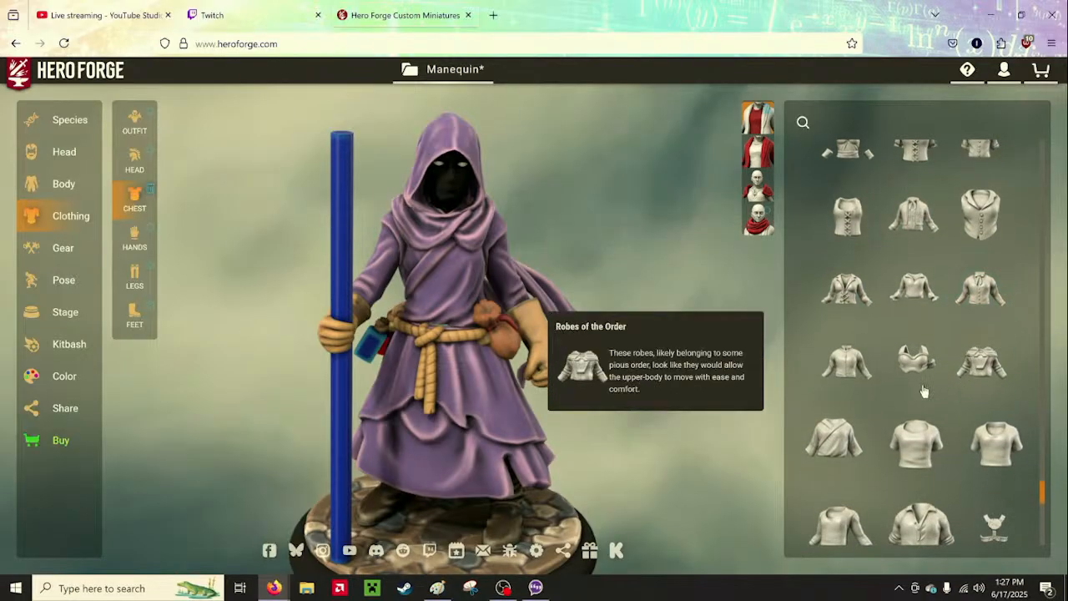
click(826, 437)
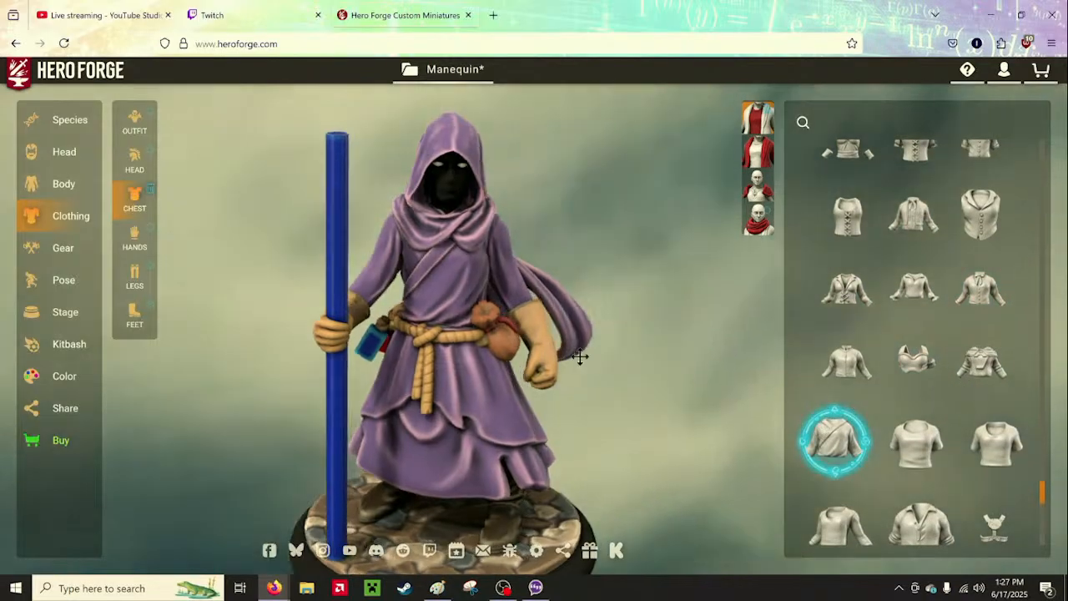
drag(579, 358, 669, 342)
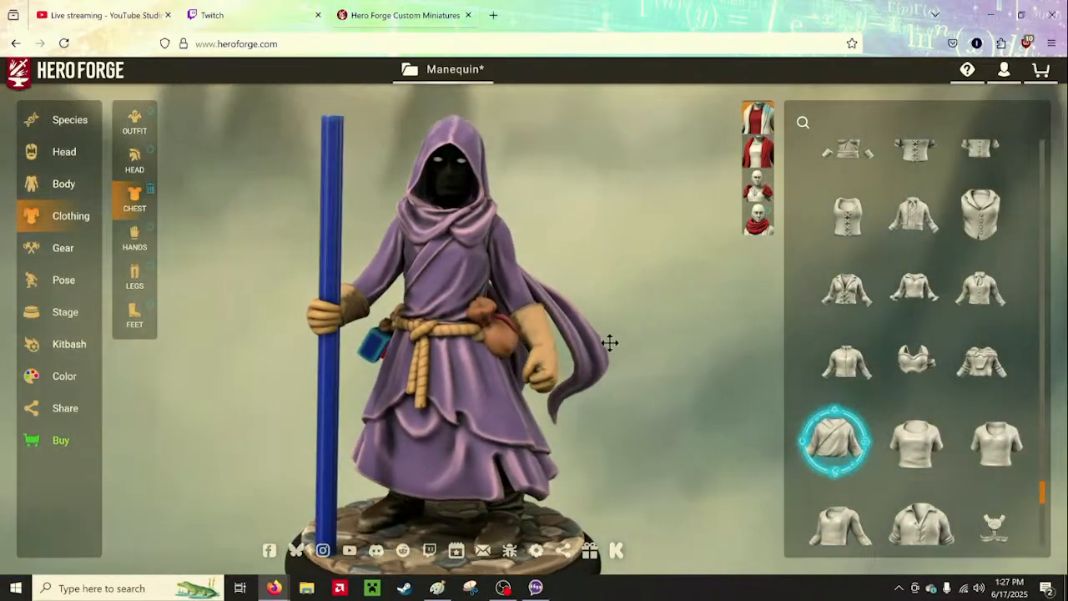
key(ctrl+z)
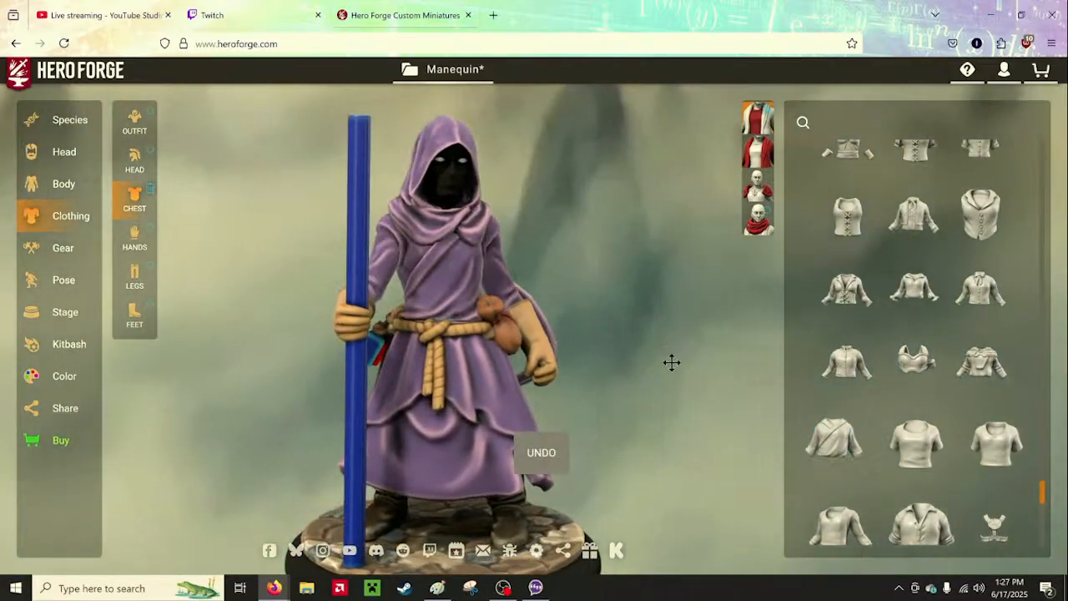
drag(592, 247, 498, 260)
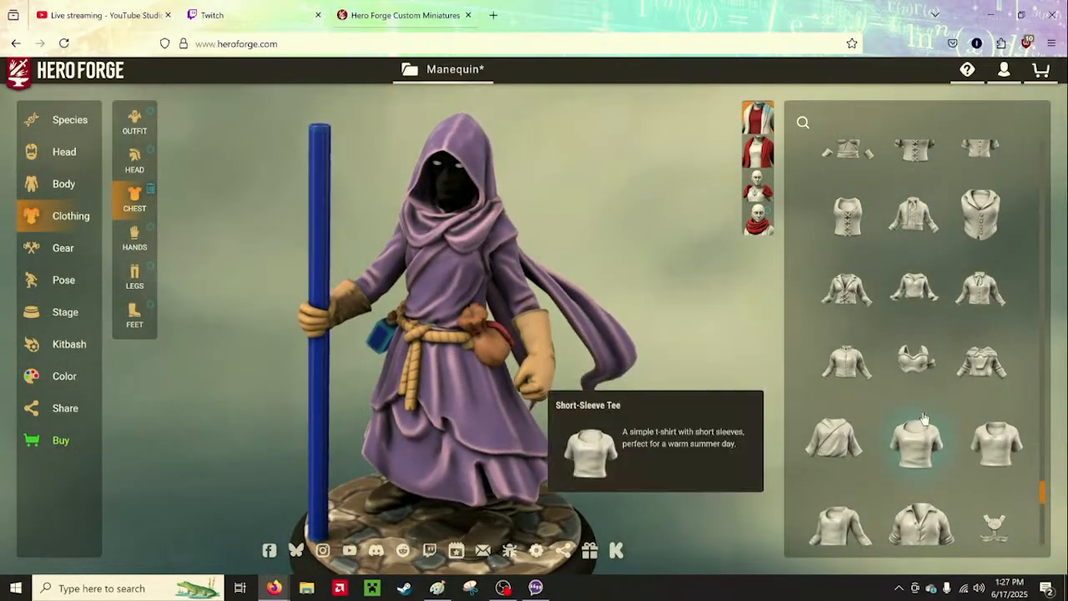
scroll(923, 410, down, 3)
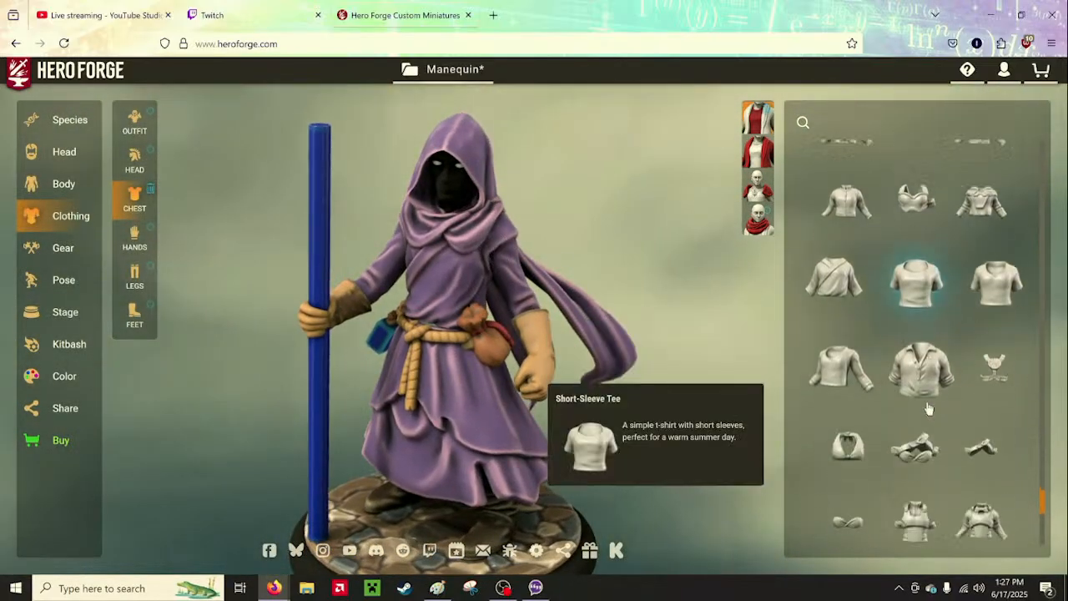
click(832, 262)
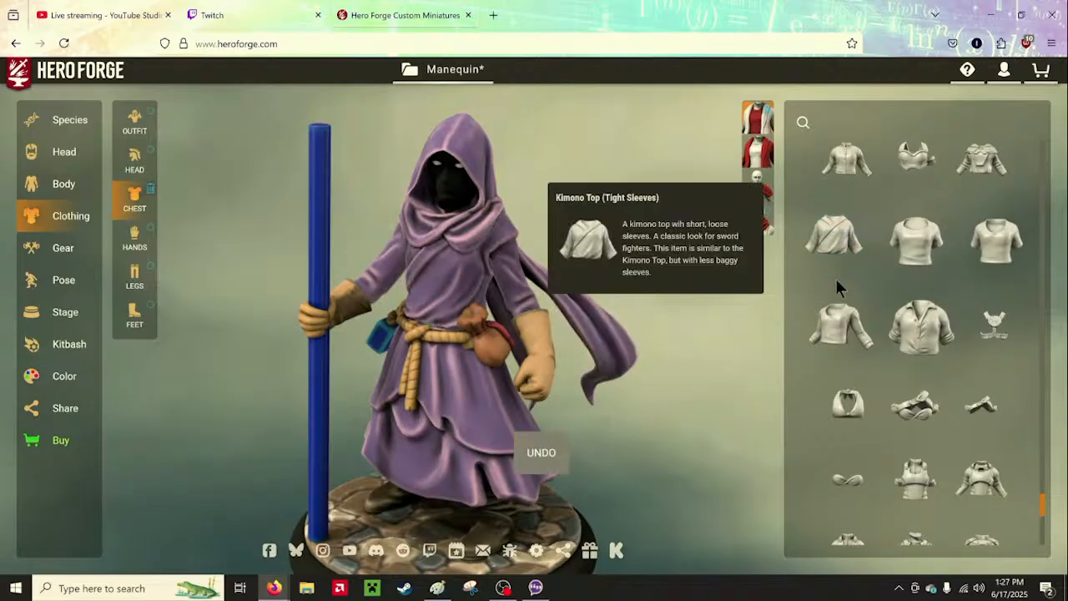
Look through the remaining chest garments and put the Bath Robe Top on the figure
scroll(984, 325, down, 2)
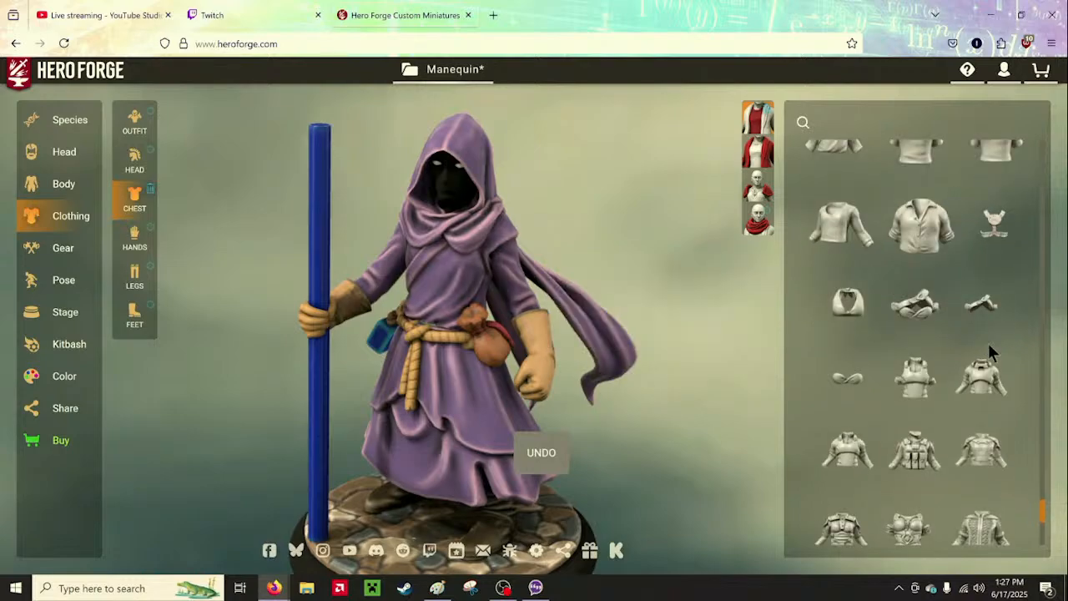
scroll(986, 341, down, 2)
scroll(986, 340, down, 4)
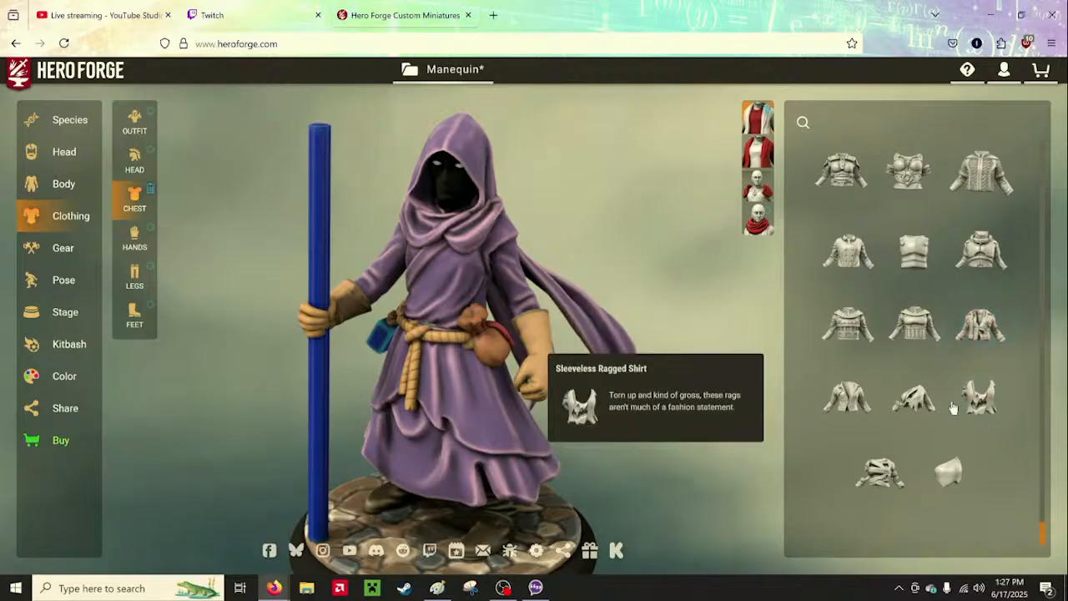
scroll(959, 392, up, 4)
scroll(943, 399, up, 4)
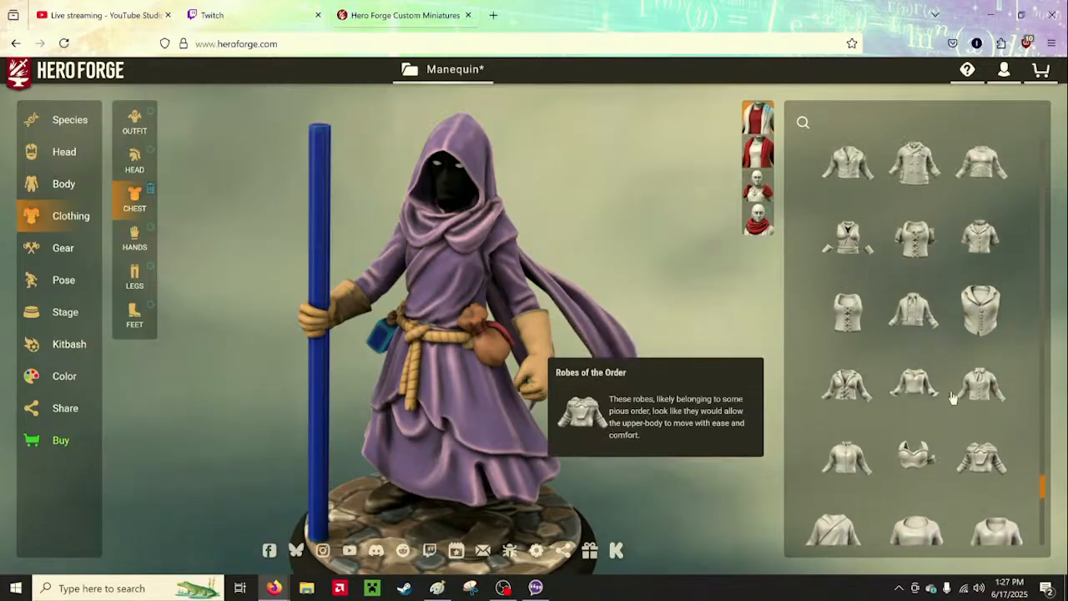
scroll(964, 370, up, 4)
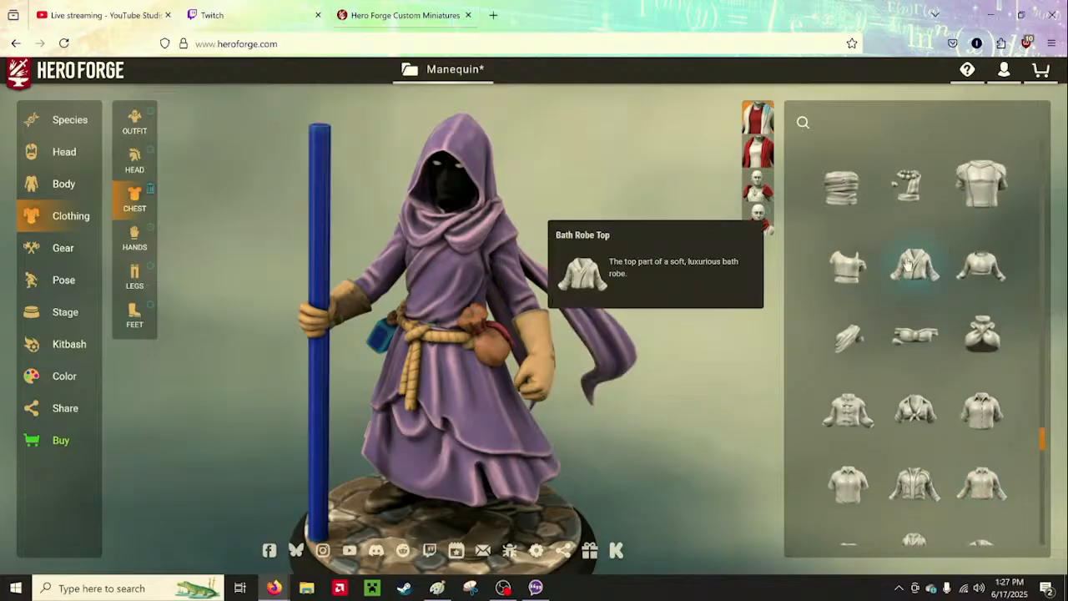
click(915, 265)
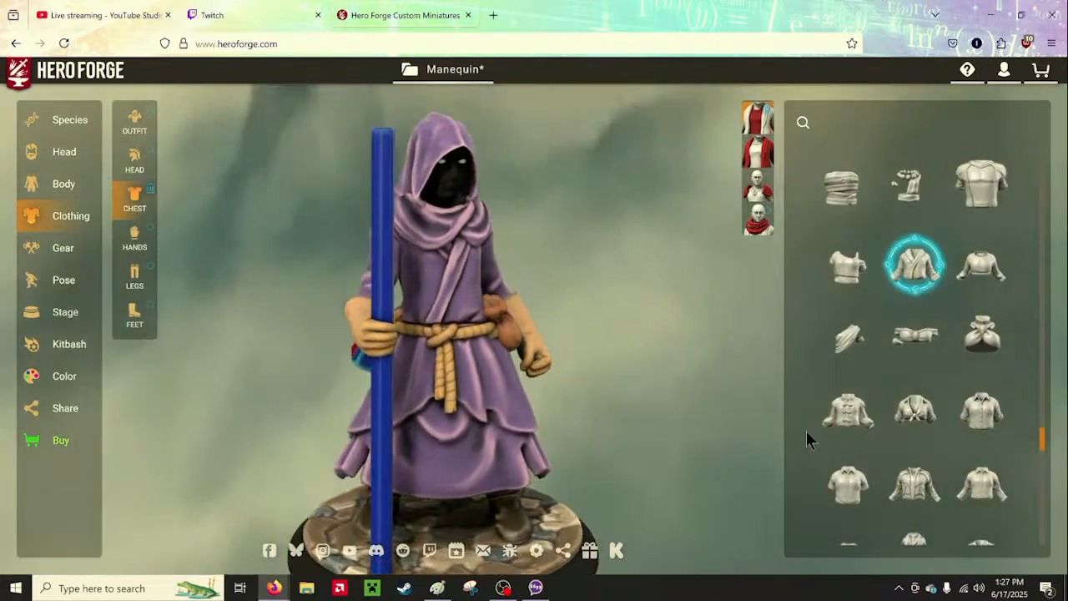
drag(806, 430, 720, 423)
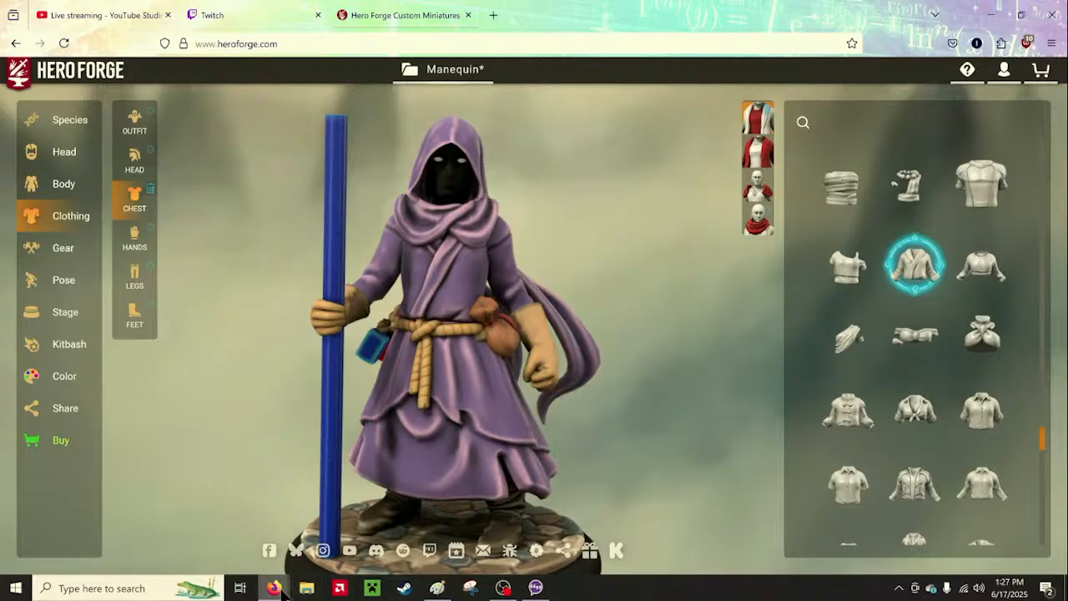
Switch to the browser window with the Noita references and look through the "noita wand art" image results for character art
mouse_move(260, 570)
click(250, 522)
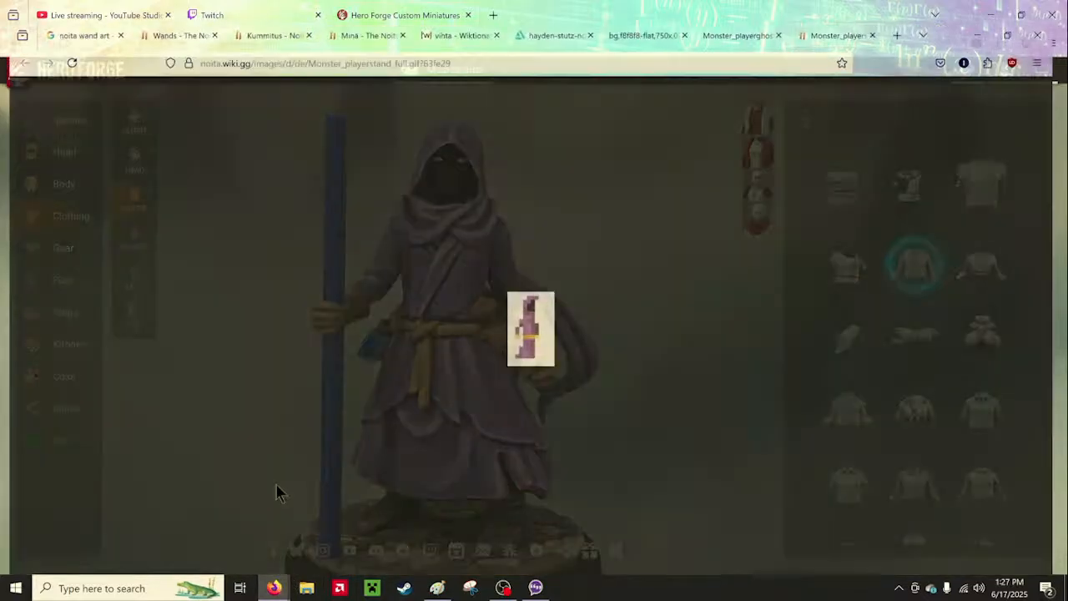
click(87, 10)
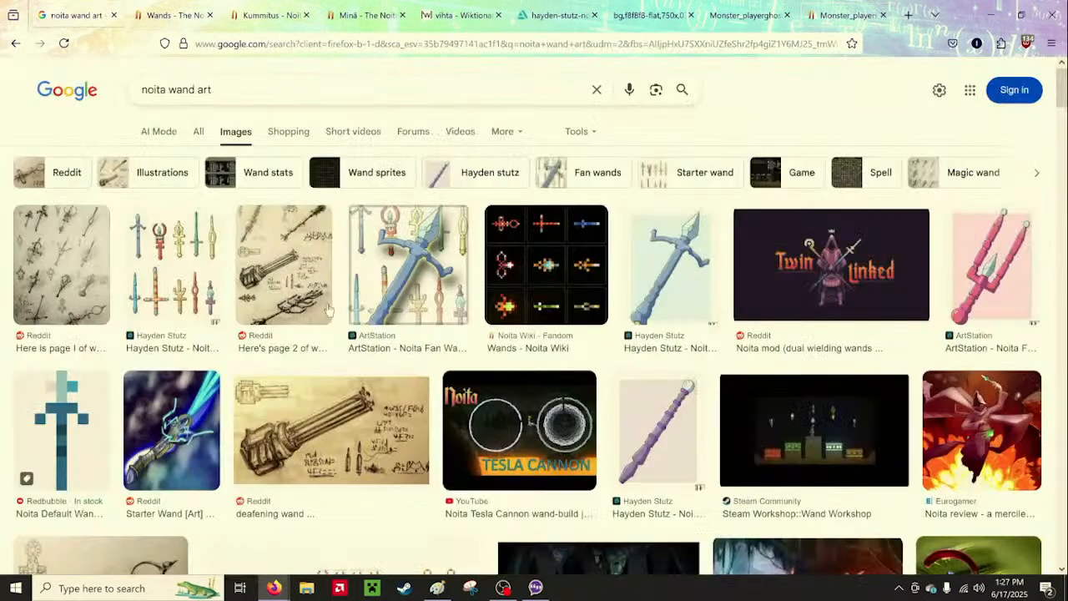
scroll(479, 291, down, 5)
scroll(480, 292, down, 5)
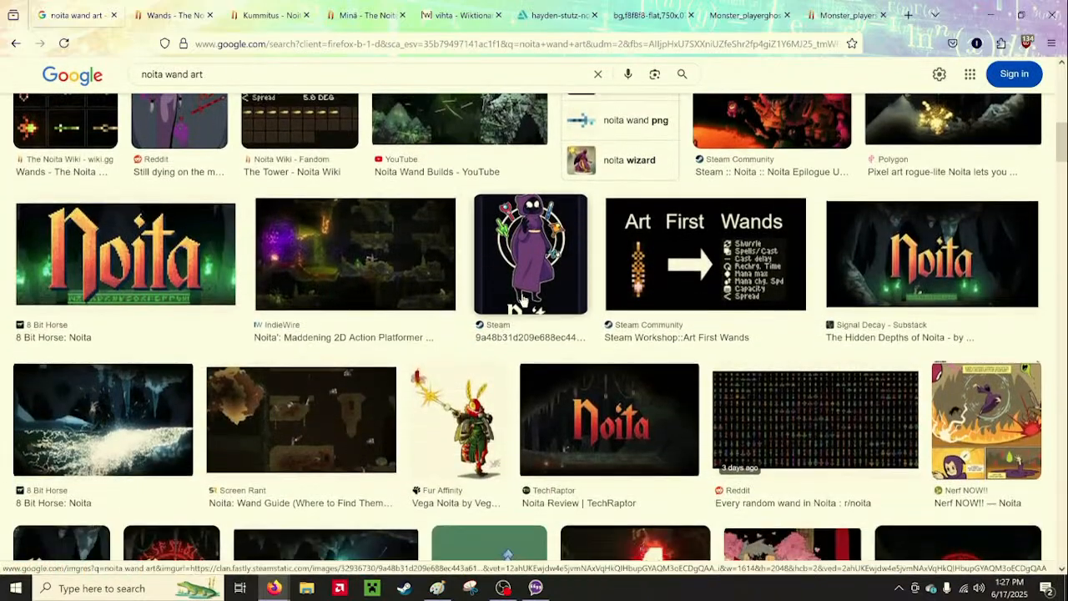
scroll(567, 315, down, 3)
scroll(564, 309, down, 5)
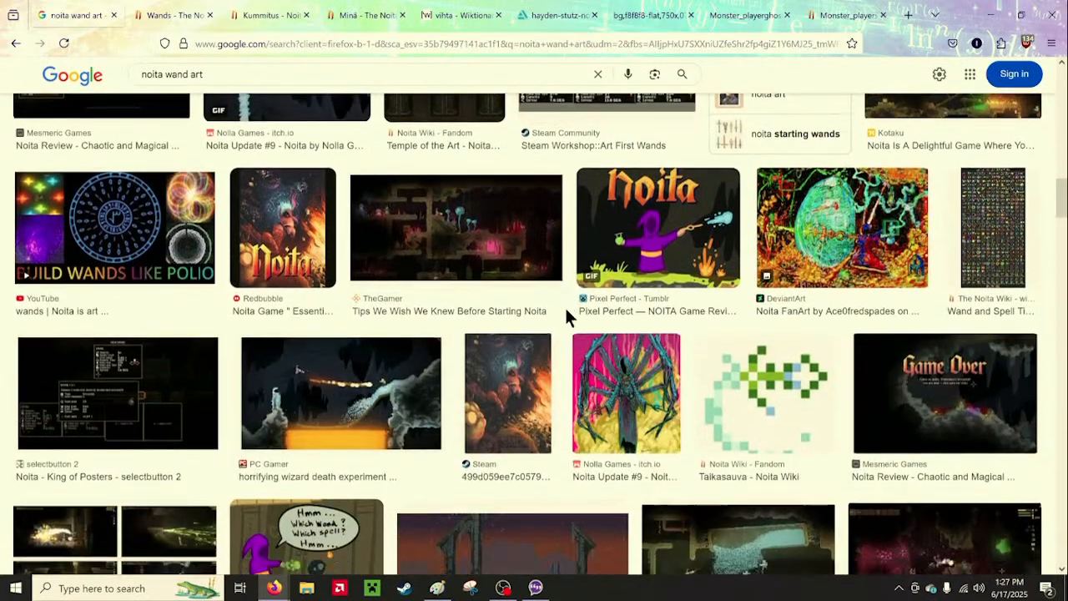
scroll(567, 312, up, 2)
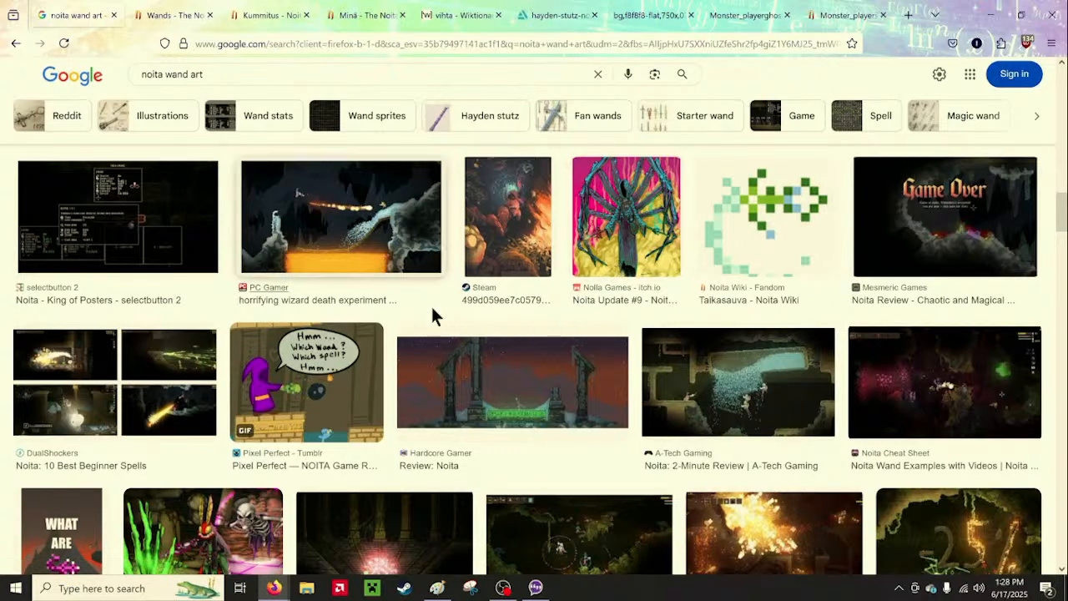
scroll(432, 311, down, 5)
scroll(438, 307, up, 6)
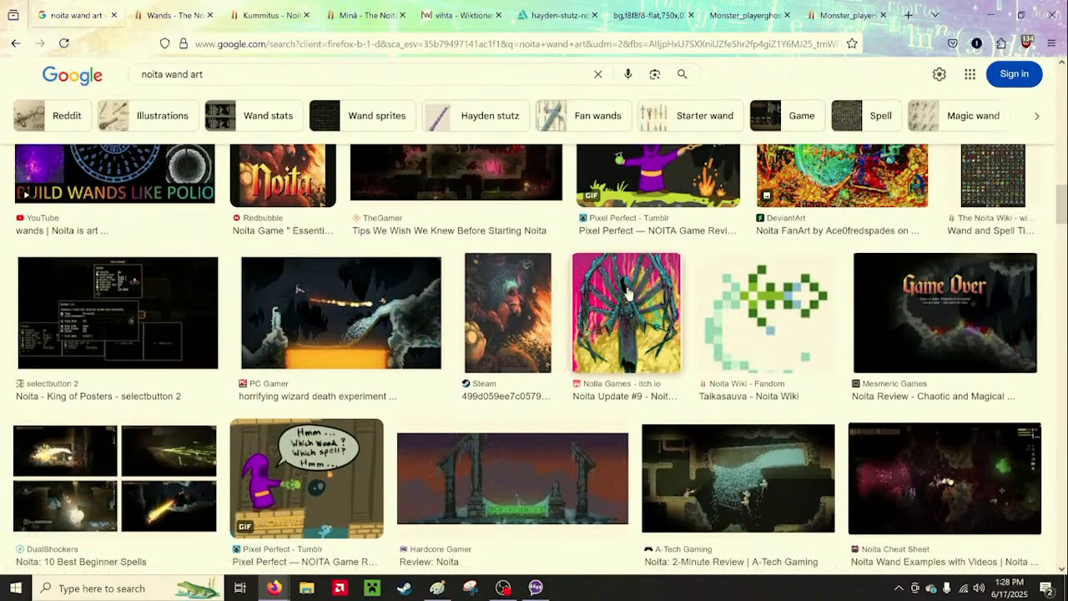
Preview the Noita Update #9 artwork and the neighbouring Steam poster, look through further image results, and close the preview
click(627, 282)
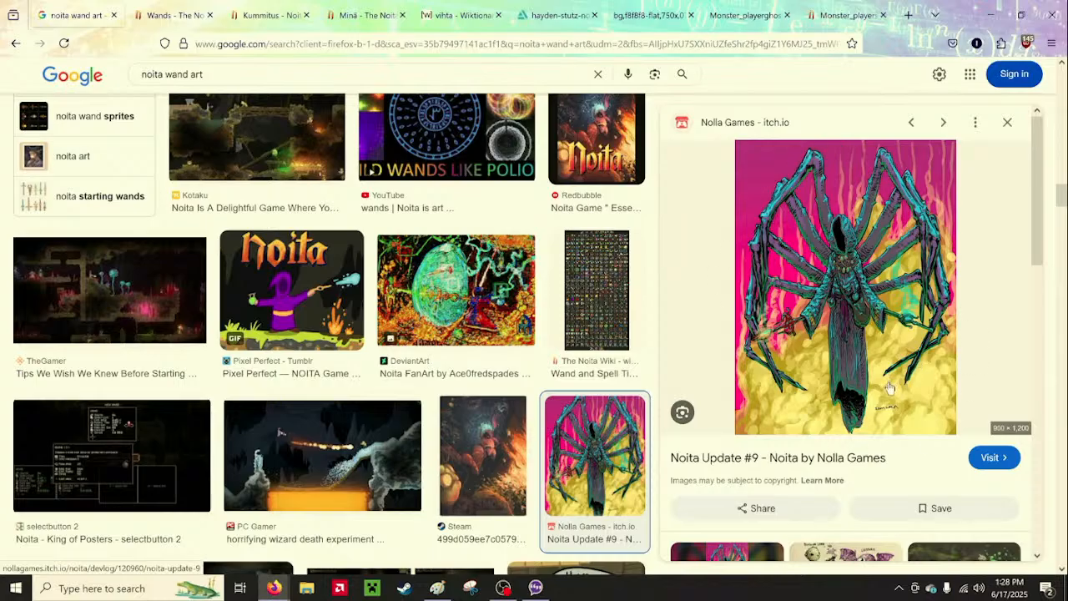
scroll(882, 392, down, 3)
key(Left)
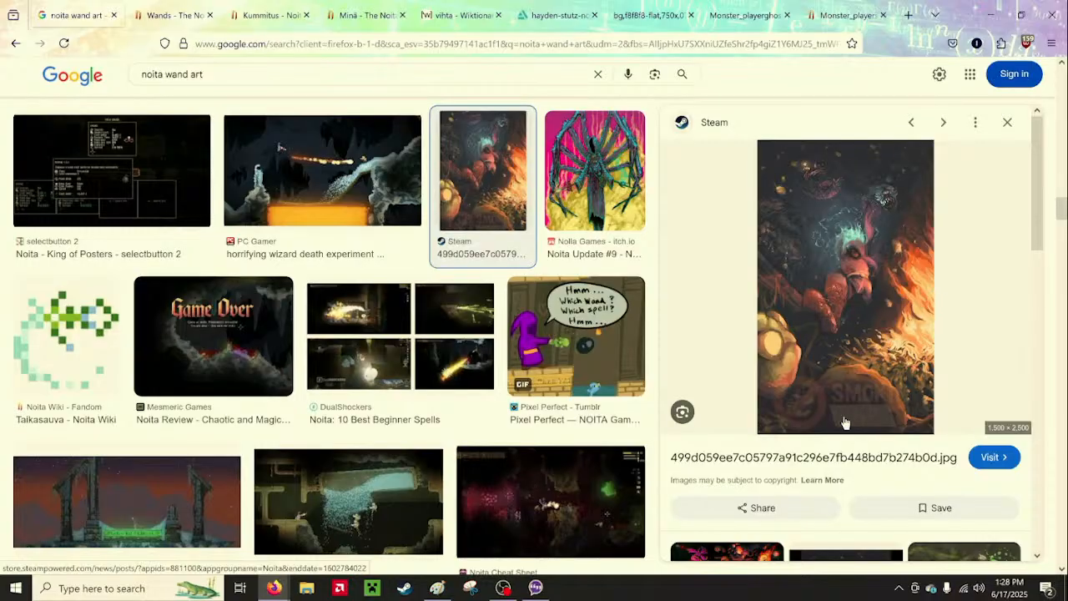
scroll(171, 346, down, 5)
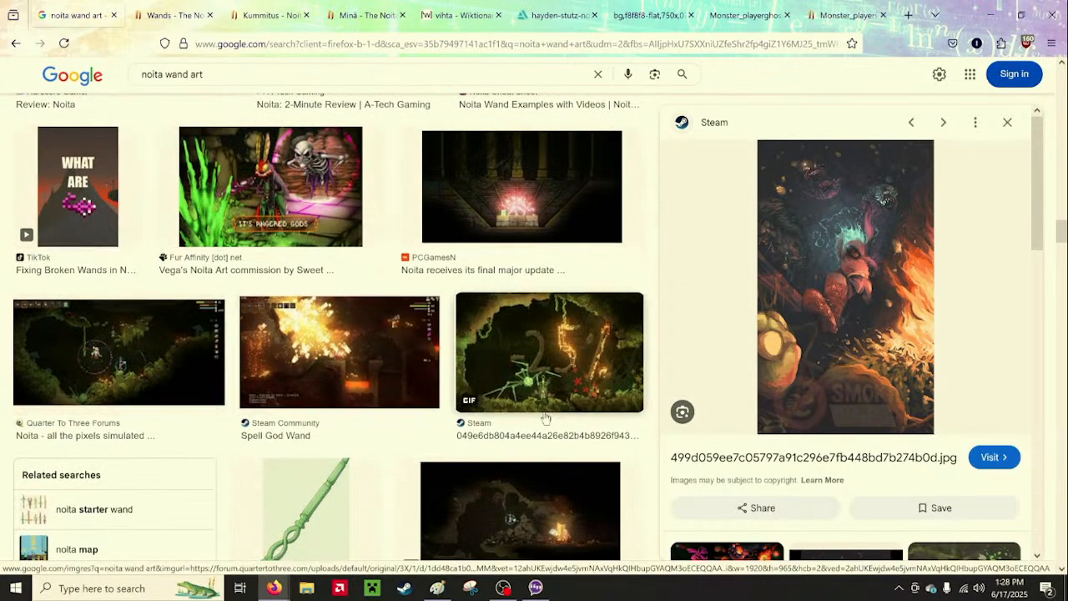
scroll(468, 400, down, 5)
scroll(447, 407, down, 1)
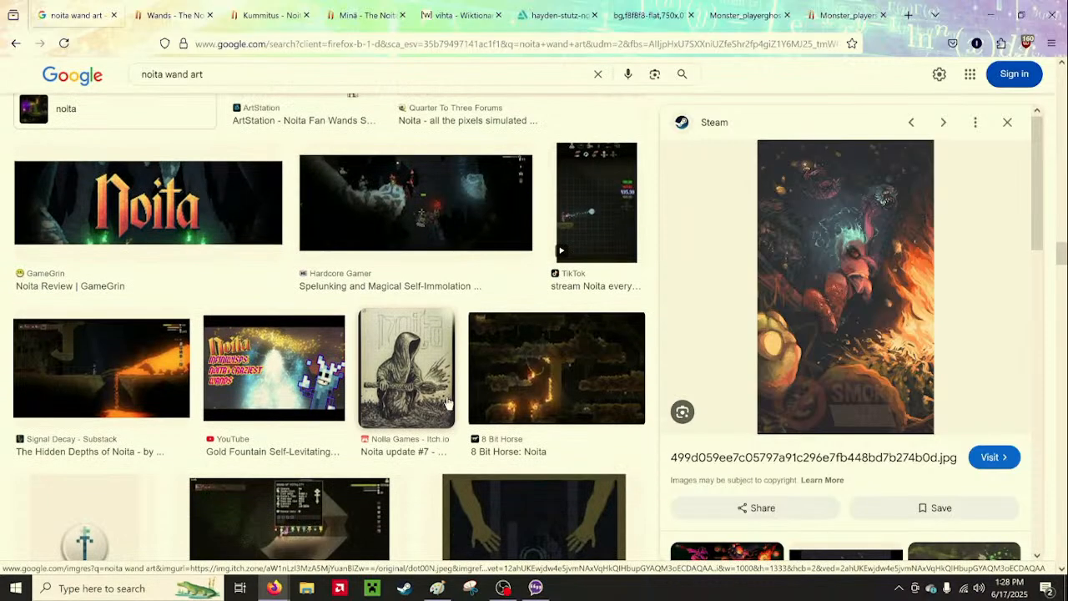
click(1006, 123)
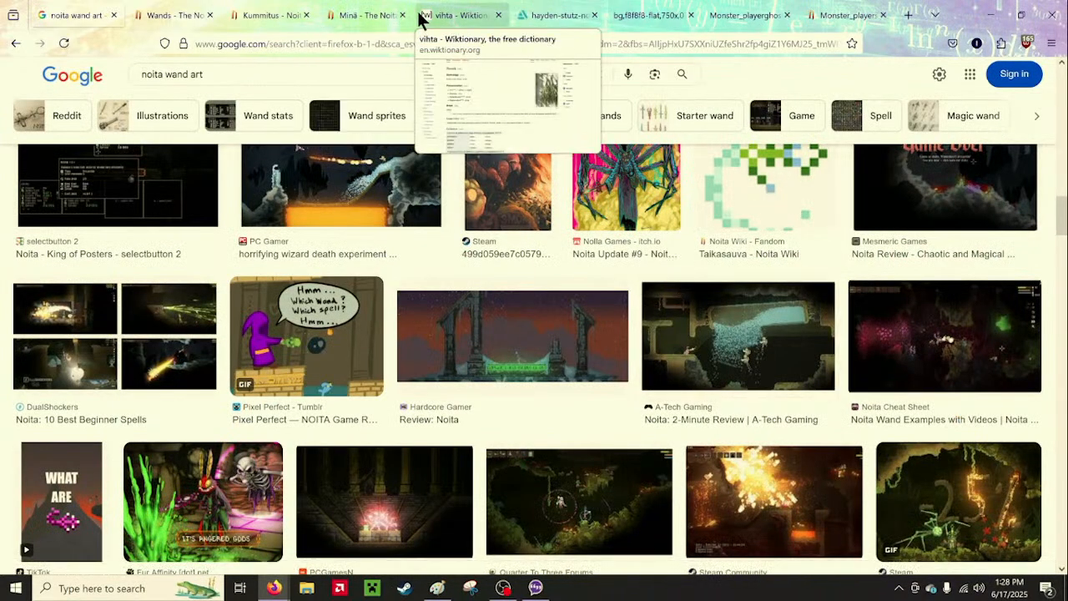
Review the open wand references: the Noita wiki pages, the vihta entry, the fan-art wand sheet and the pixel wand image
click(198, 13)
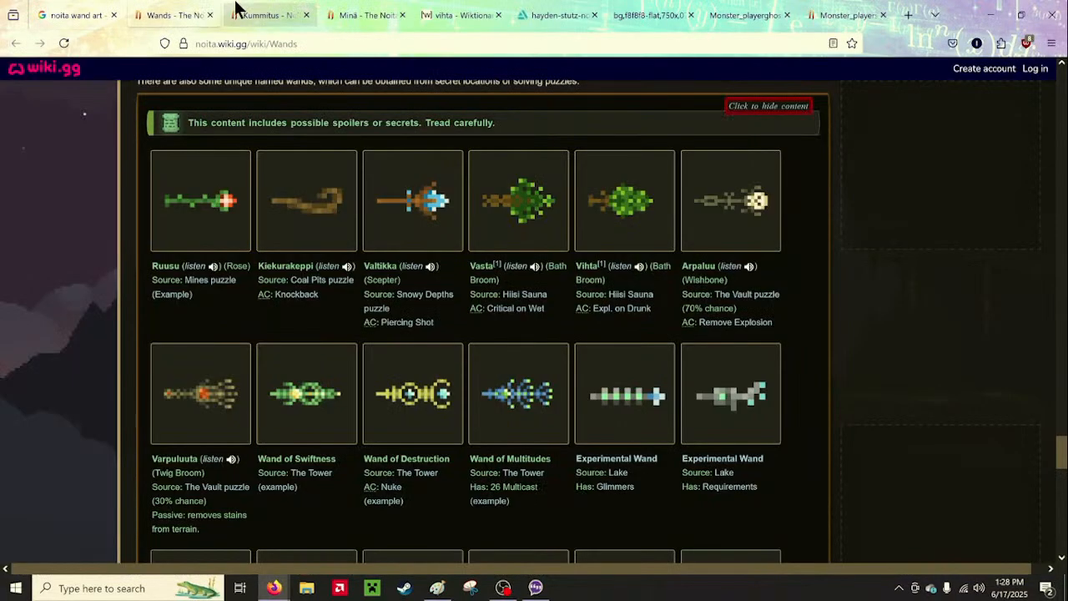
click(242, 10)
click(380, 10)
click(459, 10)
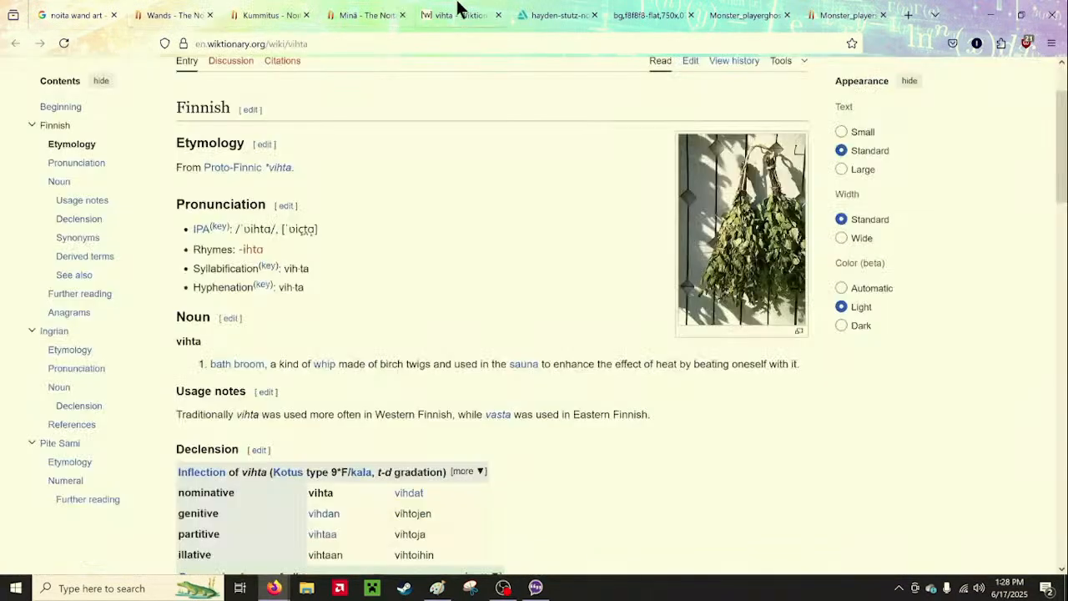
click(572, 11)
click(655, 10)
click(587, 9)
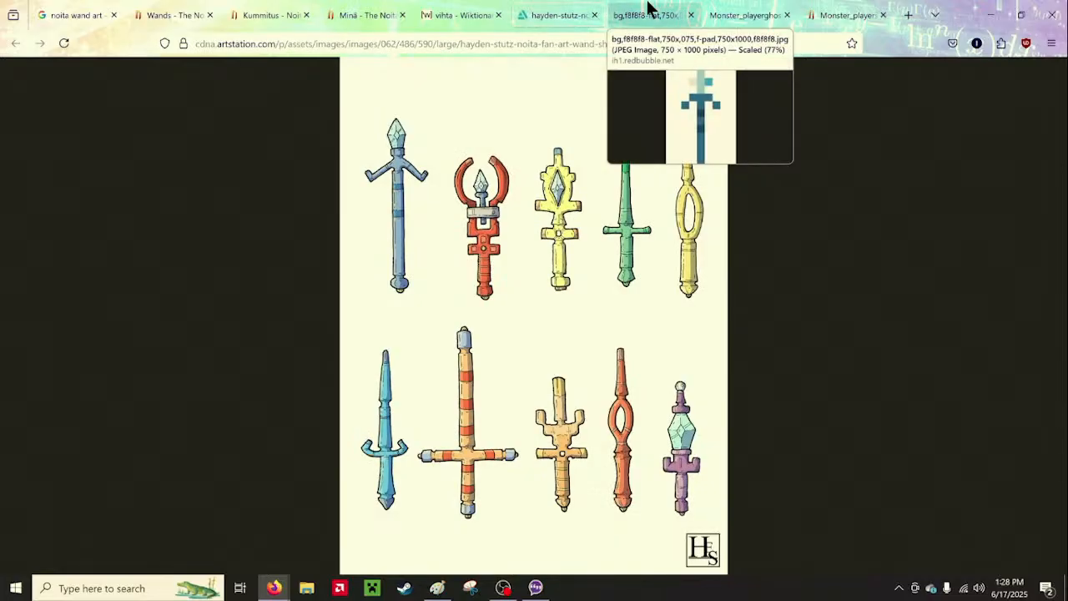
click(649, 8)
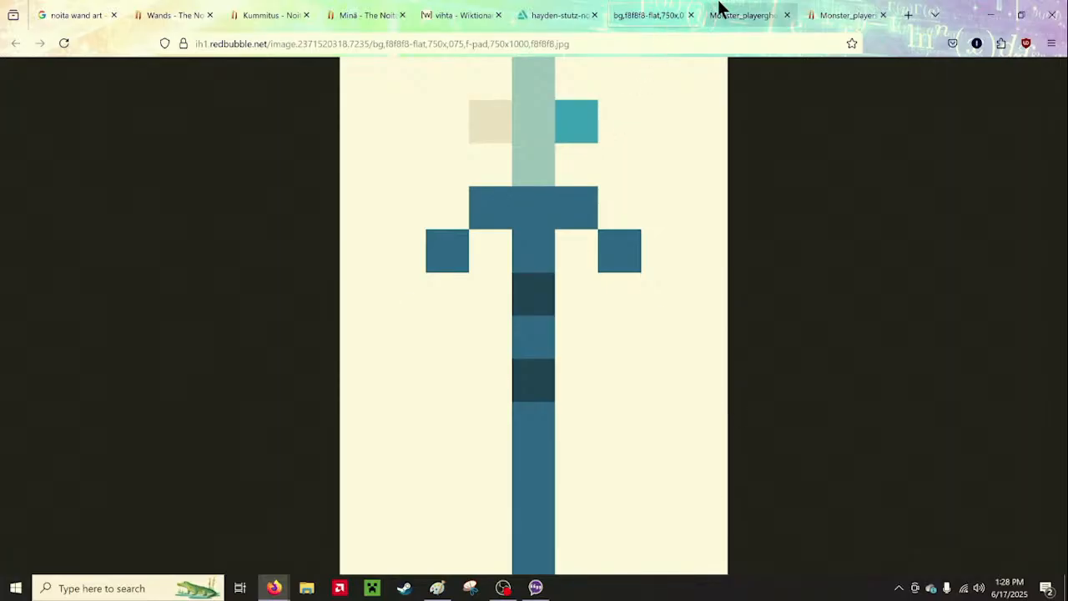
Compare the Noita player sprite with the player ghost sprite in the reference images
click(717, 8)
click(831, 8)
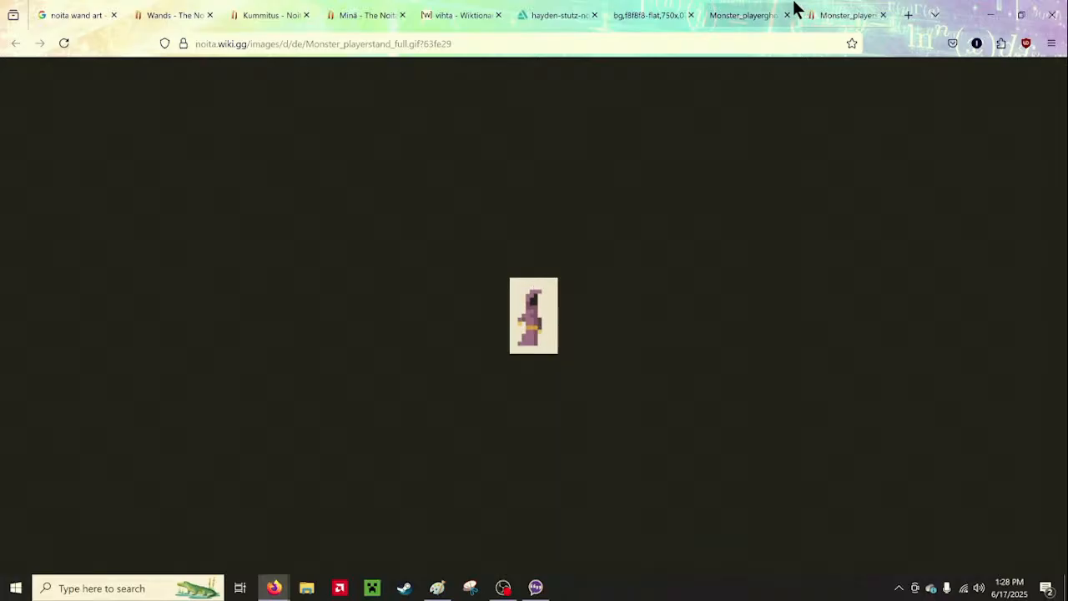
click(793, 8)
click(830, 8)
click(798, 9)
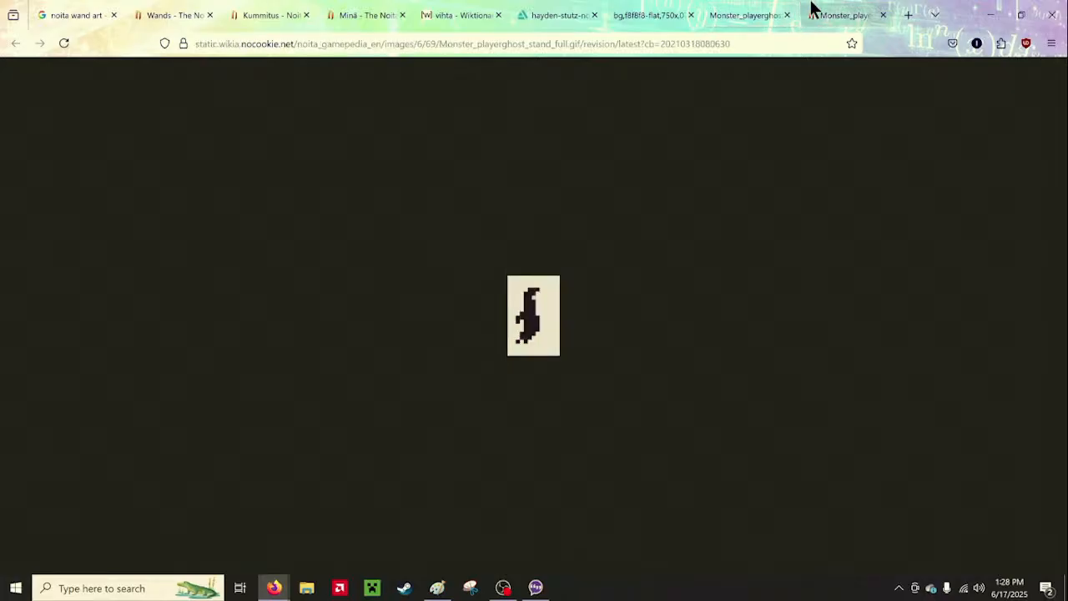
Examine the face and eyes in the dark player ghost GIF and the purple player GIF
click(808, 8)
click(793, 9)
click(802, 8)
click(793, 8)
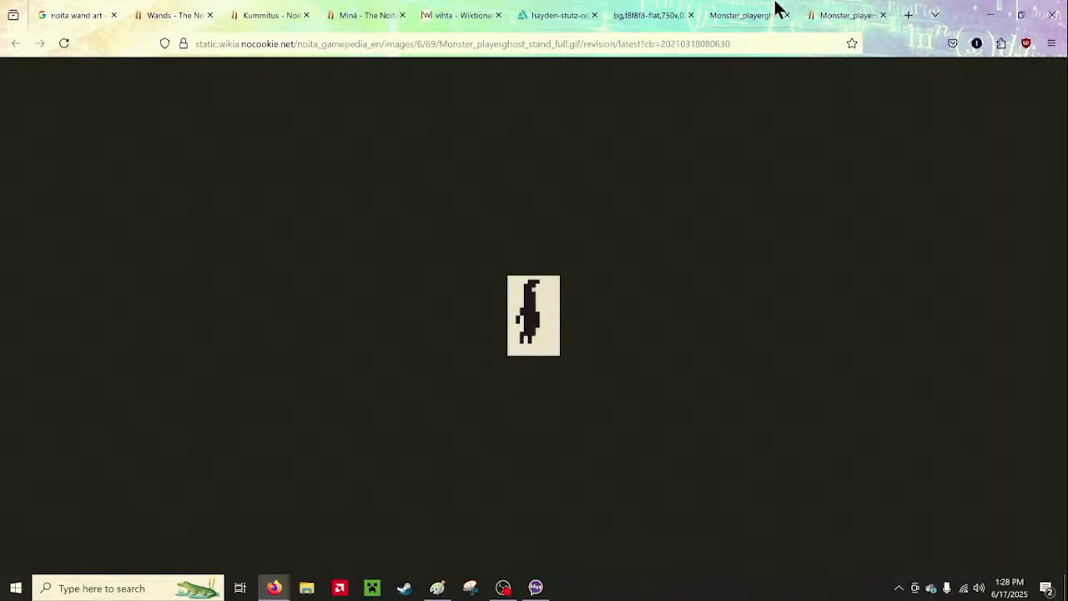
click(808, 9)
click(775, 8)
mouse_move(837, 16)
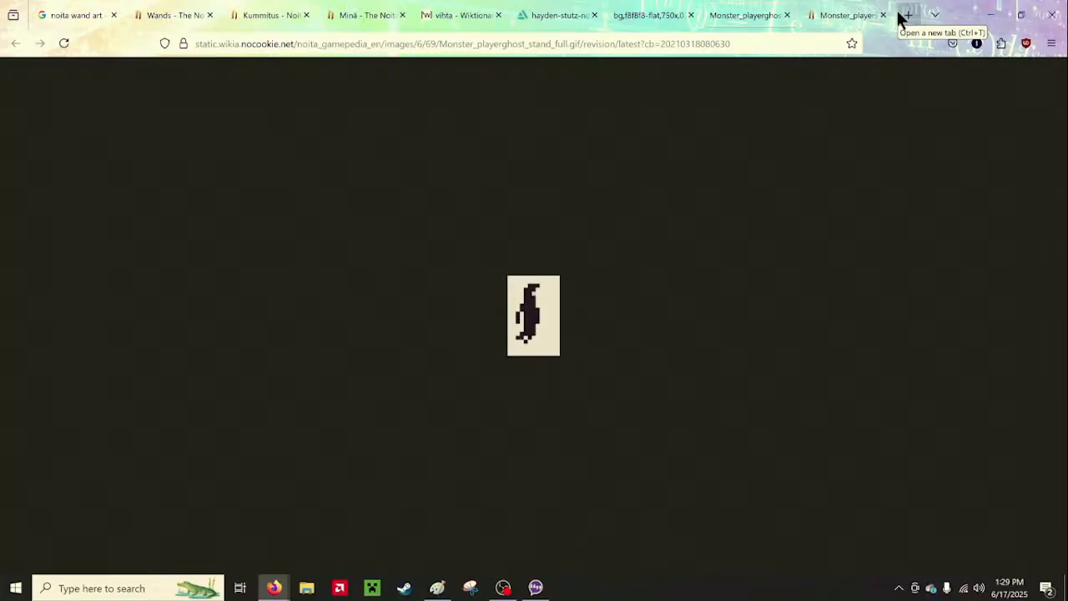
click(816, 10)
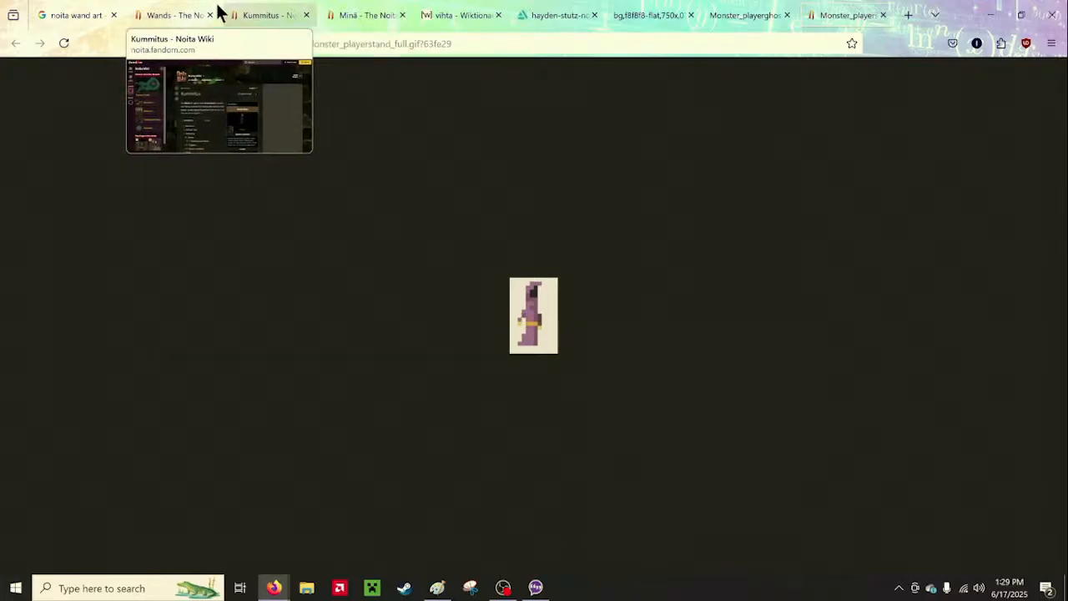
click(88, 8)
click(822, 8)
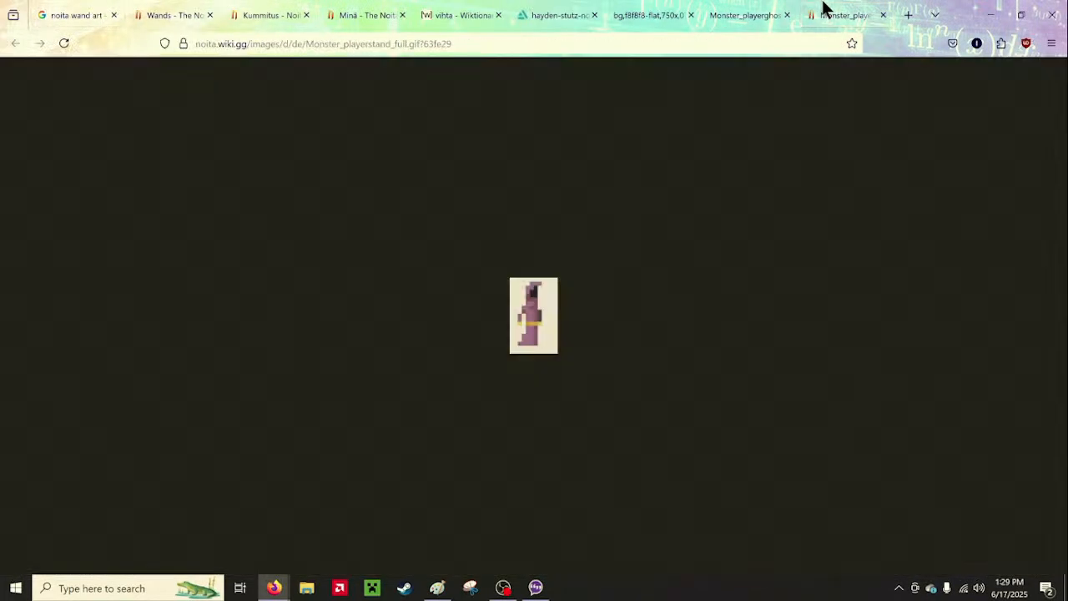
Switch to the Hero Forge window and give the miniature's head the Featureless face
mouse_move(274, 587)
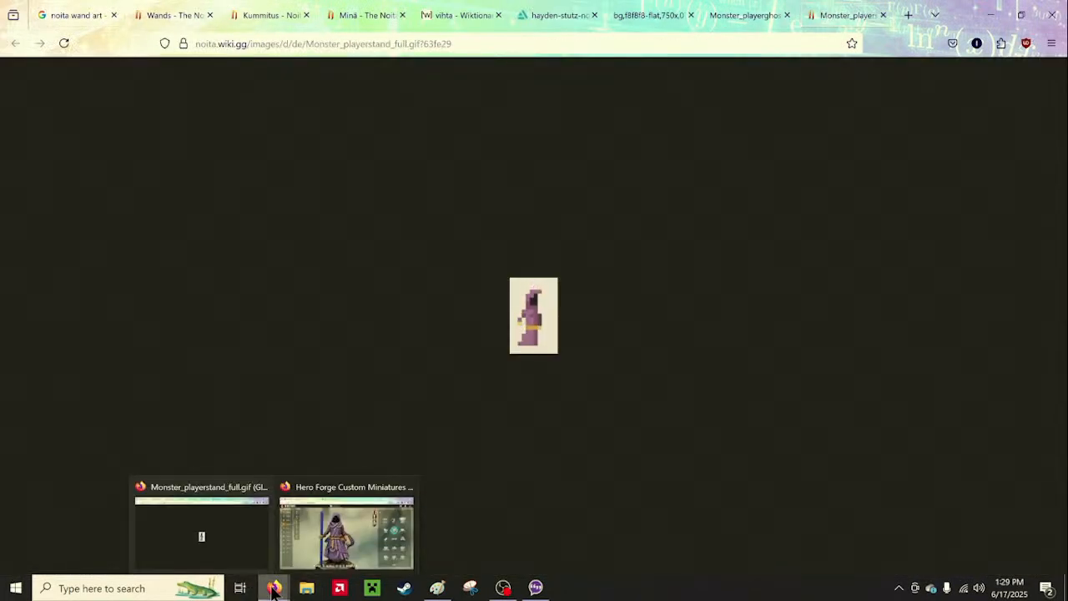
mouse_move(310, 545)
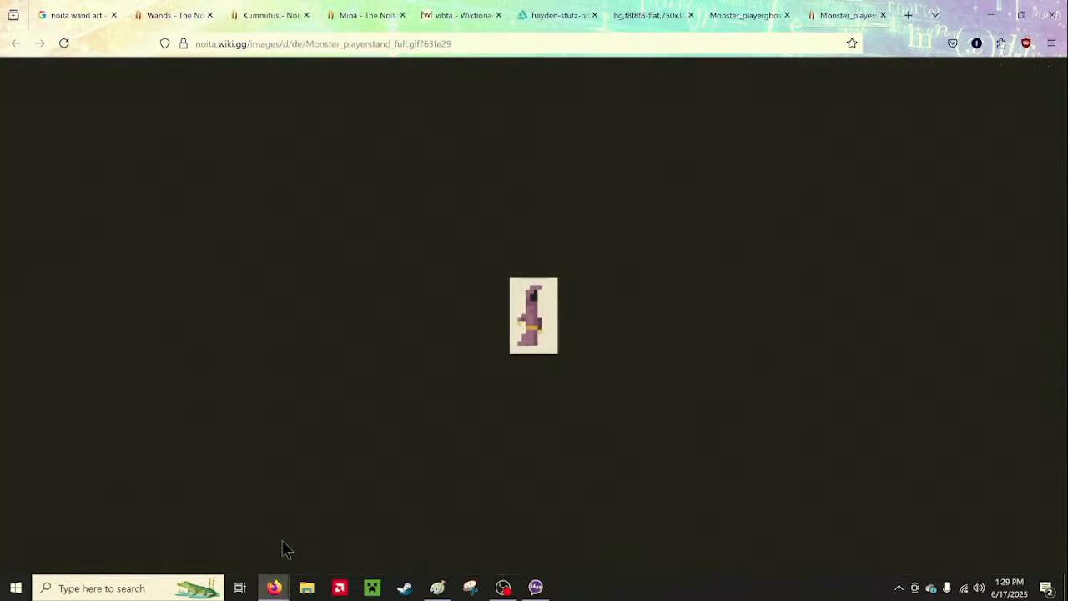
click(310, 546)
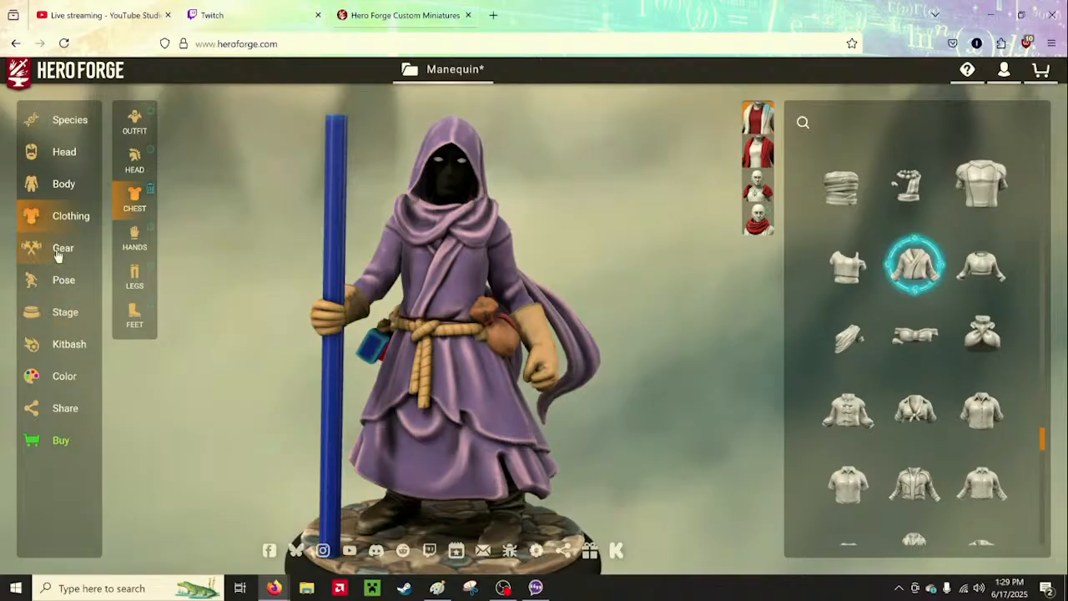
click(72, 192)
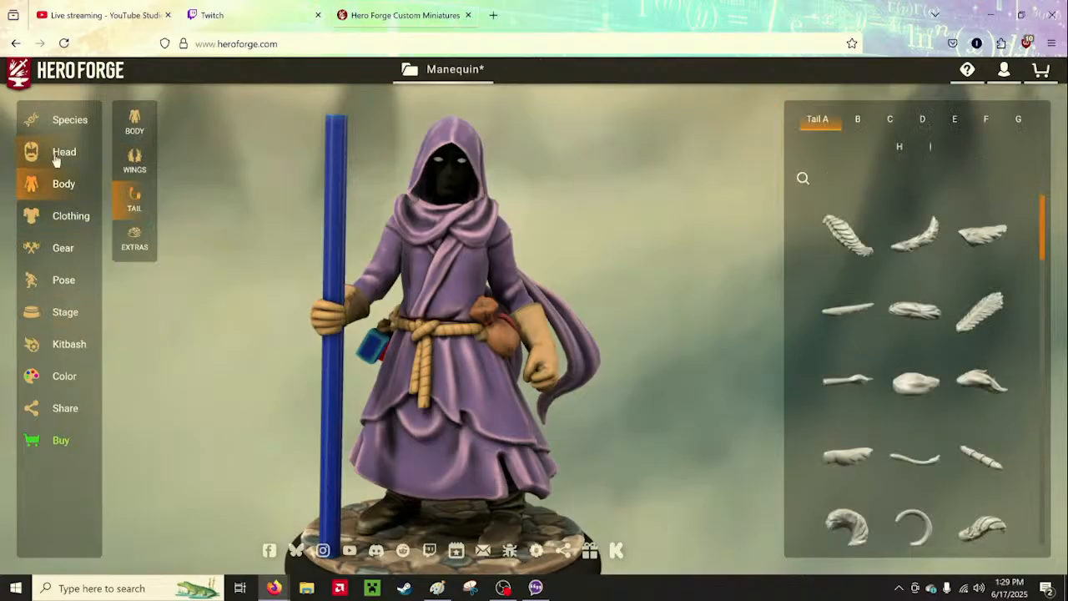
click(65, 155)
click(135, 163)
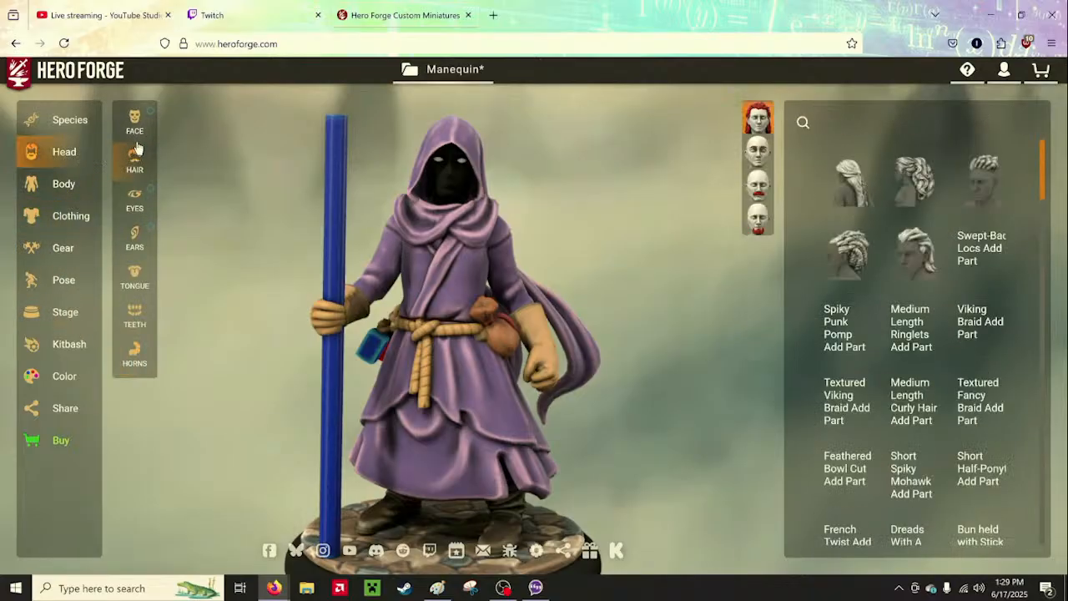
click(134, 121)
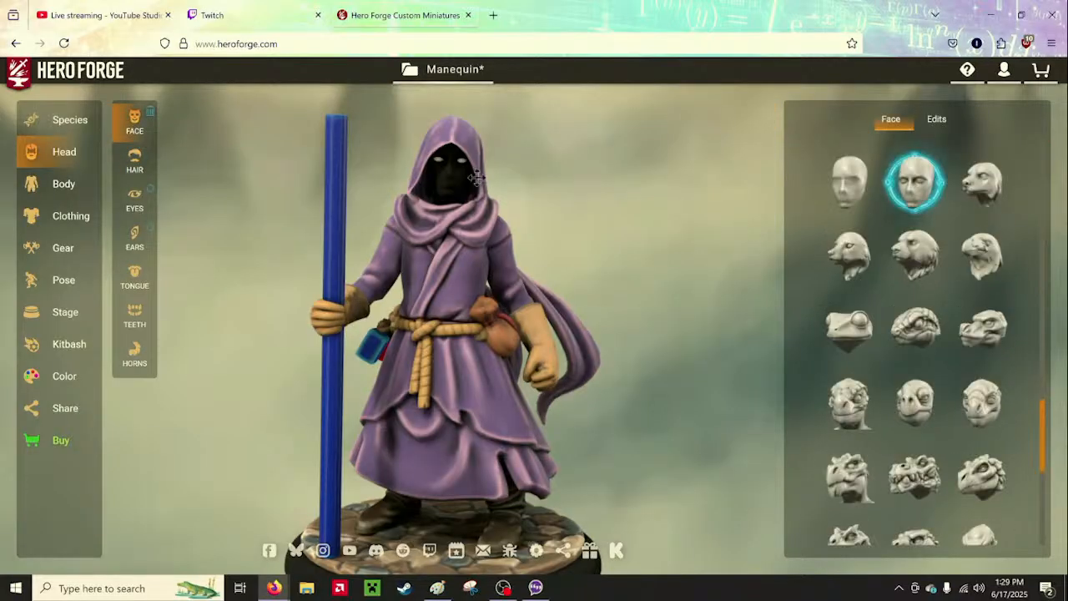
click(865, 207)
scroll(918, 217, up, 1)
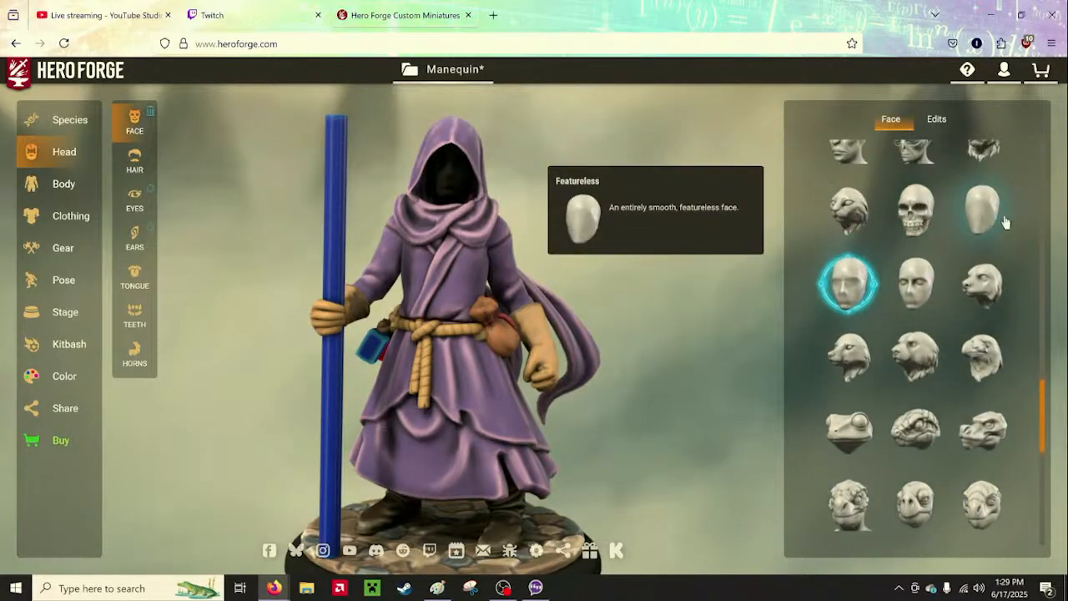
click(1001, 218)
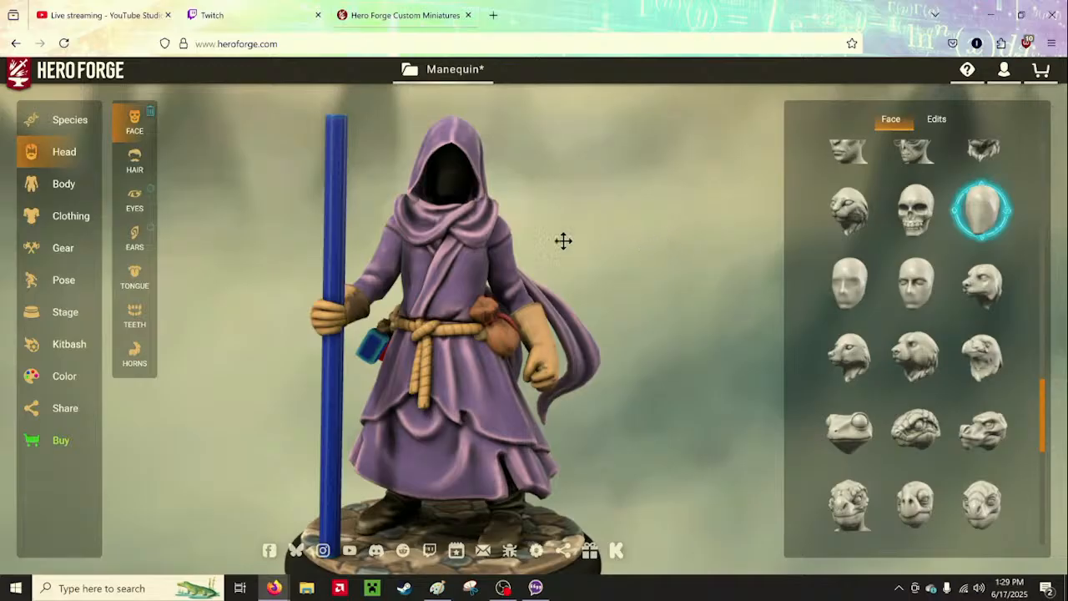
Try the Alien Eyes on the featureless face, and replace them with the Robotic Eyes
click(134, 200)
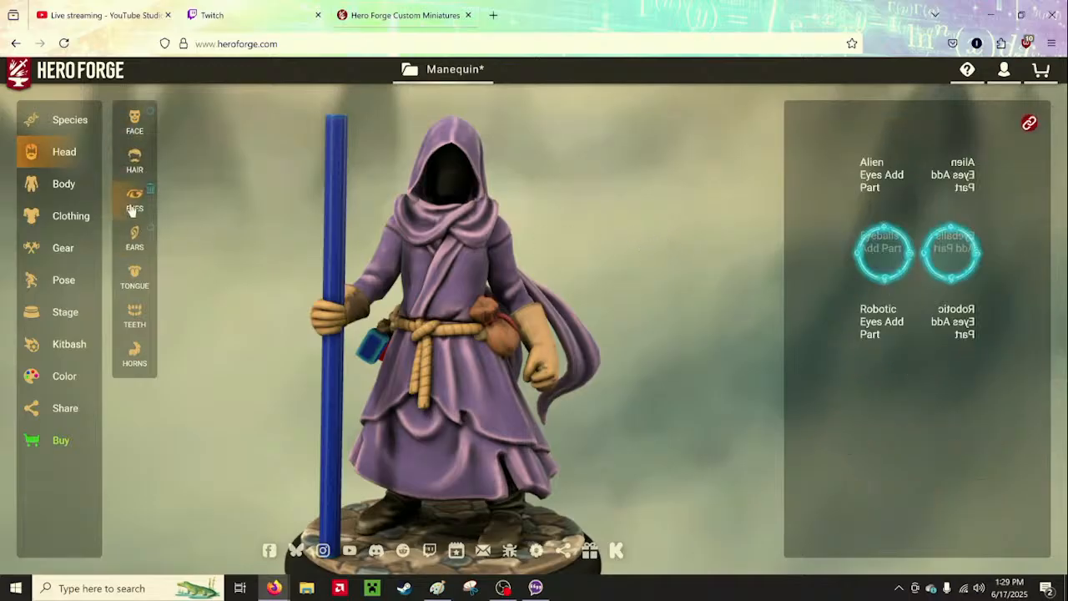
click(880, 204)
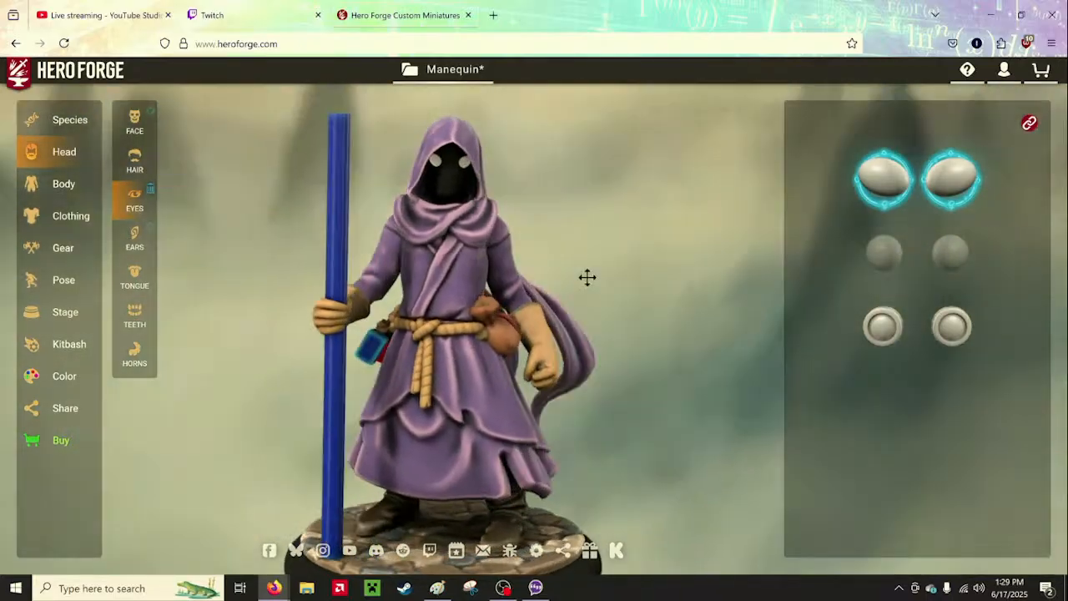
drag(587, 276, 611, 248)
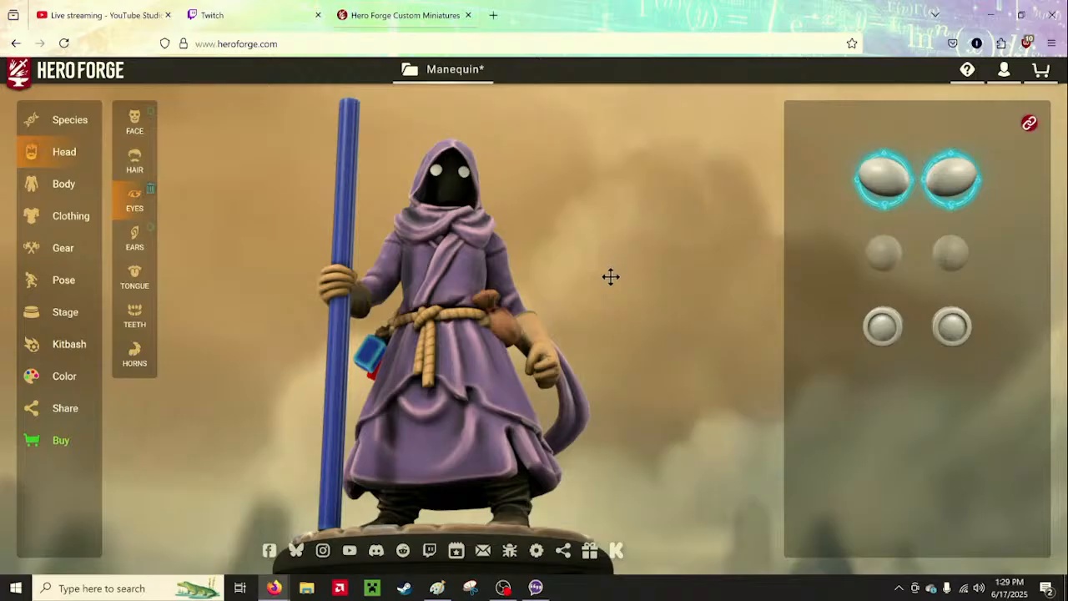
drag(614, 275, 618, 297)
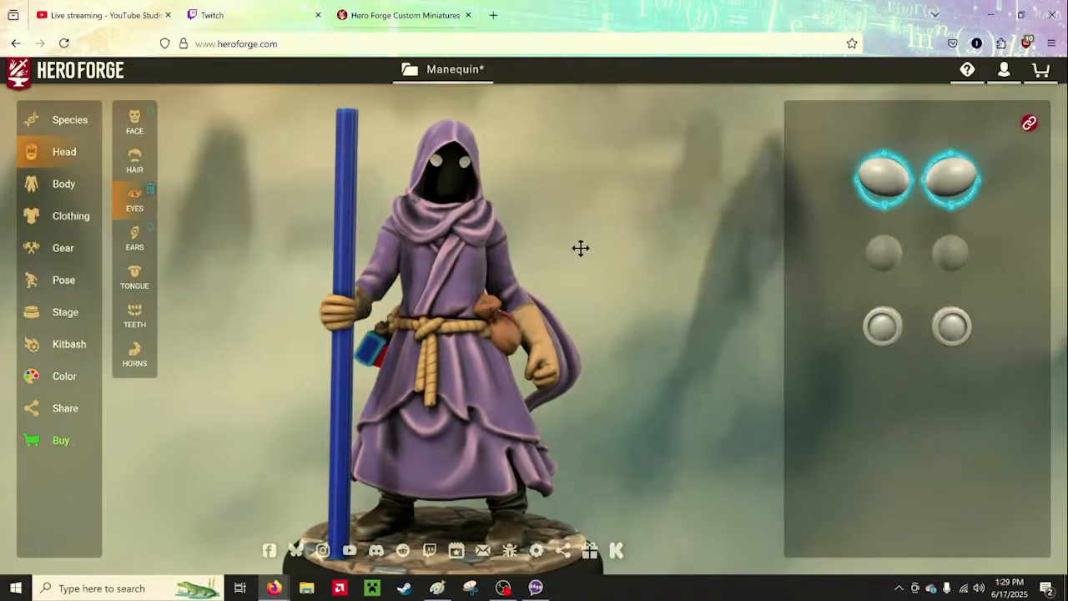
click(899, 334)
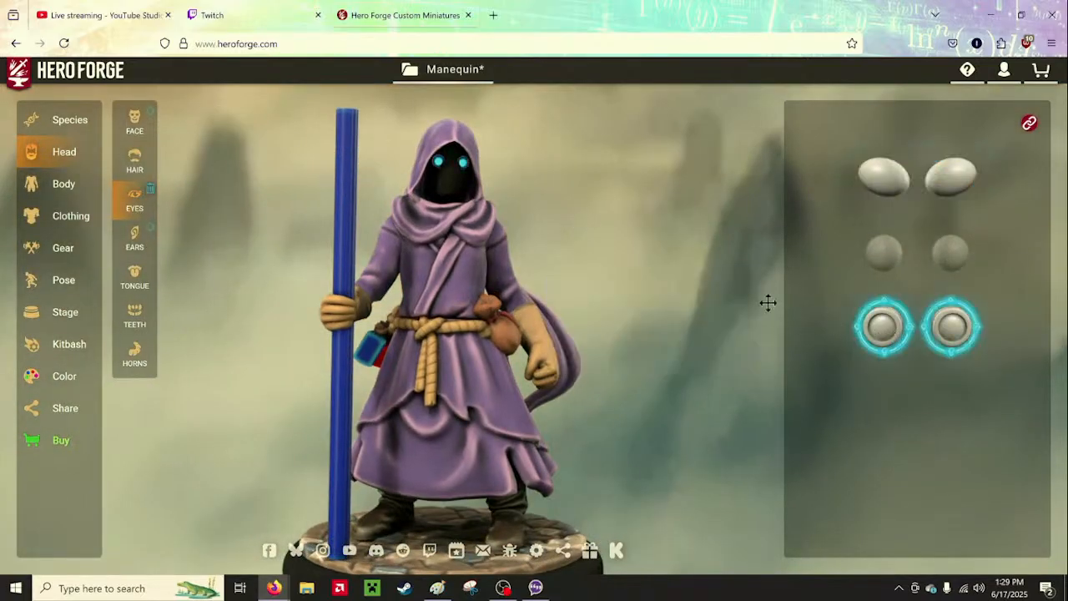
drag(768, 302, 665, 290)
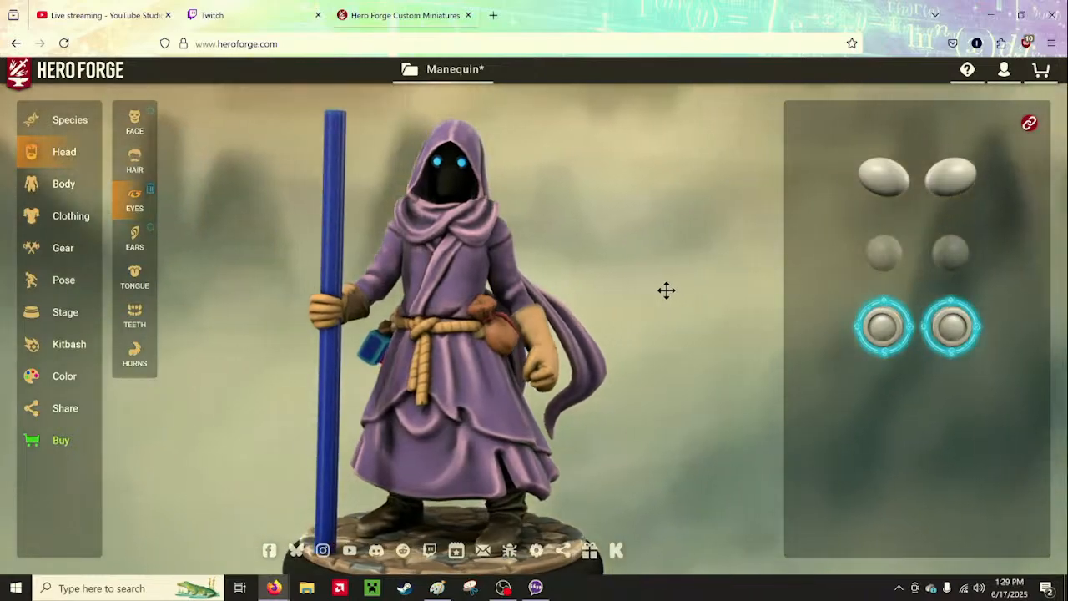
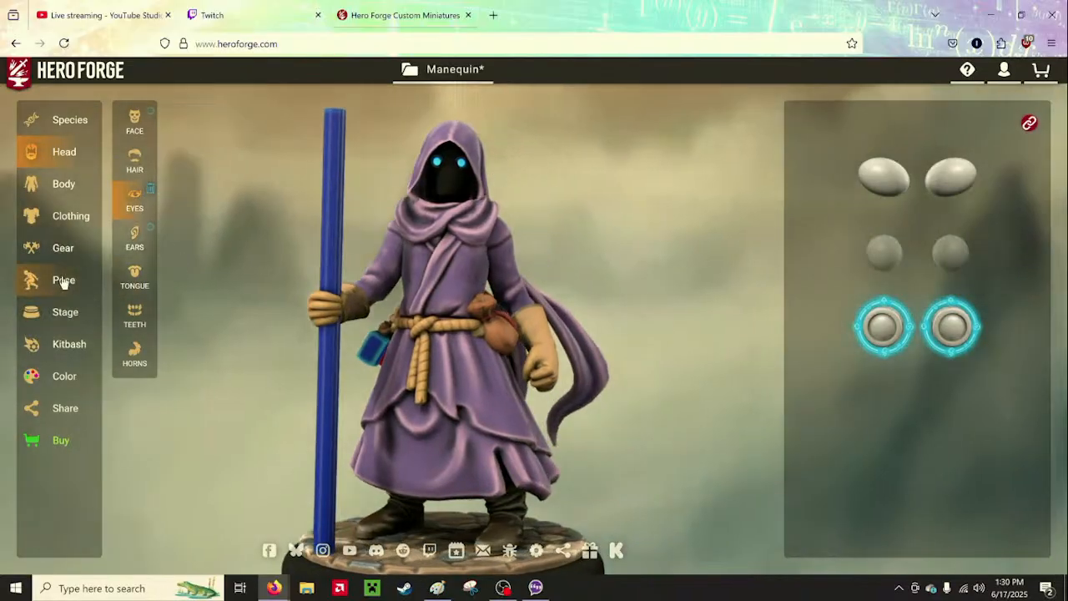
Paint the rims of the robotic eyes with Uniform Black Primer
click(62, 380)
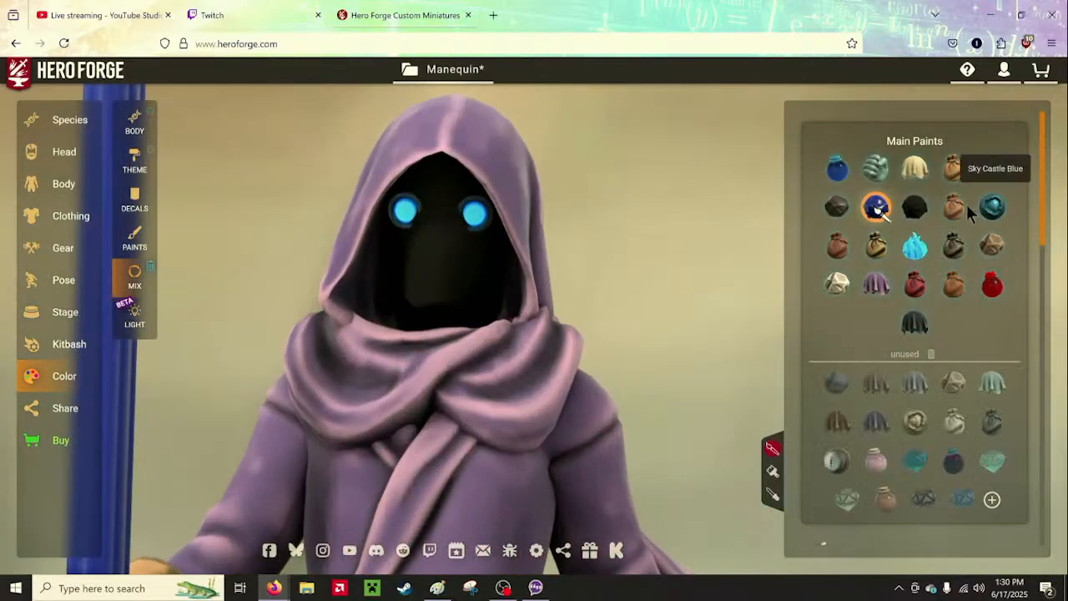
click(915, 208)
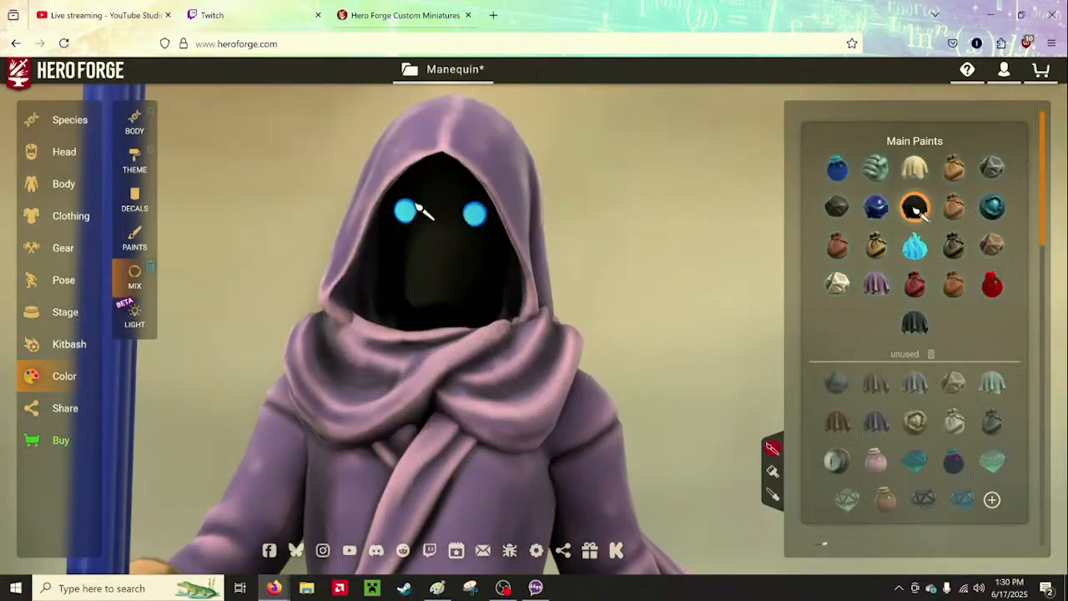
click(417, 207)
drag(711, 307, 752, 316)
scroll(692, 312, down, 5)
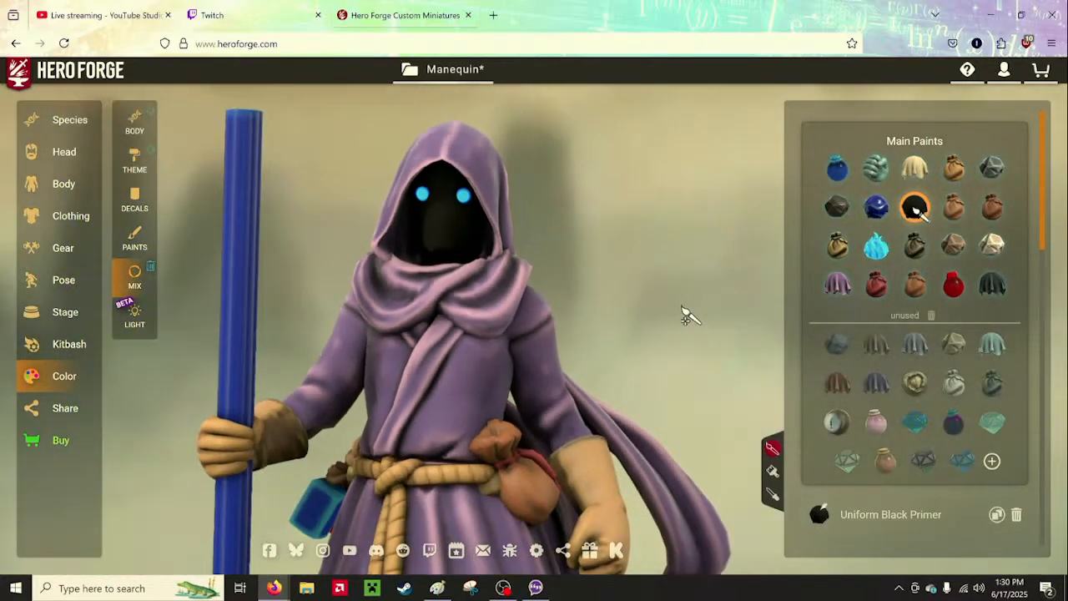
scroll(682, 310, down, 4)
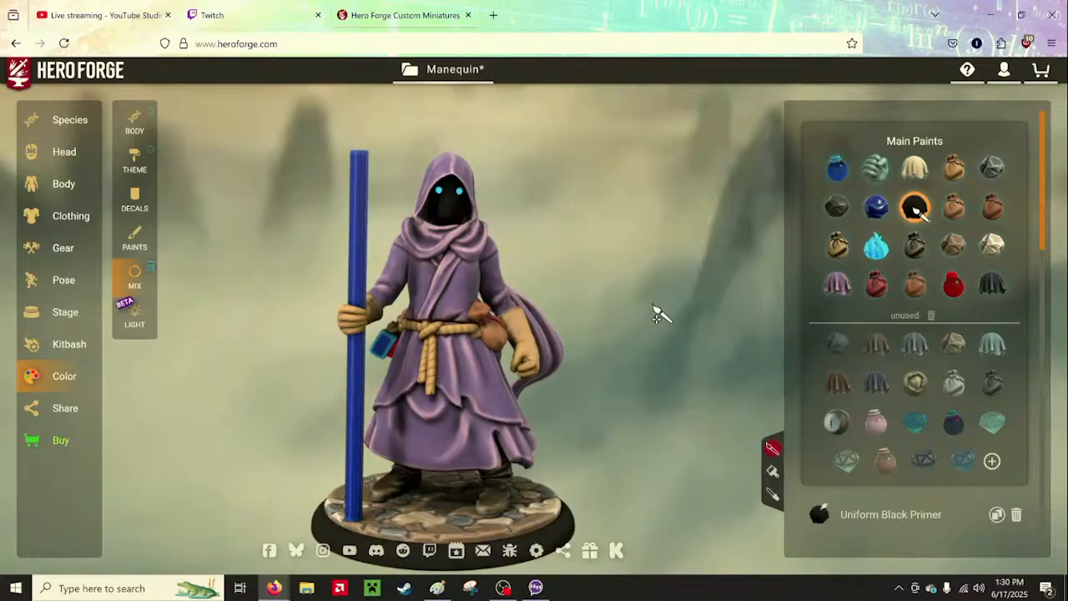
drag(656, 317, 705, 307)
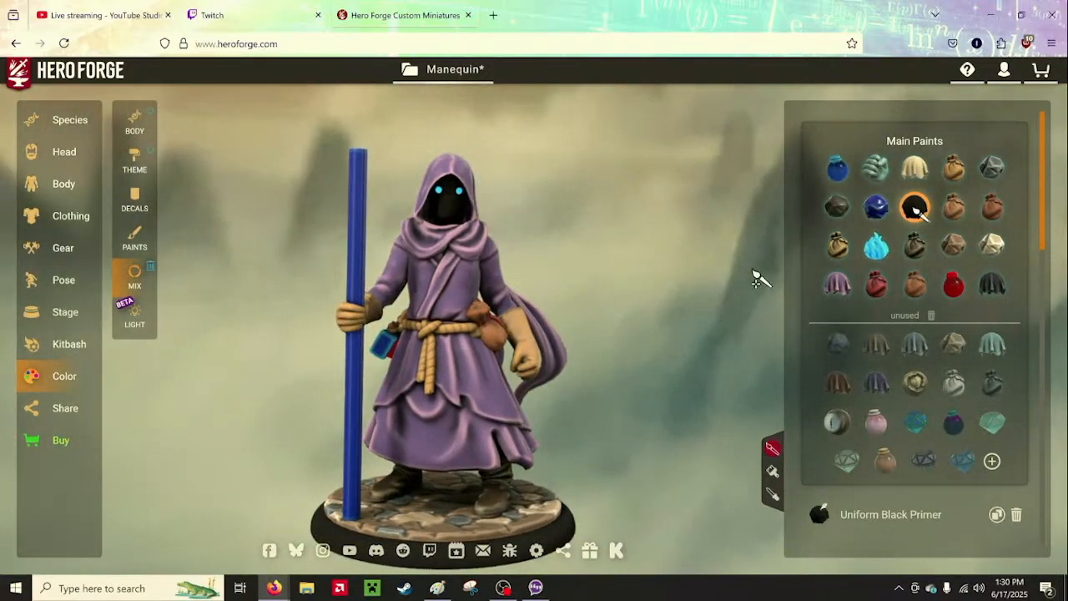
Check the Water Wip paint's color settings and repaint both glowing eyes with the white gem paint from the Precious set
click(875, 245)
scroll(912, 286, down, 4)
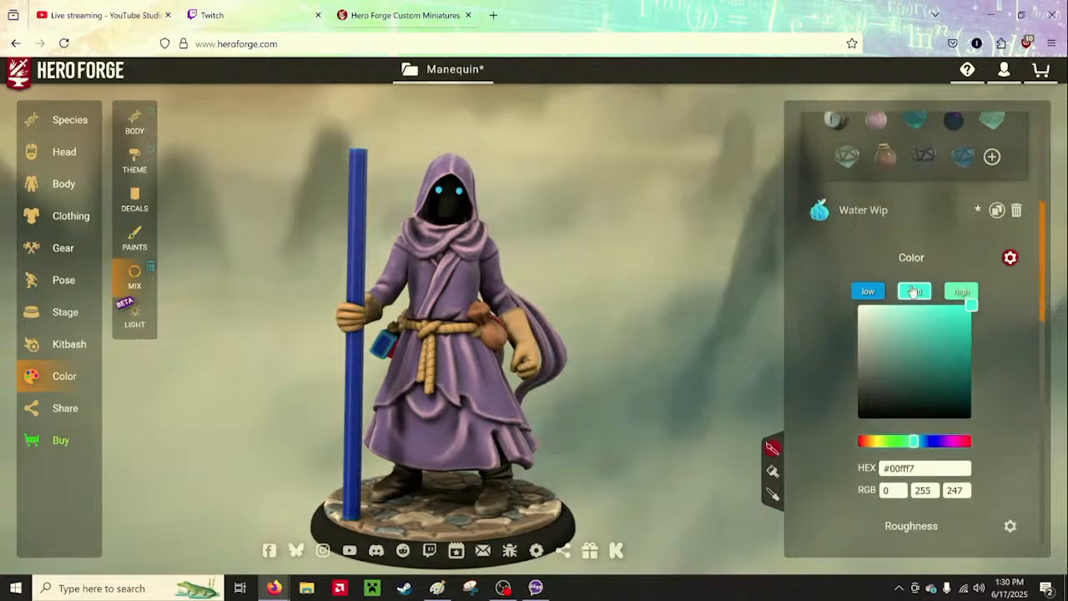
click(1010, 258)
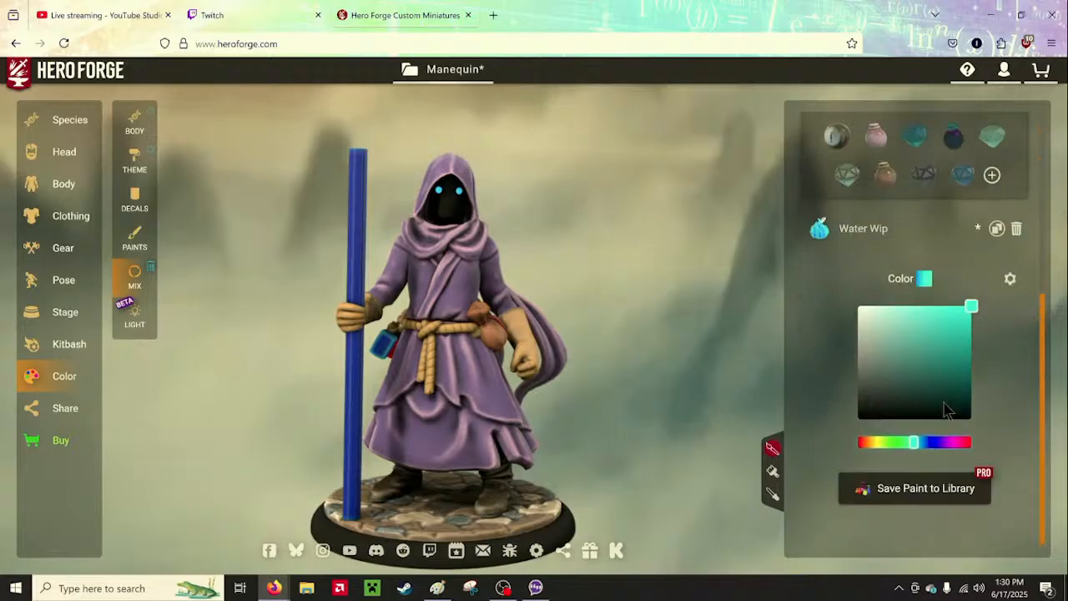
scroll(876, 383, up, 3)
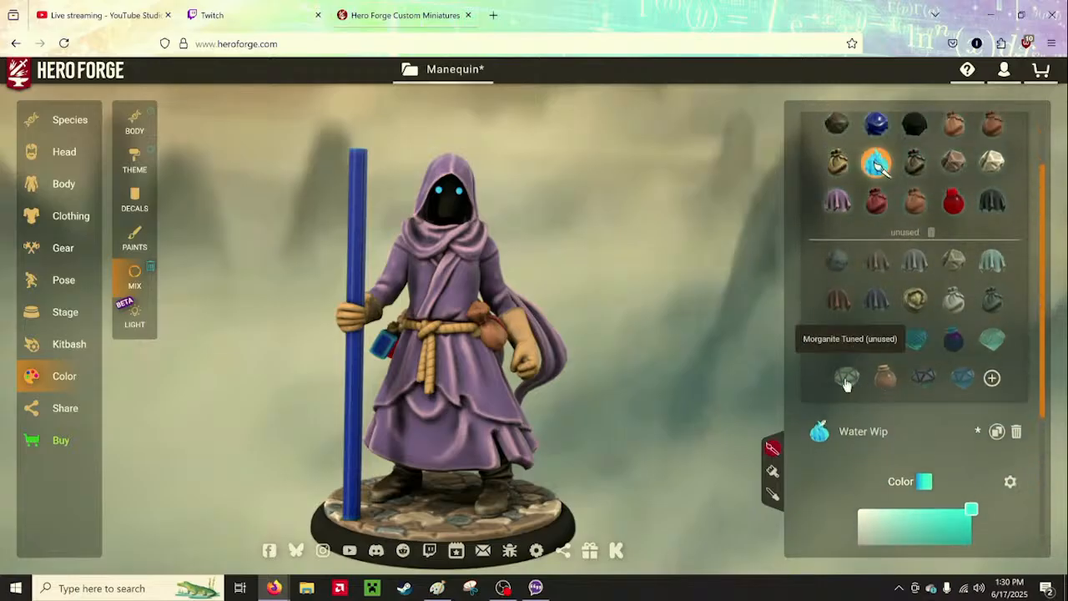
click(135, 236)
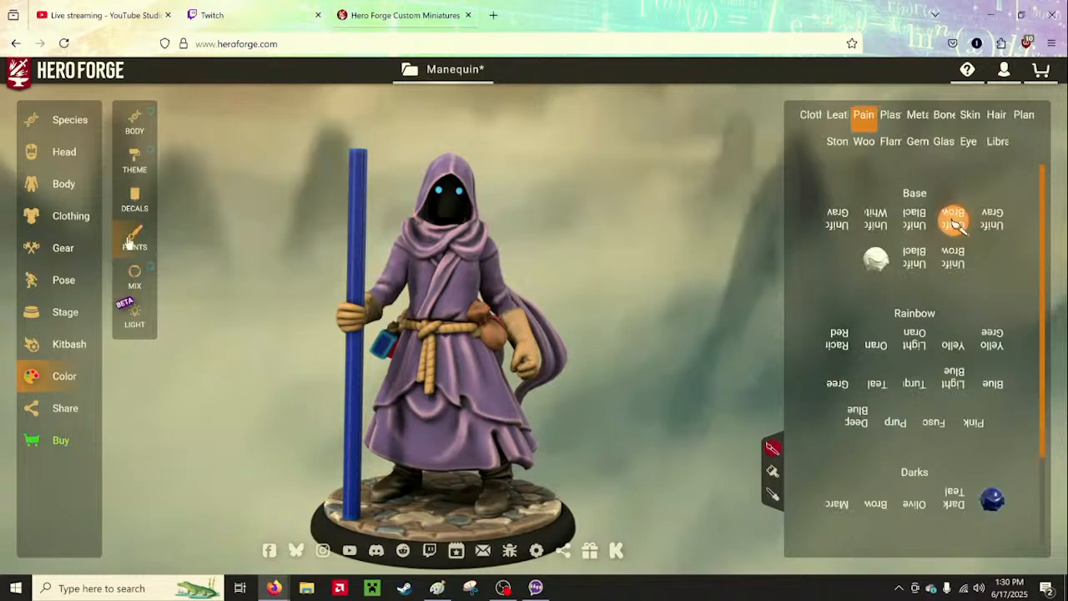
click(917, 144)
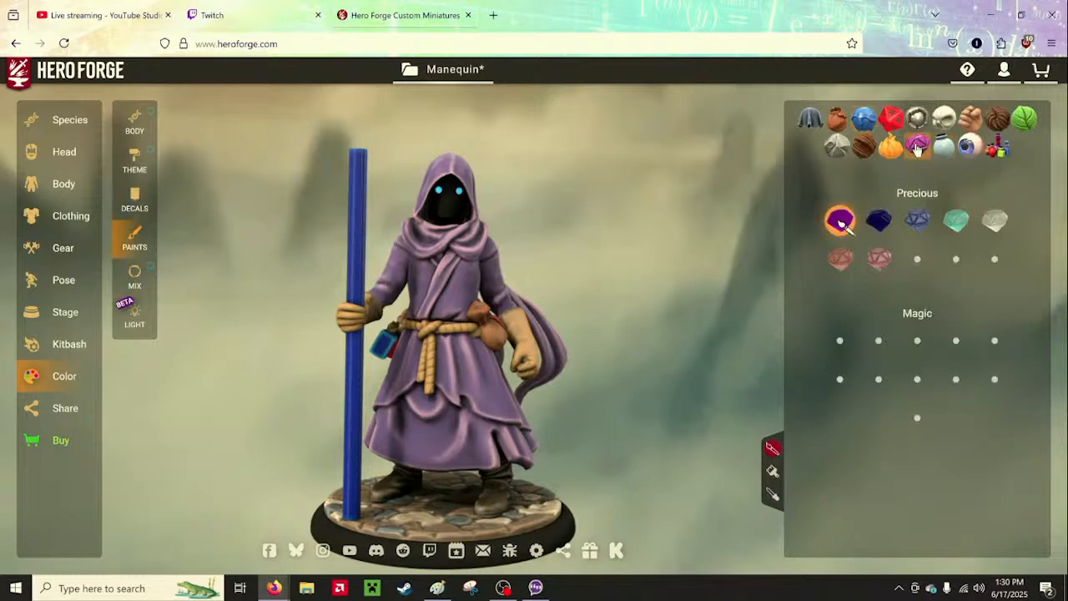
scroll(584, 200, up, 5)
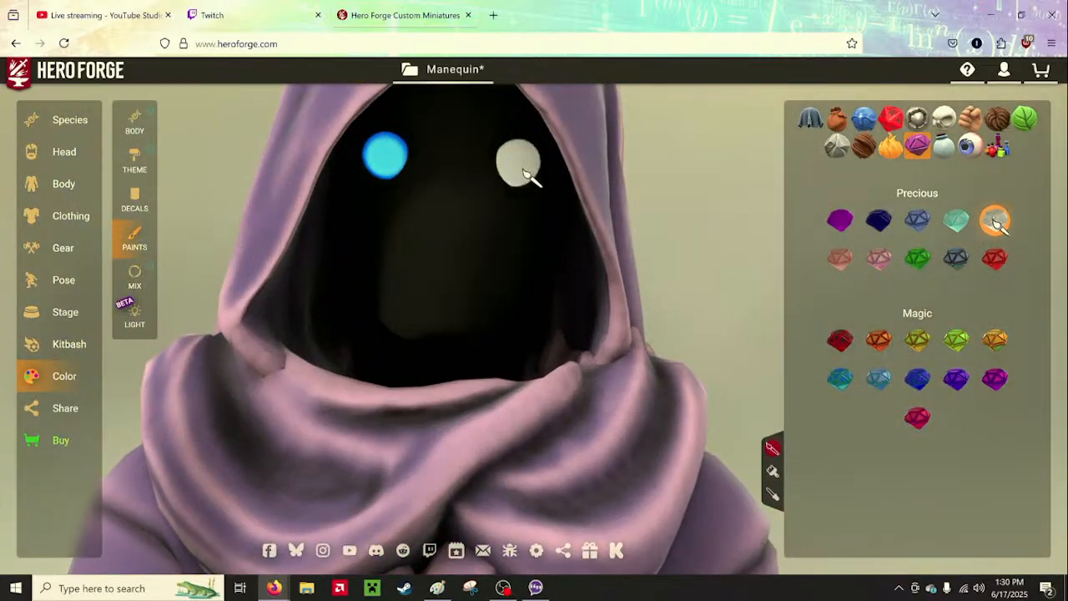
click(386, 155)
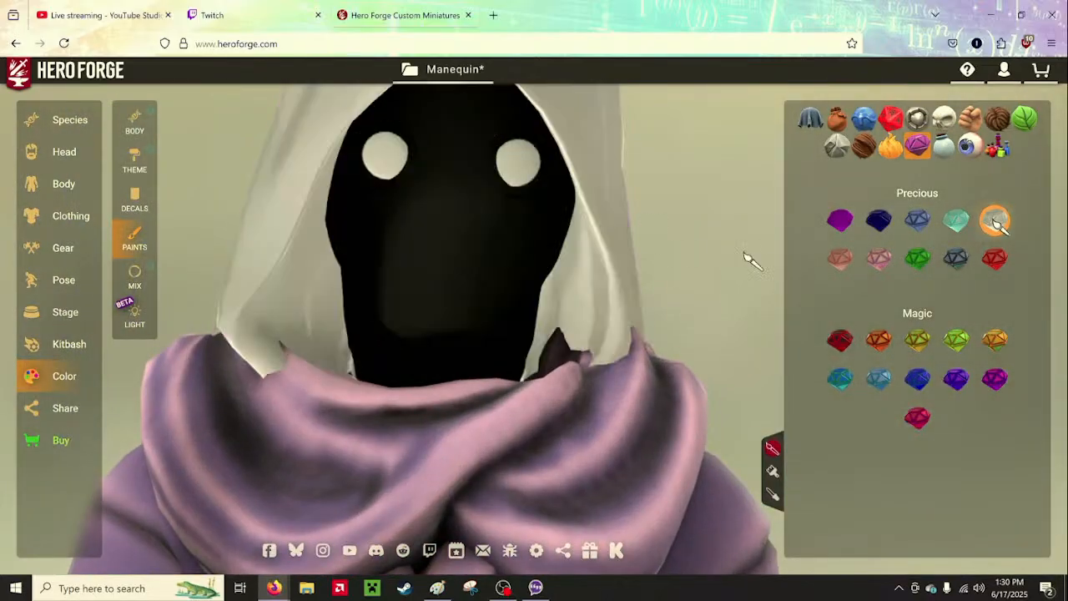
scroll(748, 265, down, 3)
scroll(748, 269, down, 3)
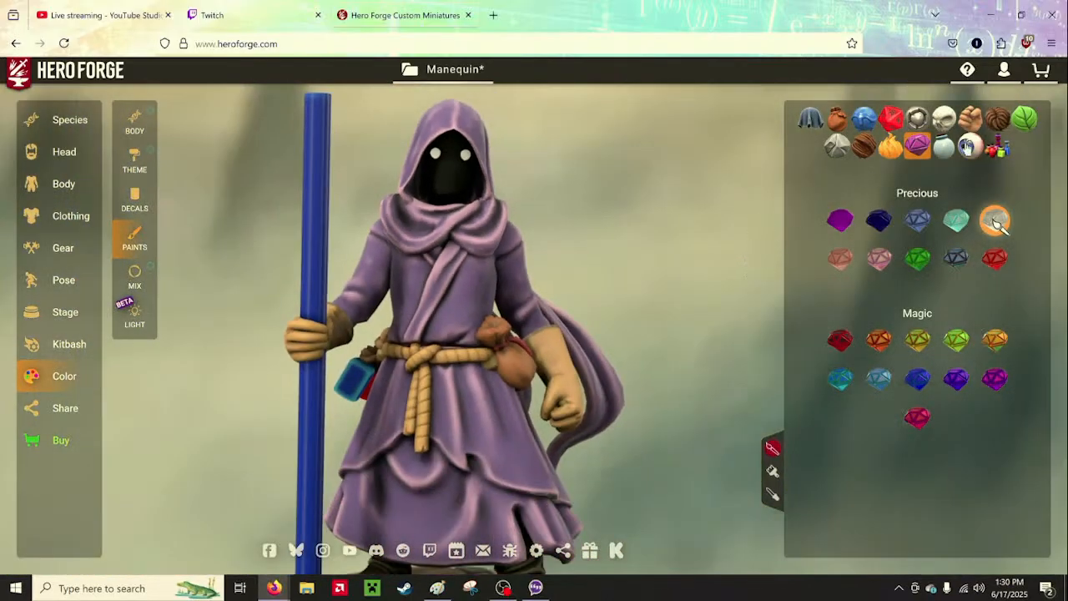
Look through the glass, eye, bone and fire paint swatches for an alternative color for the miniature's eyes
click(944, 146)
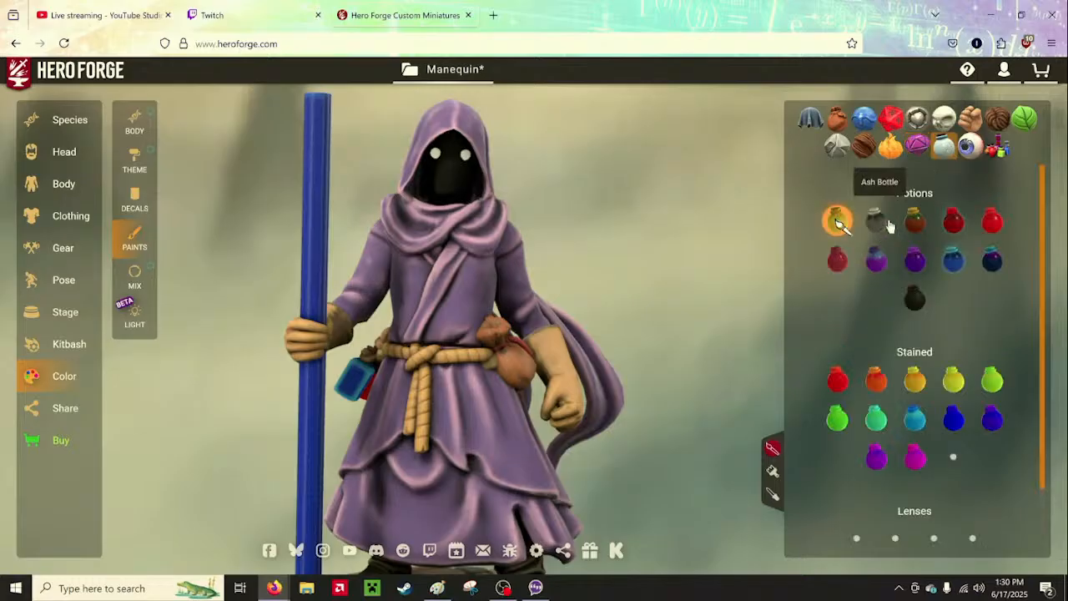
scroll(894, 233, down, 1)
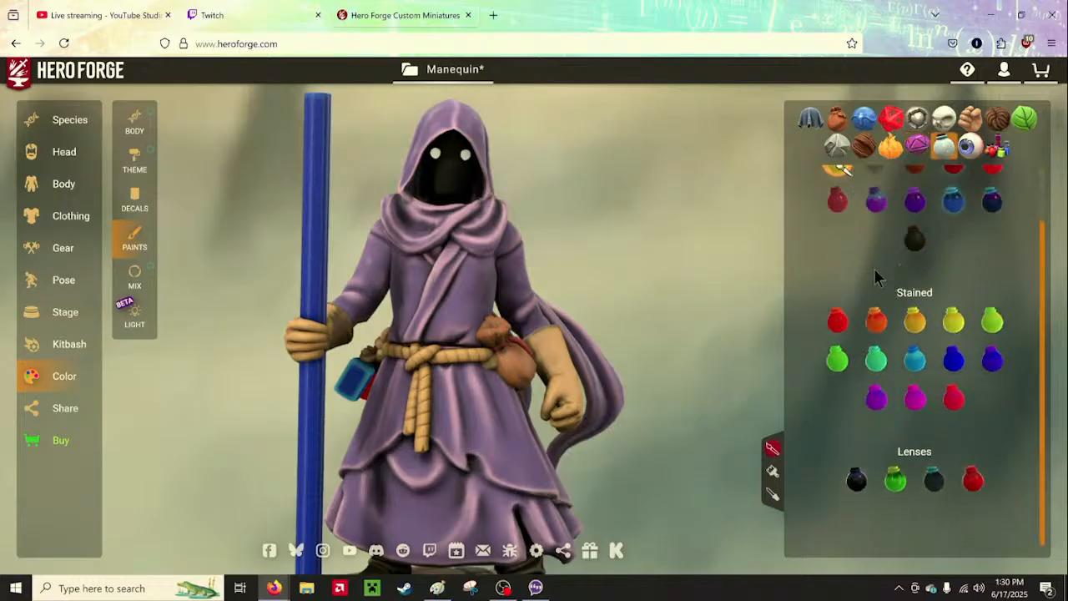
scroll(756, 267, down, 2)
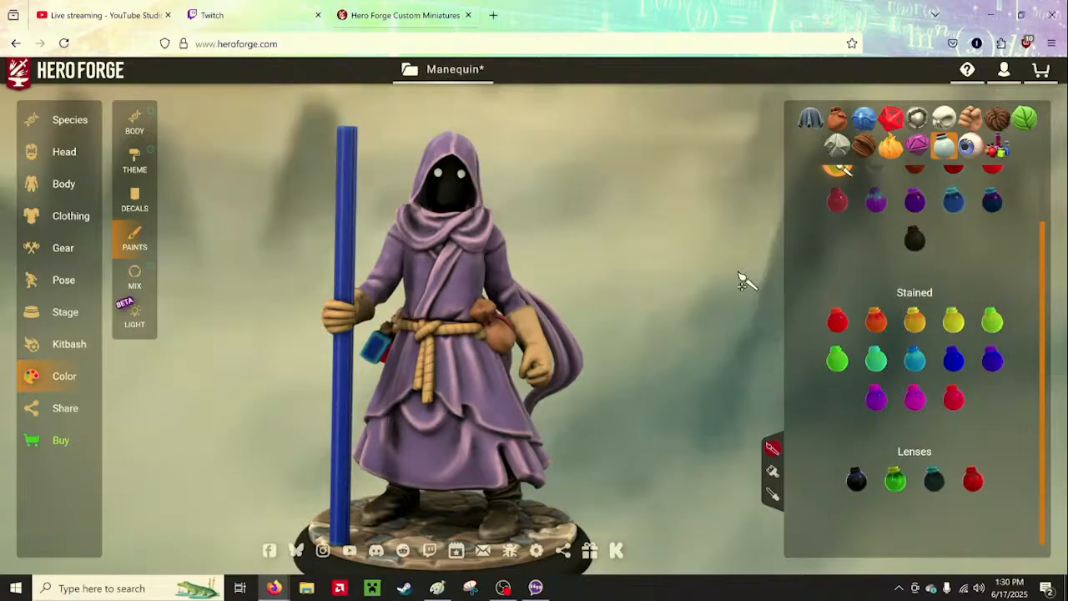
drag(678, 300, 682, 336)
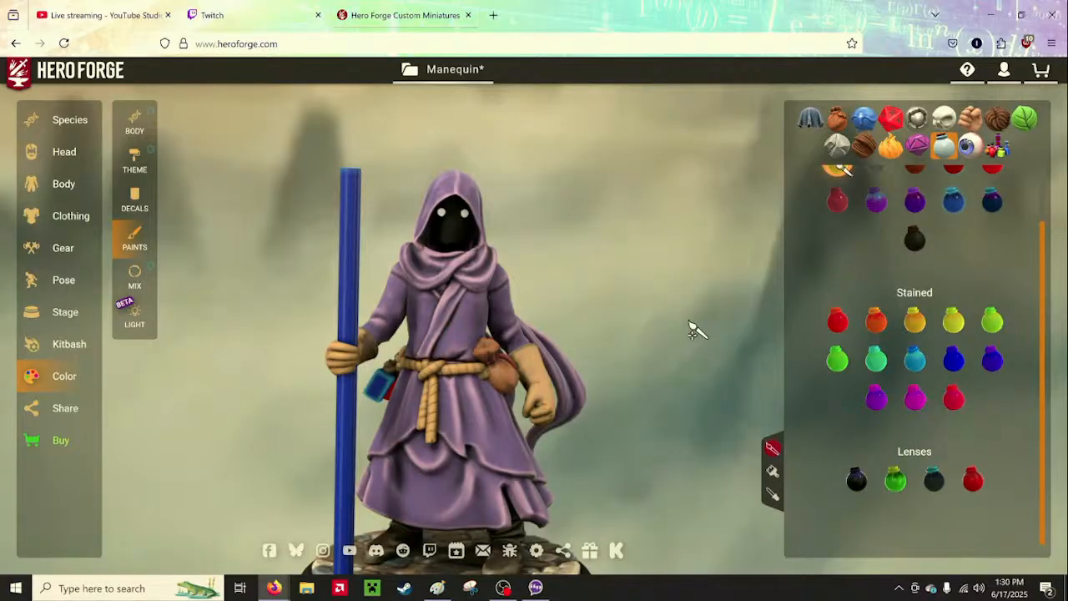
click(965, 148)
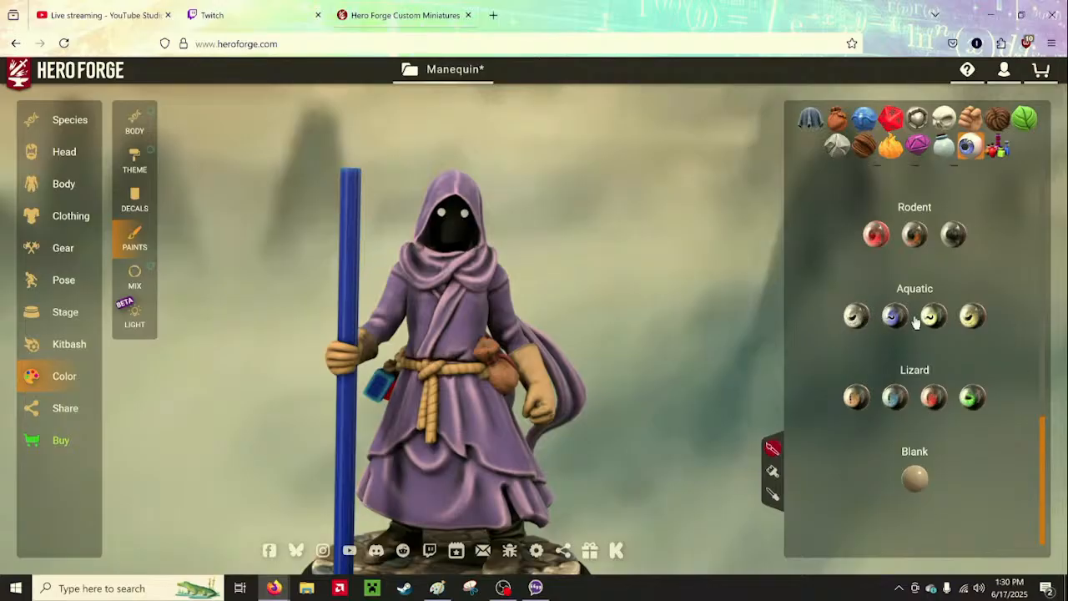
click(857, 317)
click(915, 478)
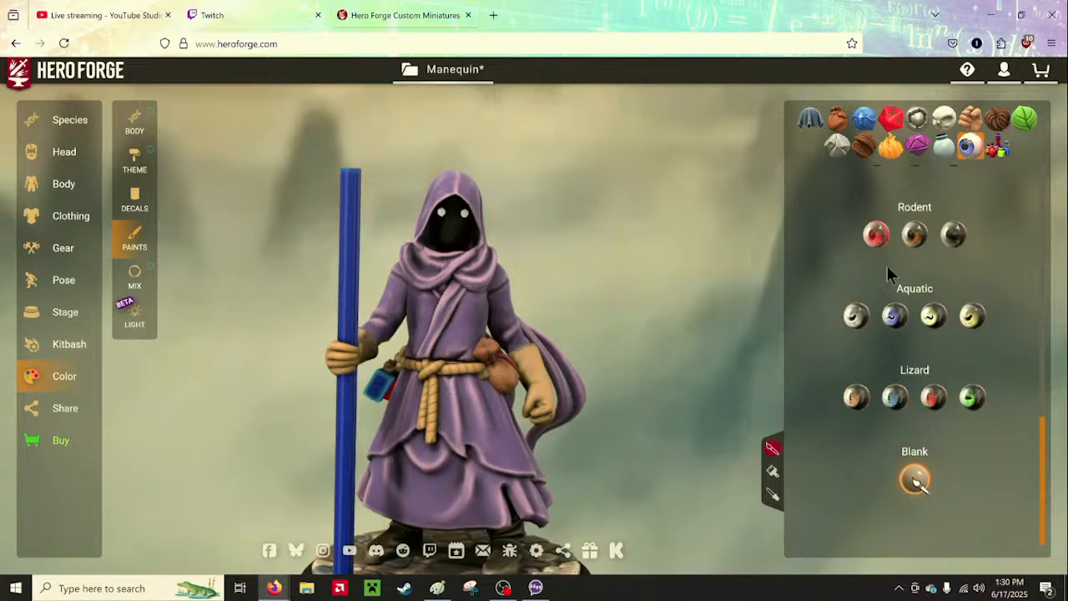
scroll(929, 284, up, 10)
scroll(899, 288, down, 2)
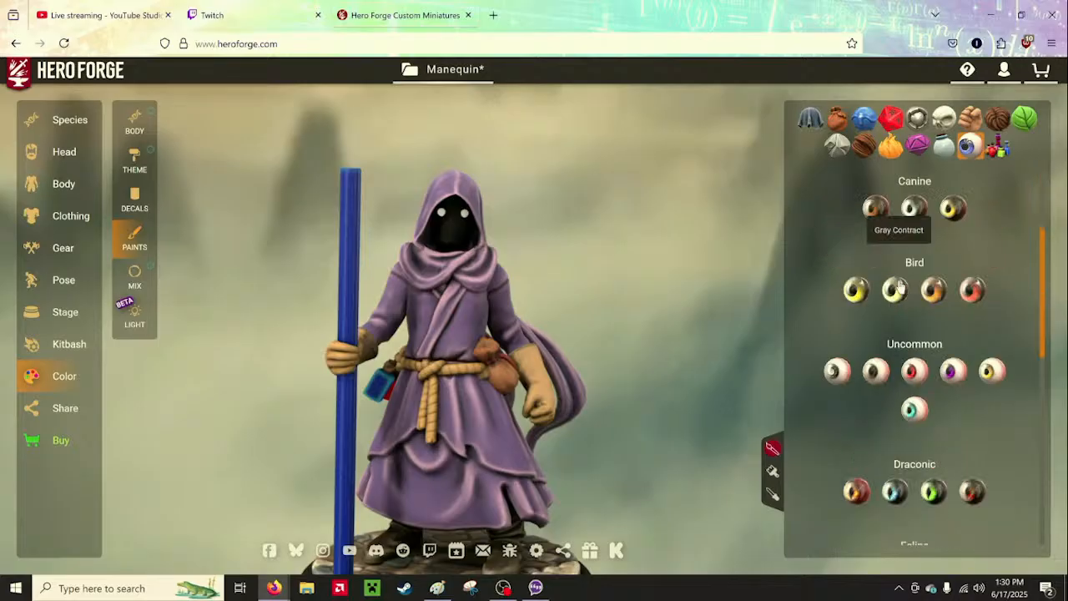
scroll(899, 286, down, 8)
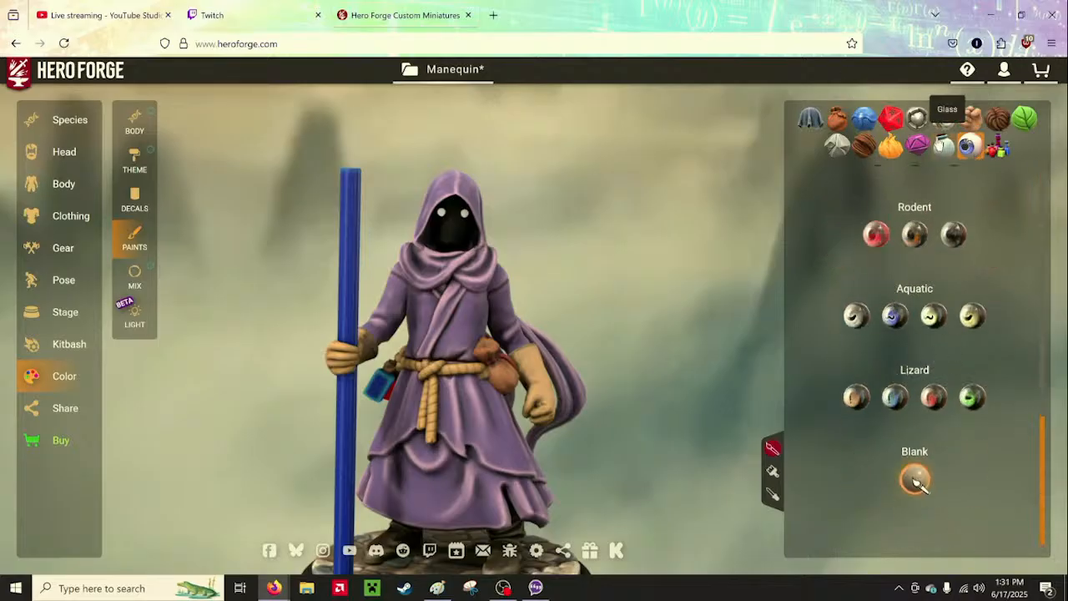
click(940, 121)
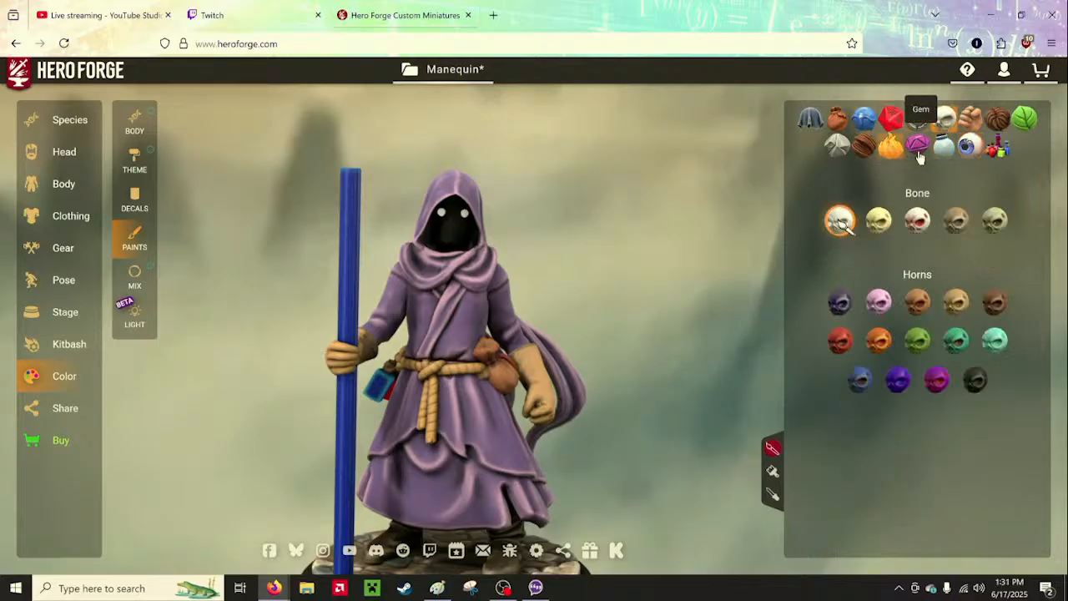
click(891, 148)
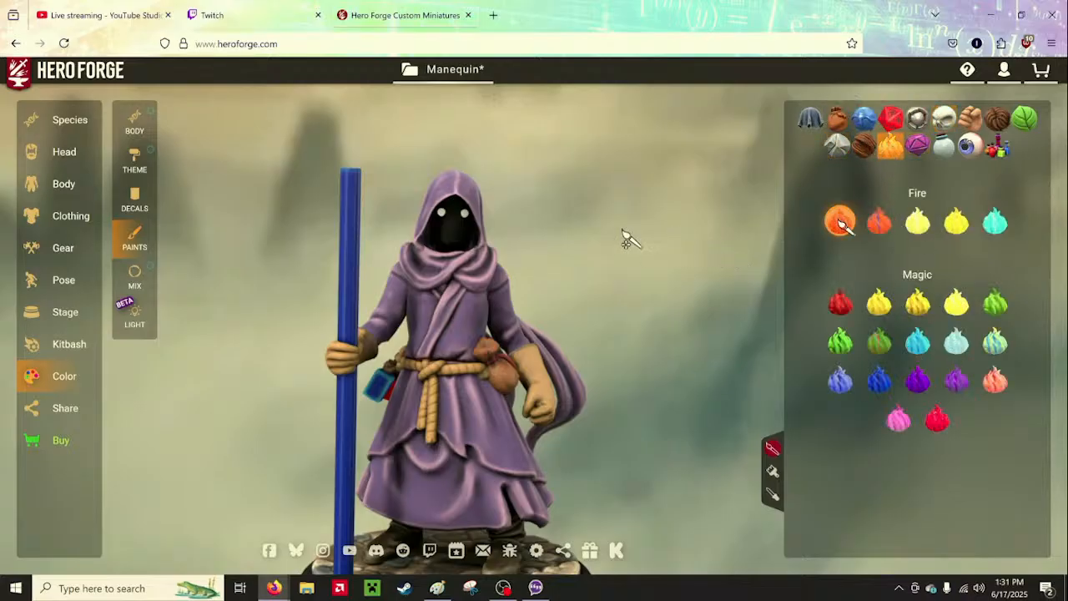
Examine the painted eyes and the overall look of the robed miniature from close up and from slightly different angles
drag(570, 284, 612, 261)
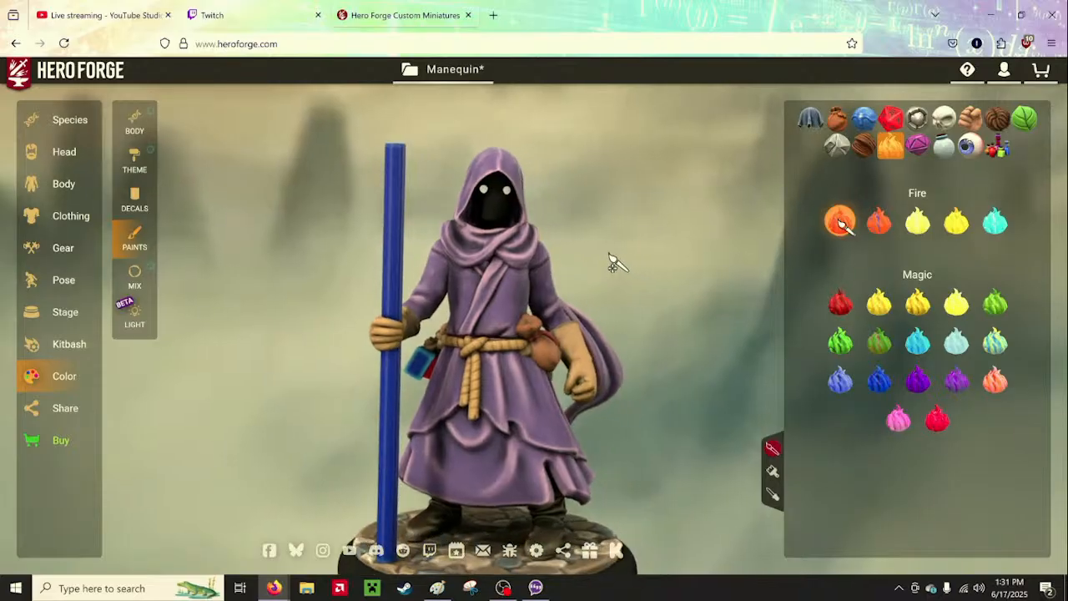
scroll(614, 262, up, 3)
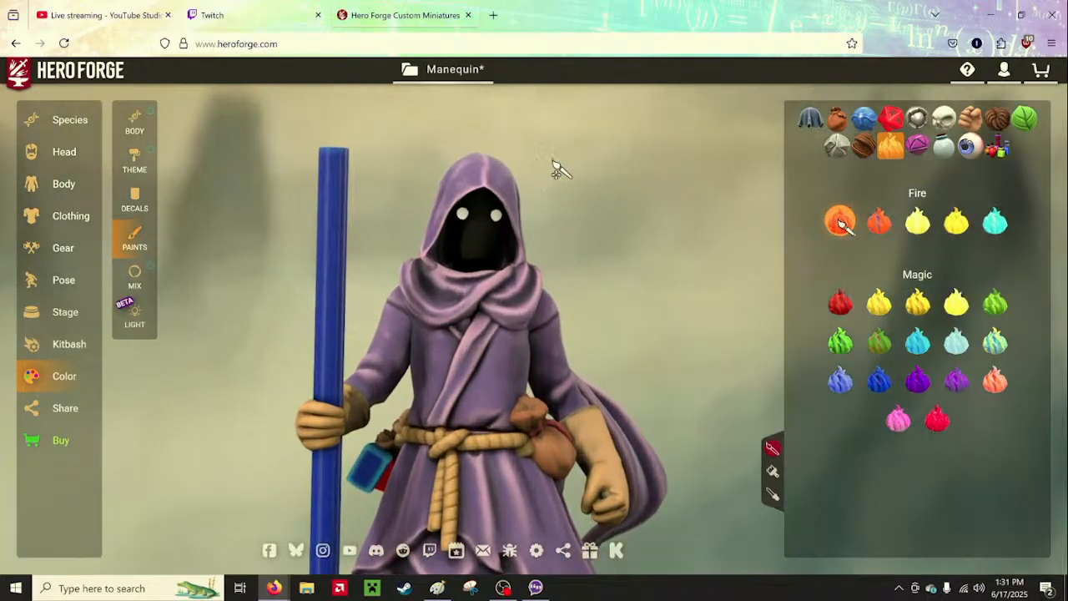
scroll(558, 173, down, 2)
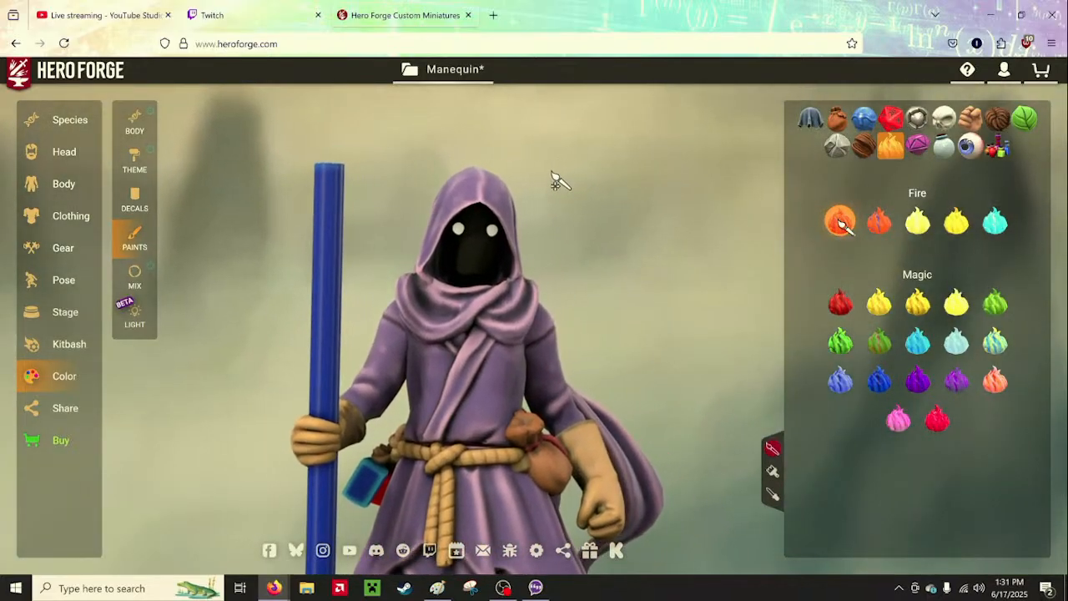
scroll(594, 222, down, 3)
drag(586, 227, 554, 240)
scroll(567, 240, up, 2)
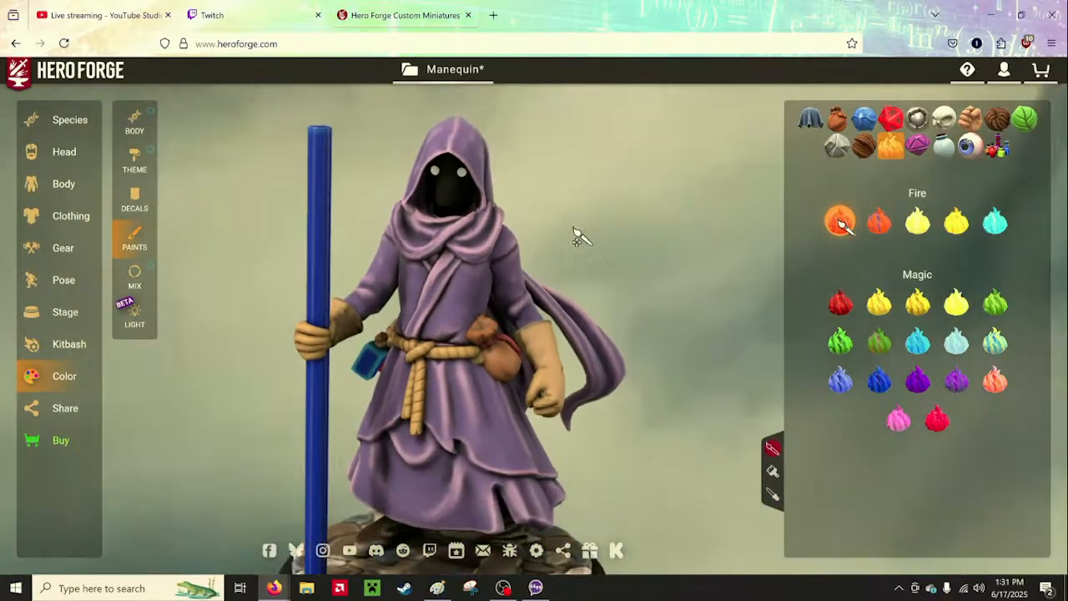
scroll(578, 231, down, 1)
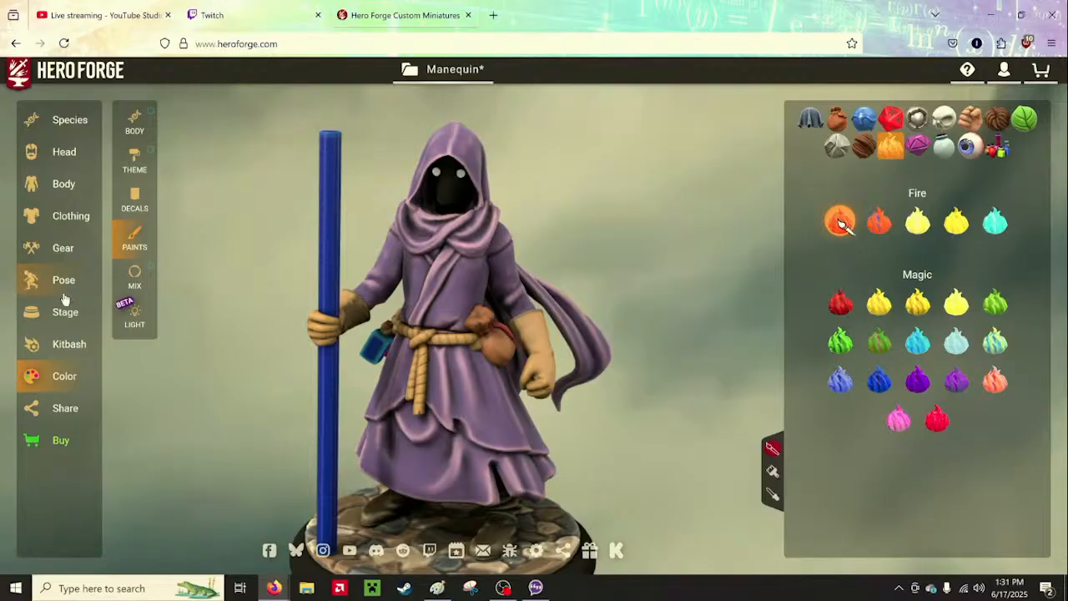
Replace the miniature's layered skirt and rope belt with the Medieval Gown and check its fit from the front
click(70, 227)
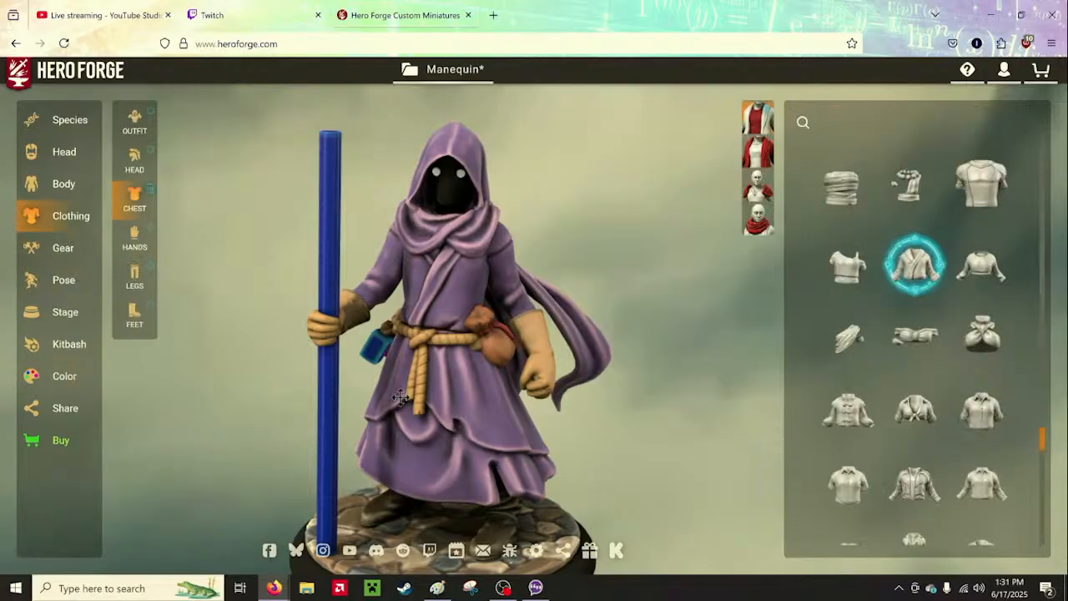
drag(610, 436, 457, 401)
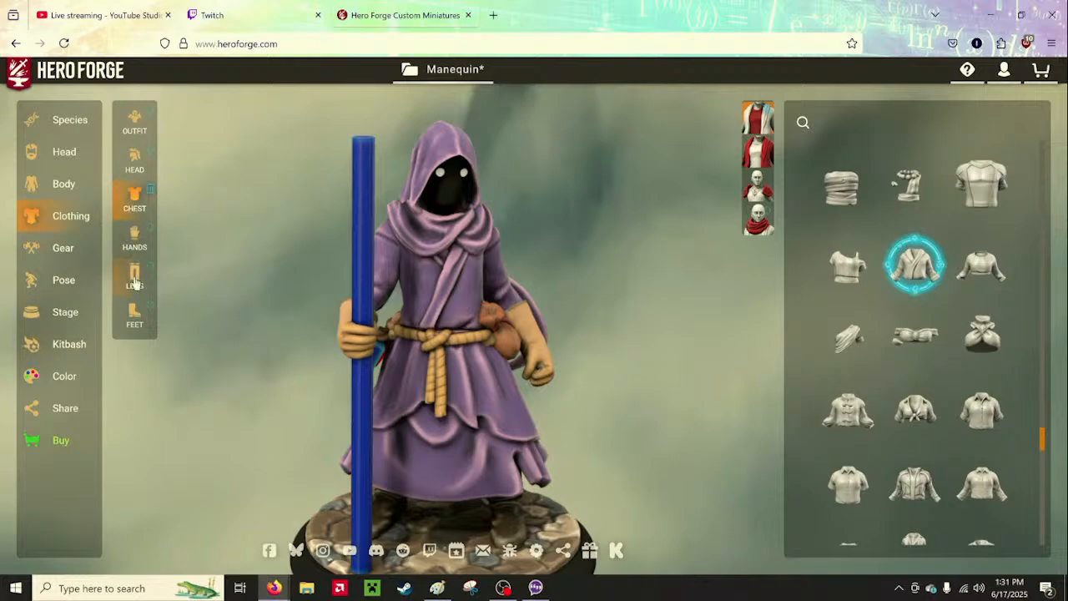
click(132, 275)
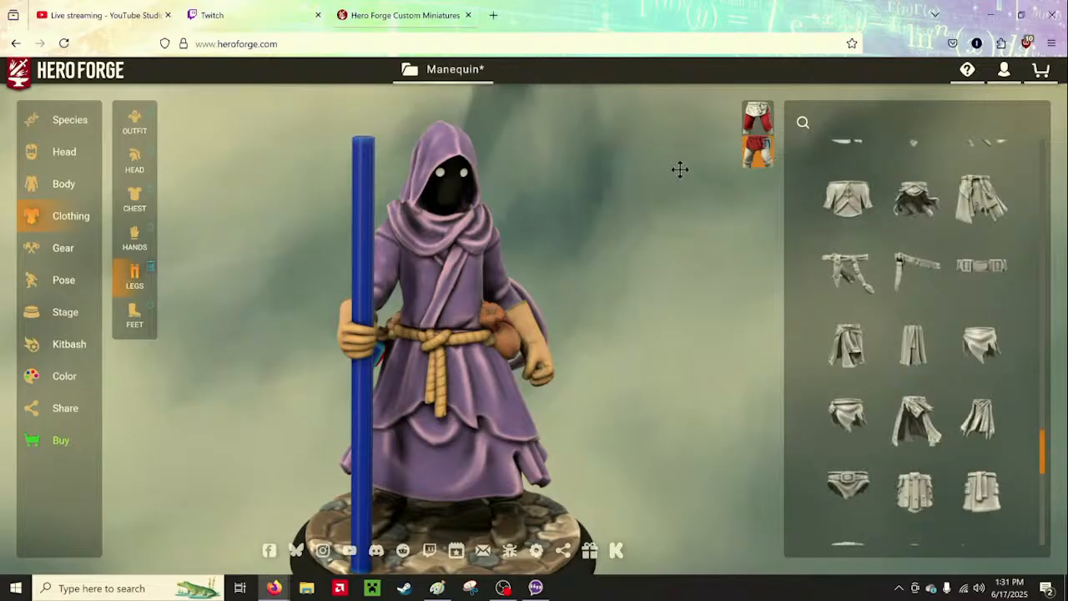
scroll(954, 302, up, 15)
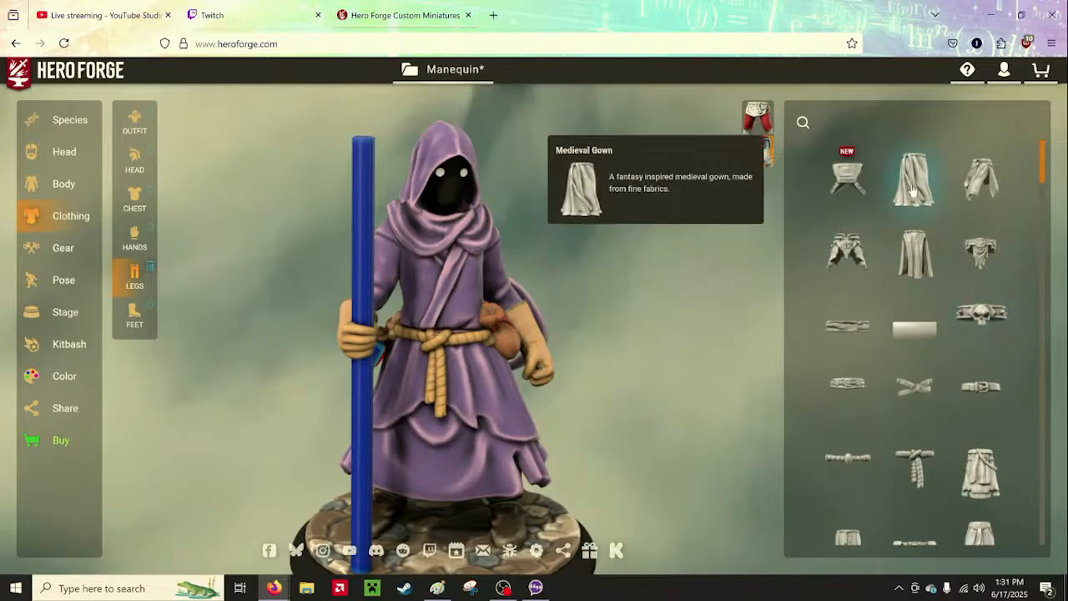
click(913, 191)
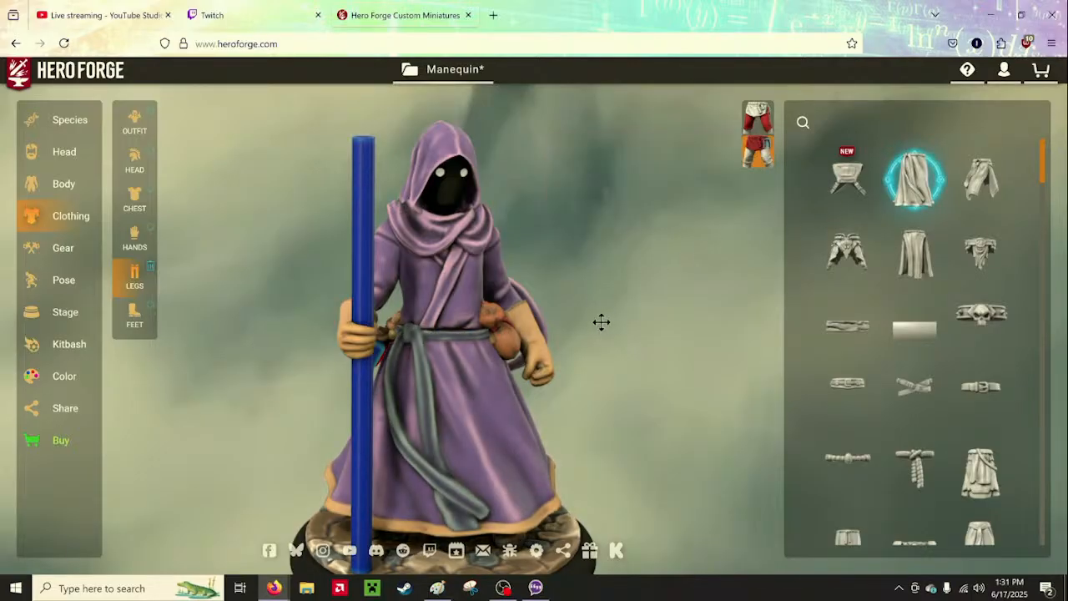
drag(600, 322, 571, 317)
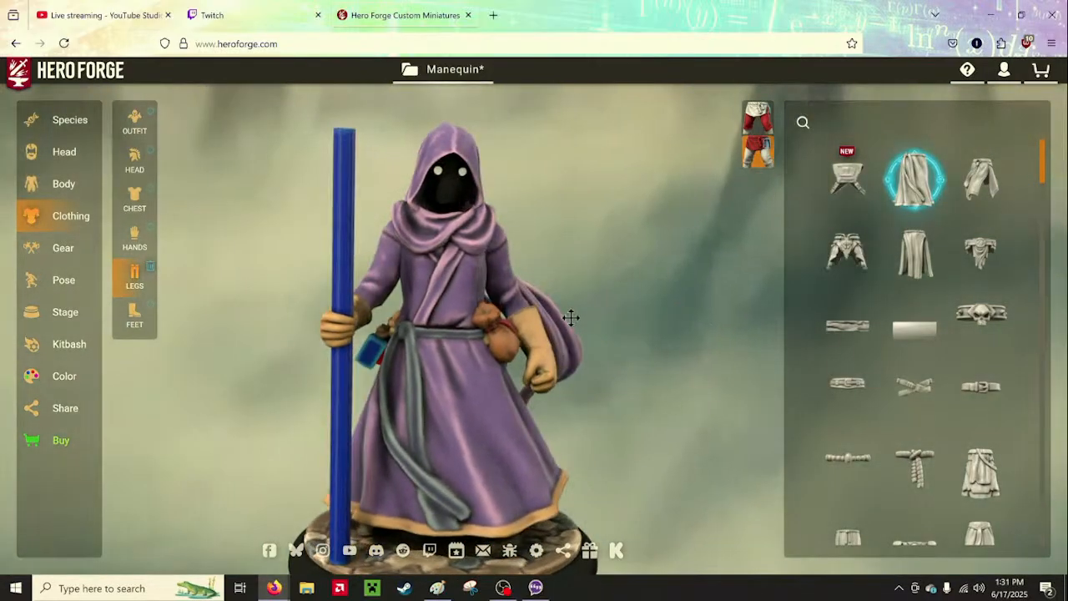
Try the long split skirt with the narrow belt on the miniature, and replace it with the Traveler's Furs
click(915, 260)
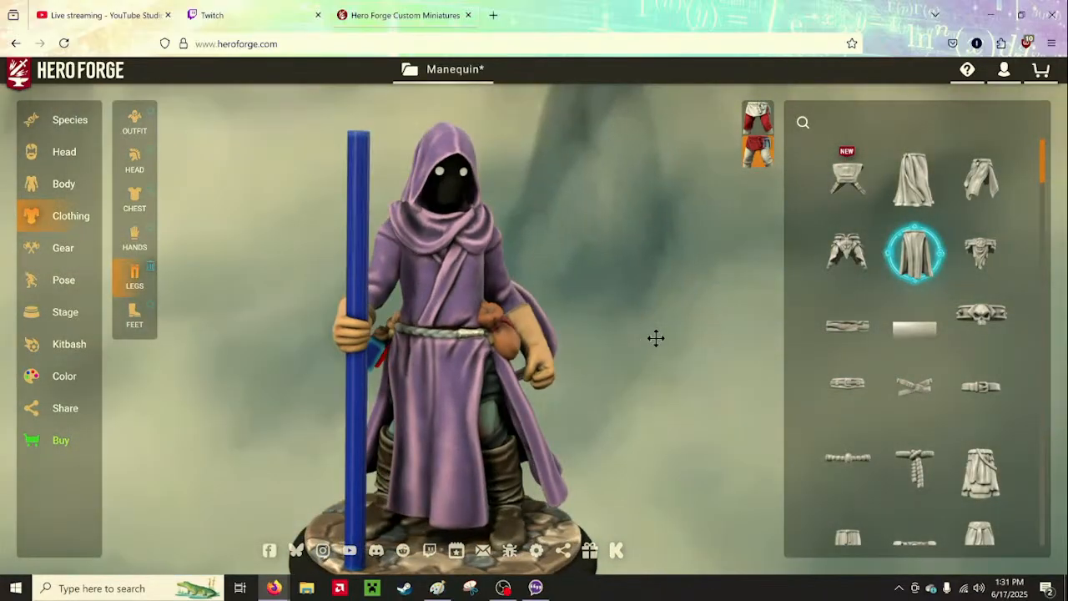
mouse_move(950, 500)
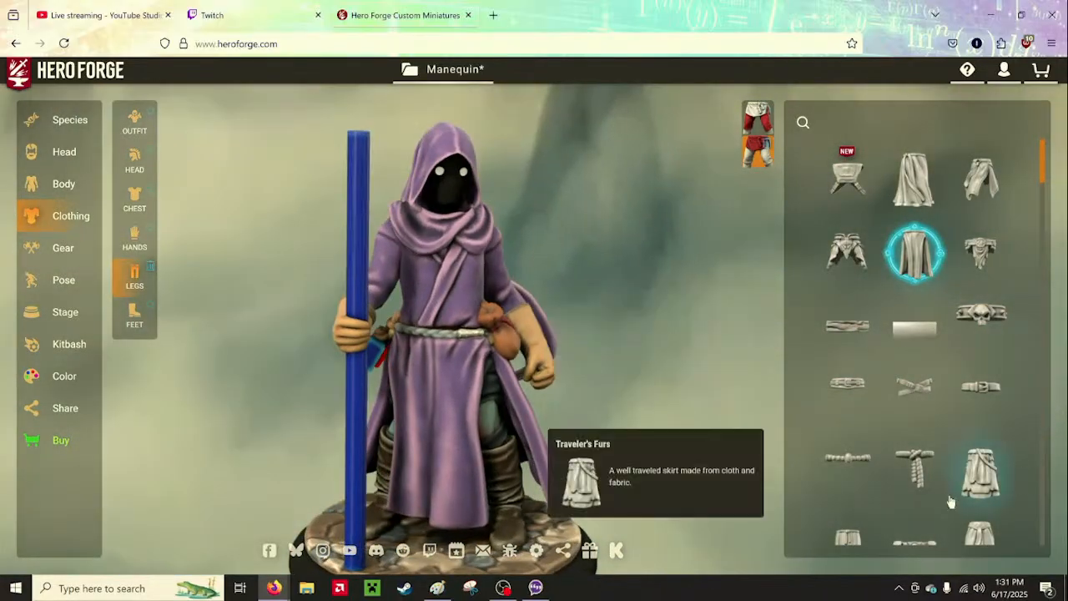
click(981, 475)
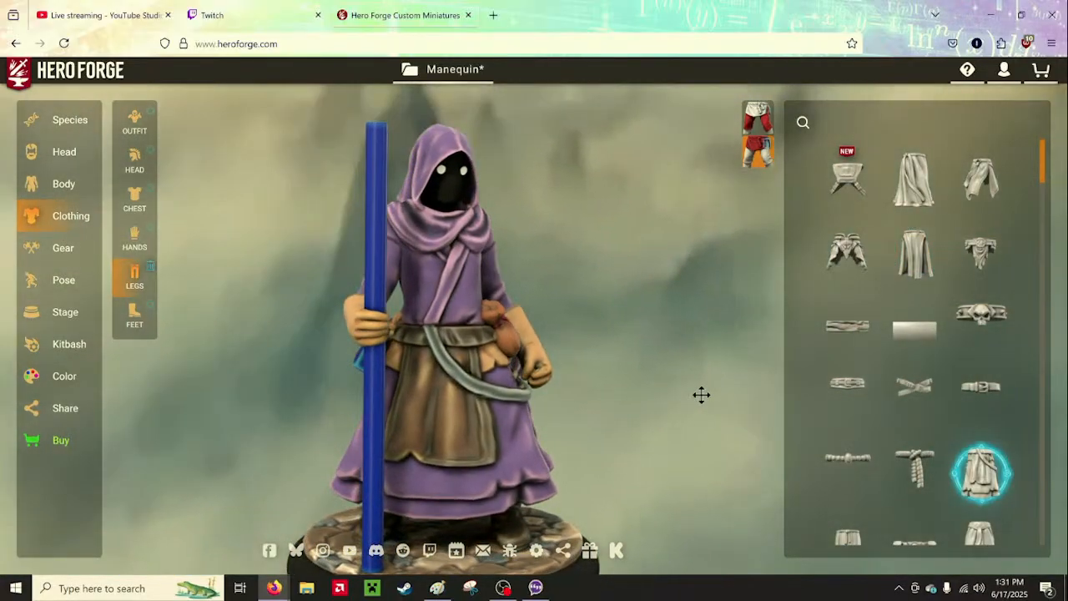
drag(701, 395, 653, 374)
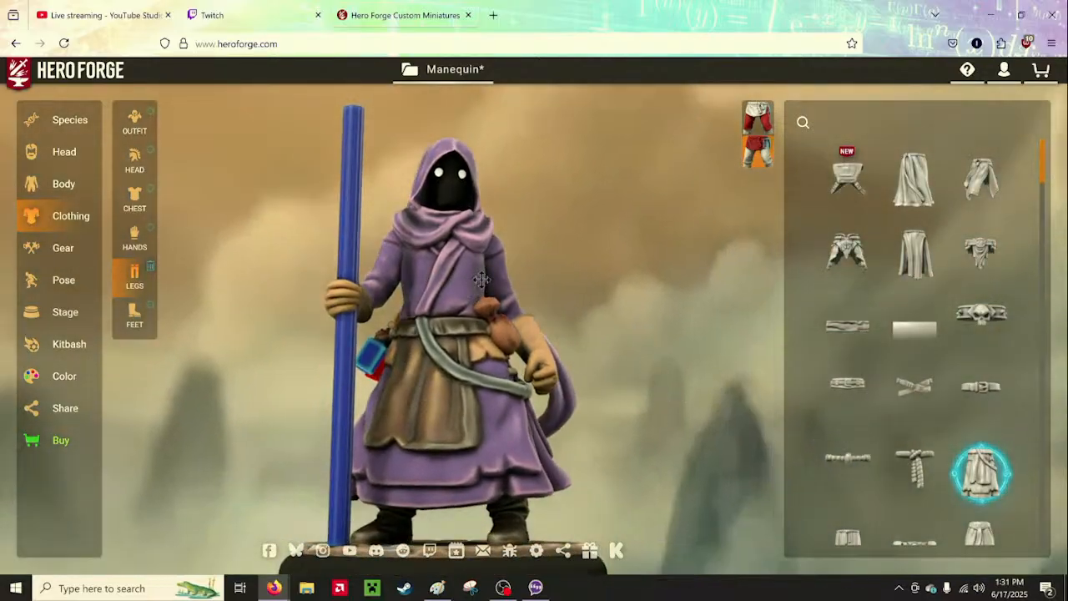
Give the miniature the full-length skirt with the hanging cloth sash, and compare it with the other skirts on offer
scroll(959, 467, down, 1)
click(968, 433)
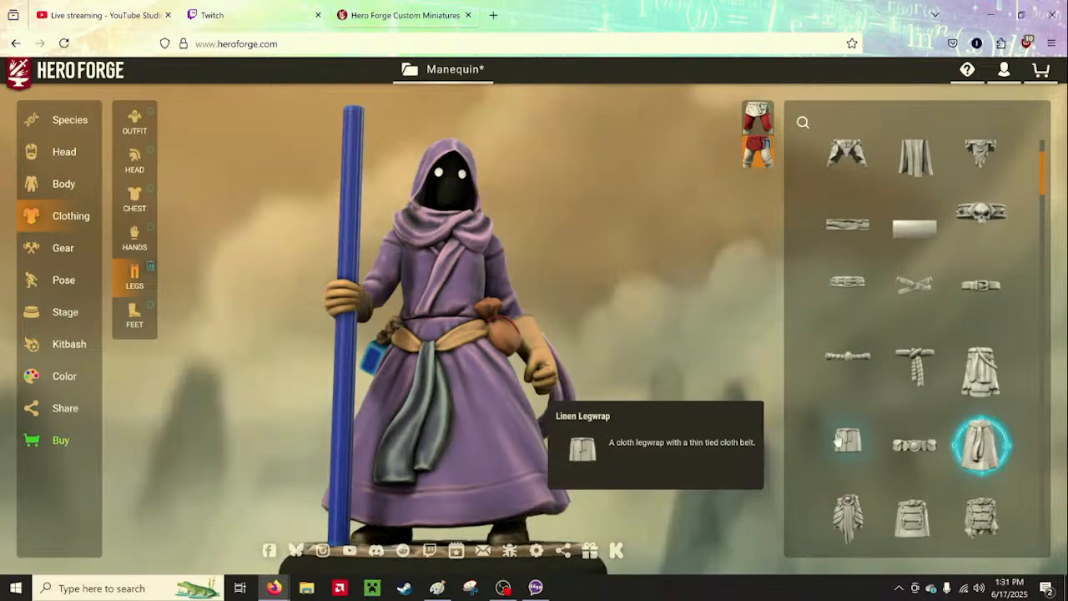
scroll(899, 461, down, 3)
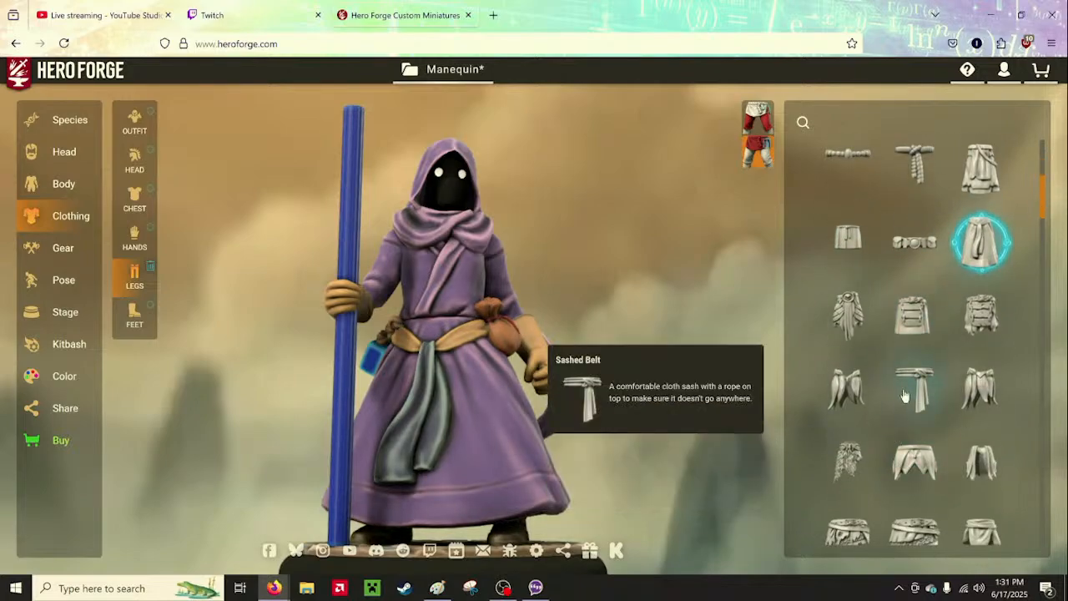
scroll(888, 399, down, 2)
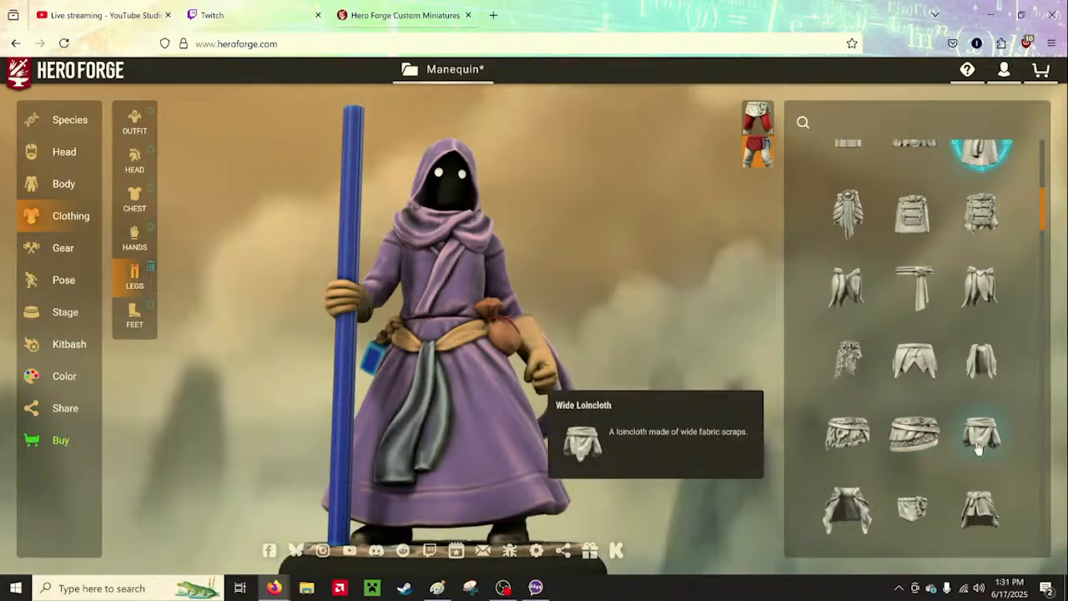
scroll(960, 433, down, 1)
scroll(968, 409, down, 1)
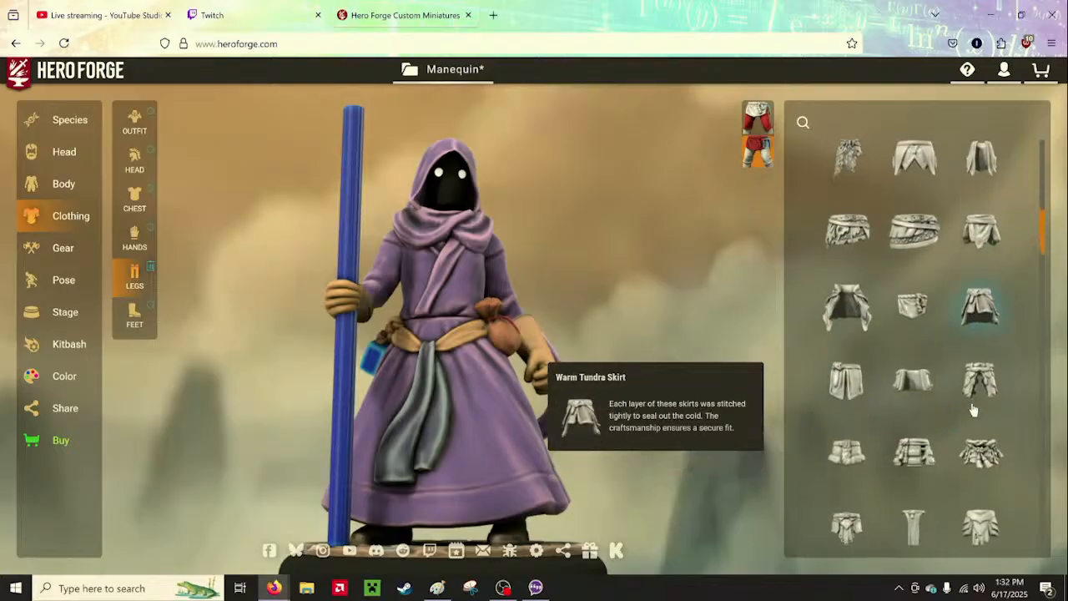
drag(584, 427, 550, 438)
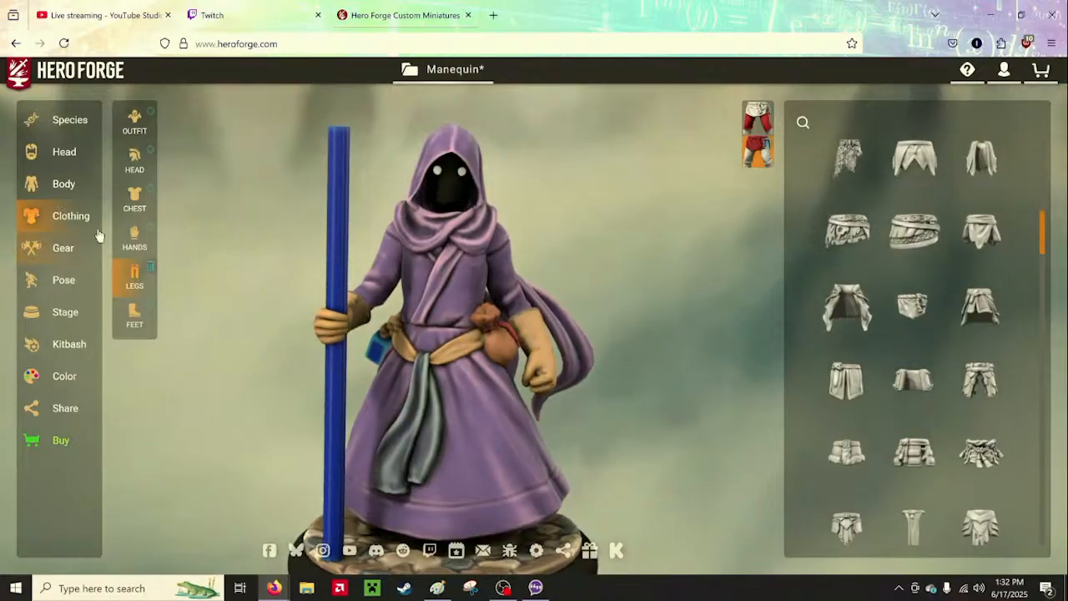
Replace the crossed robe top with the fitted long-sleeved turtleneck, and swap that for the looser high-collared long-sleeved shirt
click(127, 200)
scroll(970, 334, down, 1)
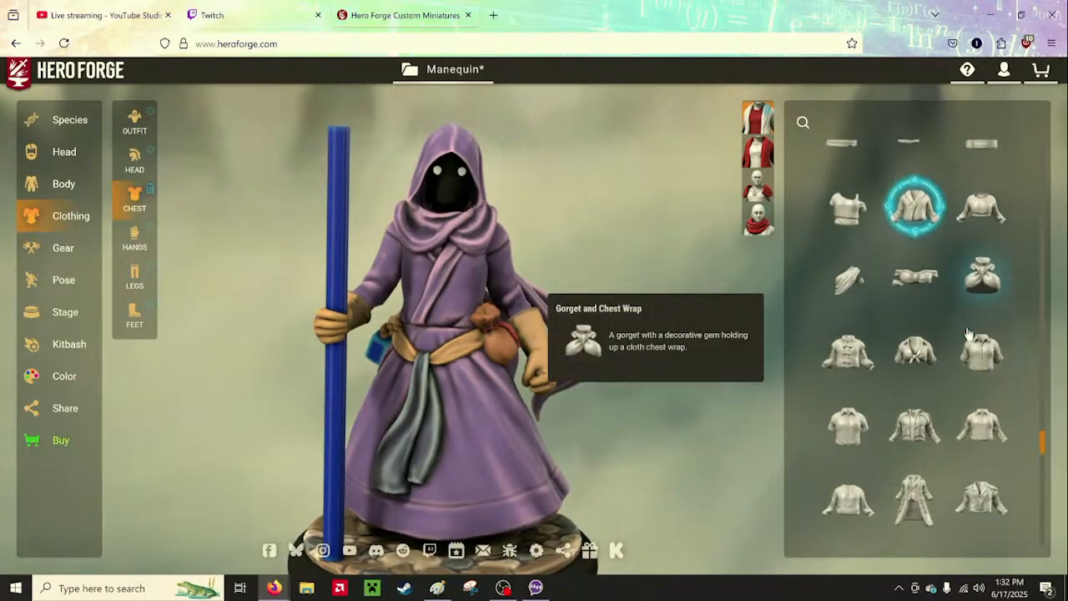
scroll(970, 334, up, 4)
scroll(970, 334, up, 2)
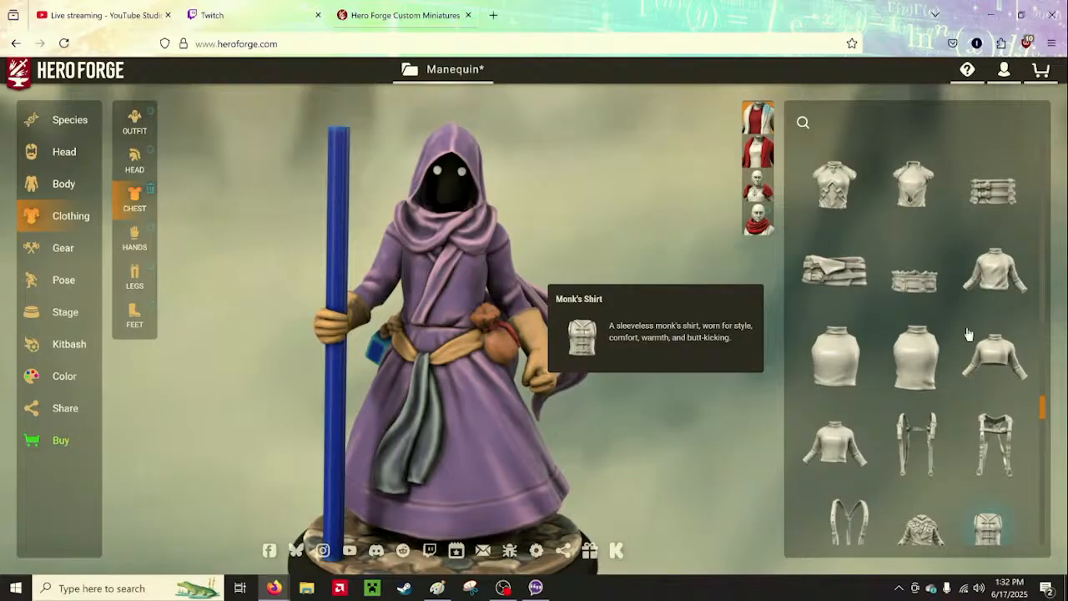
click(816, 442)
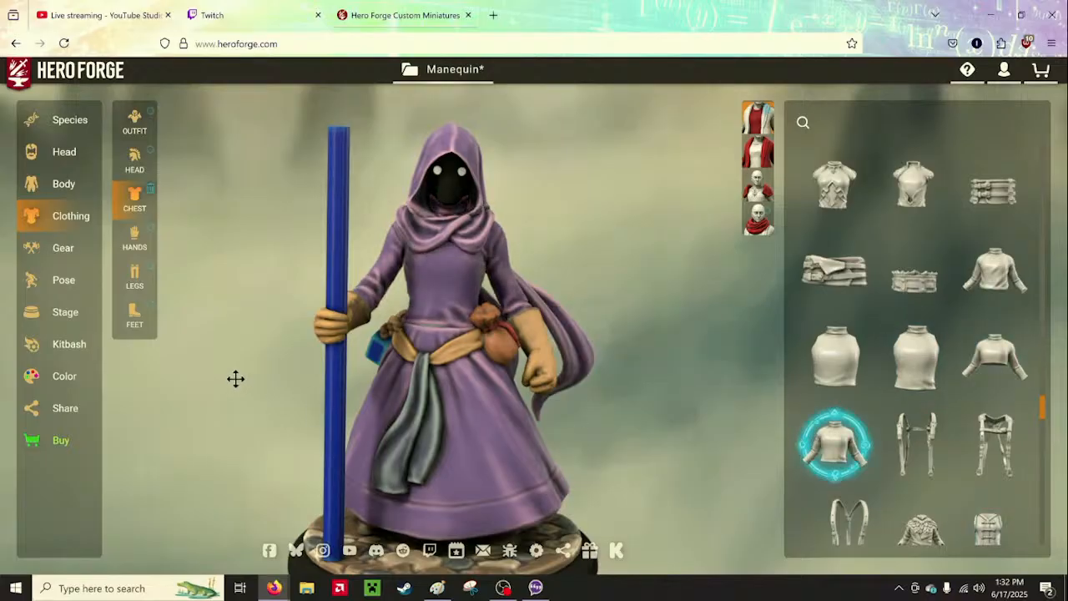
drag(206, 297, 239, 295)
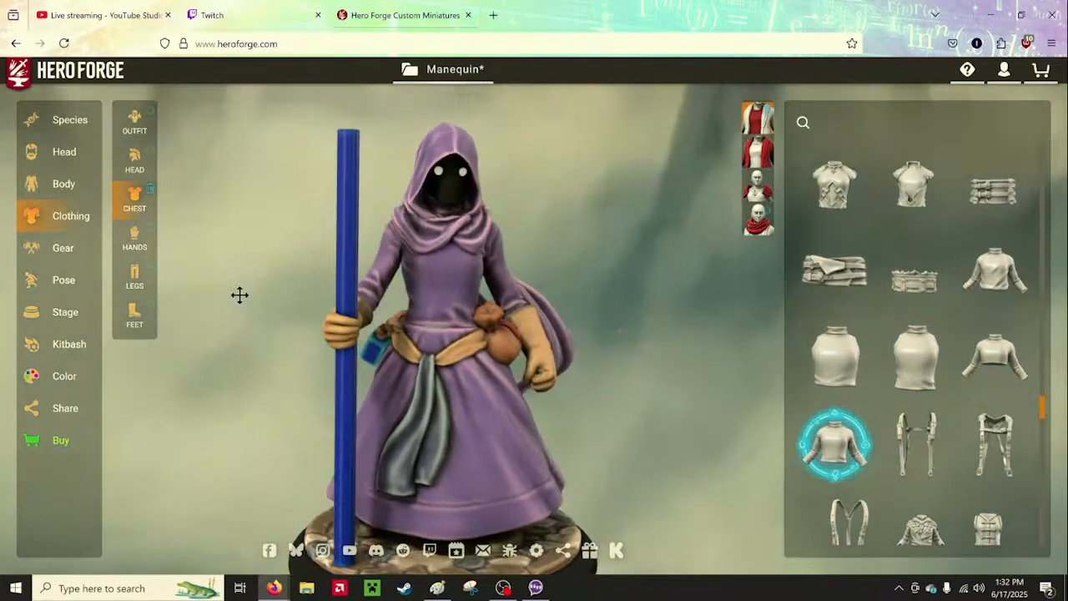
click(1001, 275)
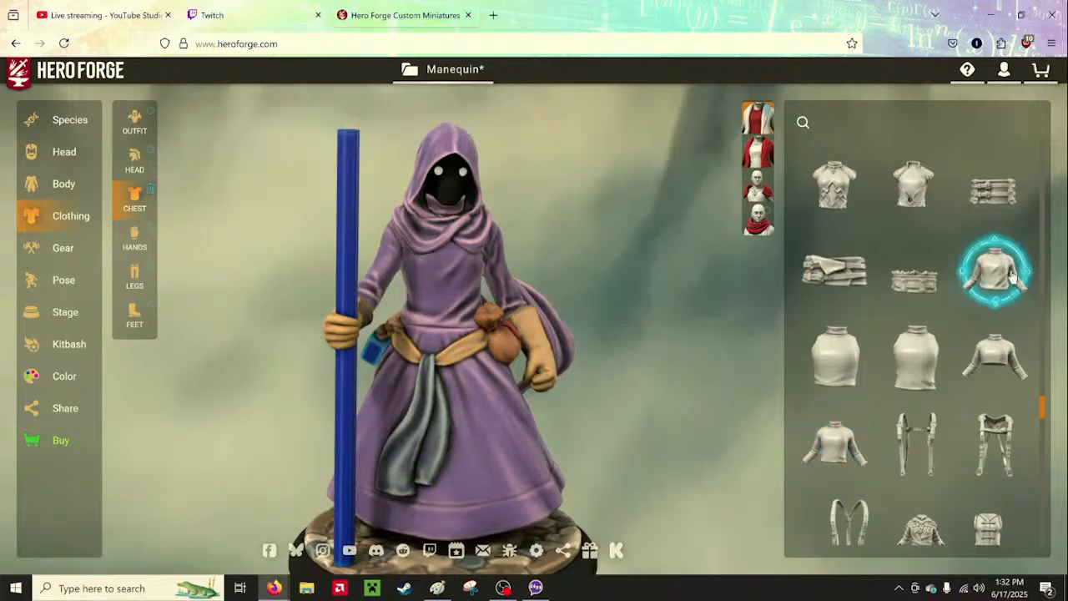
Paint the belt and hanging cloth sash of the full-length skirt with Noita Purple
mouse_move(816, 457)
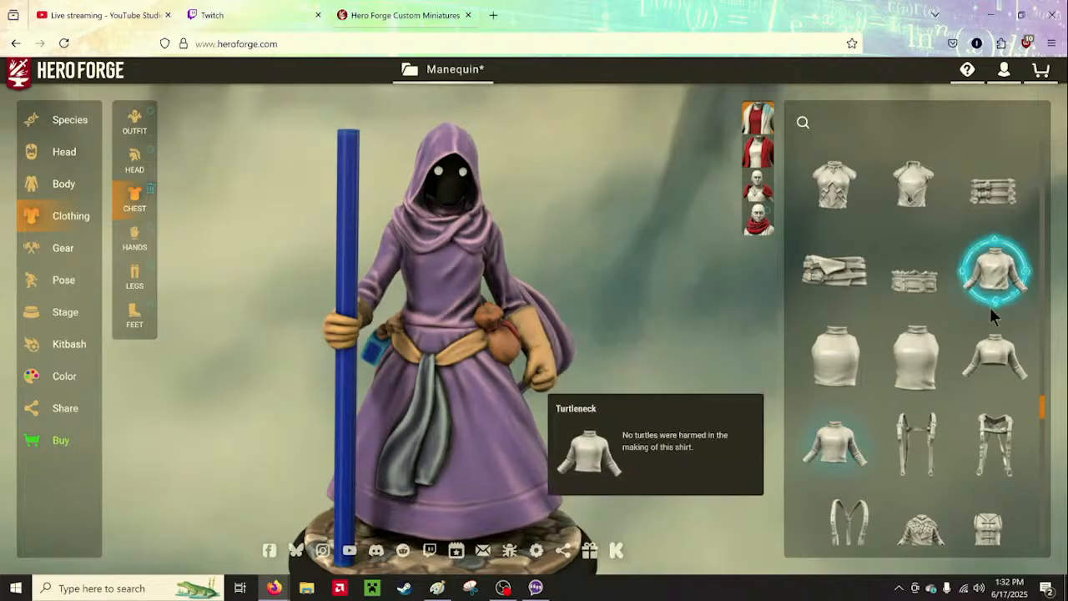
mouse_move(672, 339)
mouse_down()
mouse_move(489, 353)
mouse_move(792, 351)
mouse_move(567, 342)
mouse_move(682, 337)
mouse_move(665, 339)
mouse_up()
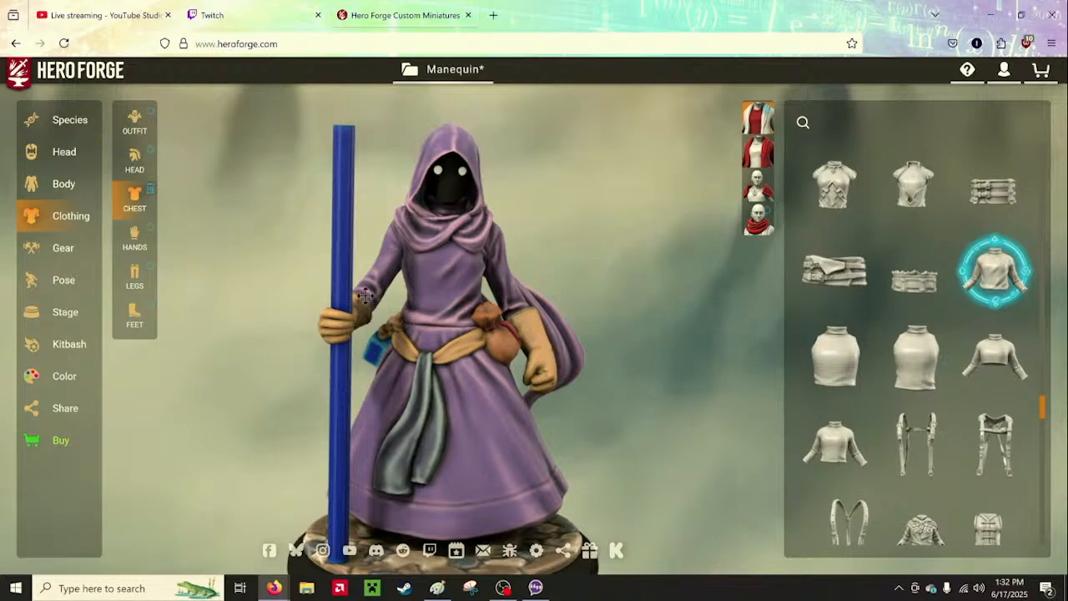
drag(701, 297, 635, 298)
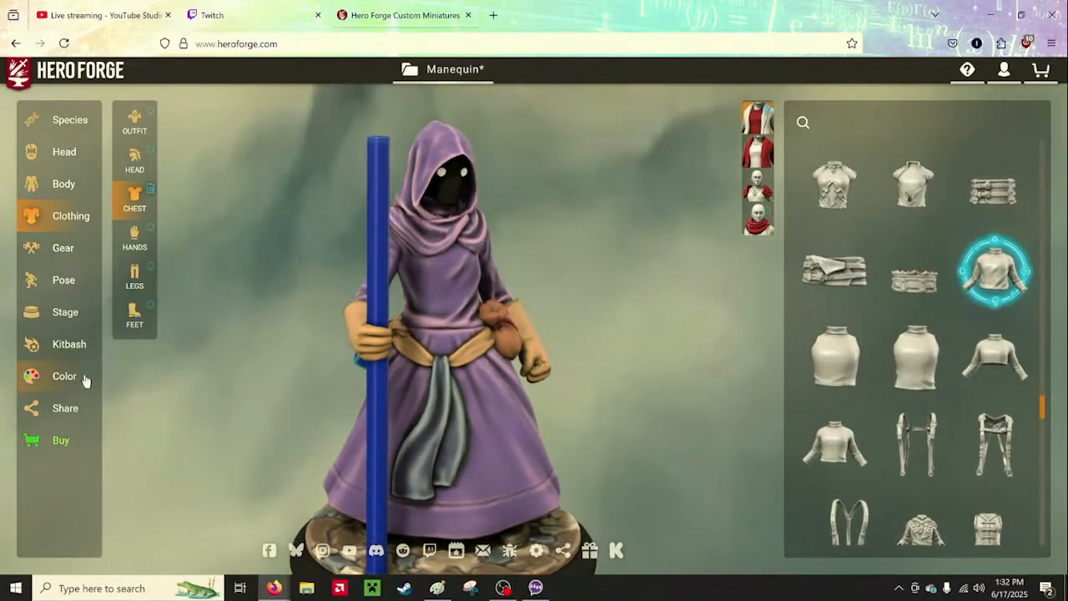
click(85, 381)
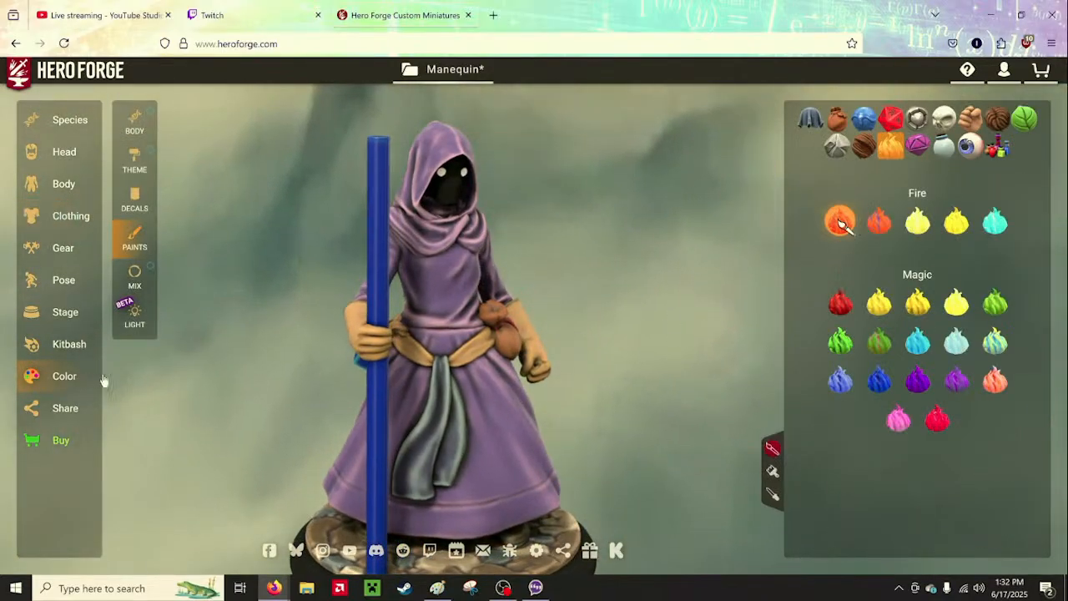
click(131, 282)
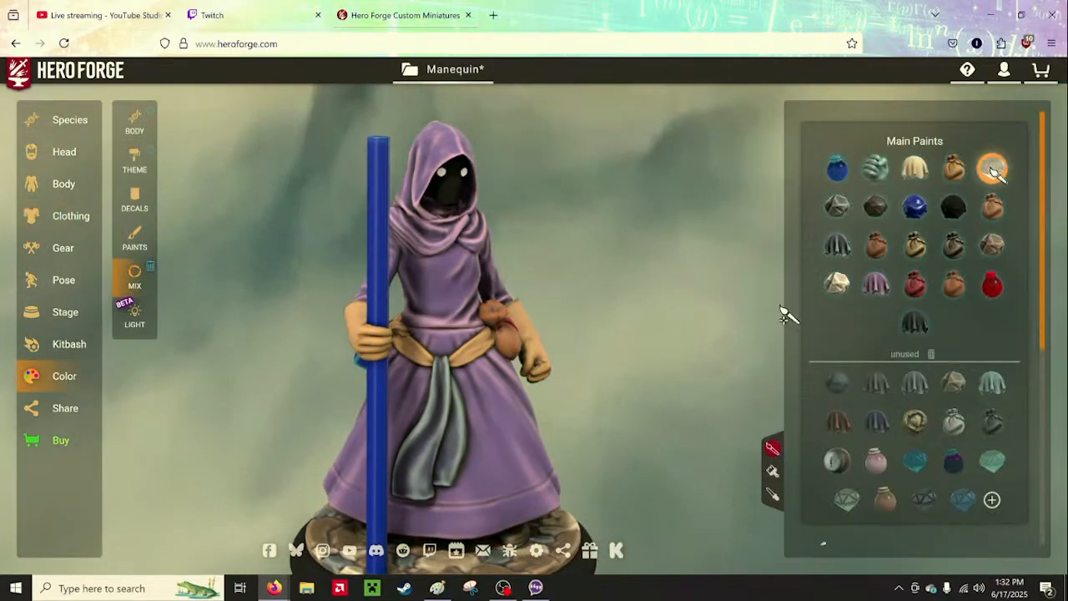
click(876, 284)
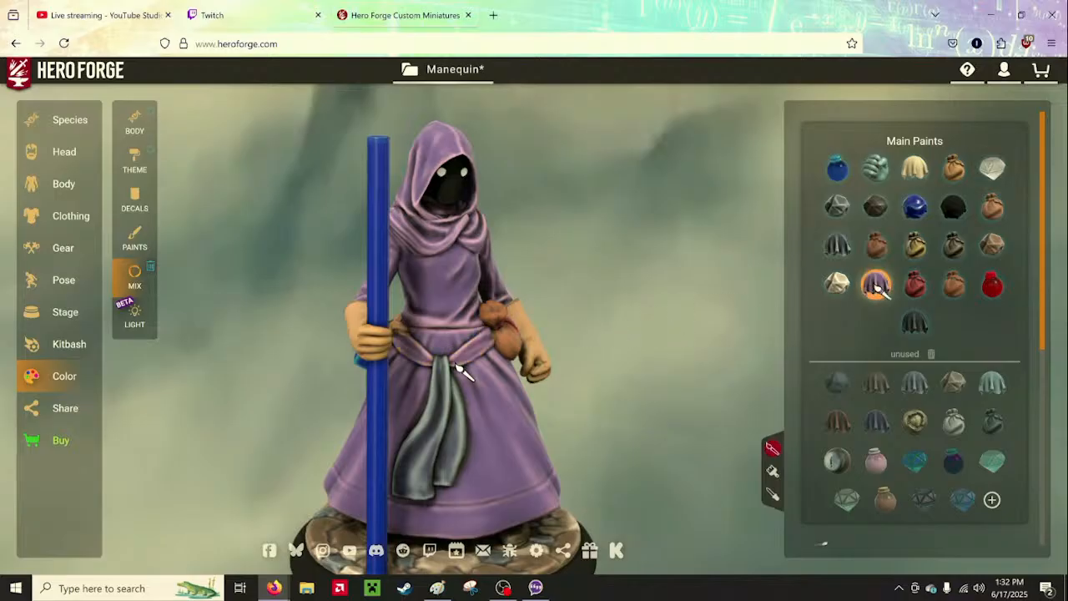
click(437, 387)
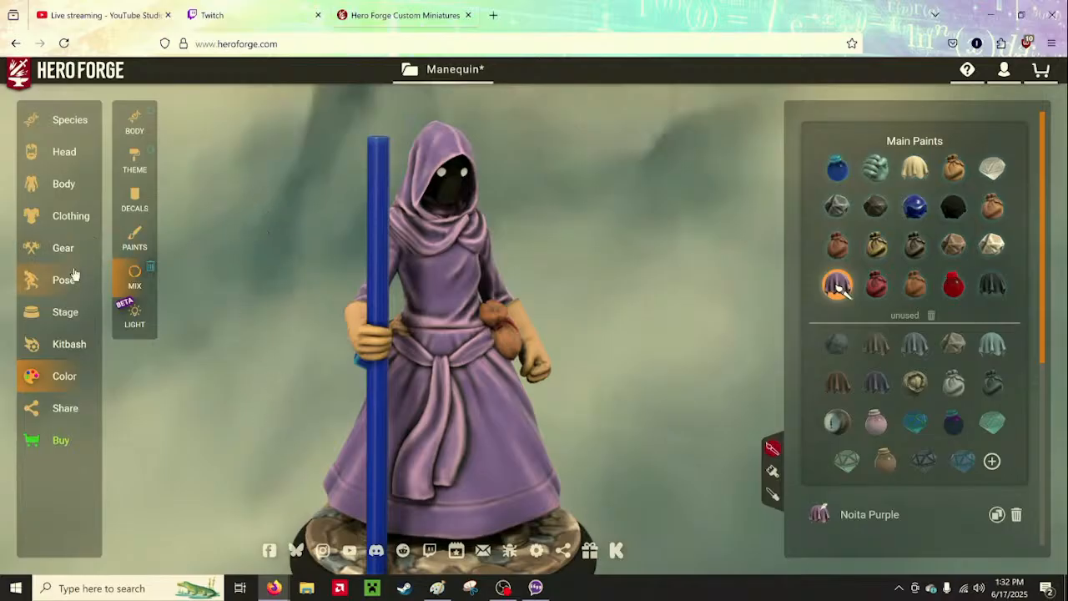
Replace the full-length sash skirt with the Apogee Drape and check how it fits the miniature
click(70, 222)
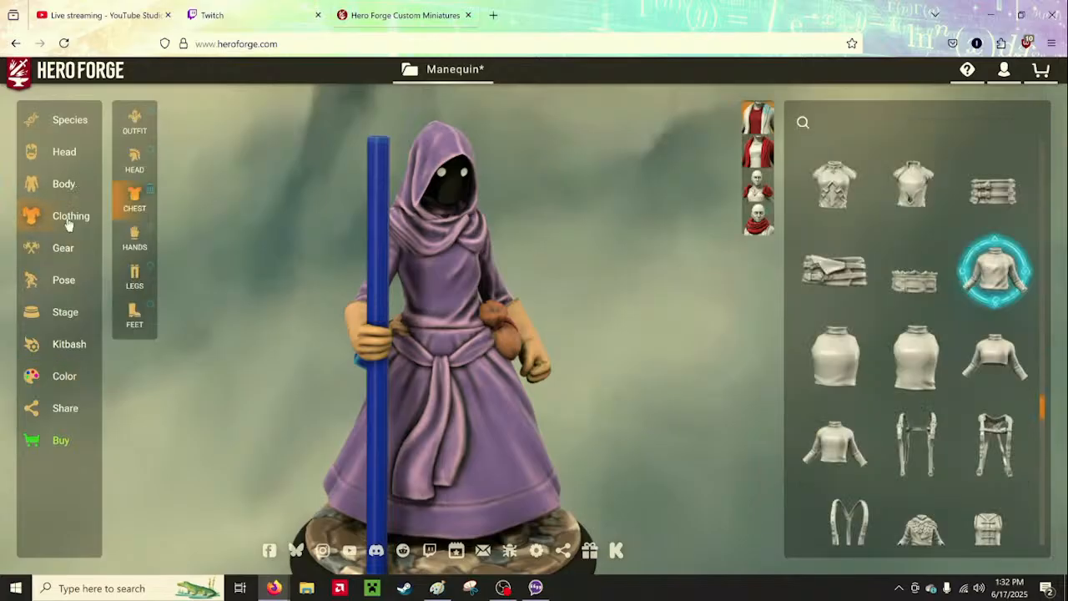
click(135, 278)
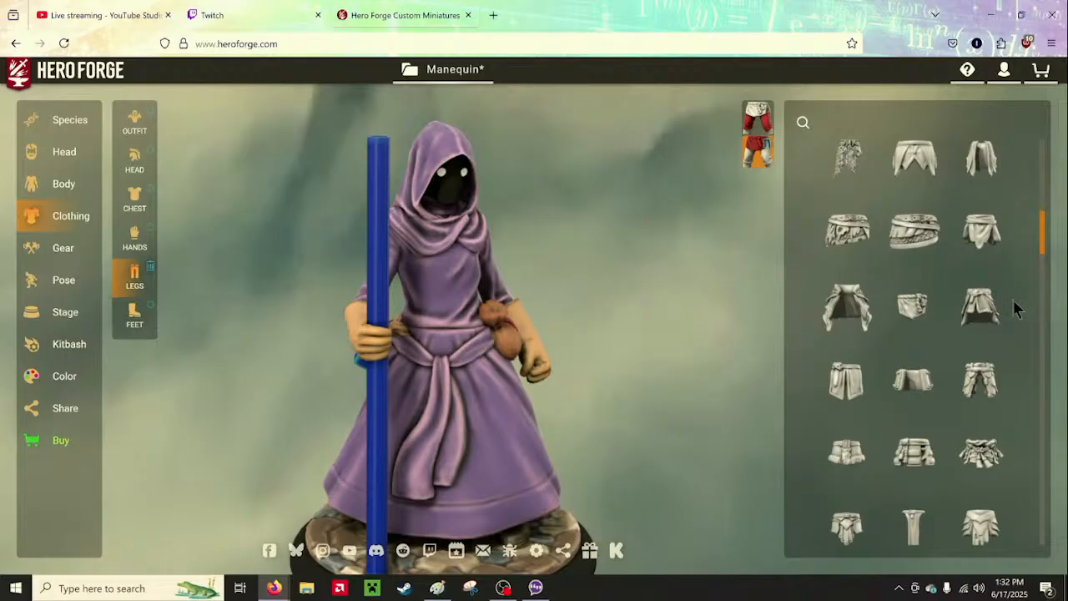
scroll(984, 328, down, 3)
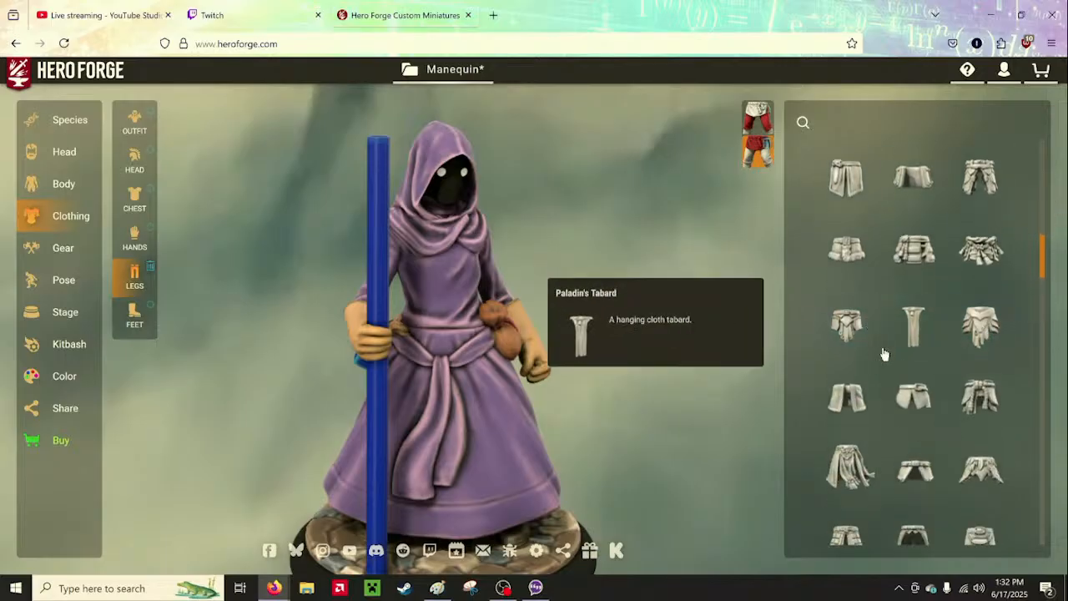
scroll(886, 355, down, 2)
scroll(913, 350, down, 4)
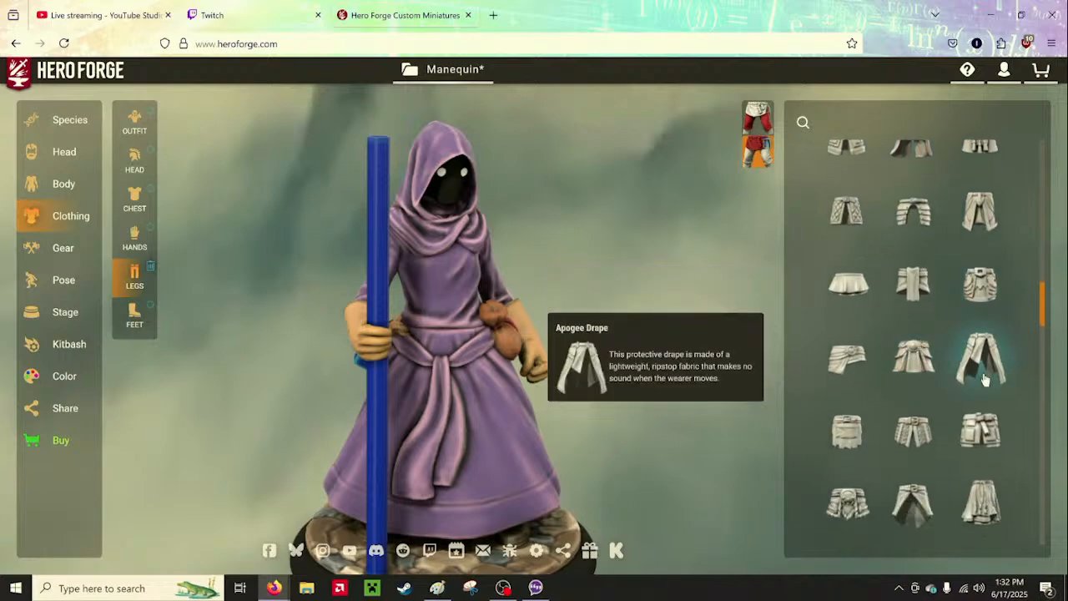
click(998, 383)
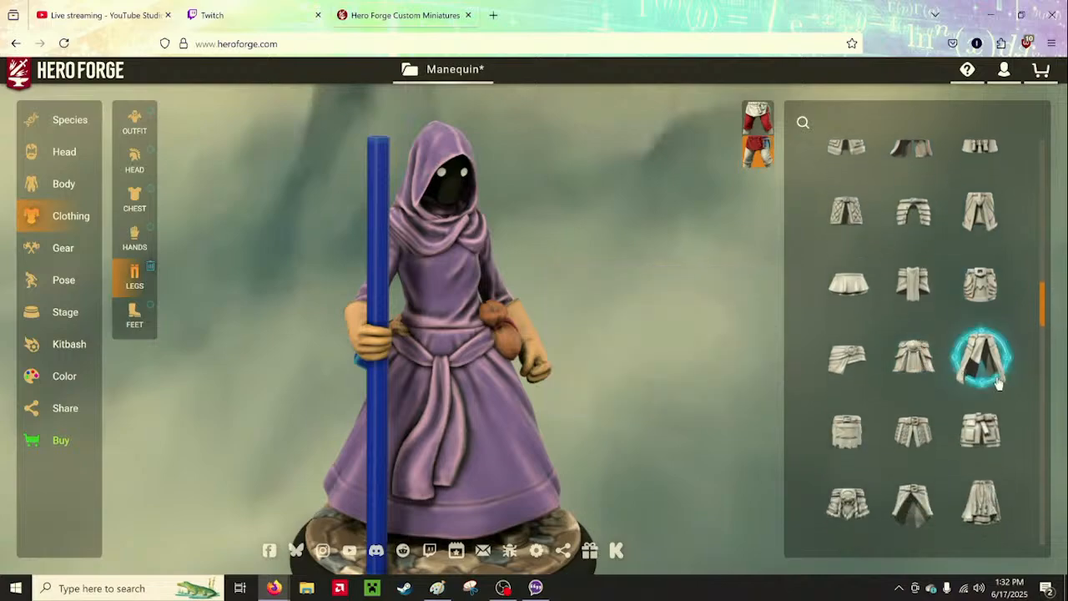
drag(689, 379, 587, 262)
Try Gorthan's Kilt on the miniature in place of the drape, and view it at an angle
scroll(863, 385, down, 3)
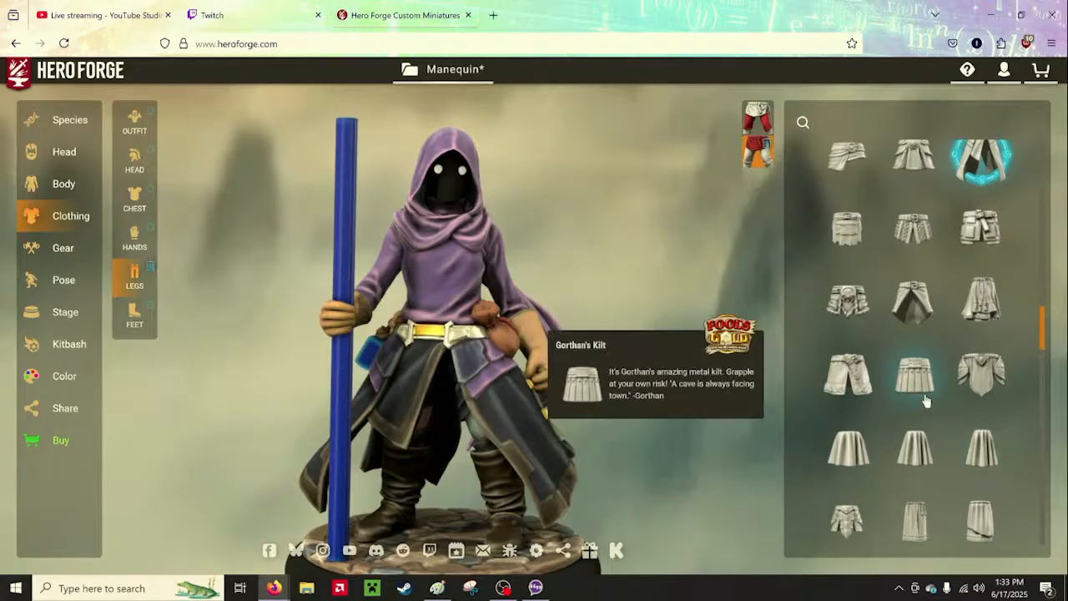
scroll(926, 403, down, 1)
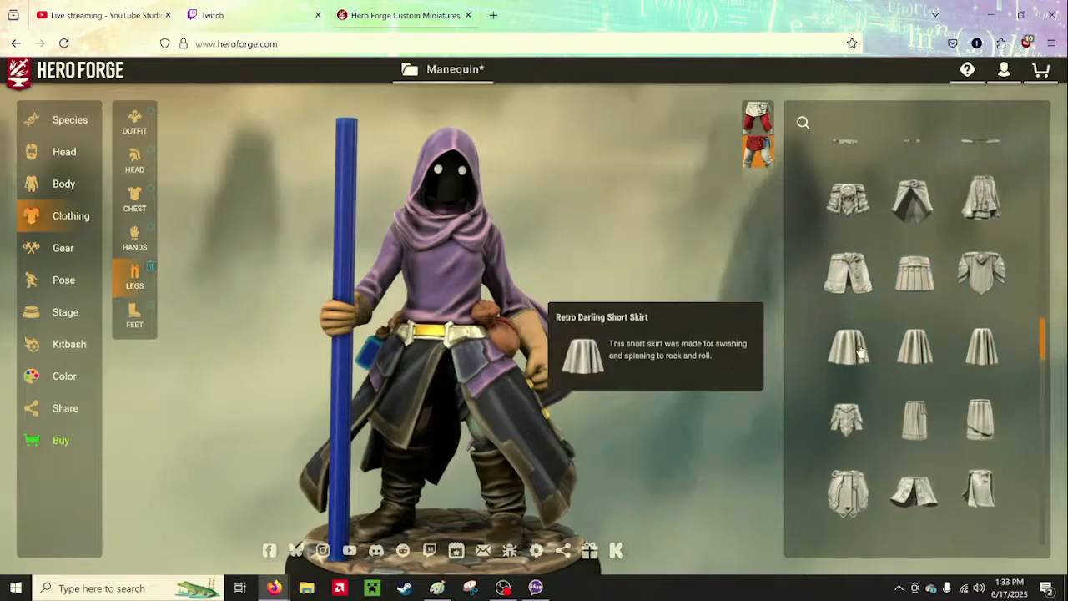
click(915, 279)
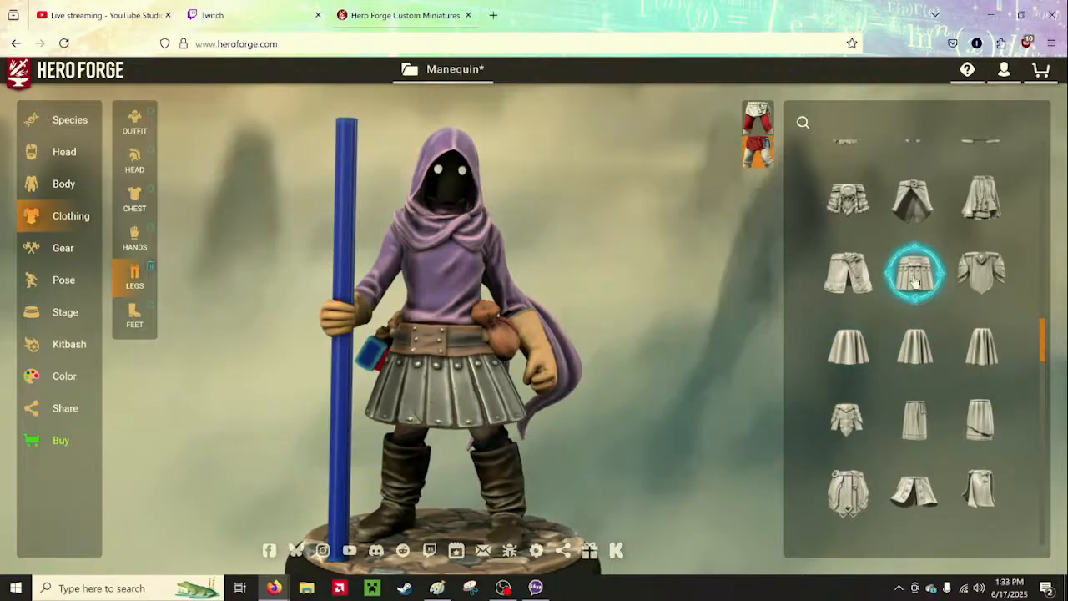
drag(681, 323, 595, 314)
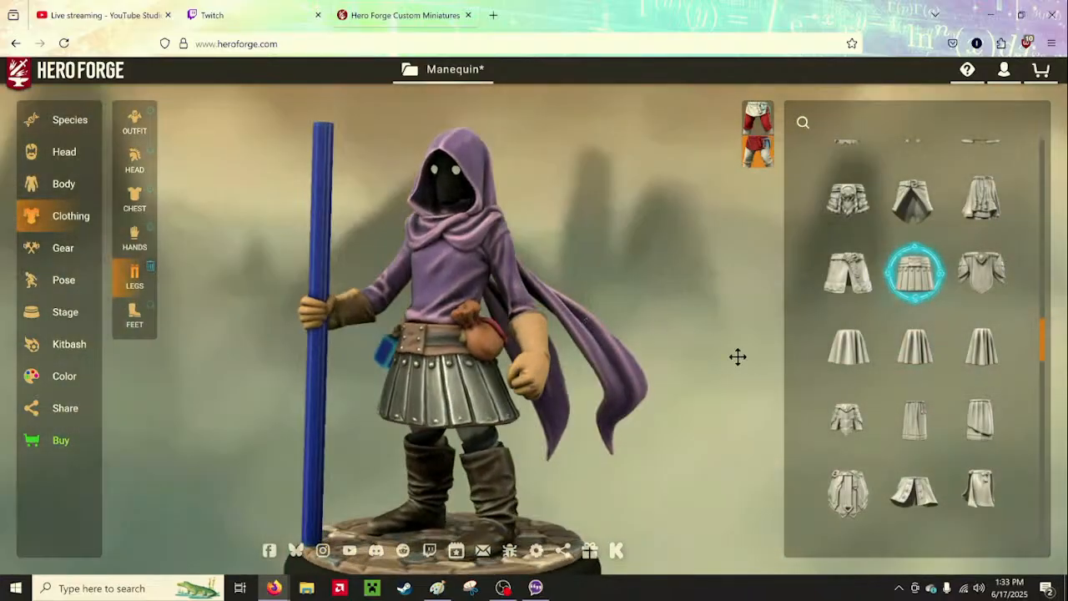
Swap the metal kilt for the longest plain pleated skirt, and check its shape from the front and side
mouse_move(840, 367)
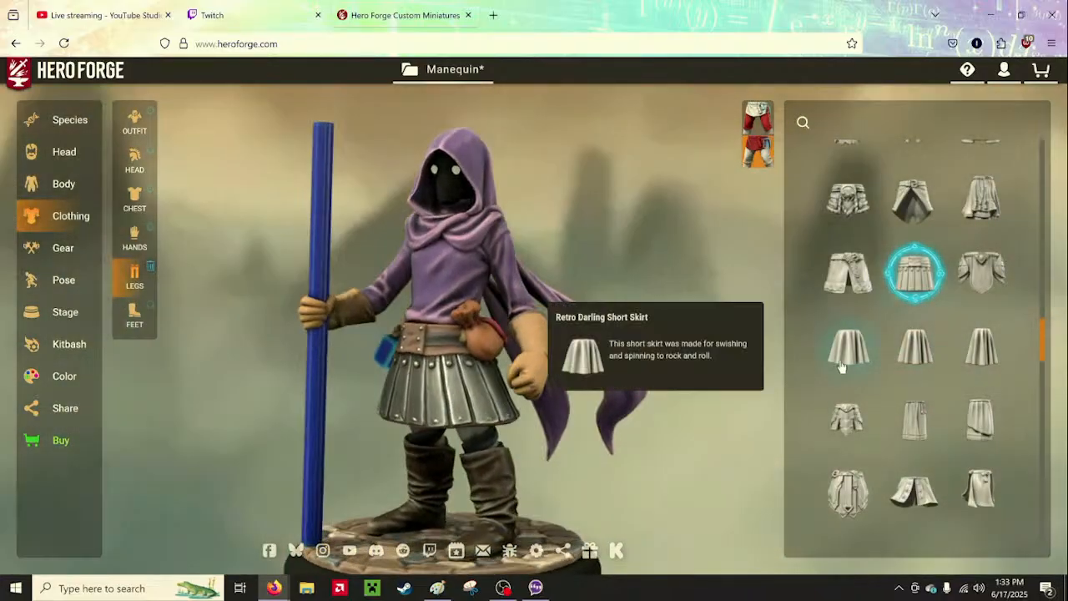
click(976, 357)
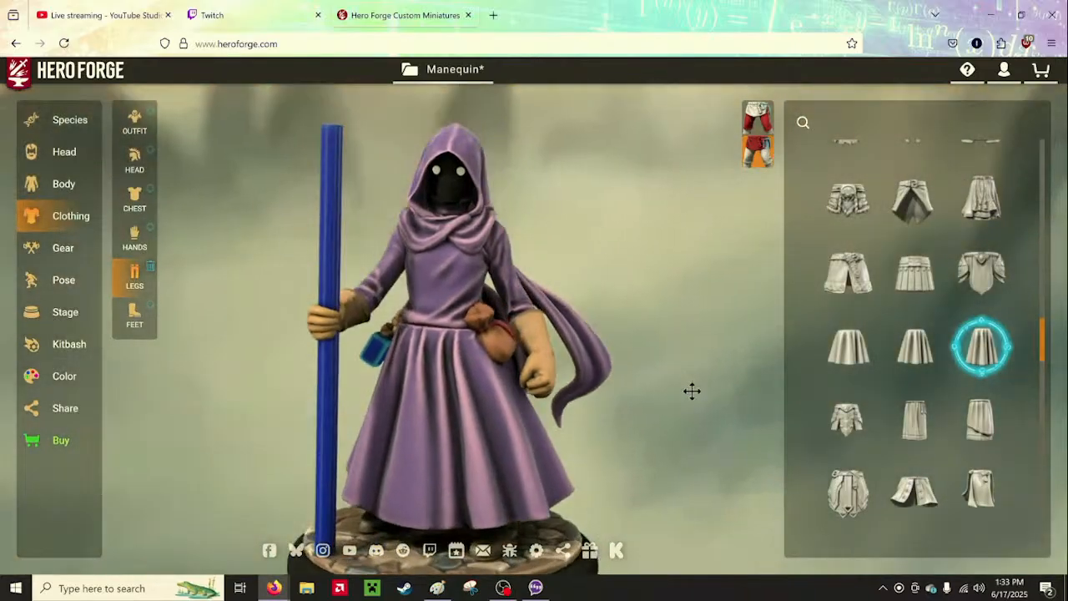
drag(691, 389, 1029, 400)
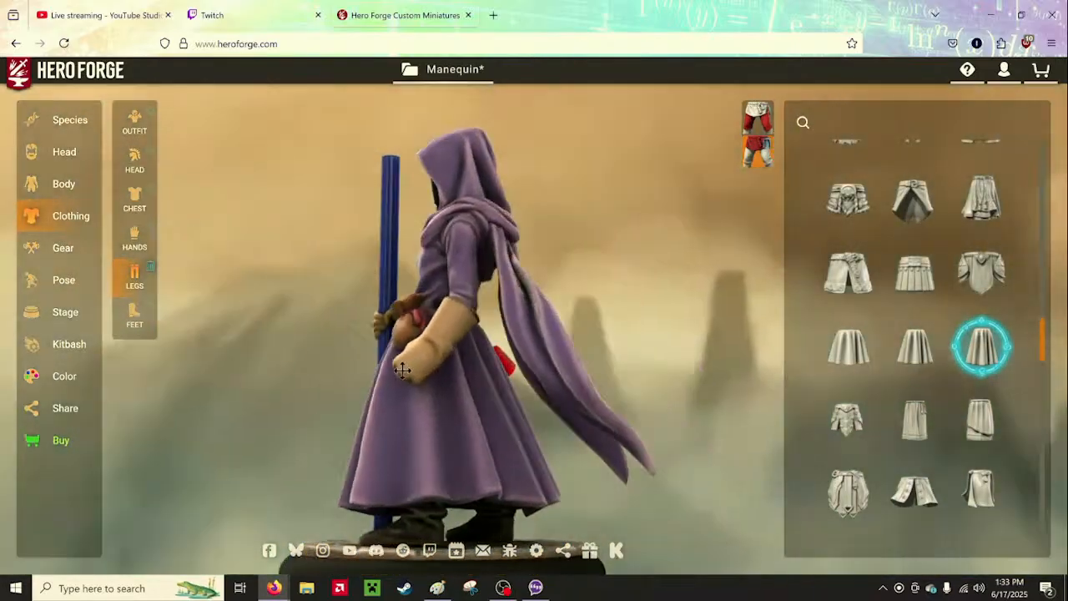
drag(402, 370, 801, 401)
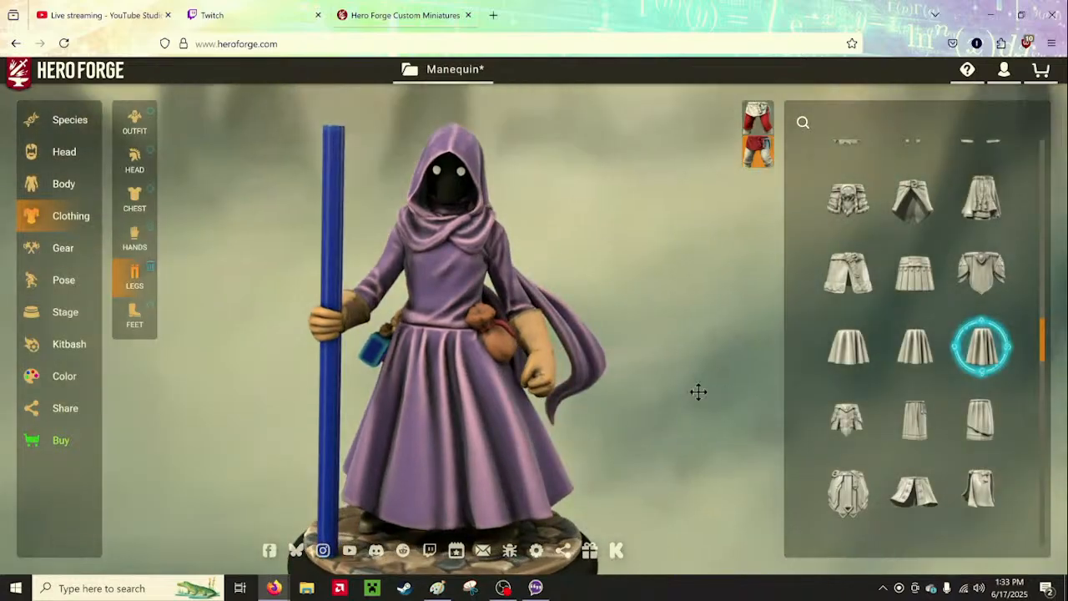
drag(699, 392, 728, 393)
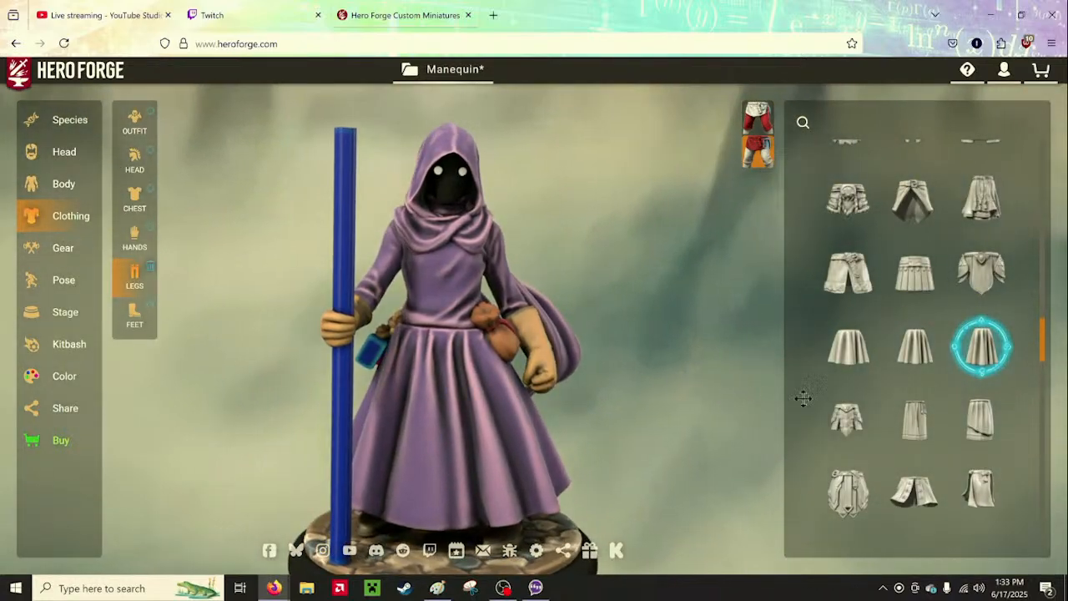
Give the miniature the calf-length skirt with the knotted rope belt, and paint the rope Sandswept Mountain Hide
click(931, 421)
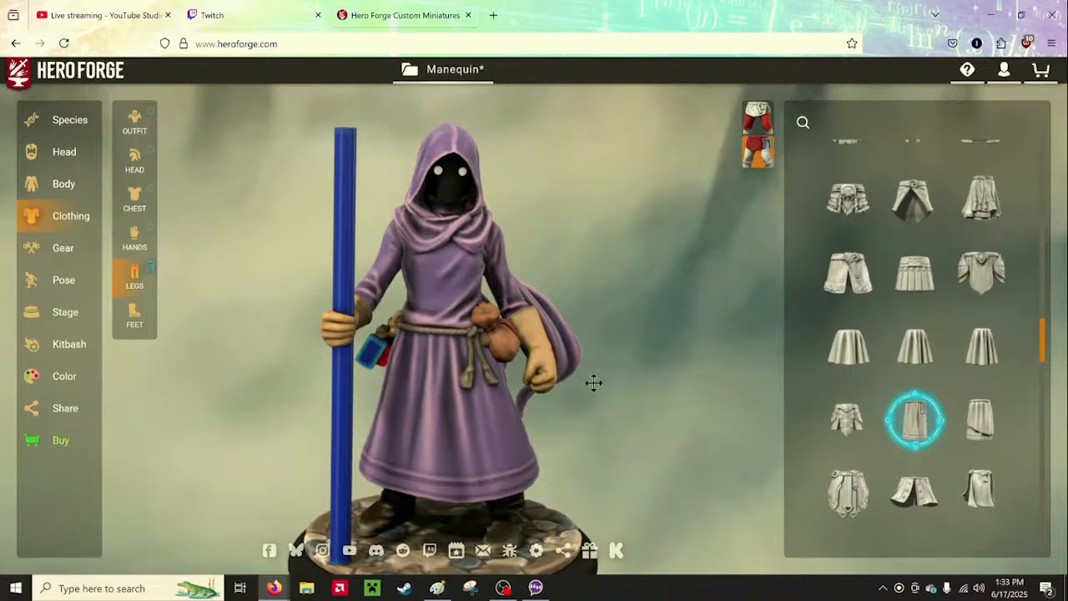
drag(593, 381, 364, 337)
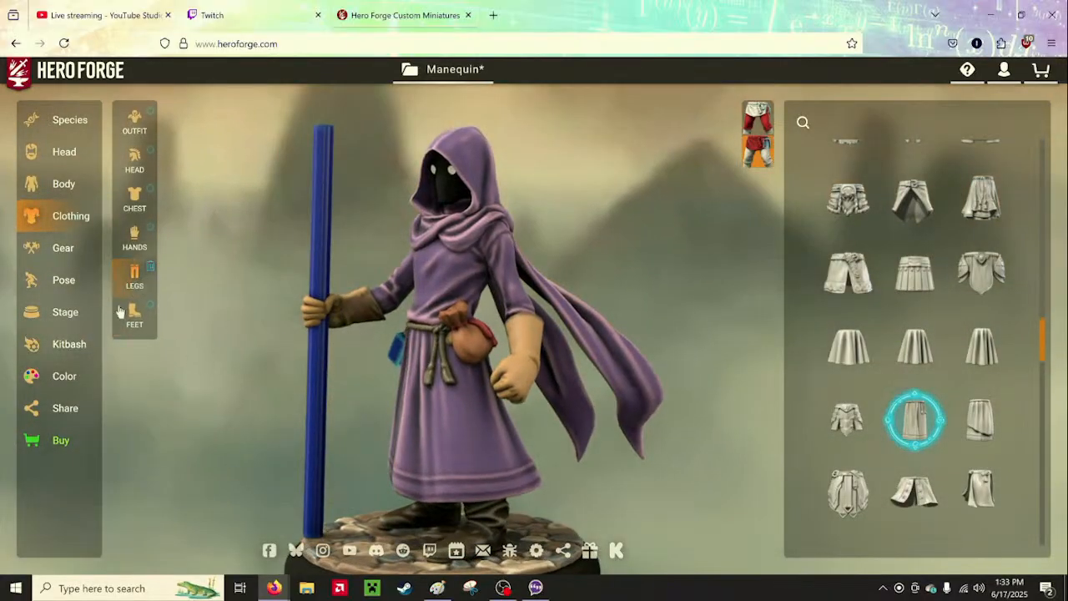
click(33, 376)
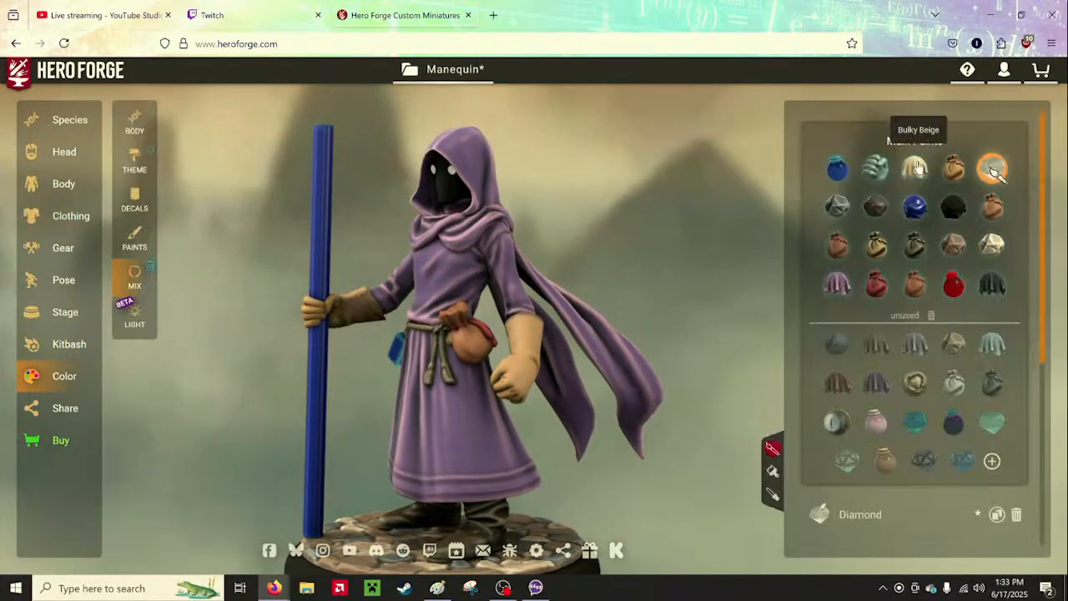
click(953, 167)
click(455, 331)
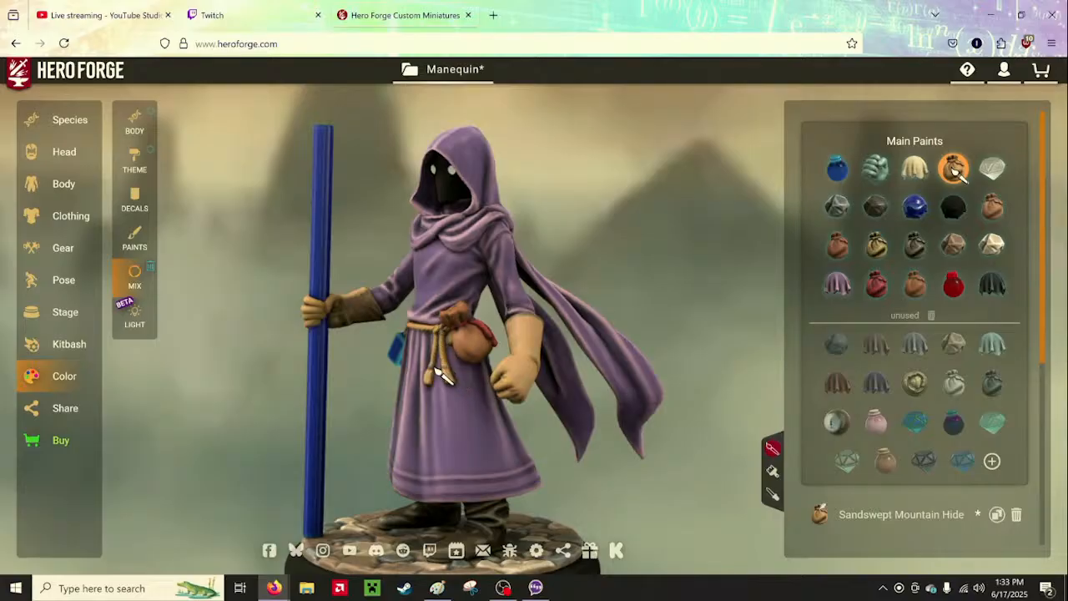
drag(286, 386, 406, 387)
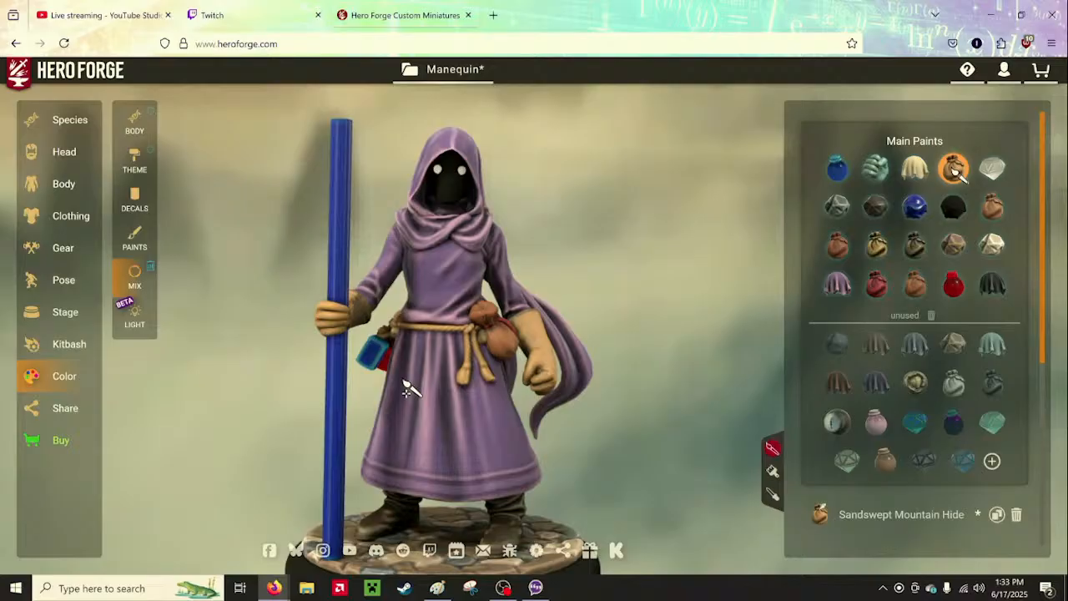
Compare the miniature's hood, top, rope belt and skirt with the Noita player sprite in Monster_playerstand_full.gif
click(837, 285)
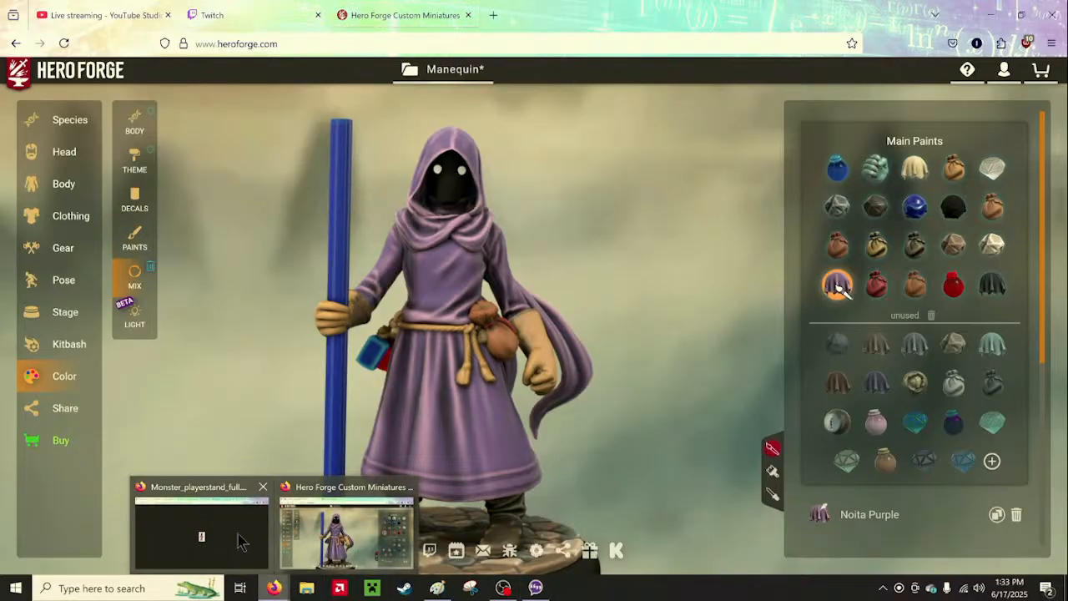
click(239, 539)
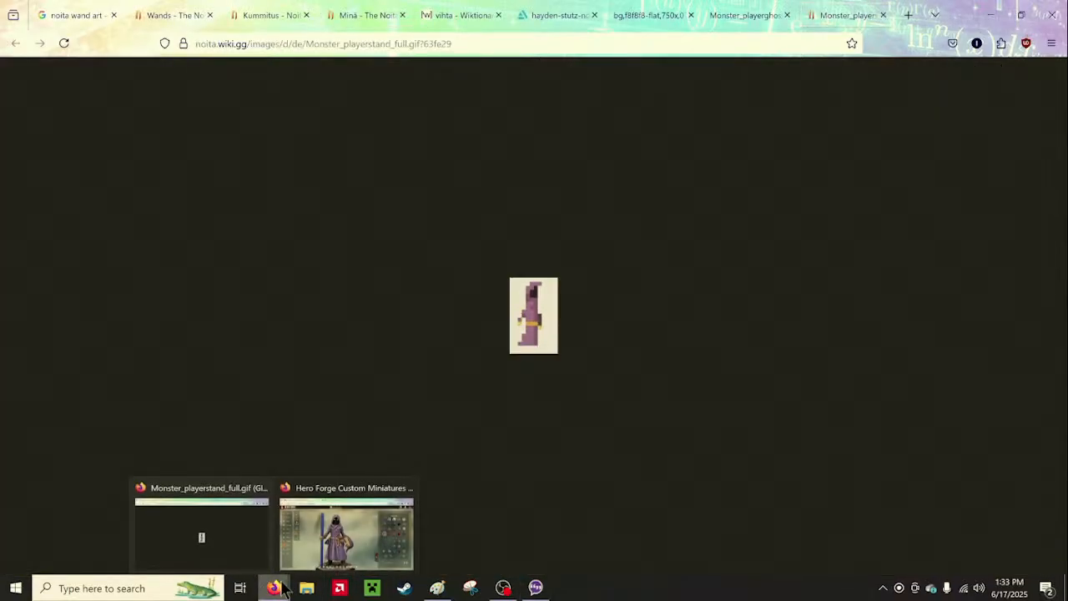
click(320, 543)
mouse_move(272, 587)
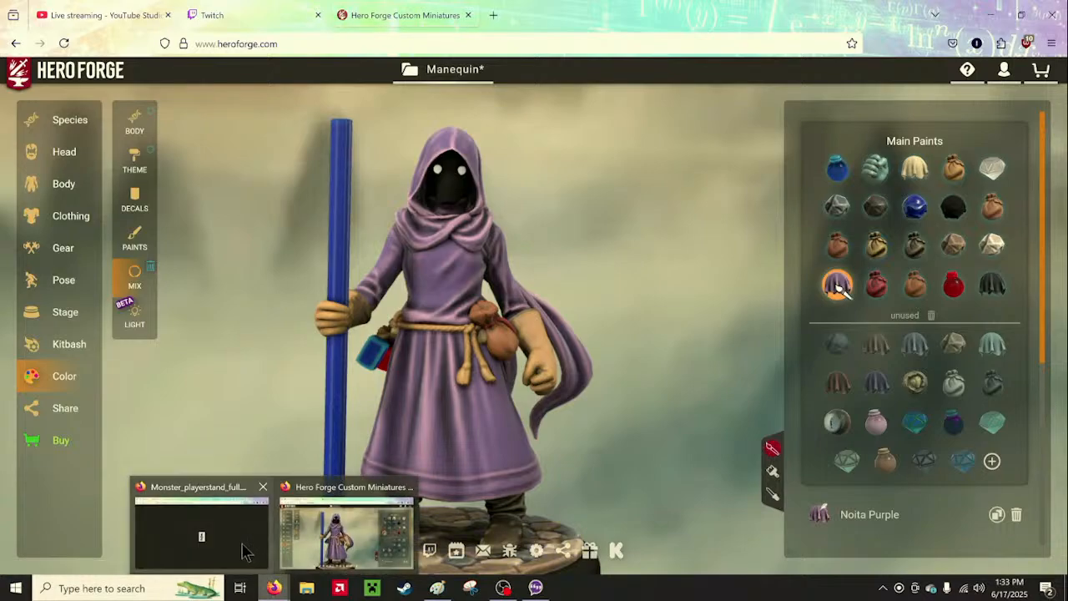
click(239, 546)
click(306, 567)
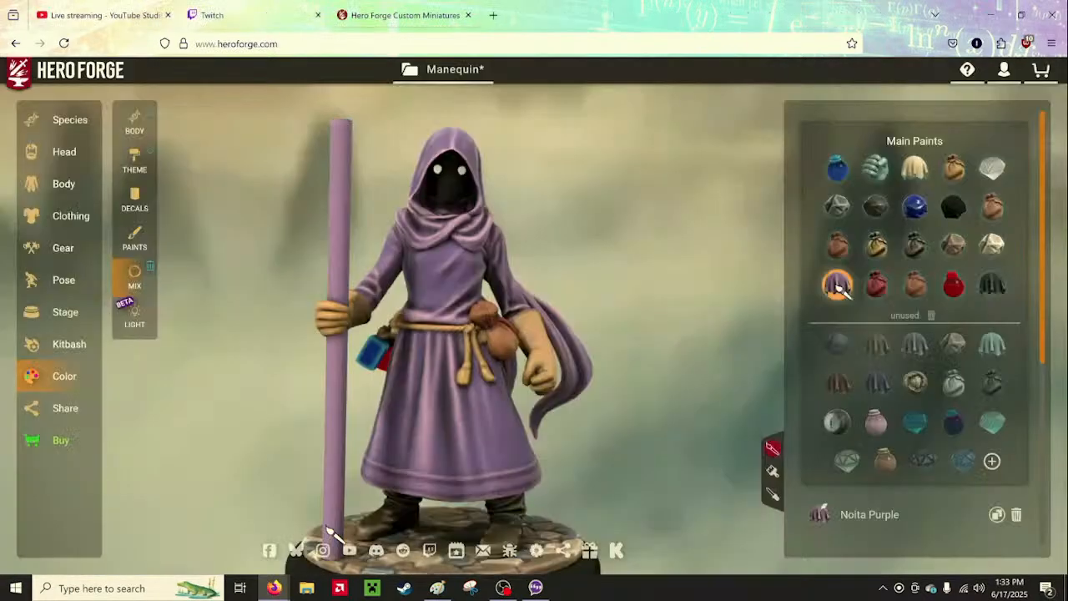
drag(221, 354, 167, 335)
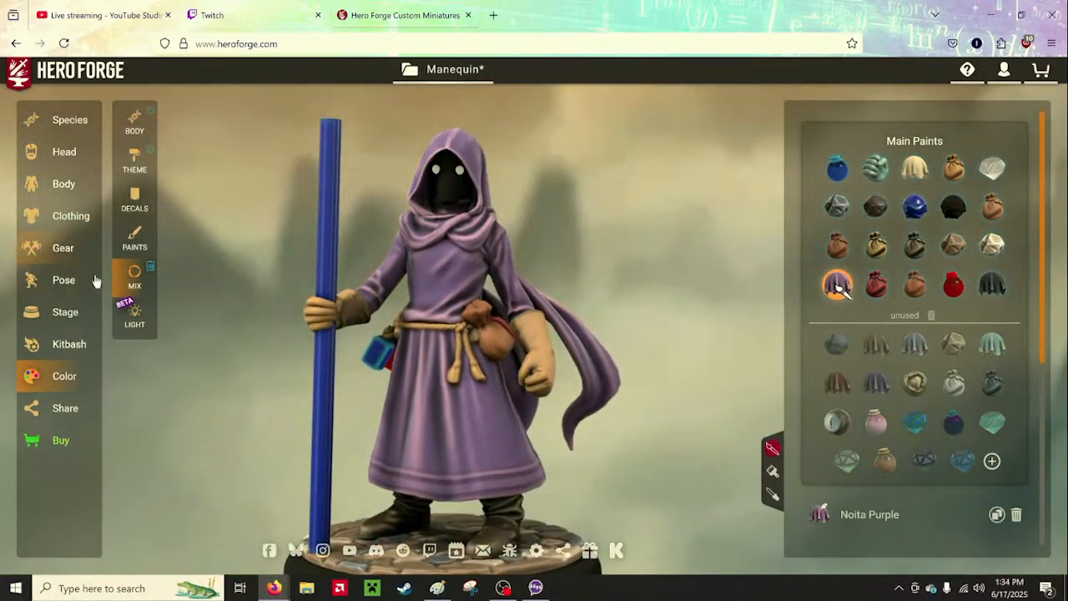
drag(610, 512, 678, 500)
drag(205, 238, 225, 253)
scroll(213, 251, up, 3)
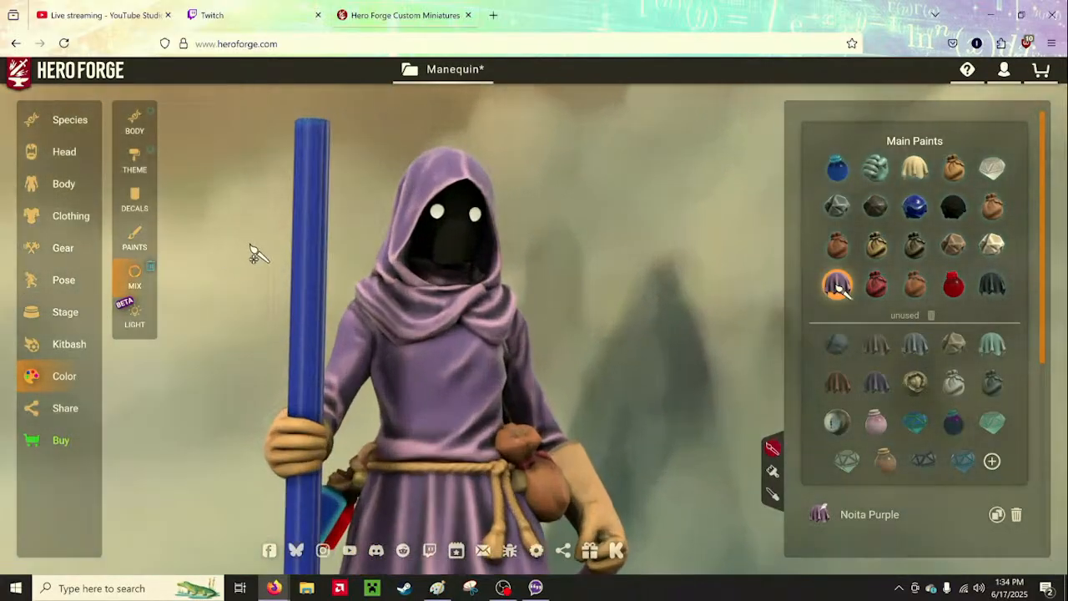
mouse_move(250, 250)
mouse_down()
mouse_move(214, 258)
mouse_move(231, 255)
mouse_move(243, 231)
mouse_up()
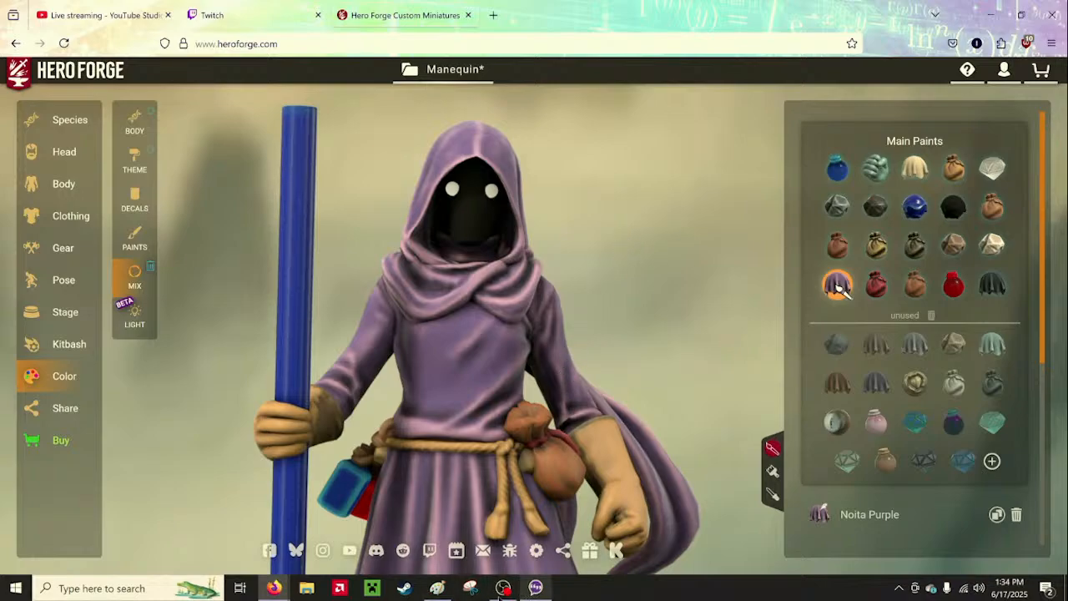
Switch to Paint and bring the blank canvas area beside the text into view
click(442, 584)
scroll(498, 489, down, 5)
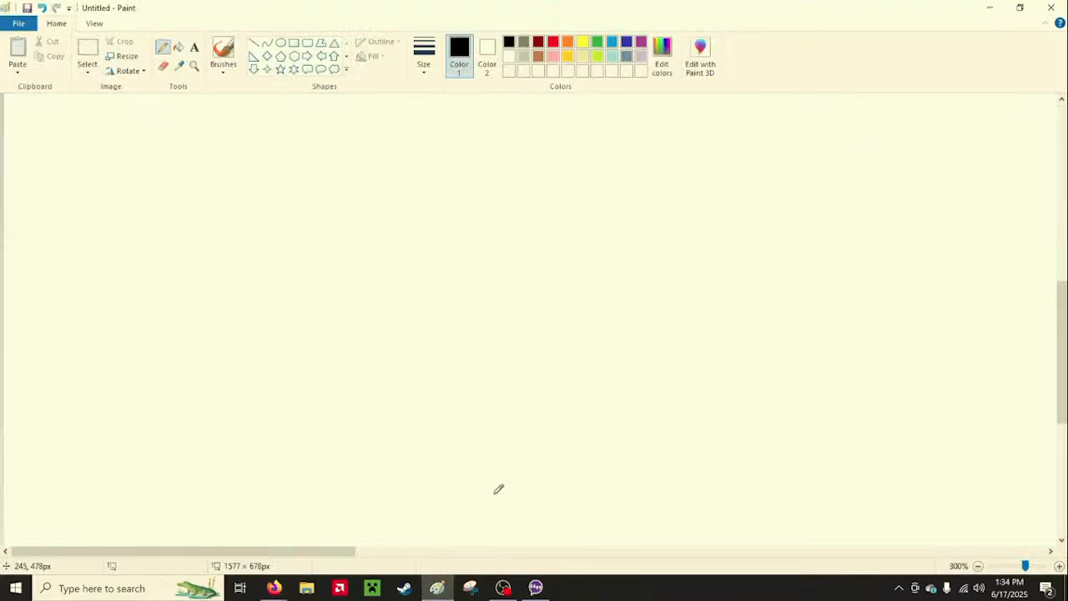
scroll(495, 491, up, 5)
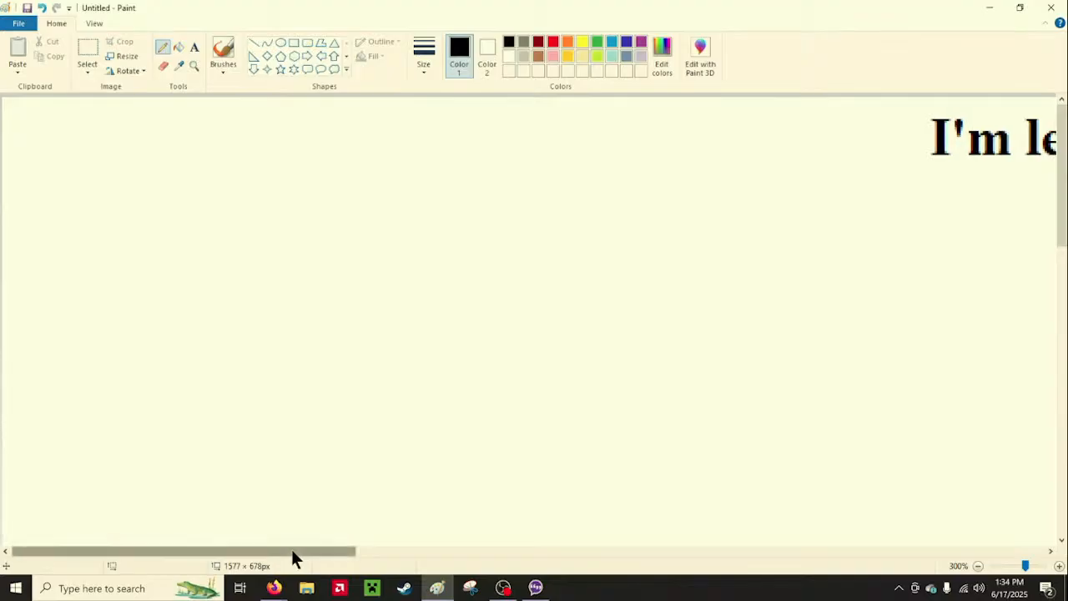
drag(291, 551, 180, 559)
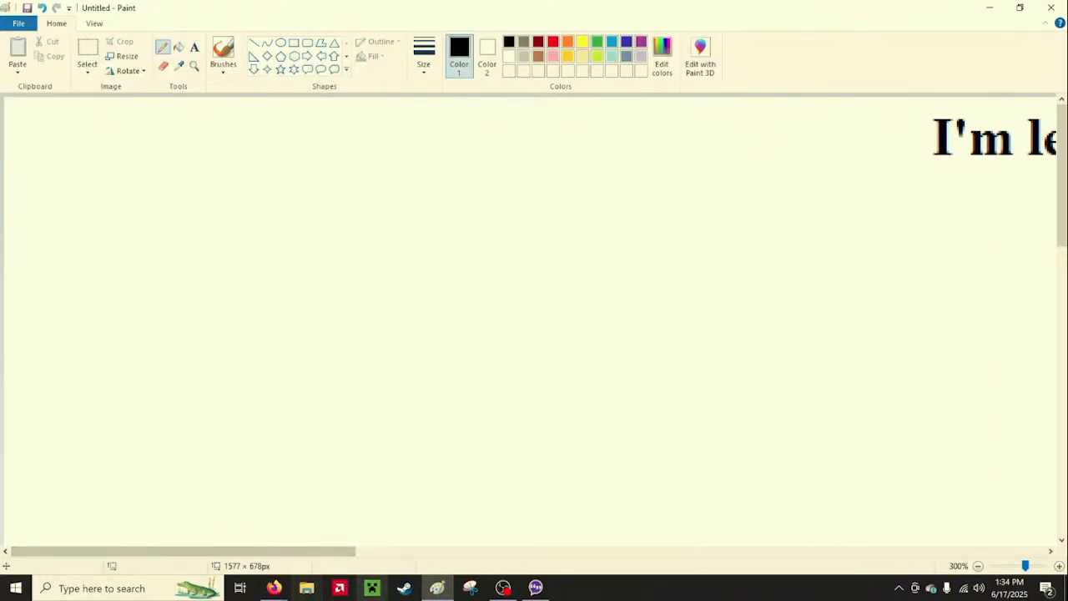
Return to Hero Forge and review the hooded miniature from the front, checking back with the Paint canvas
mouse_move(274, 588)
click(311, 543)
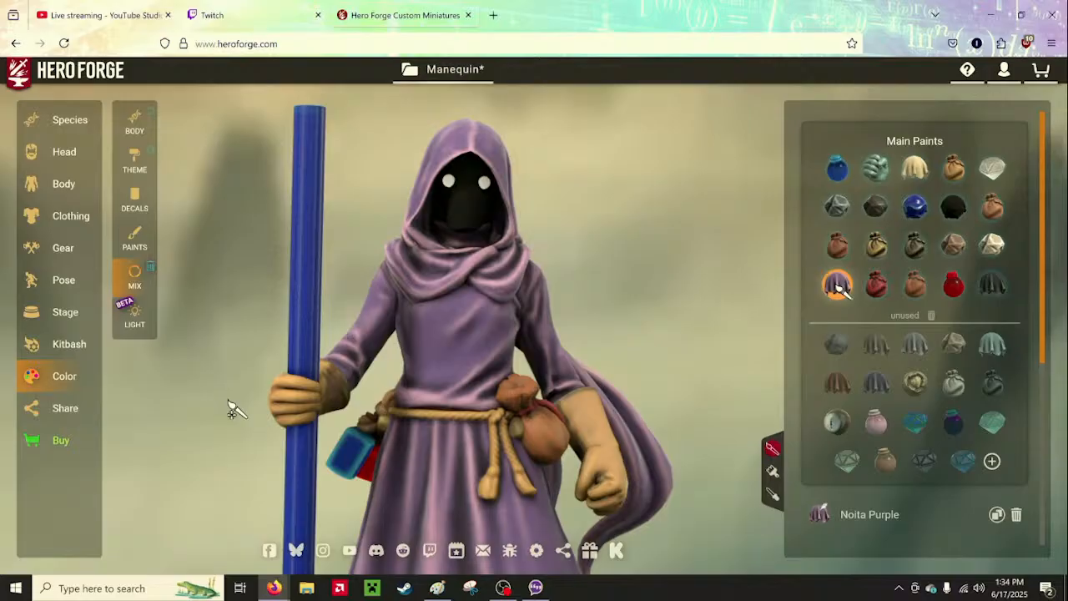
drag(231, 407, 238, 408)
drag(256, 340, 240, 364)
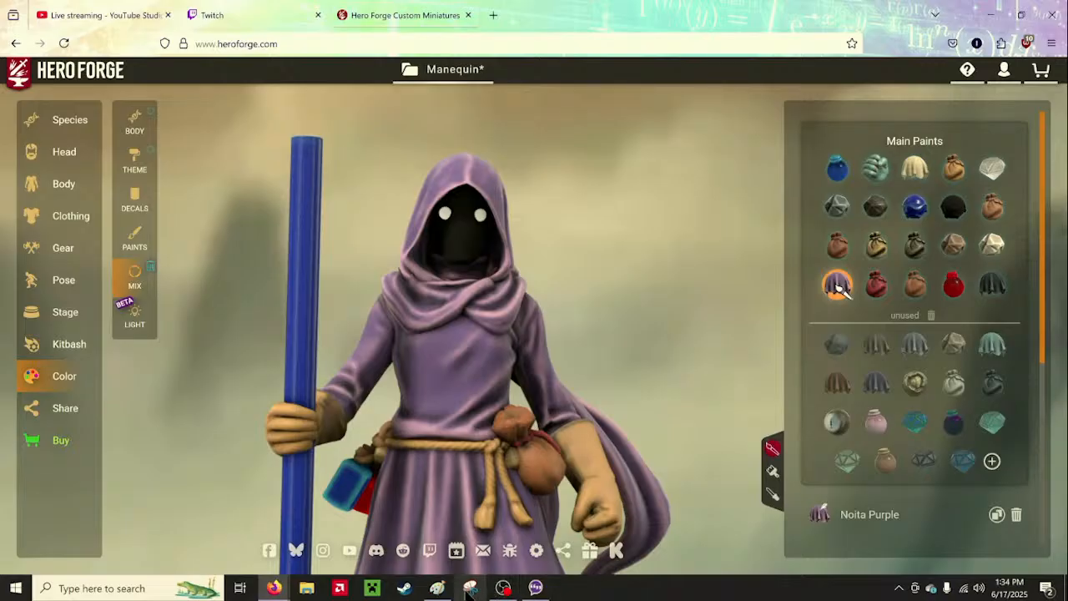
click(437, 587)
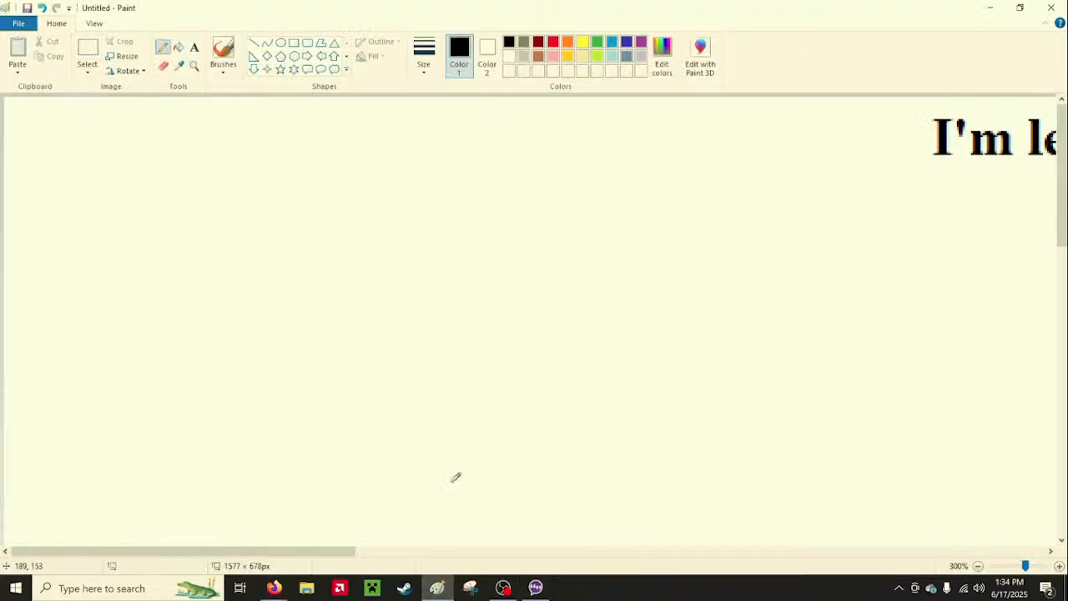
mouse_move(282, 590)
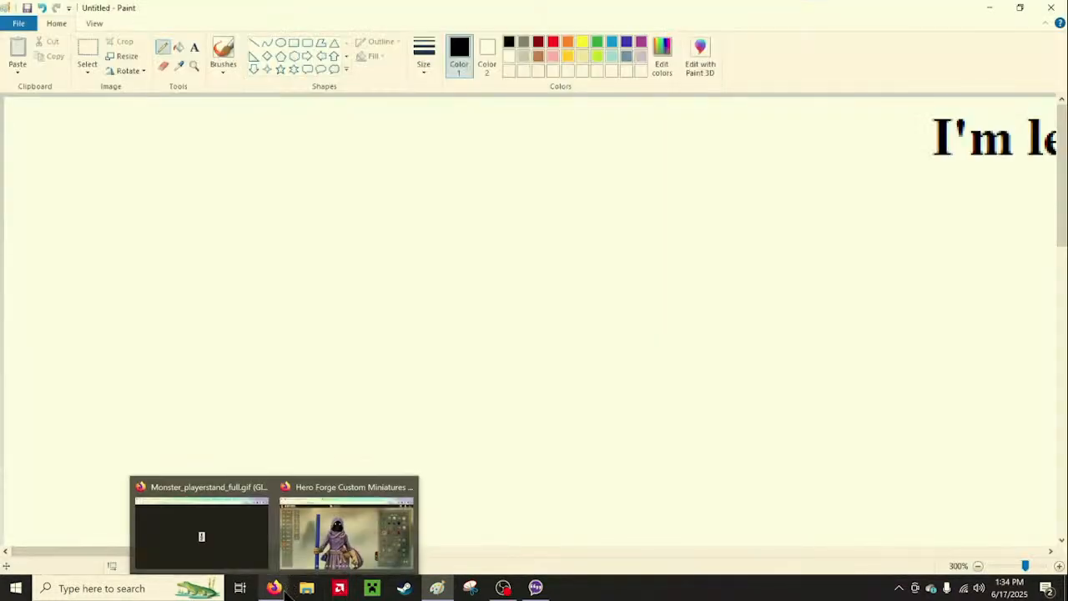
click(346, 530)
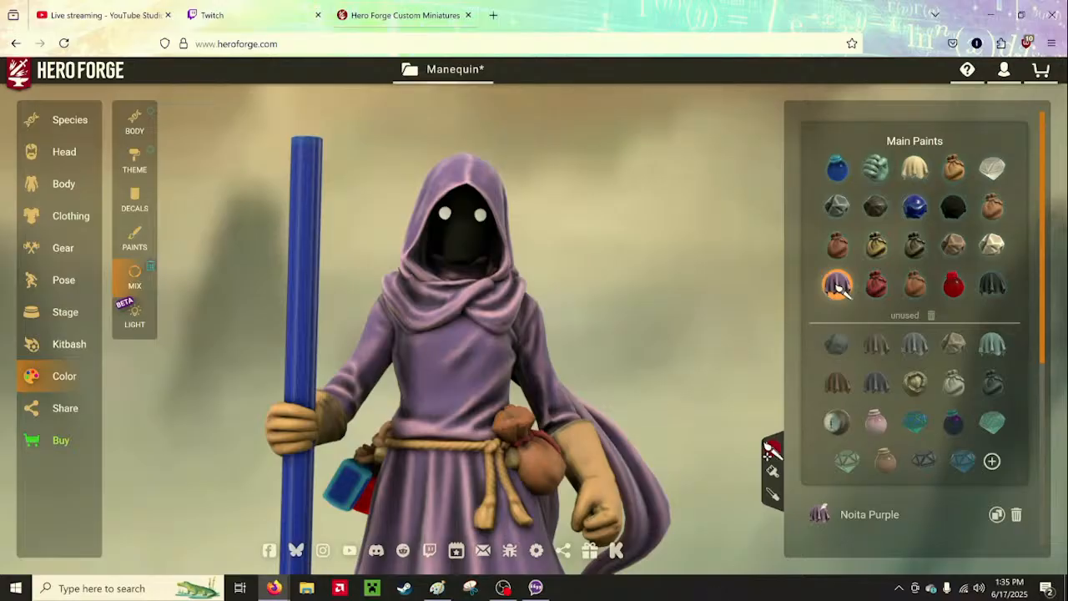
Leave the browser and show the stream chat in OBS in place of the controls
click(984, 12)
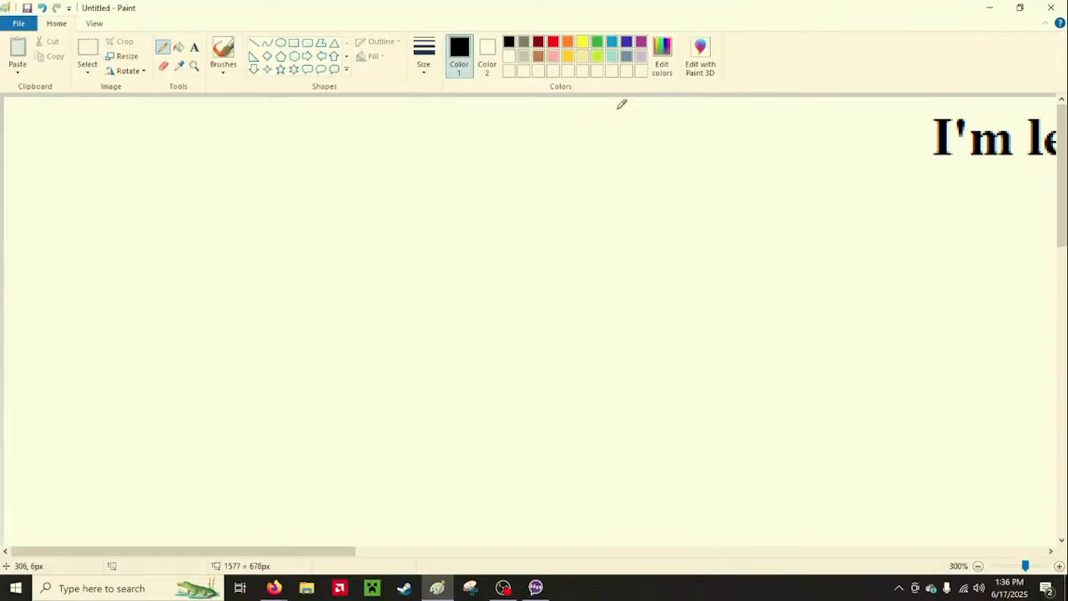
click(504, 588)
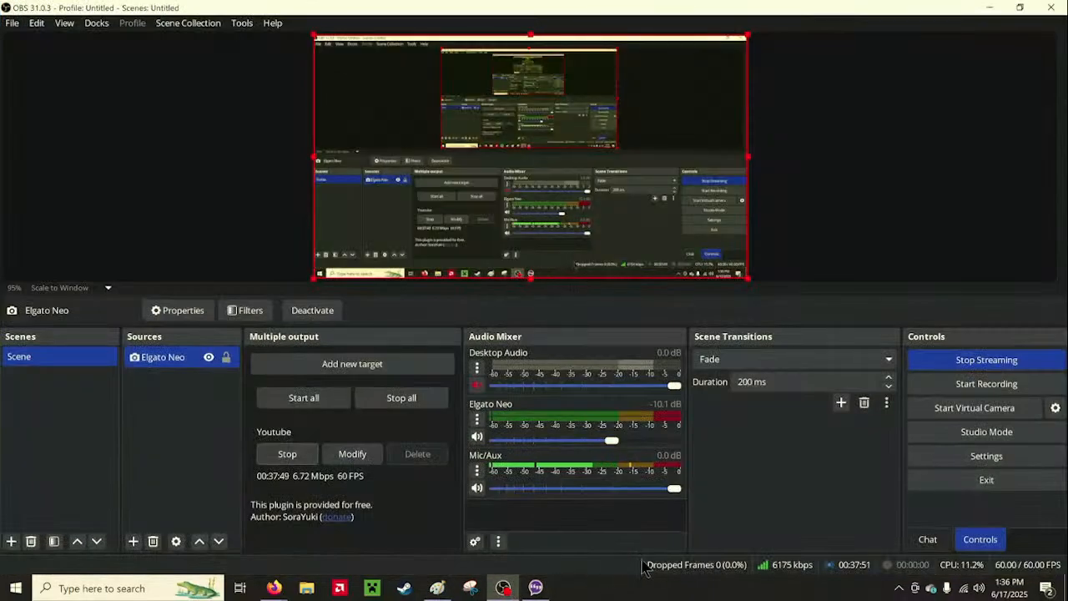
click(928, 539)
Check the live stream in Twitch's Stream Manager, and return to the Paint canvas
mouse_move(278, 589)
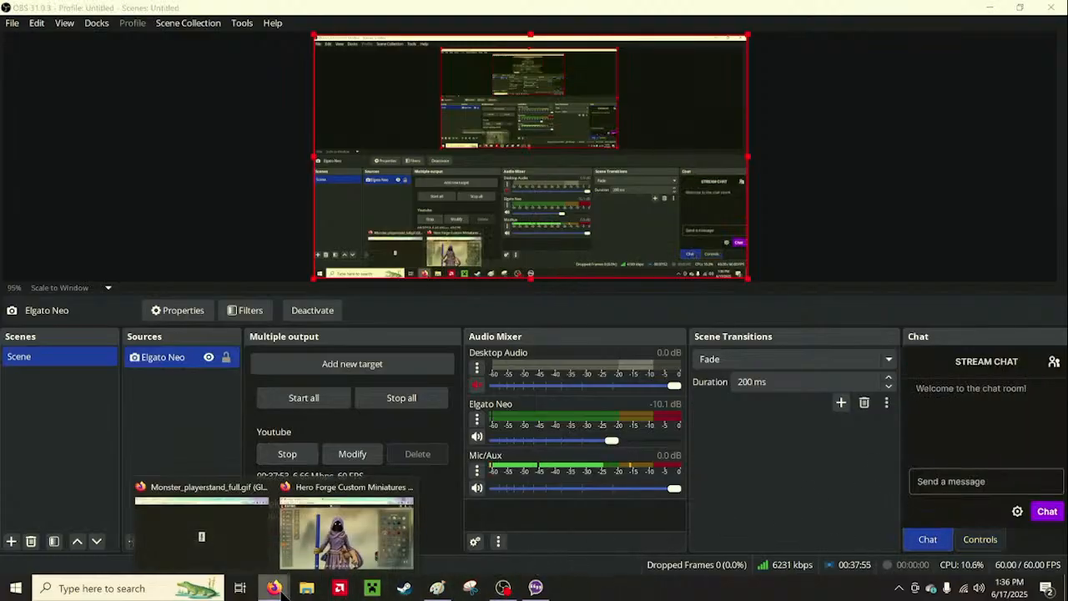
click(258, 541)
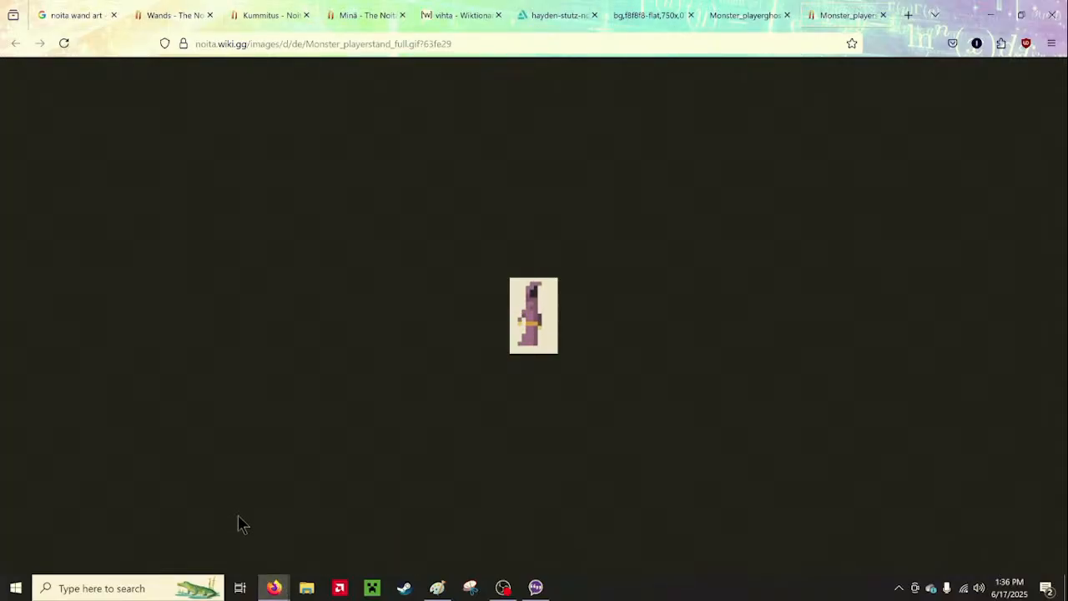
mouse_move(269, 585)
click(342, 541)
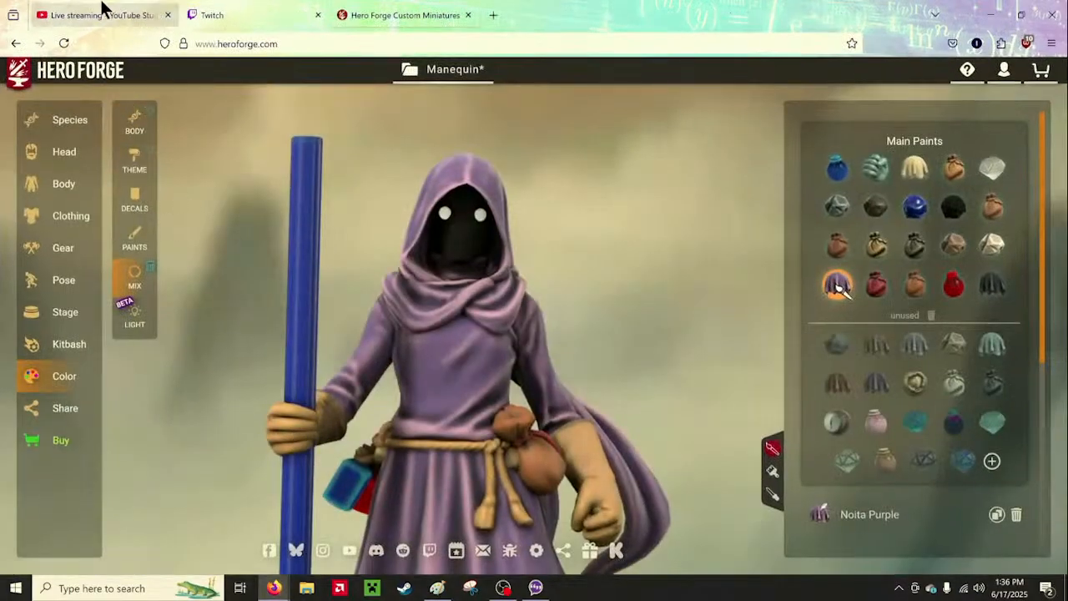
click(102, 10)
click(213, 11)
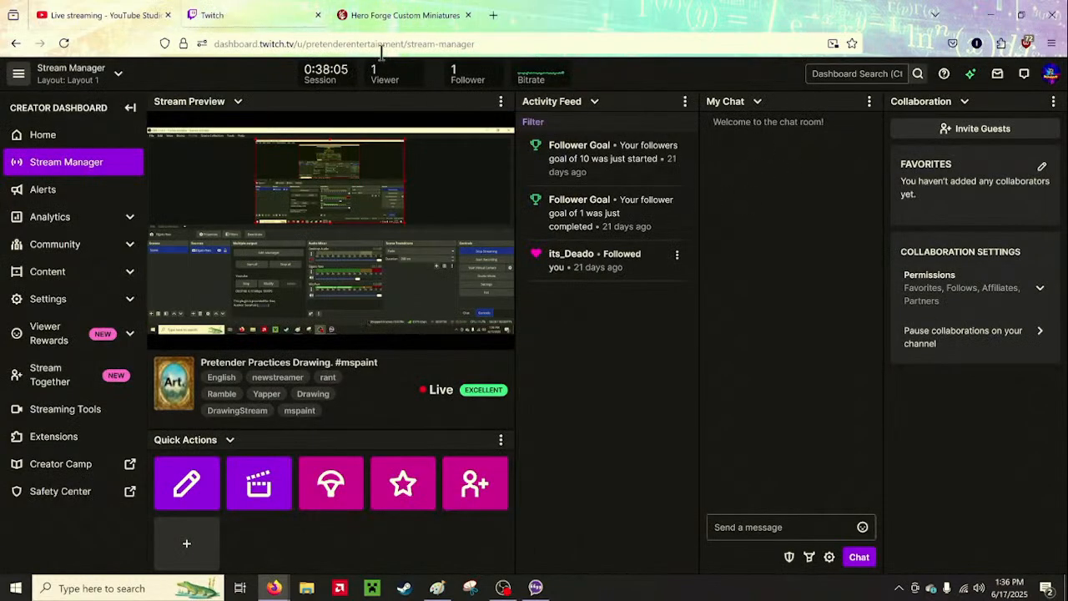
click(991, 14)
click(990, 10)
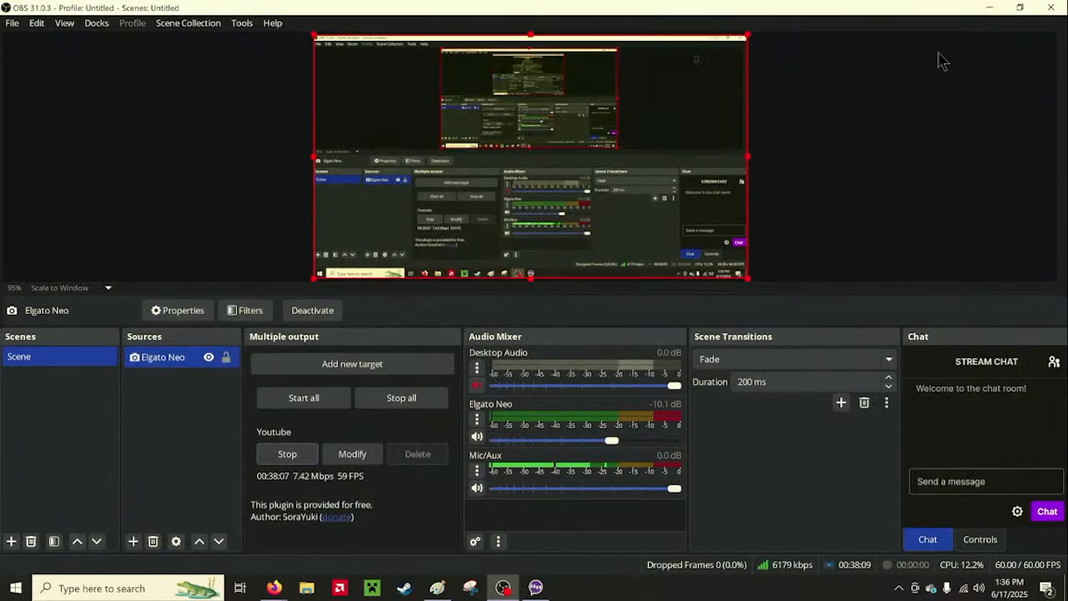
click(989, 9)
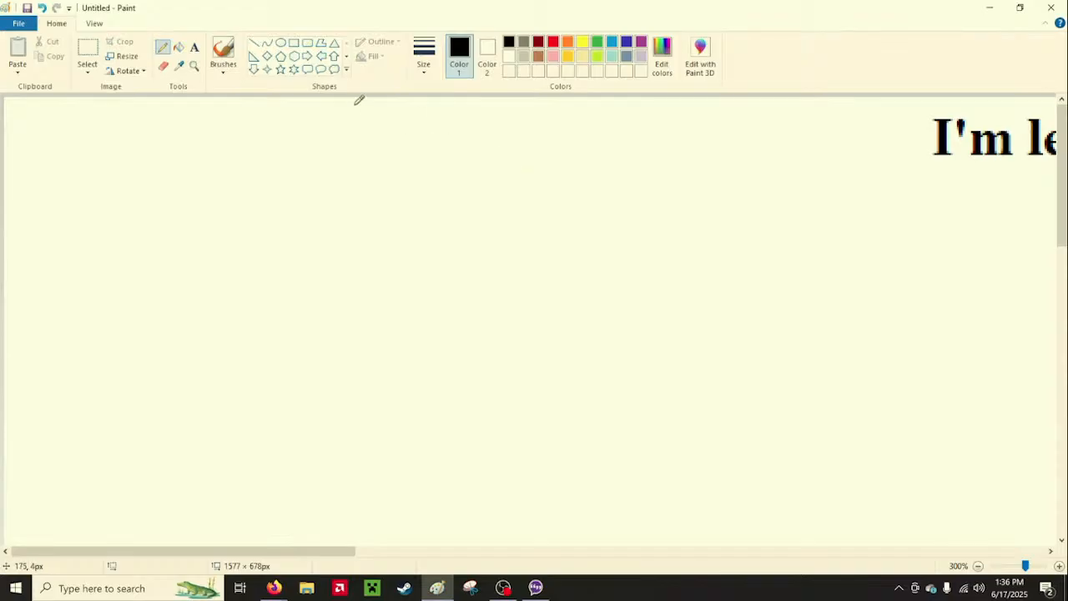
Draw a thick black rectangle outline about 362 × 200 px in the blank canvas area before the text
click(294, 43)
drag(131, 160, 856, 522)
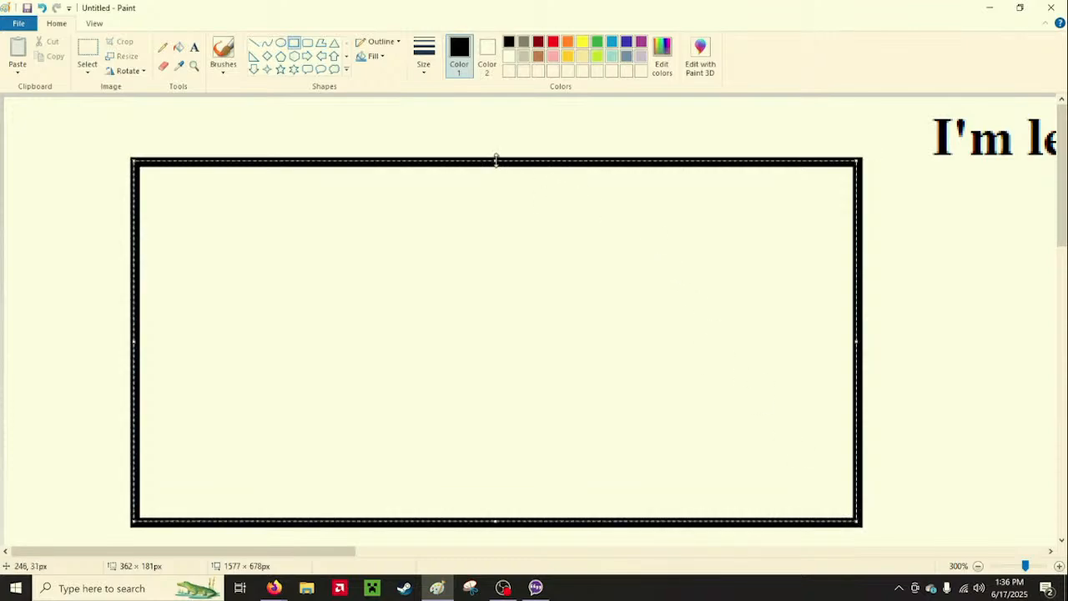
drag(496, 159, 408, 125)
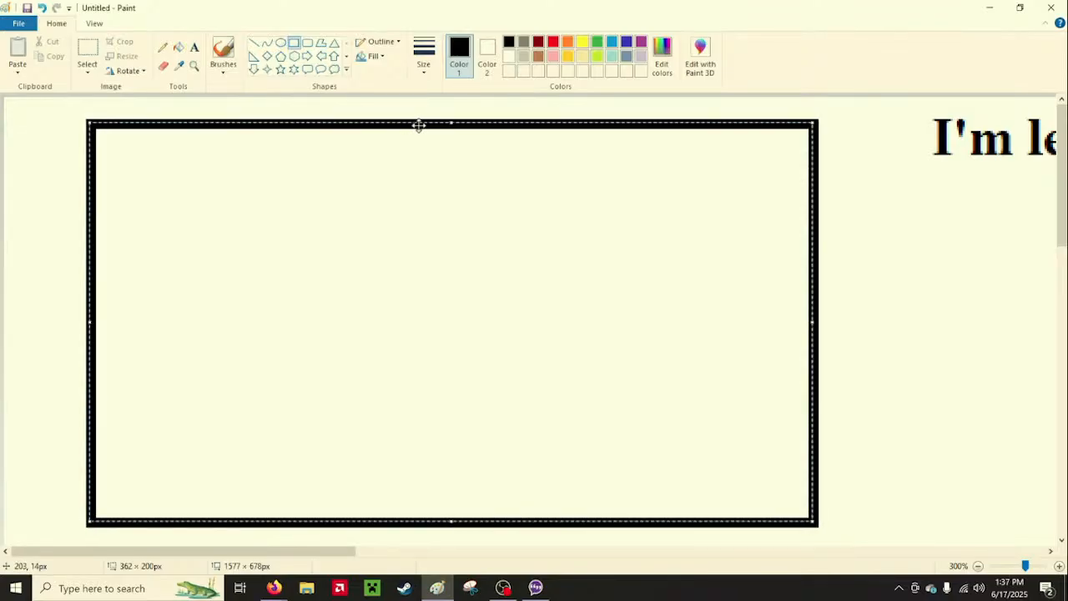
click(893, 300)
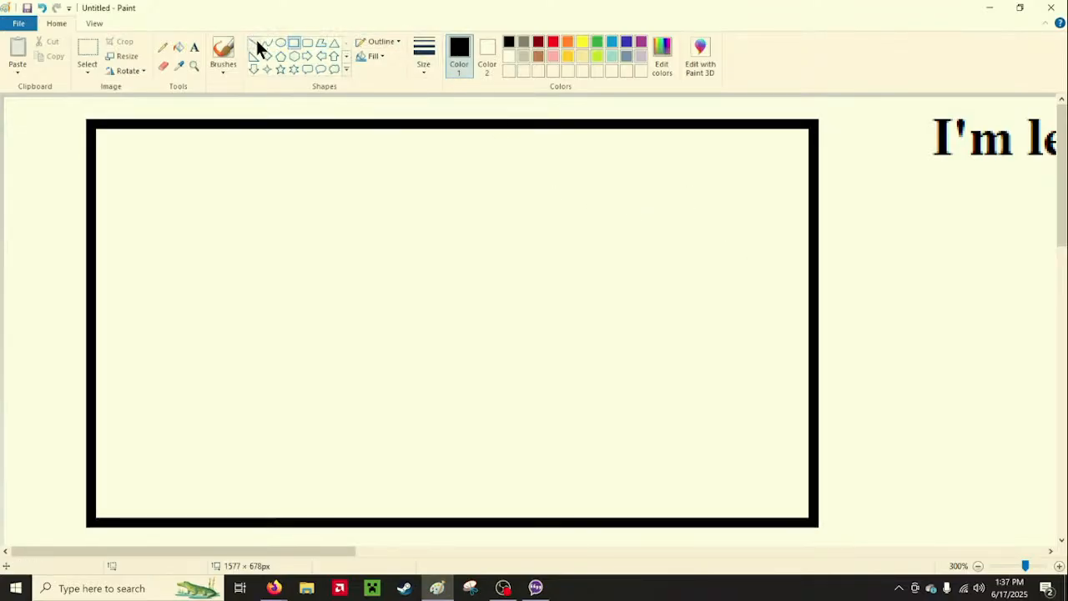
Fill the inside of the black rectangle with light gray
click(166, 44)
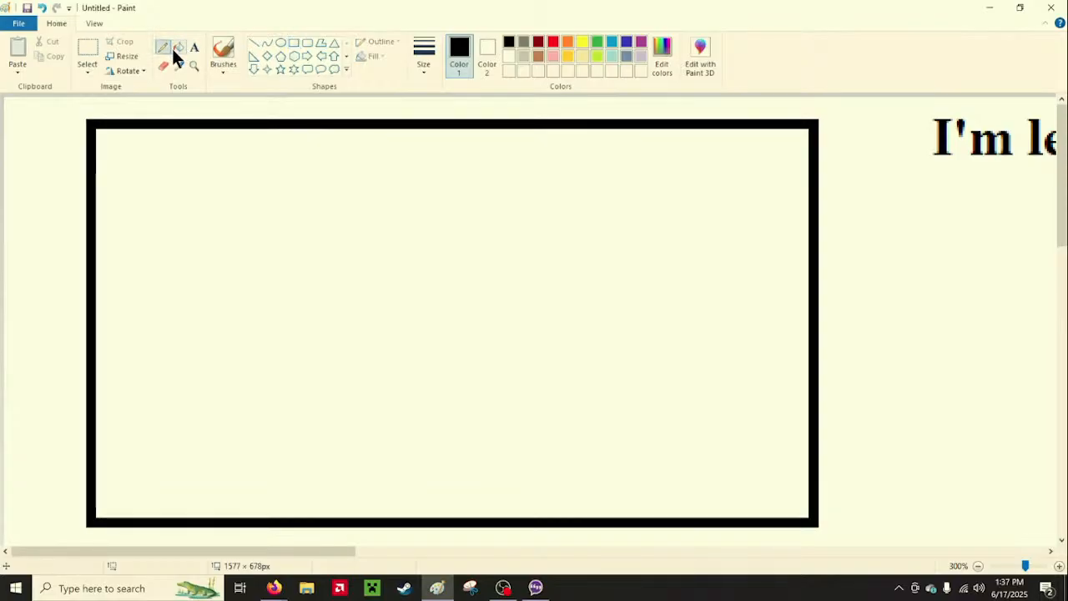
click(524, 55)
click(180, 49)
click(279, 221)
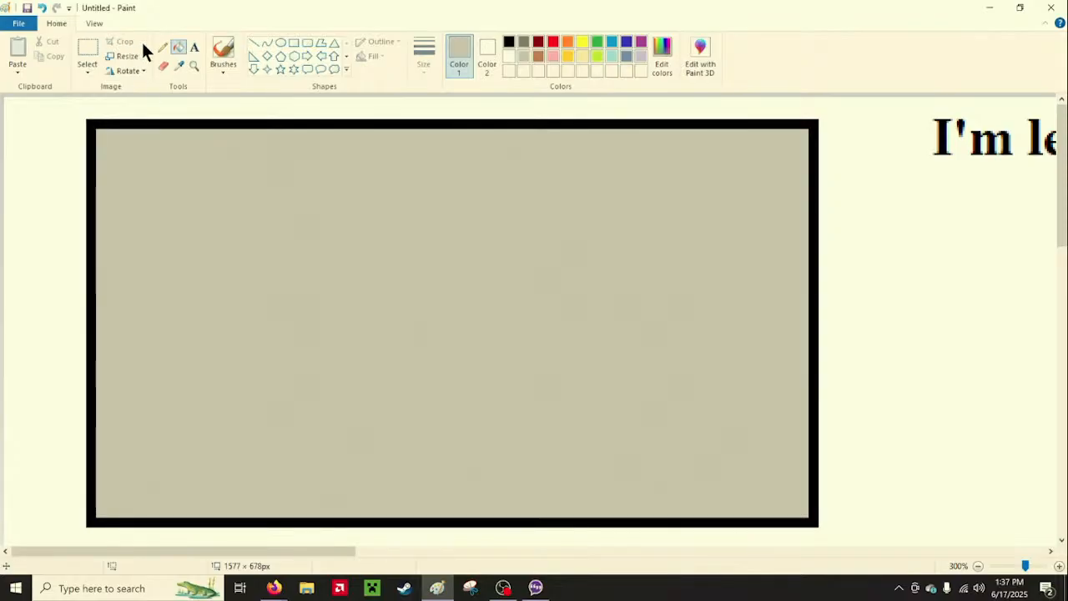
Select the pencil and mix a light purple for it with red 194, green 141 and blue 207
click(165, 47)
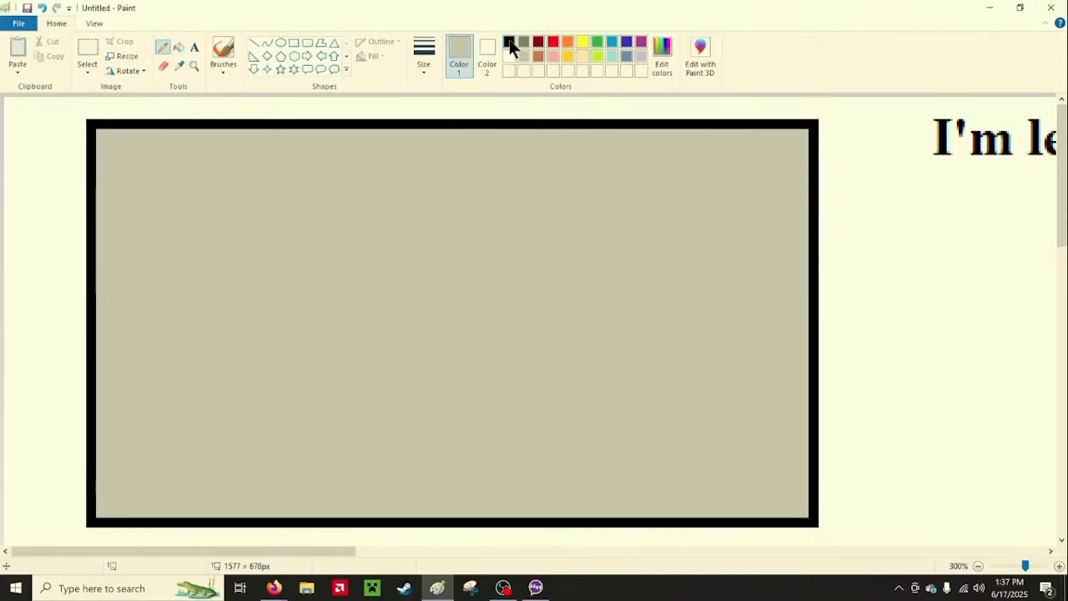
click(509, 42)
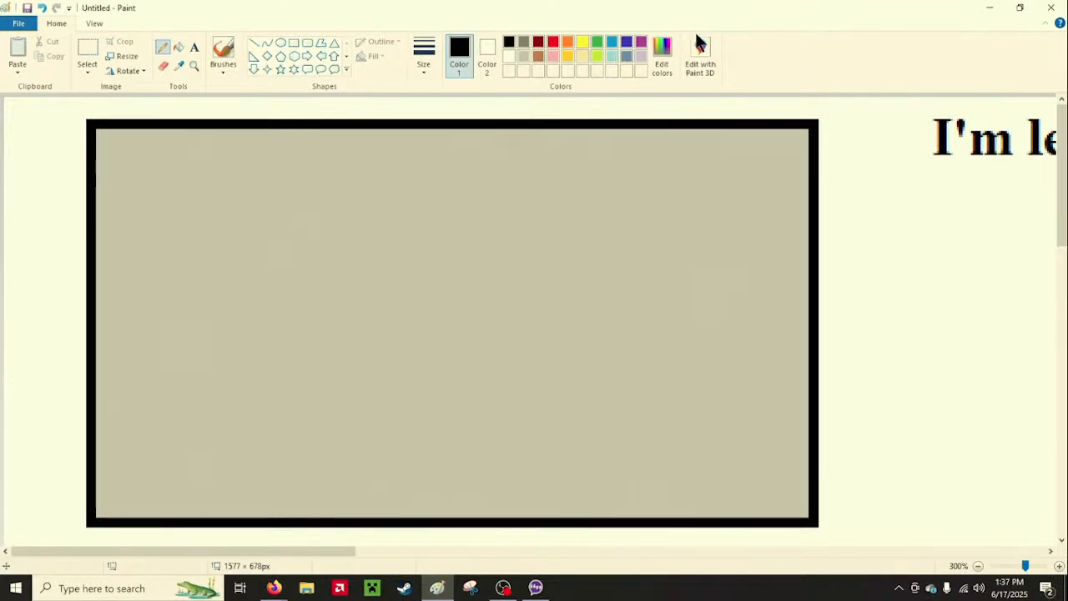
click(640, 43)
click(661, 59)
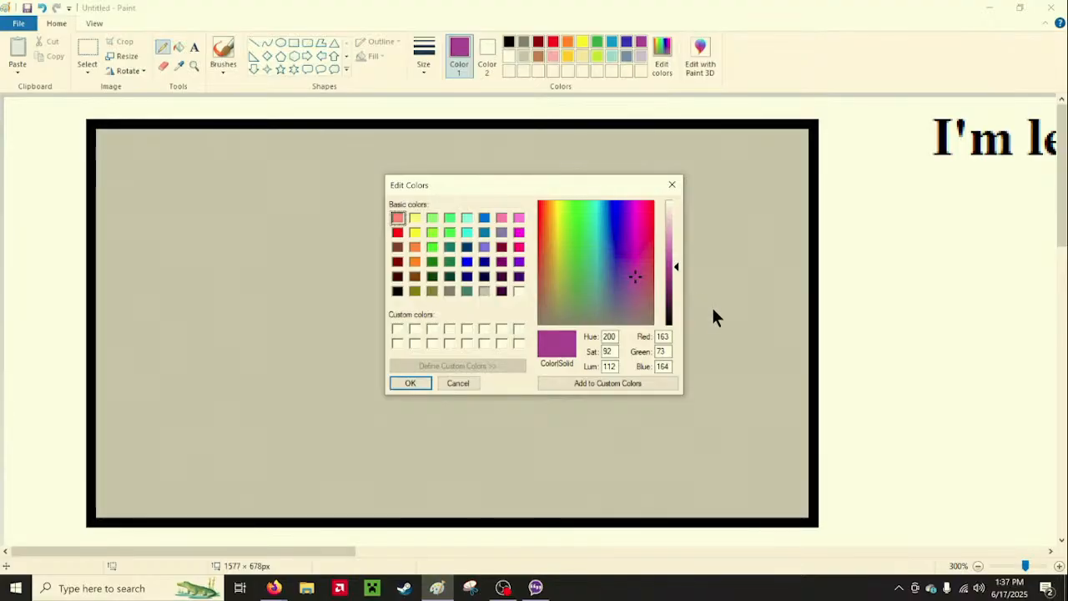
drag(676, 266, 676, 249)
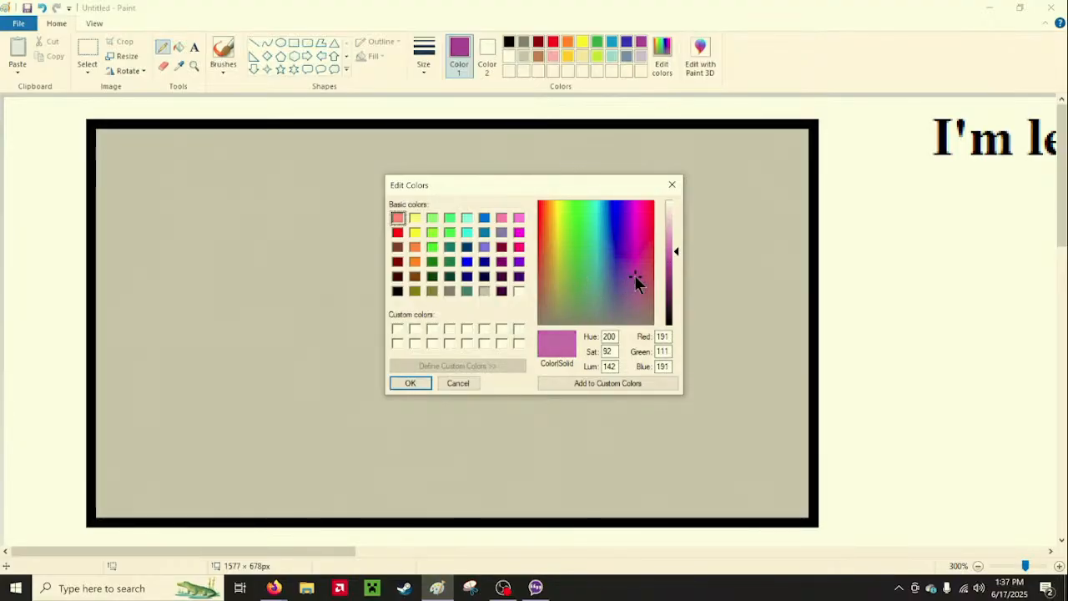
drag(635, 276, 676, 240)
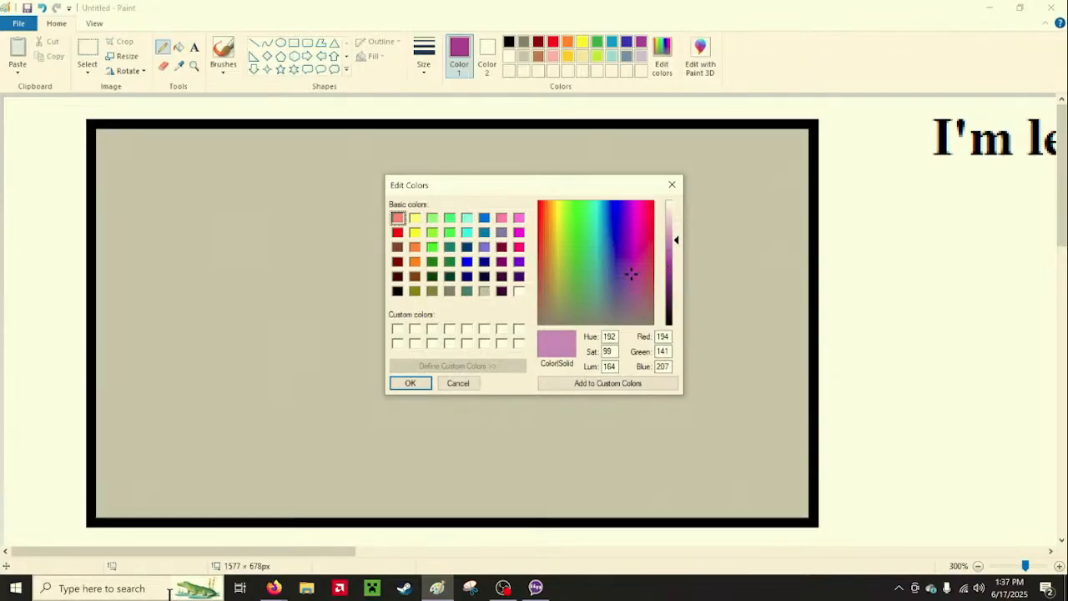
Check the mixed purple against the Noita player sprite, and add it to Paint's custom colors
mouse_move(272, 557)
click(242, 538)
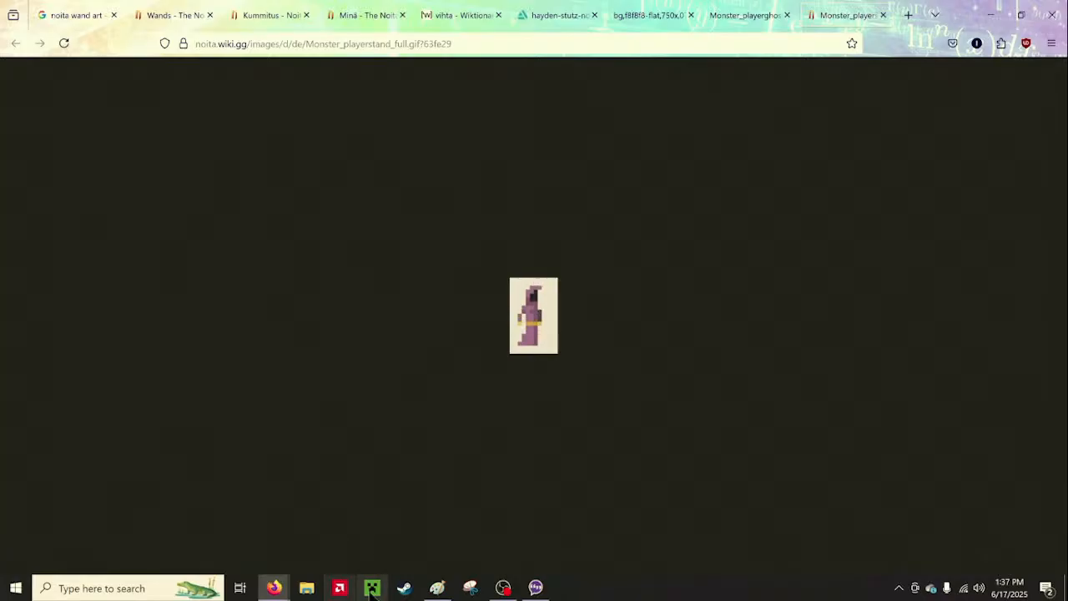
mouse_move(517, 589)
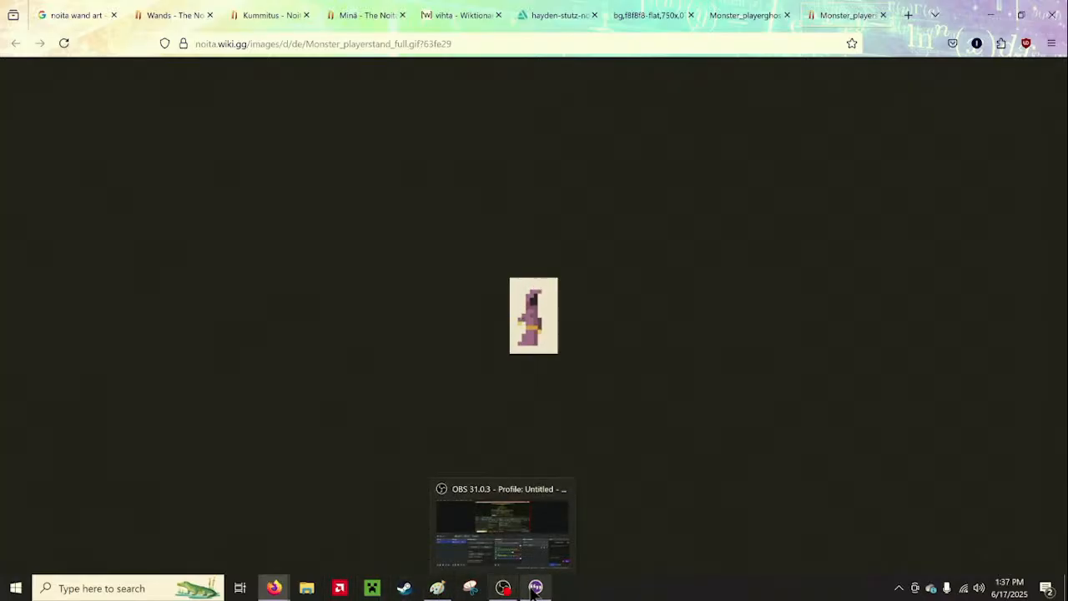
click(435, 584)
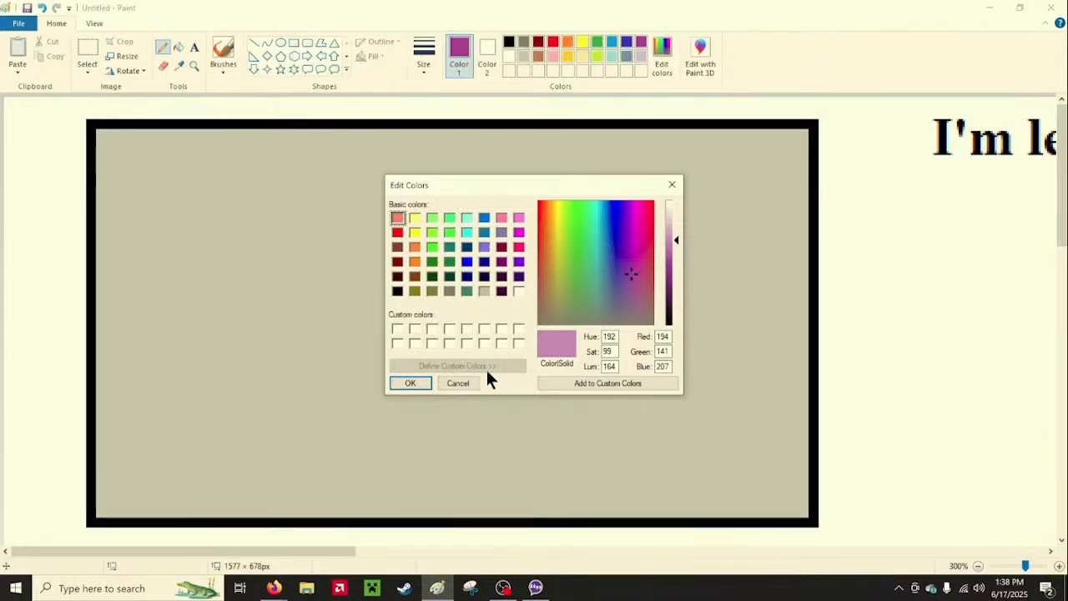
click(577, 382)
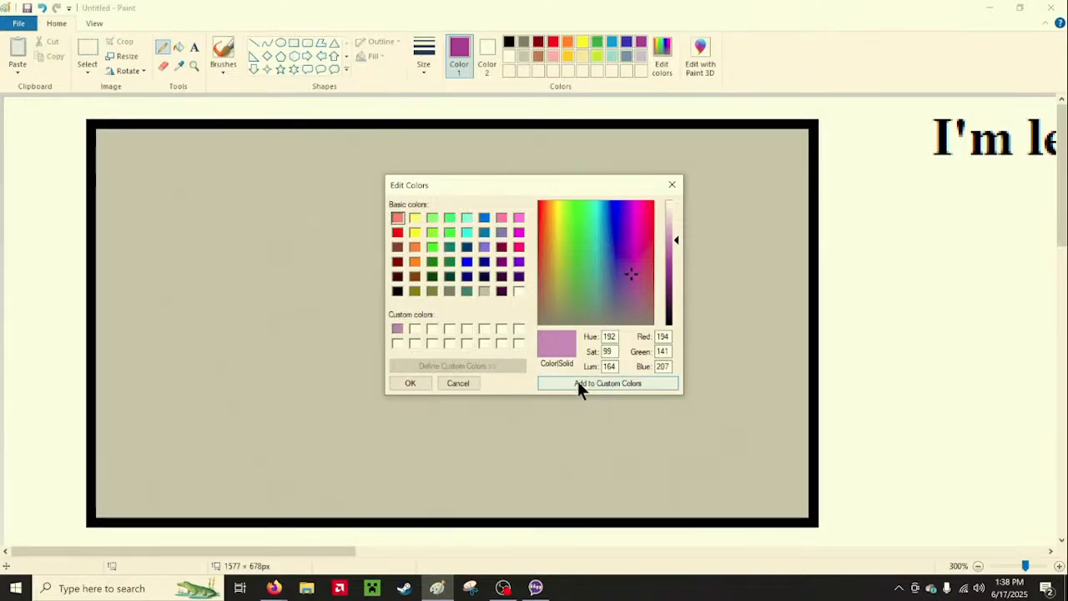
click(399, 331)
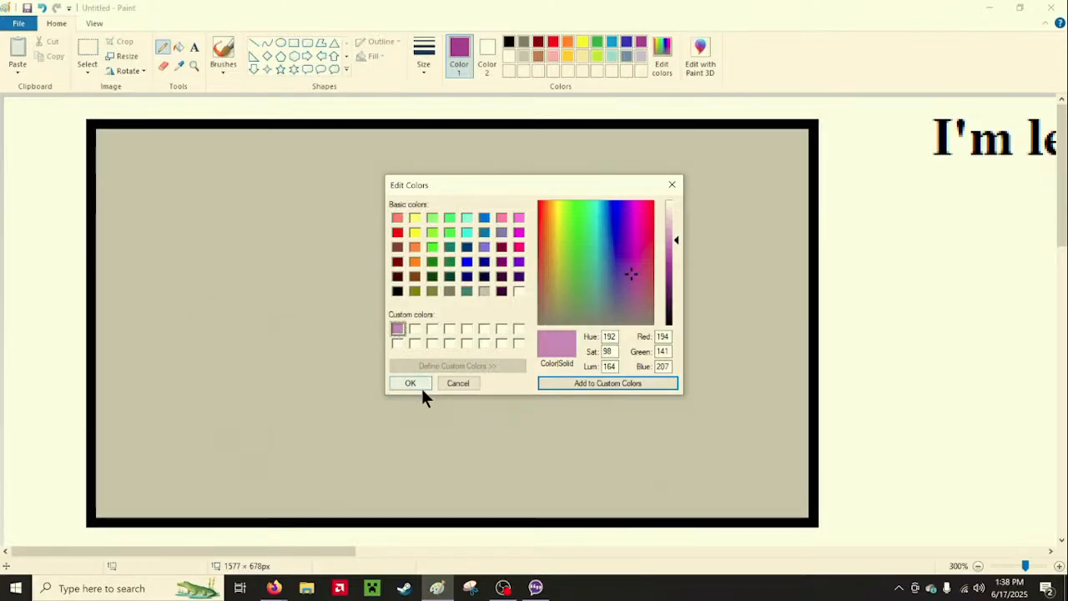
Switch to the Noita player sprite in Firefox and capture just the sprite image with Snipping Tool
mouse_move(273, 587)
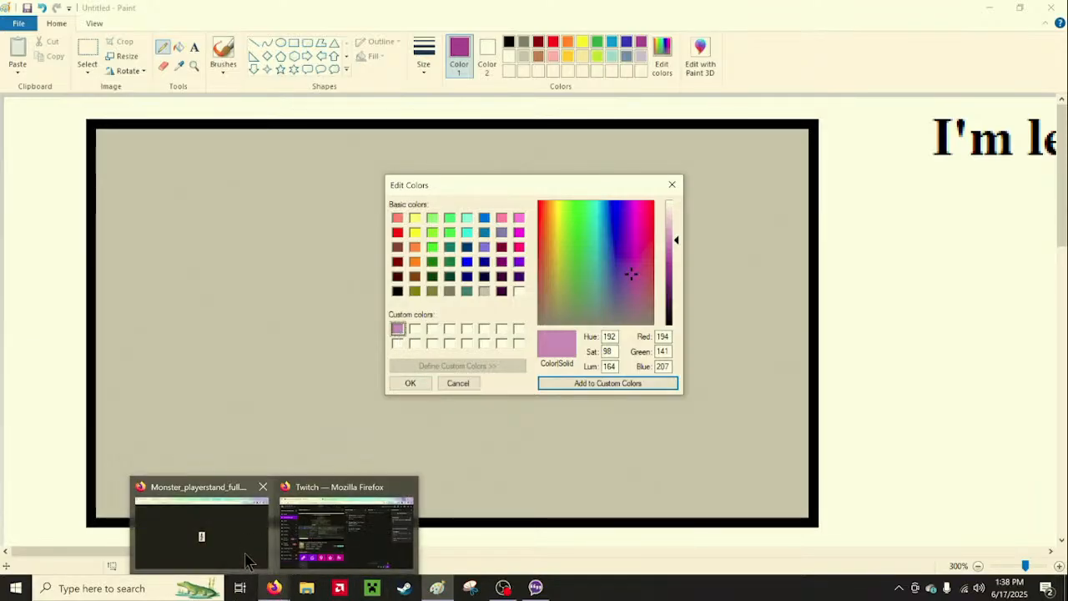
click(247, 561)
right_click(529, 314)
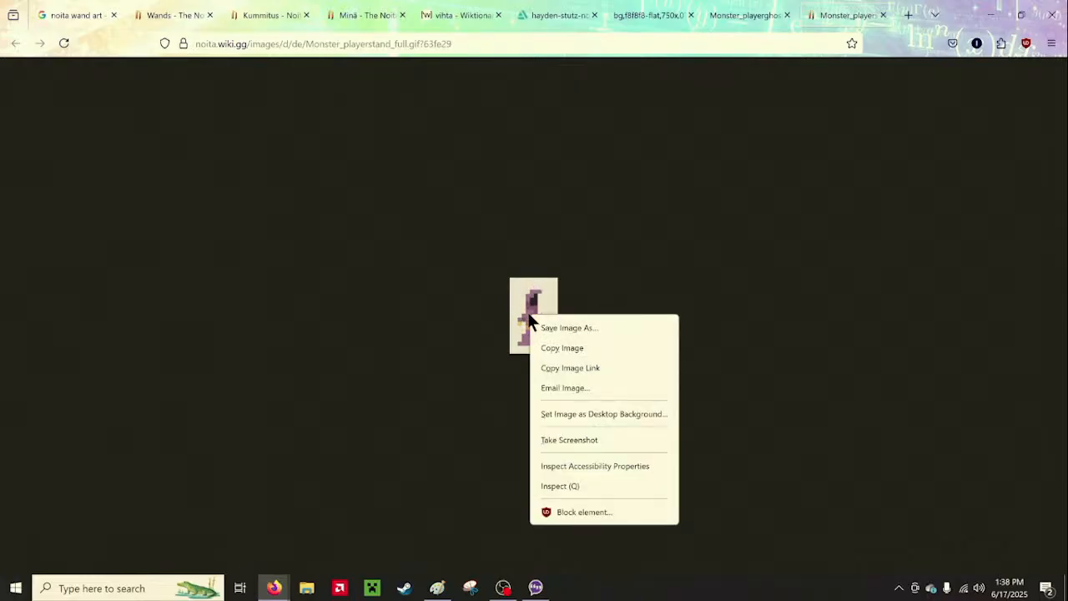
click(459, 406)
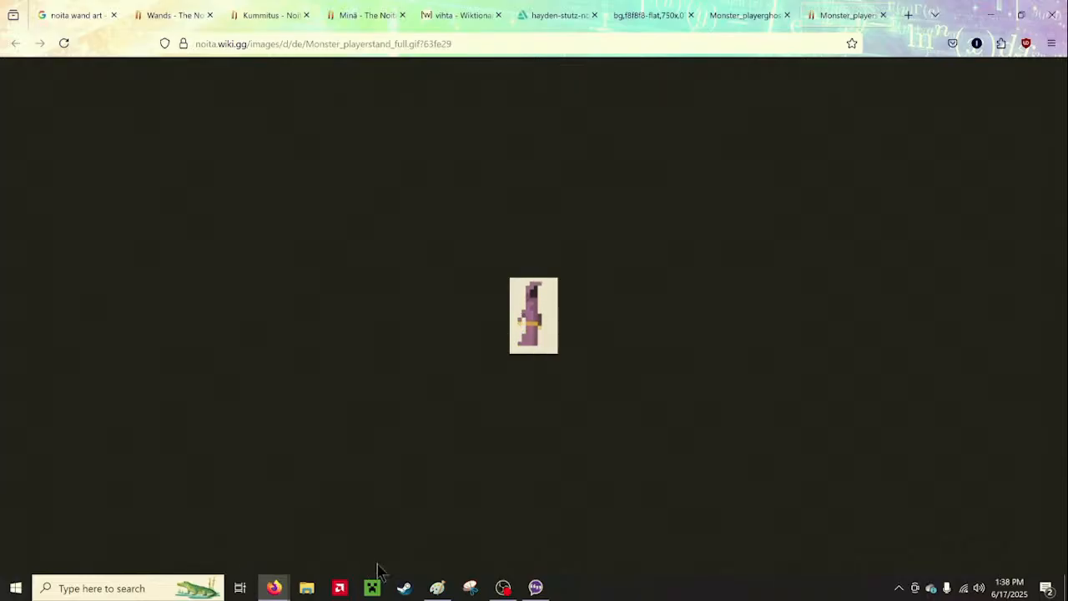
click(469, 587)
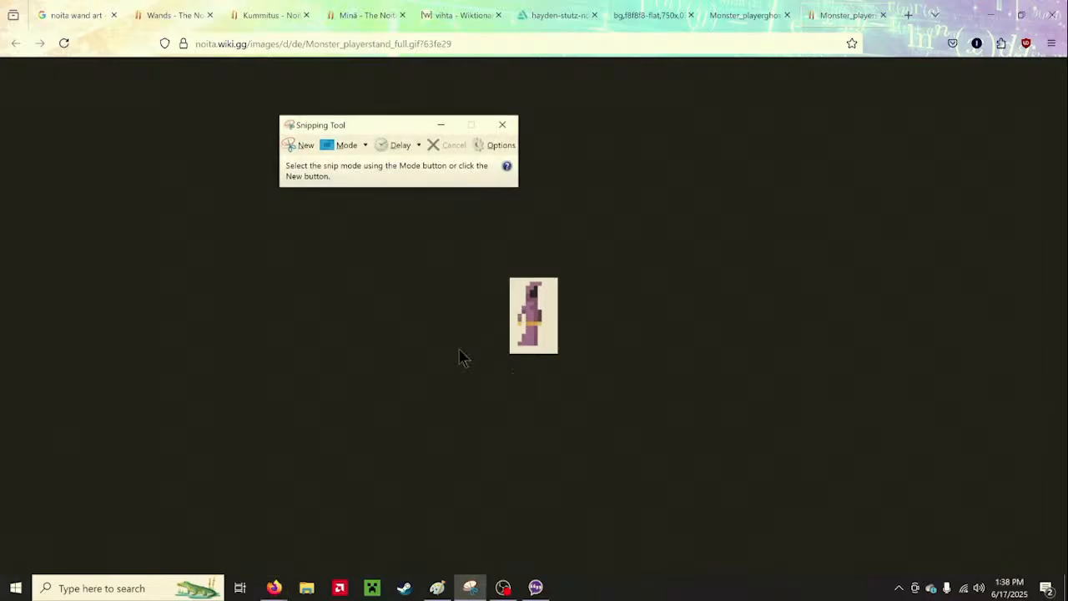
click(302, 144)
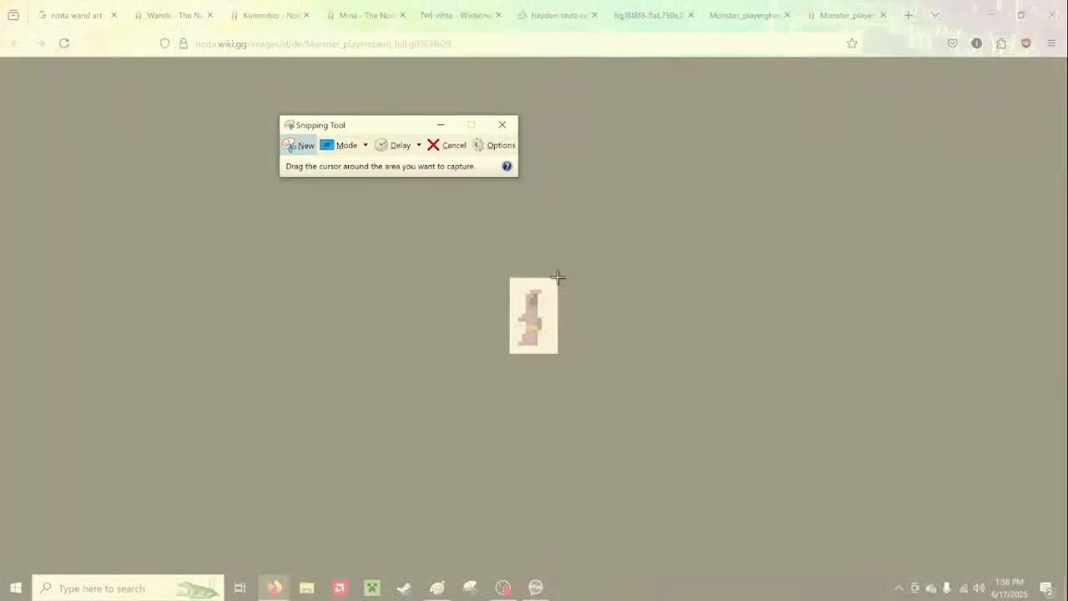
drag(557, 277, 510, 353)
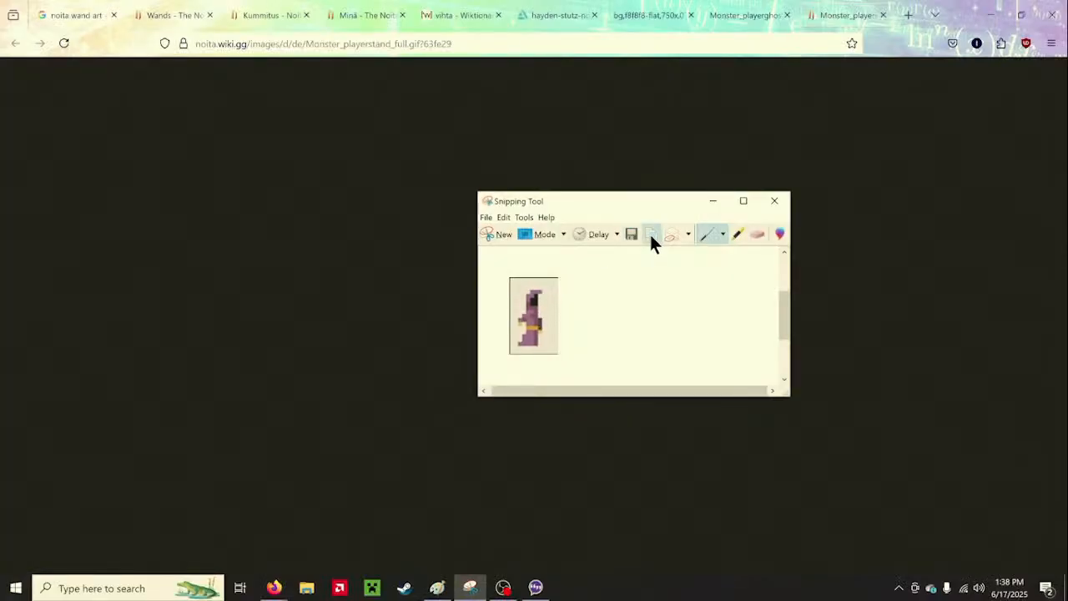
Return to Paint, cancel the open color edit, and paste the captured sprite between the framed gray area and the canvas space beyond it
click(437, 587)
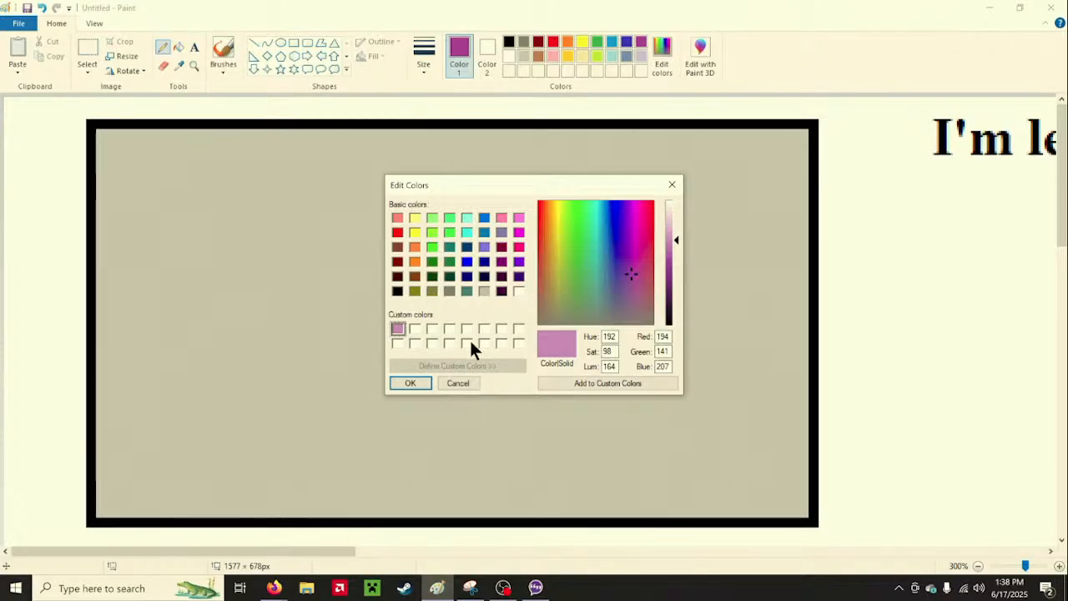
click(465, 383)
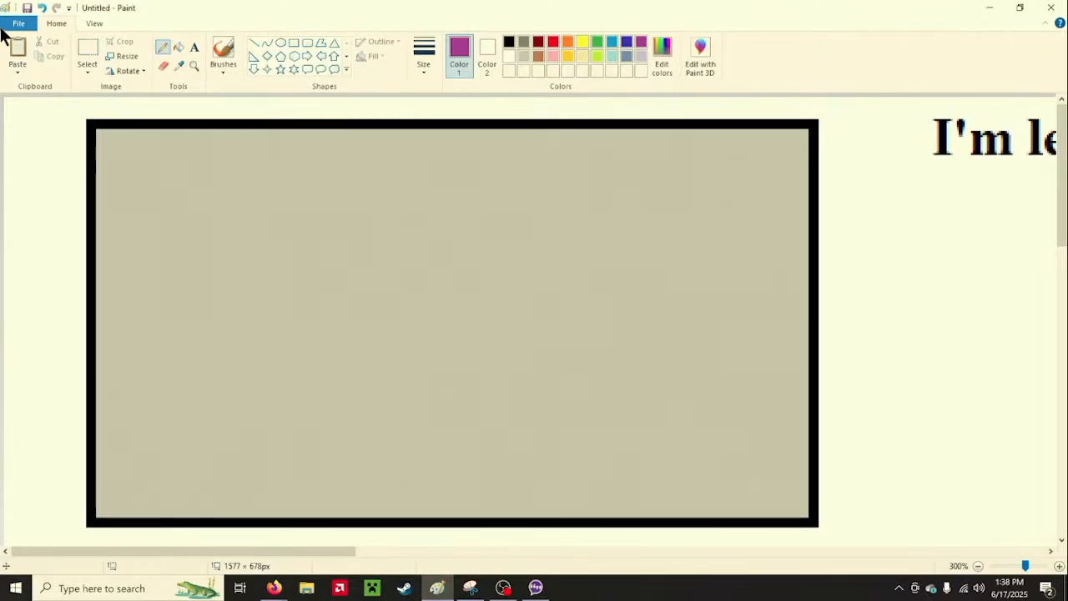
click(15, 54)
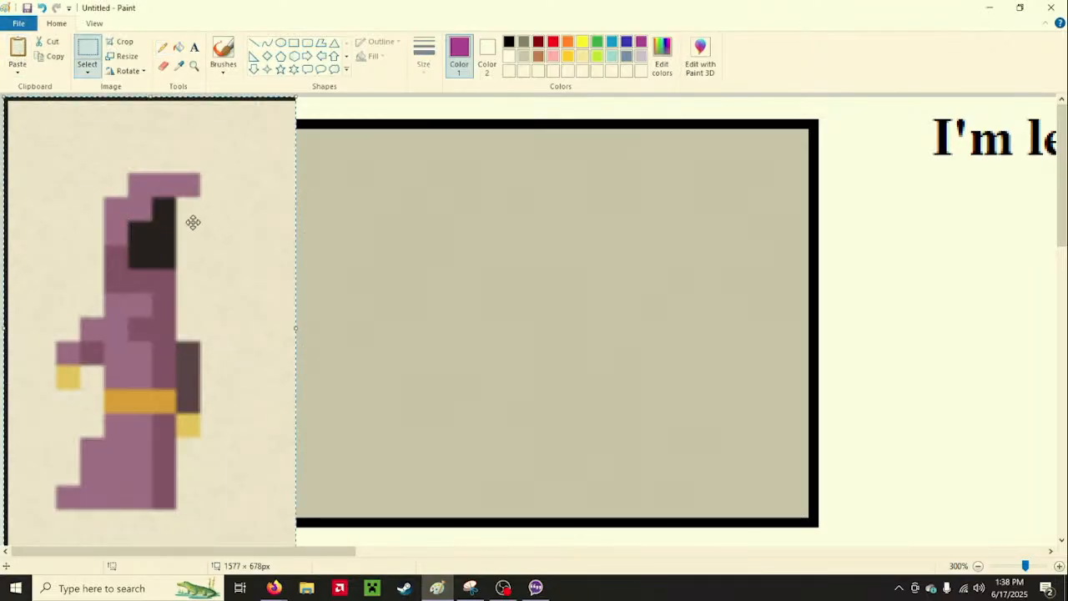
drag(155, 240, 975, 306)
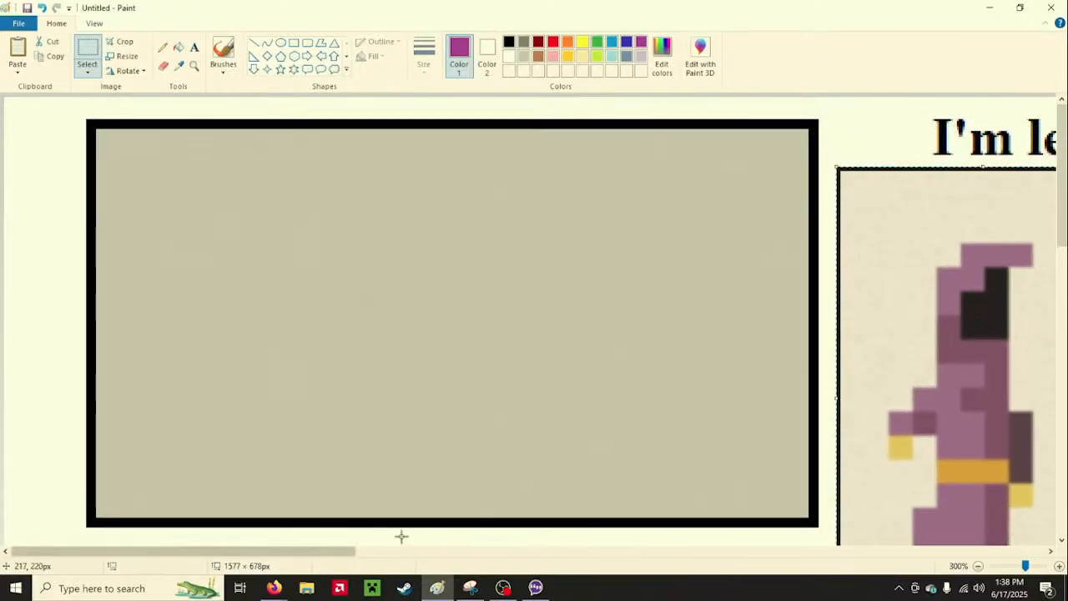
Shrink the pasted sprite to about 98 × 161 px and place it beside the black frame, below the text
drag(348, 551, 375, 551)
scroll(369, 443, down, 3)
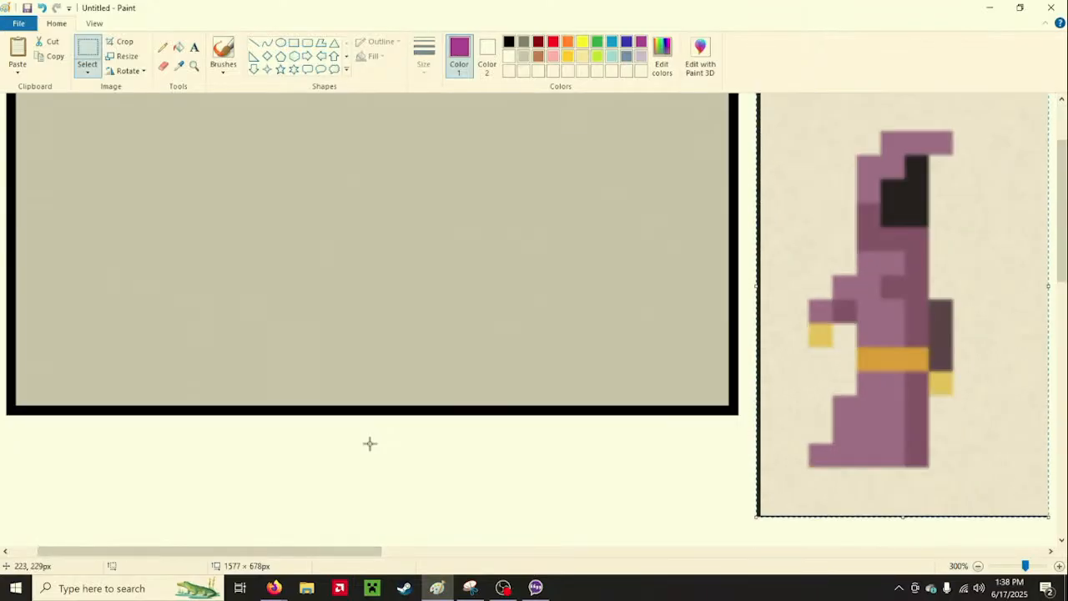
scroll(782, 417, up, 3)
scroll(1064, 248, down, 1)
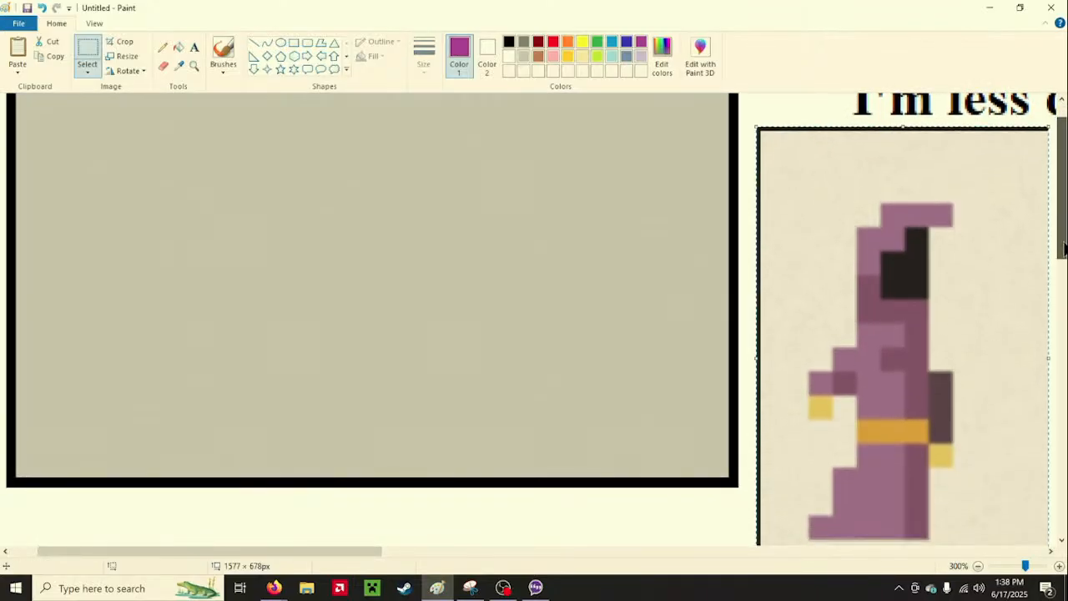
scroll(1063, 248, up, 1)
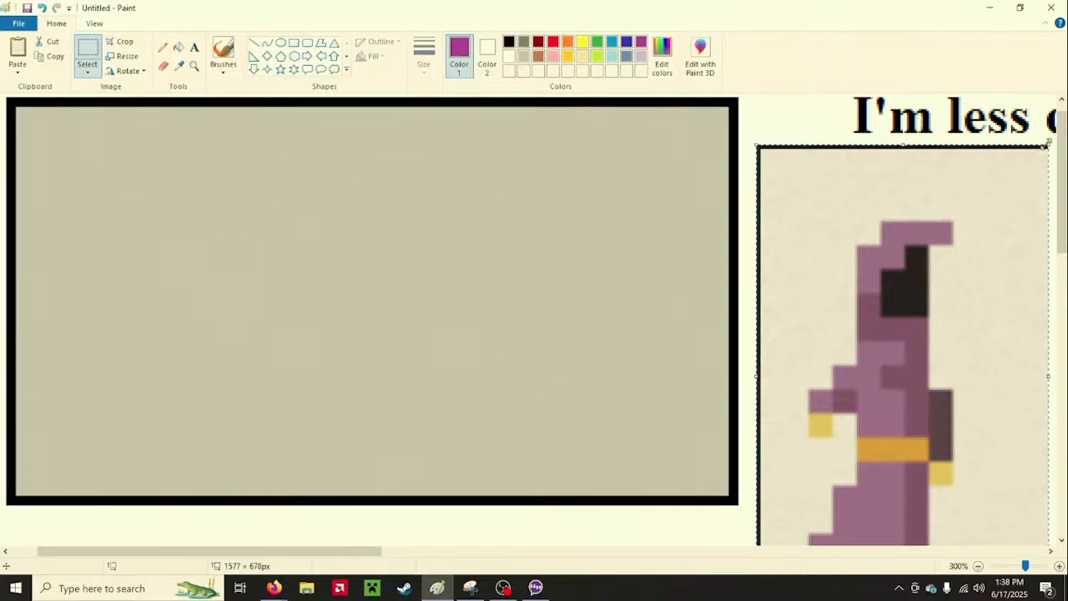
drag(1045, 146, 973, 231)
drag(910, 367, 933, 269)
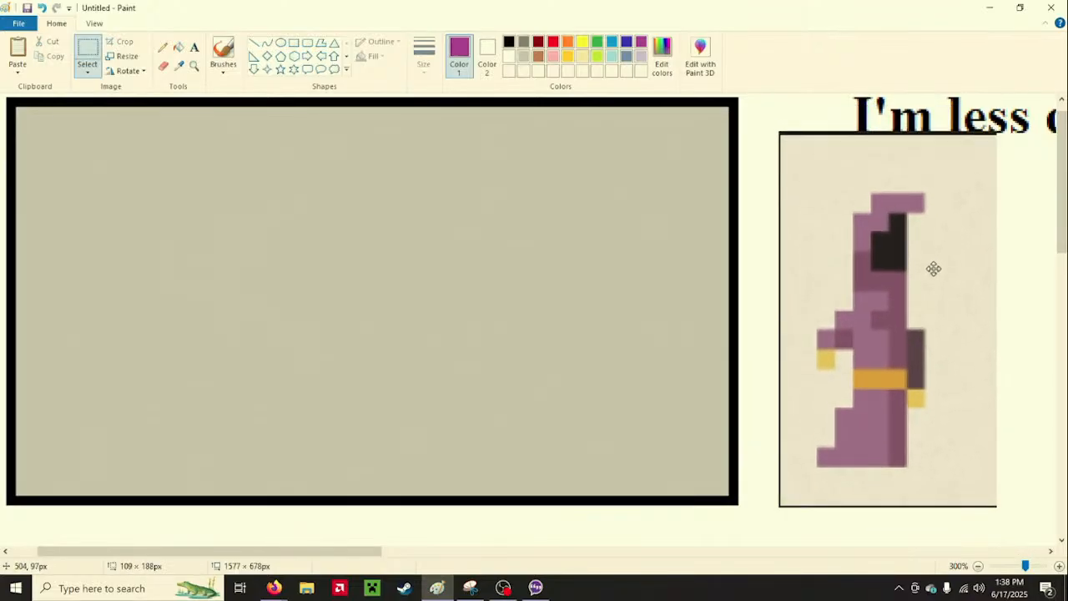
drag(990, 133, 975, 184)
drag(942, 264, 946, 253)
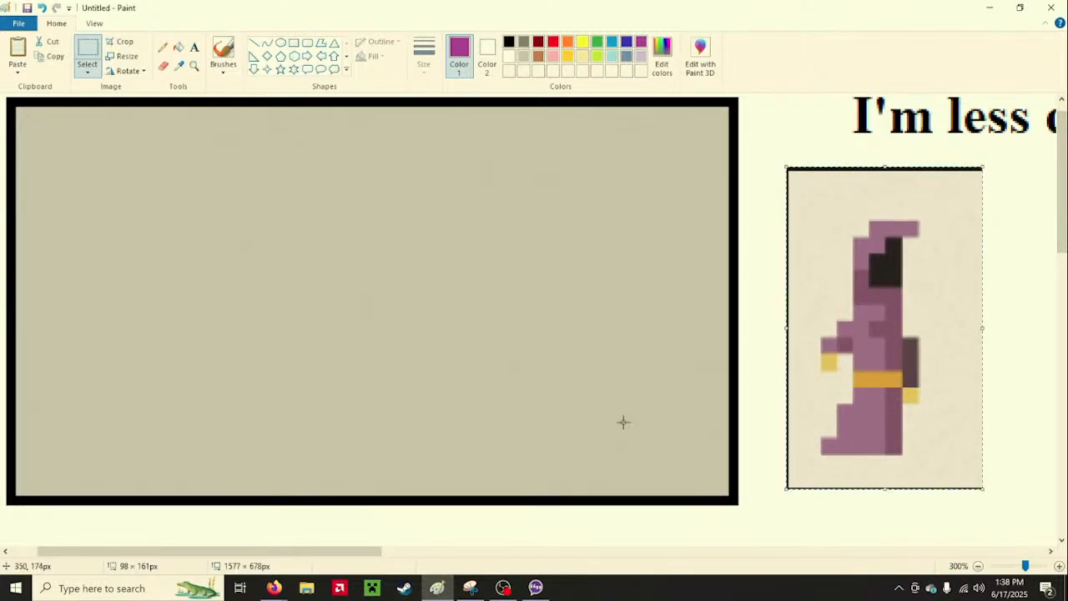
Select the pencil and remix its color from the saved custom purple to red 181, green 118 and blue 201
click(163, 48)
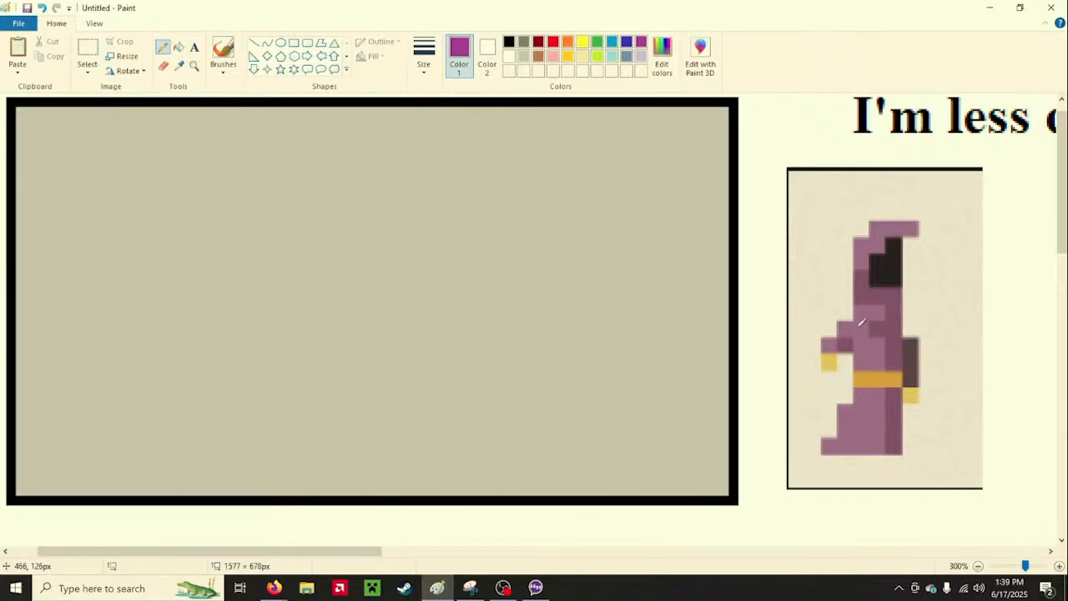
click(663, 73)
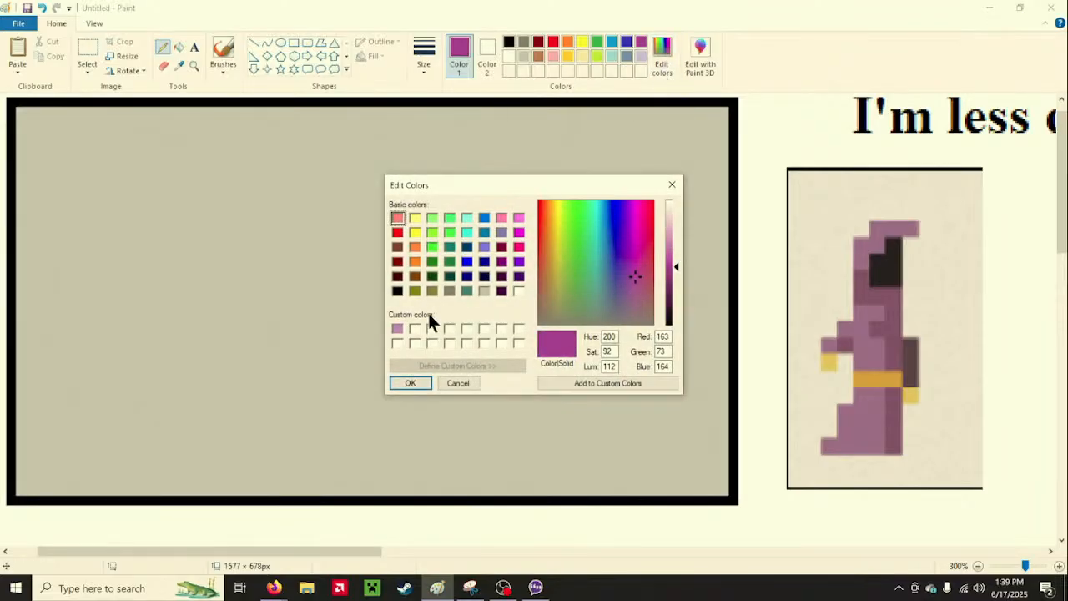
click(398, 330)
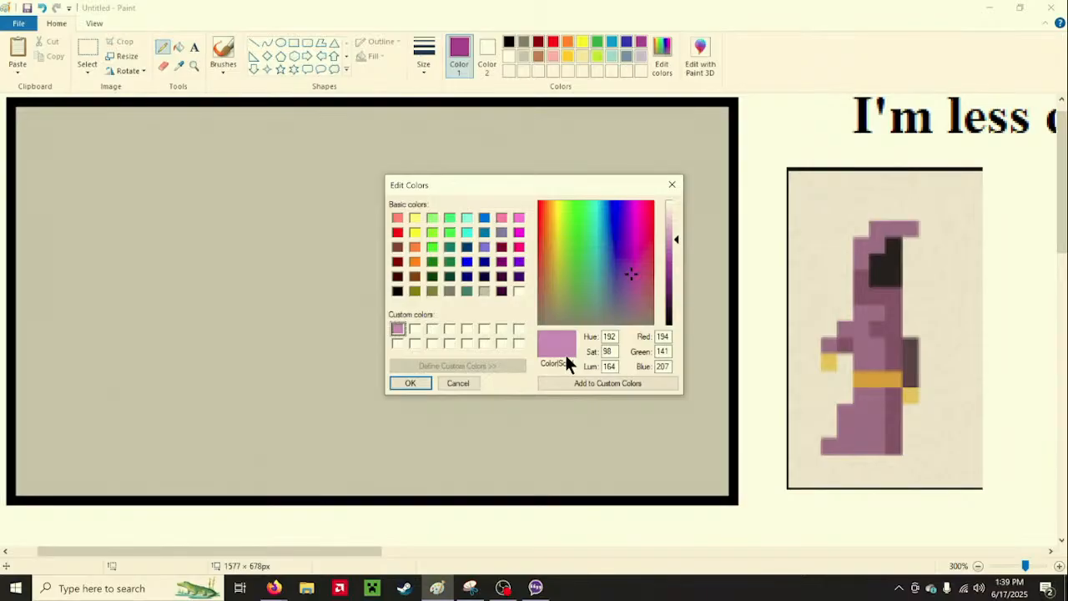
click(628, 270)
click(631, 279)
drag(586, 200, 891, 236)
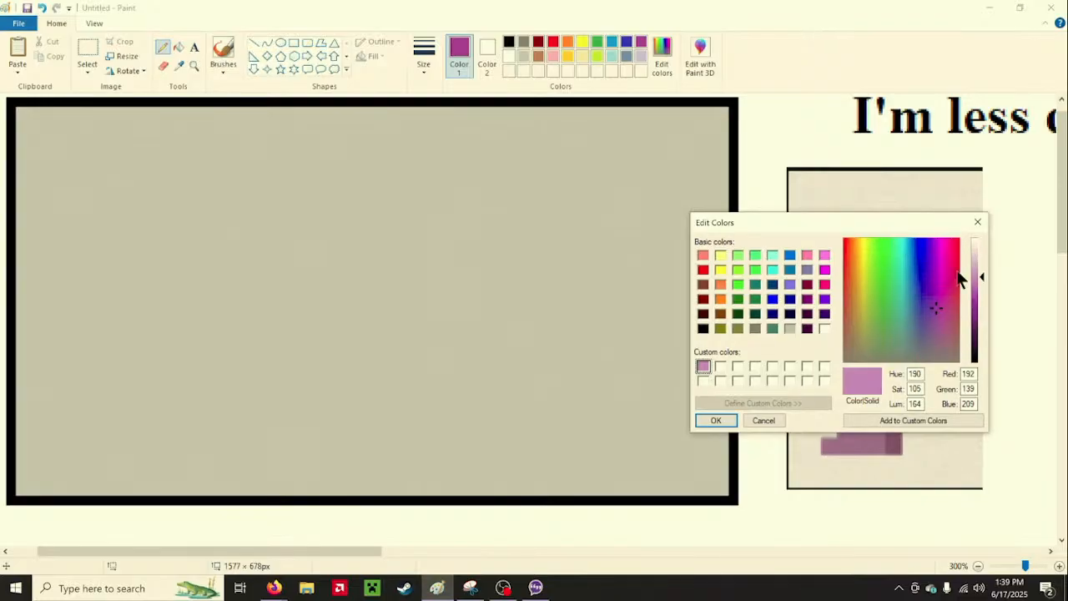
drag(979, 275, 985, 285)
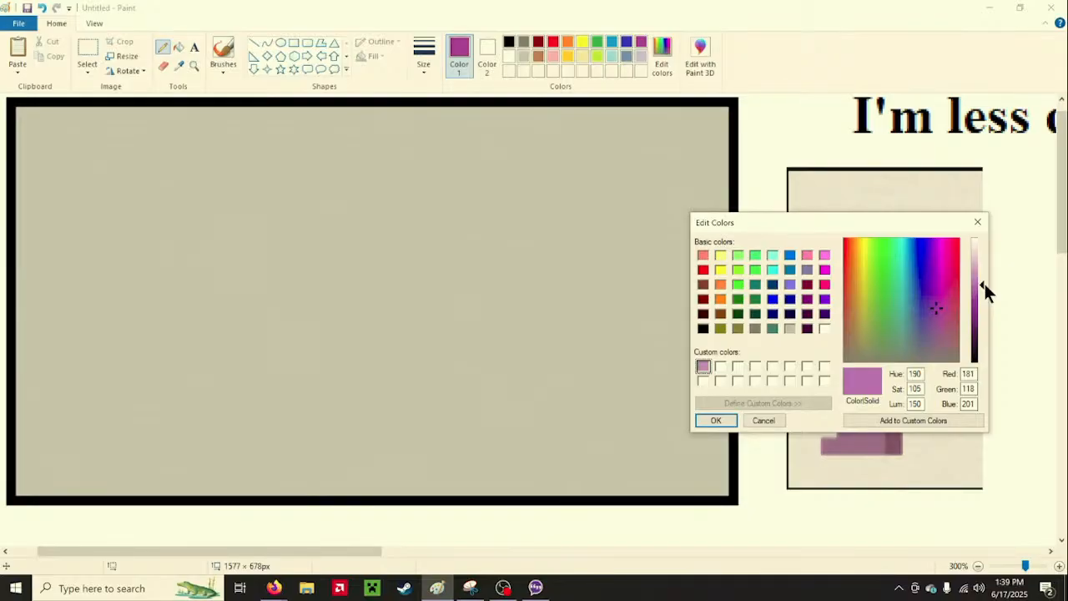
Set the purple's saturation to 100 and lighten it to a luminosity of 163
click(922, 389)
key(BackSpace)
text(0)
key(BackSpace)
text(49)
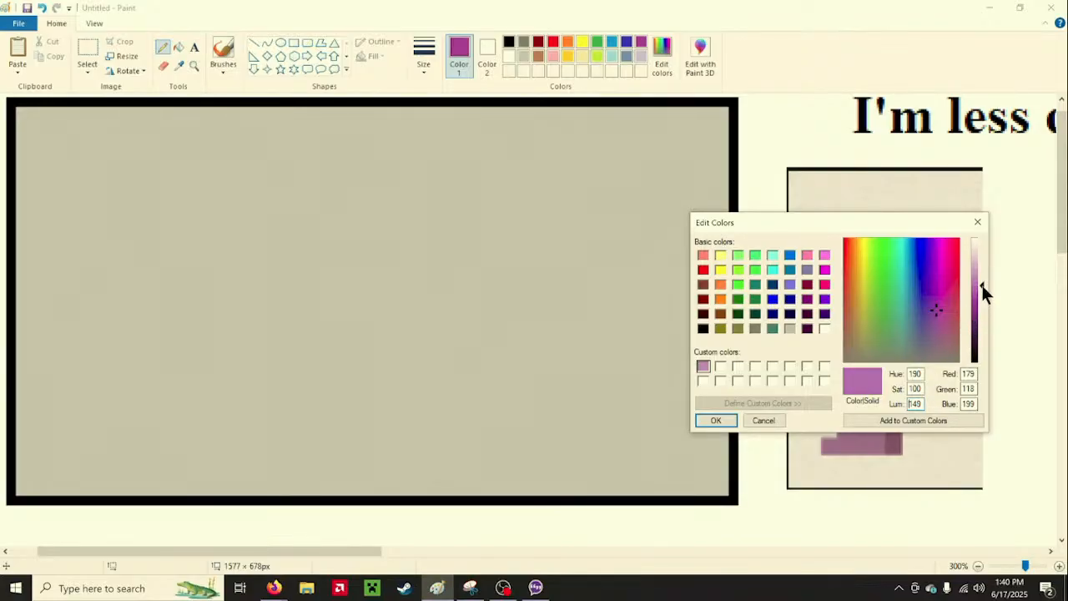
drag(981, 285, 980, 275)
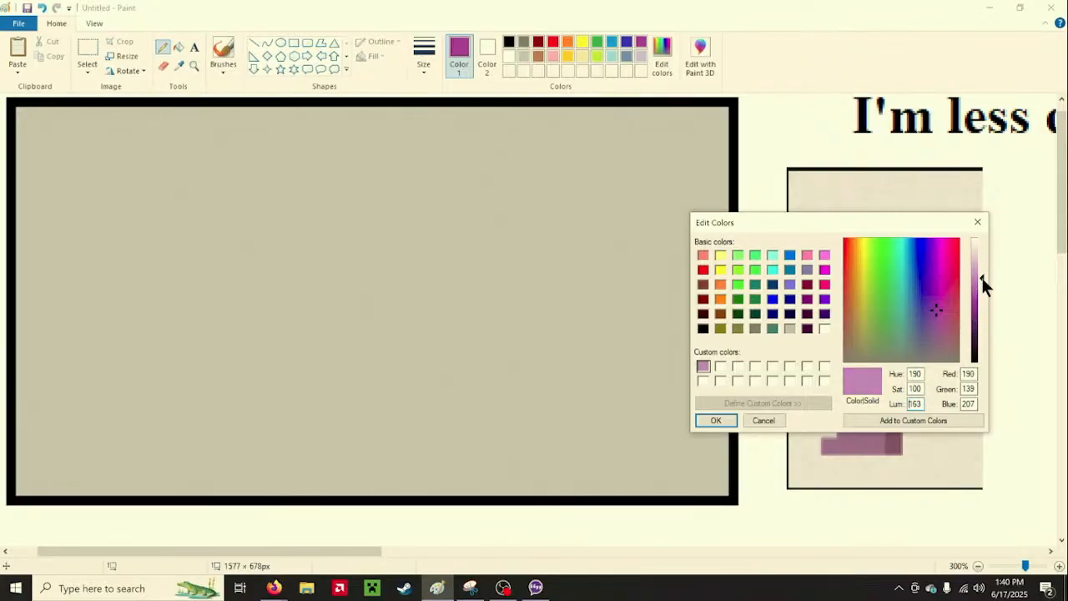
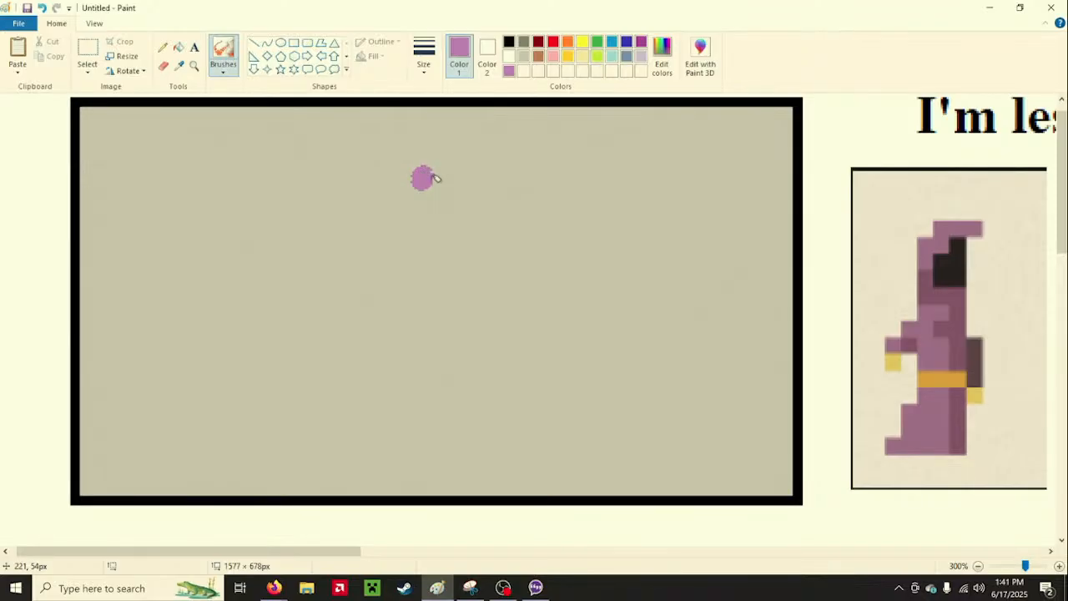
Set the brush to the thickest size and paint a small purple blob in the upper middle of the gray area
click(424, 67)
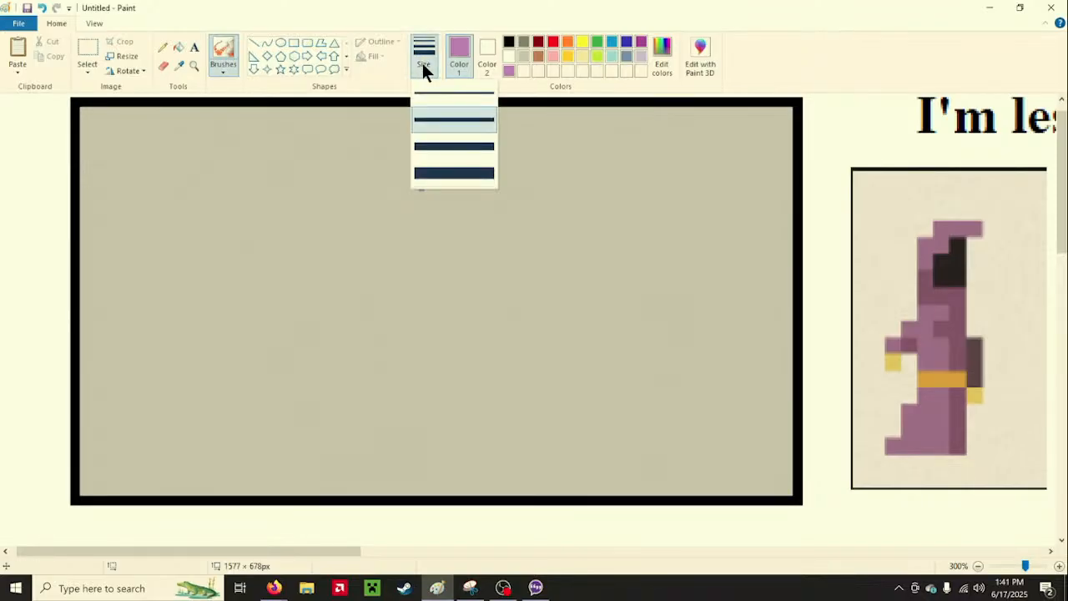
click(422, 173)
click(422, 176)
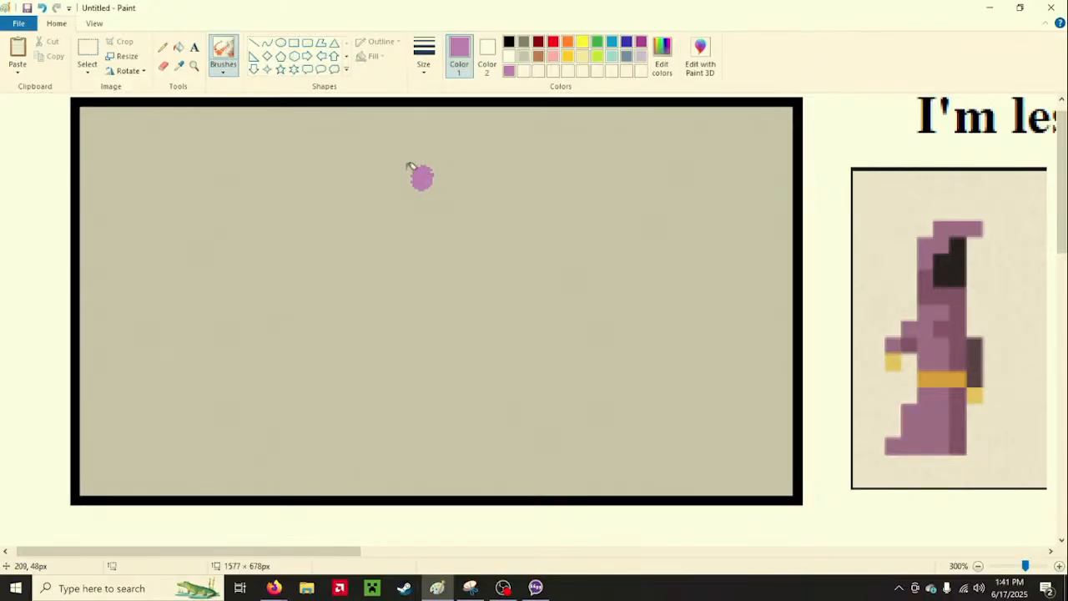
mouse_move(410, 165)
mouse_down()
mouse_move(427, 170)
mouse_move(417, 173)
mouse_move(420, 164)
mouse_up()
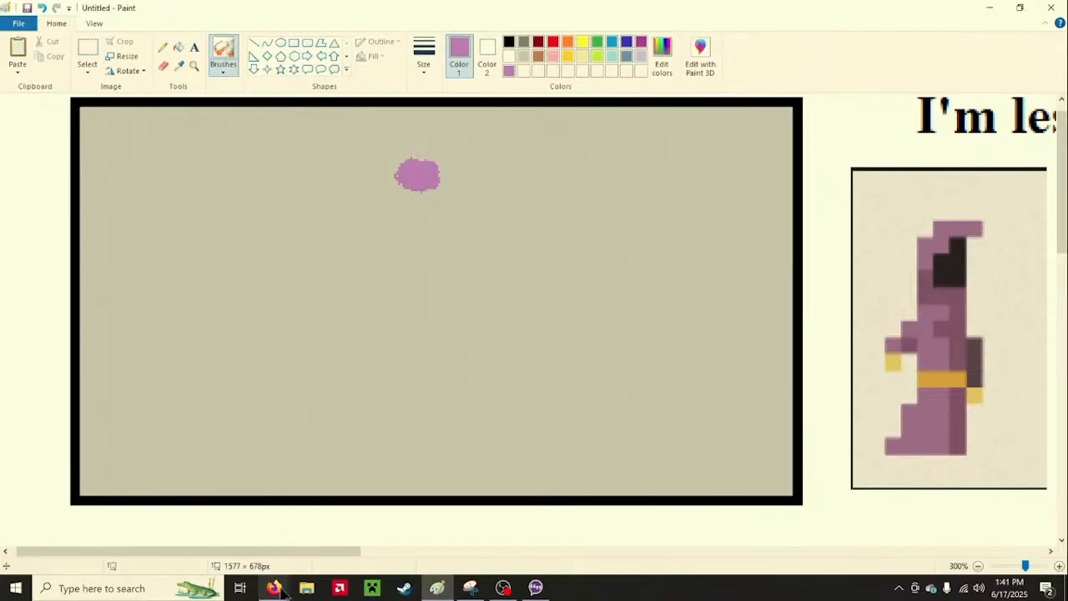
Switch to Firefox and bring up the hooded purple miniature in Hero Forge
mouse_move(275, 587)
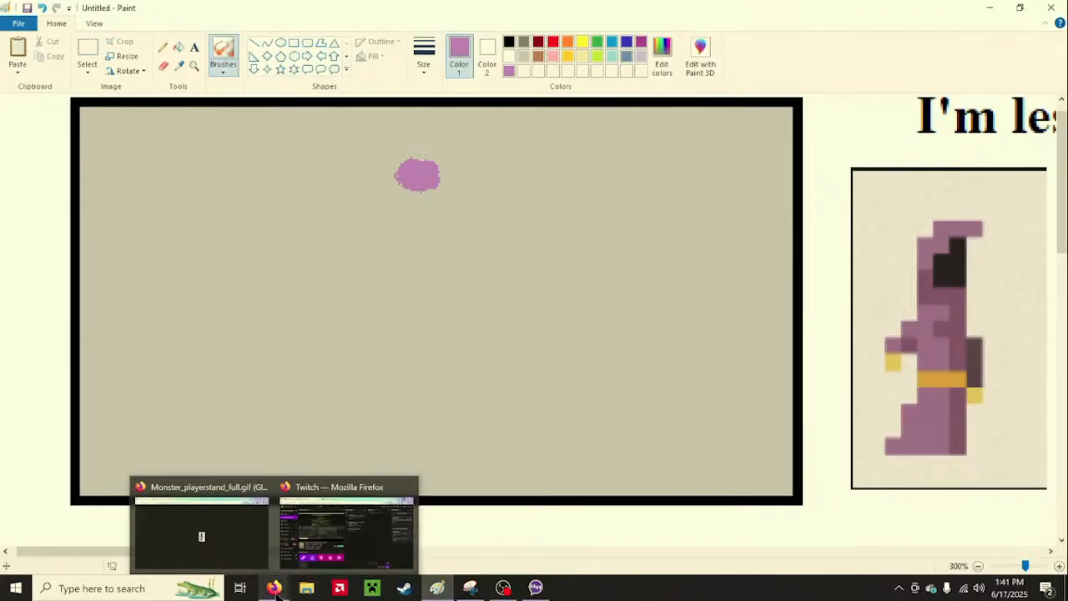
click(226, 536)
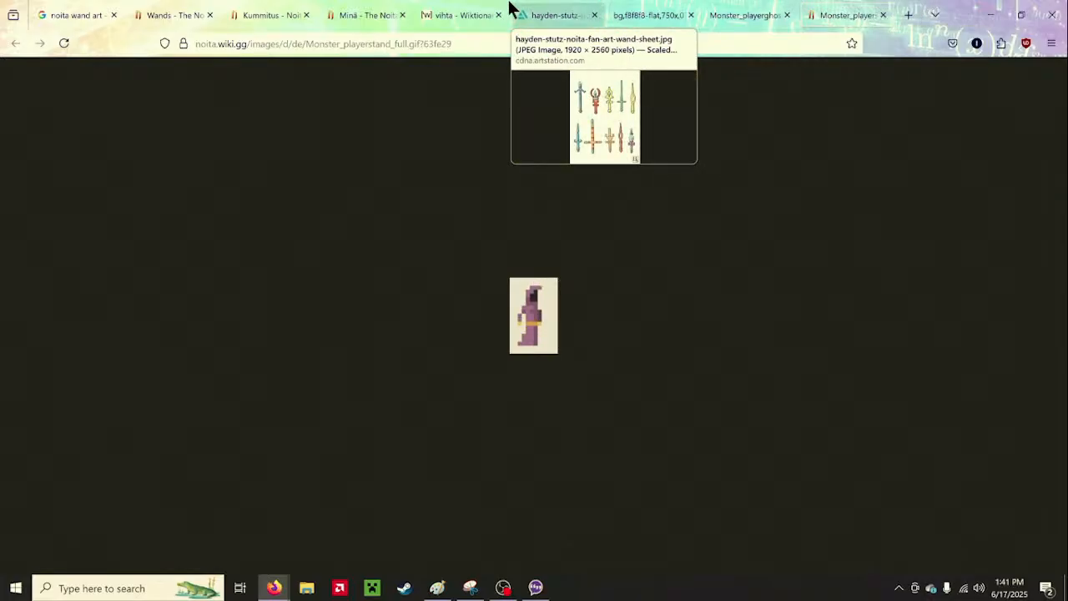
click(197, 14)
click(77, 14)
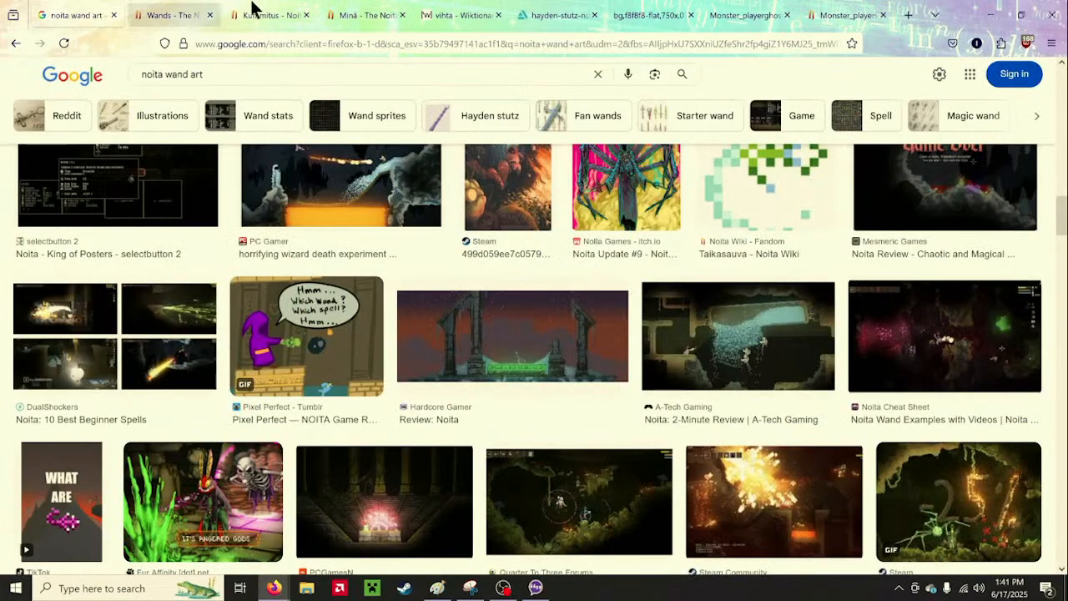
mouse_move(273, 587)
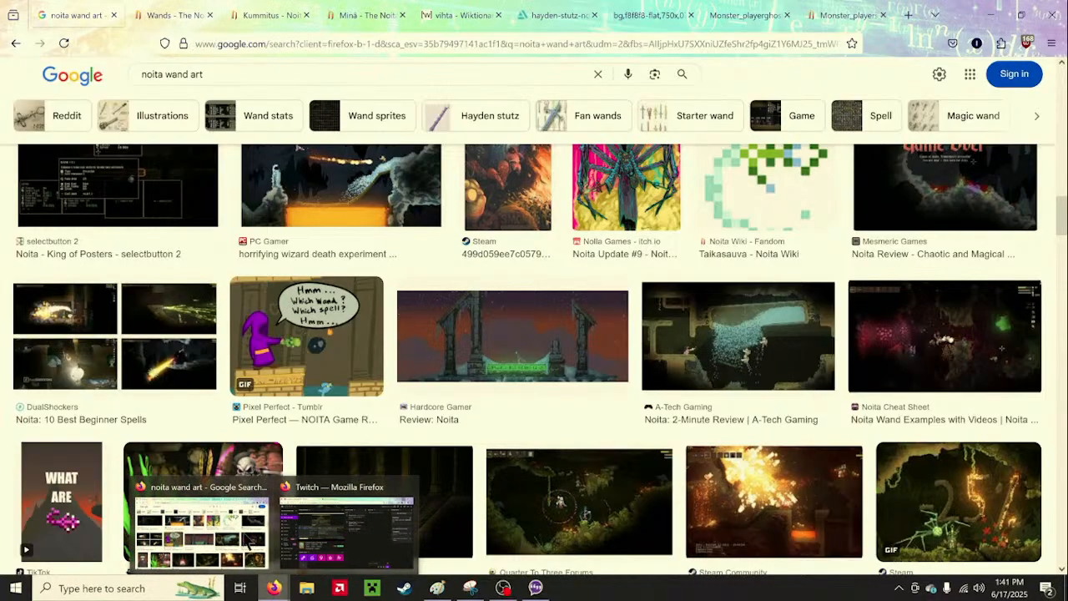
click(340, 534)
click(344, 8)
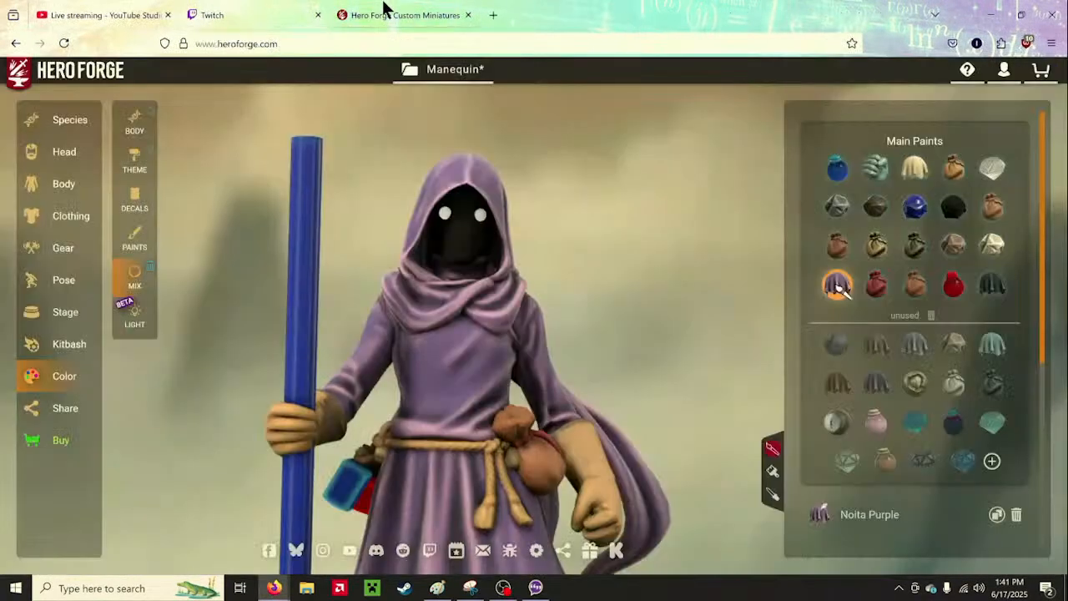
Reduce the miniature's muscularity to the minimum in its body edits
click(80, 185)
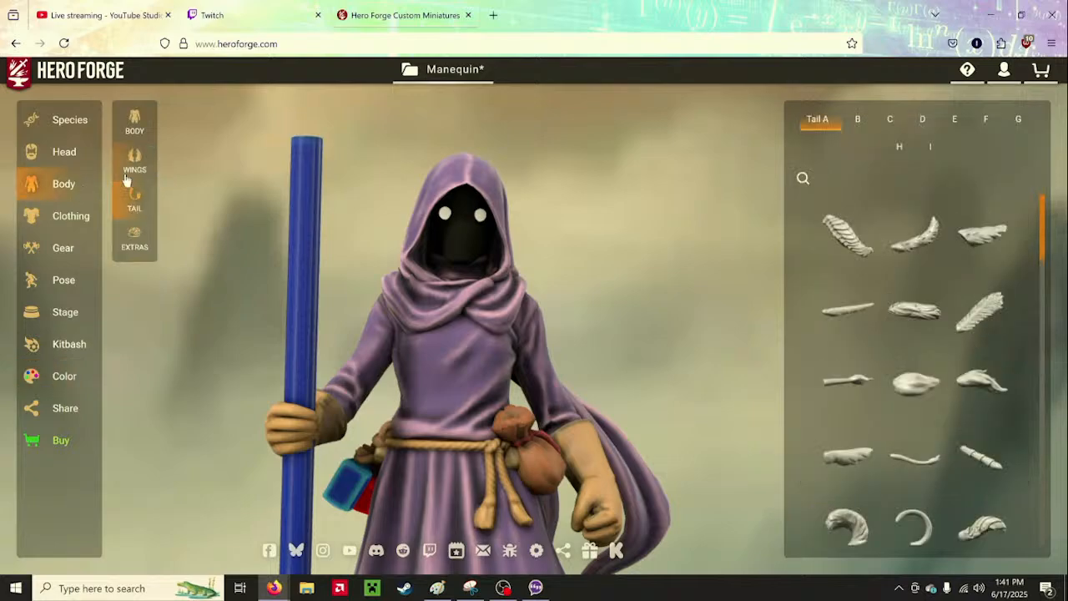
click(134, 123)
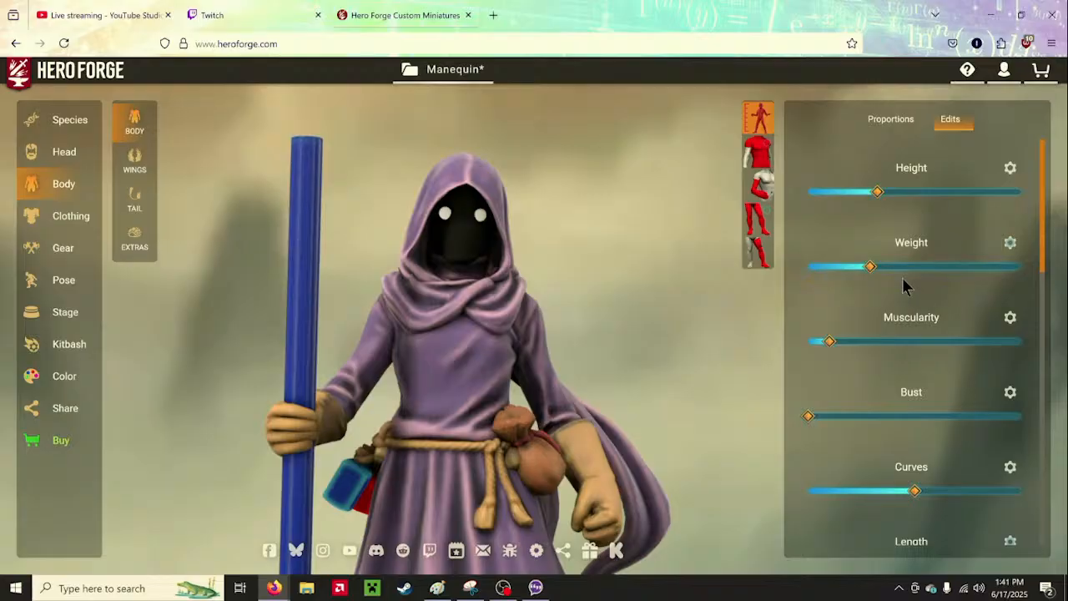
scroll(901, 281, down, 2)
drag(830, 240, 803, 242)
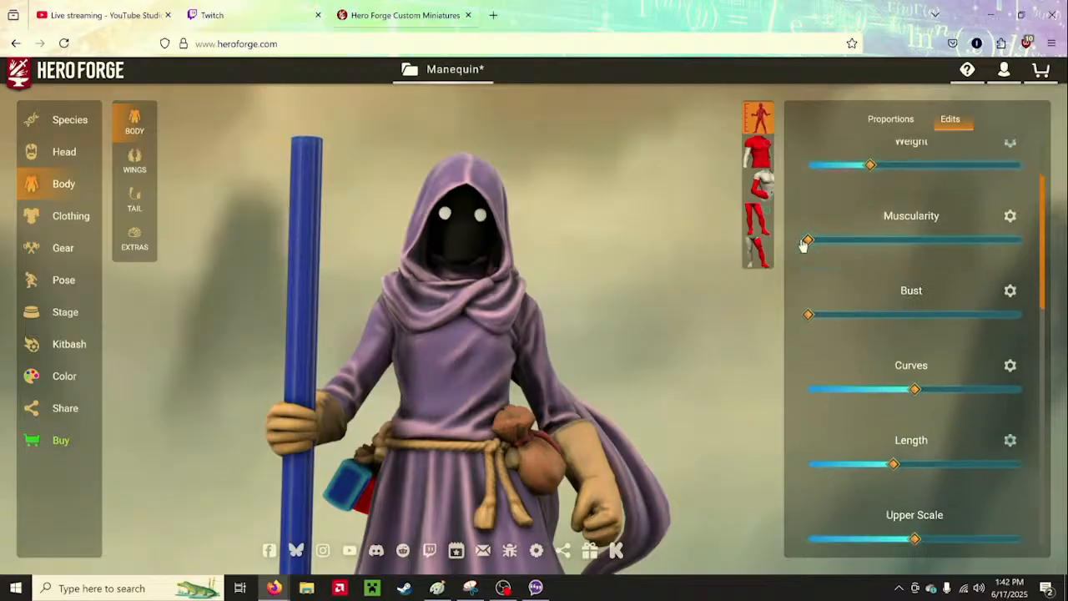
scroll(917, 364, down, 2)
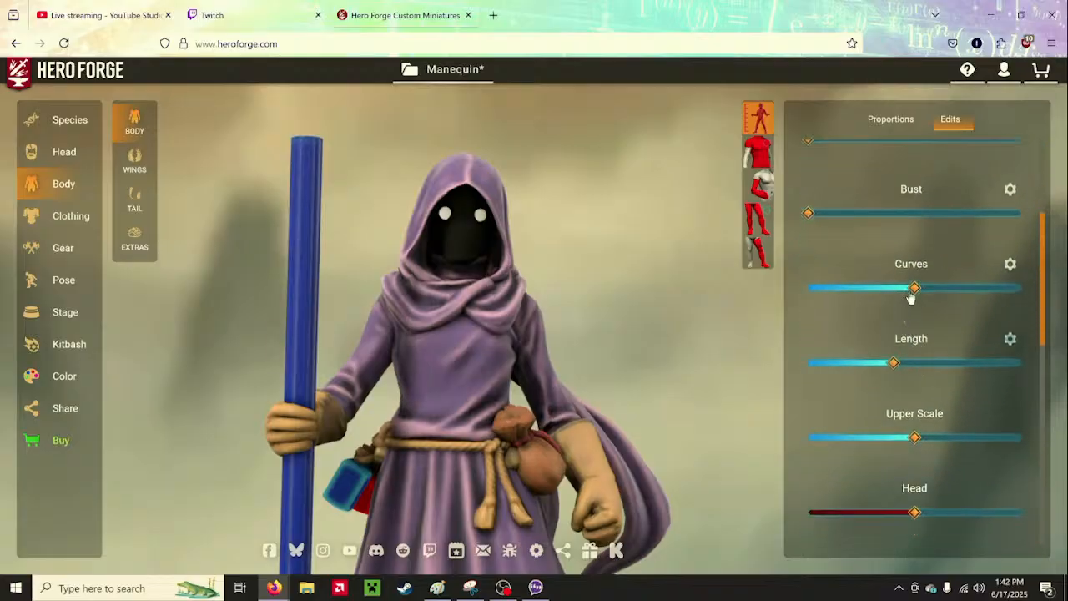
Reduce the miniature's Curves to 0 and shorten its Length to a little over a third of the range
drag(911, 292, 796, 302)
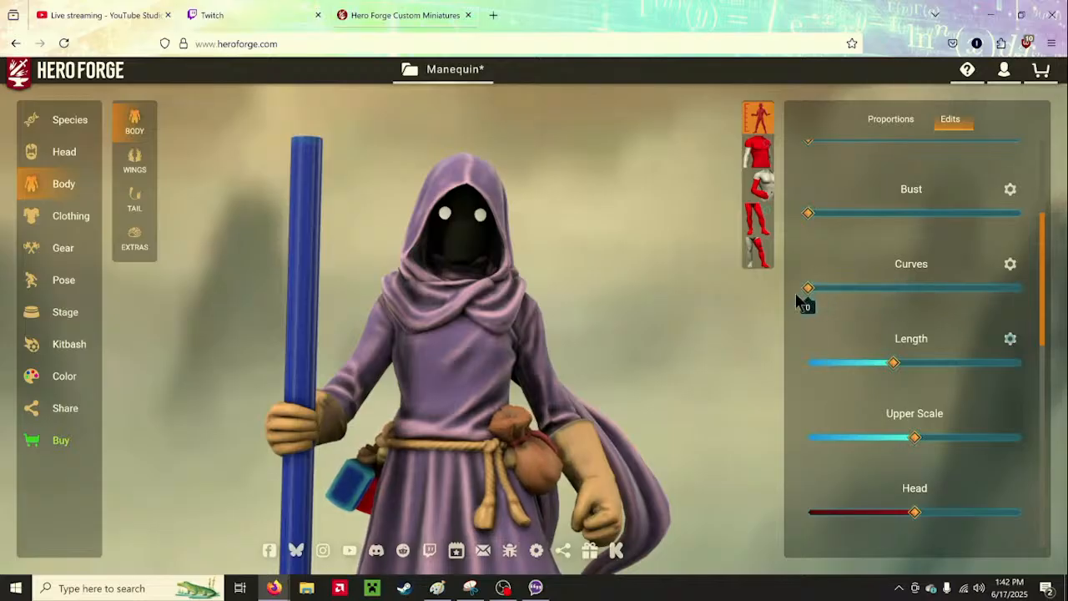
scroll(897, 325, down, 2)
scroll(888, 306, up, 2)
drag(894, 364, 885, 363)
drag(711, 373, 710, 395)
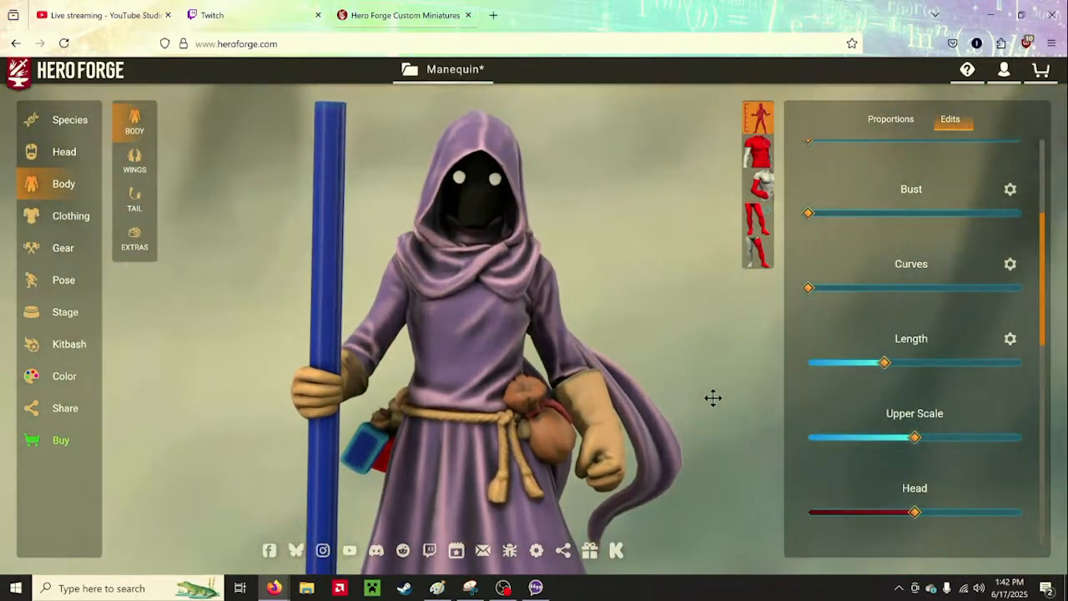
Set the miniature's Upper Scale to 0.35, trying the minimum first
scroll(941, 436, down, 2)
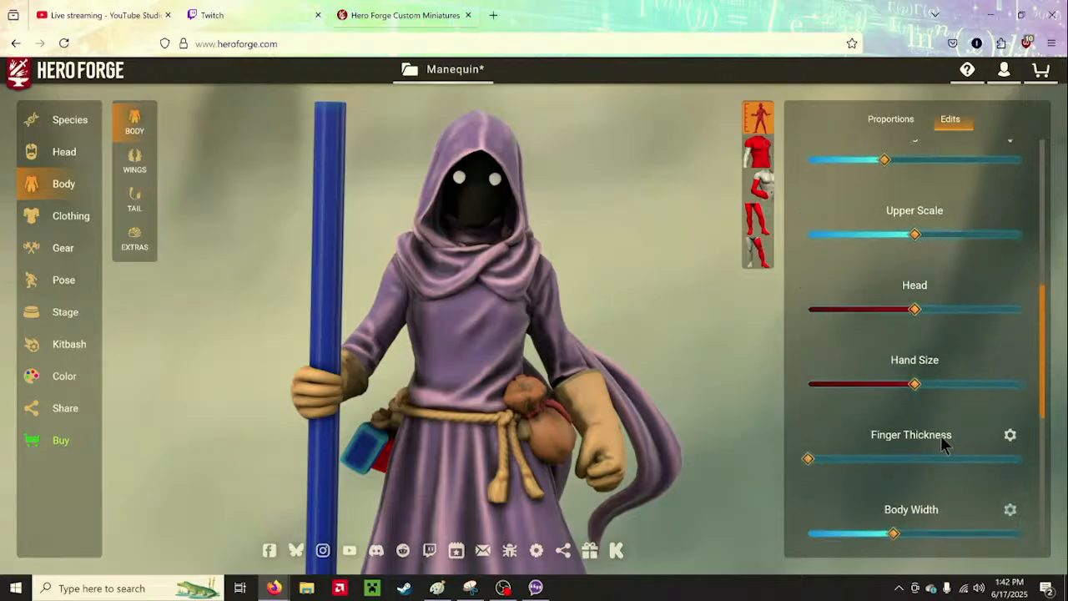
scroll(937, 426, up, 1)
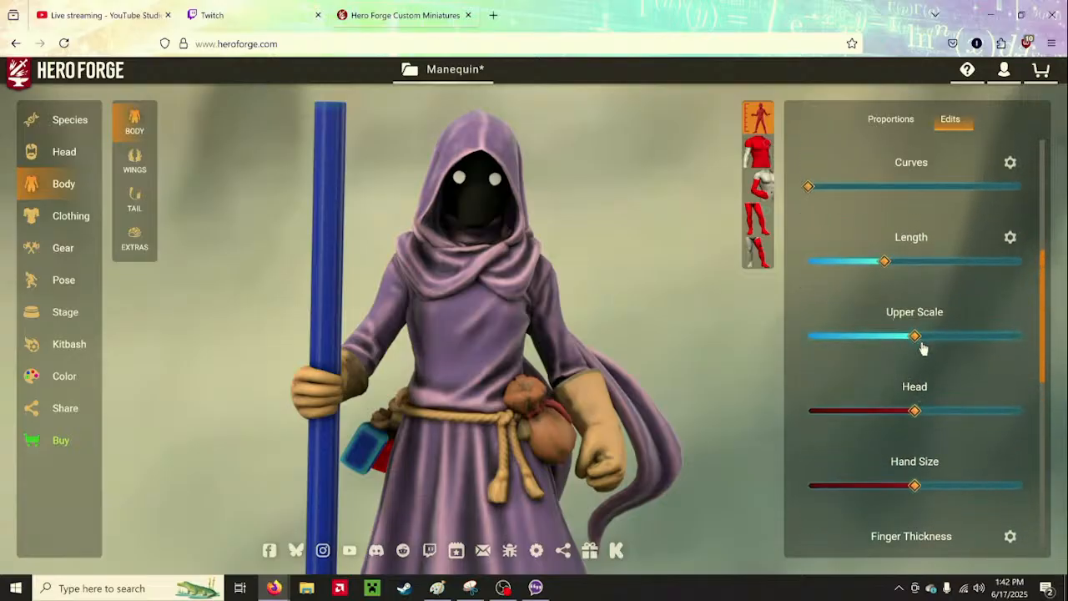
drag(914, 337, 762, 334)
drag(686, 336, 710, 338)
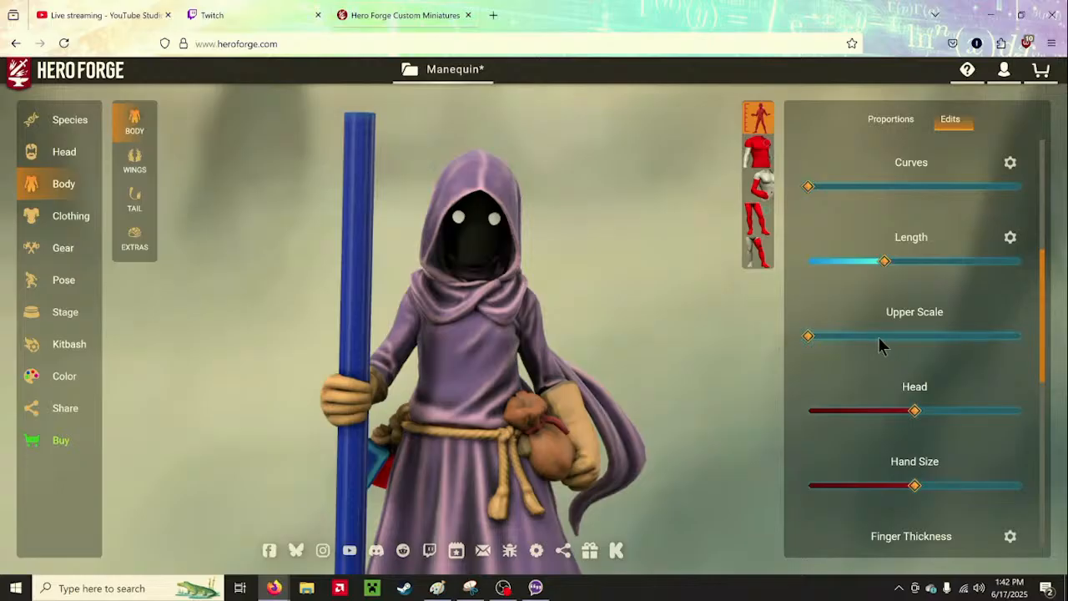
click(882, 336)
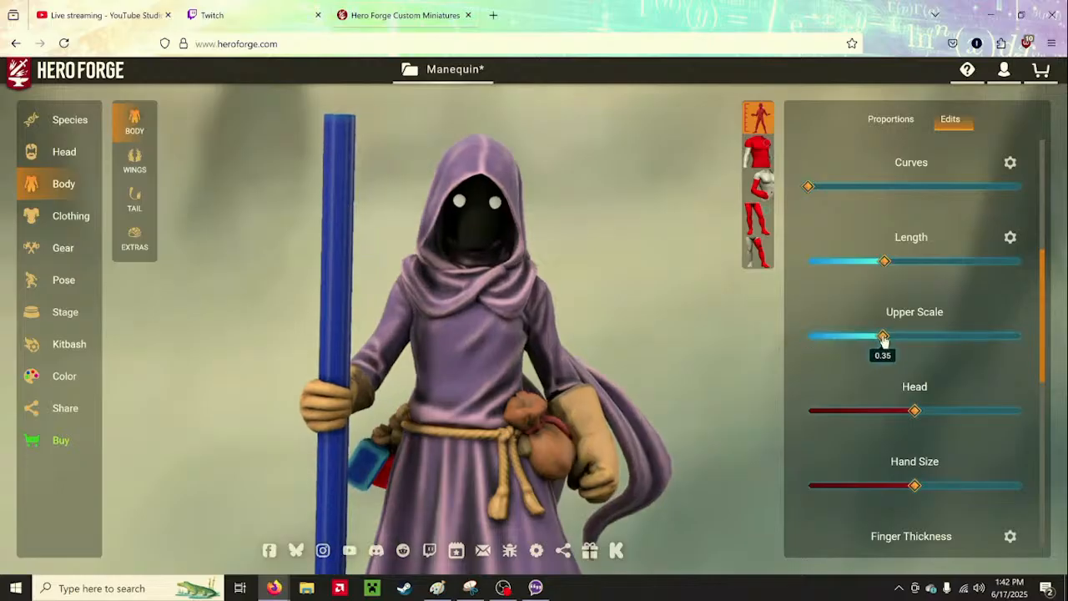
mouse_move(704, 345)
mouse_down()
mouse_move(901, 345)
mouse_move(589, 341)
mouse_move(709, 340)
mouse_move(701, 338)
mouse_up()
Narrow the miniature's Body Width to about 30% of its range
scroll(983, 374, down, 5)
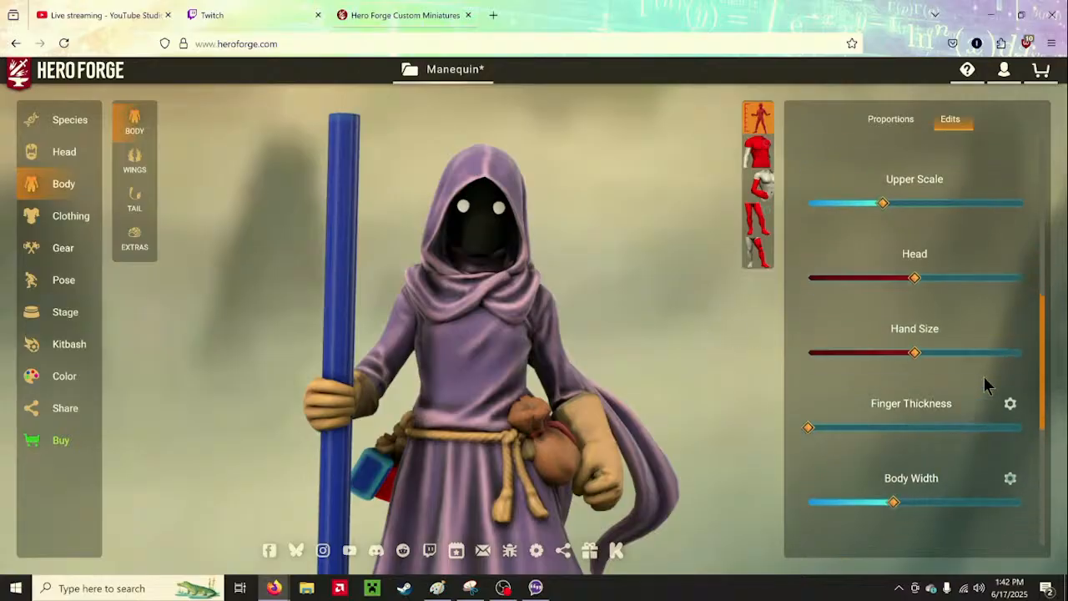
scroll(960, 367, up, 2)
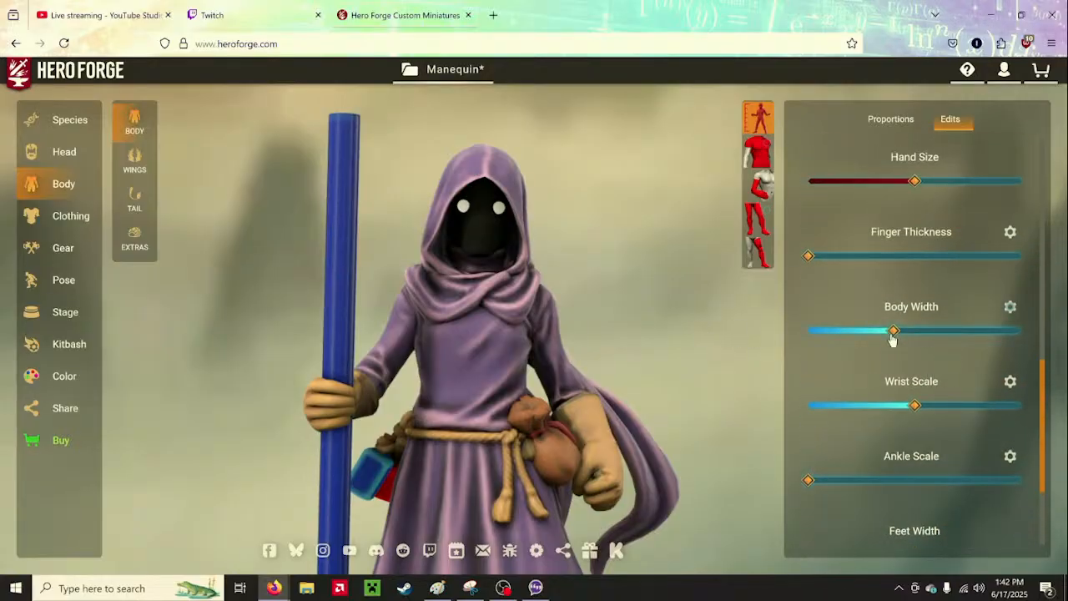
drag(893, 332, 872, 337)
scroll(914, 375, down, 3)
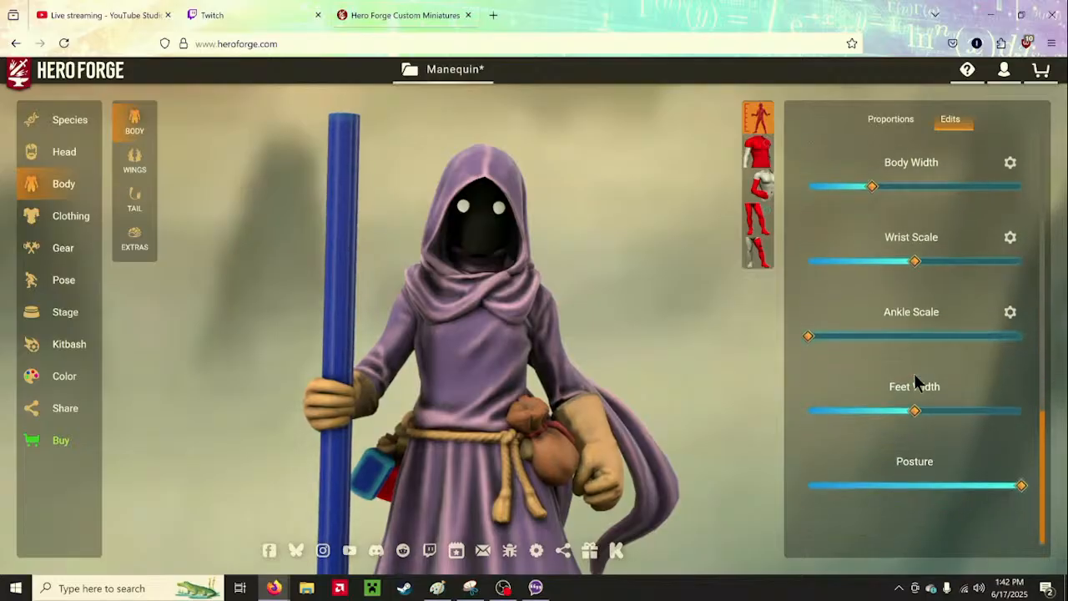
scroll(936, 452, up, 5)
Try to push the miniature's Posture past its maximum while viewing the figure from the side
drag(789, 381, 963, 310)
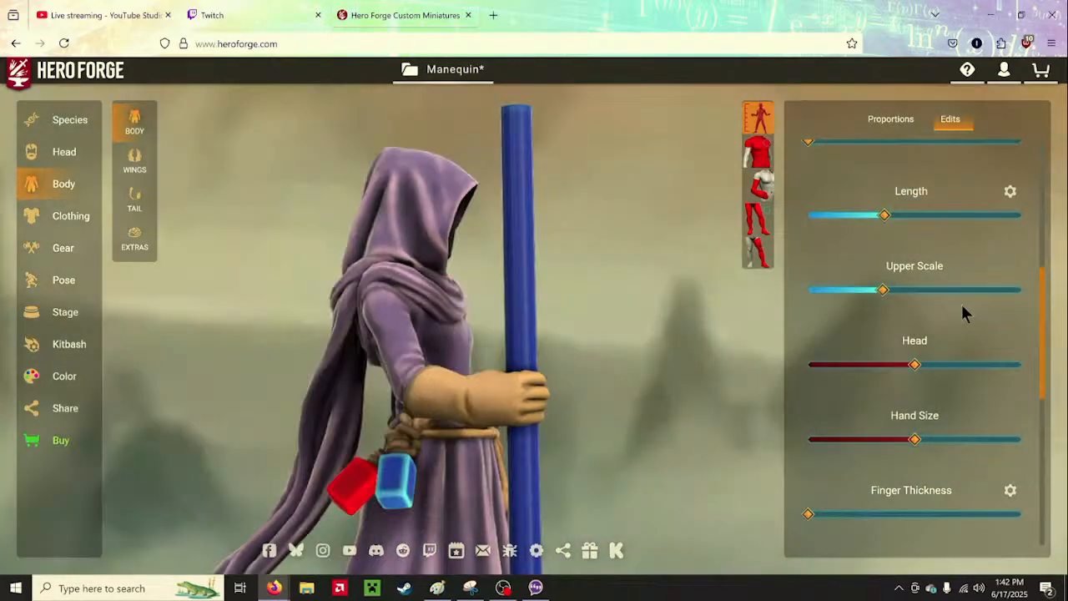
scroll(924, 352, down, 4)
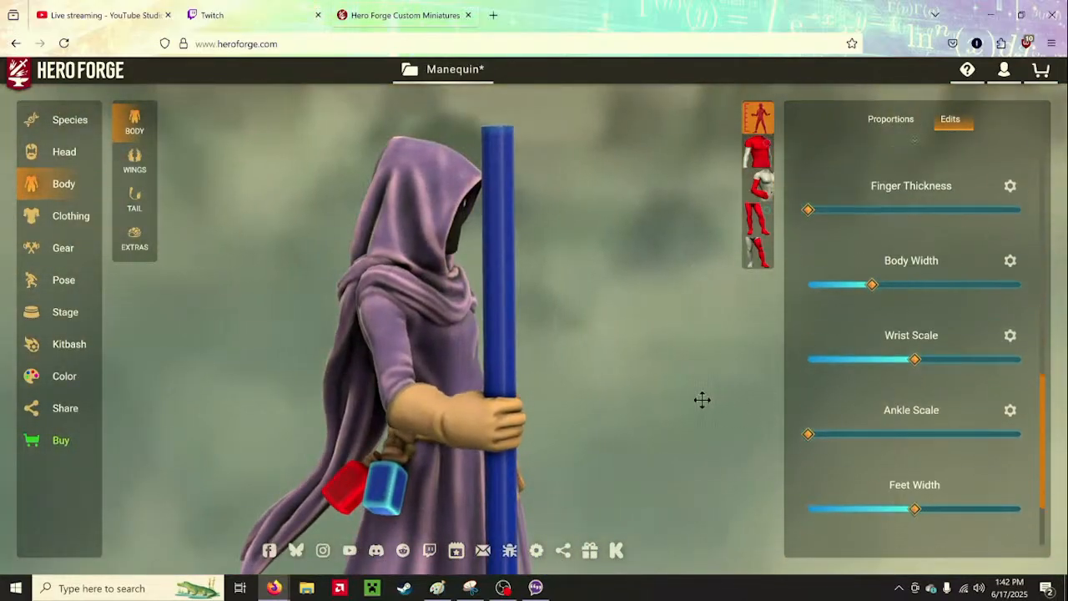
drag(701, 400, 756, 388)
scroll(956, 471, down, 2)
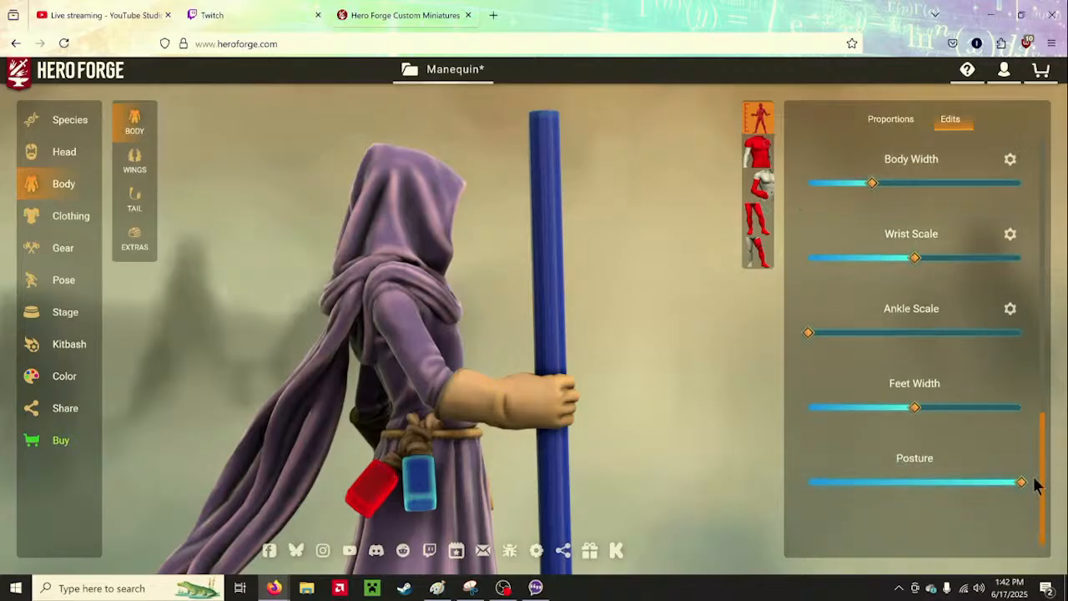
mouse_move(1019, 483)
mouse_down()
mouse_move(975, 489)
mouse_move(1040, 487)
mouse_move(841, 490)
mouse_move(1025, 491)
mouse_up()
scroll(915, 425, up, 10)
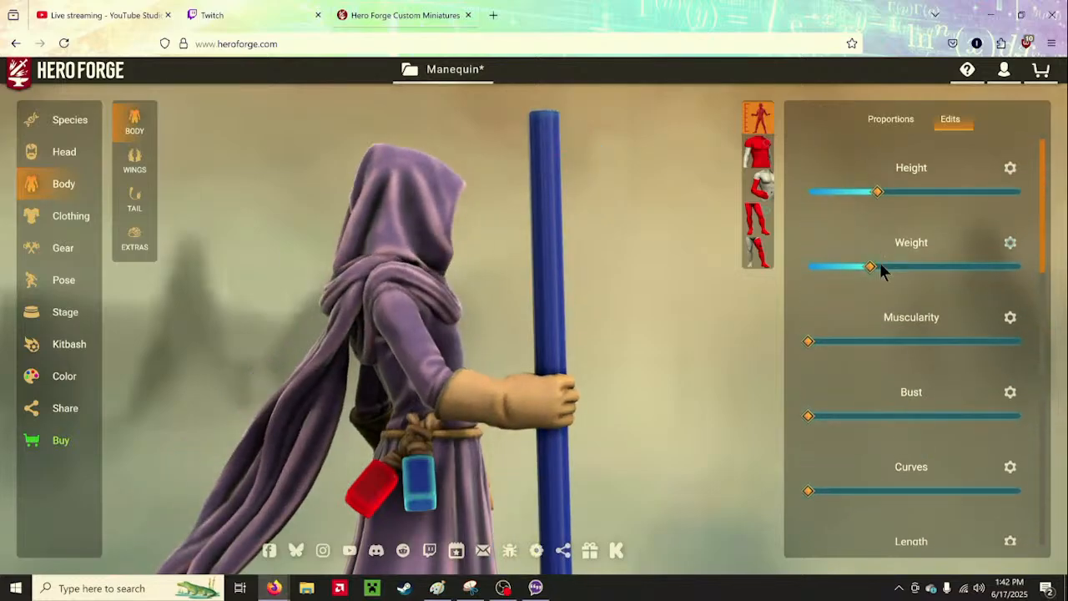
drag(734, 303, 460, 307)
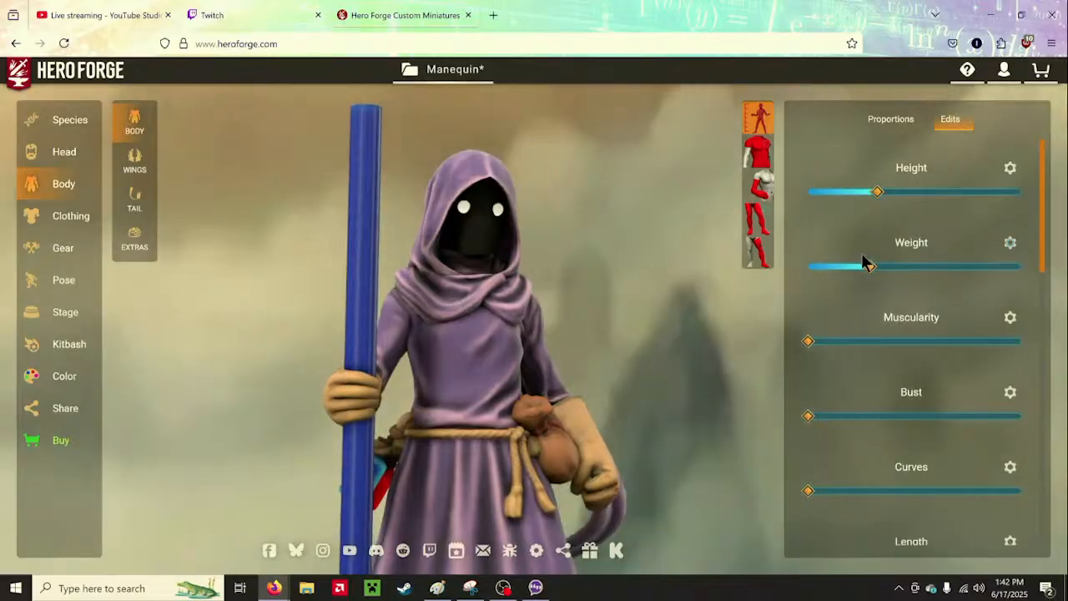
Expand the Weight setting into separate body parts and reduce the Upper Arms weight to 0
click(1009, 245)
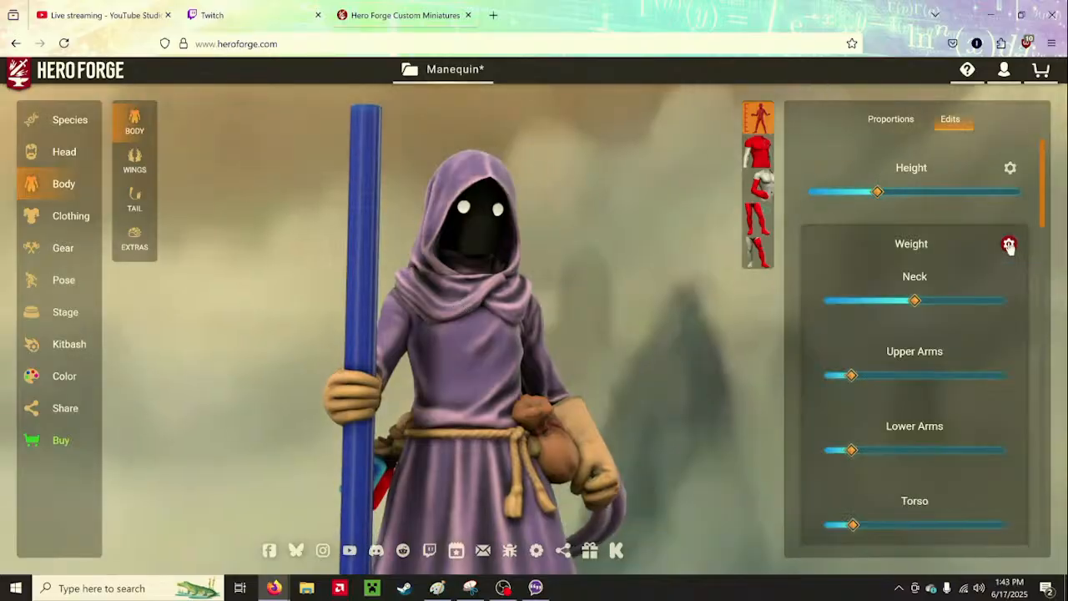
scroll(987, 332, down, 3)
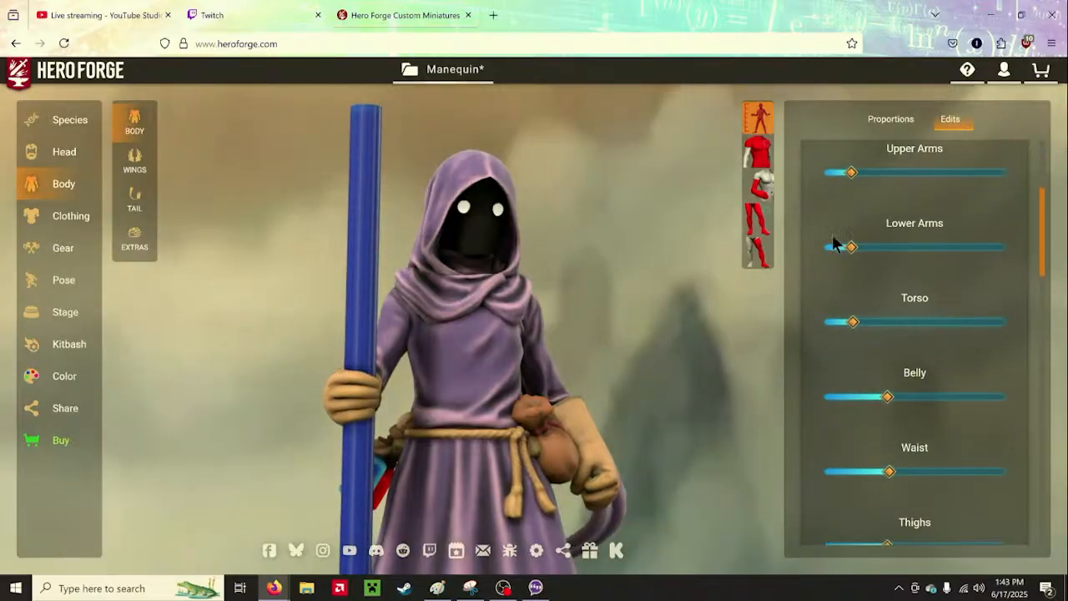
drag(852, 173, 789, 173)
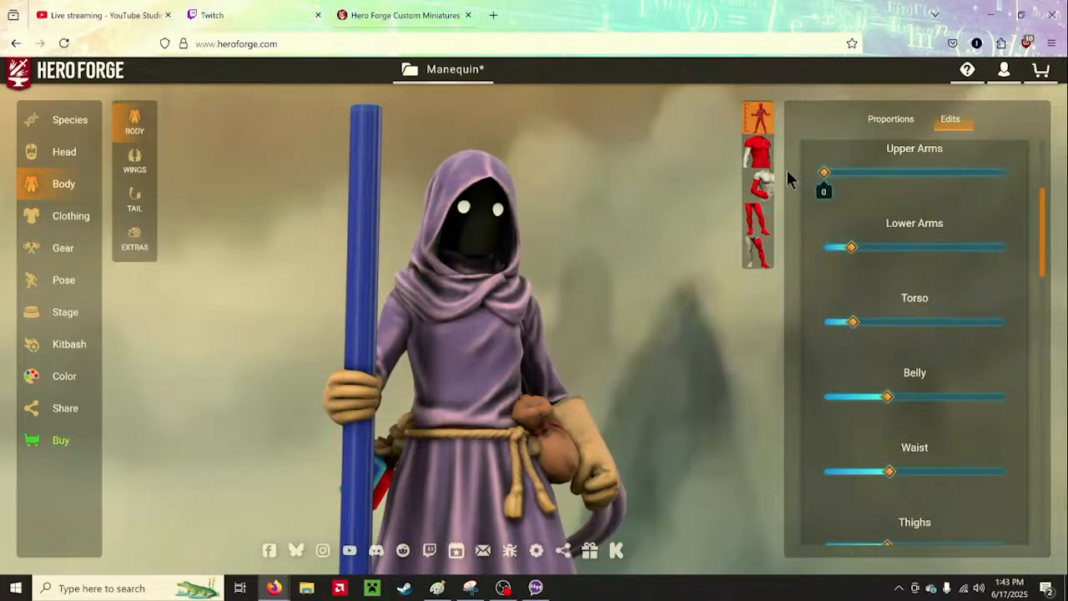
scroll(578, 248, up, 3)
drag(605, 253, 624, 255)
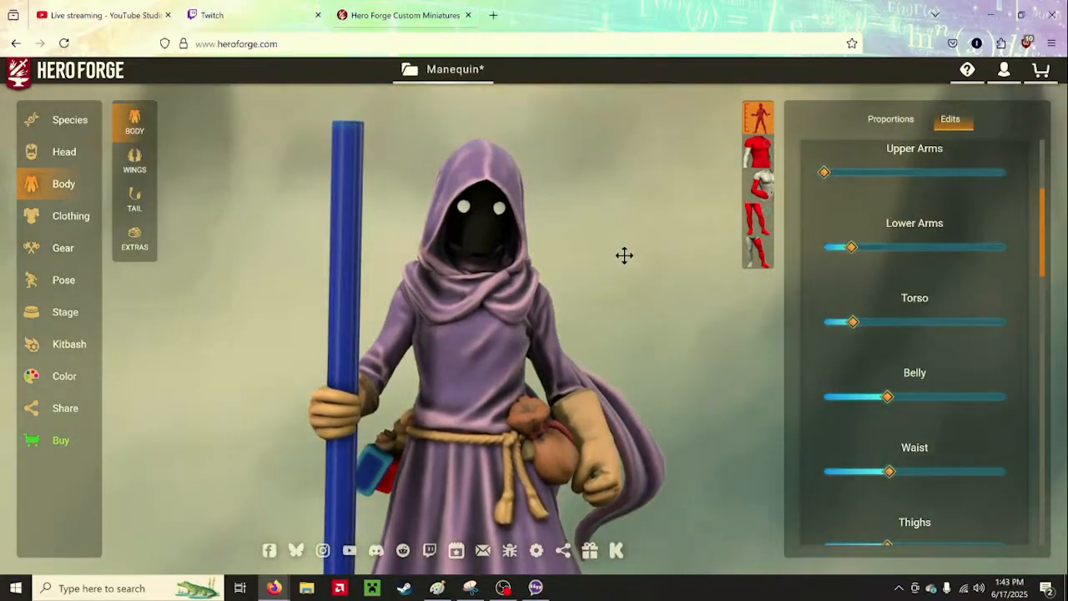
scroll(900, 389, down, 4)
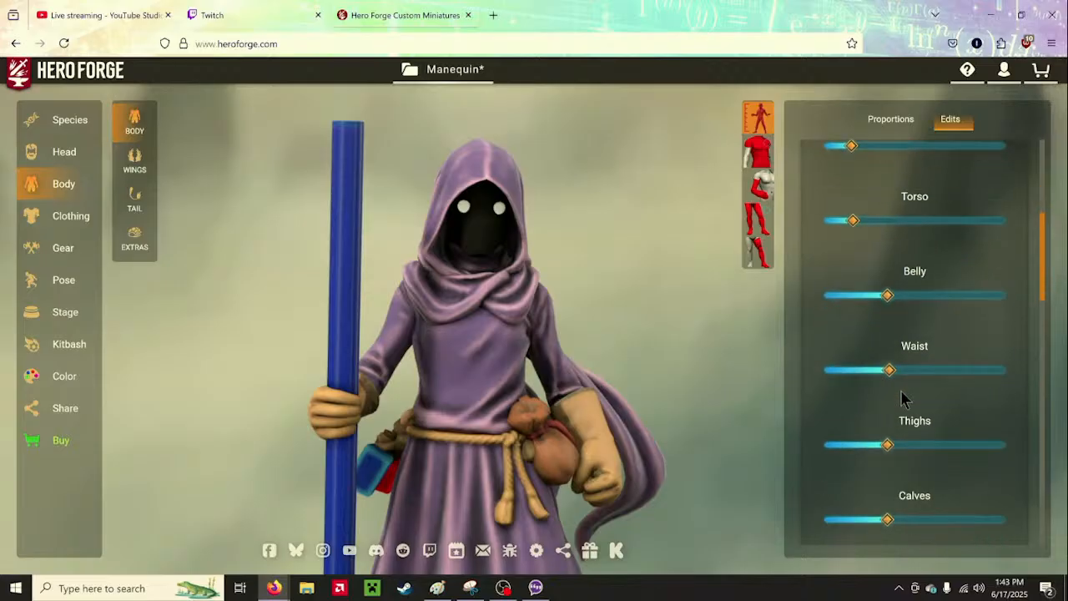
Review the detailed Weight sliders from Neck to Calves and collapse them into the single Weight slider
scroll(901, 392, up, 1)
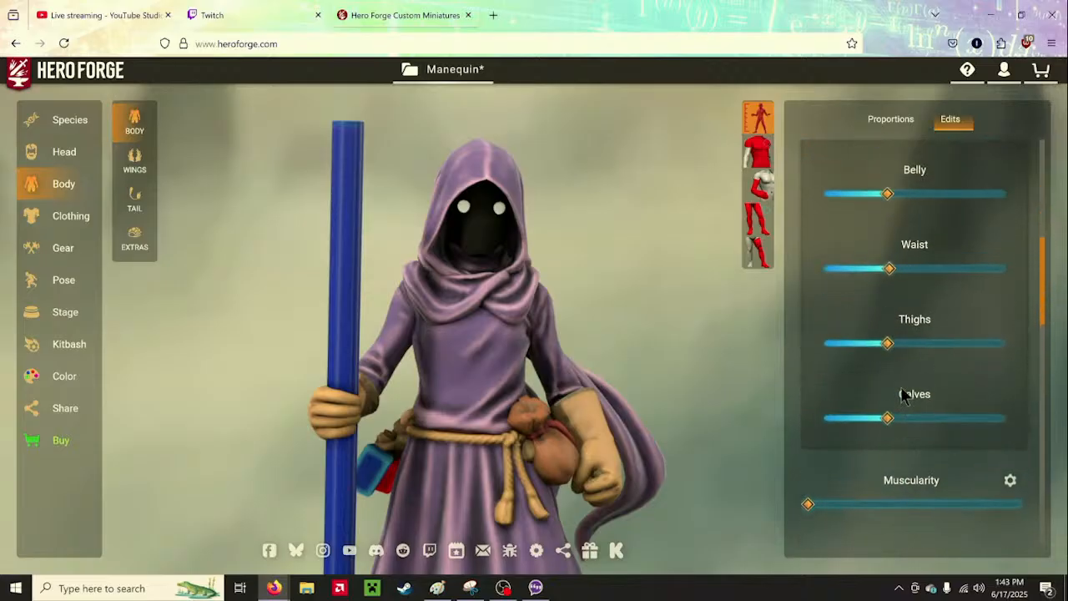
scroll(960, 383, up, 3)
scroll(989, 284, down, 3)
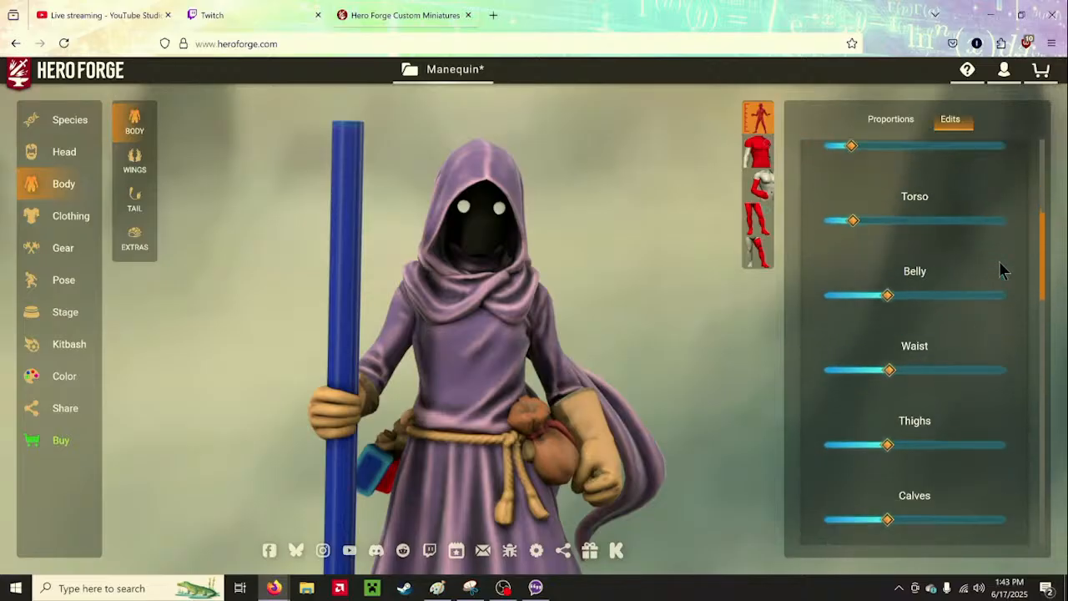
scroll(996, 261, up, 1)
scroll(997, 271, up, 4)
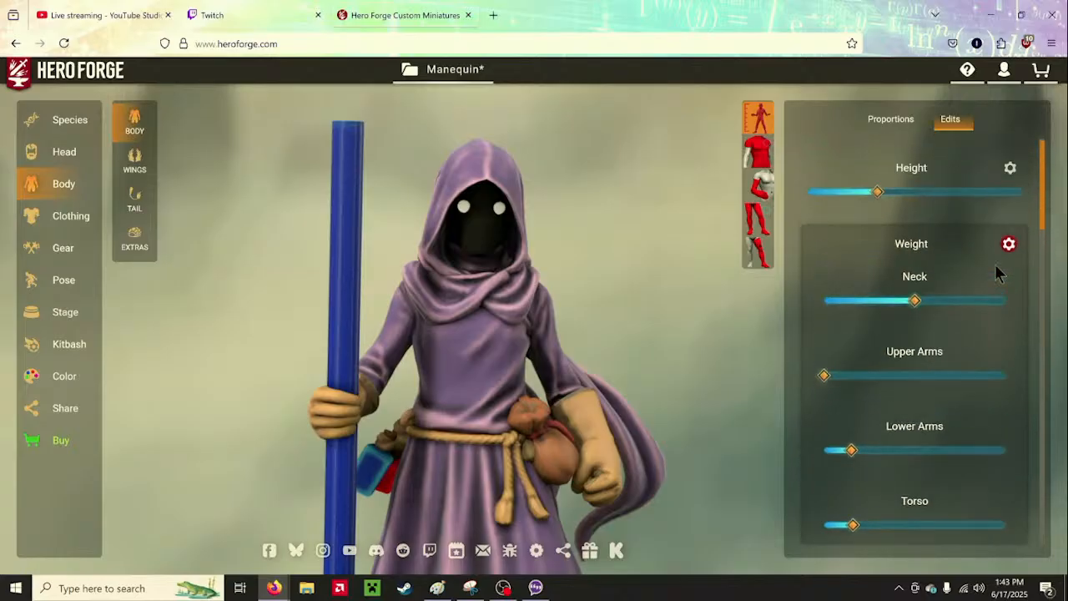
click(1006, 245)
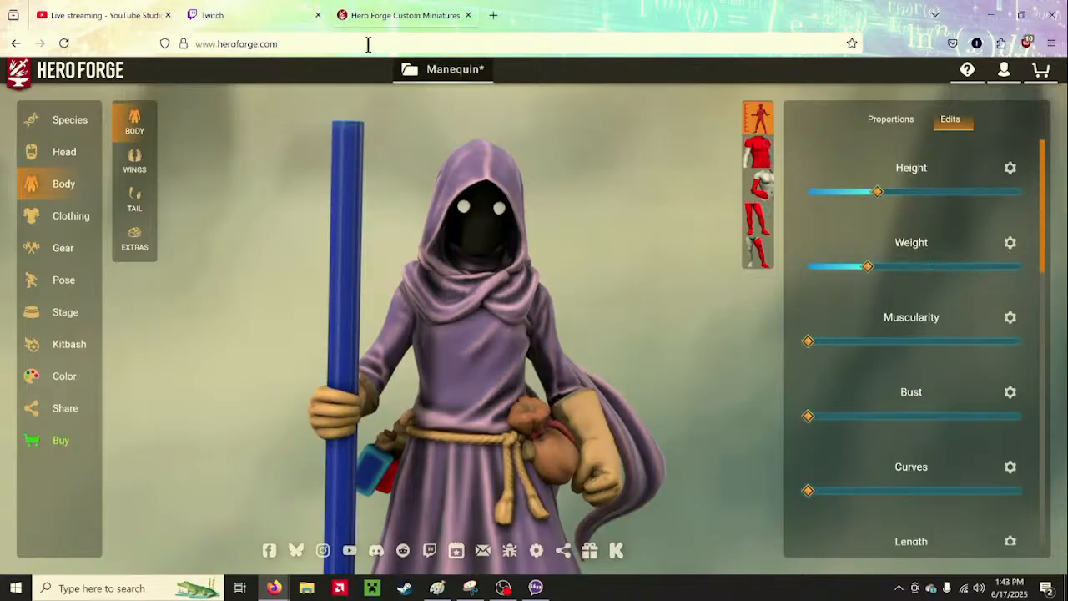
View the Monster_playerstand_full.gif sprite in the other Firefox window, and return to the Hero Forge mannequin
mouse_move(274, 587)
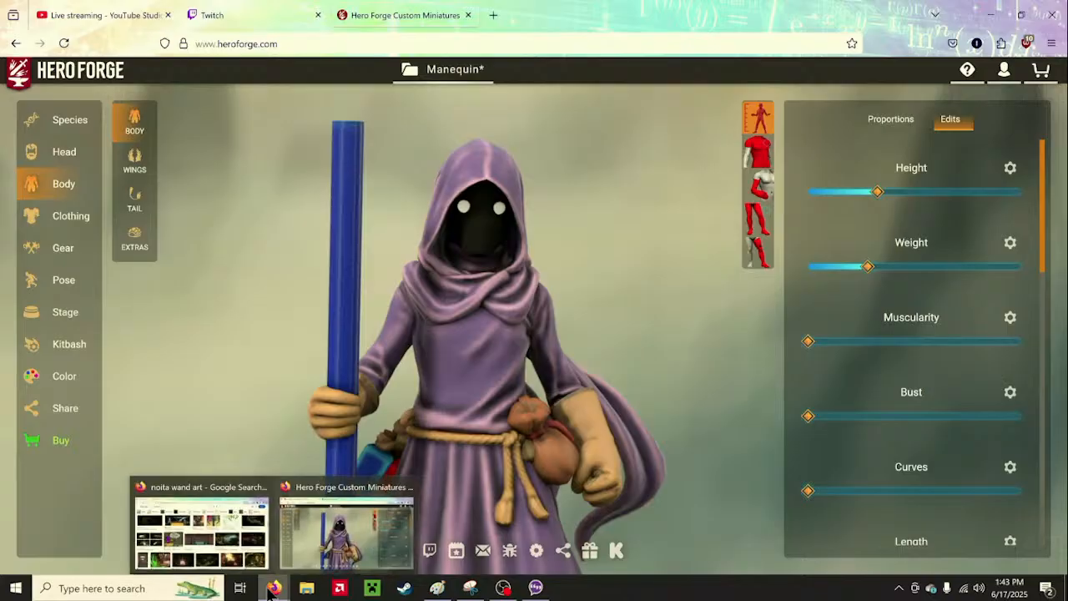
click(201, 519)
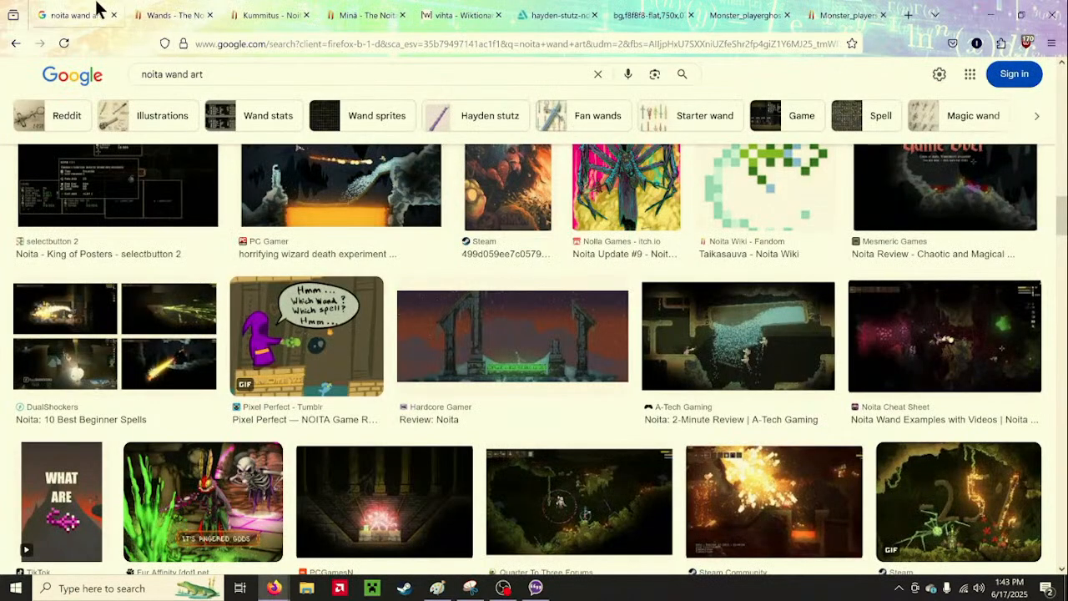
click(841, 12)
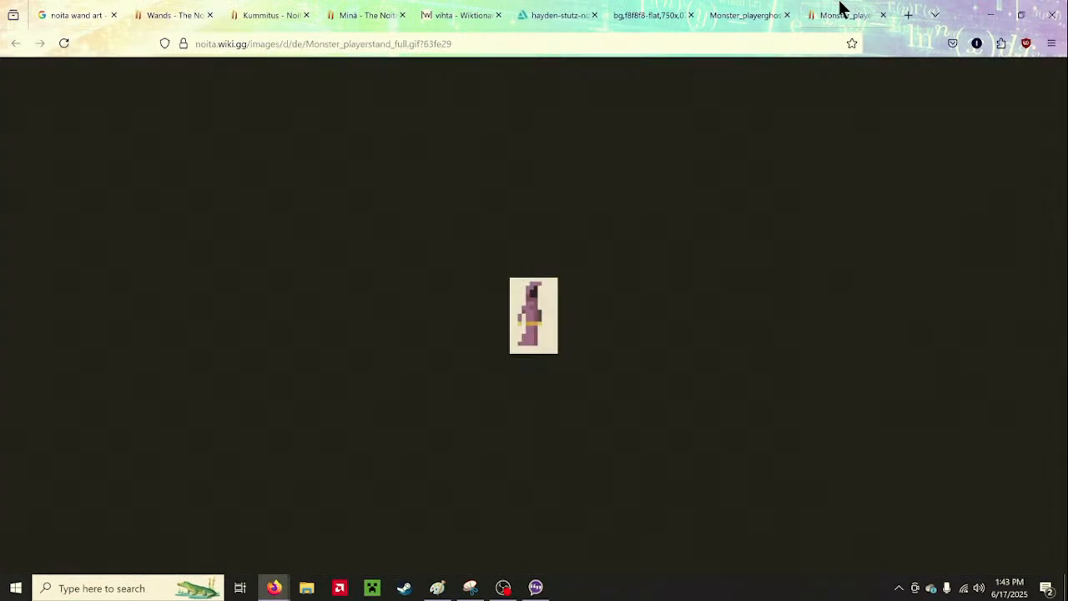
click(991, 15)
mouse_move(276, 587)
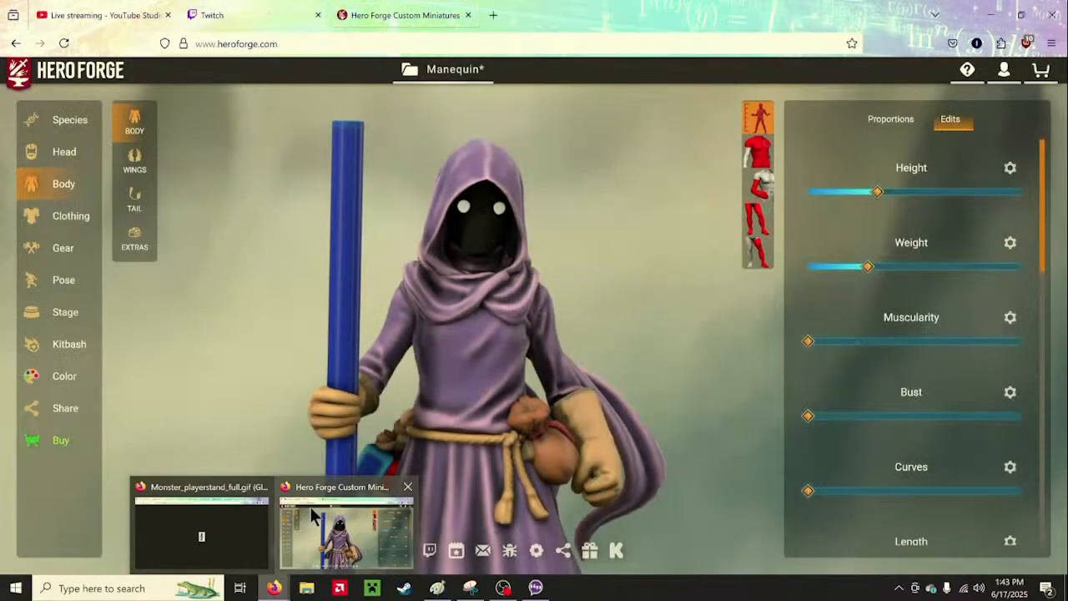
click(328, 517)
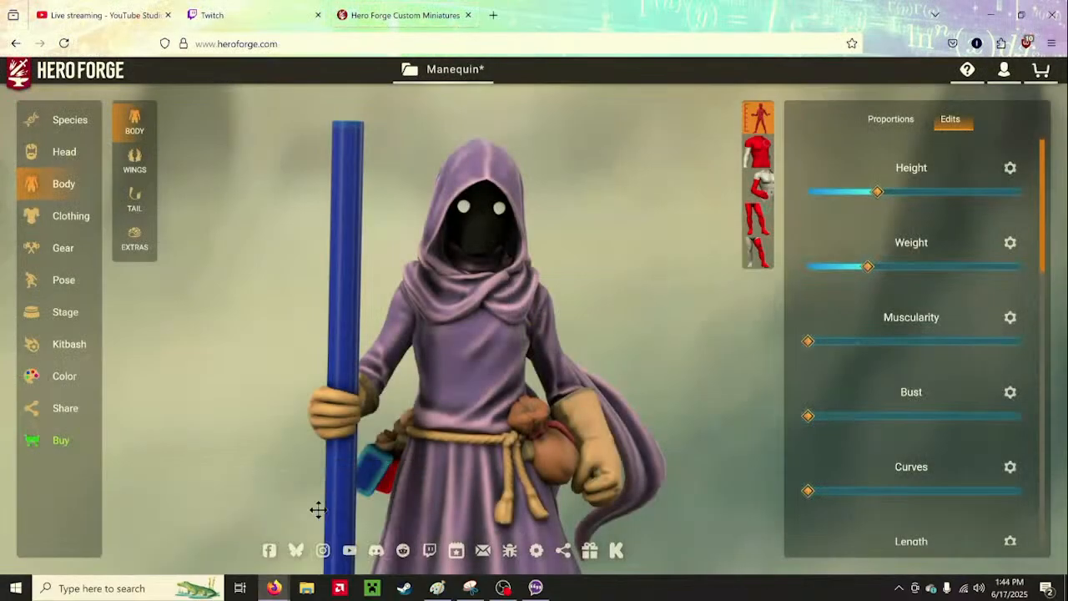
Open the mannequin's Share options, check the drawing in Paint, and return to the Hero Forge figure for reference
click(66, 410)
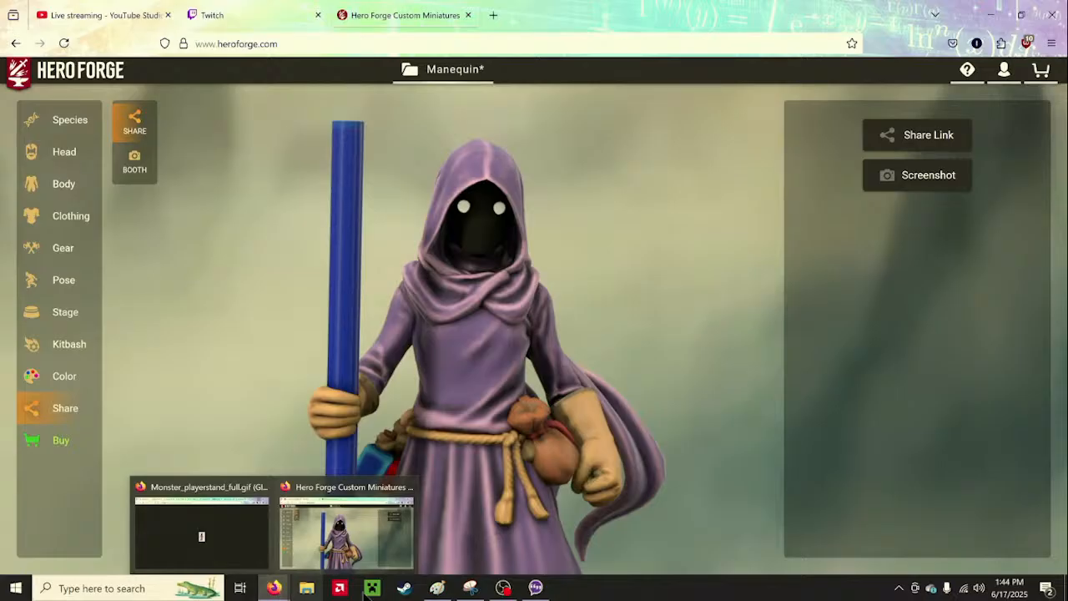
click(437, 587)
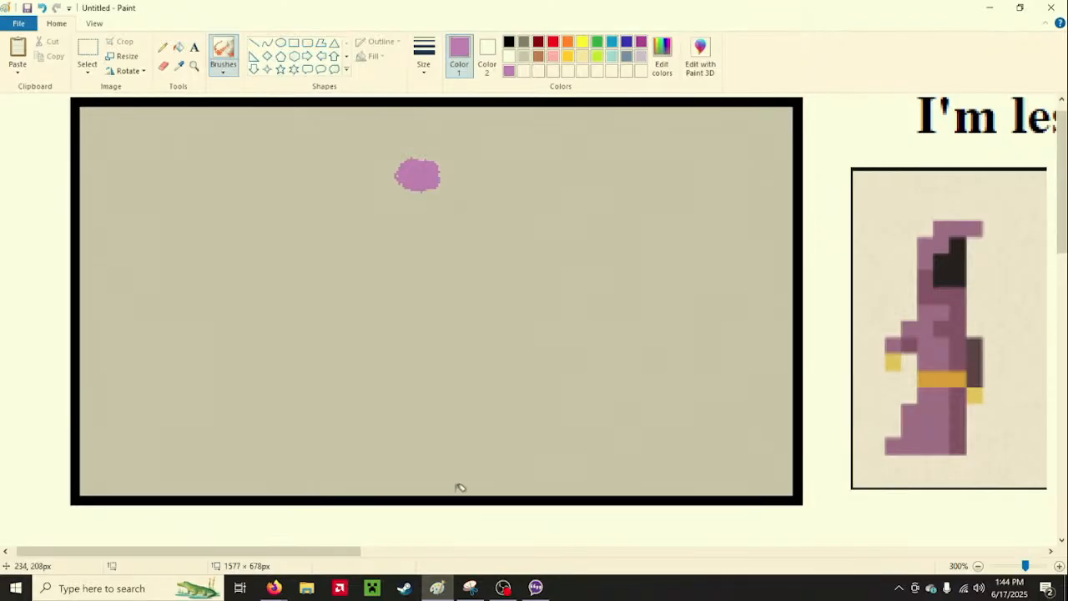
click(274, 587)
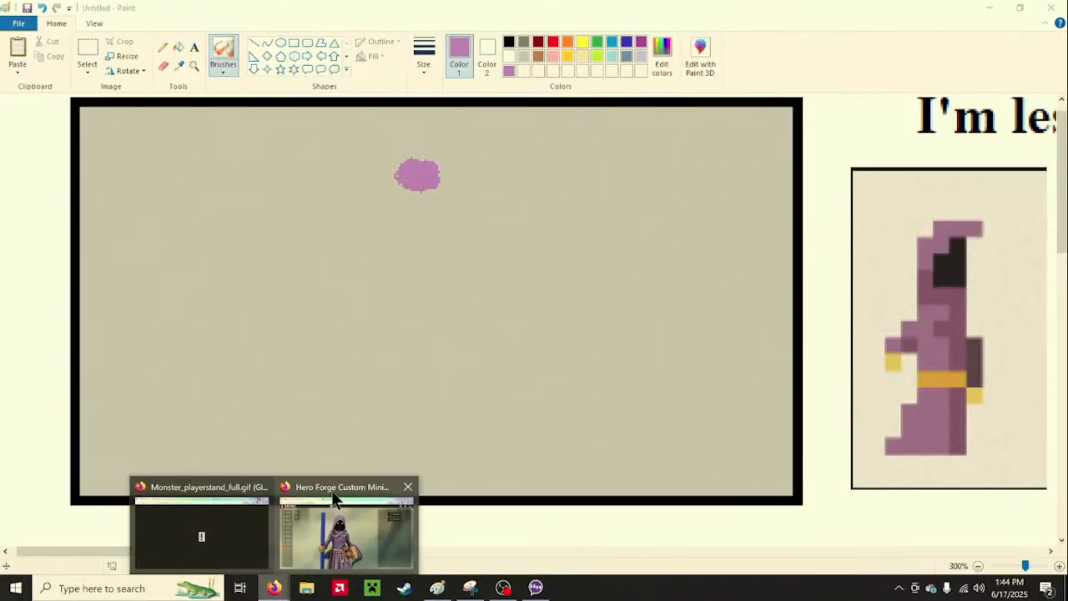
click(334, 498)
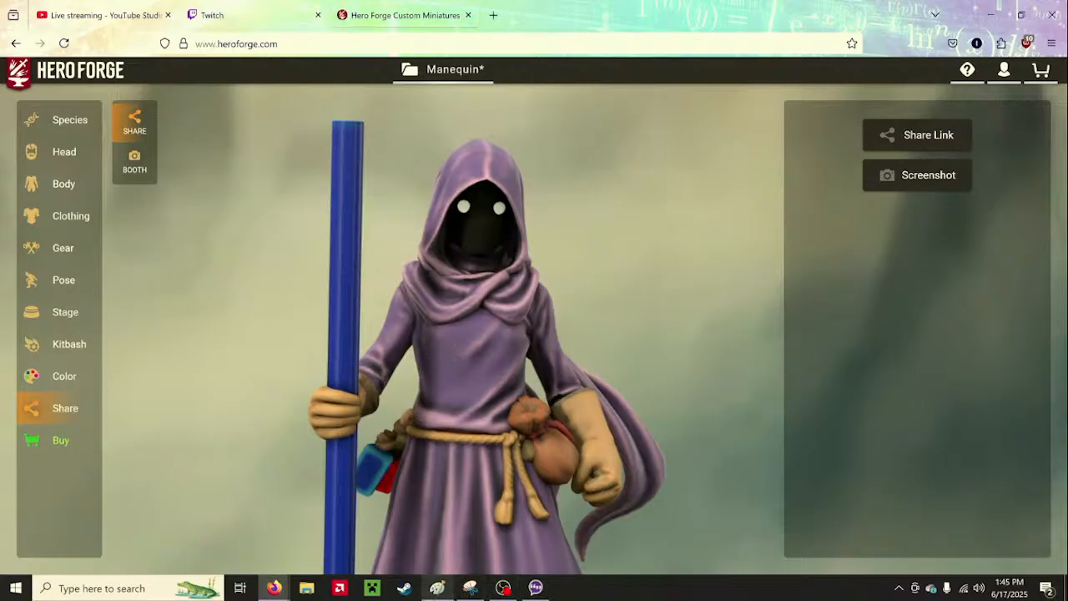
Switch to Paint and brush the purple blob into an arched hood shape with two sides extending downward
click(440, 589)
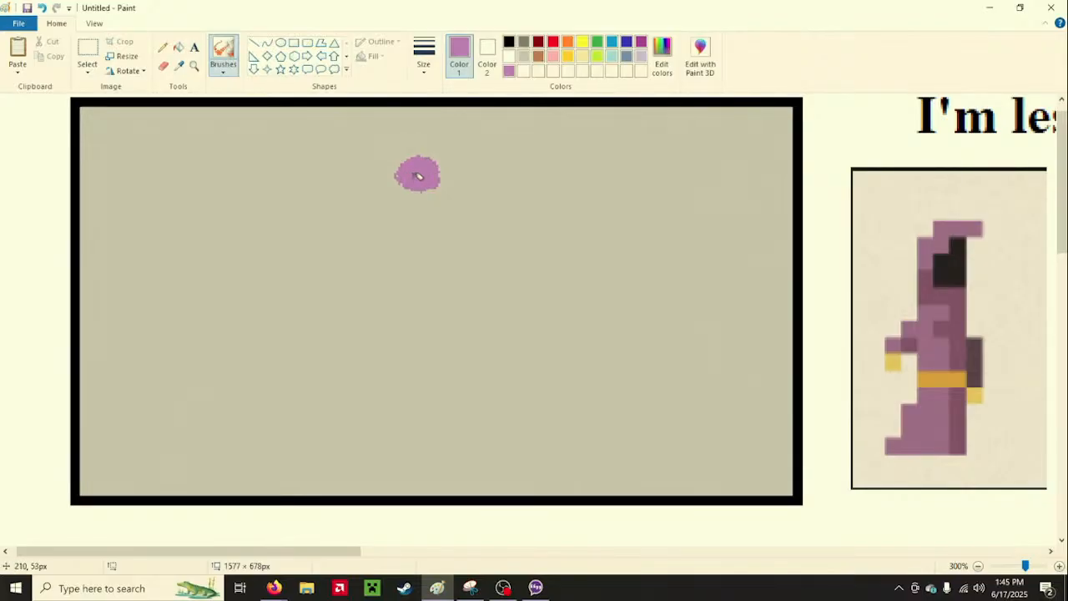
mouse_move(419, 176)
mouse_down()
mouse_move(438, 170)
mouse_move(399, 192)
mouse_move(408, 171)
mouse_move(399, 197)
mouse_move(439, 178)
mouse_move(443, 196)
mouse_move(435, 187)
mouse_up()
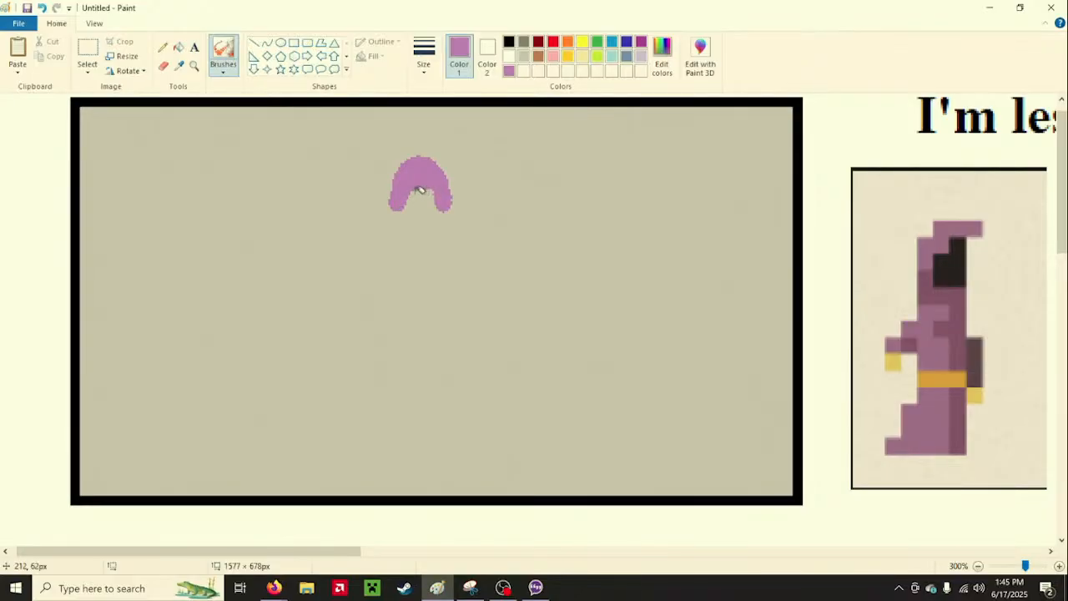
mouse_move(395, 210)
mouse_down()
mouse_move(451, 213)
mouse_move(443, 208)
mouse_up()
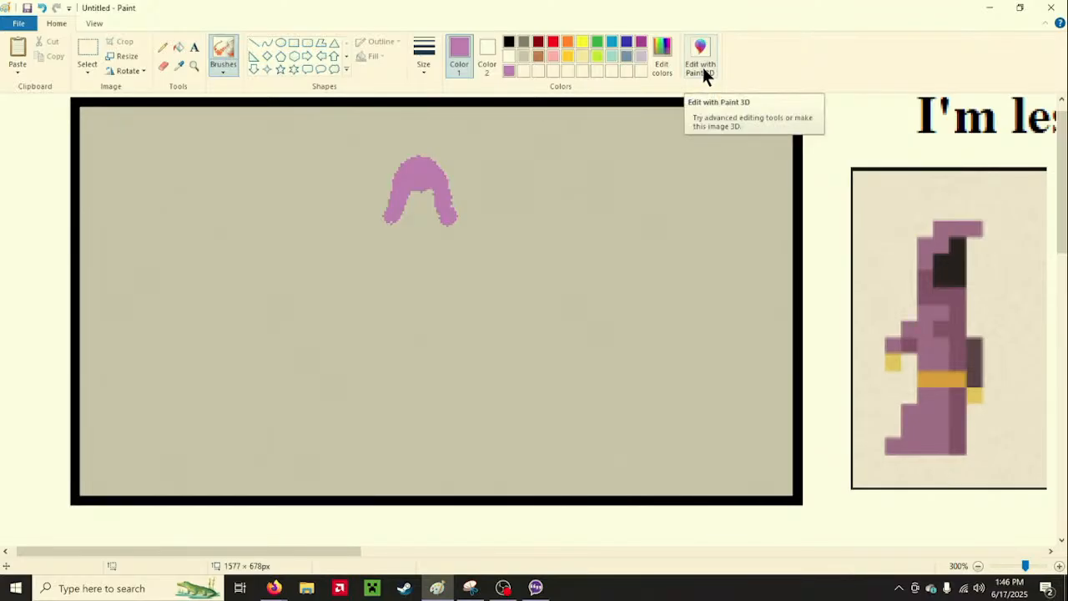
click(663, 67)
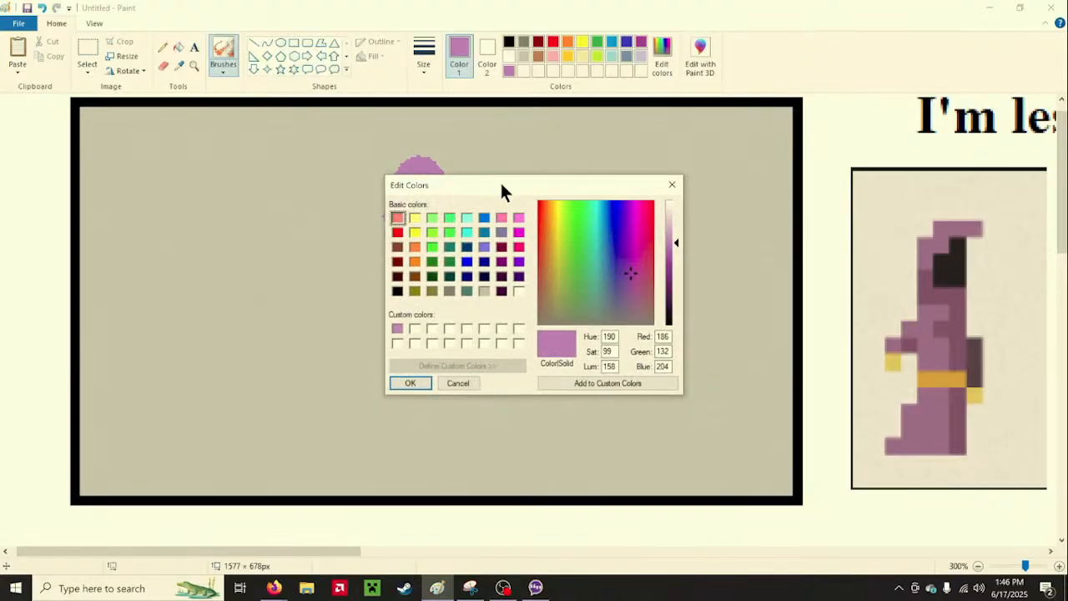
drag(520, 180, 657, 121)
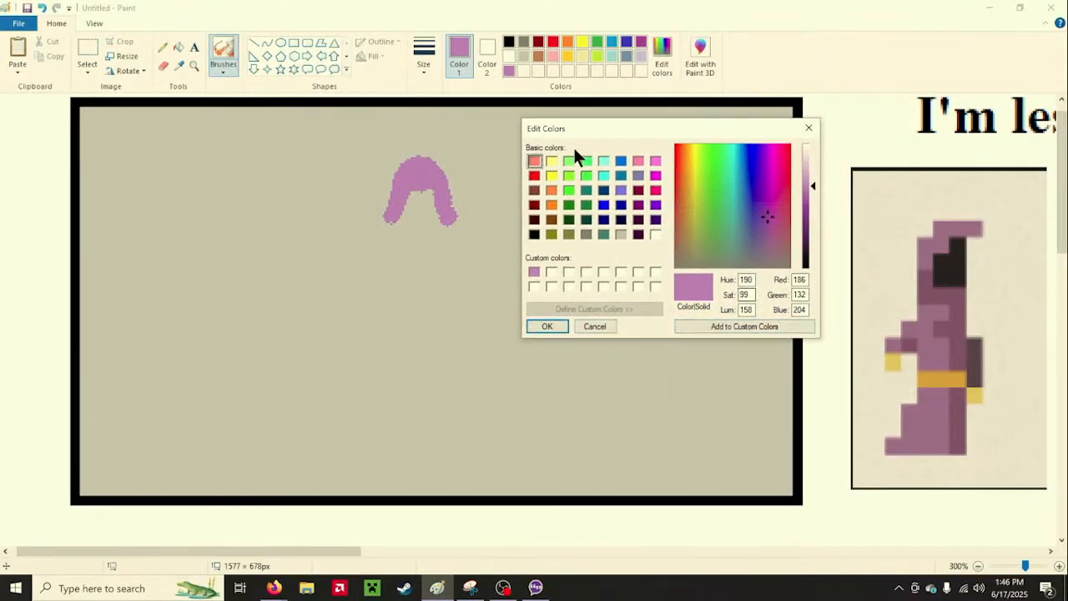
click(807, 129)
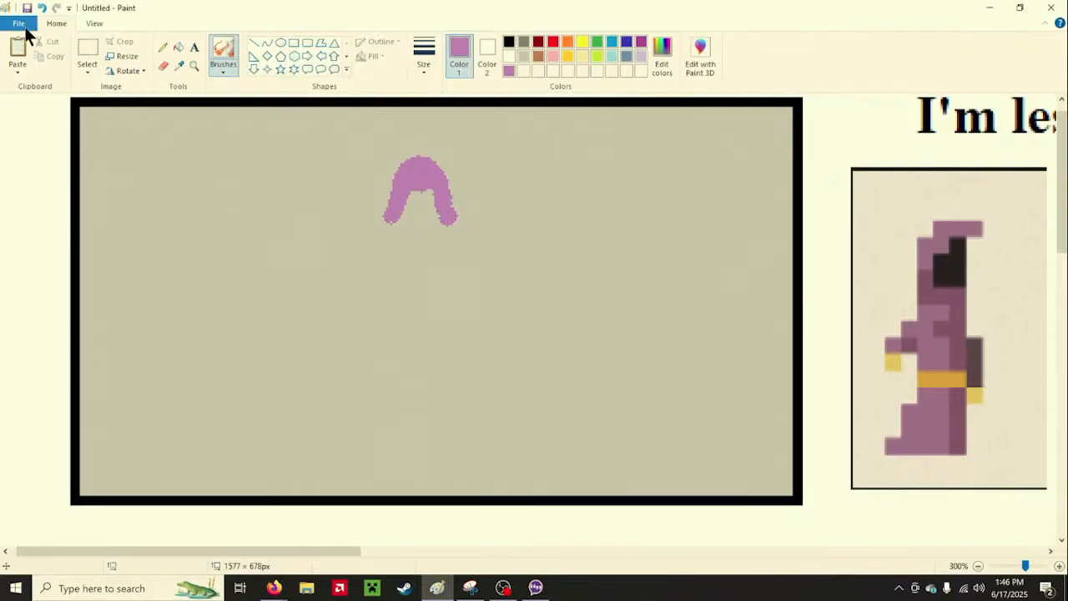
click(25, 28)
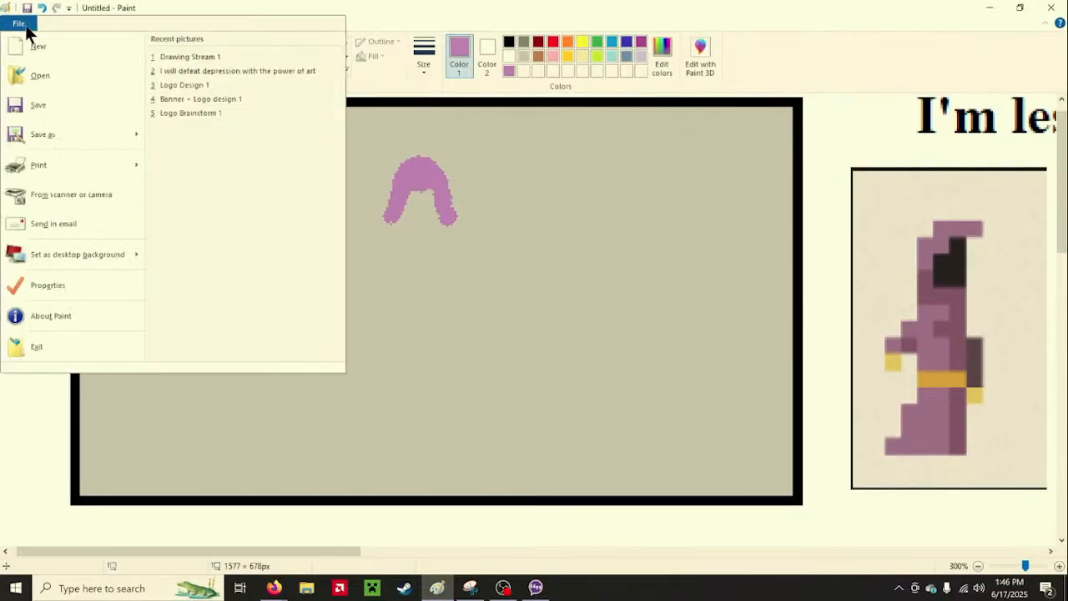
click(52, 398)
Try out the thumbnail preview of the canvas, enlarge it, and close it
click(96, 25)
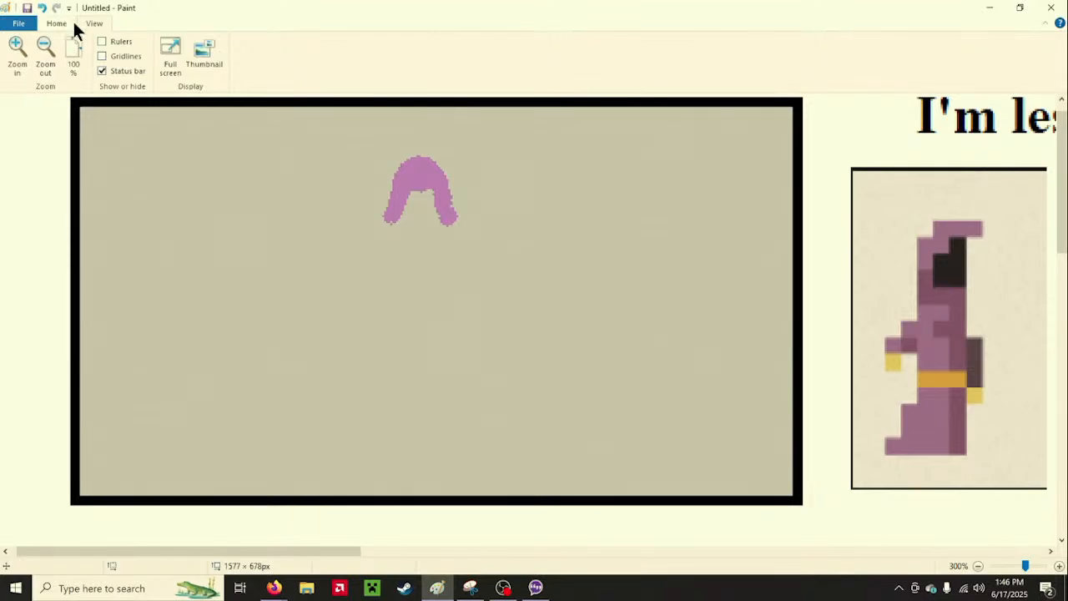
click(204, 57)
click(204, 56)
click(210, 58)
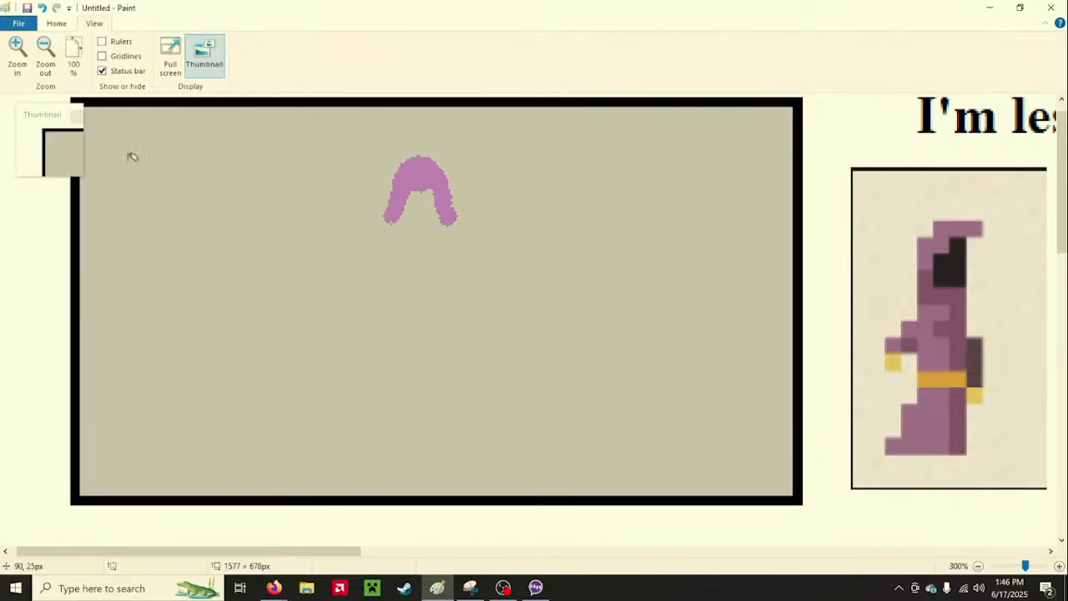
drag(83, 176, 298, 268)
drag(179, 117, 181, 119)
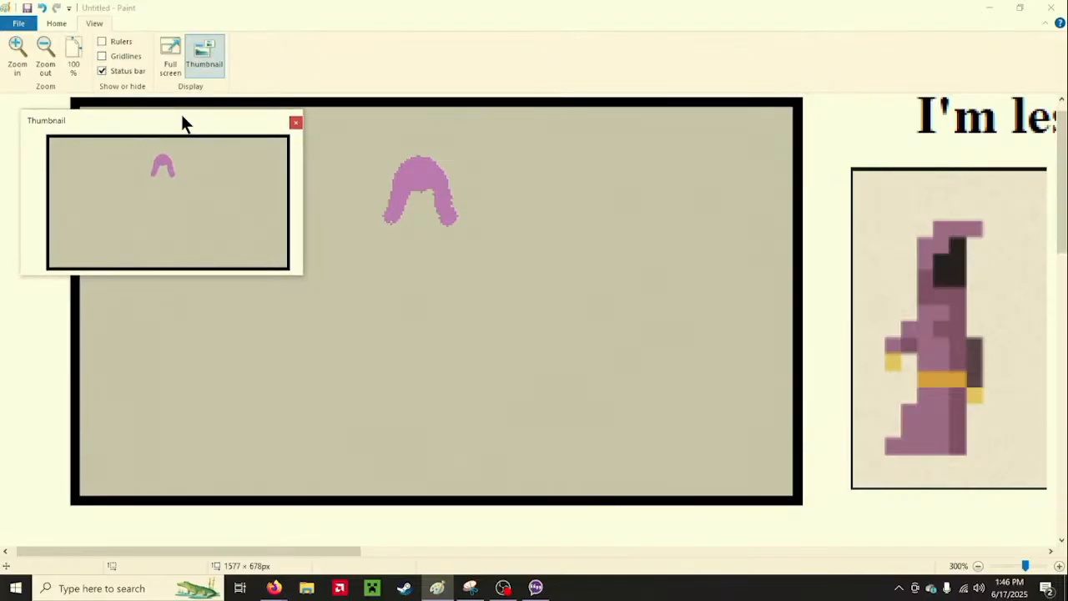
click(295, 120)
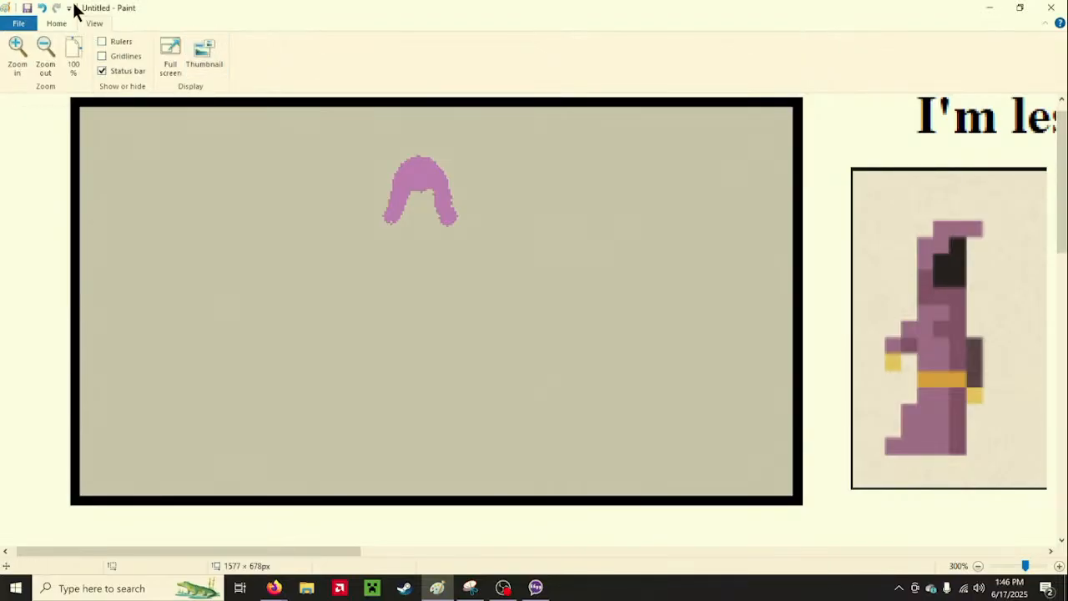
Try the gridlines and rulers on the canvas, keeping only the gridlines displayed
click(138, 57)
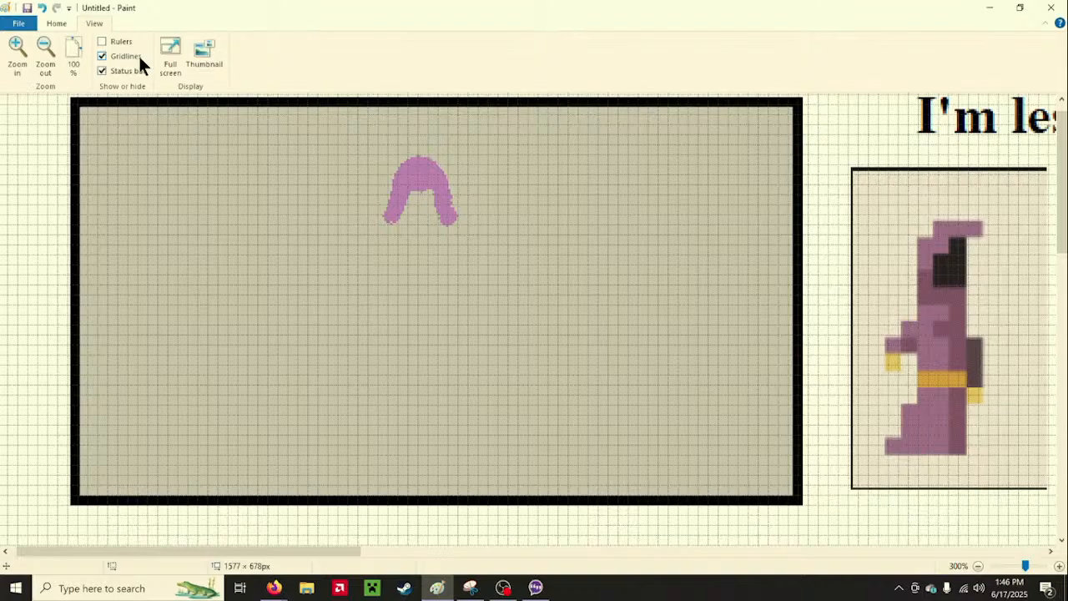
click(138, 56)
click(120, 40)
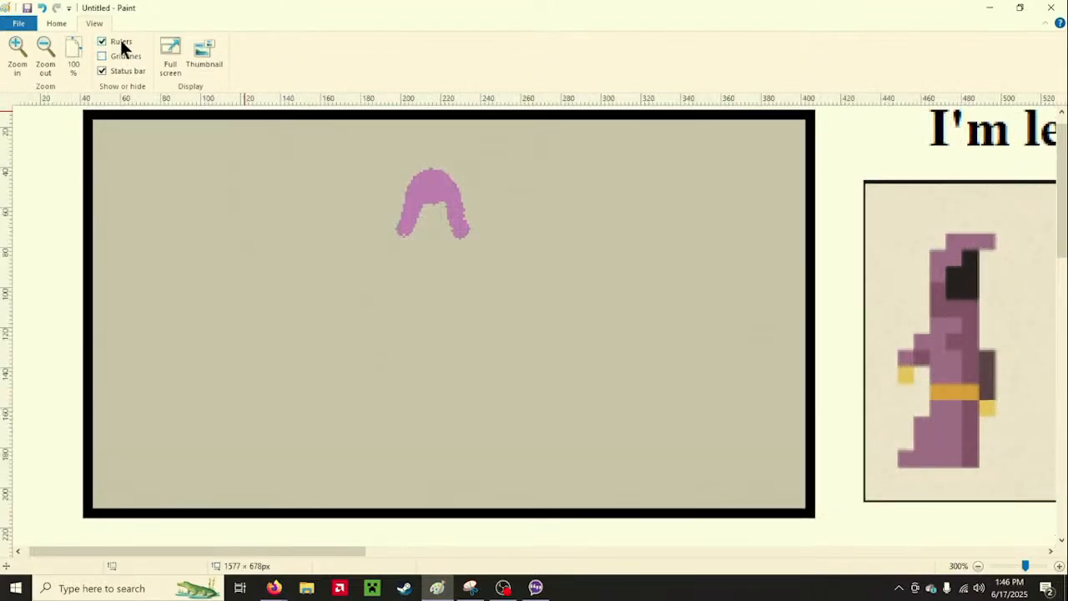
click(120, 40)
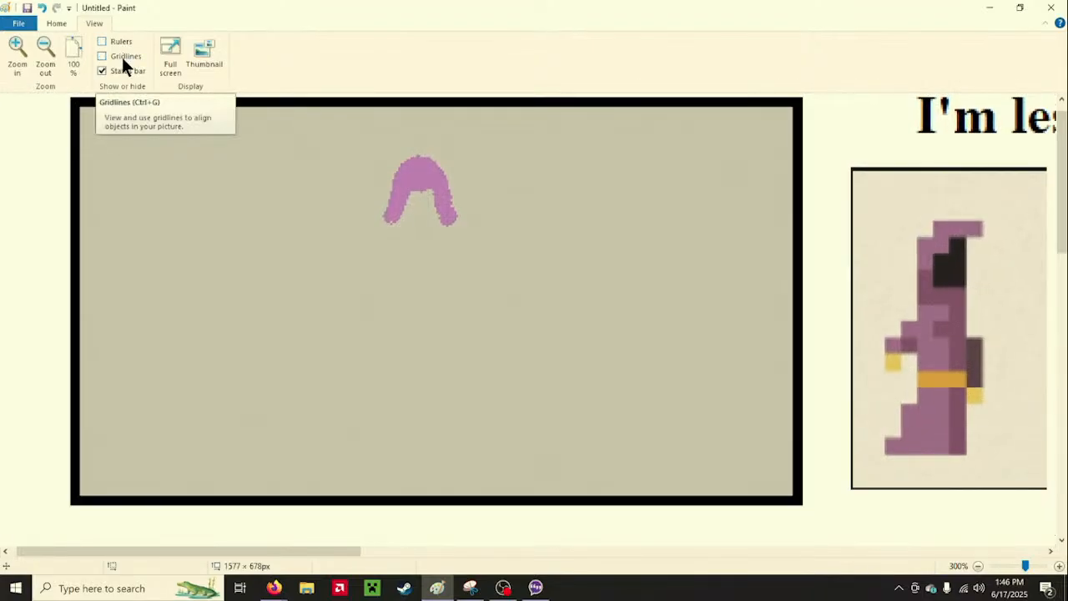
click(122, 57)
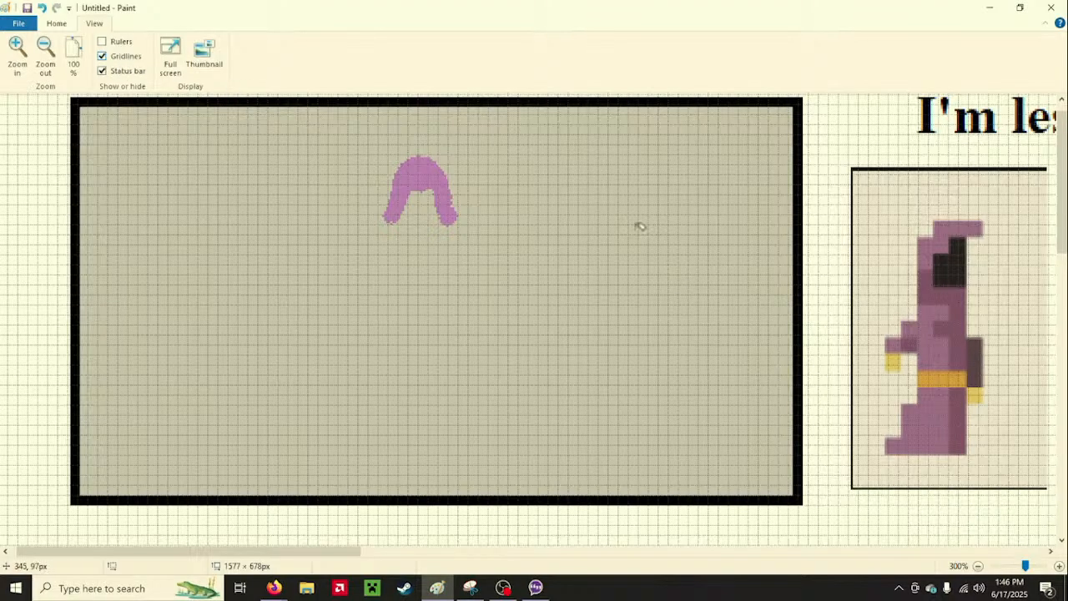
Sample the robe's purple from the reference sprite and fill the hood shape with it
click(61, 24)
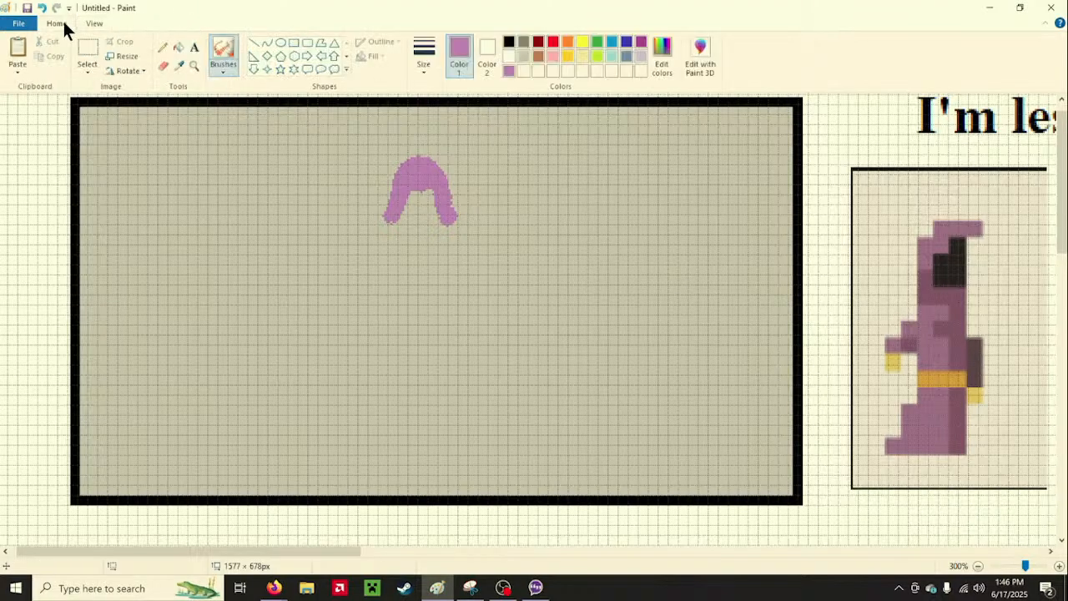
click(179, 65)
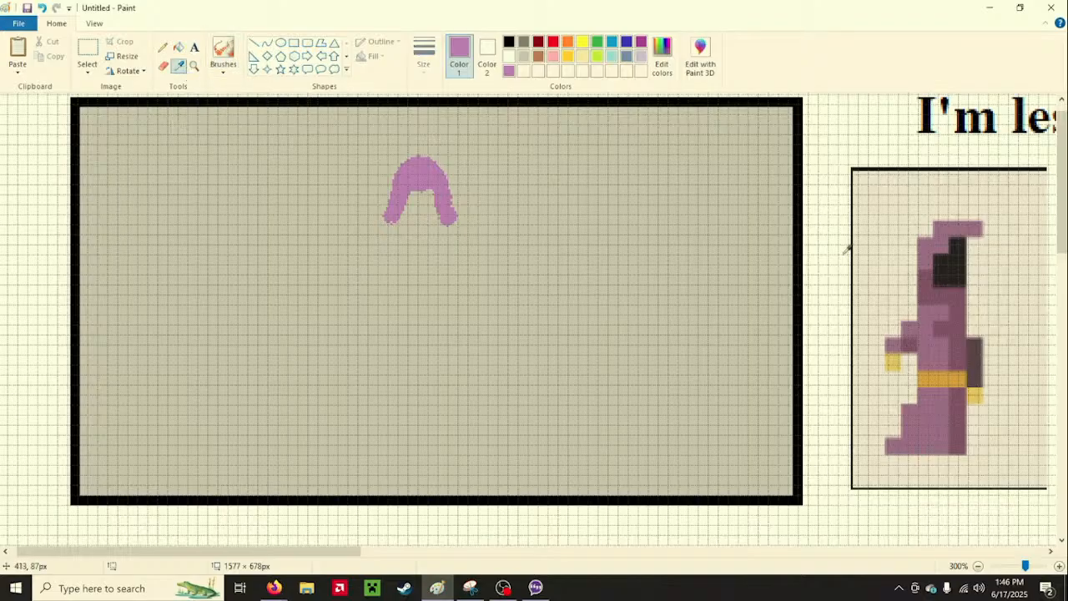
click(930, 321)
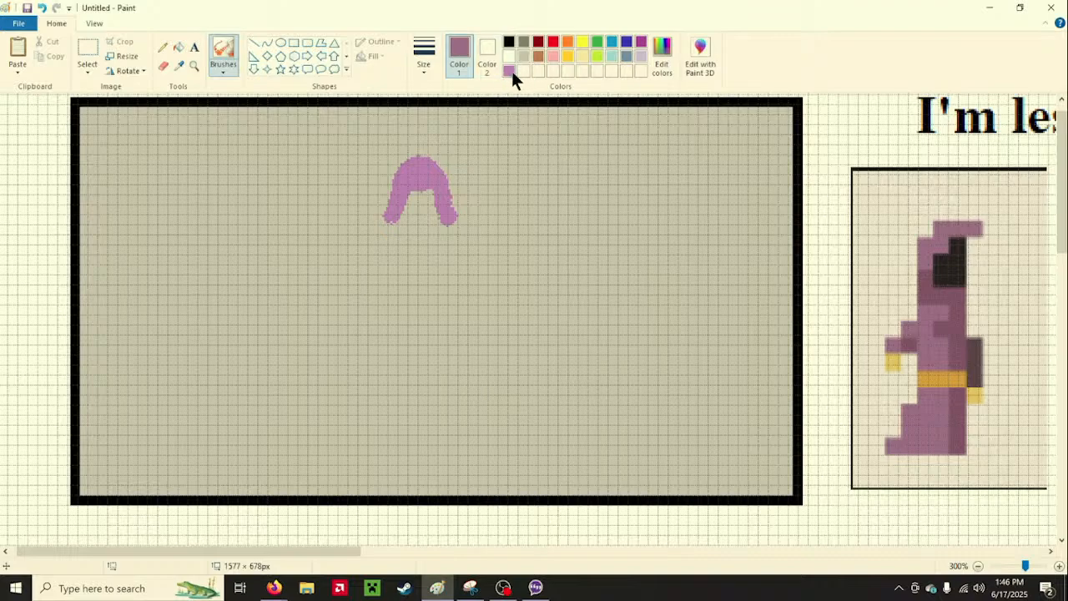
click(179, 48)
click(433, 176)
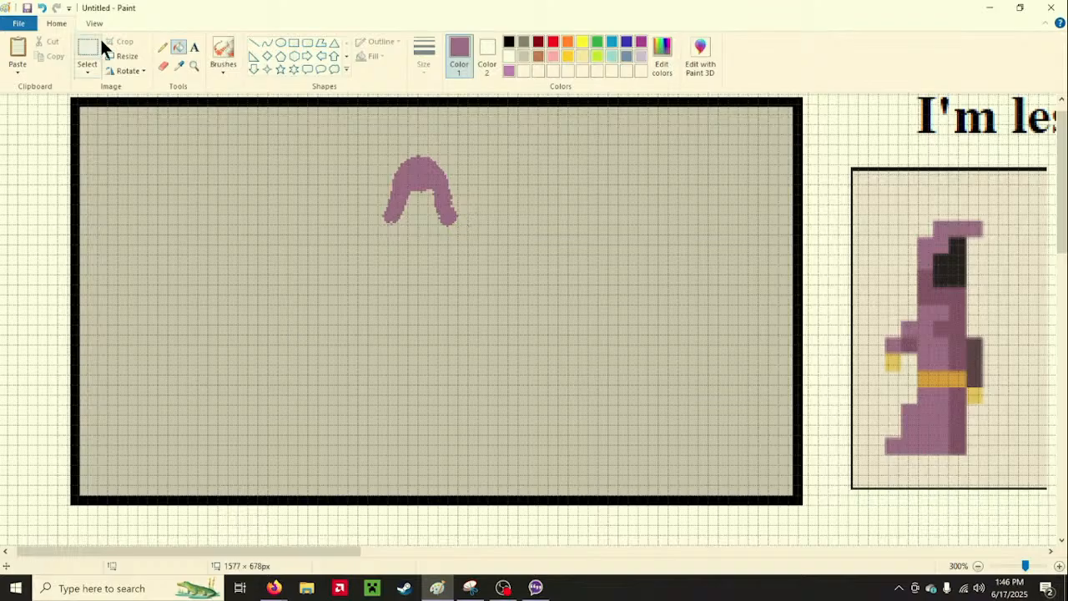
Save the robe's purple (Red 155, Green 111, Blue 154) as a custom color and return to the canvas with the brush
click(223, 51)
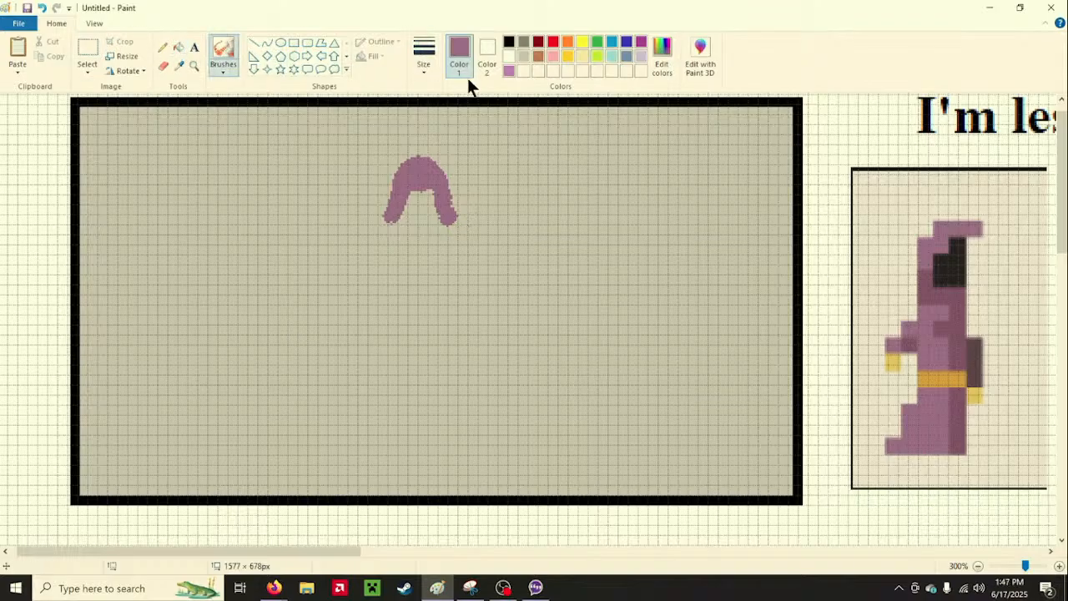
click(656, 68)
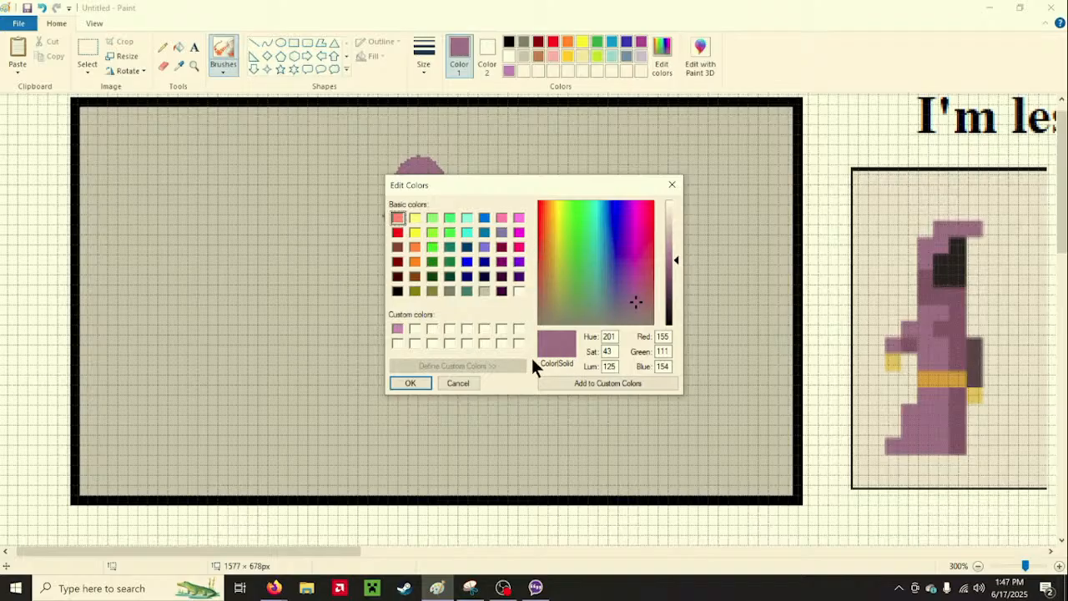
click(567, 385)
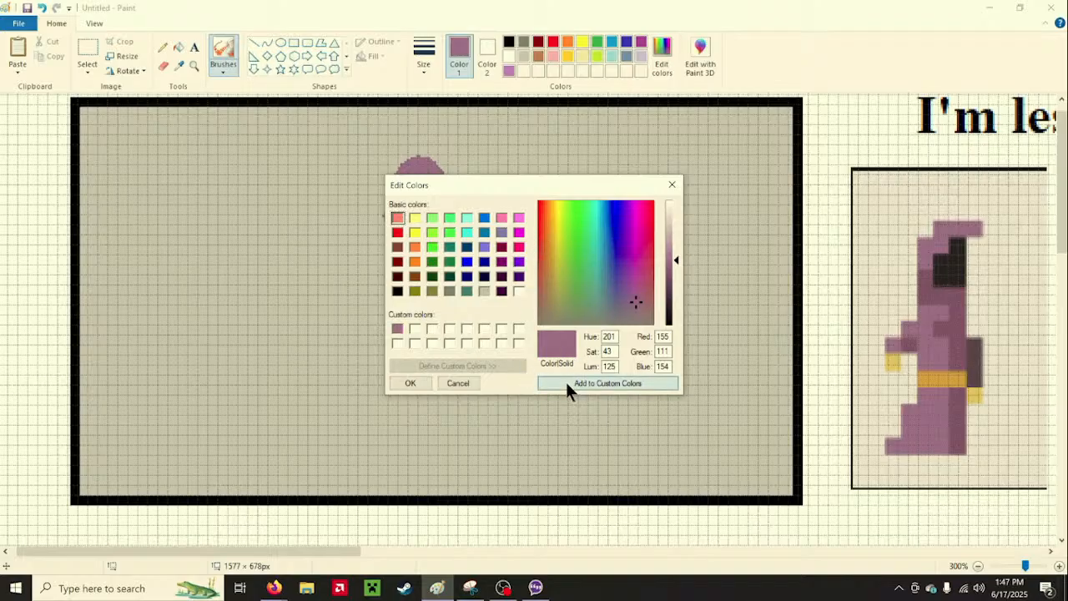
click(415, 330)
click(397, 330)
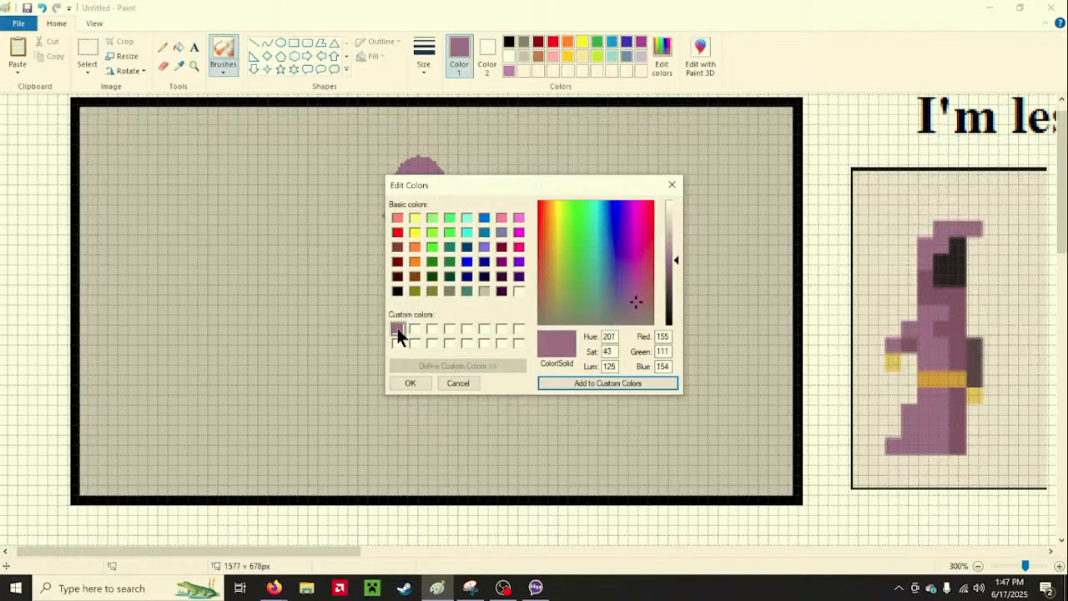
click(464, 380)
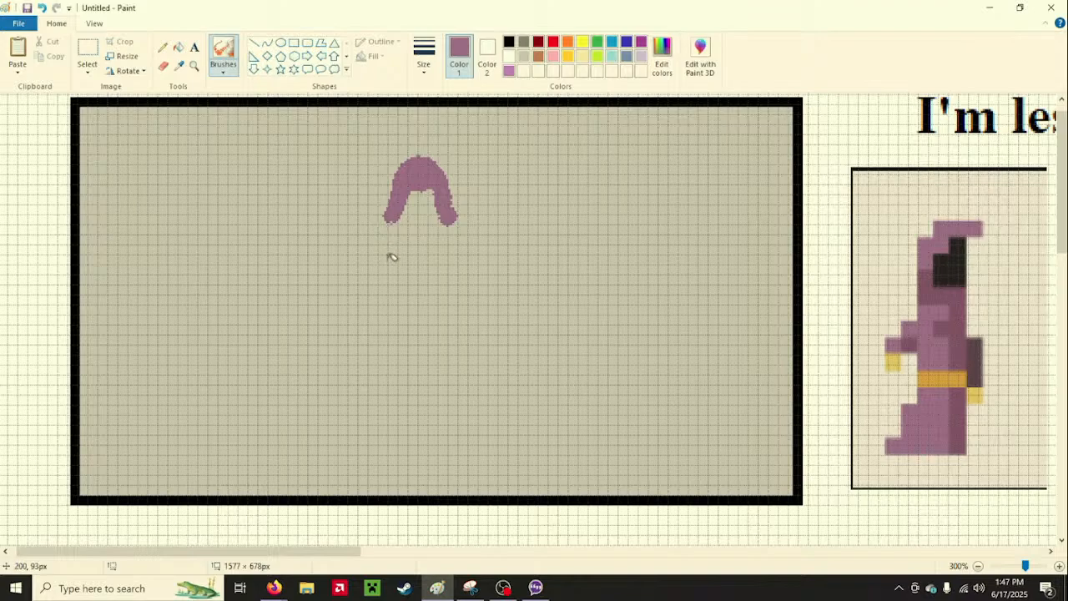
Mark the midpoints of the black frame's four sides with short red pencil ticks just outside the border
click(160, 45)
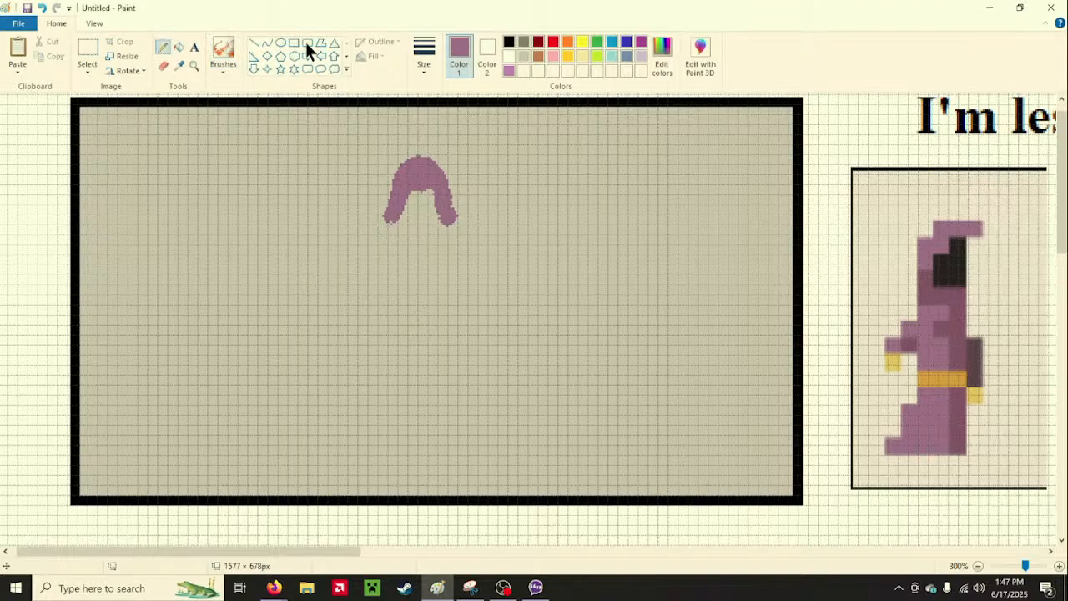
click(553, 43)
drag(71, 285, 63, 284)
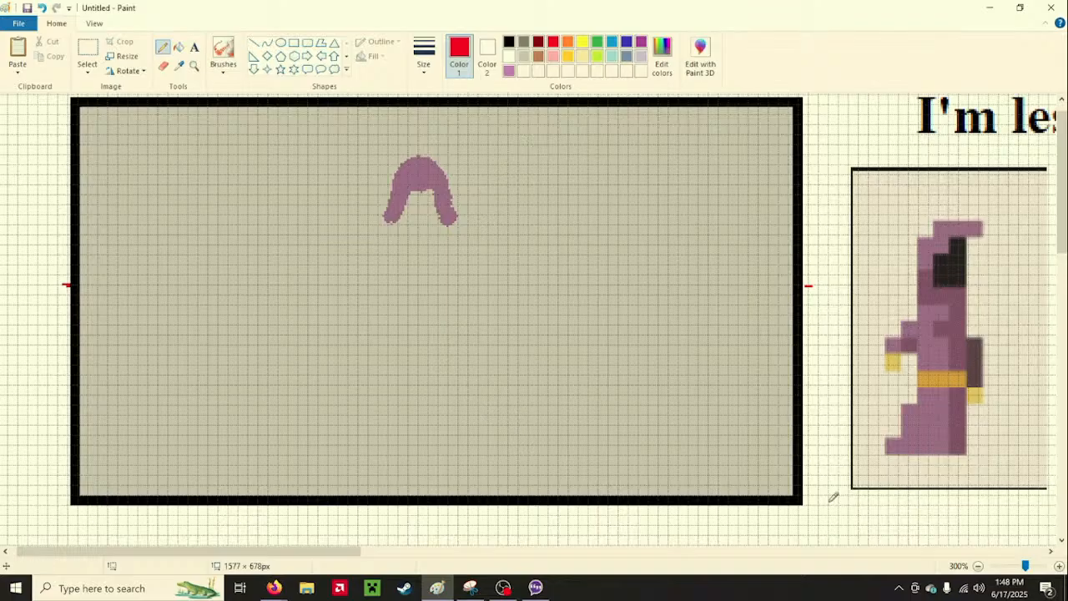
click(430, 512)
scroll(438, 191, up, 1)
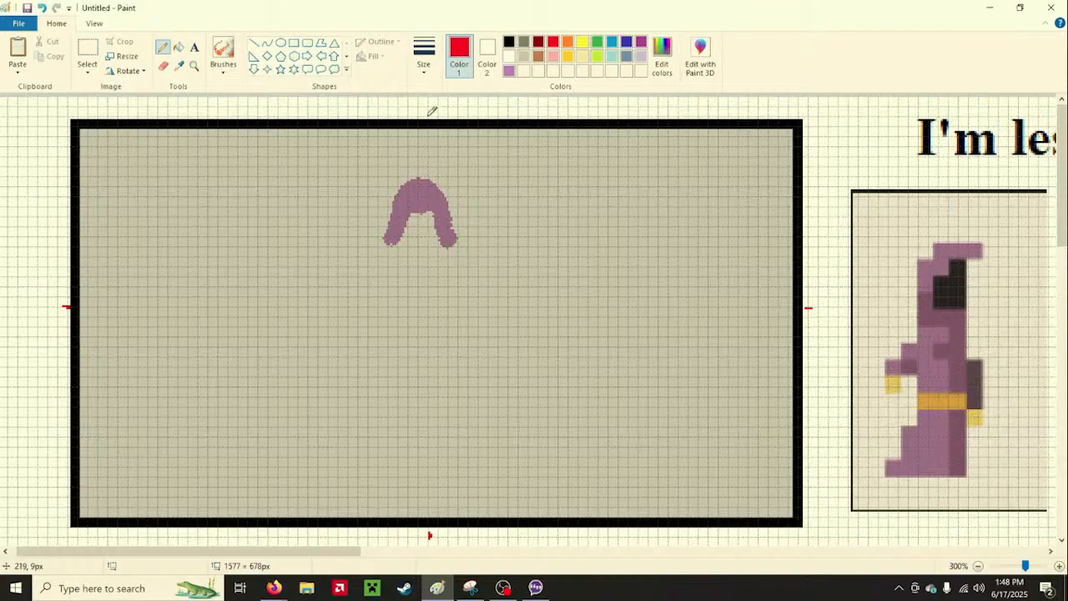
scroll(583, 242, down, 3)
scroll(582, 242, up, 3)
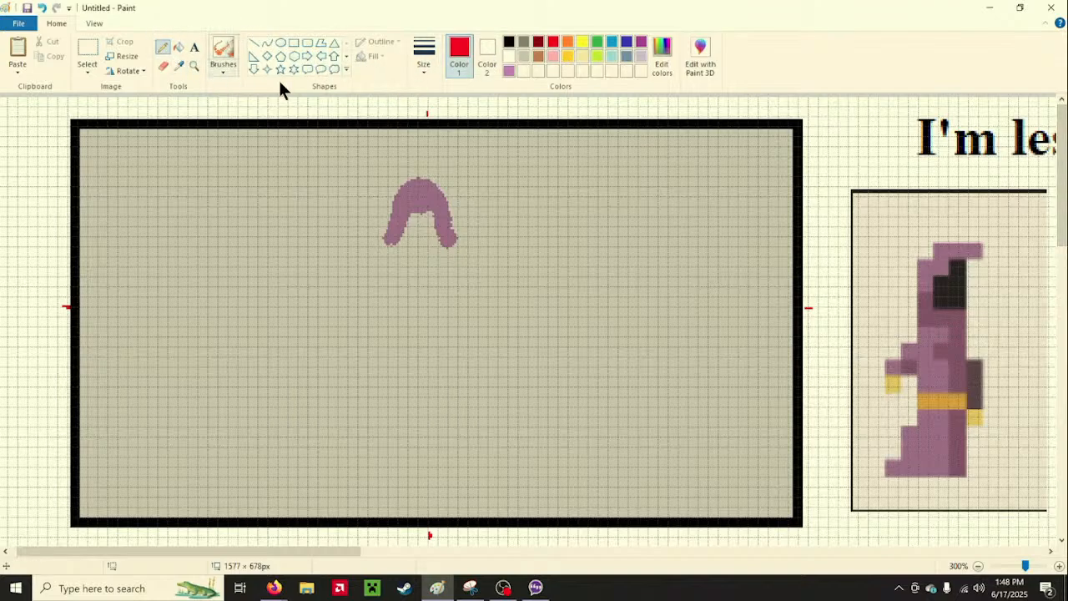
Try red and lighter purple brush dabs on the top of the hood, undoing the red one
click(222, 56)
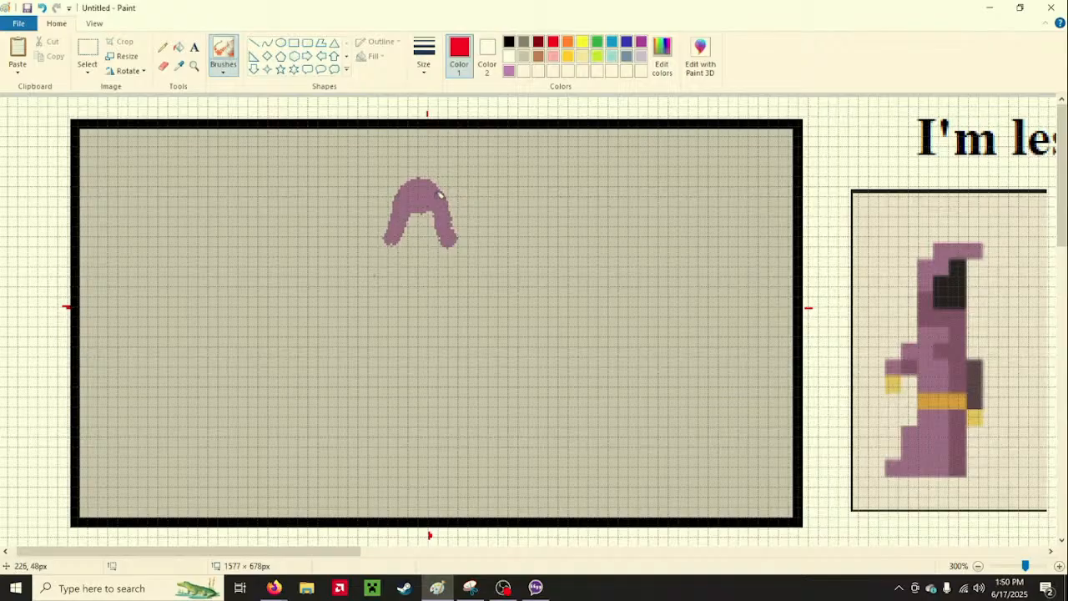
drag(429, 192, 431, 189)
click(42, 7)
click(509, 70)
drag(437, 194, 432, 185)
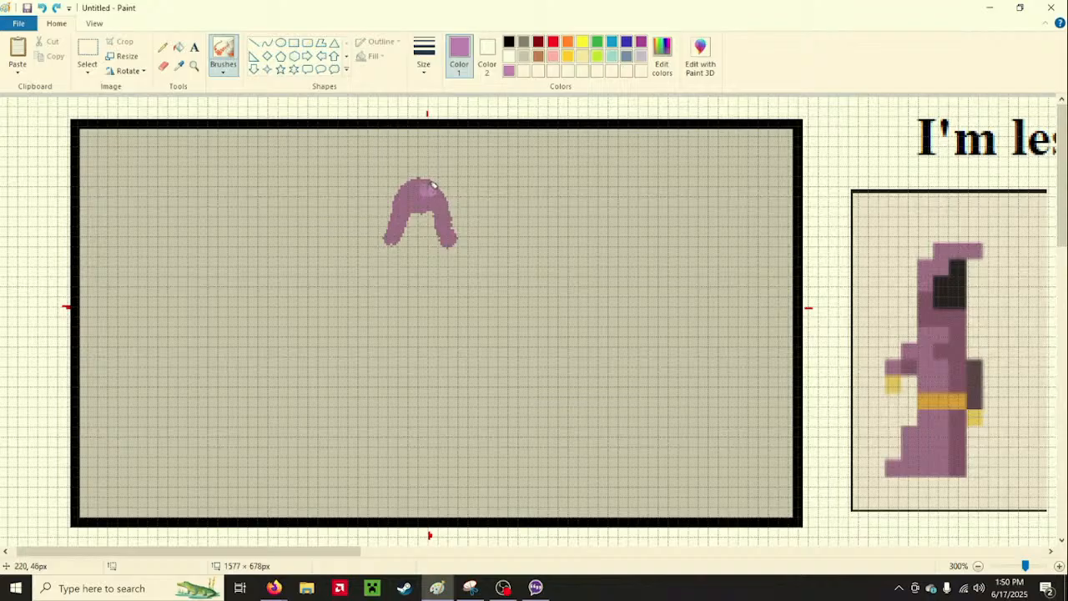
Make the saved custom purple (Red 155, Green 111, Blue 154) the active drawing color
click(674, 63)
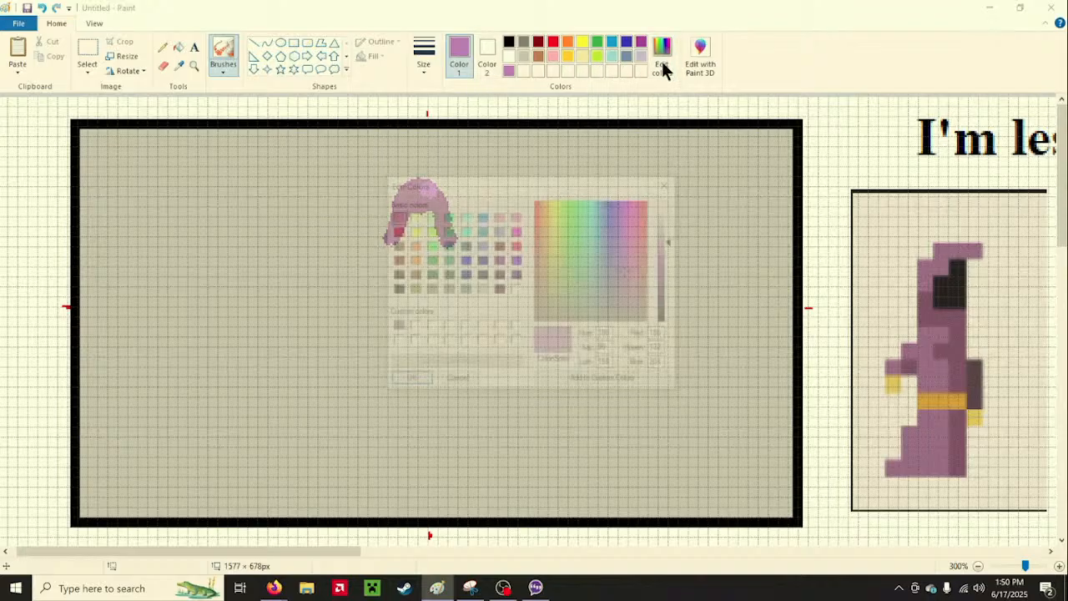
click(398, 328)
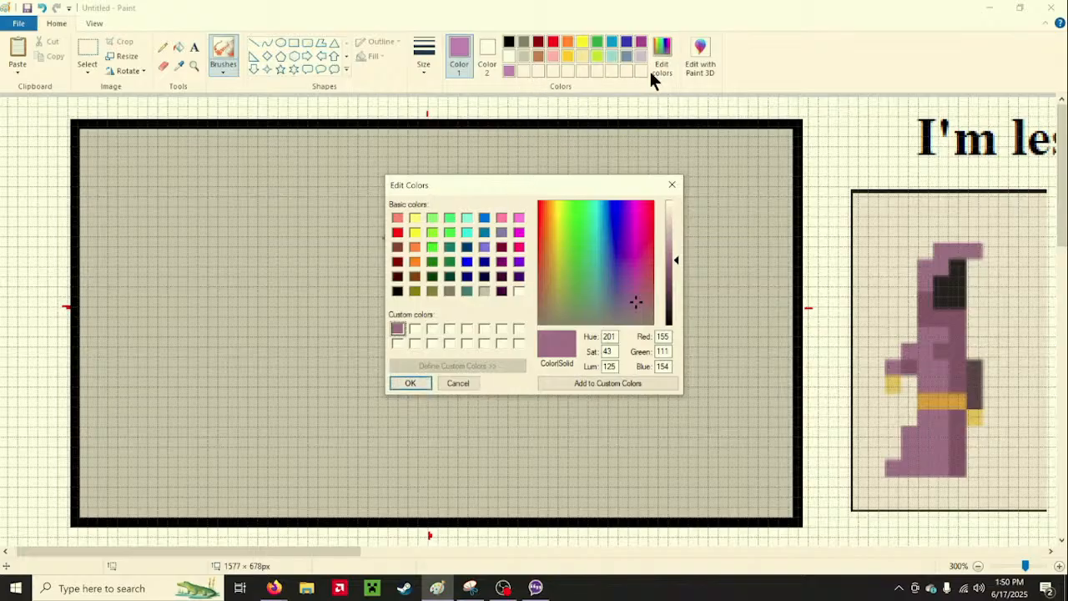
click(431, 381)
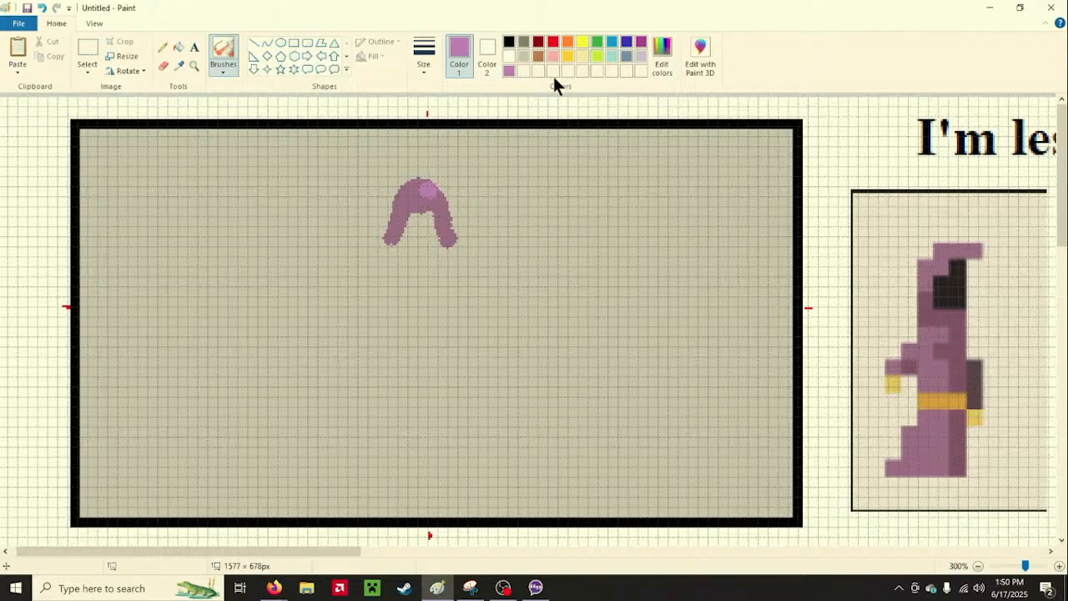
click(661, 66)
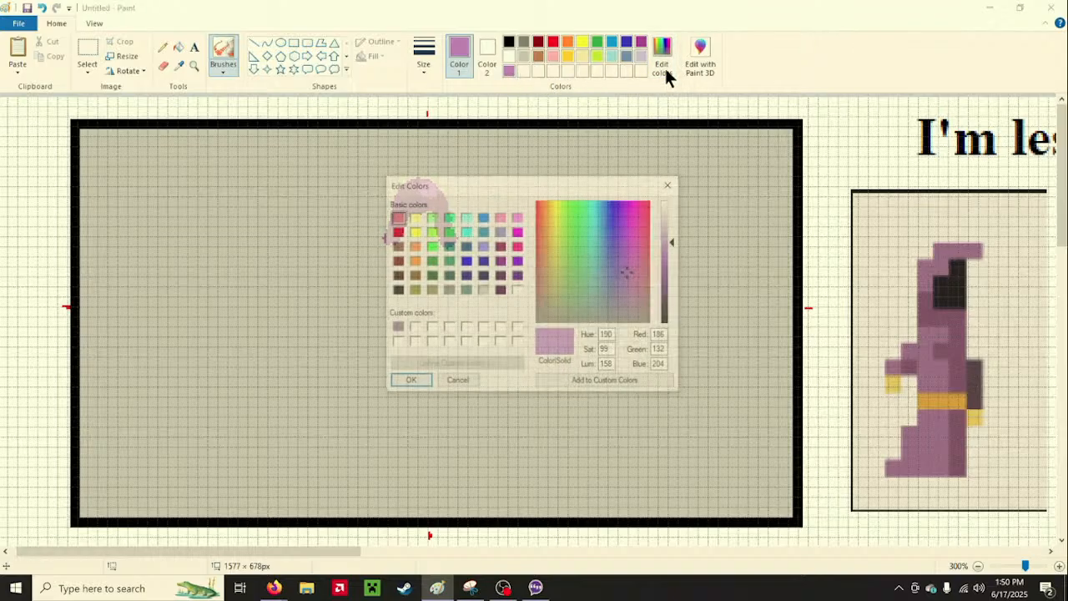
click(399, 330)
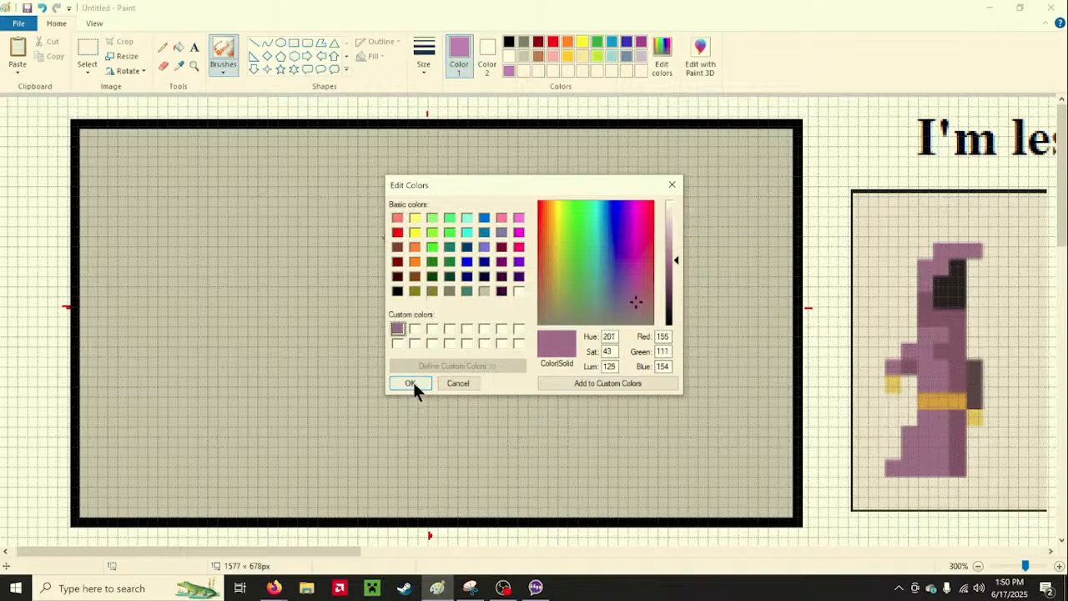
click(412, 381)
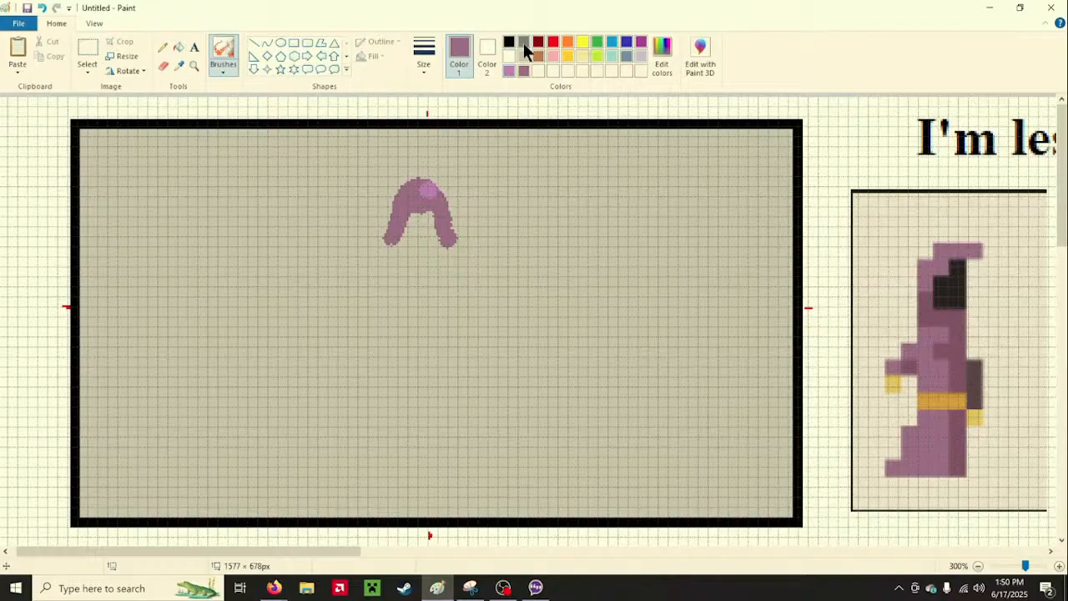
Try to widen the hood's right side with the muted purple brush, undoing the strokes that bulge outward
mouse_move(433, 201)
mouse_down()
mouse_move(432, 180)
mouse_move(463, 230)
mouse_up()
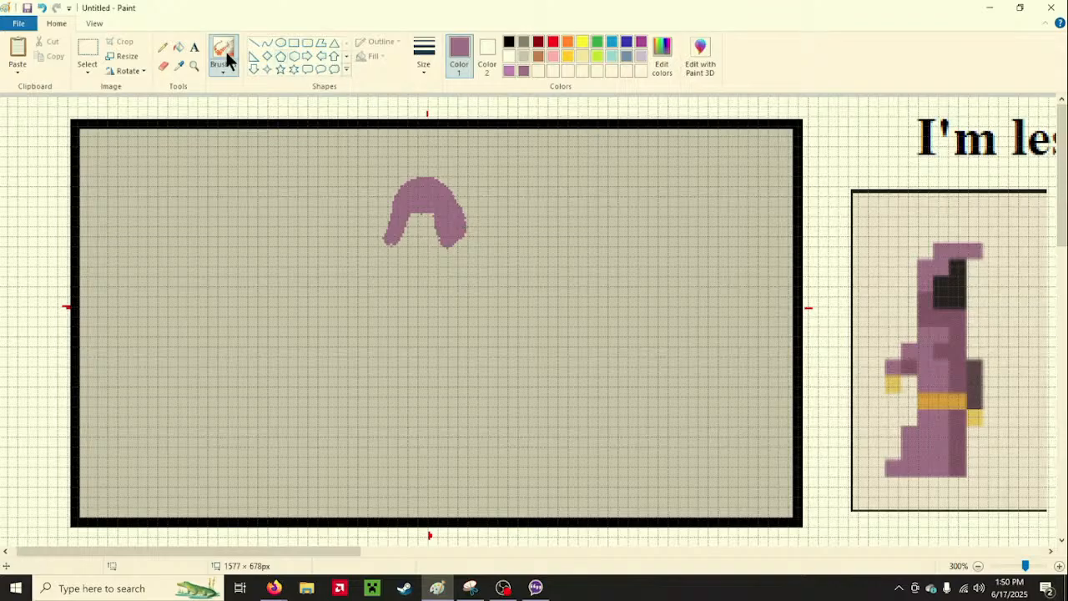
click(42, 7)
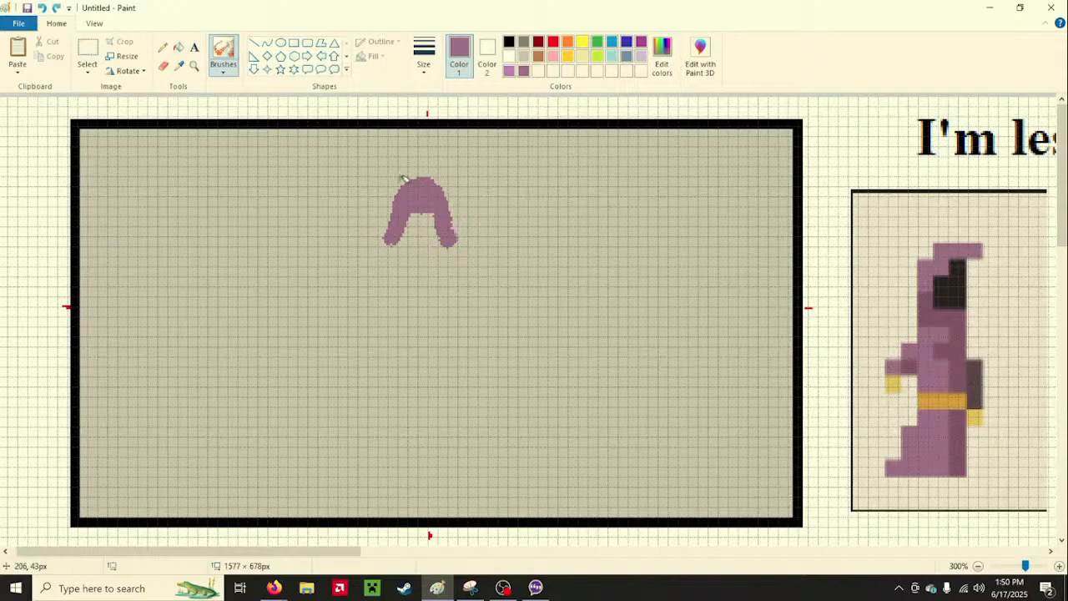
click(437, 185)
drag(444, 185, 454, 219)
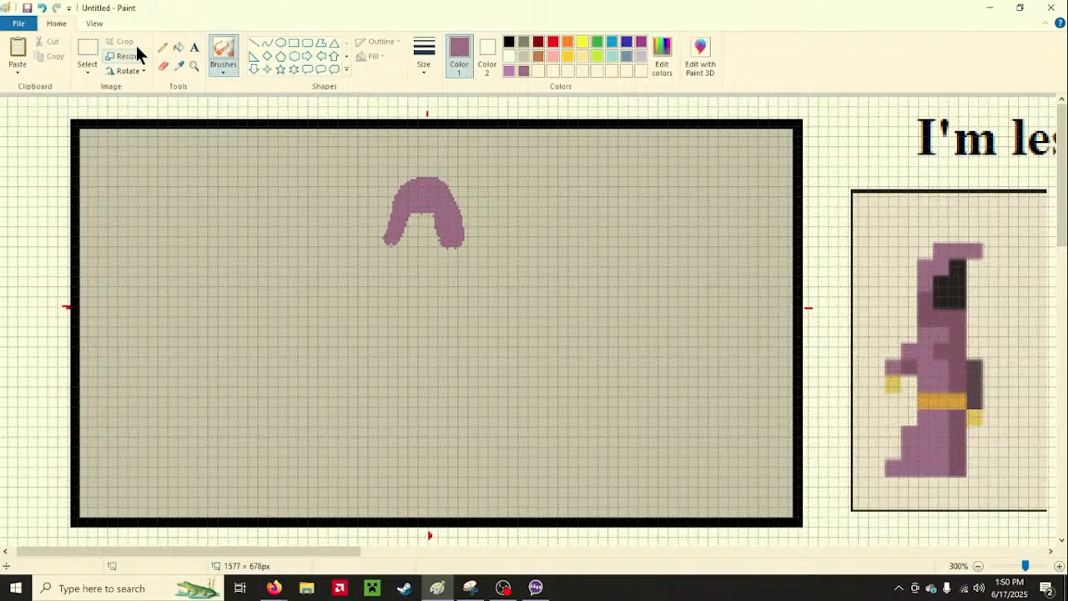
click(44, 8)
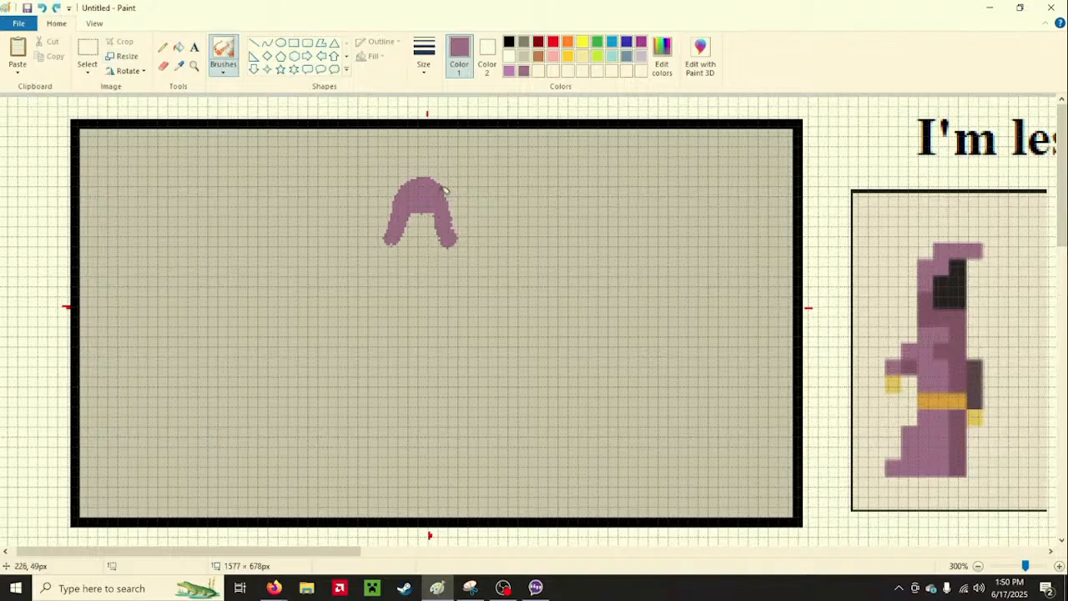
Brush the hood's right side wider in the muted purple and fill its opening into a solid dome
drag(437, 181, 461, 236)
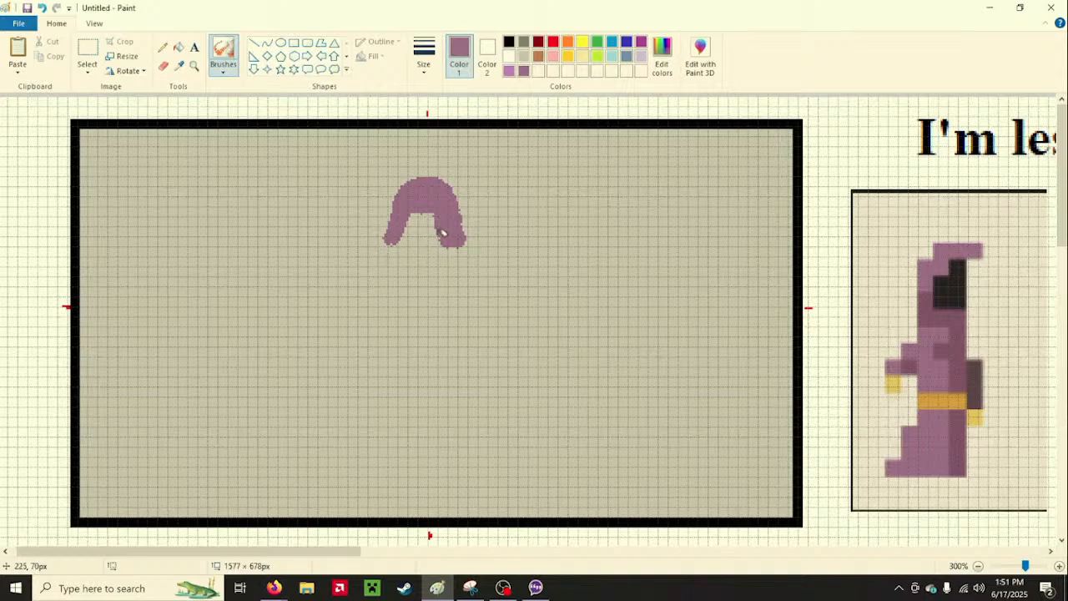
mouse_move(439, 247)
mouse_down()
mouse_move(431, 205)
mouse_move(420, 235)
mouse_move(417, 216)
mouse_move(412, 232)
mouse_move(423, 206)
mouse_move(408, 232)
mouse_move(420, 204)
mouse_move(403, 241)
mouse_move(448, 244)
mouse_up()
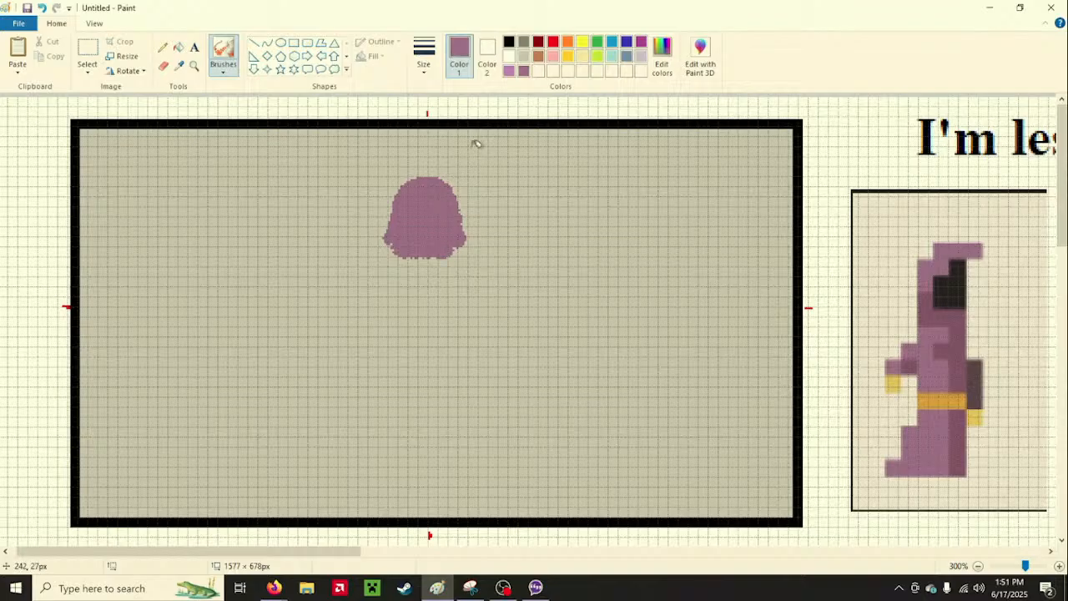
Brush a wavy lighter purple collar beneath the hood and rough in a curved robe hem with branching strokes below it
click(509, 70)
mouse_move(373, 242)
mouse_down()
mouse_move(455, 263)
mouse_move(490, 247)
mouse_move(396, 249)
mouse_up()
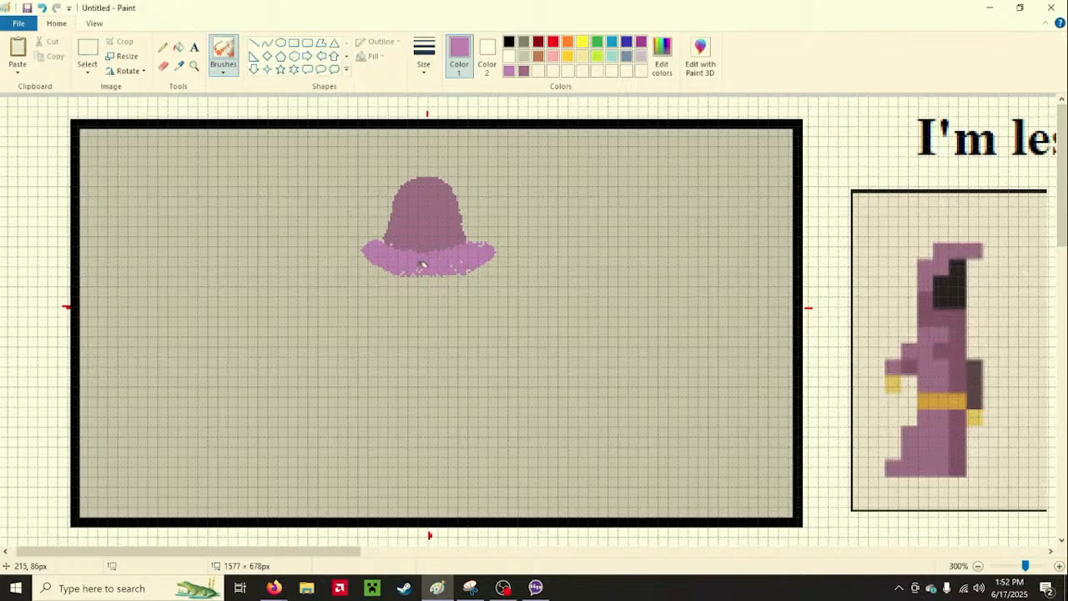
mouse_move(422, 264)
mouse_down()
mouse_move(408, 269)
mouse_move(392, 253)
mouse_move(467, 264)
mouse_move(456, 266)
mouse_move(470, 253)
mouse_move(448, 265)
mouse_move(458, 267)
mouse_move(484, 248)
mouse_up()
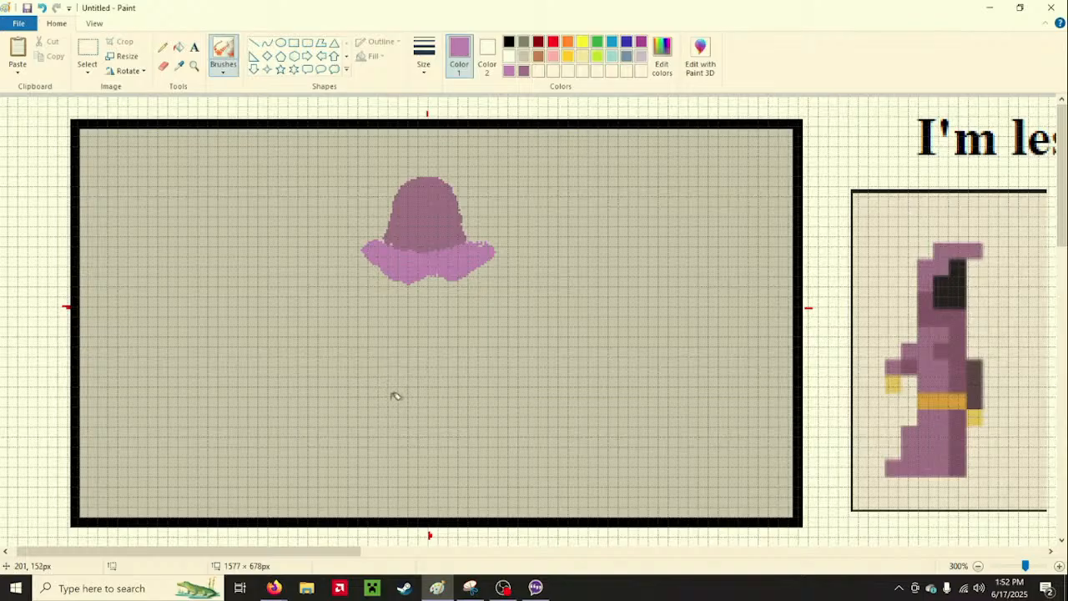
mouse_move(395, 400)
mouse_down()
mouse_move(511, 384)
mouse_move(409, 406)
mouse_move(374, 391)
mouse_move(422, 405)
mouse_move(393, 403)
mouse_move(470, 396)
mouse_move(438, 402)
mouse_move(467, 396)
mouse_move(459, 403)
mouse_move(467, 393)
mouse_move(445, 389)
mouse_move(489, 332)
mouse_move(457, 391)
mouse_move(439, 393)
mouse_move(498, 358)
mouse_move(491, 379)
mouse_up()
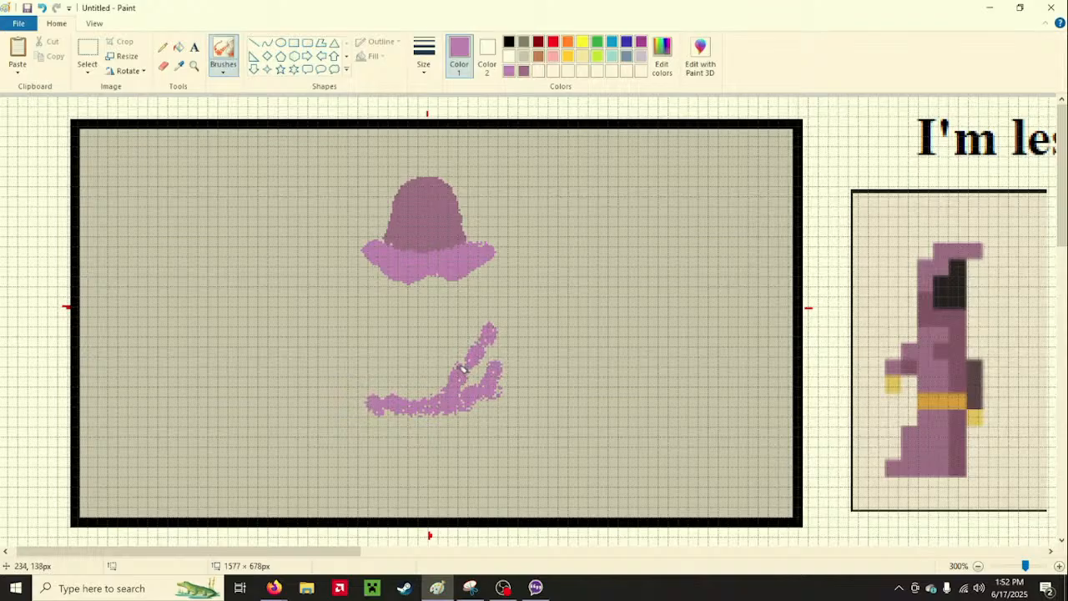
Brush two thick sloping arms from the collar and both robe sides down to the hem in the muted purple
click(521, 71)
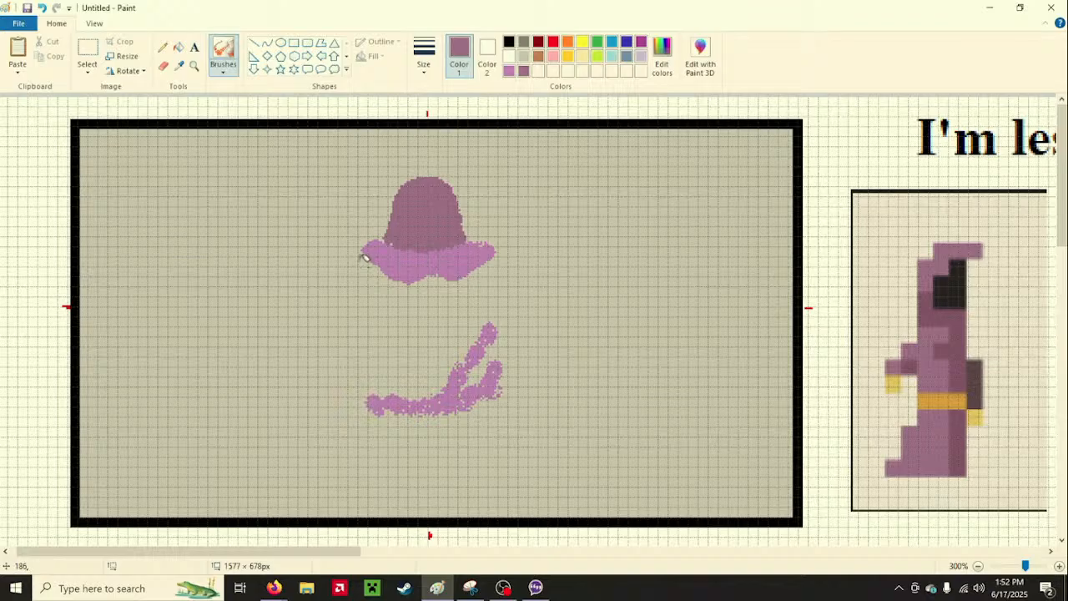
drag(364, 258, 322, 330)
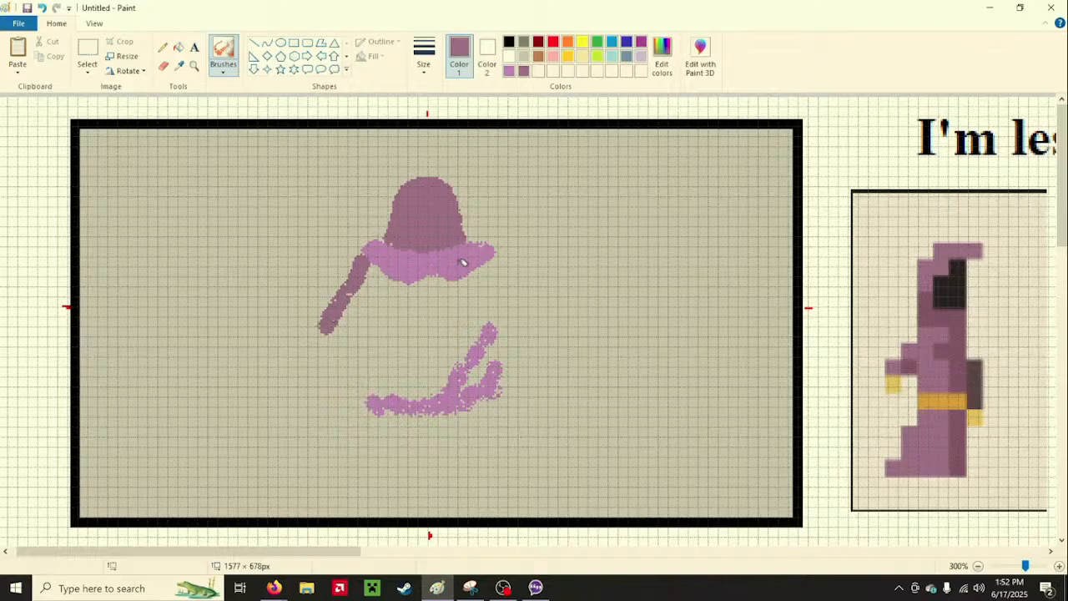
drag(495, 269, 517, 321)
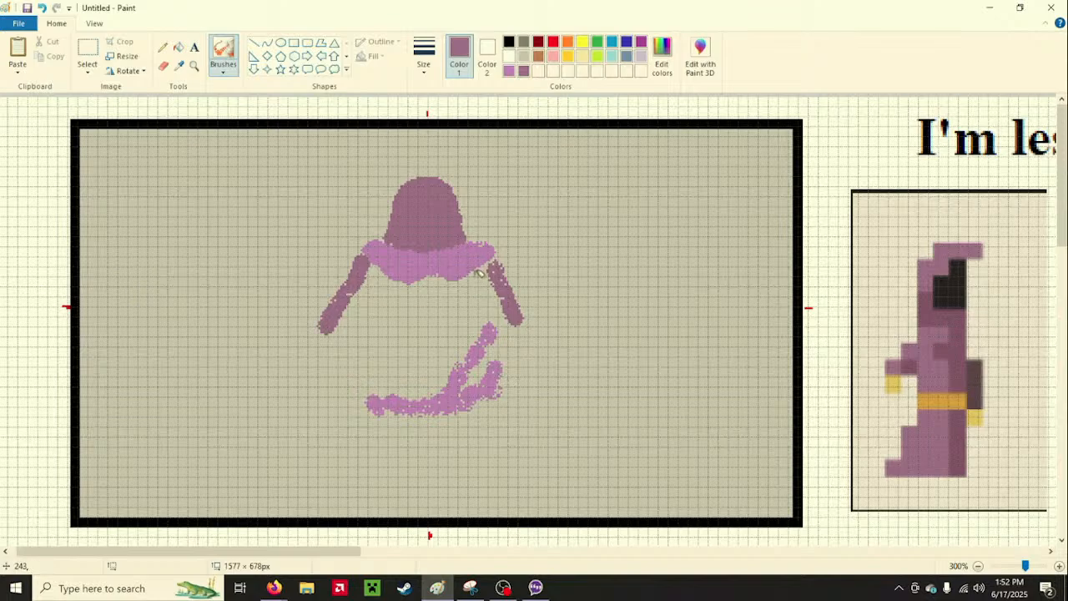
mouse_move(480, 273)
mouse_down()
mouse_move(491, 340)
mouse_move(507, 380)
mouse_up()
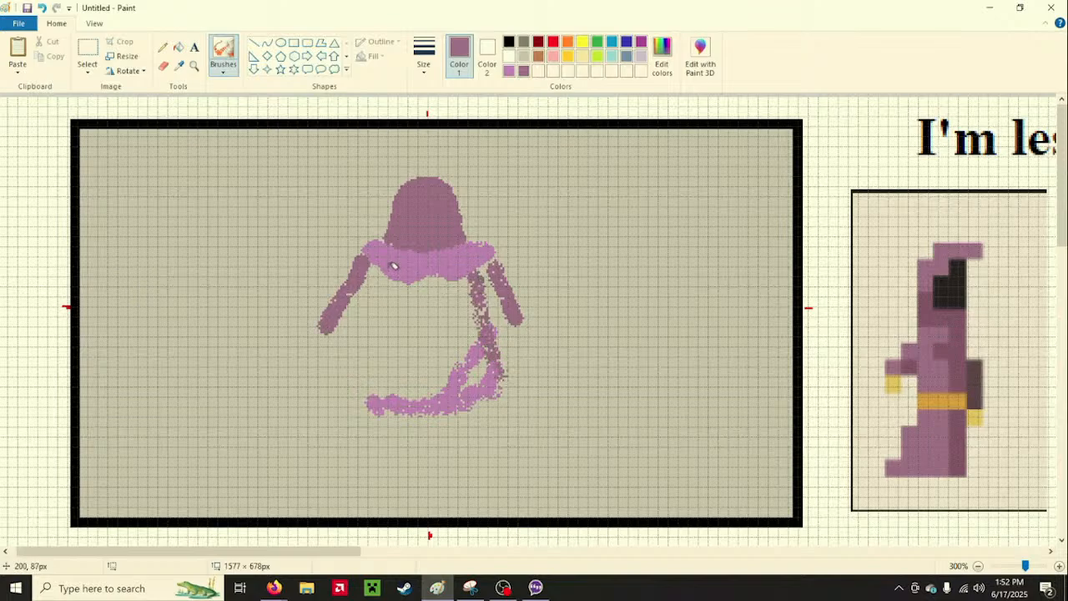
mouse_move(392, 269)
mouse_down()
mouse_move(392, 378)
mouse_move(396, 313)
mouse_move(373, 395)
mouse_move(398, 330)
mouse_move(392, 377)
mouse_up()
mouse_move(495, 284)
mouse_down()
mouse_move(513, 307)
mouse_move(486, 258)
mouse_move(513, 311)
mouse_up()
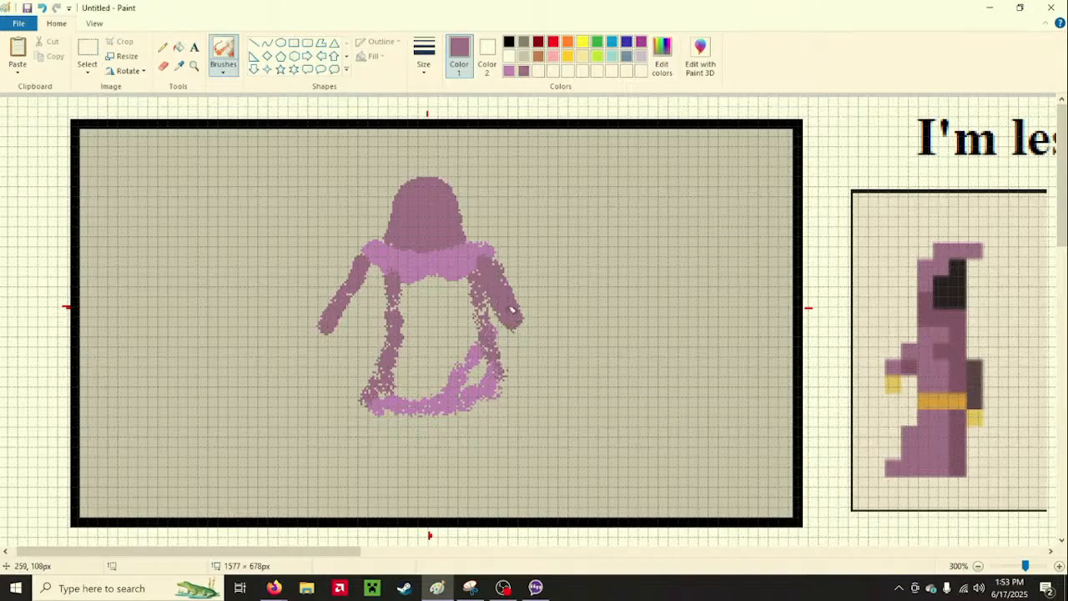
mouse_move(373, 268)
mouse_down()
mouse_move(348, 309)
mouse_move(369, 271)
mouse_move(353, 317)
mouse_up()
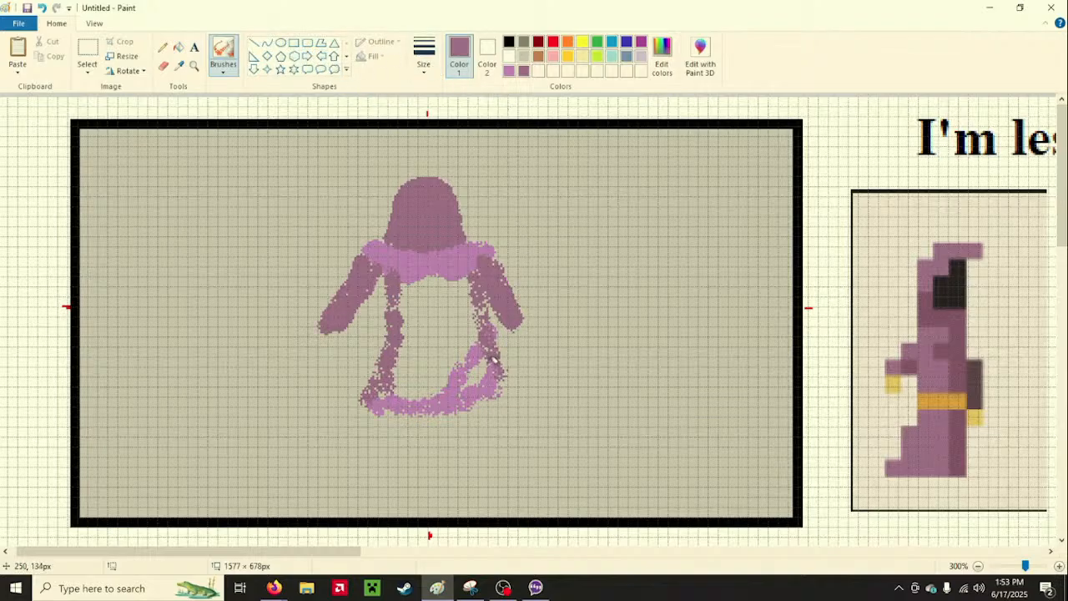
Paint over the robe's right side and the left arm with the background colour to erase them
click(523, 55)
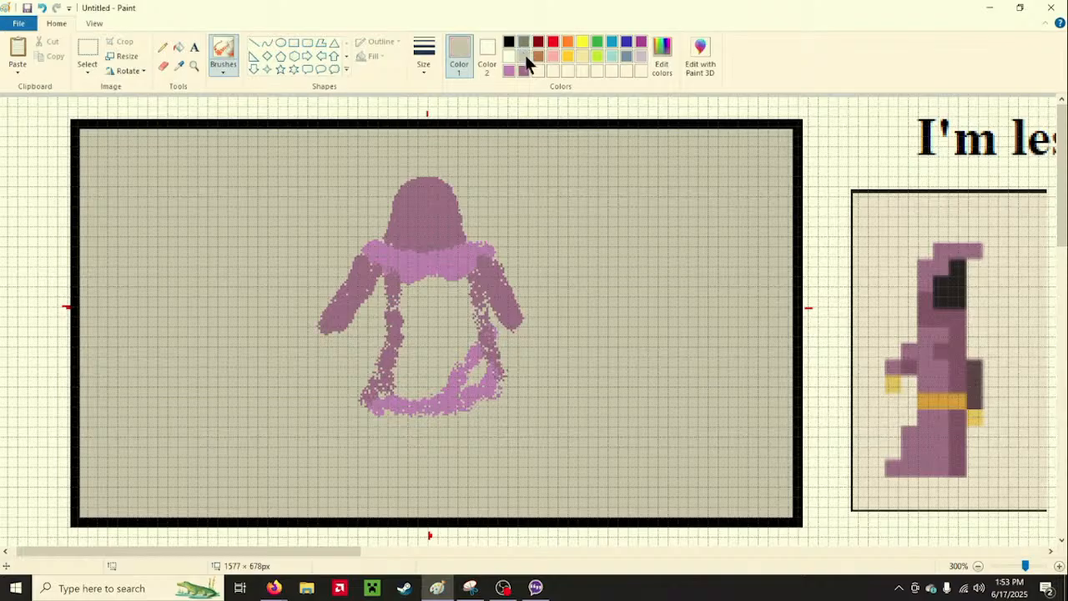
mouse_move(509, 389)
mouse_down()
mouse_move(483, 304)
mouse_move(479, 333)
mouse_move(496, 379)
mouse_move(473, 337)
mouse_up()
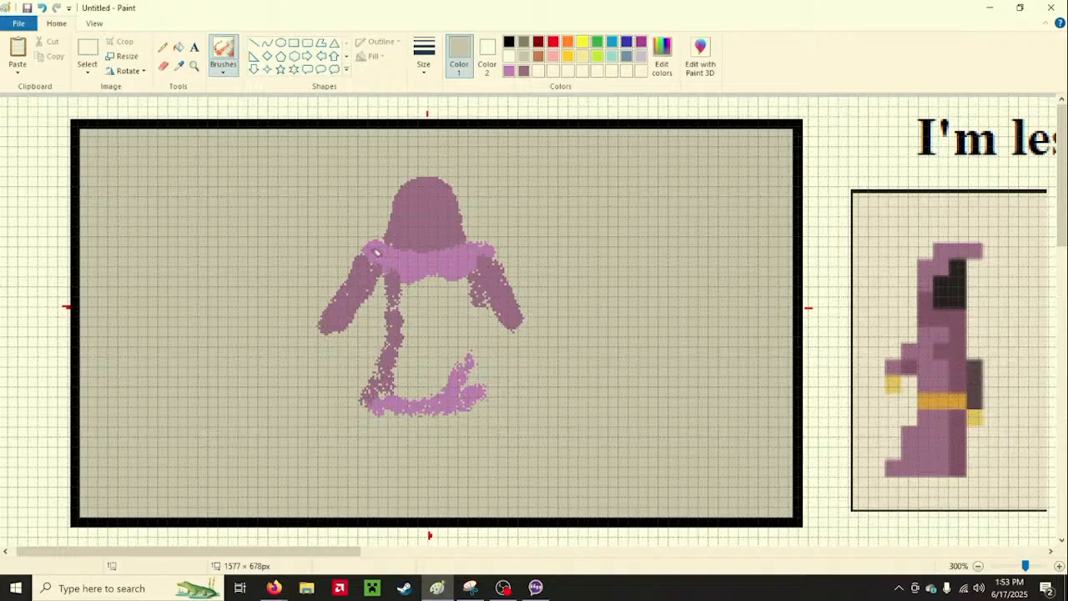
mouse_move(376, 252)
mouse_down()
mouse_move(338, 284)
mouse_move(334, 319)
mouse_move(340, 294)
mouse_move(327, 313)
mouse_move(345, 338)
mouse_move(354, 264)
mouse_move(366, 278)
mouse_move(361, 234)
mouse_move(344, 265)
mouse_move(374, 288)
mouse_move(363, 299)
mouse_move(353, 274)
mouse_move(334, 323)
mouse_up()
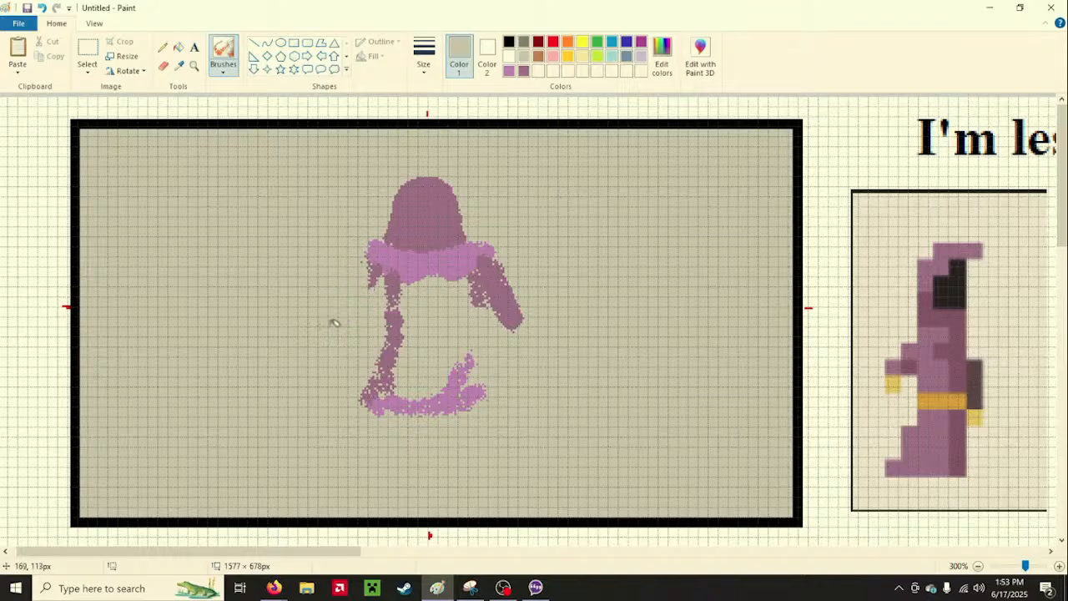
Brush a slimmer left arm and a more inward right robe side in muted purple, and trim the right arm's outer edge with the background colour
click(519, 72)
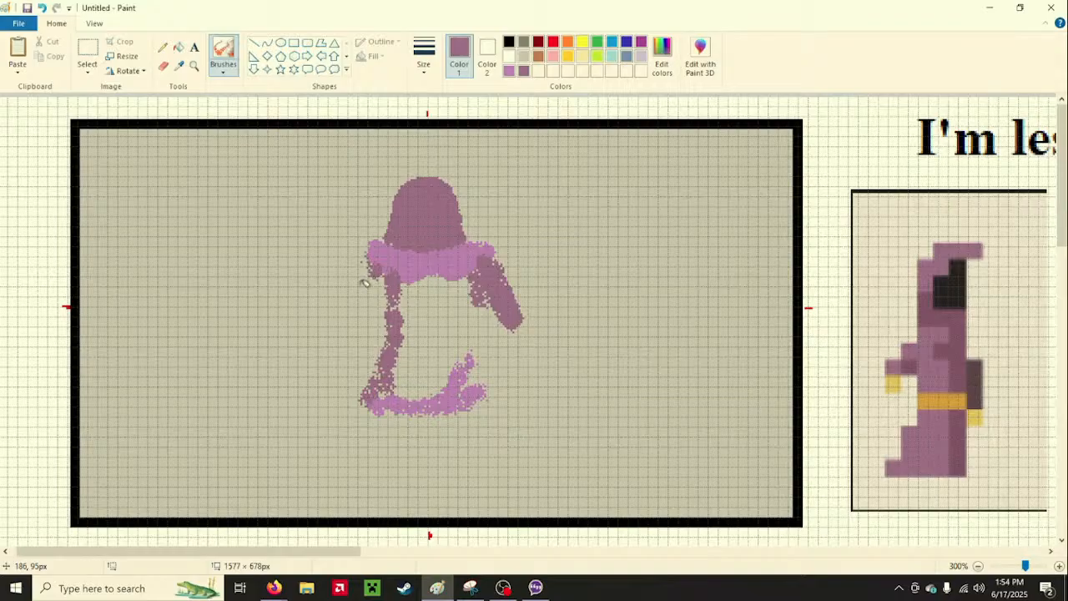
mouse_move(381, 278)
mouse_down()
mouse_move(360, 312)
mouse_move(378, 276)
mouse_move(360, 316)
mouse_move(373, 287)
mouse_move(365, 270)
mouse_move(349, 329)
mouse_move(365, 286)
mouse_up()
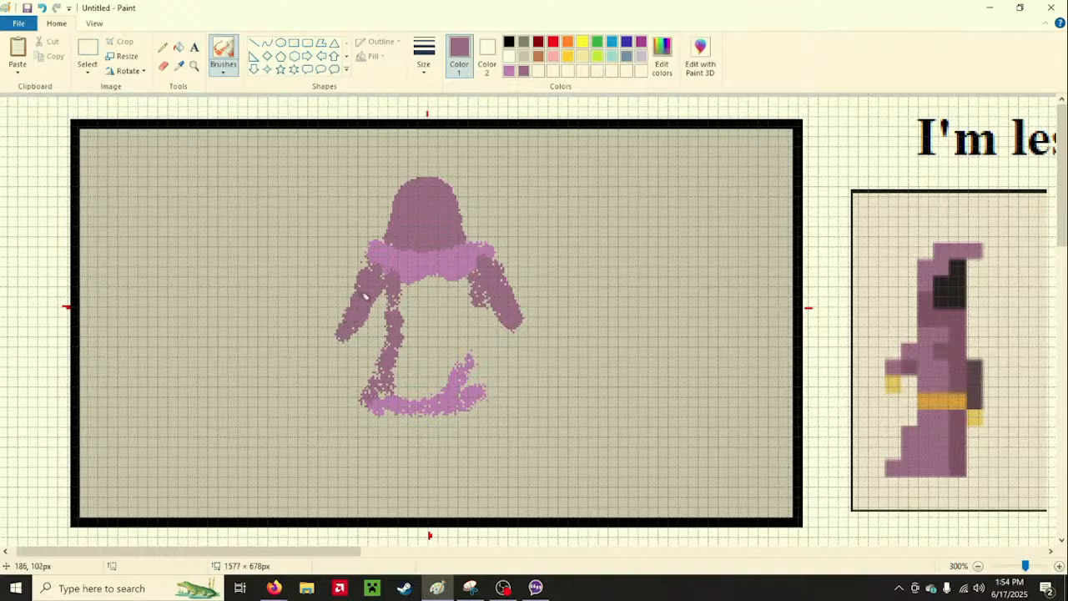
mouse_move(342, 333)
mouse_down()
mouse_move(332, 345)
mouse_move(364, 323)
mouse_up()
mouse_move(473, 372)
mouse_down()
mouse_move(467, 332)
mouse_move(469, 351)
mouse_move(486, 273)
mouse_up()
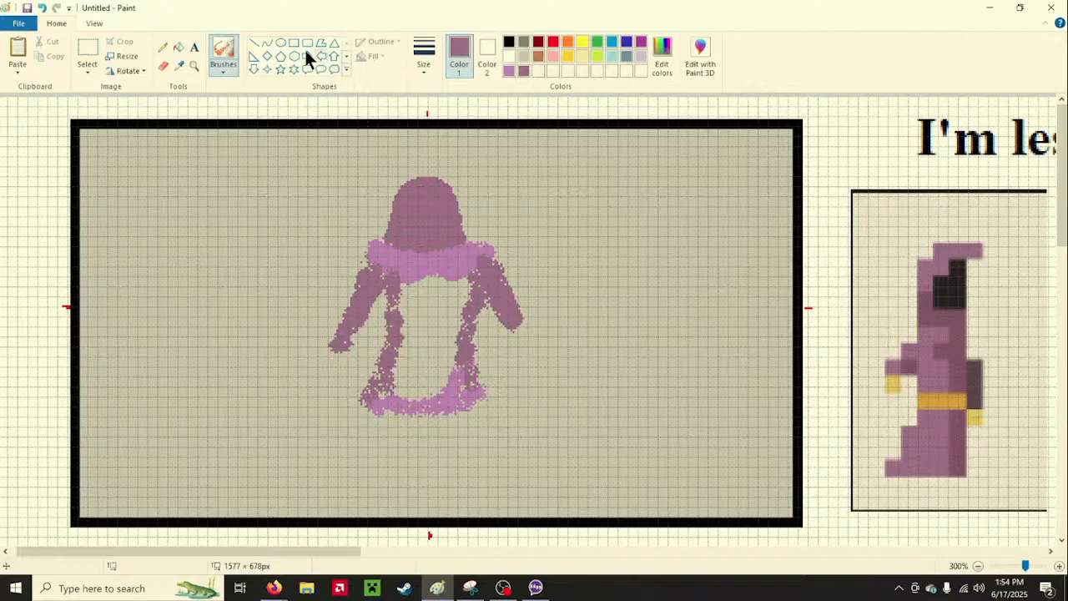
click(525, 56)
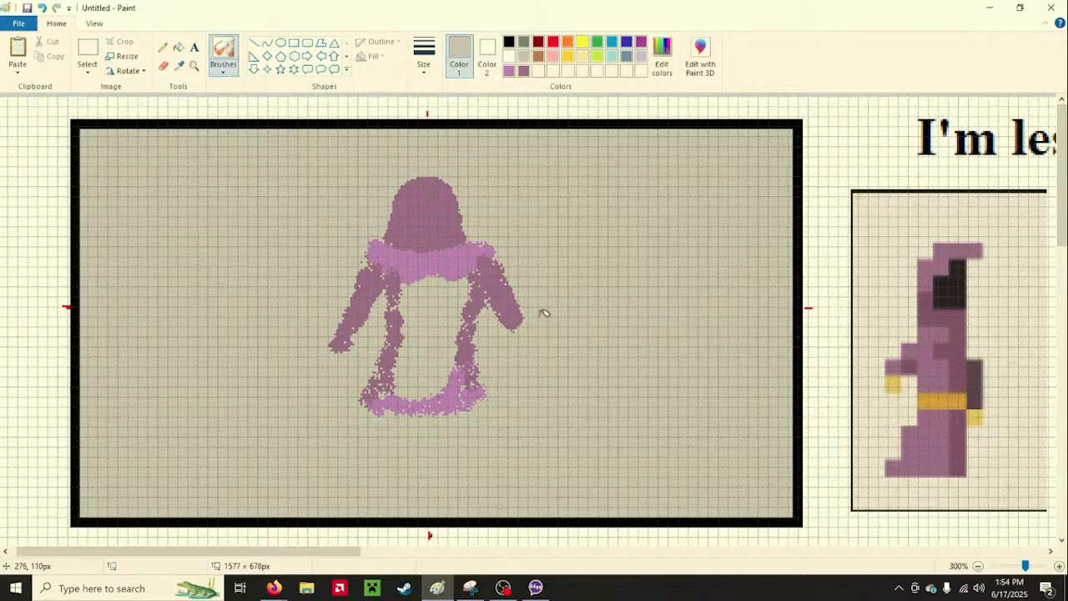
drag(519, 291, 491, 226)
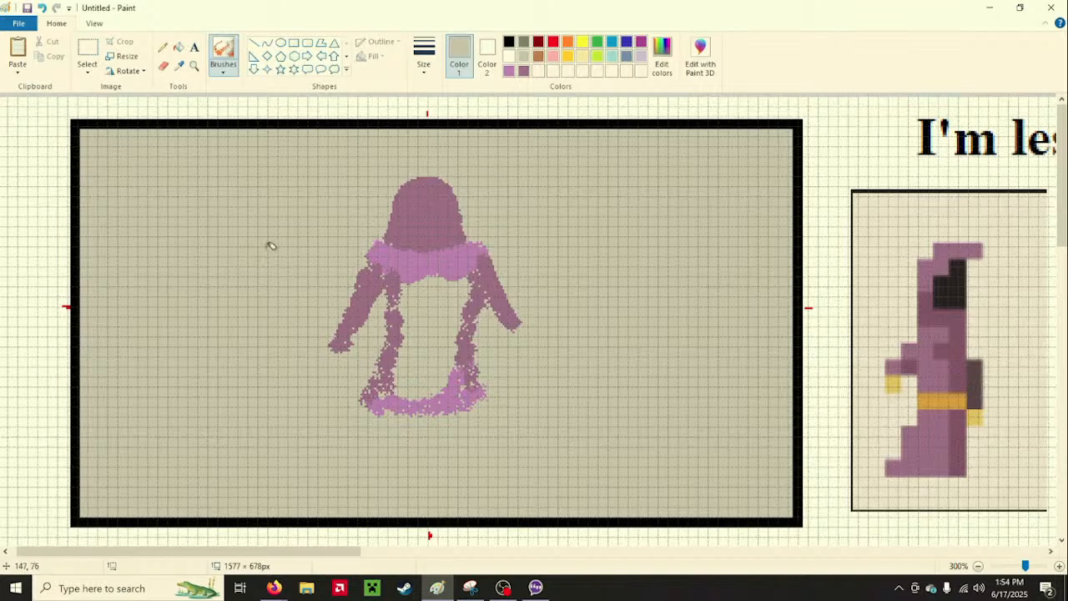
Brush lighter purple marks on the chest and the robe's lower right, and solidify the left robe side in muted purple
click(510, 72)
mouse_move(443, 300)
mouse_down()
mouse_move(421, 329)
mouse_move(437, 313)
mouse_up()
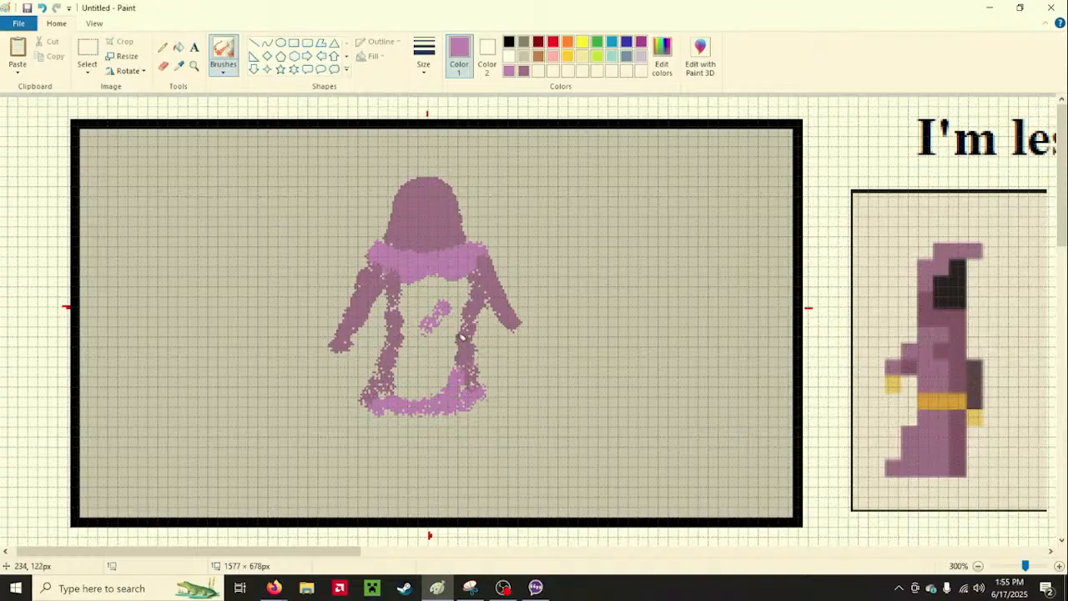
mouse_move(459, 340)
mouse_down()
mouse_move(416, 409)
mouse_move(435, 378)
mouse_move(417, 399)
mouse_up()
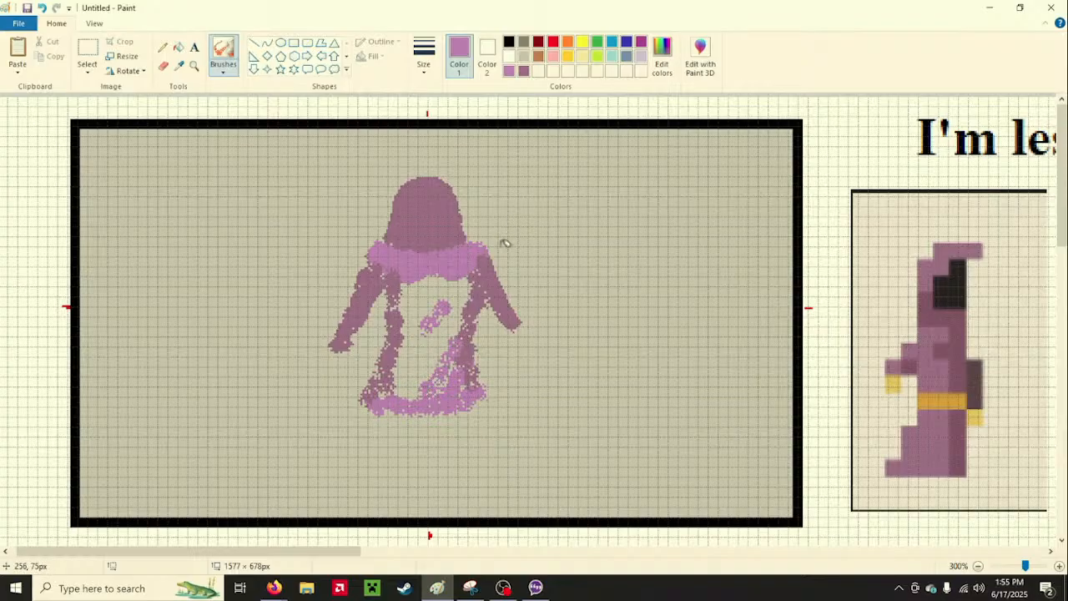
click(523, 70)
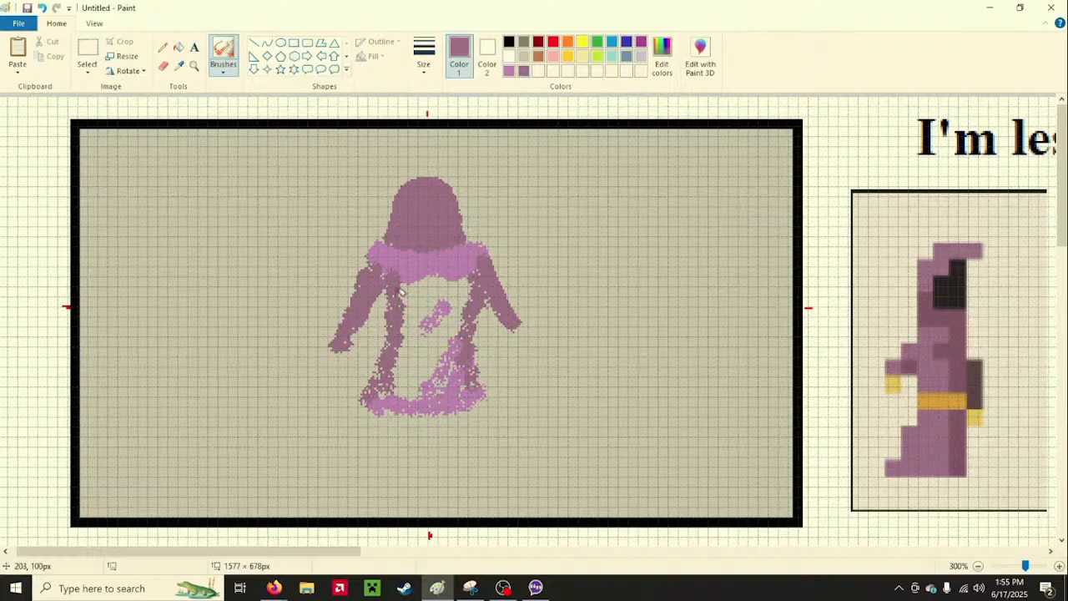
mouse_move(391, 385)
mouse_down()
mouse_move(389, 394)
mouse_move(407, 289)
mouse_up()
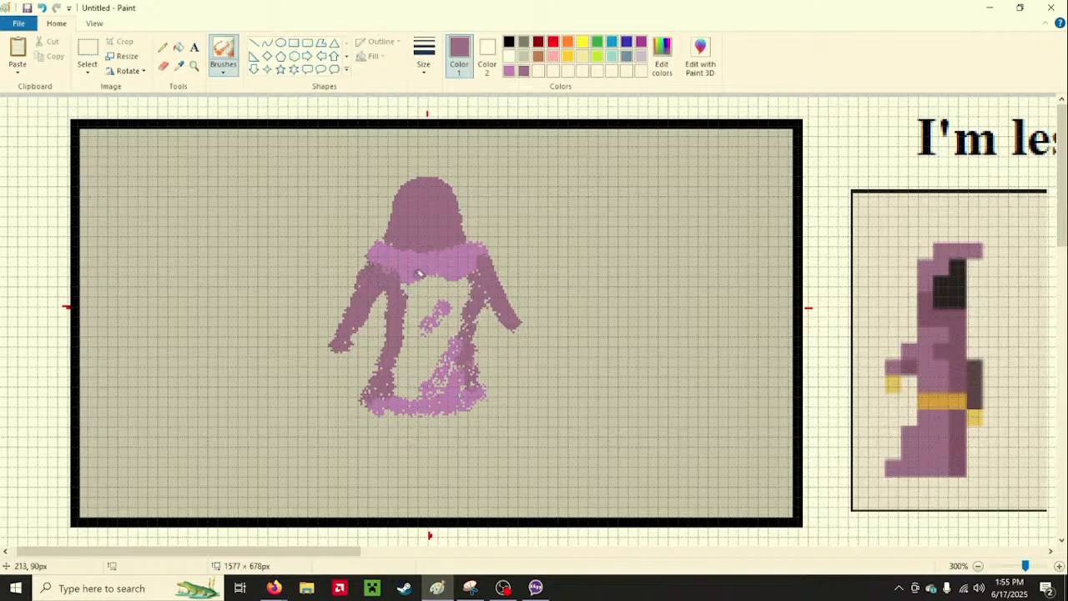
Sample the darker purple from the game sprite and add it to the custom colours
click(175, 68)
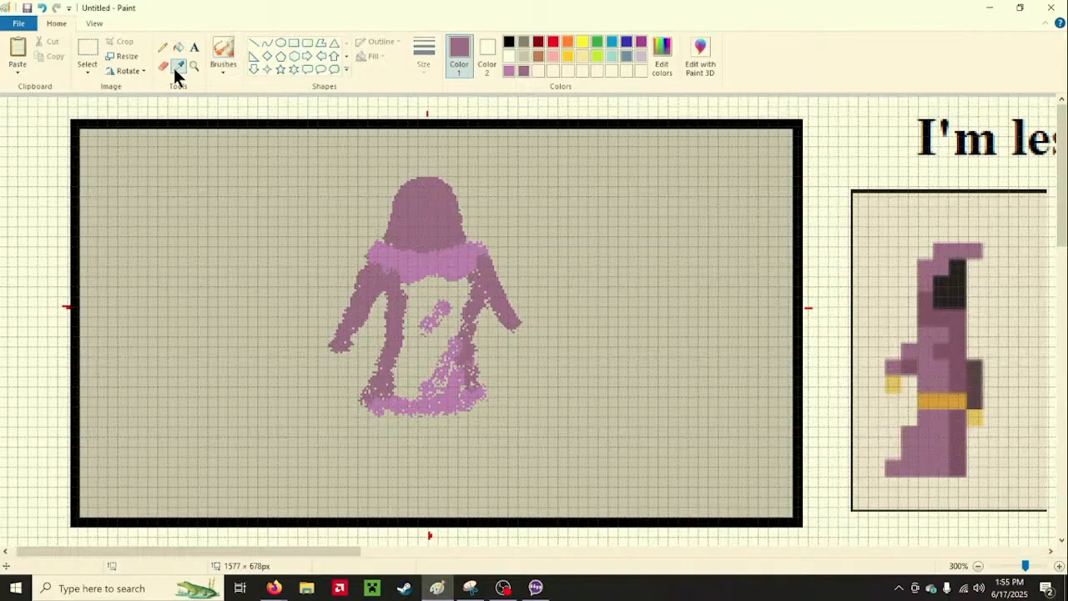
click(932, 314)
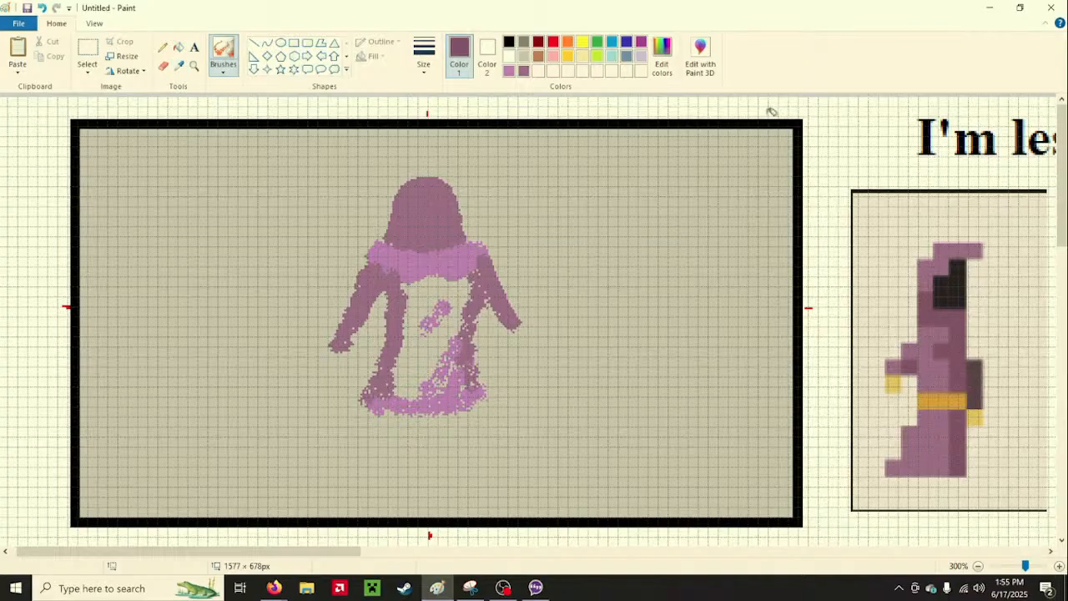
click(665, 69)
click(608, 382)
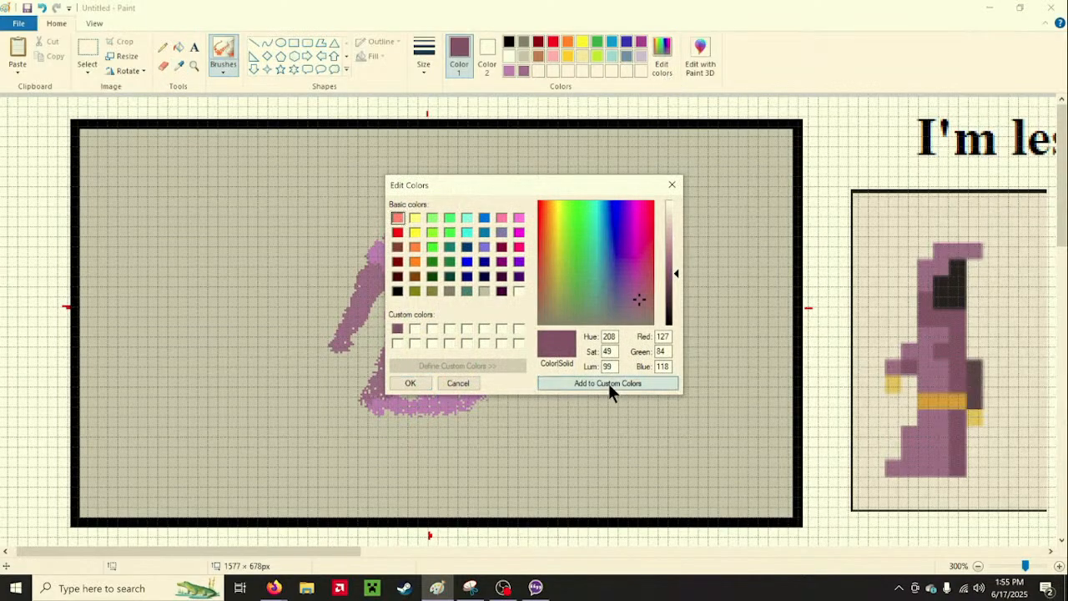
click(426, 381)
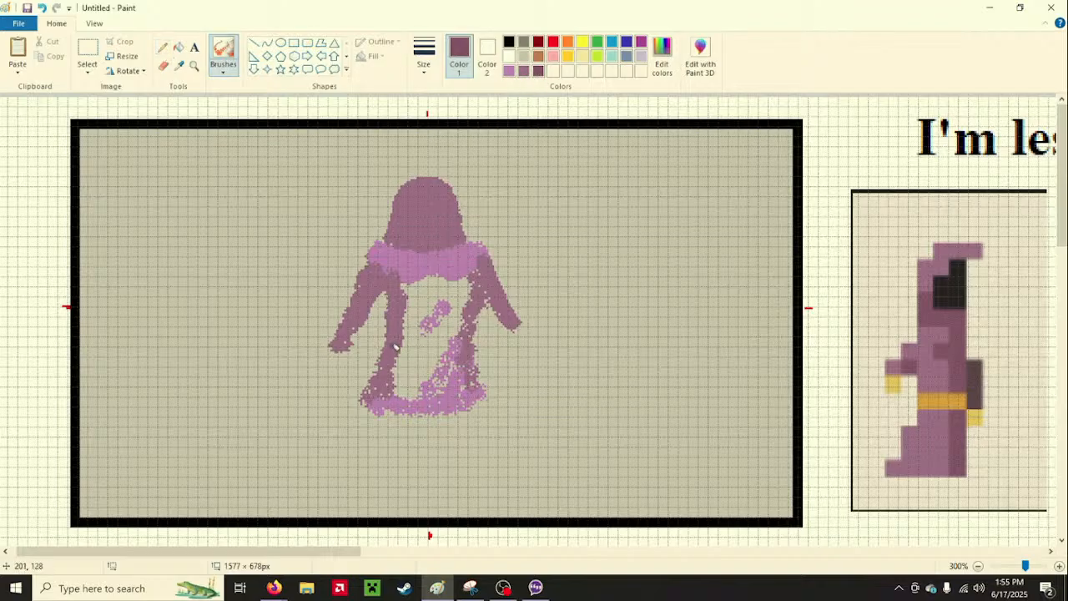
Shade the left robe side, left underarm and collar's left part in the dark purple, softening the collar shading with the muted and lighter purples
mouse_move(400, 299)
mouse_down()
mouse_move(387, 377)
mouse_move(391, 365)
mouse_up()
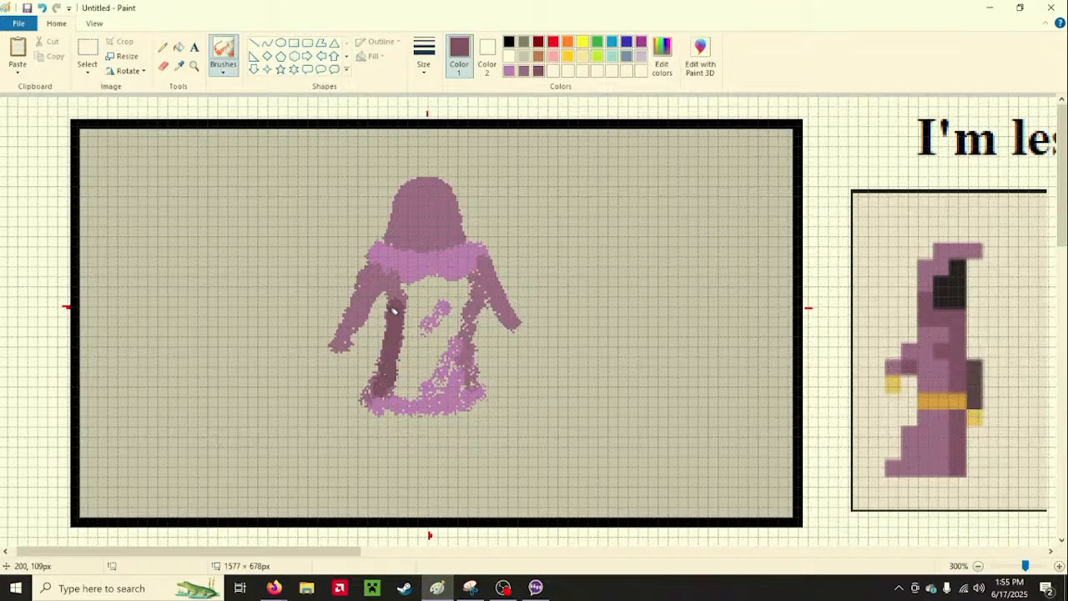
mouse_move(391, 310)
mouse_down()
mouse_move(389, 288)
mouse_move(359, 332)
mouse_move(371, 315)
mouse_up()
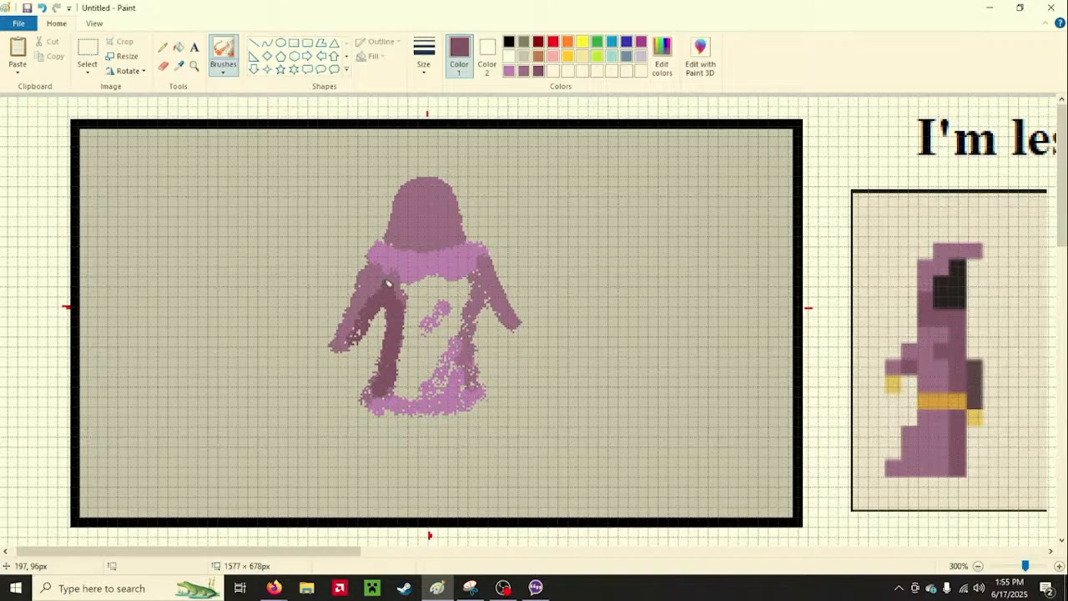
mouse_move(388, 283)
mouse_down()
mouse_move(403, 248)
mouse_move(416, 254)
mouse_up()
click(523, 72)
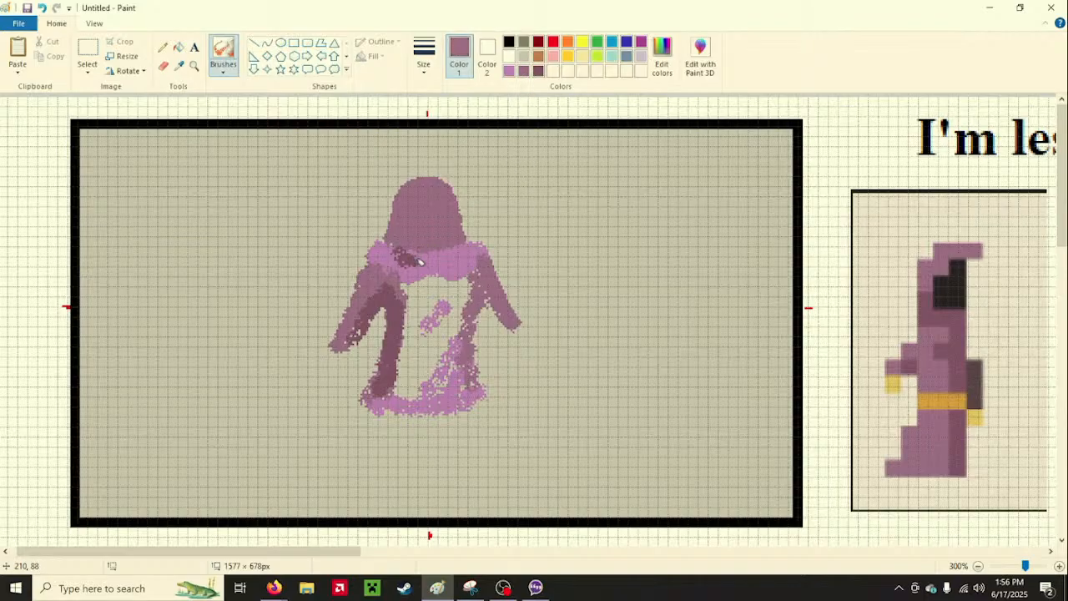
drag(415, 260, 415, 261)
click(509, 71)
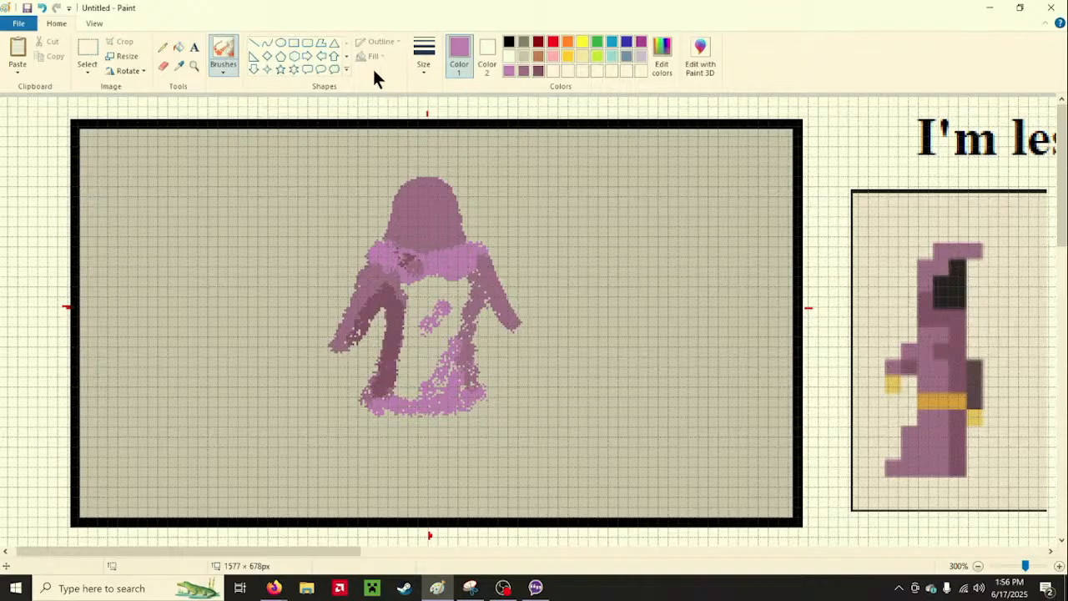
Paint dark purple diagonal folds on the collar's right and left sides, using Calligraphy brush 1 and Calligraphy brush 2
click(221, 67)
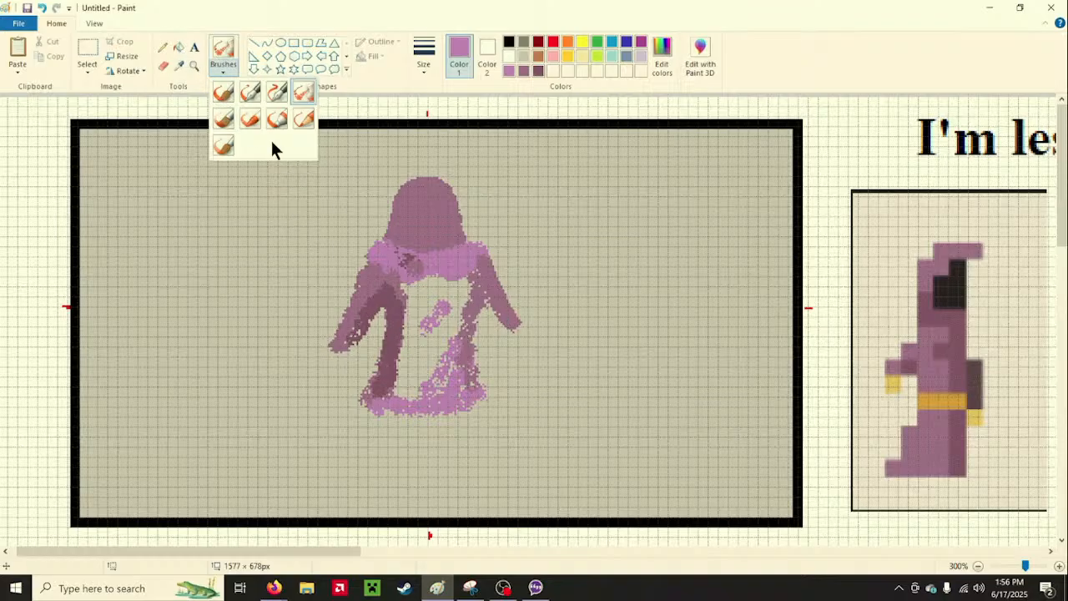
click(212, 56)
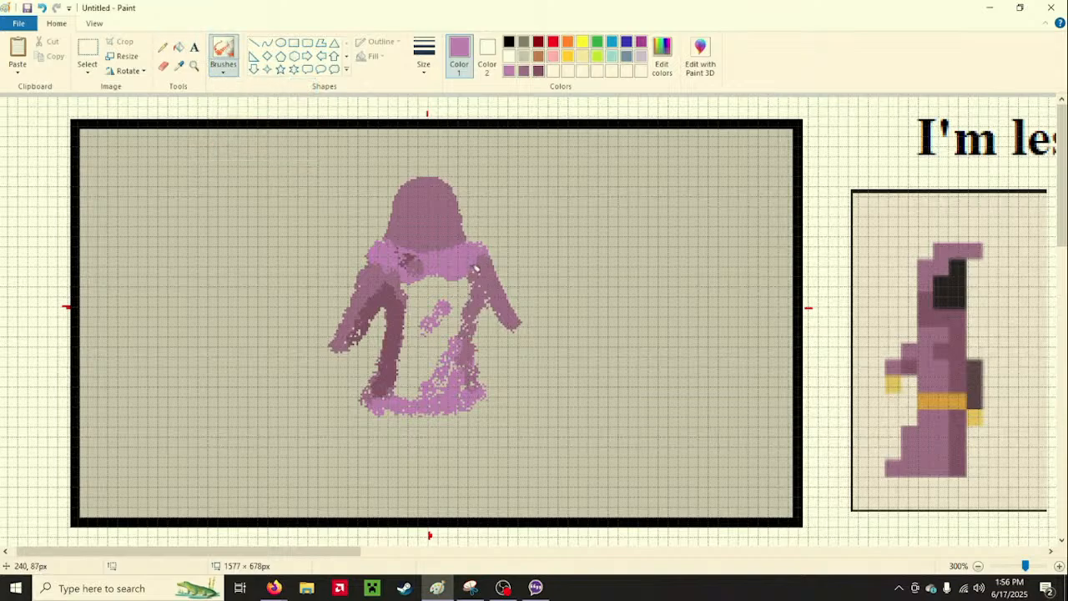
click(537, 70)
click(224, 65)
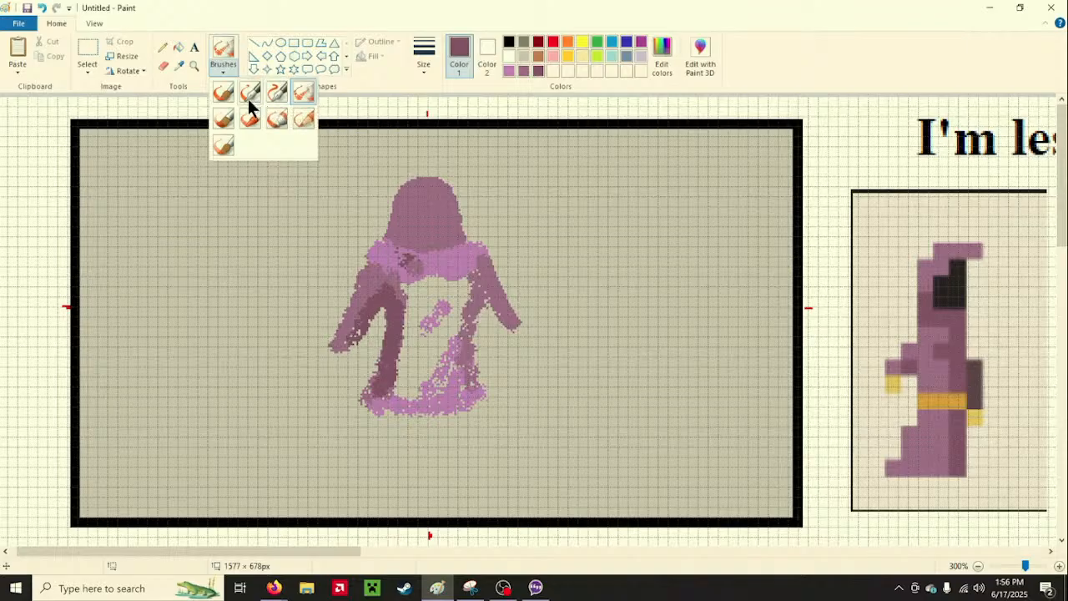
click(249, 94)
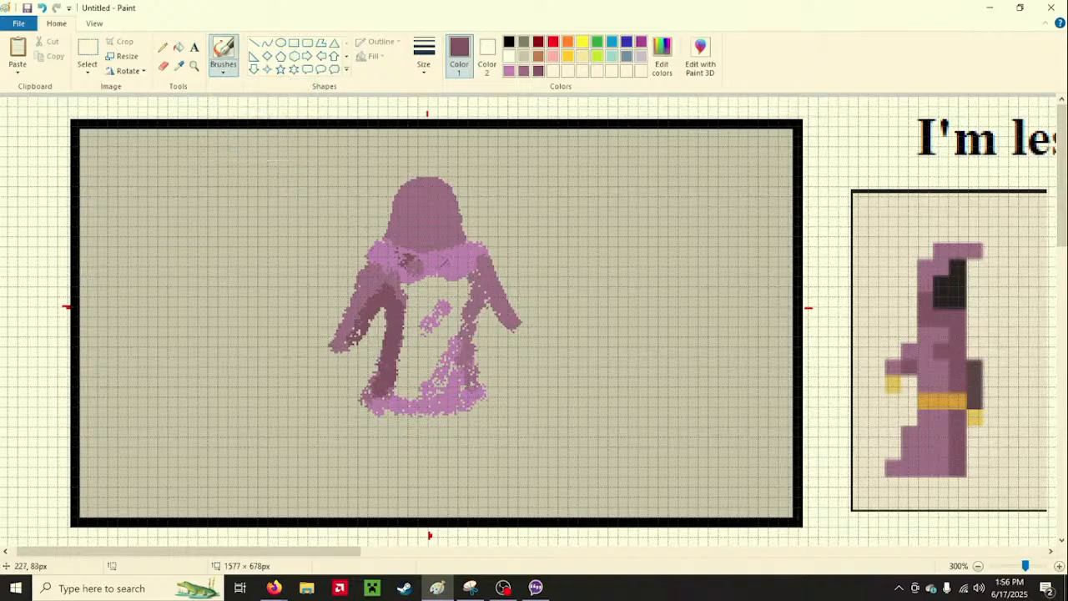
drag(440, 268, 467, 250)
drag(438, 268, 427, 281)
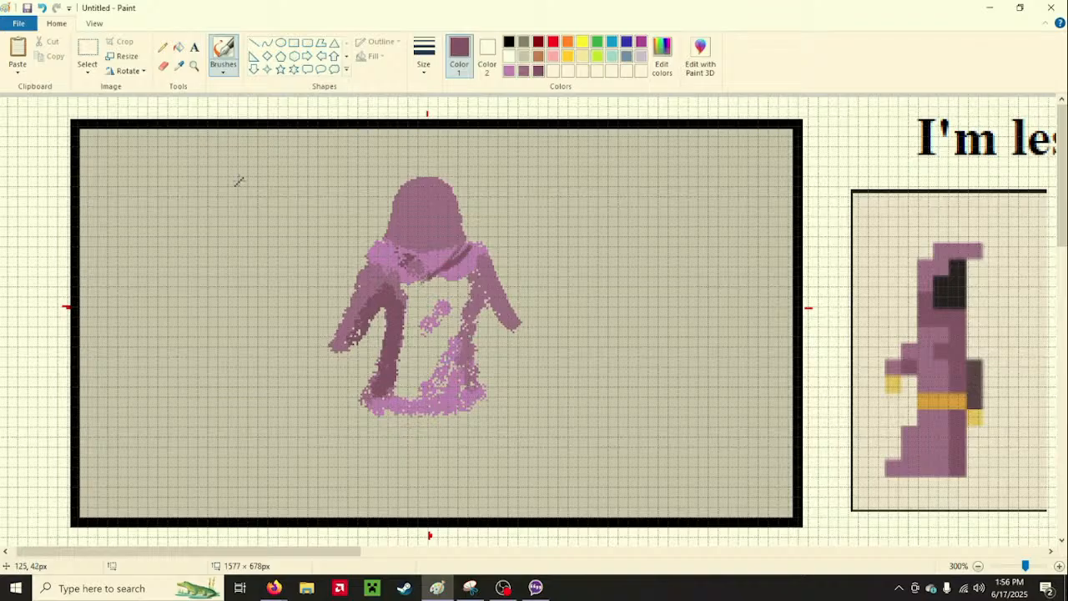
click(235, 70)
click(271, 90)
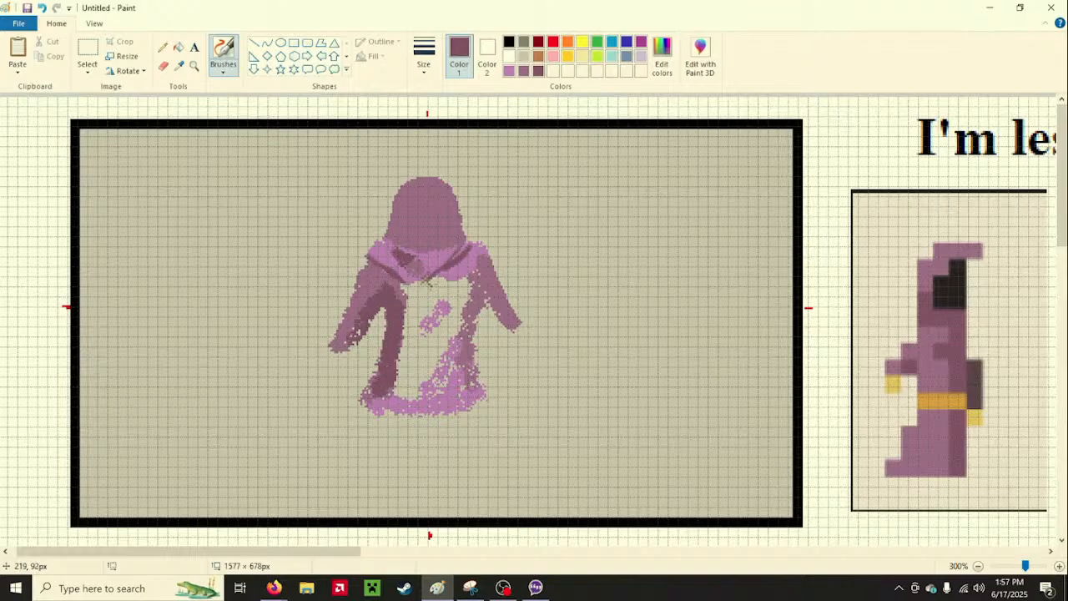
Fill the open body of the robe below the collar with the muted purple
click(230, 74)
click(222, 98)
click(509, 70)
click(224, 72)
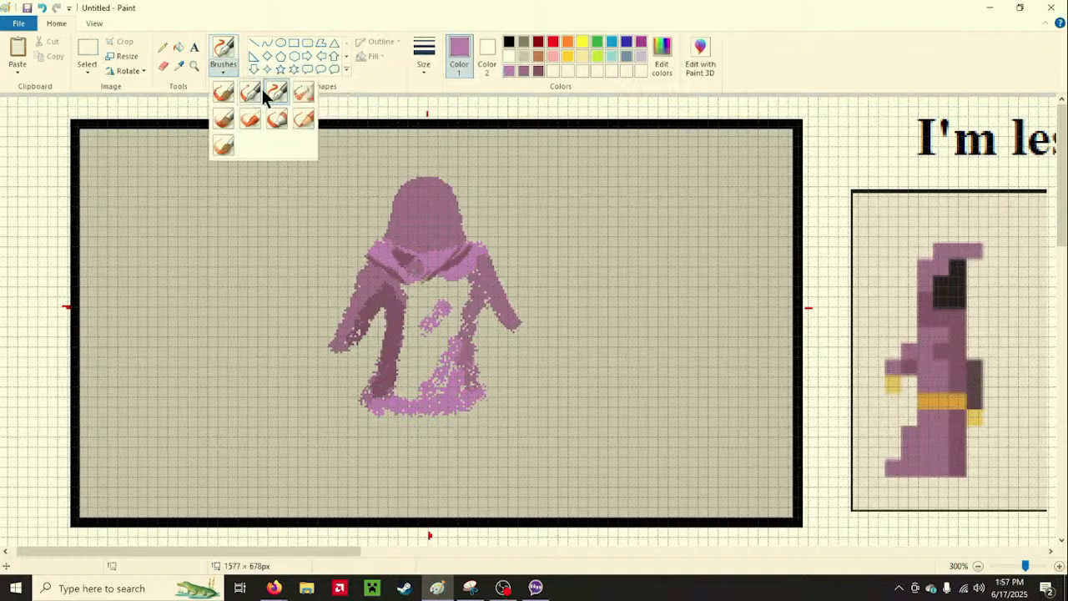
click(259, 92)
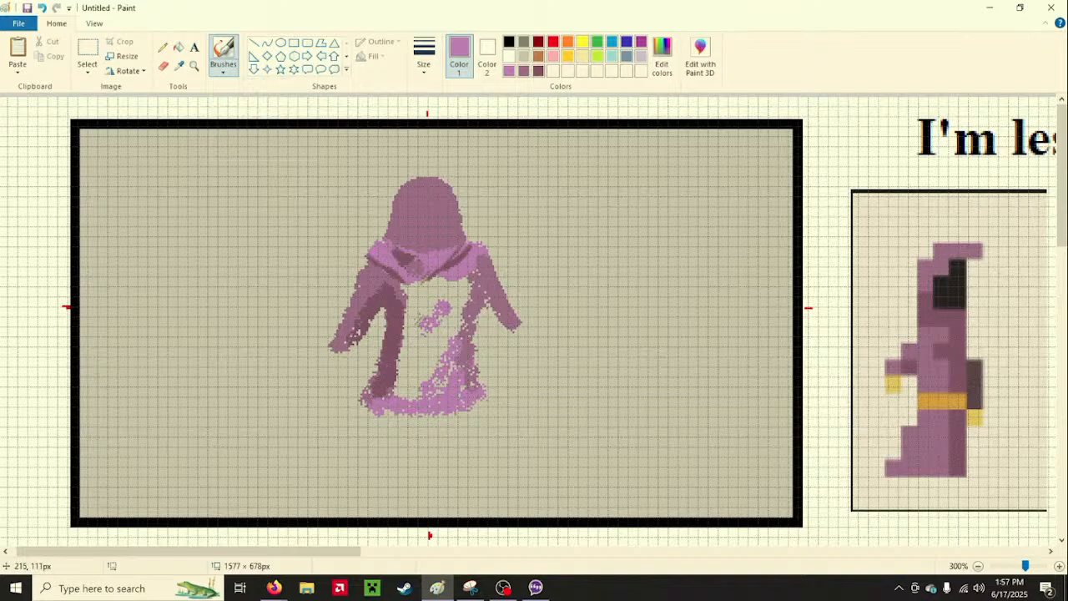
click(521, 70)
click(178, 48)
click(428, 303)
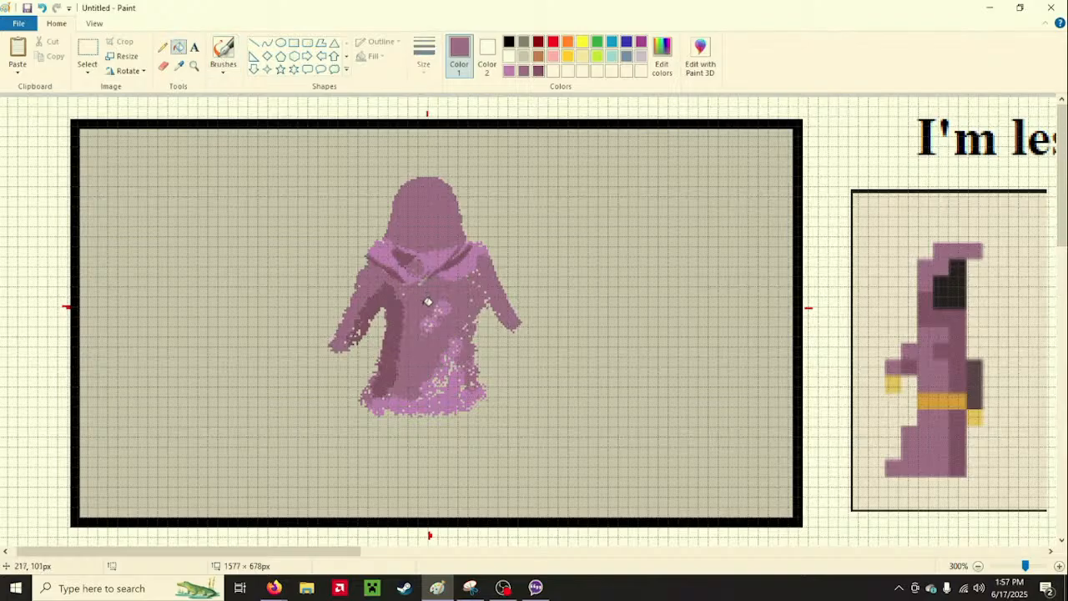
Paint a dark diagonal fold on the robe's lower right, edge it with lighter purple, and smooth the speckles beside it in muted purple
click(222, 52)
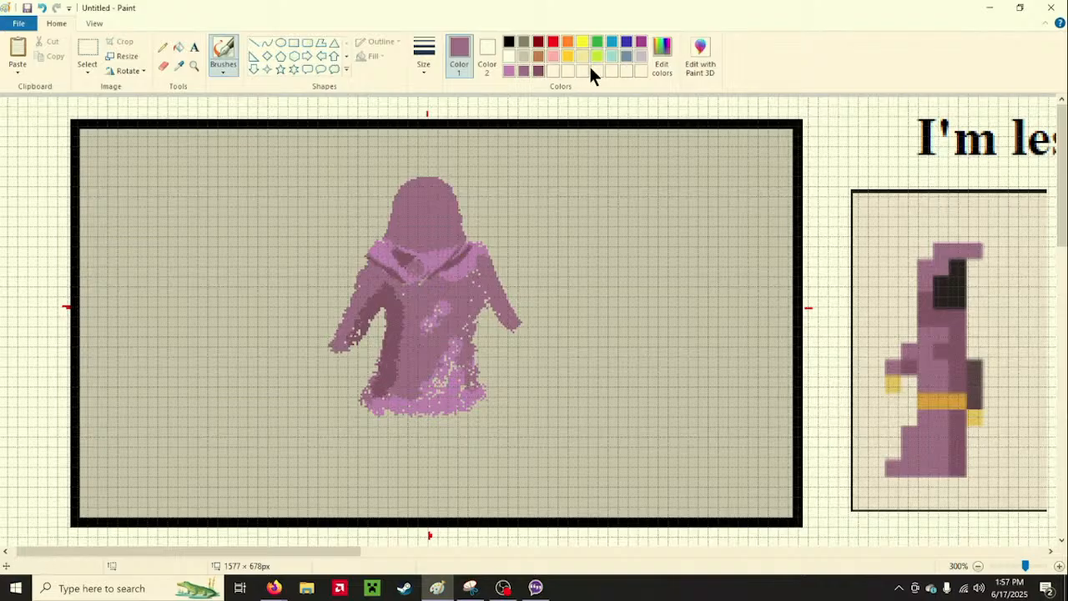
click(538, 70)
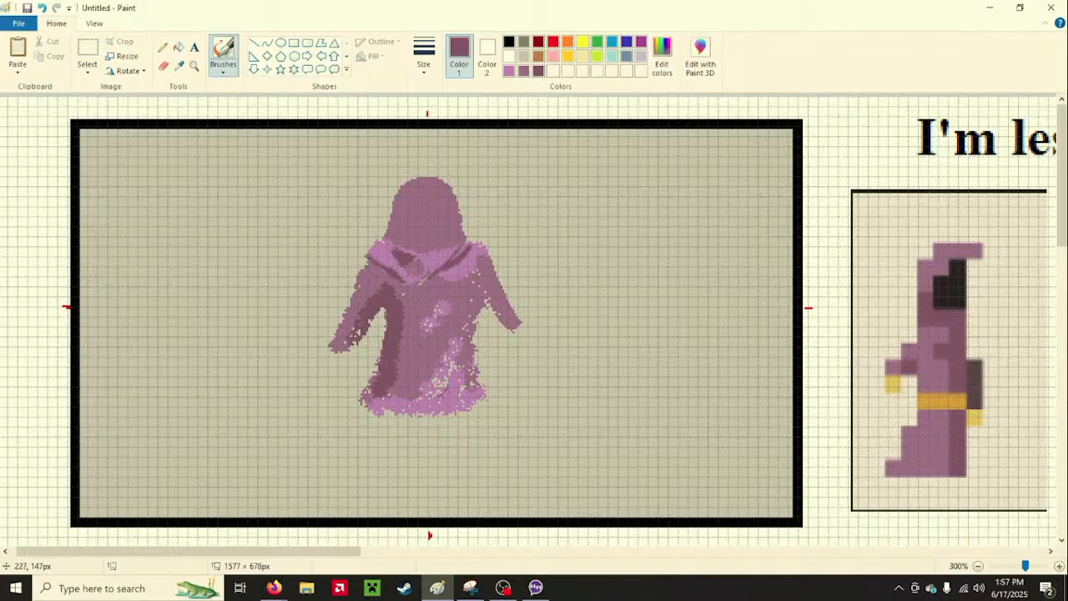
drag(432, 398, 462, 350)
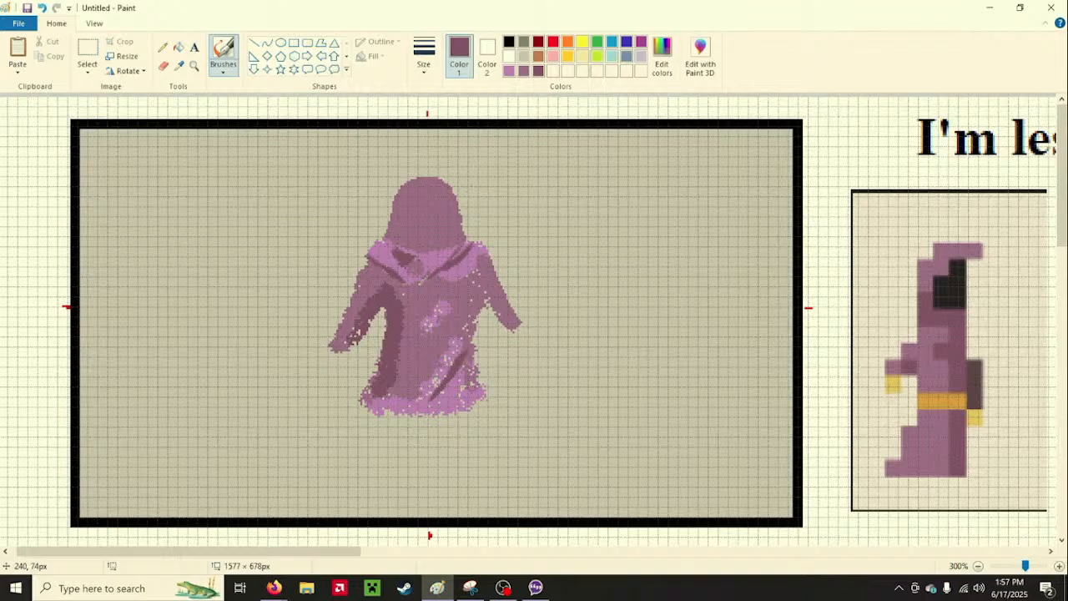
click(508, 70)
drag(463, 344, 439, 384)
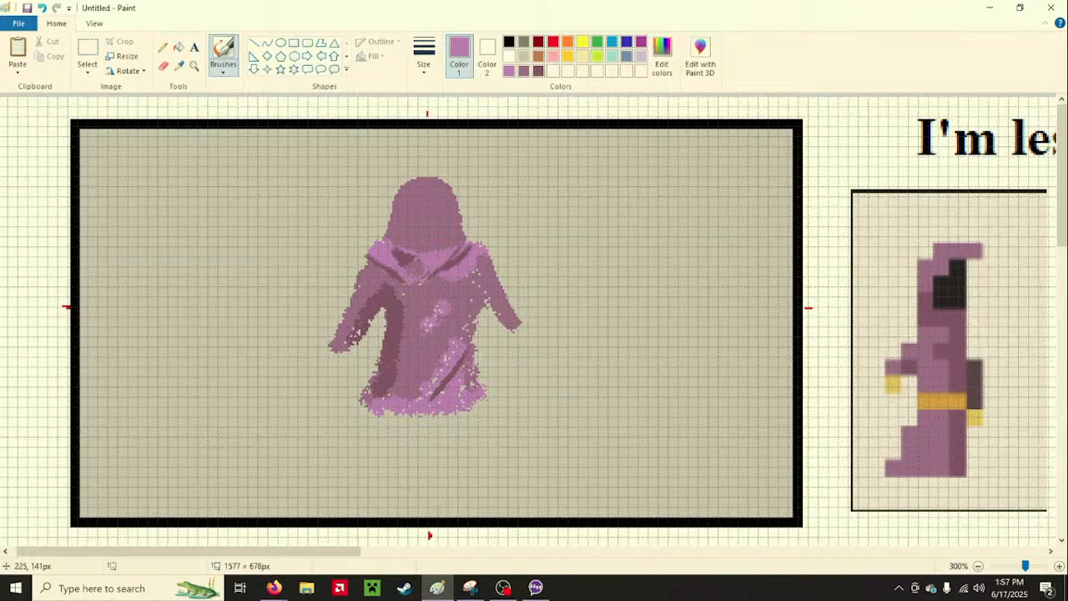
click(523, 70)
mouse_move(451, 334)
mouse_down()
mouse_move(424, 382)
mouse_move(462, 339)
mouse_up()
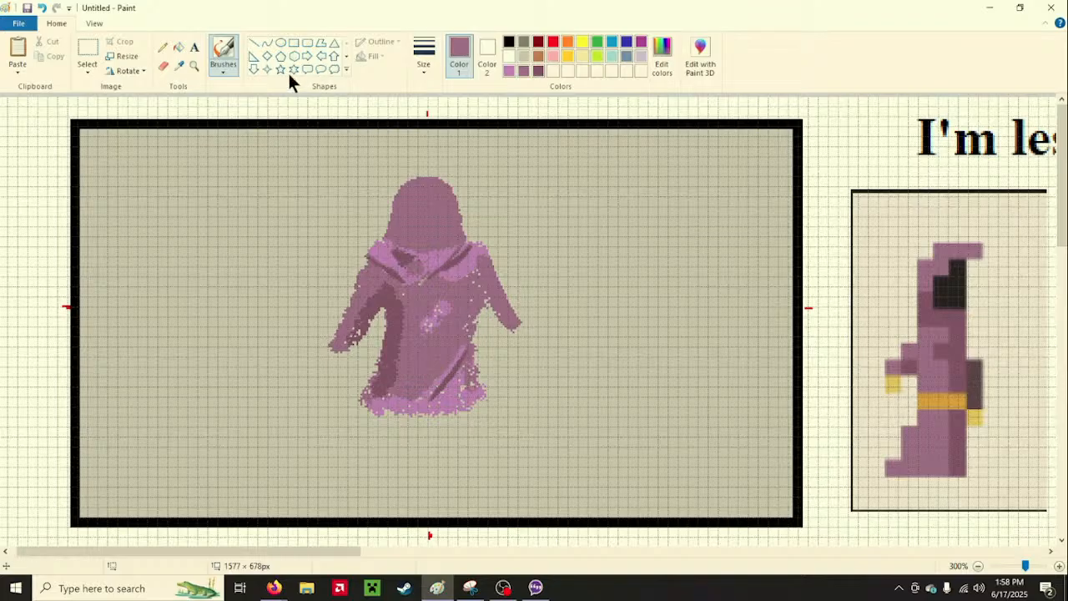
Smooth the middle of the collar between its dark folds in lighter purple with a calligraphy brush
click(225, 65)
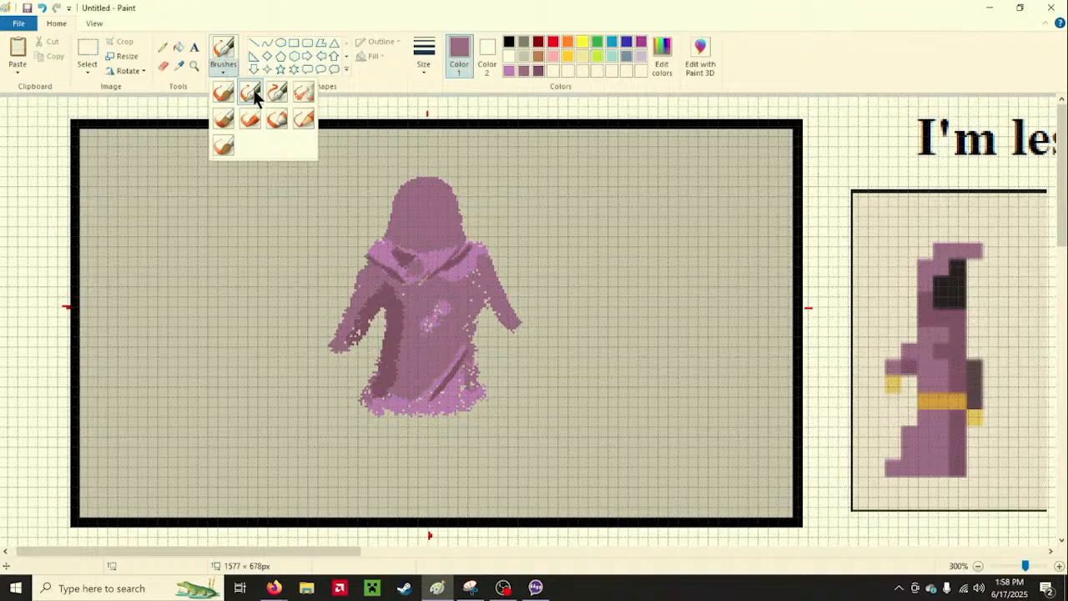
click(255, 96)
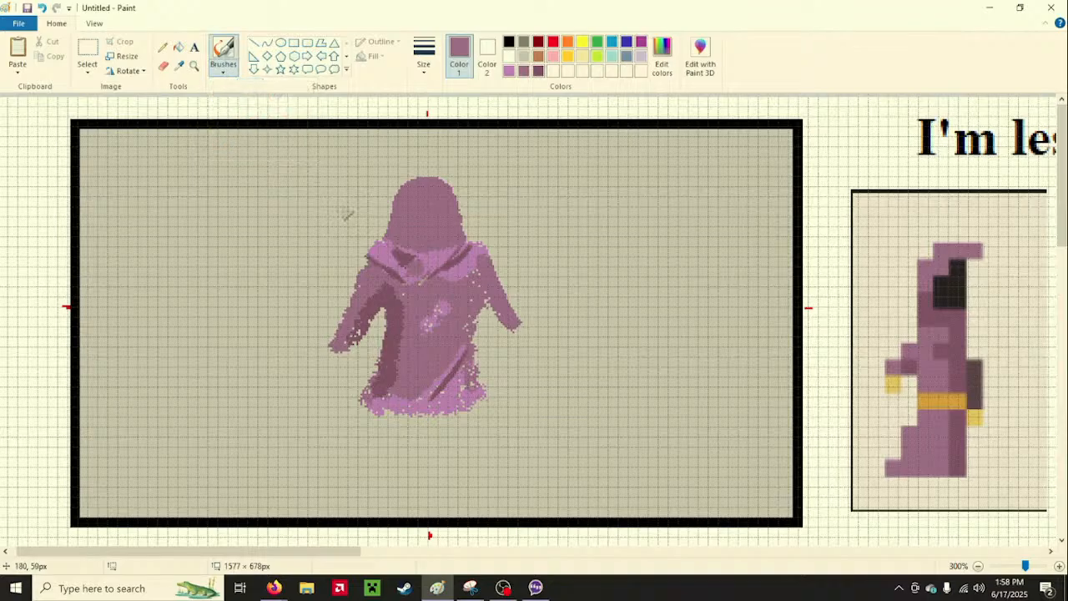
click(223, 67)
click(270, 95)
click(510, 71)
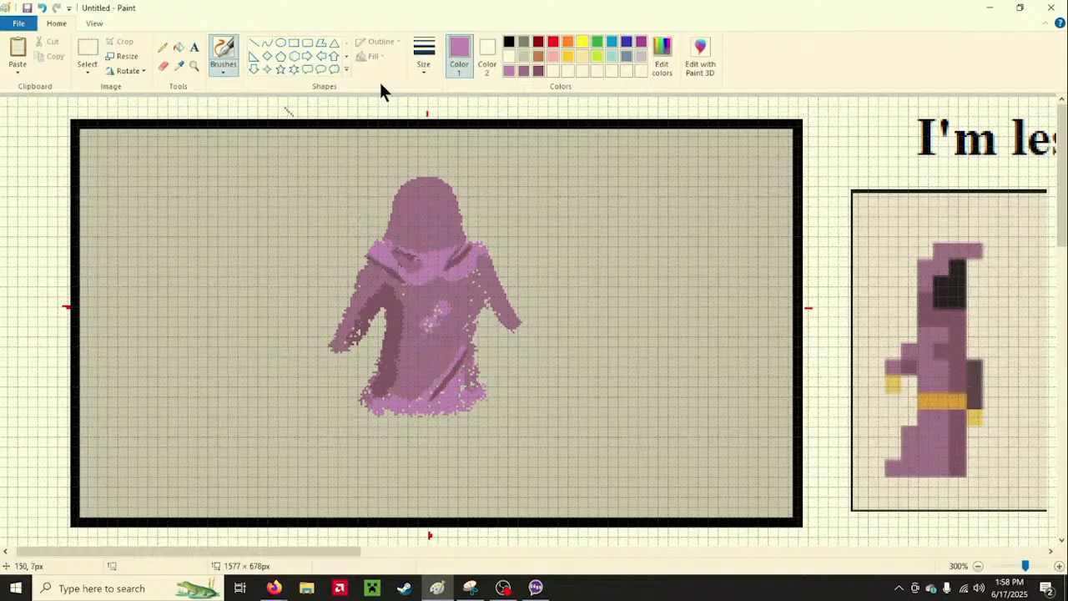
Paint a dark purple diagonal fold on the collar's left side with Calligraphy brush 1 and darken the collar's lower center edge
click(533, 71)
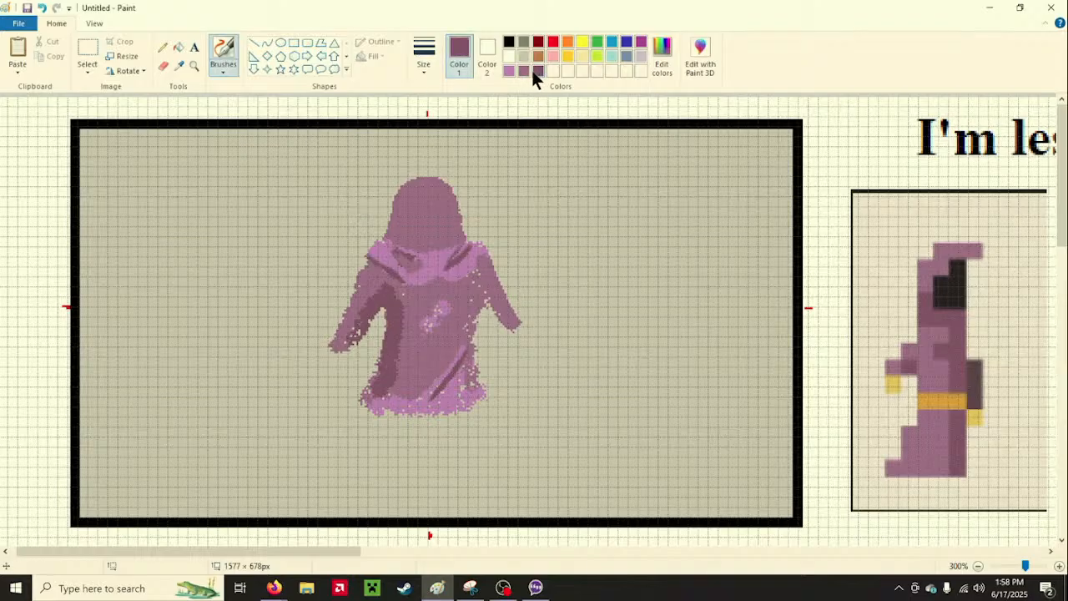
click(230, 73)
click(247, 95)
click(230, 65)
click(247, 94)
click(226, 63)
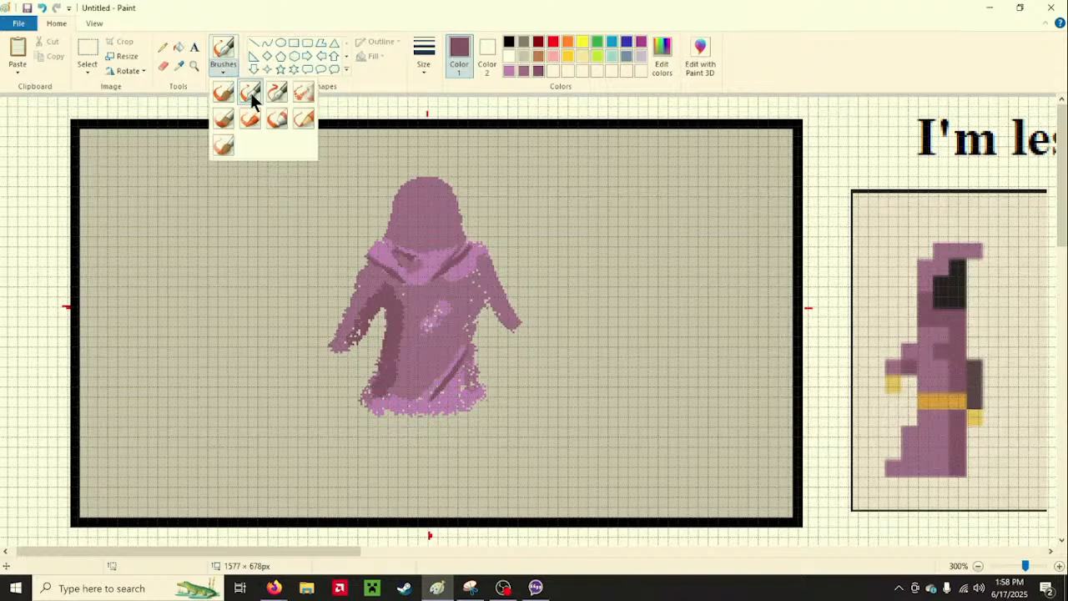
click(251, 96)
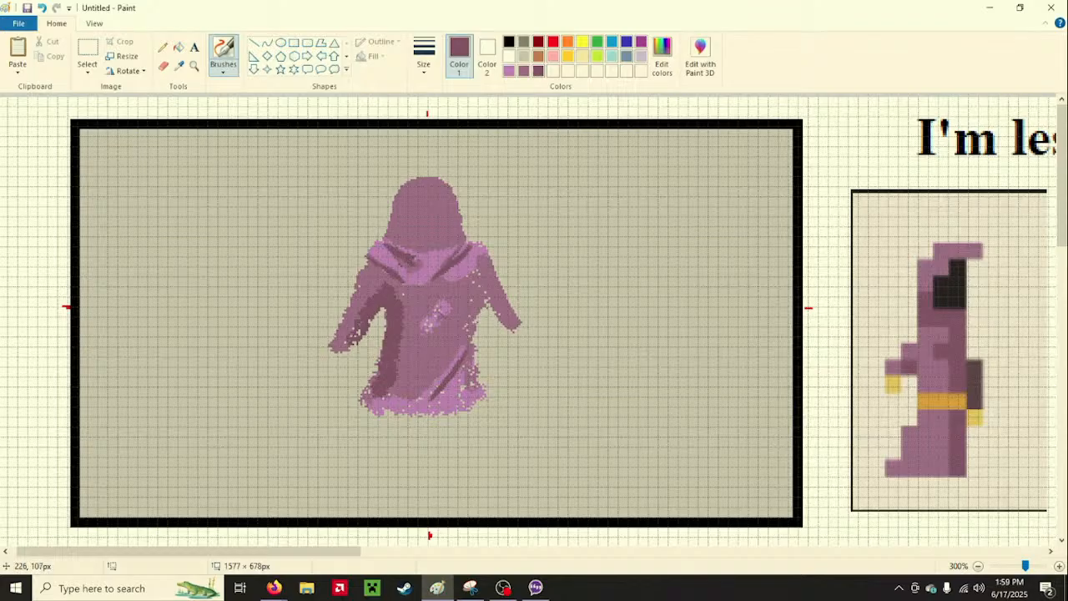
click(163, 50)
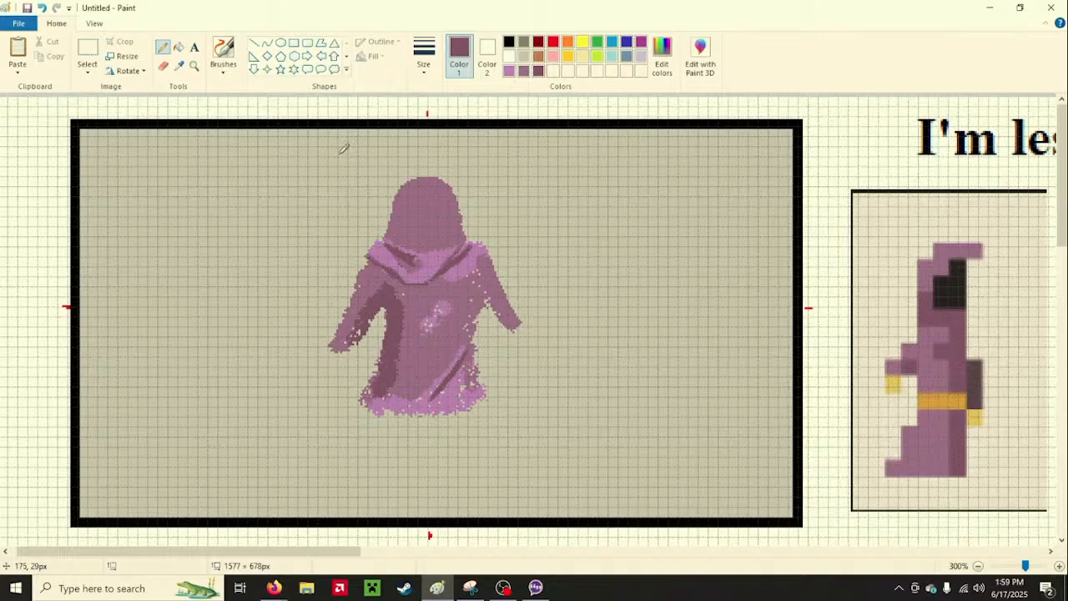
Highlight the collar's left folds in lighter purple and blend the folds at its center with the muted purple
click(509, 71)
click(207, 62)
click(221, 90)
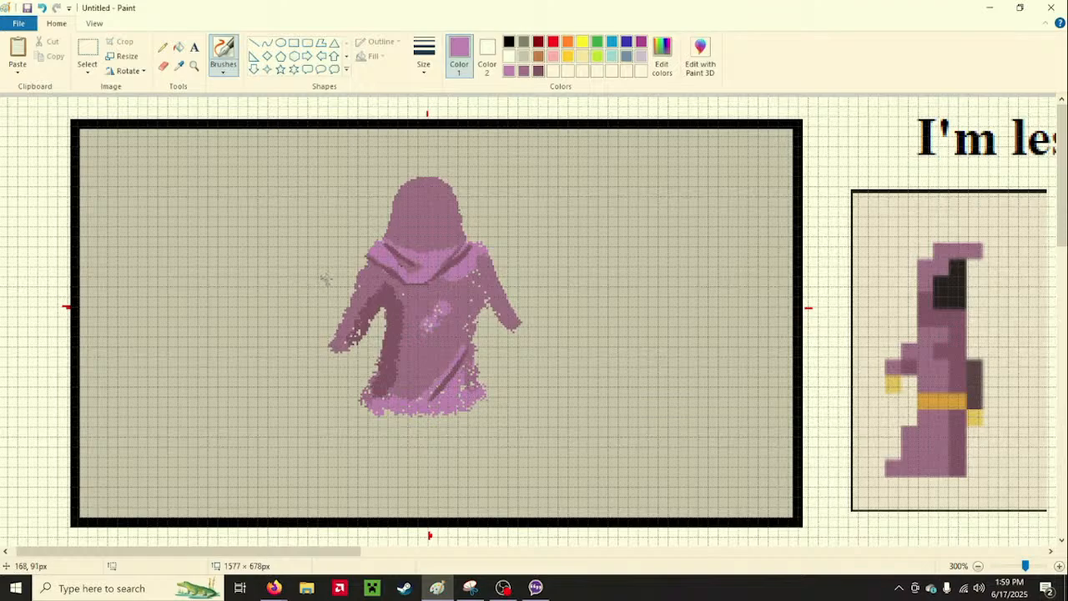
click(524, 70)
click(223, 72)
click(224, 145)
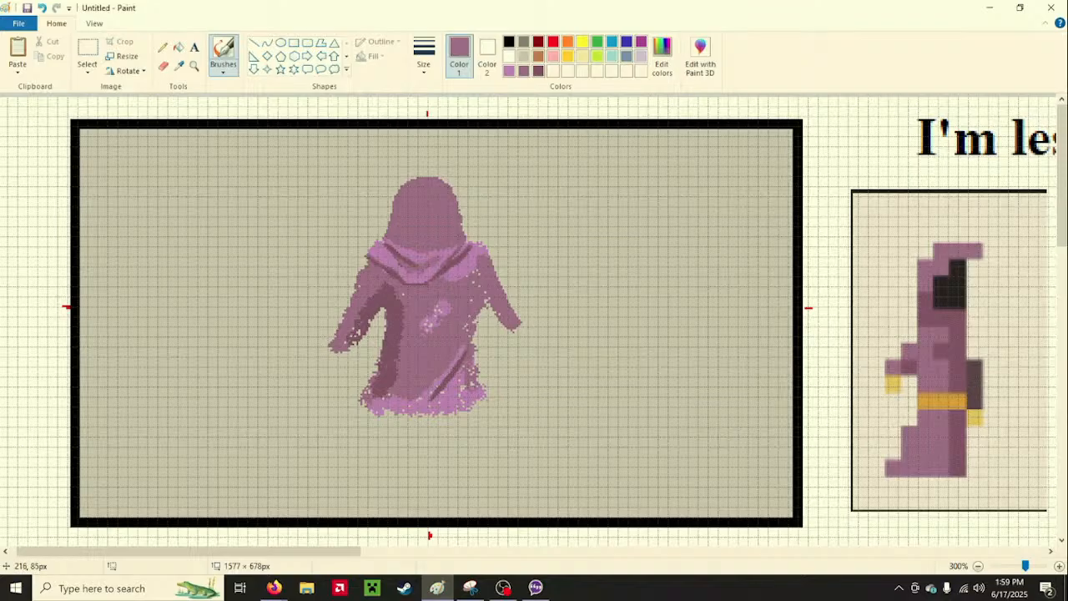
click(433, 270)
Extend the collar's right side over the shoulder in lighter purple and edge its underside in dark purple
click(510, 70)
drag(480, 254, 480, 260)
click(537, 70)
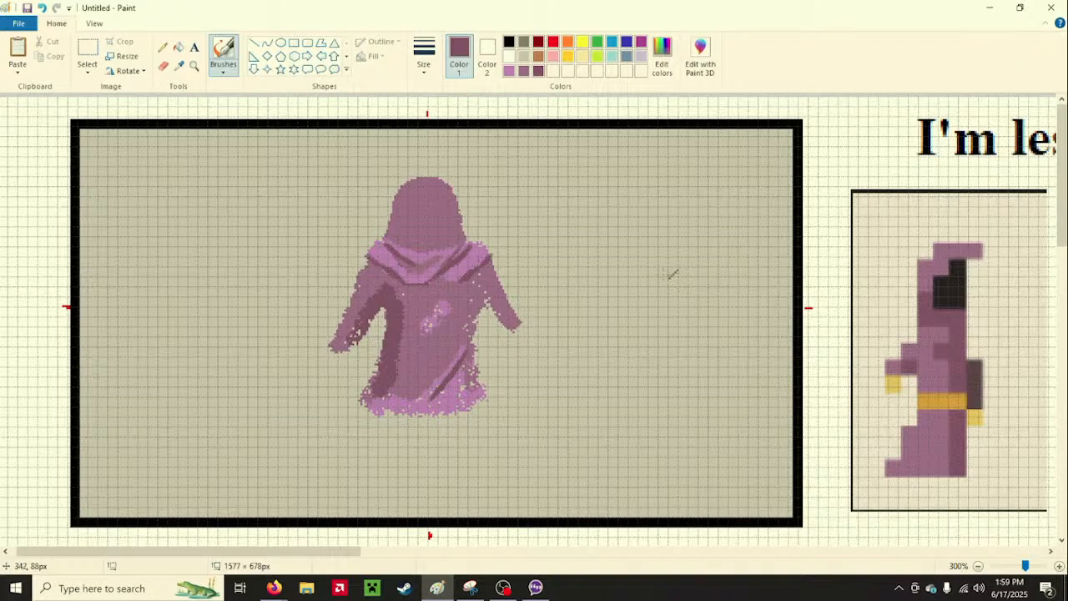
click(222, 66)
click(277, 117)
click(222, 70)
click(222, 117)
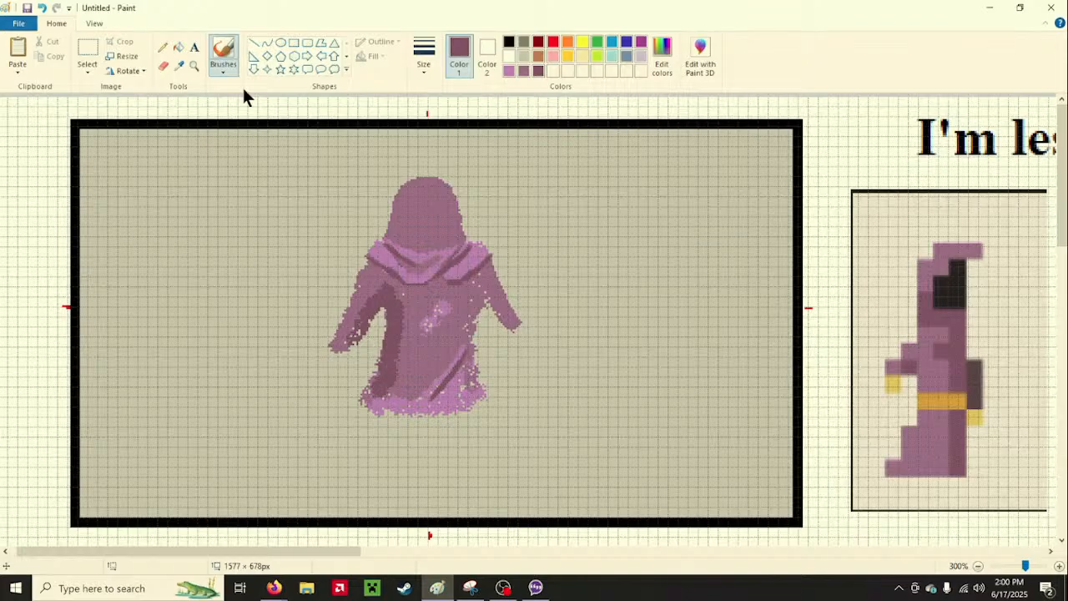
Set the painting color to the lighter purple, adjust the stroke size and switch to the plain Brush
click(429, 64)
click(453, 123)
click(510, 71)
click(230, 69)
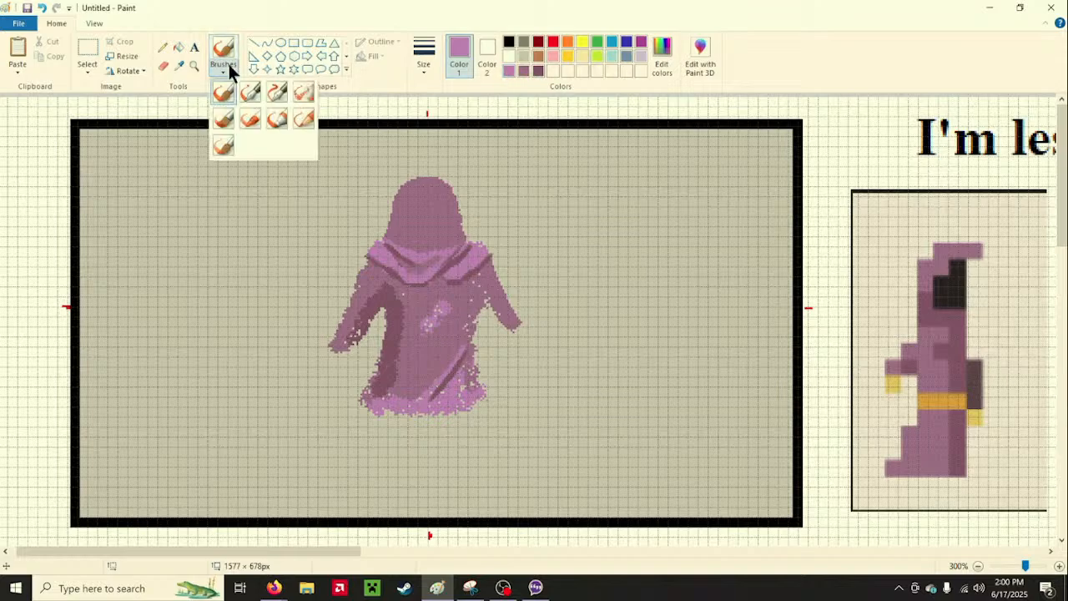
click(228, 118)
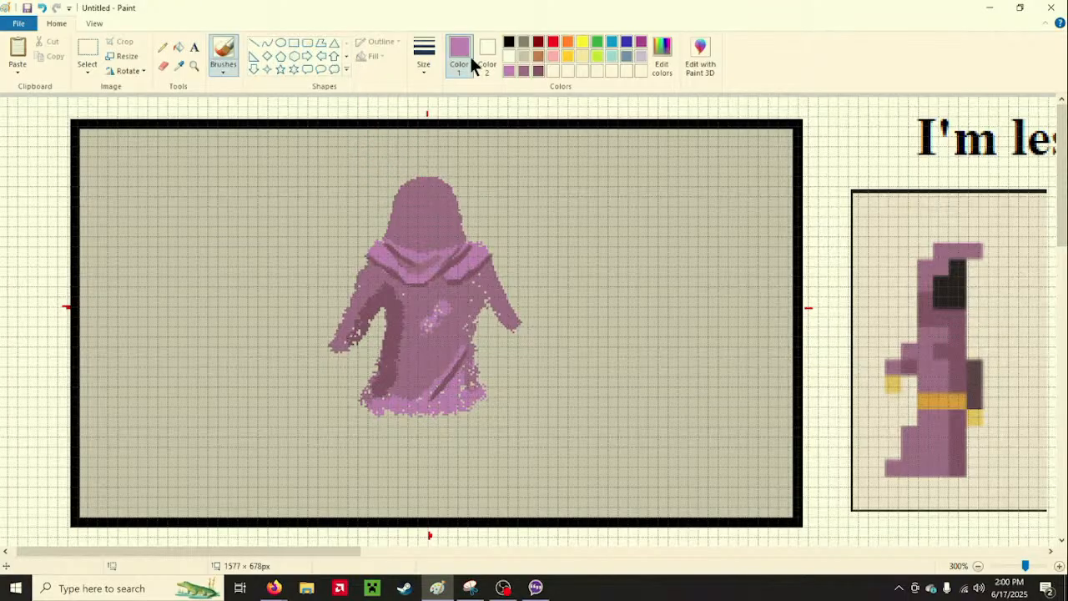
click(222, 75)
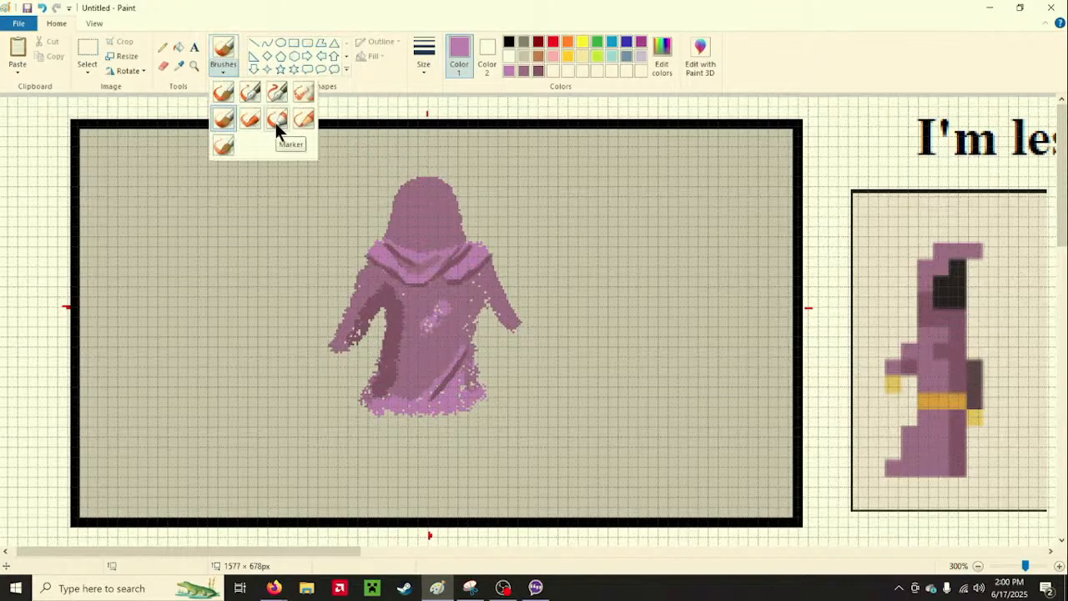
click(229, 143)
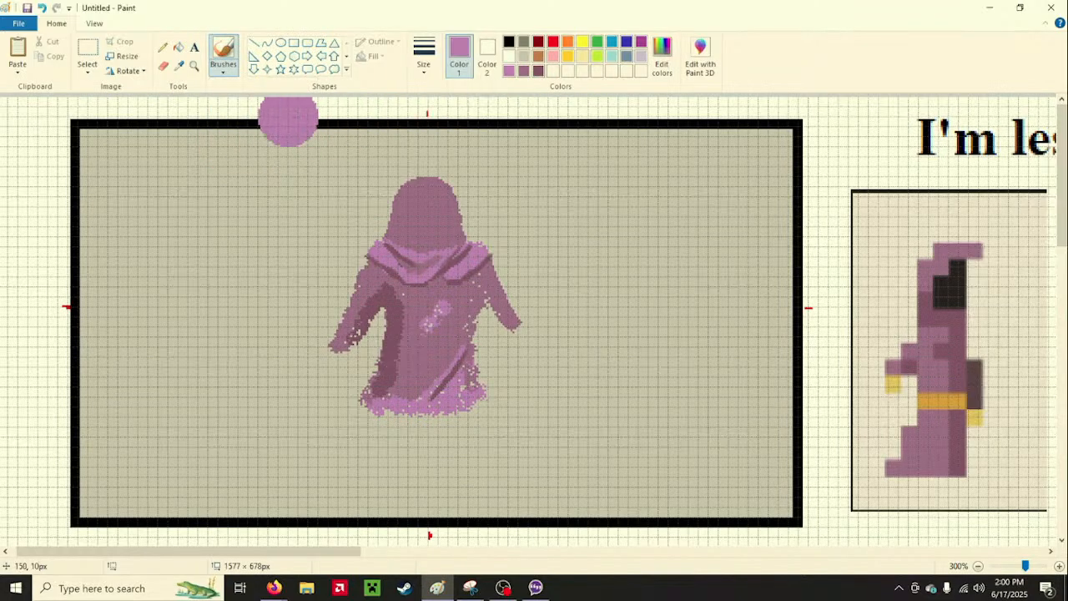
click(431, 64)
click(425, 63)
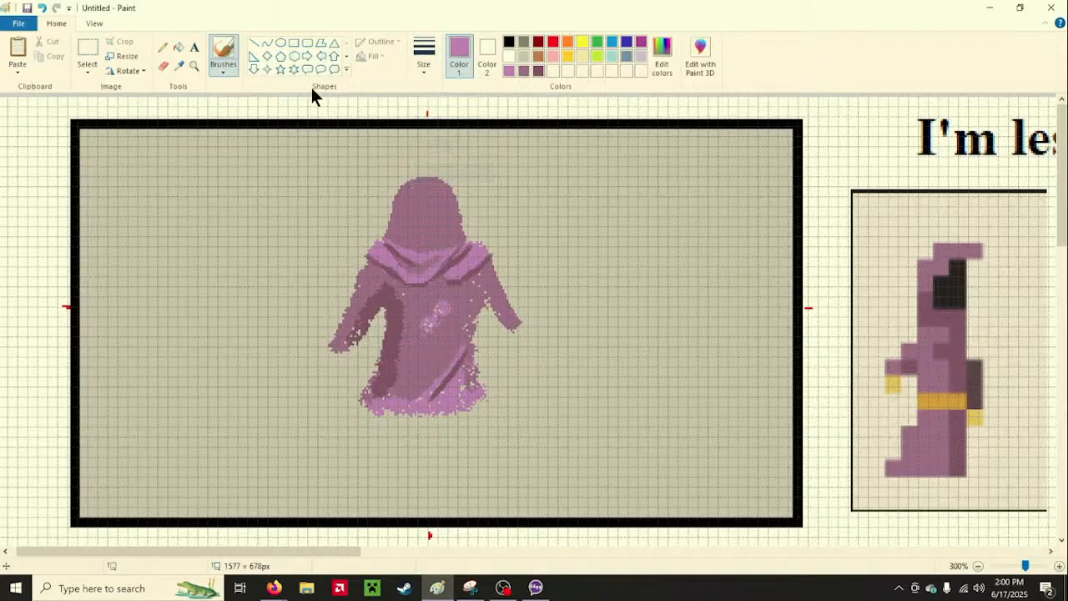
click(226, 64)
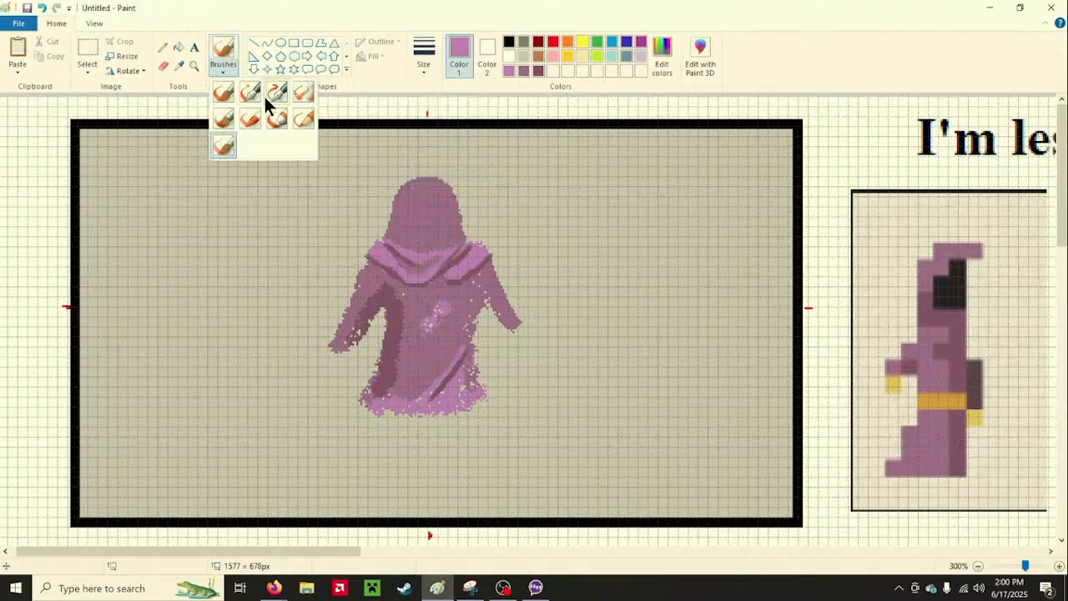
click(227, 94)
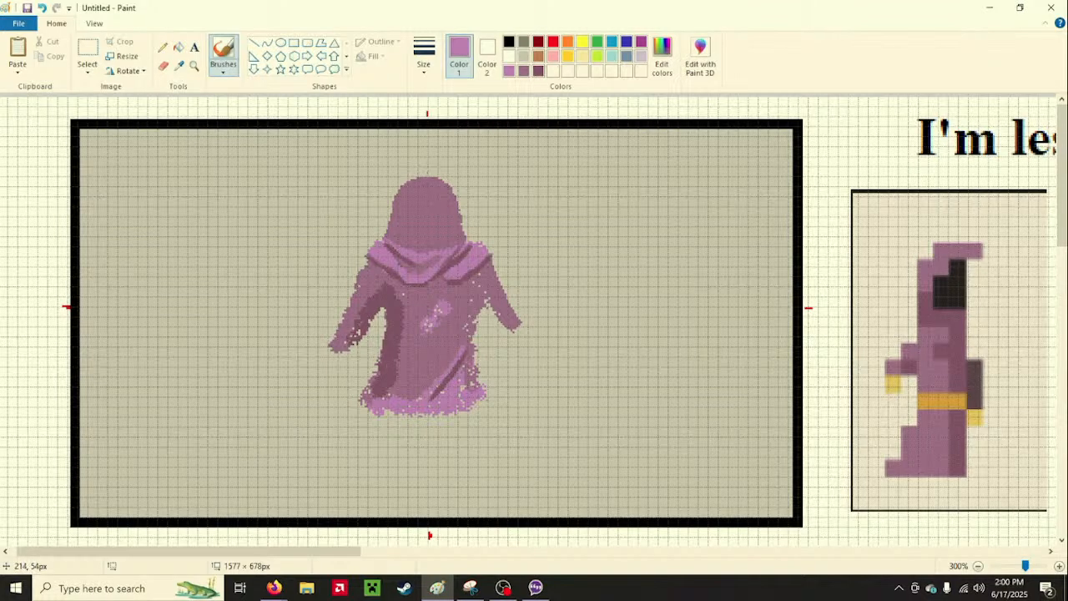
Outline a pointed face opening inside the hood in lighter purple, undoing the unsatisfactory strokes
mouse_move(424, 203)
mouse_down()
mouse_move(399, 224)
mouse_move(452, 223)
mouse_up()
key(ctrl+z)
drag(430, 201, 440, 212)
key(ctrl+z)
drag(427, 194, 435, 198)
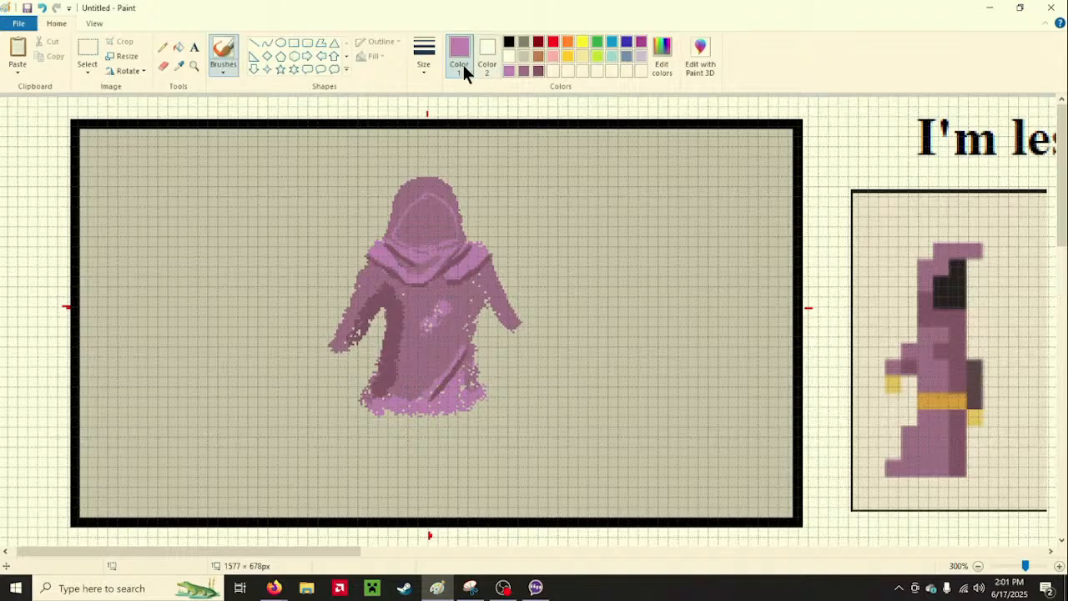
Fill the hood's face opening with black and check its edge up close with the Pencil
click(508, 40)
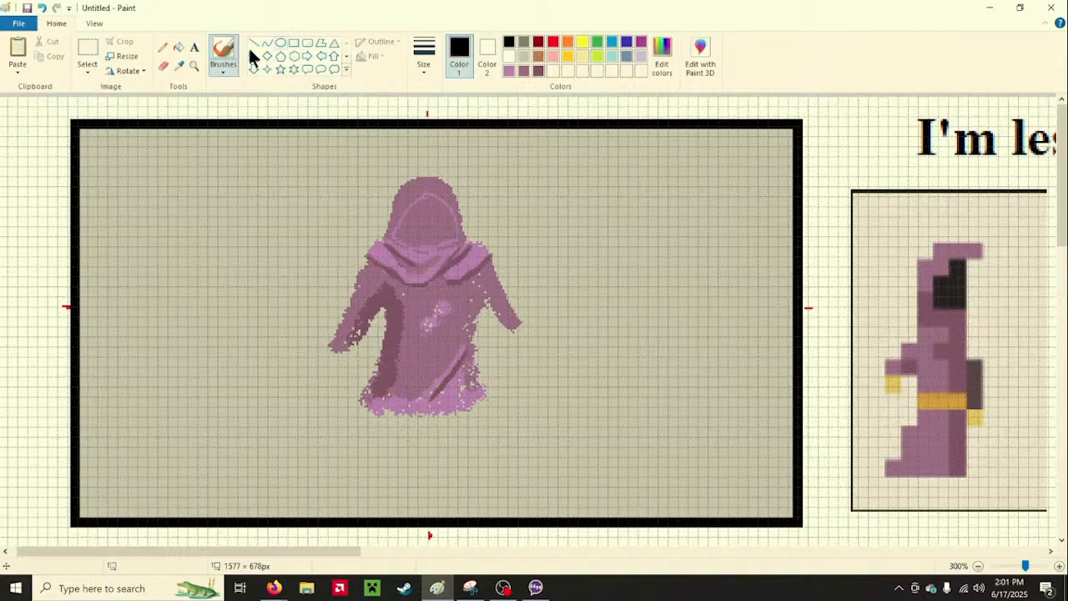
click(179, 46)
click(429, 220)
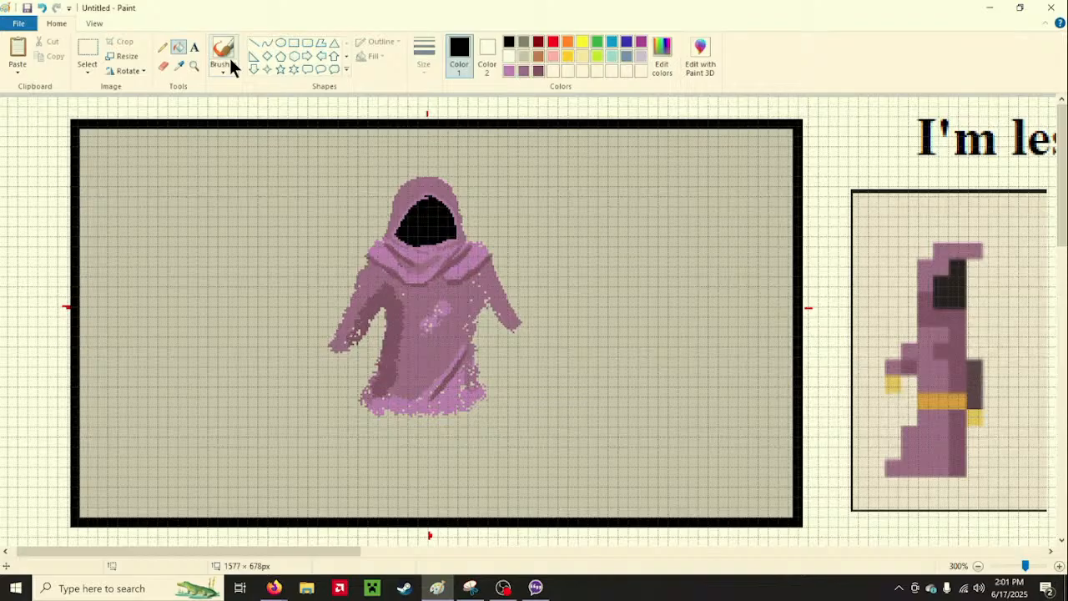
click(162, 48)
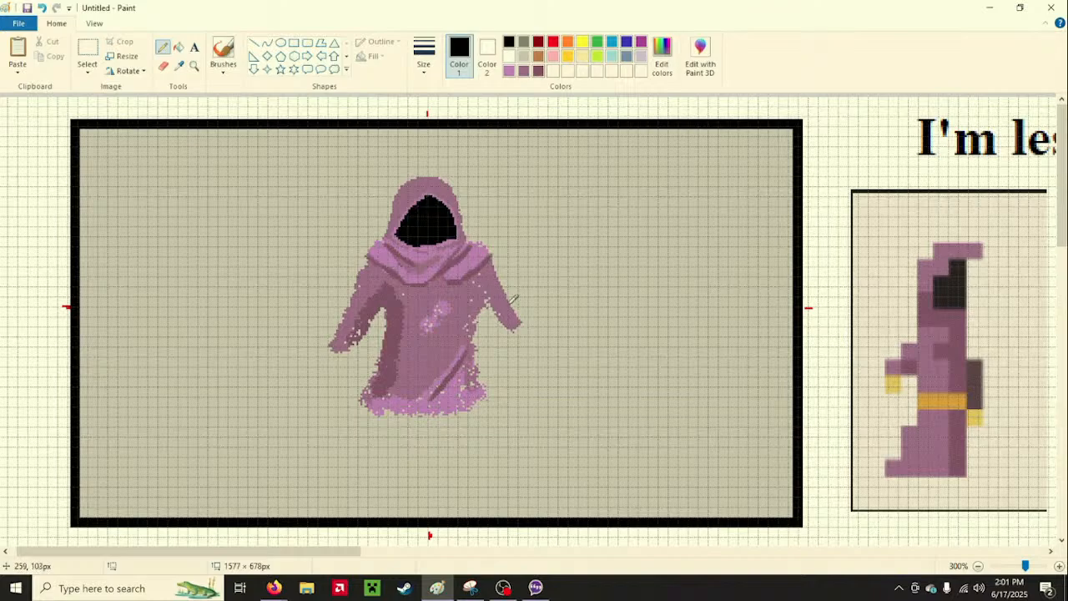
click(1058, 567)
click(1058, 566)
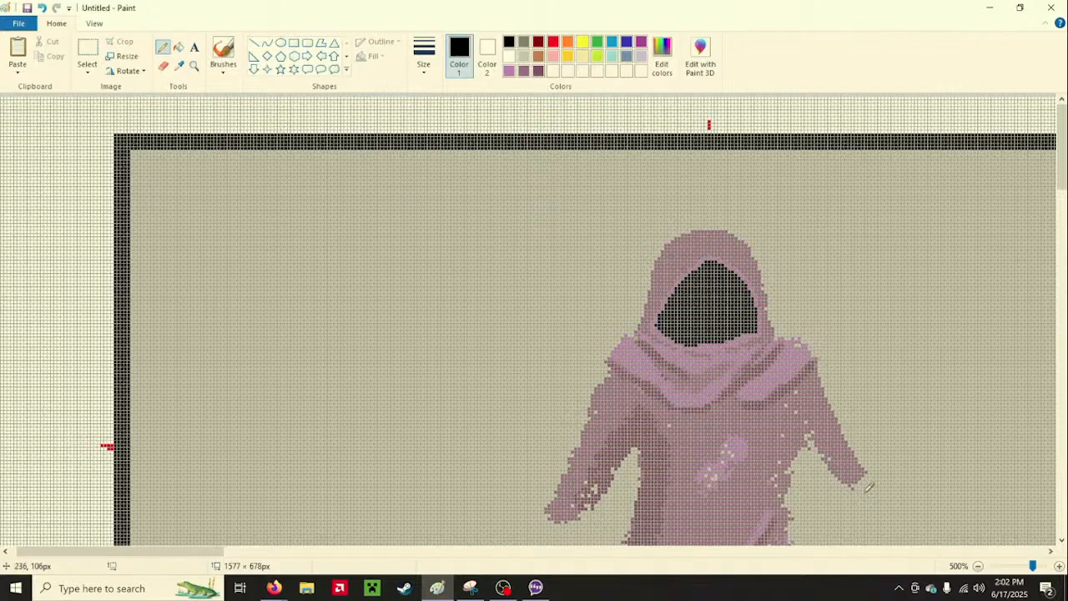
click(978, 565)
click(977, 566)
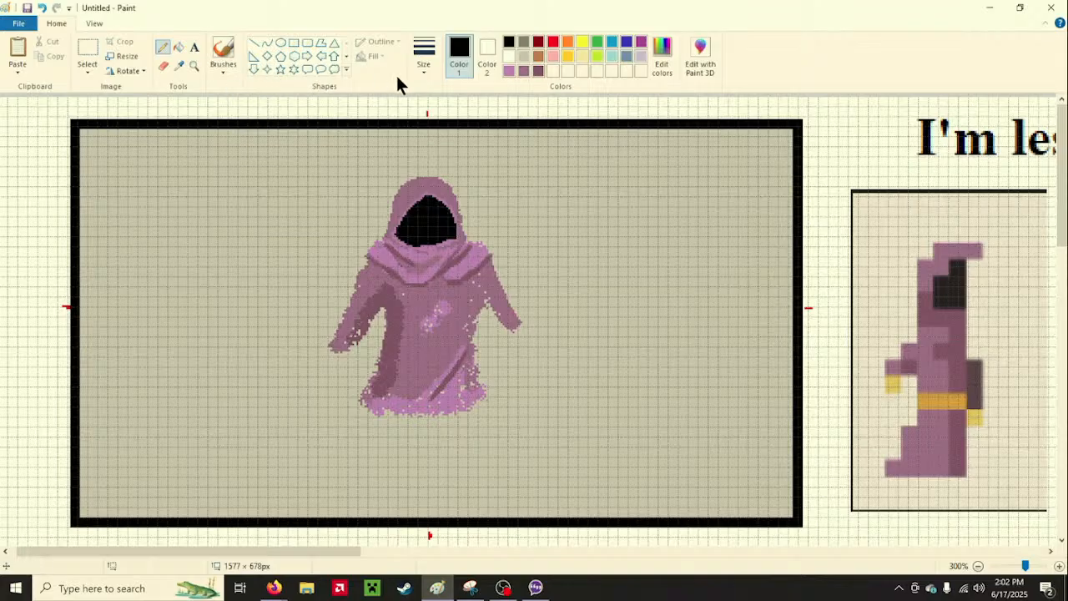
Paint a lighter purple crease from the hood's top to the face opening and touch up the shading in dark purple
click(508, 69)
click(222, 53)
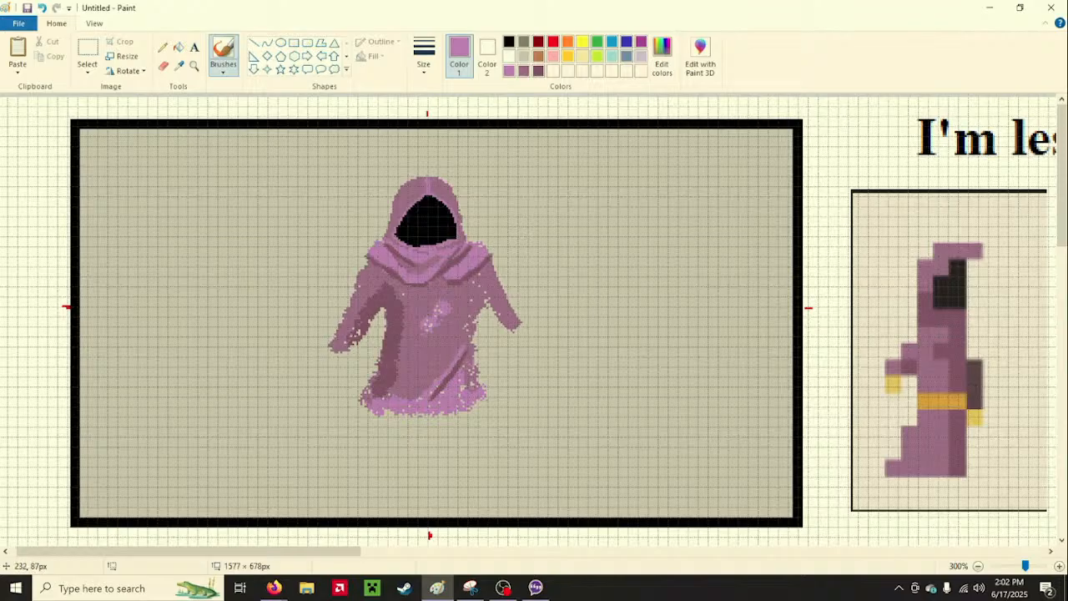
click(538, 70)
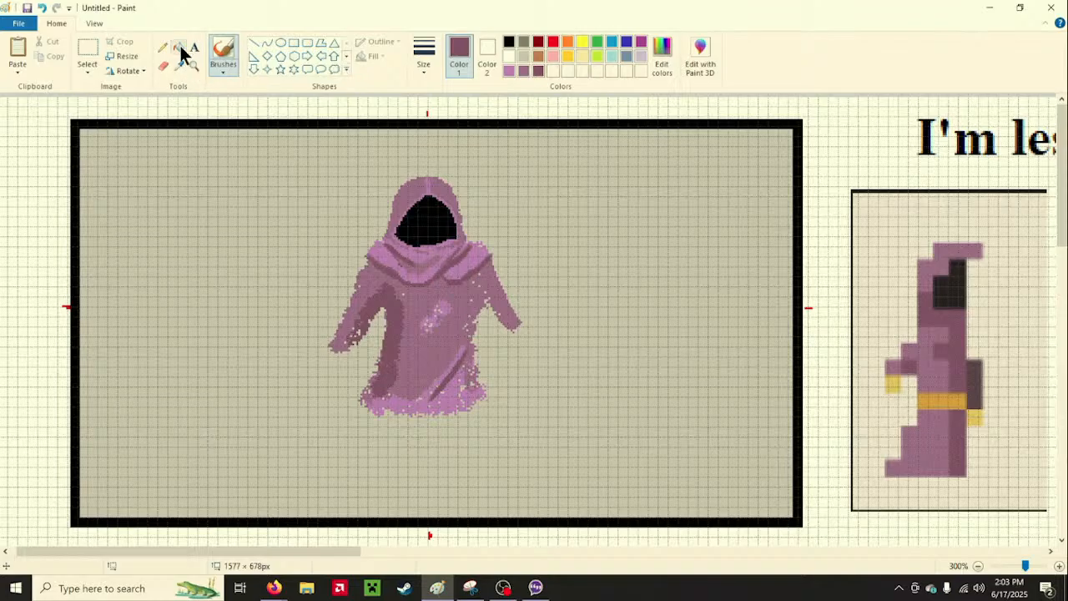
Shade the right side of the collar in muted purple, using the Brush and a calligraphy brush
click(525, 70)
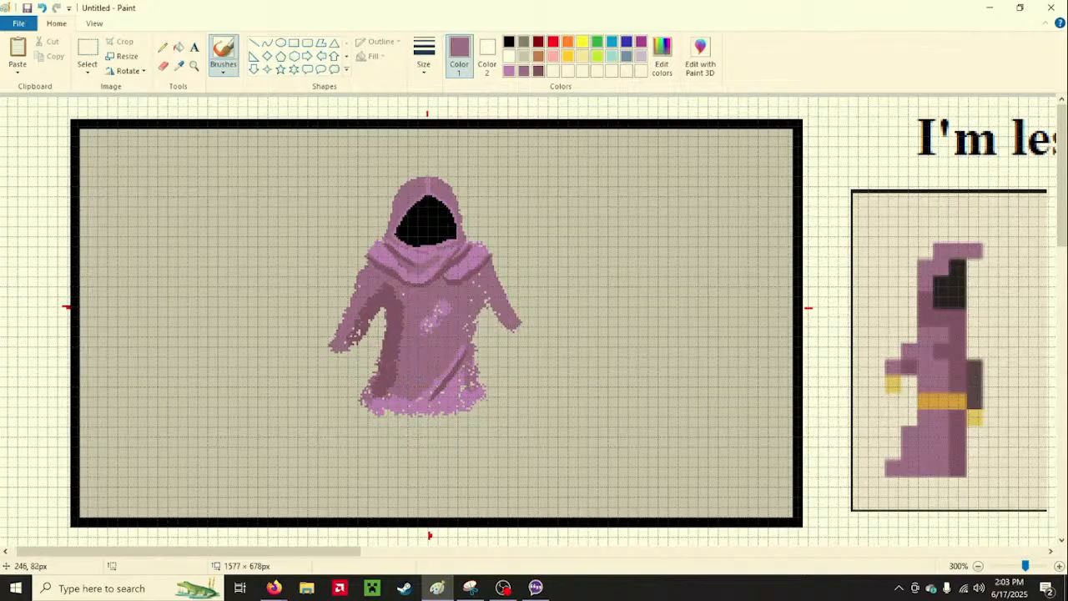
drag(460, 276, 447, 277)
click(221, 72)
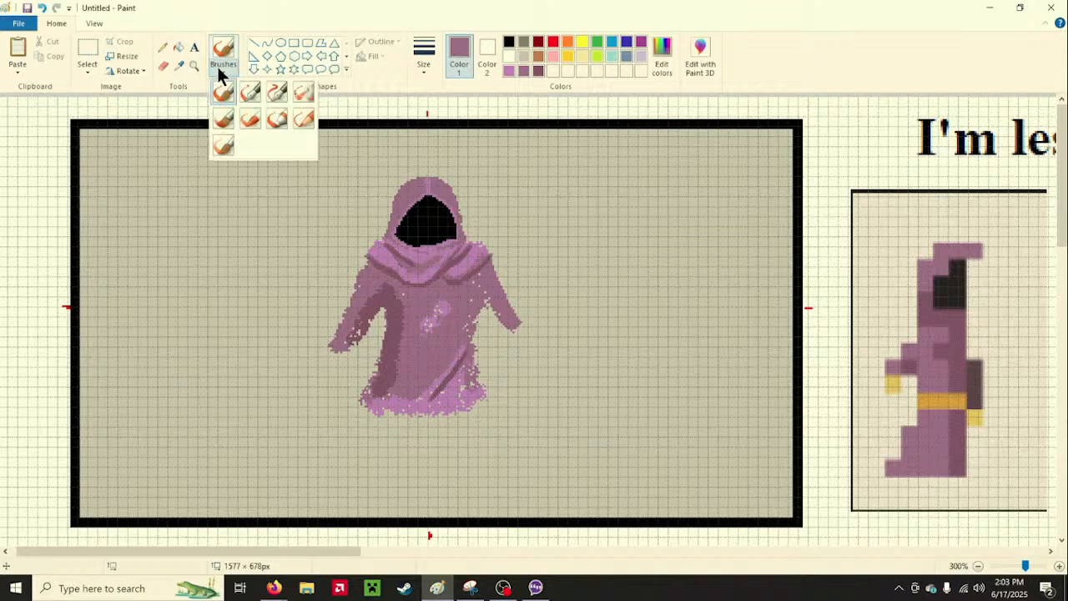
click(267, 95)
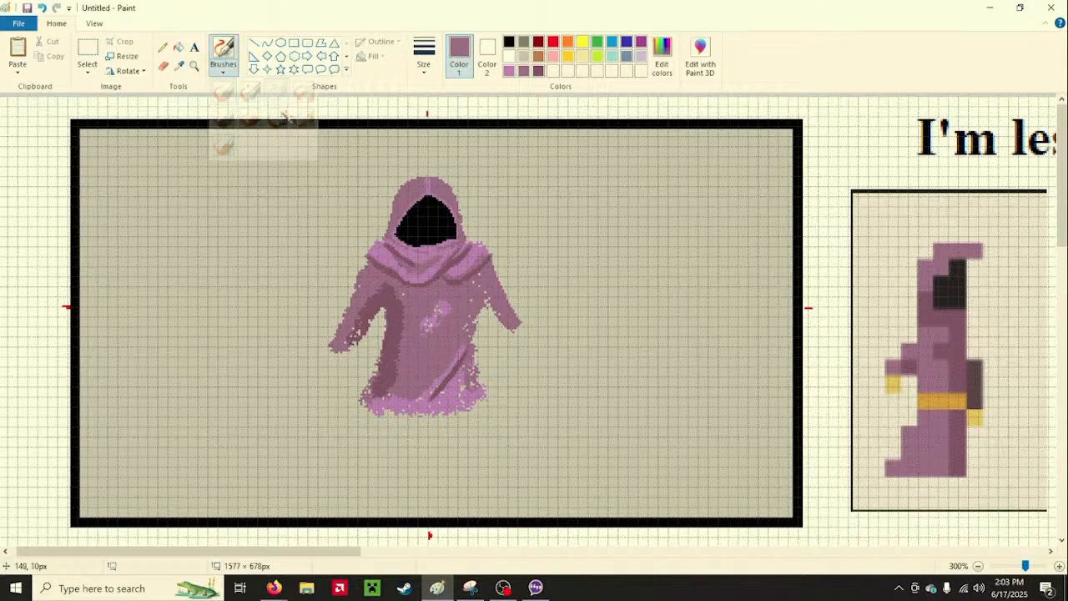
click(229, 68)
click(255, 91)
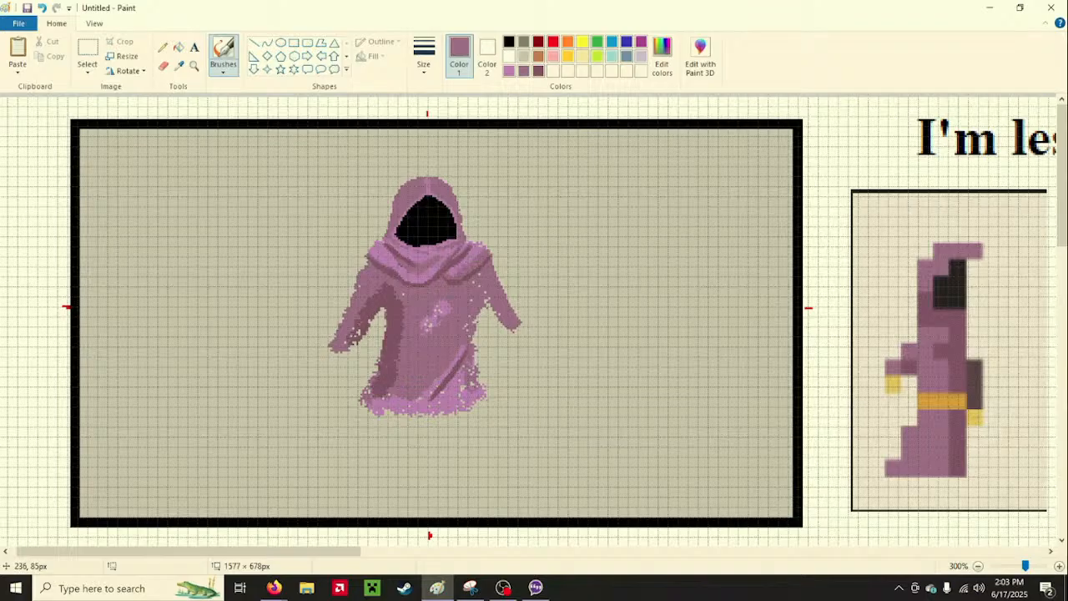
drag(472, 256, 474, 255)
Trim the collar's outer edge at the right shoulder with the light gray background color, using the Airbrush
click(224, 68)
click(224, 93)
click(524, 42)
click(236, 59)
click(303, 94)
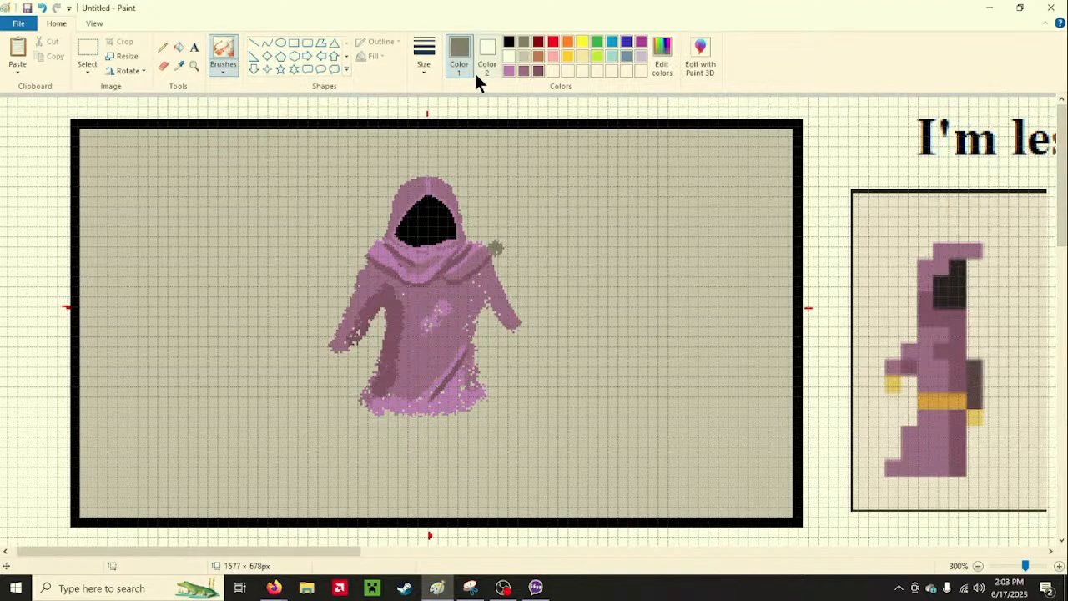
click(523, 55)
drag(506, 233, 499, 247)
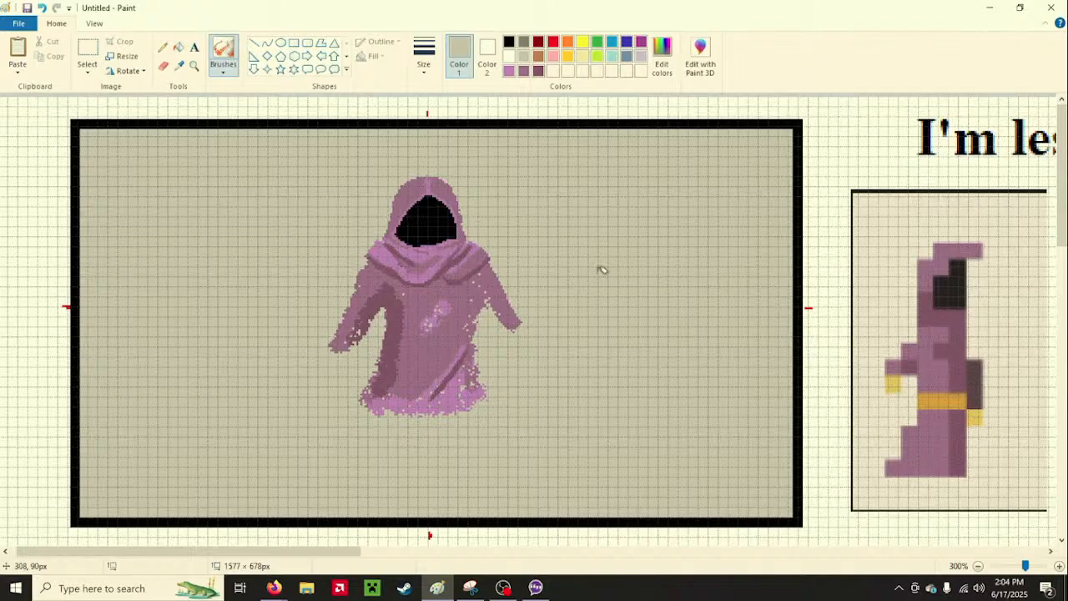
Dot two round white eyes side by side in the black face opening with the Pencil at its thickest size
click(508, 56)
click(223, 72)
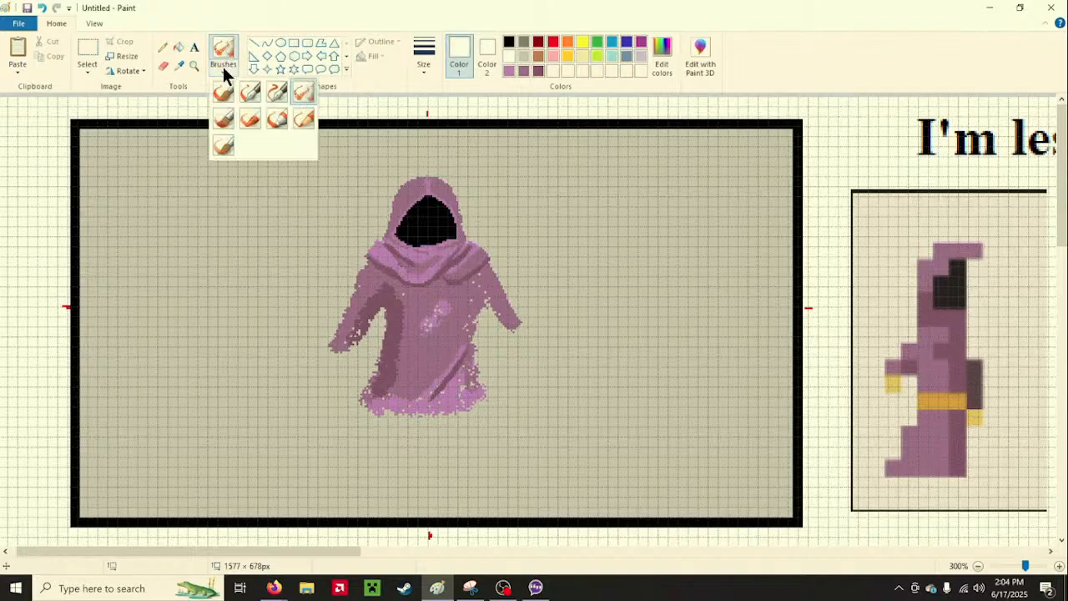
click(282, 45)
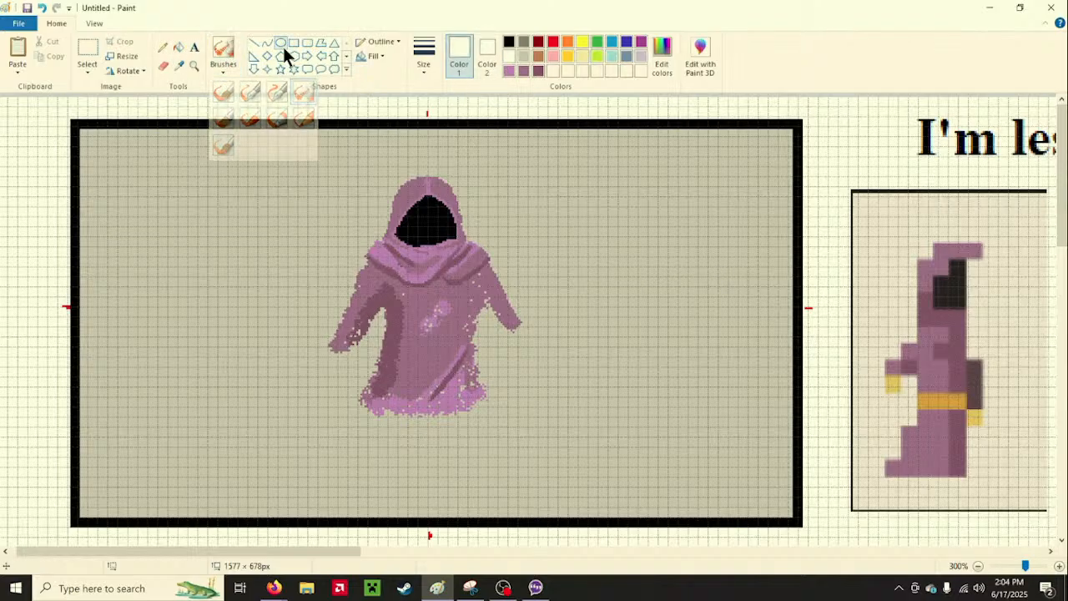
click(163, 48)
click(421, 63)
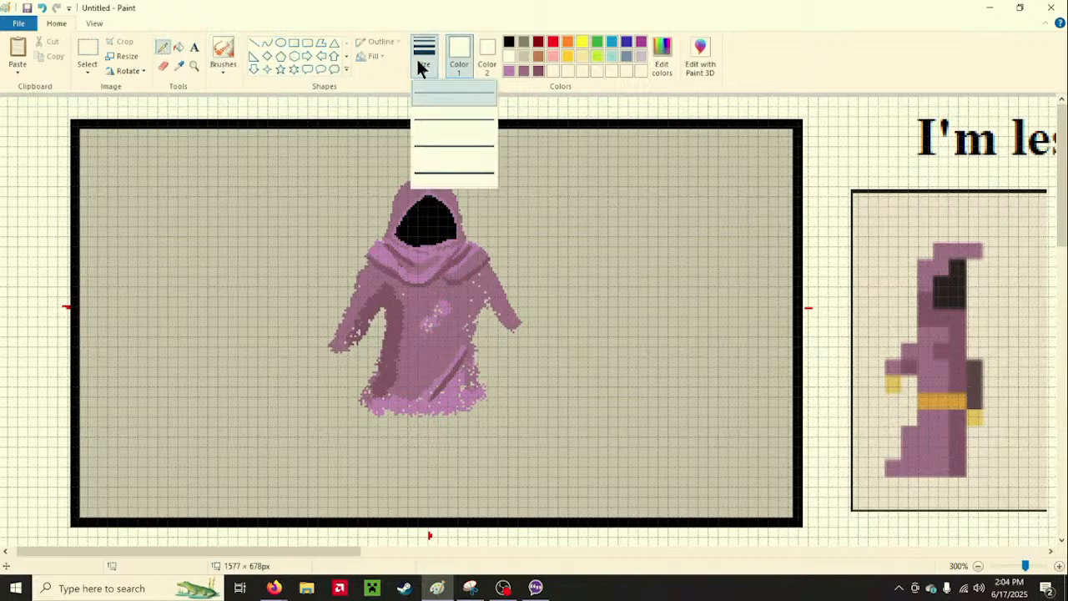
click(448, 172)
click(417, 219)
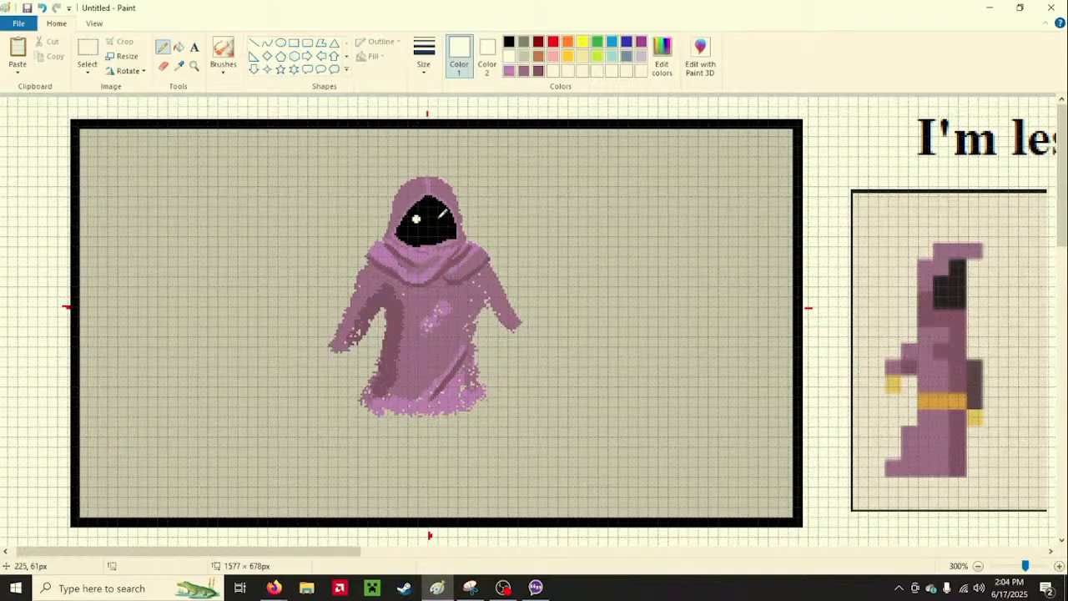
click(438, 219)
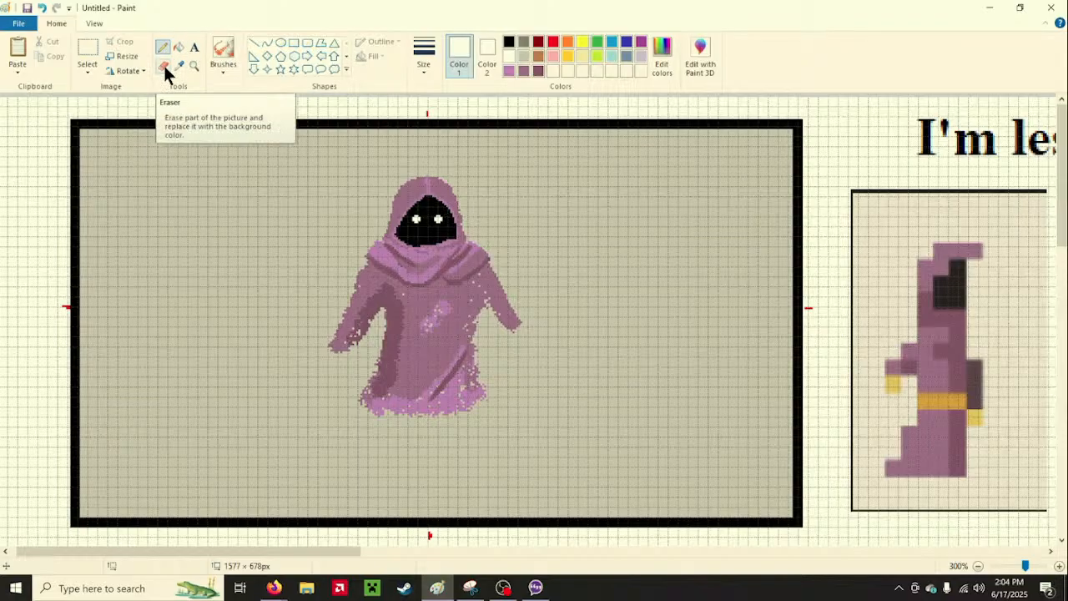
Paint over the light specks on the robe's chest in muted purple with the Brush
click(223, 66)
click(221, 96)
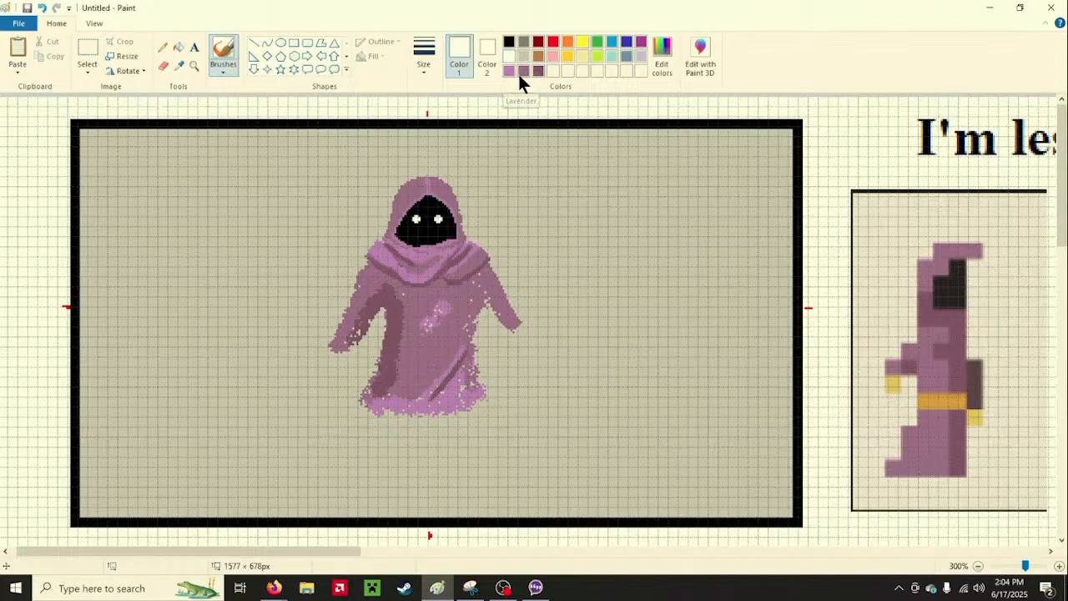
click(522, 70)
drag(442, 310, 429, 332)
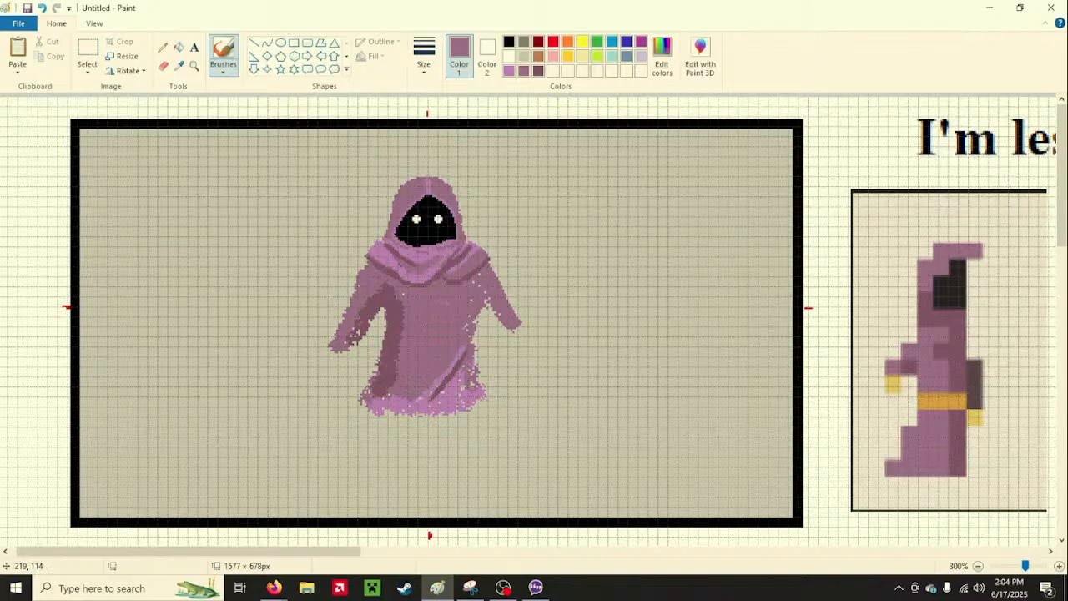
Try a light purple diagonal highlight with dark purple shading on the robe's chest using the Brush, and undo both strokes
click(509, 70)
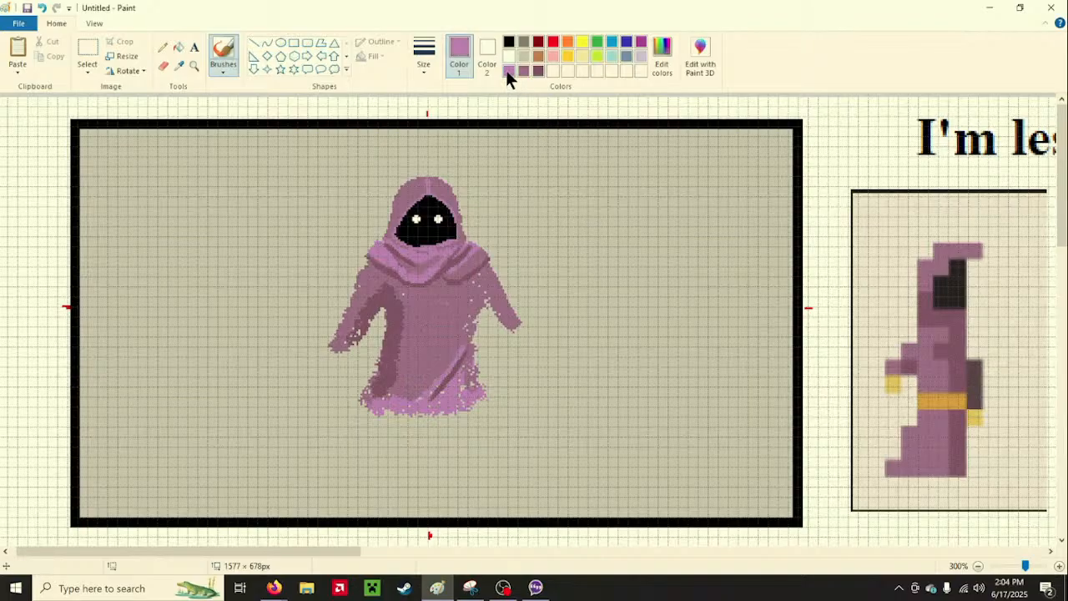
click(423, 65)
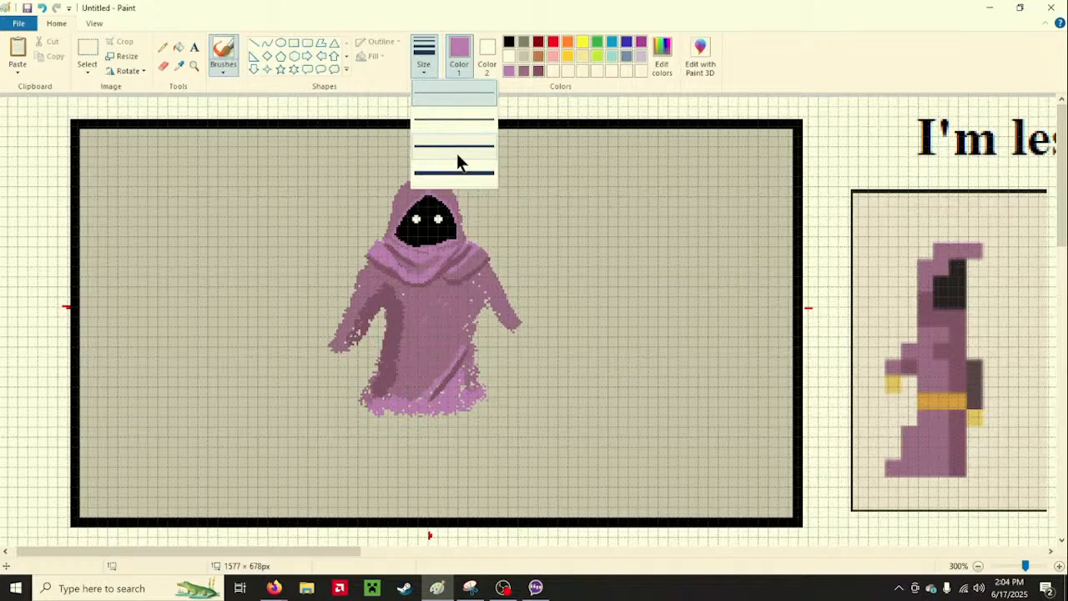
click(457, 154)
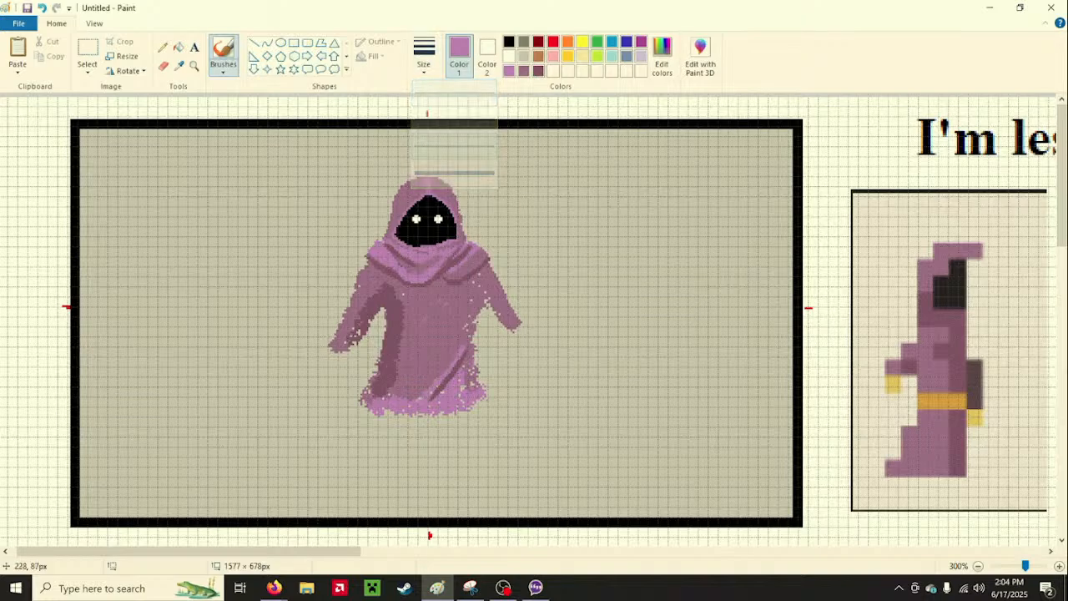
click(420, 66)
click(445, 135)
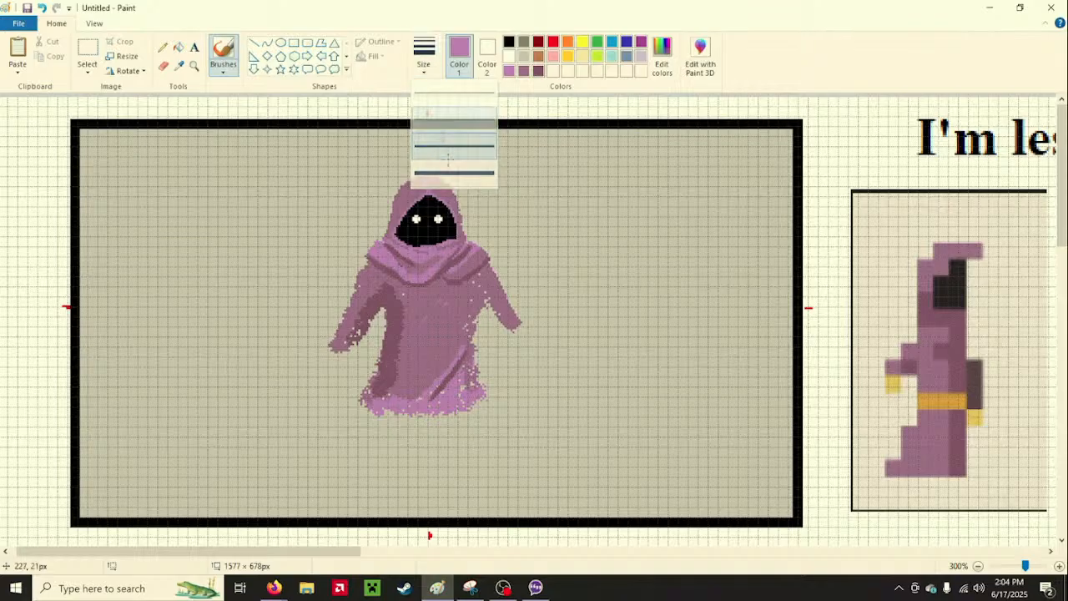
drag(422, 321, 445, 298)
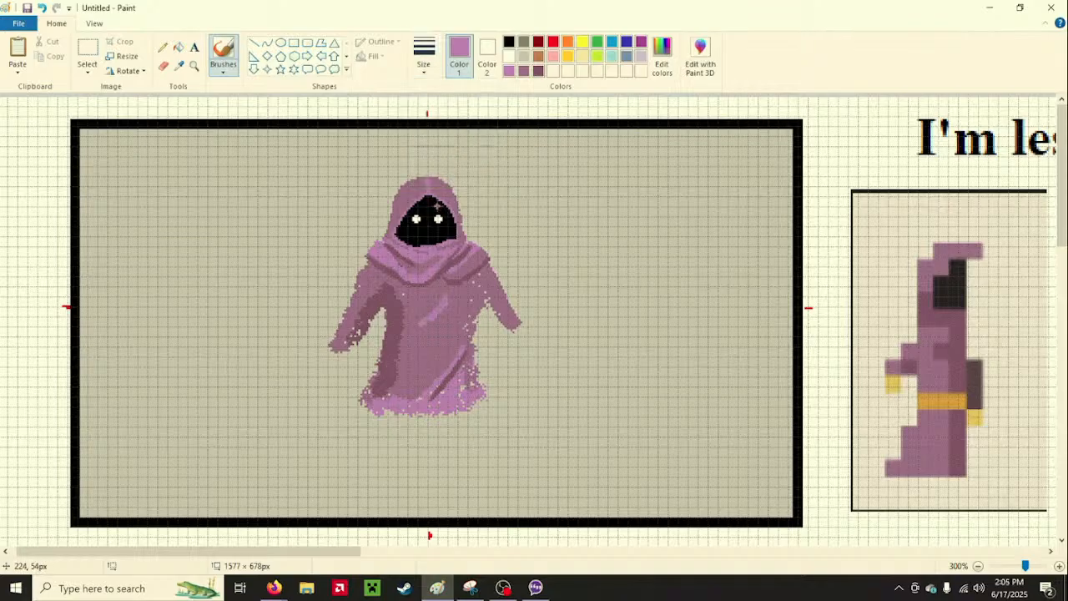
click(538, 72)
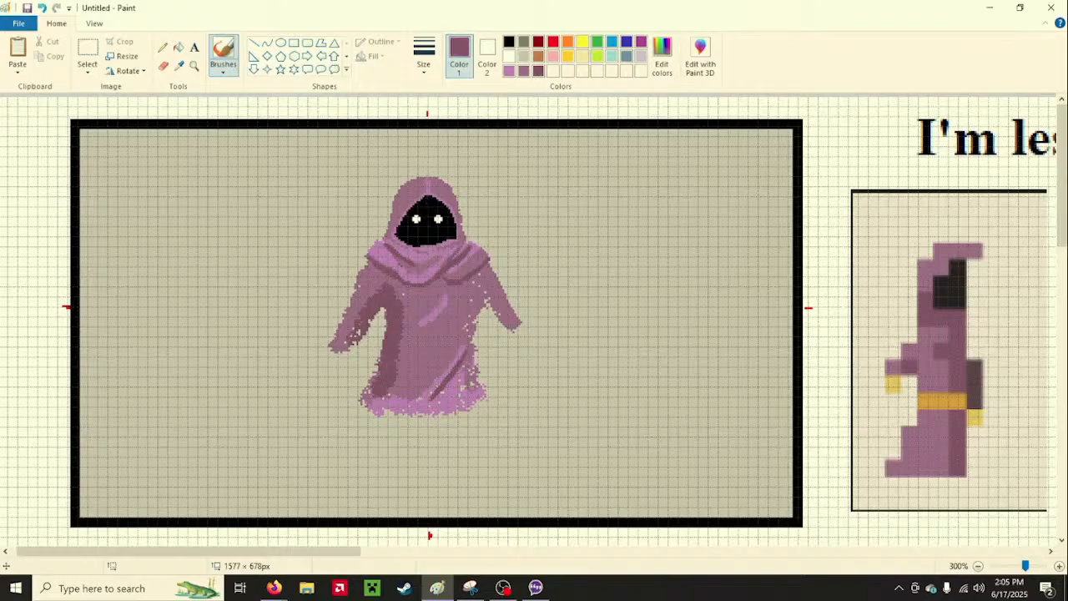
mouse_move(439, 314)
mouse_down()
mouse_move(430, 327)
mouse_move(446, 307)
mouse_up()
key(ctrl+z)
key(ctrl+z)
Paint a diagonal fold on the robe's chest in light purple with dark purple shading beneath it, using a calligraphy brush
click(227, 68)
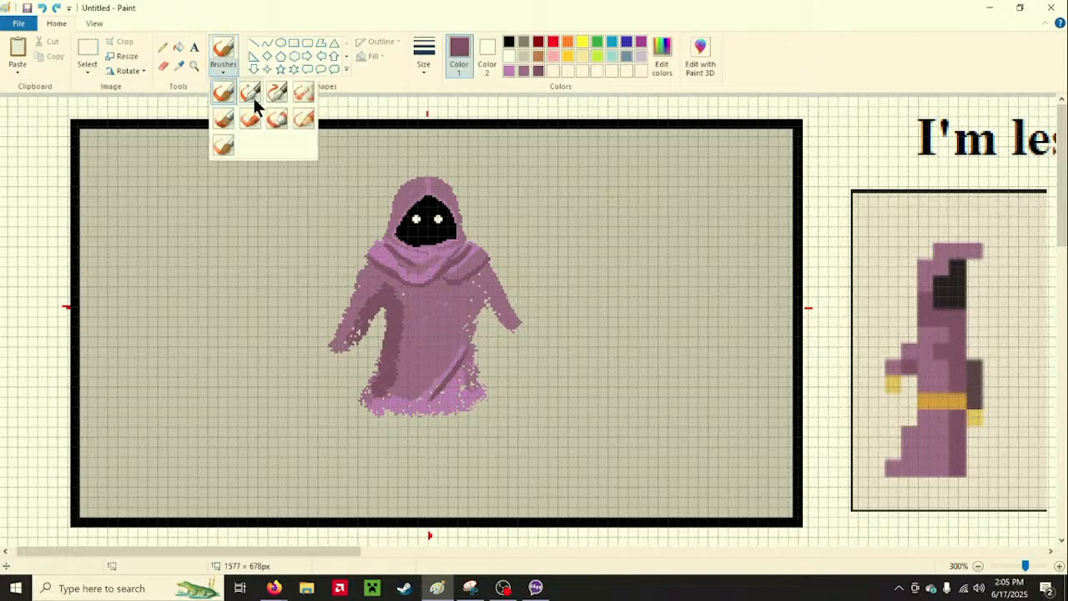
click(253, 97)
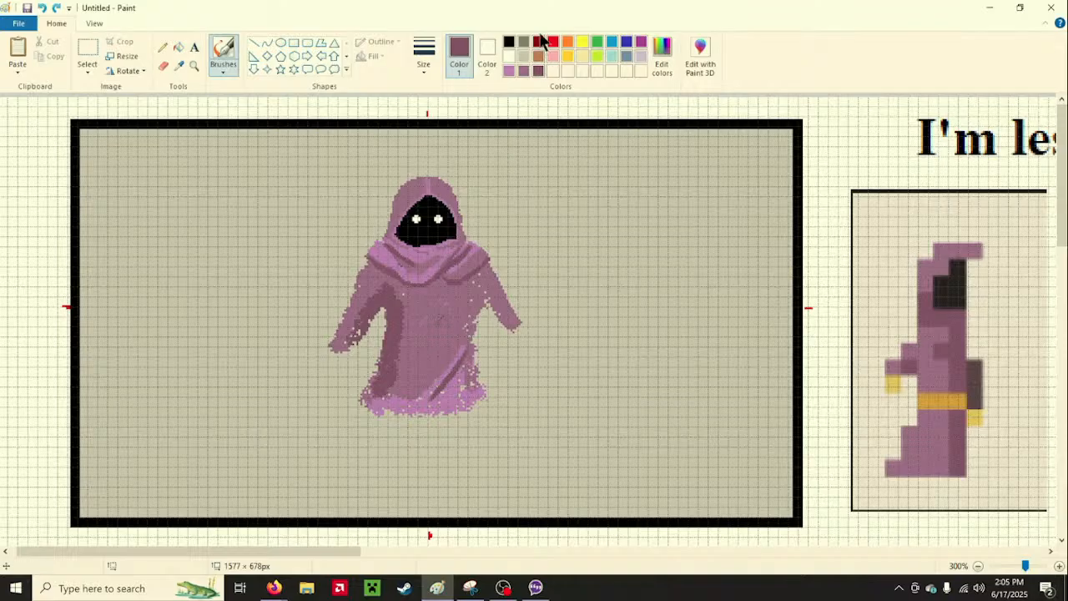
click(511, 69)
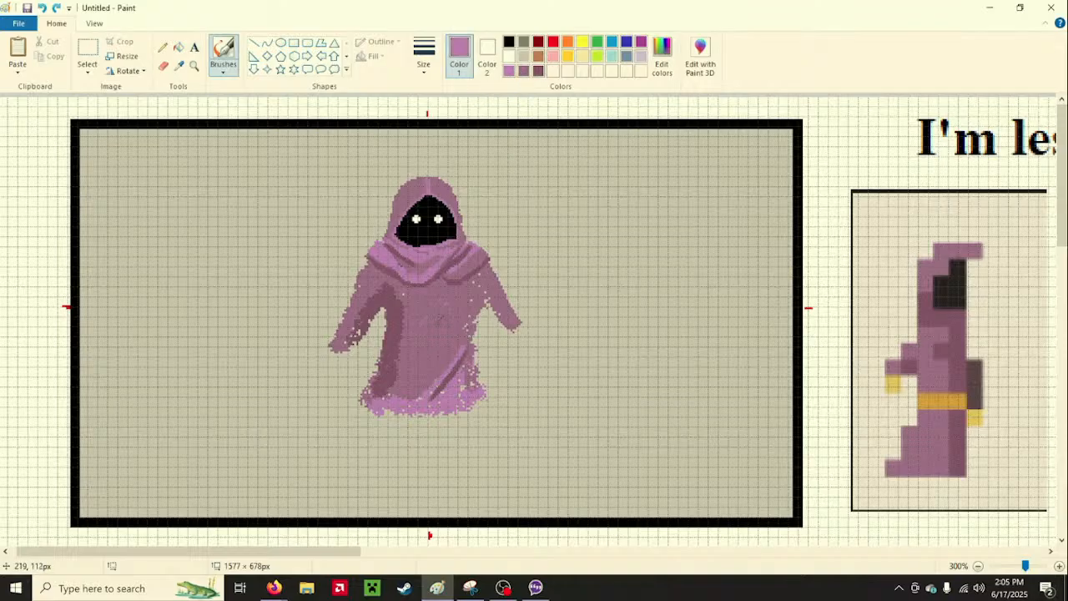
drag(424, 332, 444, 305)
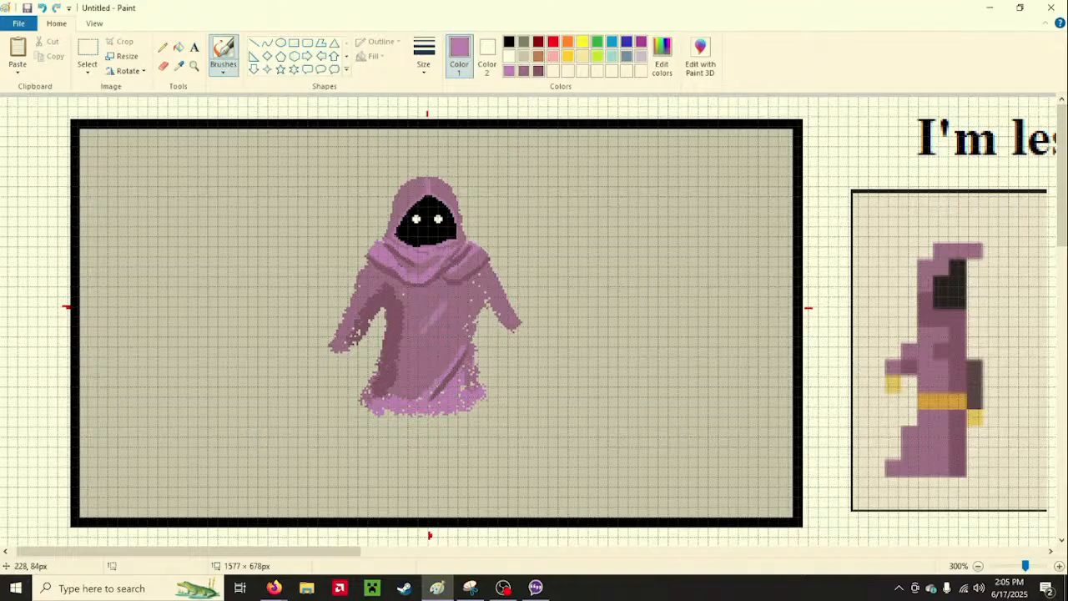
click(534, 70)
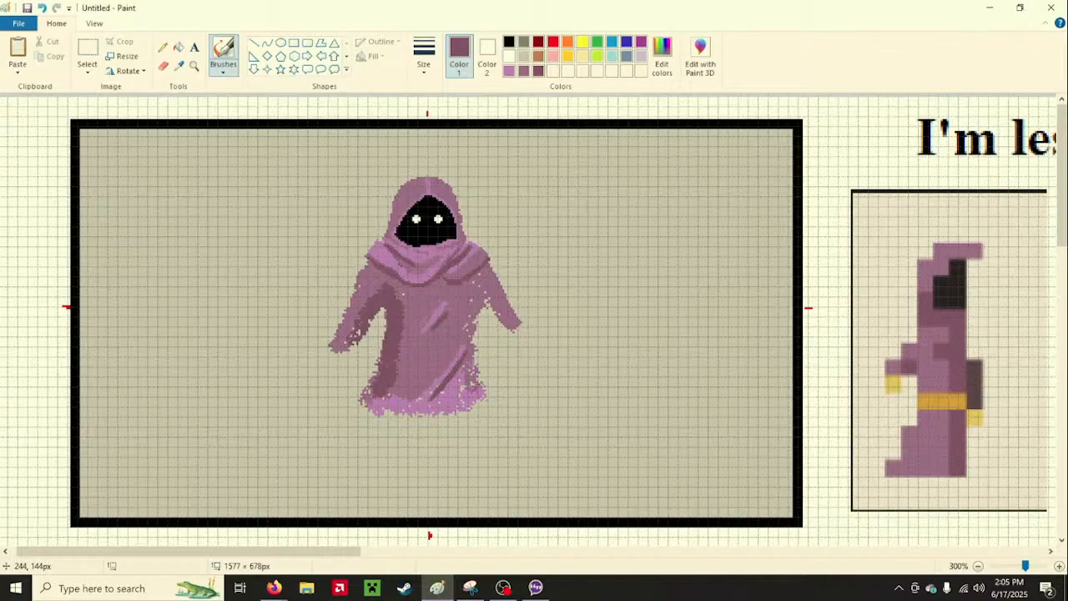
Outline the robe's bottom hem and lower left edge in dark purple with the Brush
click(229, 72)
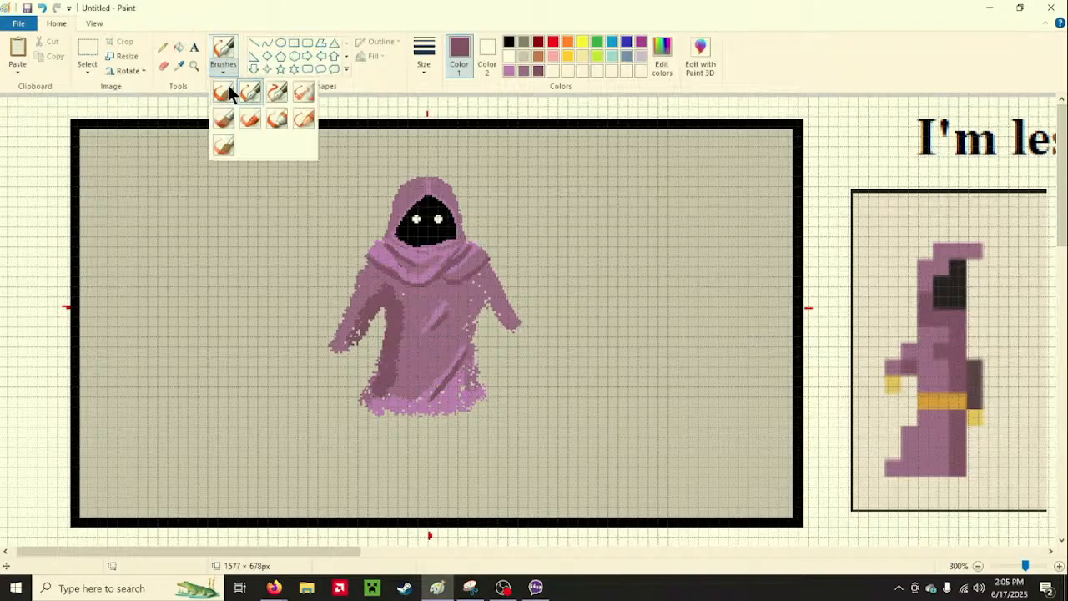
click(225, 87)
mouse_move(359, 401)
mouse_down()
mouse_move(385, 415)
mouse_move(454, 417)
mouse_move(486, 398)
mouse_up()
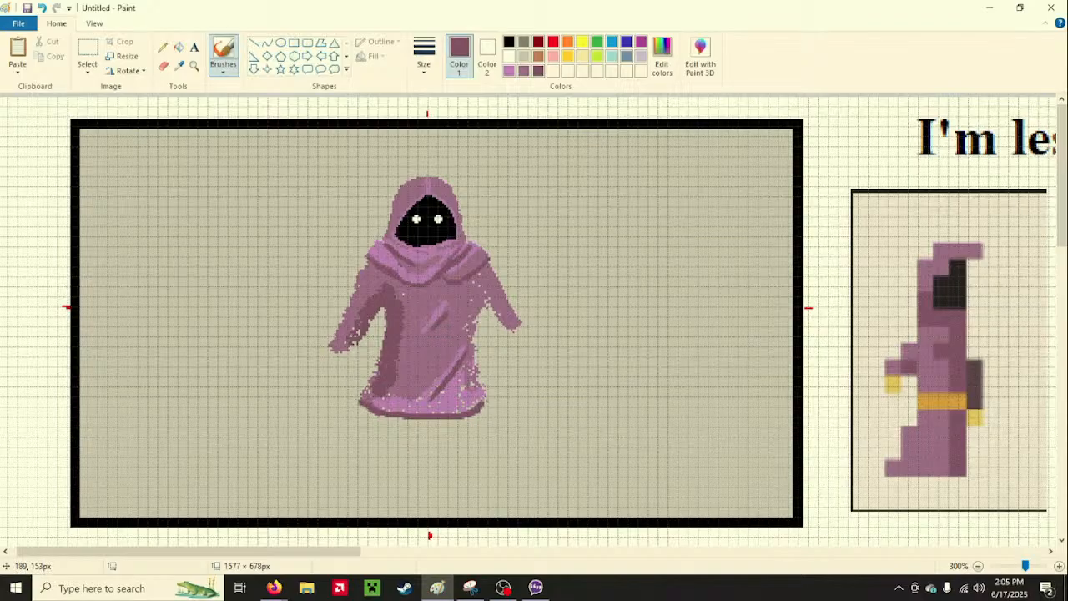
drag(365, 400, 378, 367)
Trim the robe's lower left outer edge smooth with the light gray background color
click(523, 43)
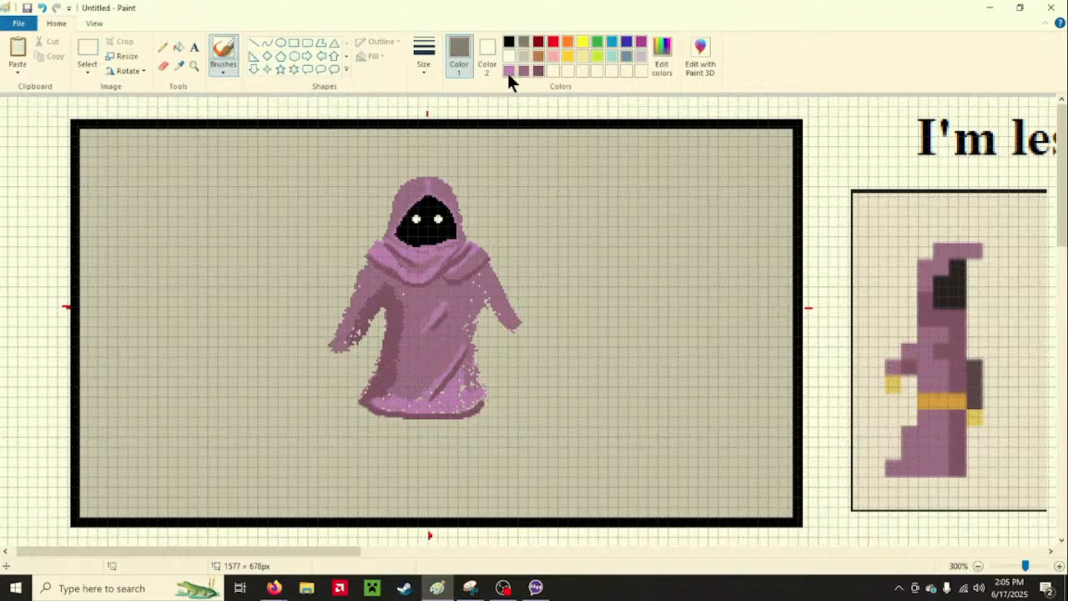
click(524, 56)
drag(367, 358, 364, 393)
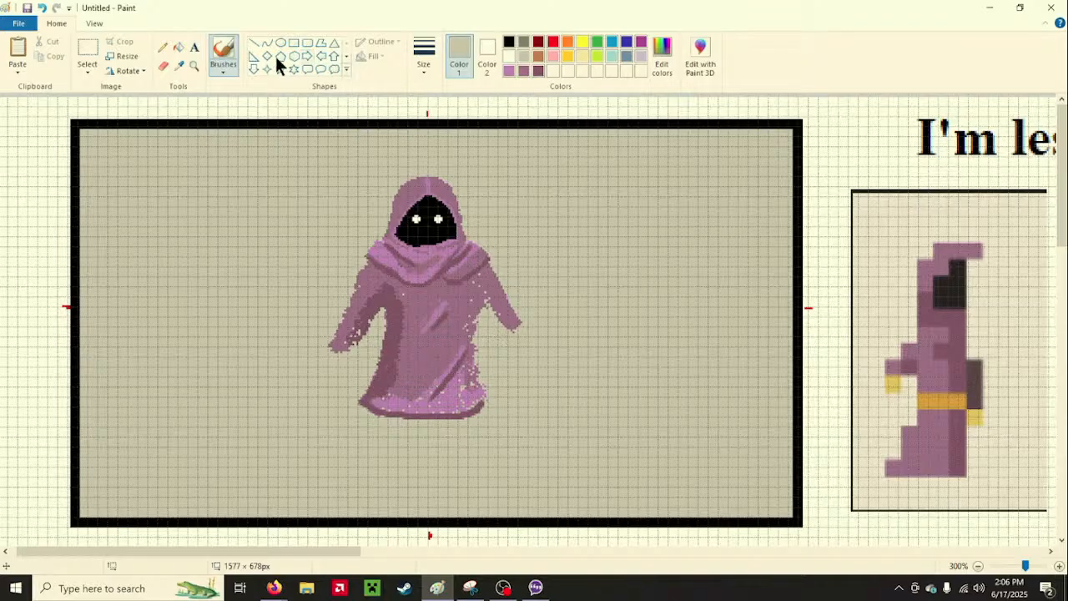
click(179, 66)
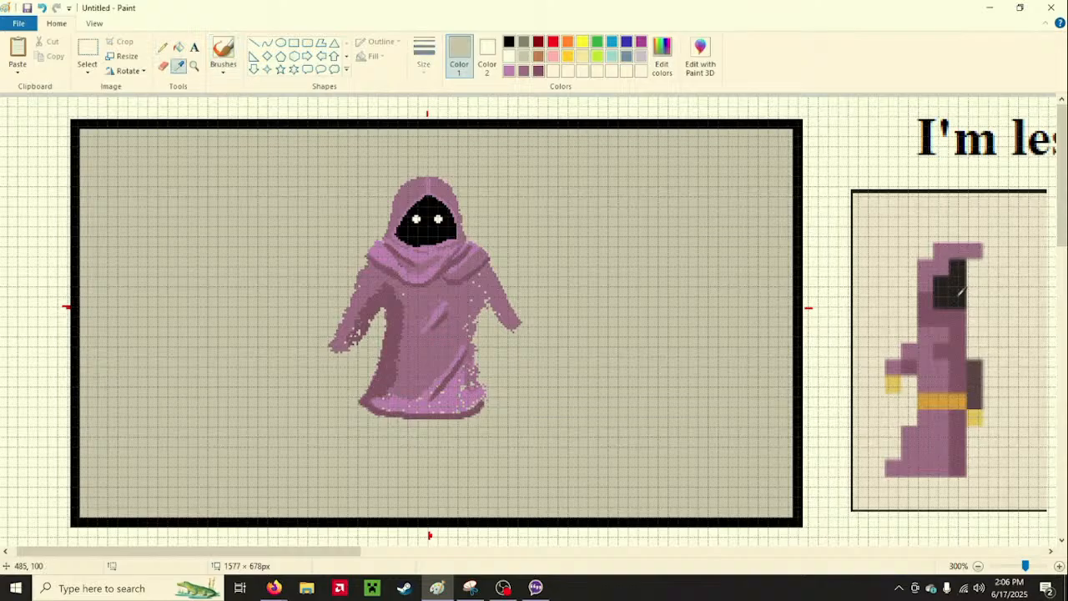
click(518, 123)
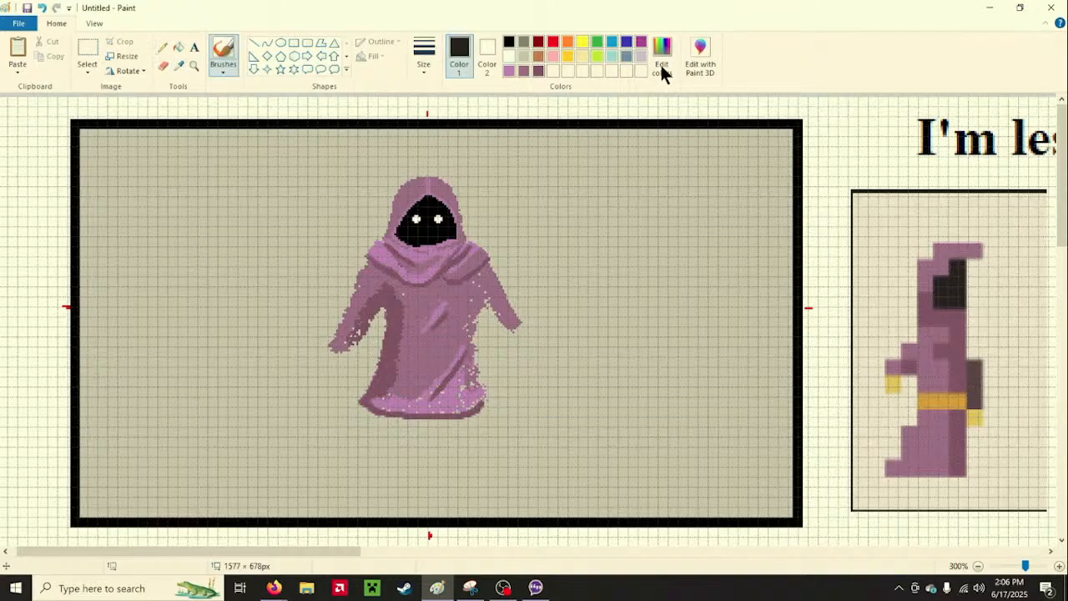
click(660, 63)
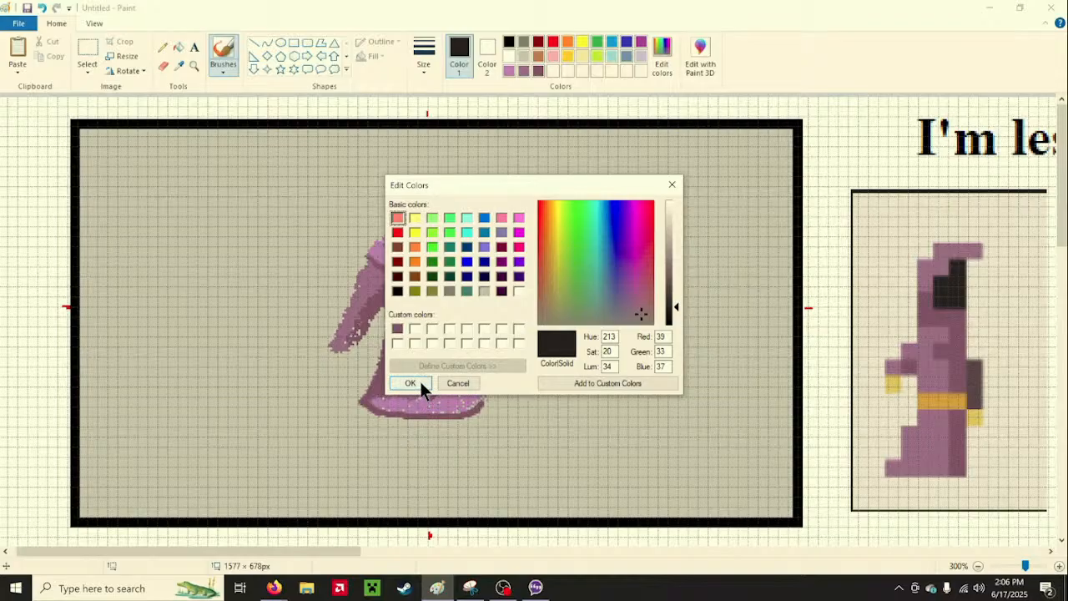
click(414, 329)
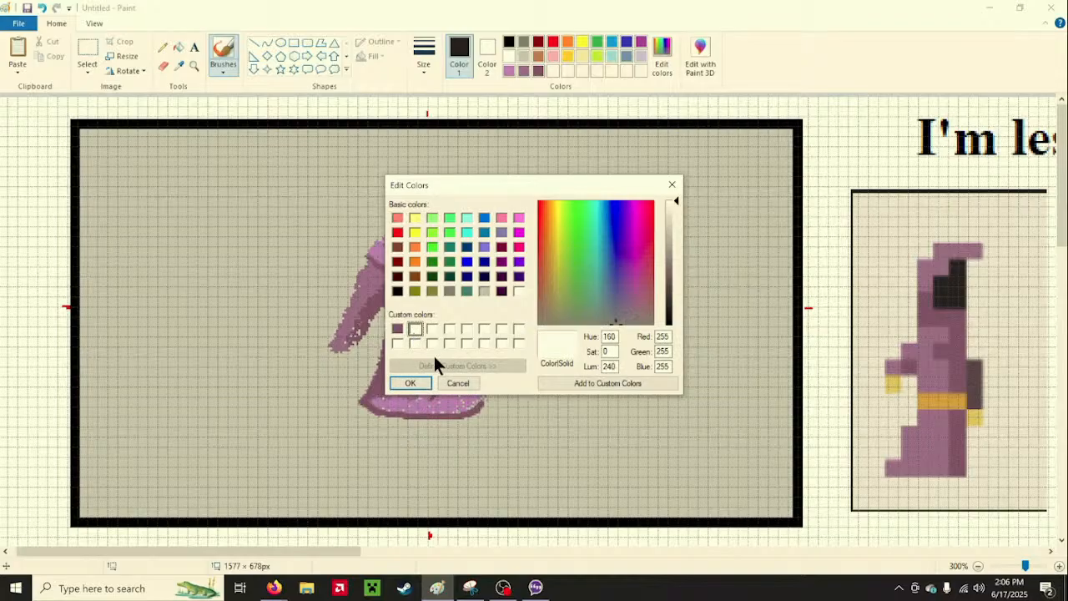
click(458, 383)
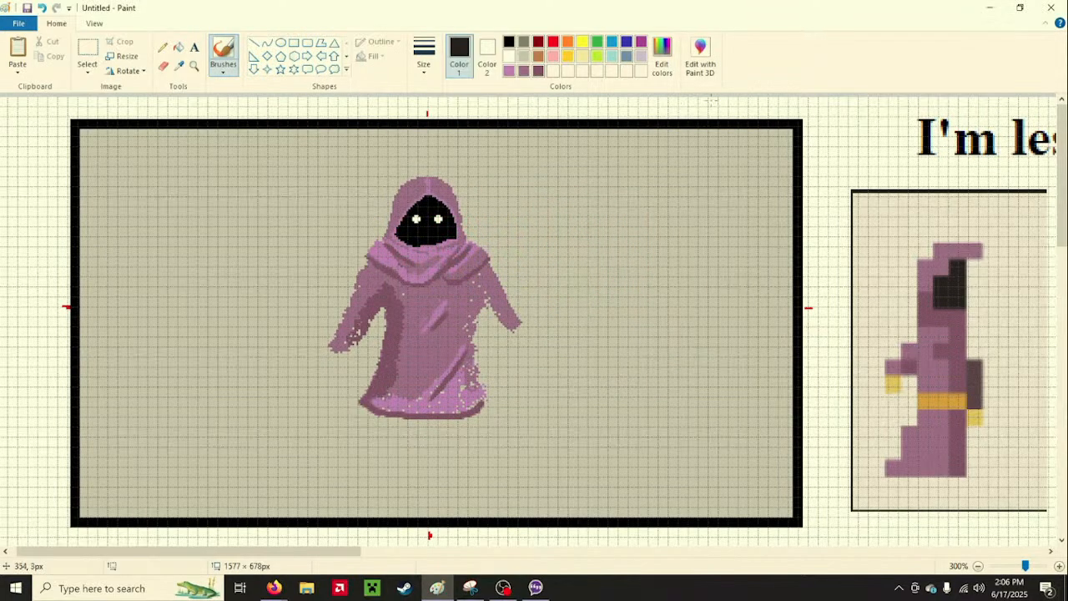
Sample the dark grayish purple from the dark block behind the reference sprite's back and add it to the color palette
click(176, 67)
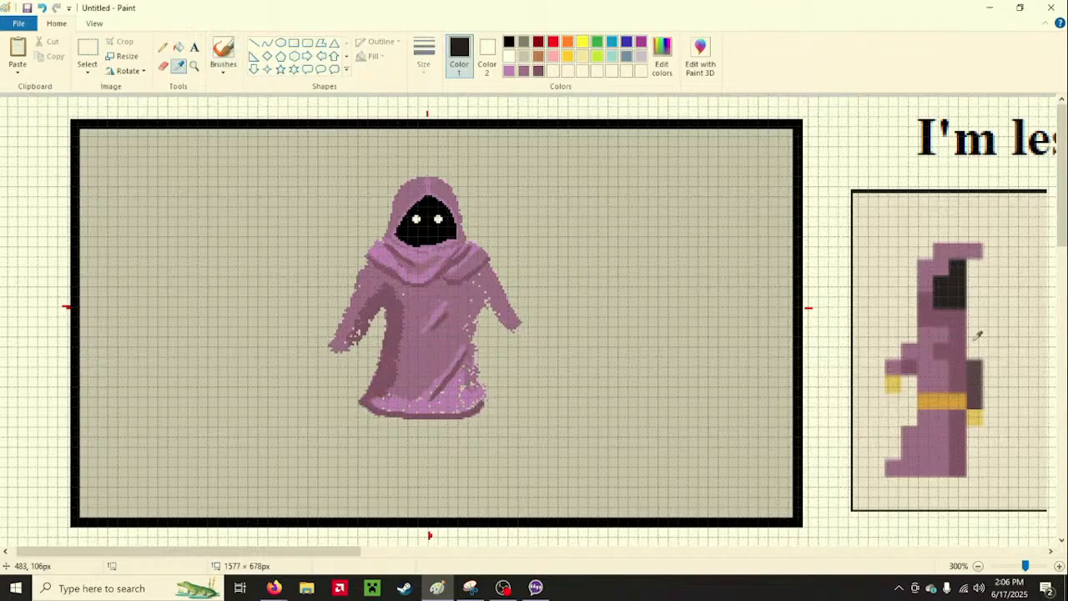
click(979, 382)
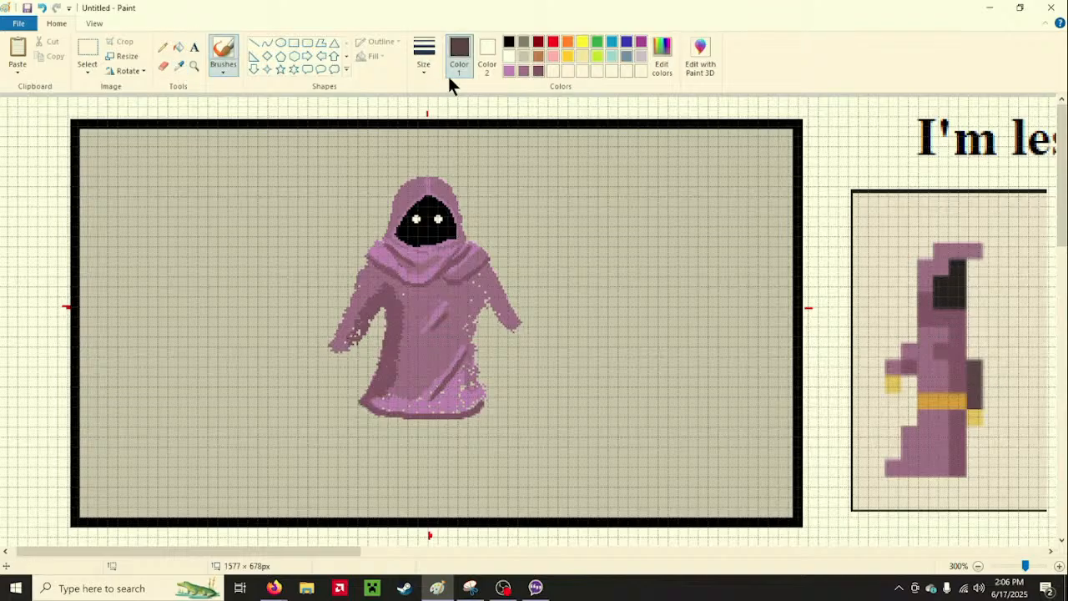
click(655, 67)
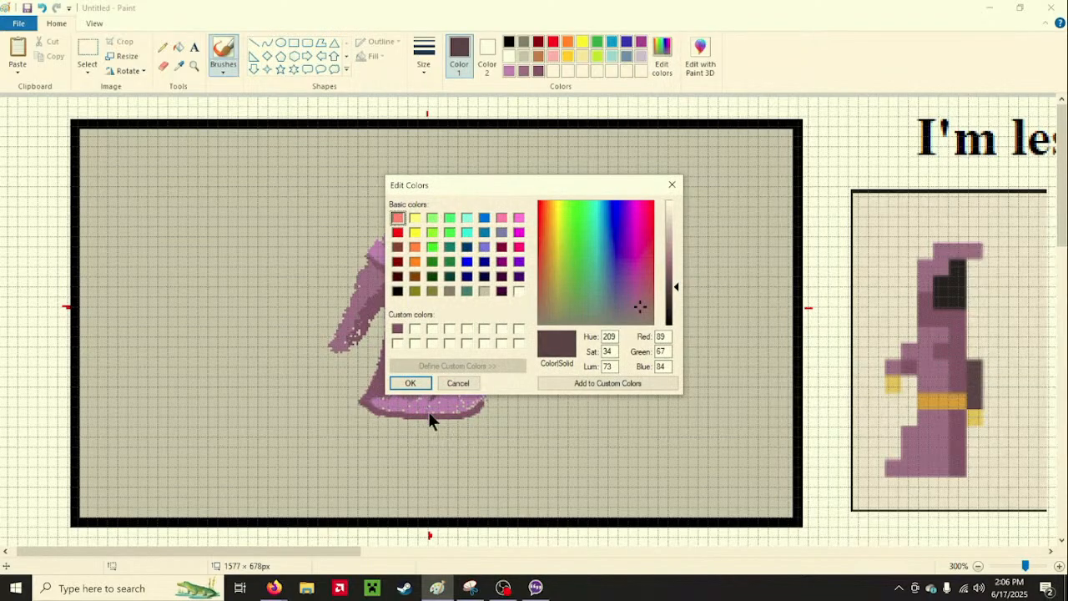
click(427, 385)
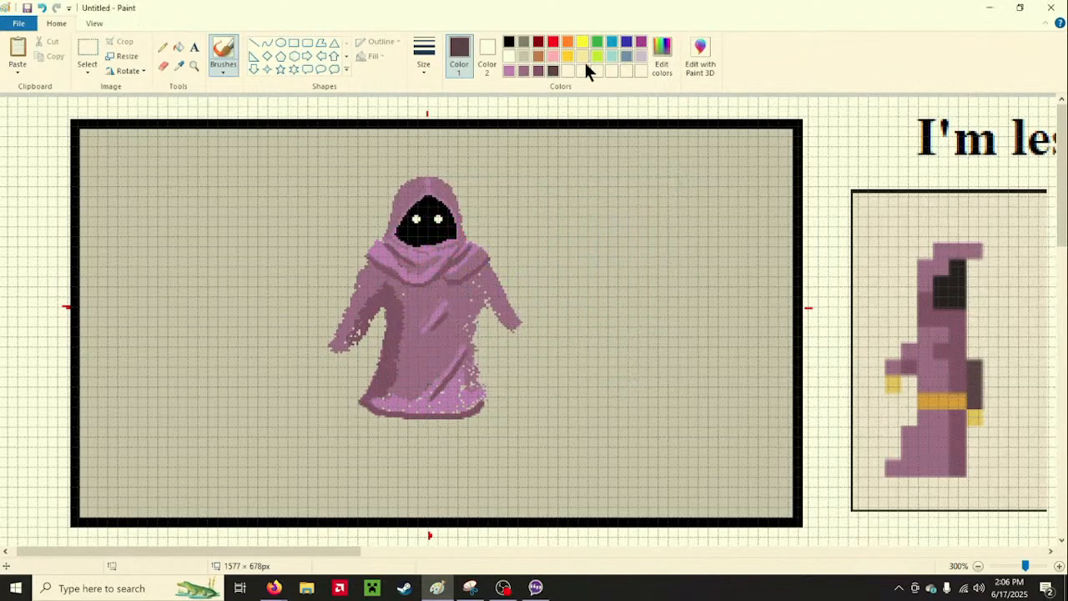
Sample the near-black color from the reference sprite's face opening and add it to the color palette
click(178, 65)
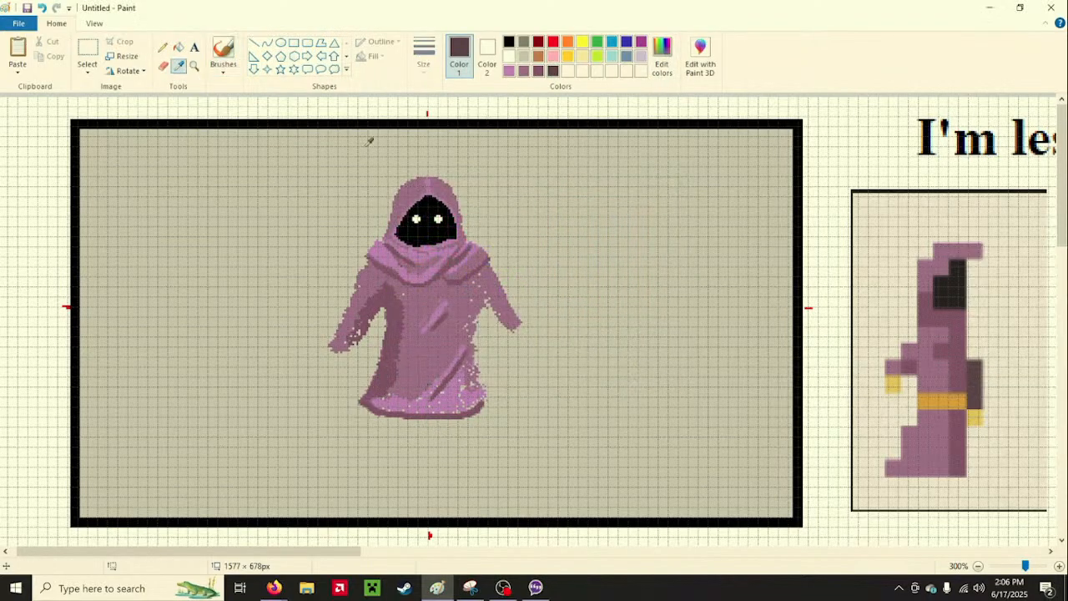
click(964, 299)
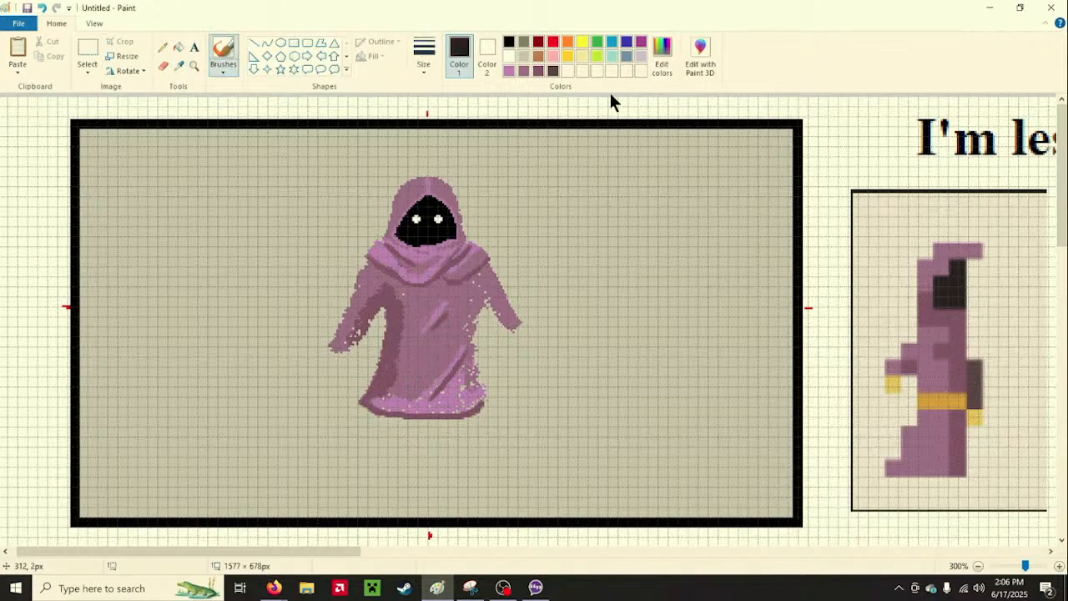
click(653, 63)
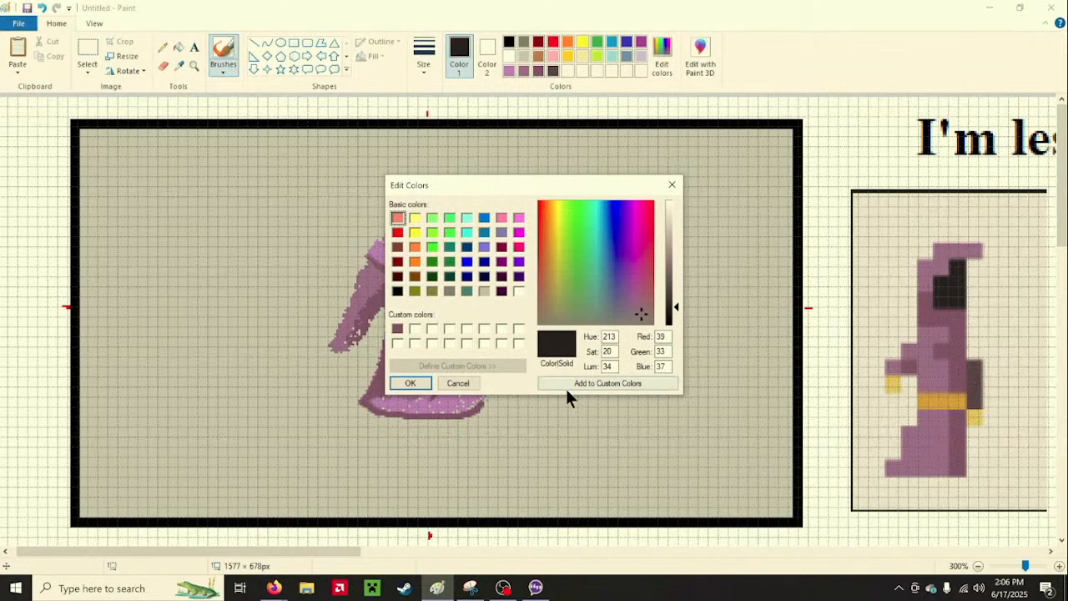
click(571, 382)
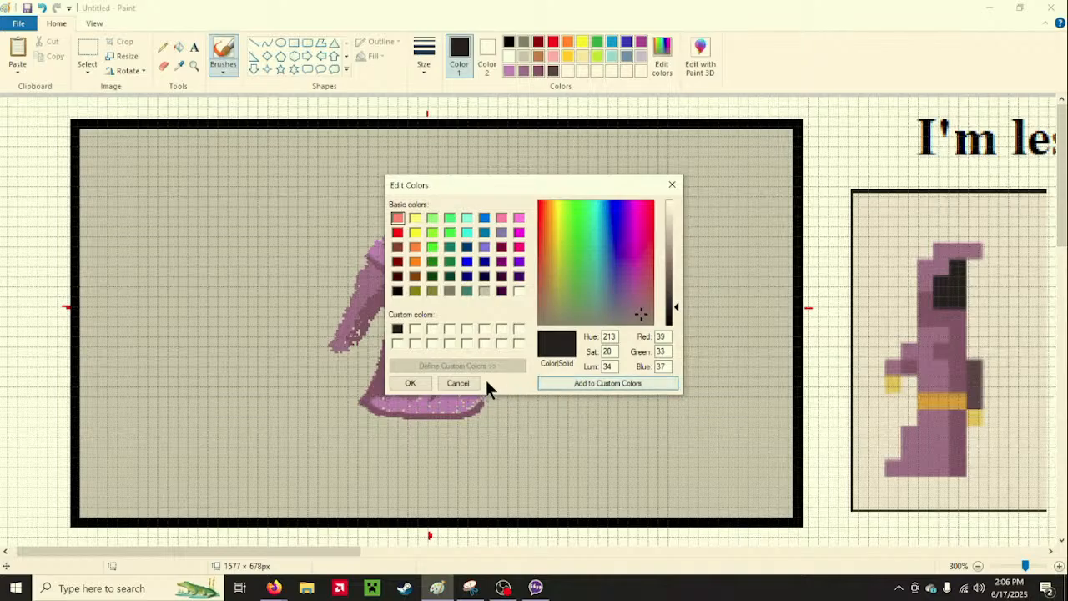
click(412, 383)
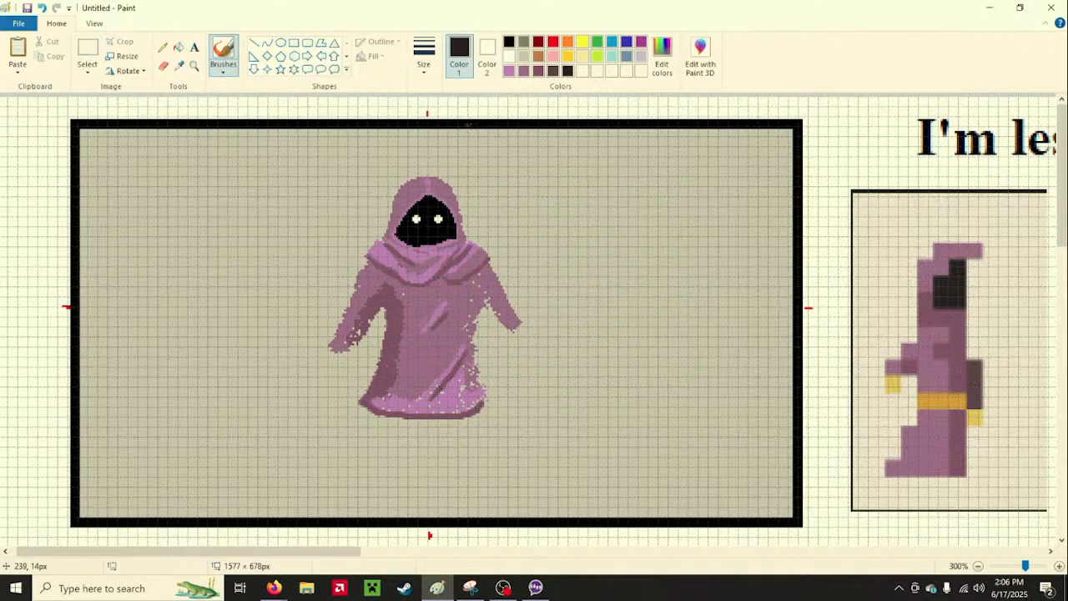
Shade the creases on both sides of the collar in dark grayish purple using the calligraphy brushes
click(553, 71)
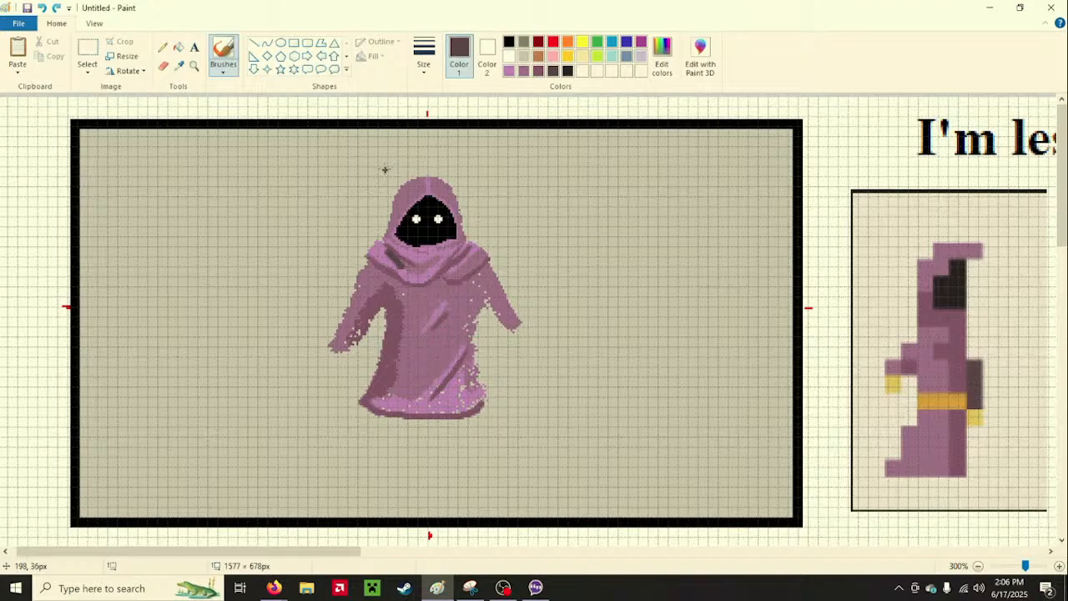
click(224, 70)
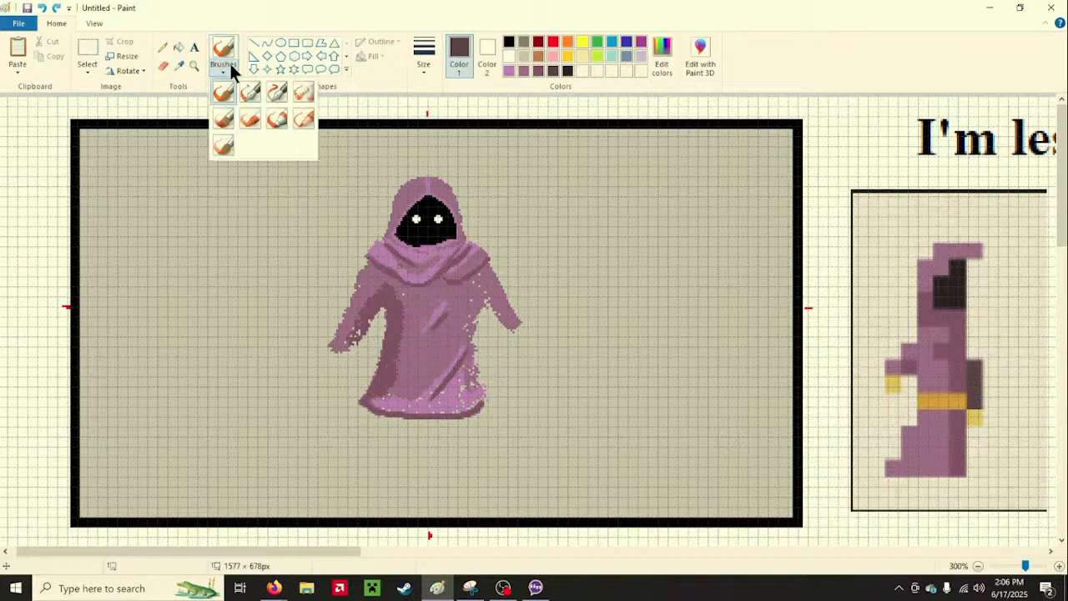
click(272, 91)
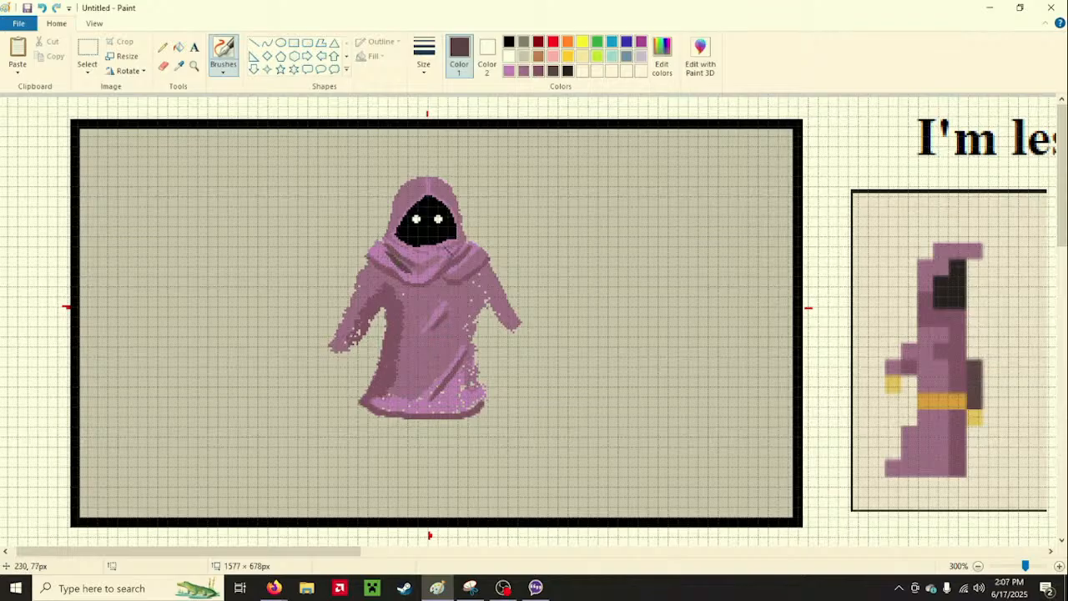
click(228, 68)
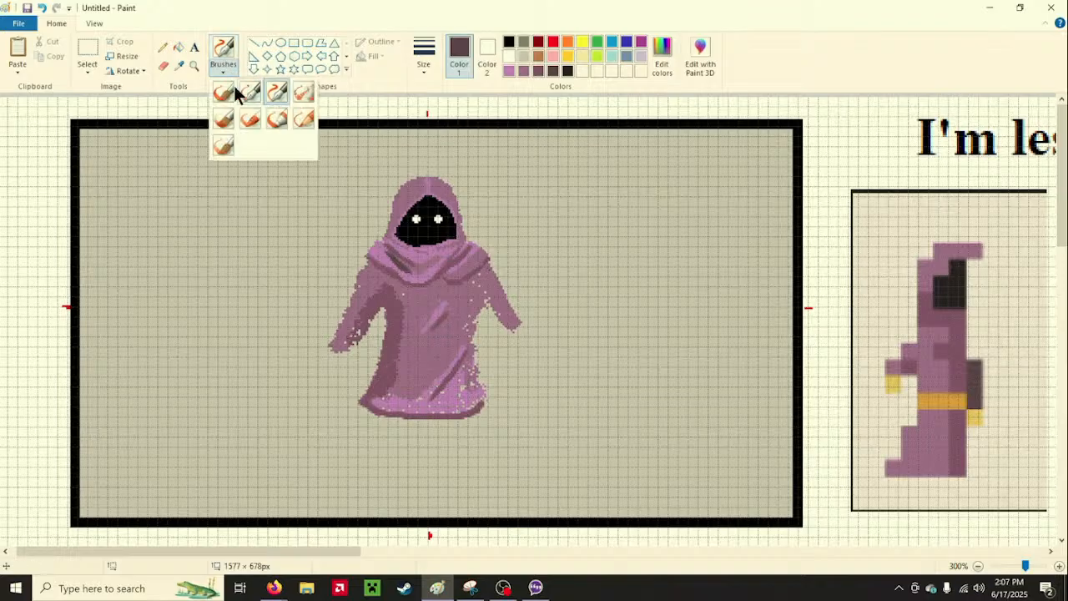
click(255, 92)
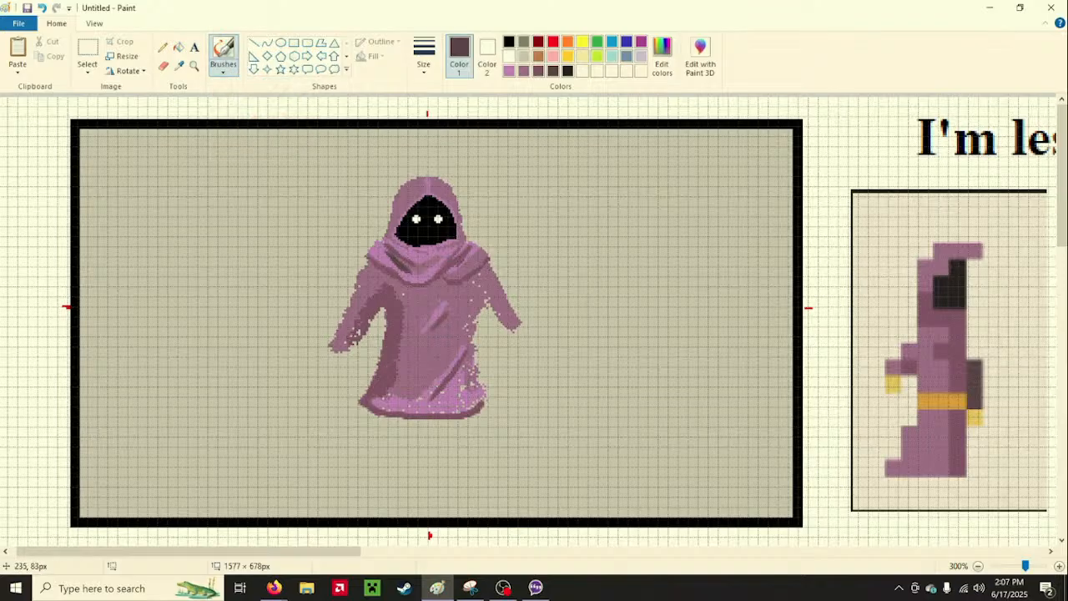
mouse_move(453, 272)
mouse_down()
mouse_move(477, 248)
mouse_move(465, 270)
mouse_up()
Paint a thin dark grayish purple crease on the collar just below the face with the Brush at its smallest size
click(224, 71)
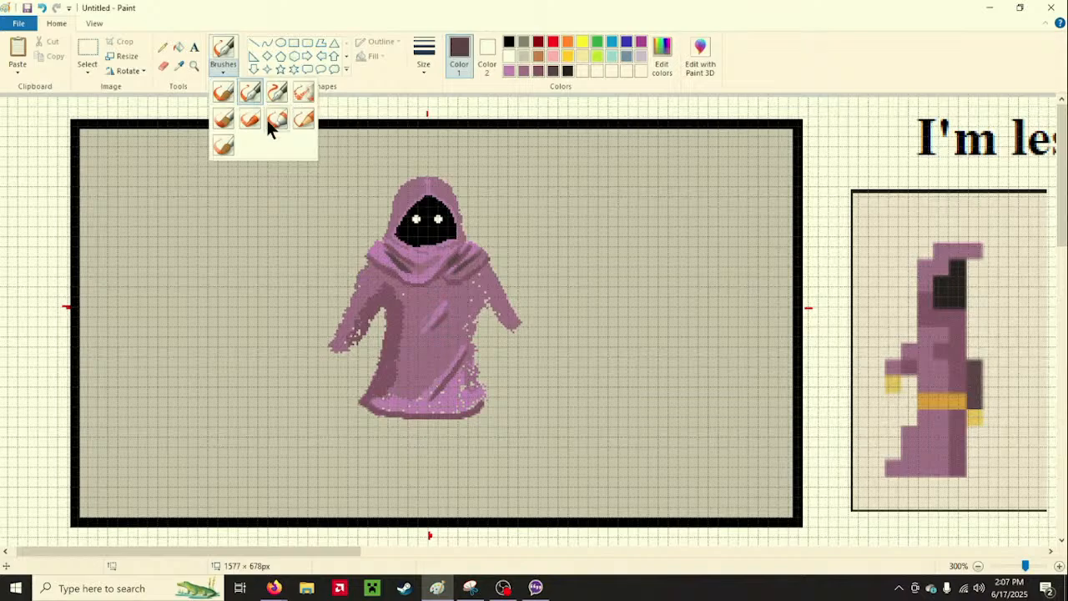
click(223, 93)
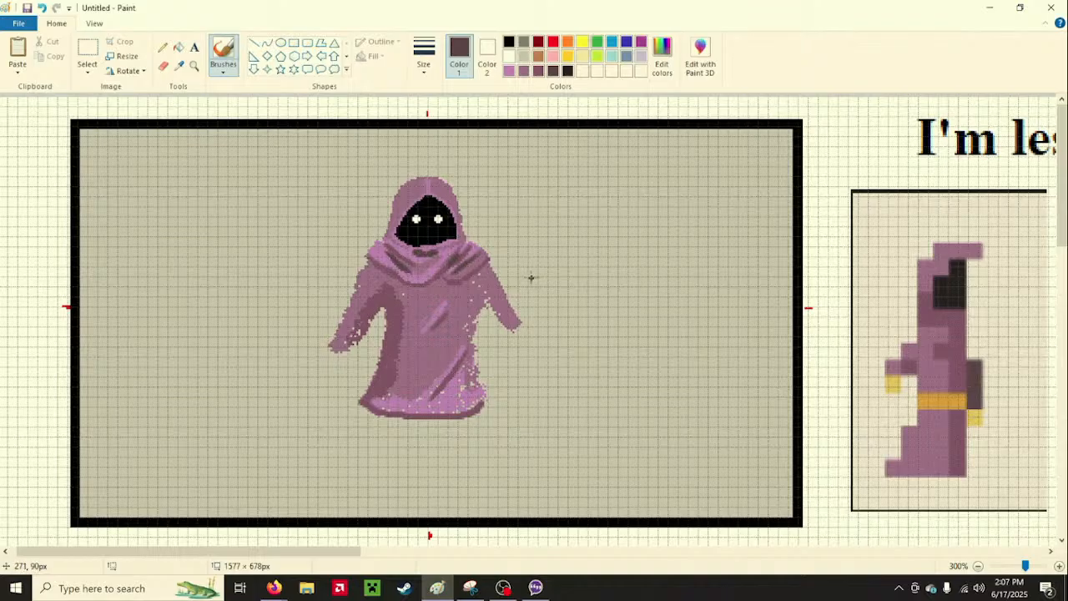
click(424, 67)
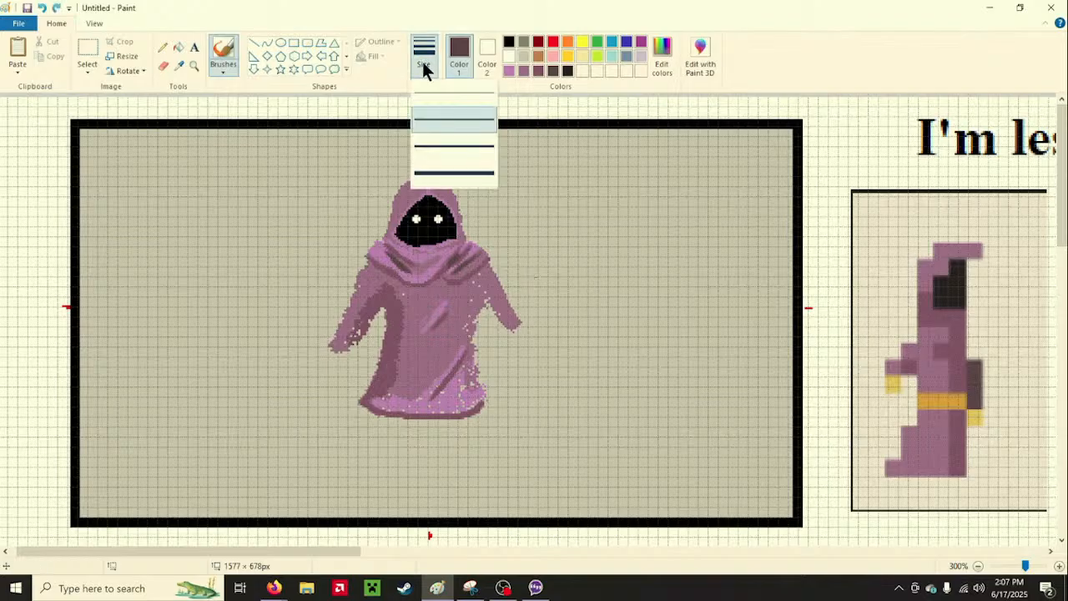
click(435, 98)
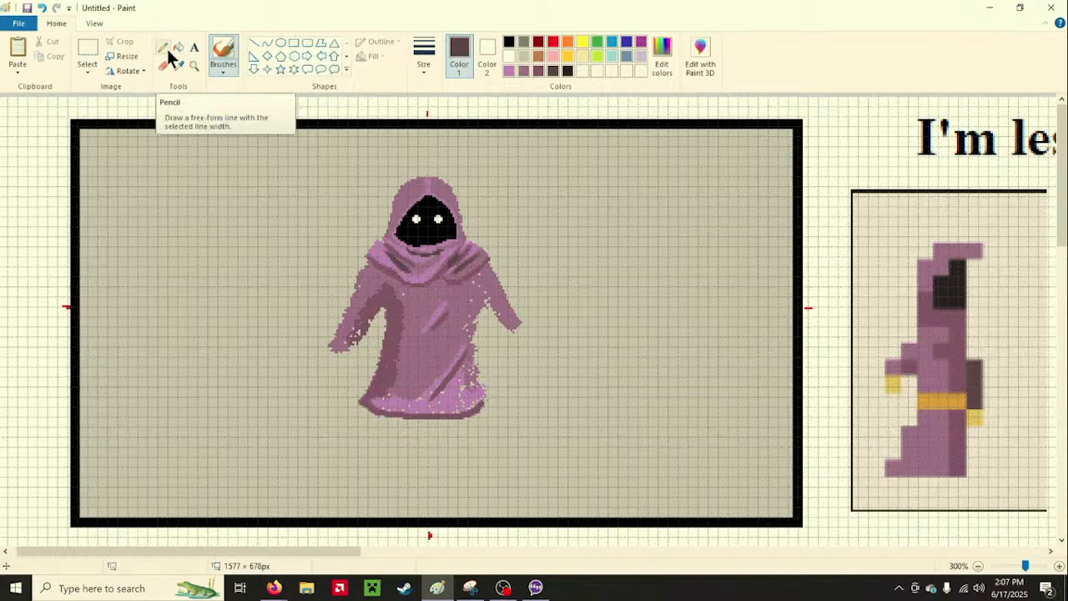
Try a pale lavender highlight band along the robe's hem, and undo the stroke
click(221, 70)
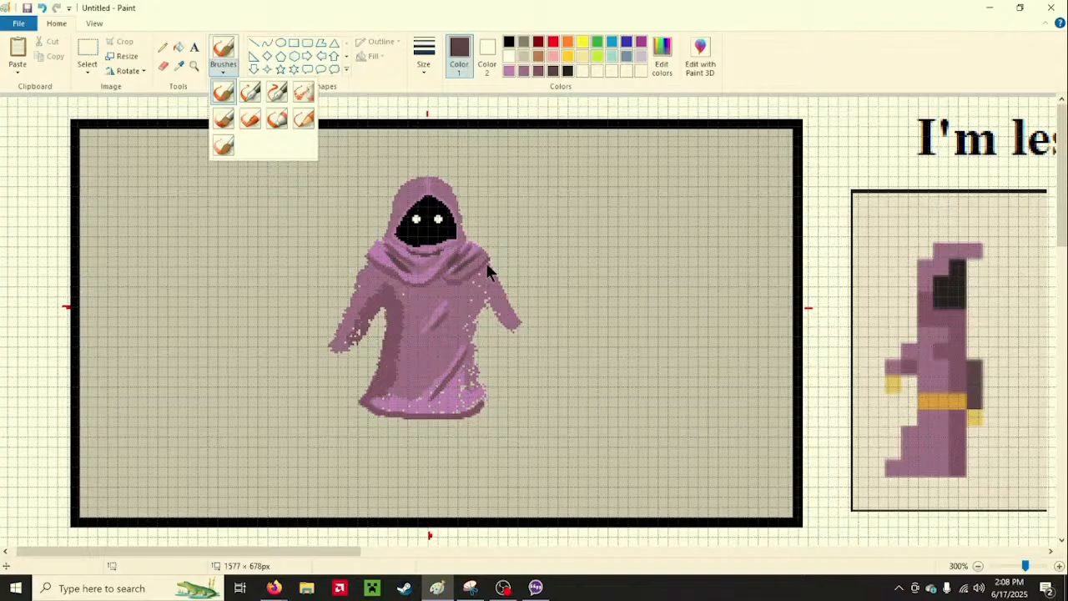
click(509, 72)
click(509, 72)
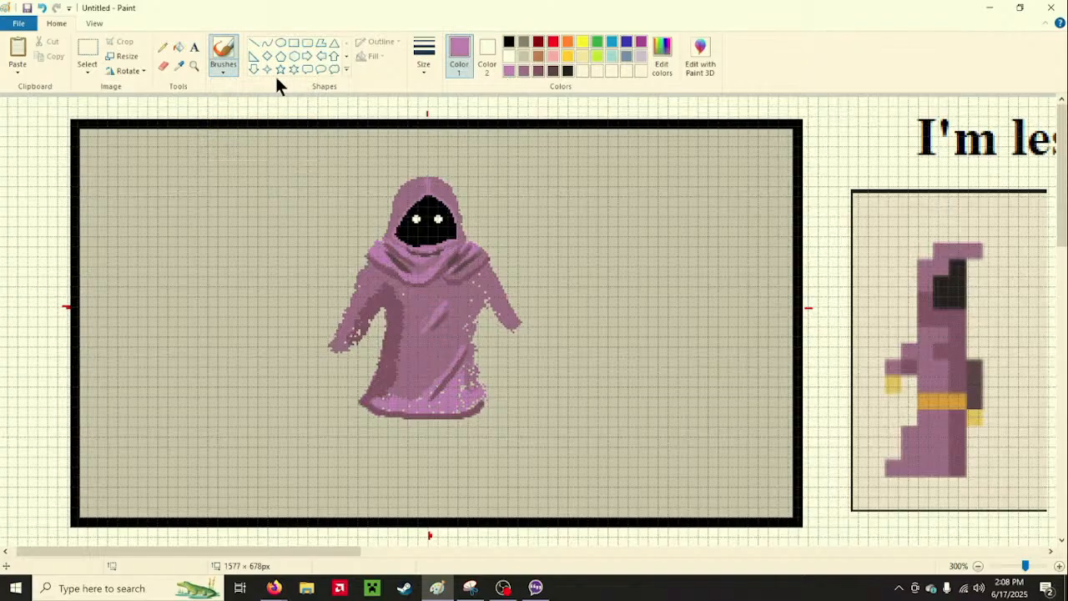
click(215, 62)
click(262, 117)
click(537, 73)
click(528, 71)
click(542, 71)
click(509, 71)
click(640, 55)
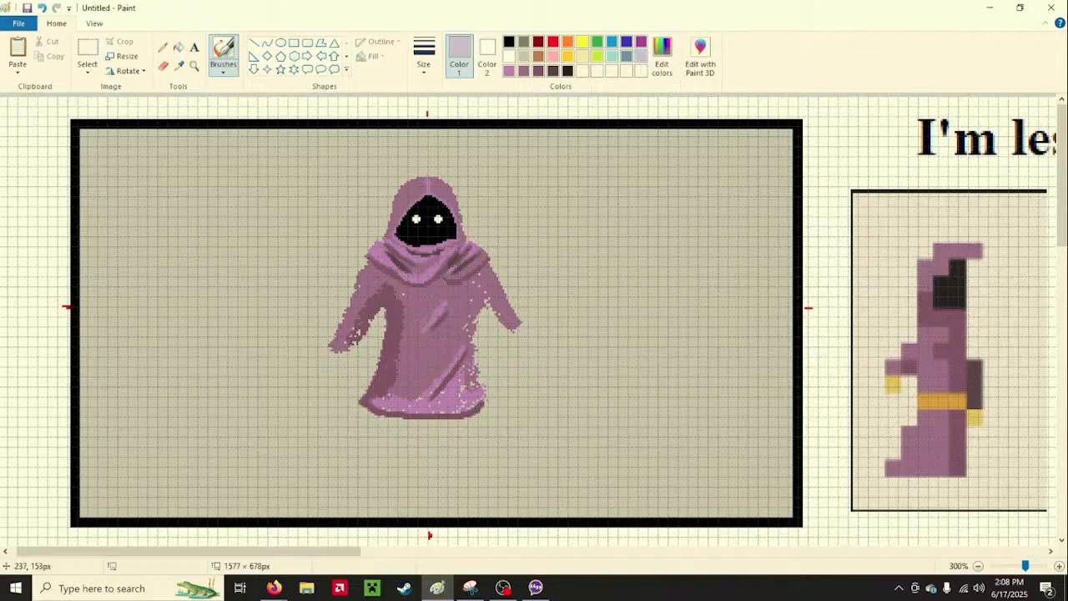
drag(454, 406, 371, 392)
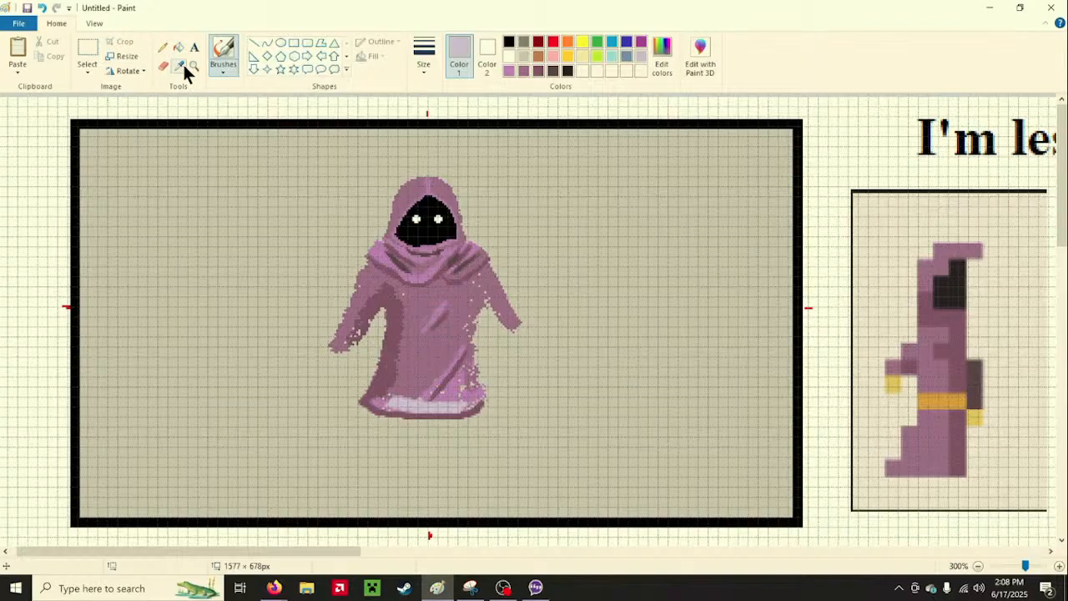
click(43, 8)
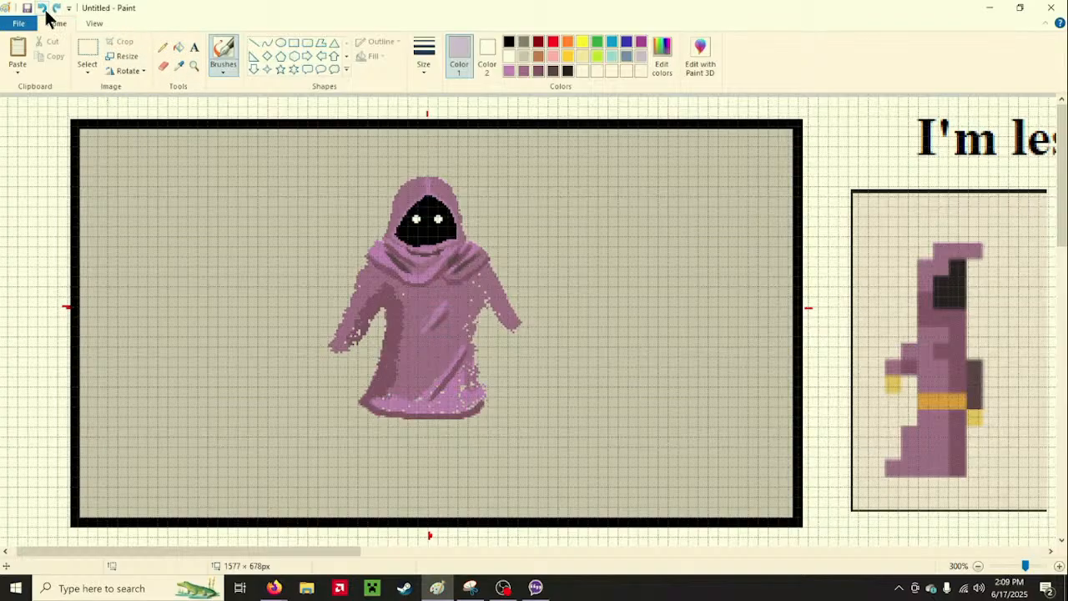
Mix a lighter tint of the light purple with luminosity 182 (red 206, green 168, blue 219) as the drawing color
click(508, 68)
click(661, 64)
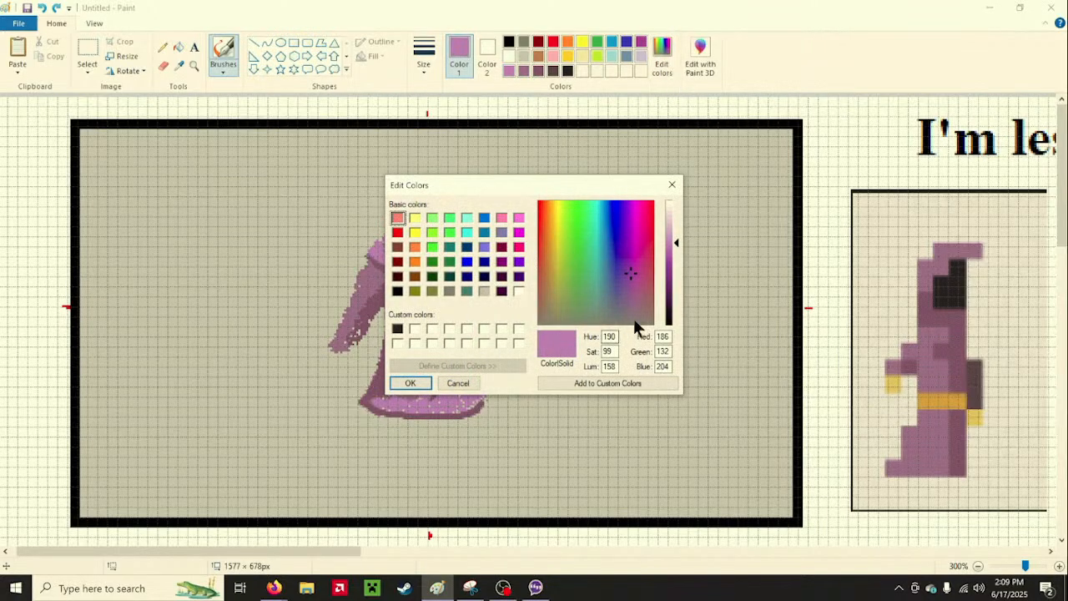
drag(675, 240, 677, 231)
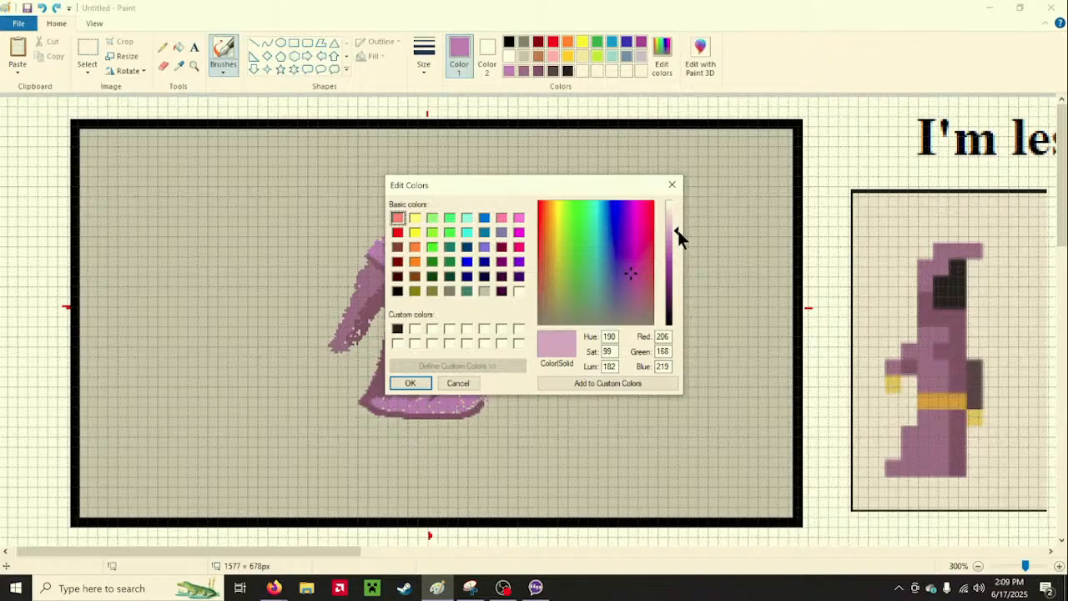
click(410, 383)
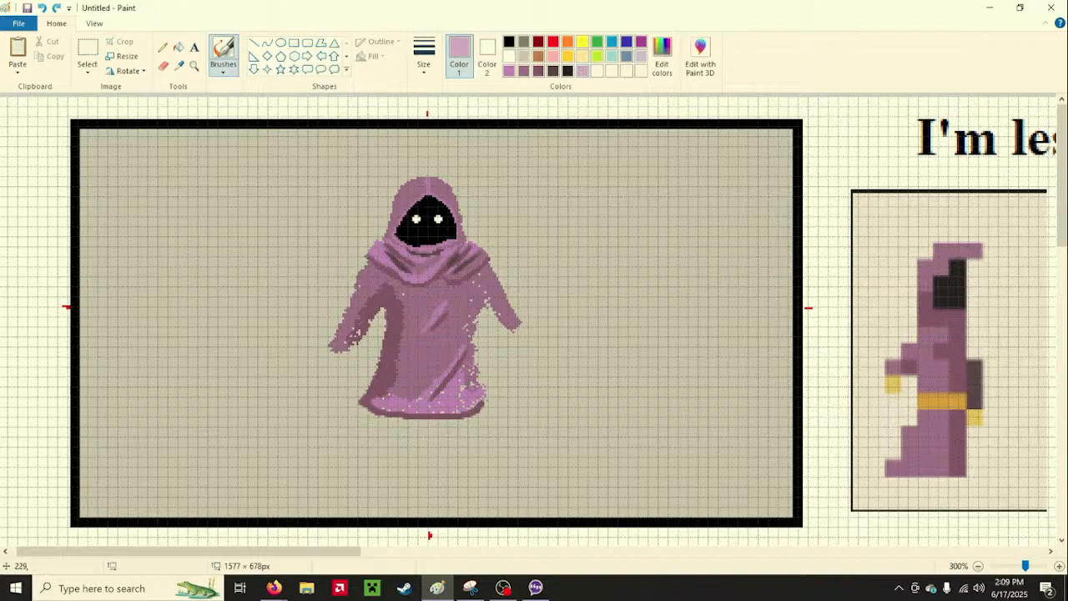
Paint a pale purple highlight band along the robe's bottom, just above the dark hem outline
click(226, 69)
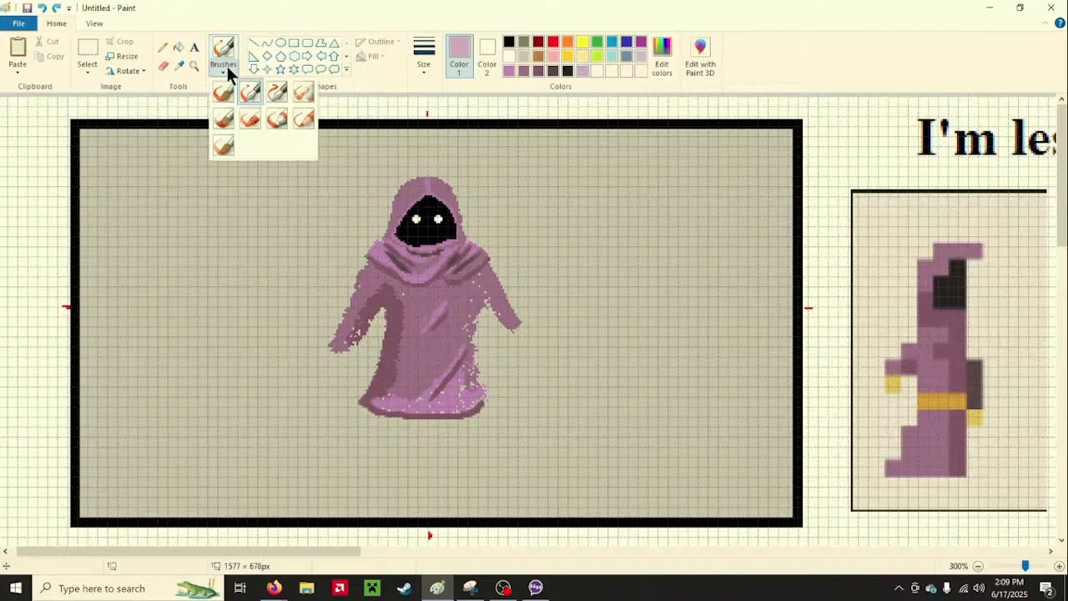
click(280, 88)
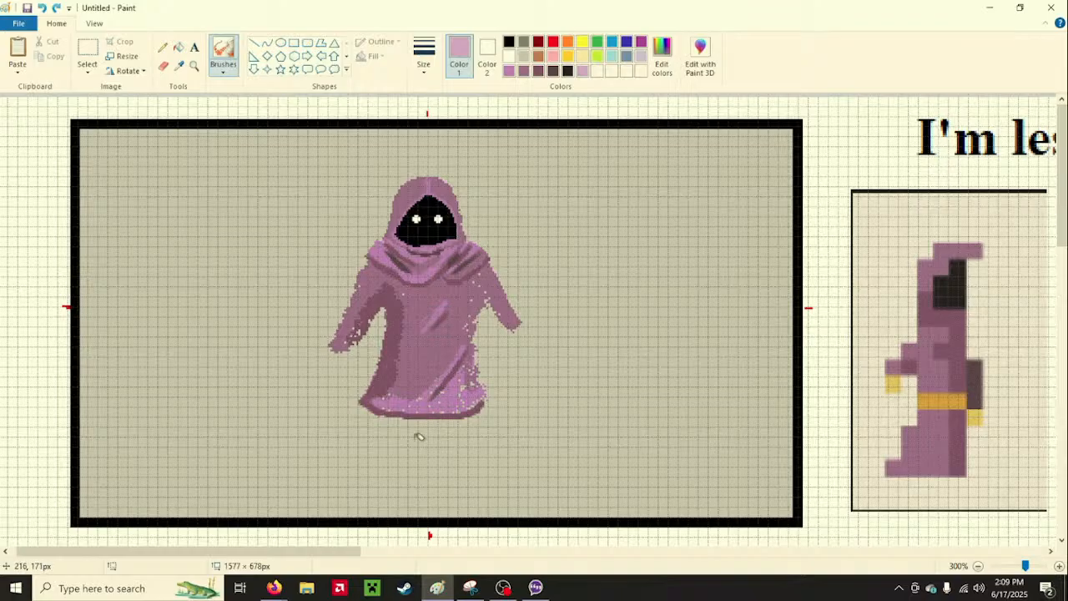
click(427, 60)
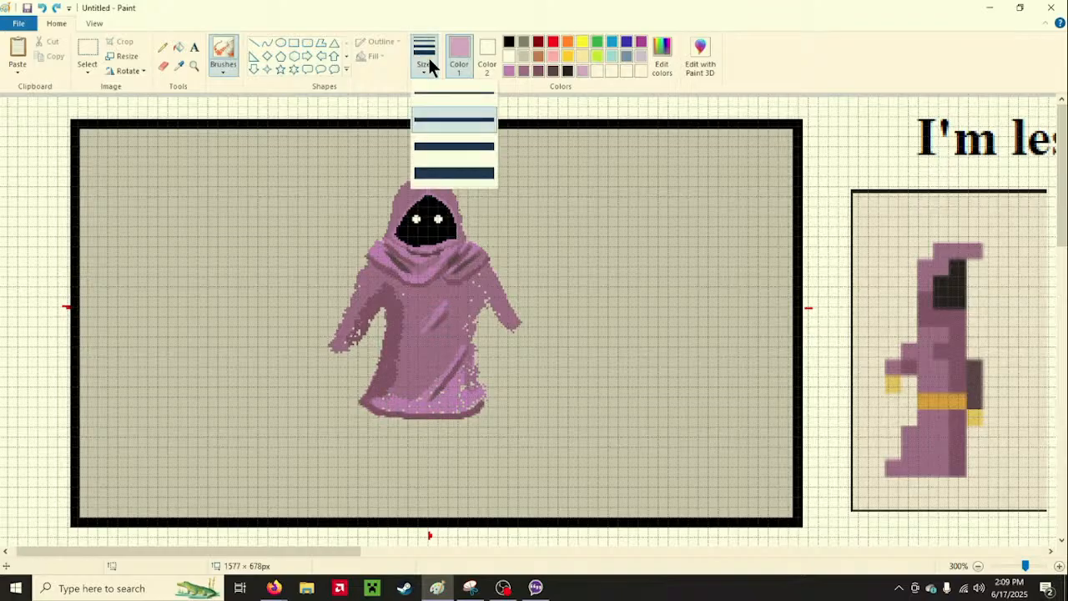
click(428, 64)
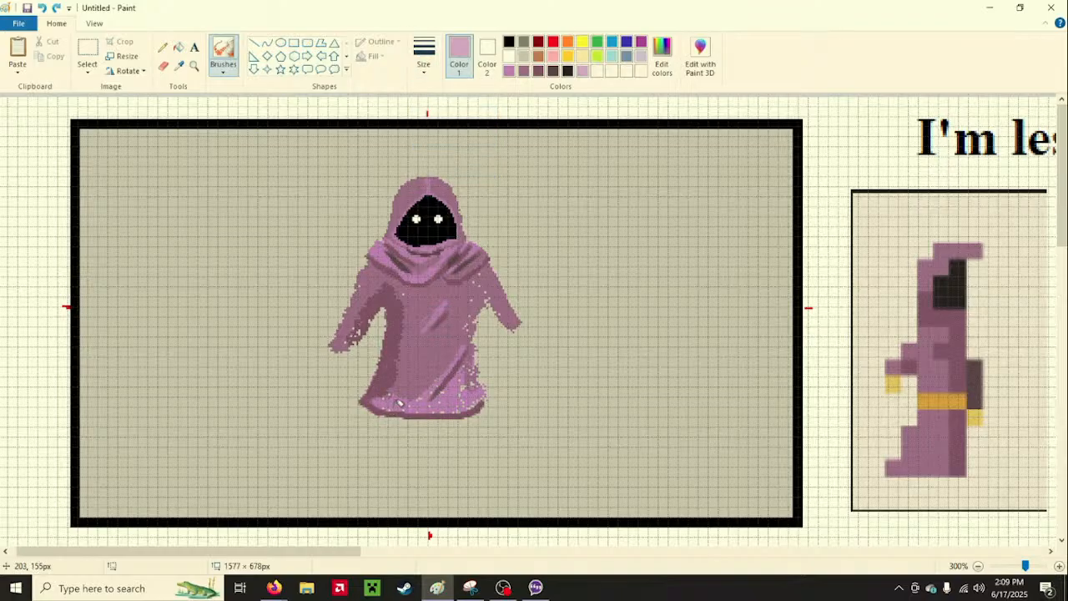
drag(399, 403, 394, 407)
click(428, 70)
click(449, 110)
click(424, 70)
click(436, 99)
mouse_move(378, 395)
mouse_down()
mouse_move(370, 403)
mouse_move(400, 408)
mouse_move(458, 403)
mouse_up()
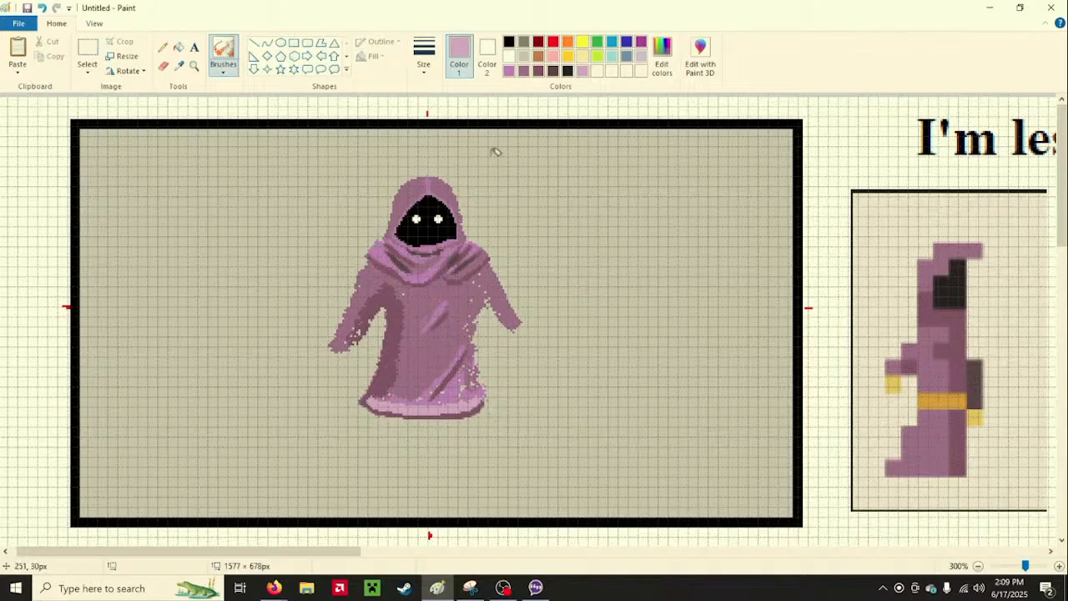
Paint gold trim under the robe's hem with the color sampled from the reference sprite's belt, and clean its ends with the light gray background color
click(177, 66)
click(948, 400)
click(362, 407)
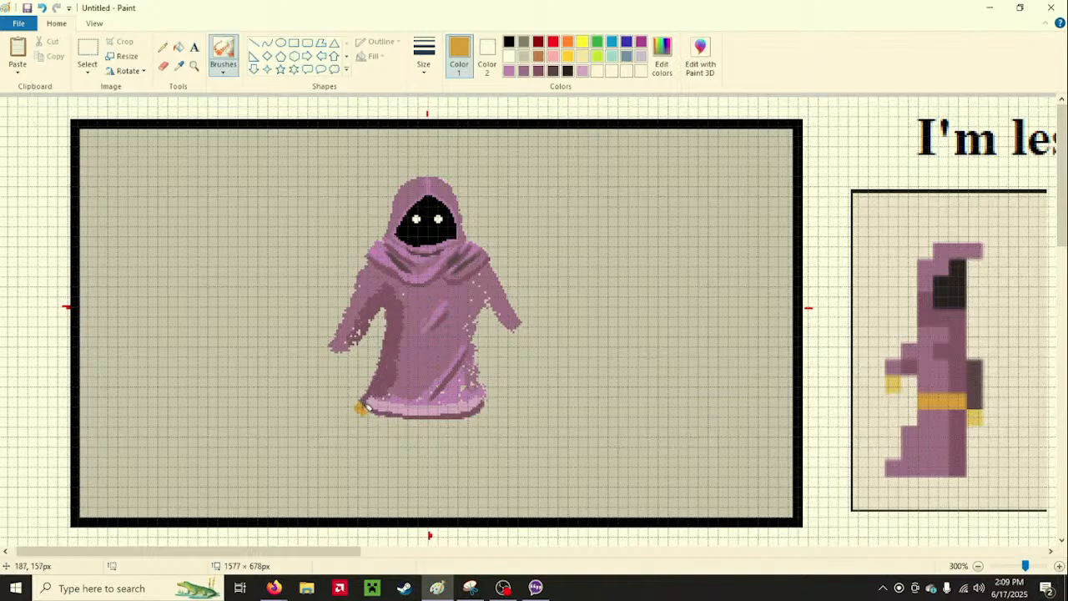
mouse_move(364, 407)
mouse_down()
mouse_move(434, 422)
mouse_move(493, 402)
mouse_up()
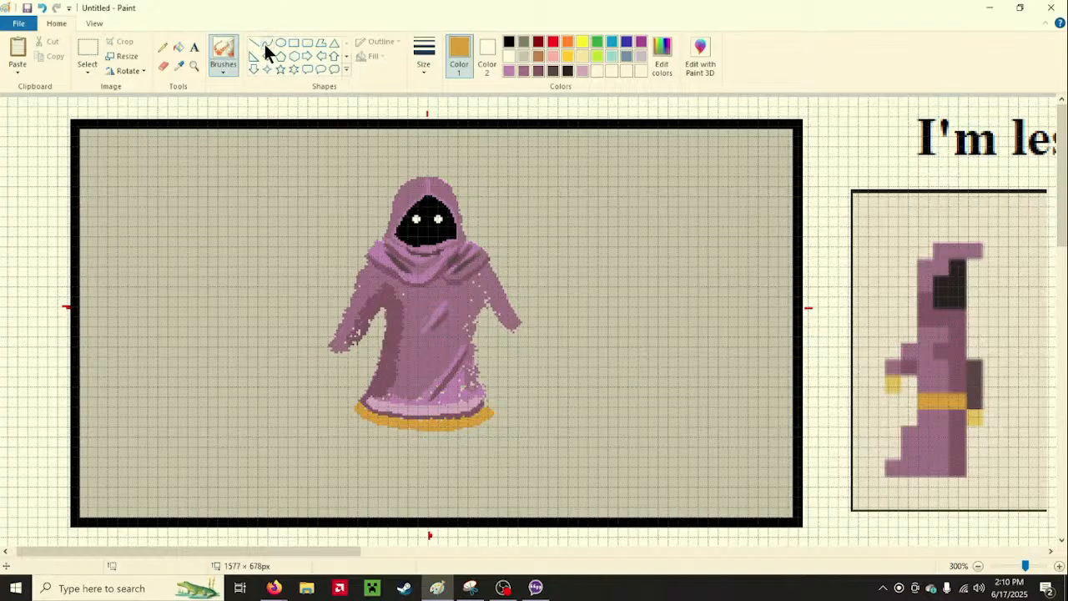
click(523, 56)
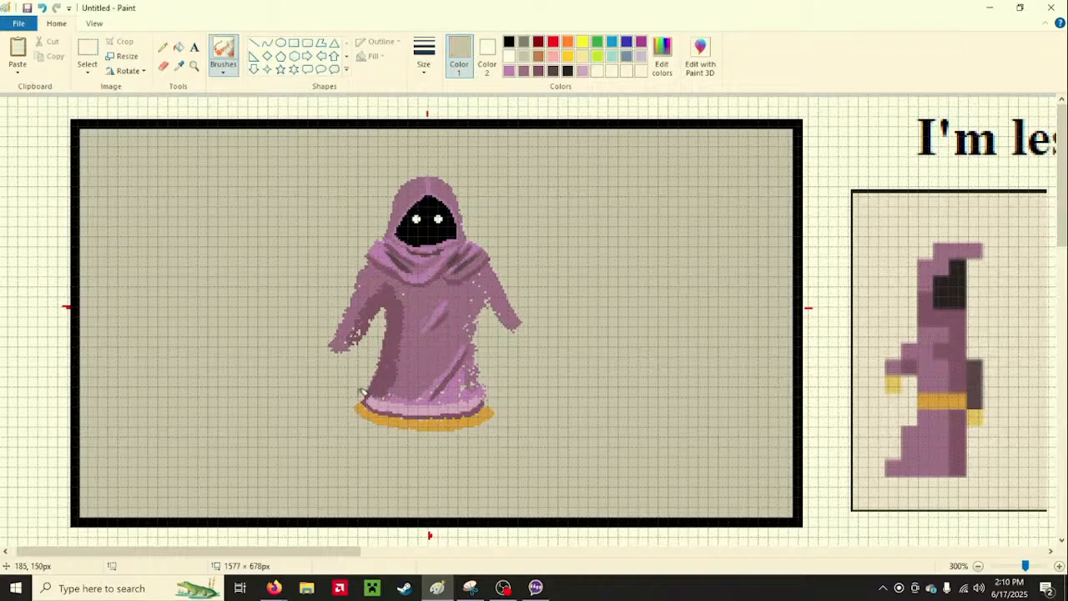
drag(361, 389, 348, 421)
Blend light purple over the upper edge of the pale hem band and the robe's lower right folds
click(536, 71)
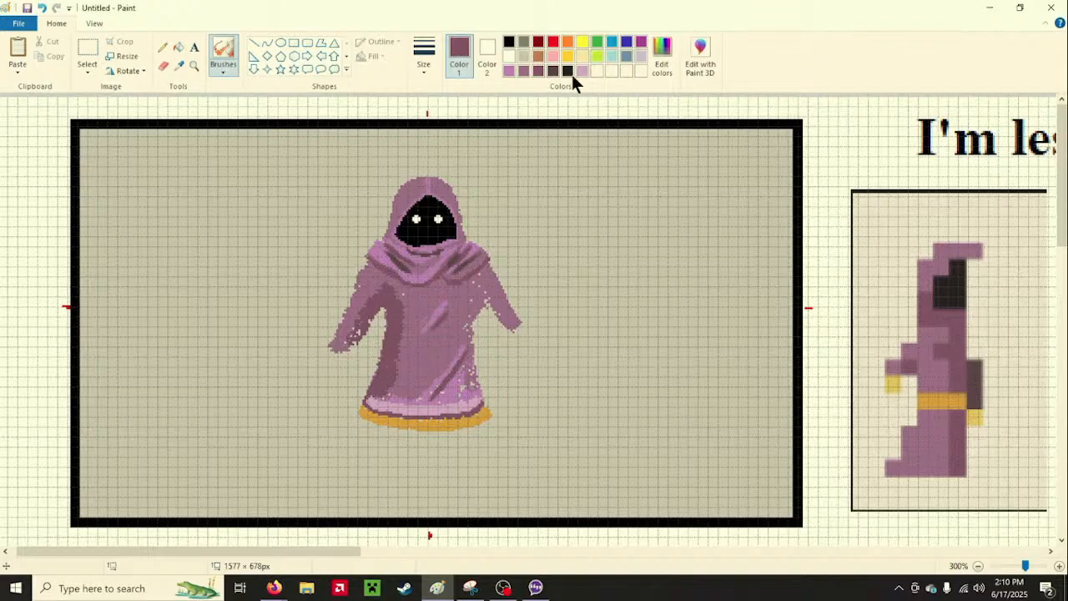
click(510, 71)
mouse_move(383, 405)
mouse_down()
mouse_move(387, 394)
mouse_move(468, 397)
mouse_move(468, 345)
mouse_up()
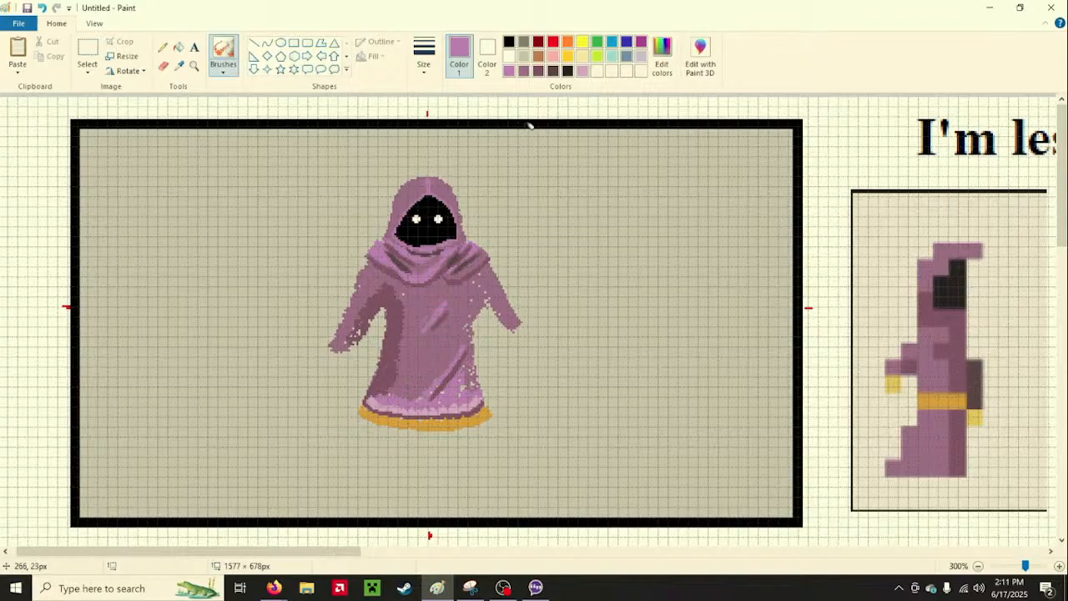
Paint a thin dark grayish purple shadow line along the hem between the pale band and the gold trim with the Brush
click(553, 72)
click(221, 71)
click(221, 94)
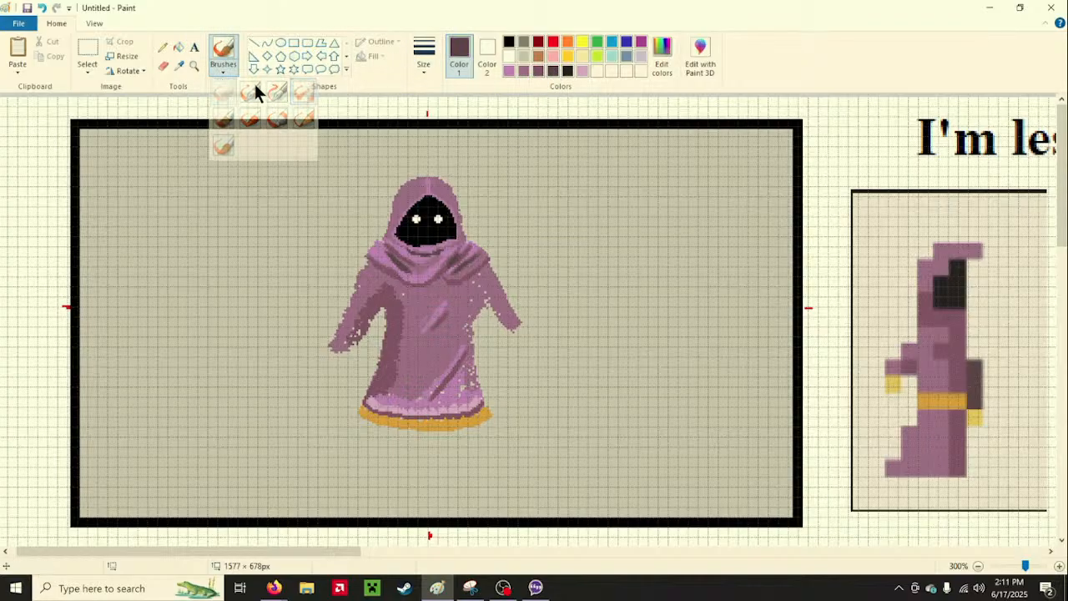
click(424, 63)
click(423, 87)
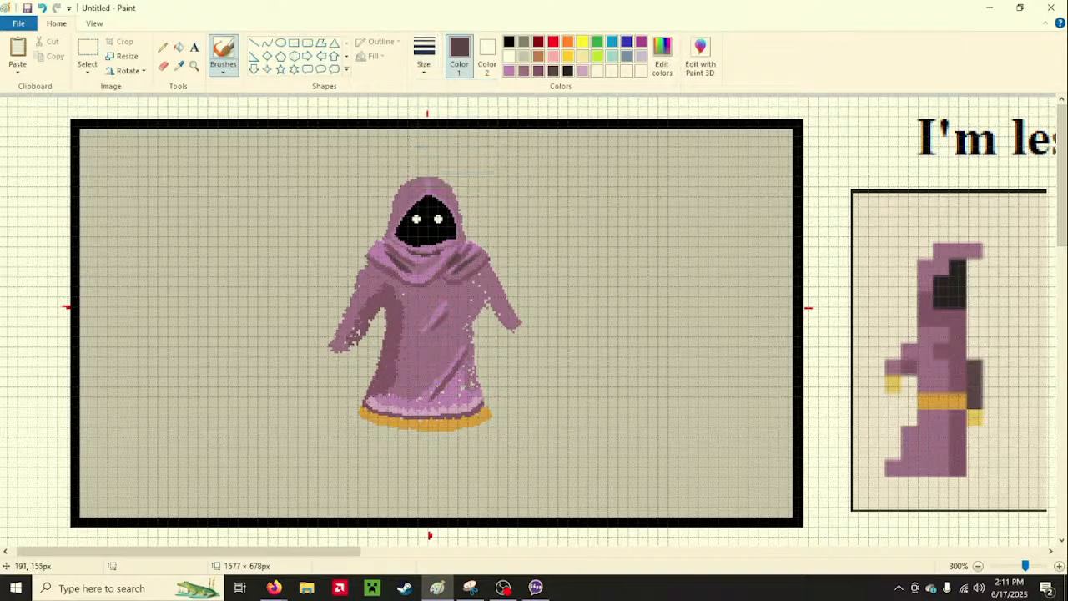
mouse_move(394, 420)
mouse_down()
mouse_move(466, 420)
mouse_move(492, 406)
mouse_up()
Touch up the robe's shading with the light purple and medium purple palette colors
click(510, 69)
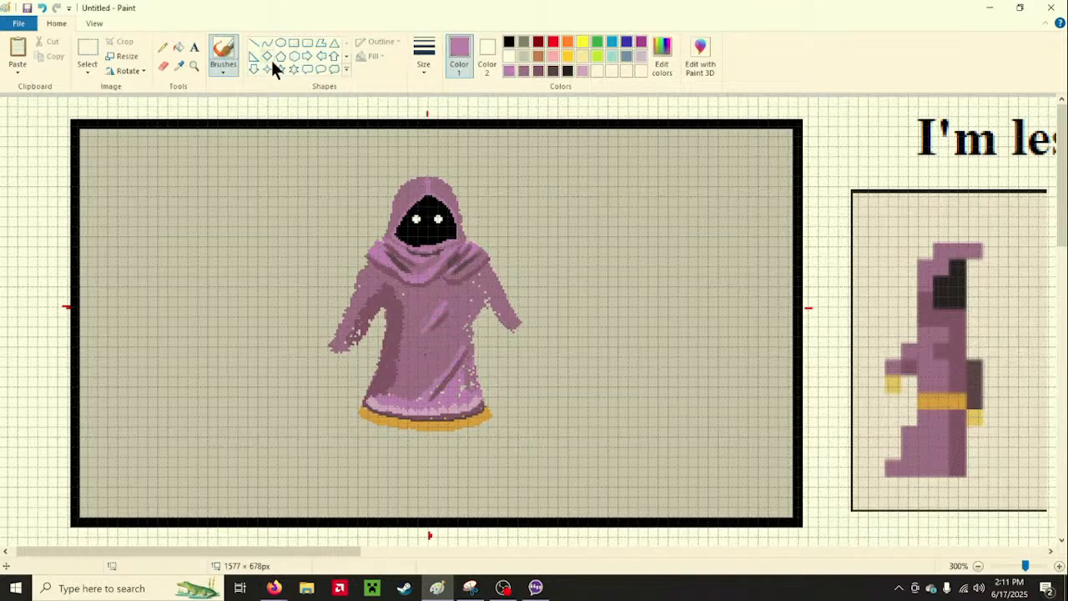
click(519, 69)
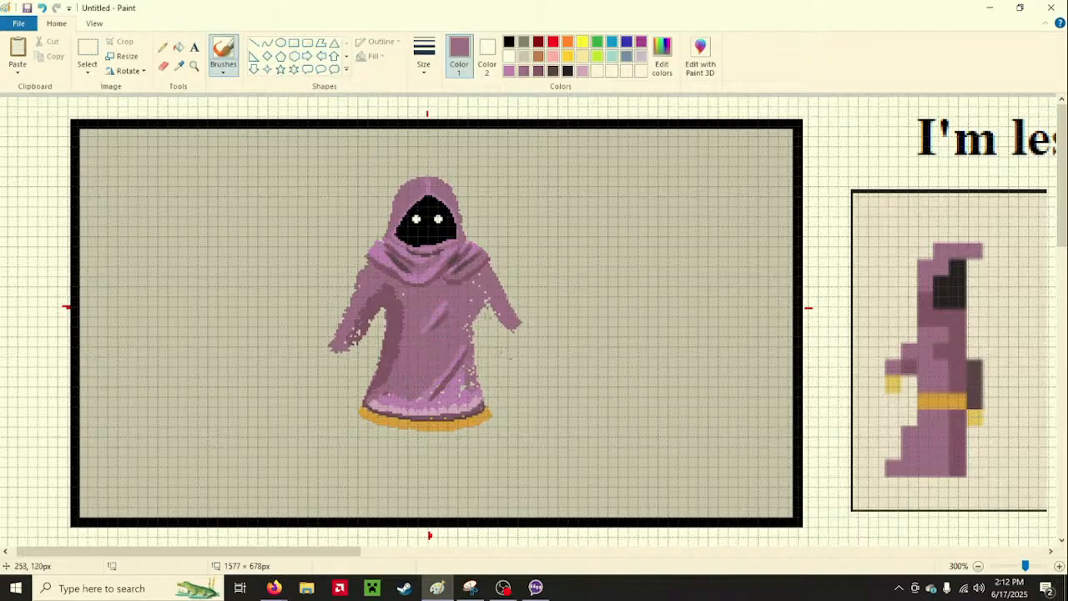
click(95, 48)
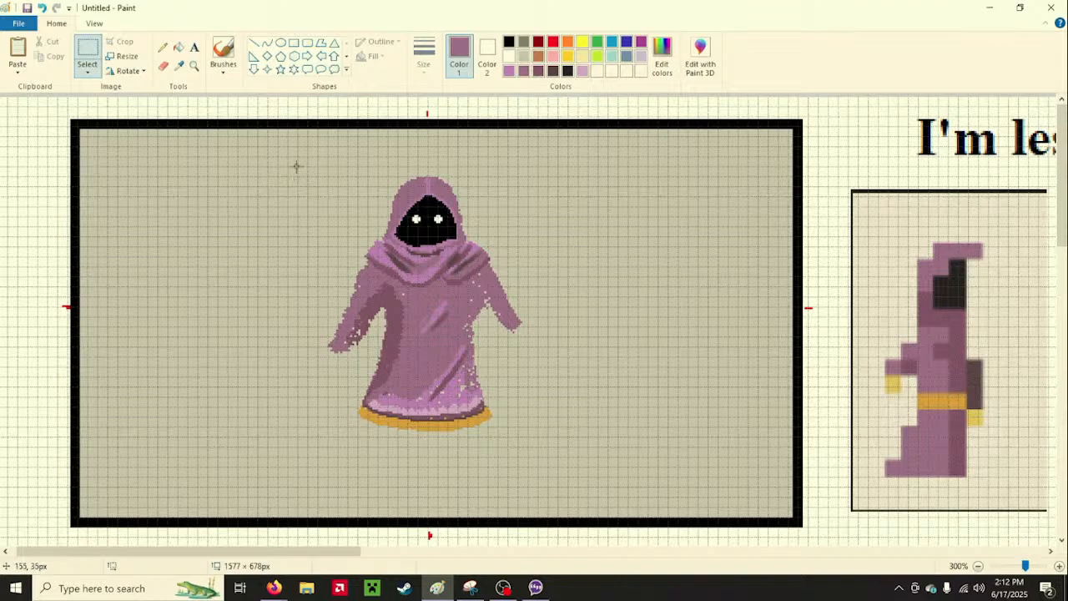
drag(298, 167, 558, 465)
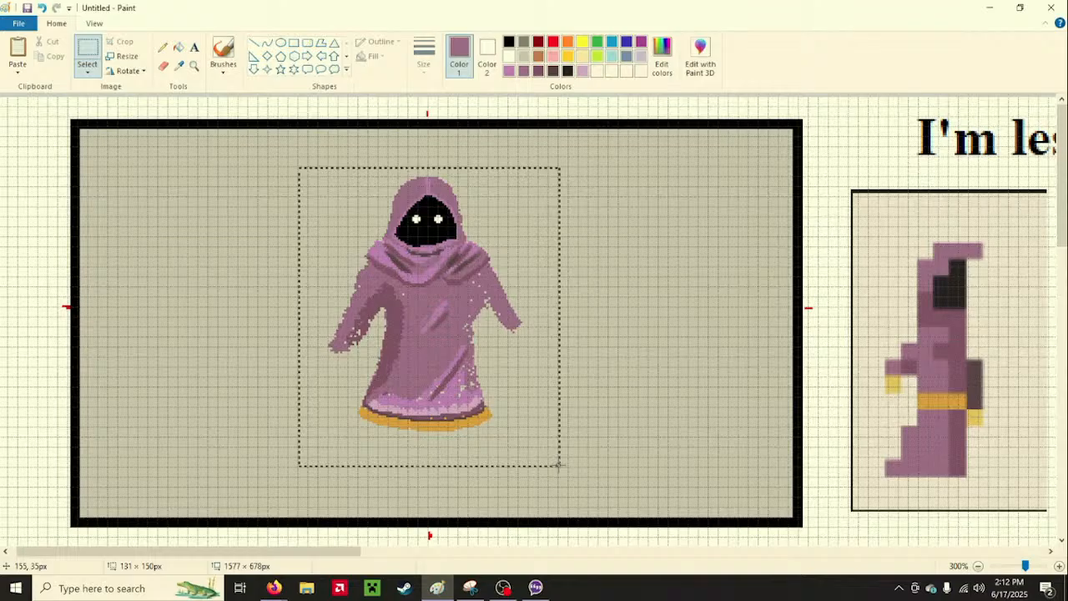
drag(441, 360, 441, 342)
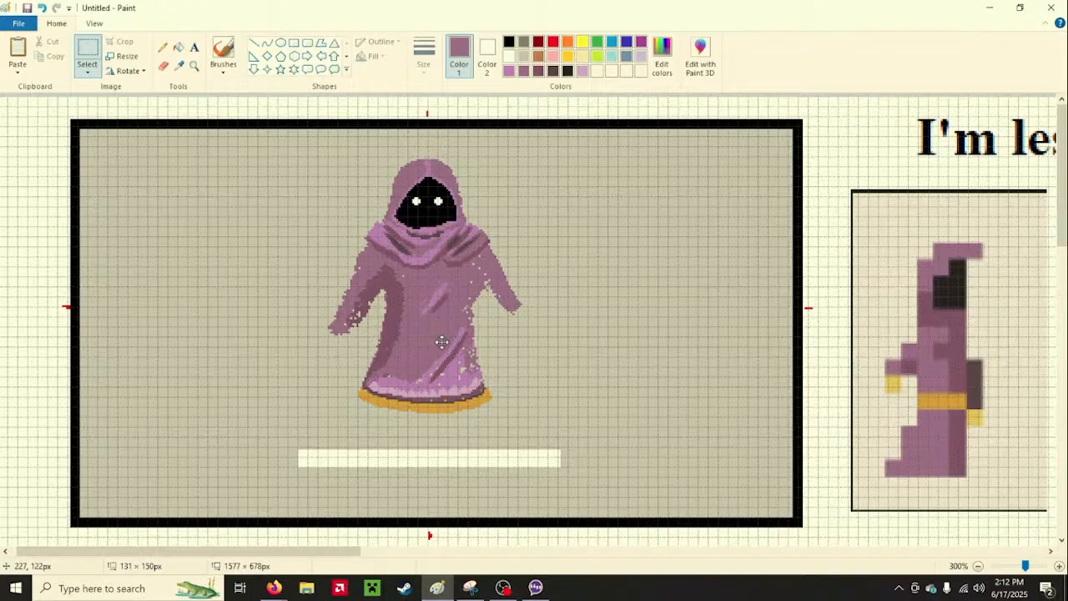
click(674, 343)
key(ctrl+z)
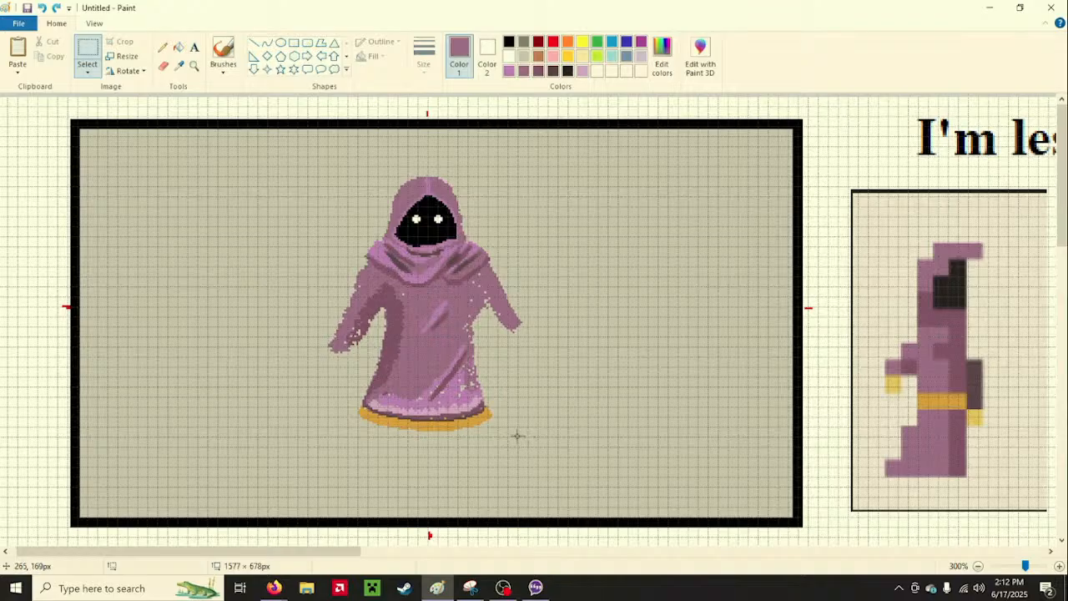
Select the area tightly around the figure, about 104 × 142 px, and move it slightly upward within the frame
drag(516, 435, 321, 163)
click(550, 445)
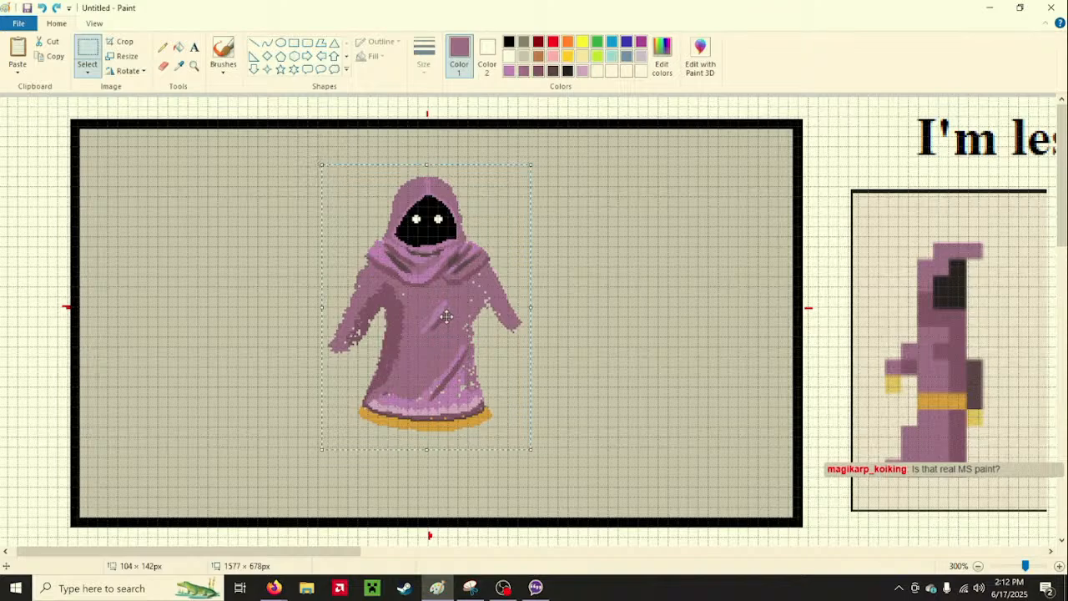
drag(447, 317, 446, 291)
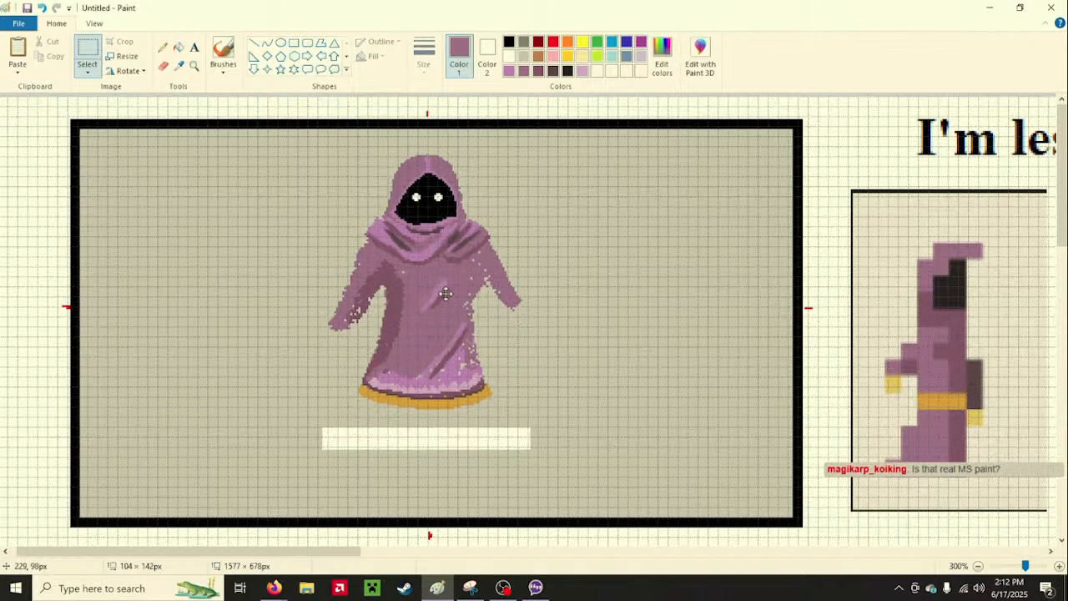
click(571, 330)
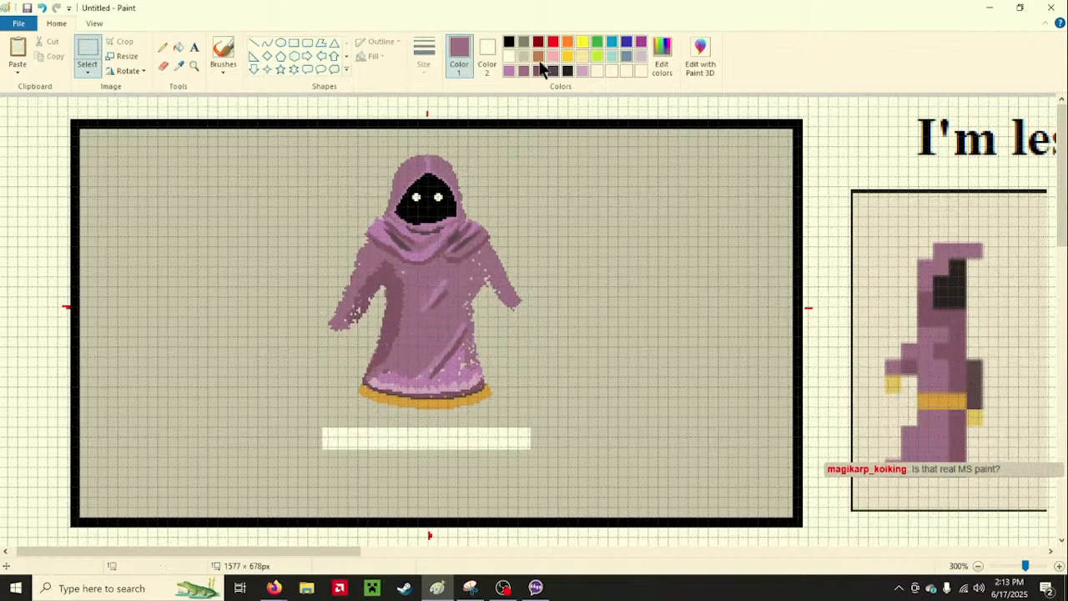
Fill the white strip left below the moved figure with the light gray background color
click(523, 56)
click(177, 50)
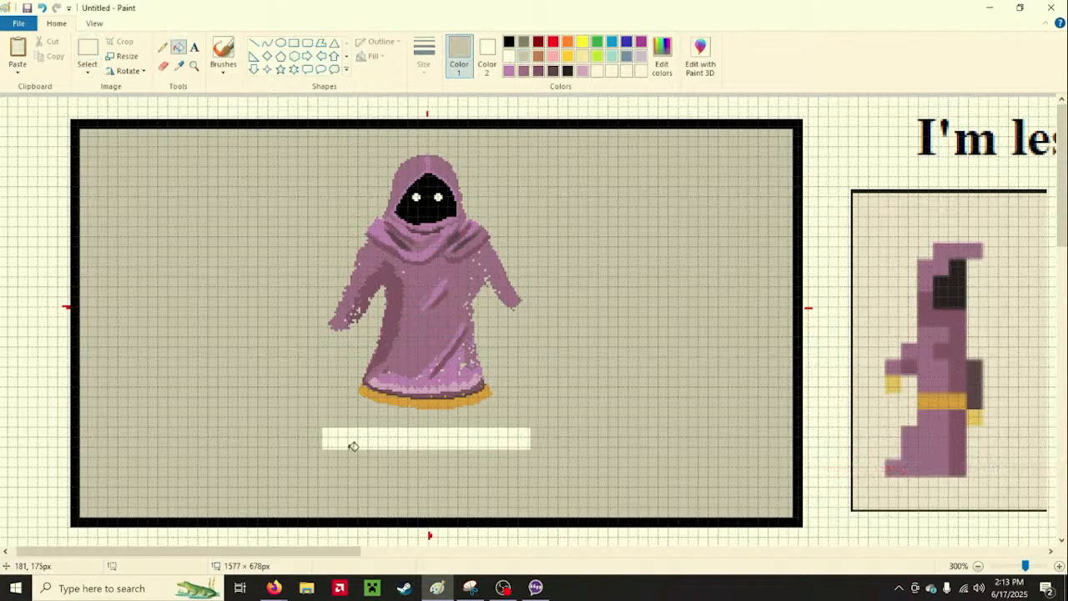
click(353, 447)
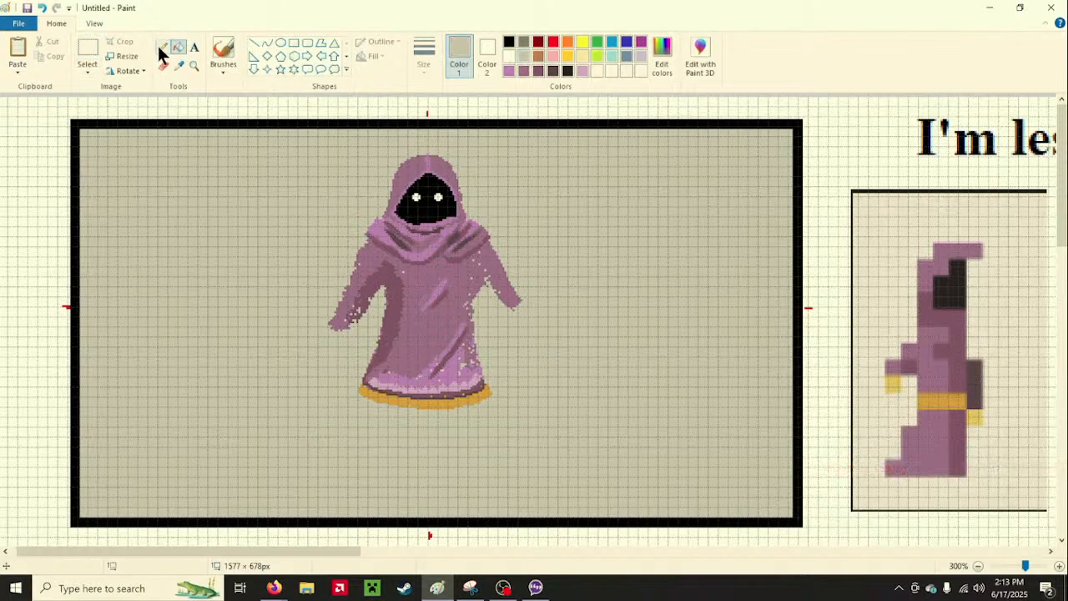
Paint diagonal yellow highlights across the gold hem trim with Calligraphy brush 1, using the color sampled from the reference sprite's hand
click(224, 68)
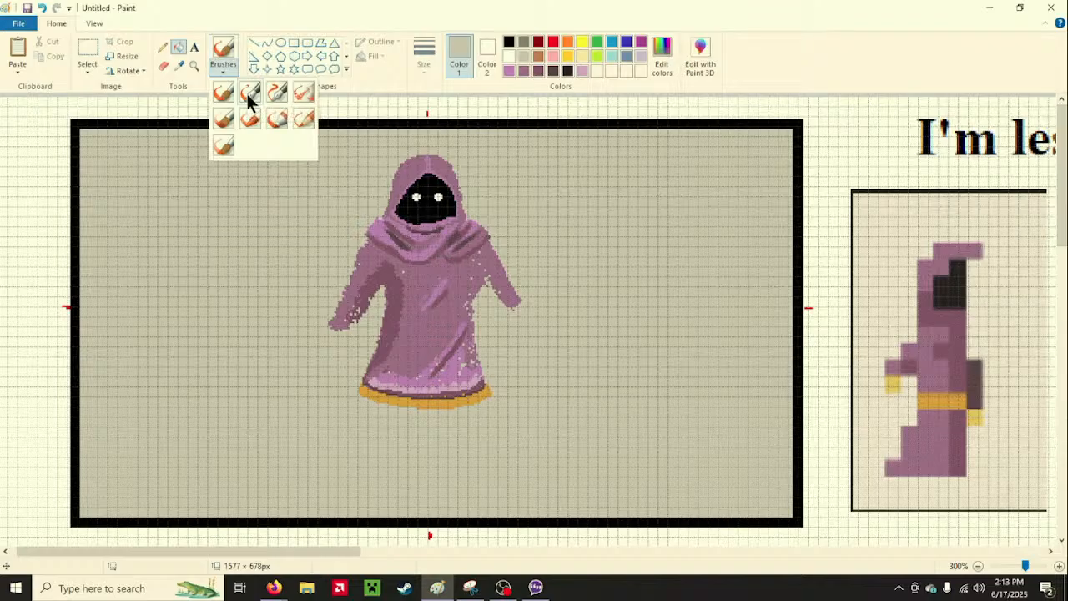
click(178, 65)
click(892, 384)
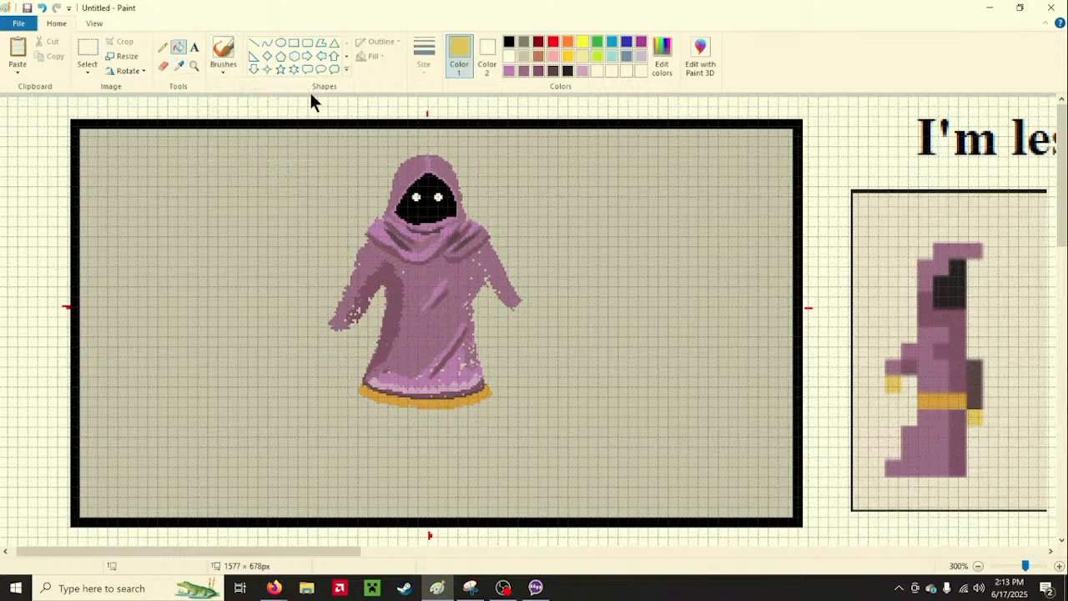
click(219, 61)
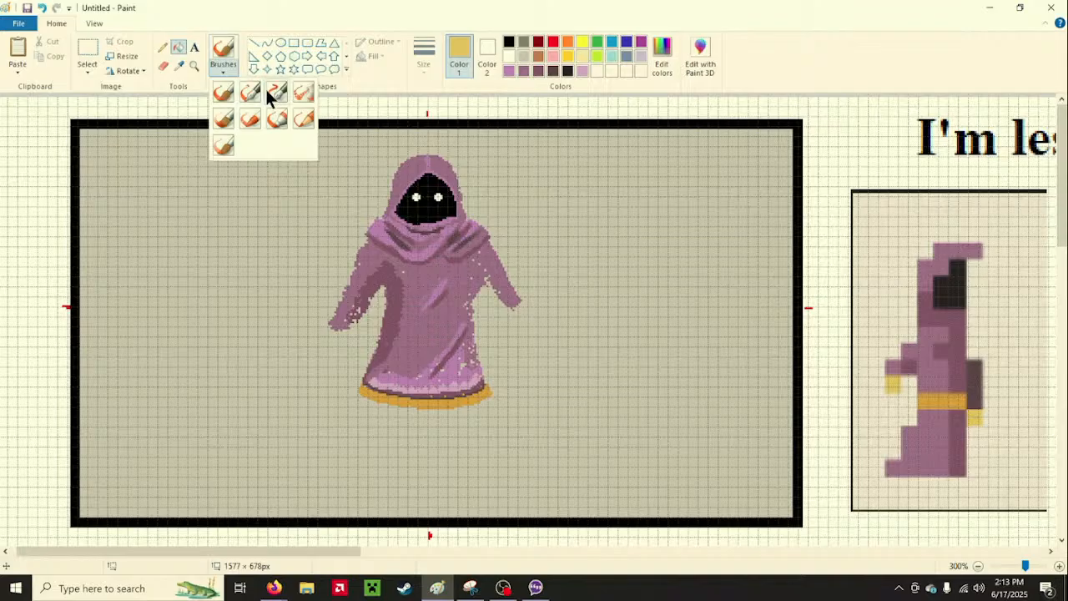
click(269, 90)
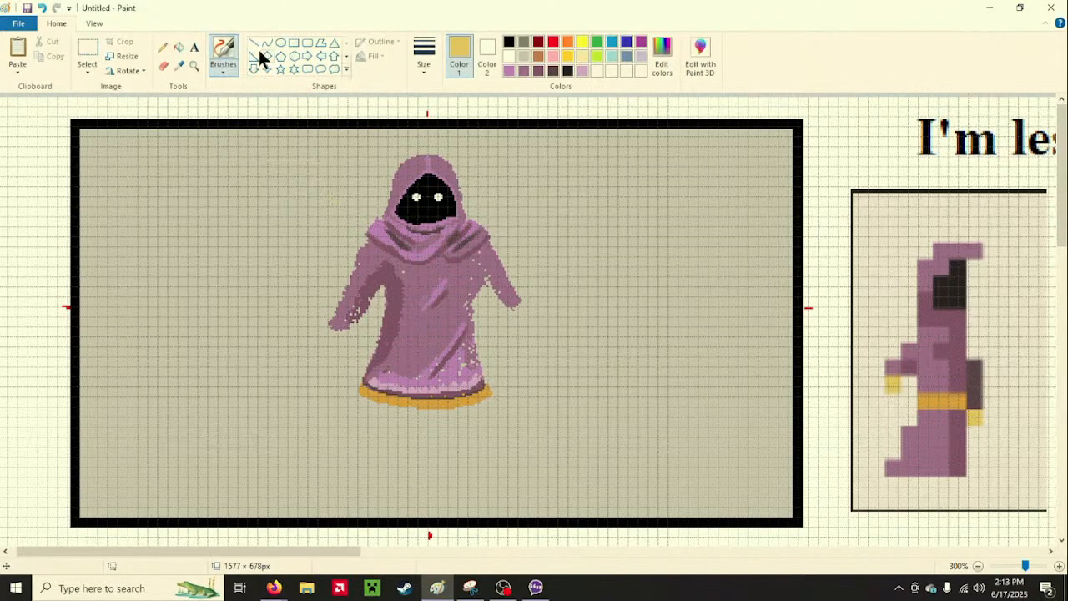
click(235, 63)
click(250, 92)
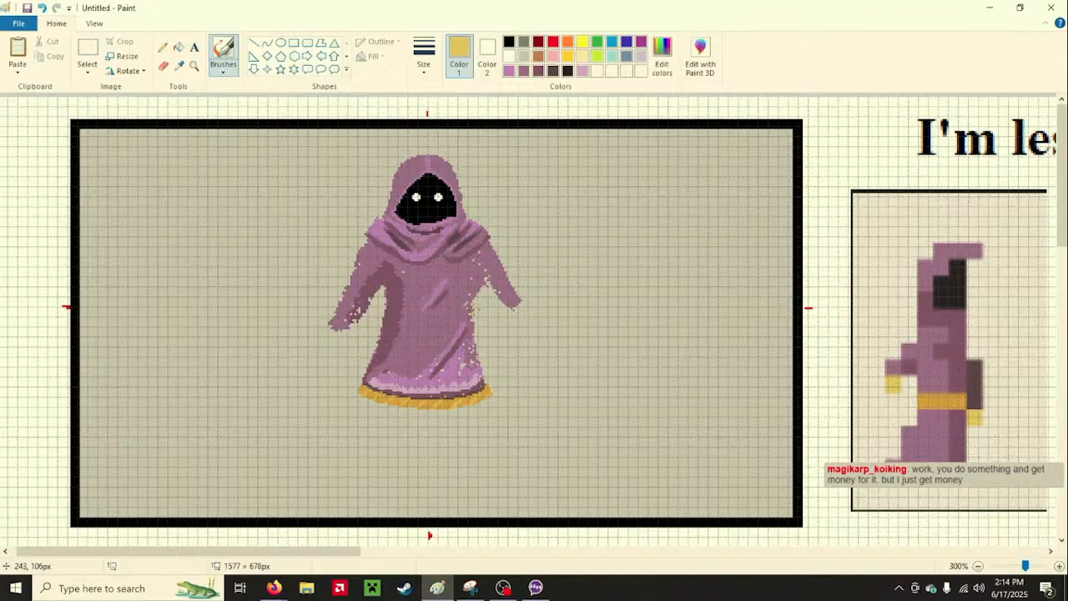
Paint a dark grayish purple shadow along the underside of the figure's right-hand arm with Calligraphy brush 2
click(221, 74)
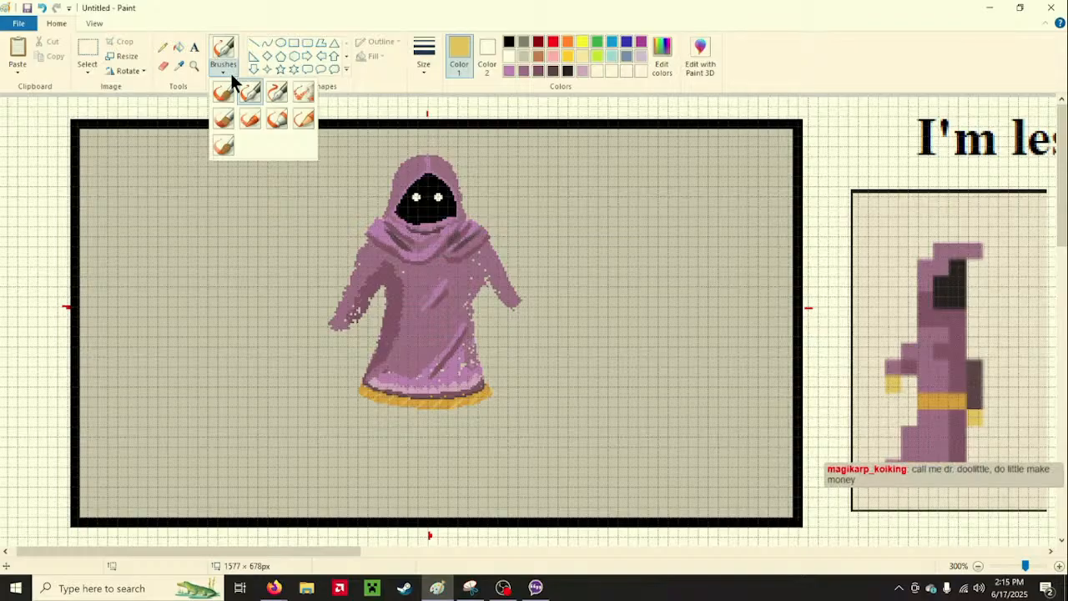
click(275, 91)
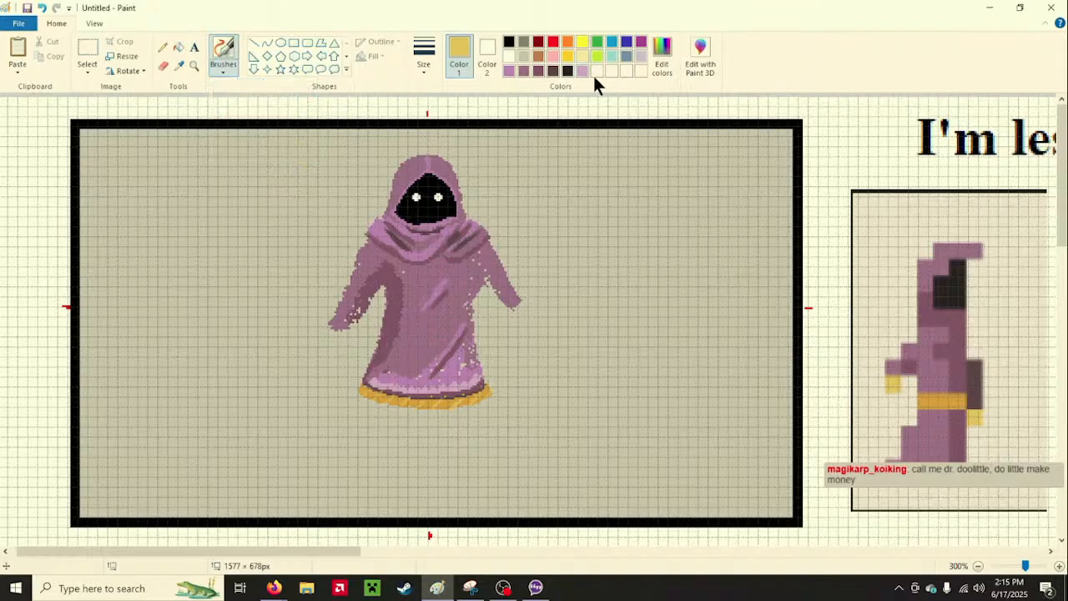
click(558, 70)
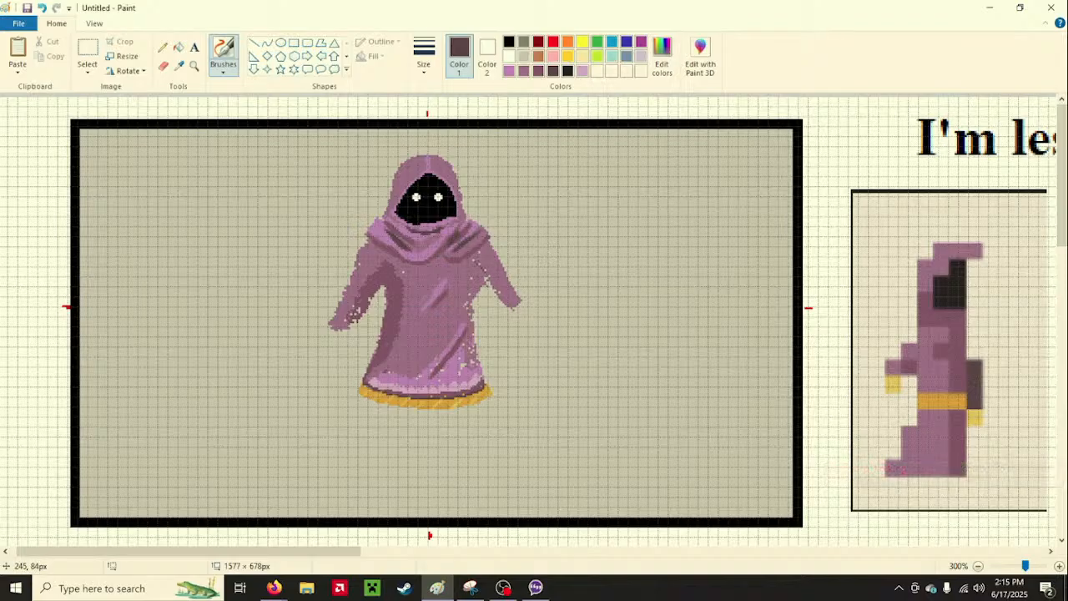
drag(479, 262, 507, 312)
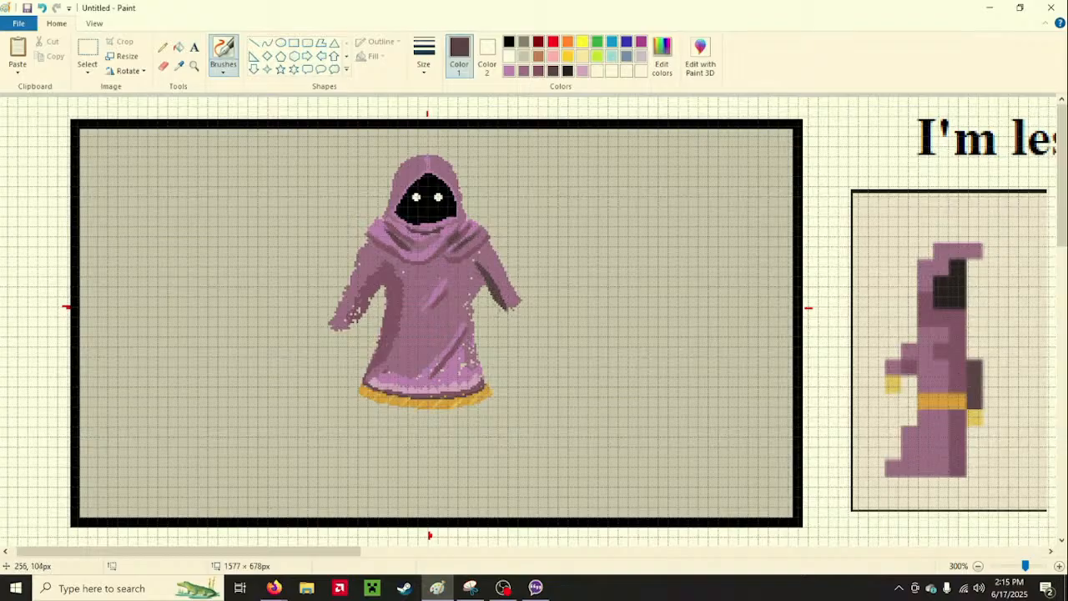
Switch to OBS to read the stream chat and return to Paint
click(503, 587)
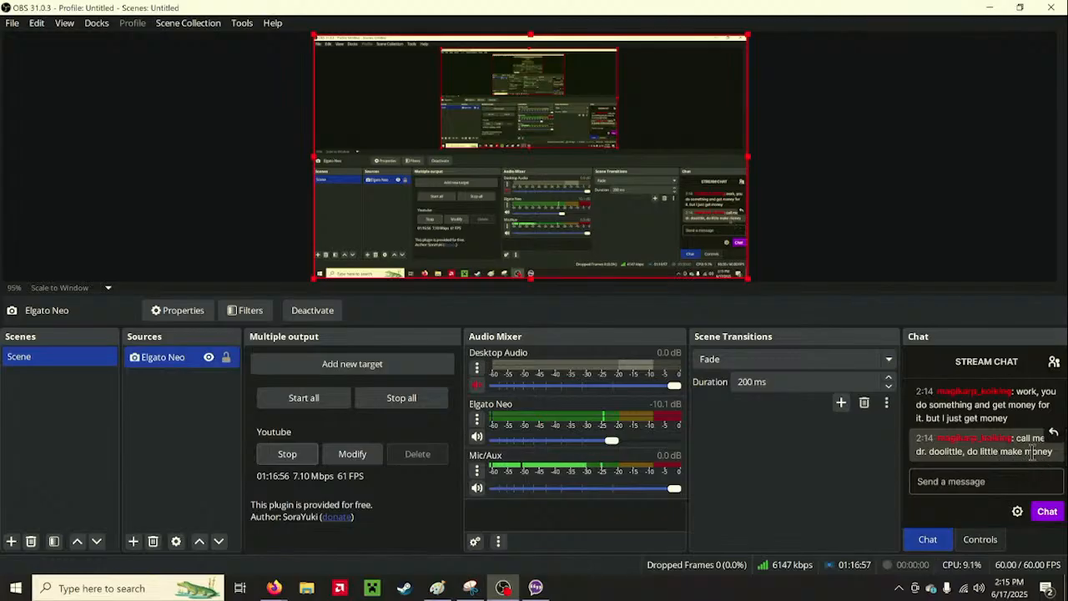
click(442, 589)
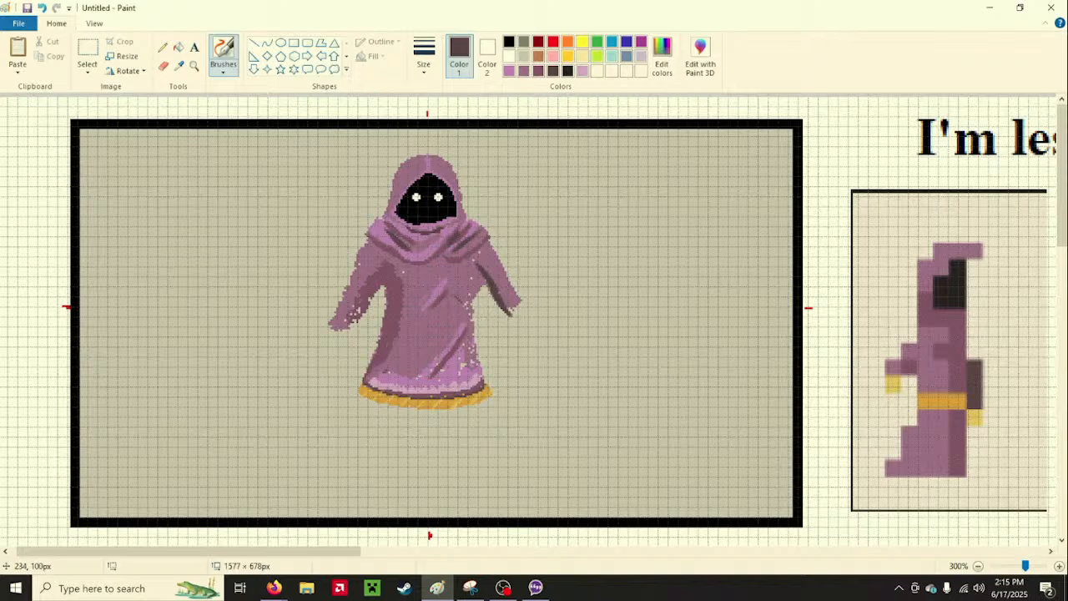
Paint dark grayish purple diagonal fold shadows on the robe's lower right side with Calligraphy brush 1
click(223, 72)
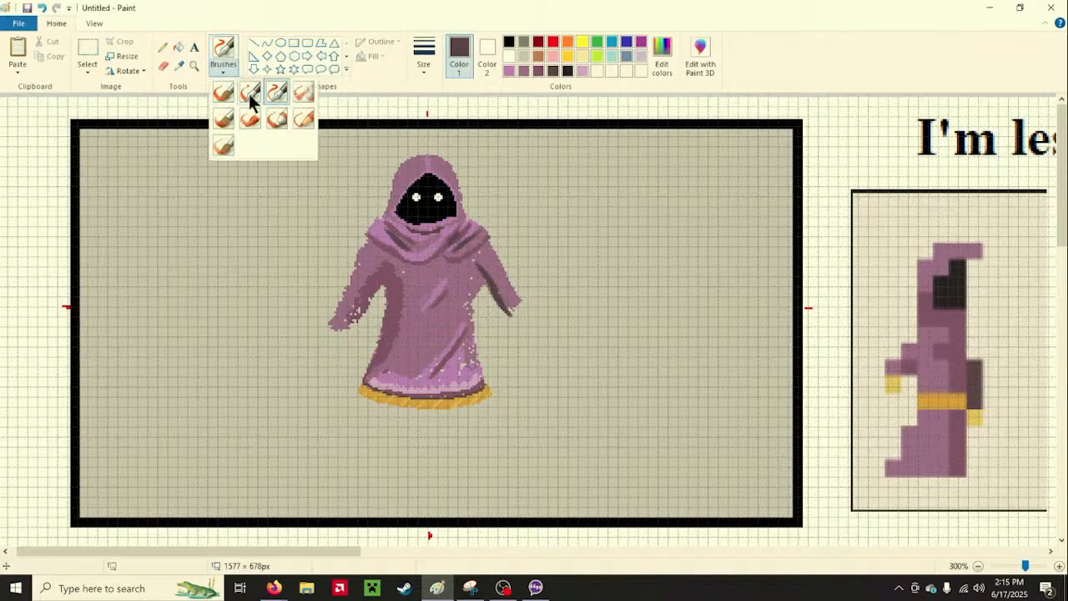
click(249, 93)
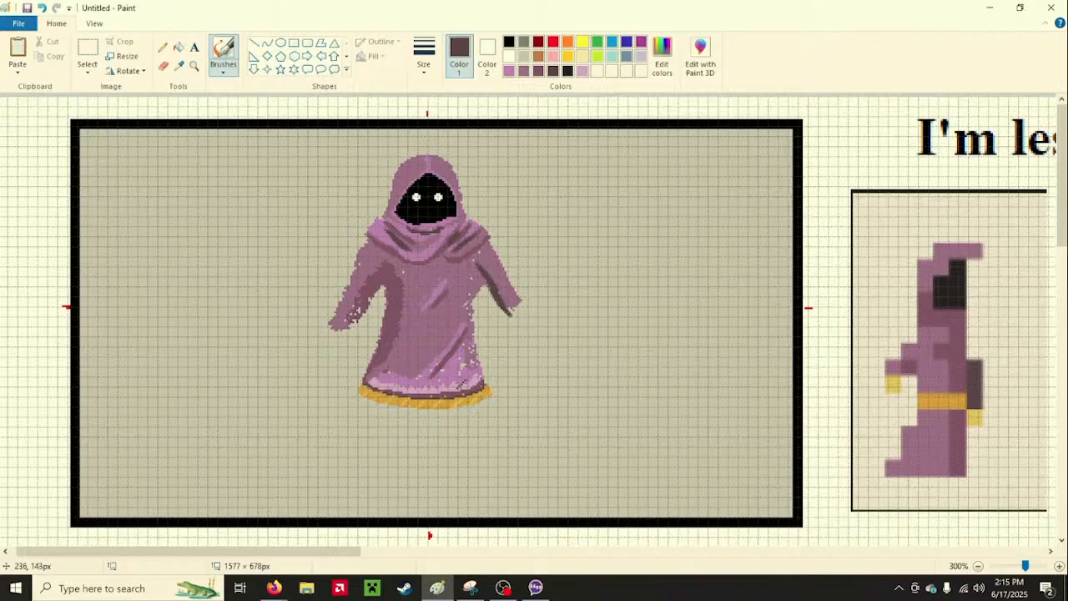
drag(442, 372, 463, 344)
drag(461, 367, 480, 352)
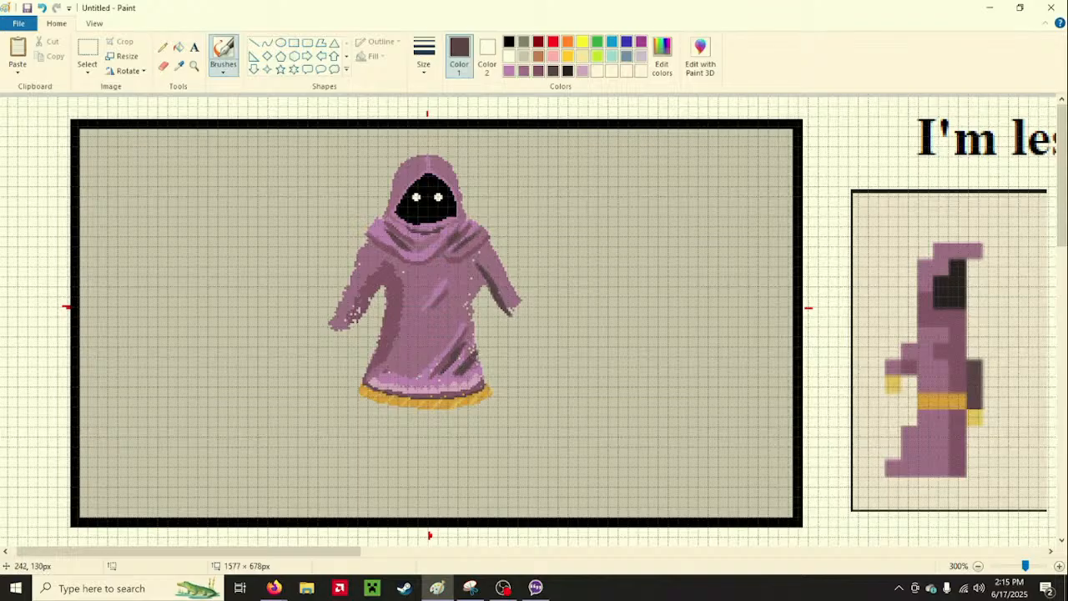
drag(465, 379, 458, 389)
Cover the speckles and fill out the edge of the right-hand shoulder and upper arm with the medium purple Airbrush
click(164, 51)
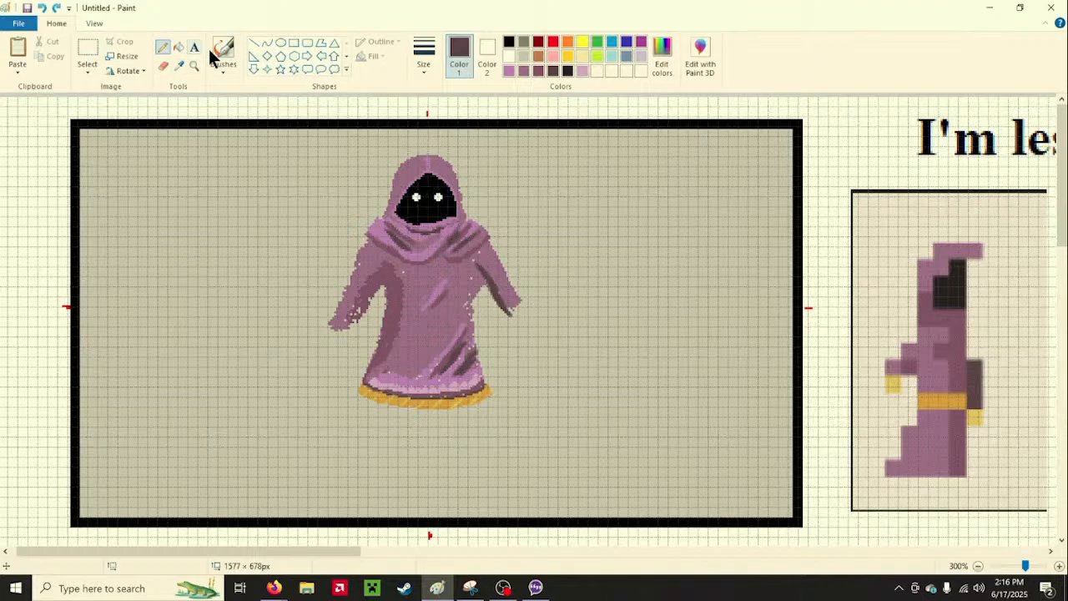
click(222, 68)
click(293, 93)
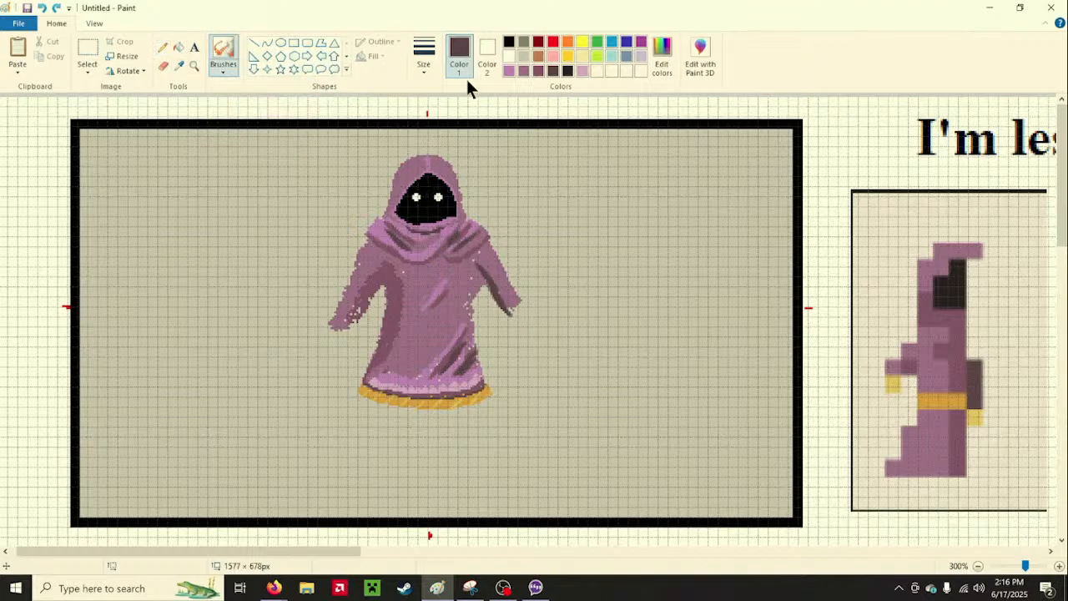
click(523, 71)
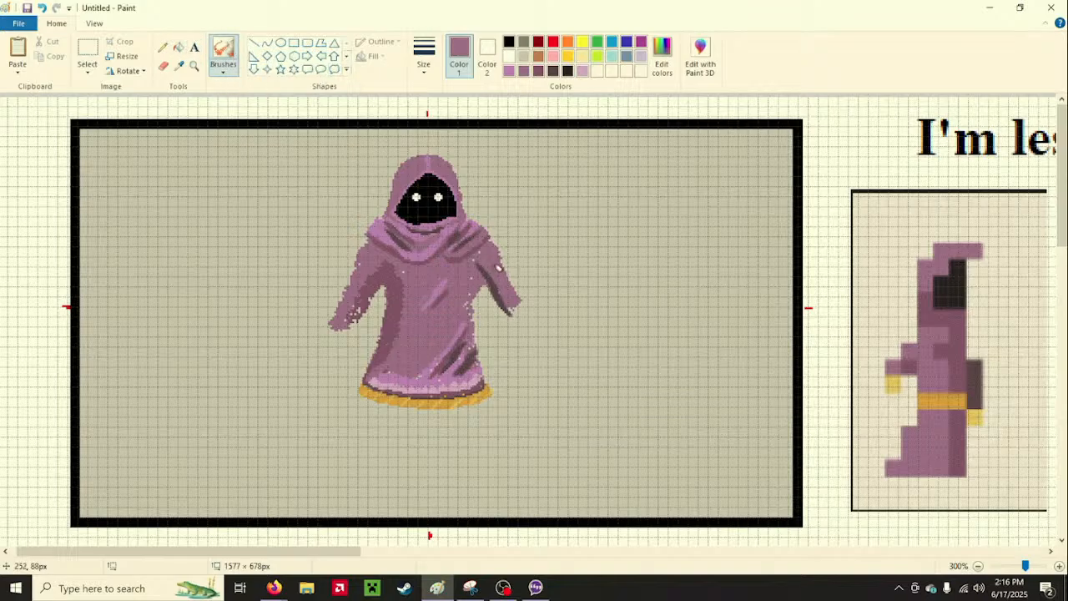
Blend darker purple into the shadow along the right-hand arm and its cuff with Calligraphy brush 2
click(224, 72)
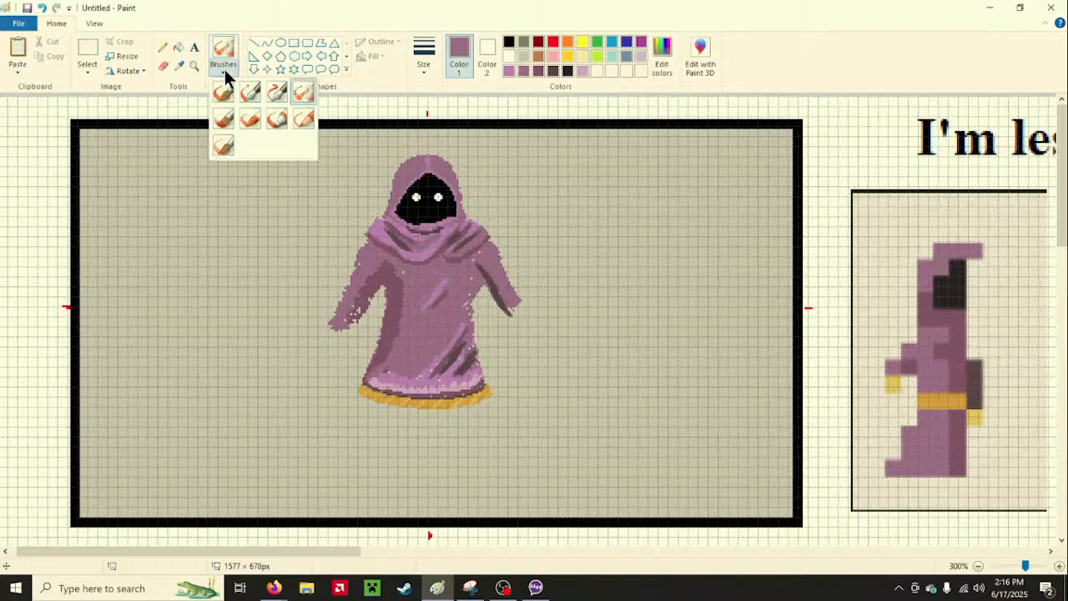
click(255, 95)
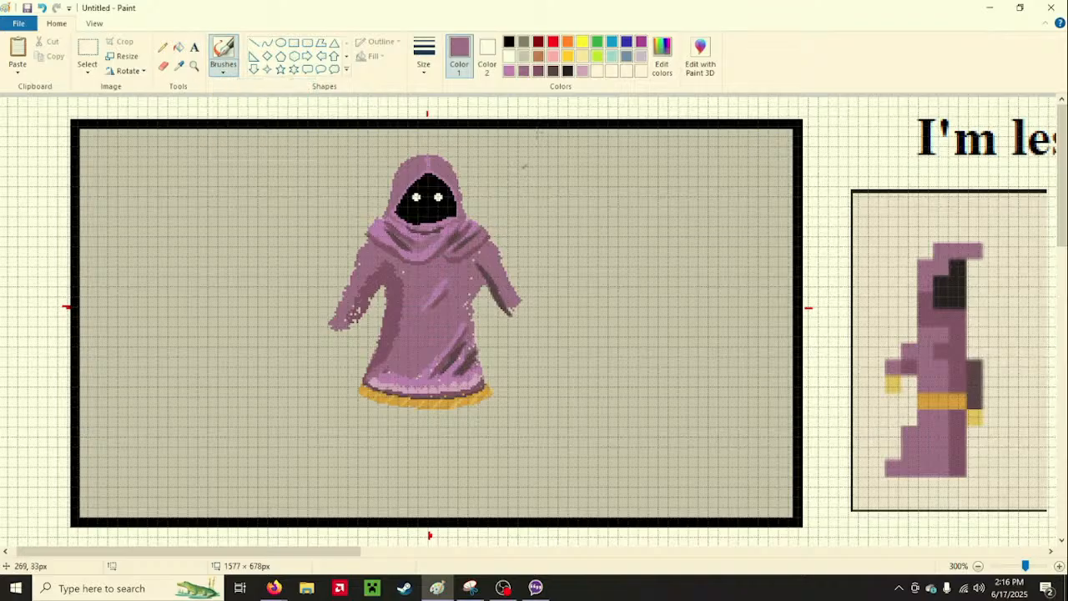
click(551, 71)
click(537, 71)
click(223, 72)
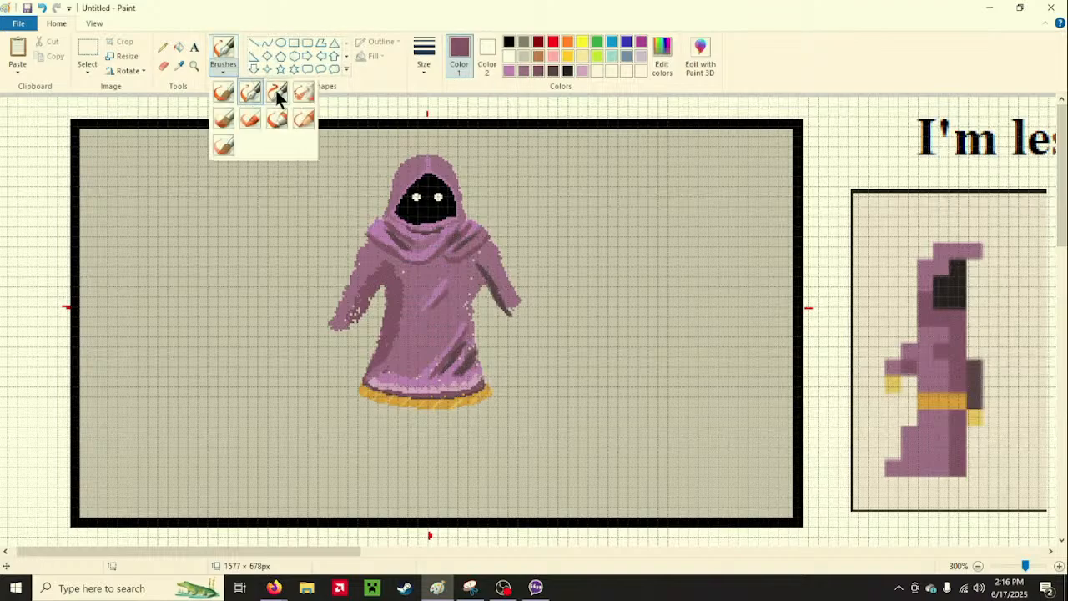
click(278, 95)
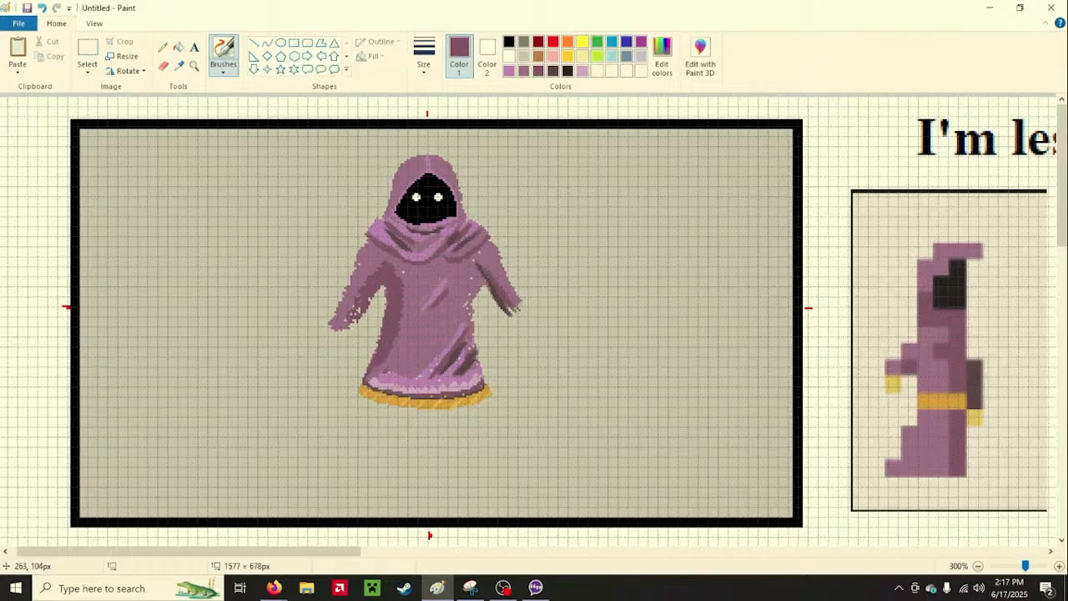
Deepen the right-hand collar fold shadows with near-black strokes of Calligraphy brush 1
click(224, 70)
click(253, 96)
click(567, 71)
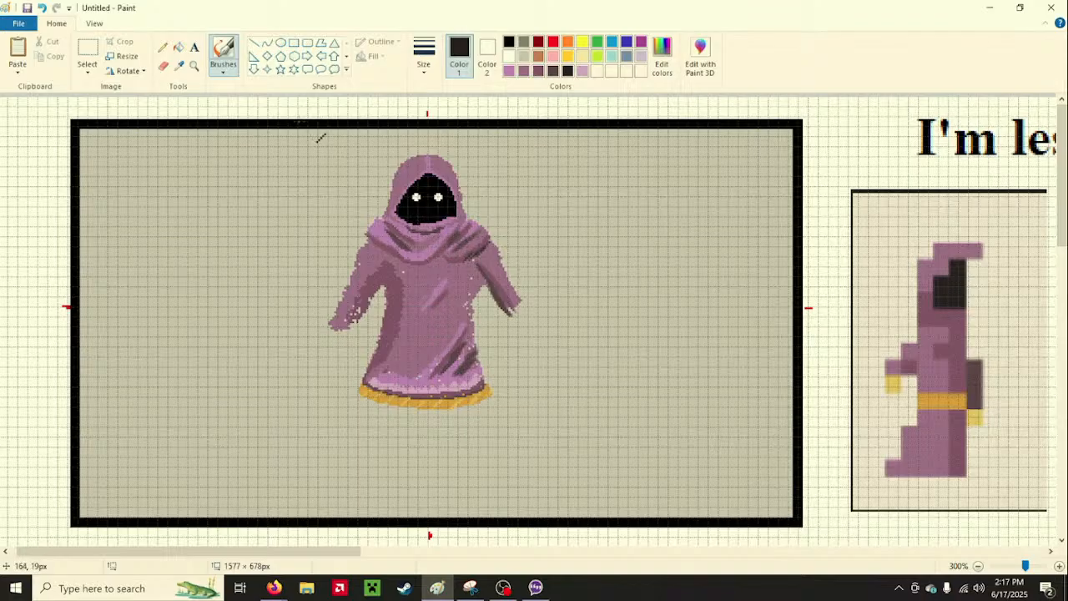
Paint near-black strokes along the underside of the right-hand arm with Calligraphy brush 2 to deepen its shadow
click(230, 72)
click(271, 92)
drag(499, 302, 474, 266)
drag(482, 284, 509, 312)
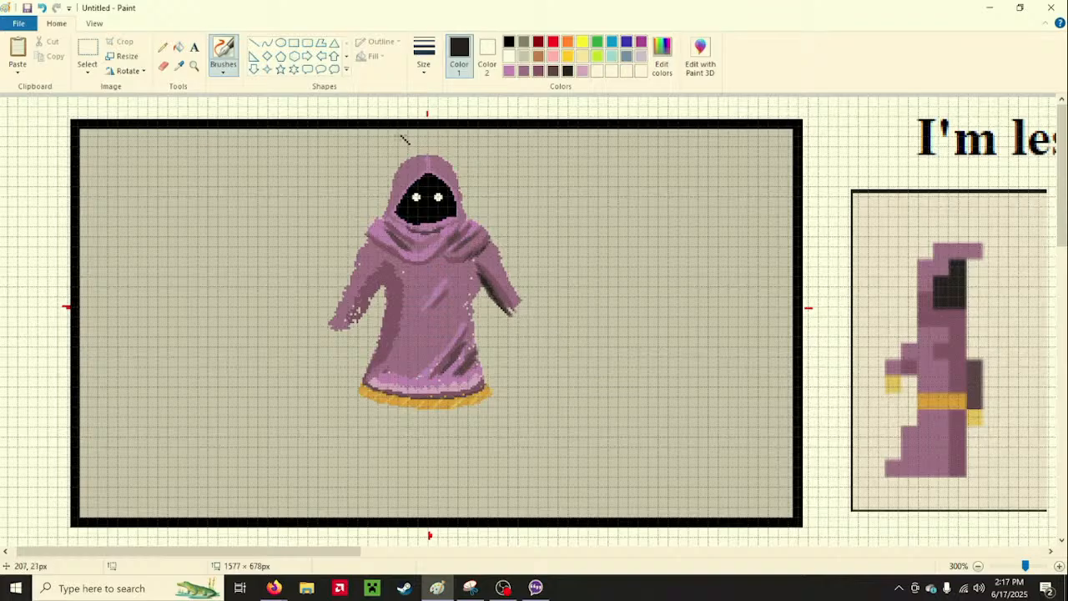
click(227, 70)
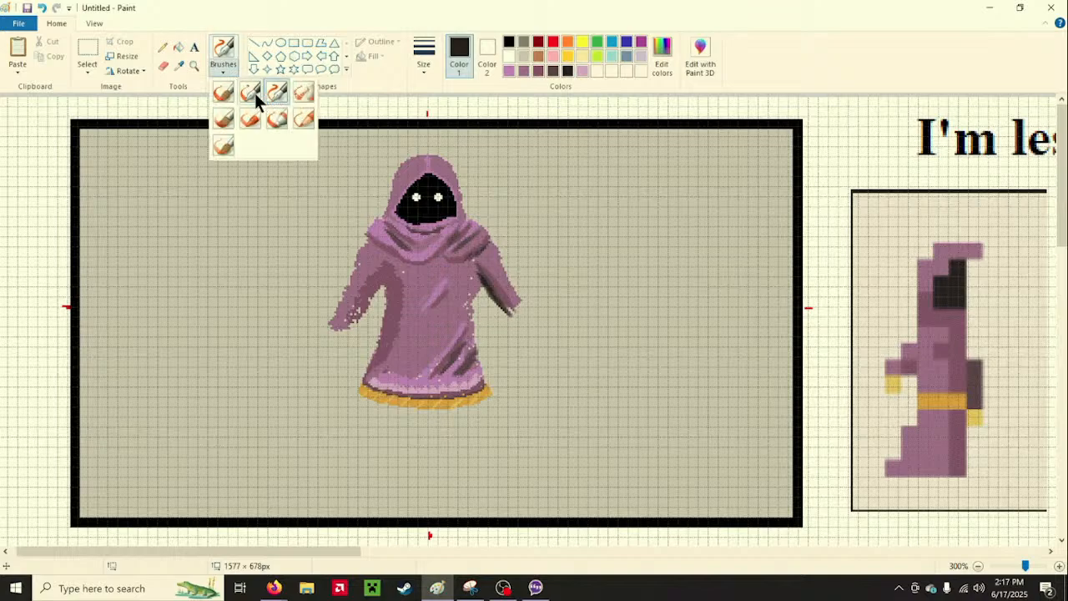
Add a near-black crease stroke to the right-hand upper arm with Calligraphy brush 1
click(255, 92)
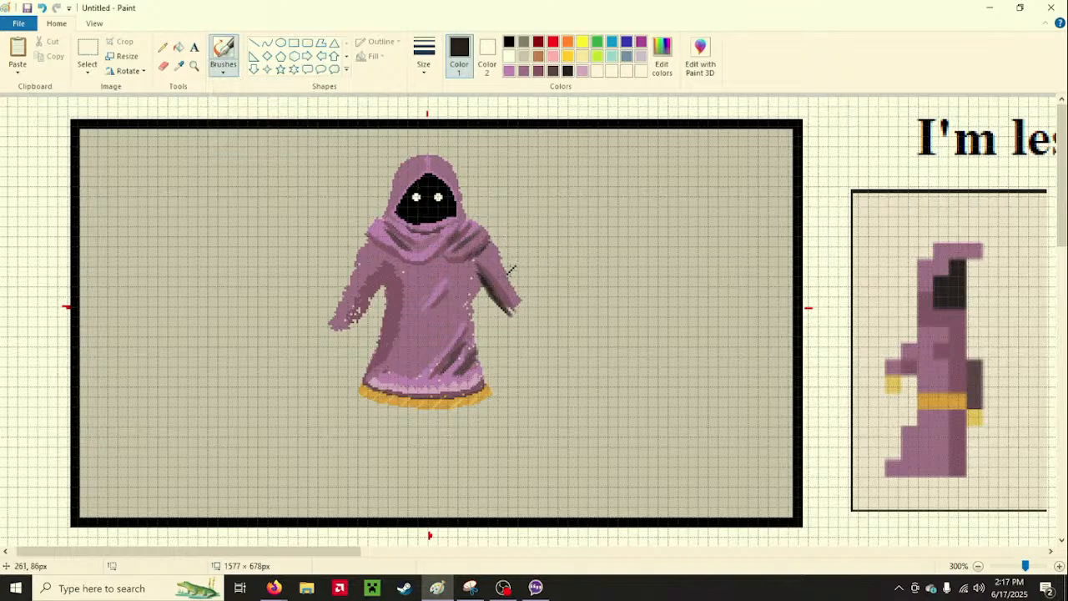
mouse_move(510, 269)
mouse_down()
mouse_move(488, 260)
mouse_move(498, 289)
mouse_up()
click(223, 72)
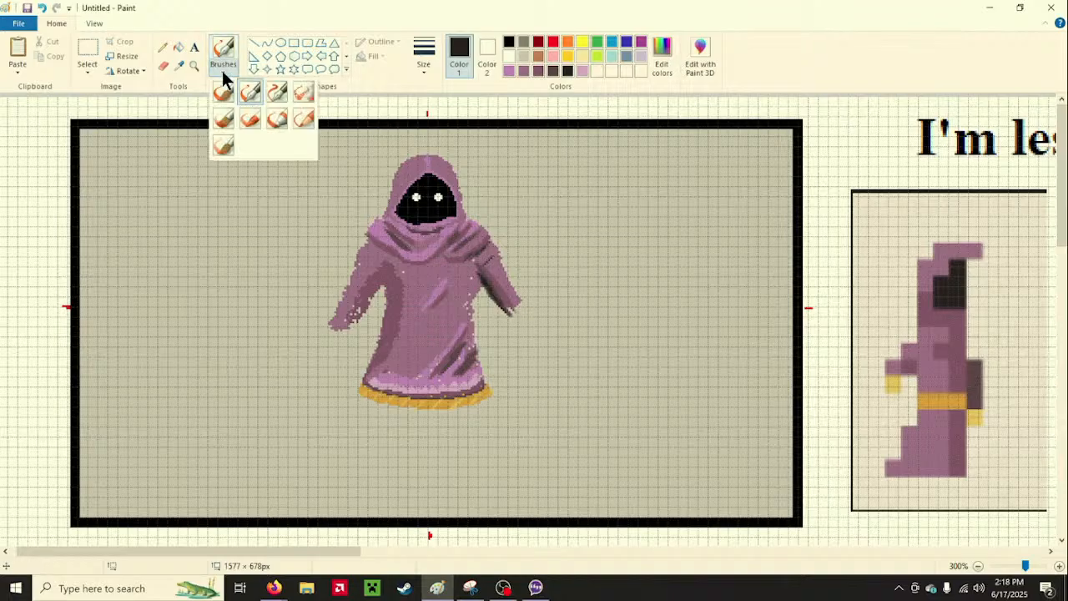
click(224, 73)
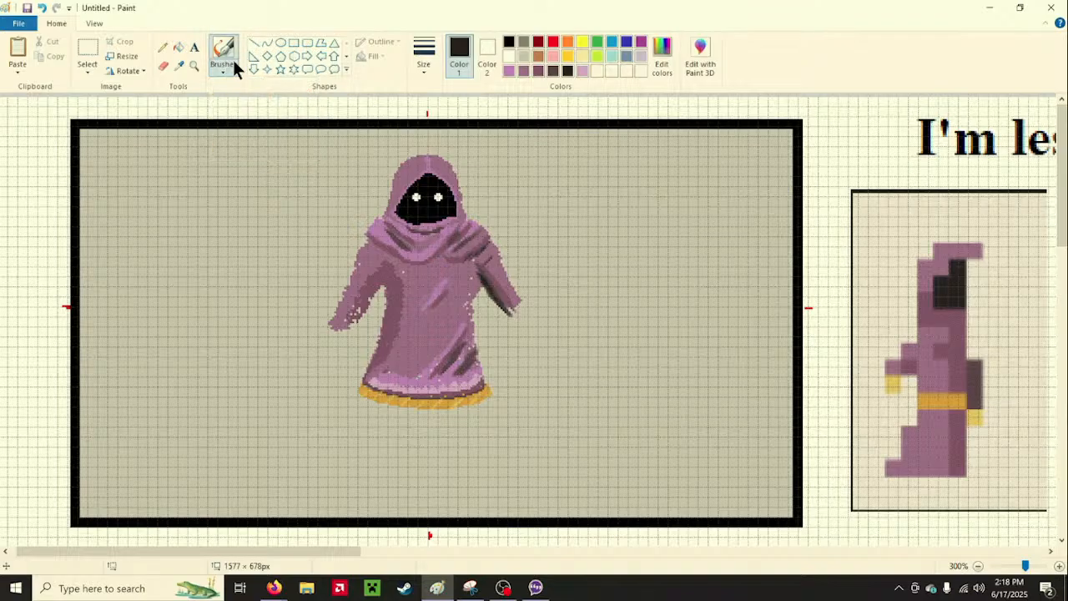
click(222, 74)
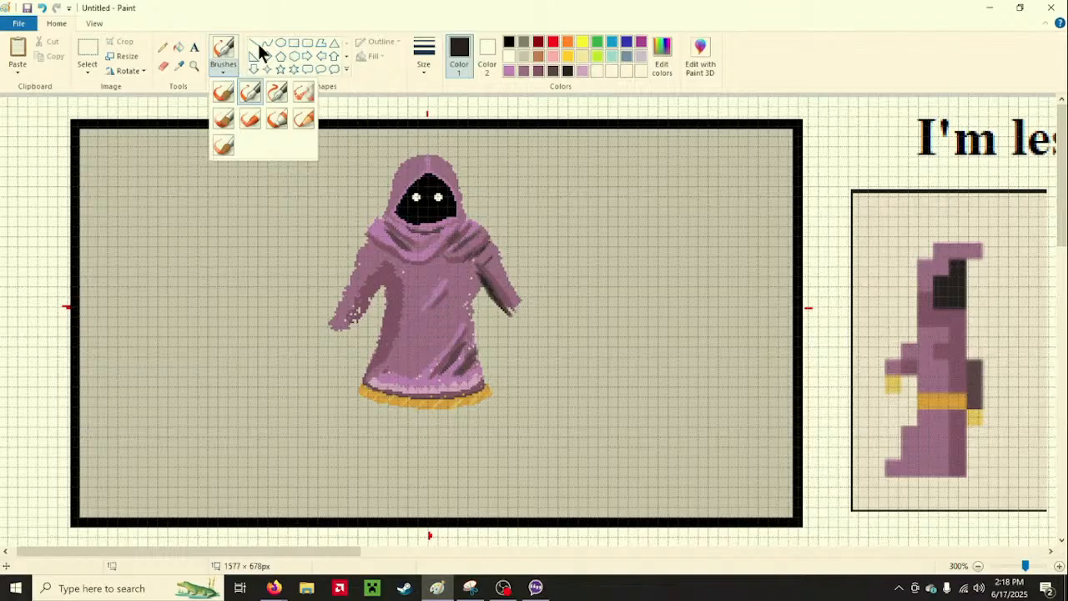
Draw a crease across the right-hand upper arm with the Line tool at the thinnest size in dark brownish purple
click(255, 45)
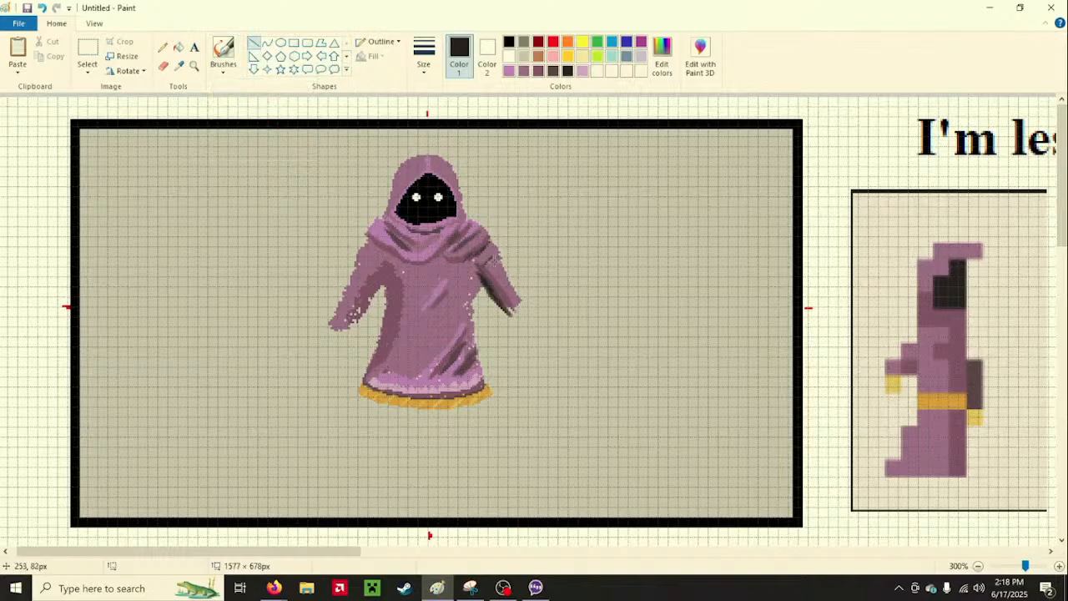
click(416, 66)
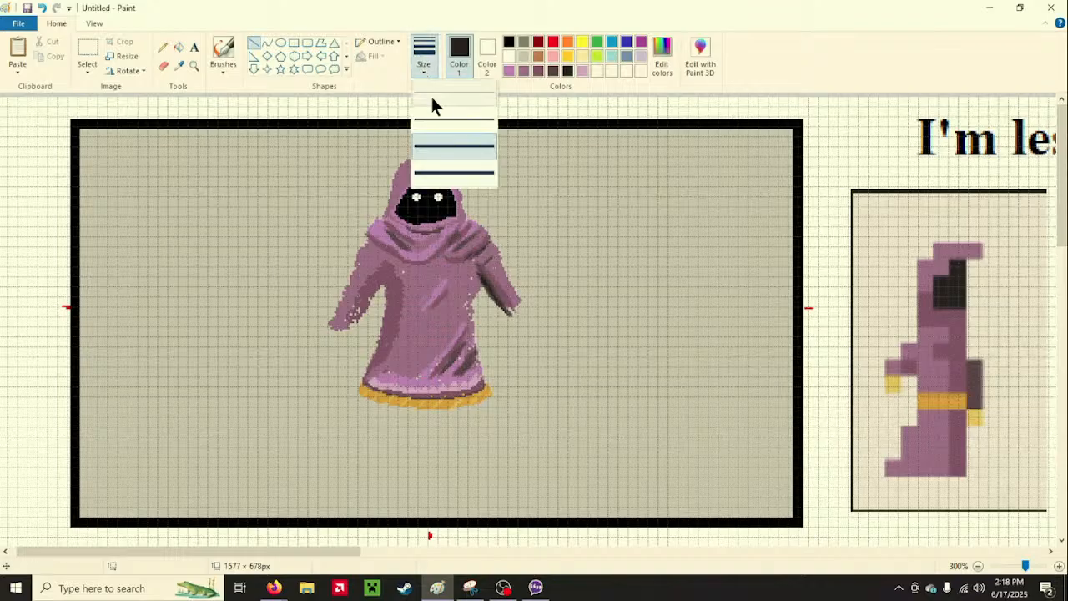
click(432, 102)
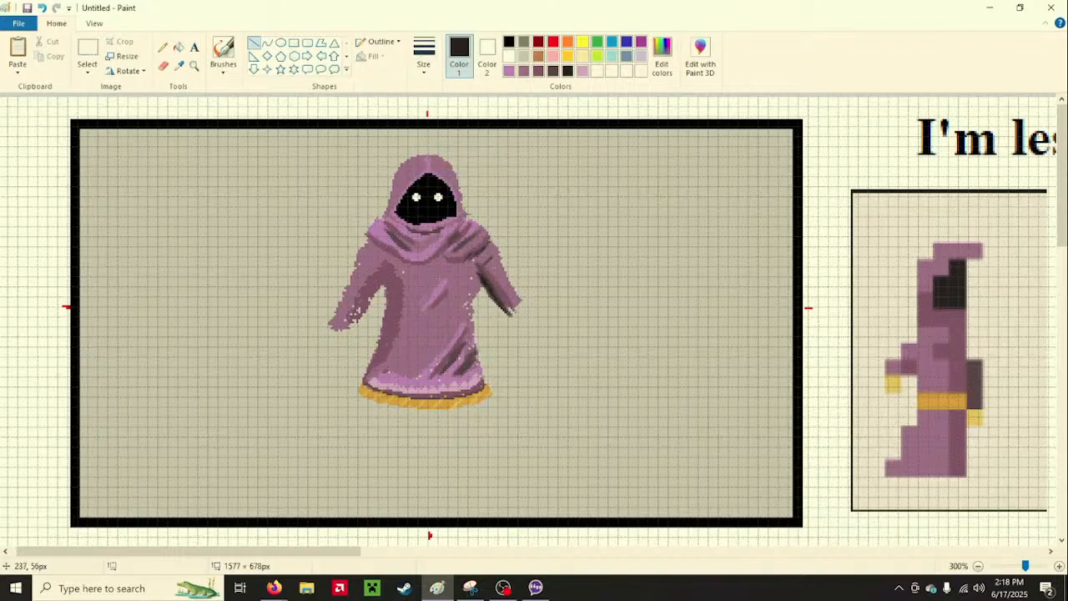
drag(490, 261, 486, 282)
key(ctrl+z)
click(555, 71)
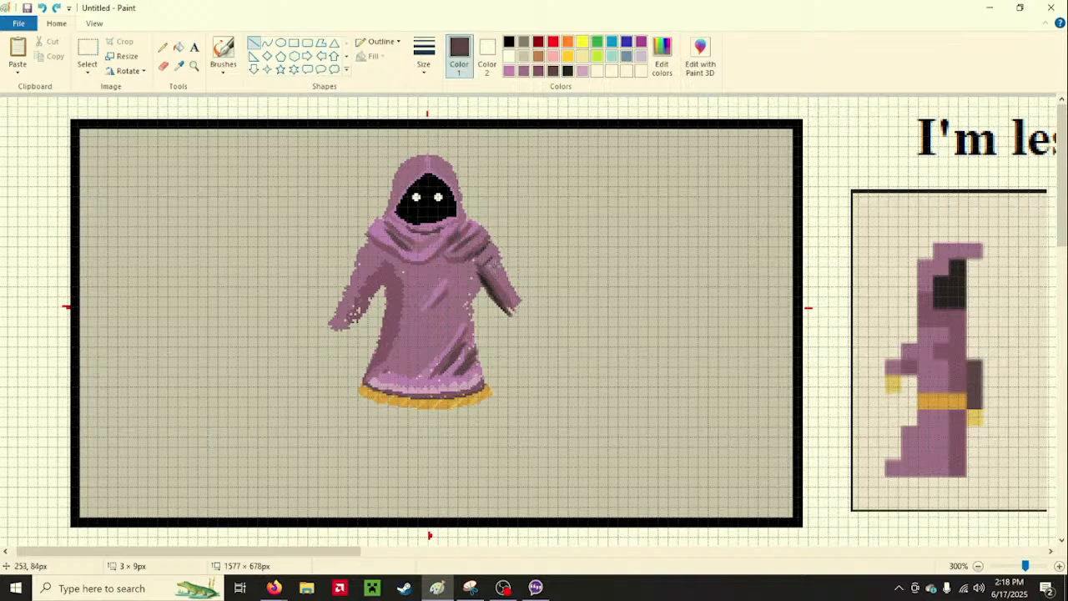
drag(495, 268, 487, 277)
Deepen the shadow under the left-hand armpit and down that side of the robe with dark brownish-purple Calligraphy brush 1 strokes
click(219, 58)
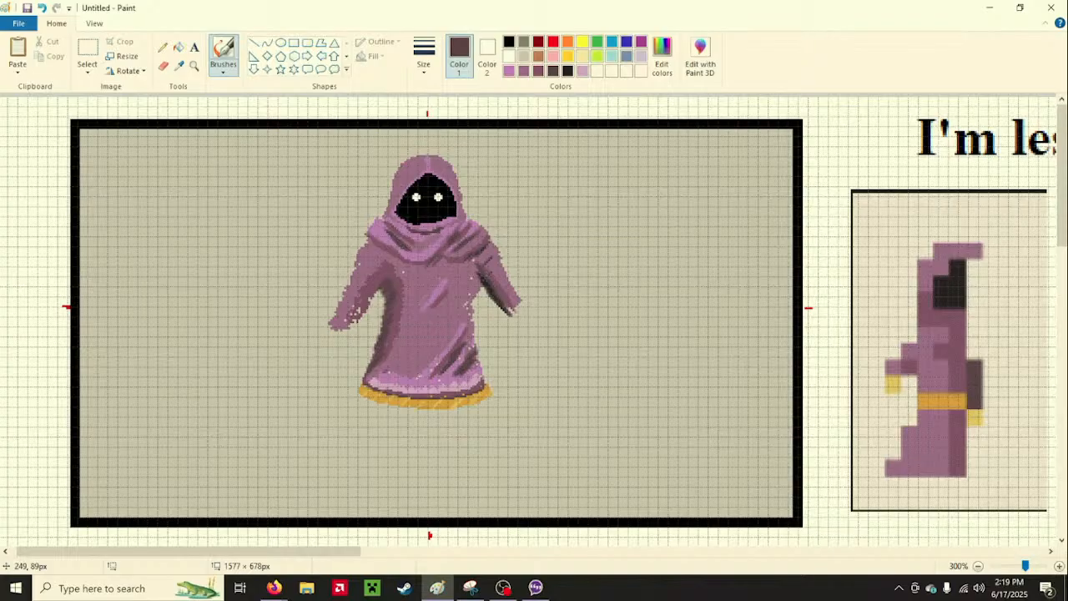
click(509, 70)
click(552, 71)
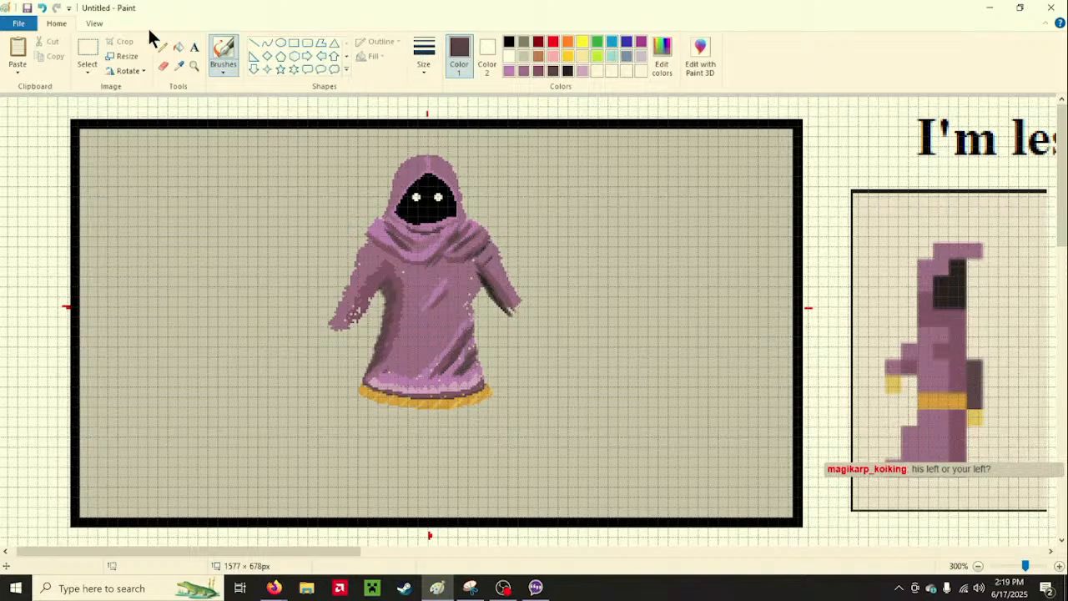
Draw an unfilled yellow five-point star about 22 × 21 px in the blank margin beside the frame's left-hand edge
click(280, 69)
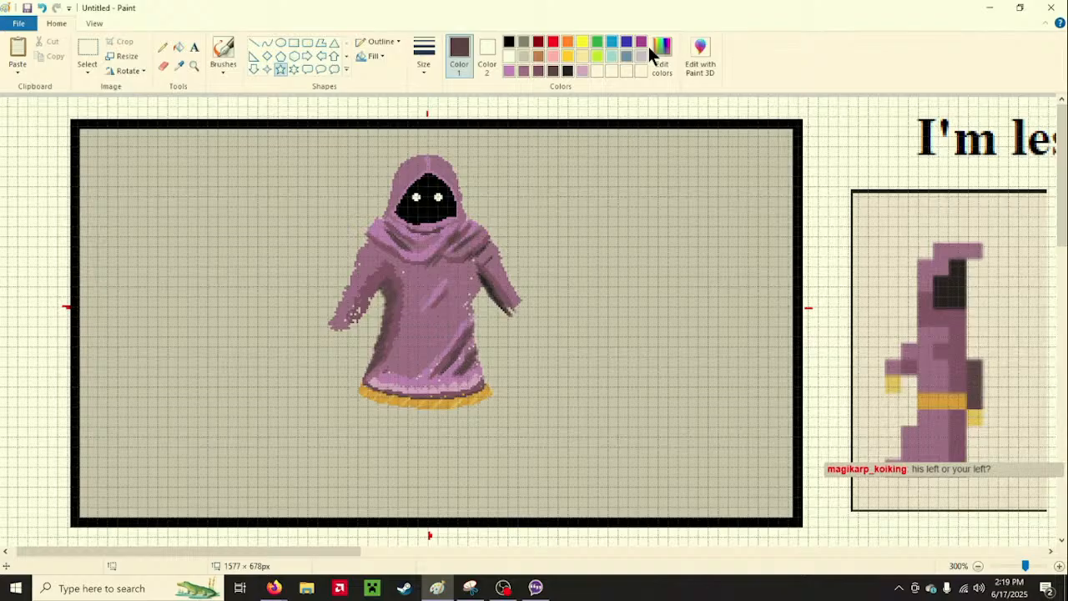
click(584, 39)
drag(10, 287, 53, 328)
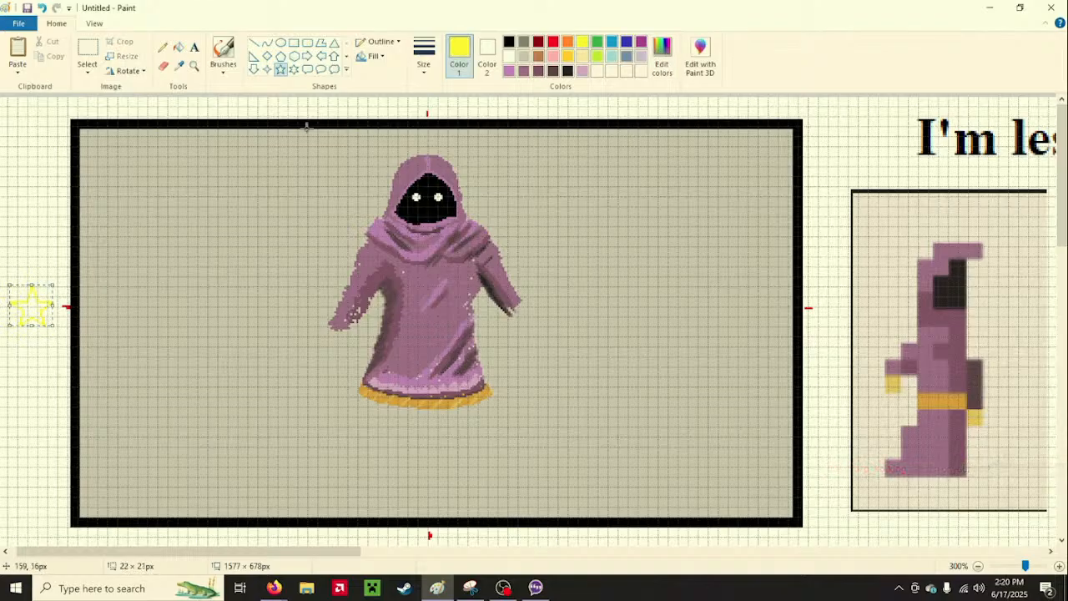
click(372, 52)
click(380, 84)
click(372, 57)
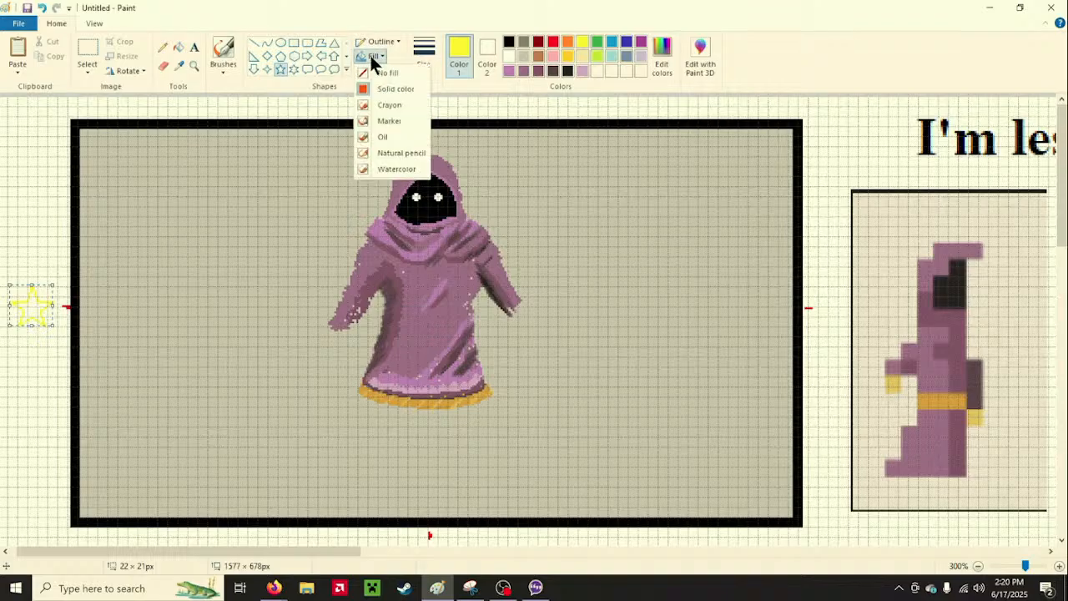
click(371, 58)
click(377, 55)
click(386, 72)
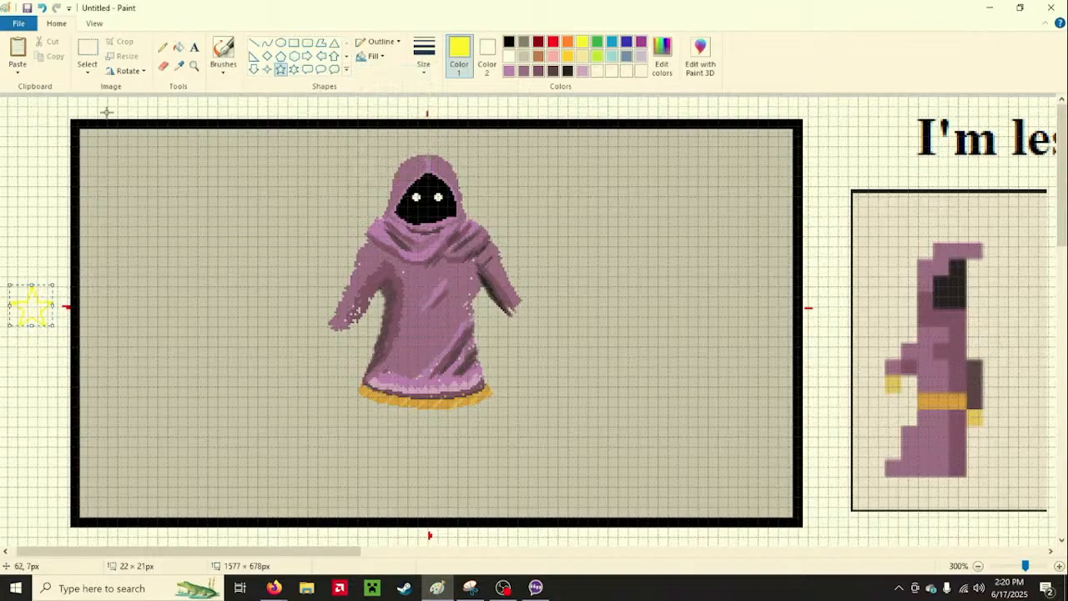
click(49, 139)
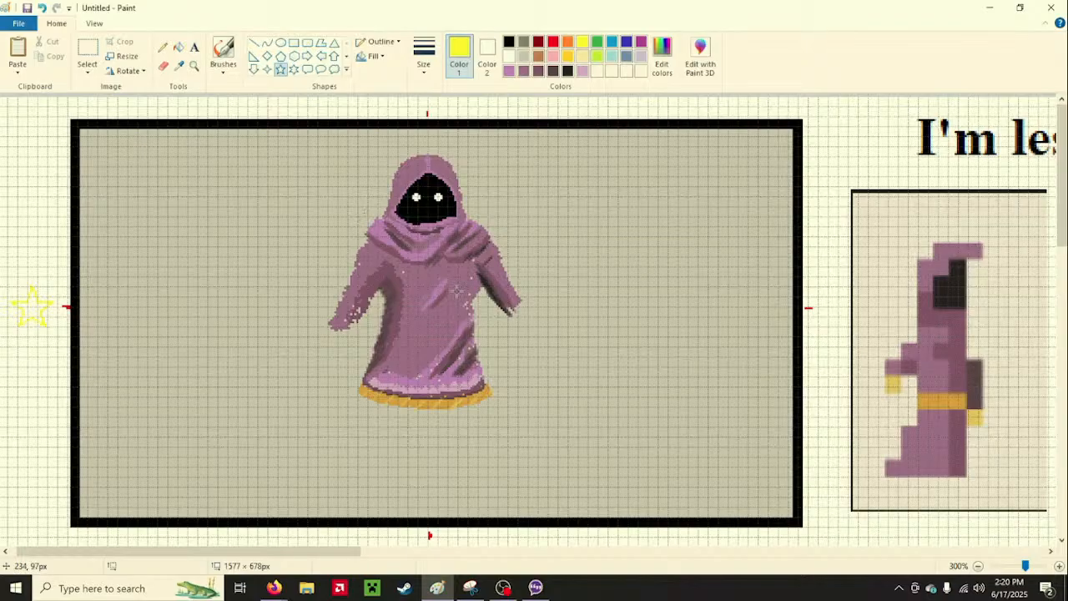
Soften the diagonal highlight on the robe's chest with medium and light purple strokes of Calligraphy brush 1
click(568, 71)
click(551, 71)
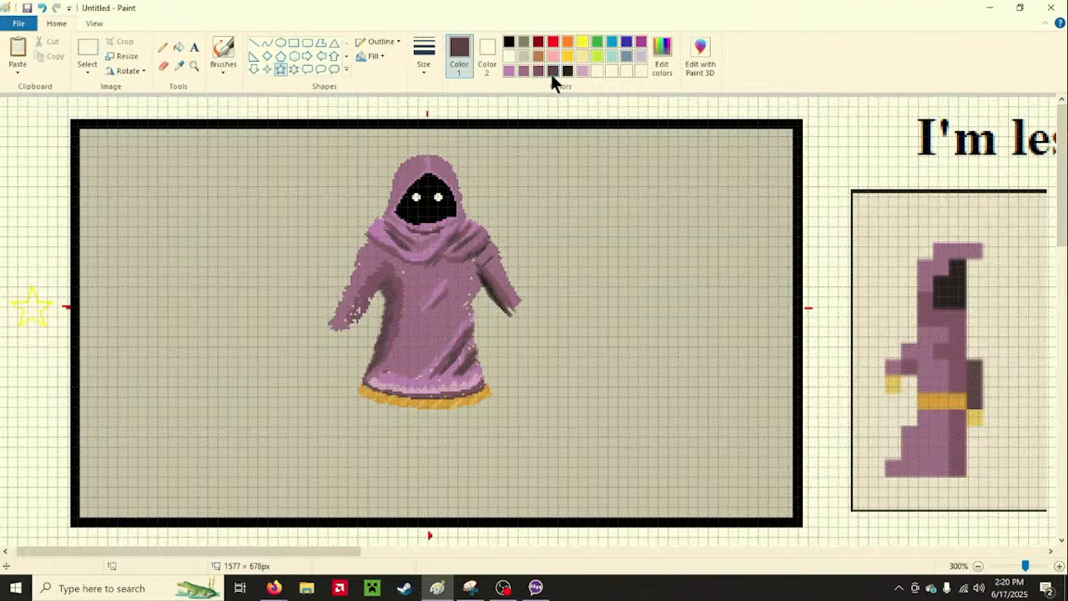
click(222, 50)
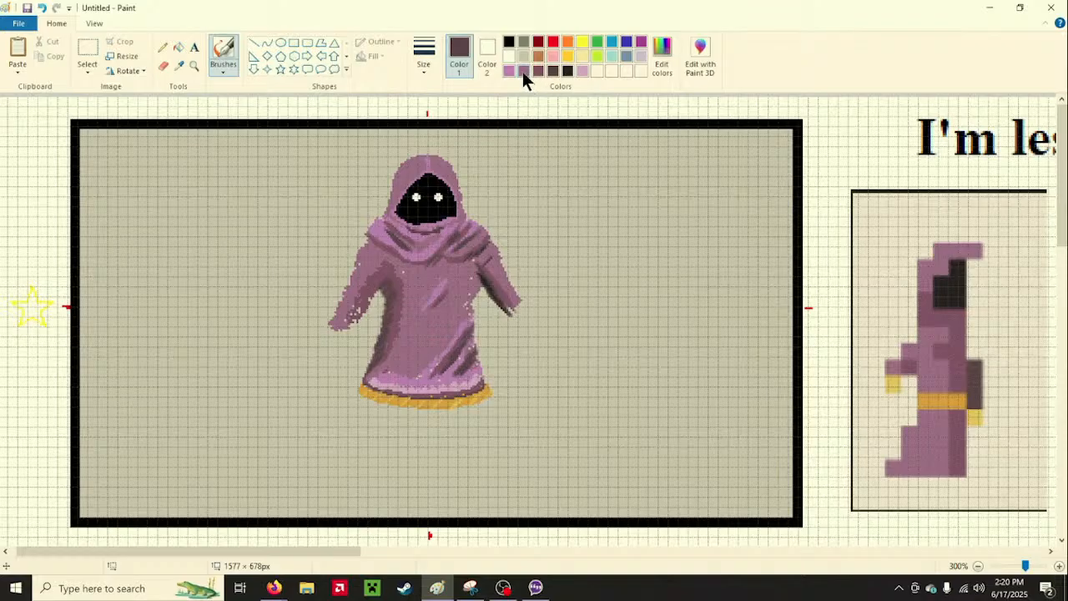
click(523, 71)
click(508, 70)
click(523, 70)
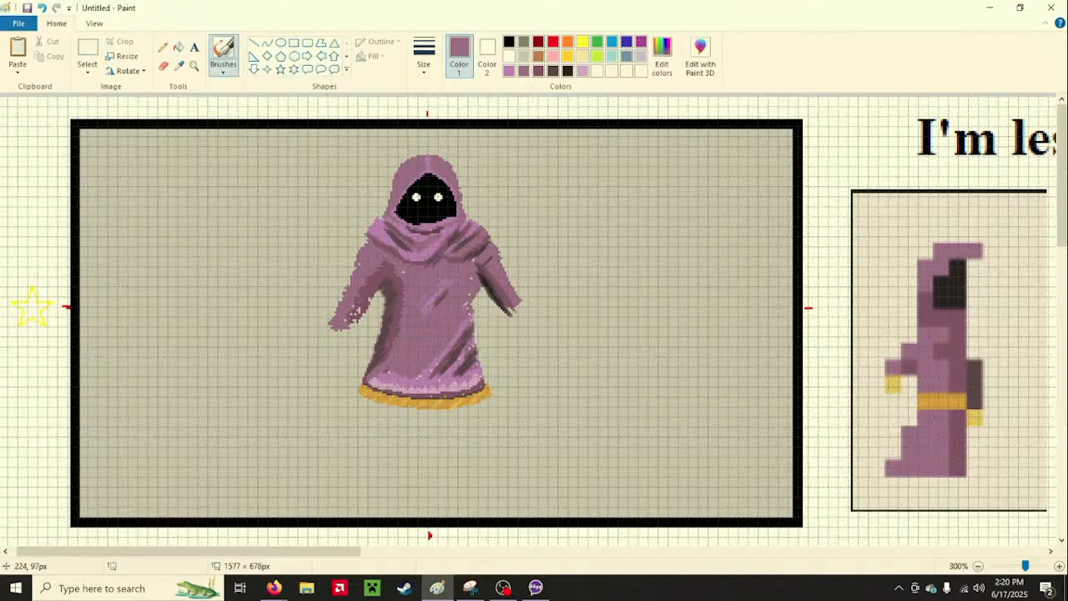
drag(445, 289, 434, 301)
click(581, 70)
click(523, 71)
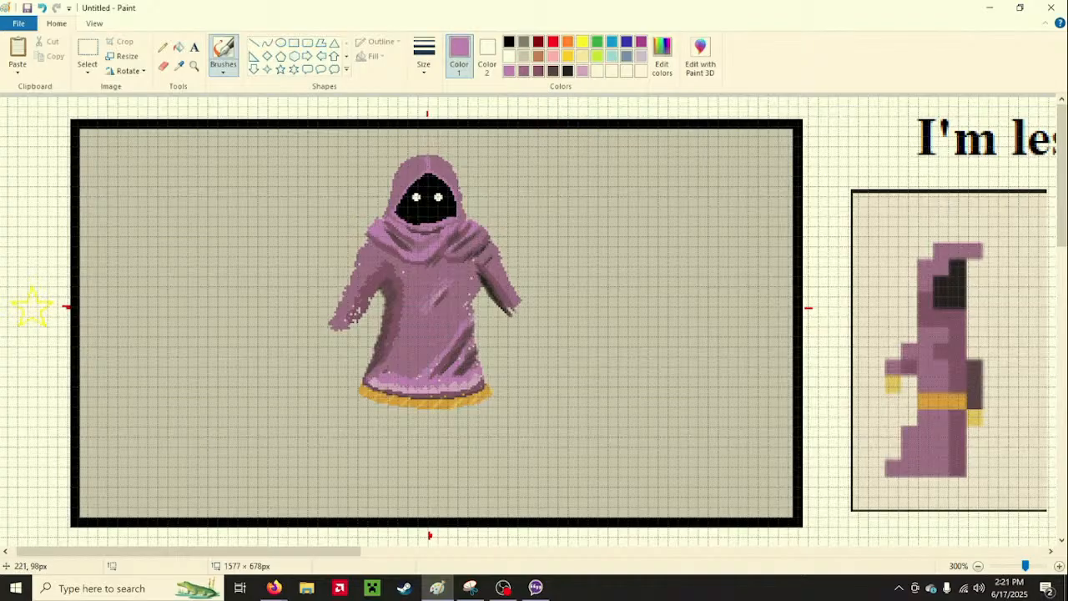
click(524, 69)
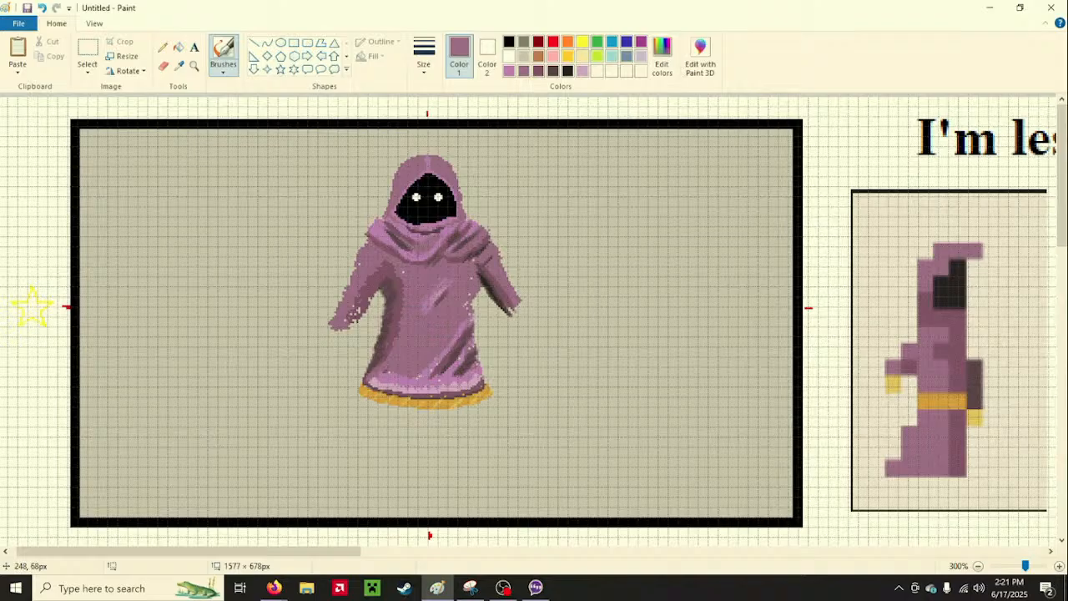
Touch up the collar fold highlights in light purple with the round Brush
click(509, 70)
scroll(398, 241, down, 3)
scroll(398, 241, up, 3)
click(223, 67)
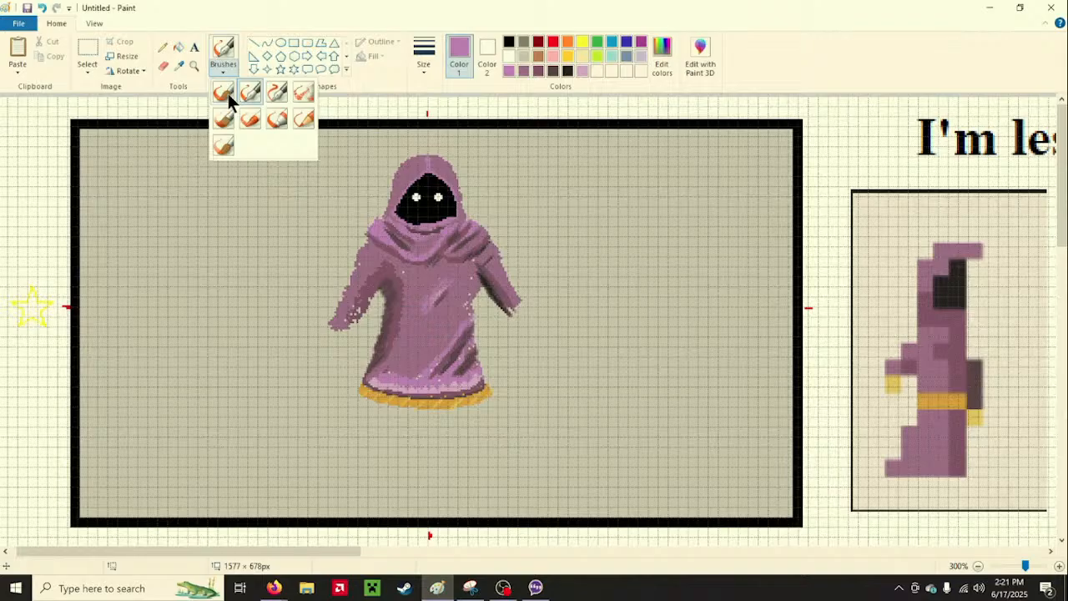
click(227, 91)
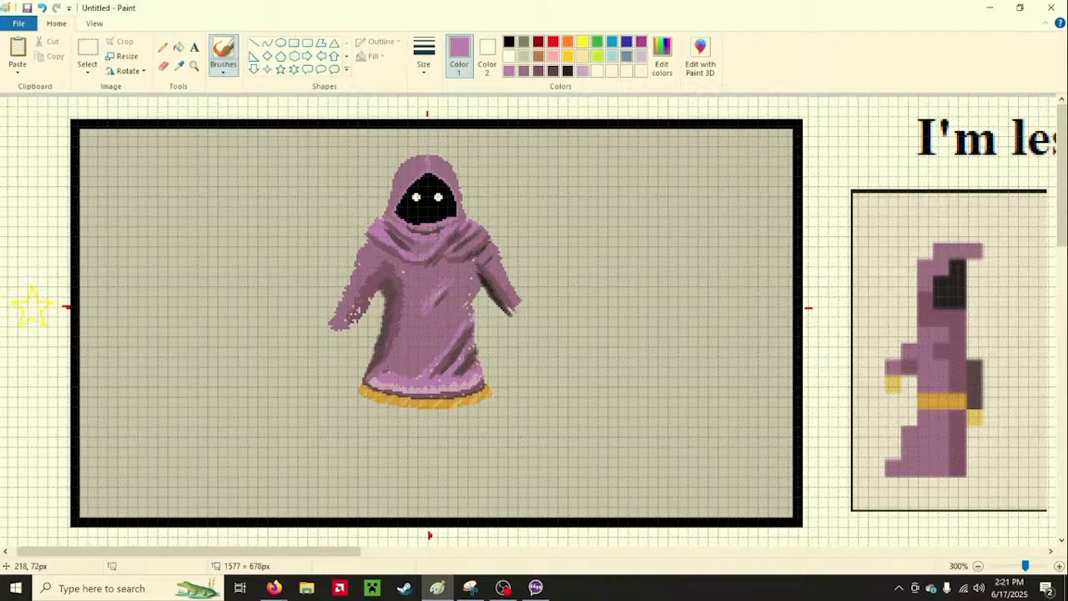
Refine the robe's body shading with dark and medium purple strokes of Calligraphy brush 1
click(538, 71)
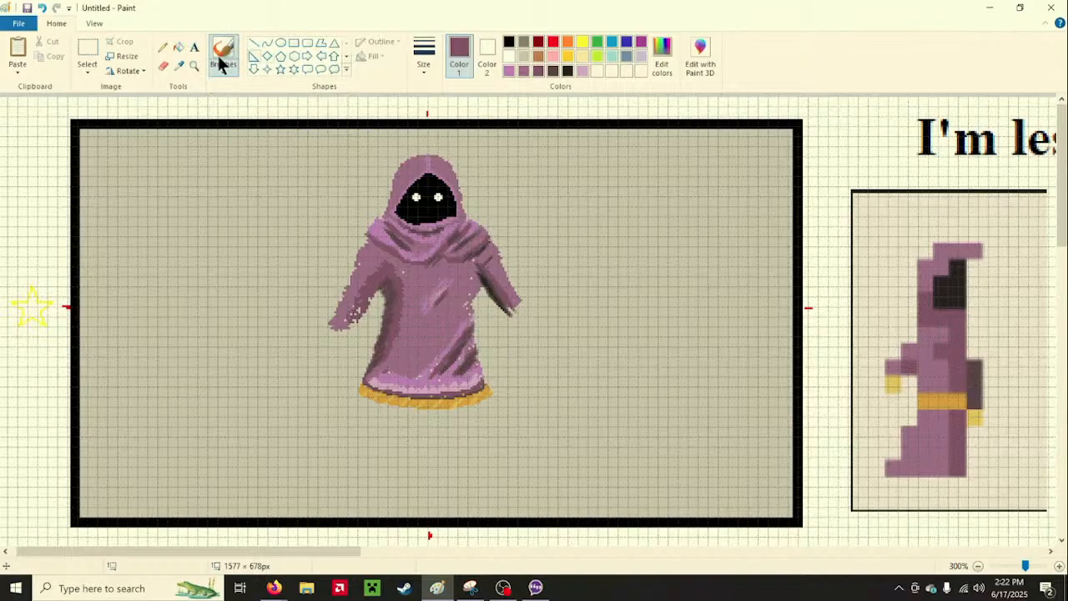
click(163, 49)
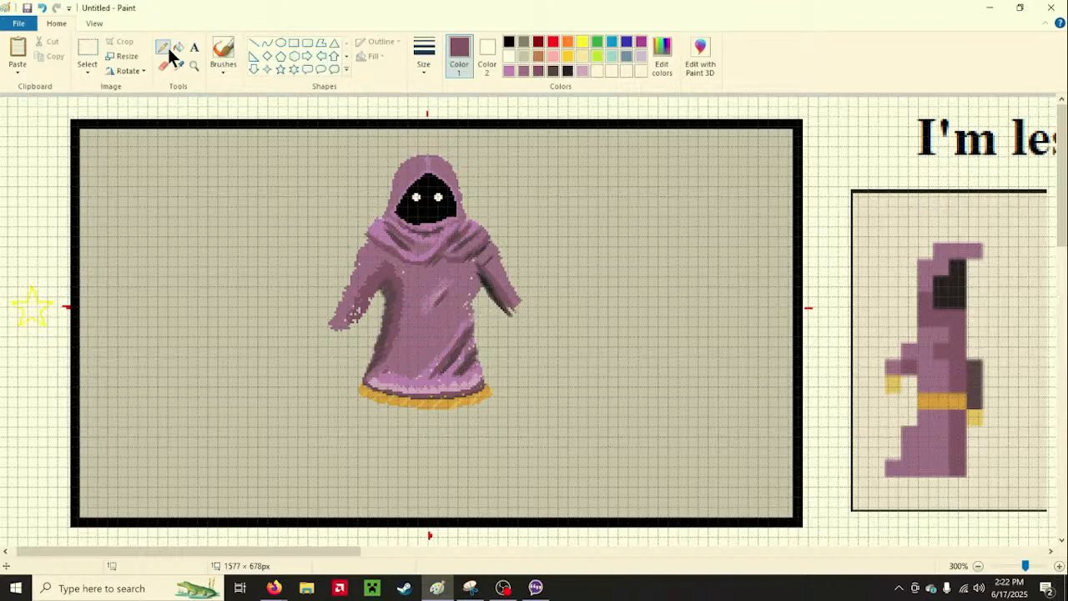
click(214, 69)
click(248, 94)
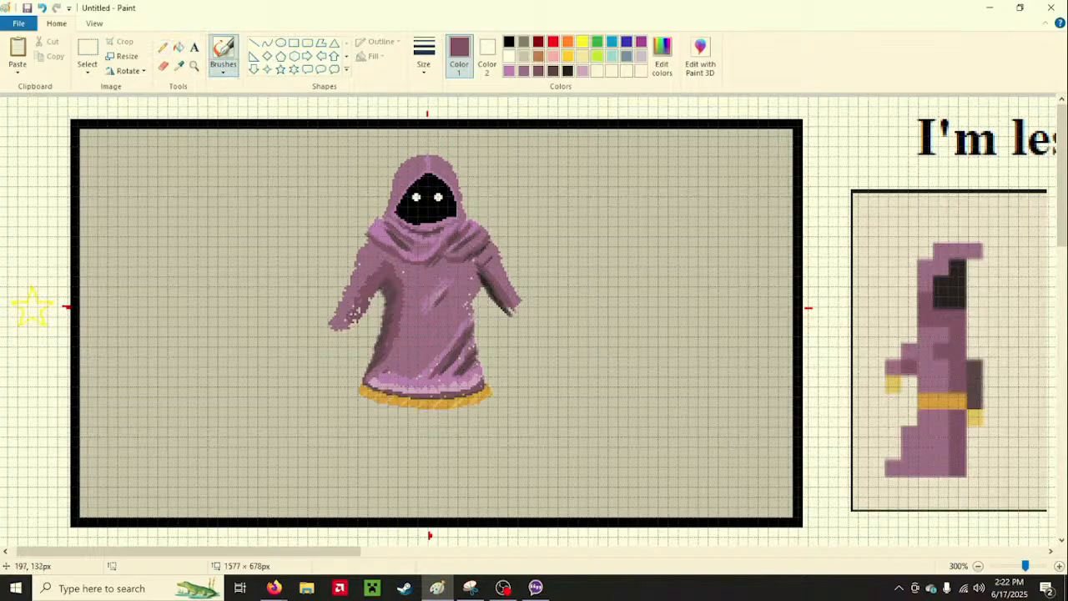
click(524, 68)
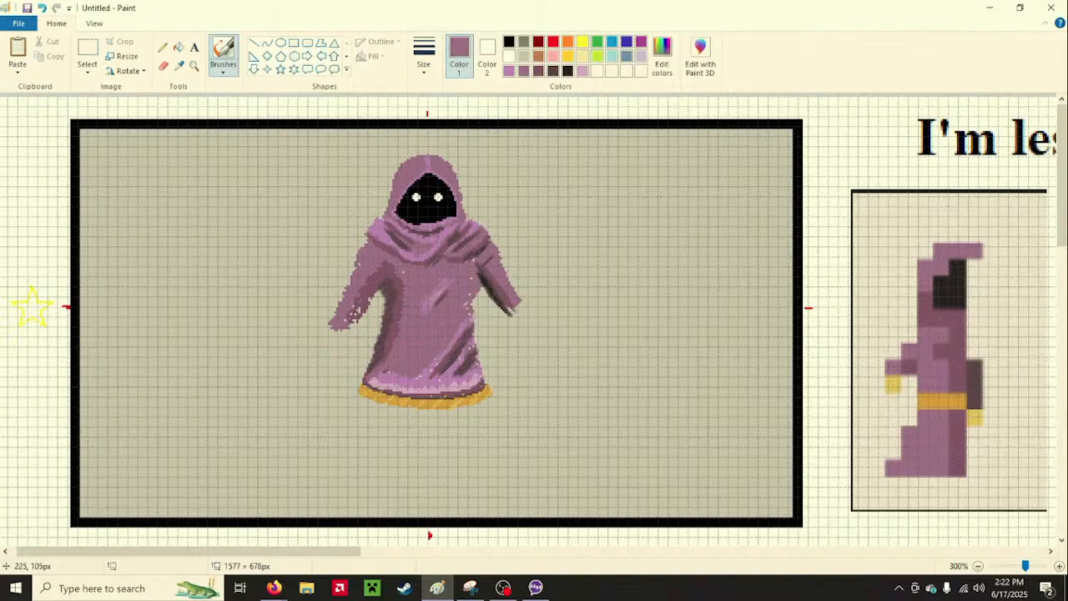
click(537, 70)
click(225, 50)
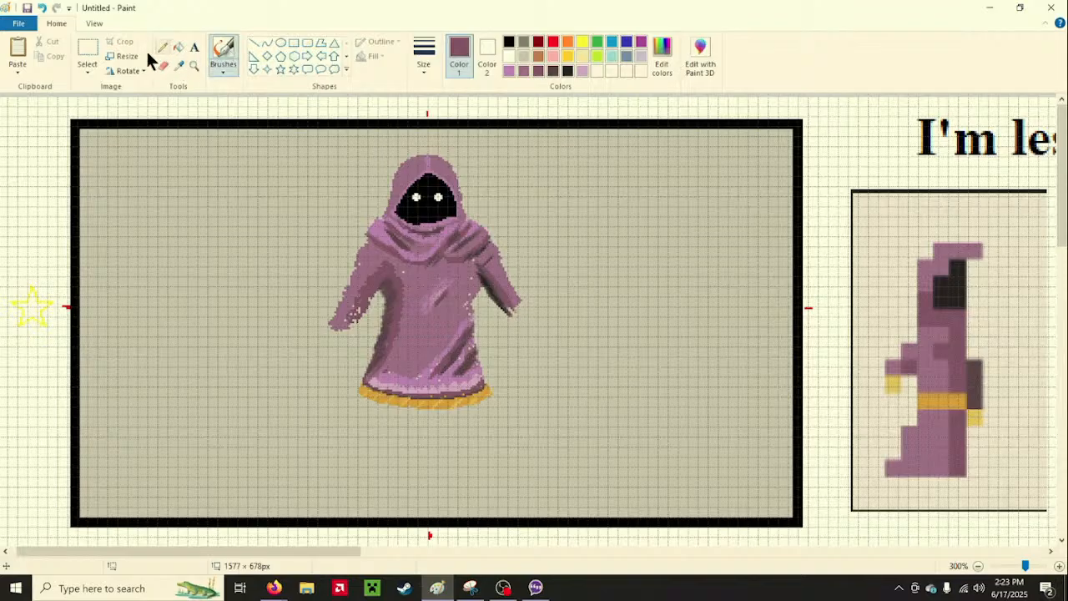
click(552, 70)
click(538, 71)
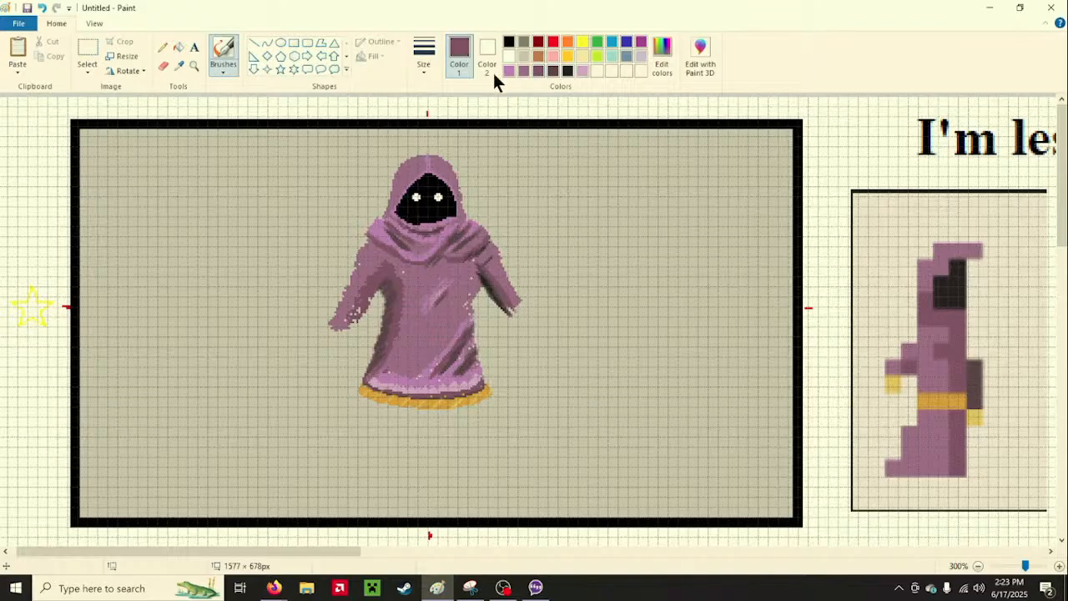
Cover the speckles along the left-hand arm and sleeve with medium purple strokes of Calligraphy brush 2
click(219, 65)
click(270, 90)
click(523, 70)
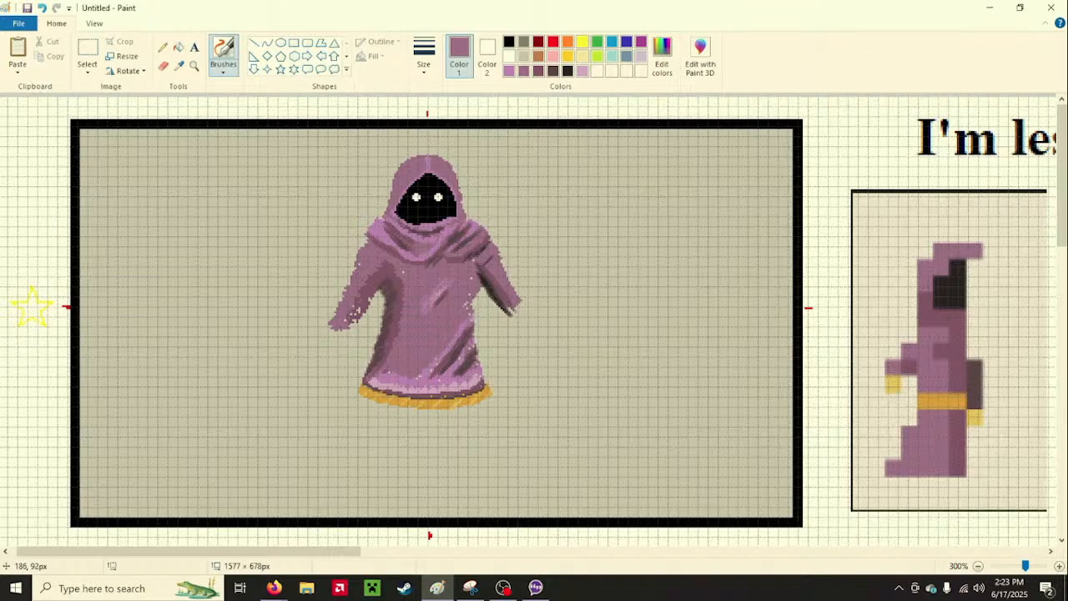
drag(375, 271, 360, 302)
Touch up the robe's highlights in light purple with the Brush and Pencil, and blend them with medium purple
click(509, 70)
click(216, 73)
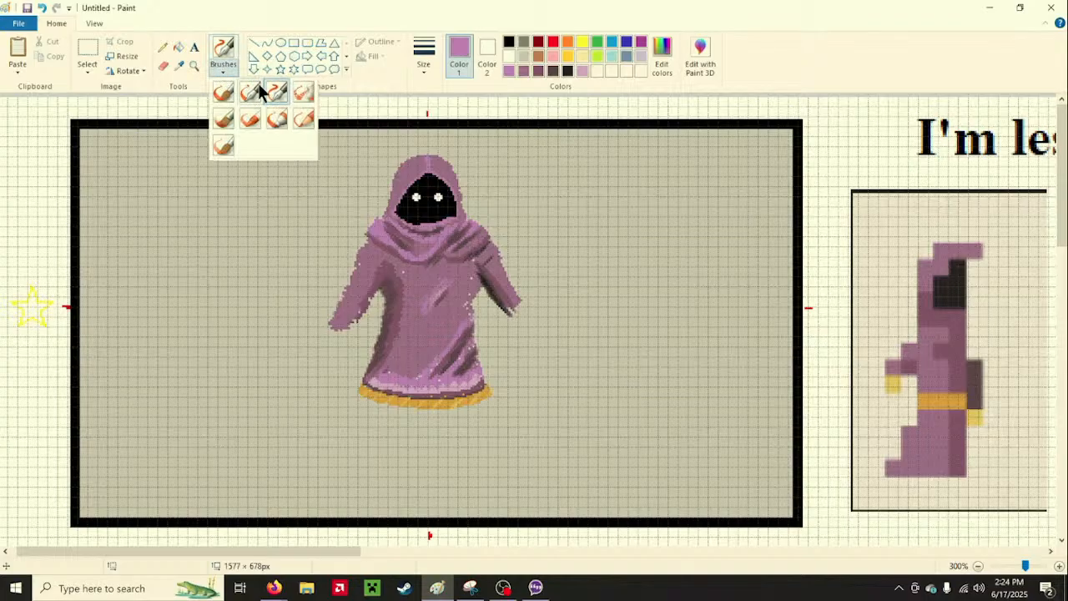
click(224, 90)
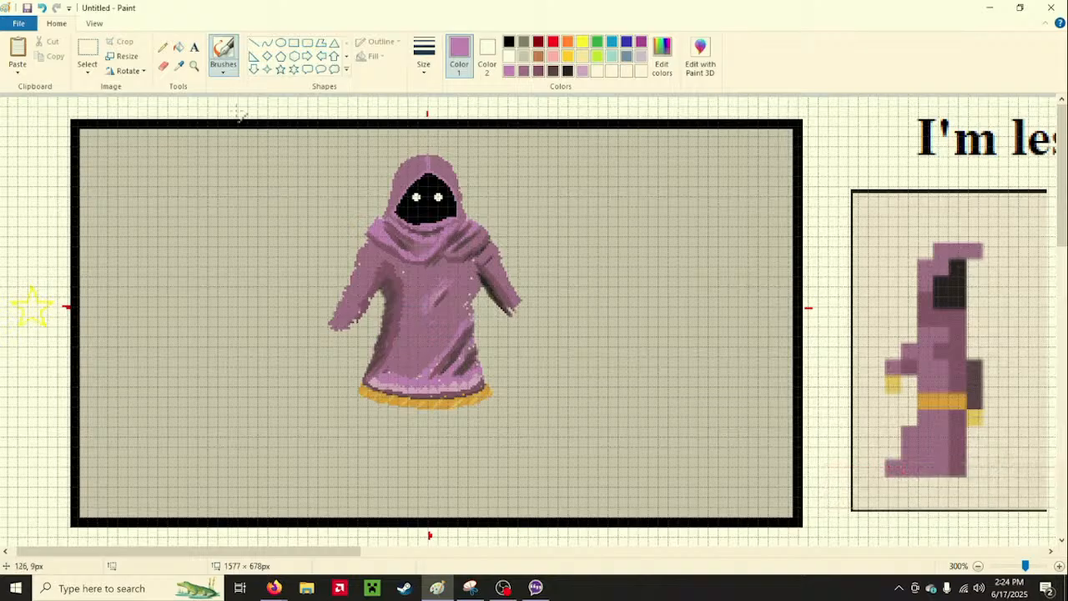
click(164, 52)
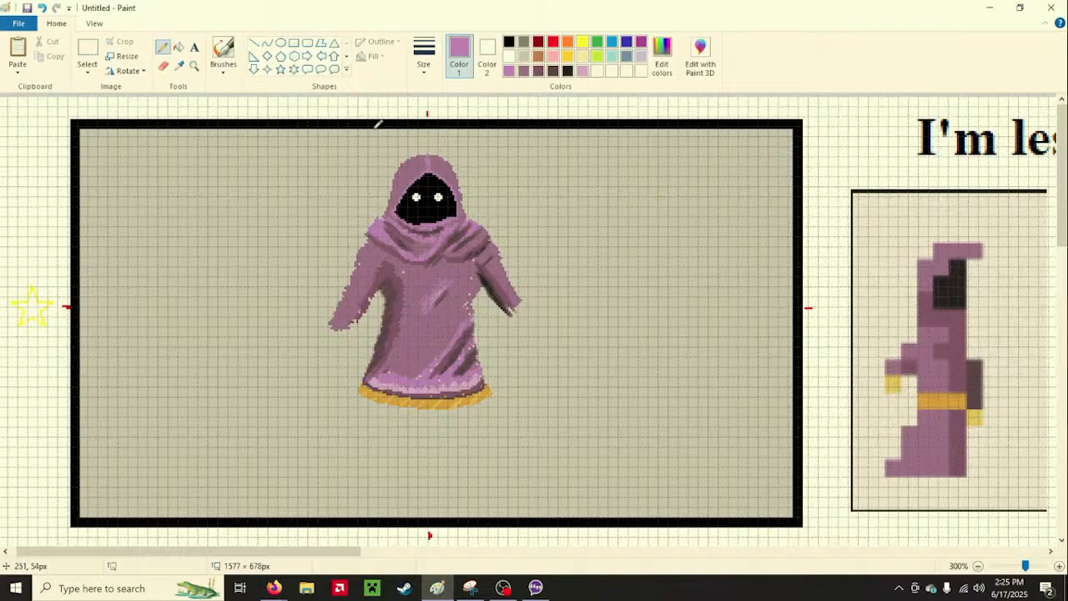
click(231, 67)
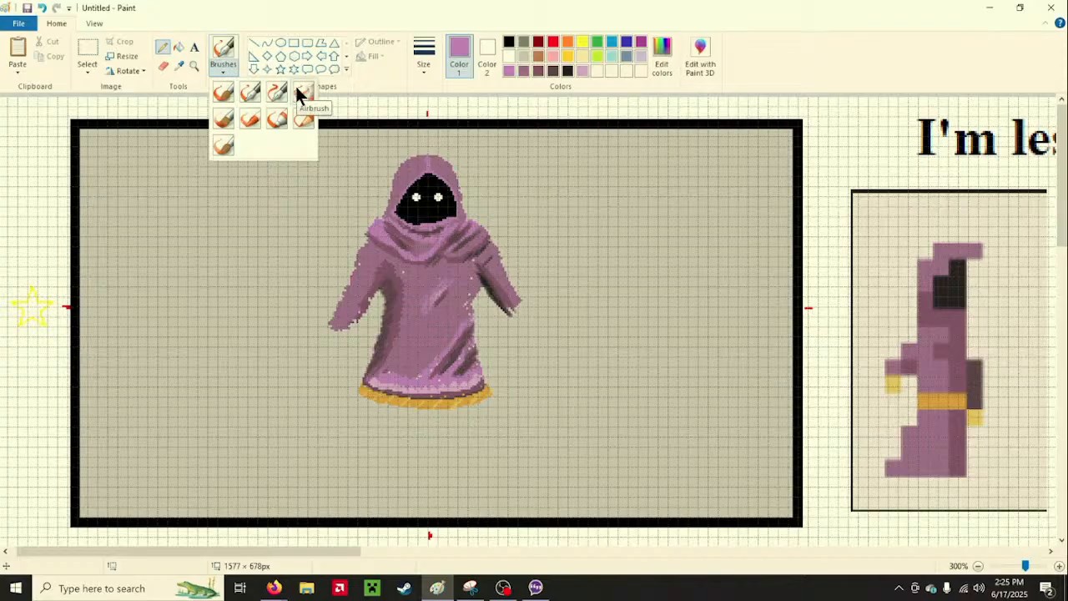
click(224, 95)
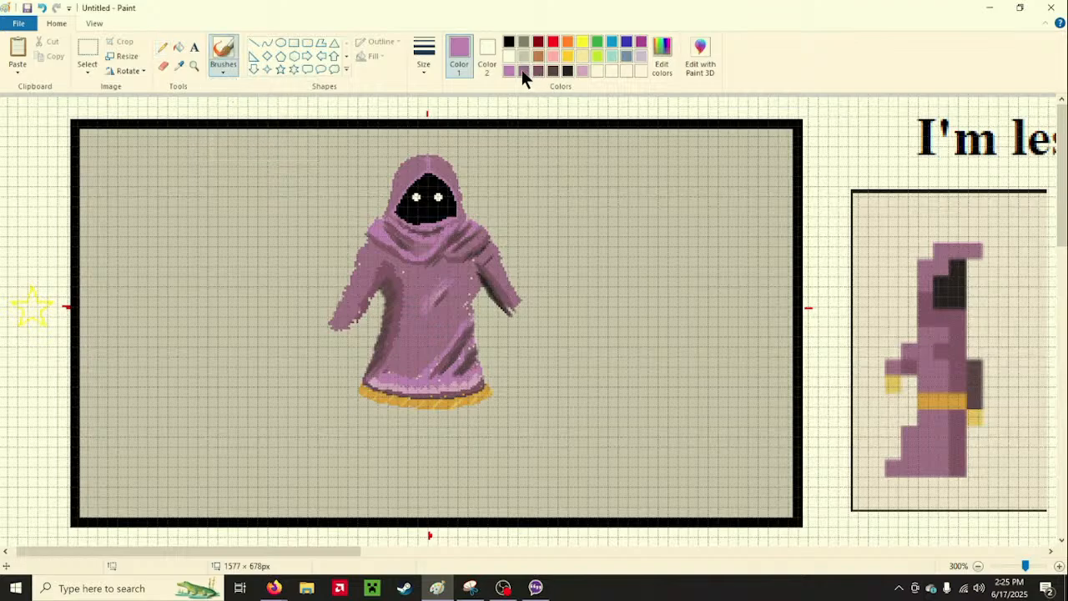
click(524, 70)
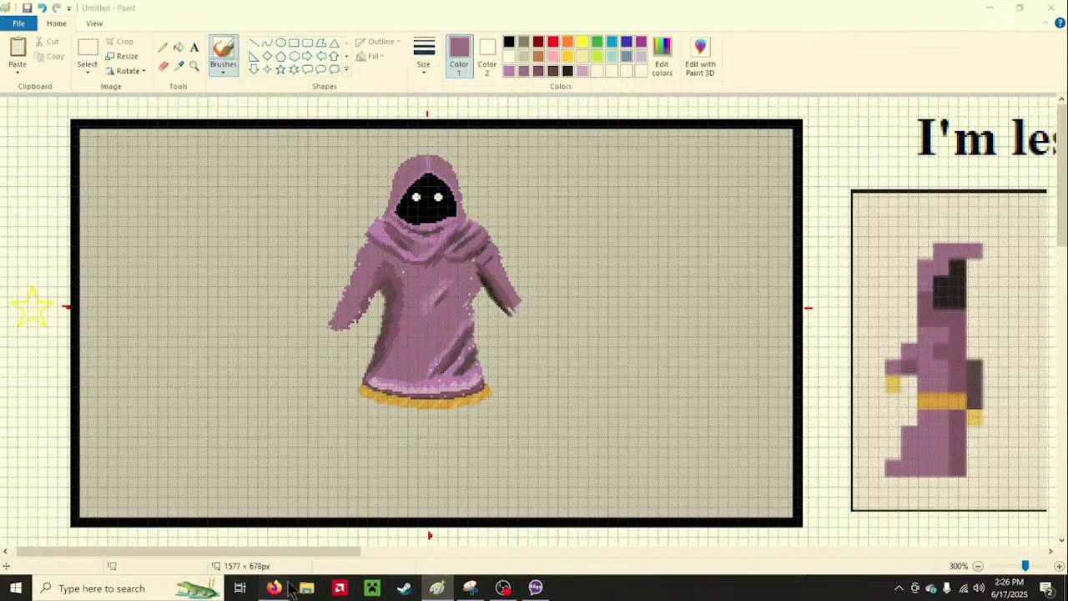
Switch to Firefox and search Google for "pangolin" in a new tab
mouse_move(274, 586)
click(267, 552)
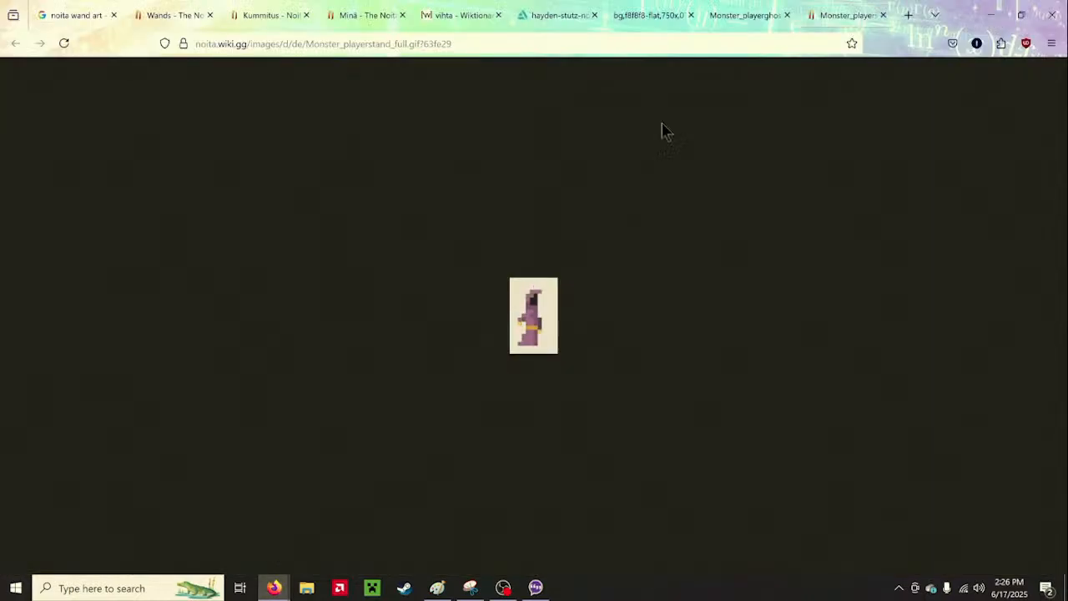
click(907, 18)
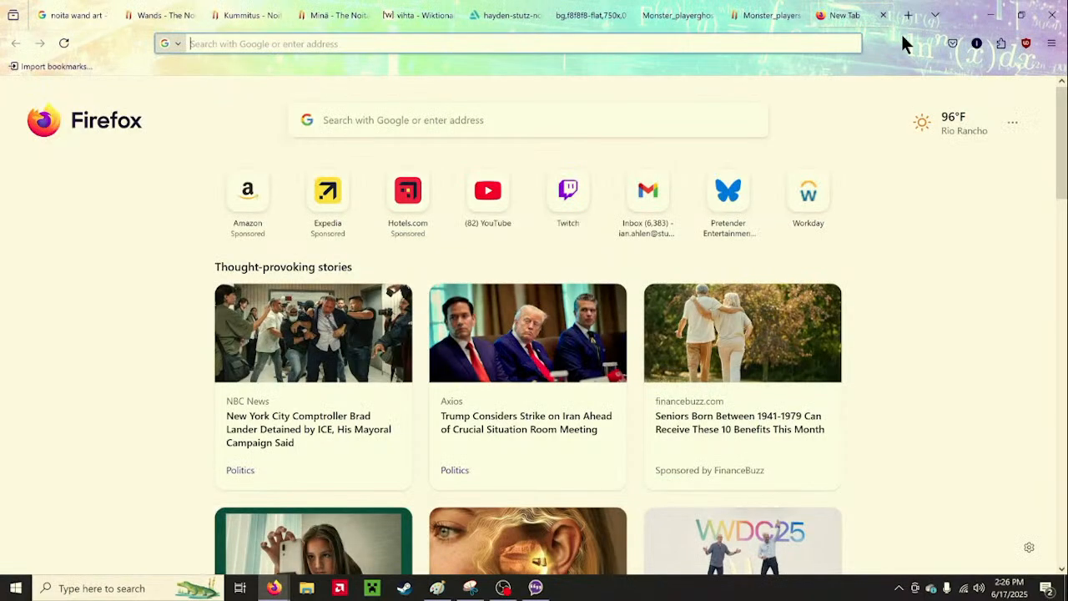
text(pangolin)
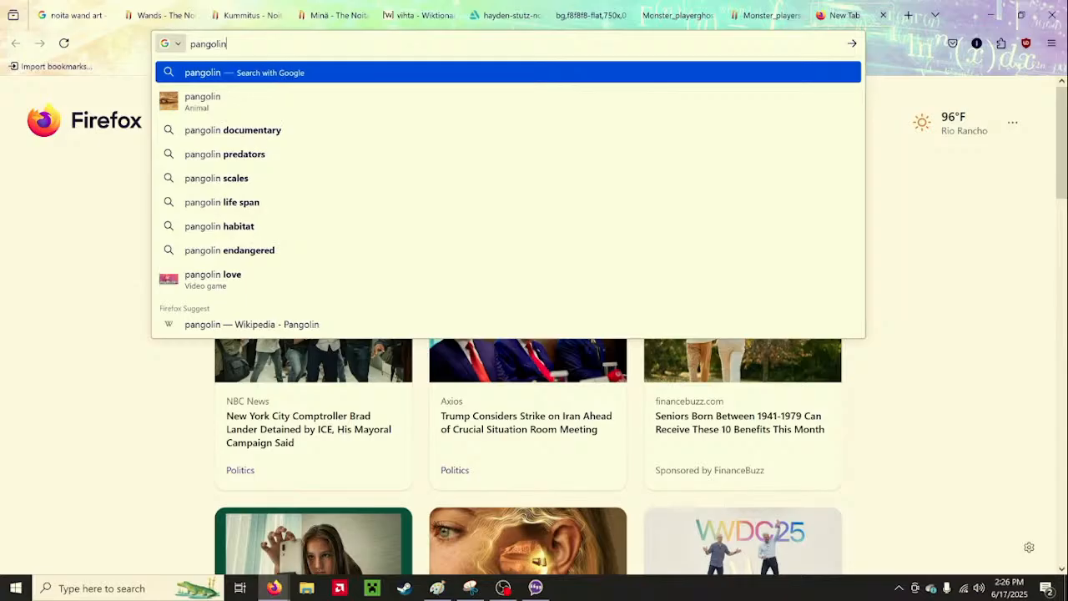
key(Return)
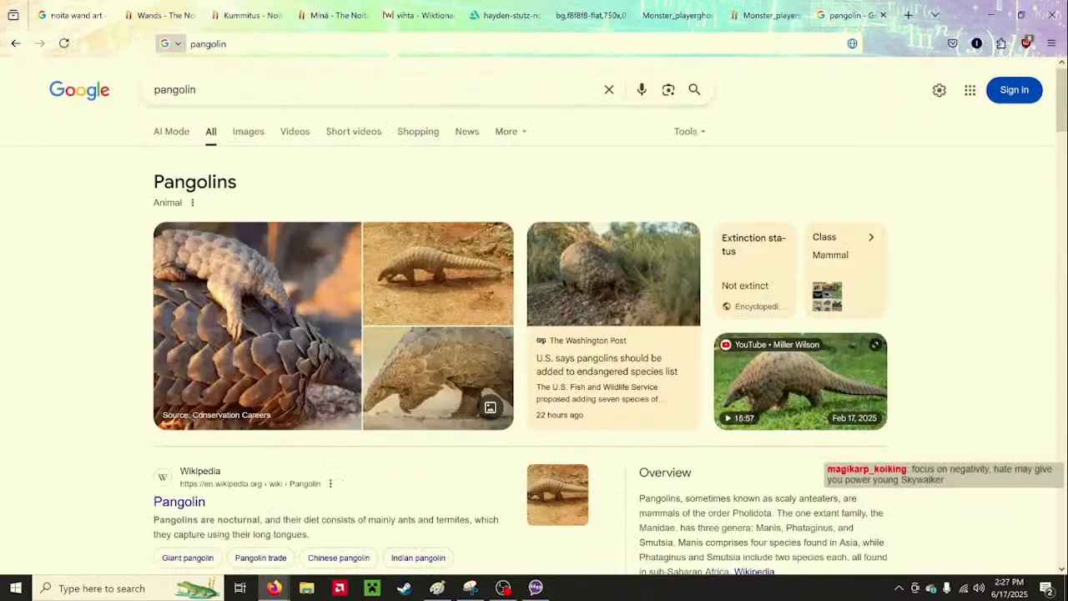
View the first pangolin picture enlarged, look over the search results, then close the search tab and return to Paint
click(244, 310)
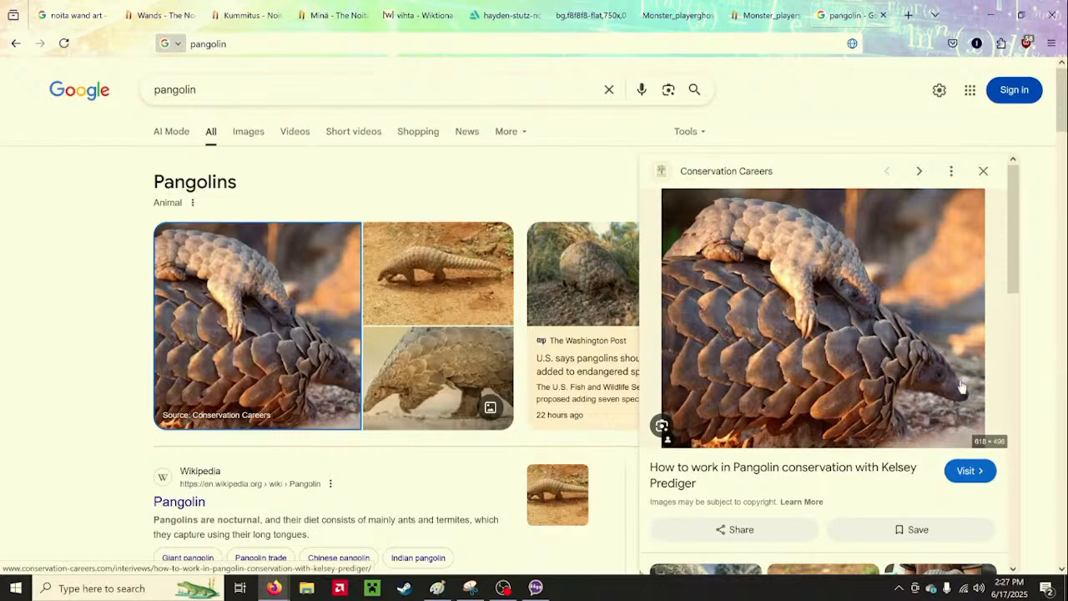
click(983, 172)
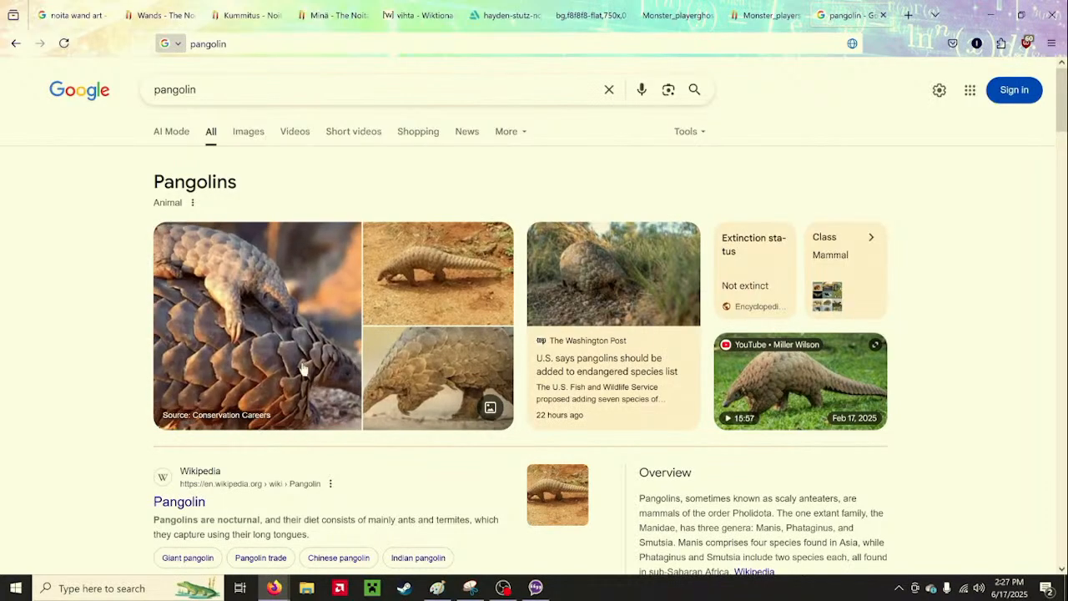
scroll(584, 350, down, 2)
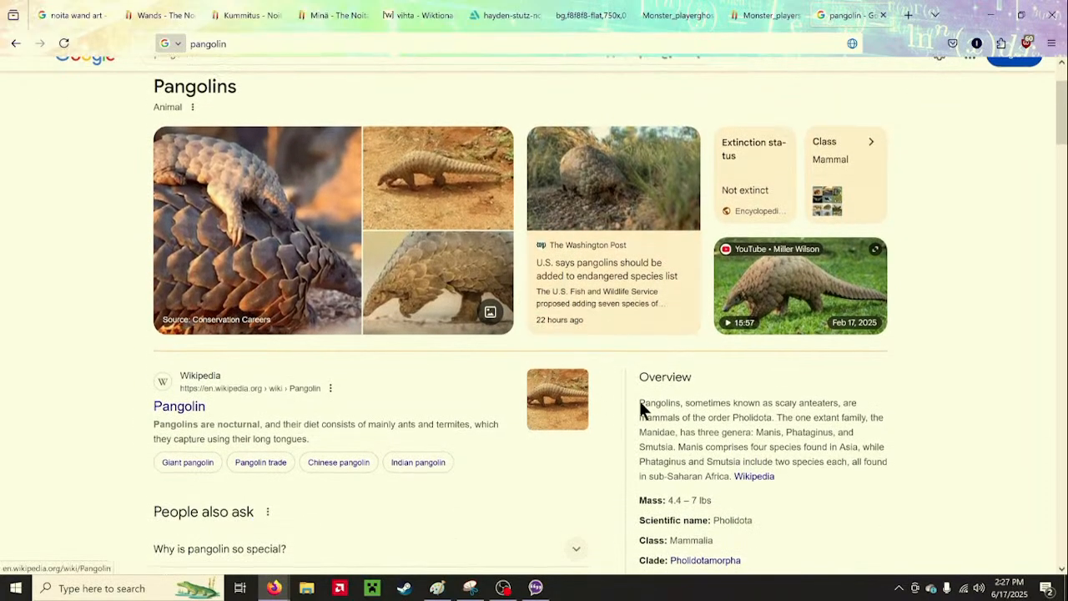
scroll(651, 393, up, 2)
click(882, 15)
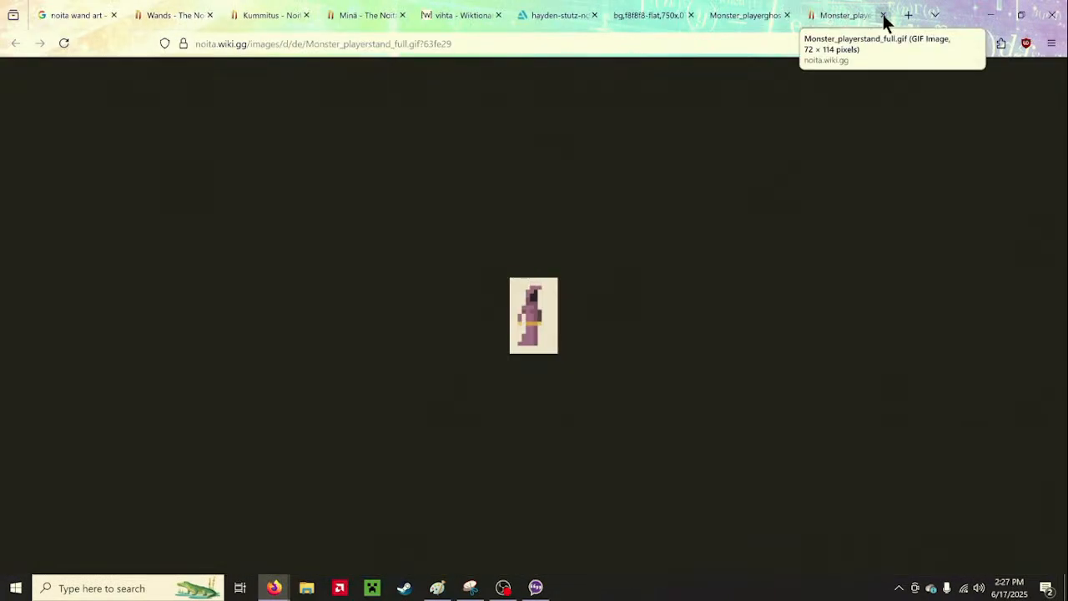
click(992, 14)
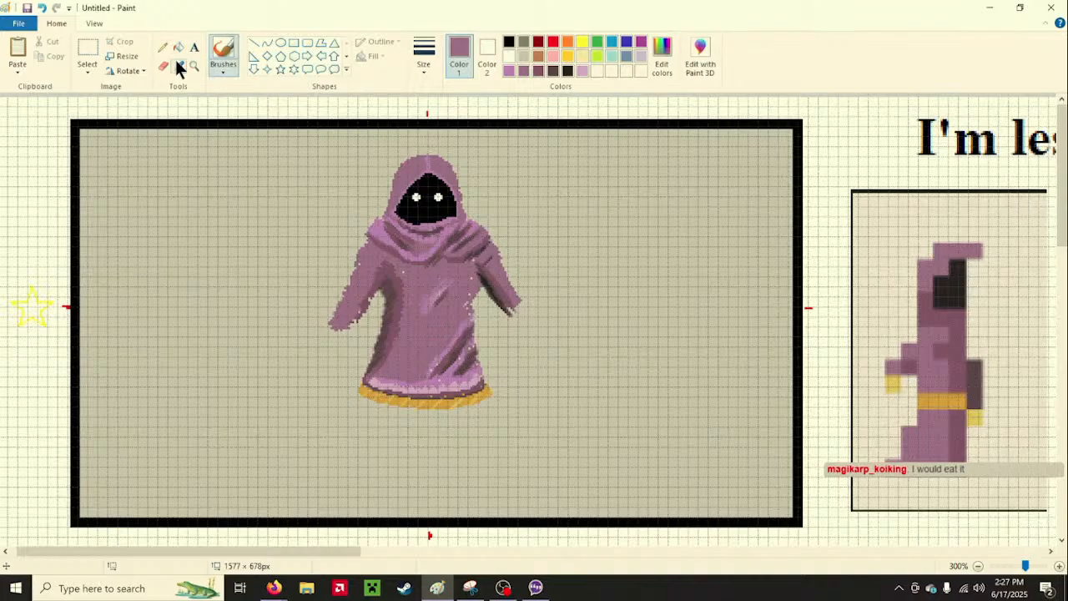
Touch up the robe's folds with dark, medium and light purple strokes of the round Brush
click(225, 71)
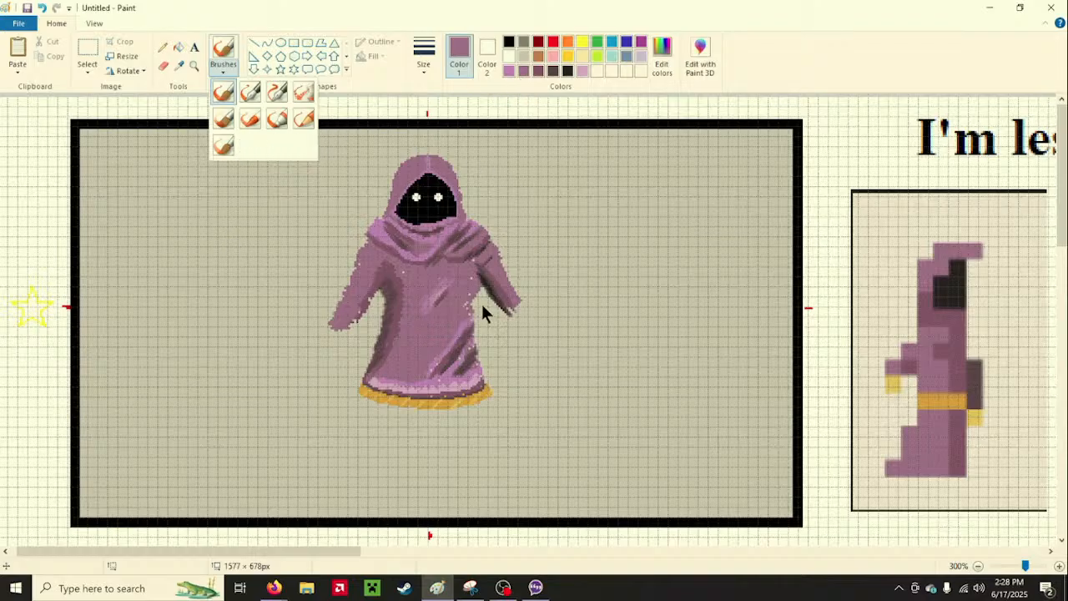
click(556, 70)
click(553, 70)
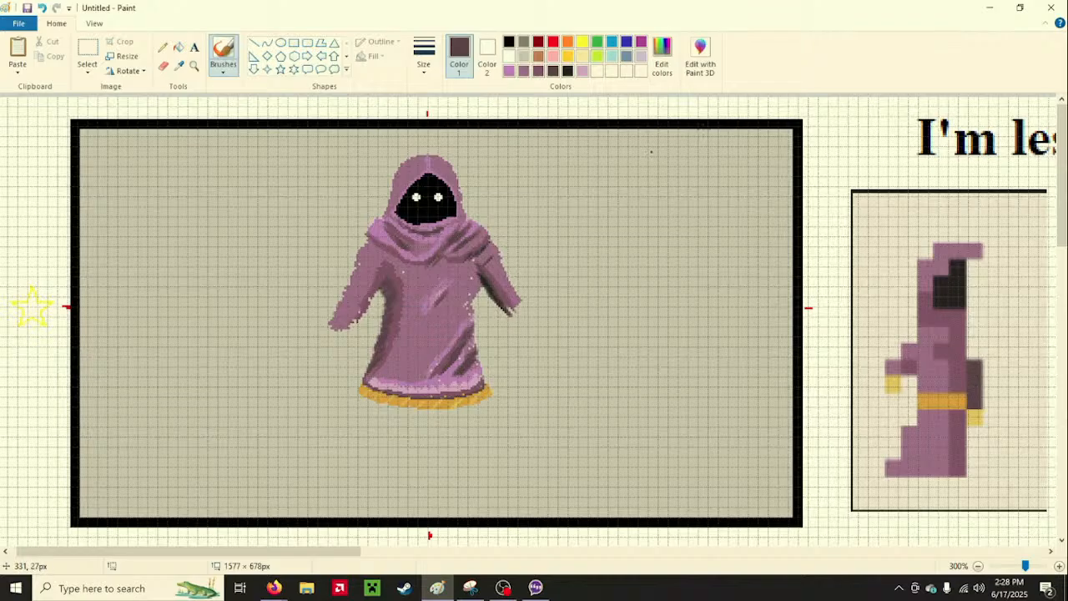
click(523, 71)
click(510, 71)
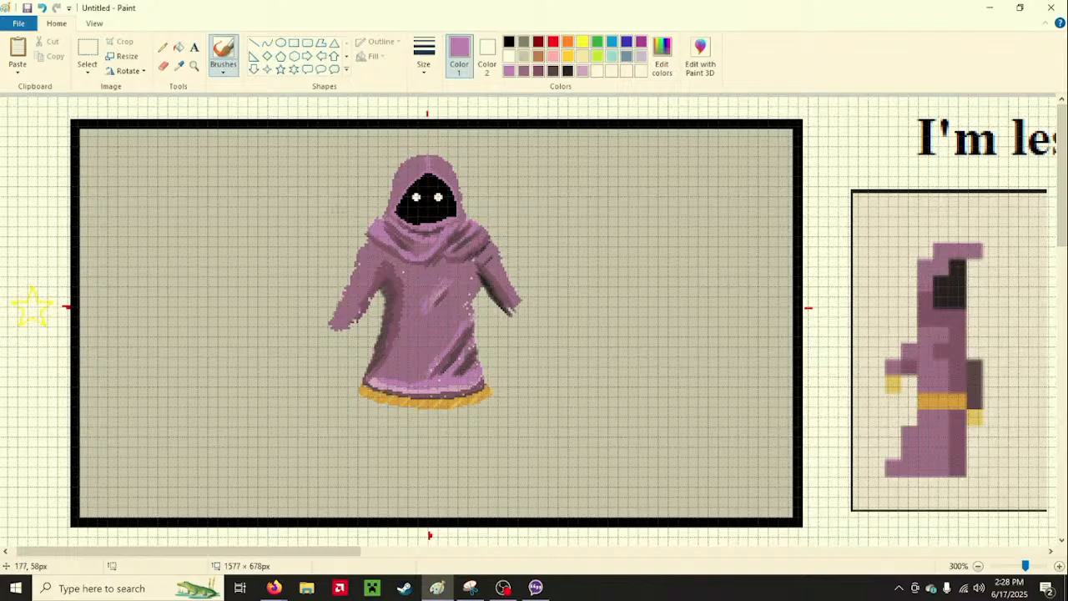
Refine the fold shadows with dark purple strokes of Calligraphy brush 1
click(221, 70)
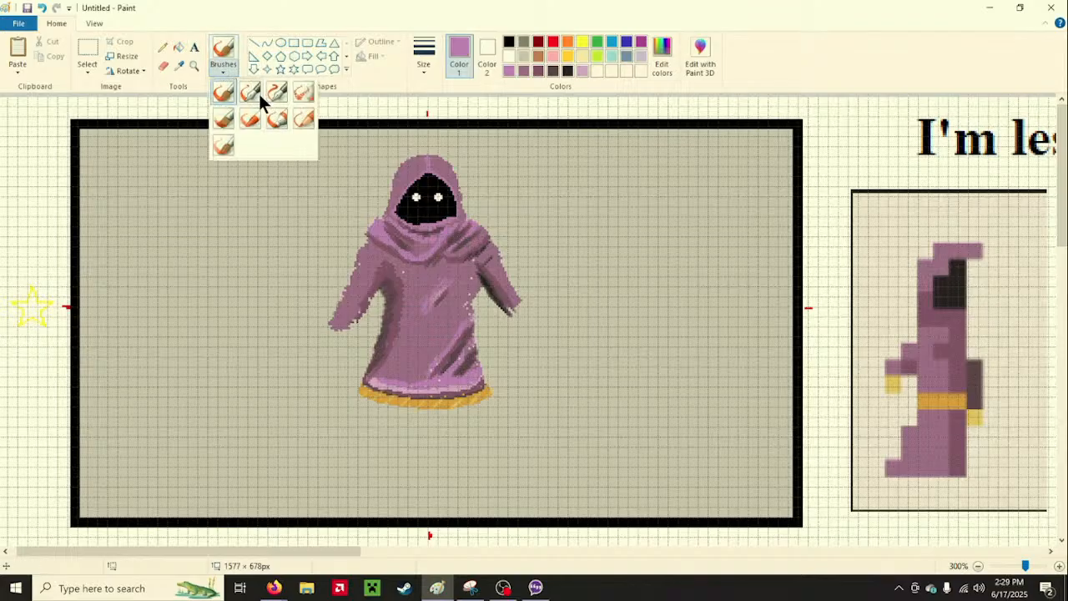
click(253, 92)
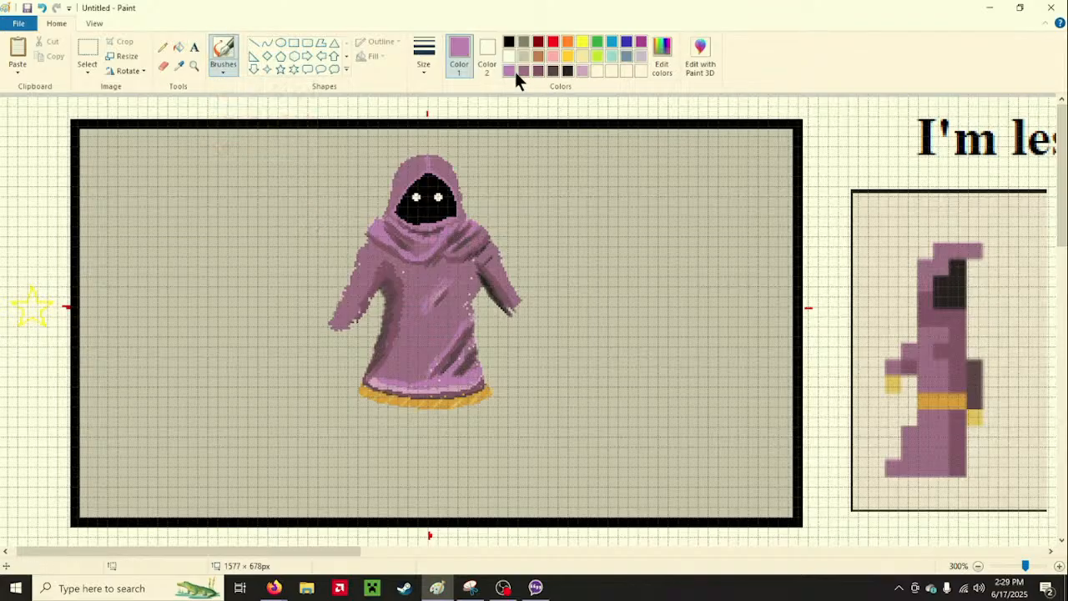
click(534, 71)
click(538, 71)
click(552, 71)
Smooth the shadow below the left-hand armpit with medium purple brush strokes
click(167, 49)
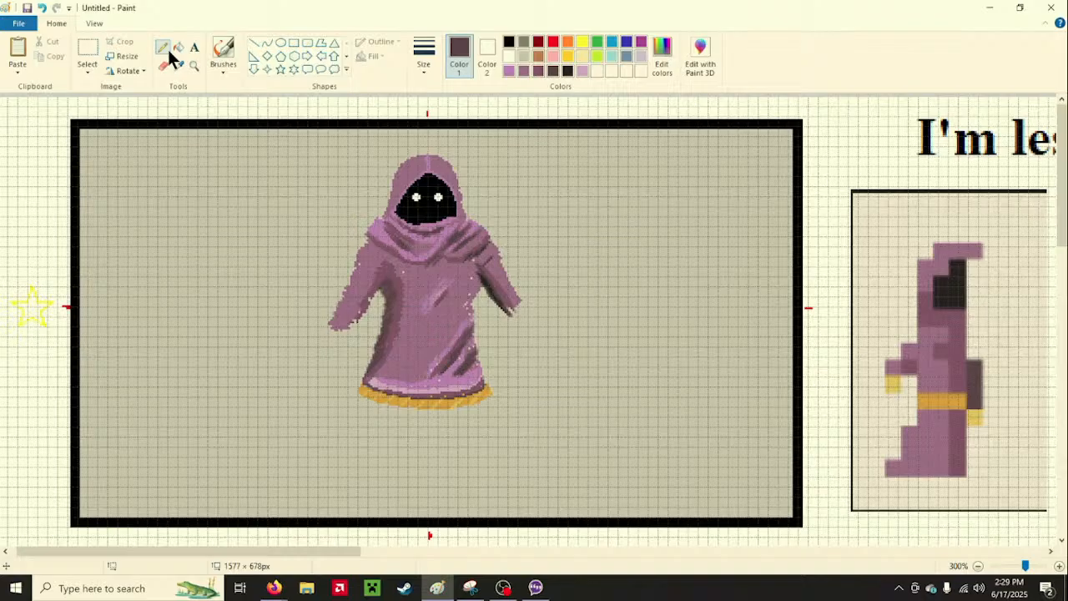
click(221, 72)
click(222, 73)
click(524, 71)
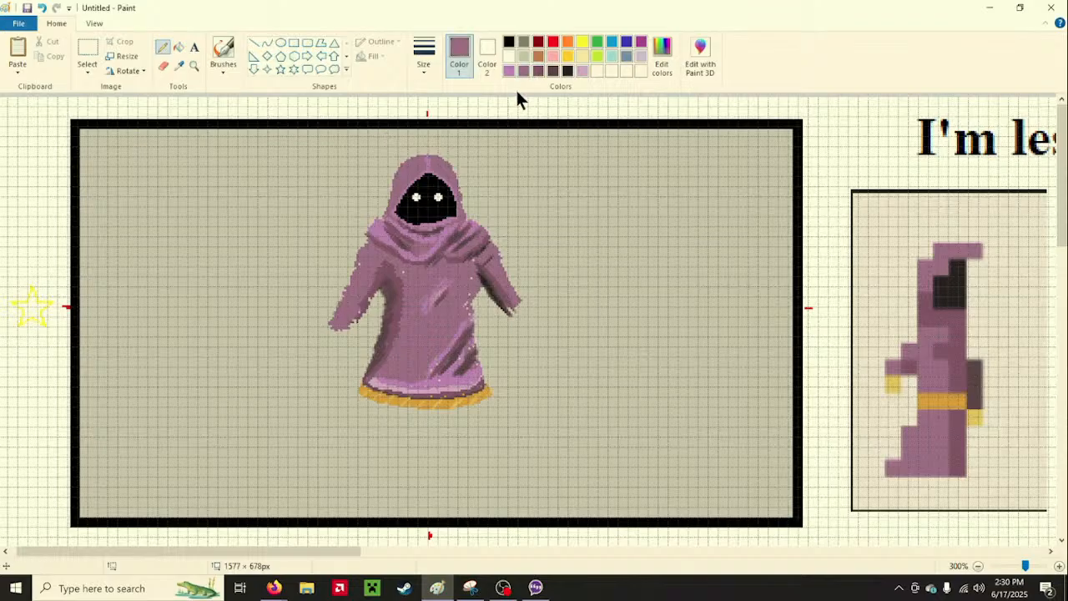
click(217, 56)
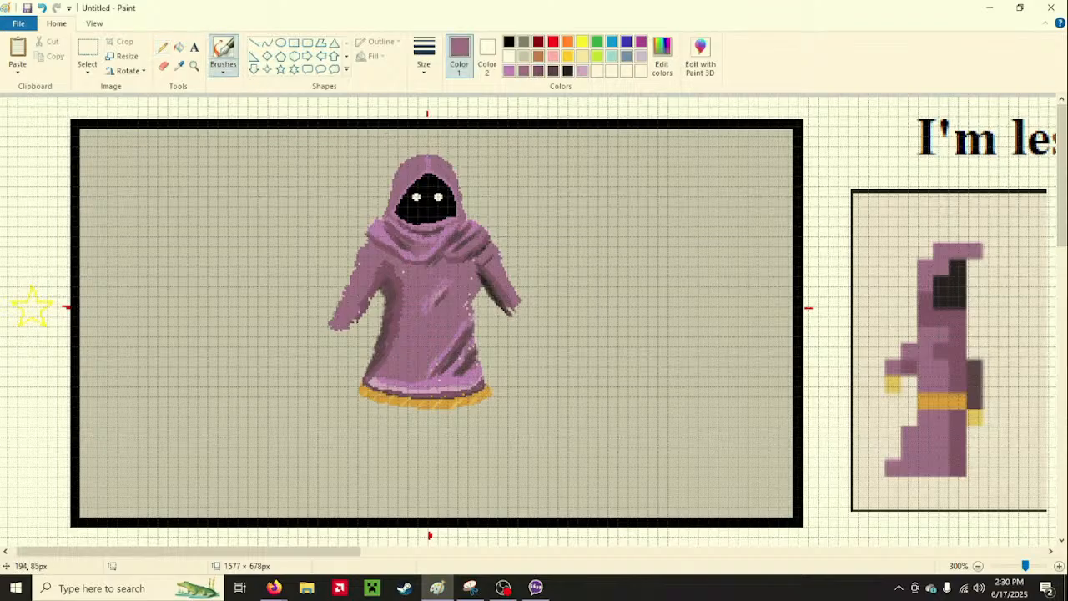
drag(382, 274, 386, 267)
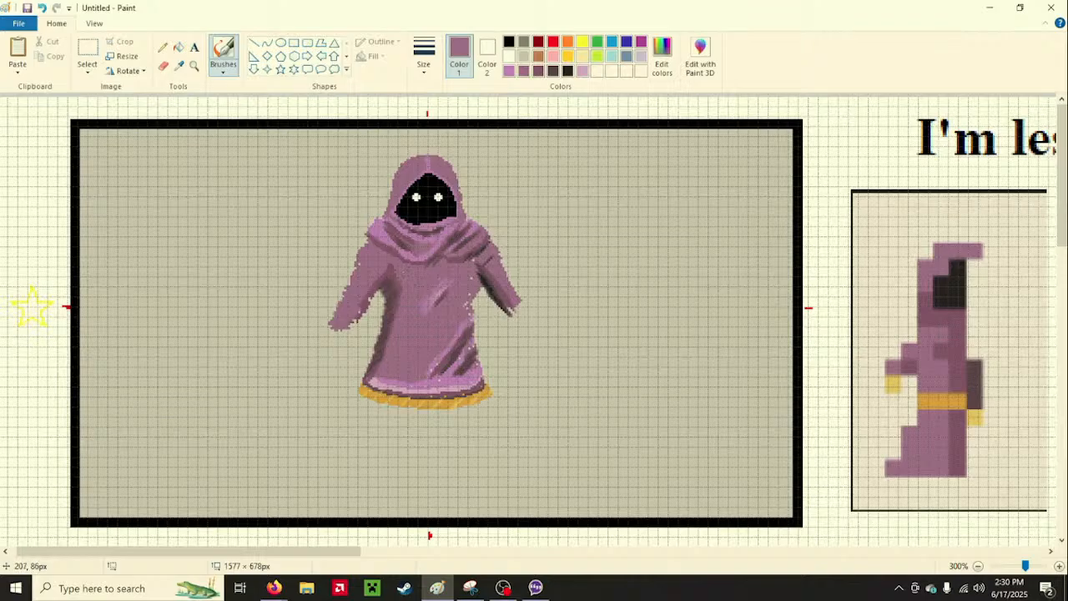
Darken the shadow at the left-hand armpit and body edge in dark purple with Calligraphy brush 2, and switch to the Oil brush
click(537, 72)
click(220, 66)
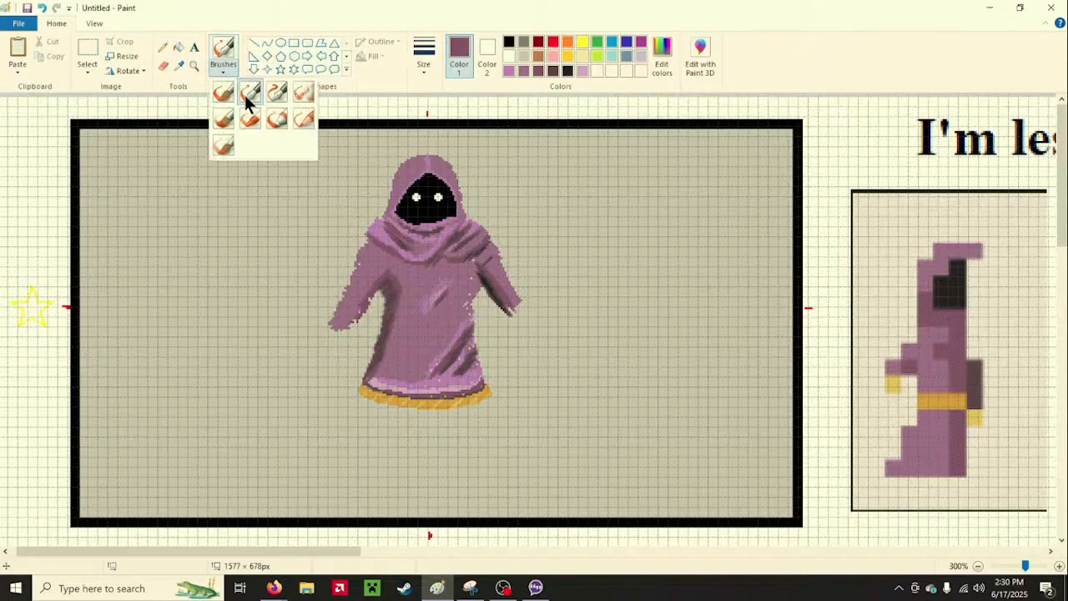
click(278, 97)
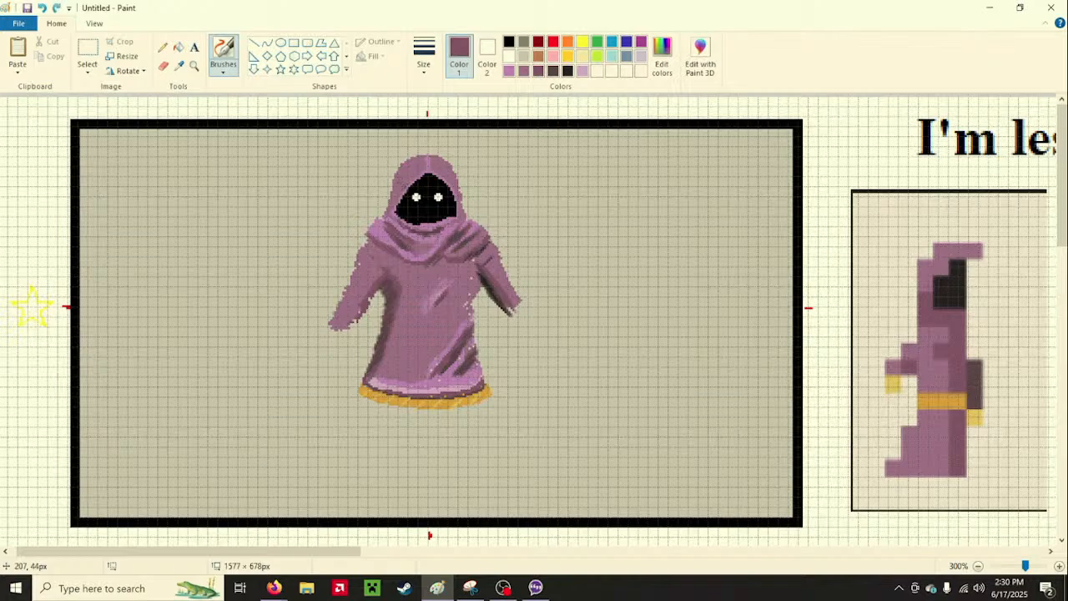
click(223, 64)
click(229, 112)
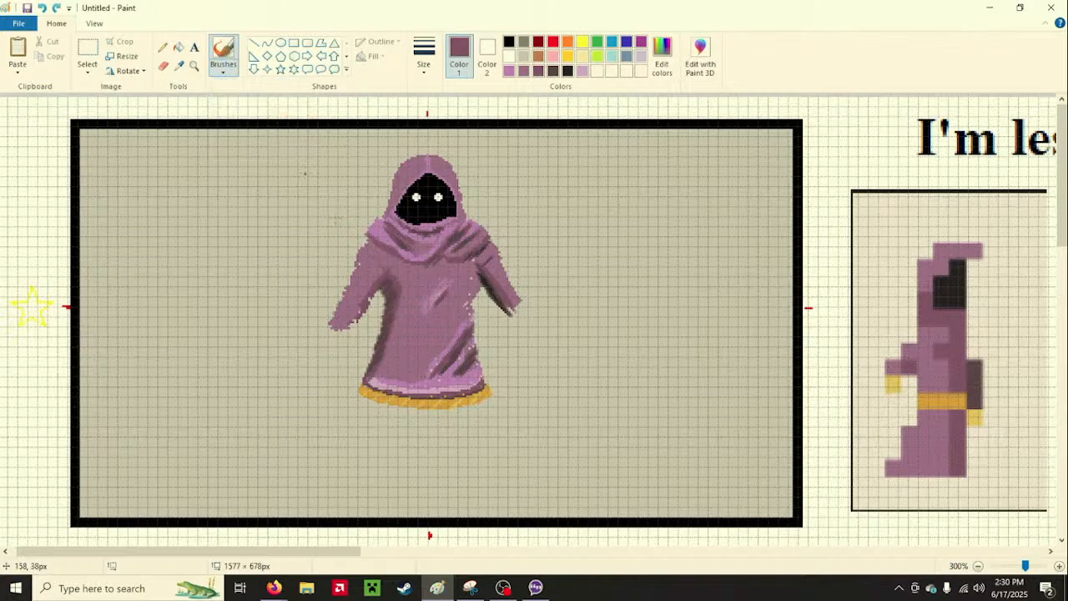
Adjust the brush and add a light purple stroke where the left-hand sleeve meets the robe's body
click(428, 64)
click(425, 59)
click(221, 64)
click(243, 86)
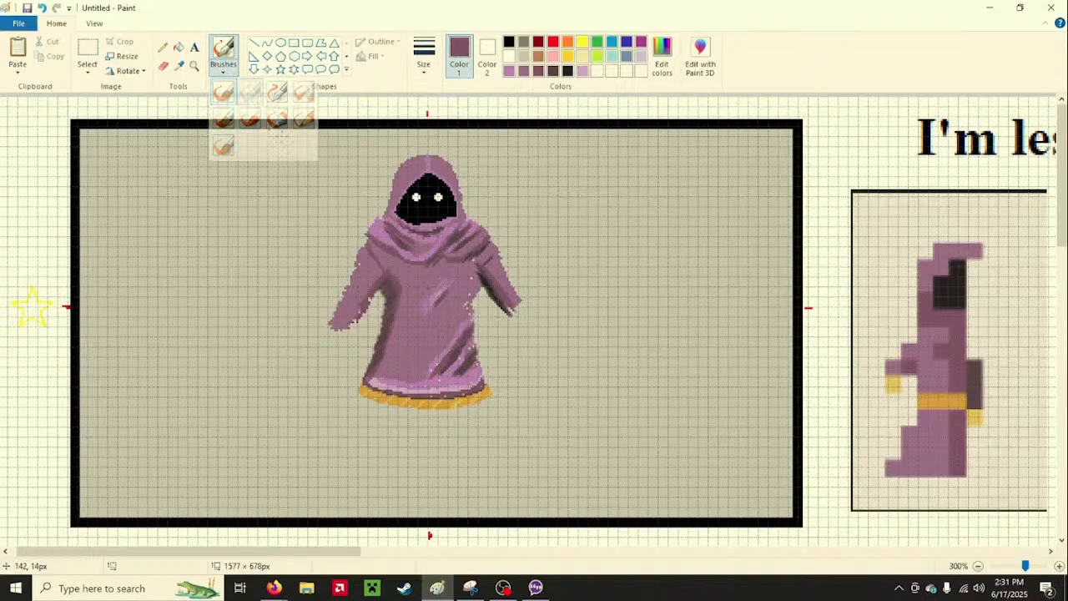
click(523, 72)
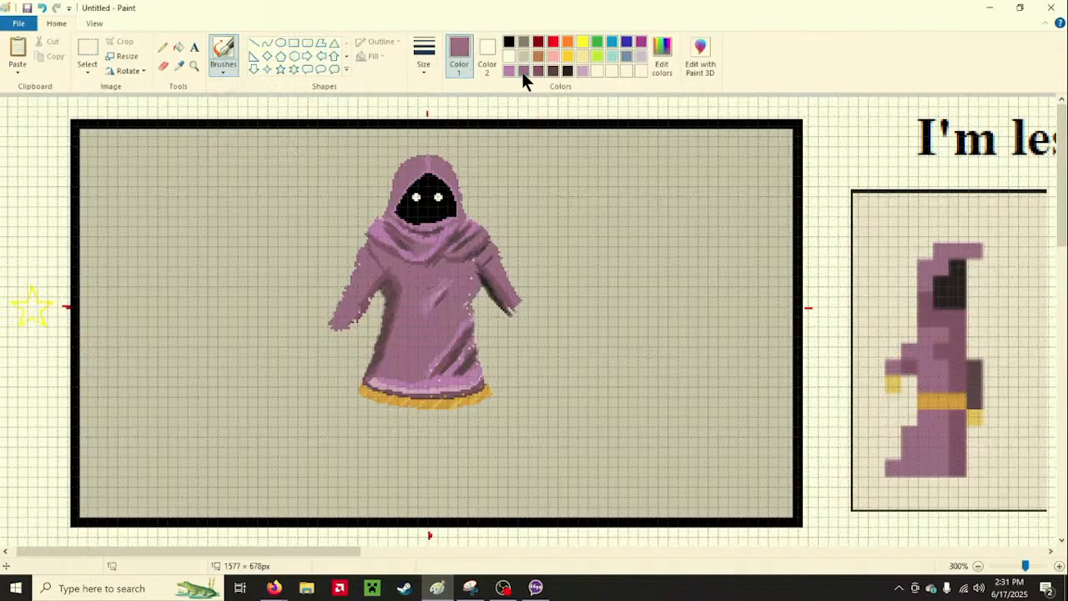
click(509, 72)
drag(380, 272, 395, 289)
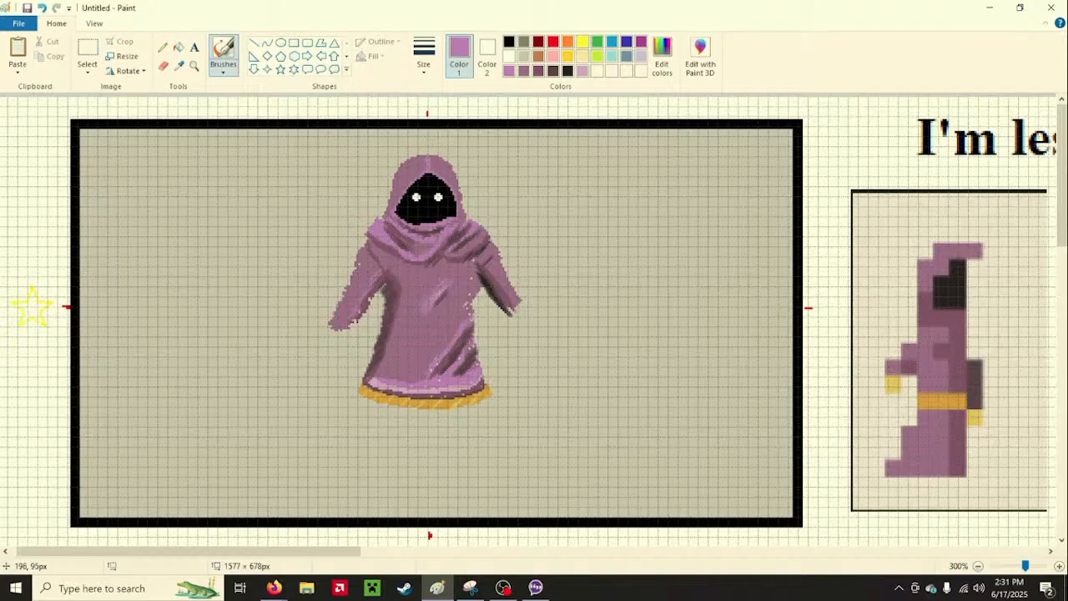
Highlight the left-hand cuff with light purple brush strokes, and set the drawing colour to medium purple
click(233, 63)
click(268, 93)
click(218, 71)
click(223, 90)
click(523, 71)
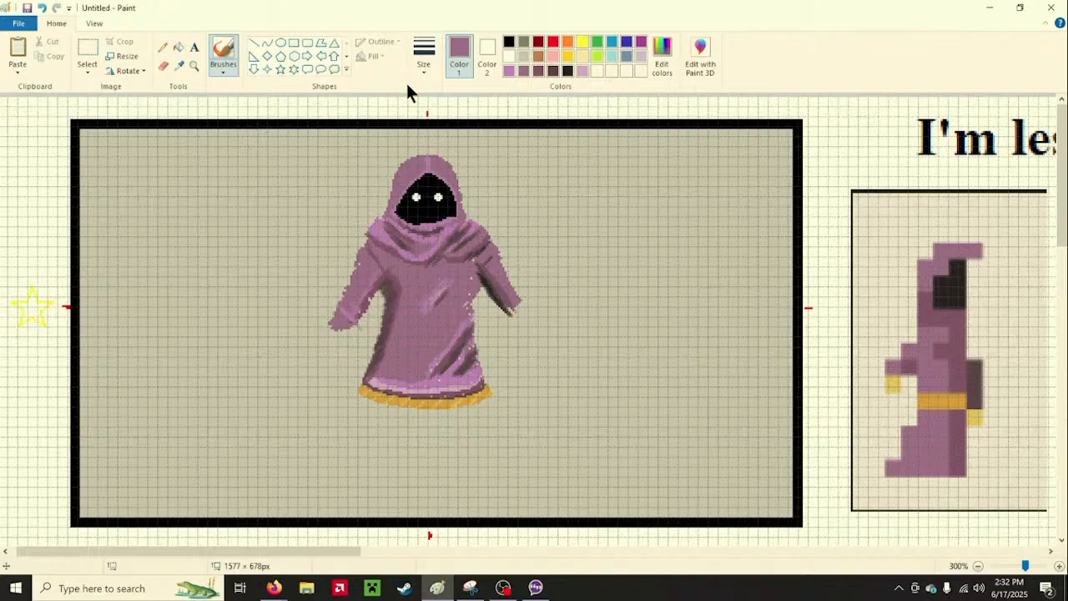
Try to draw the lower robe's left-hand edge freehand below the gold trim in the robe's purple, and undo the strokes
click(185, 74)
click(415, 282)
click(221, 71)
click(301, 89)
mouse_move(360, 404)
mouse_down()
mouse_move(328, 499)
mouse_move(339, 477)
mouse_up()
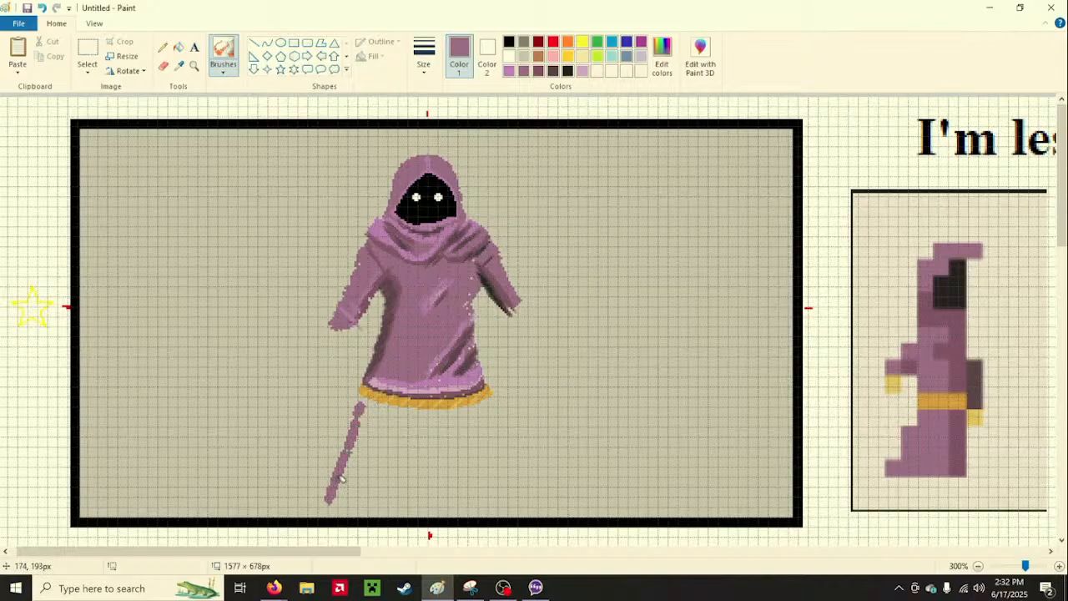
key(ctrl+z)
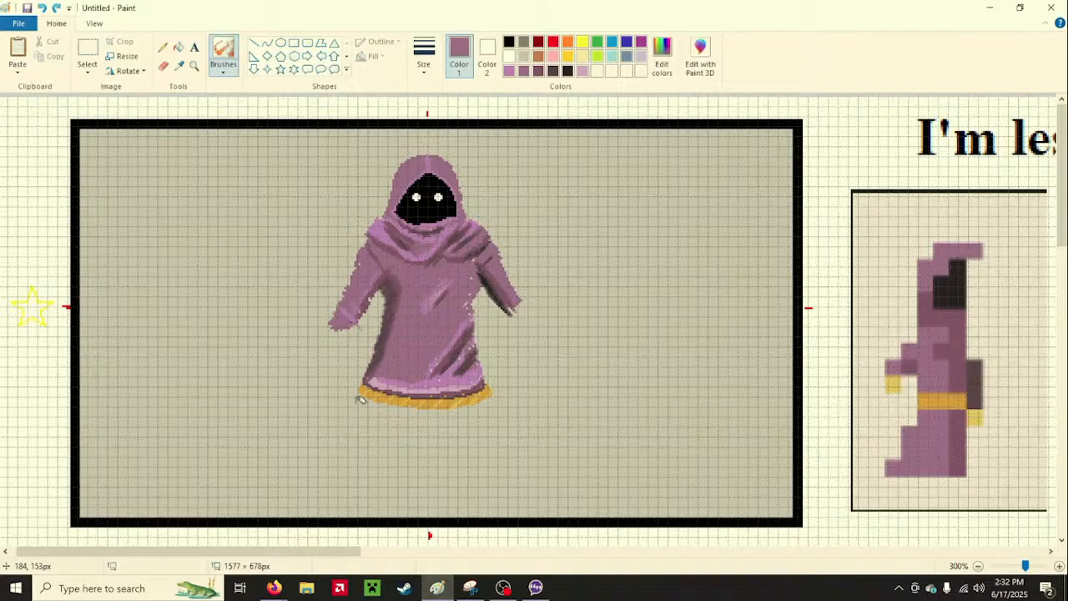
drag(361, 400, 357, 432)
drag(342, 467, 334, 493)
click(42, 7)
click(42, 8)
Draw a straight purple line with Crayon outline, about 9 by 59 px, from the gold trim's left-hand end towards the frame's lower edge
click(258, 46)
click(372, 43)
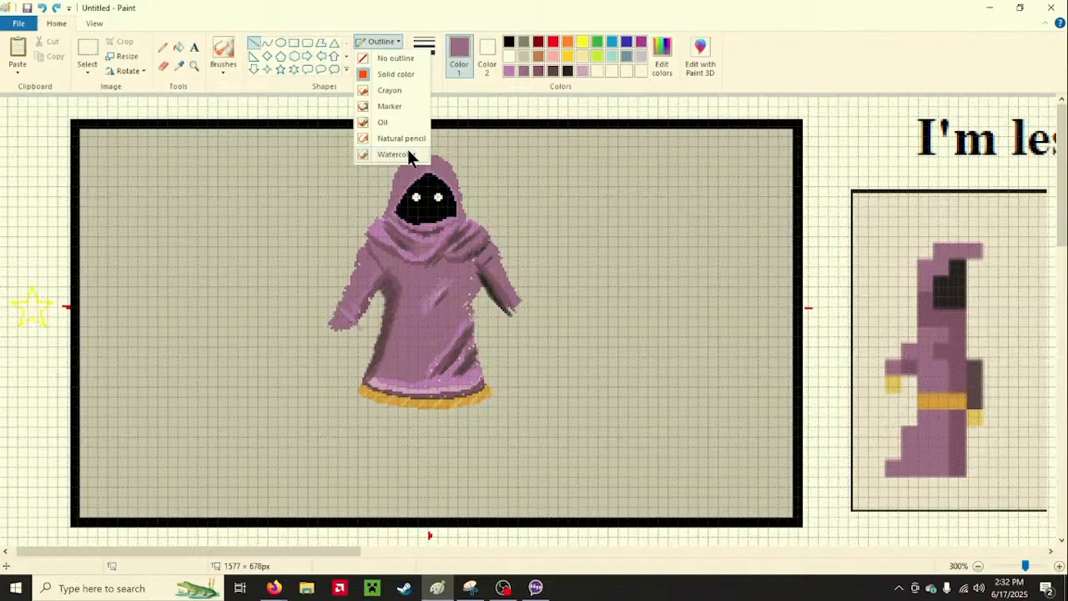
click(402, 90)
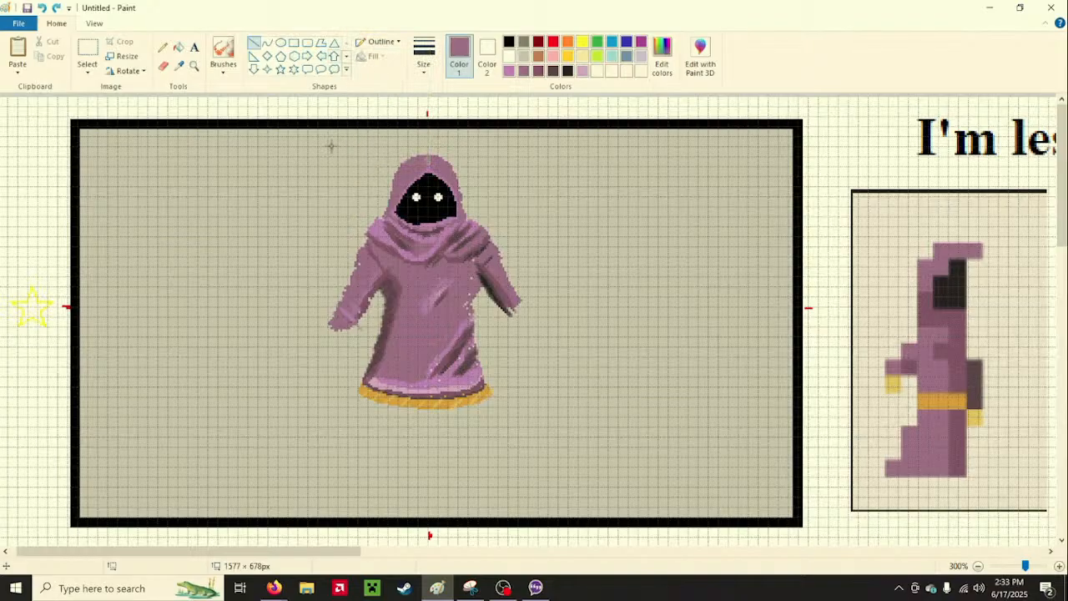
drag(354, 395, 323, 513)
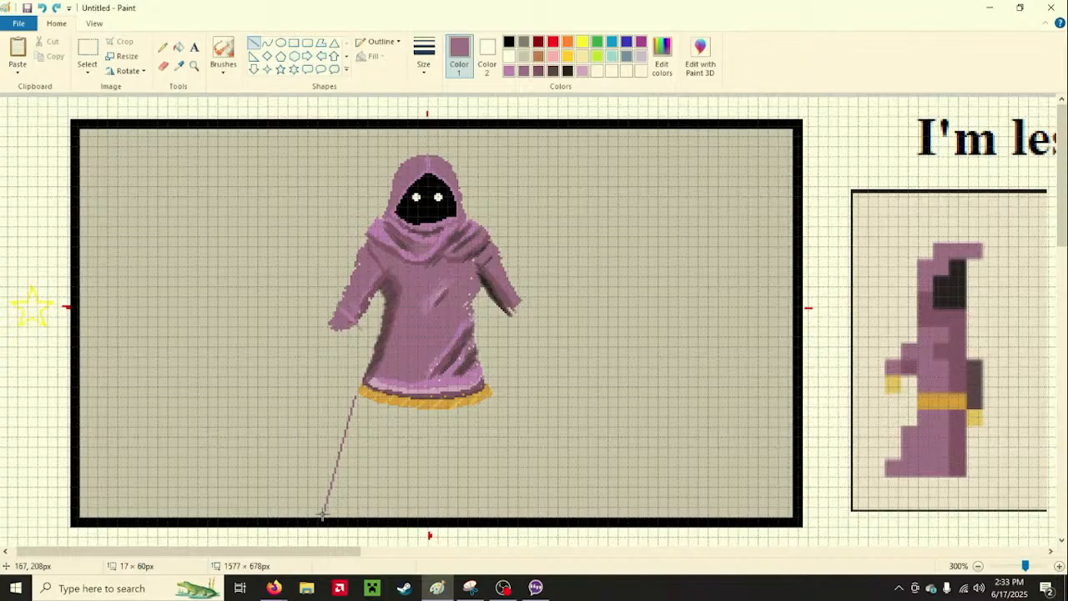
drag(323, 514, 338, 511)
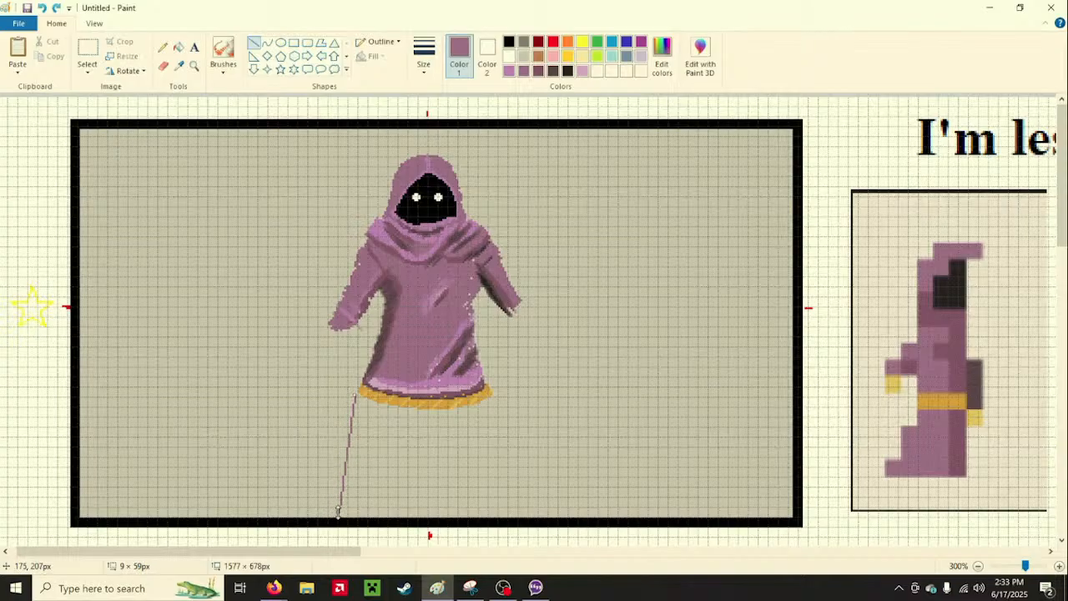
Set the line to the thickest size and shift both endpoints so it spans about 11 by 61 px from trim to frame
click(428, 59)
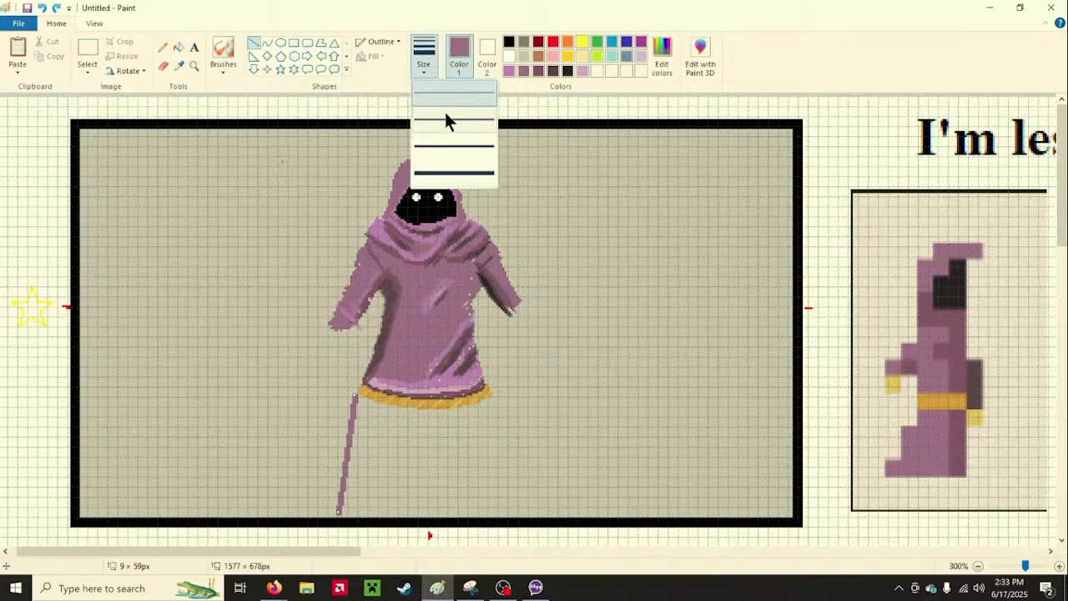
click(446, 125)
click(428, 62)
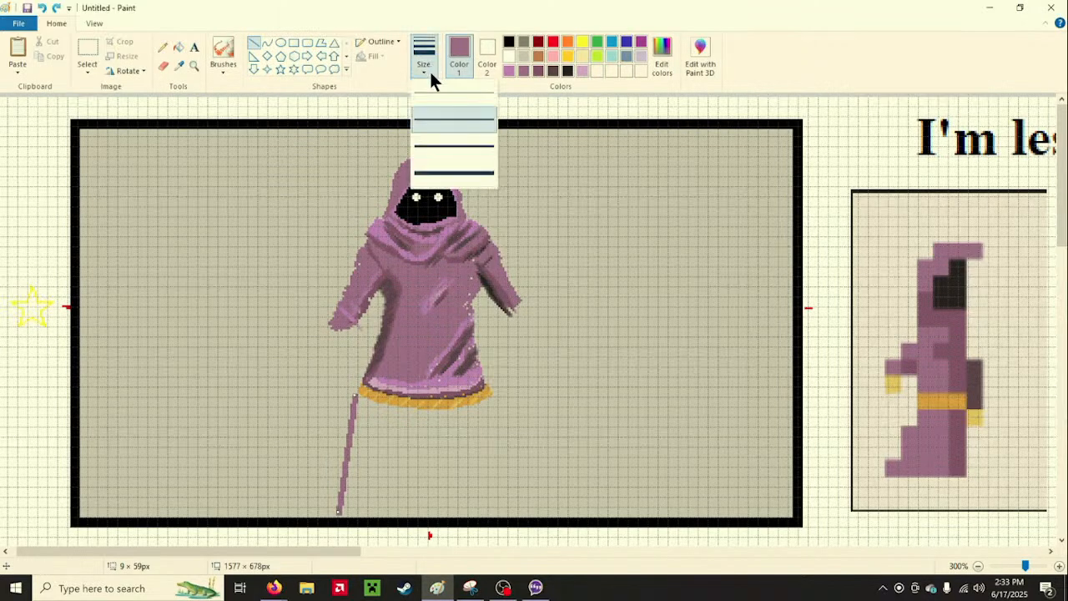
click(443, 174)
mouse_move(354, 393)
mouse_down()
mouse_move(339, 392)
mouse_move(359, 392)
mouse_up()
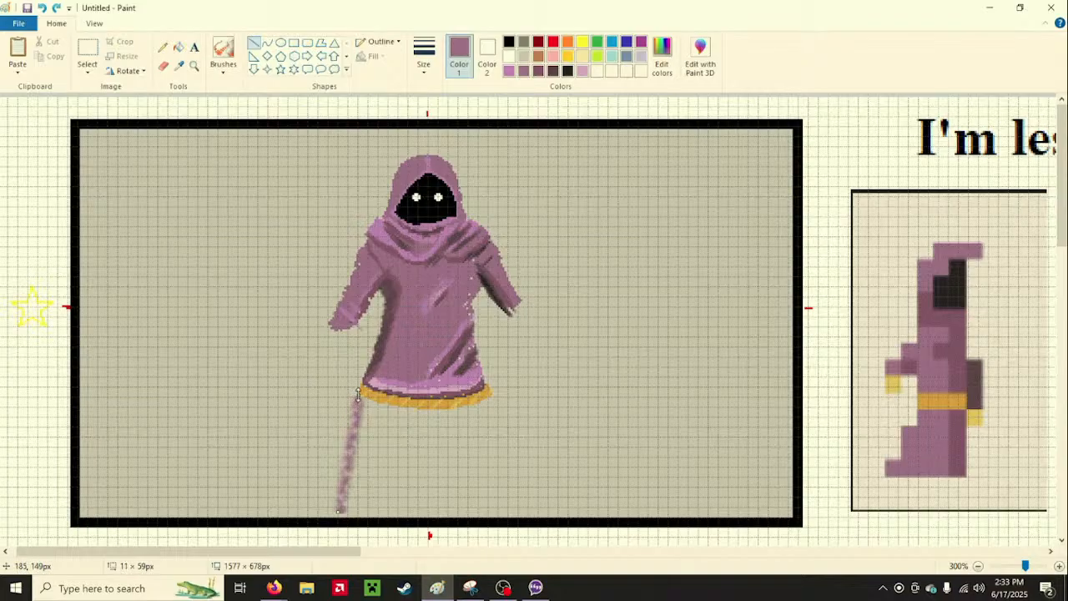
drag(339, 511, 338, 517)
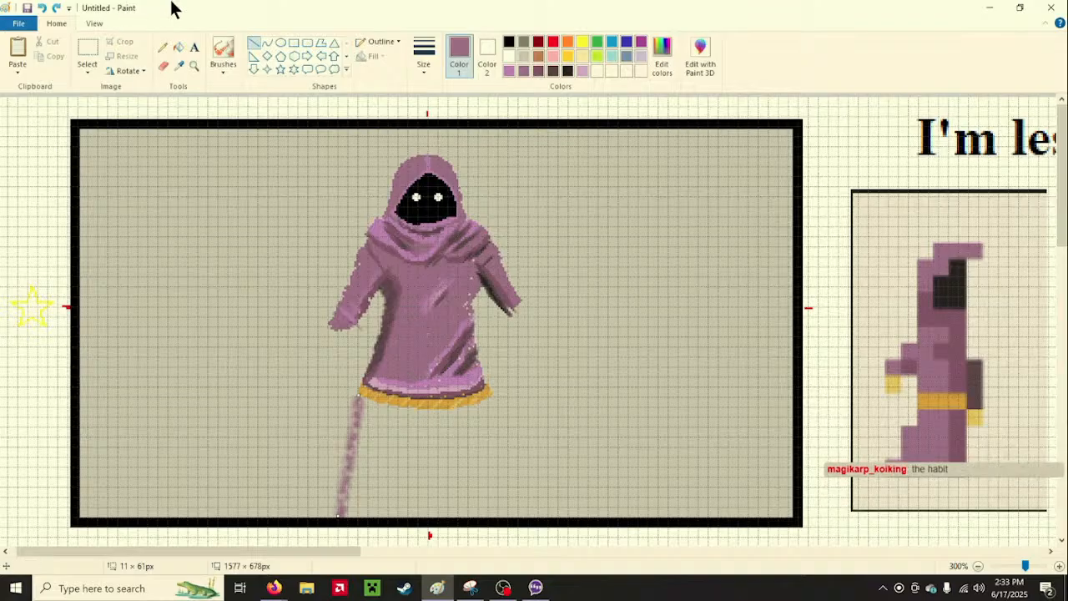
Set the left-hand robe line's outline to Watercolor and shift its endpoints so it spans about 16 by 60 px from trim to frame
click(229, 66)
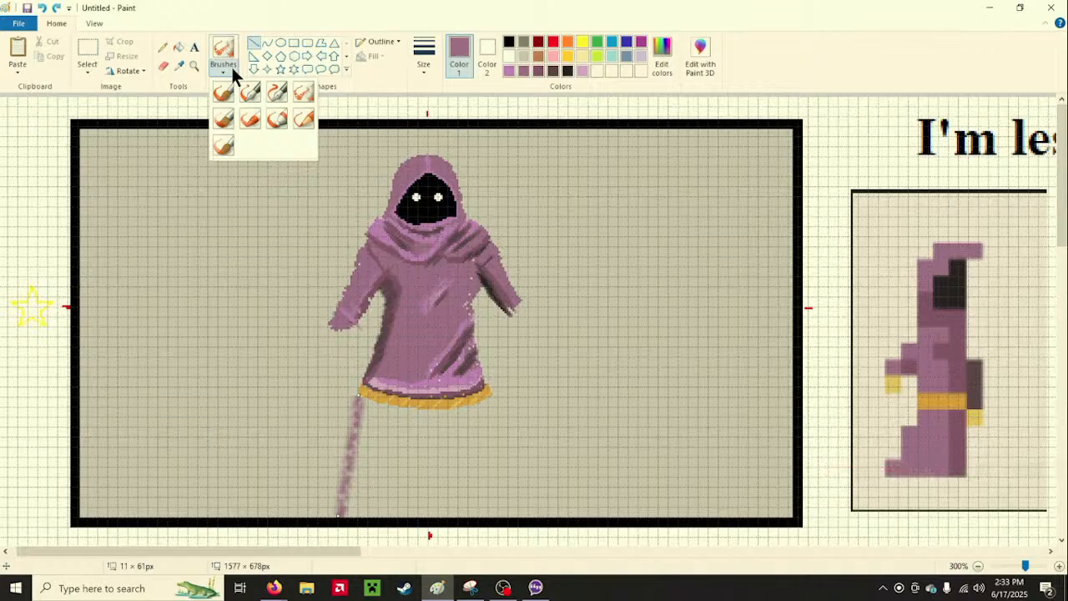
click(387, 40)
click(389, 37)
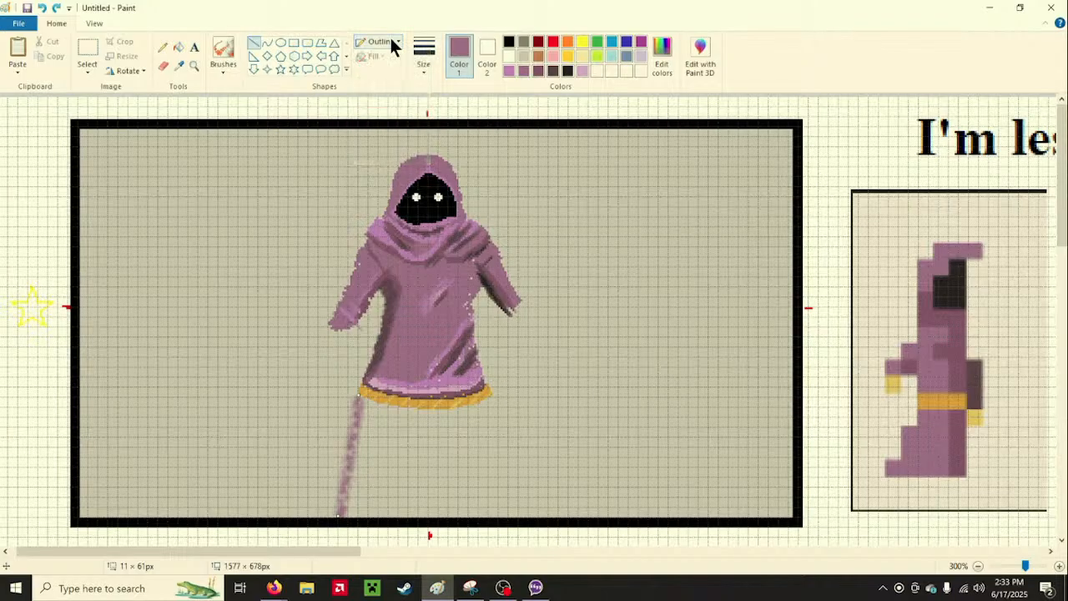
click(390, 40)
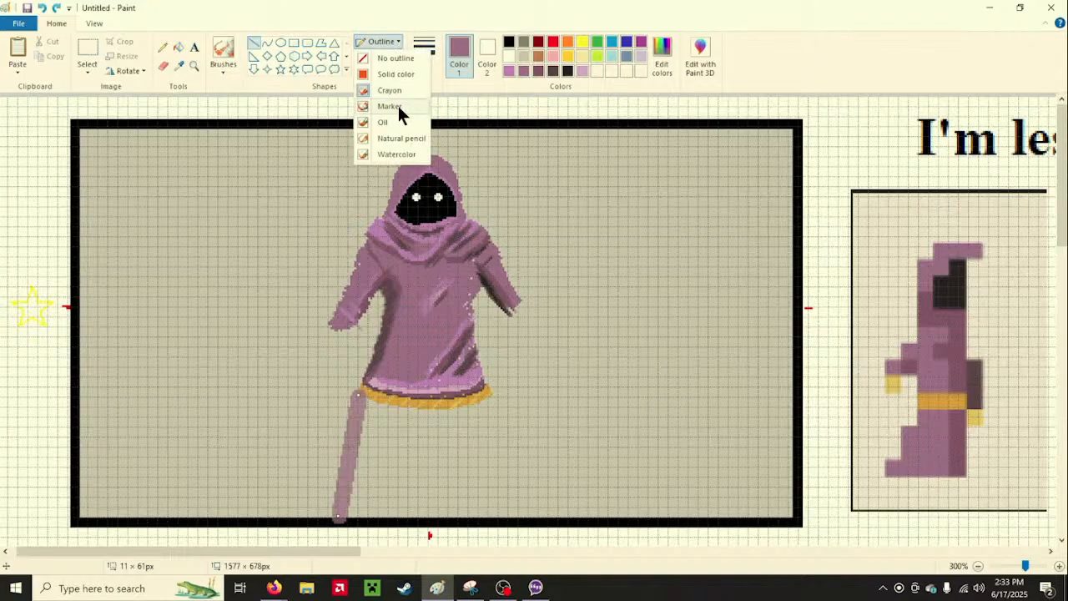
click(401, 154)
drag(358, 394, 365, 398)
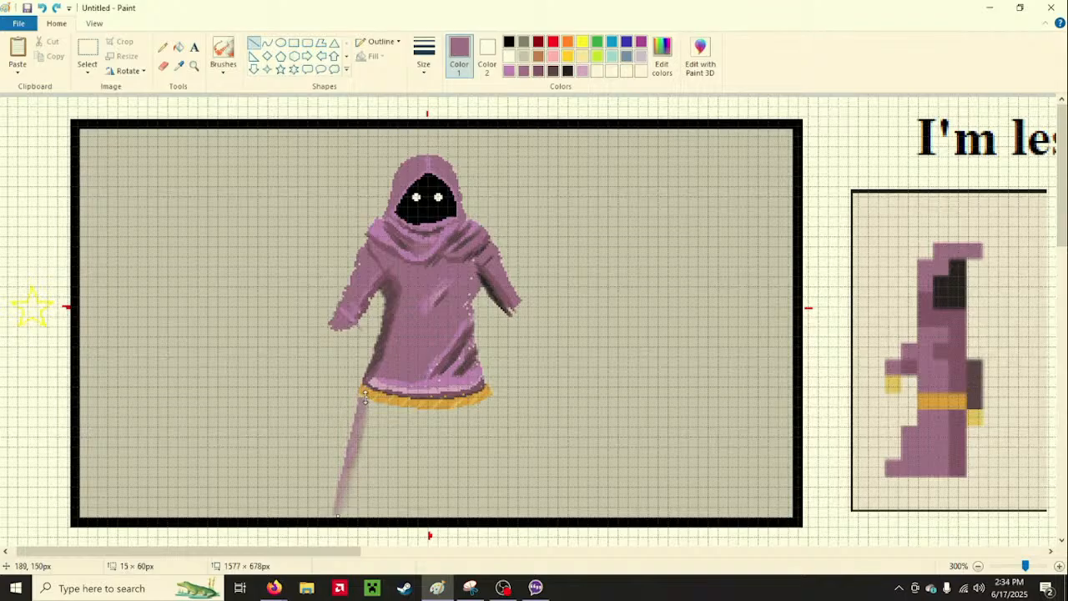
drag(336, 513, 336, 514)
Switch to the Hero Forge model in Firefox to examine the lower robe's shape, and return to the Paint drawing
click(273, 588)
click(344, 528)
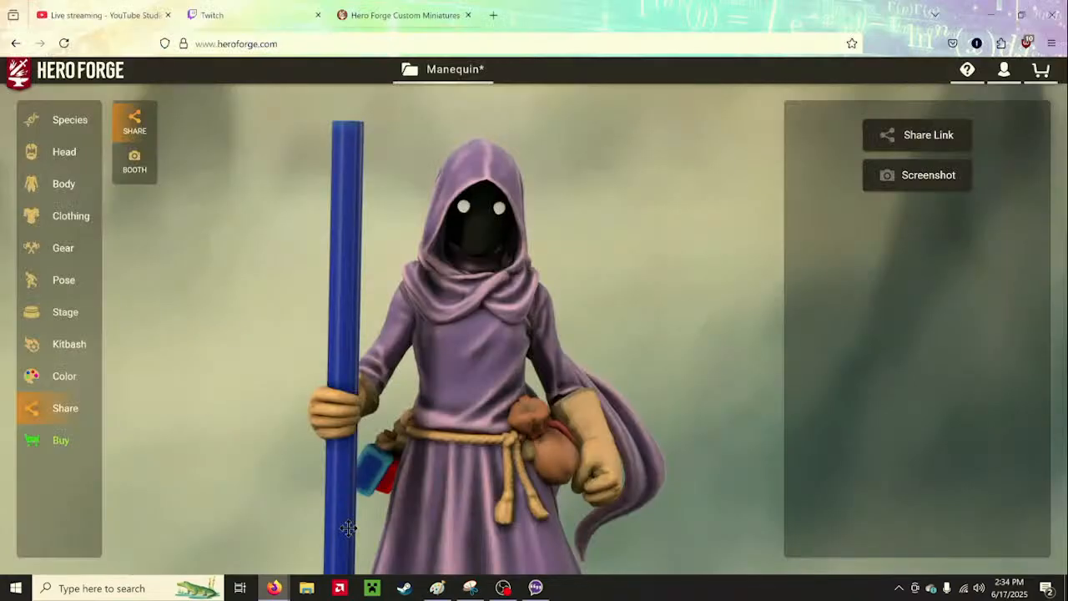
click(446, 589)
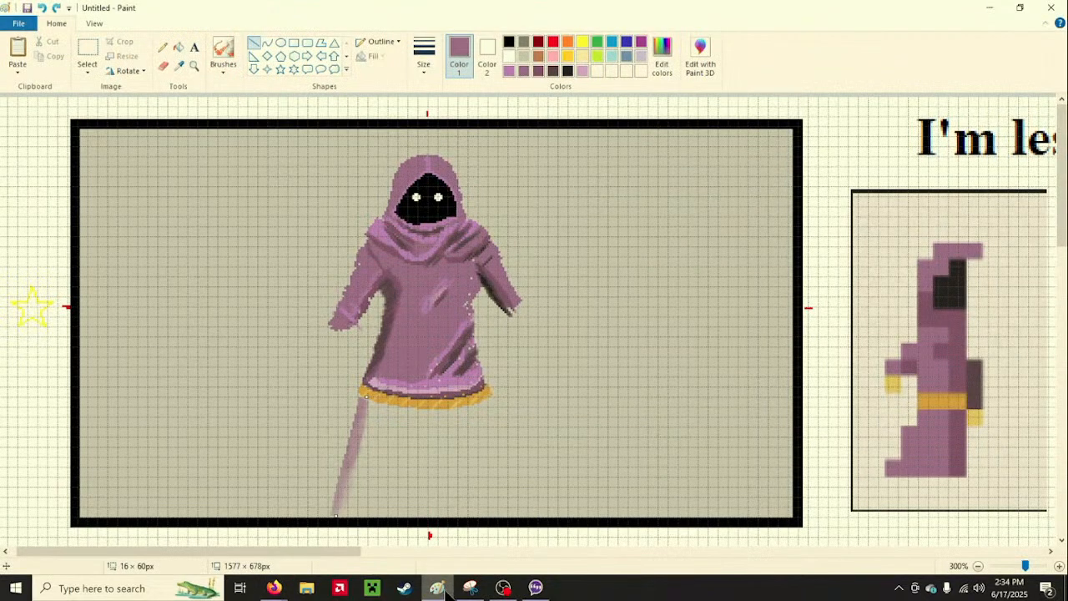
click(273, 588)
click(323, 561)
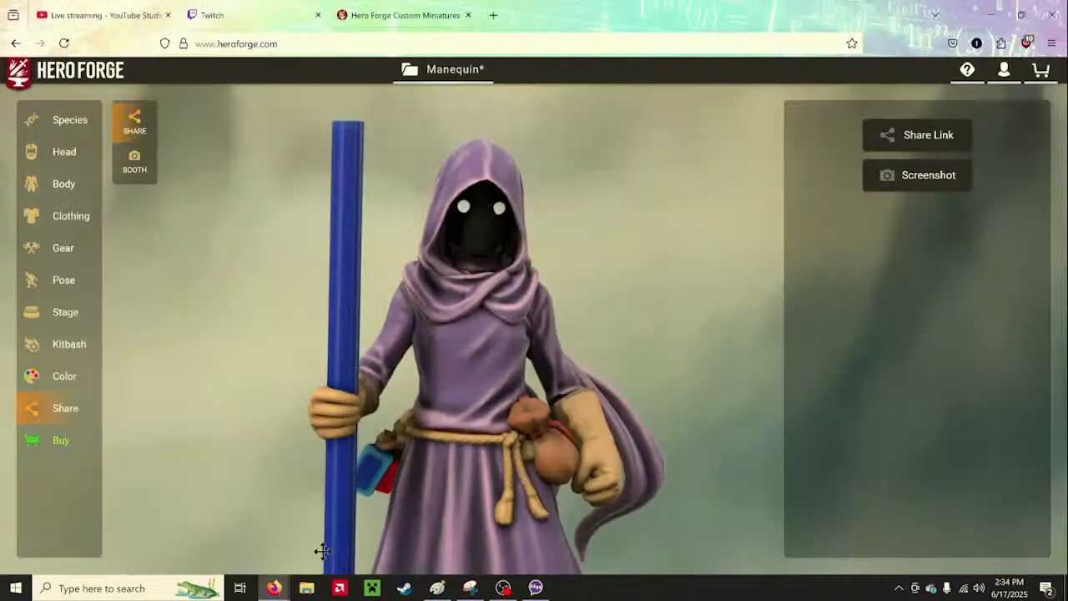
click(440, 589)
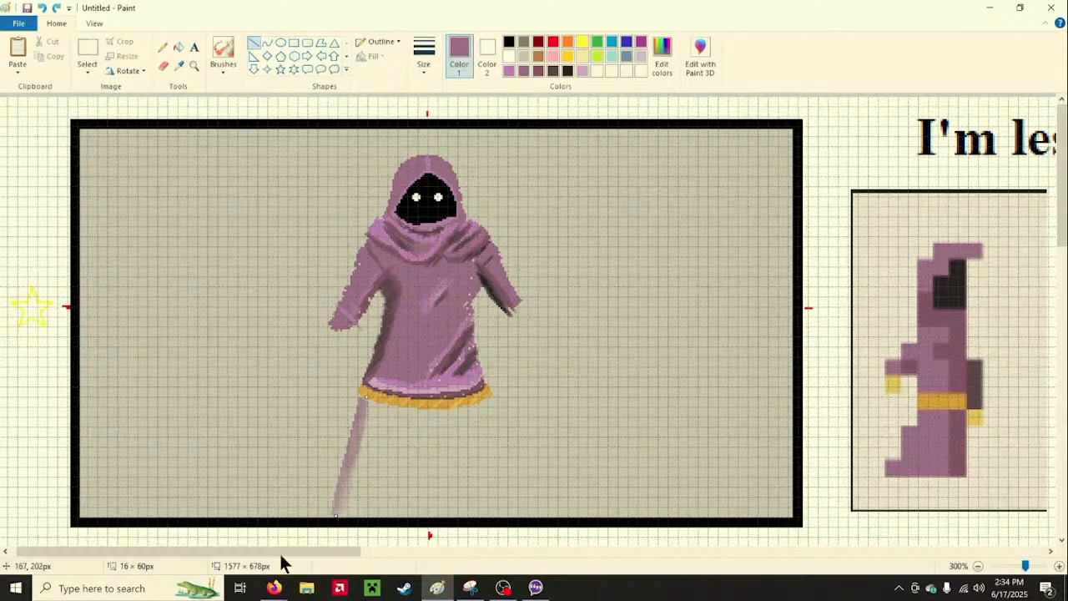
click(274, 587)
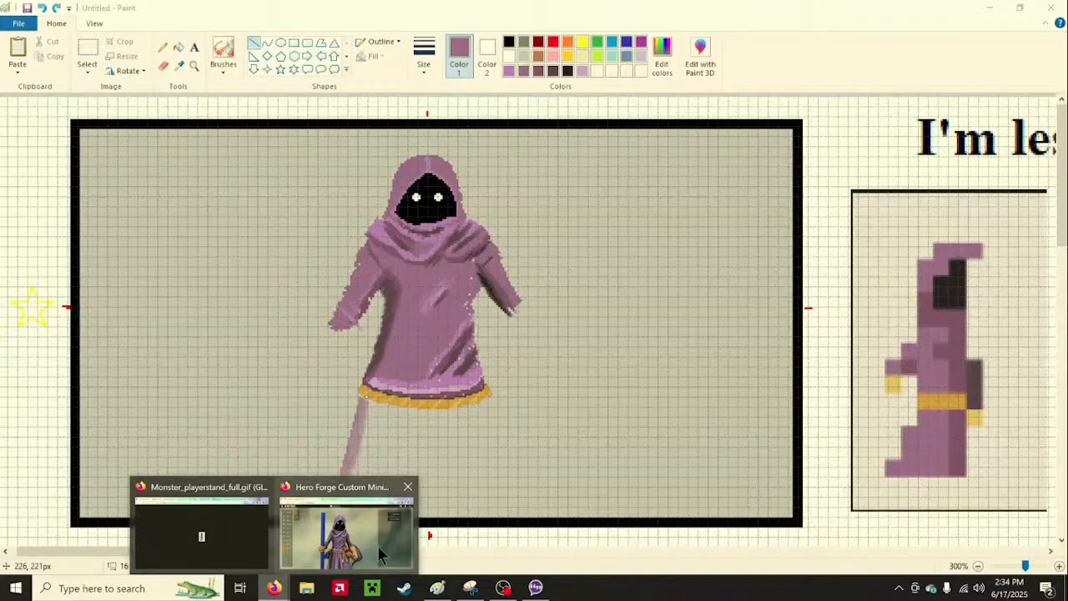
mouse_move(396, 550)
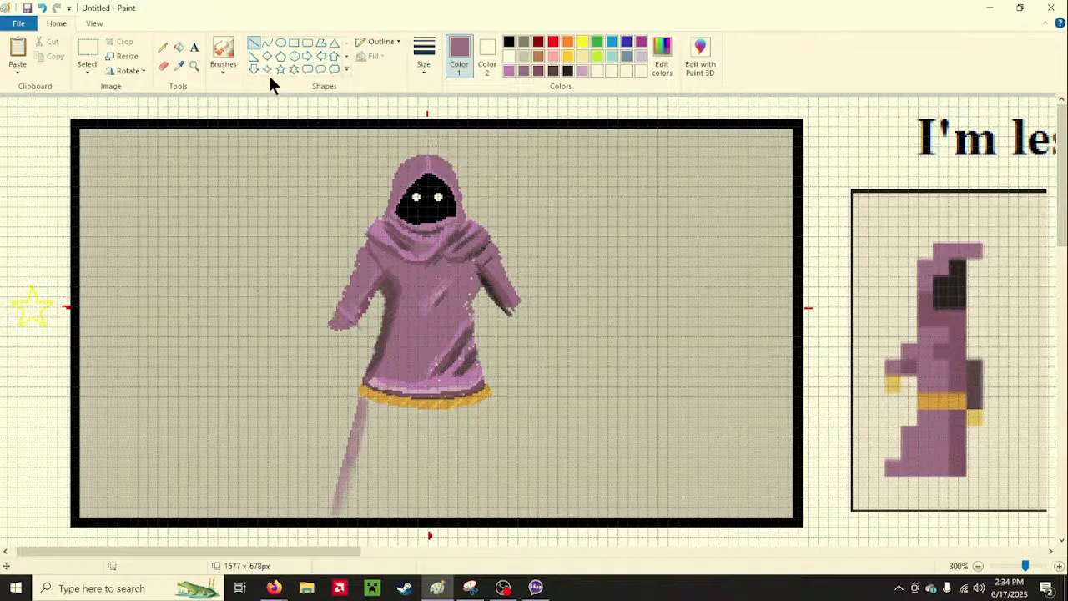
Try to draw a straight purple line for the lower robe's right-hand edge, and undo both attempts
drag(489, 402, 528, 509)
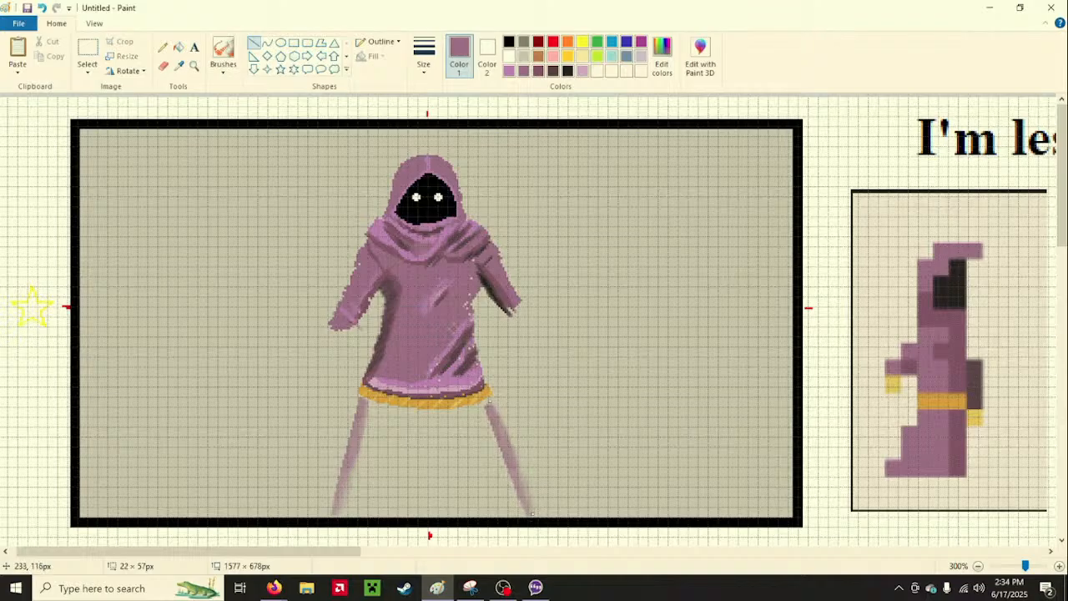
key(ctrl+z)
drag(566, 442, 527, 511)
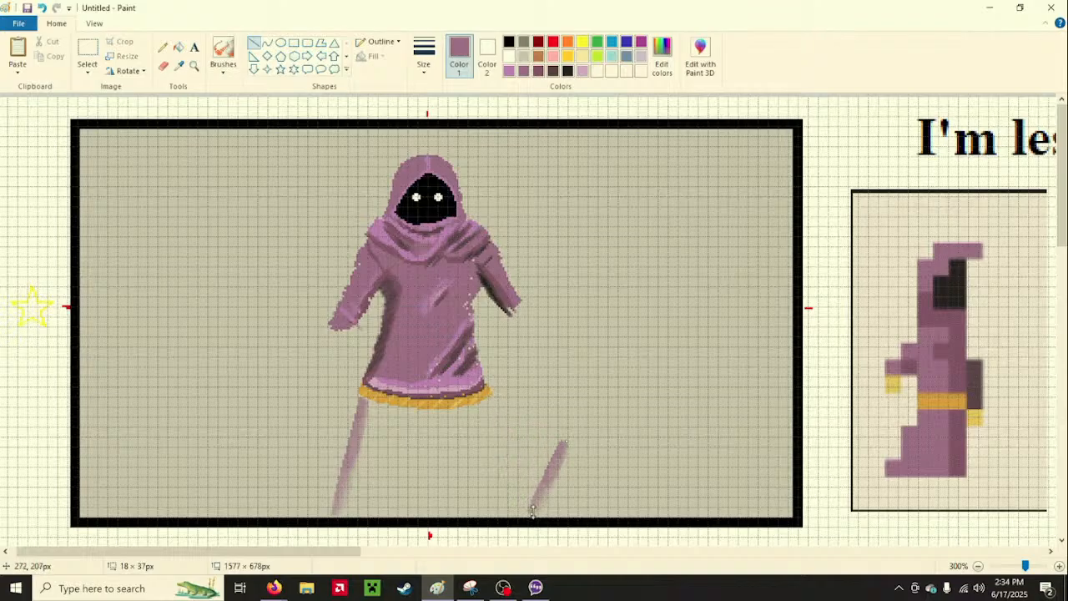
key(ctrl+z)
Draw a straight purple watercolor line, about 13 by 60 px, from the gold trim's right-hand end to the frame's lower edge
drag(567, 438, 492, 401)
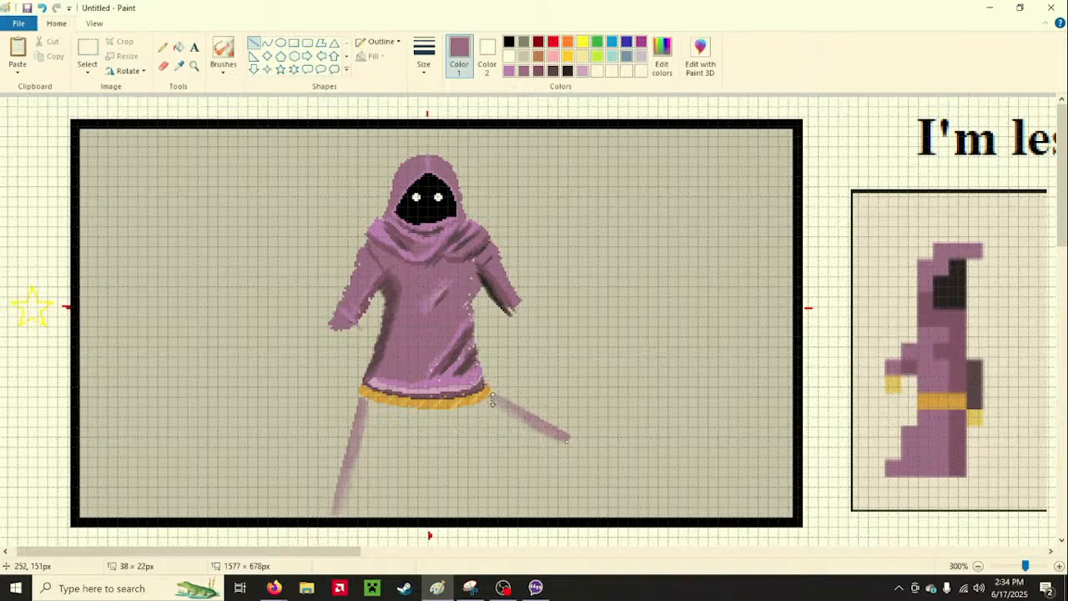
drag(568, 440, 509, 516)
drag(503, 462, 498, 462)
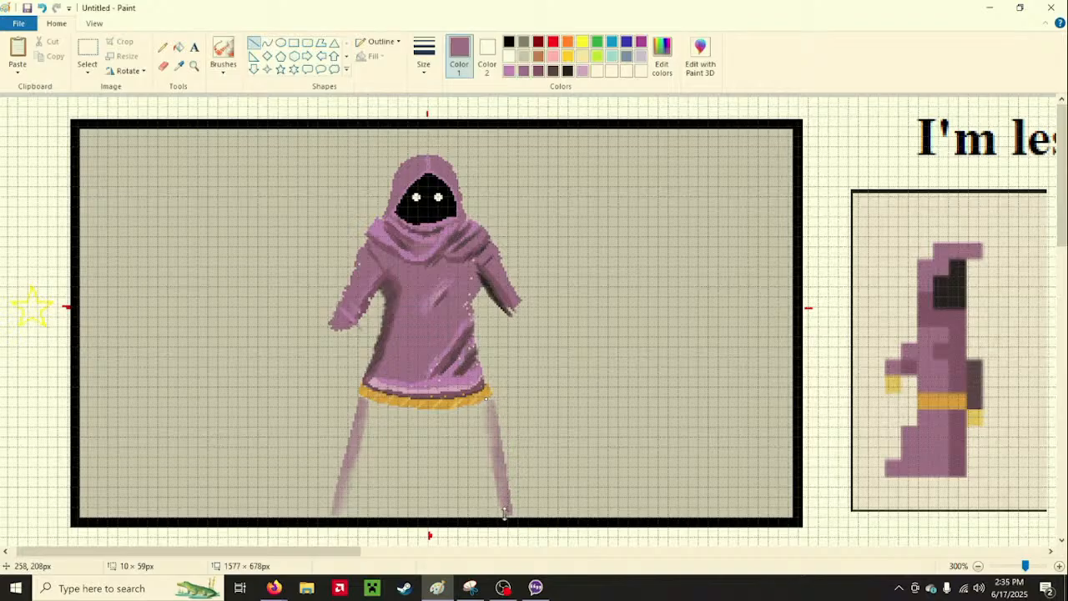
drag(503, 513, 511, 517)
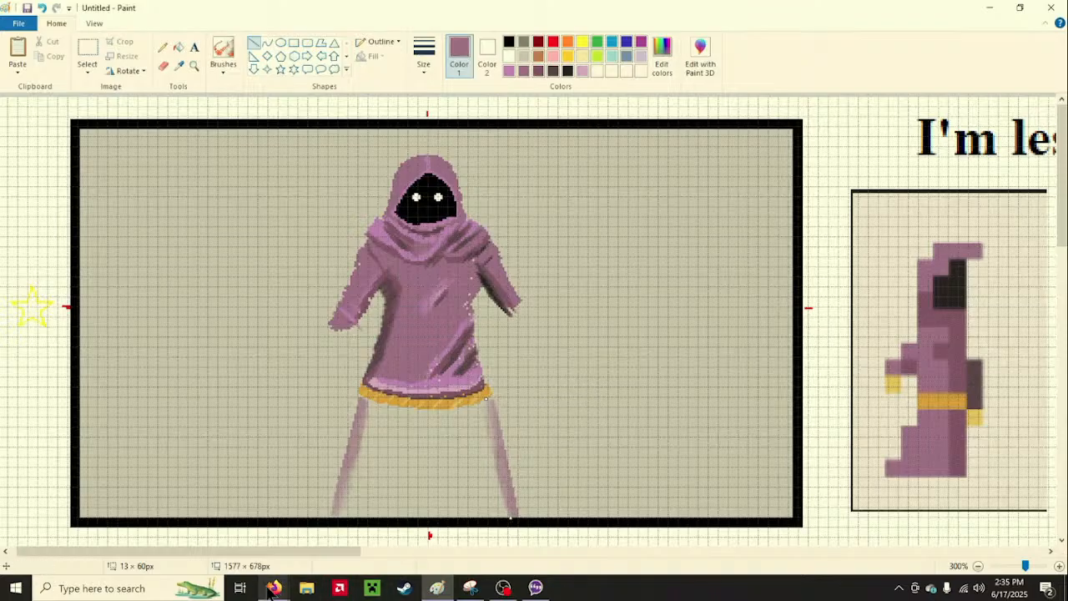
mouse_move(270, 589)
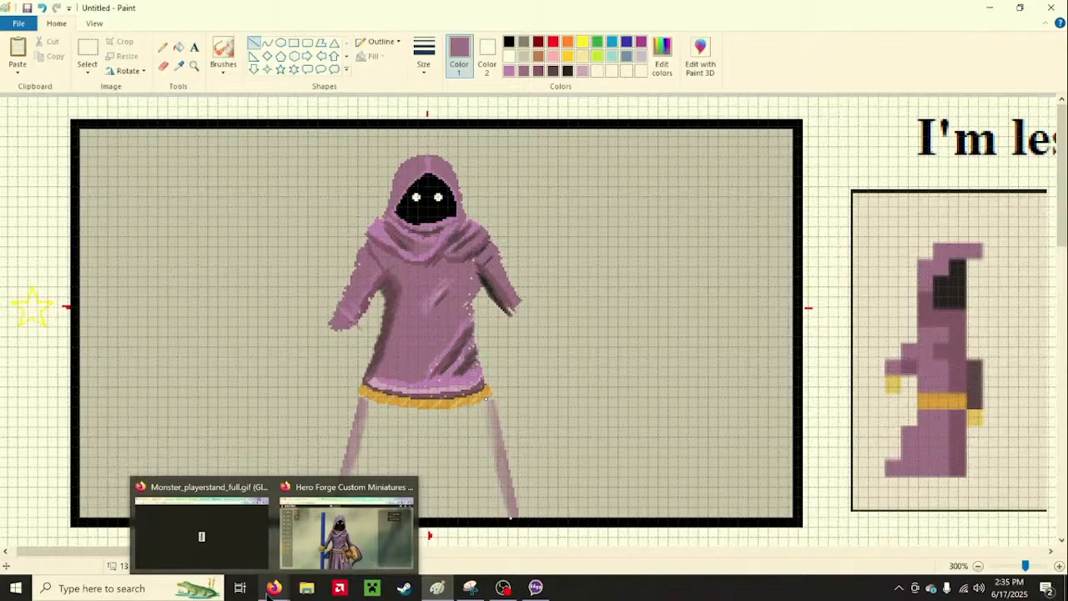
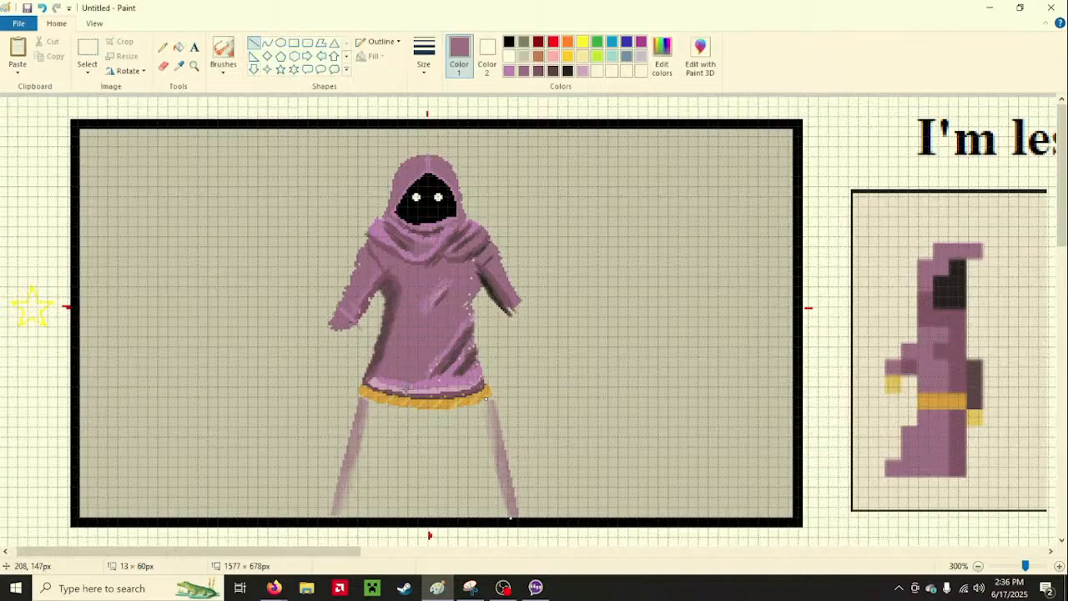
click(543, 486)
Select the hood and face in an area about 57 px wide and stretch it upward until the hood nearly reaches the frame's upper edge
click(88, 47)
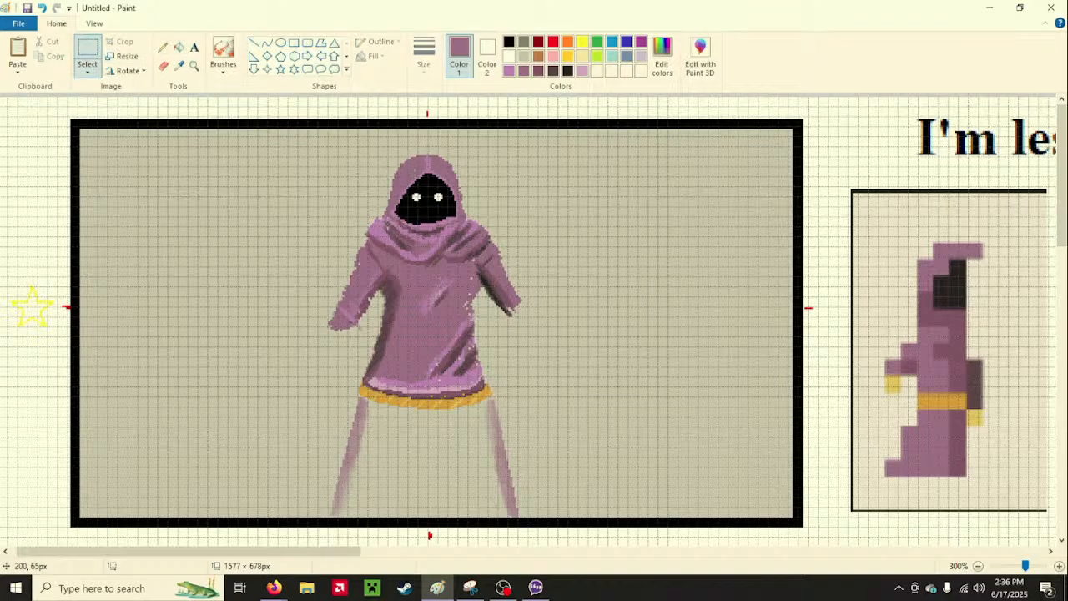
drag(370, 214, 427, 133)
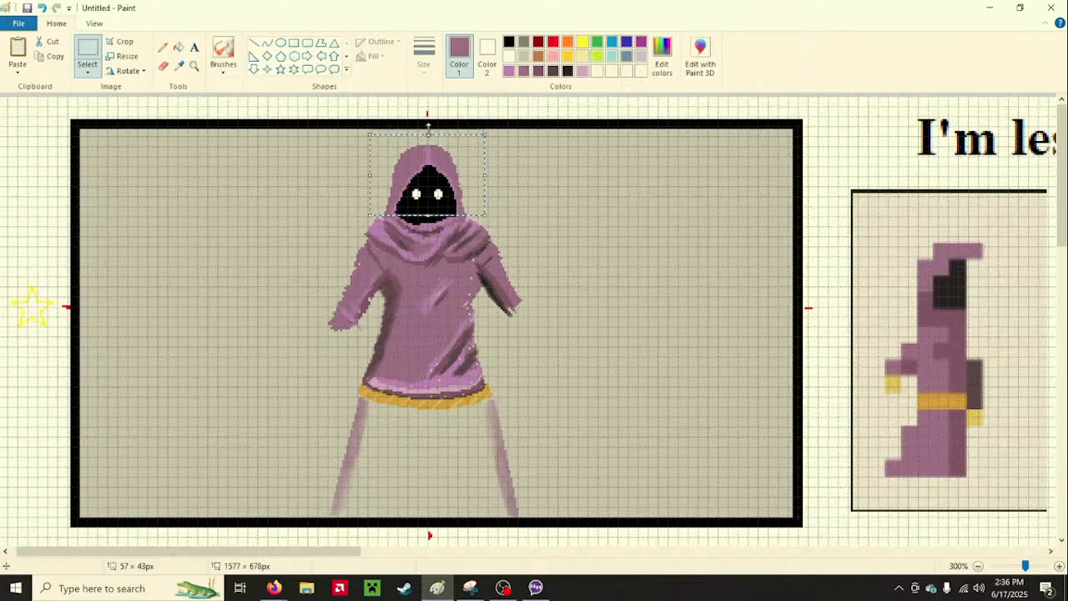
click(600, 198)
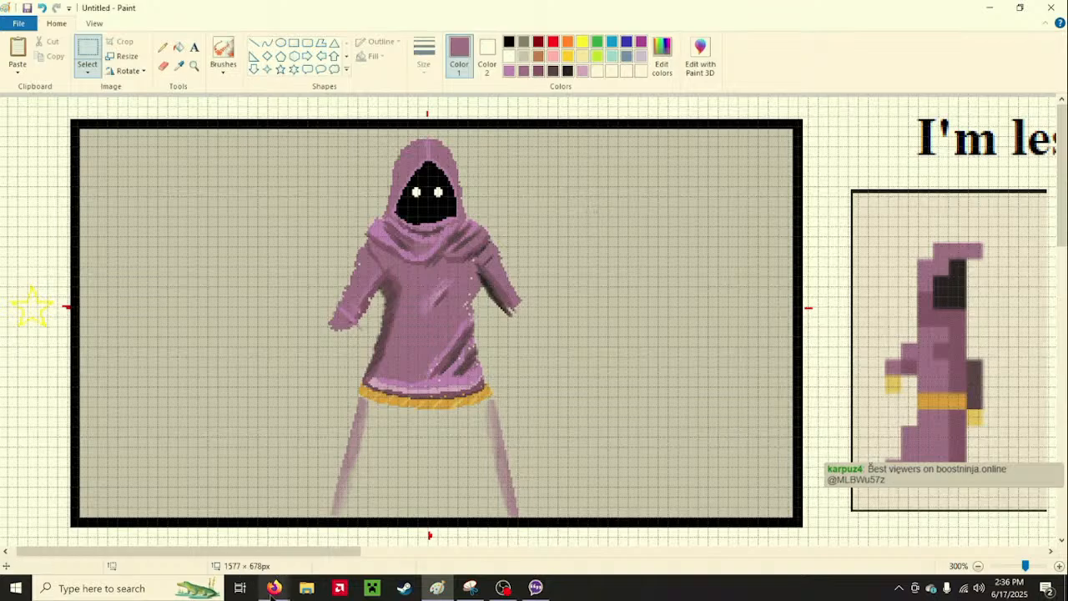
Switch to the Twitch Stream Manager in Firefox and open the context menu on the first-time chatter's message
mouse_move(272, 590)
click(250, 543)
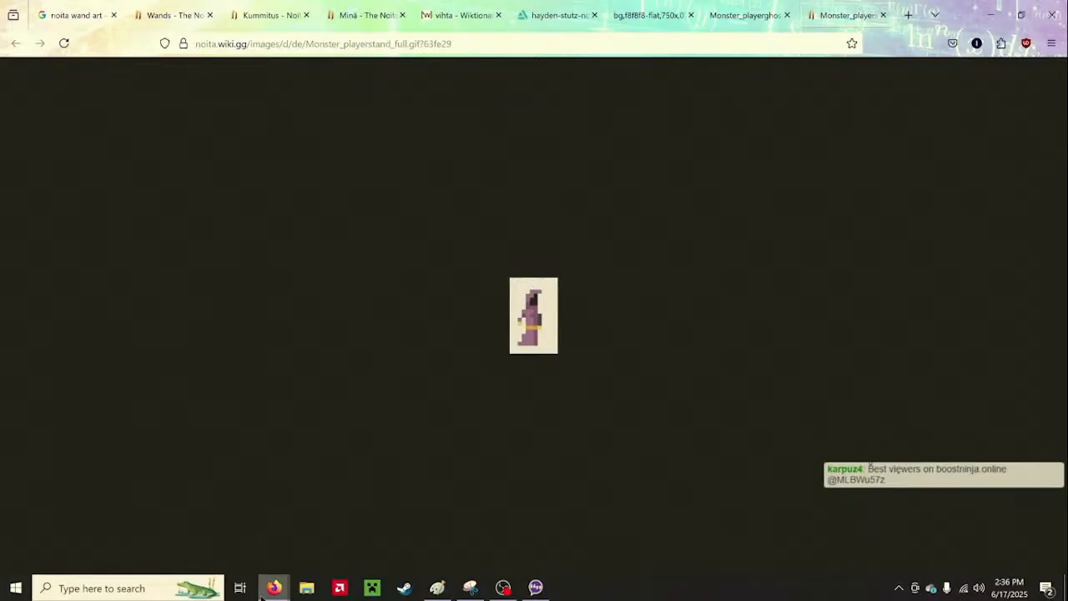
click(311, 554)
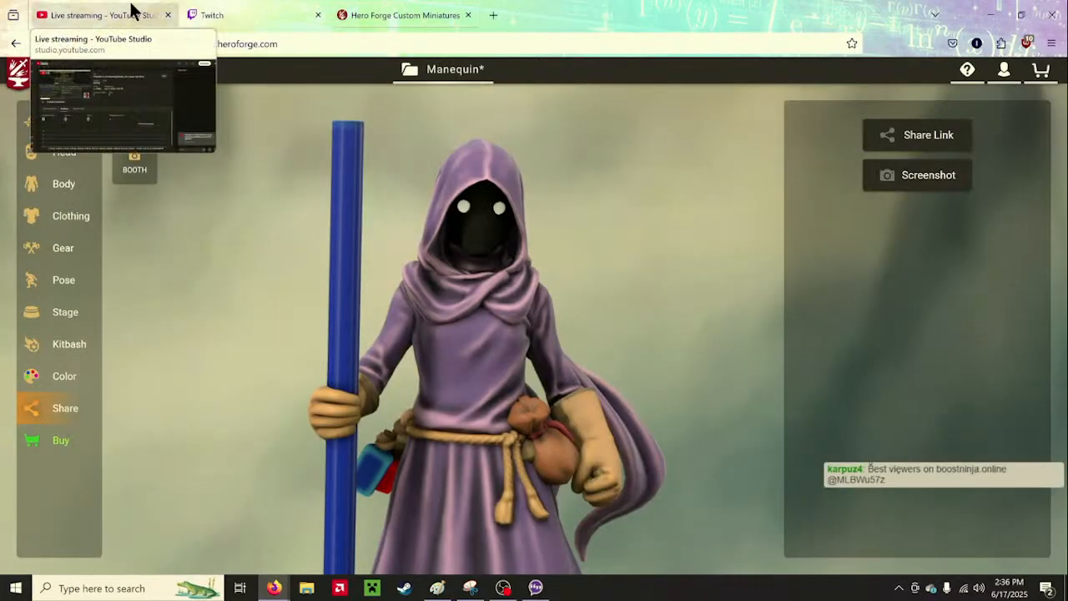
click(209, 10)
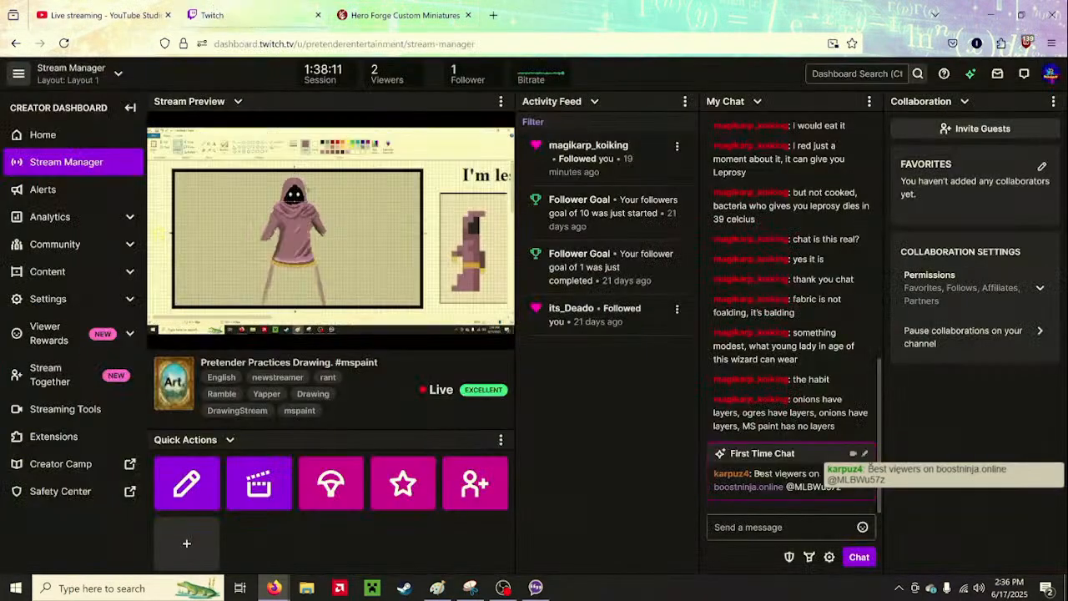
click(775, 526)
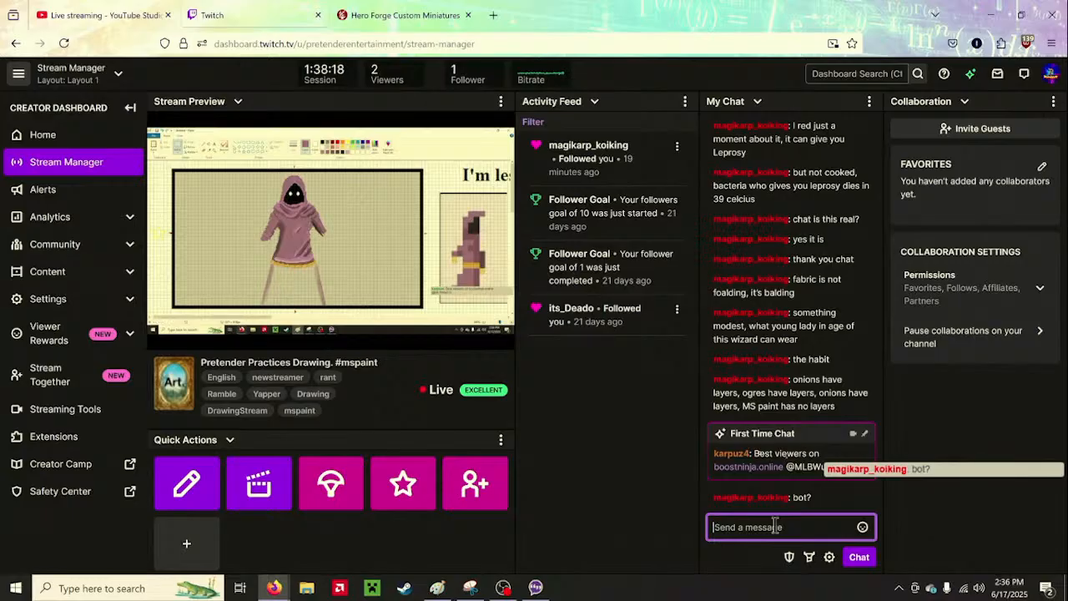
right_click(811, 440)
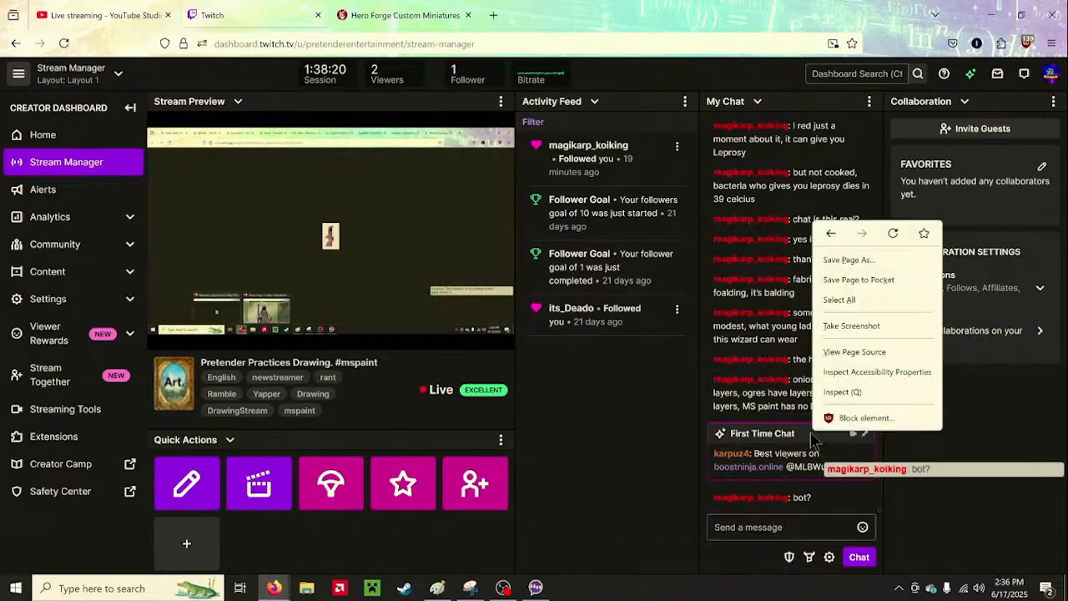
Check the list of users in the stream chat, and close it to return to the messages
click(803, 434)
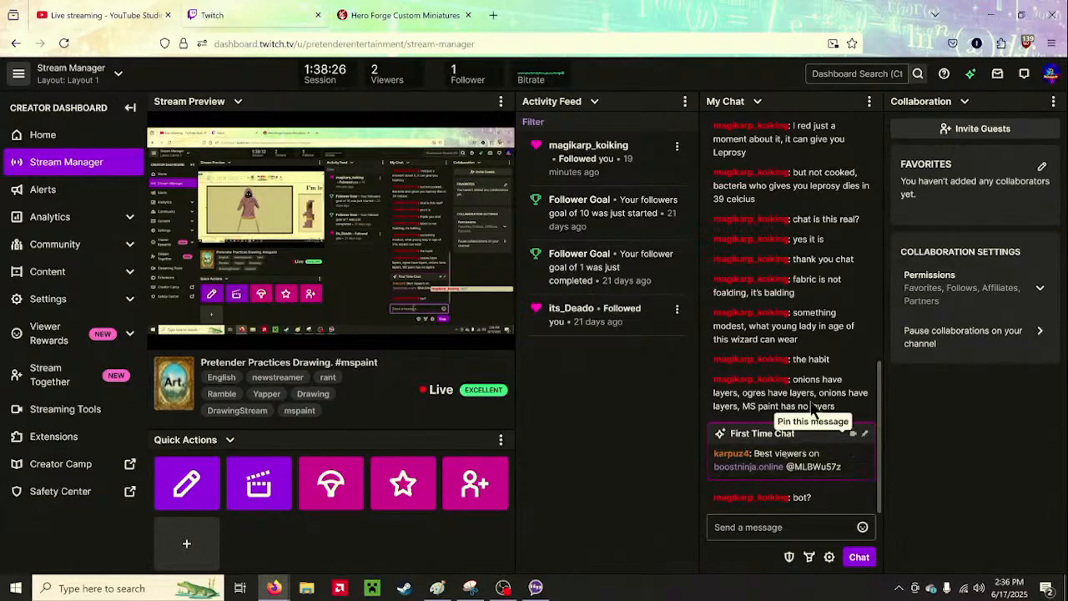
click(869, 101)
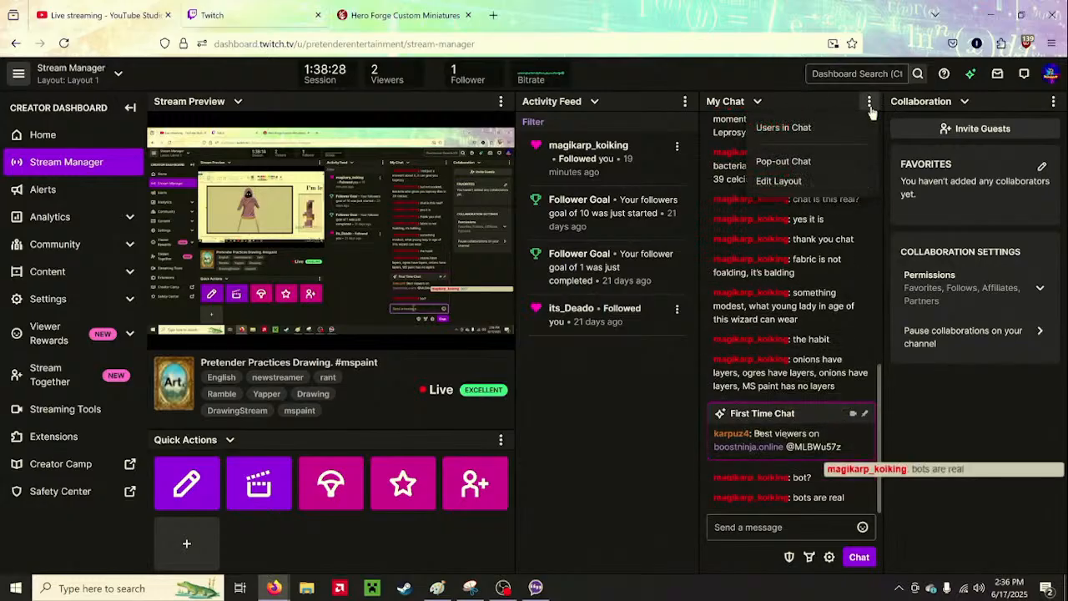
click(826, 132)
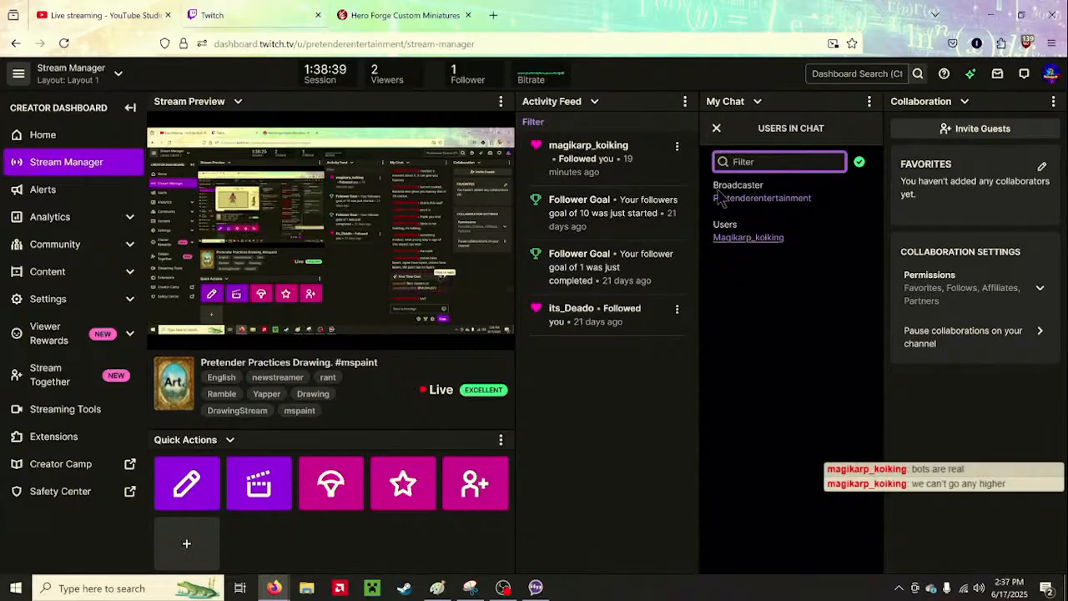
click(716, 129)
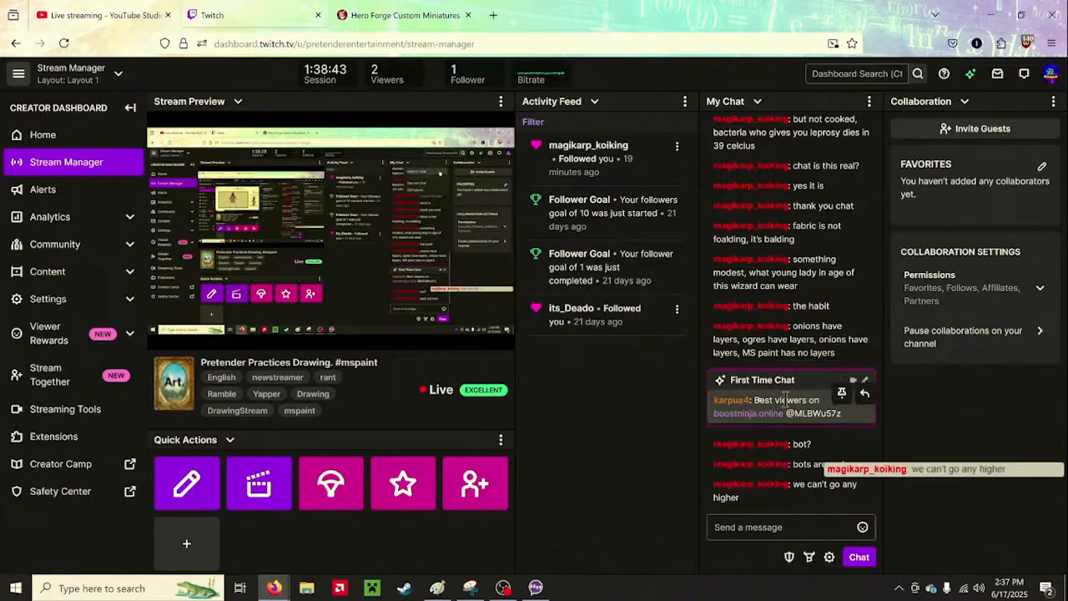
right_click(864, 424)
click(851, 420)
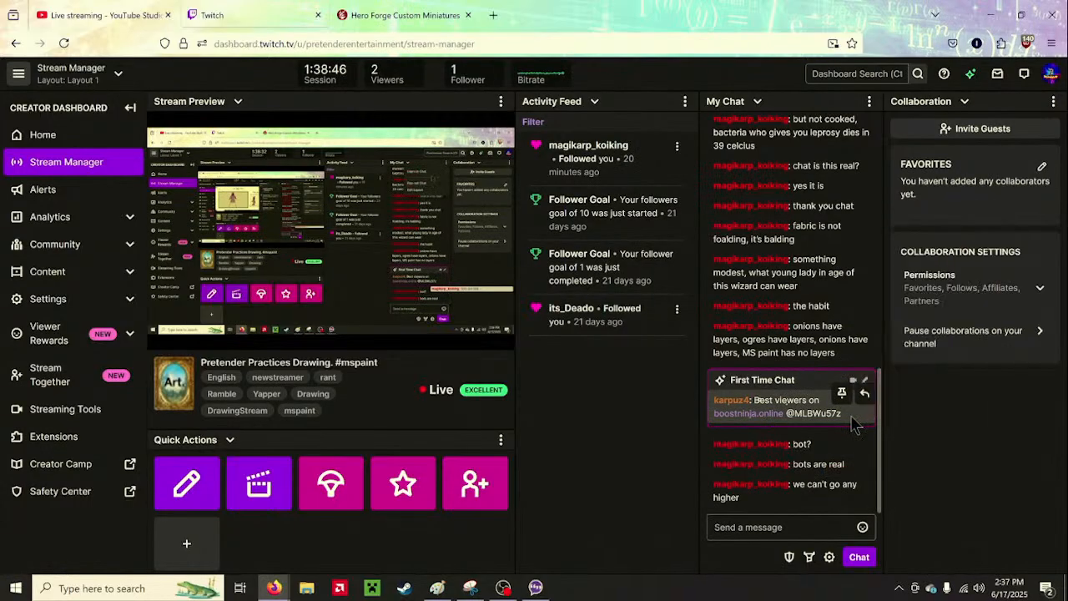
Look through the chat settings for moderation options against the spam message, and close them
click(828, 558)
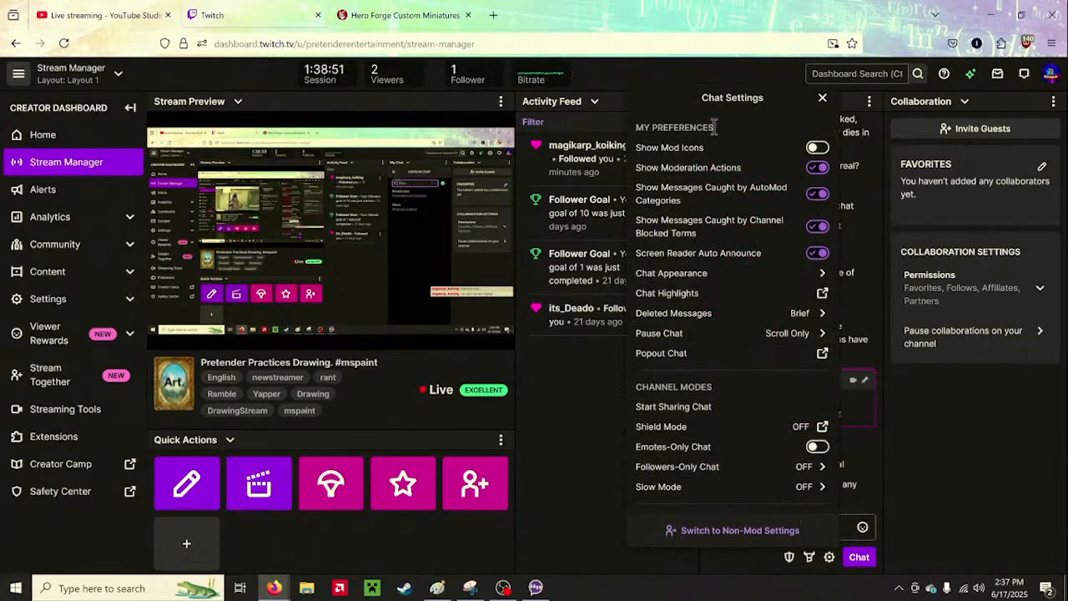
scroll(707, 384, down, 3)
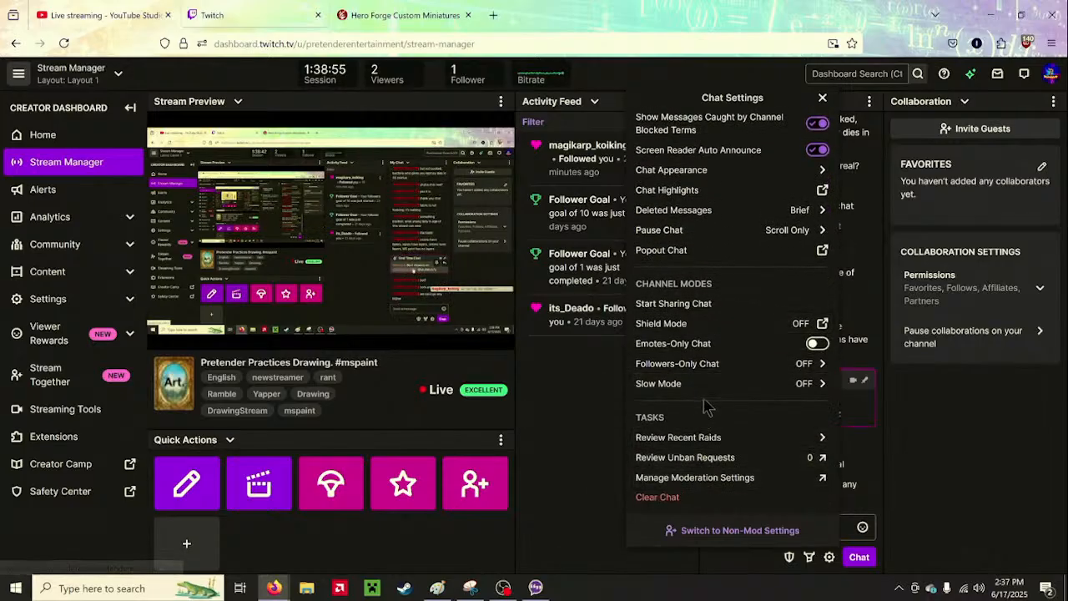
scroll(713, 388, up, 3)
click(594, 461)
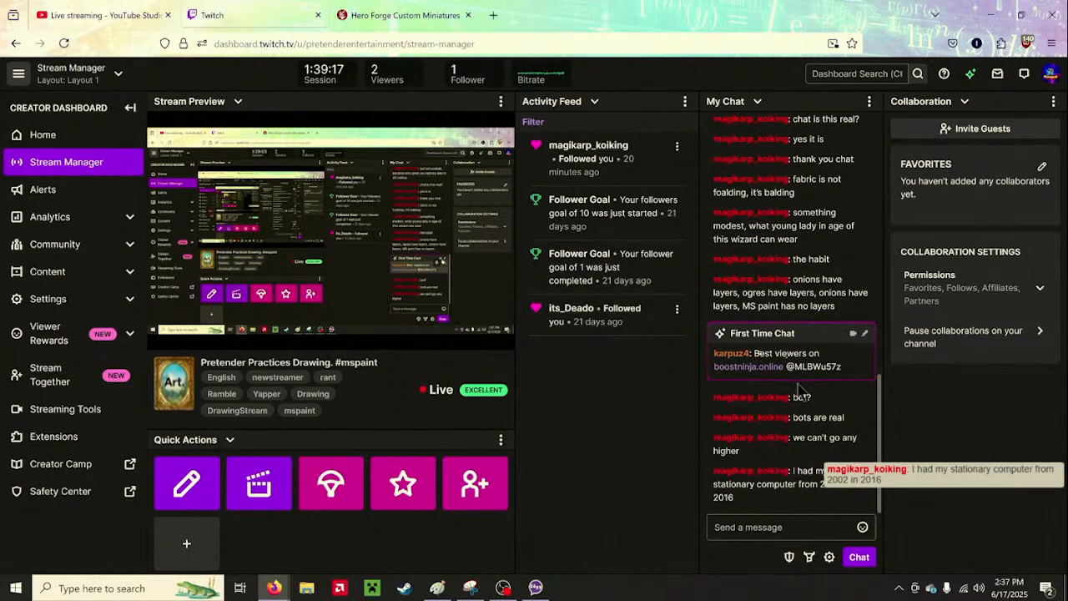
Block the account that posted the first-time spam message and ban it from the channel
click(767, 528)
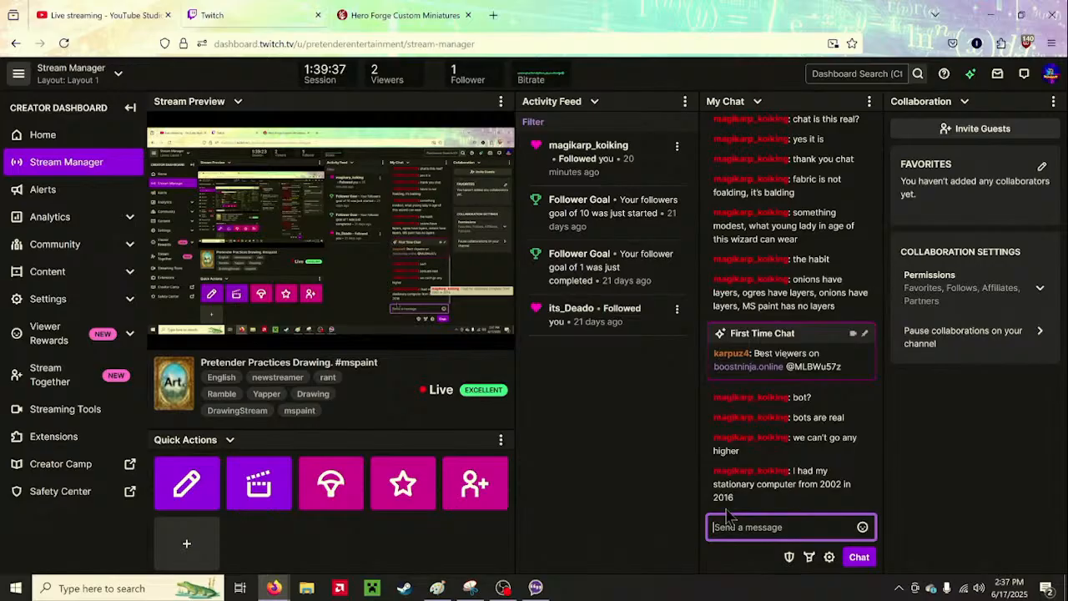
click(731, 354)
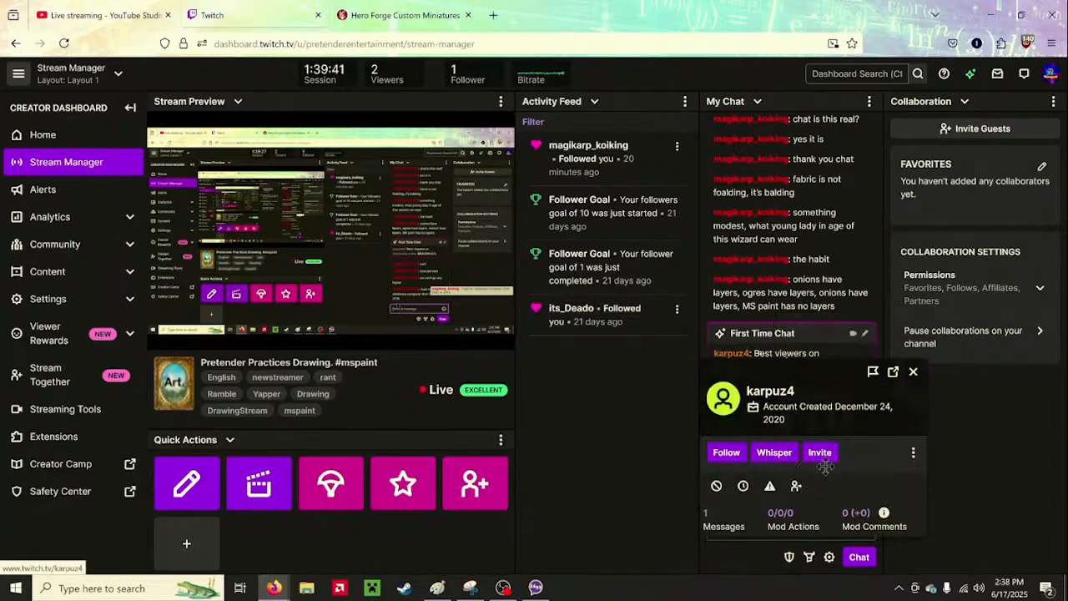
click(913, 453)
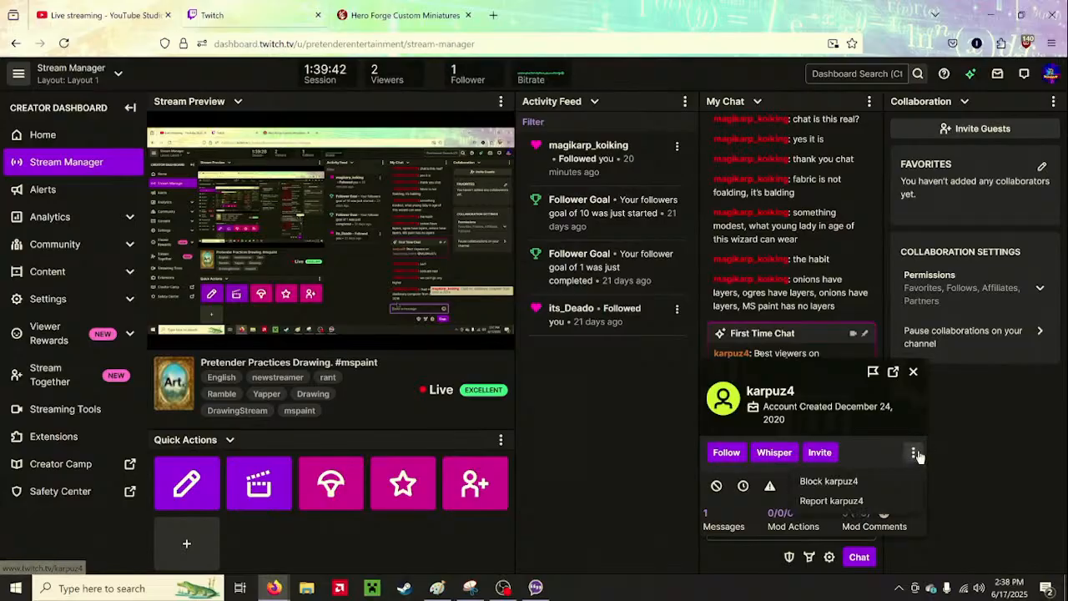
click(864, 484)
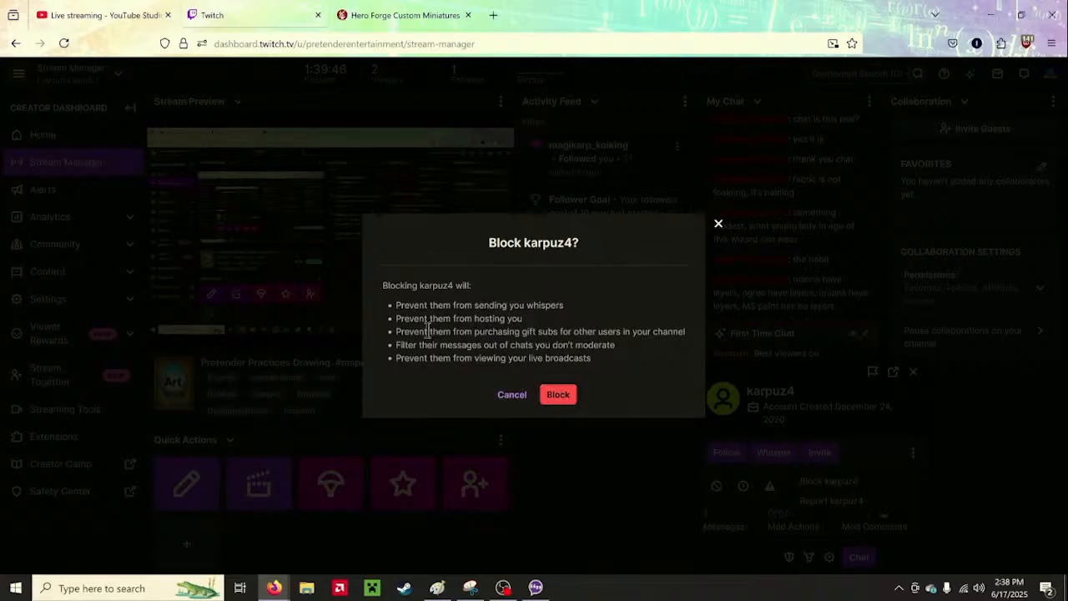
click(560, 397)
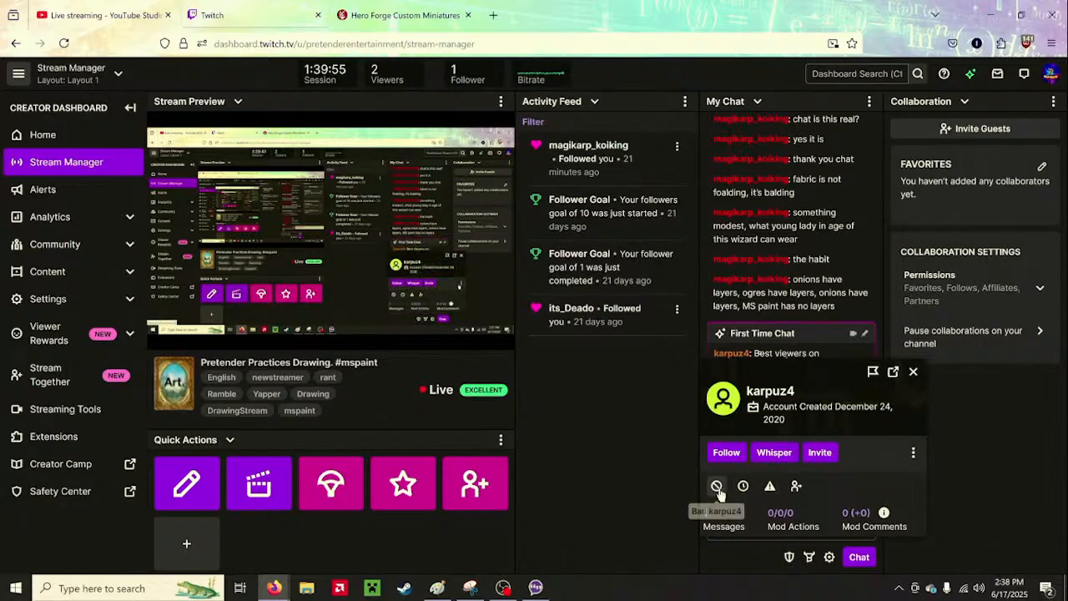
click(717, 490)
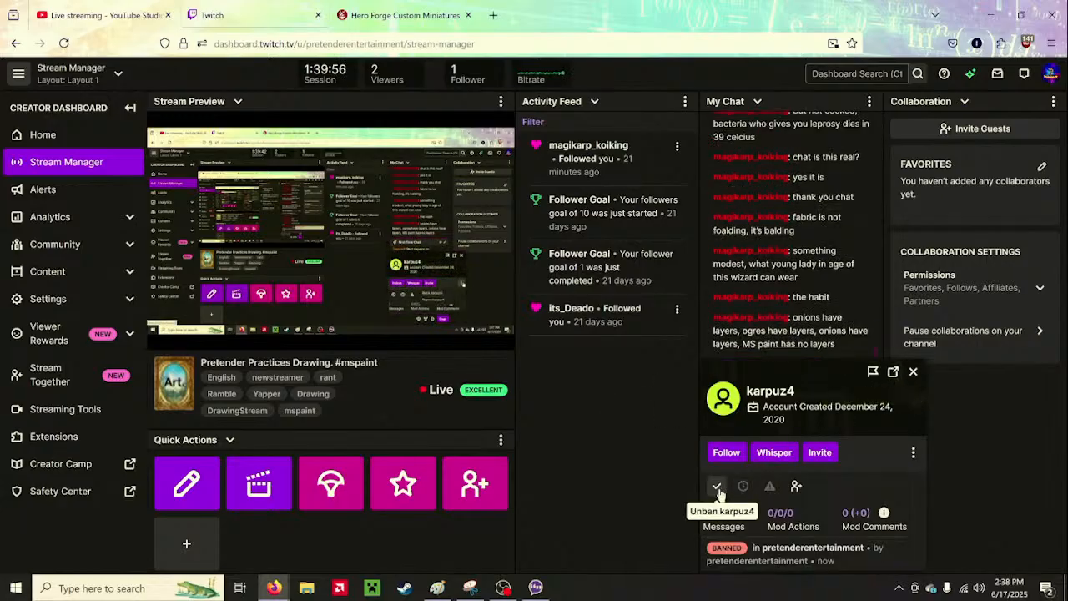
click(913, 373)
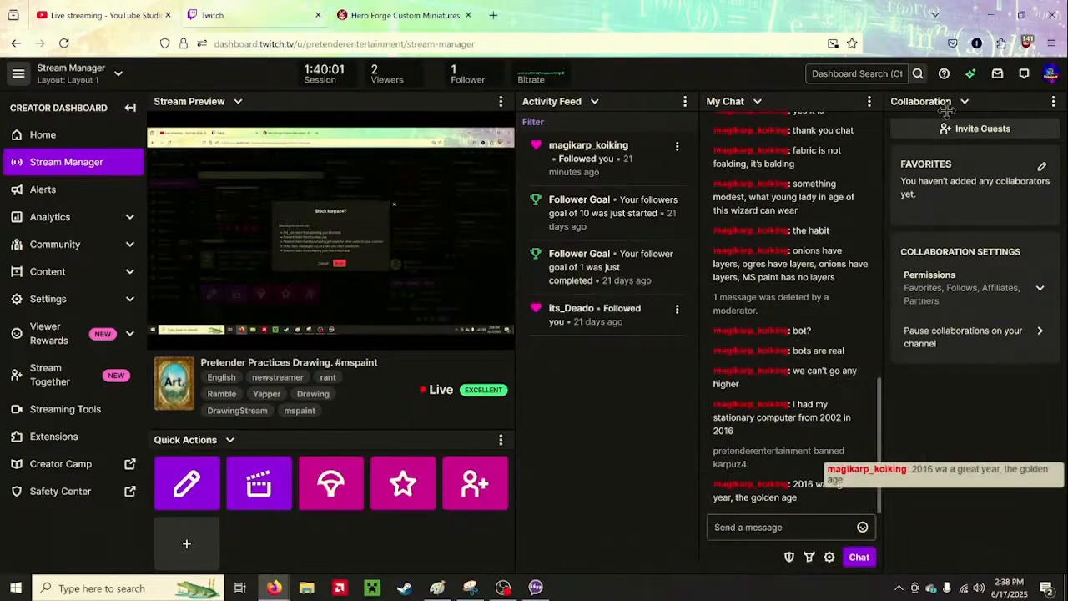
Switch to Paint and brush a near-black stroke inside the hood's face opening with the calligraphy brush
click(989, 18)
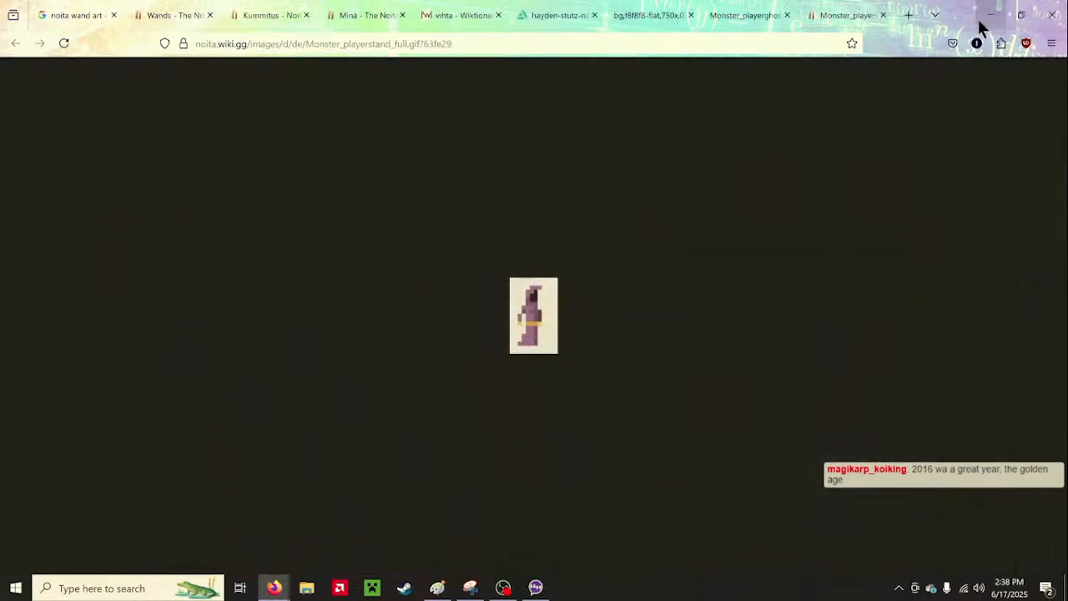
click(984, 16)
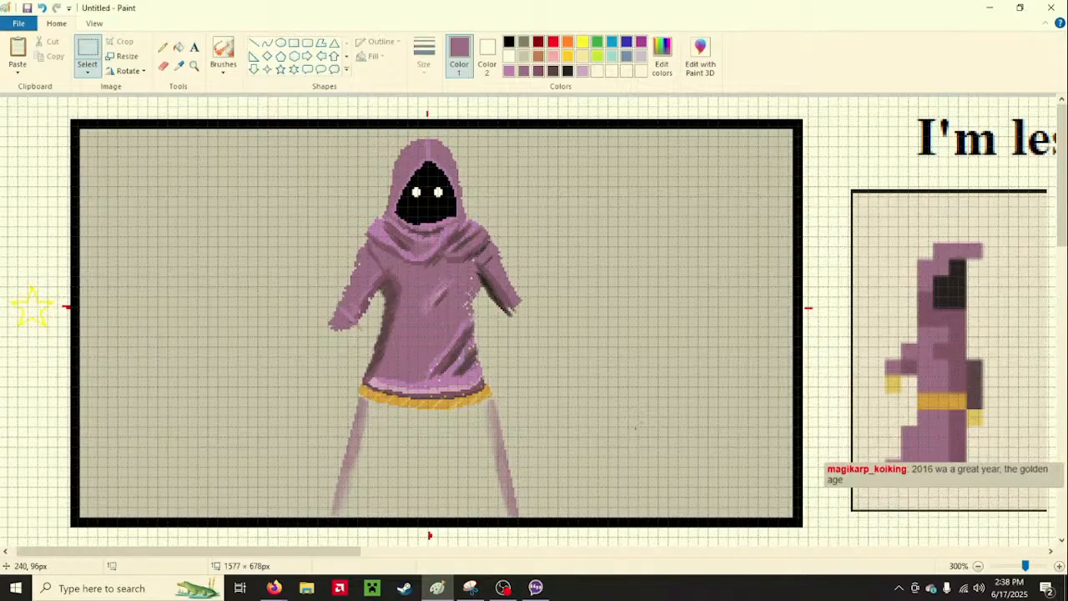
click(164, 50)
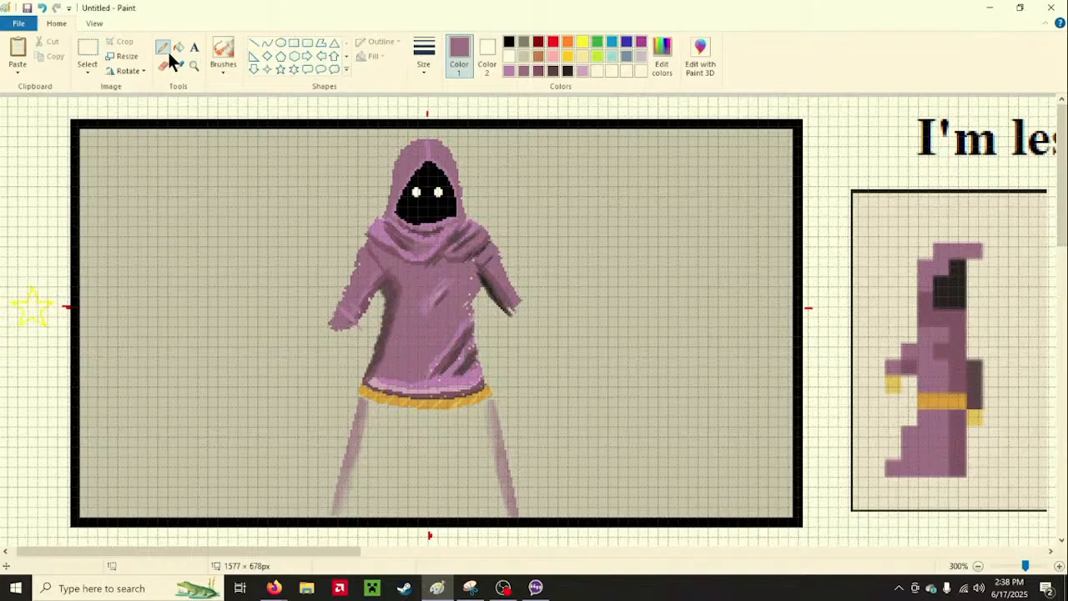
click(220, 70)
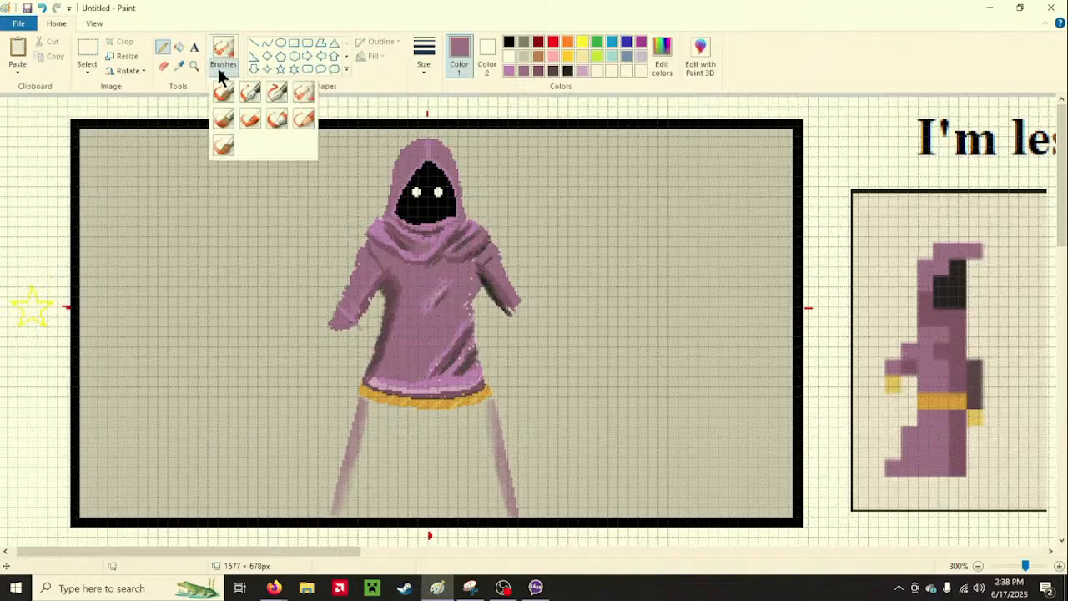
click(251, 93)
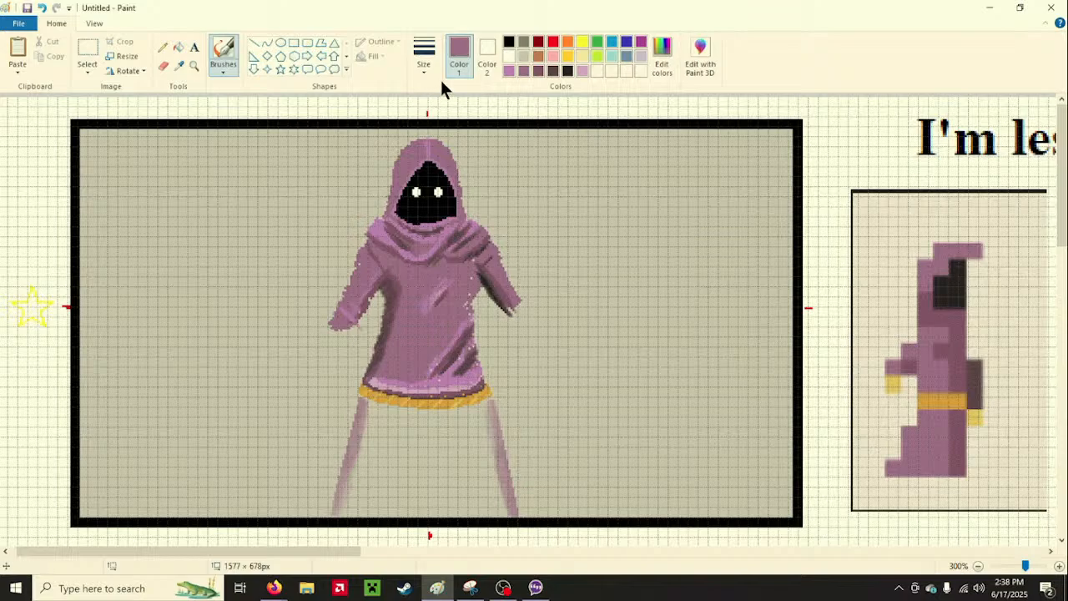
click(568, 72)
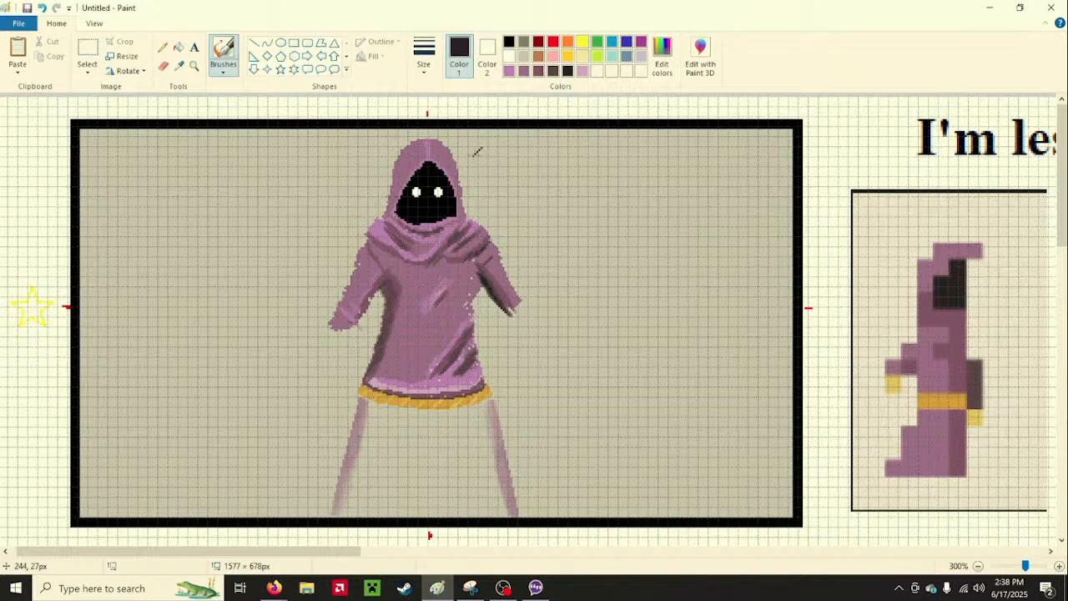
drag(422, 172, 443, 180)
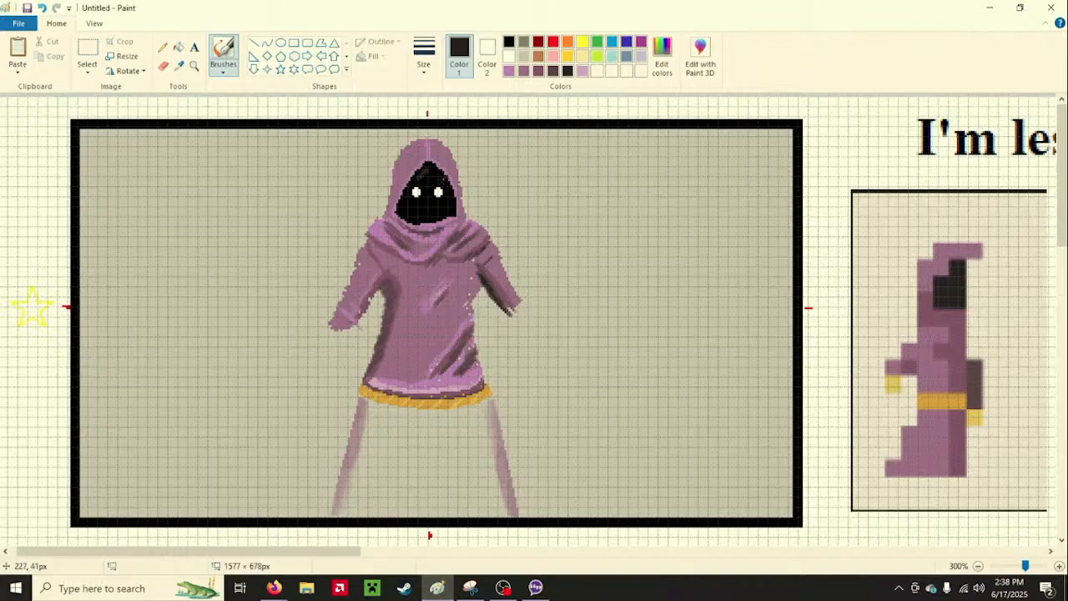
Paint the hood's face opening solid black and refine its edges with the calligraphy brush
click(508, 41)
drag(420, 168, 396, 215)
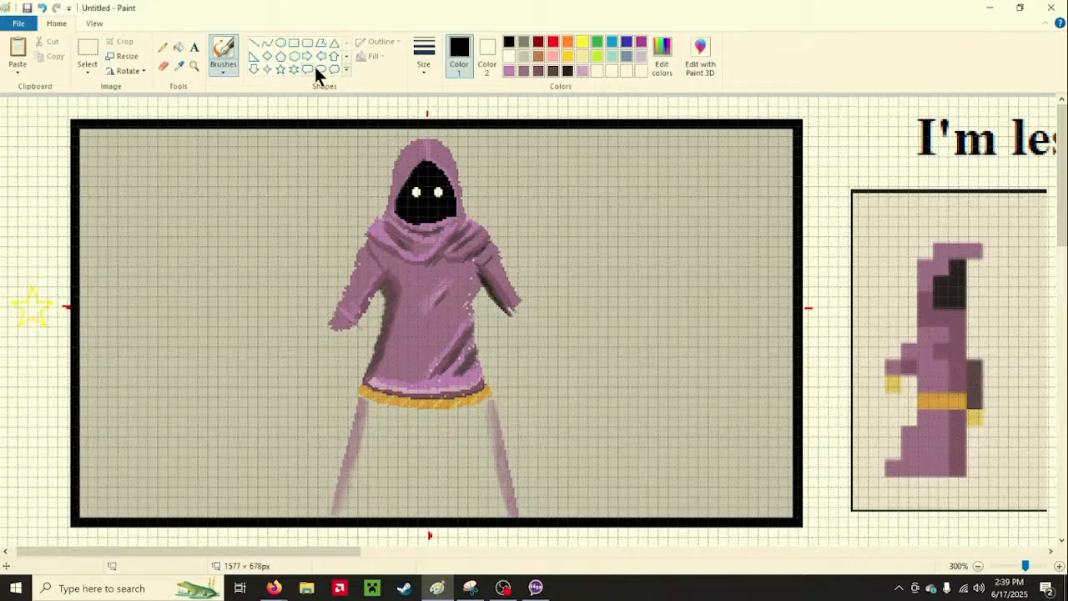
click(233, 67)
click(265, 91)
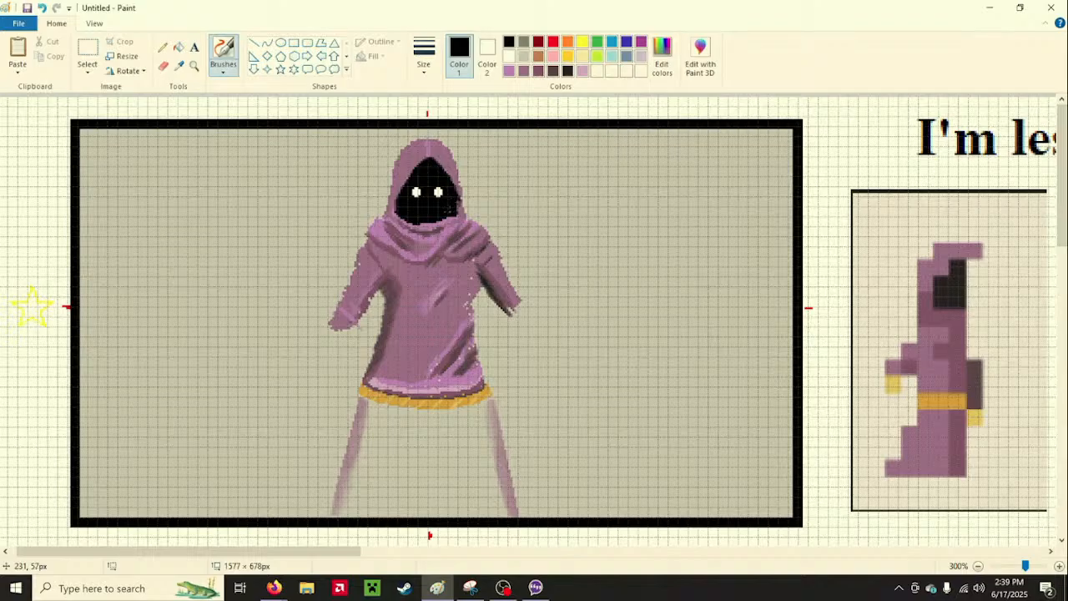
click(220, 68)
click(226, 108)
click(254, 43)
click(388, 41)
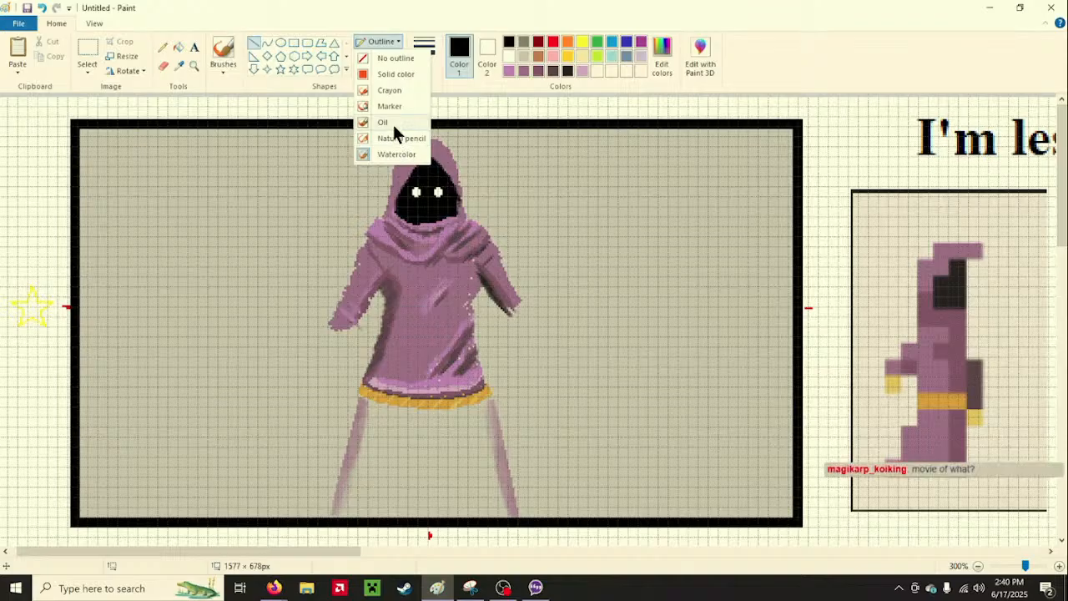
click(392, 122)
click(377, 40)
click(398, 60)
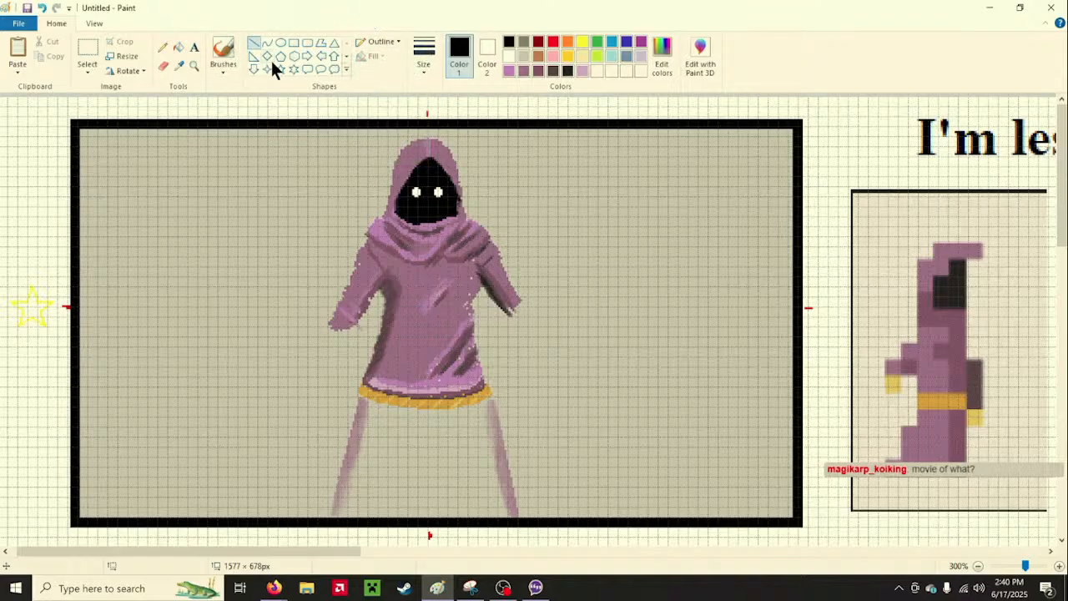
Touch up the hood fabric around the black face opening with the brush in medium purple, and switch to light purple
click(523, 69)
click(228, 49)
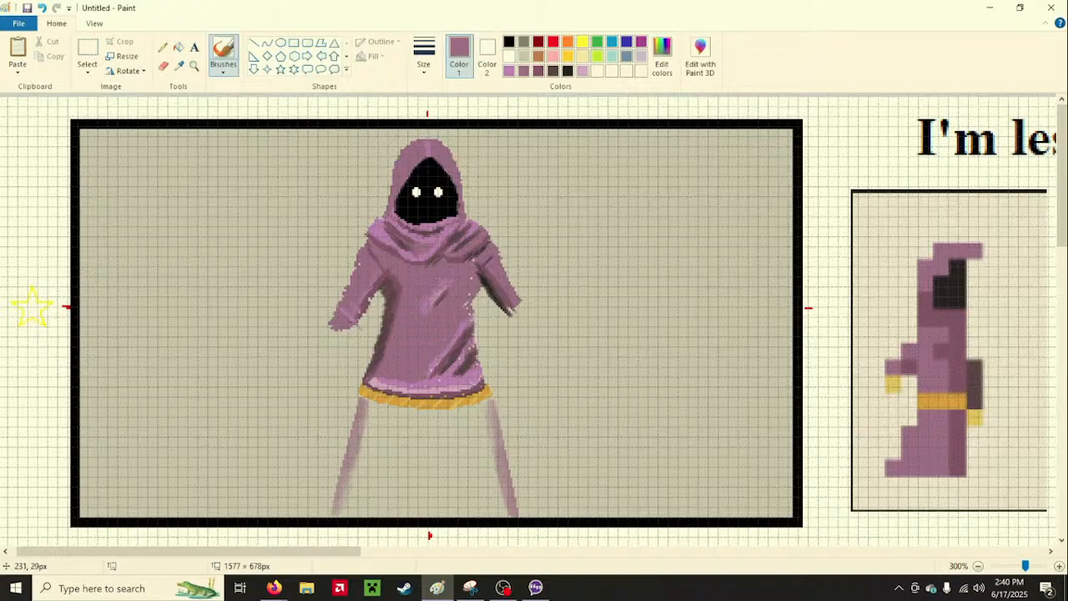
click(510, 70)
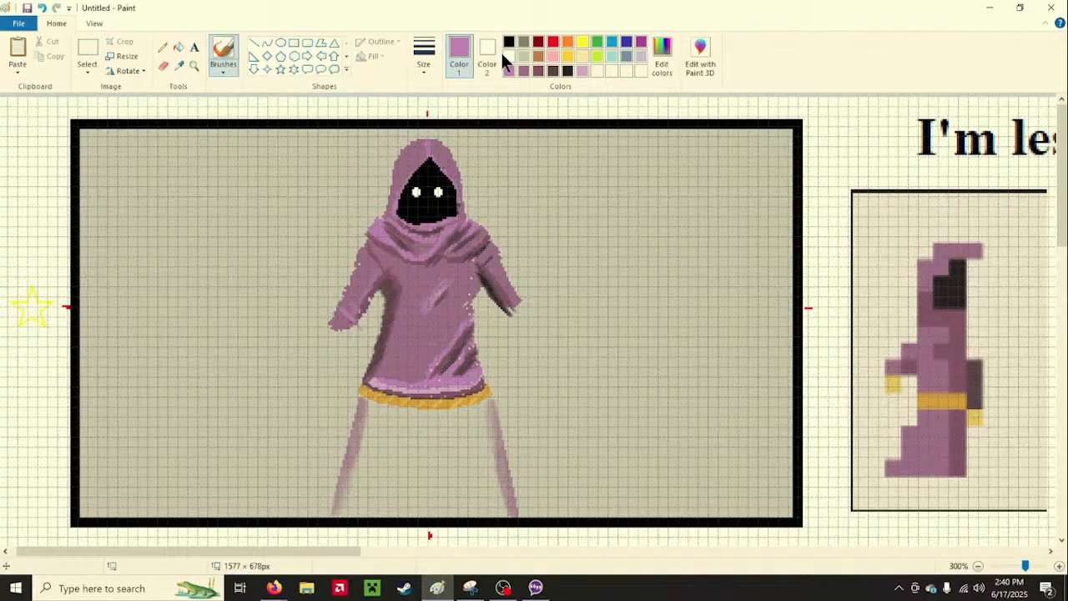
click(226, 70)
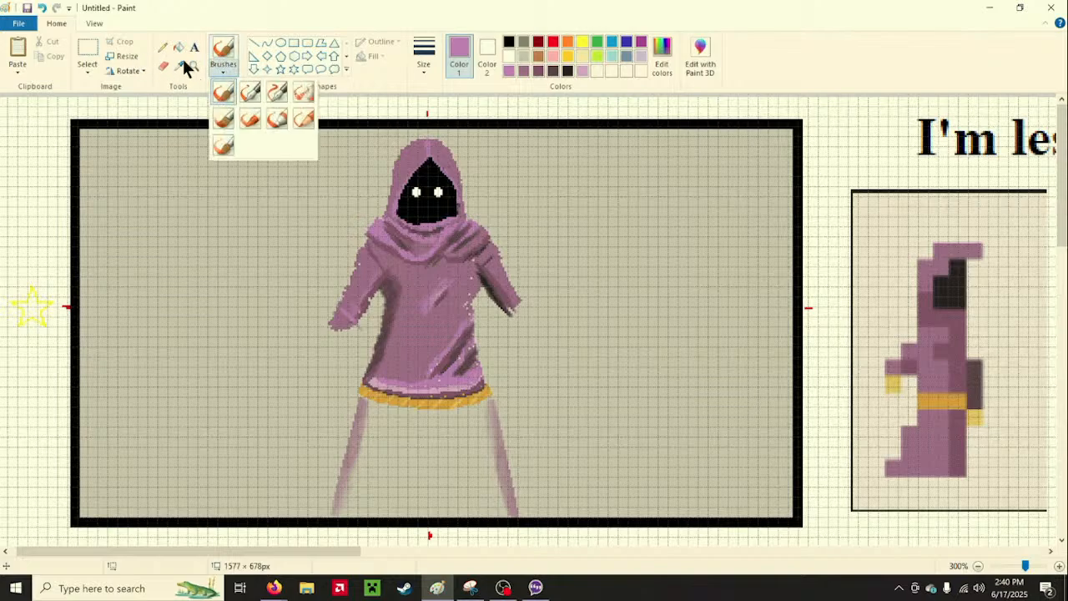
click(225, 67)
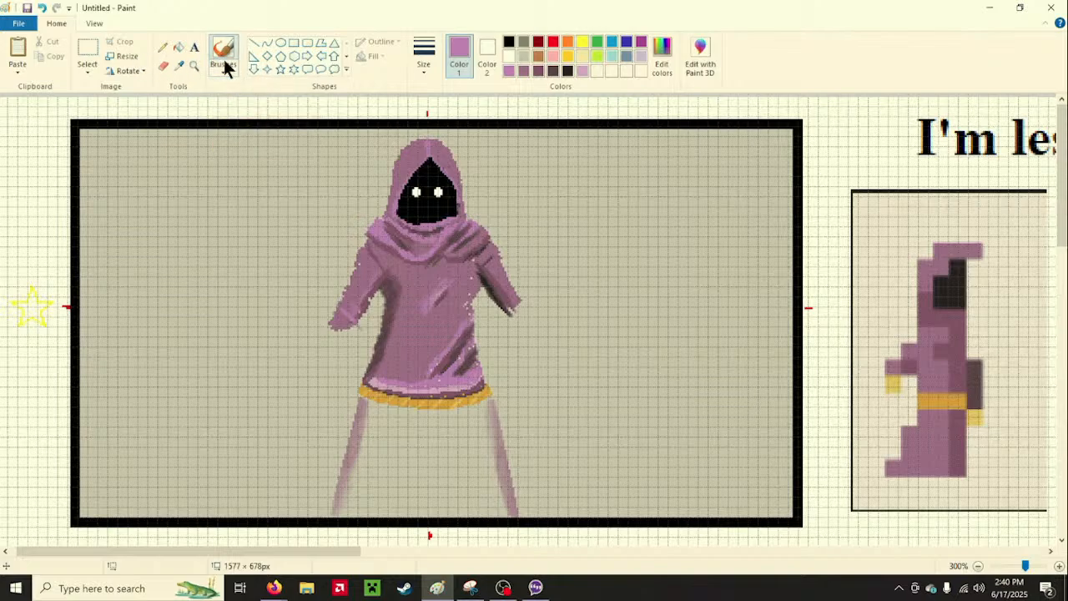
click(228, 71)
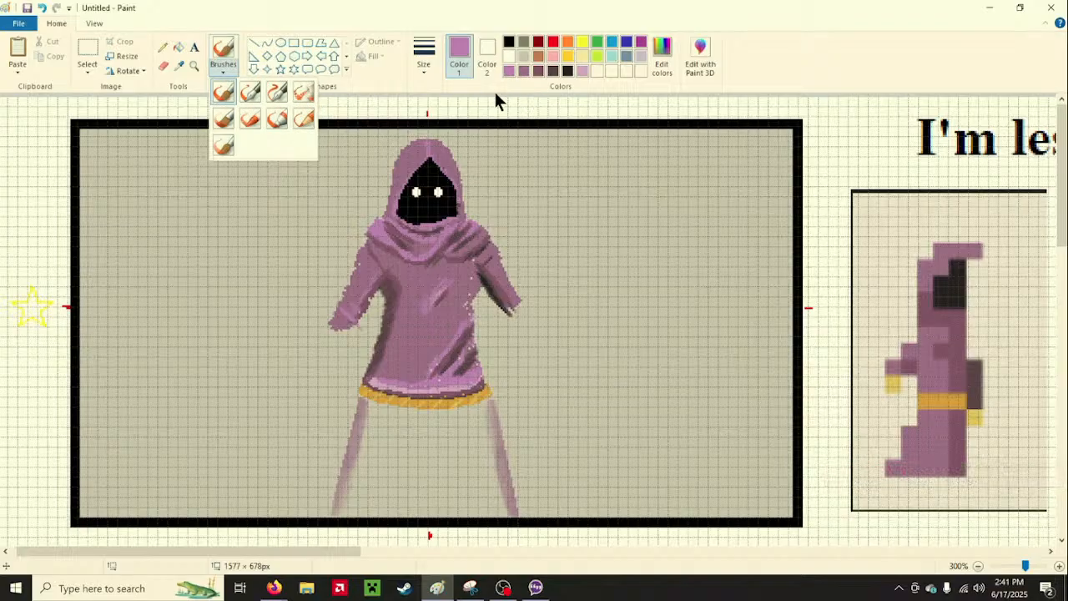
click(524, 71)
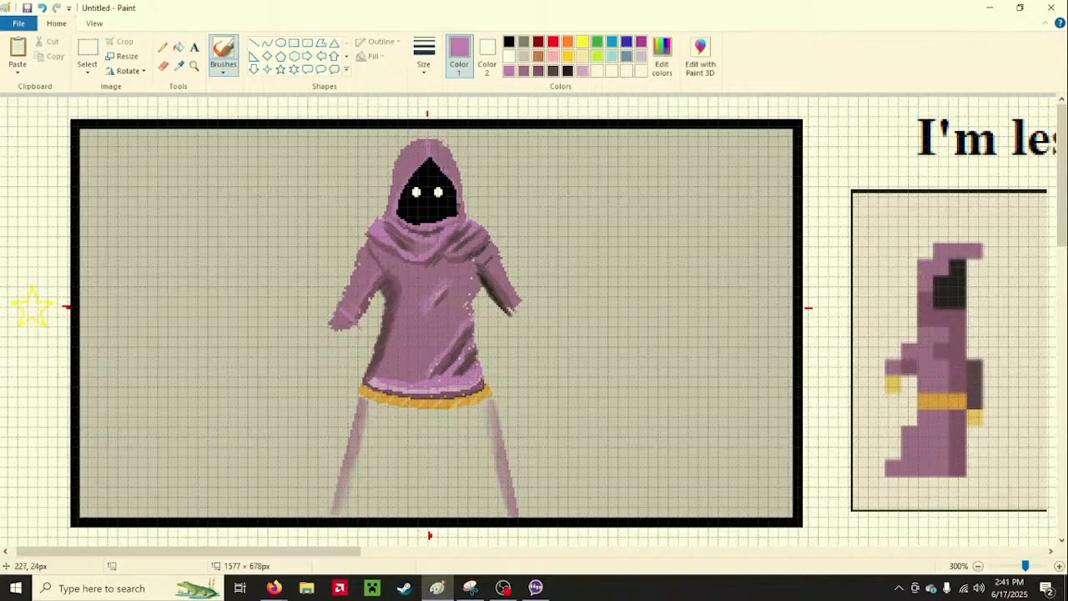
Widen the hood's right outer edge in medium purple and add a light purple highlight around the face opening
click(523, 70)
drag(447, 142, 457, 156)
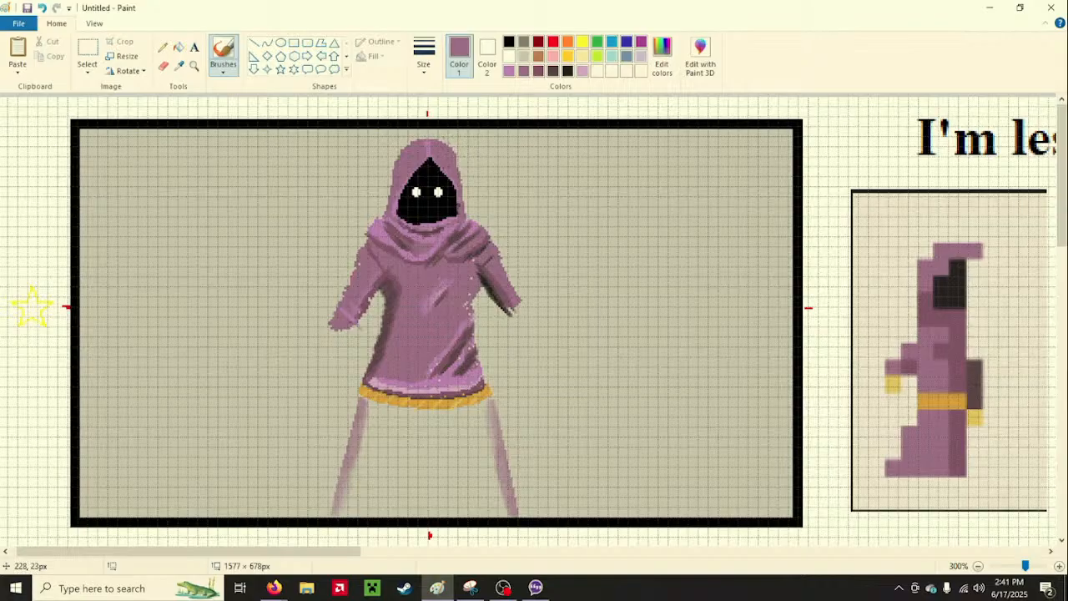
drag(458, 153, 466, 210)
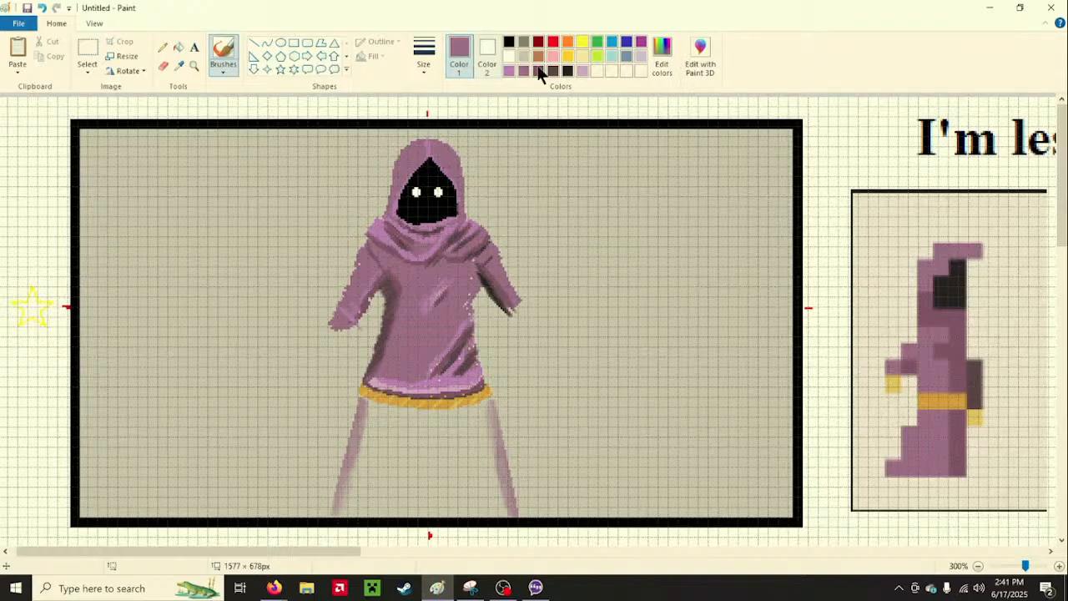
click(508, 70)
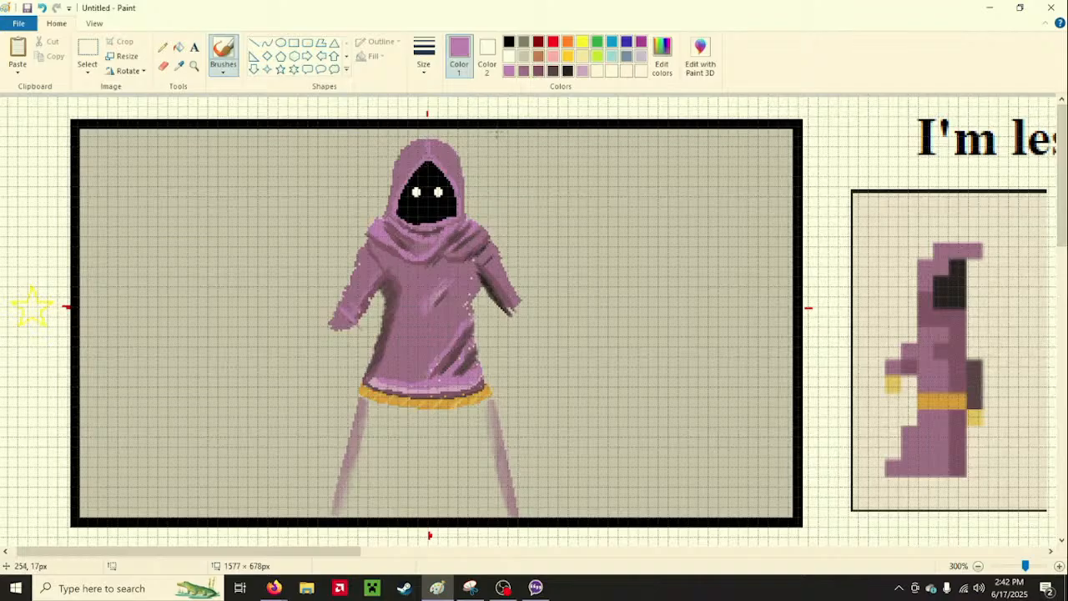
Paint a short dark purple stroke on the figure's left shoulder edge with the calligraphy brush, and switch to medium purple
click(166, 48)
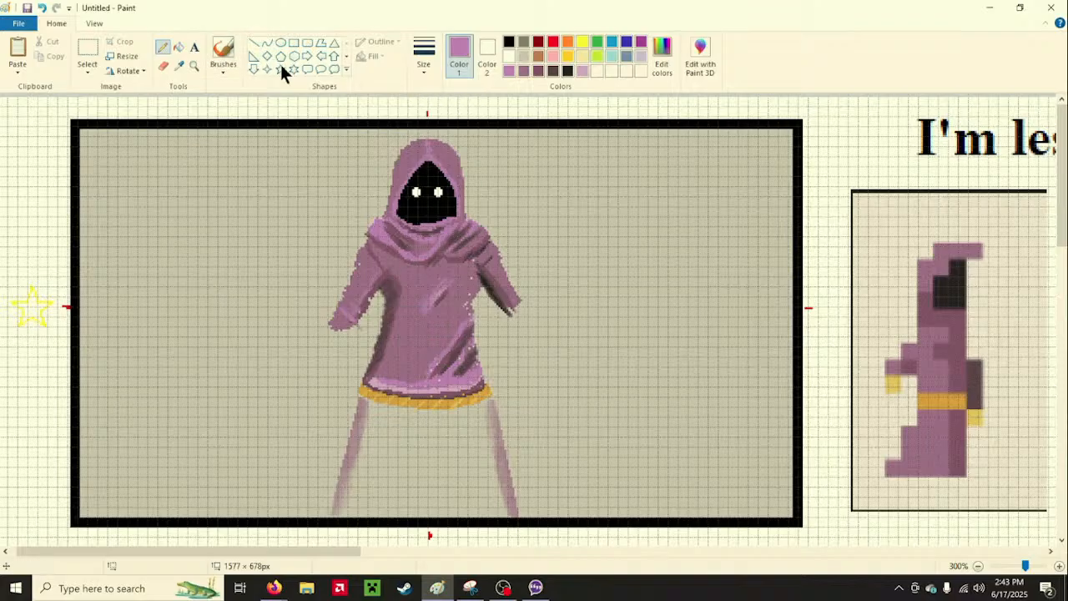
click(217, 72)
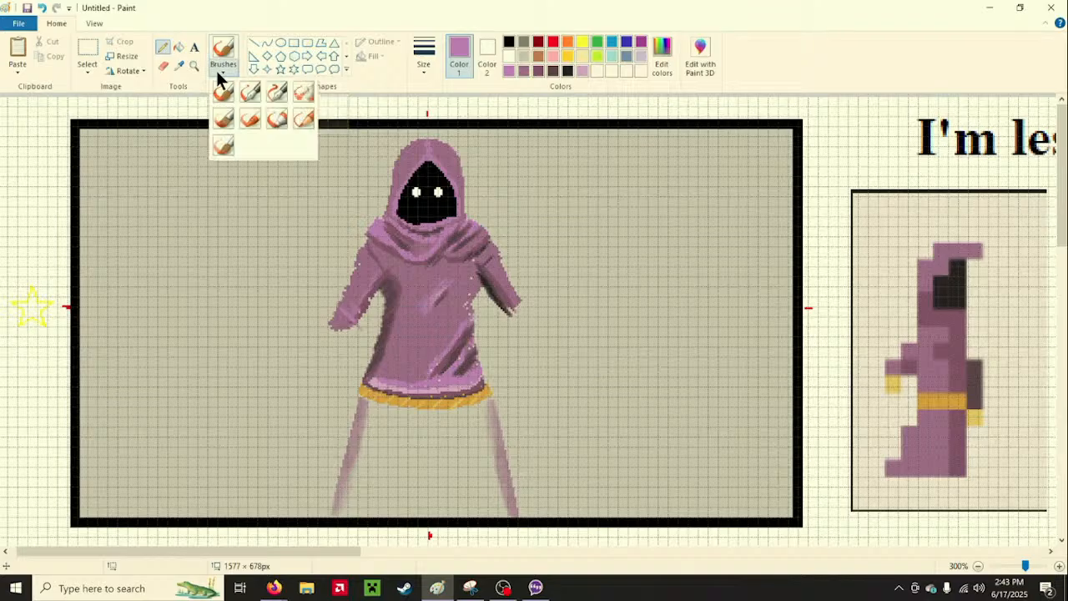
click(251, 91)
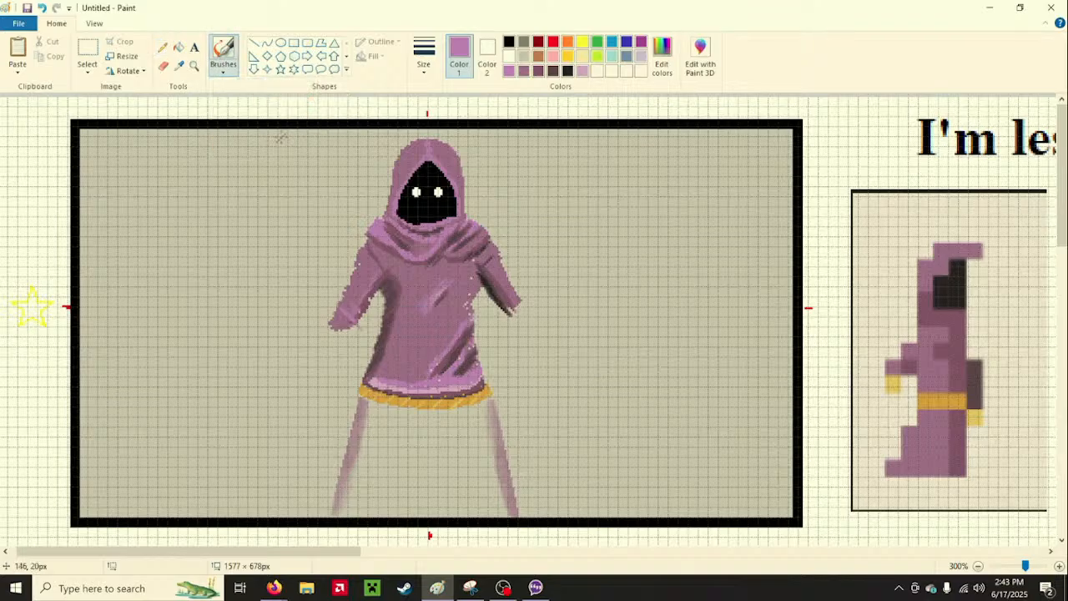
click(225, 72)
click(273, 97)
click(552, 71)
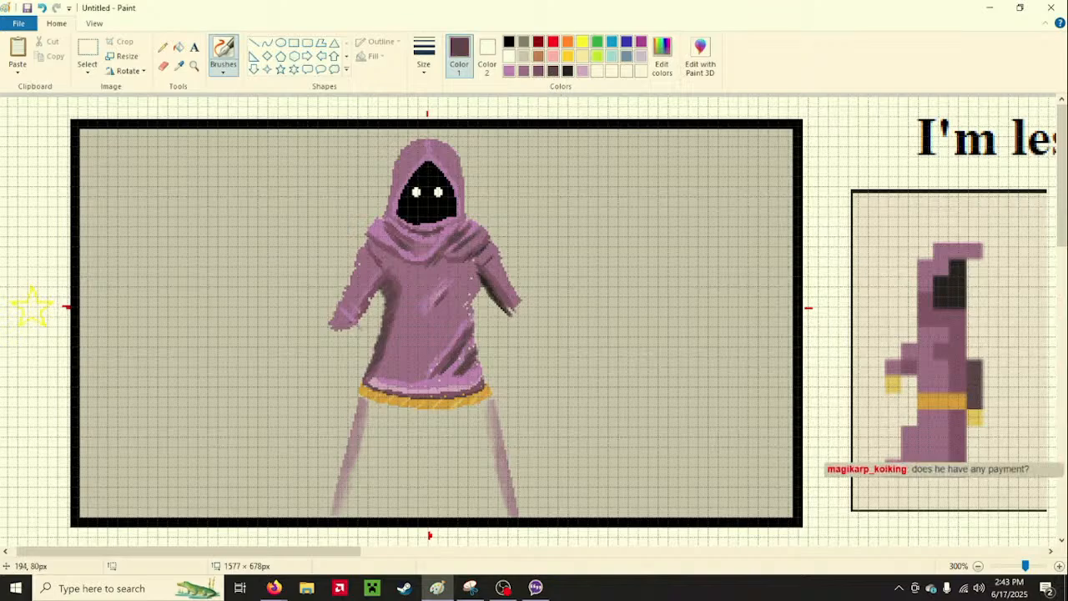
drag(372, 251, 371, 240)
click(523, 70)
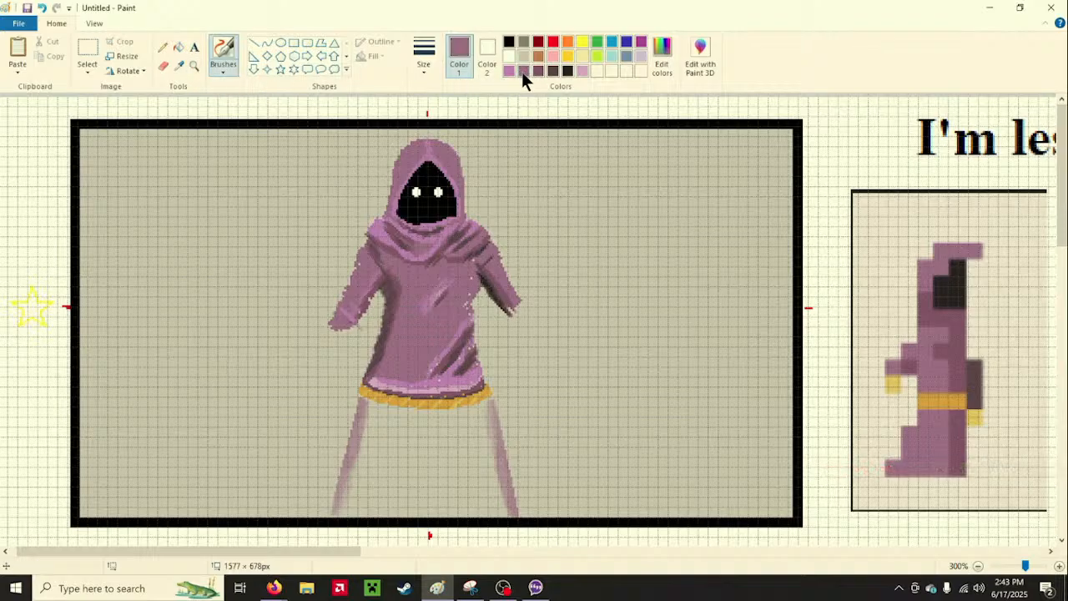
Switch to OBS to check the stream chat, and return to the painting
click(502, 587)
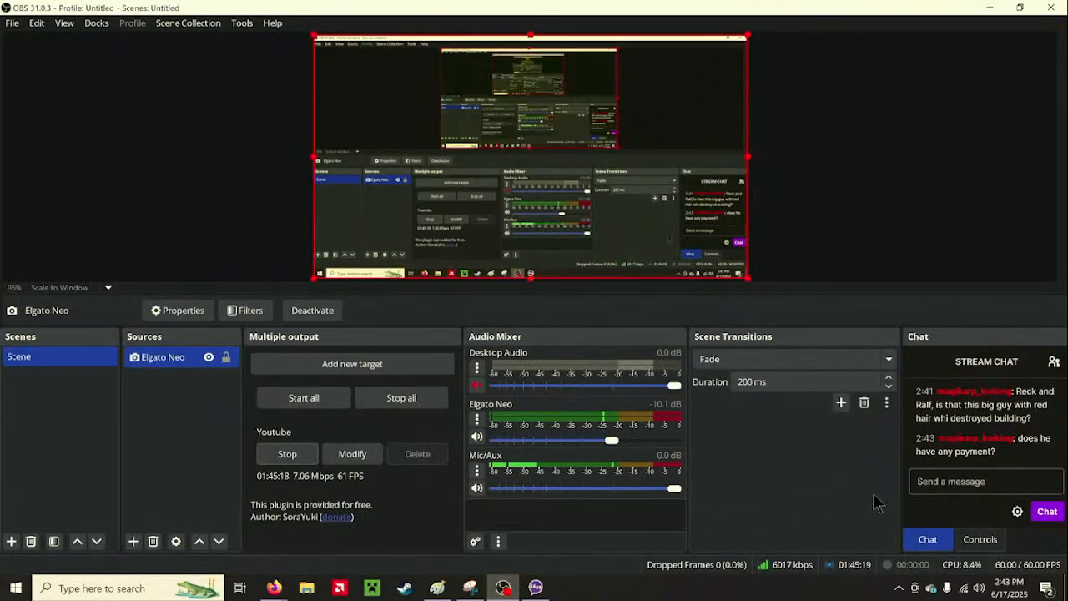
click(990, 7)
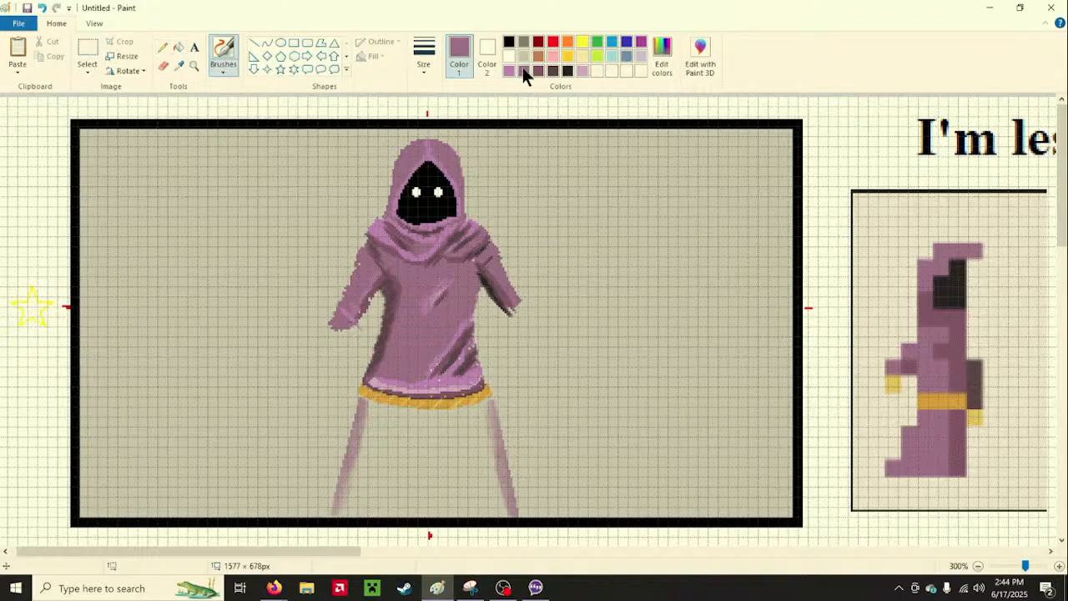
Sample the robe's medium purple and fill out the torso's right edge down to the hem with the round brush
click(164, 53)
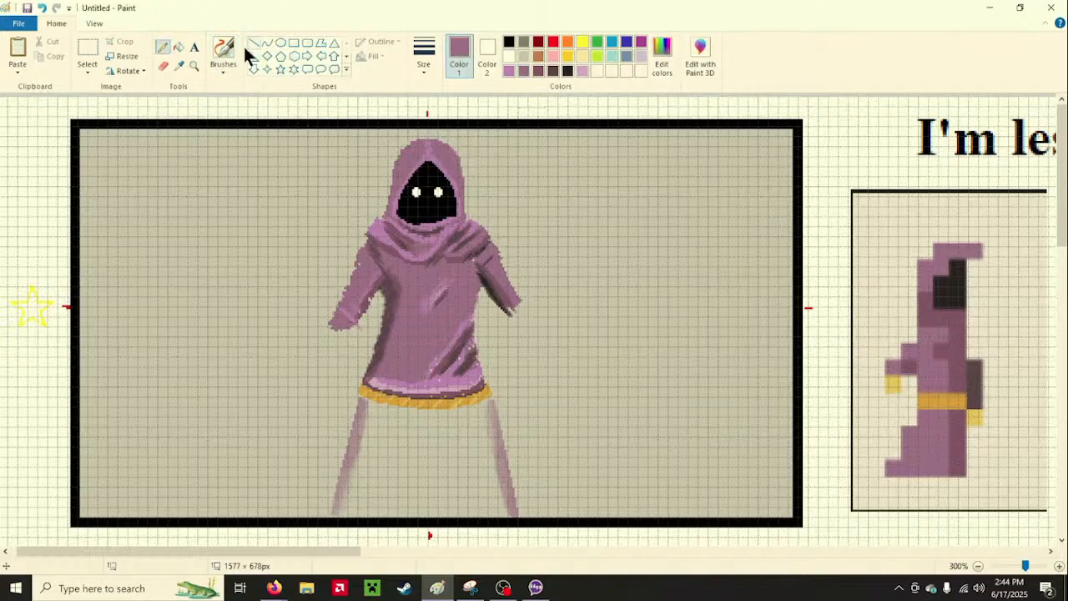
click(221, 73)
click(223, 93)
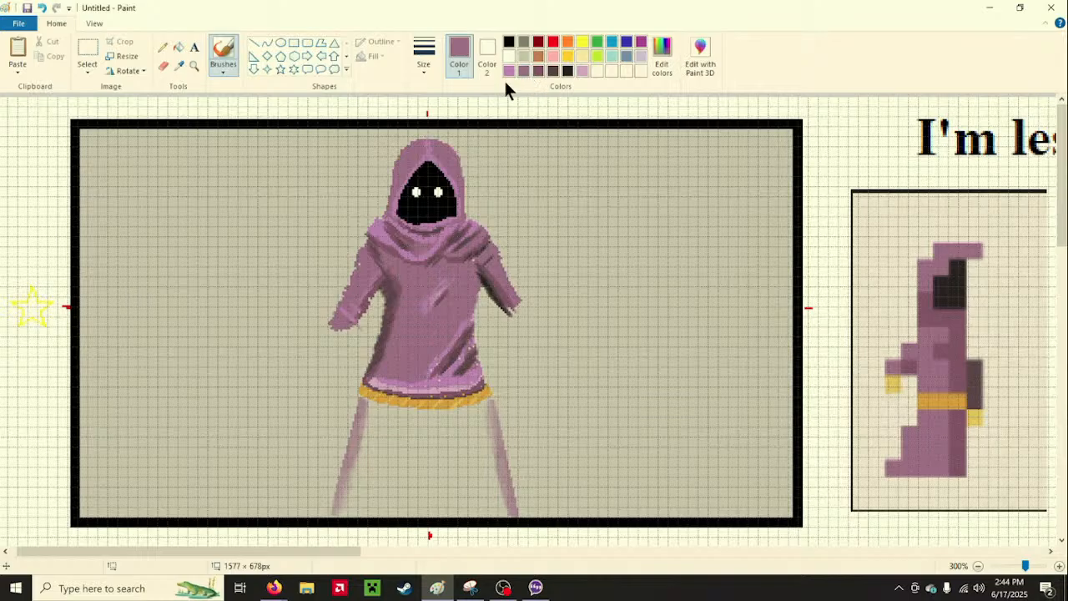
click(178, 65)
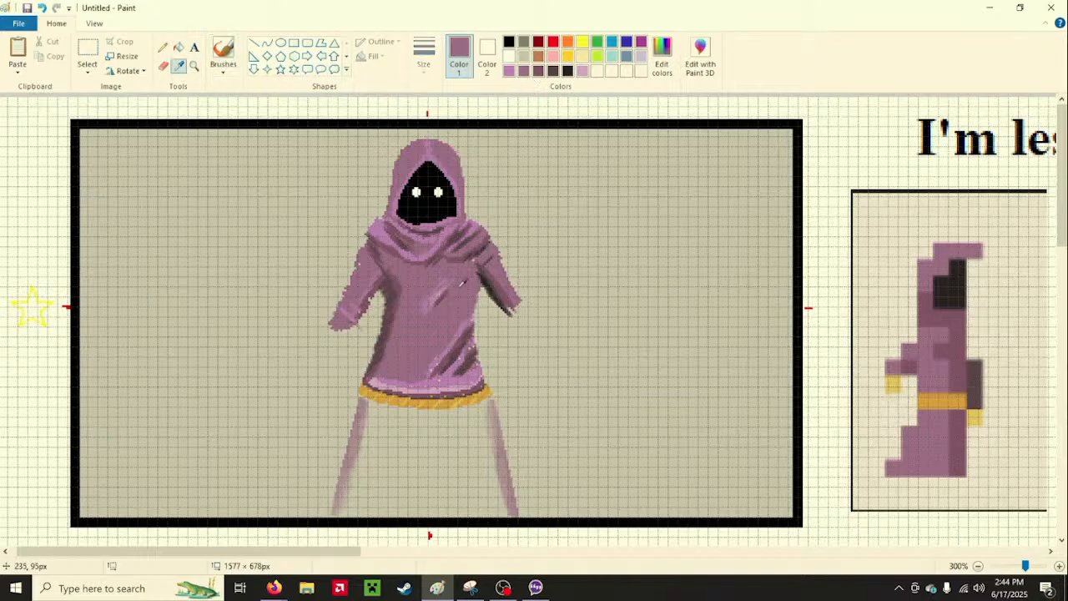
click(462, 284)
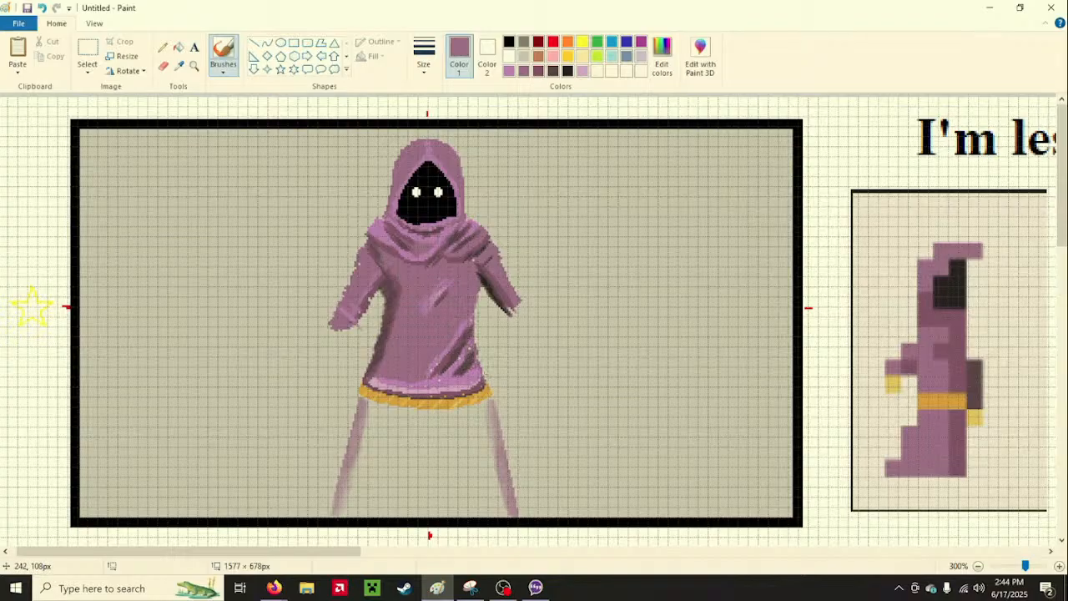
drag(475, 315, 478, 303)
drag(476, 325, 483, 367)
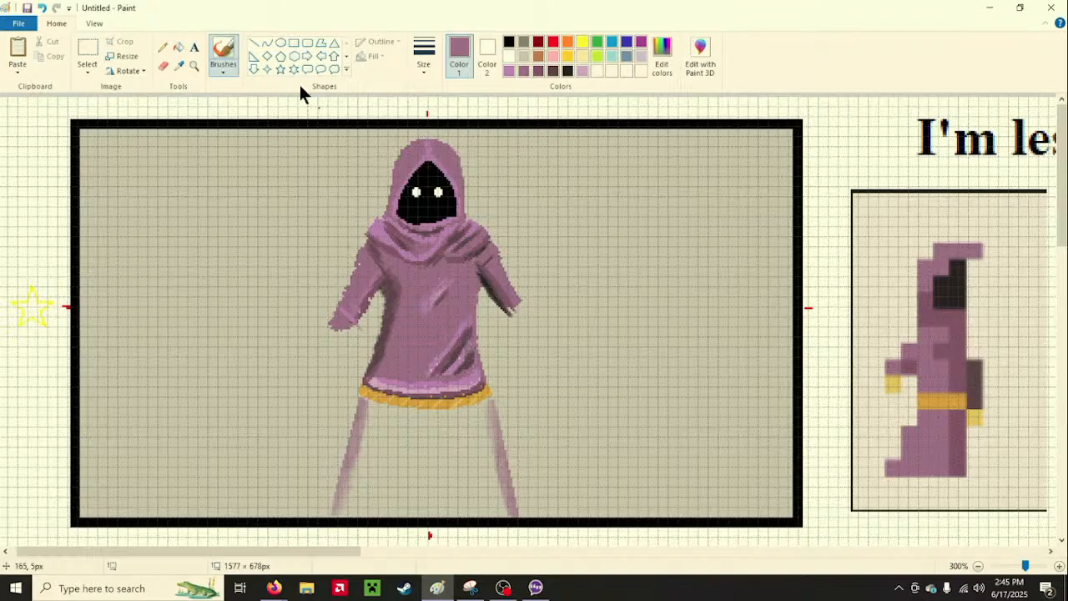
Draw a medium purple line about 15 × 60 px along the skirt's left edge, using a natural pencil outline and the second-thinnest size
click(165, 48)
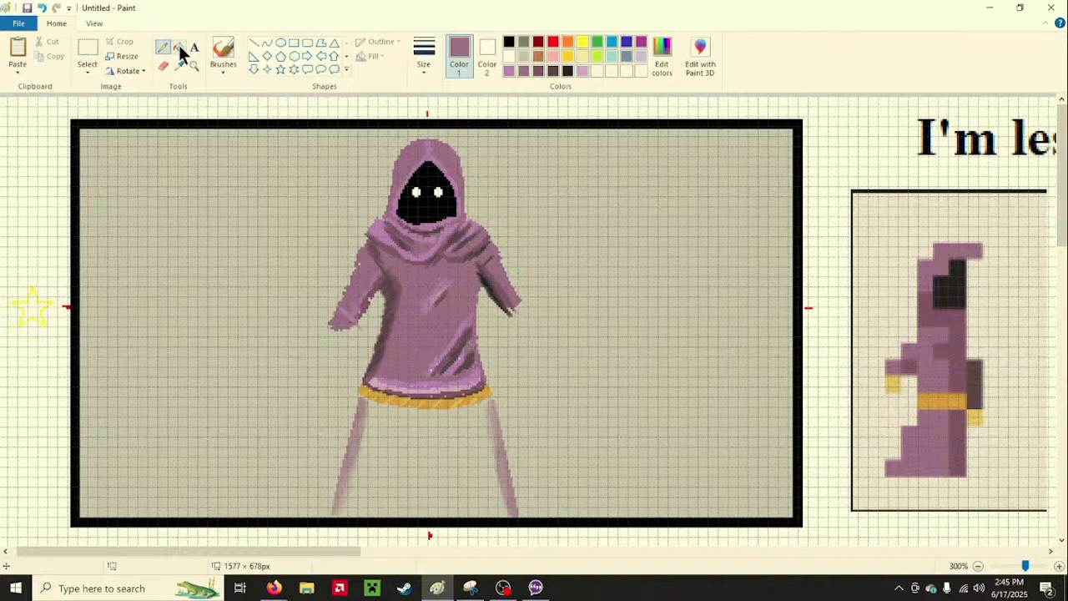
click(253, 45)
click(382, 41)
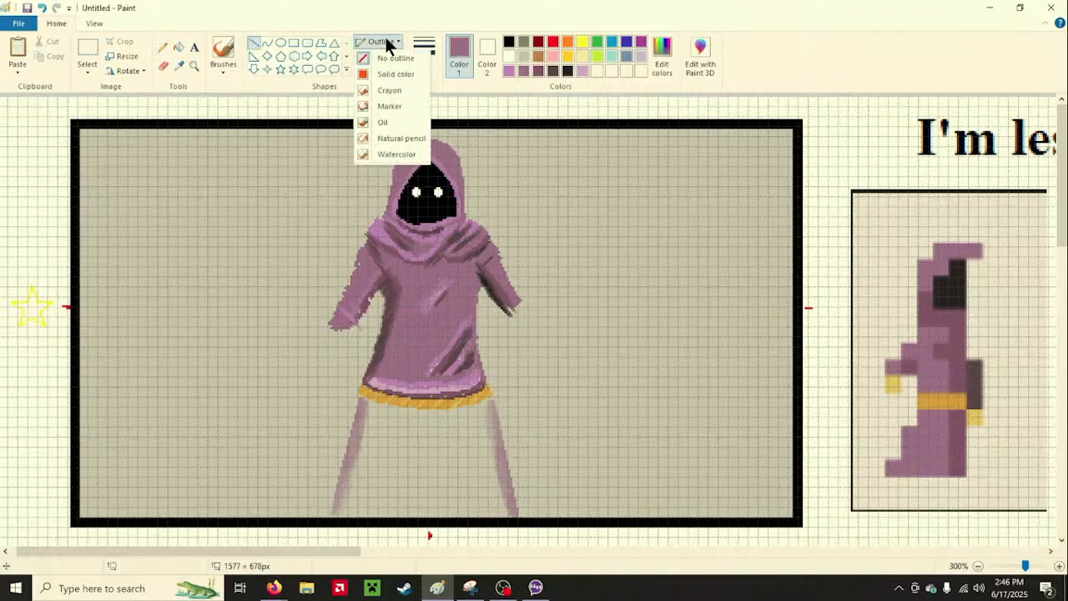
click(397, 94)
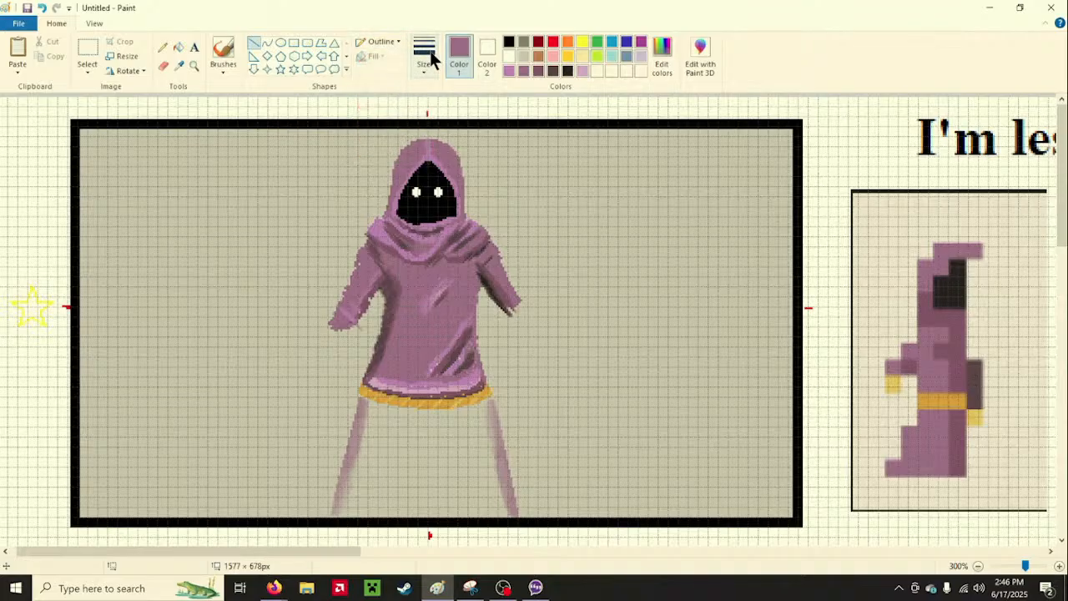
click(391, 42)
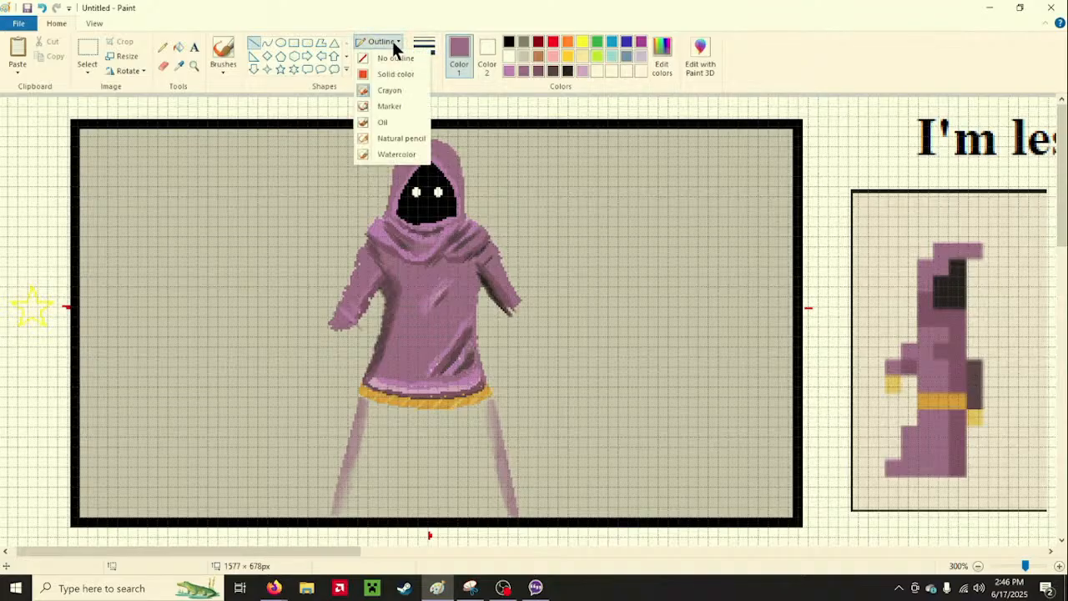
click(382, 137)
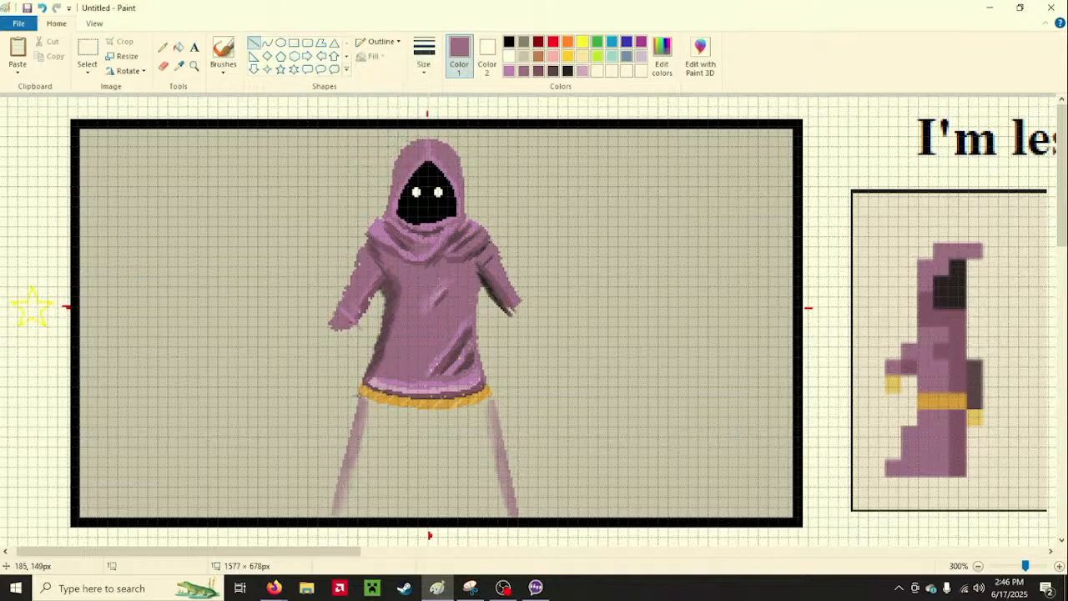
drag(363, 366, 333, 518)
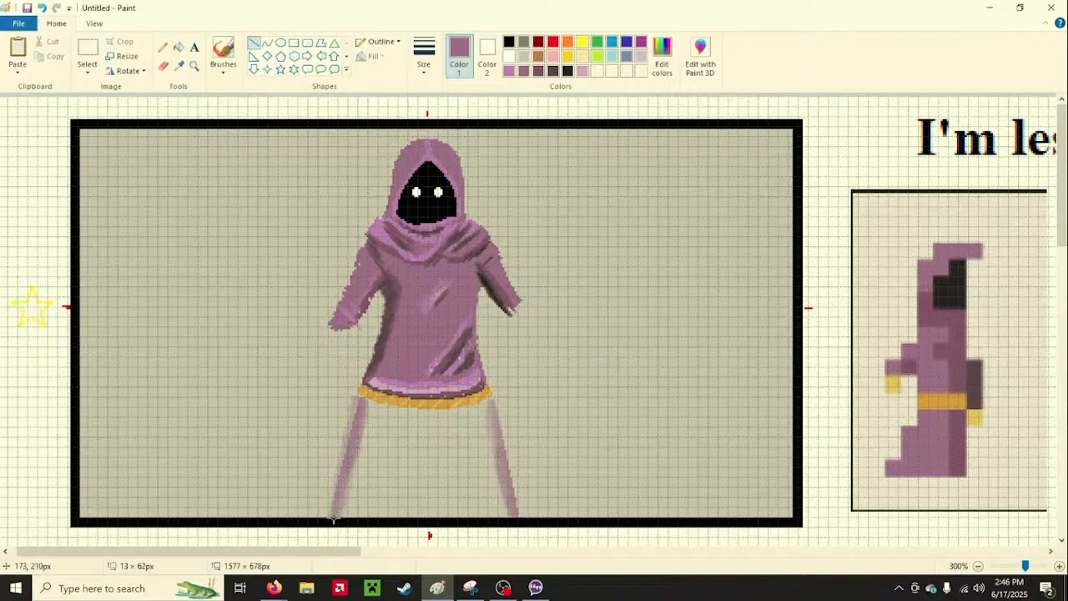
click(422, 62)
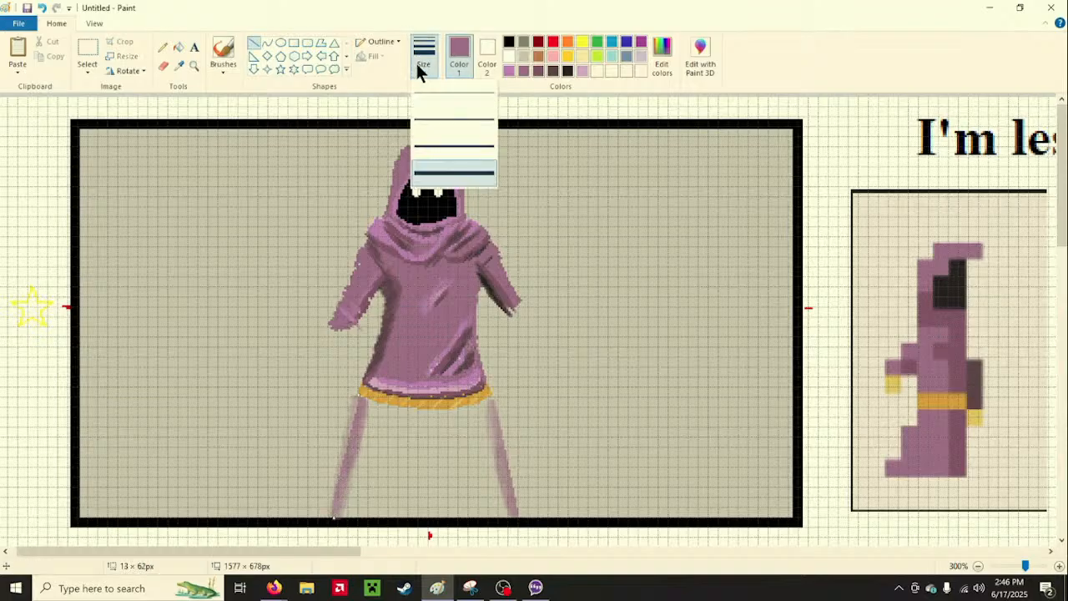
click(431, 120)
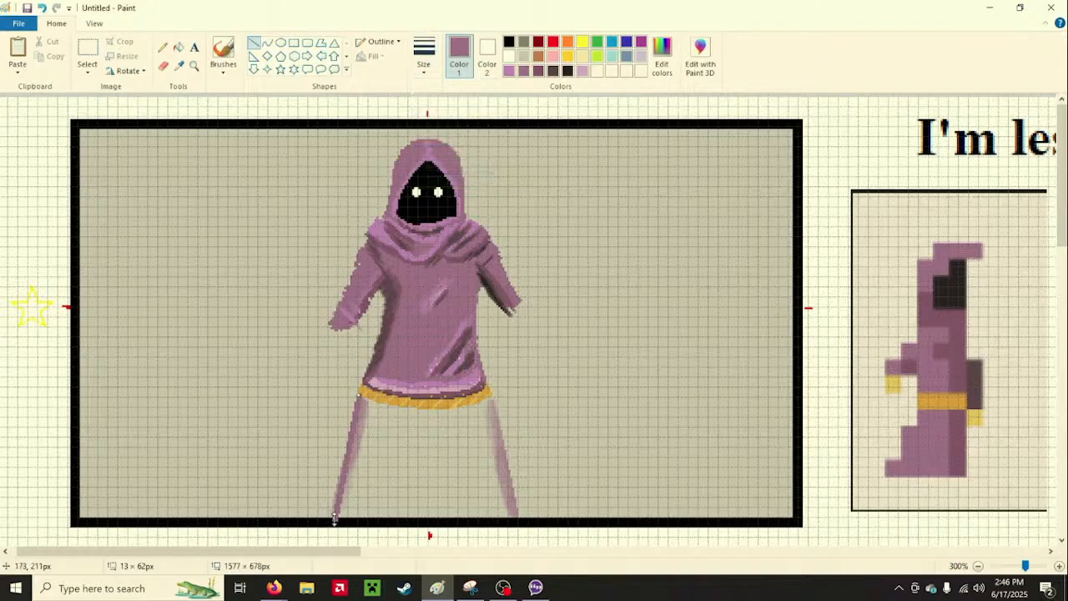
drag(334, 519, 330, 512)
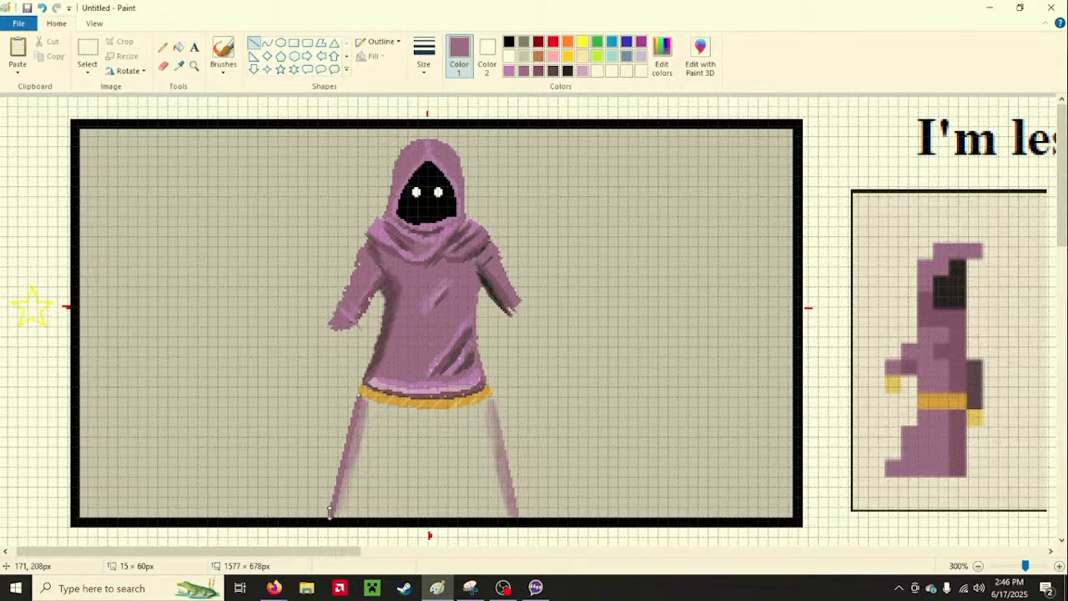
Draw a matching medium purple line along the skirt's right edge, and fill the area between the edges with medium purple
click(489, 504)
drag(492, 402, 515, 514)
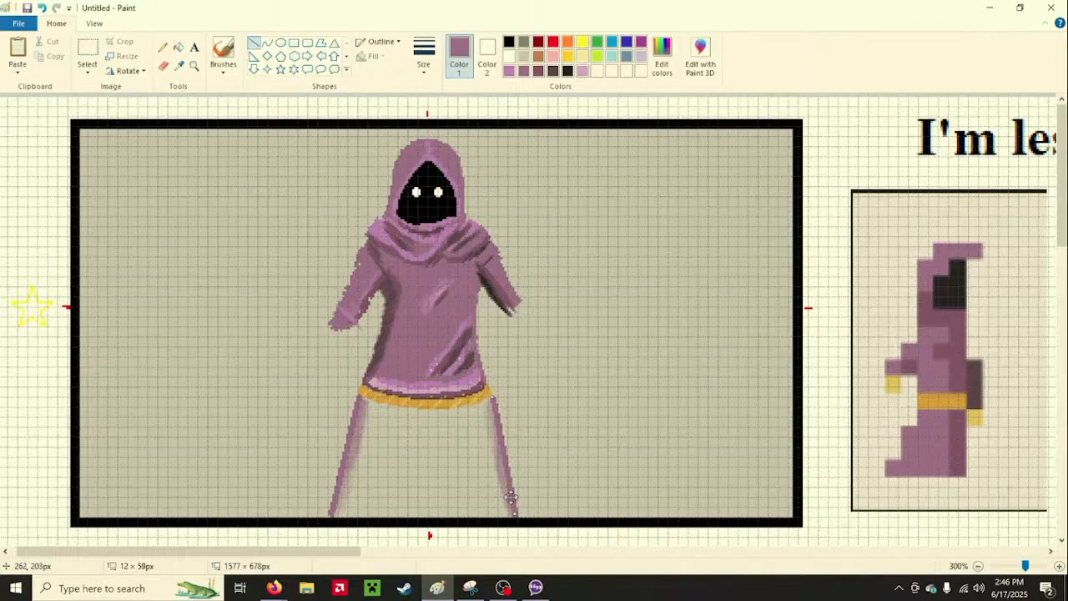
click(567, 398)
click(179, 49)
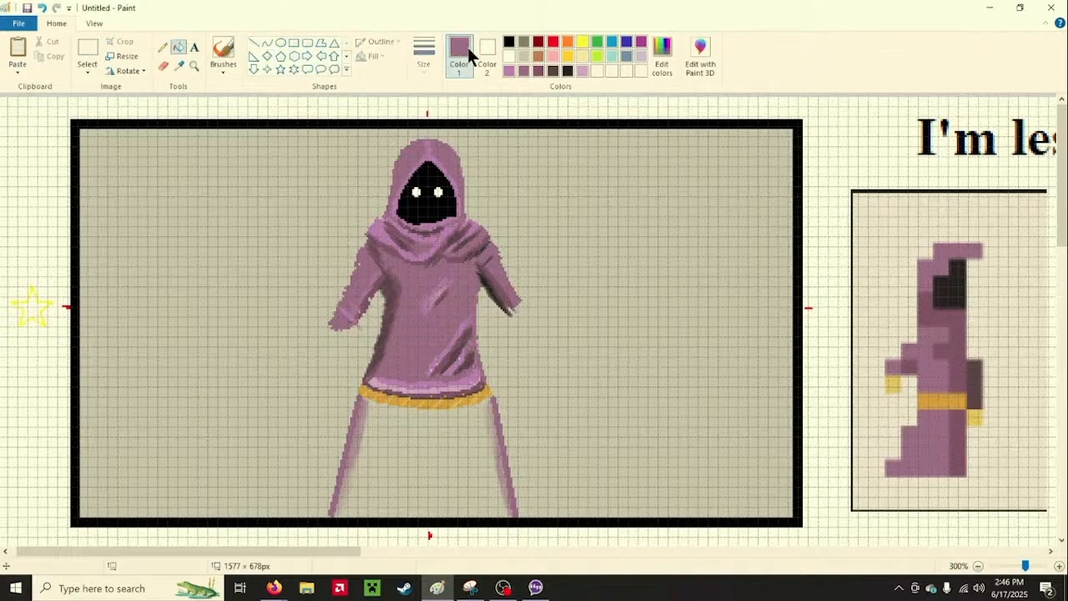
click(448, 463)
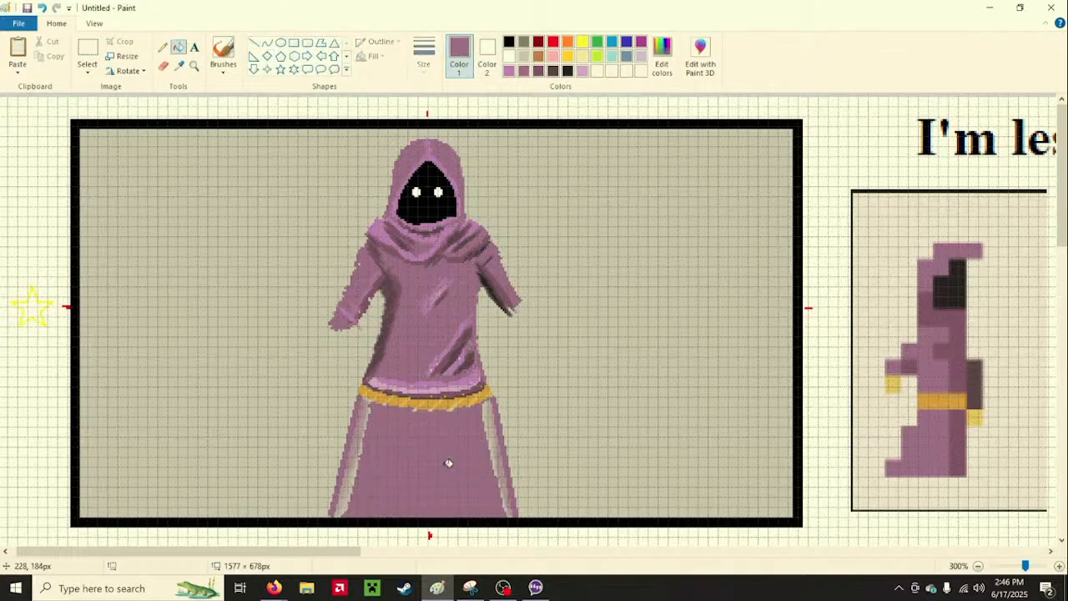
Rework the diagonal folds on the torso's lower right in dark purple and add pale pink highlights with the calligraphy brush
click(163, 48)
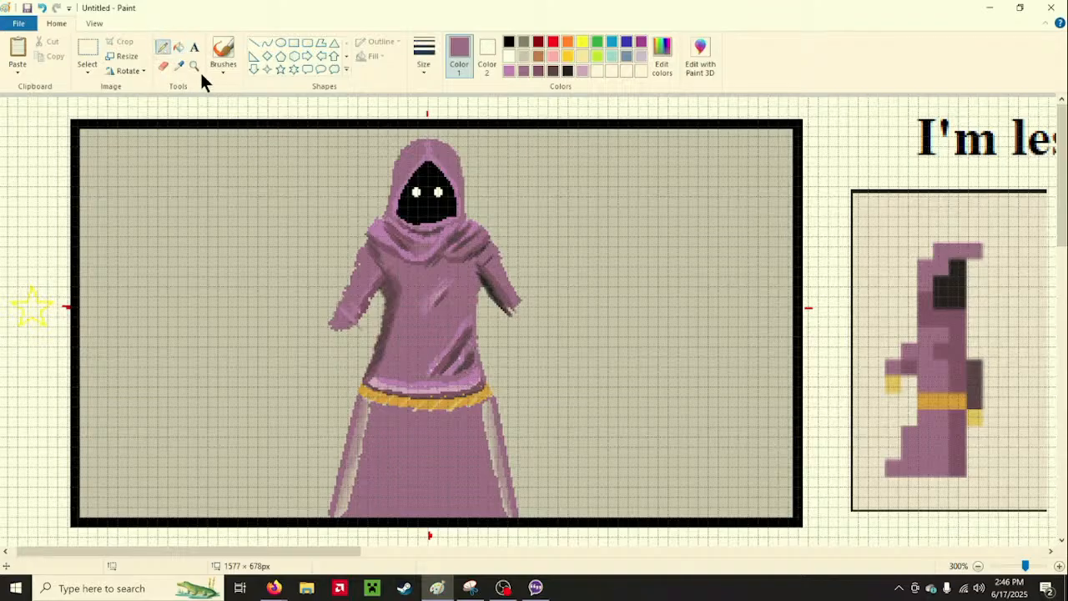
click(177, 49)
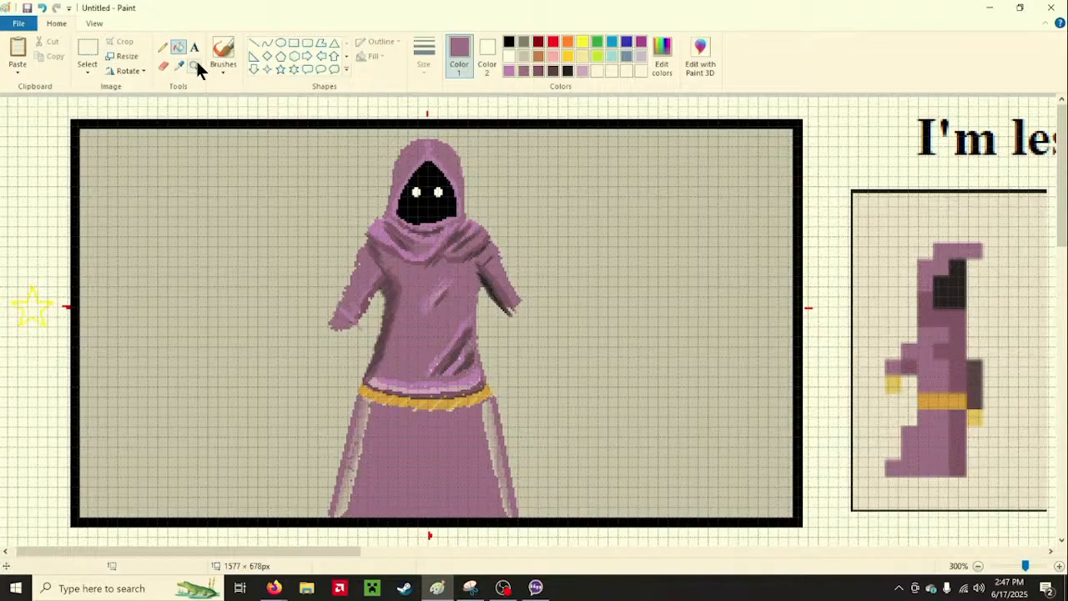
click(222, 72)
click(279, 106)
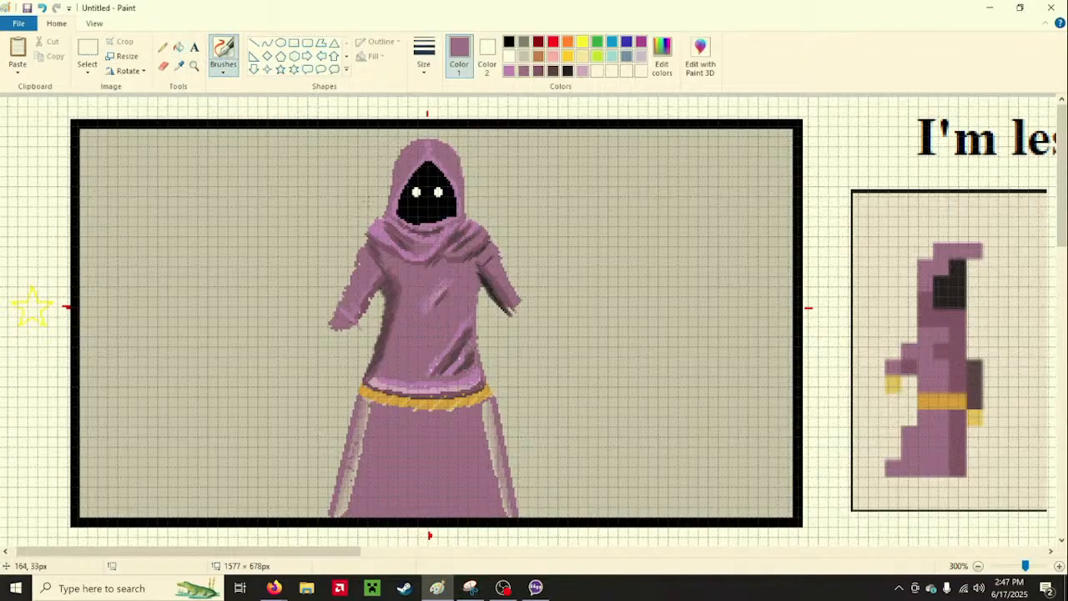
click(222, 72)
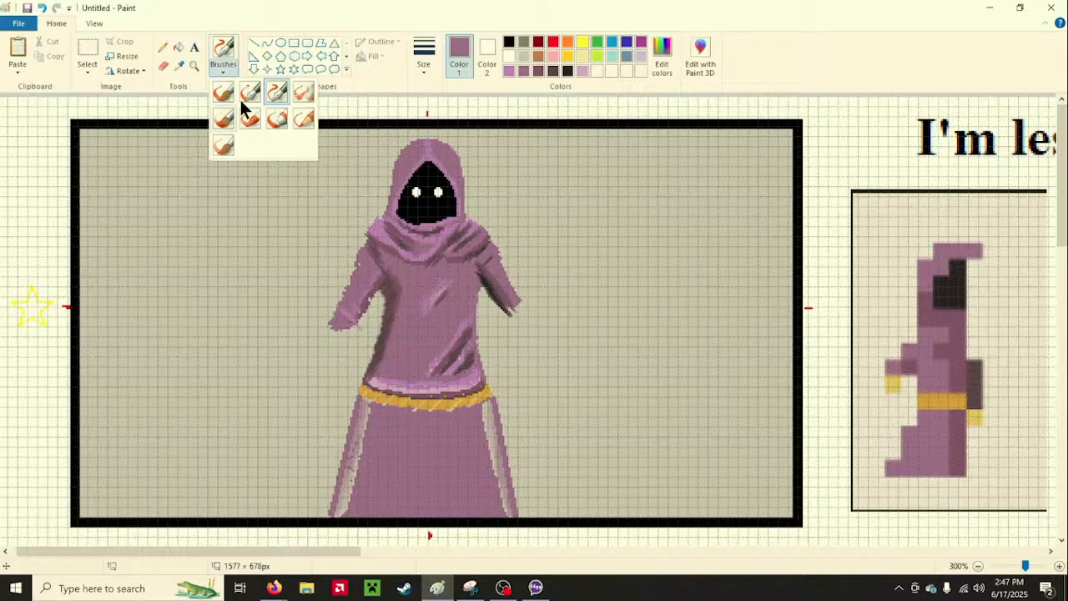
click(242, 97)
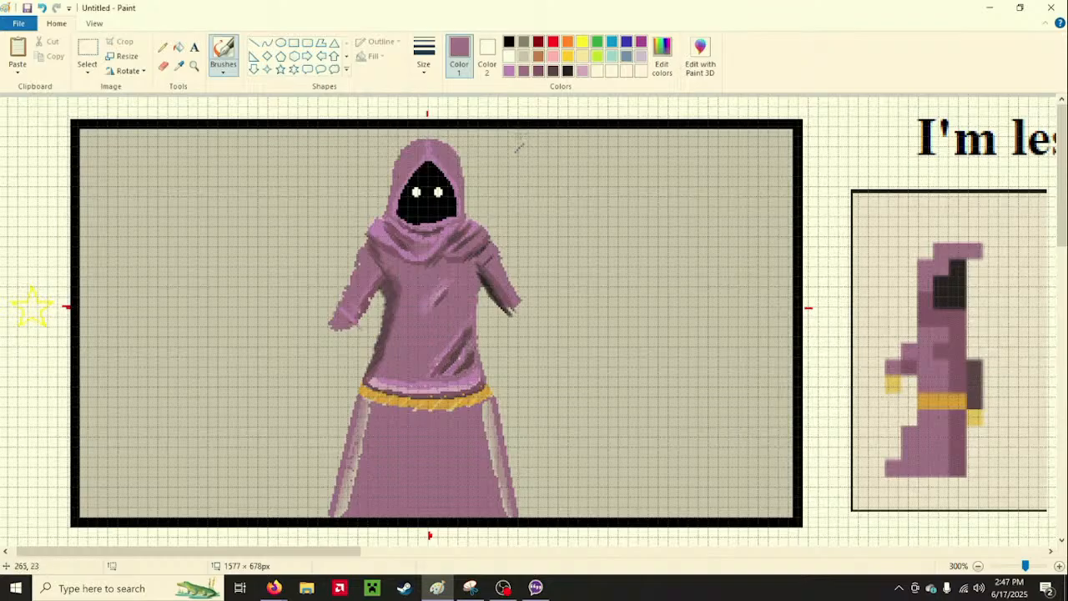
click(536, 70)
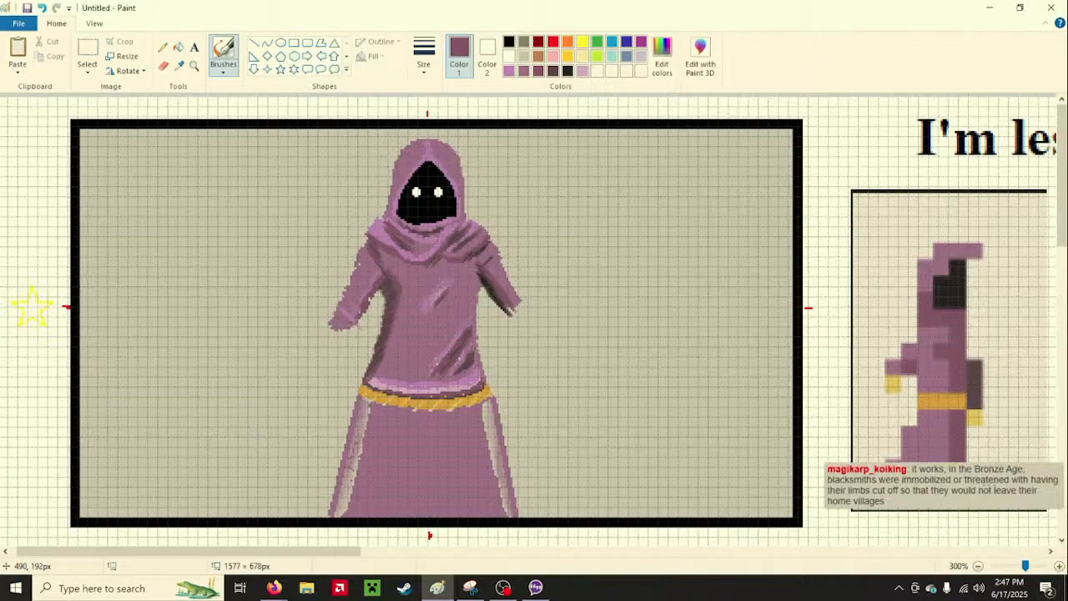
click(583, 72)
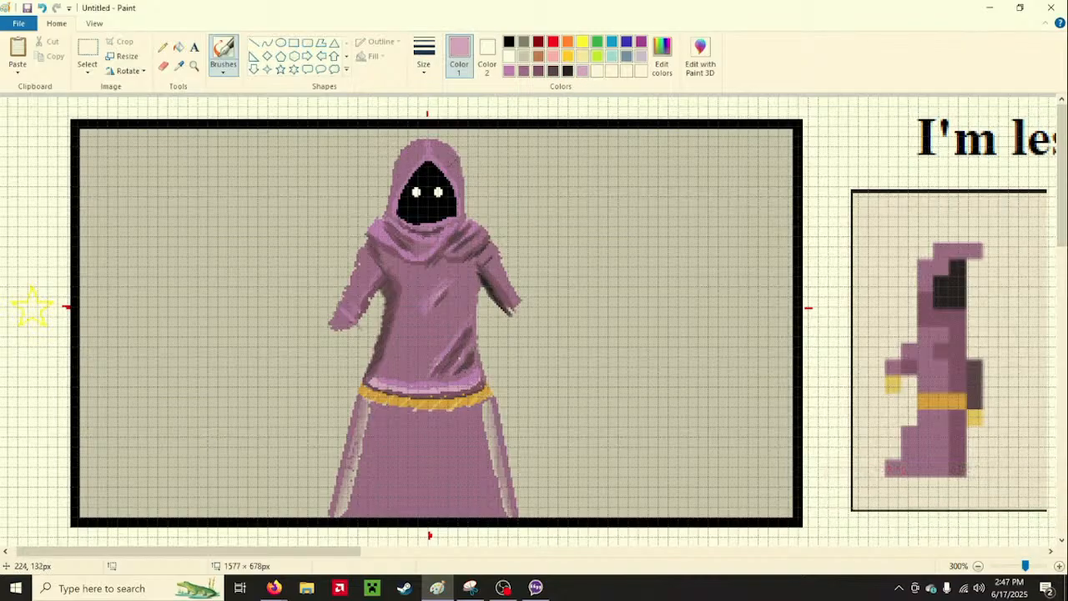
drag(449, 354, 461, 341)
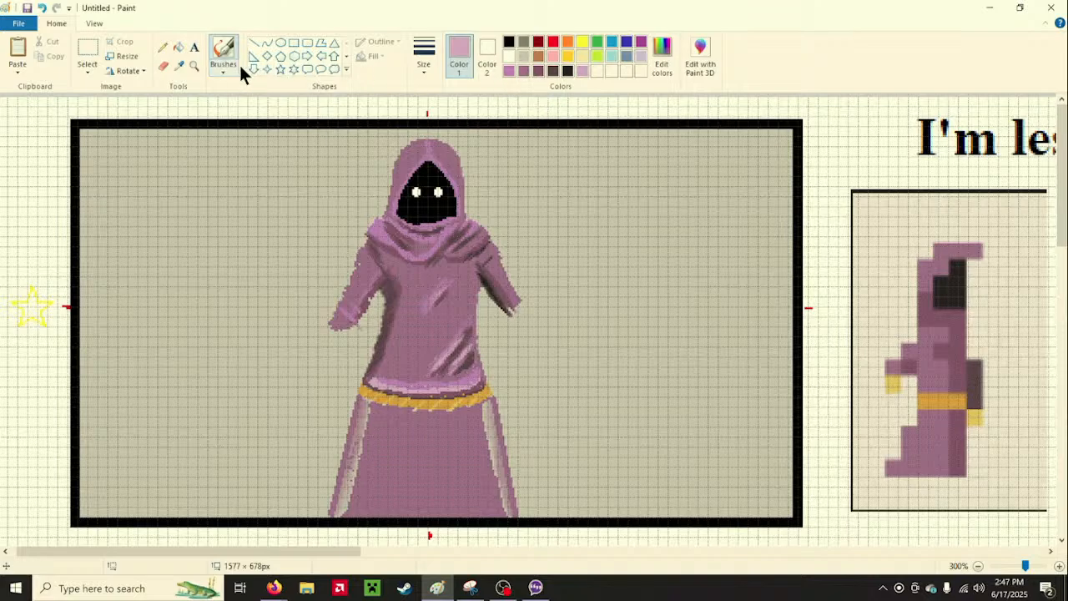
Touch up the torso's folds and hem with strokes of medium purple and light purple
click(524, 71)
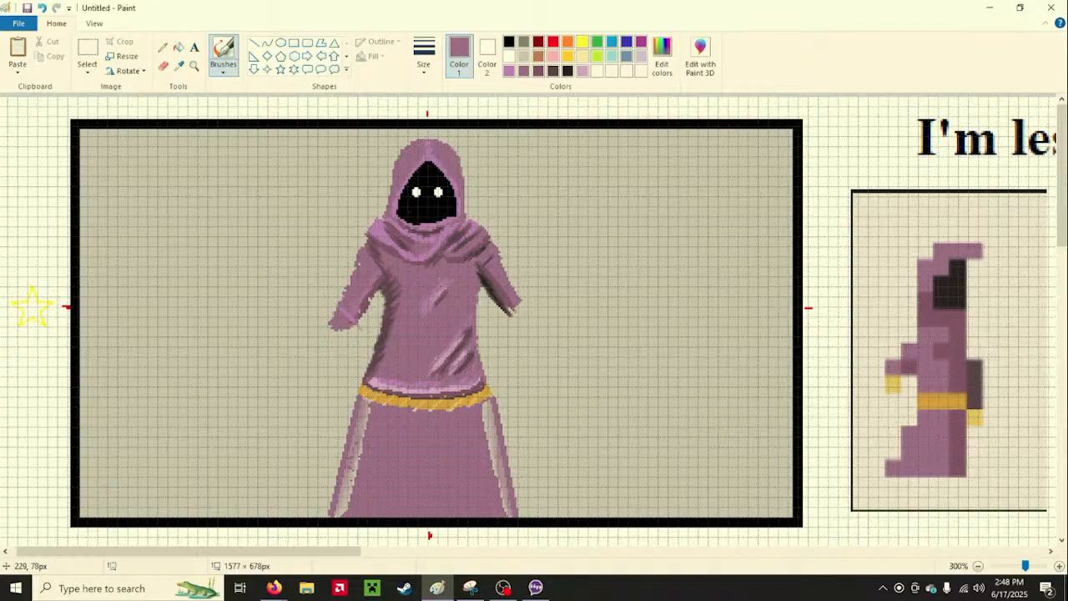
click(509, 70)
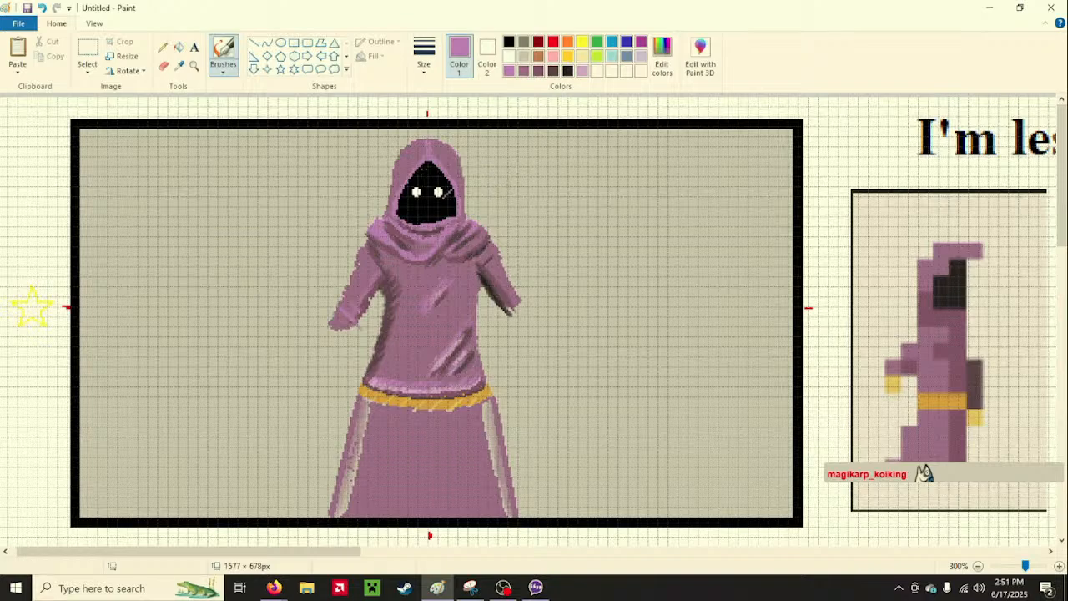
click(233, 70)
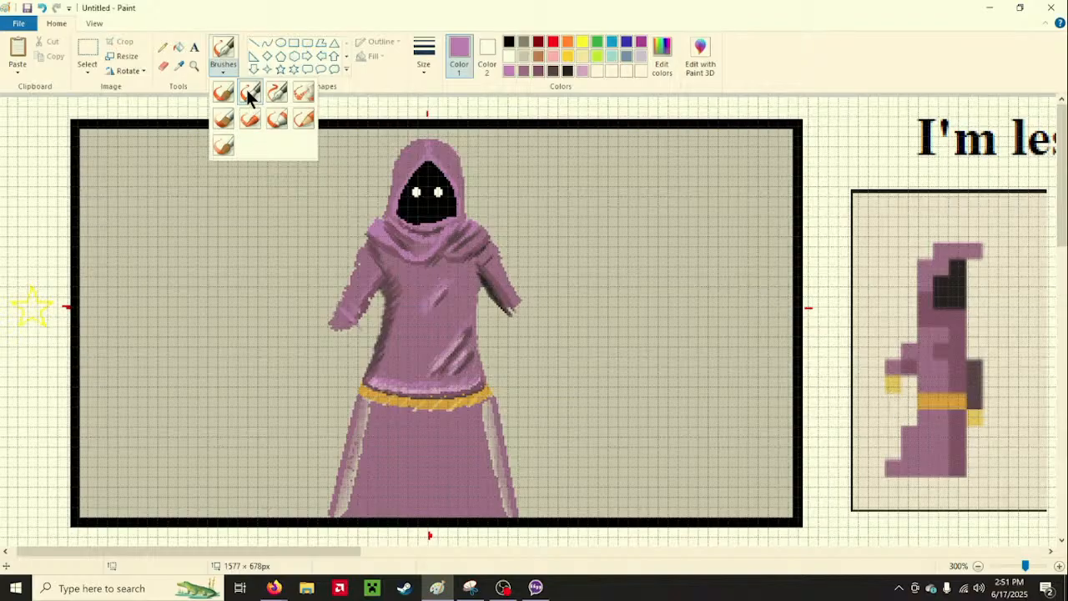
click(296, 92)
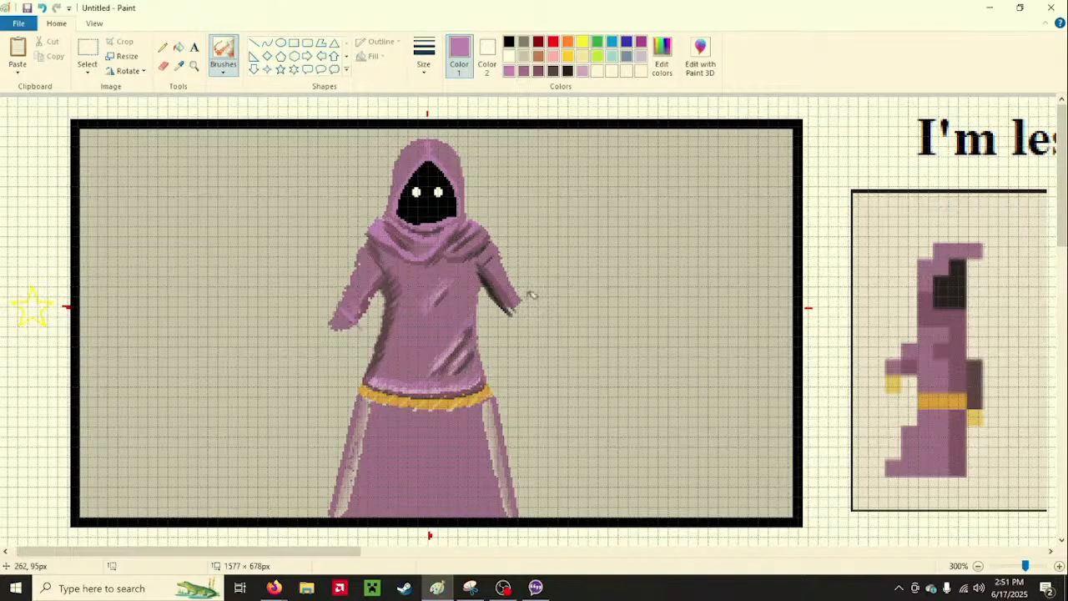
click(525, 346)
click(42, 8)
click(179, 65)
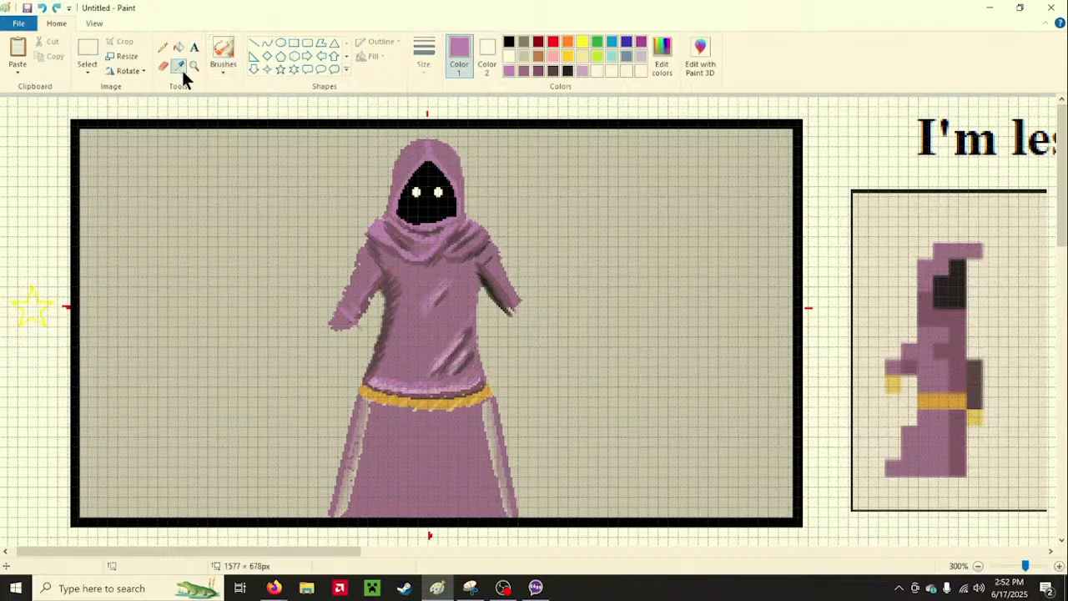
click(896, 384)
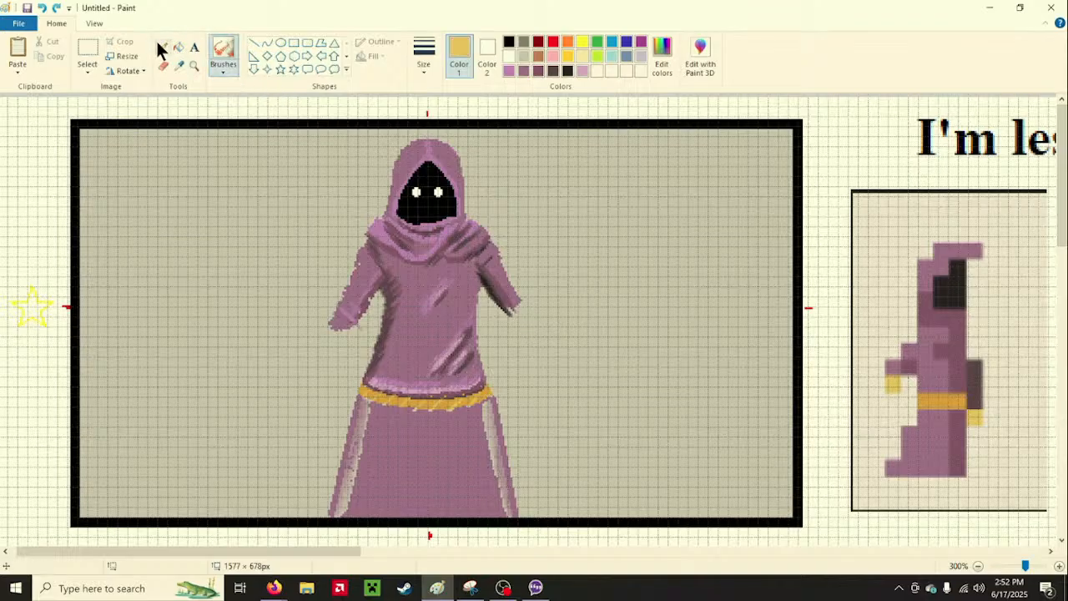
Fill out the right sleeve's cuff in medium purple, and cover the gap along the skirt's left side with solid-color lines
click(523, 71)
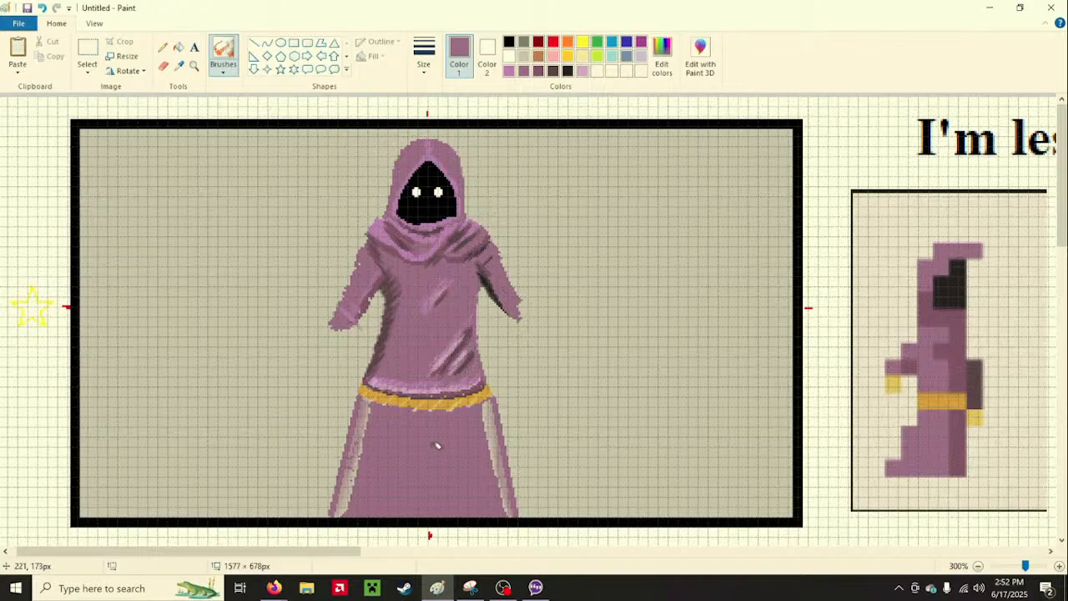
click(252, 41)
click(381, 41)
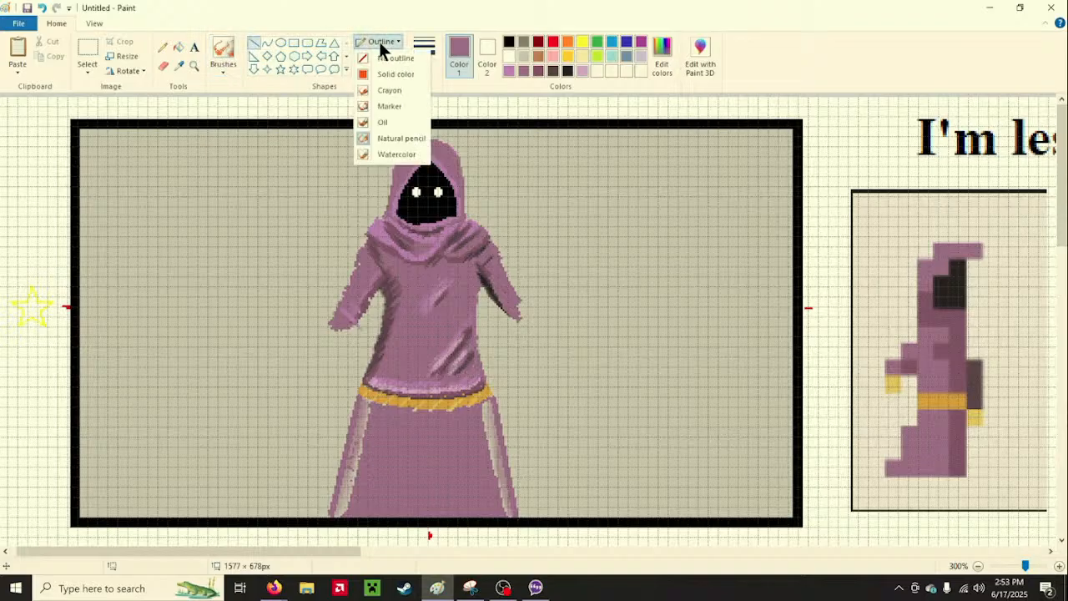
click(395, 74)
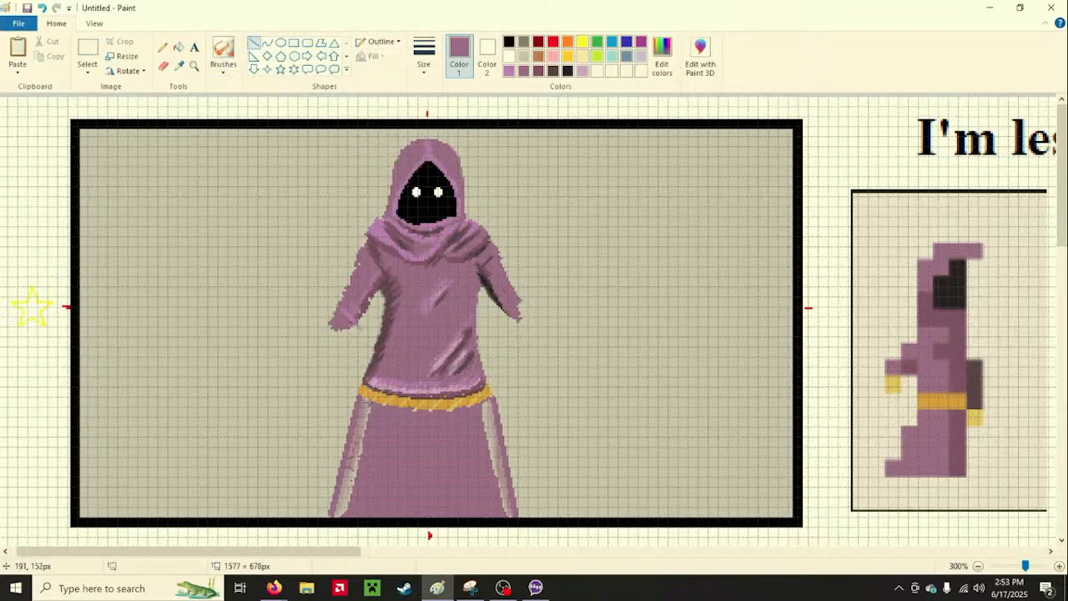
drag(368, 400, 345, 505)
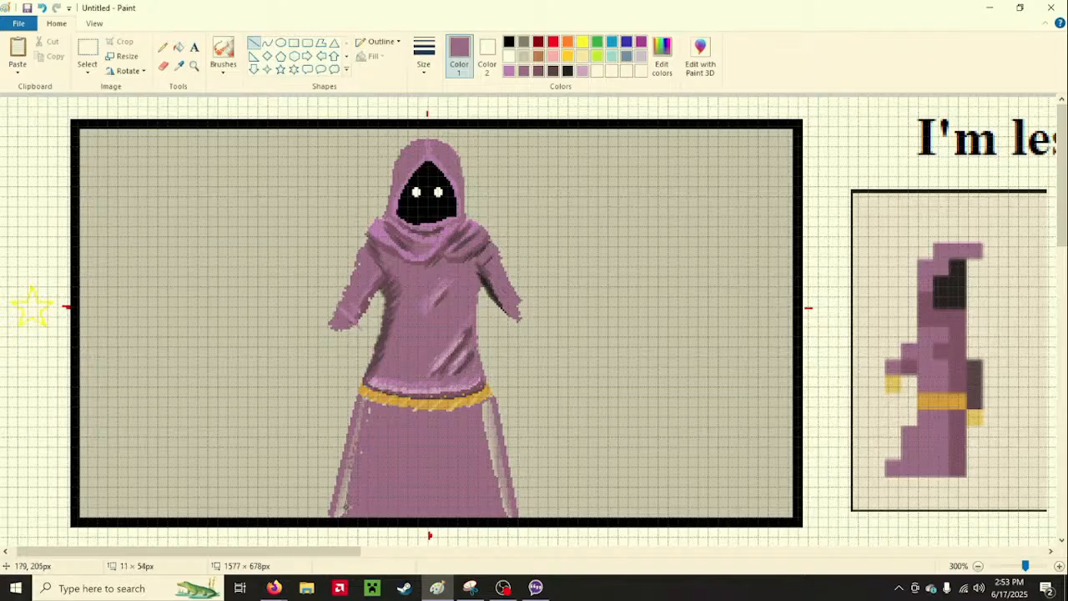
click(370, 424)
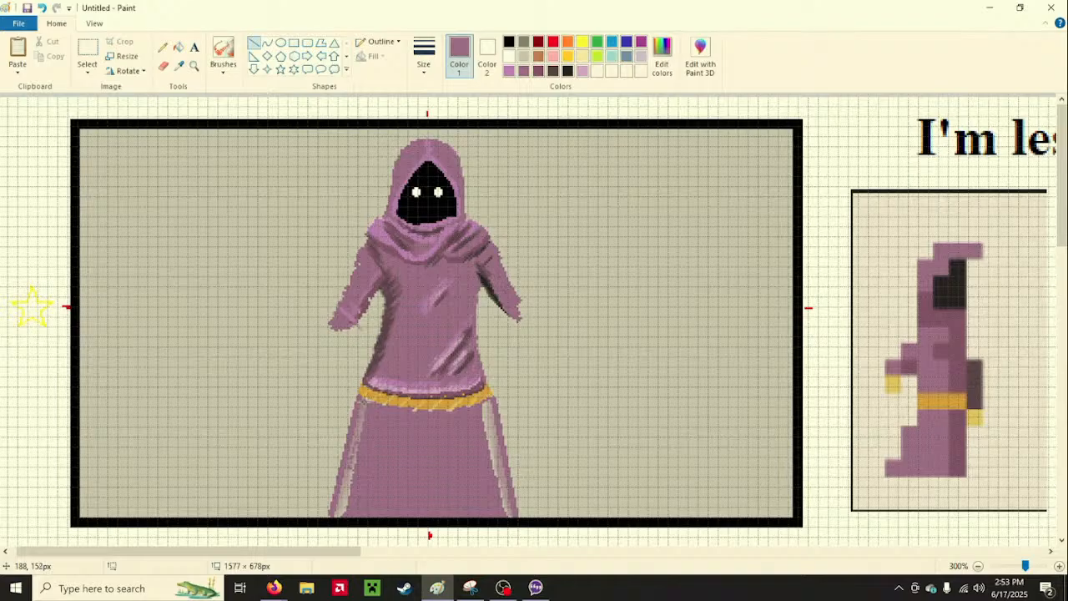
drag(364, 400, 342, 515)
click(386, 488)
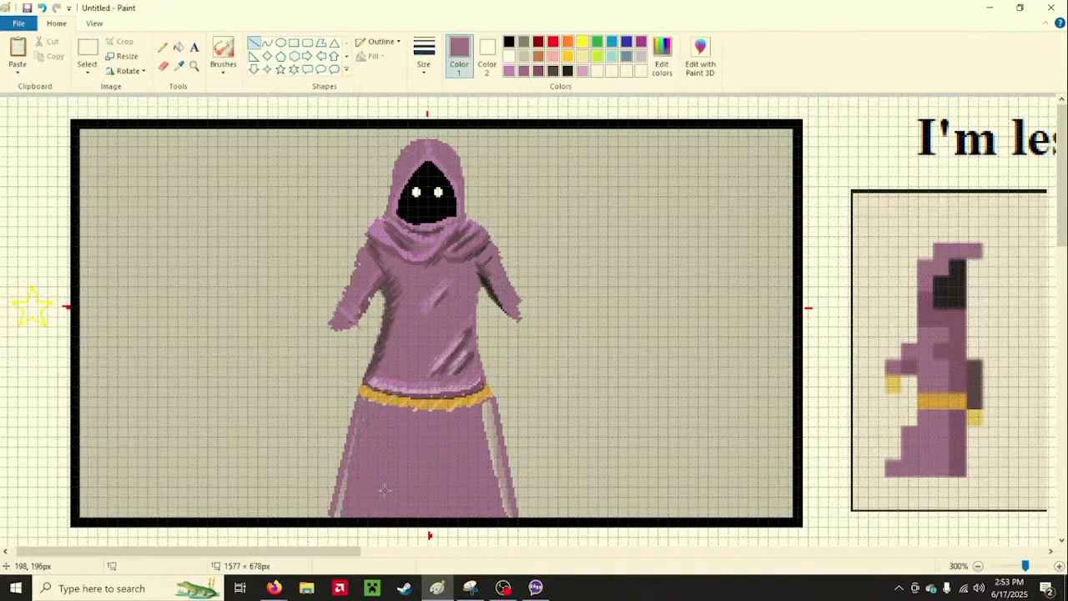
drag(368, 375, 335, 515)
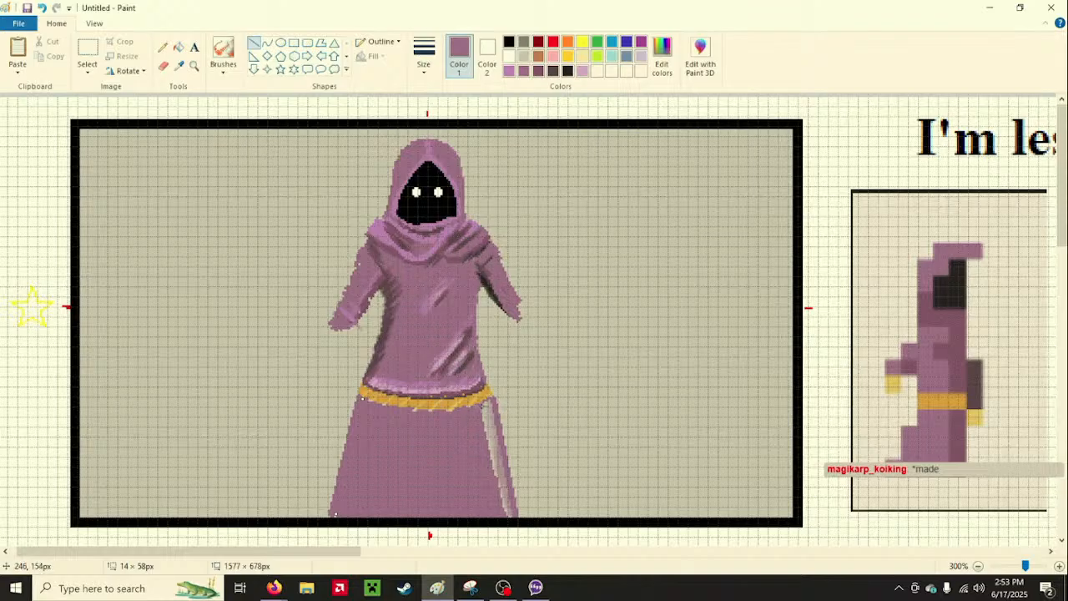
Cover the gap along the skirt's right side with medium purple lines, the first about 12 × 51 px
drag(477, 404, 504, 507)
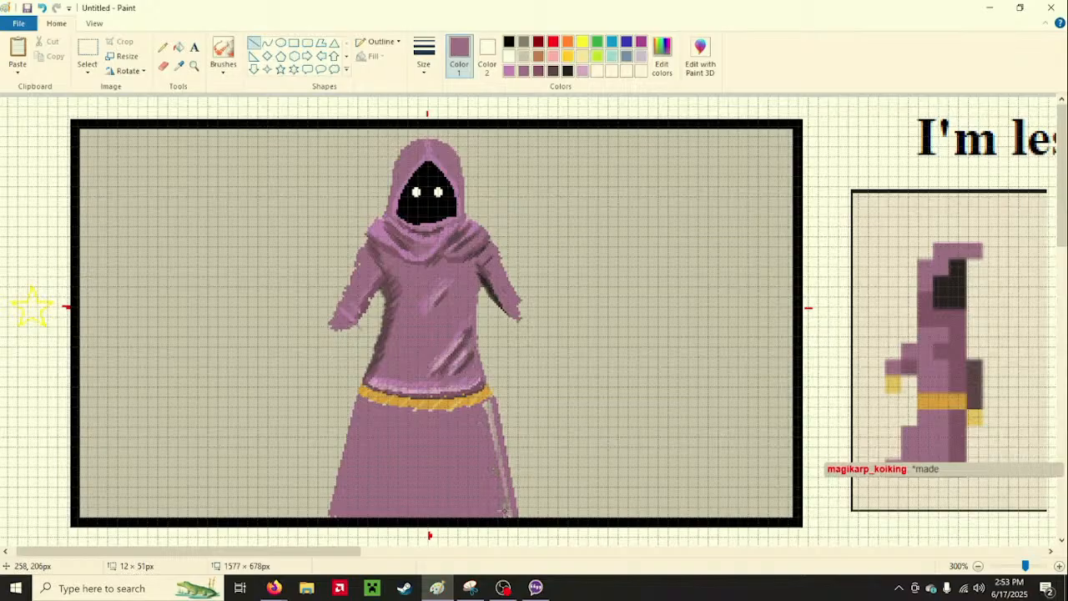
click(468, 429)
drag(488, 402, 509, 515)
click(475, 451)
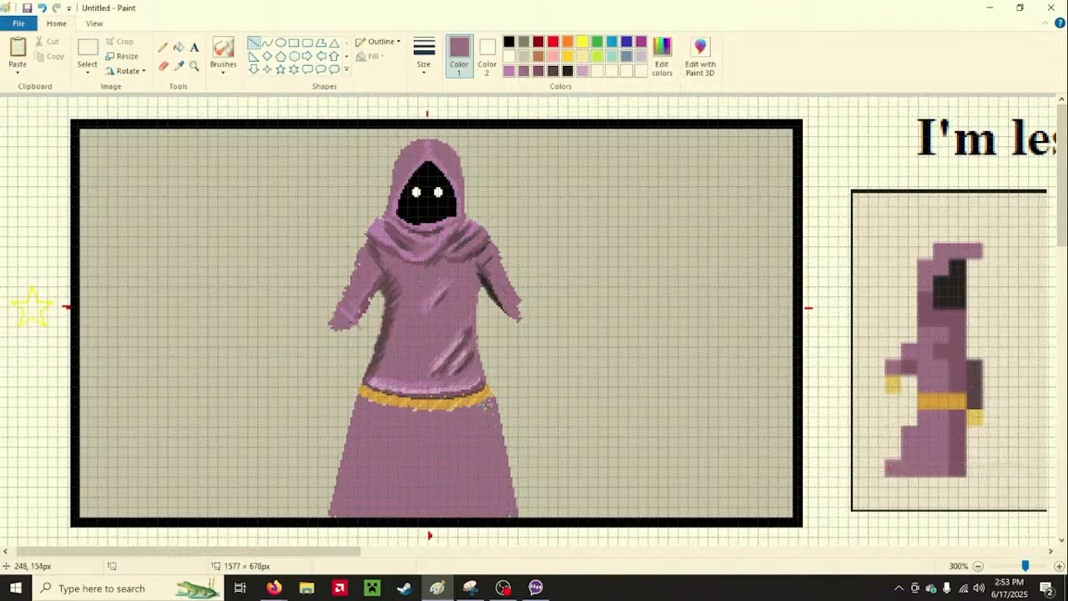
Straighten the gold belt's lower edge and clean up the skirt's upper right corner with medium purple lines
drag(490, 402, 478, 407)
click(473, 441)
drag(490, 408, 494, 430)
click(467, 447)
drag(458, 412, 369, 402)
drag(417, 419, 491, 402)
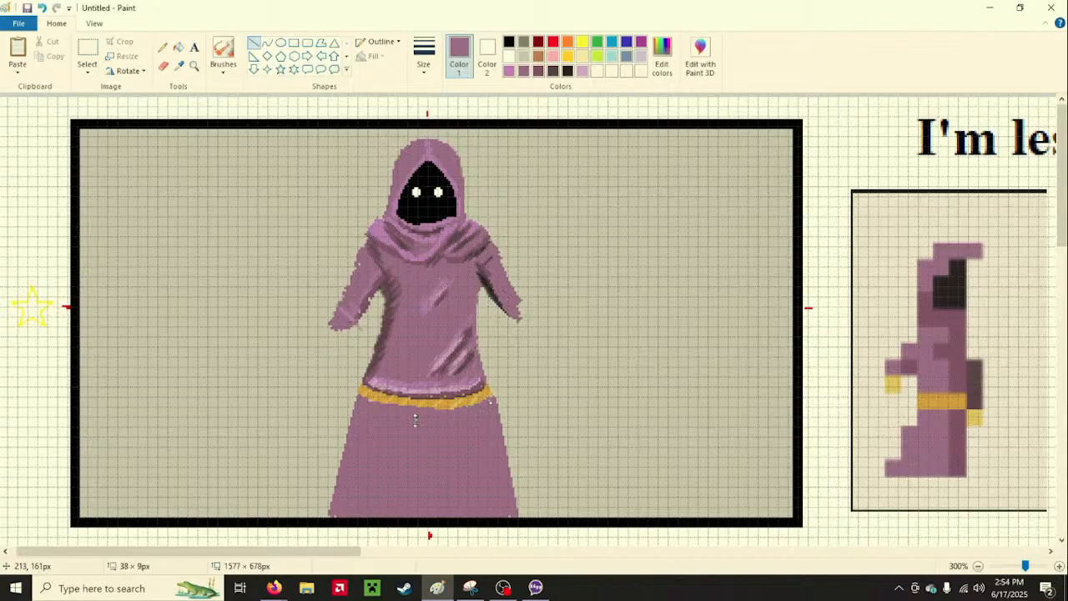
drag(416, 420, 391, 412)
click(418, 442)
Trim the right edges of the torso and skirt with straight lines in the background tan
click(523, 56)
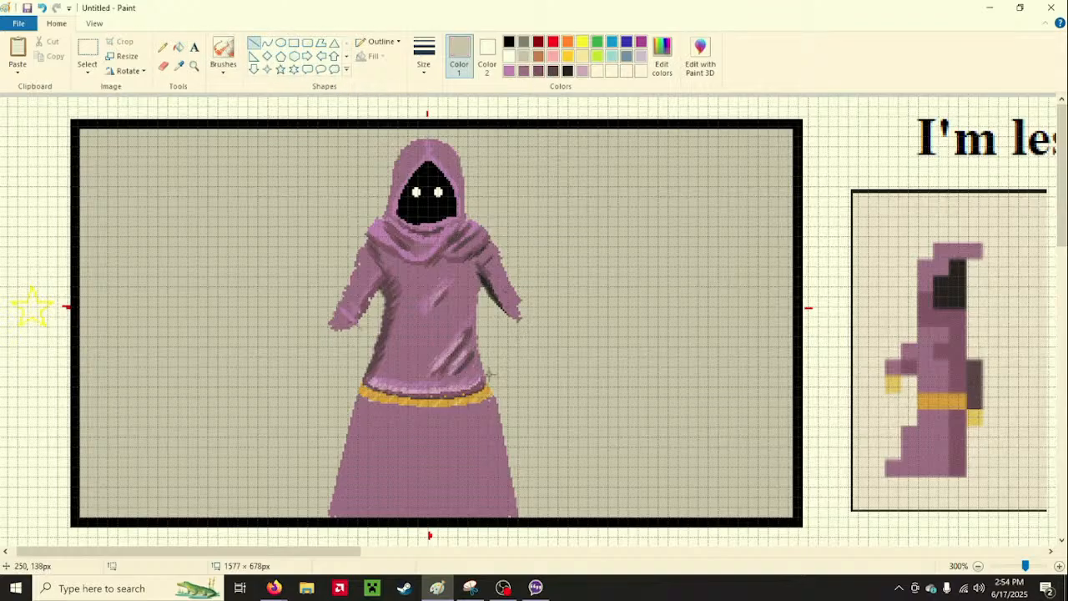
drag(489, 372, 510, 447)
drag(488, 367, 476, 334)
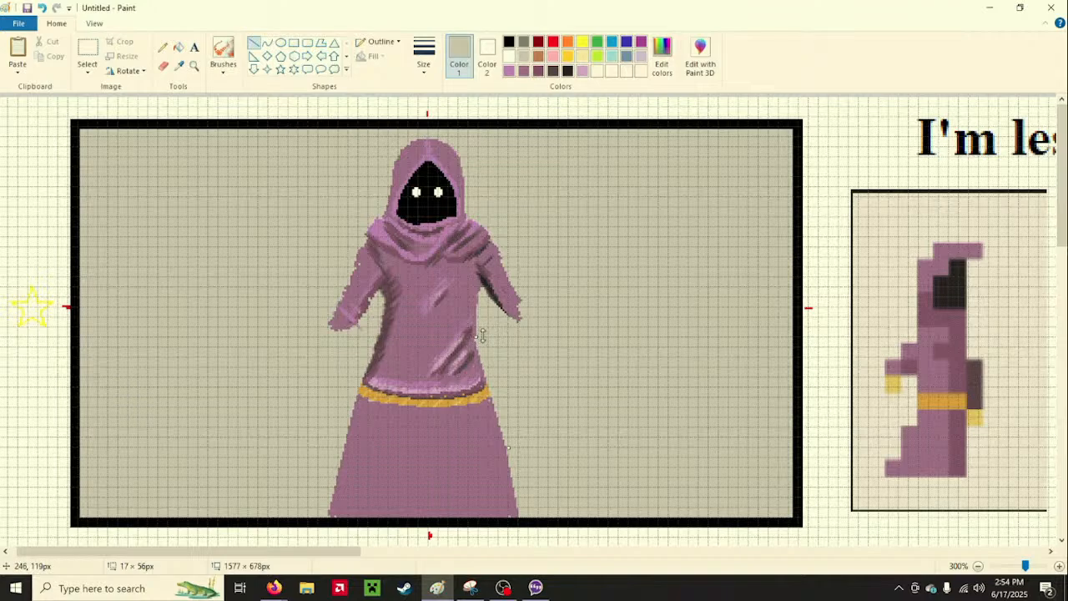
click(572, 353)
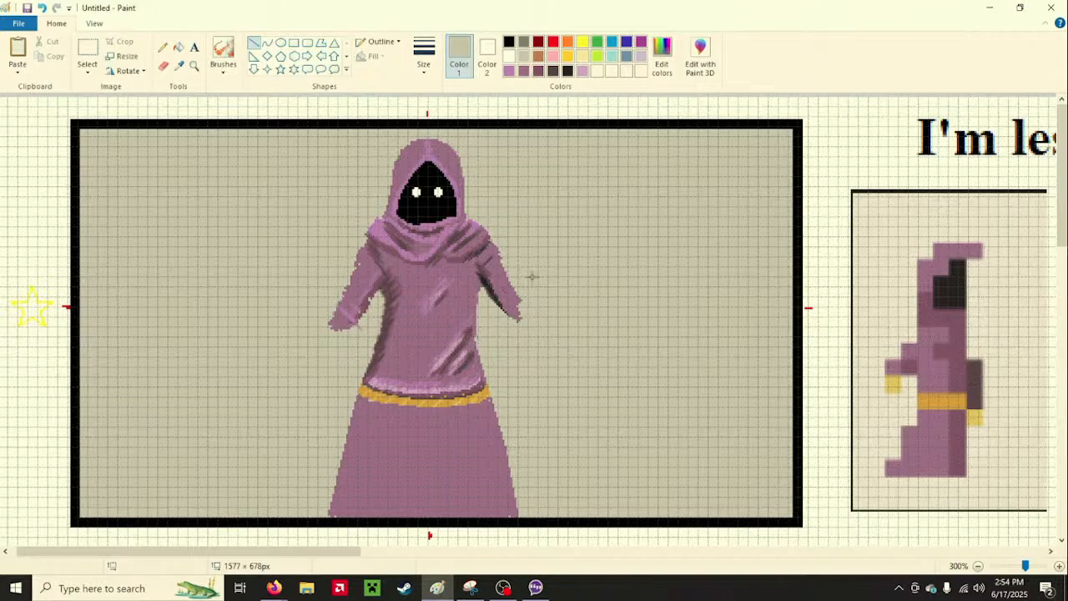
Fill out the torso's right edge below the sleeve in medium purple with the first calligraphy brush
click(526, 71)
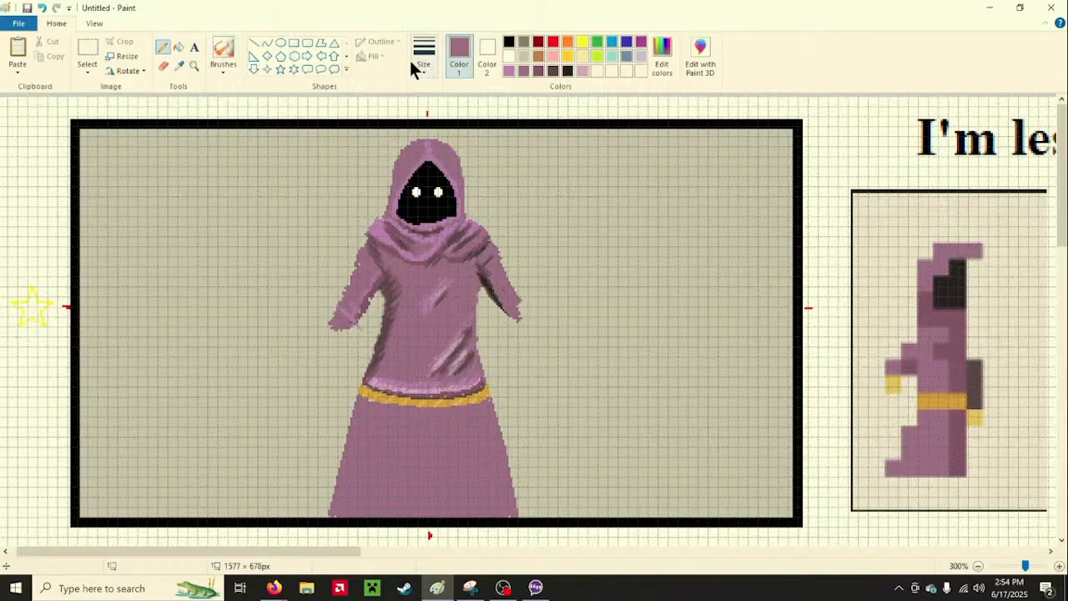
click(417, 63)
click(434, 105)
click(223, 65)
click(265, 92)
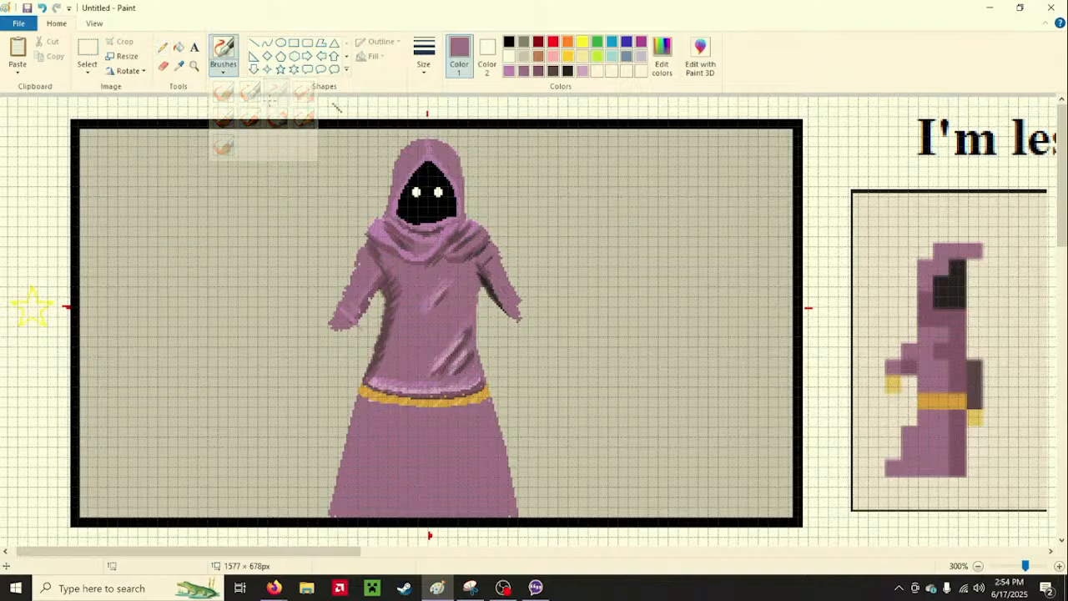
click(225, 67)
click(240, 84)
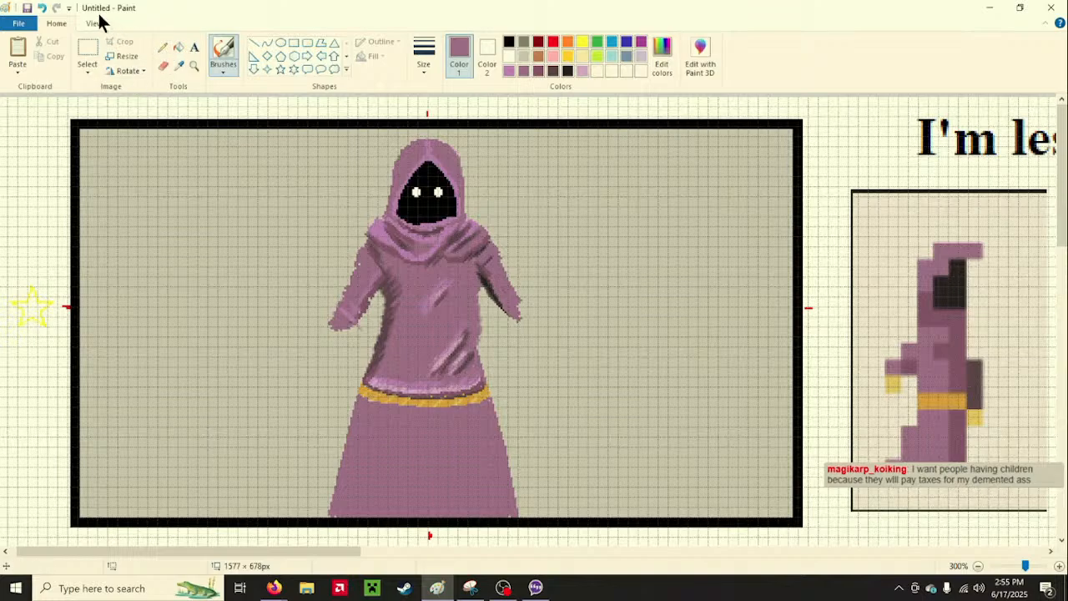
Refine the torso's right edge with background tan, medium purple and light purple touches
click(527, 54)
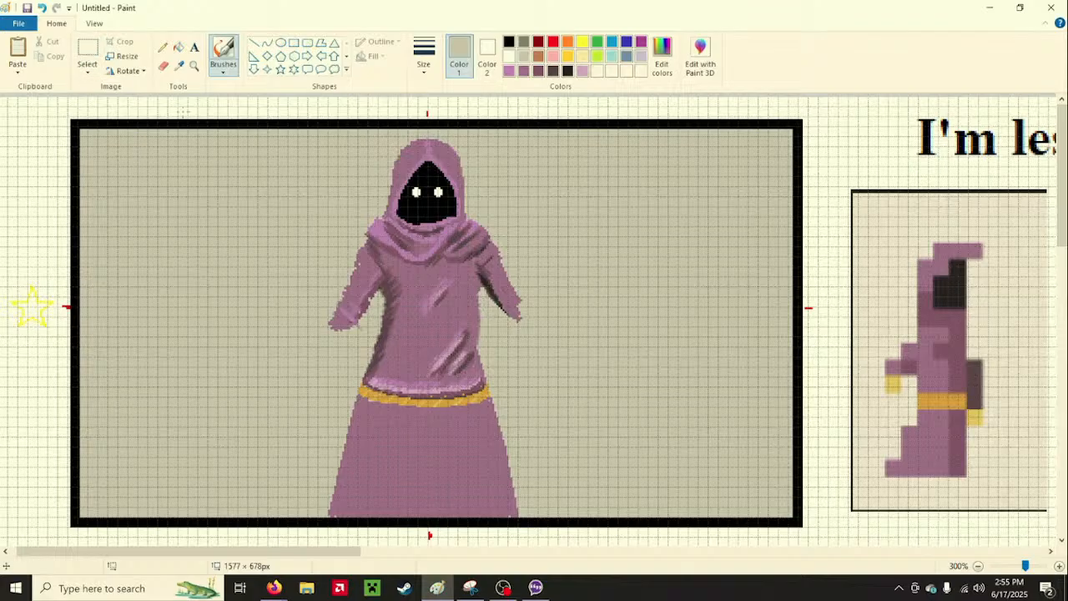
click(522, 72)
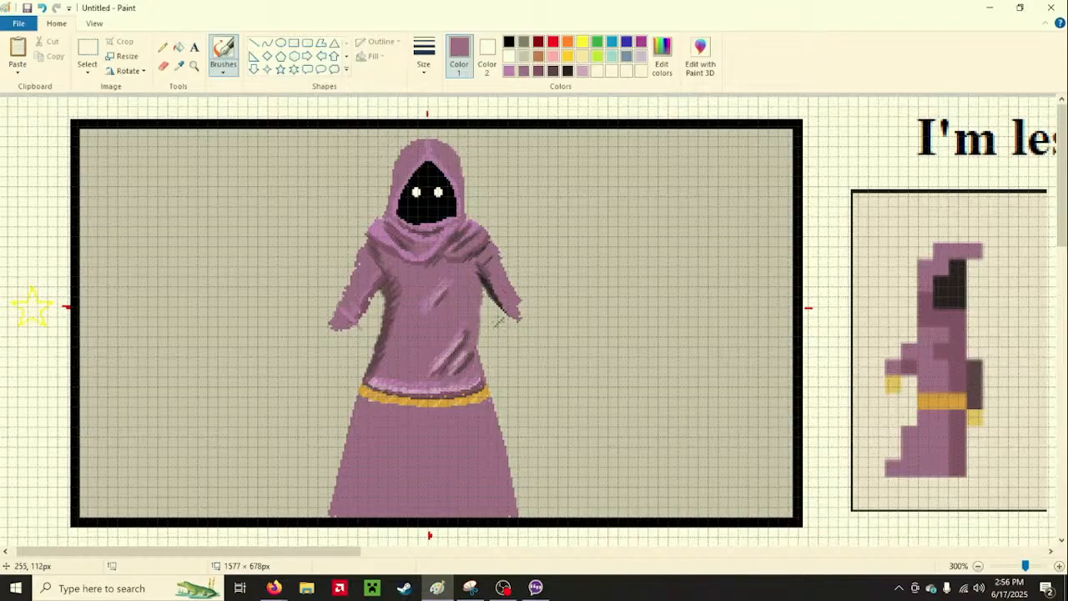
click(510, 70)
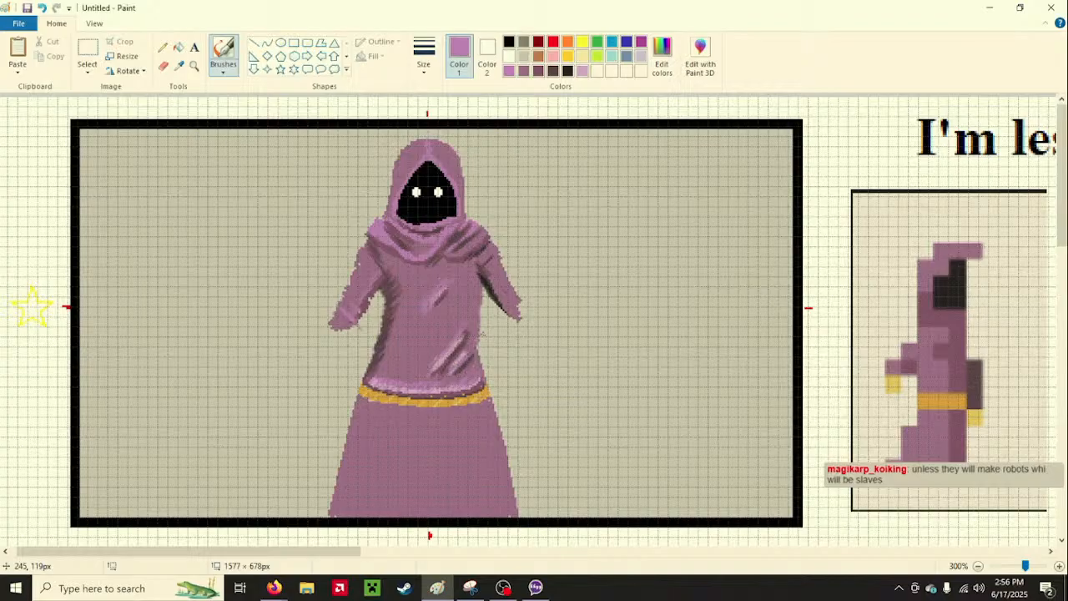
Touch up the torso's shading with the dark purple shades and medium purple
click(537, 71)
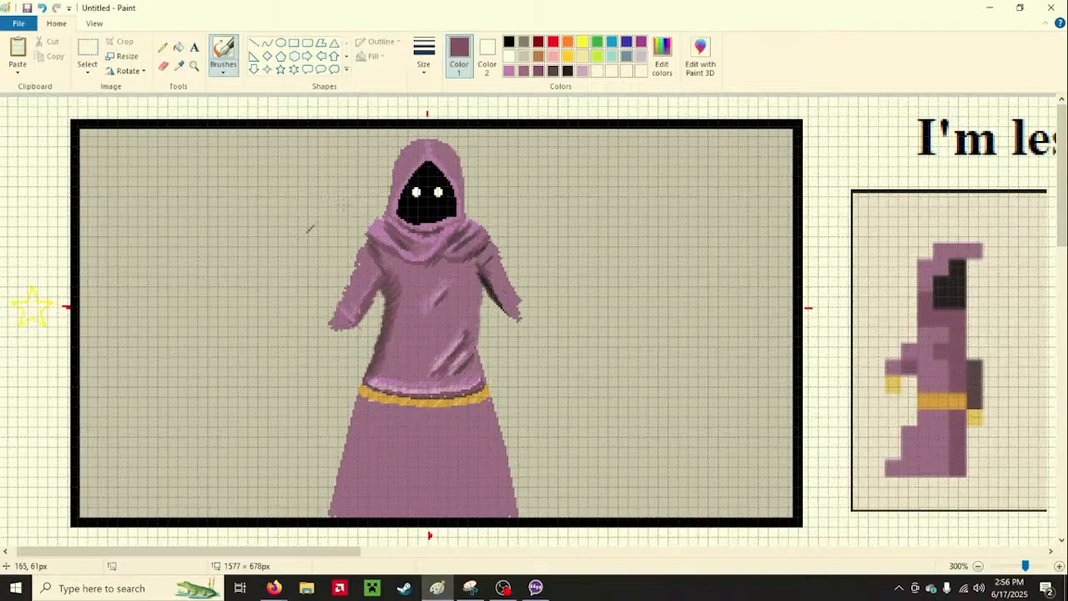
click(553, 70)
click(524, 71)
click(538, 72)
Switch to Firefox to look at the Noita player sprite and the hooded Hero Forge figure, and return to Paint
mouse_move(275, 589)
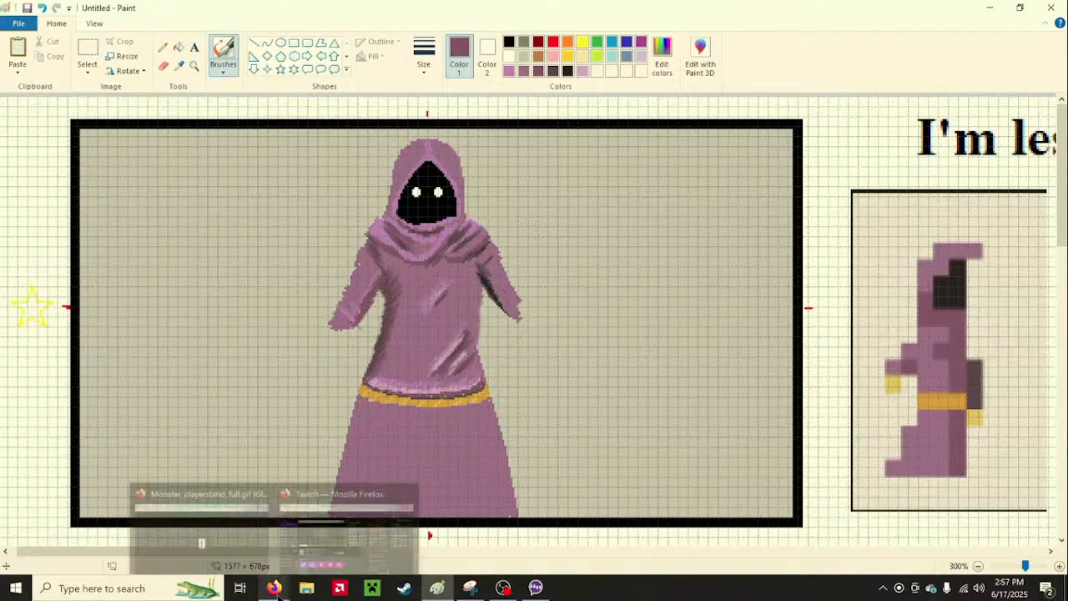
click(197, 546)
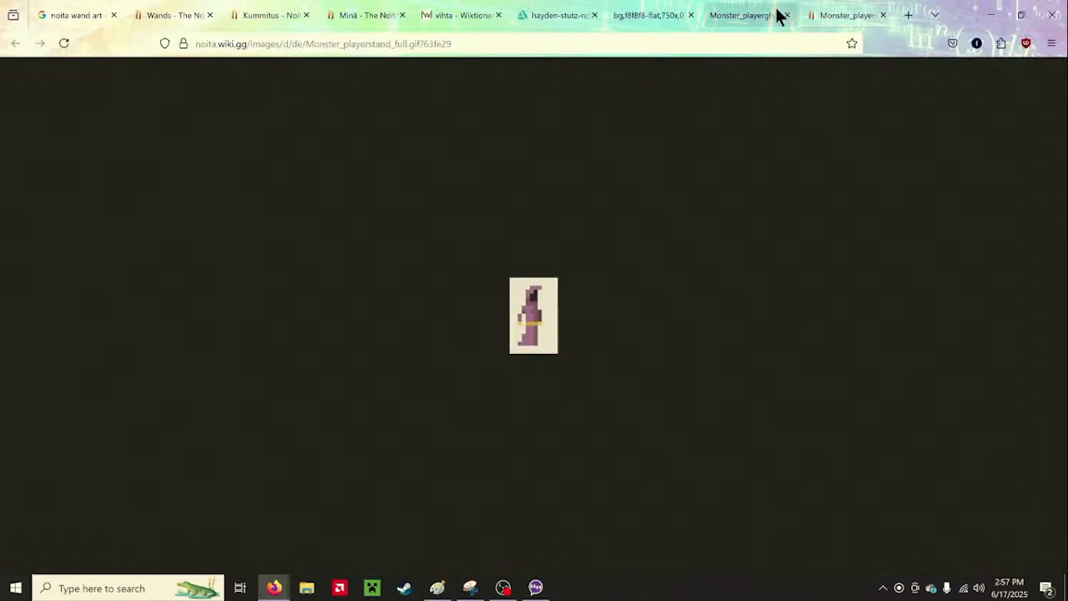
key(alt+Tab)
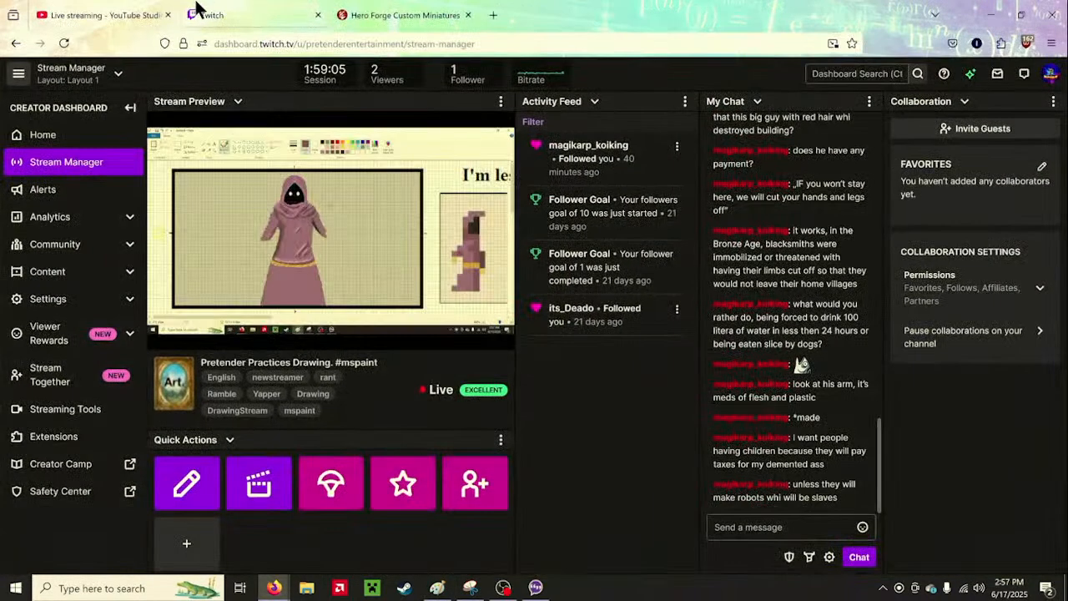
click(359, 15)
click(993, 12)
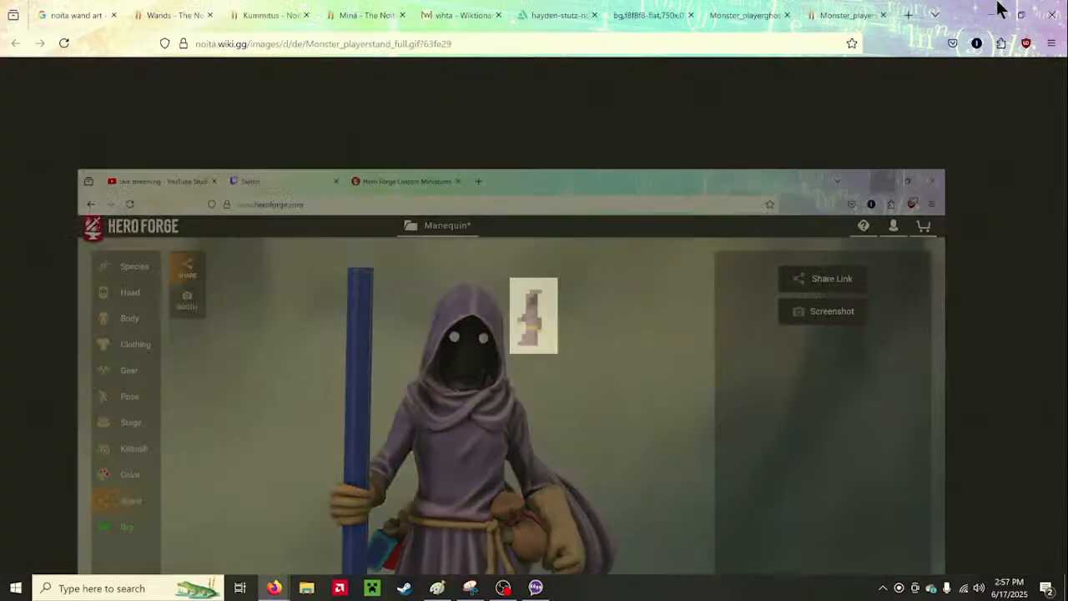
click(996, 10)
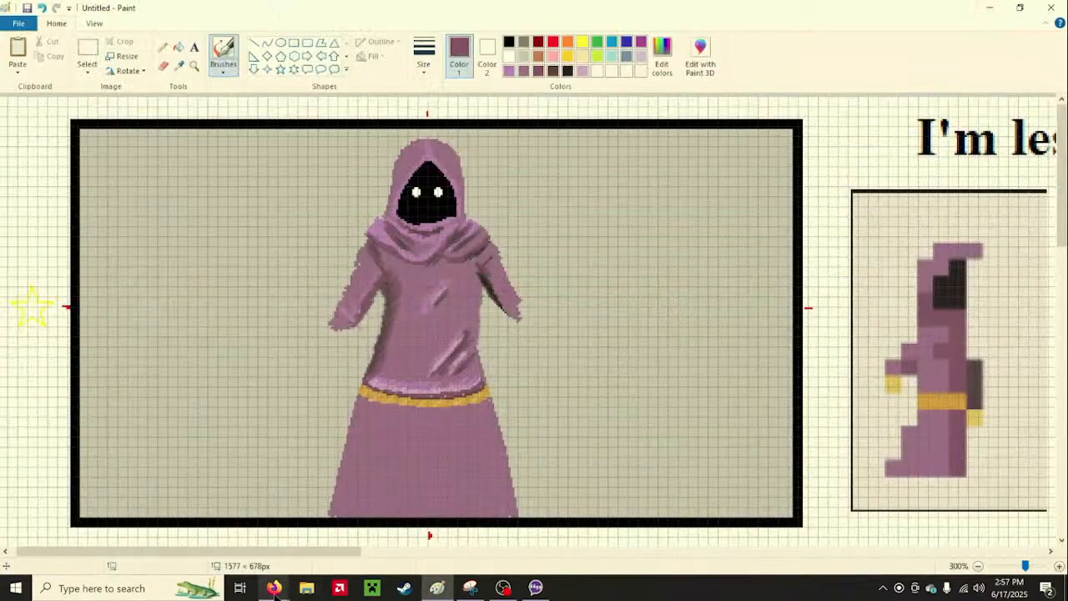
mouse_move(286, 587)
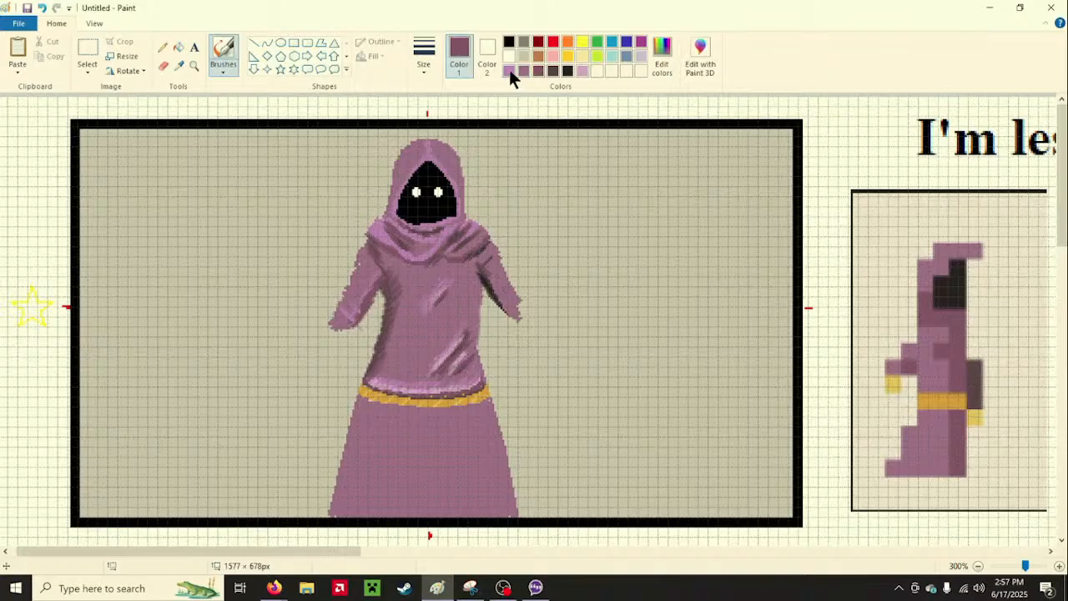
Touch up the torso's upper chest with light and medium purple, switching to the second calligraphy brush
click(511, 70)
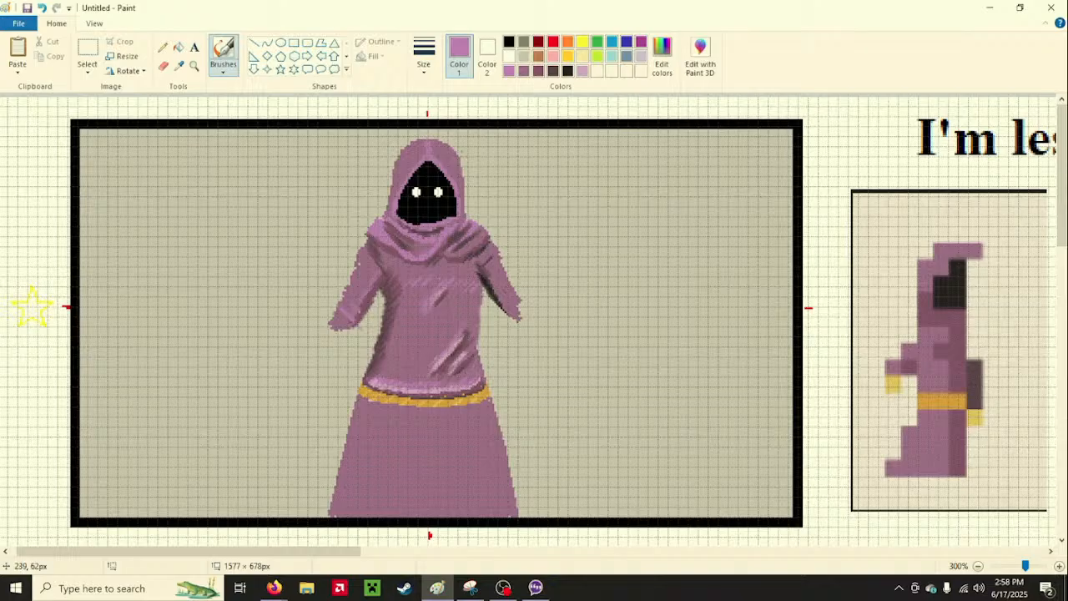
click(522, 71)
click(219, 71)
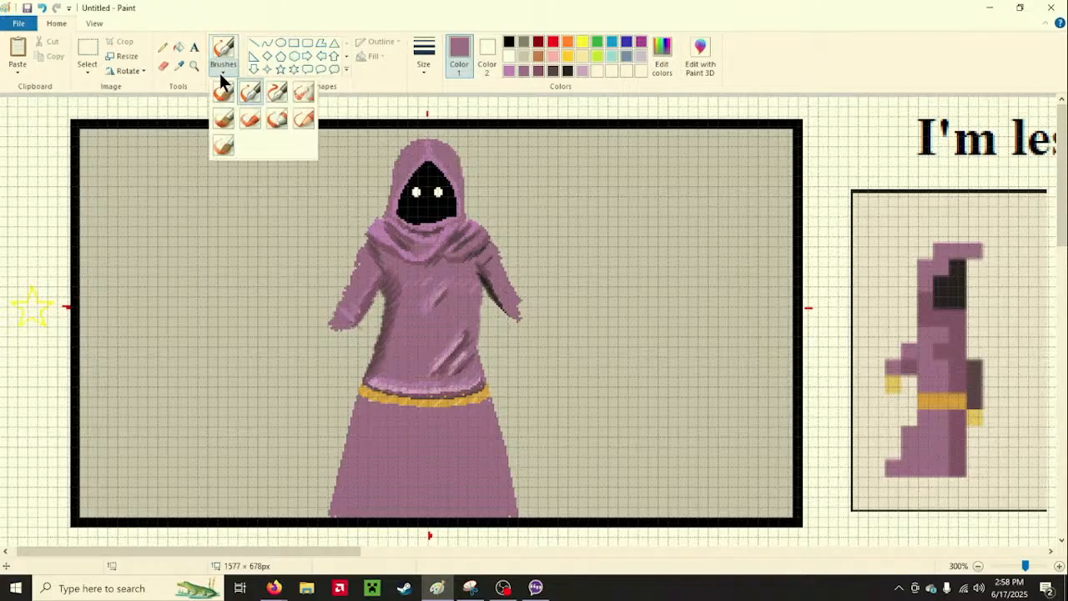
click(270, 94)
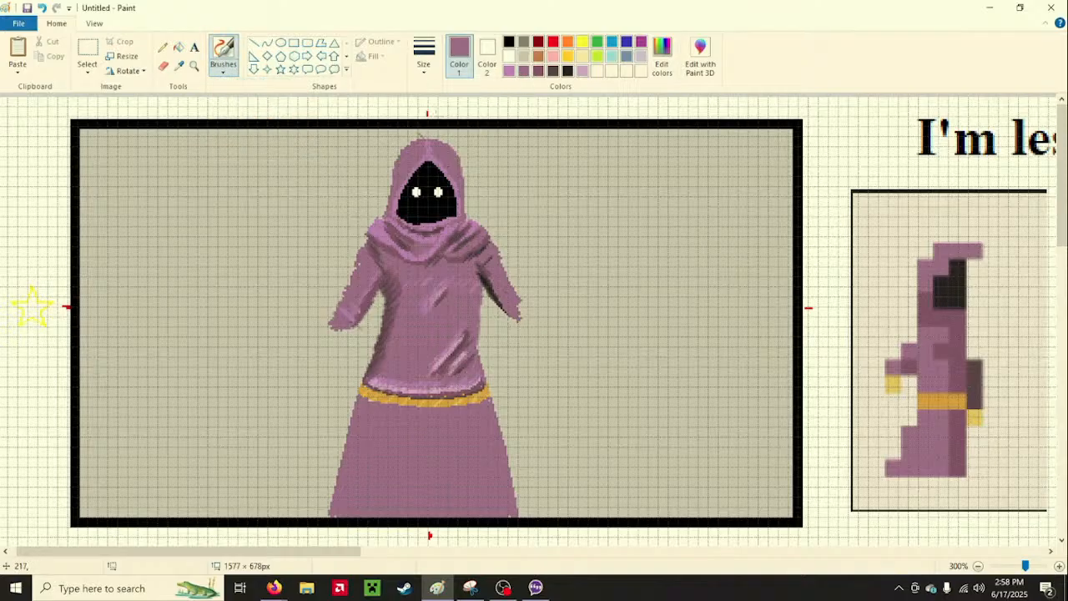
click(509, 71)
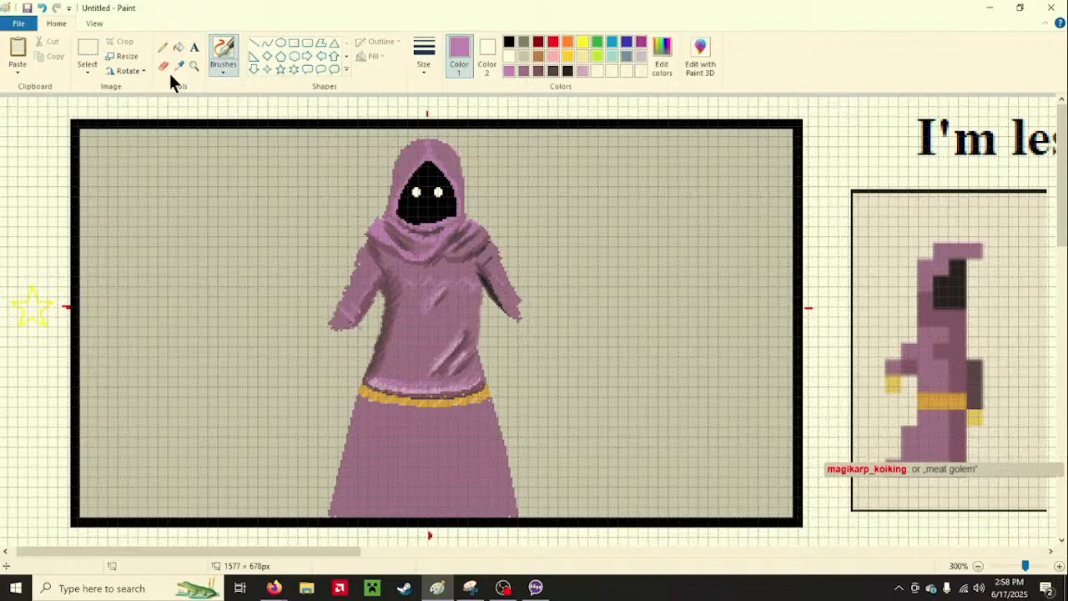
Draw a dark purple fold about 12 x 57 px down the skirt's left side with the Line tool and a watercolor outline
click(255, 47)
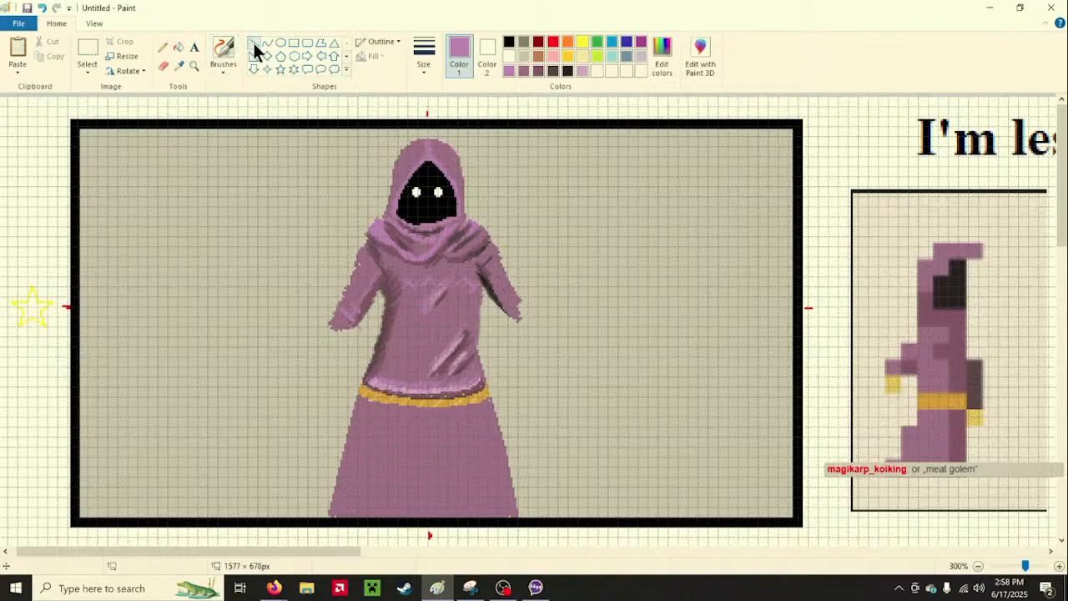
click(391, 40)
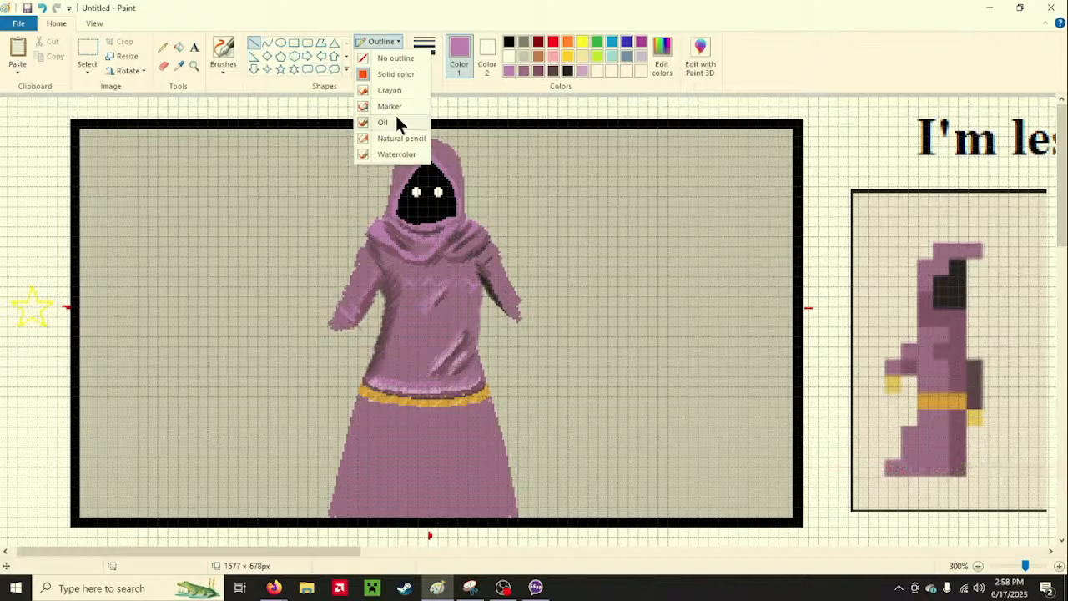
click(411, 161)
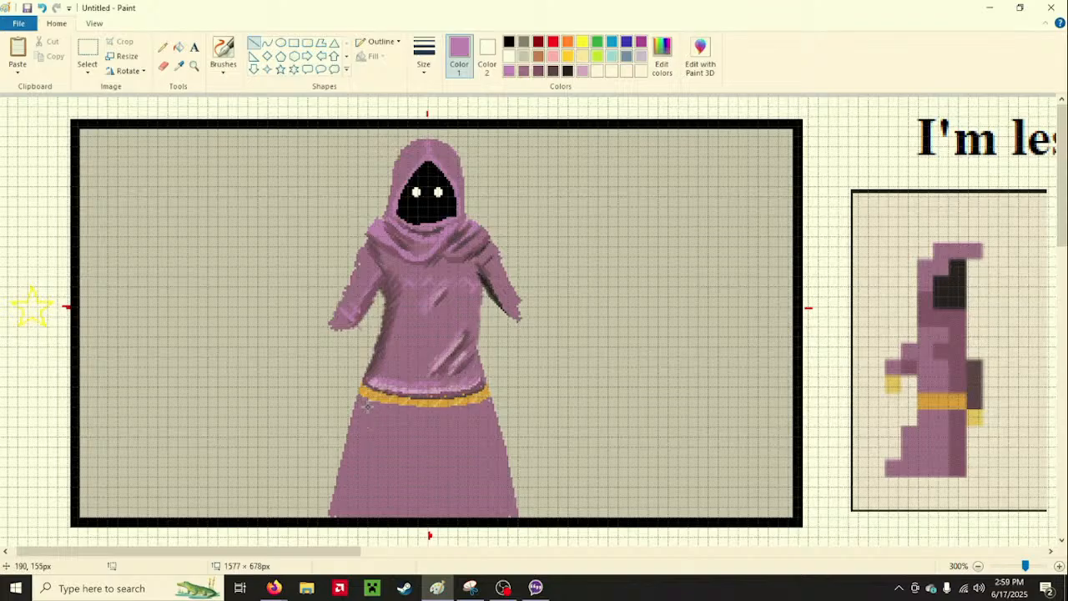
click(538, 71)
drag(366, 405, 344, 517)
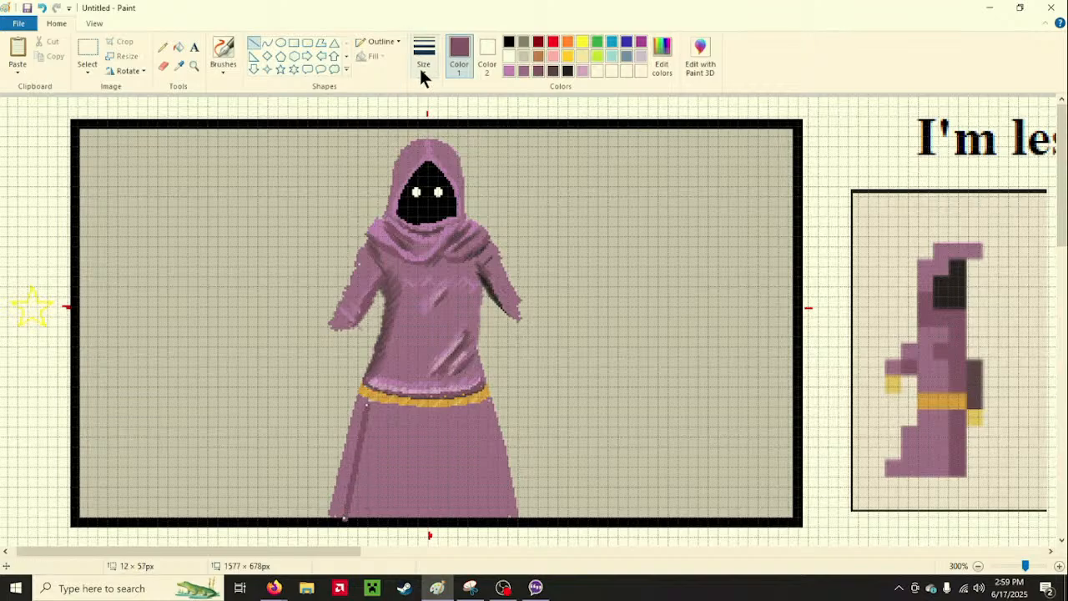
click(422, 72)
click(429, 149)
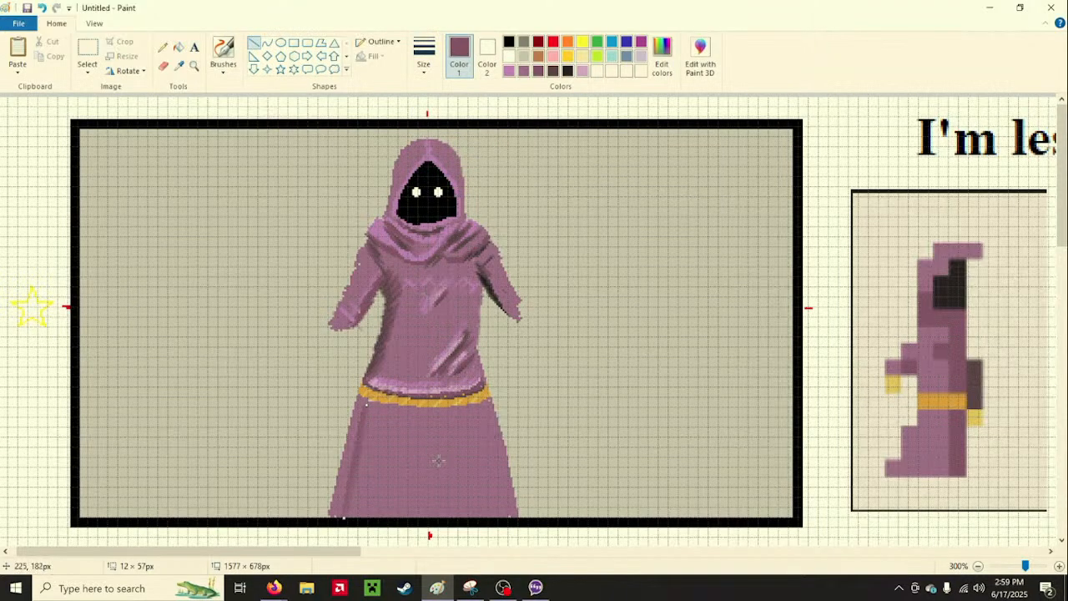
click(422, 460)
Add two near-vertical dark purple fold lines, about 54 and 55 px tall, between the skirt's left fold and its centre
drag(383, 407, 377, 515)
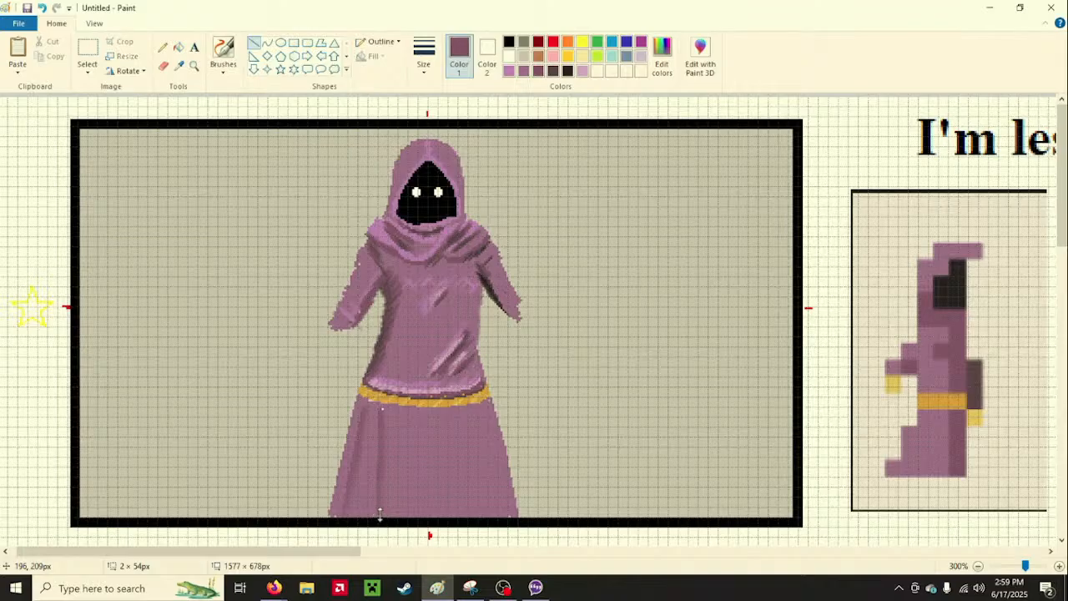
click(410, 417)
drag(401, 408, 403, 517)
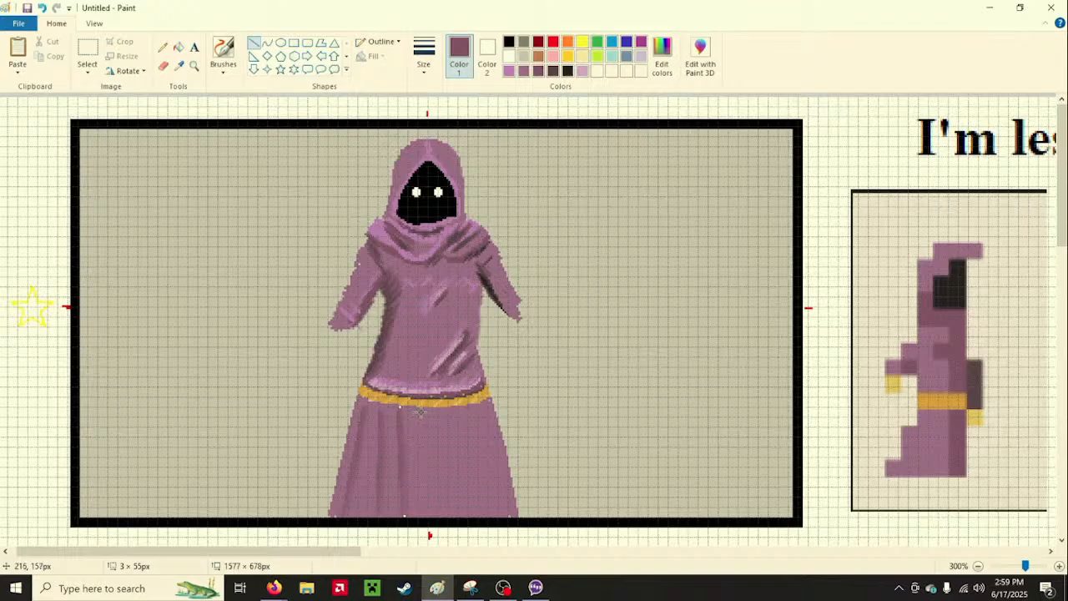
Draw a dark purple fold line down the skirt's centre and adjust its endpoints until it runs nearly vertical
drag(419, 411, 423, 510)
drag(468, 402, 422, 511)
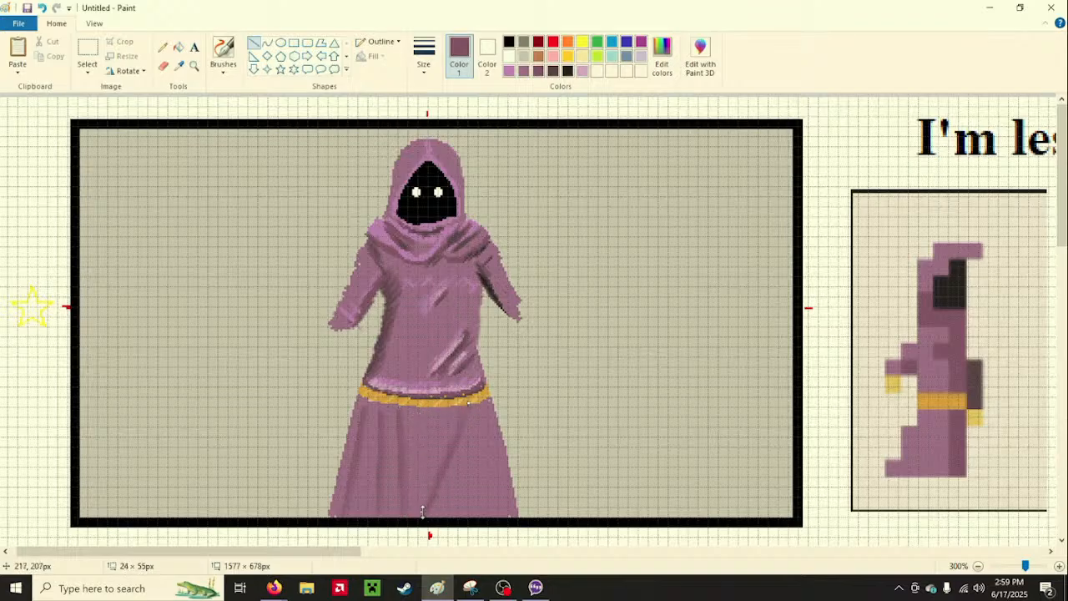
drag(468, 401, 421, 413)
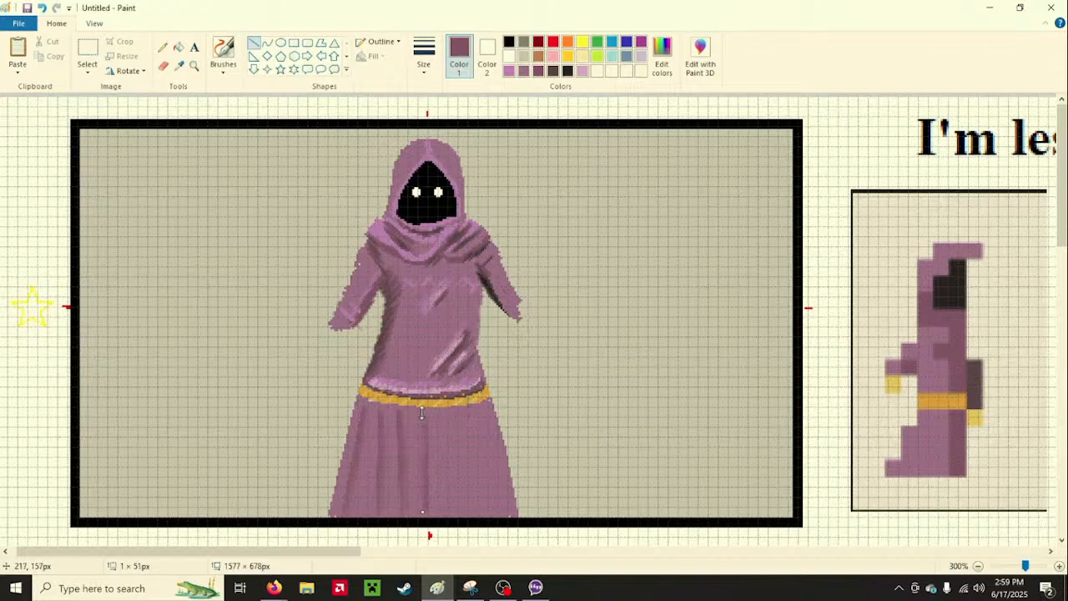
drag(422, 512, 432, 509)
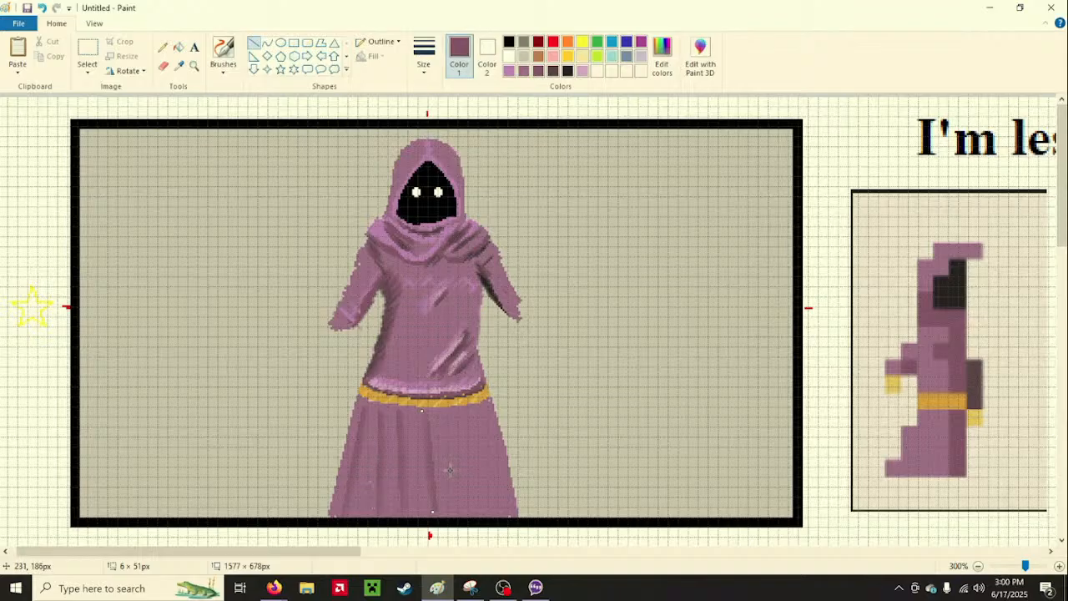
drag(422, 410, 428, 413)
drag(432, 512, 428, 515)
click(468, 456)
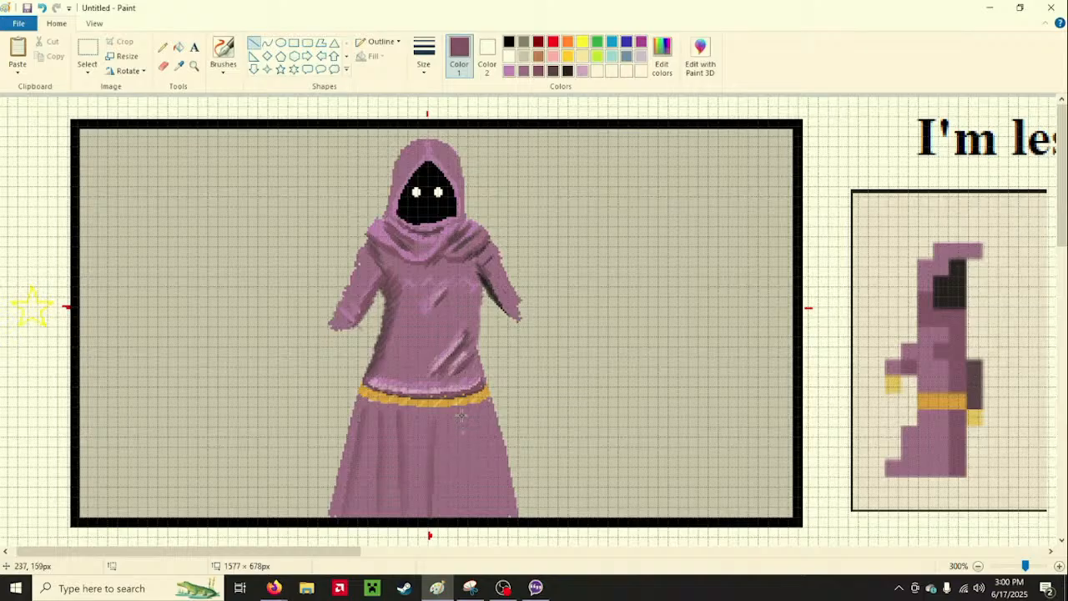
Draw two dark purple fold lines on the skirt's right half, one vertical and one slanting outward to the hem
drag(461, 409, 460, 519)
drag(476, 407, 496, 512)
click(522, 482)
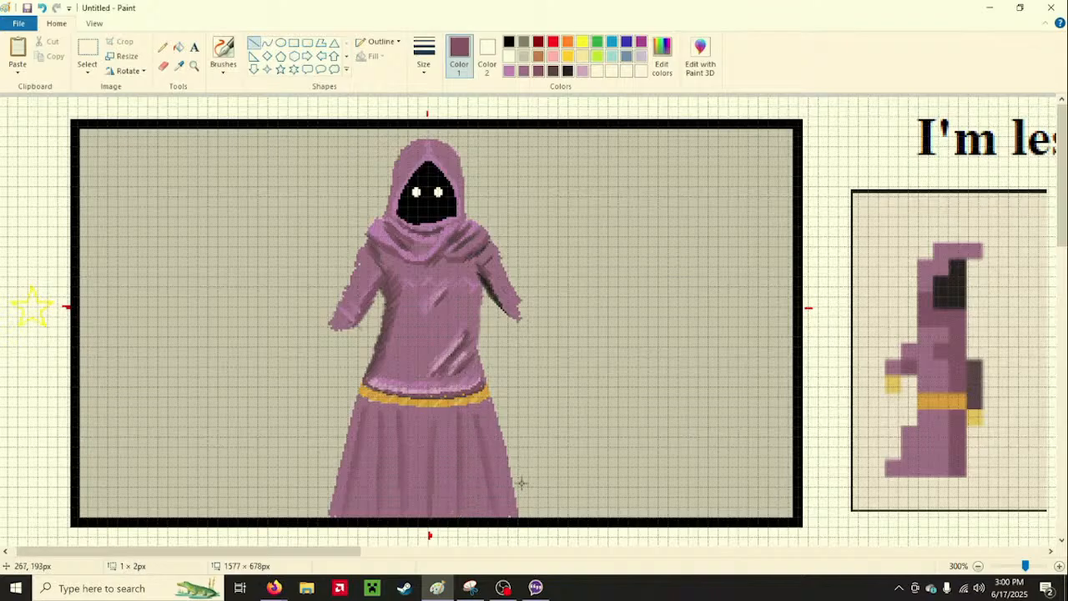
click(525, 438)
Add short dark purple shadow strokes along the top of the skirt folds, just beneath the gold belt
drag(434, 409, 431, 431)
click(461, 468)
mouse_move(369, 398)
mouse_down()
mouse_move(364, 409)
mouse_move(371, 399)
mouse_up()
click(394, 433)
drag(382, 413, 474, 404)
click(410, 423)
click(433, 409)
click(459, 413)
click(476, 406)
click(495, 421)
click(508, 422)
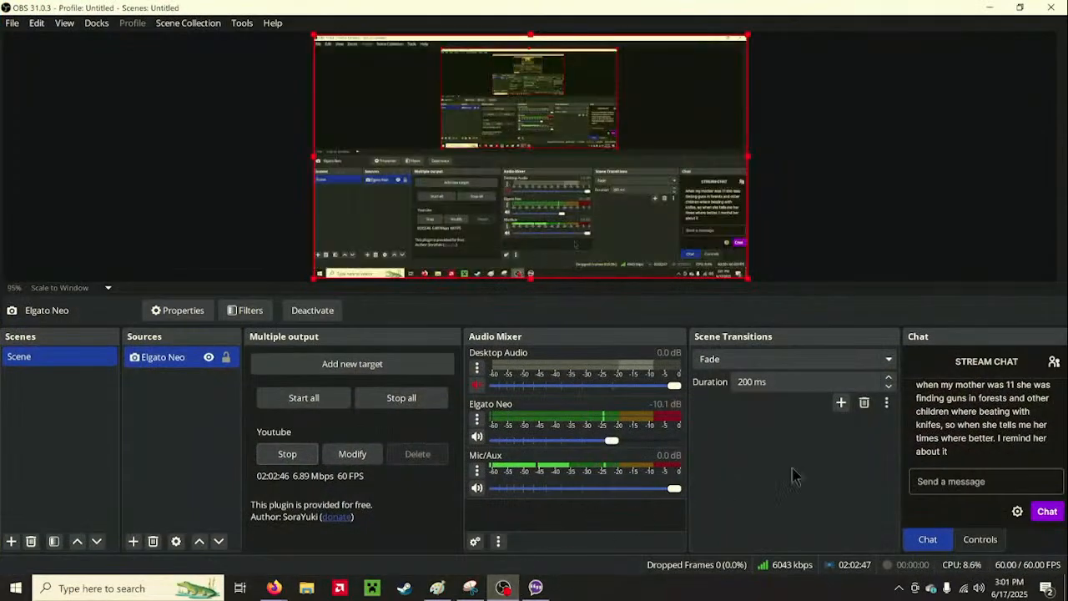
Read the latest message in the OBS stream chat and return to Paint
scroll(1004, 397, up, 3)
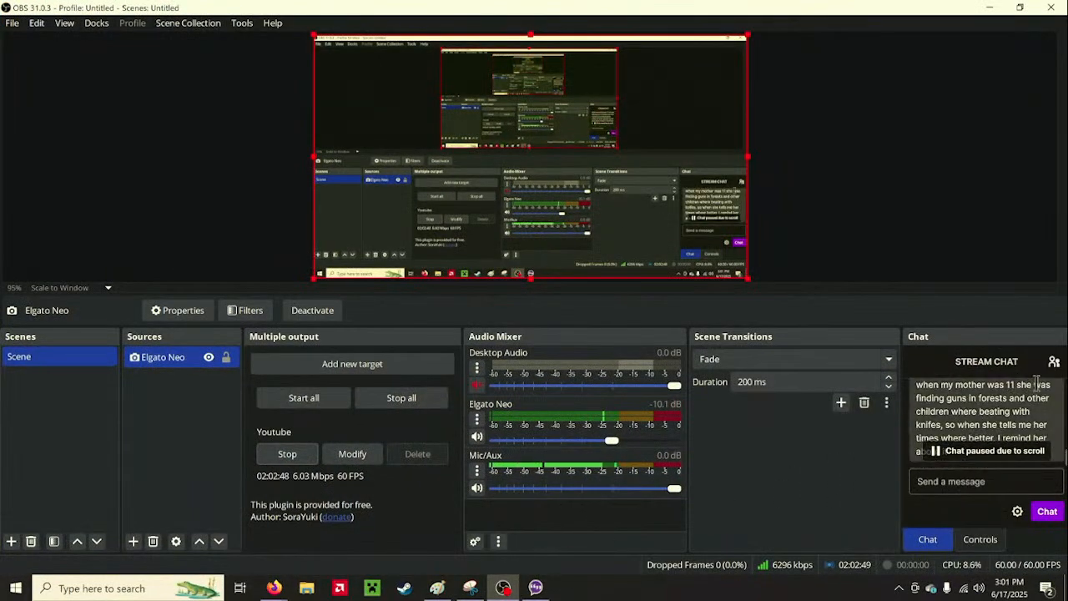
scroll(1001, 394, down, 1)
scroll(1000, 392, up, 2)
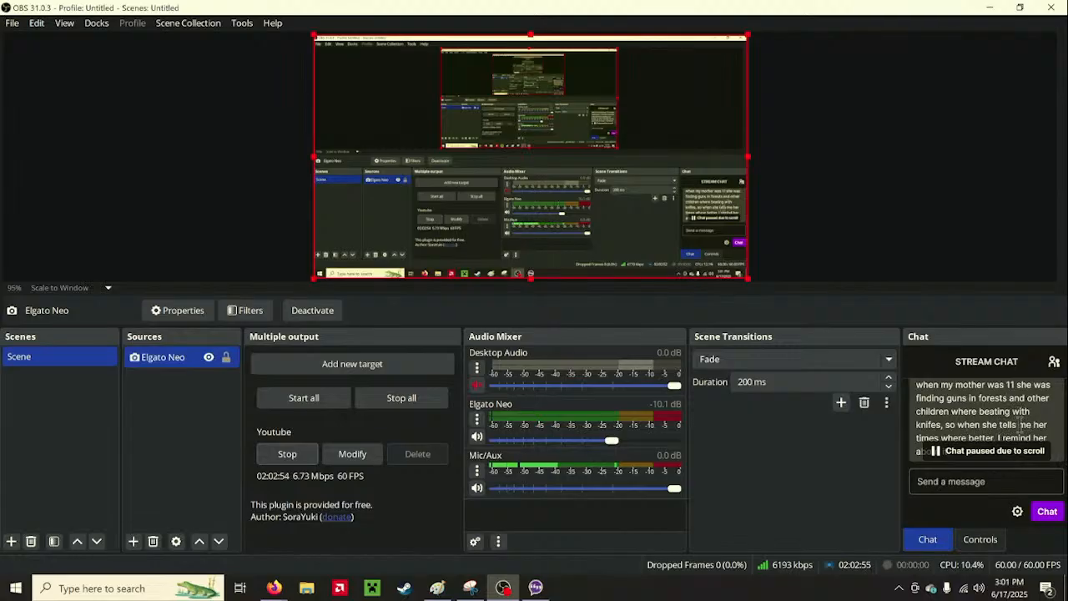
scroll(1001, 426, down, 2)
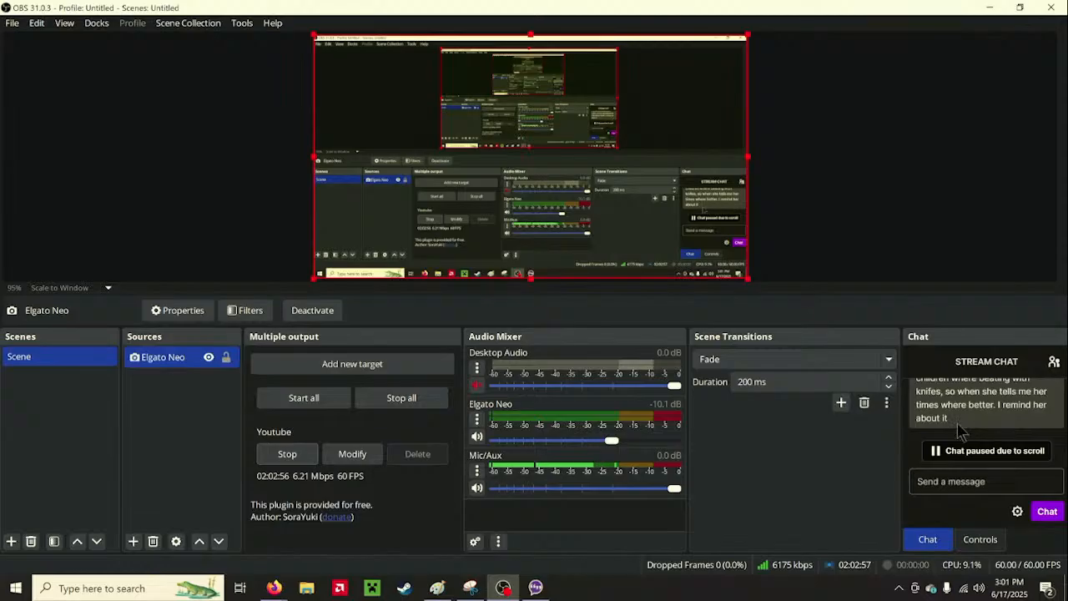
click(992, 9)
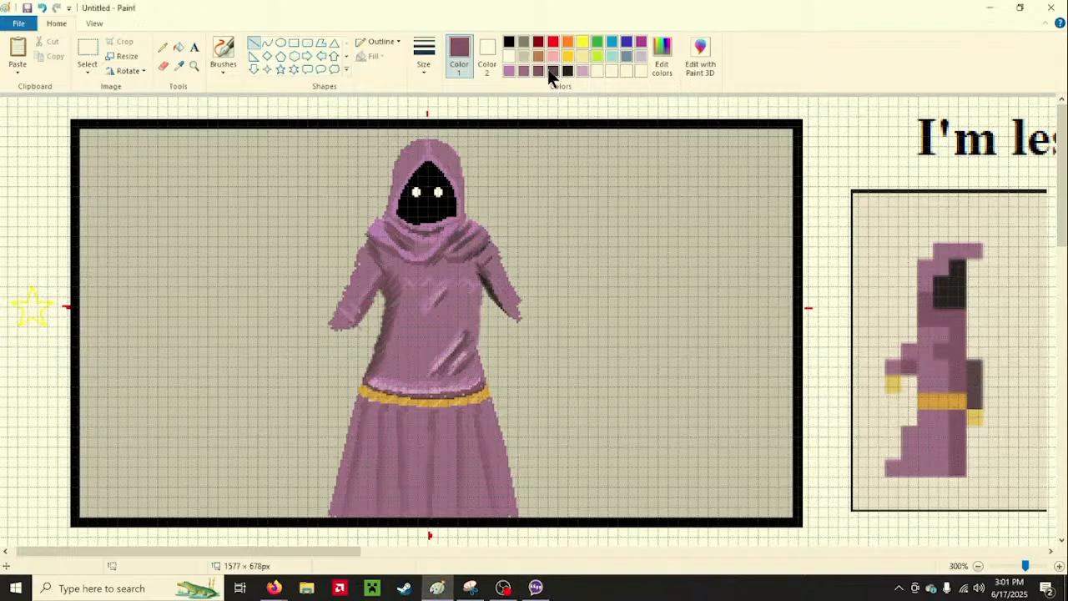
Refine the torso's highlights and shading with the first calligraphy brush in light purple, pale pink-purple and dark purple
click(220, 67)
click(224, 50)
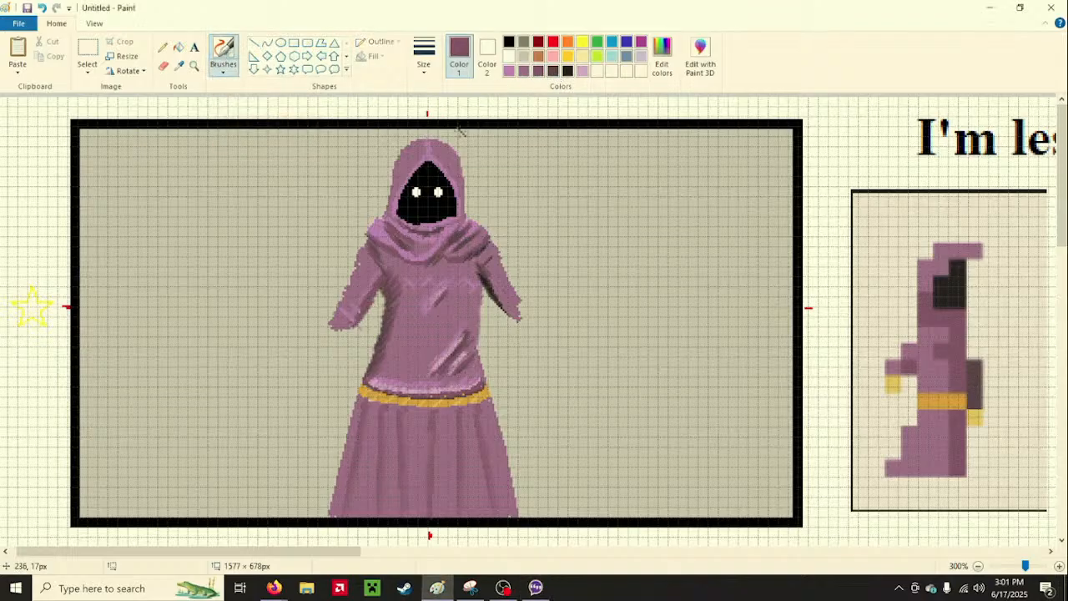
click(215, 67)
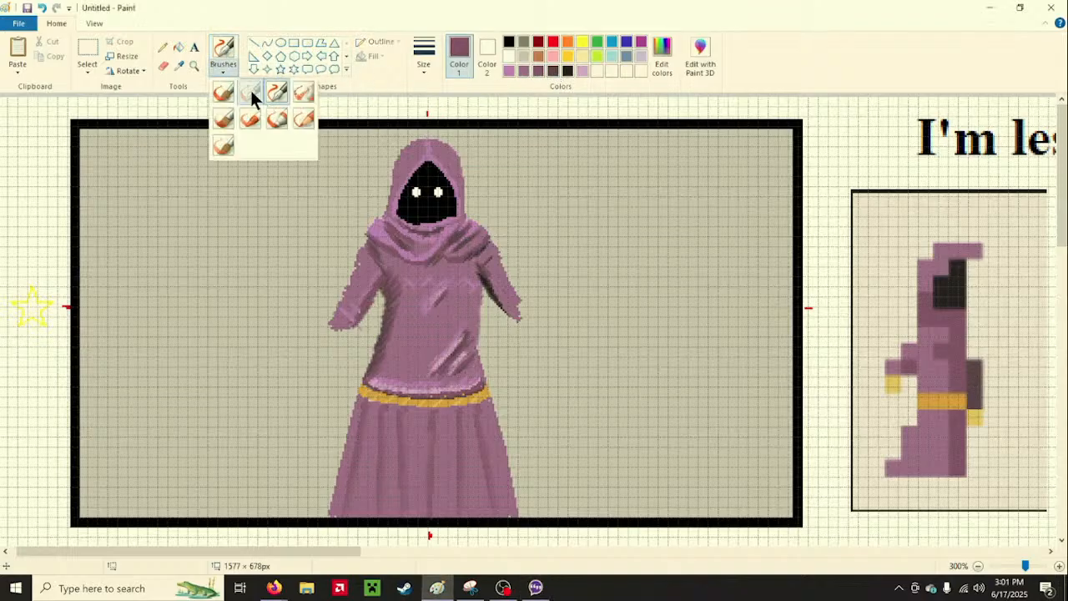
click(250, 90)
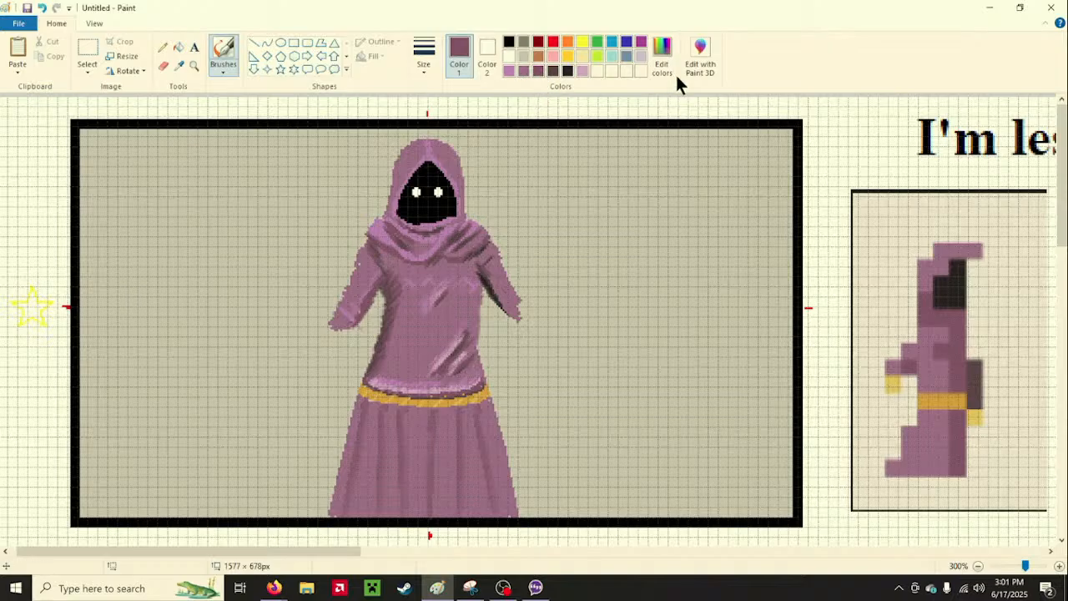
click(509, 70)
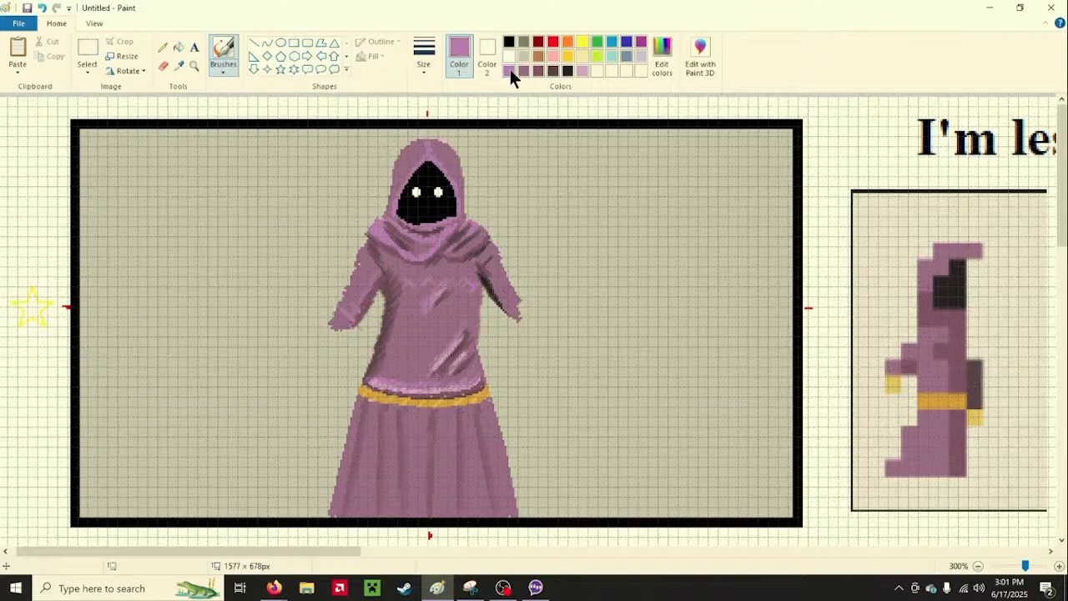
click(582, 71)
click(541, 70)
Touch up the torso's shading in medium and dark purple with the second calligraphy brush
click(224, 71)
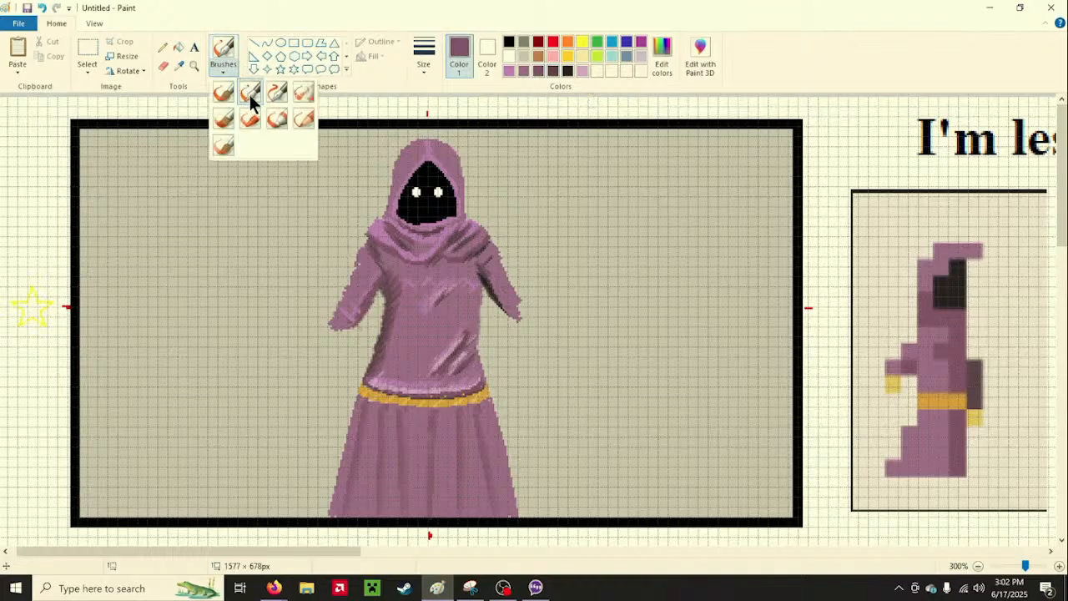
click(248, 92)
click(224, 70)
click(260, 93)
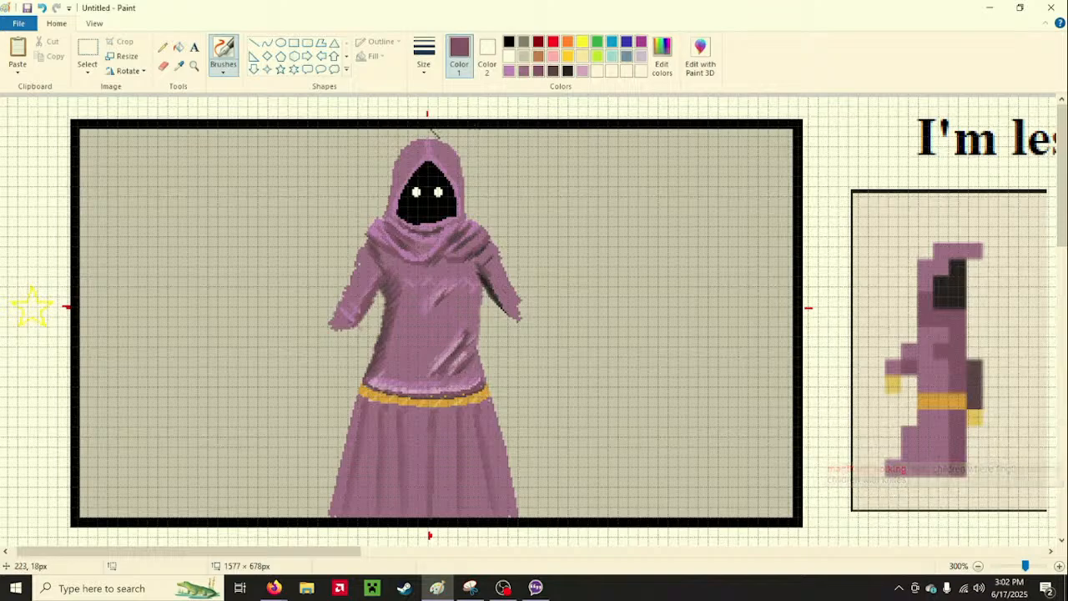
click(524, 70)
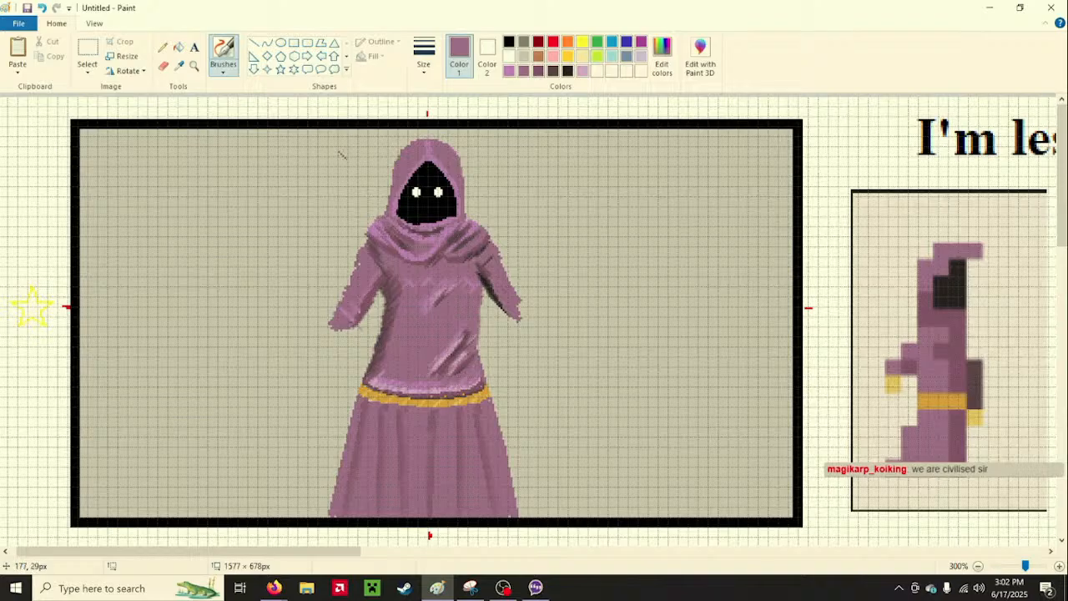
click(538, 71)
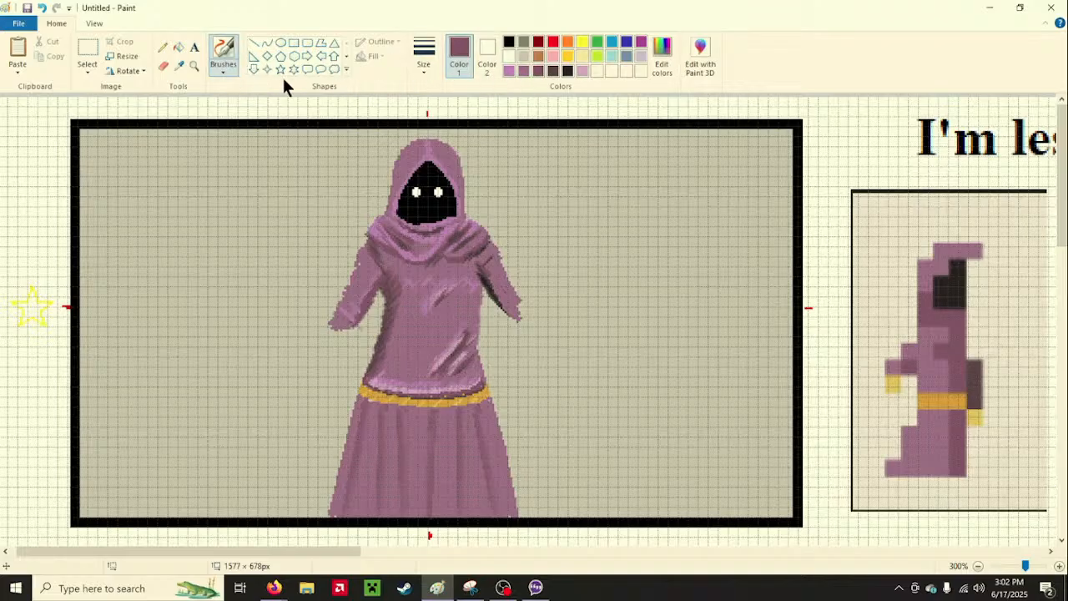
Add pale pink-purple highlights to the scarf and torso, switching back to the first calligraphy brush
click(584, 70)
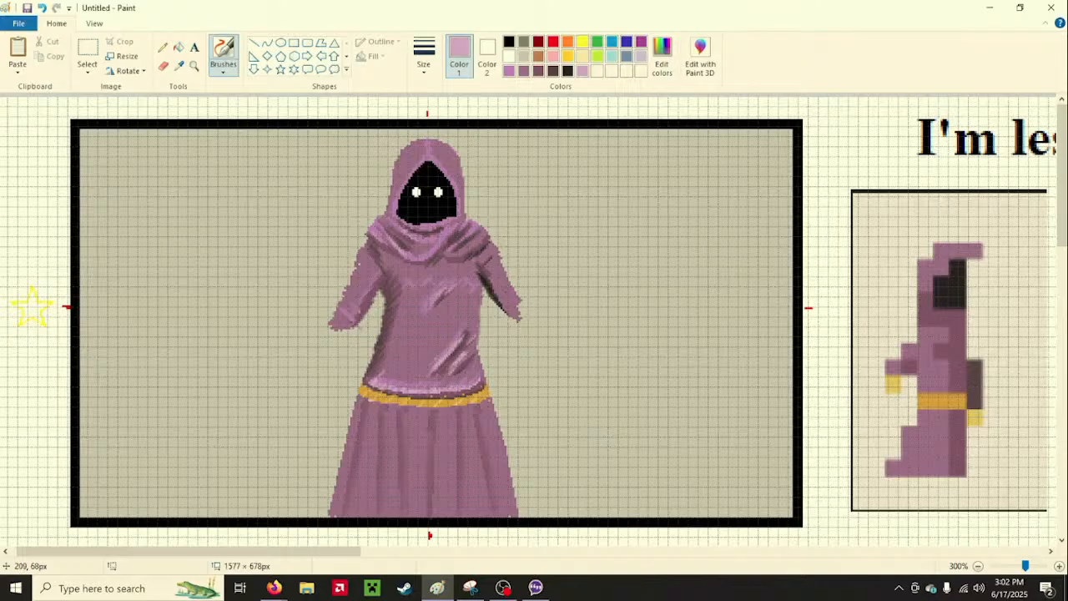
click(219, 67)
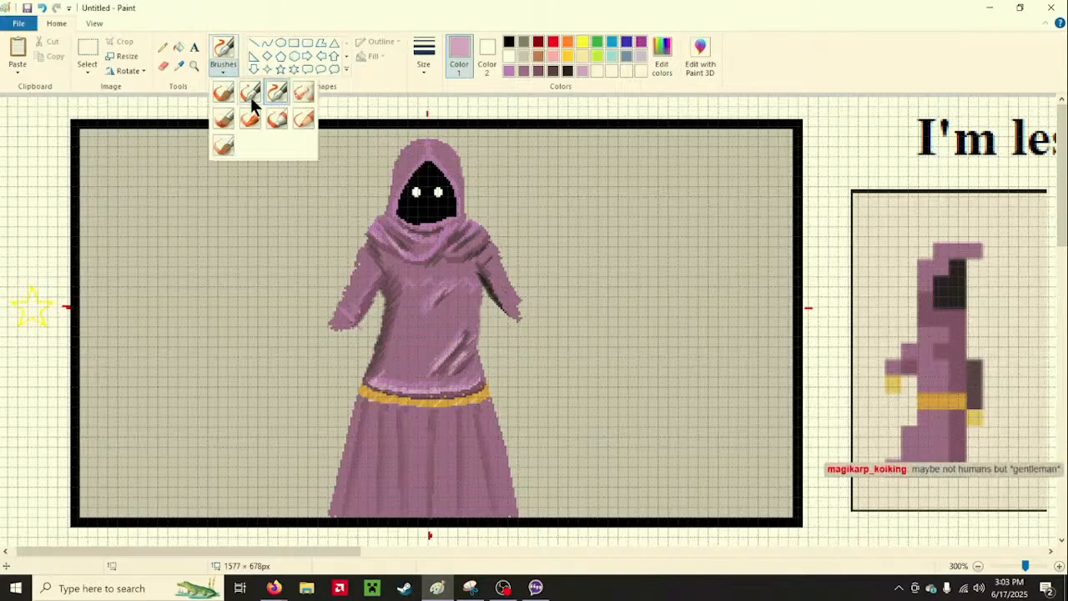
click(250, 94)
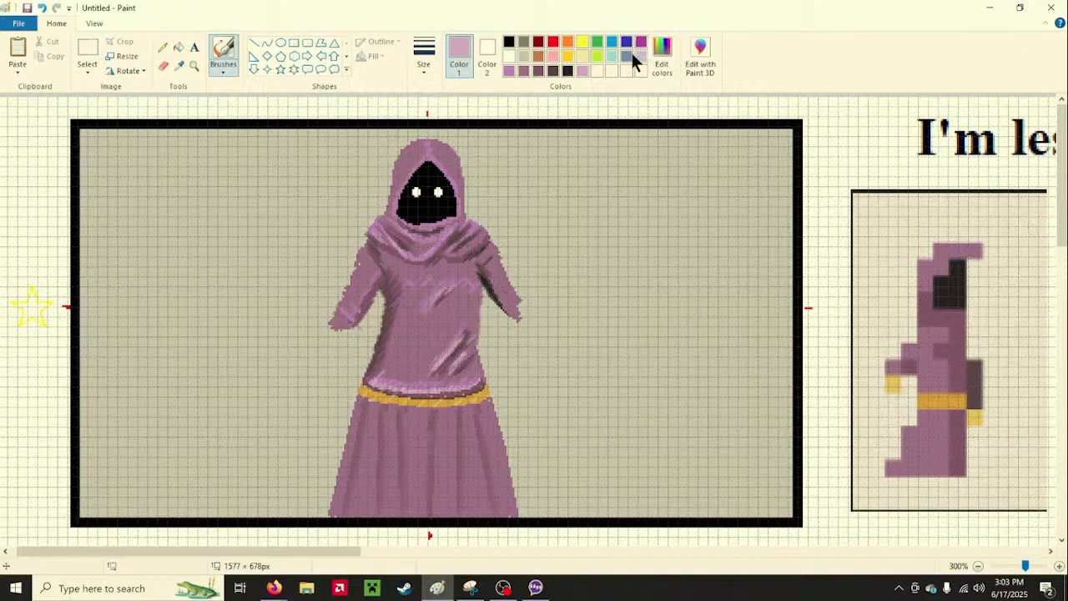
Deepen the shadow along the torso's left edge in near-black, and shade the hood's left side with dark and light purple strokes
click(564, 72)
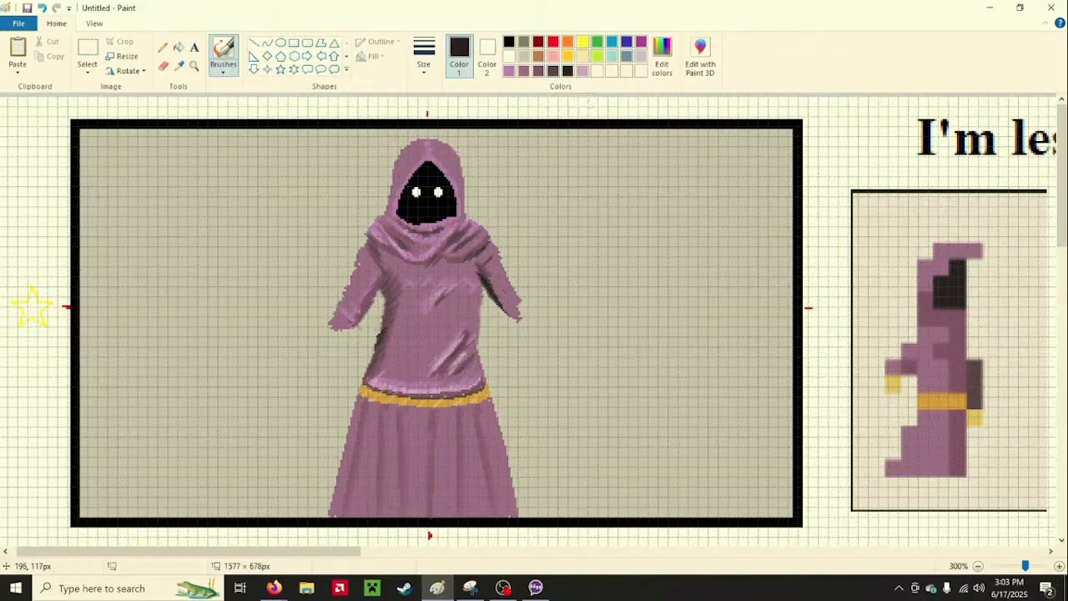
drag(378, 331, 385, 288)
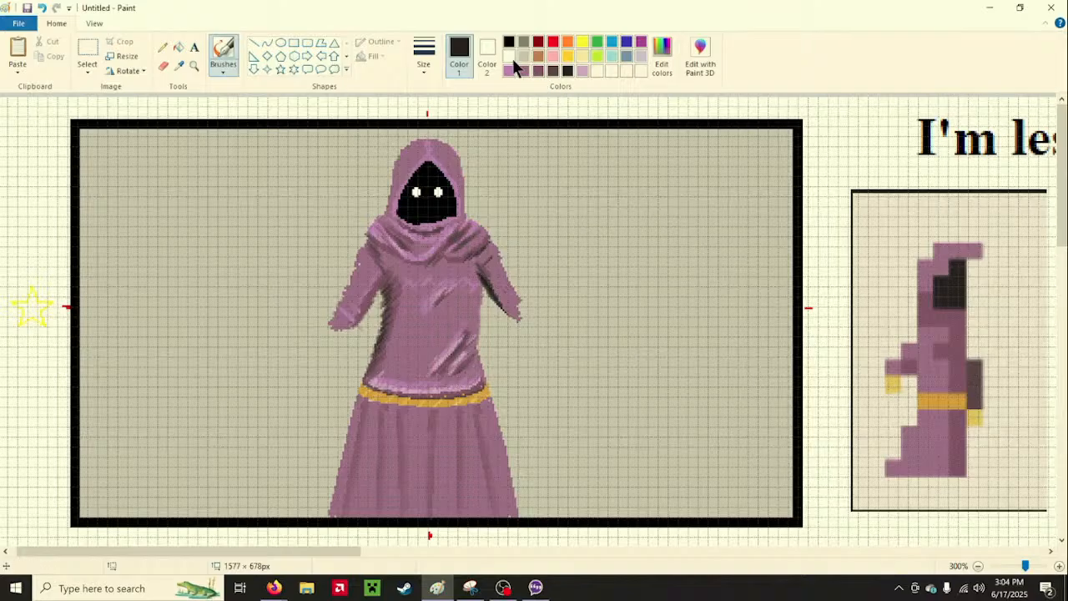
click(537, 72)
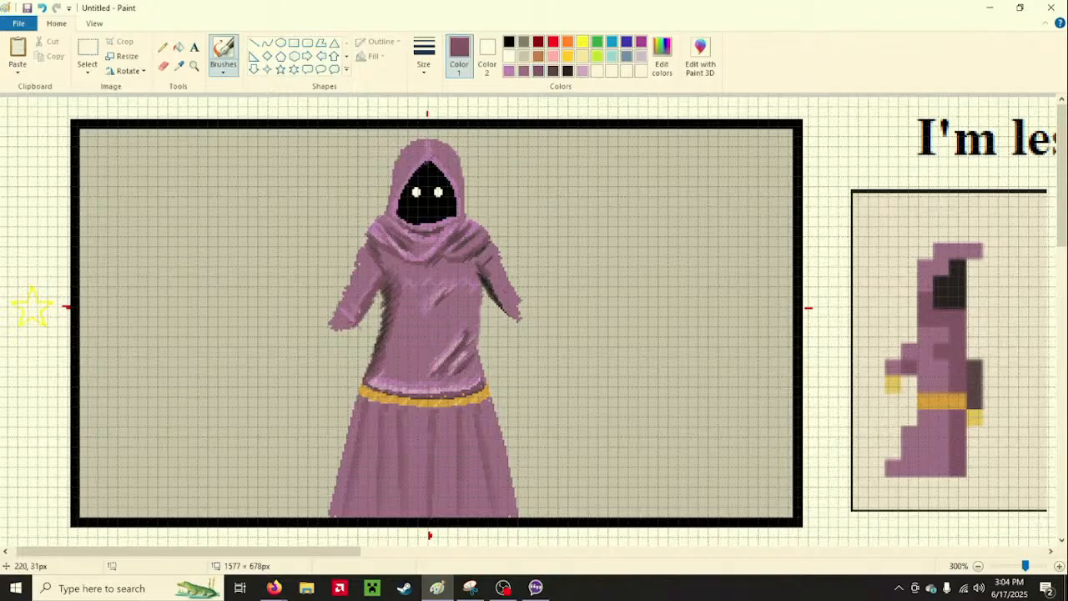
drag(394, 192, 401, 181)
click(508, 70)
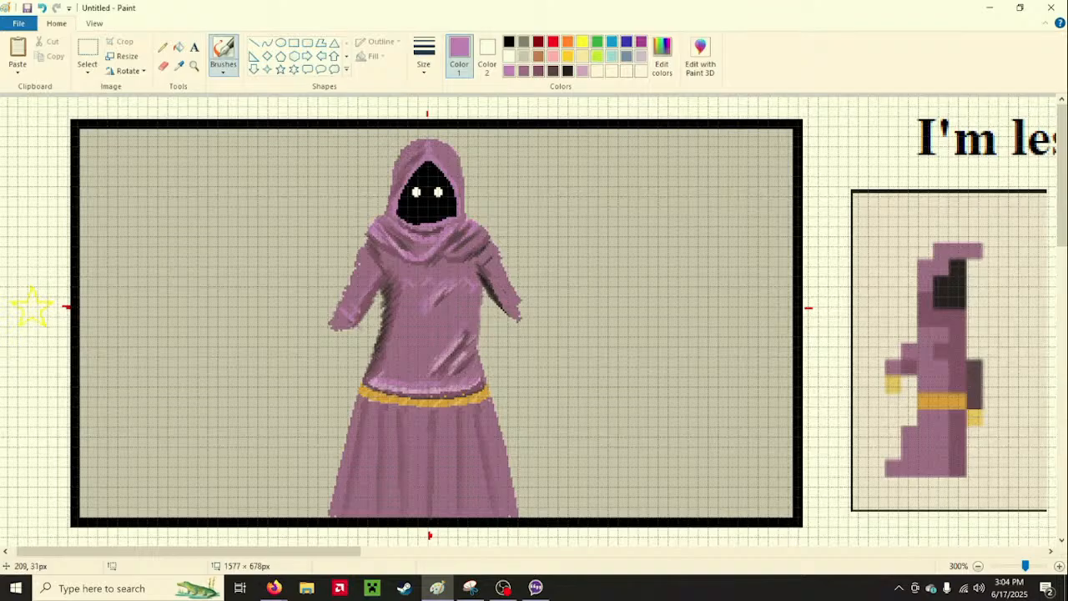
drag(409, 161, 403, 168)
click(539, 72)
Draw straight light purple highlight lines, about 50 to 57 px tall, down the folds across the whole skirt with the Line tool
click(507, 70)
click(250, 41)
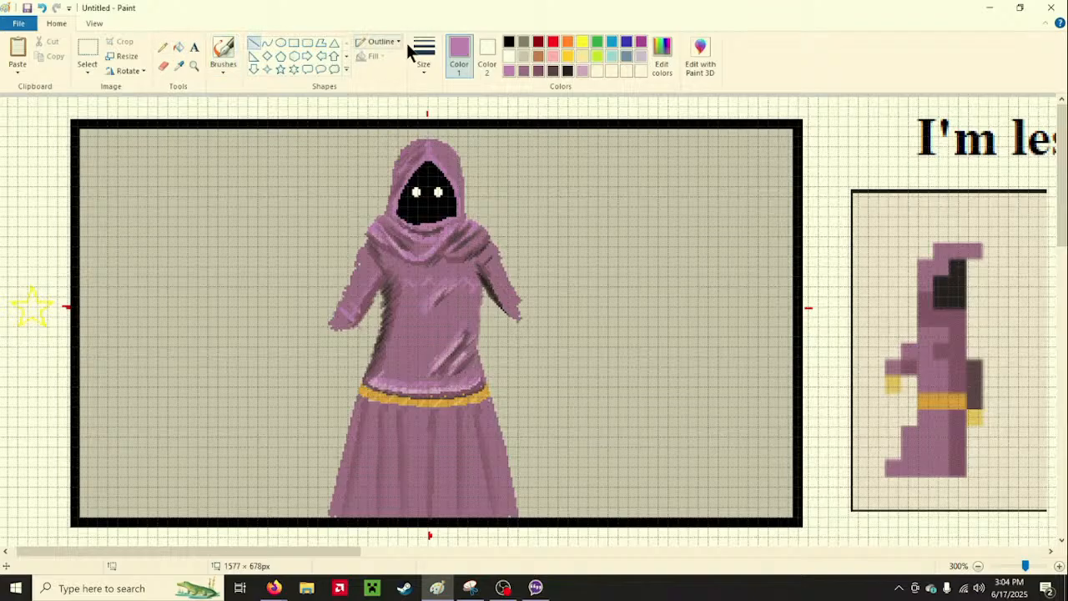
click(382, 41)
click(387, 40)
drag(368, 409, 351, 515)
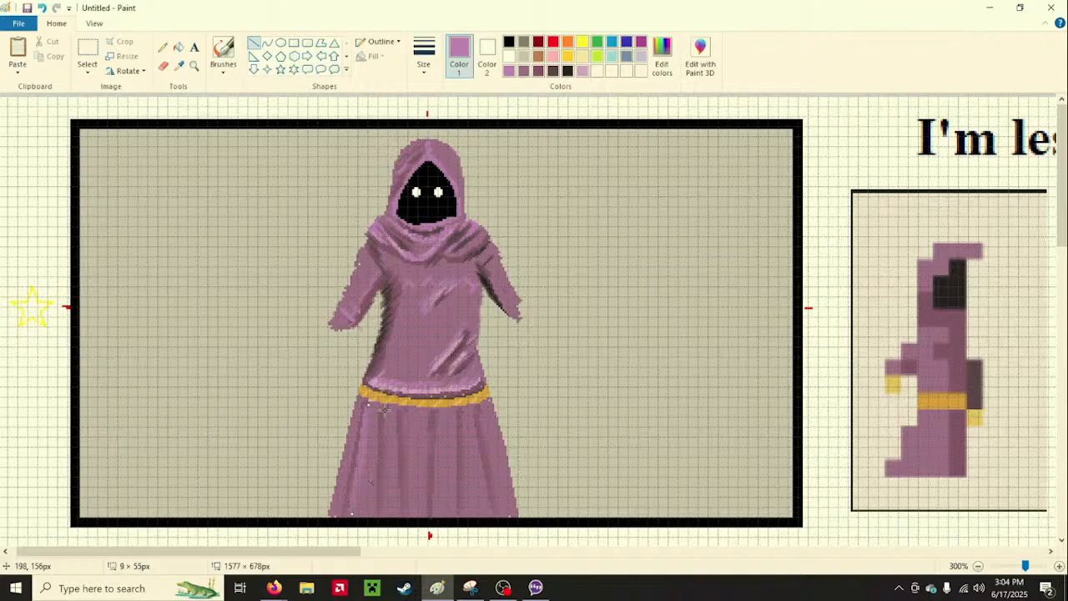
drag(385, 414, 388, 505)
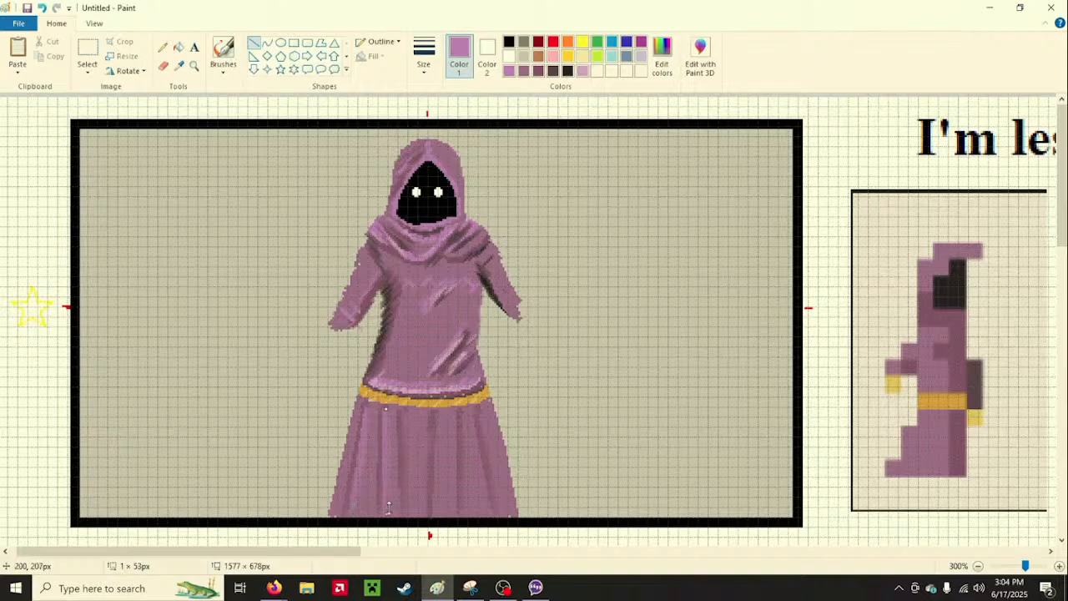
drag(406, 414, 412, 511)
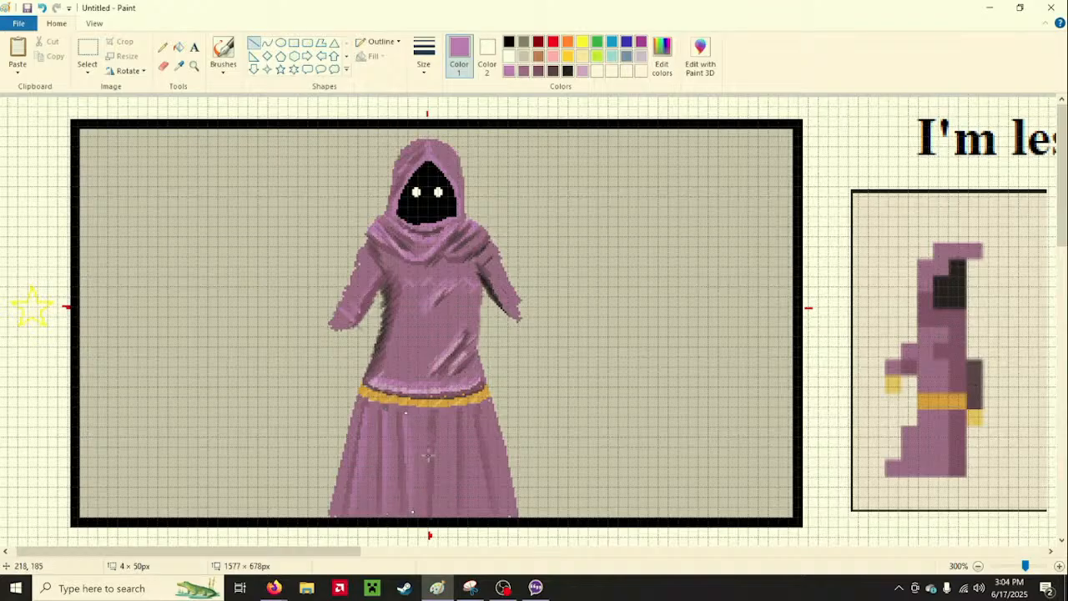
drag(429, 414, 424, 515)
mouse_move(457, 415)
mouse_down()
mouse_move(452, 516)
mouse_move(464, 500)
mouse_move(478, 513)
mouse_move(456, 515)
mouse_up()
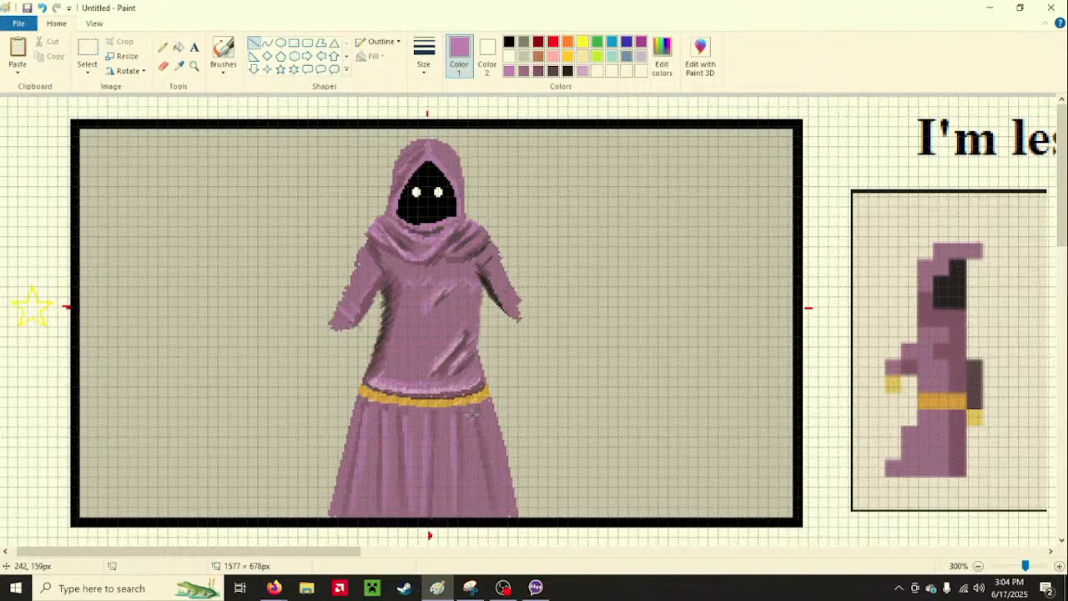
drag(469, 409, 492, 513)
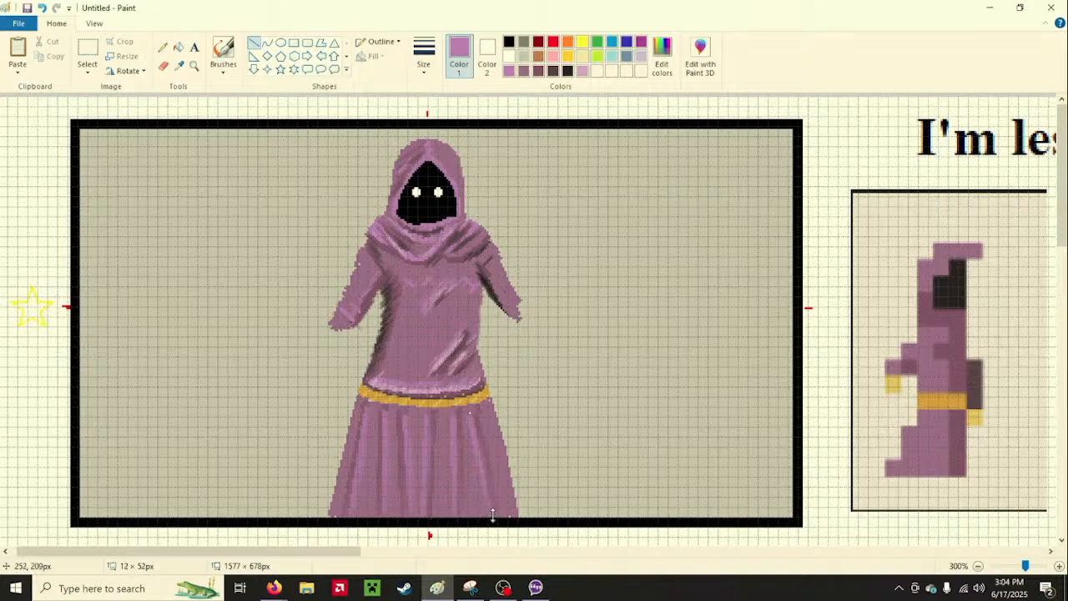
click(387, 465)
drag(487, 396, 515, 514)
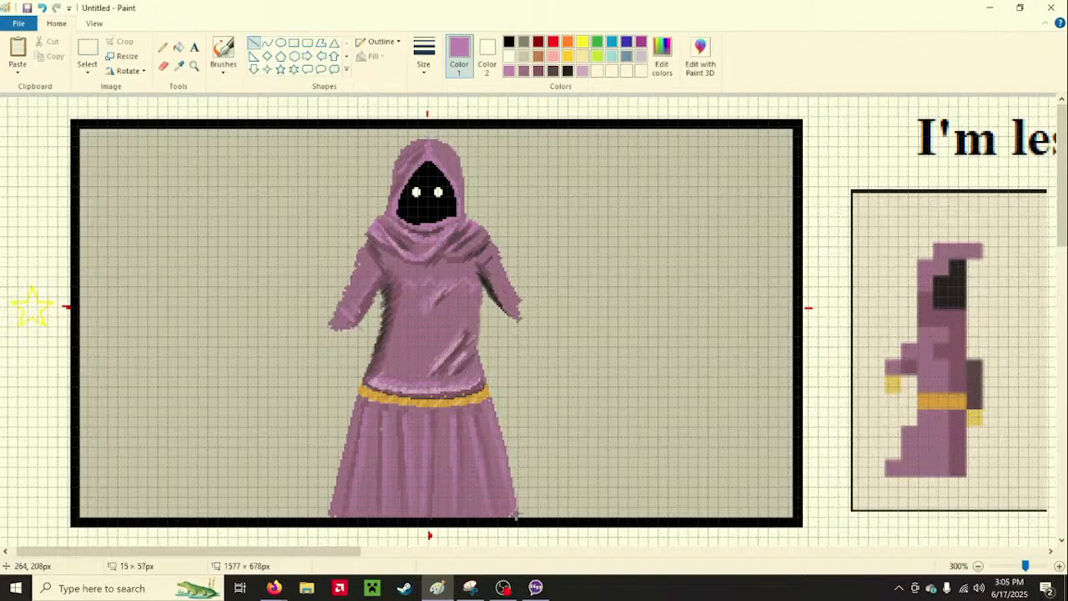
click(596, 479)
Draw dark purple fold lines, about 52 to 59 px tall, down the left half of the skirt
click(551, 72)
click(538, 71)
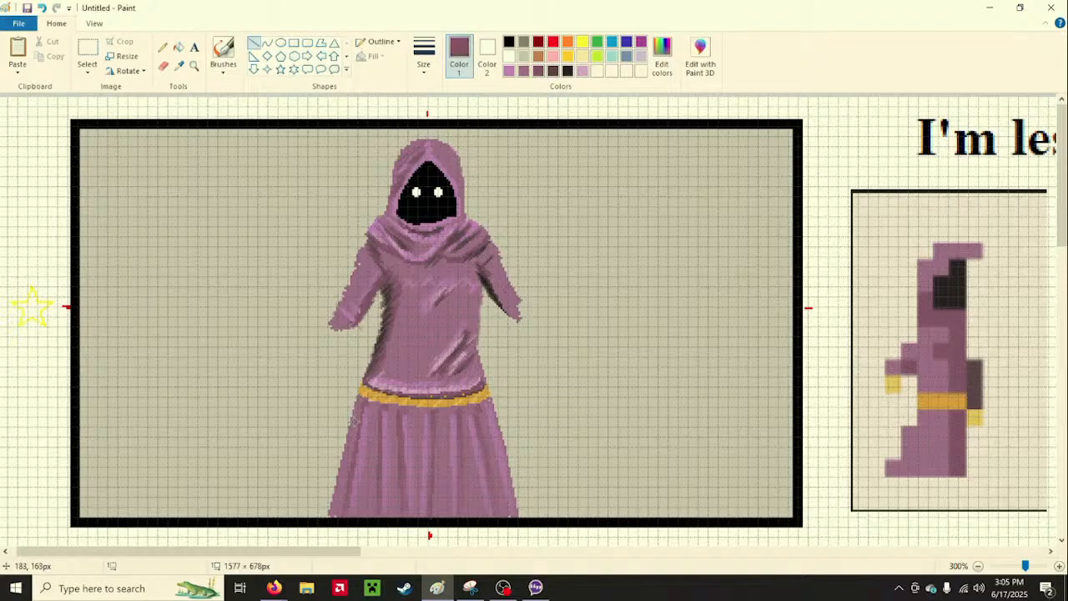
drag(359, 396, 340, 514)
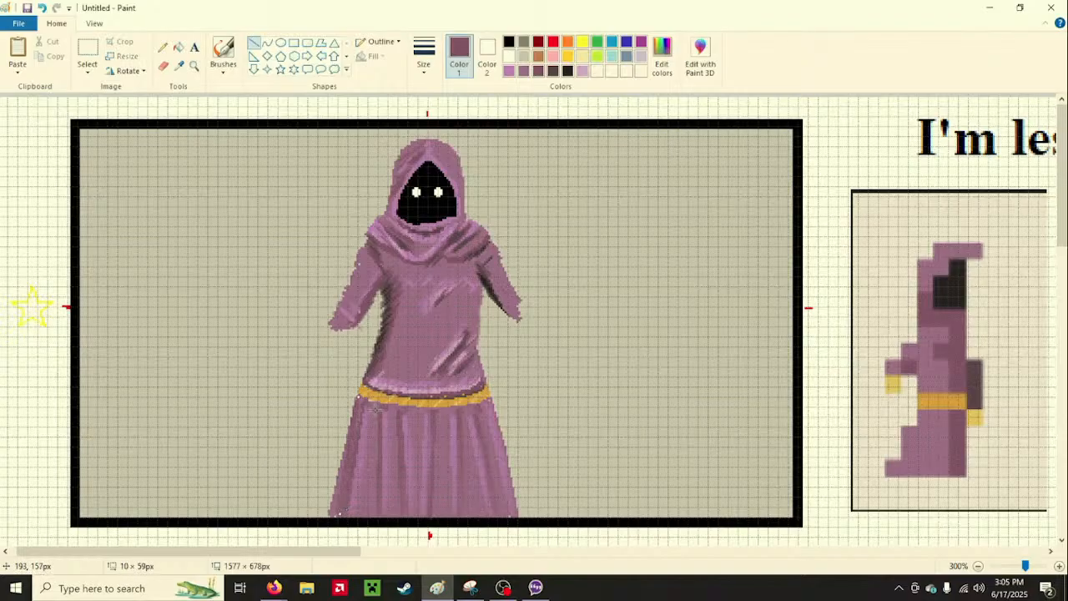
drag(371, 407, 376, 515)
drag(398, 408, 396, 512)
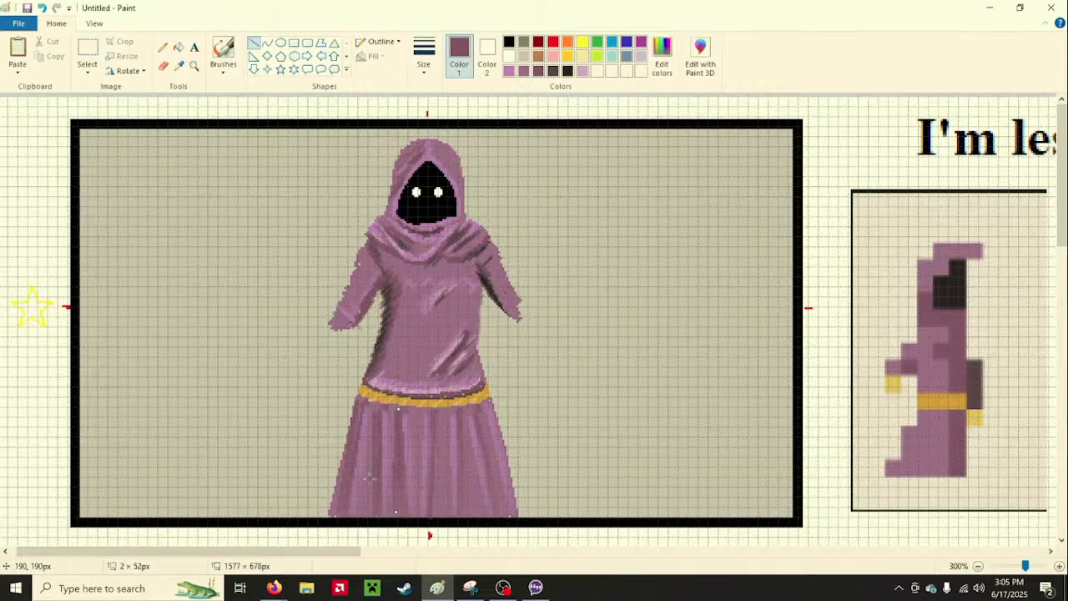
Try near-black for the last skirt fold line, and undo it
click(554, 70)
click(566, 72)
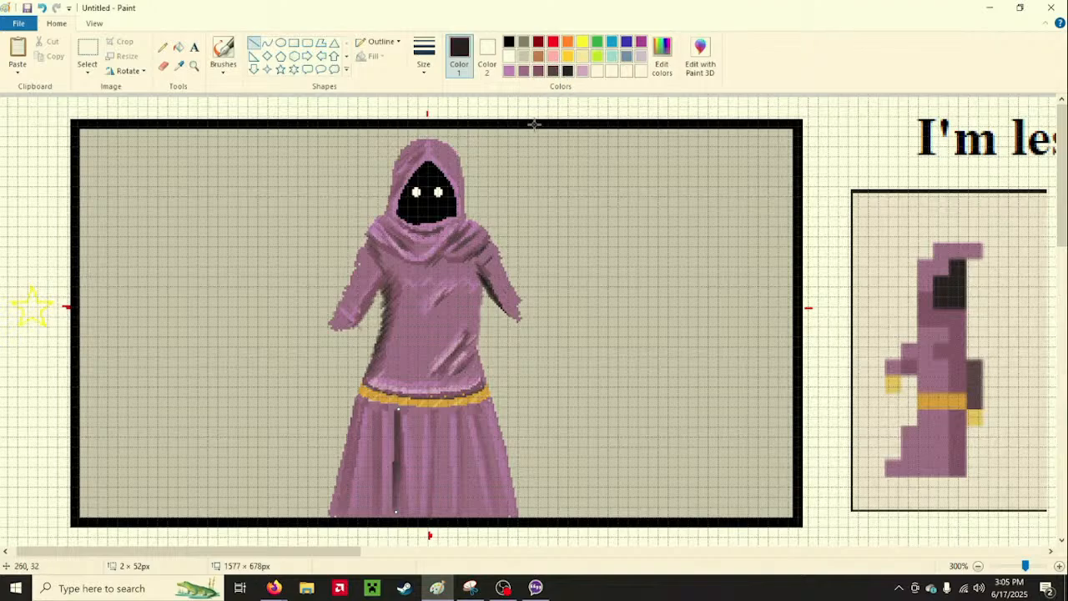
key(ctrl+z)
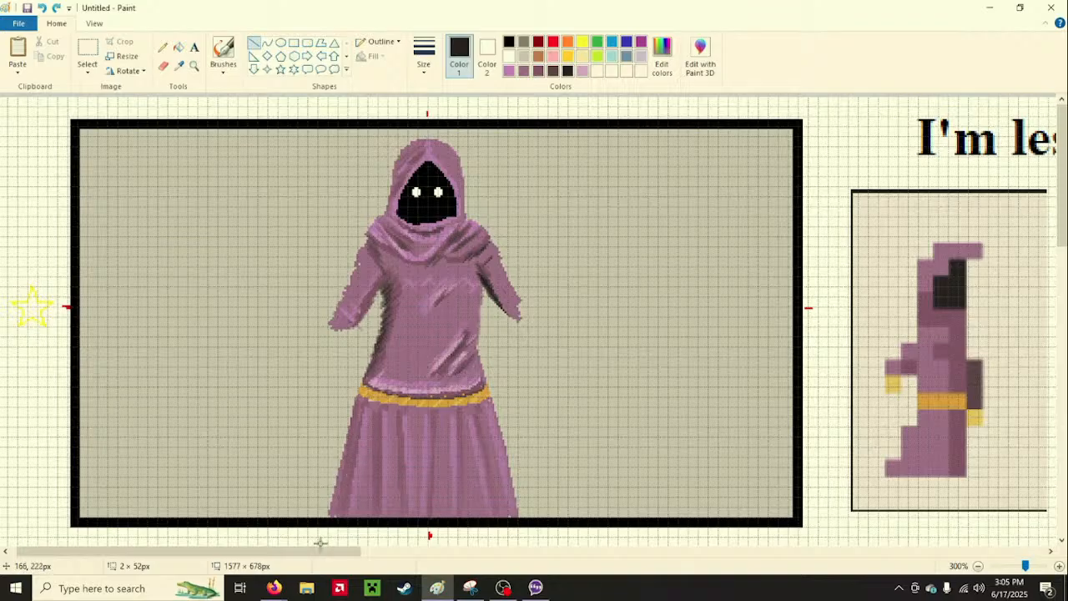
Add near-black shadow lines about 35 px tall in the skirt's lower-left fold, plus a dark brownish-purple line about 55 px tall
drag(367, 442, 362, 511)
drag(369, 445, 368, 514)
click(384, 444)
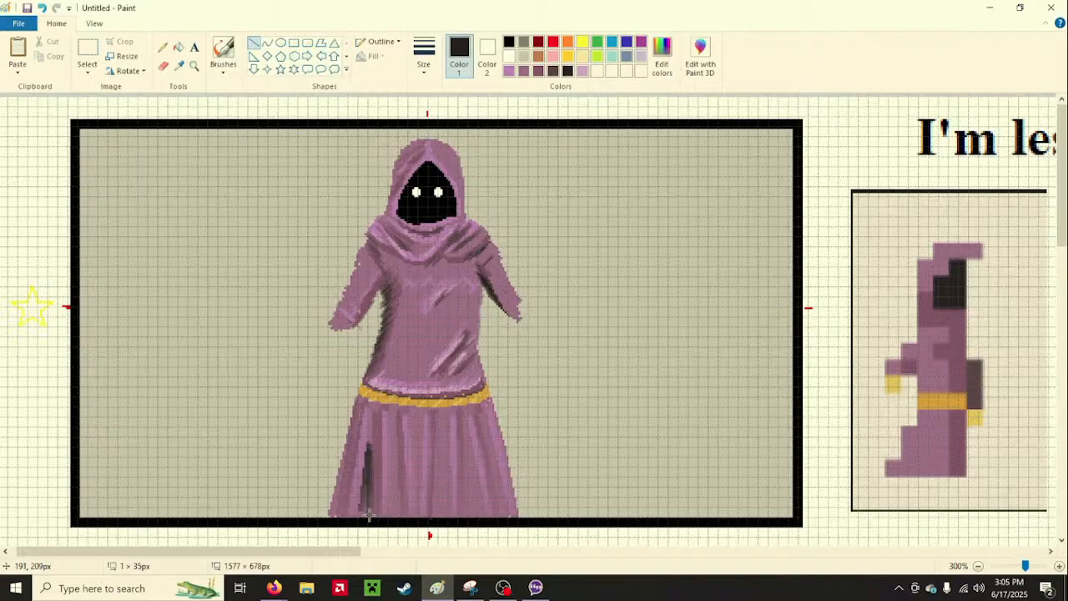
click(378, 505)
click(553, 69)
drag(366, 482, 360, 513)
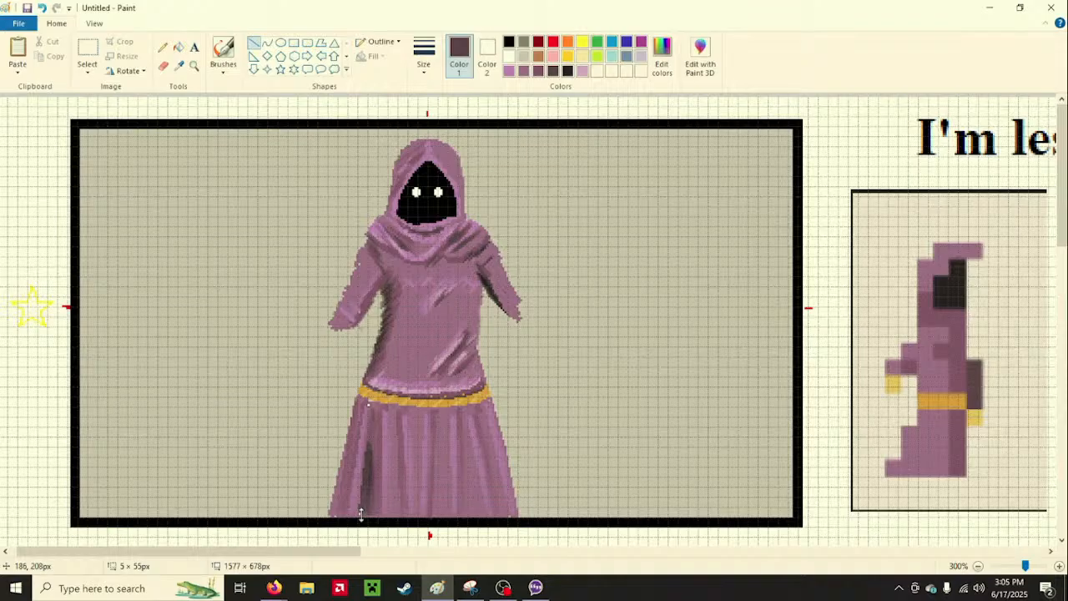
click(412, 502)
Draw a near-black shadow line about 45 px tall along the skirt's second fold from the left, adjusting both endpoints
click(567, 71)
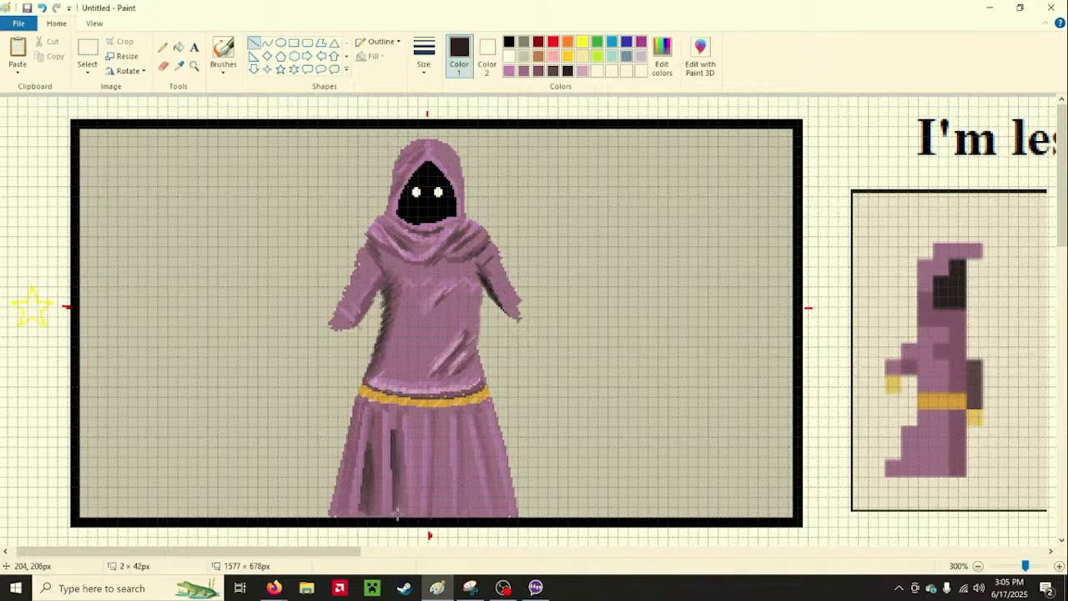
drag(399, 511, 451, 455)
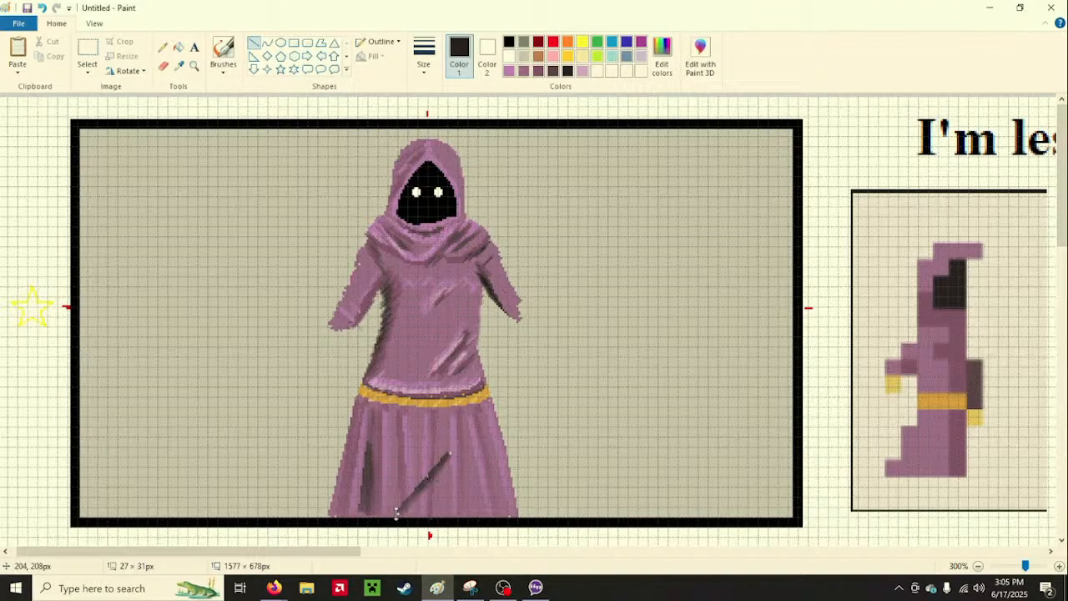
mouse_move(398, 510)
mouse_down()
mouse_move(367, 375)
mouse_move(391, 429)
mouse_up()
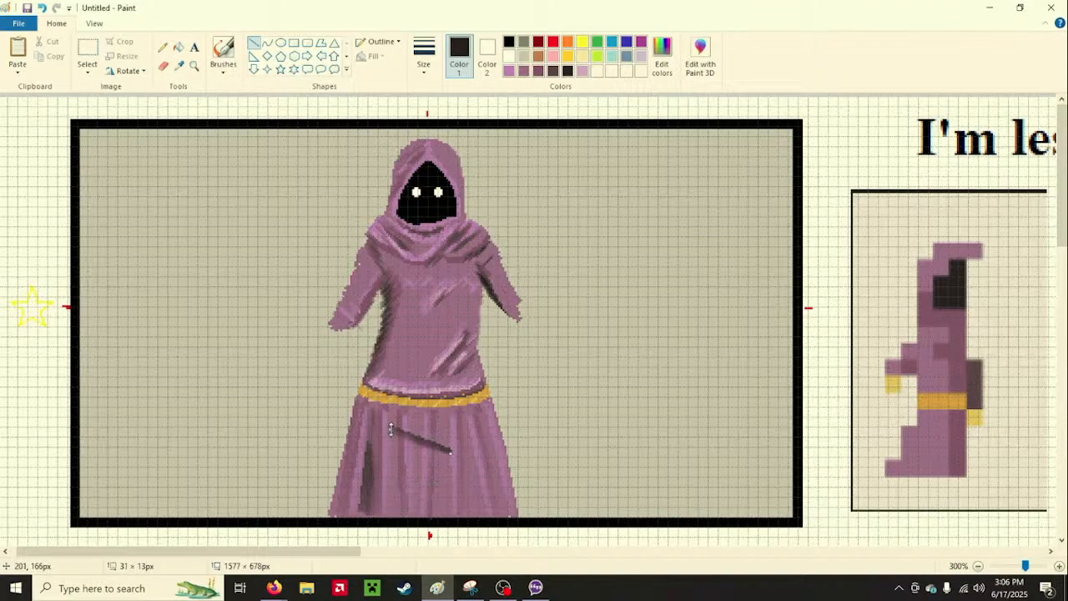
drag(451, 452, 394, 517)
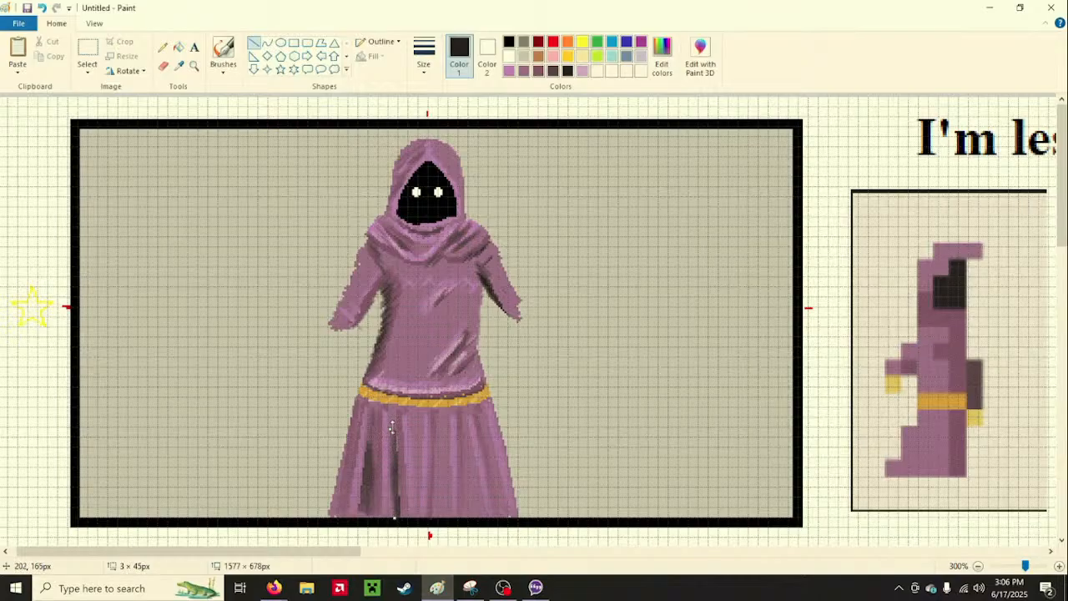
drag(392, 428, 390, 411)
click(474, 457)
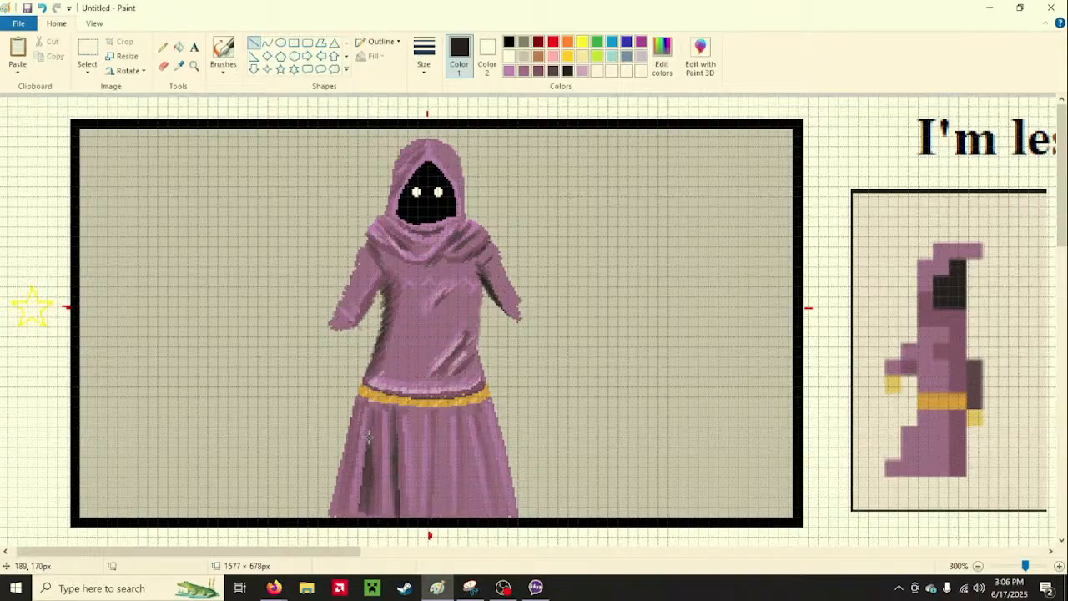
Extend the skirt's leftmost dark fold up to the belt with a near-black line about 21 px tall
mouse_move(371, 444)
mouse_down()
mouse_move(375, 402)
mouse_move(364, 445)
mouse_up()
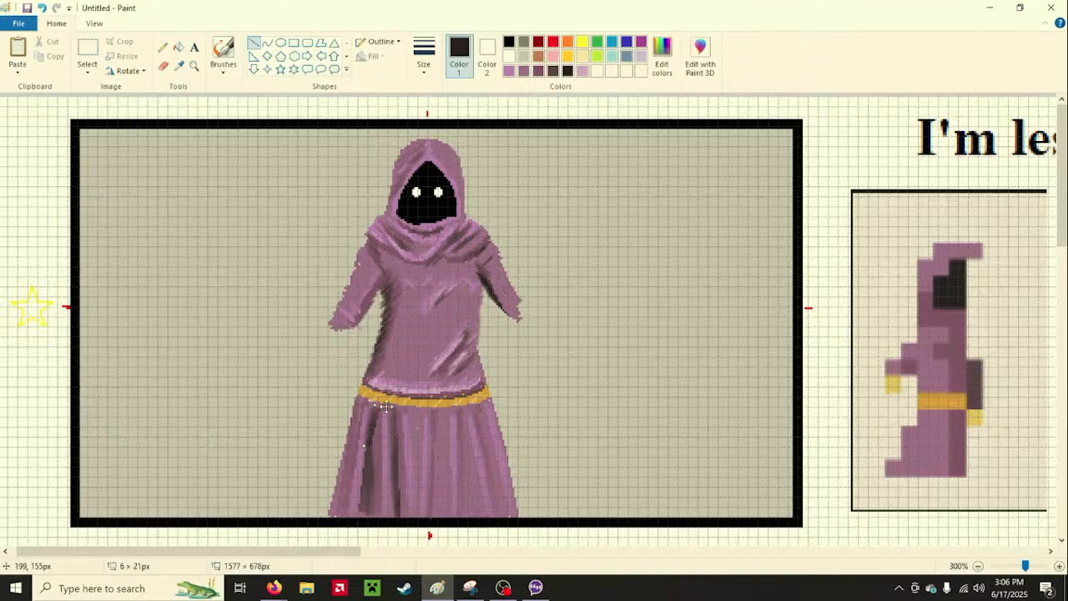
drag(375, 404, 369, 402)
drag(363, 446, 364, 450)
click(574, 425)
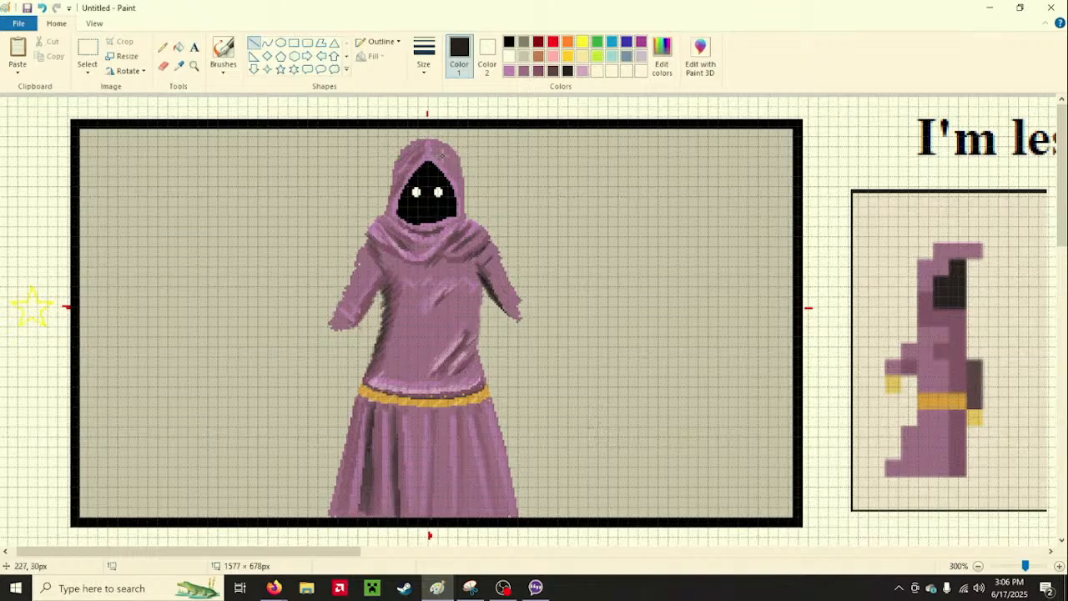
Add near-black shadow lines to the lower fold just left of the skirt's centre, starting with one about 25 px tall
drag(418, 467, 419, 514)
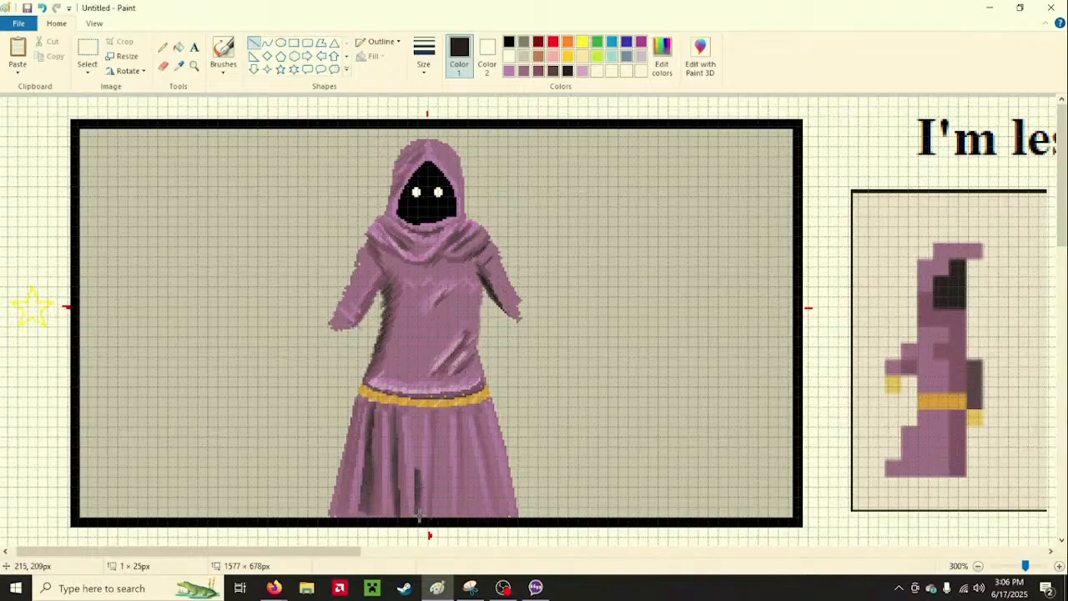
click(571, 498)
mouse_move(412, 437)
mouse_down()
mouse_move(404, 464)
mouse_move(419, 464)
mouse_move(415, 447)
mouse_move(416, 468)
mouse_move(414, 446)
mouse_up()
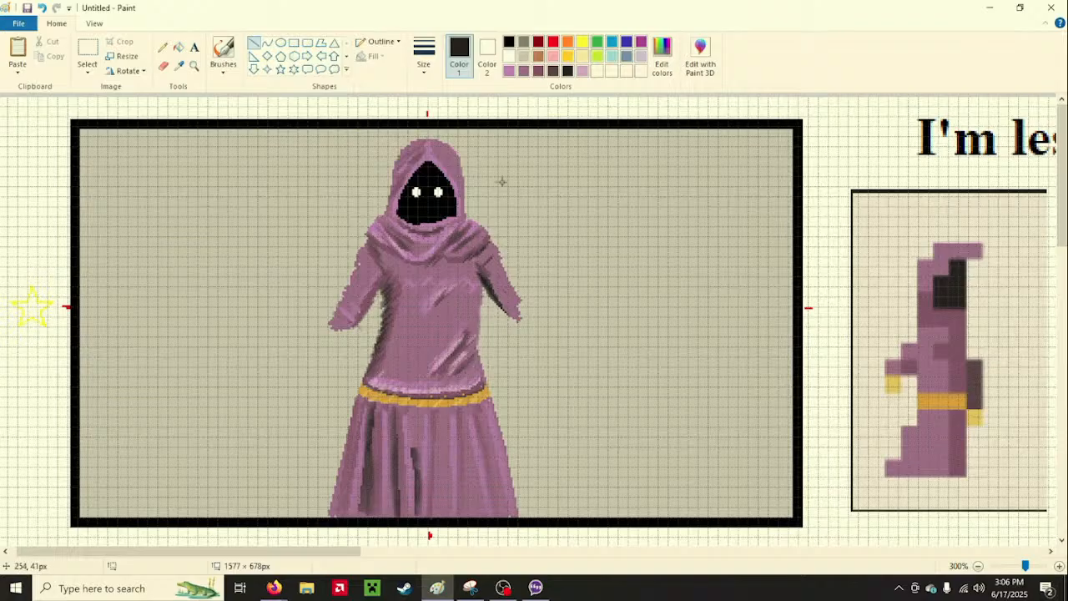
Repaint the belt with the second calligraphy brush in the gold sampled from the reference figure's belt
click(162, 47)
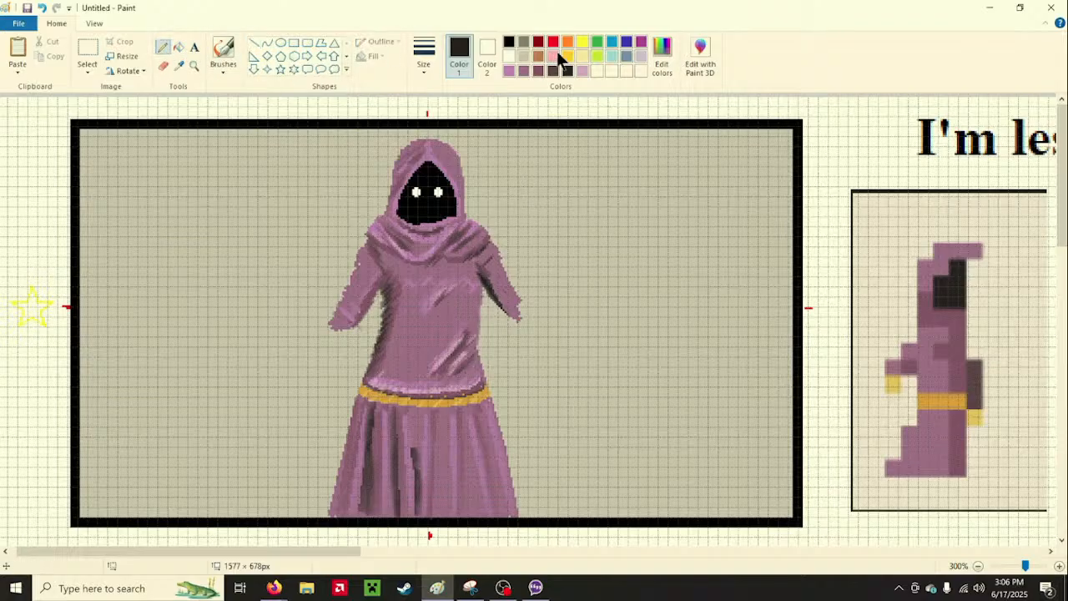
click(180, 67)
click(926, 400)
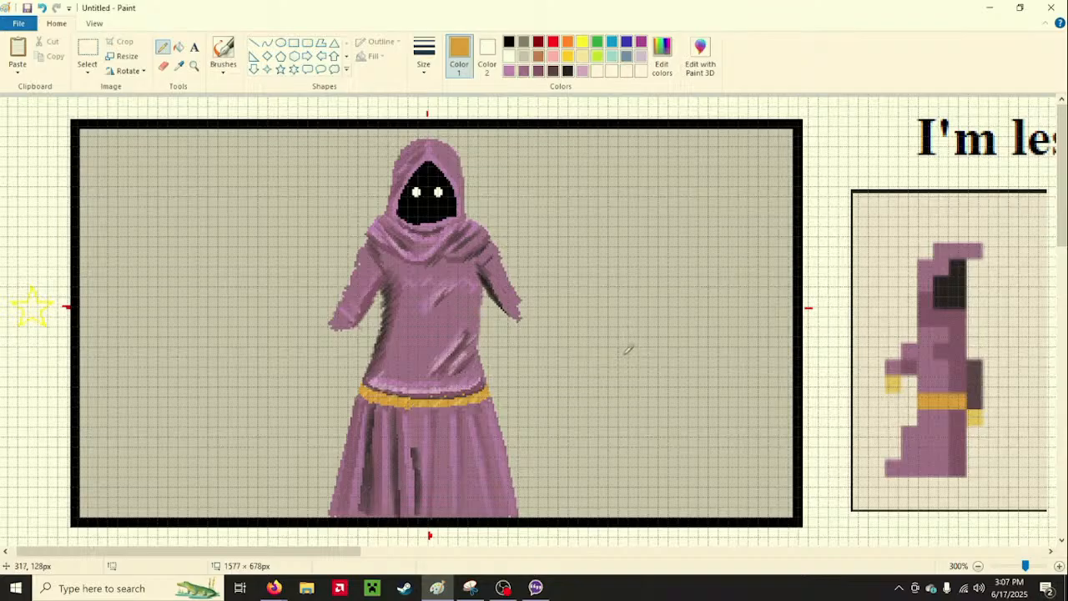
click(223, 50)
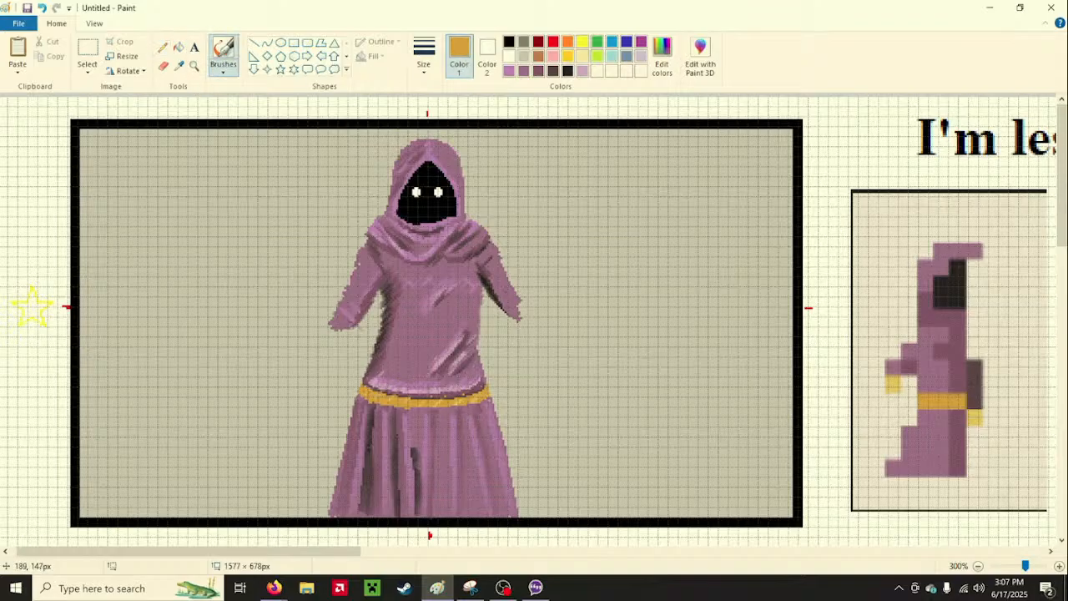
click(222, 71)
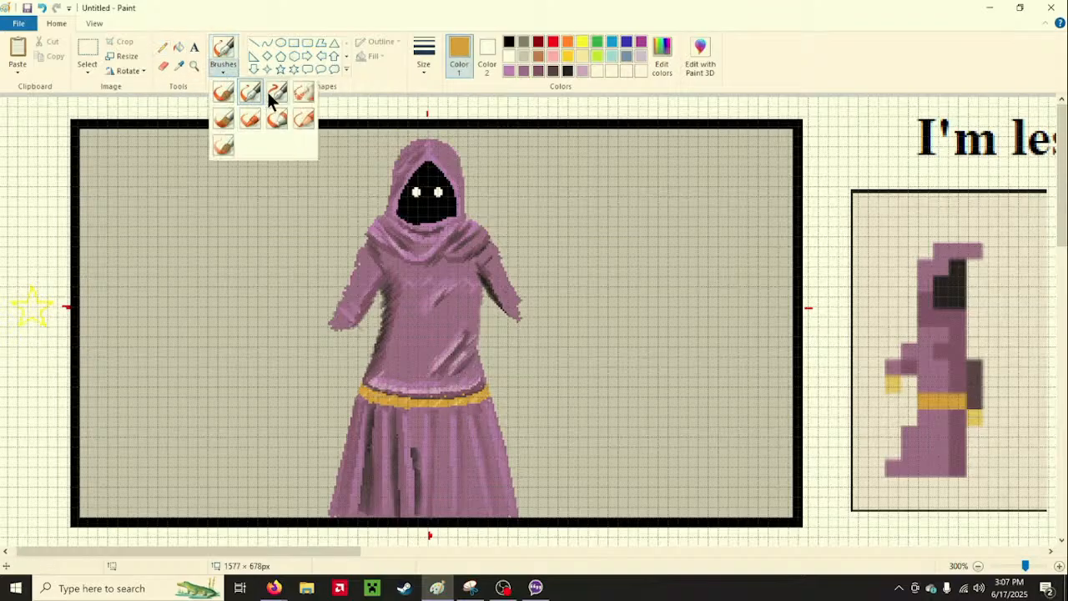
click(268, 95)
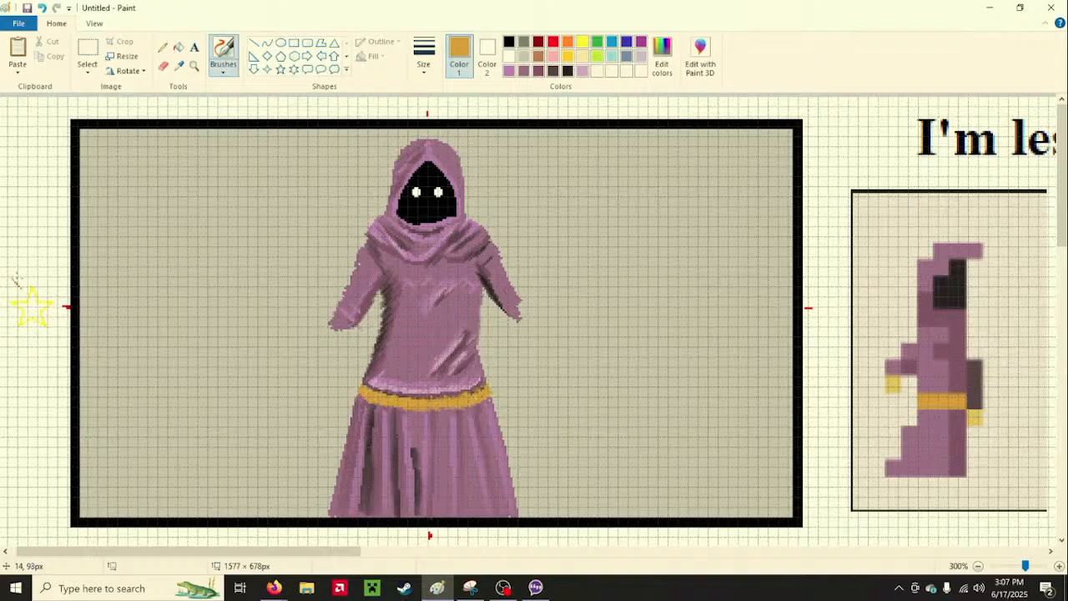
Add highlight strokes along the belt with the first calligraphy brush in the yellow sampled from the reference figure's hand
click(226, 70)
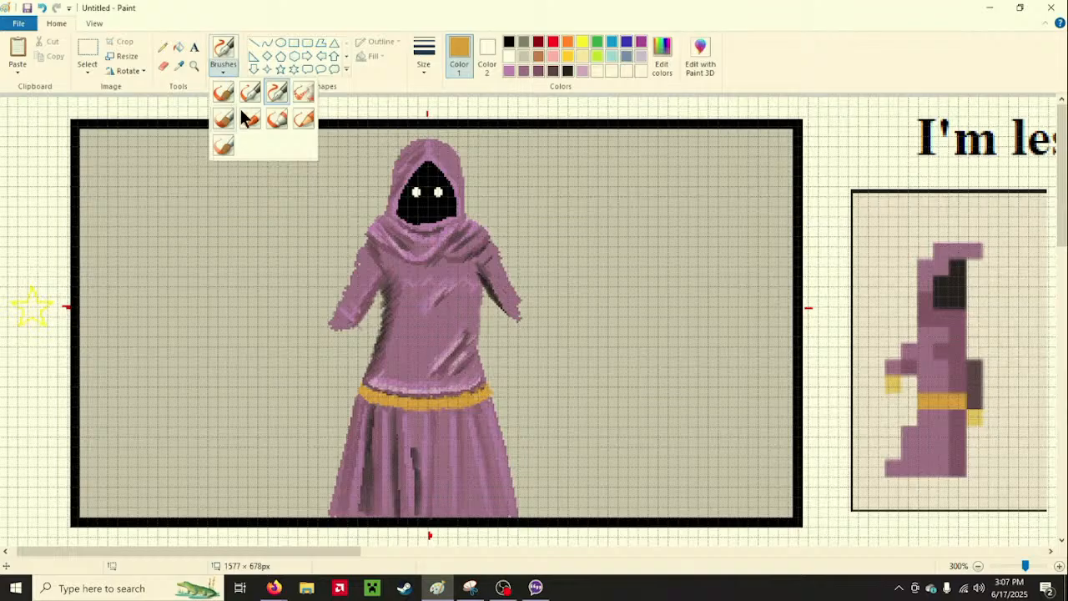
click(253, 89)
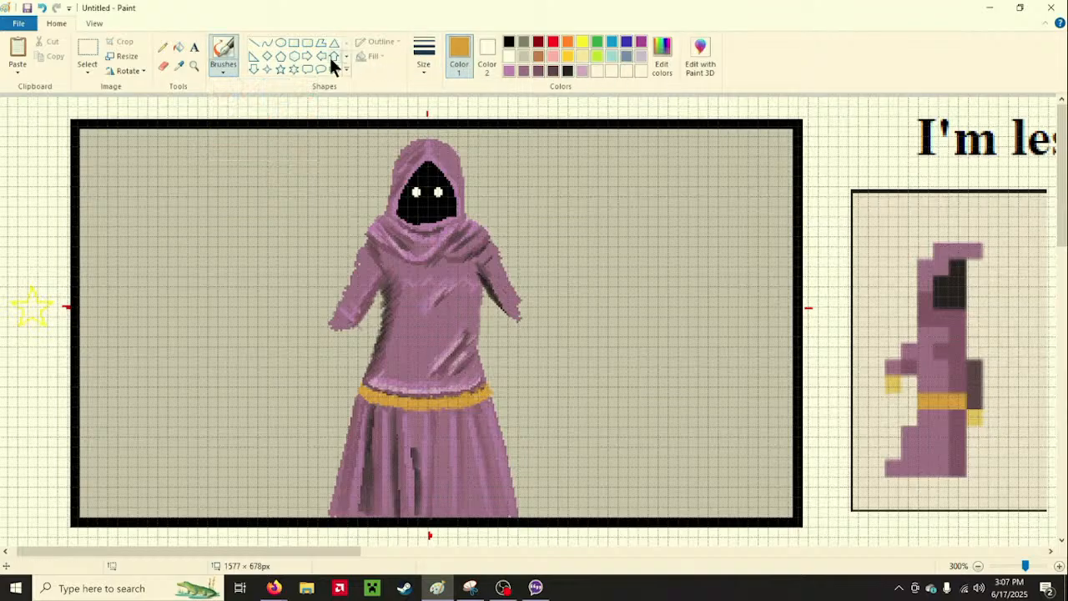
click(178, 66)
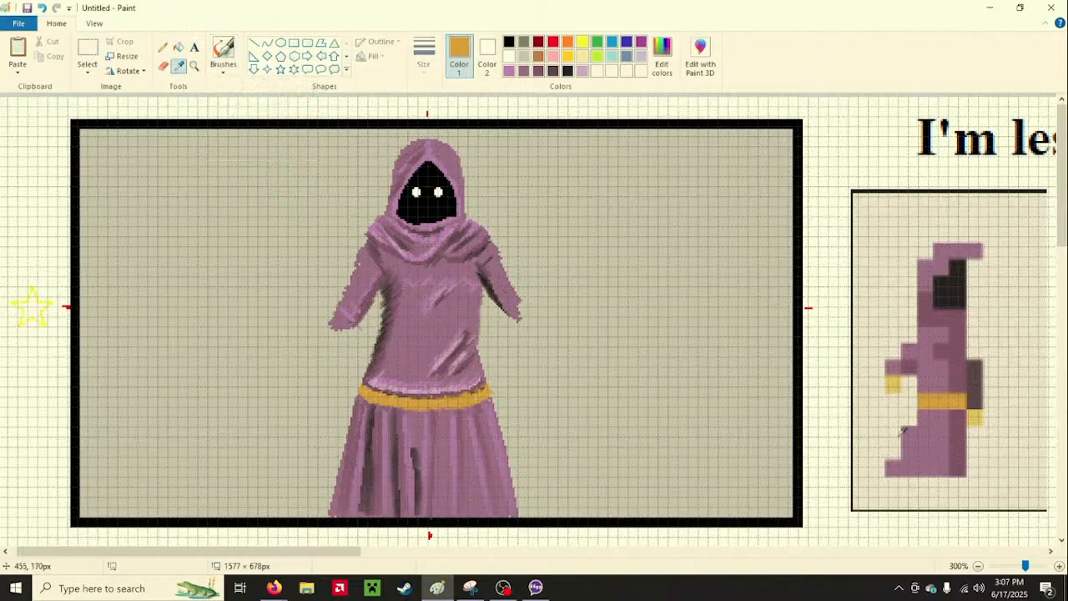
click(892, 384)
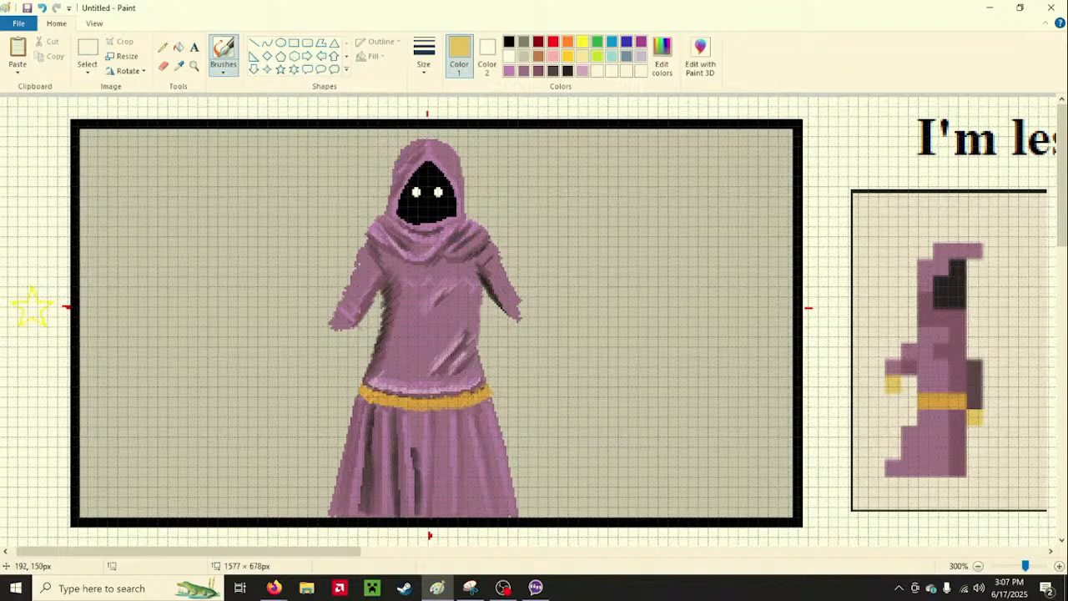
drag(374, 399, 442, 401)
Shade the torso's left edge from beneath the arm towards the belt with dark brownish-purple strokes
mouse_move(280, 589)
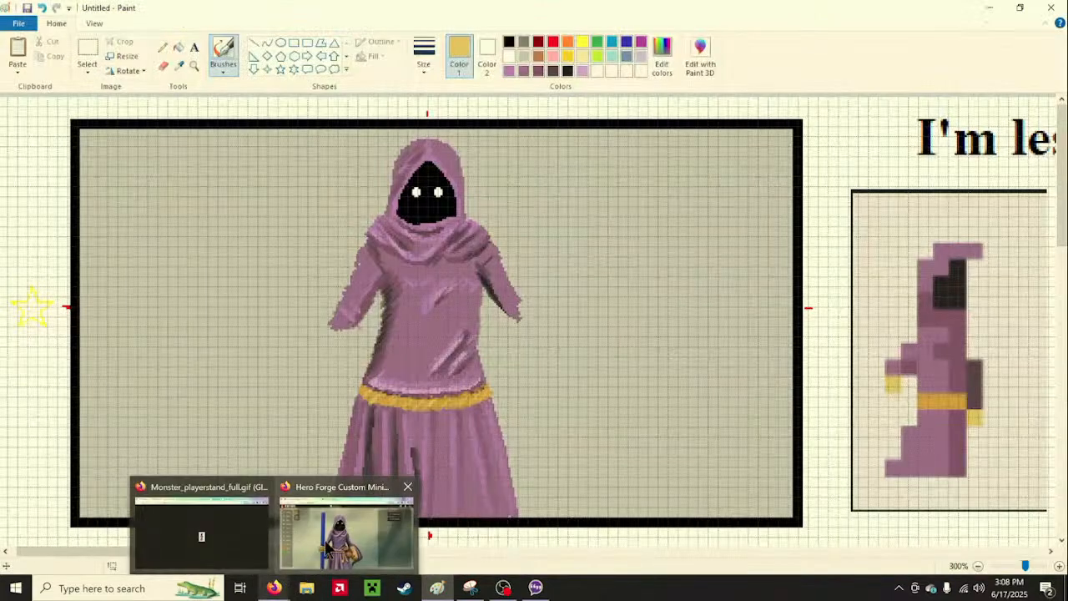
mouse_move(327, 547)
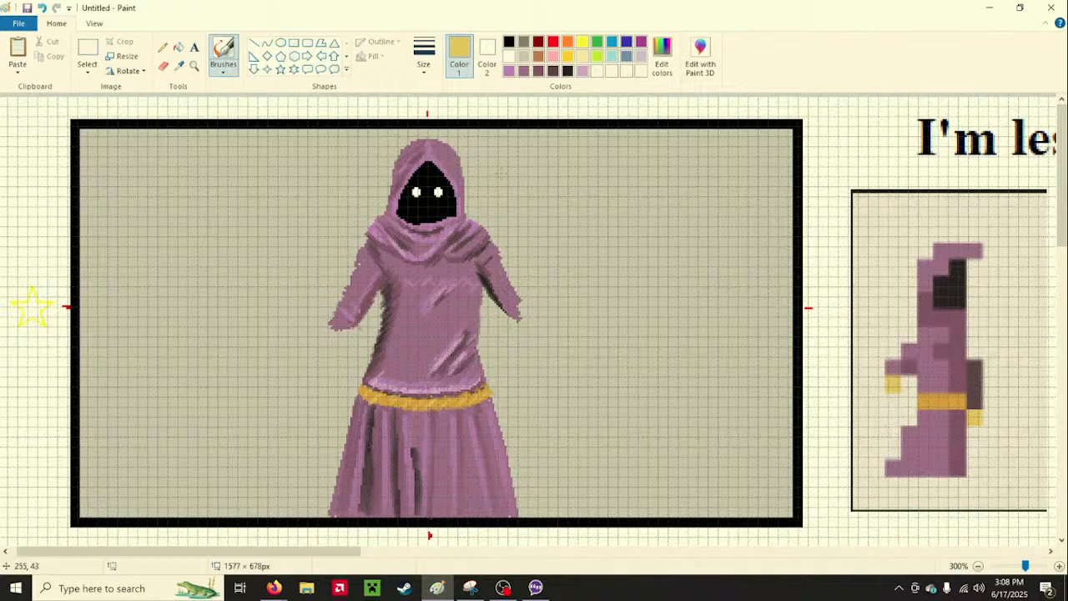
click(551, 71)
drag(377, 293, 376, 363)
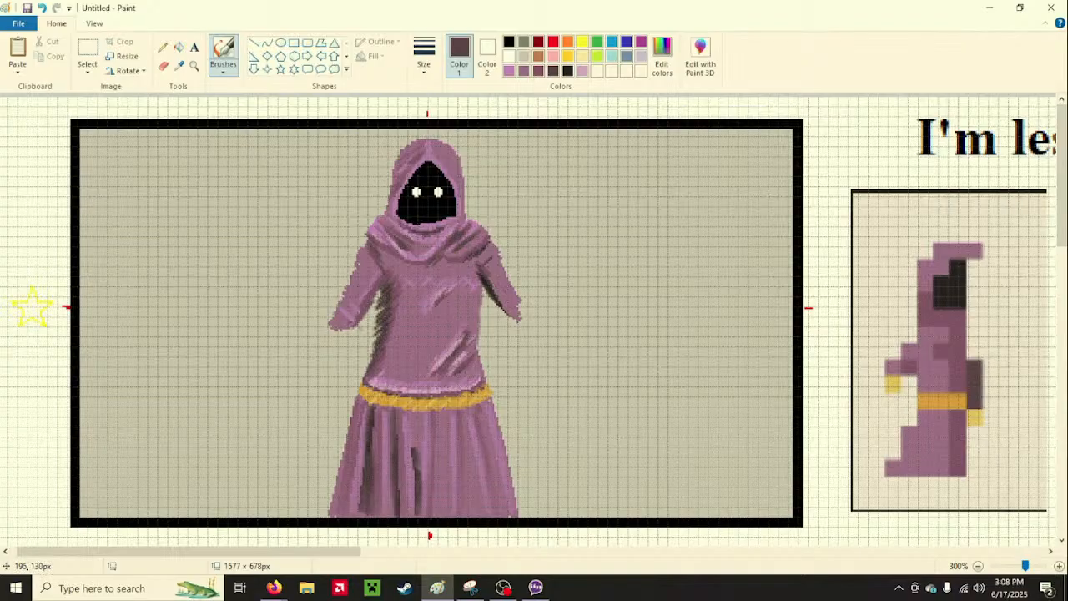
drag(381, 289, 378, 325)
Blend the shading on the torso's left side inward with dark, medium and light purple strokes
click(538, 70)
drag(379, 359, 387, 287)
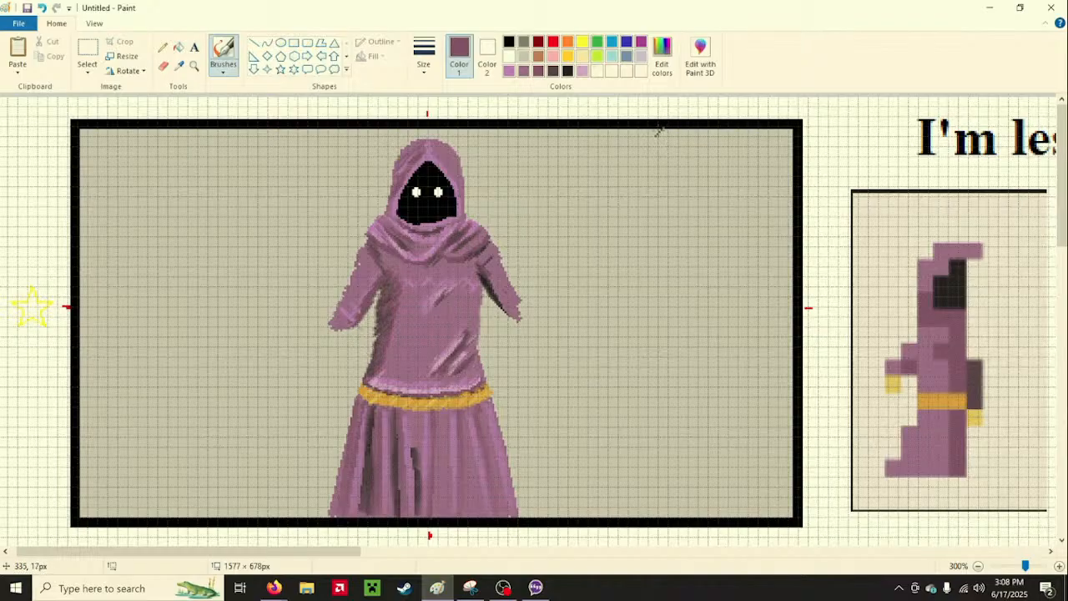
click(528, 71)
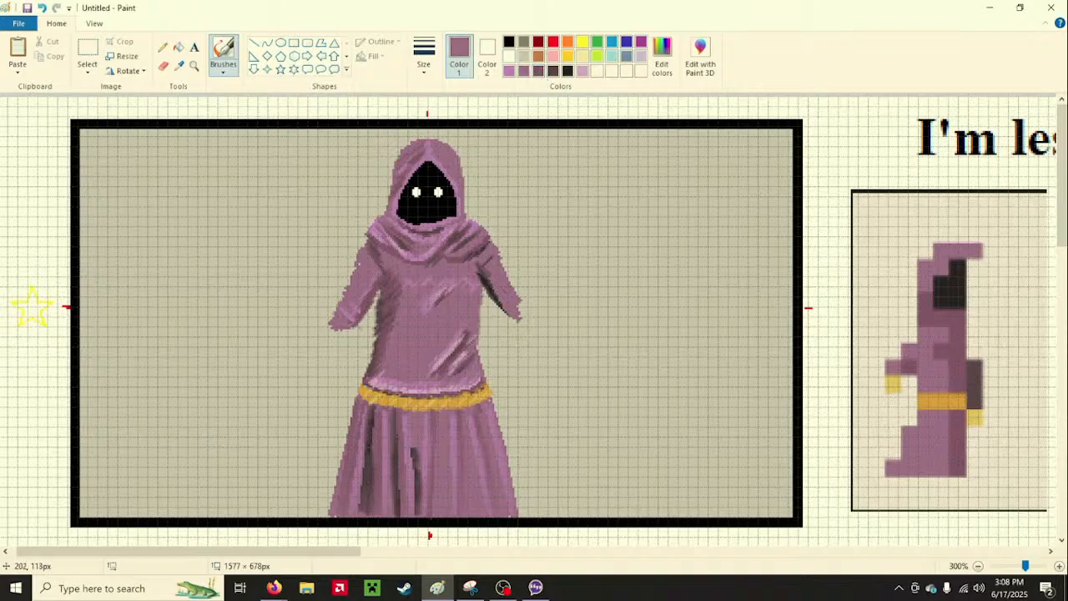
drag(390, 326, 395, 288)
click(508, 70)
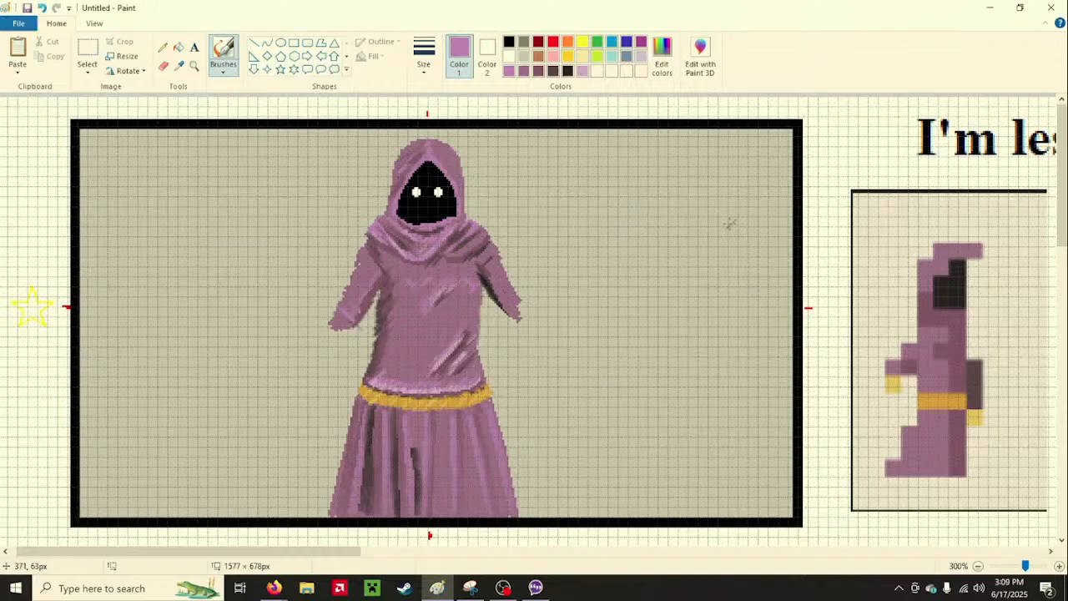
Rework the scarf's right-hand folds with calligraphy strokes in dark brownish-purple, dark and medium purple, adding lighter purple and pale pink accents
click(229, 69)
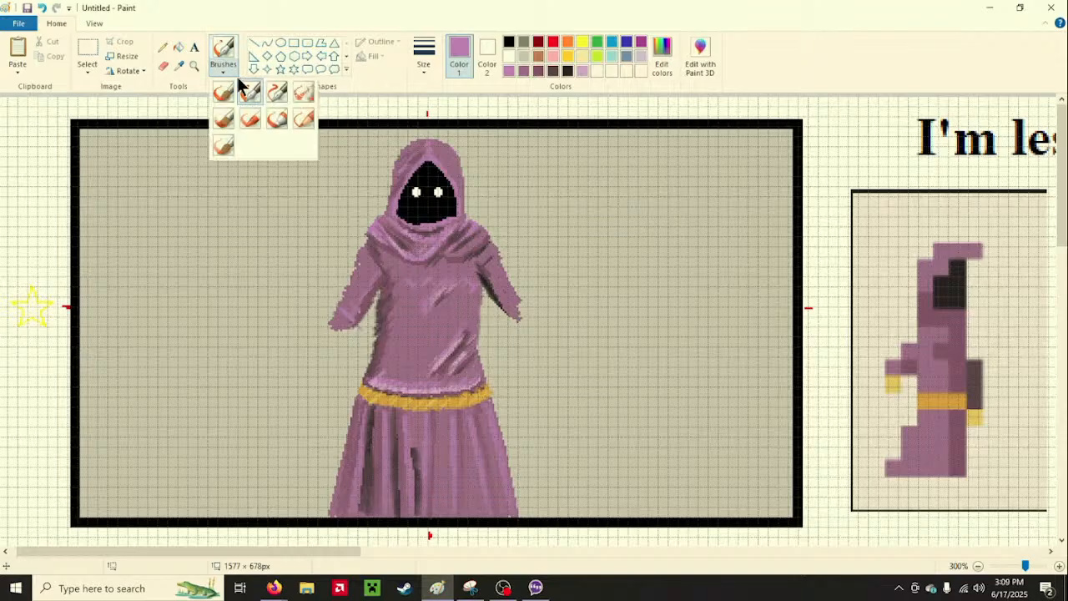
click(275, 102)
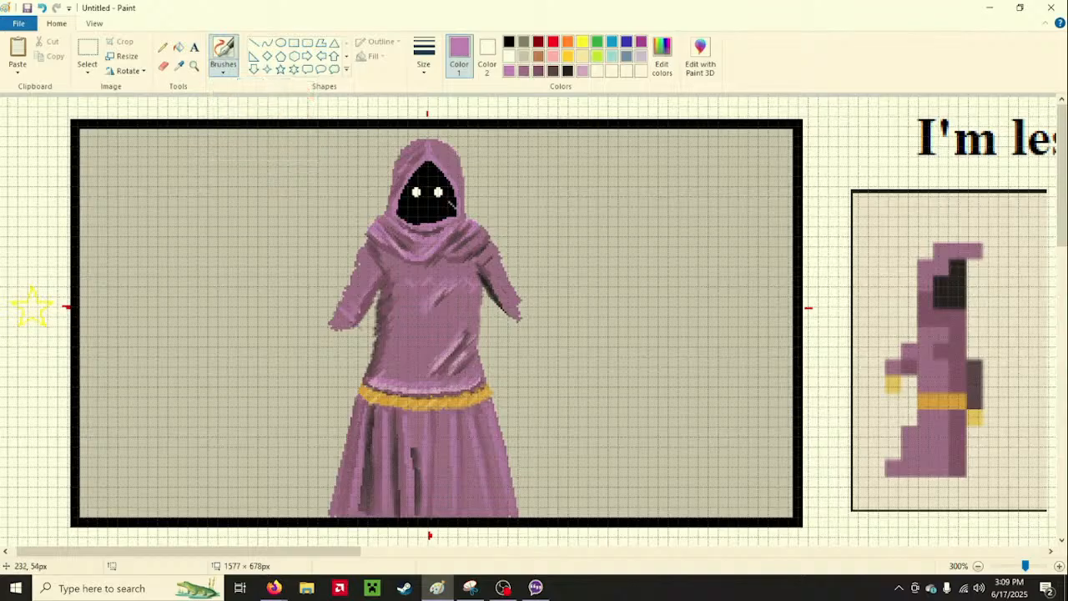
click(539, 71)
click(554, 72)
click(222, 63)
click(276, 91)
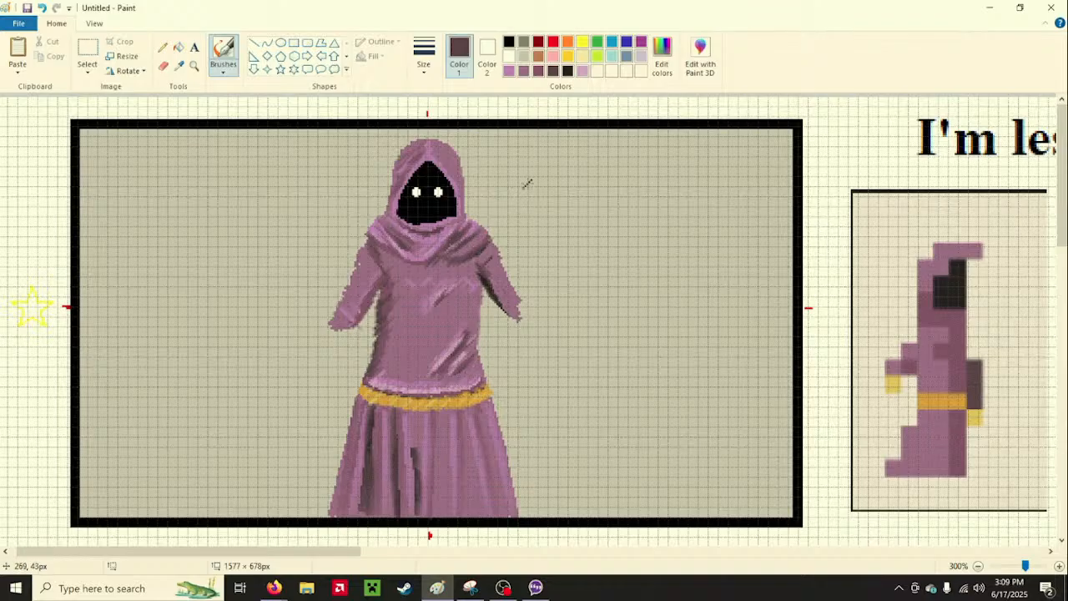
click(538, 72)
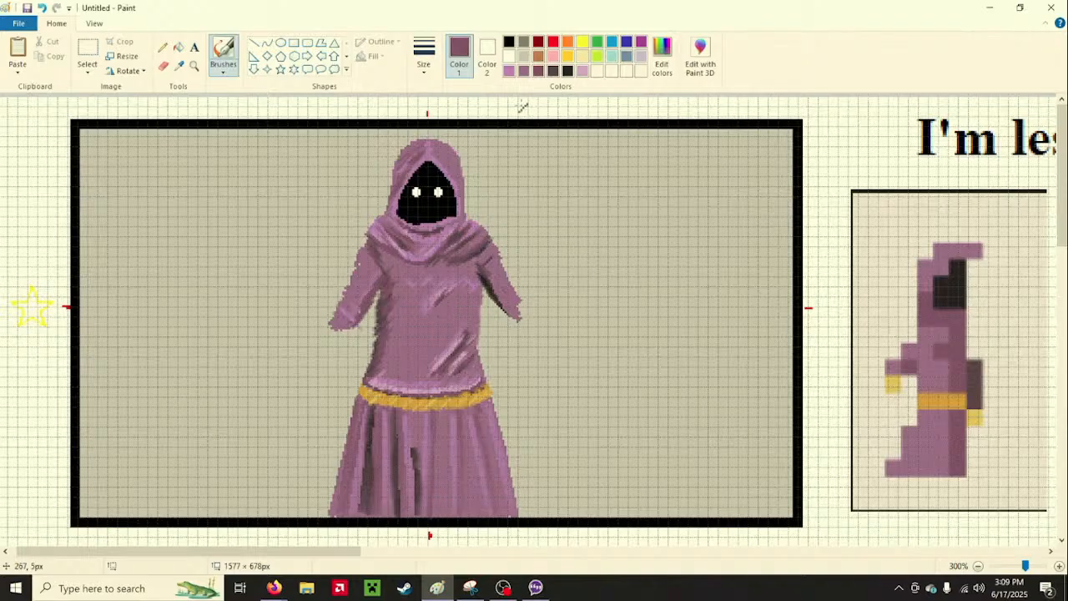
click(523, 71)
drag(470, 247, 480, 245)
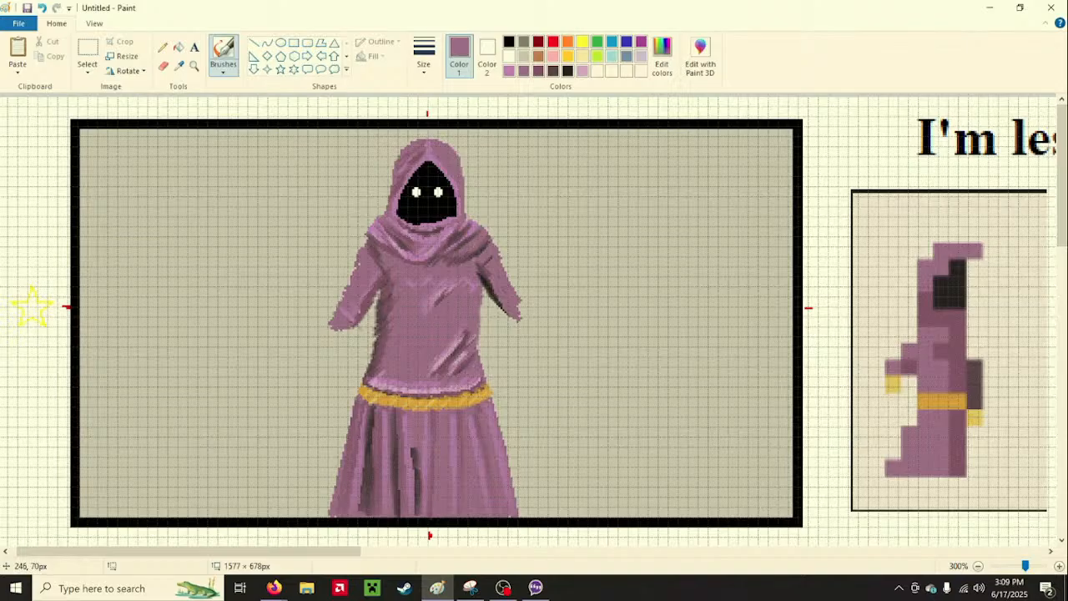
click(508, 71)
click(583, 70)
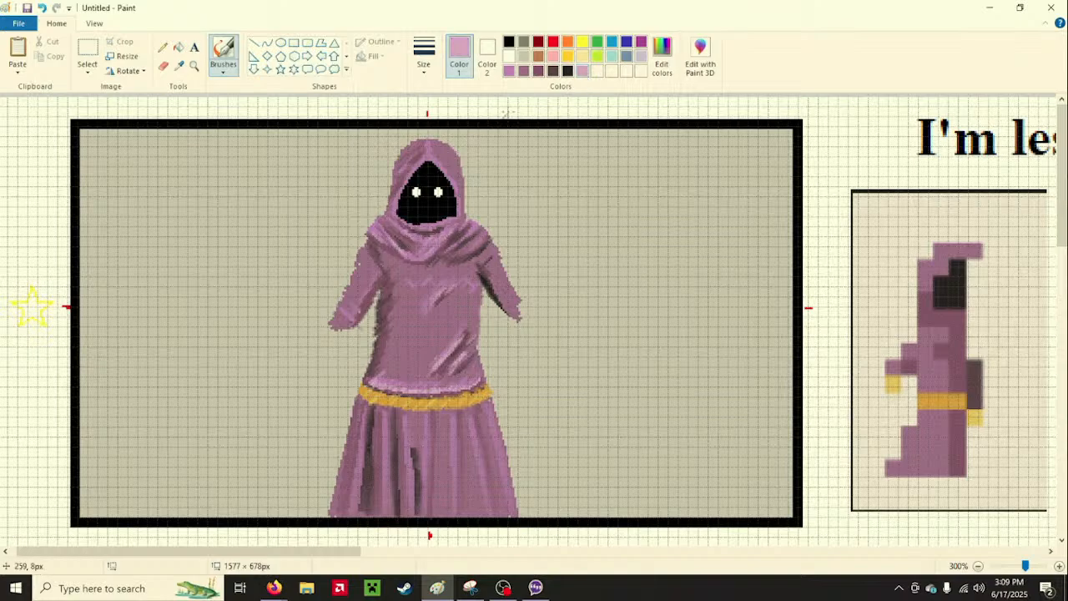
Shade the scarf's lower left folds with the second calligraphy brush in dark brownish-purple, blending with dark and medium purple
click(229, 67)
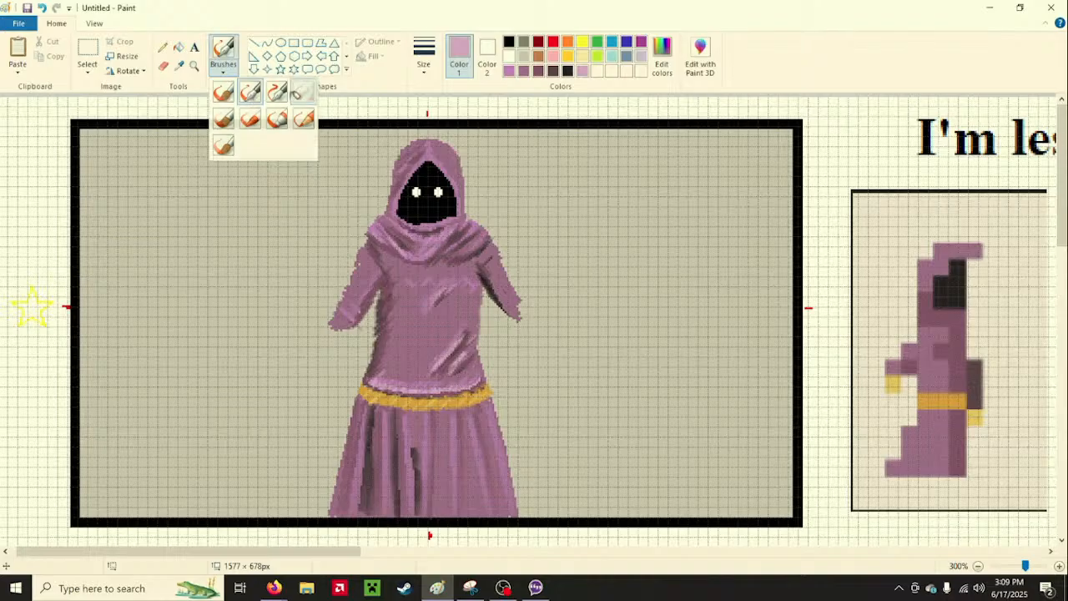
click(299, 91)
click(235, 72)
click(274, 93)
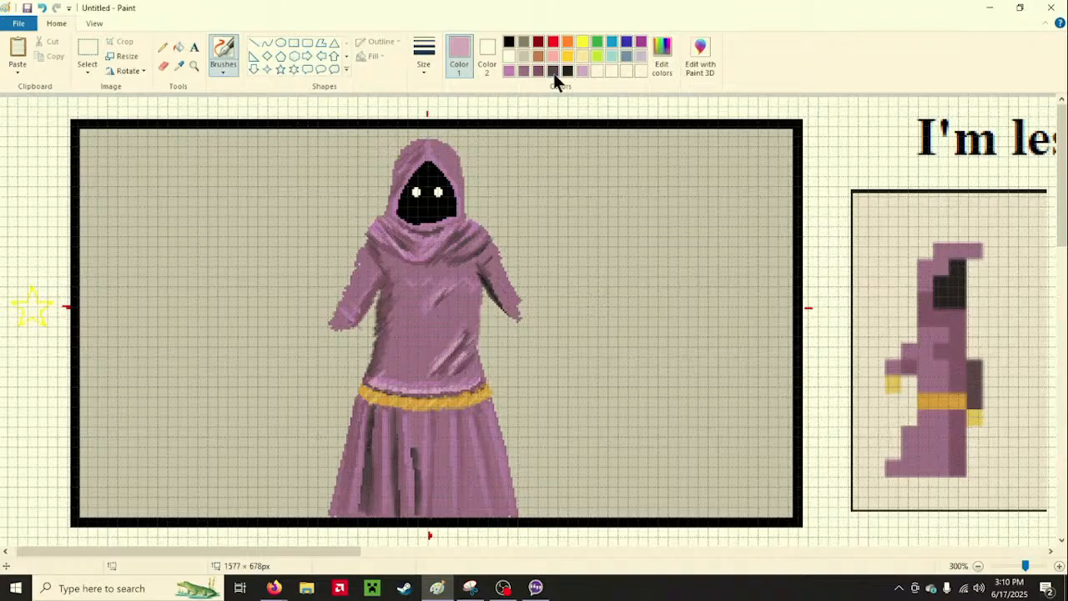
click(553, 72)
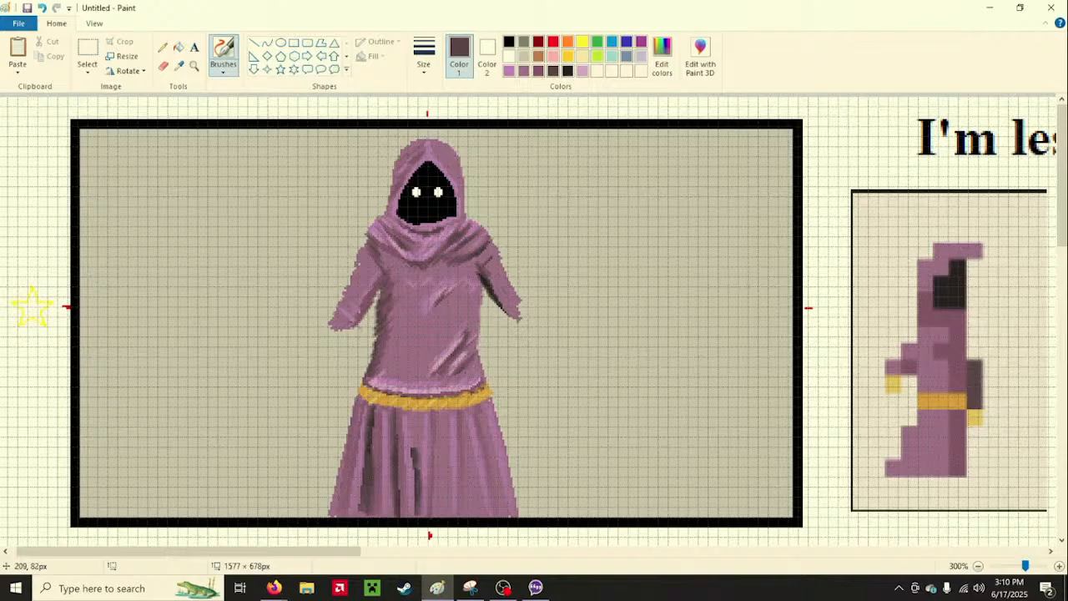
drag(414, 264, 395, 258)
click(538, 71)
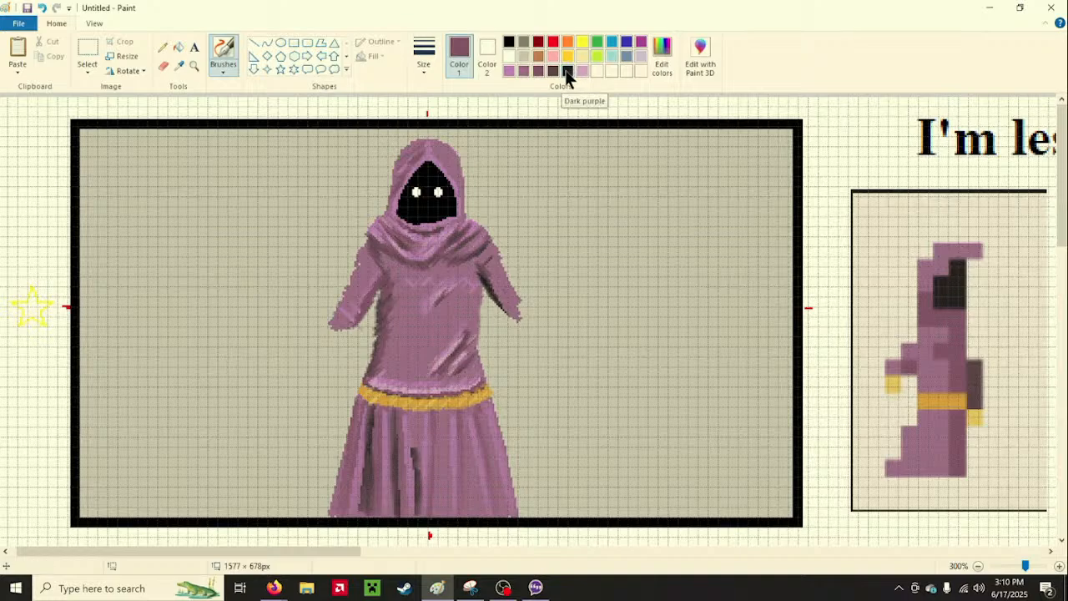
click(525, 71)
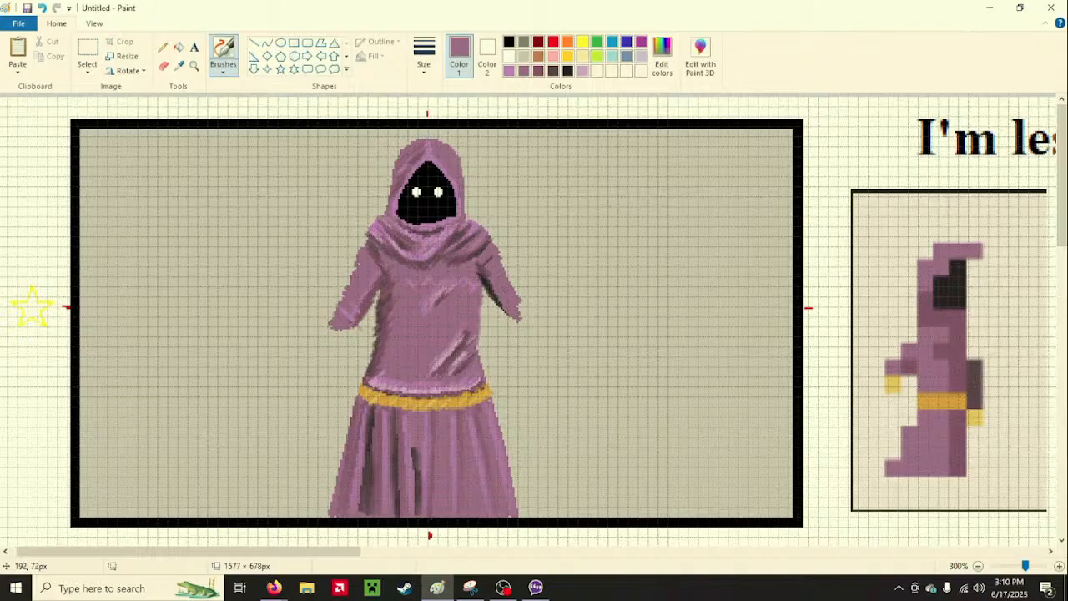
click(374, 245)
Deepen the shadow on the torso beneath the left arm with dark brownish-purple strokes
click(550, 72)
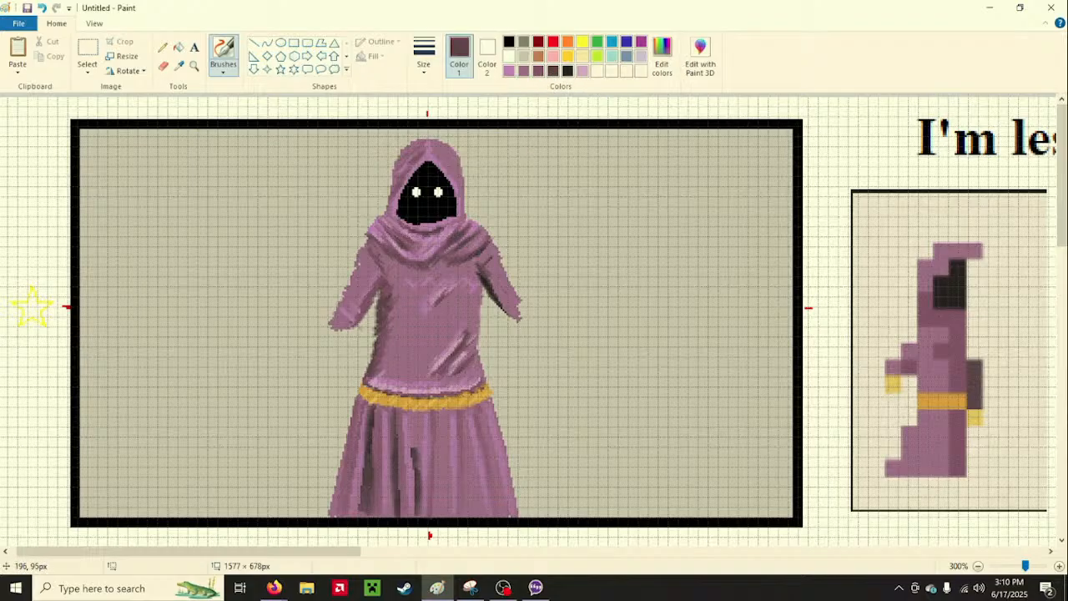
drag(381, 294, 385, 289)
Trim the robe's outline where the hood meets the left shoulder, using the first calligraphy brush in the background beige
mouse_move(285, 587)
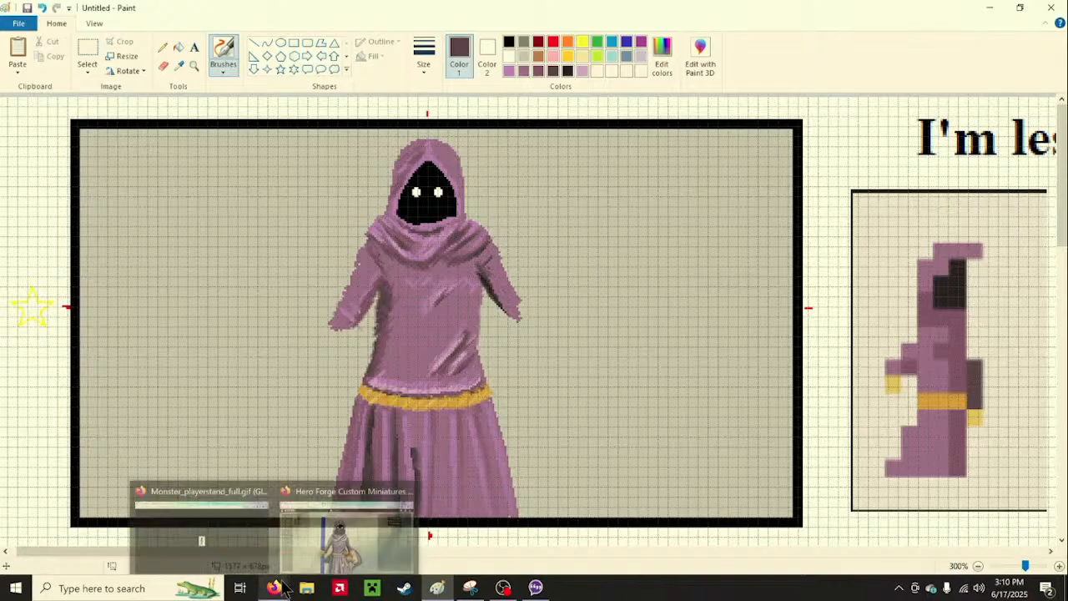
mouse_move(335, 534)
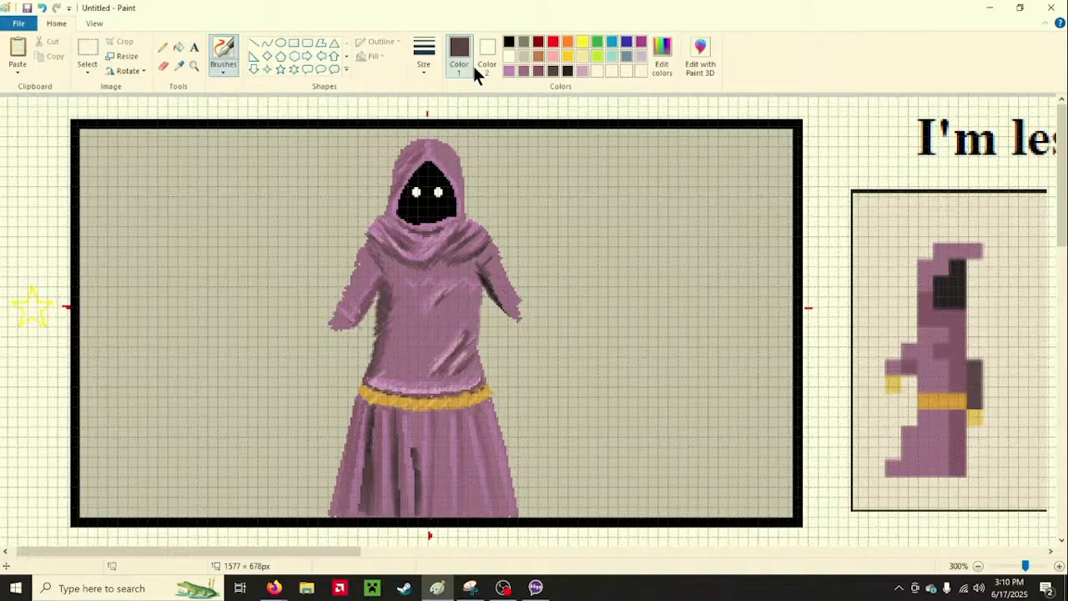
click(524, 56)
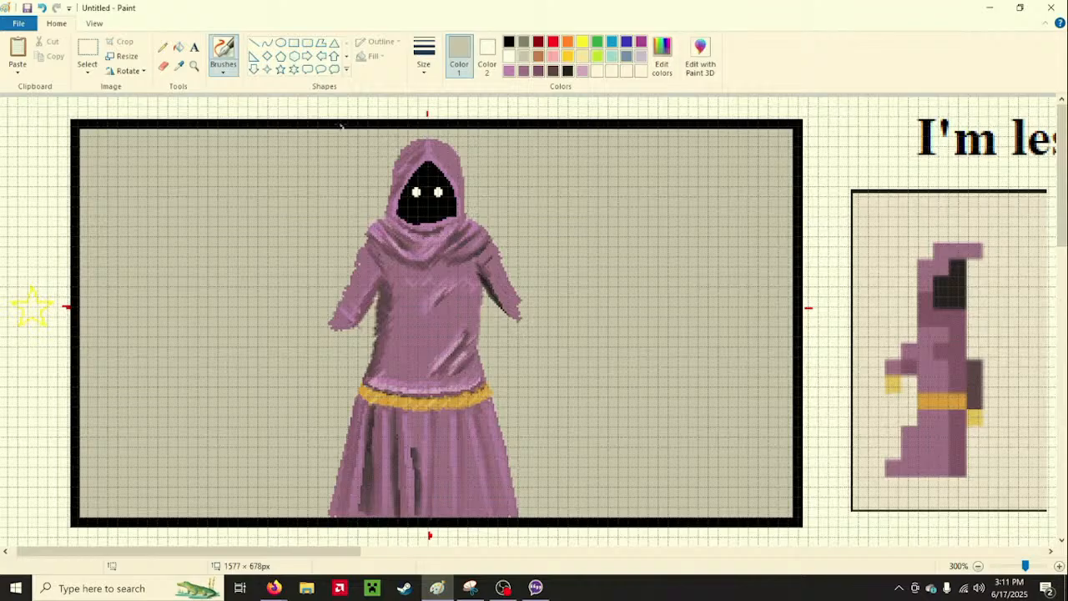
click(223, 68)
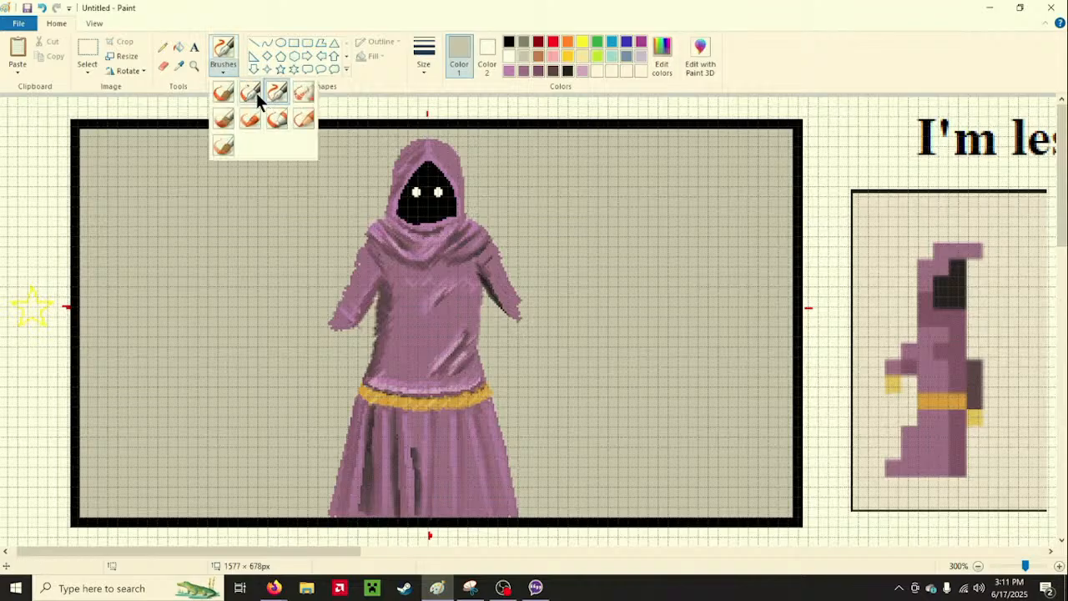
click(255, 93)
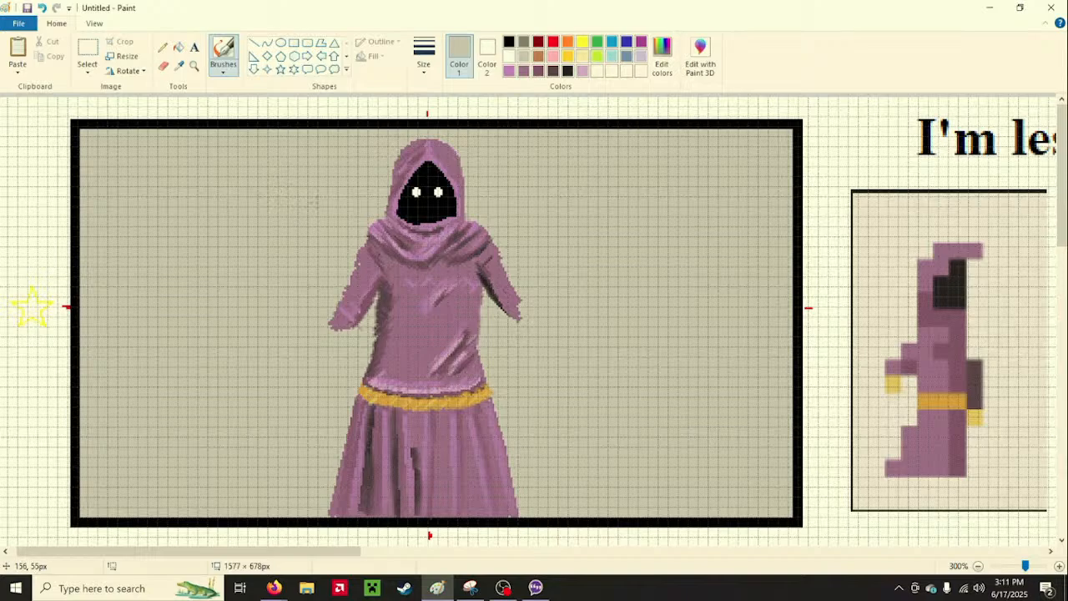
Deepen the scarf's folds with the second calligraphy brush in dark purple tones and highlight them with the first in pale pink
click(539, 71)
click(222, 67)
click(272, 96)
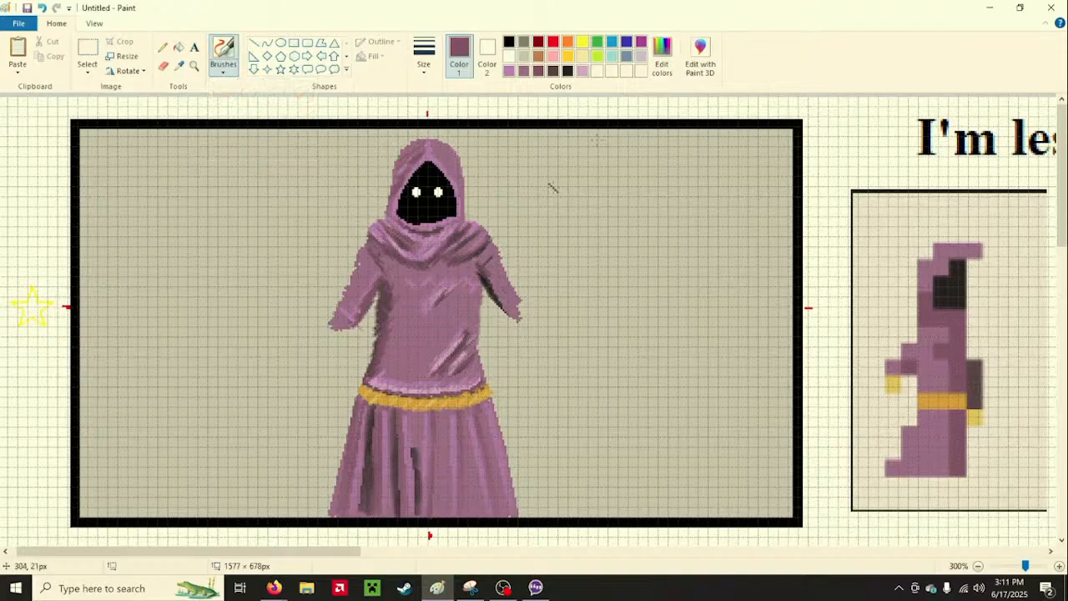
click(553, 71)
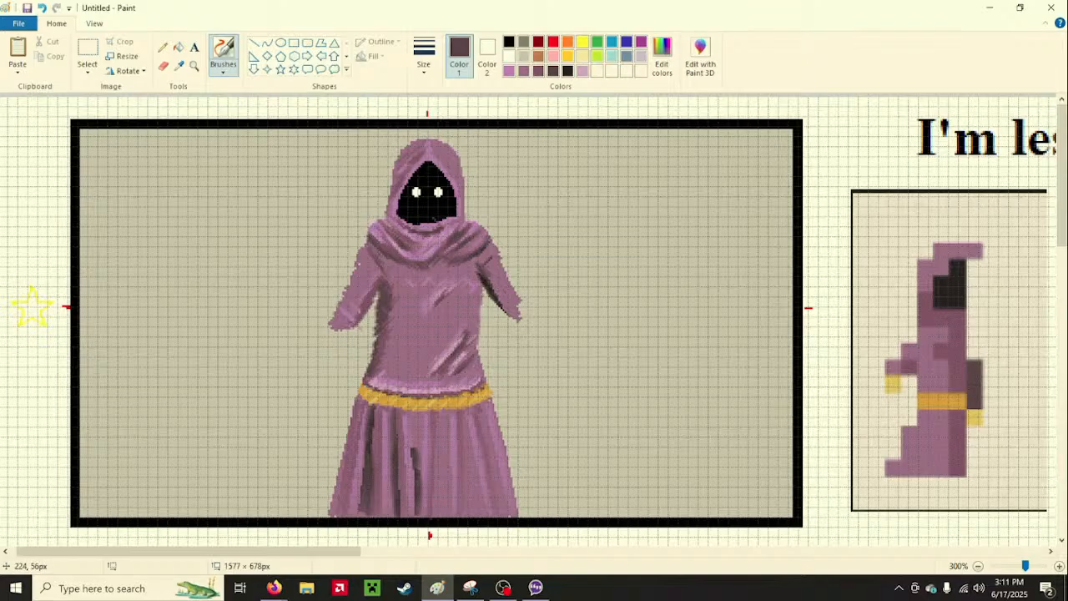
click(222, 66)
click(251, 81)
click(581, 71)
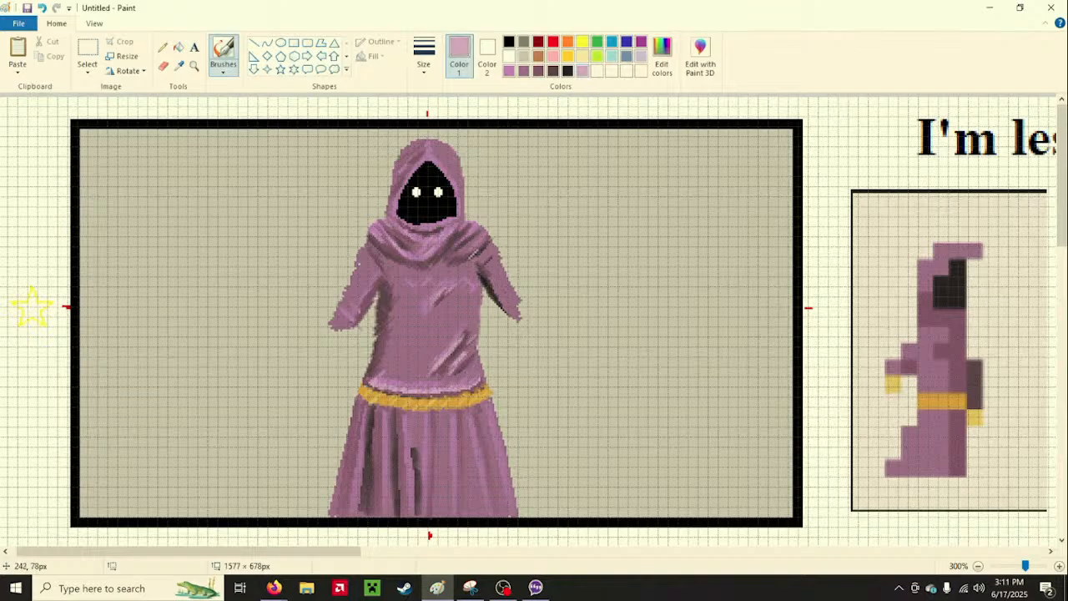
Repaint the right sleeve's underside shadow in dark brownish-purple and dark purple with the second calligraphy brush, undoing the last stroke
click(564, 71)
click(554, 70)
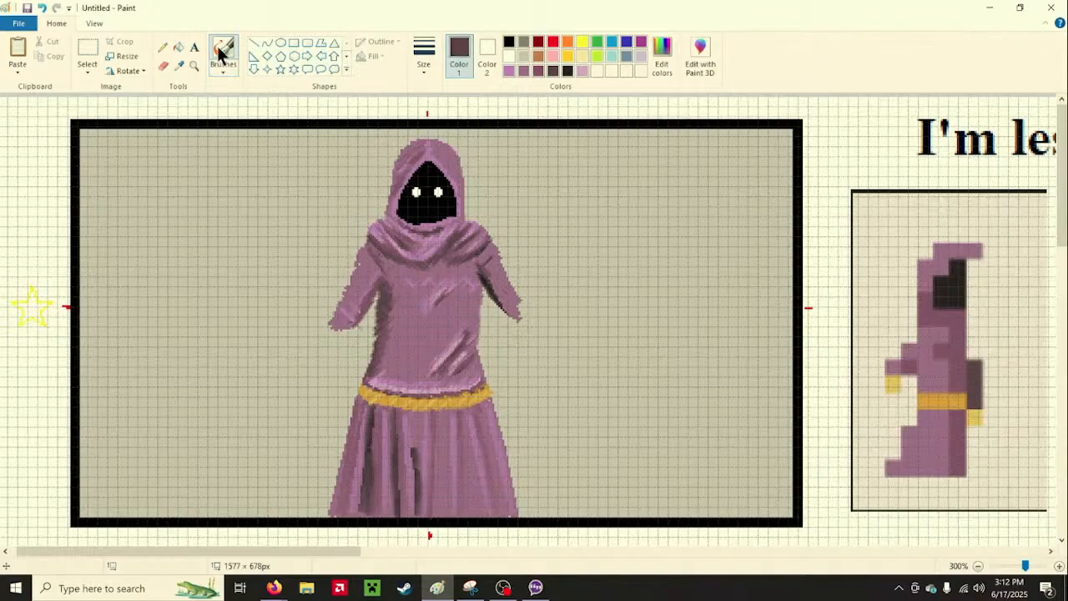
click(226, 71)
click(275, 94)
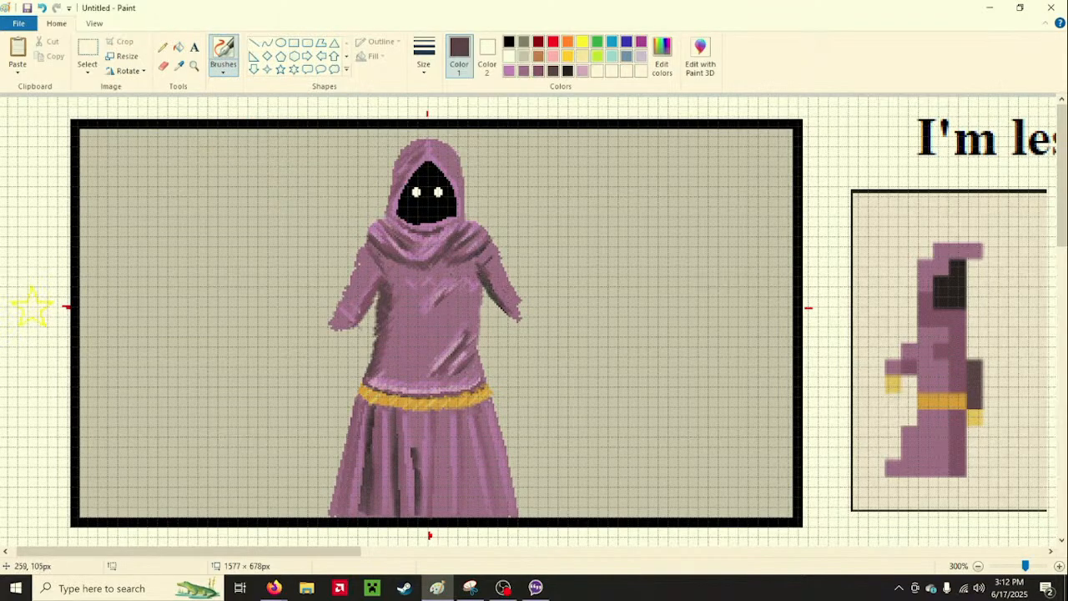
click(538, 70)
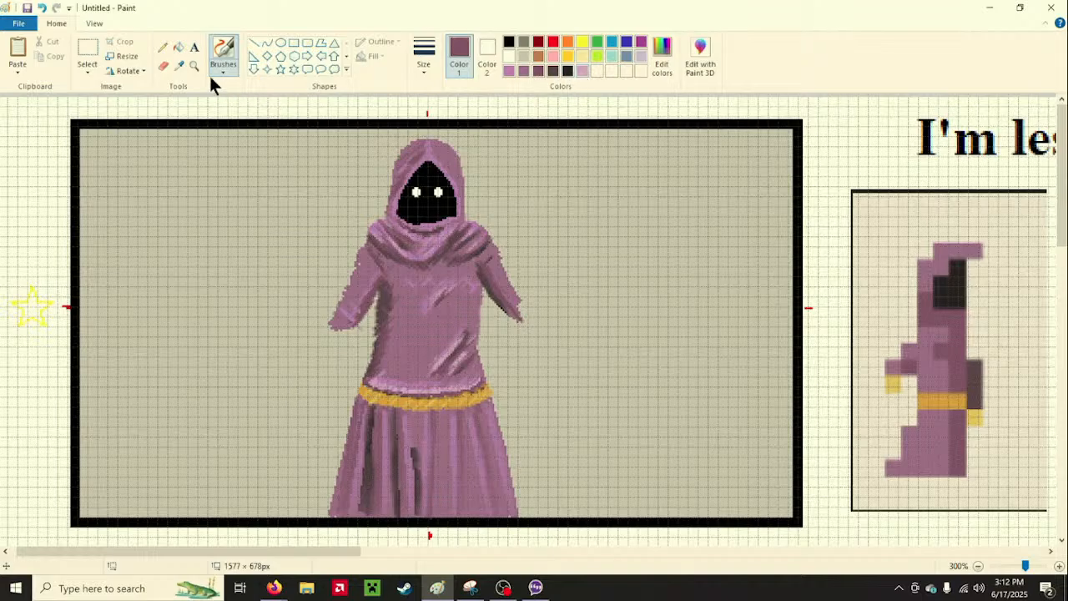
click(44, 9)
Blend the right sleeve's shading with the second calligraphy brush in medium purple
click(224, 72)
click(386, 166)
click(222, 69)
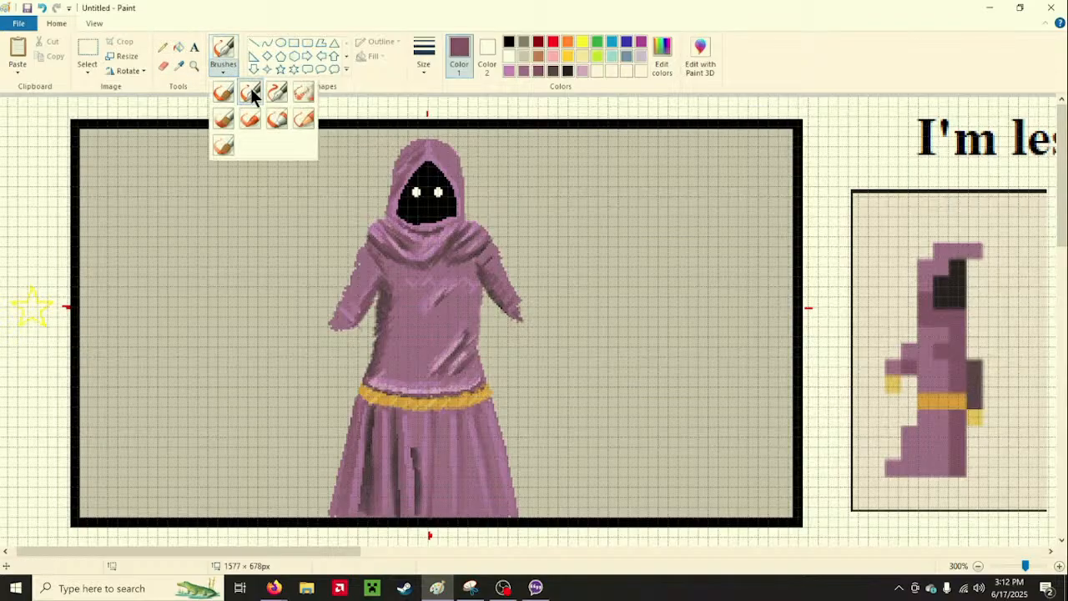
click(274, 90)
click(523, 71)
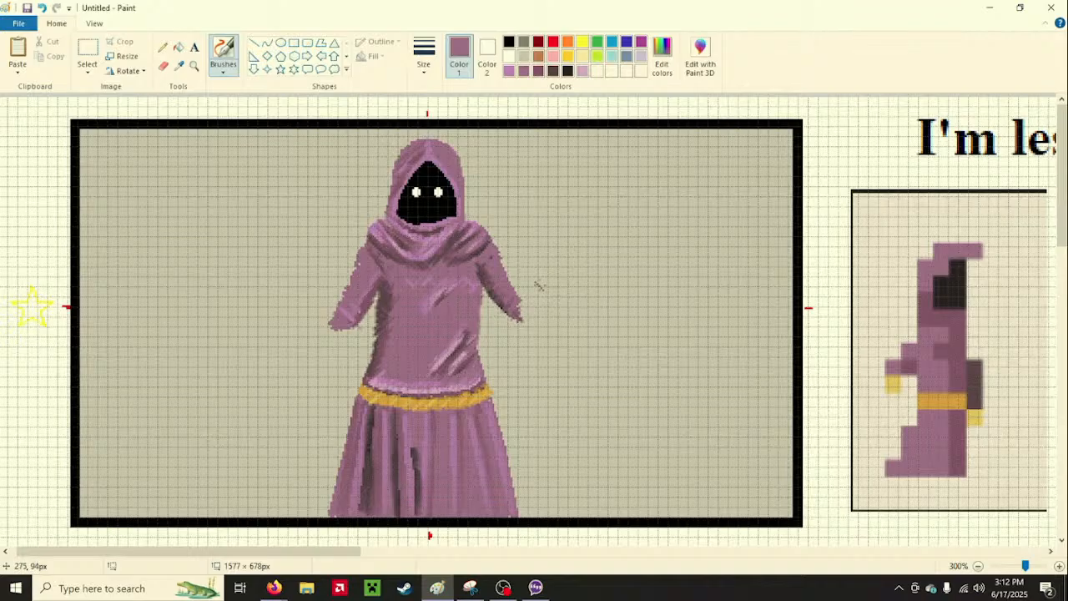
Refine the skirt's central folds with the Line tool, using dark brownish-purple for the shadow and light purple beside it below the belt
click(551, 71)
click(210, 73)
click(250, 90)
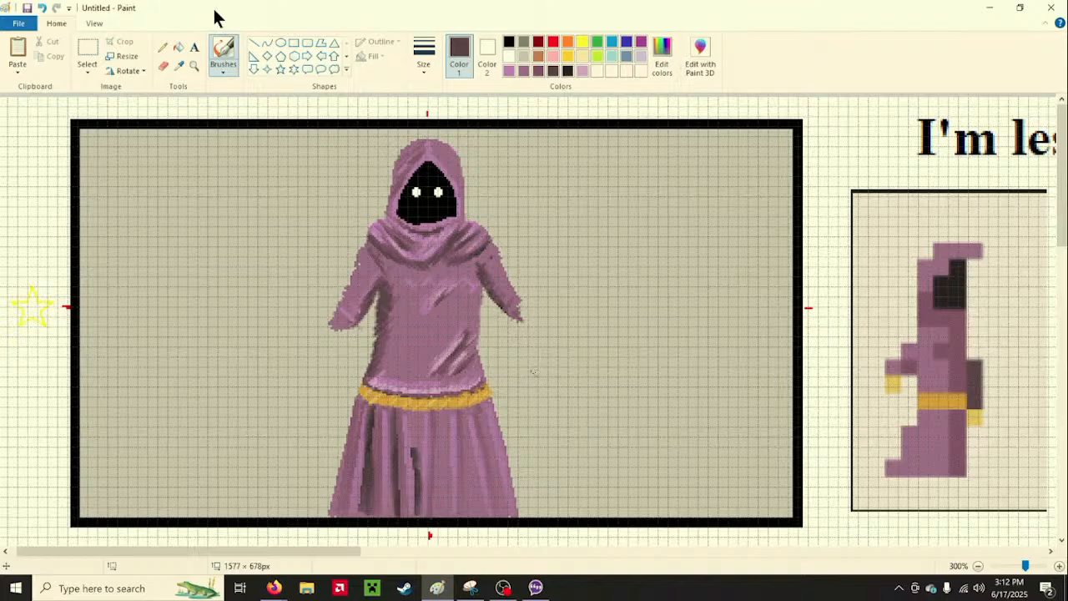
click(214, 50)
click(252, 42)
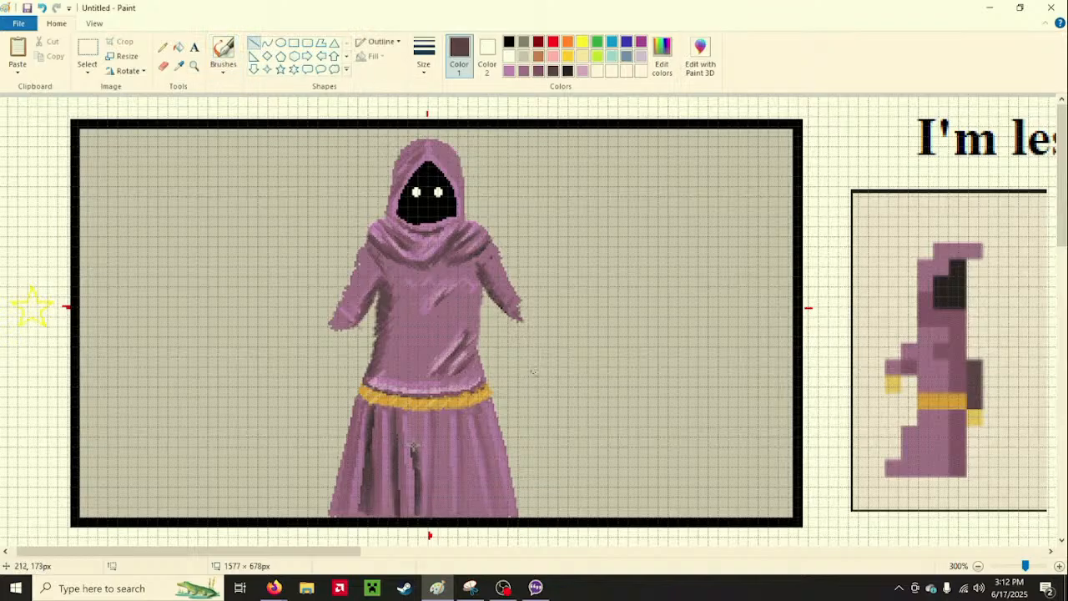
mouse_move(414, 445)
mouse_down()
mouse_move(419, 416)
mouse_move(405, 524)
mouse_up()
click(463, 488)
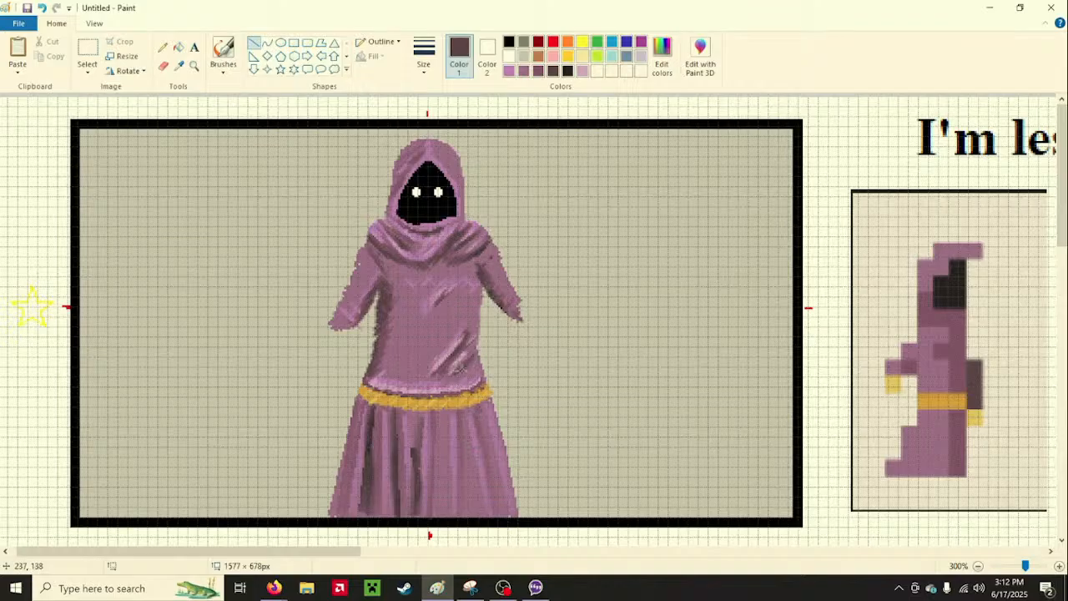
click(509, 70)
drag(404, 416, 413, 456)
click(579, 467)
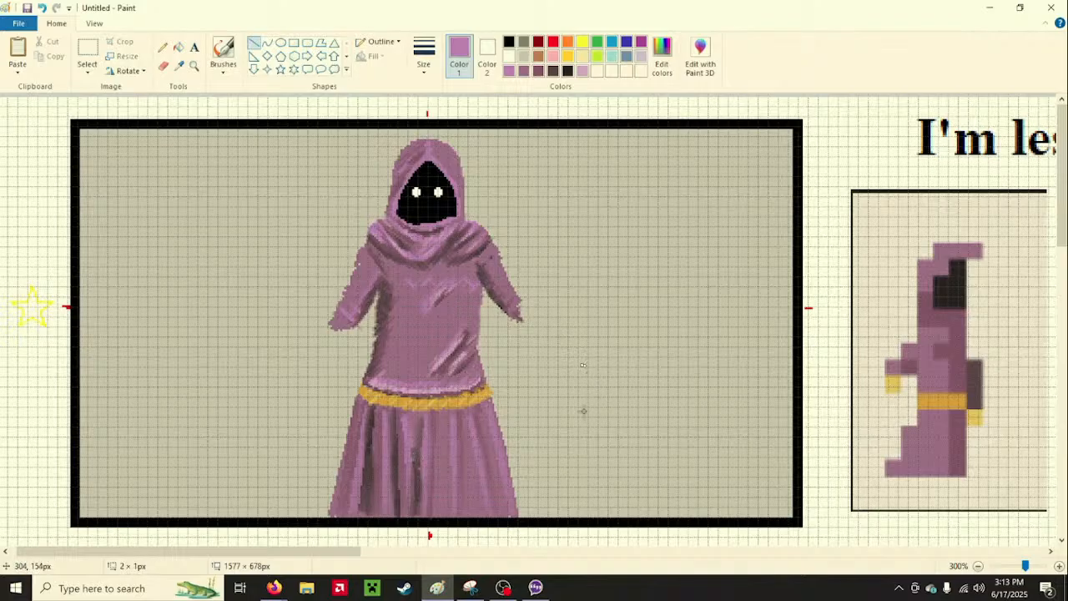
Draw dark brownish-purple fold lines down the right half of the skirt, from the belt to the hem, with the Line tool
click(551, 72)
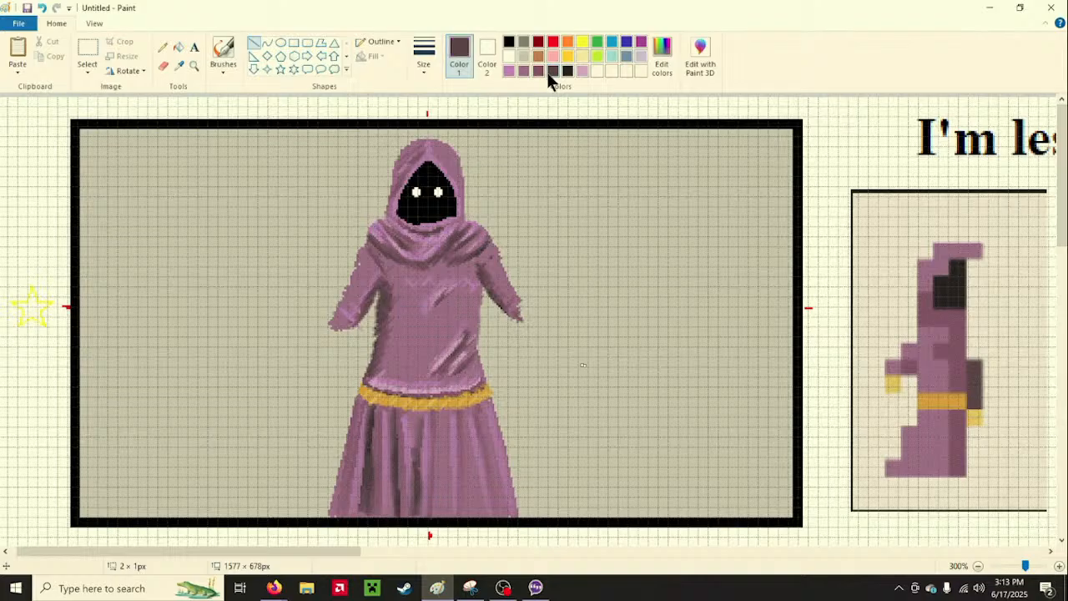
drag(459, 427, 475, 518)
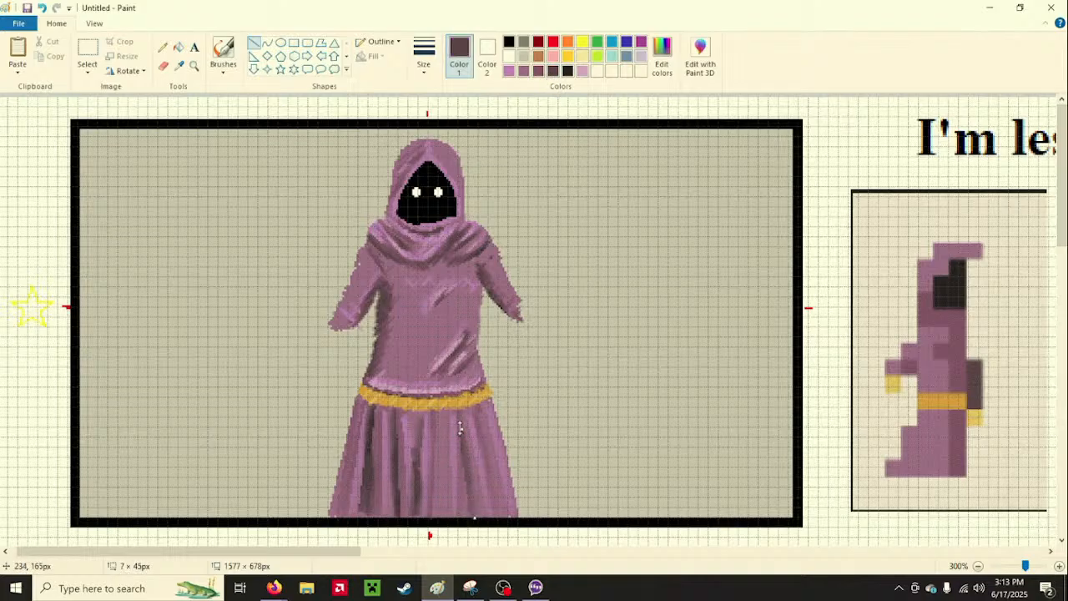
drag(461, 432, 431, 478)
drag(475, 517, 465, 421)
drag(431, 478, 464, 513)
drag(464, 421, 503, 515)
click(432, 435)
drag(477, 415, 453, 430)
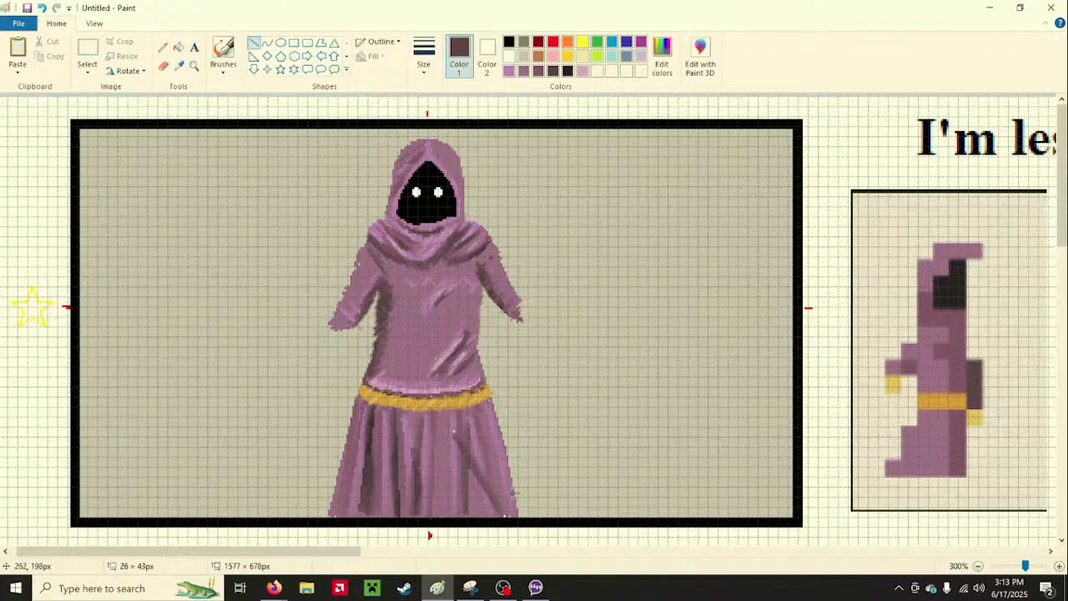
mouse_move(506, 512)
mouse_down()
mouse_move(482, 440)
mouse_move(490, 406)
mouse_move(507, 516)
mouse_up()
drag(486, 411, 483, 399)
click(552, 408)
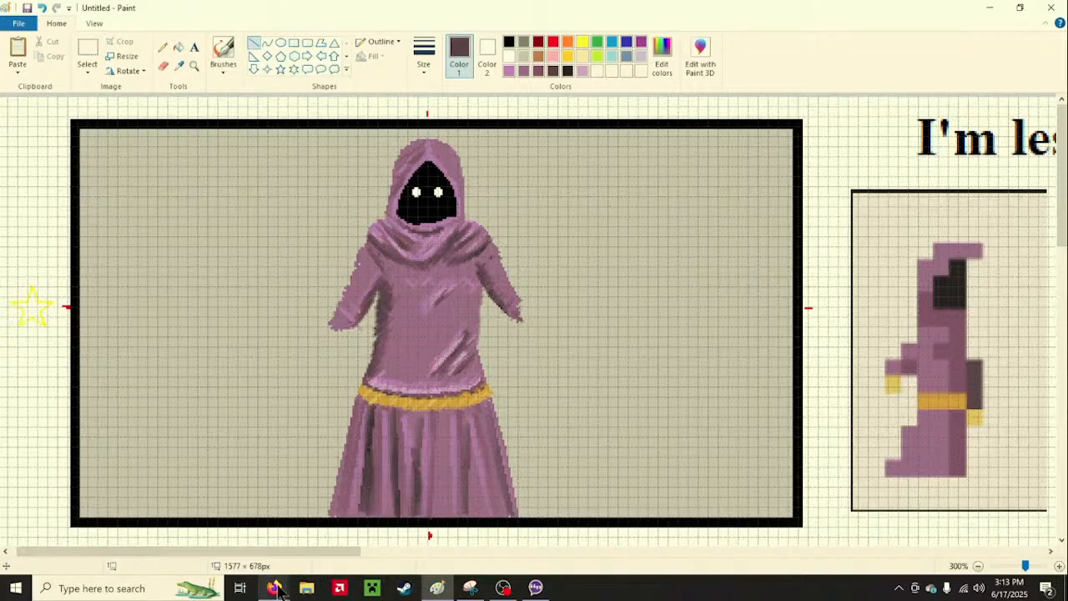
Shade the torso's lower edge and left side with the calligraphy brush in dark purple and dark brownish-purple
mouse_move(278, 589)
mouse_move(351, 538)
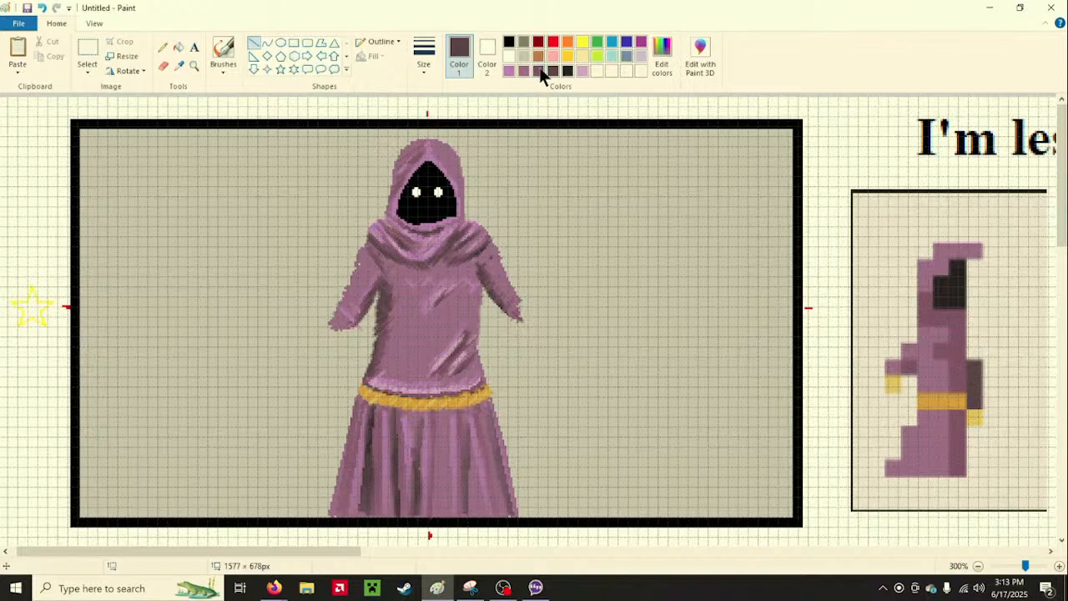
click(543, 70)
click(224, 60)
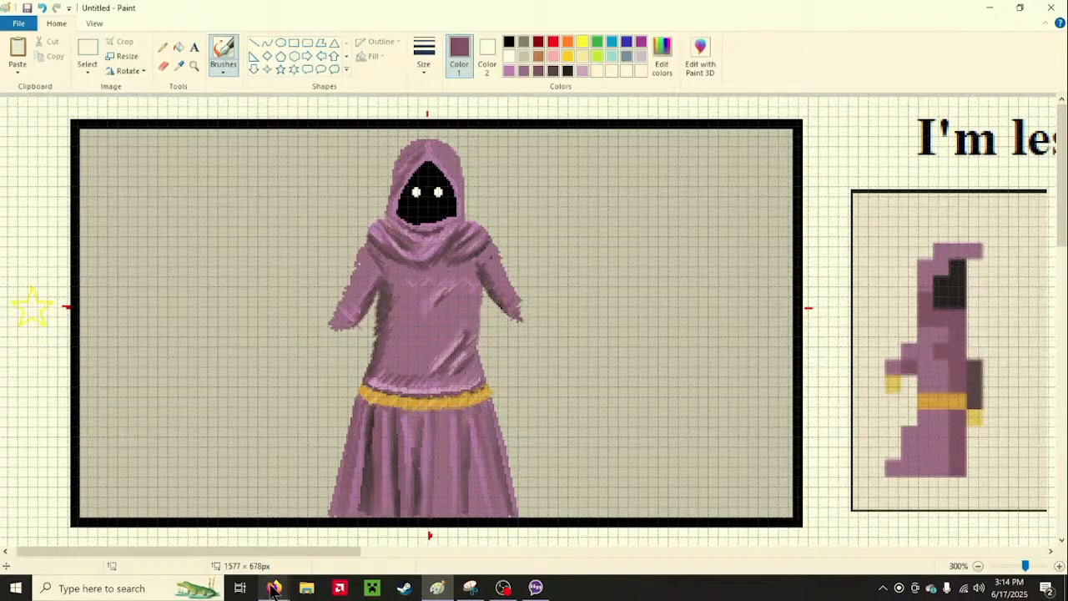
mouse_move(303, 546)
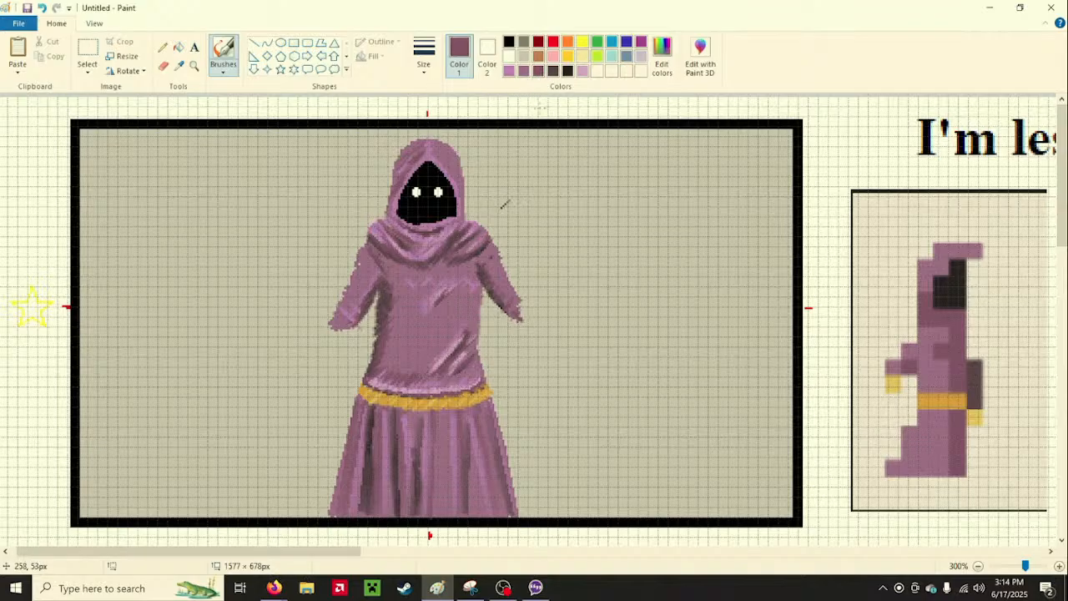
click(554, 70)
drag(377, 337, 374, 317)
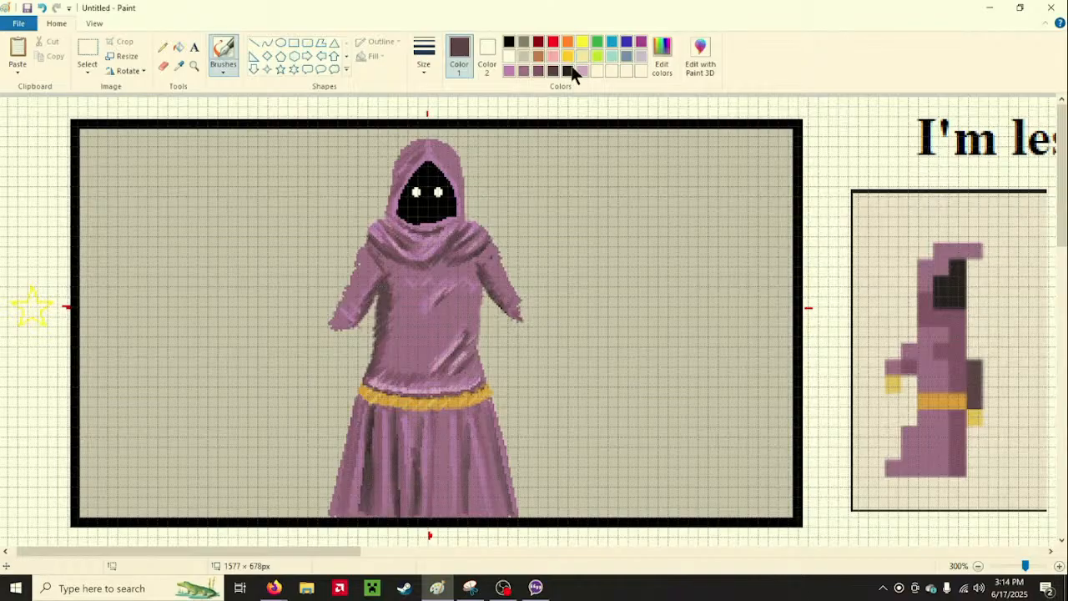
click(542, 70)
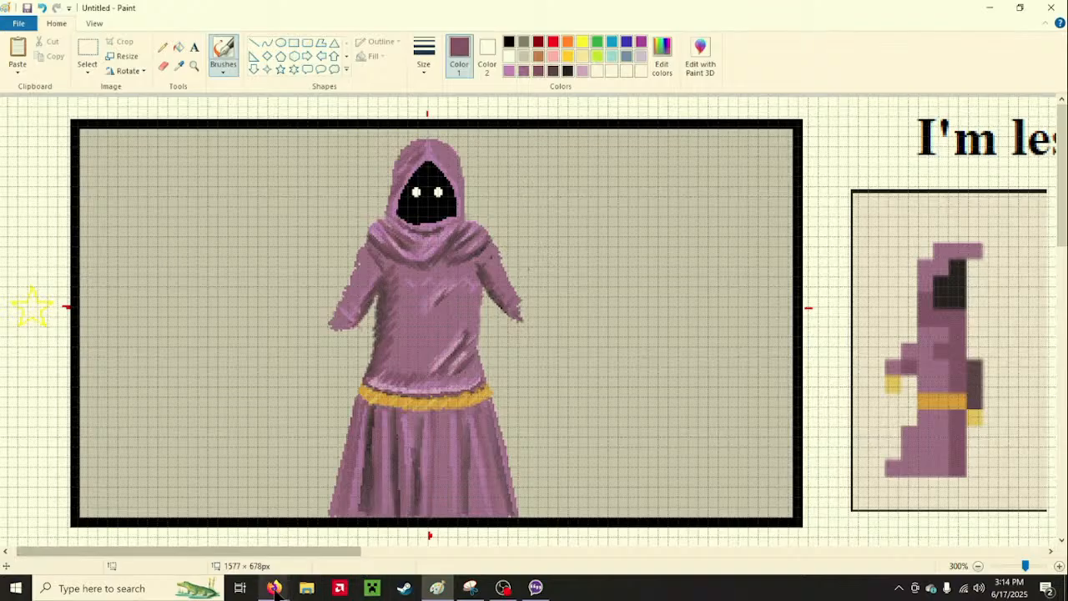
mouse_move(274, 587)
mouse_move(350, 532)
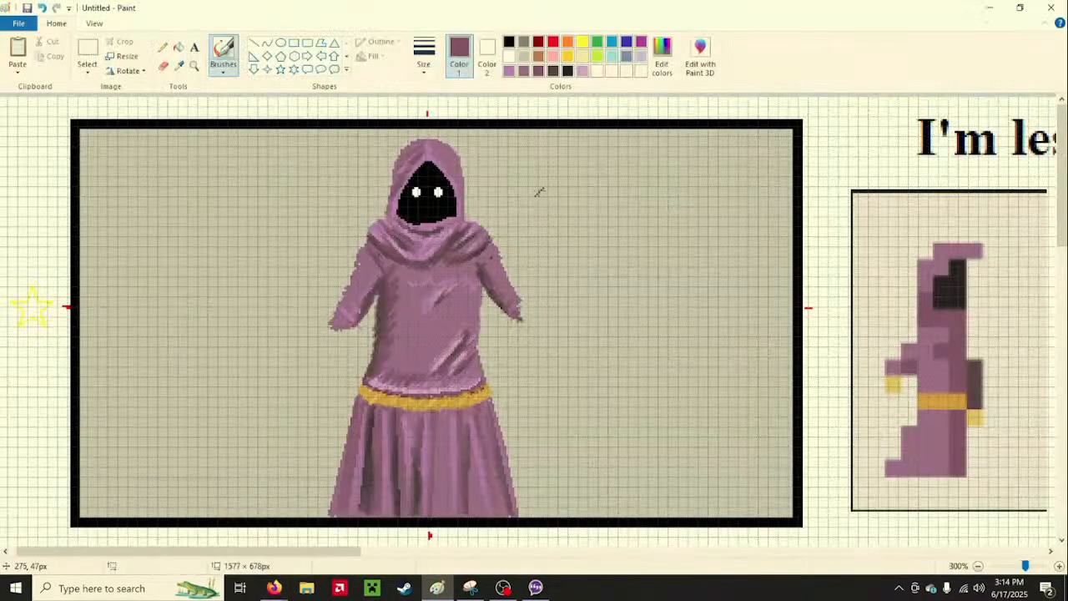
Paint two hanging belt ends over the right side of the skirt with the basic brush, in the orange sampled from the reference figure's belt
click(222, 69)
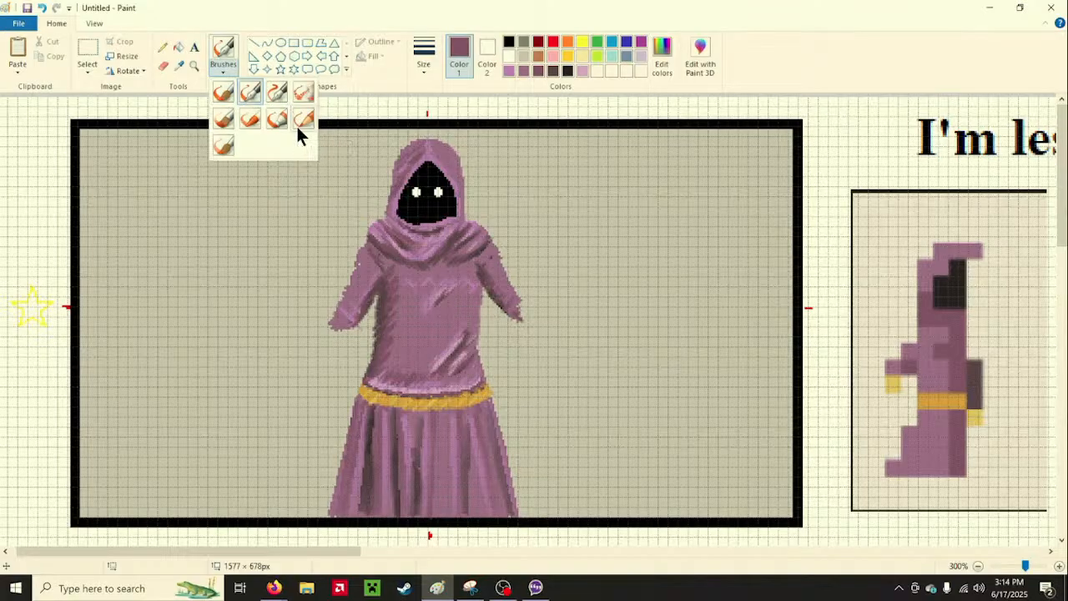
click(226, 94)
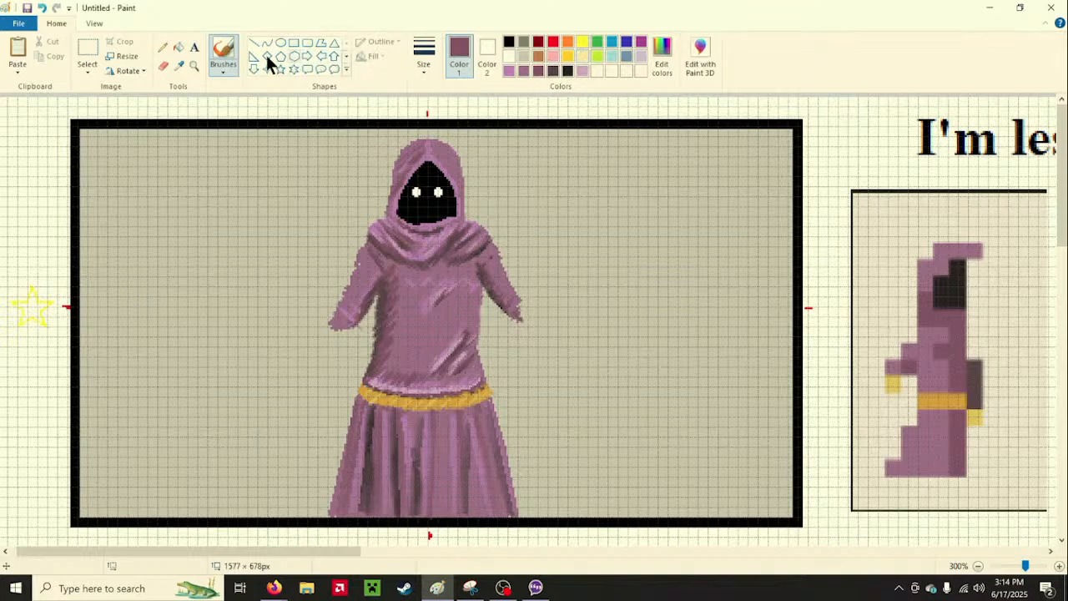
click(178, 66)
click(942, 399)
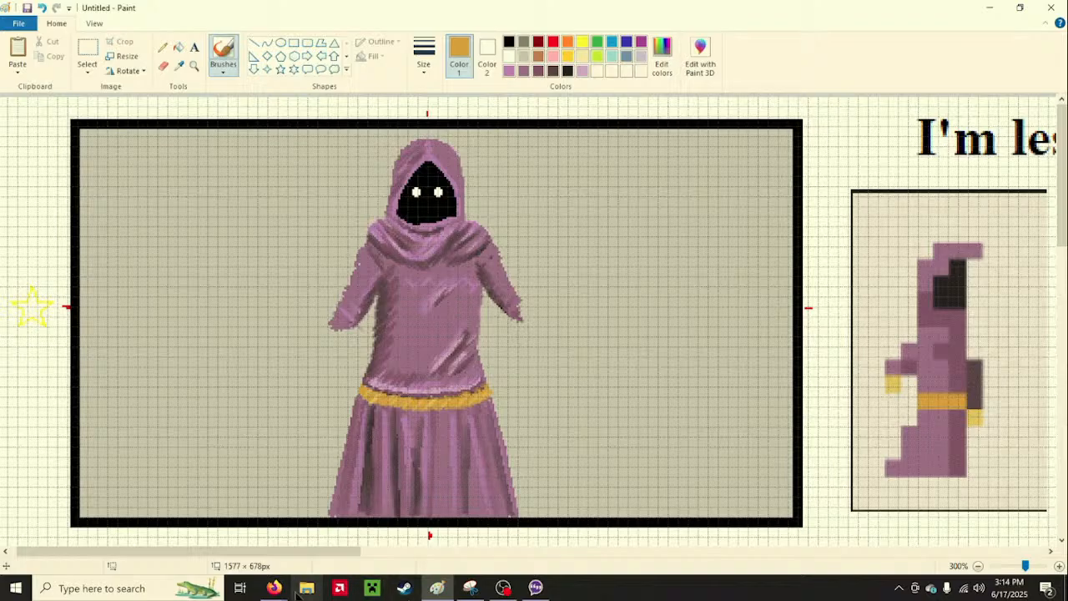
mouse_move(278, 591)
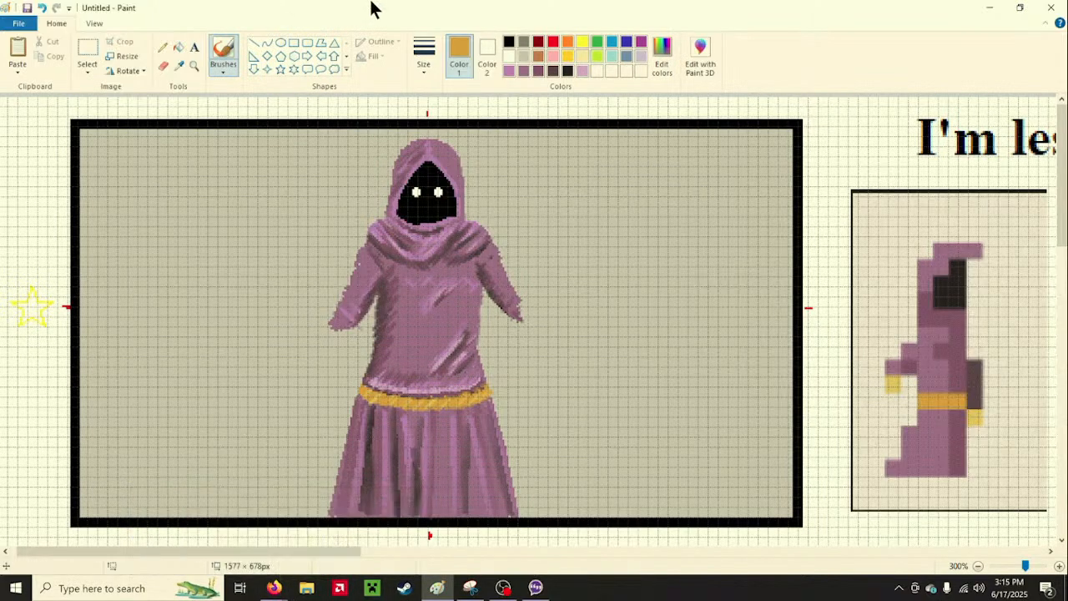
click(422, 60)
click(442, 143)
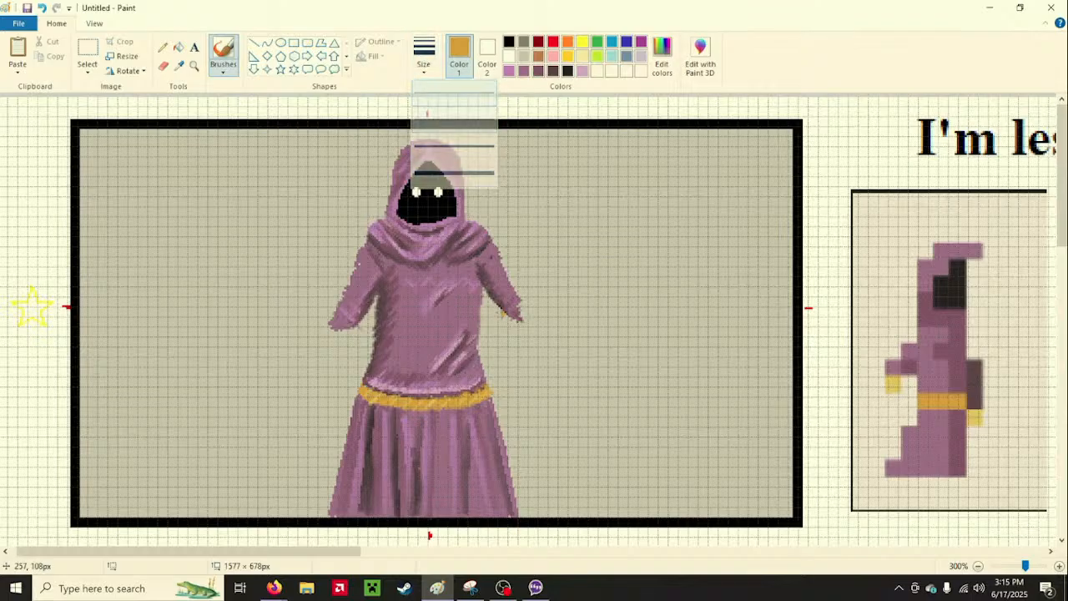
drag(469, 402, 461, 449)
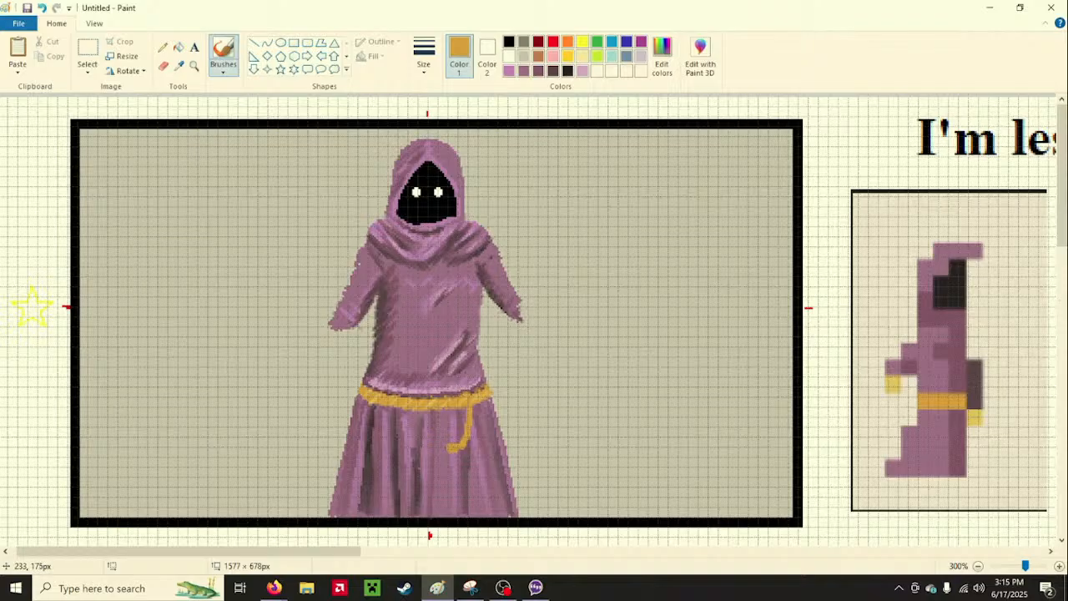
drag(476, 418, 482, 447)
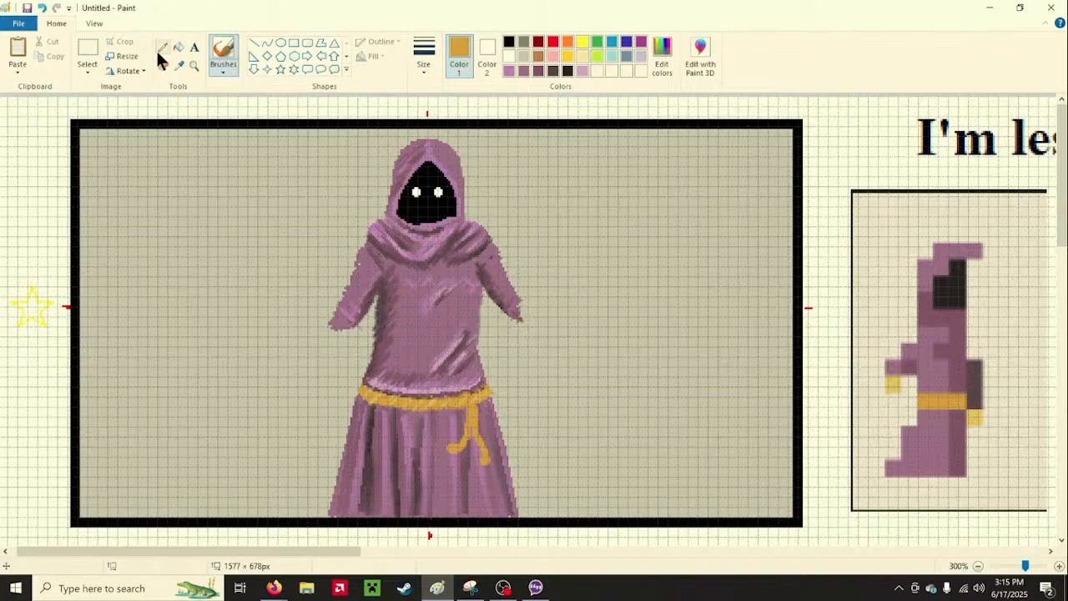
Texture the hanging belt ends with calligraphy brushes, highlighting them in the lighter yellow sampled from the reference figure's hand
click(223, 65)
click(254, 103)
click(222, 71)
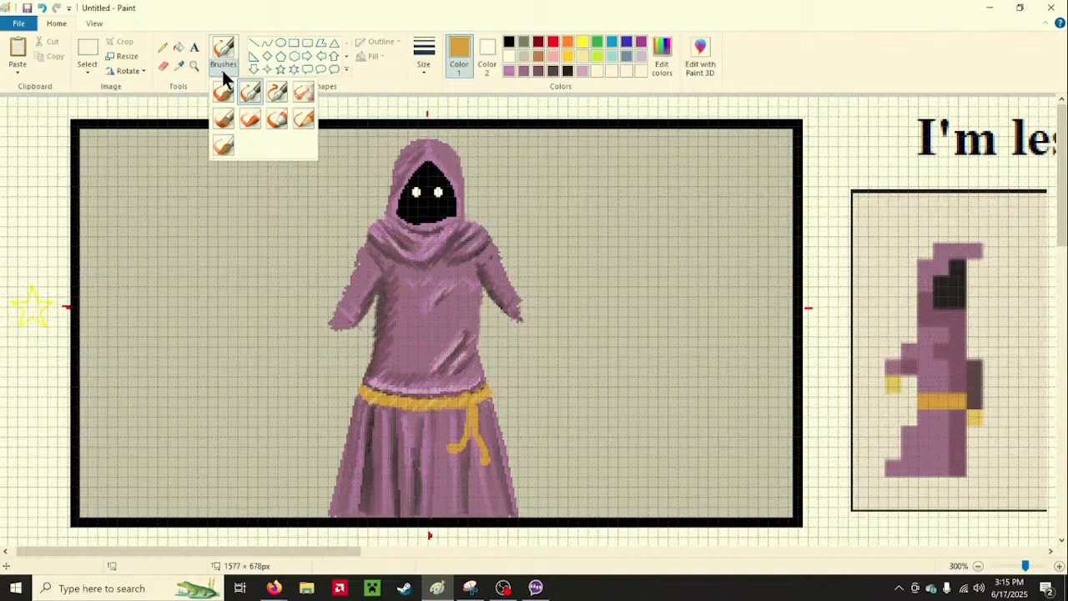
click(266, 91)
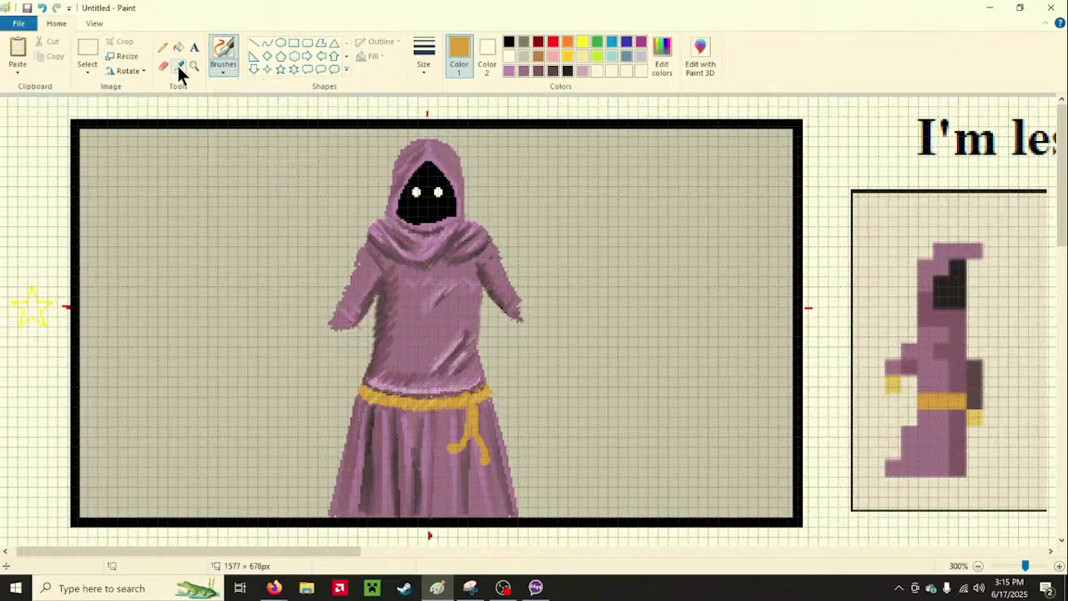
click(178, 66)
click(893, 382)
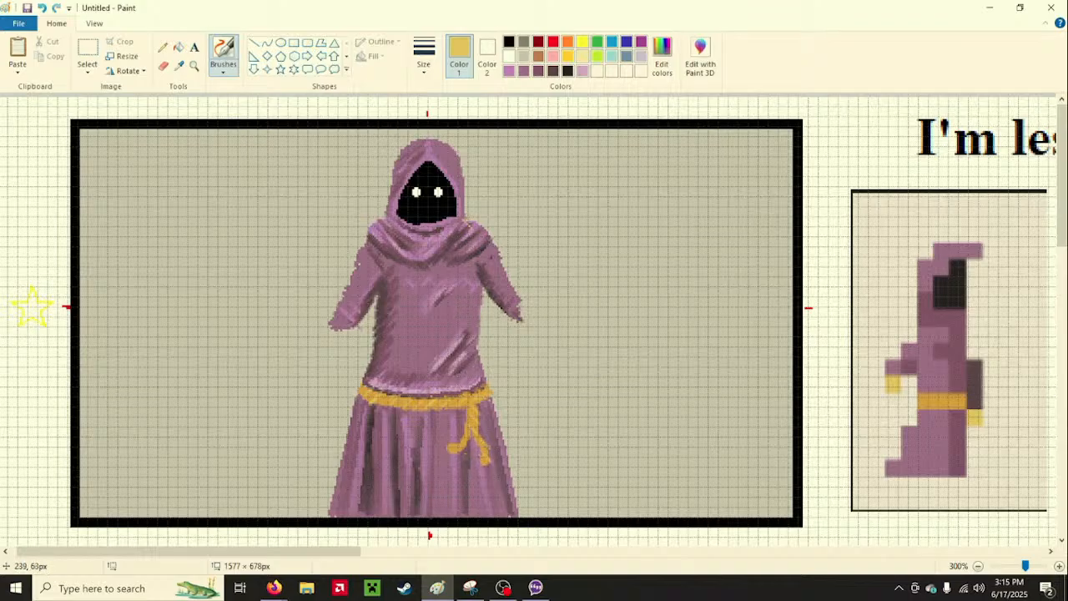
click(221, 73)
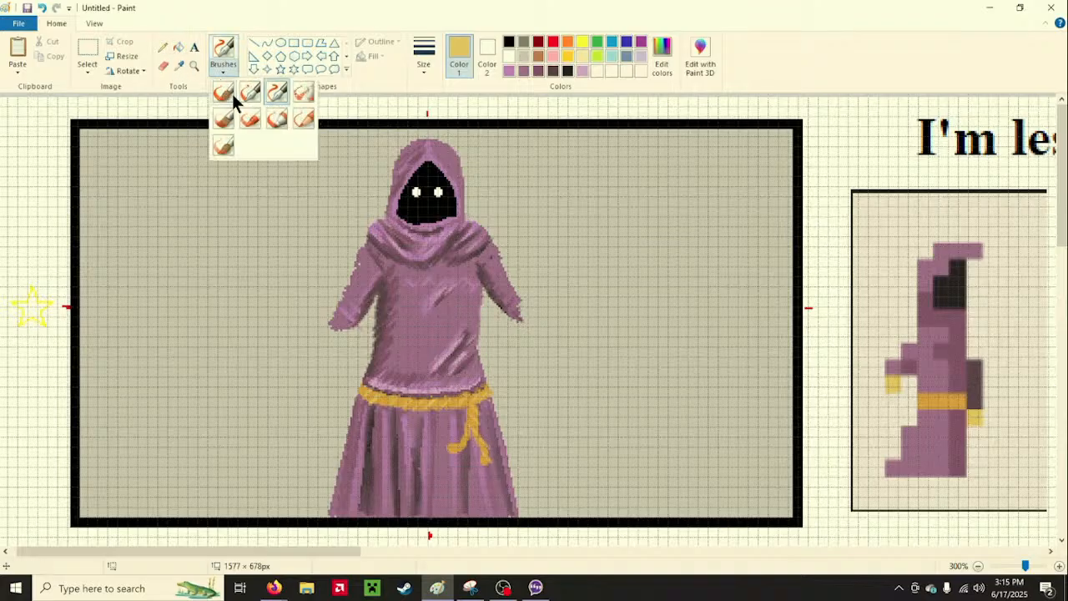
click(224, 94)
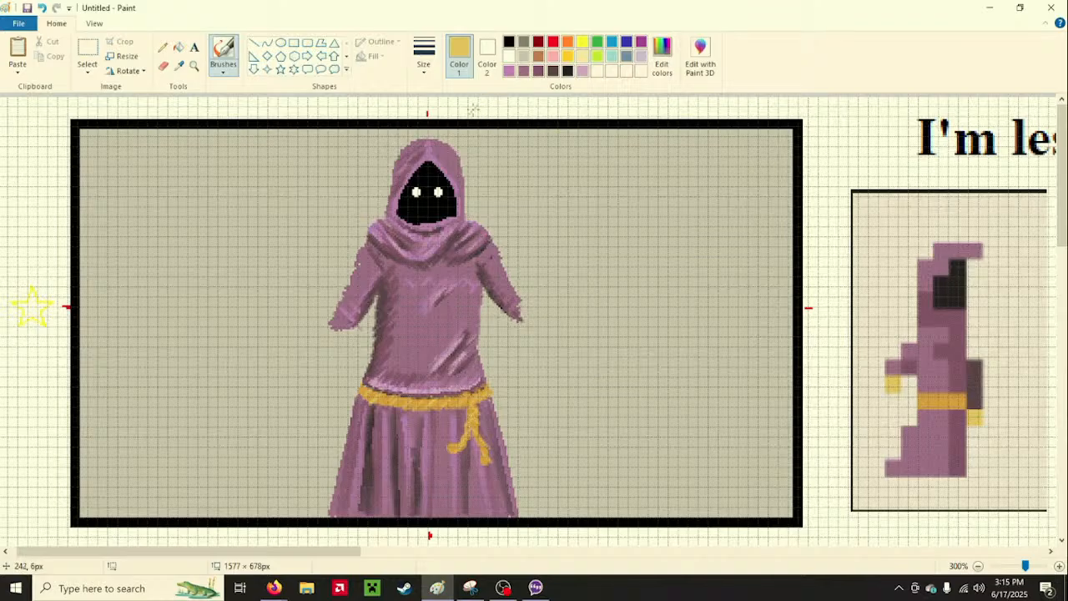
Check the painting with gridlines hidden, show the gridlines again, and view the hooded figure reference in Hero Forge
click(91, 24)
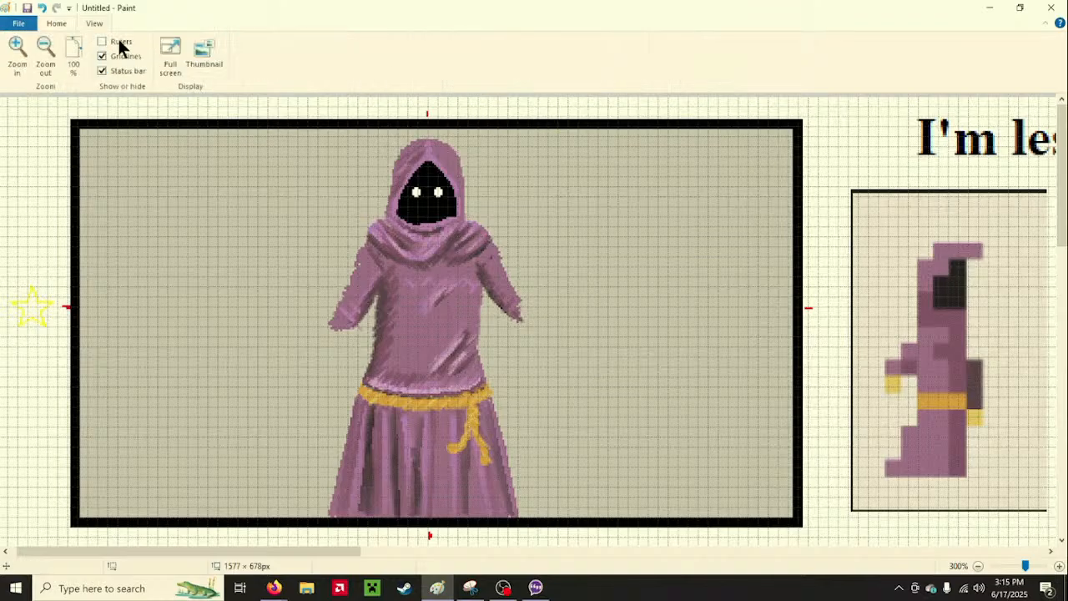
click(104, 56)
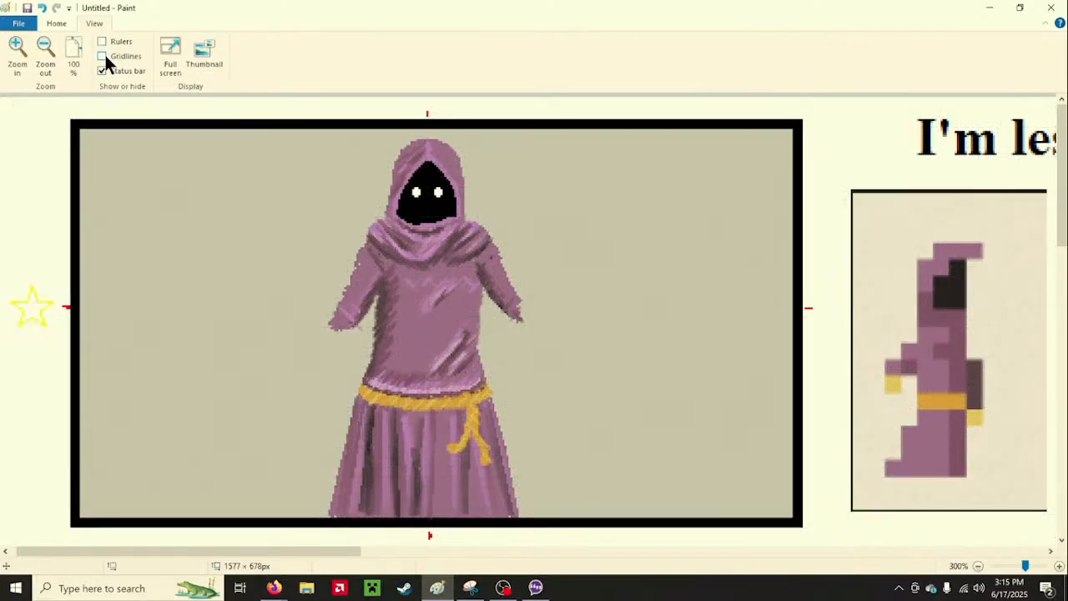
click(102, 56)
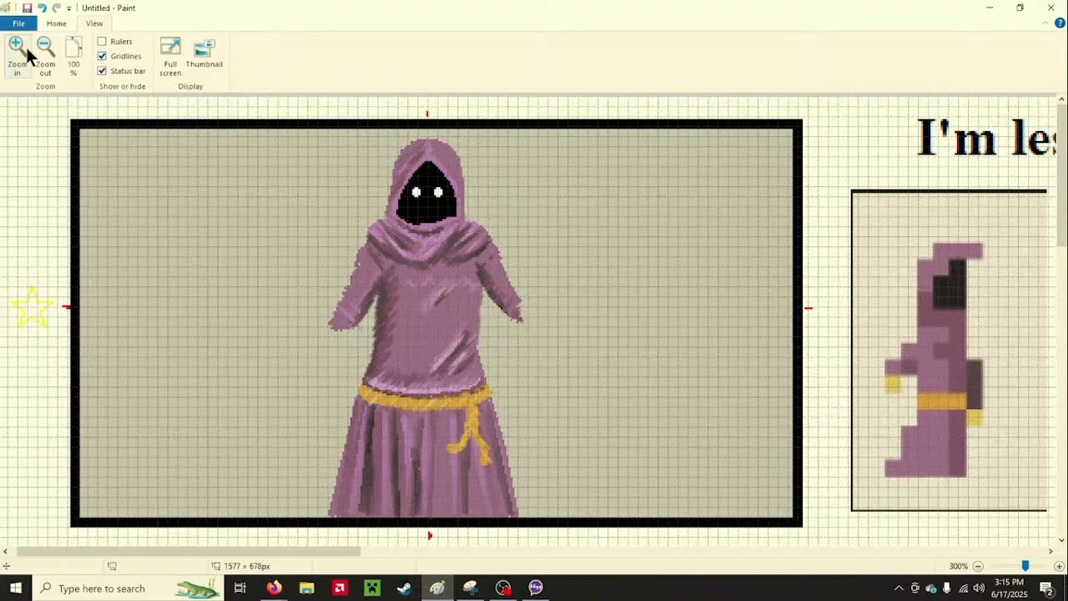
click(51, 25)
mouse_move(273, 587)
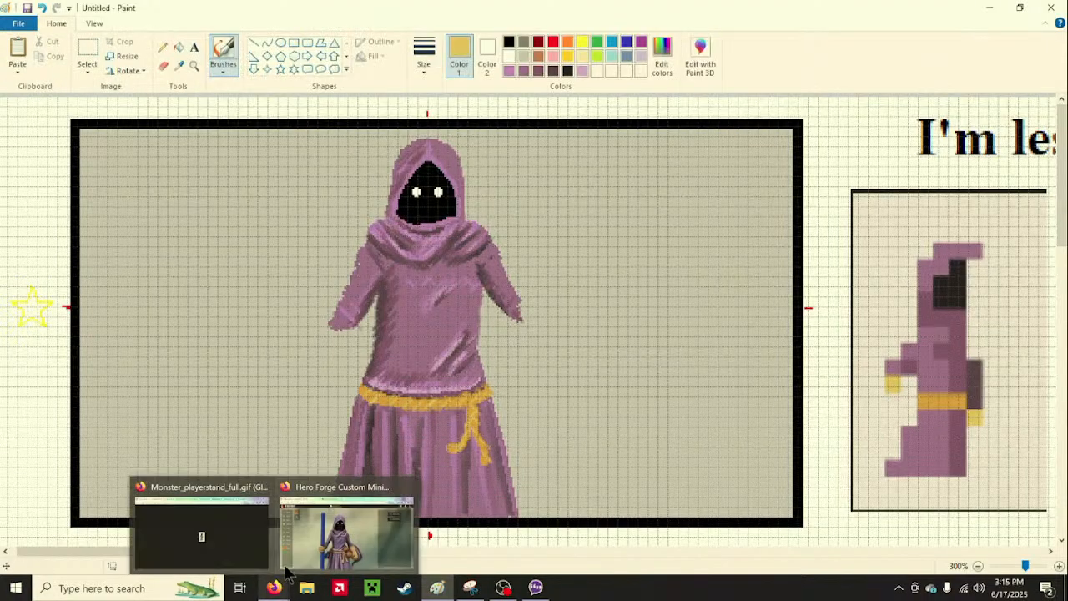
click(319, 553)
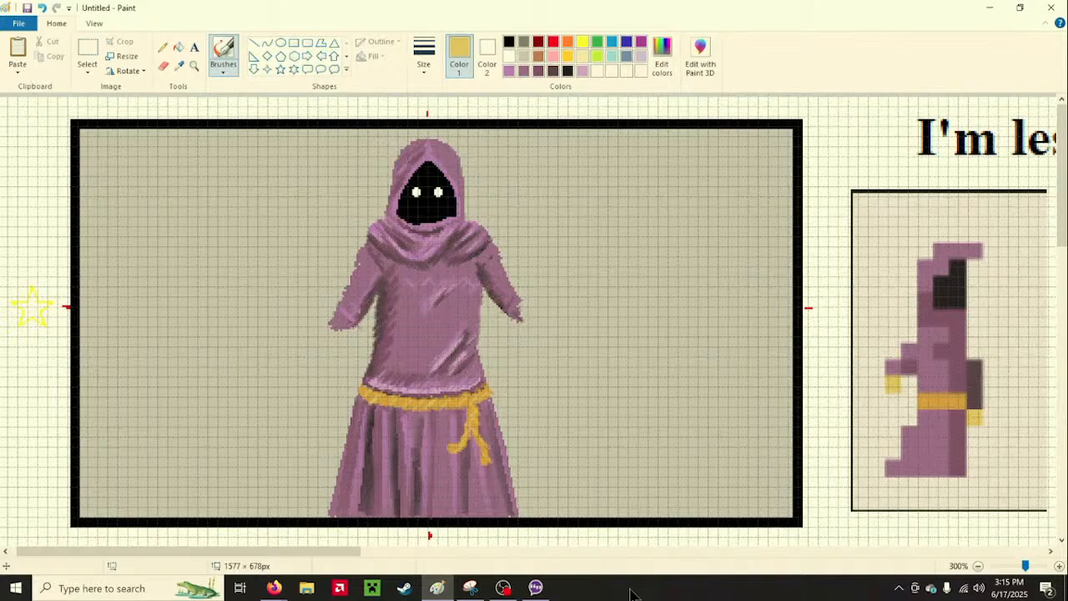
Touch up the hood's right edge with the second calligraphy brush in light purple and trim its outline in the background beige
click(223, 66)
click(288, 94)
click(534, 71)
click(523, 72)
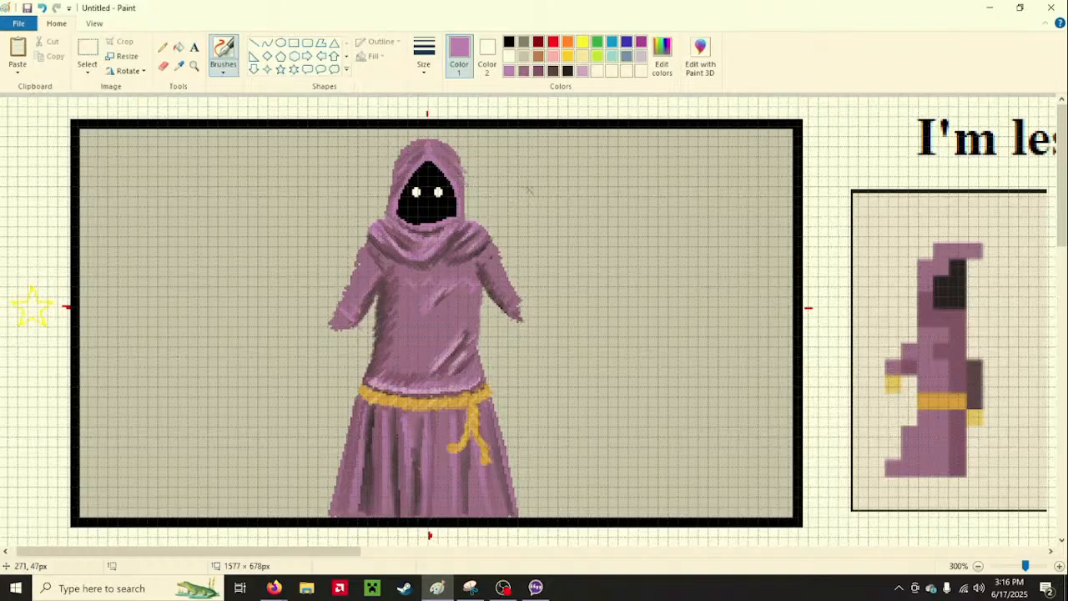
click(231, 51)
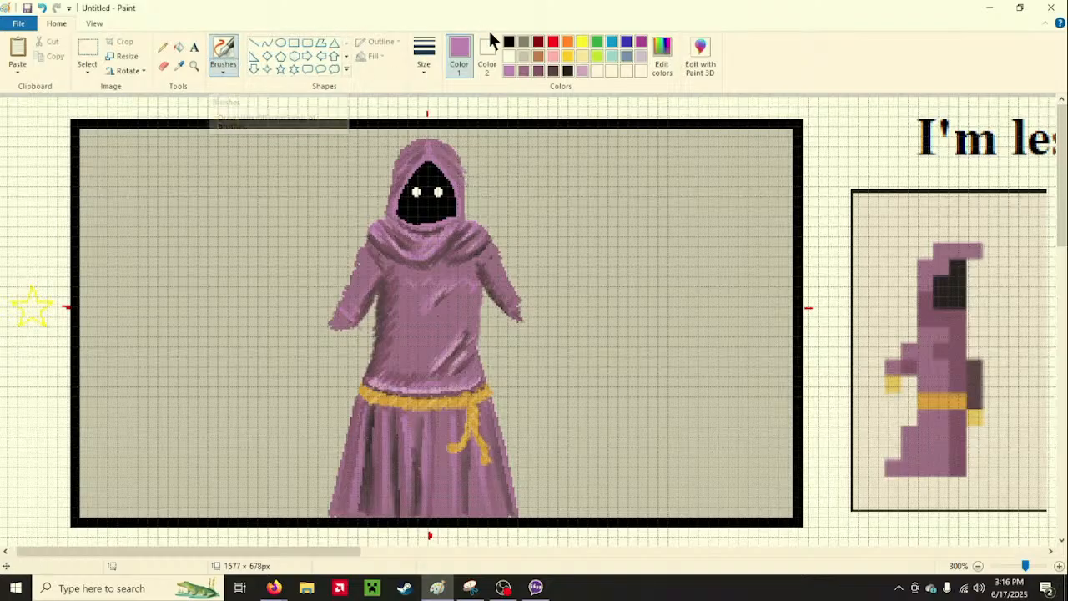
click(523, 56)
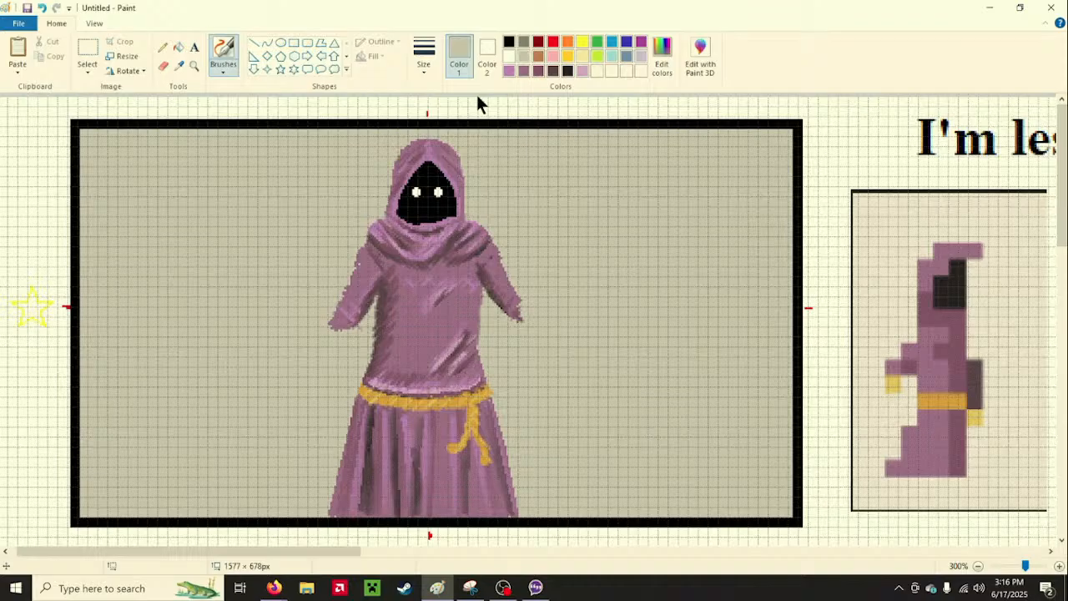
mouse_move(275, 588)
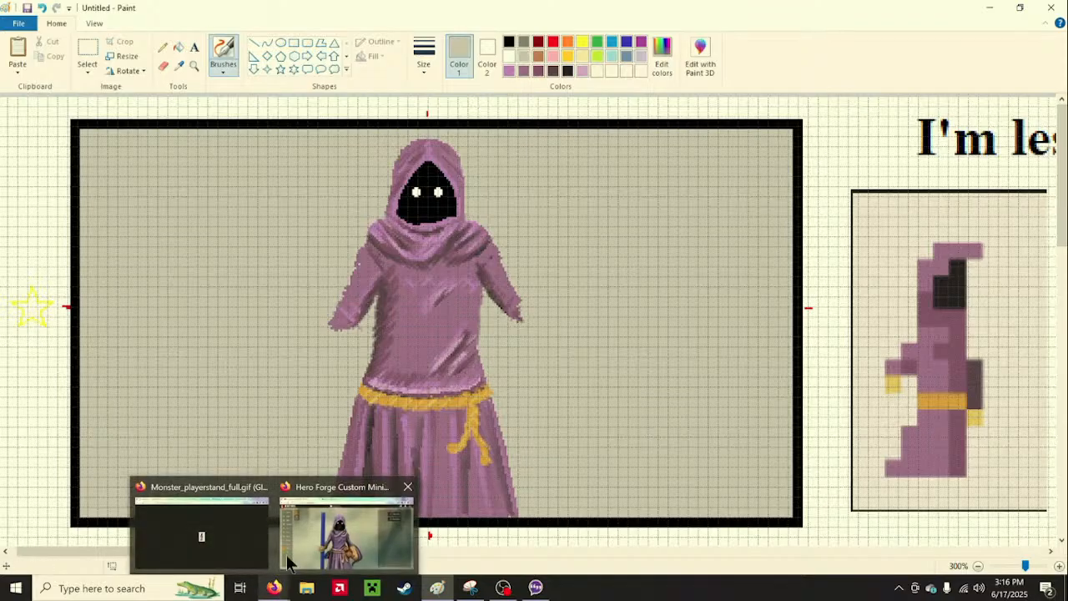
Retouch the robe's torso in dark mauve and light purple, comparing it with the hooded figure reference in Hero Forge
mouse_move(295, 535)
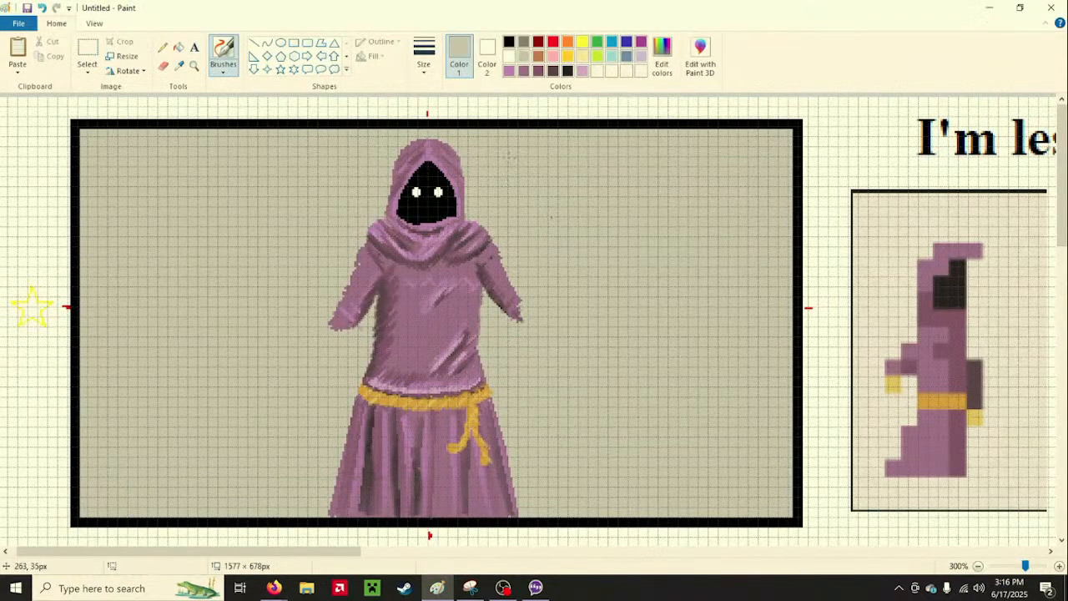
click(539, 71)
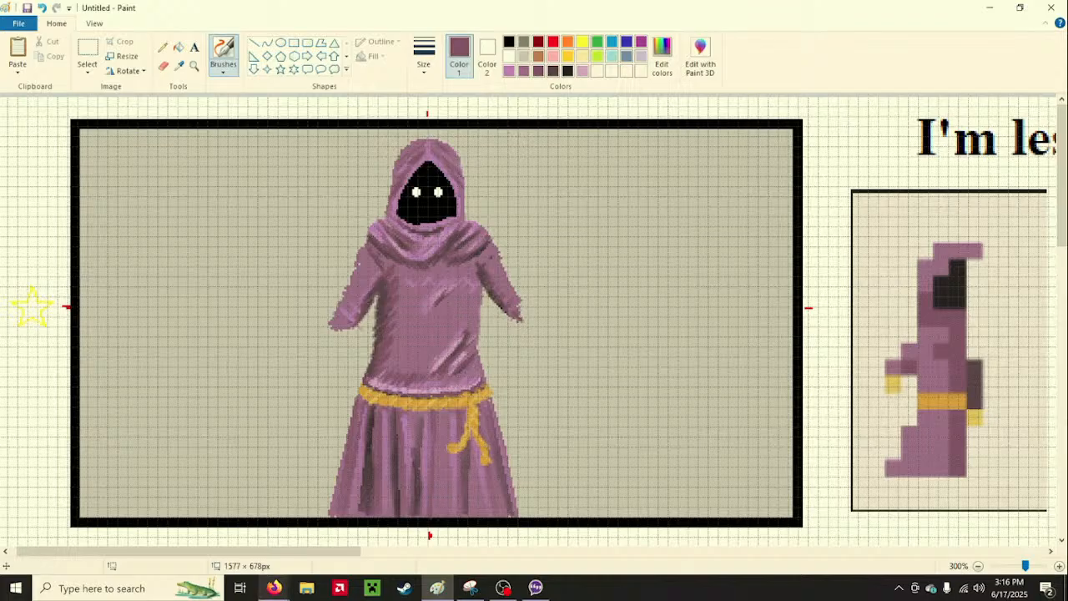
mouse_move(273, 587)
mouse_move(309, 552)
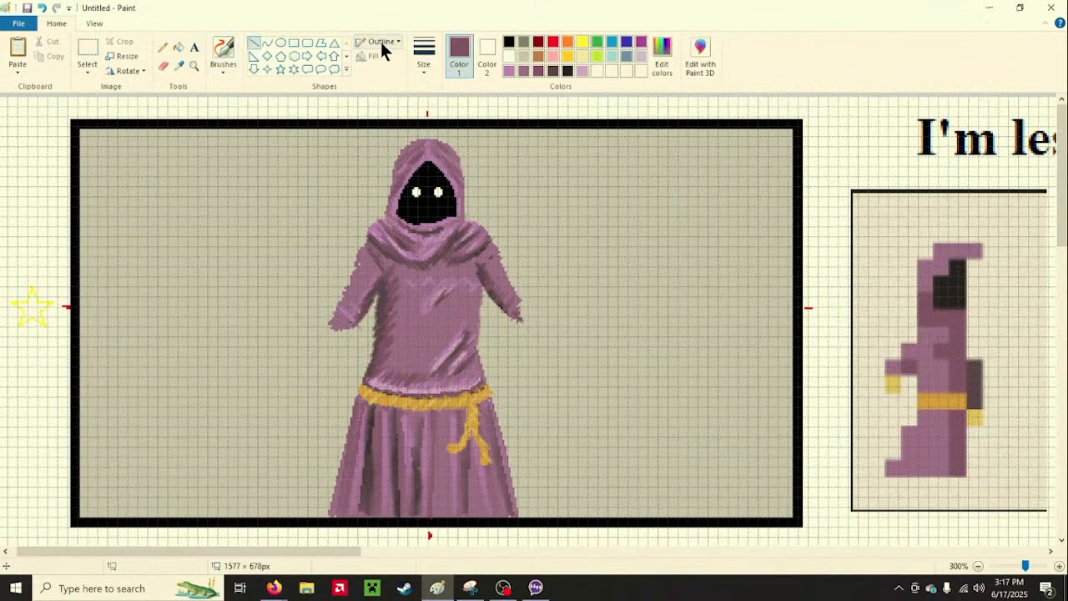
click(381, 42)
click(388, 43)
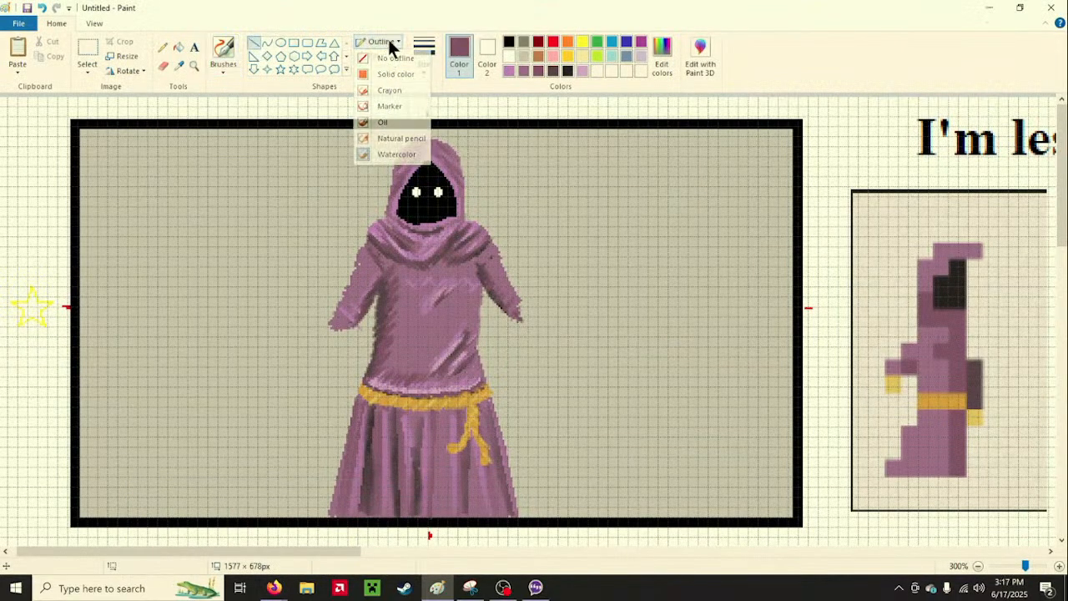
click(508, 70)
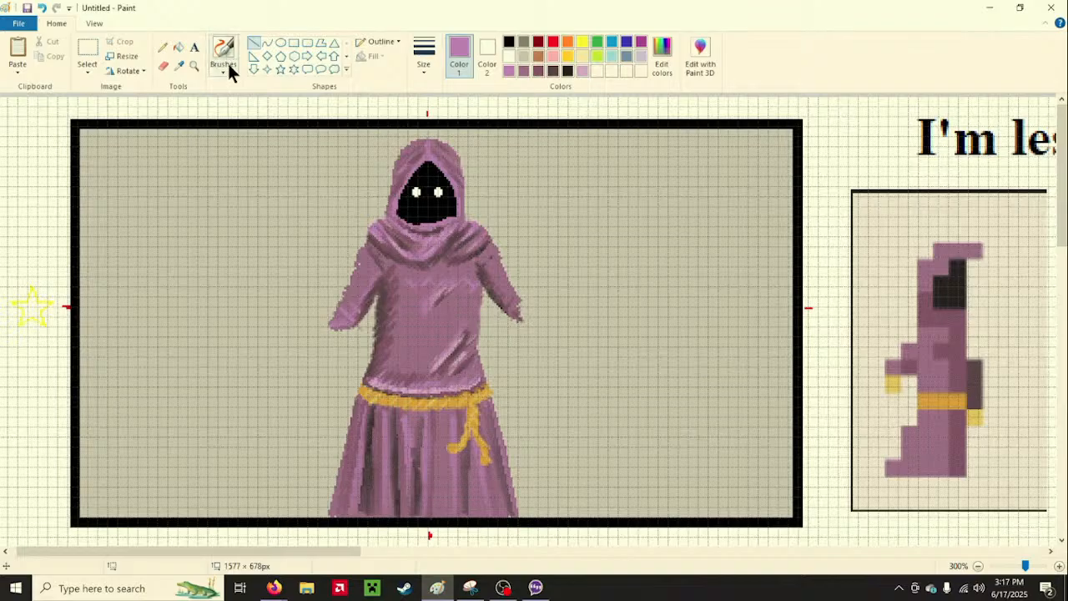
click(164, 48)
mouse_move(275, 587)
mouse_move(265, 543)
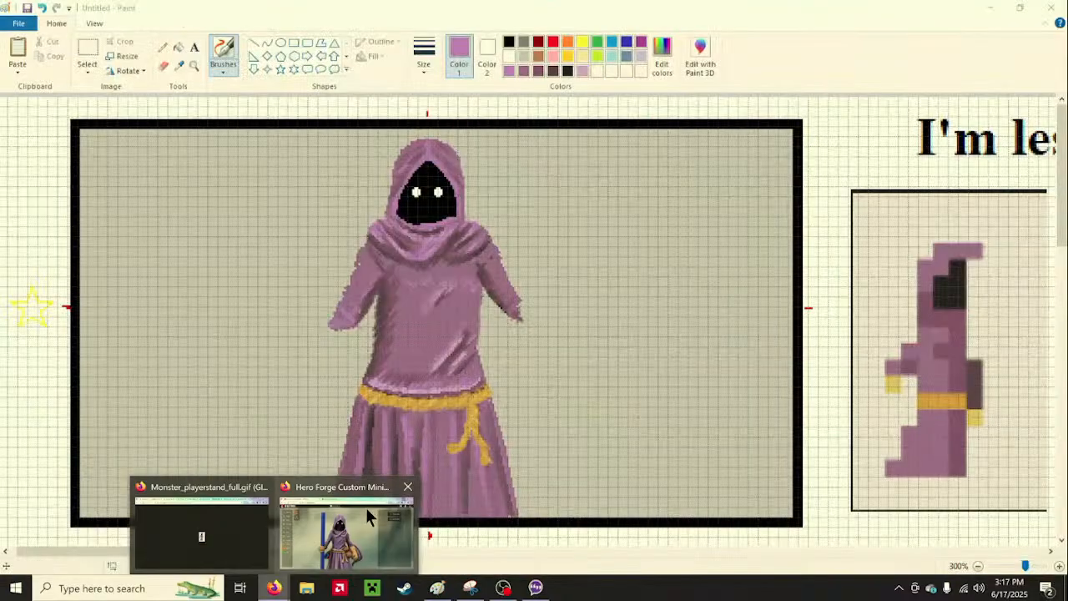
mouse_move(366, 515)
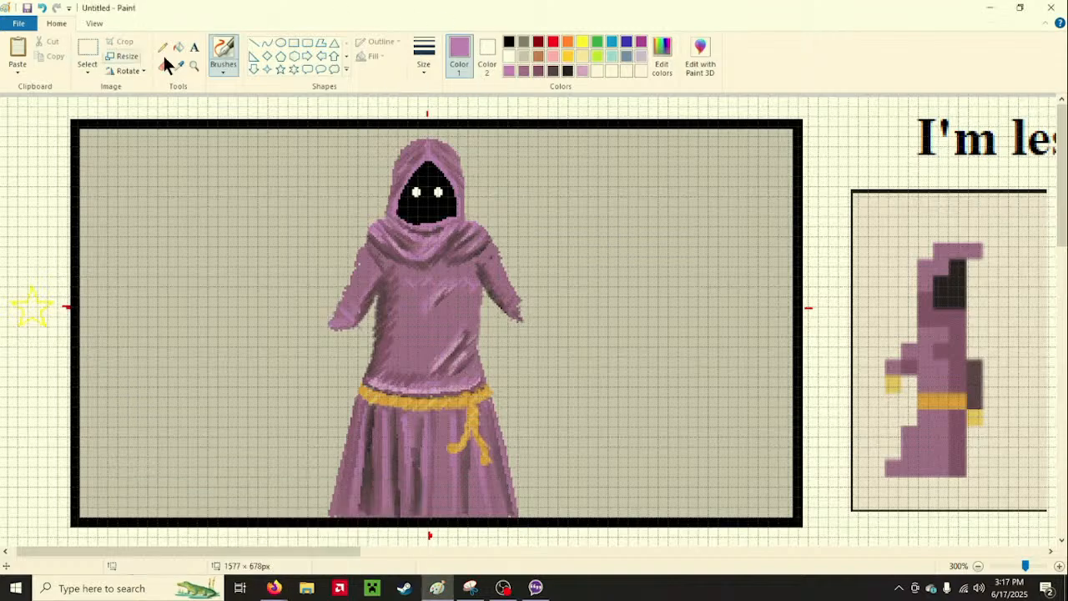
Lengthen the diagonal folds on the torso's lower right with the first calligraphy brush in pale pink and mauve, checking the Hero Forge reference
click(222, 71)
click(225, 96)
click(230, 67)
click(259, 91)
click(581, 70)
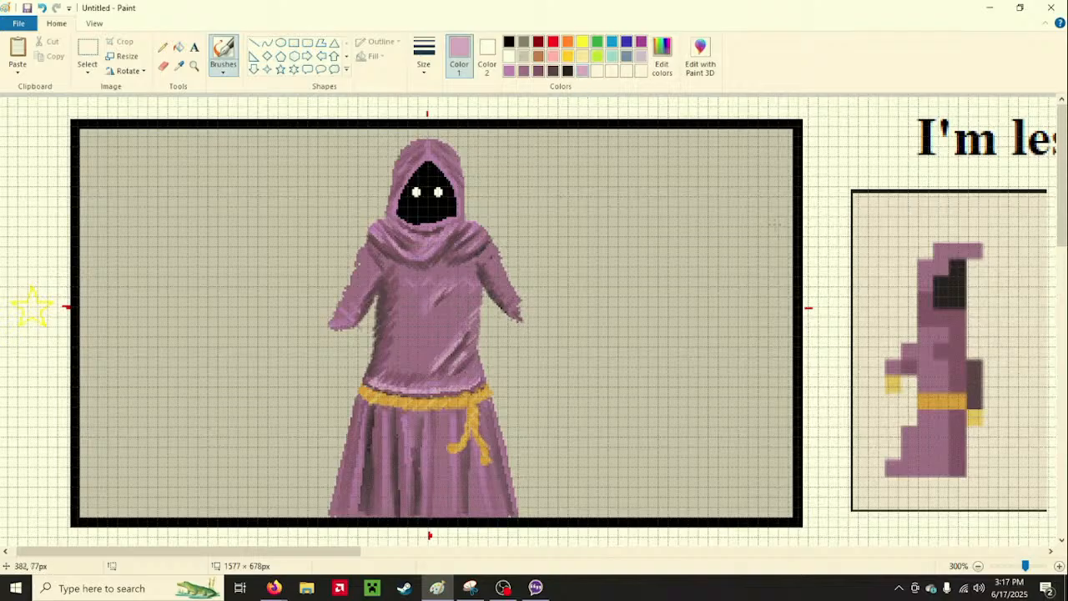
click(522, 70)
click(538, 72)
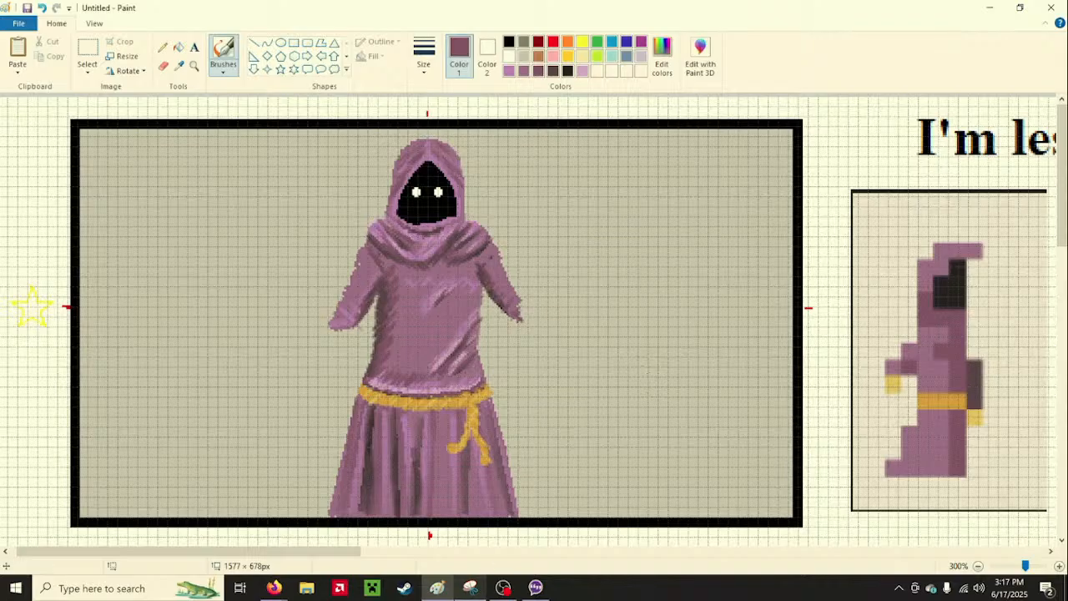
mouse_move(274, 587)
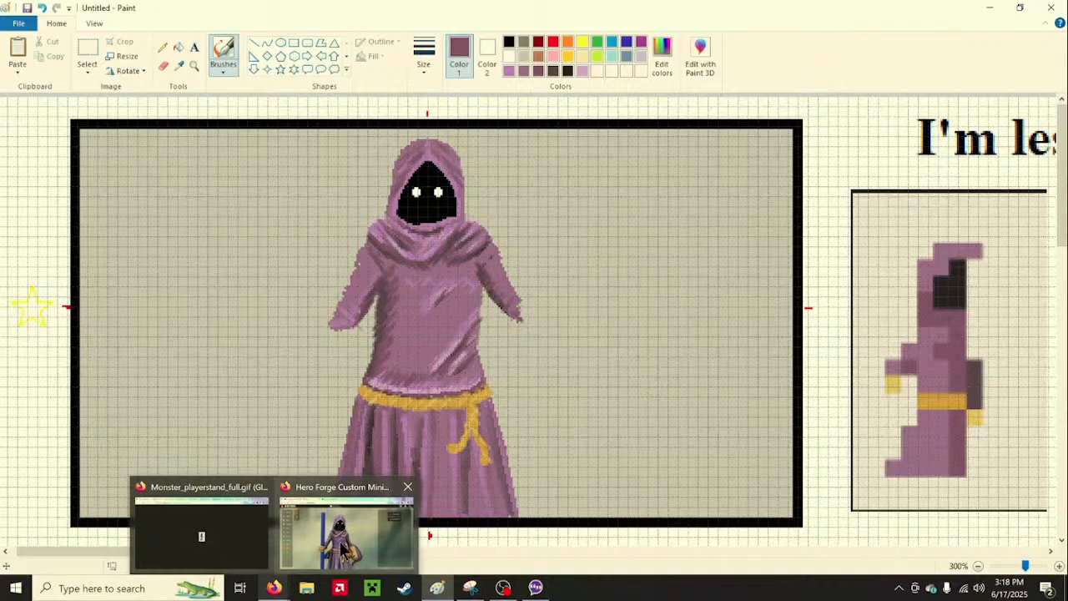
mouse_move(343, 547)
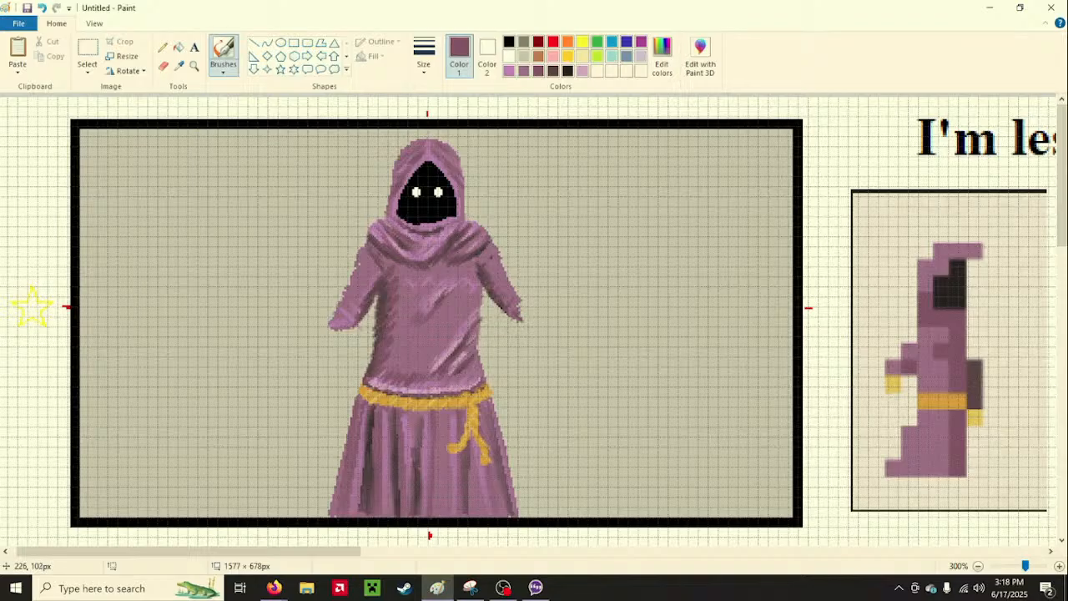
Paint pale pink fold highlights on the chest just beneath the cowl with the two calligraphy brushes
click(510, 70)
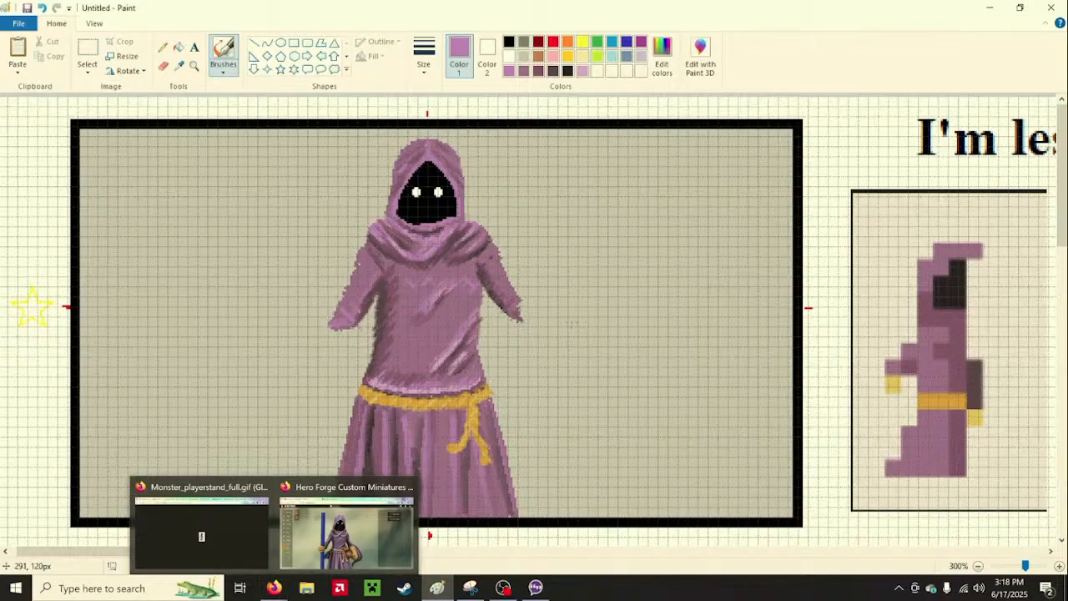
click(582, 70)
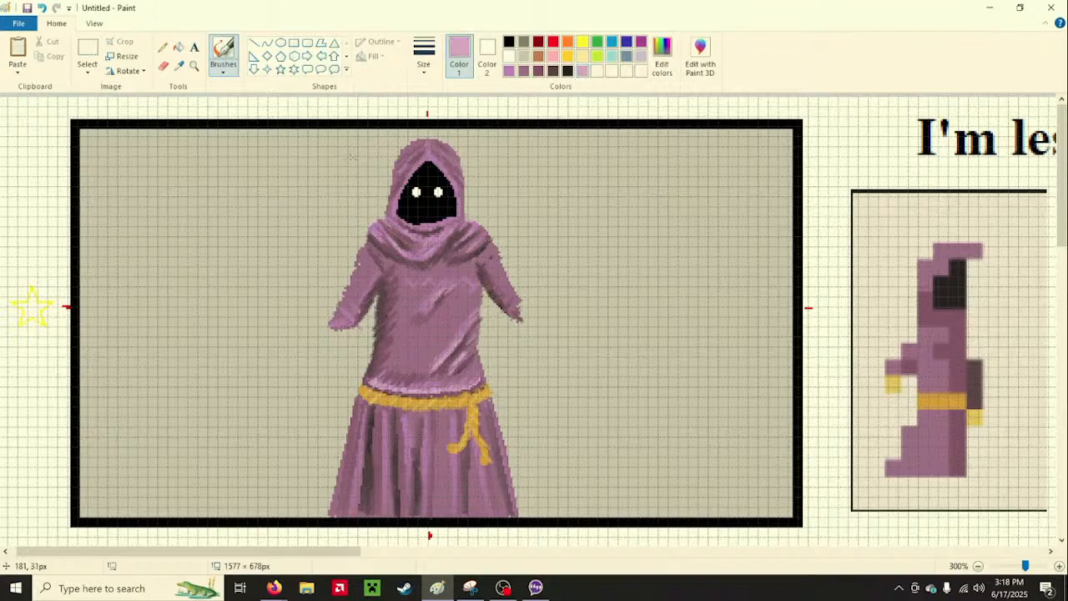
click(222, 72)
click(281, 92)
click(221, 63)
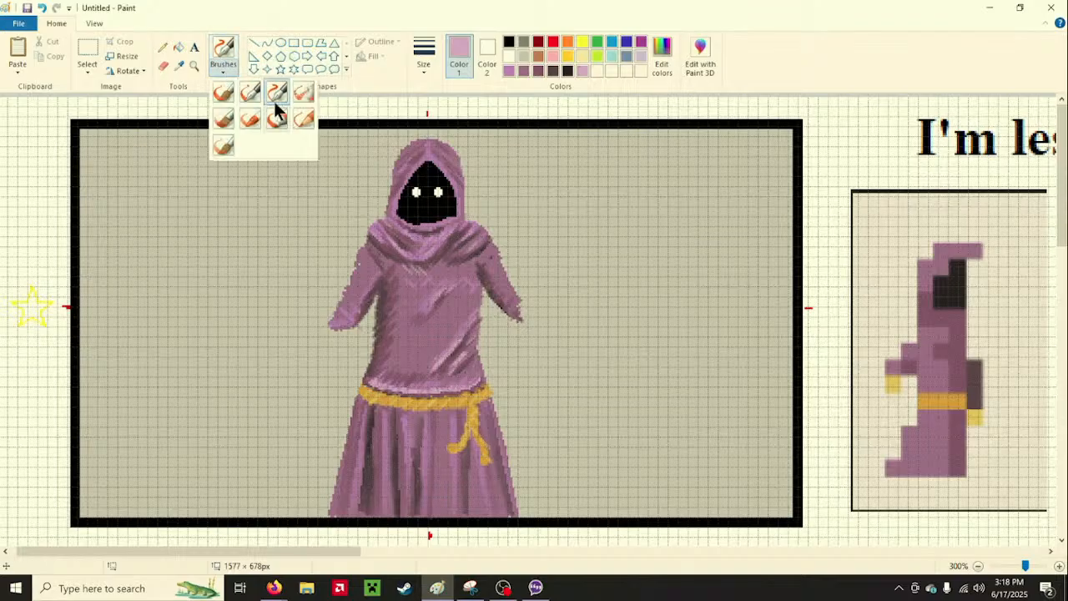
click(275, 104)
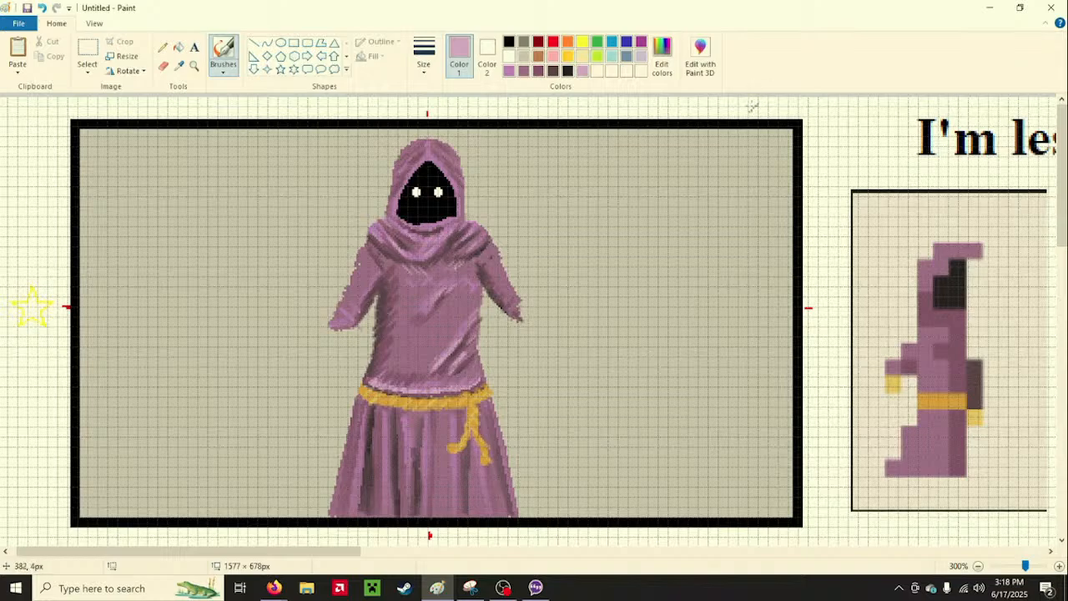
click(234, 69)
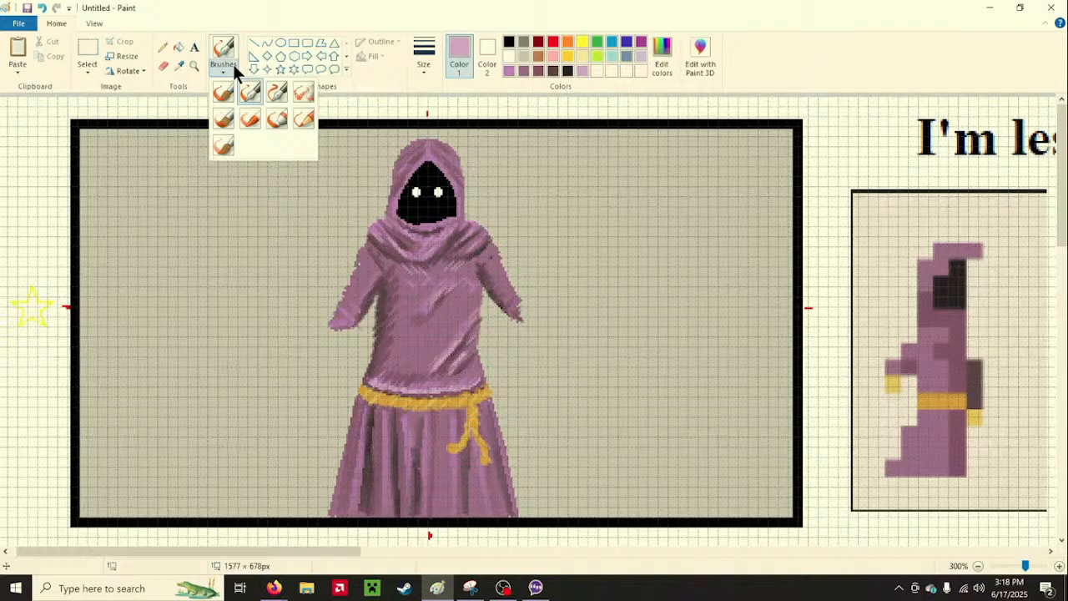
click(233, 69)
Shade between the new chest folds beneath the cowl in dark mauve with the calligraphy brushes
click(542, 70)
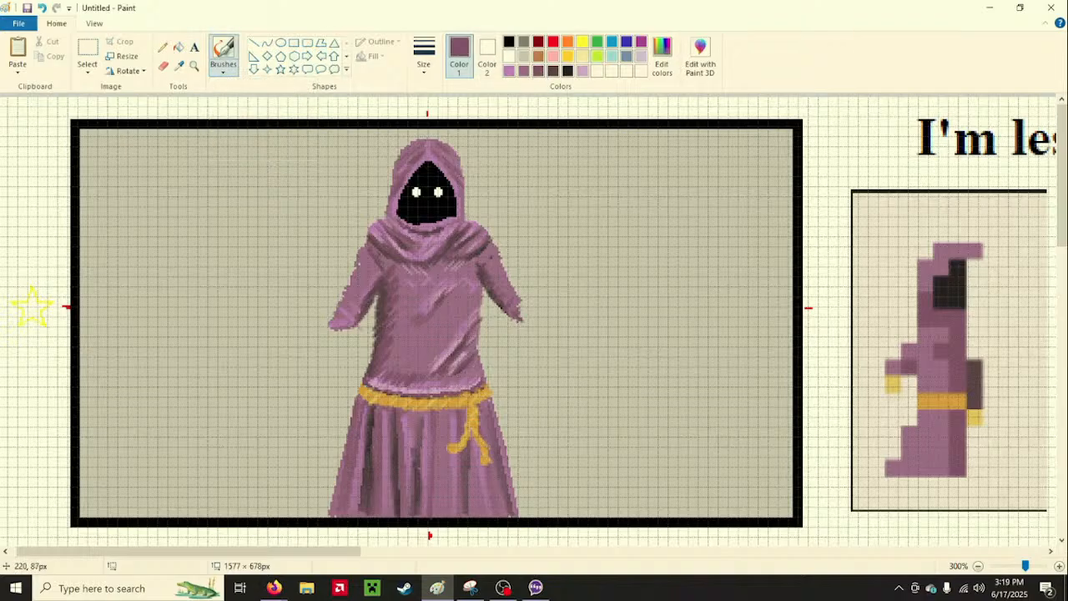
drag(430, 270, 428, 276)
click(233, 66)
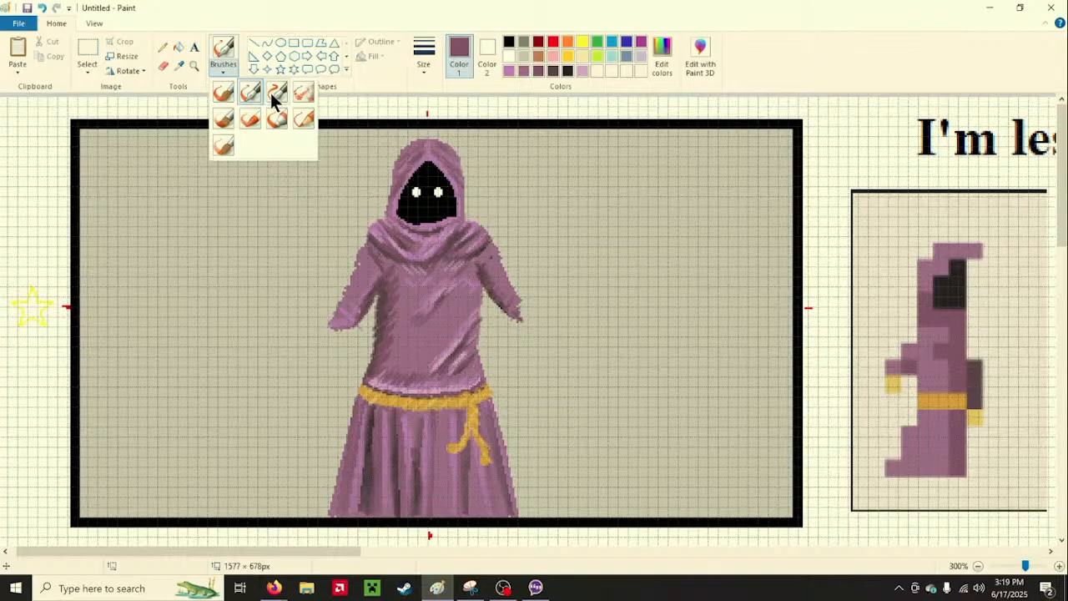
click(276, 102)
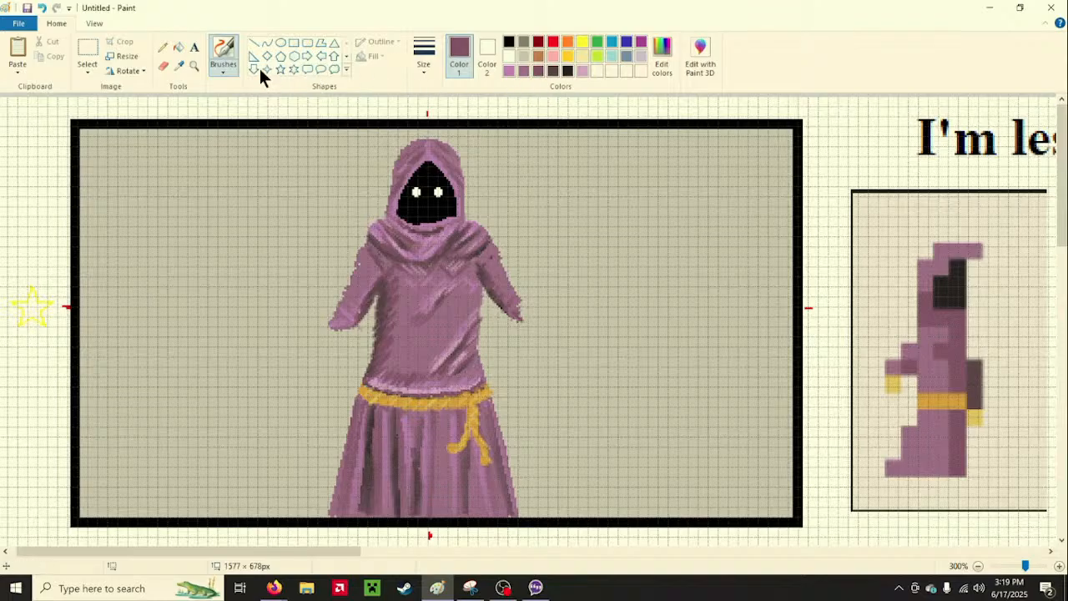
Try to blend the chest folds beneath the cowl with the airbrush in mid and dark mauve, and undo the strokes
click(230, 70)
click(304, 96)
click(523, 71)
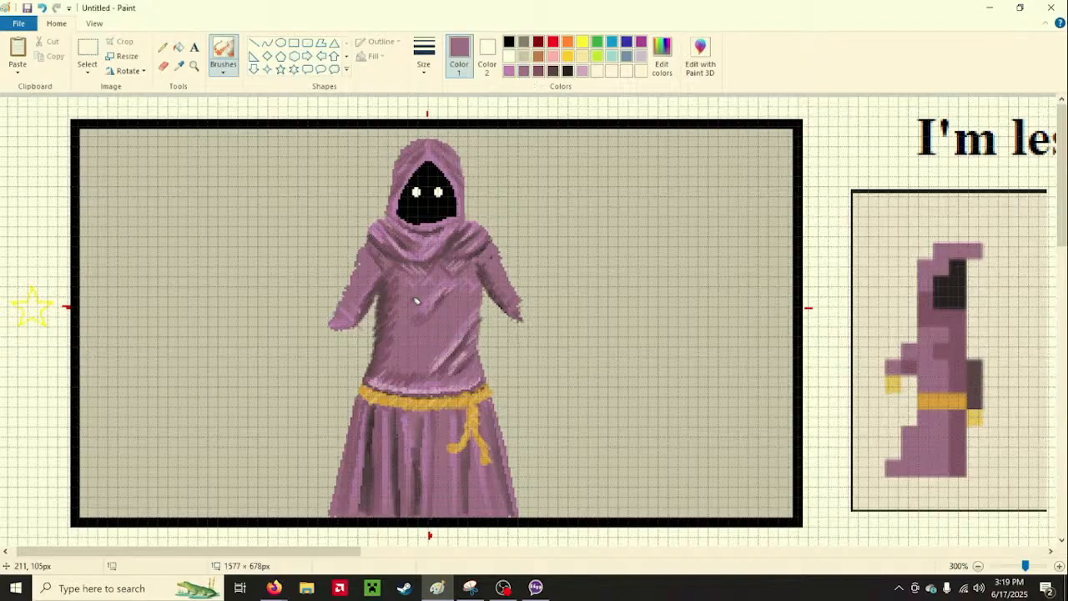
click(539, 71)
click(429, 60)
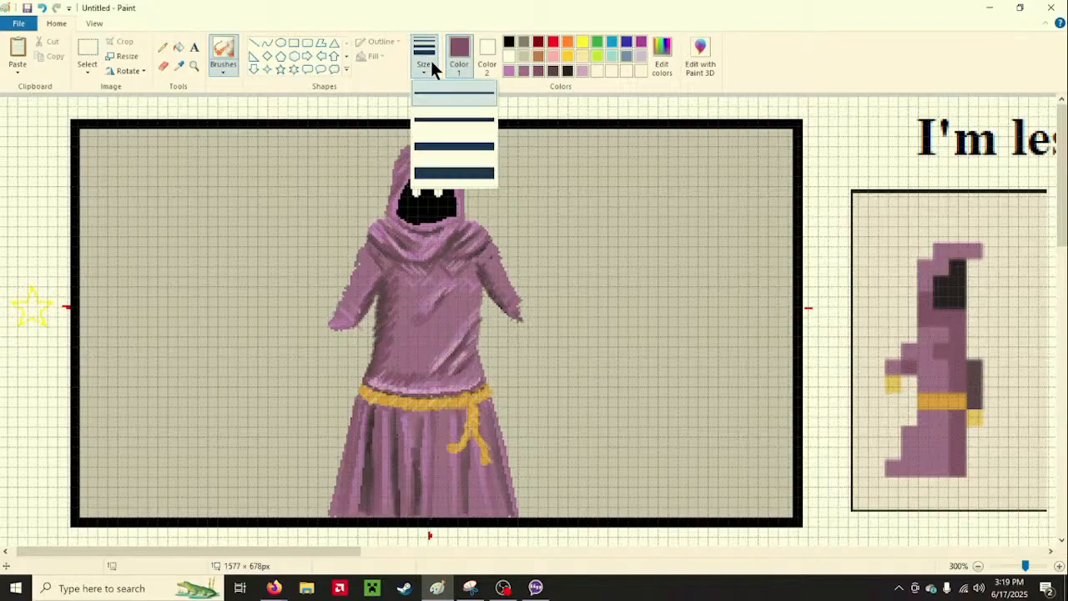
click(460, 119)
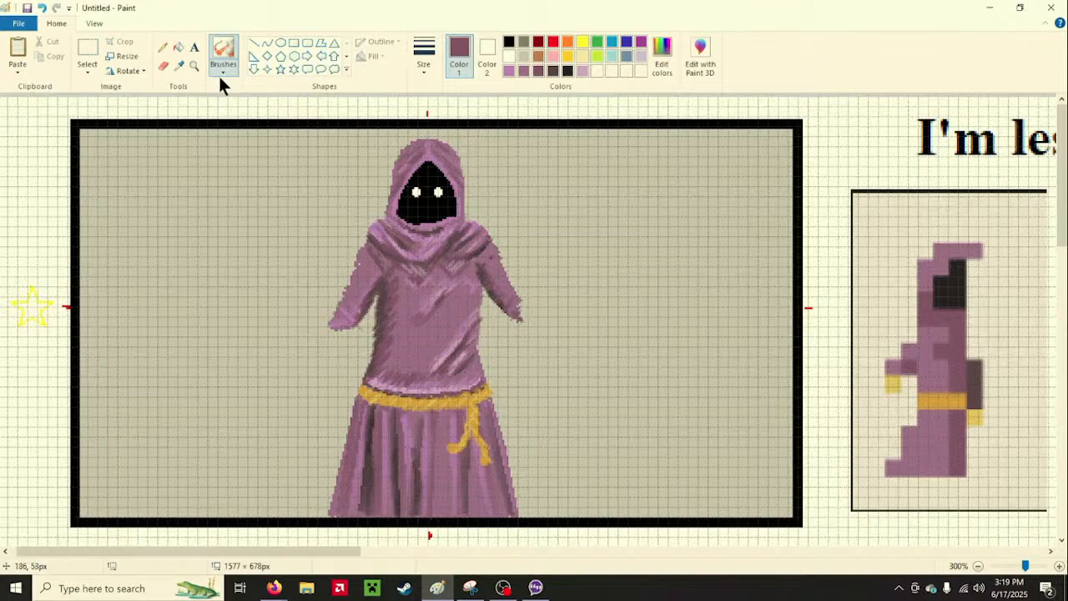
click(41, 9)
click(41, 9)
click(518, 71)
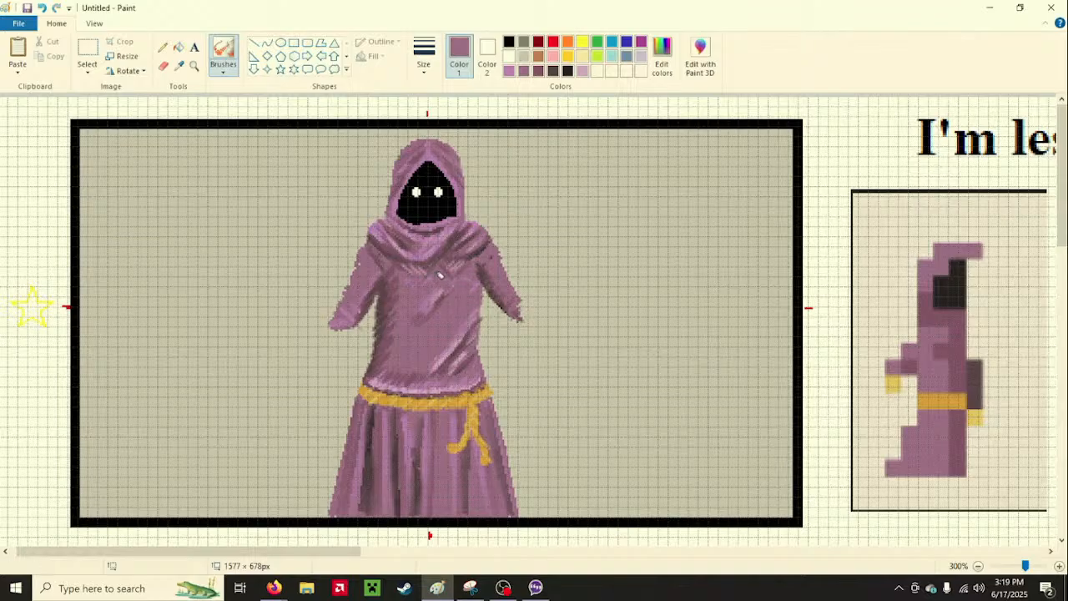
click(548, 70)
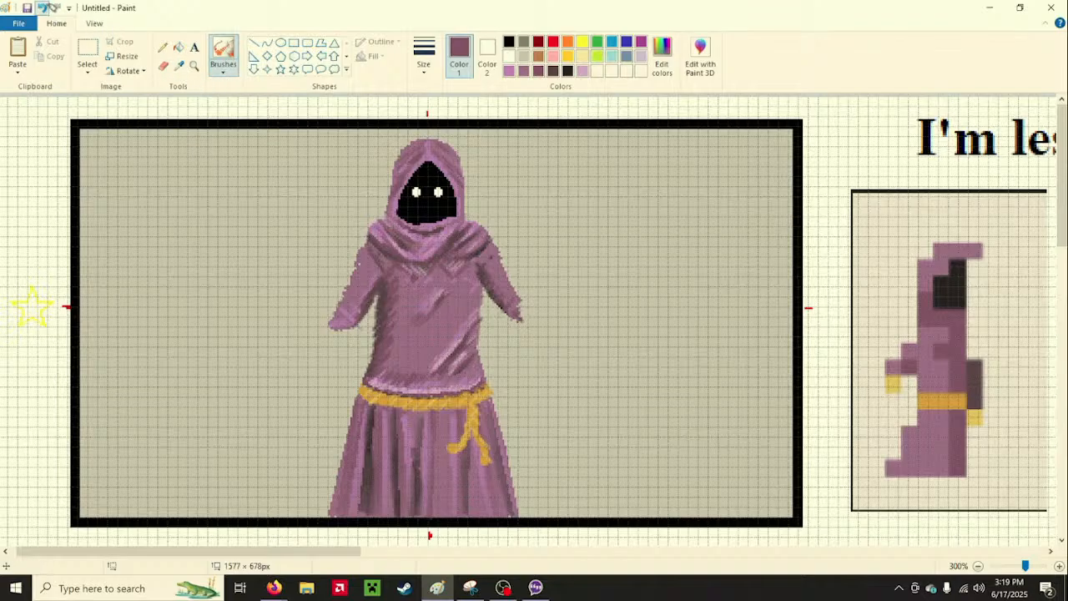
Draw short fold lines along the cowl's lower edge with the Line tool in dark mauve and light purple
click(254, 43)
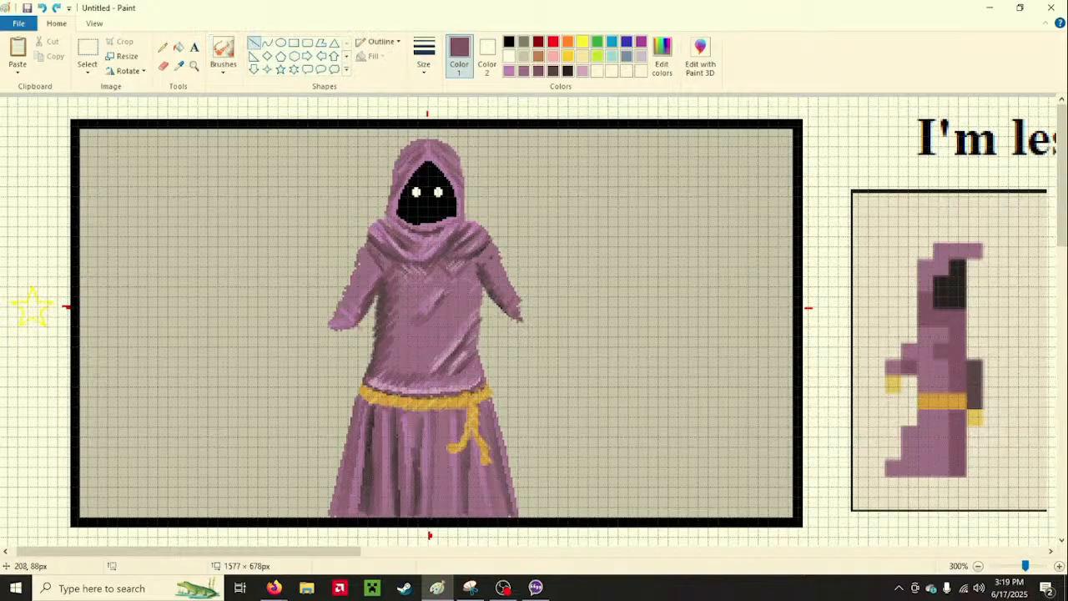
drag(413, 274, 457, 268)
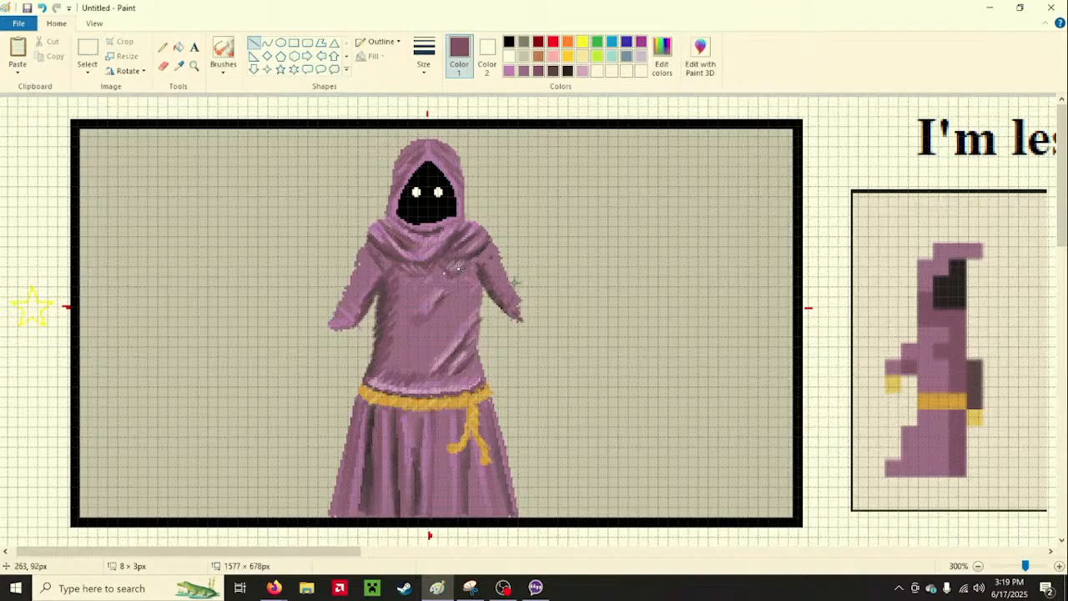
click(464, 301)
click(510, 71)
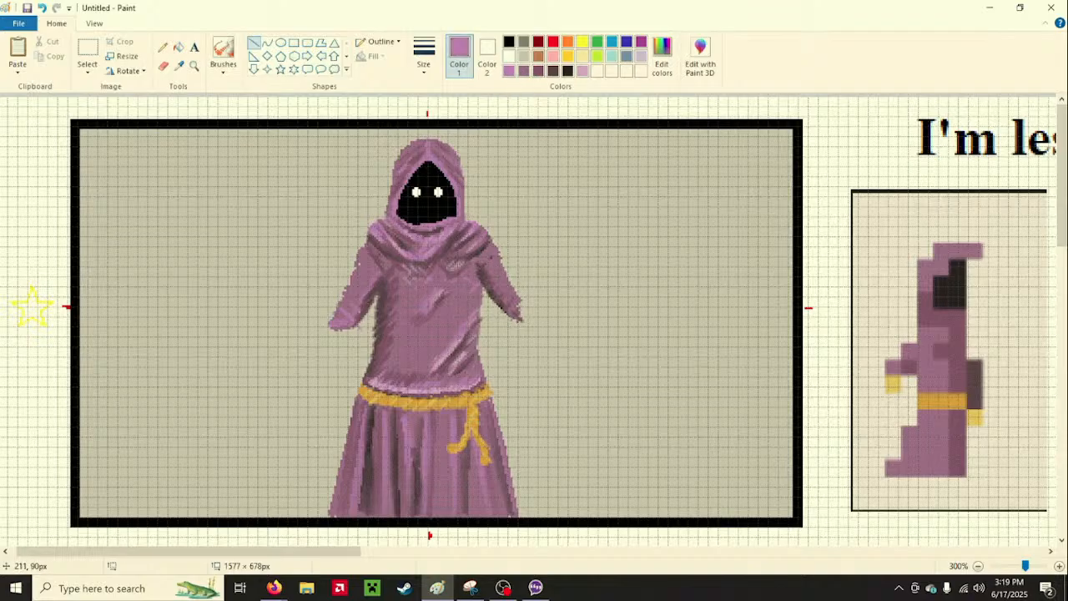
mouse_move(425, 274)
mouse_down()
mouse_move(390, 260)
mouse_move(423, 270)
mouse_move(461, 260)
mouse_up()
click(465, 287)
click(462, 296)
click(540, 71)
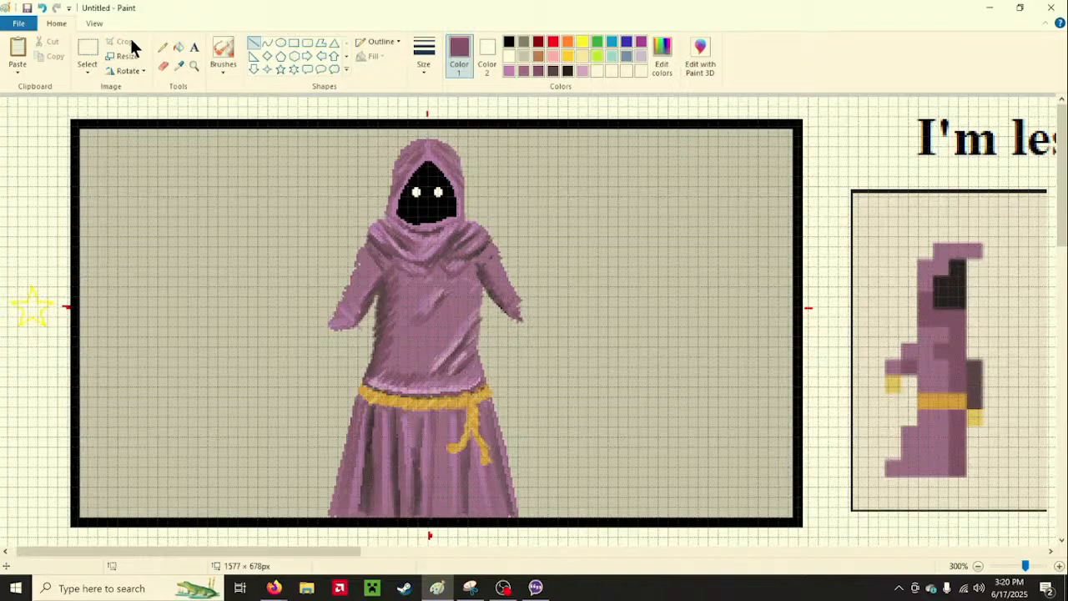
drag(374, 242, 414, 277)
Deepen the shadow under the cowl's lower edge with short lines in the darker brownish mauve
click(548, 72)
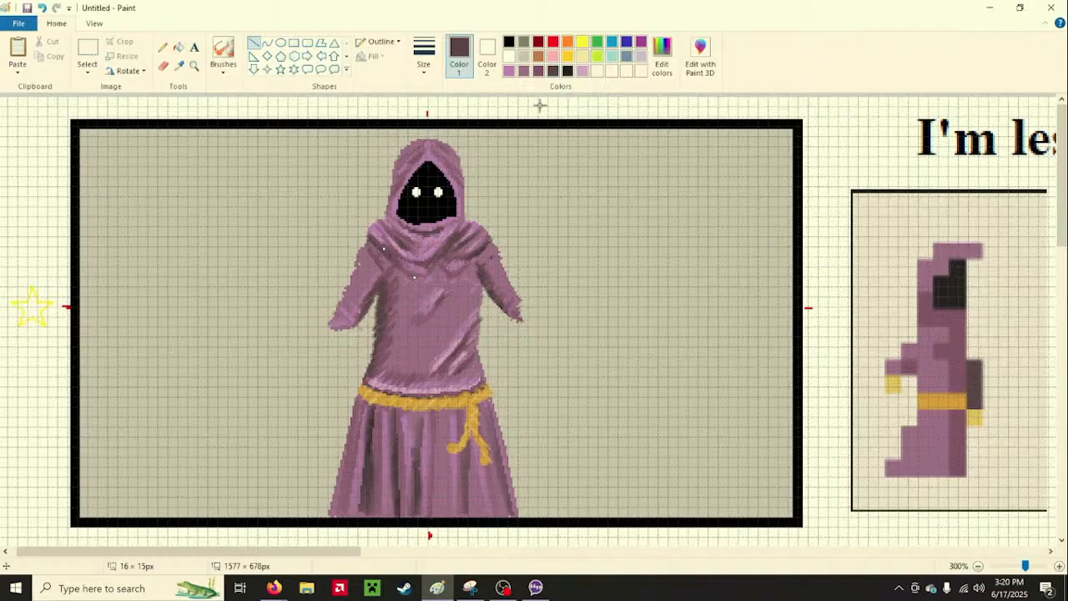
click(389, 306)
mouse_move(408, 275)
mouse_down()
mouse_move(473, 263)
mouse_move(456, 276)
mouse_move(440, 269)
mouse_up()
click(446, 274)
click(457, 297)
click(456, 291)
click(468, 296)
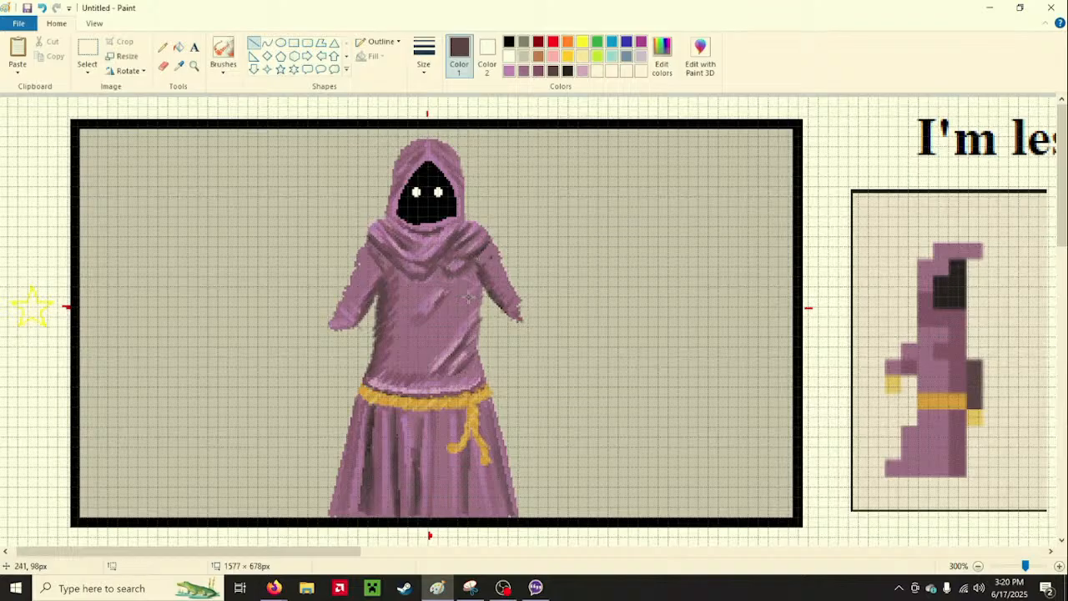
Draw light purple lines along the sleeve on the figure's left side, from the shoulder down to the cuff
click(512, 70)
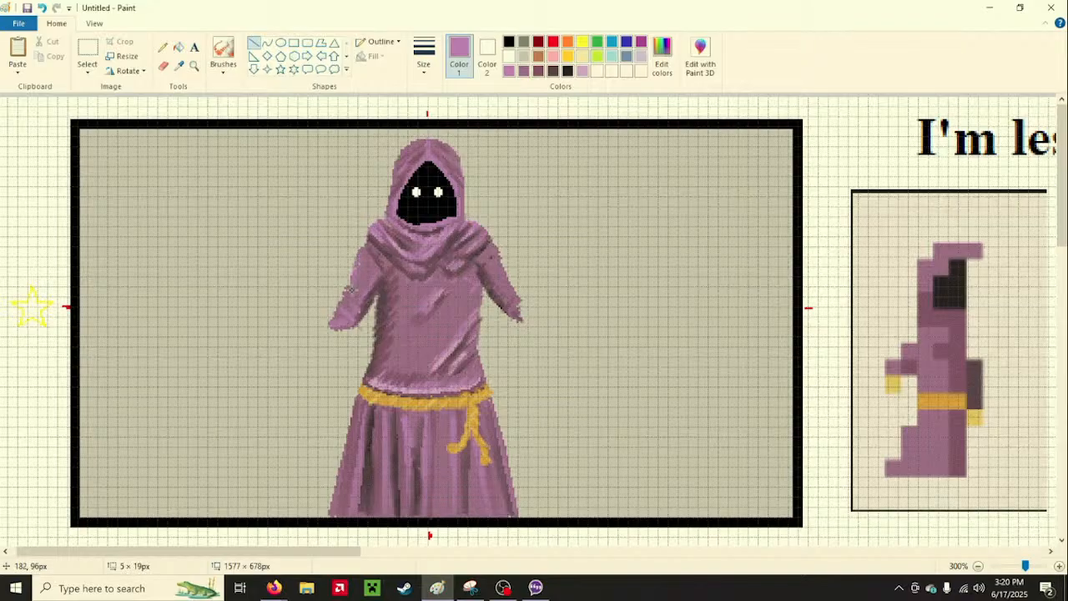
drag(348, 289, 338, 311)
mouse_move(360, 252)
mouse_down()
mouse_move(374, 281)
mouse_move(337, 312)
mouse_up()
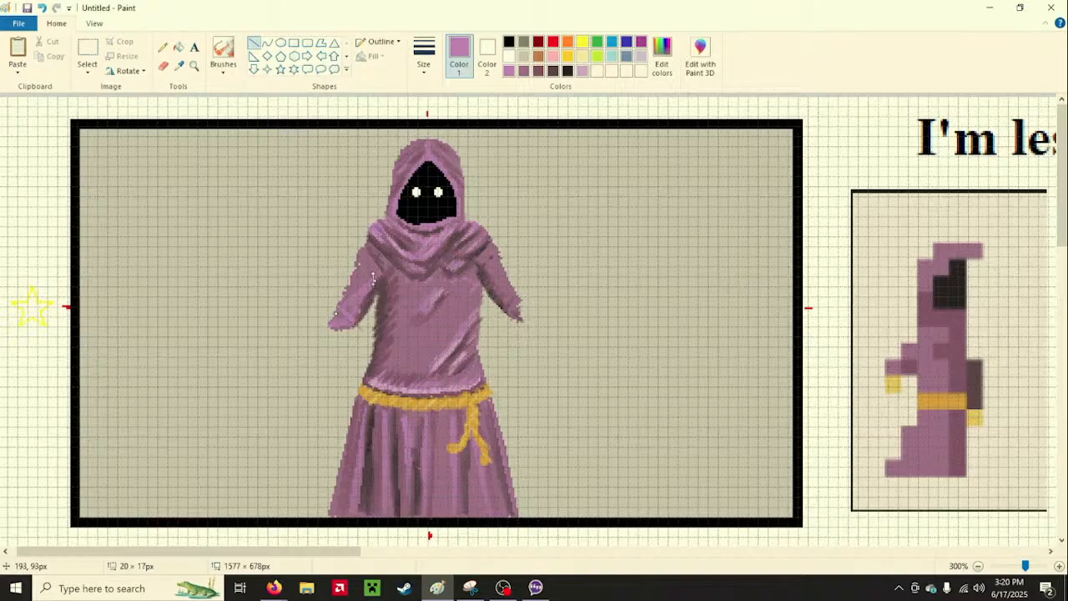
drag(375, 282, 362, 251)
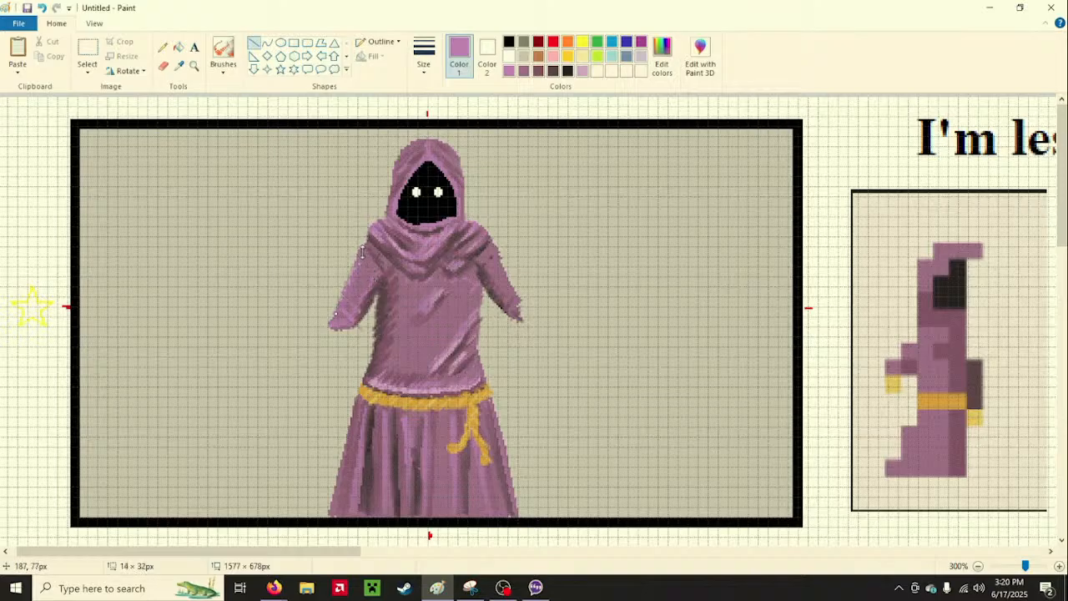
drag(334, 313, 331, 326)
click(521, 72)
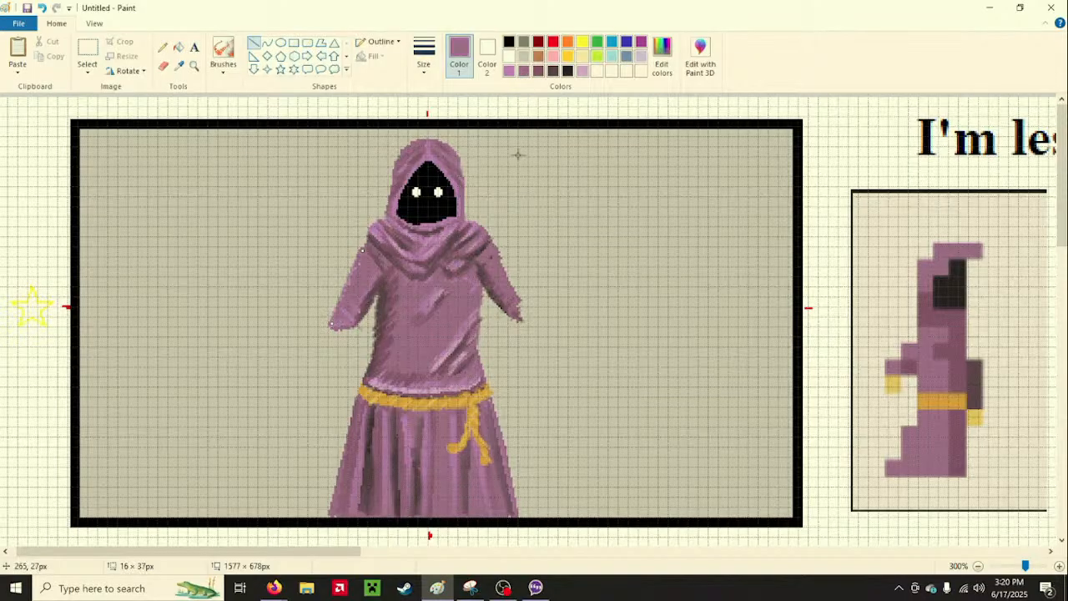
click(539, 72)
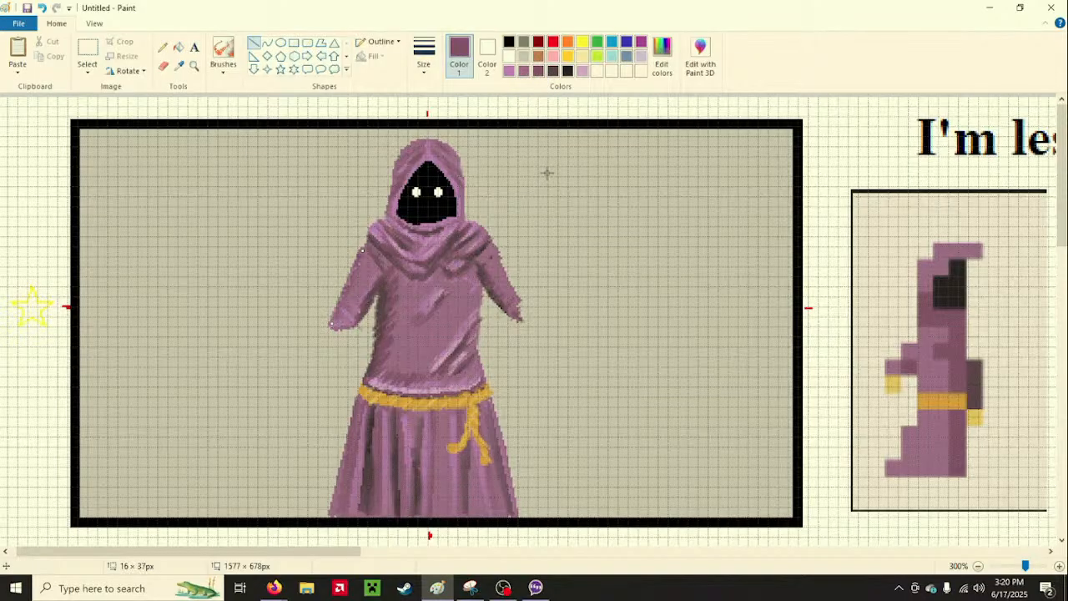
click(553, 228)
click(224, 69)
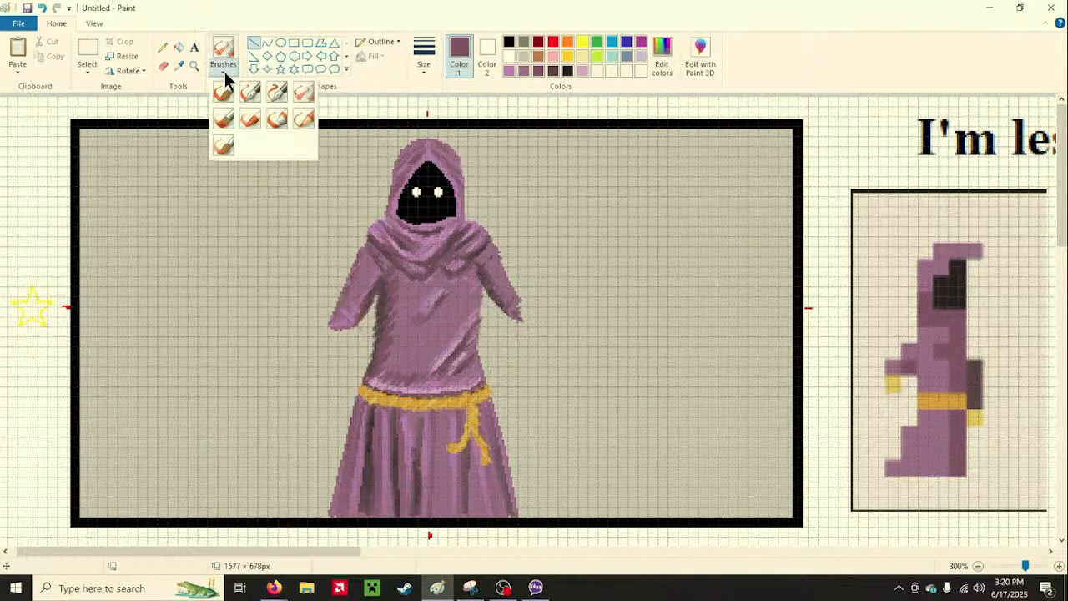
click(267, 89)
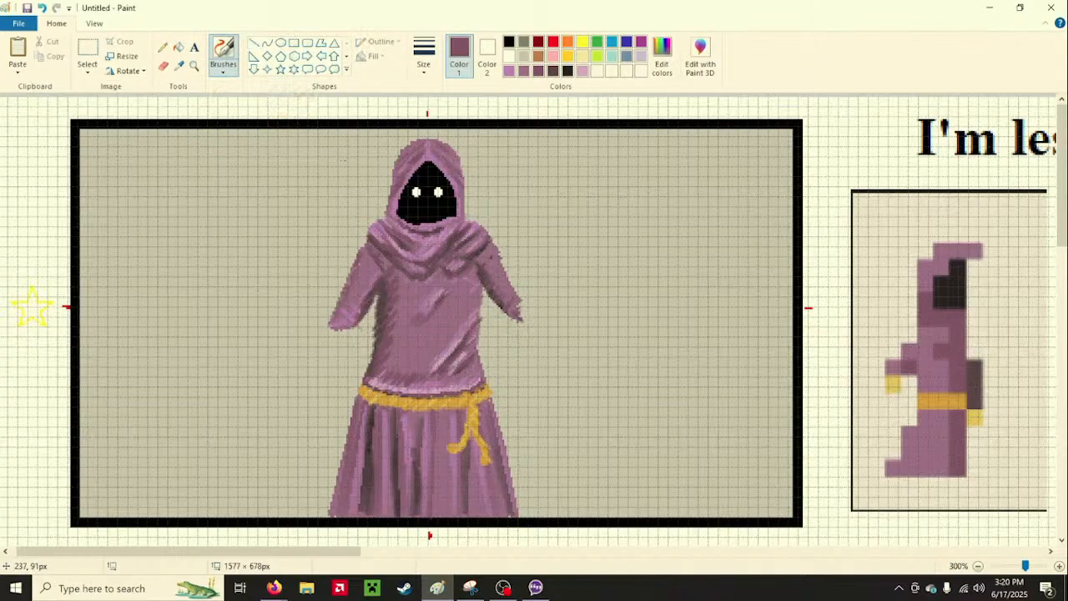
click(223, 71)
click(249, 94)
click(509, 70)
click(533, 72)
click(579, 73)
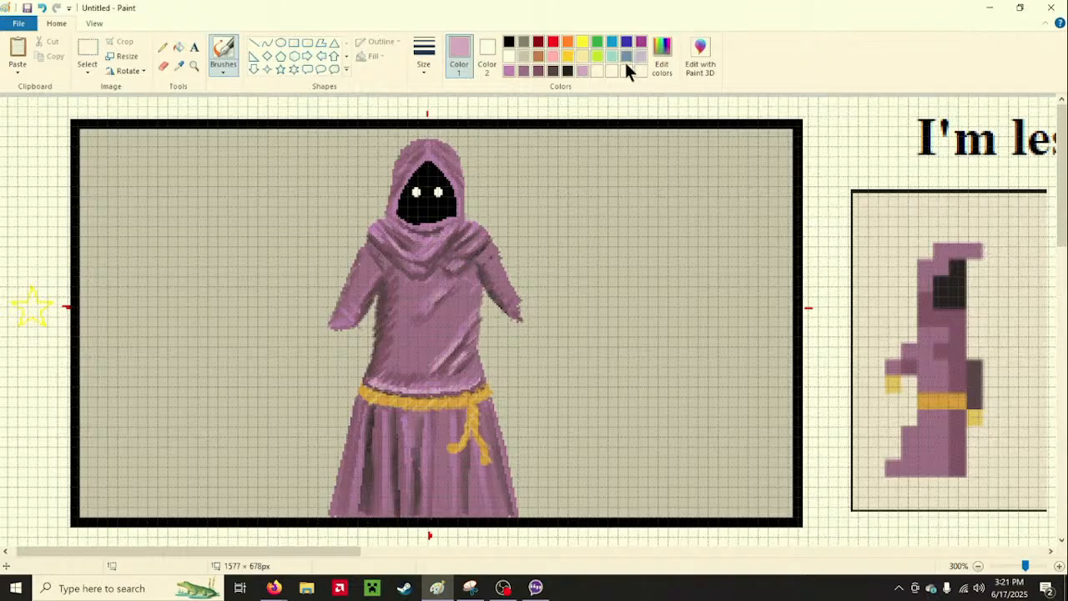
click(538, 70)
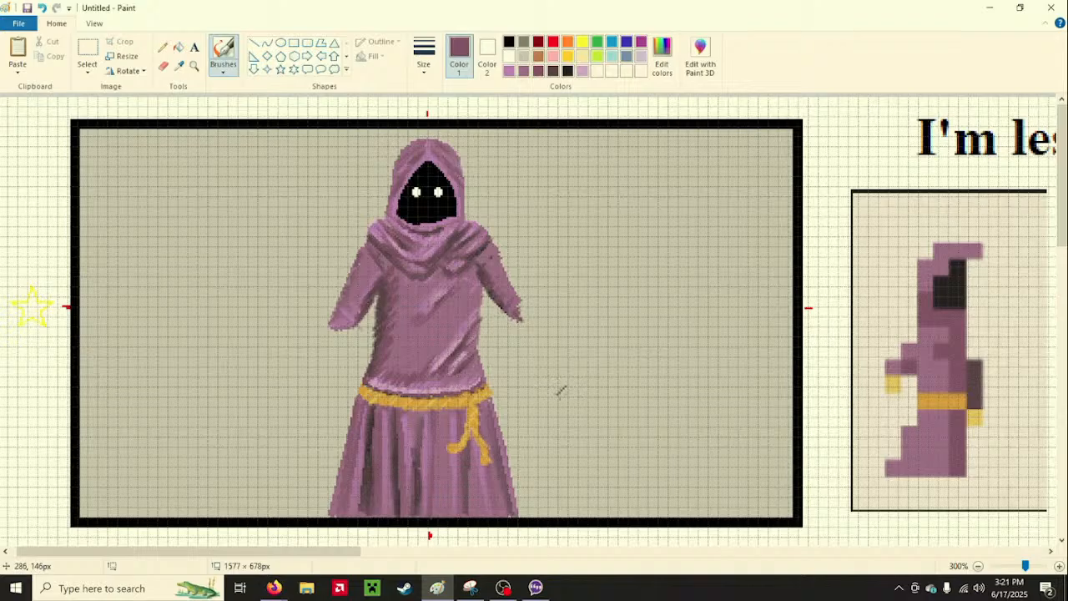
Examine the wizard's staff and the arm holding it in the Hero Forge reference, then return to the drawing
click(275, 586)
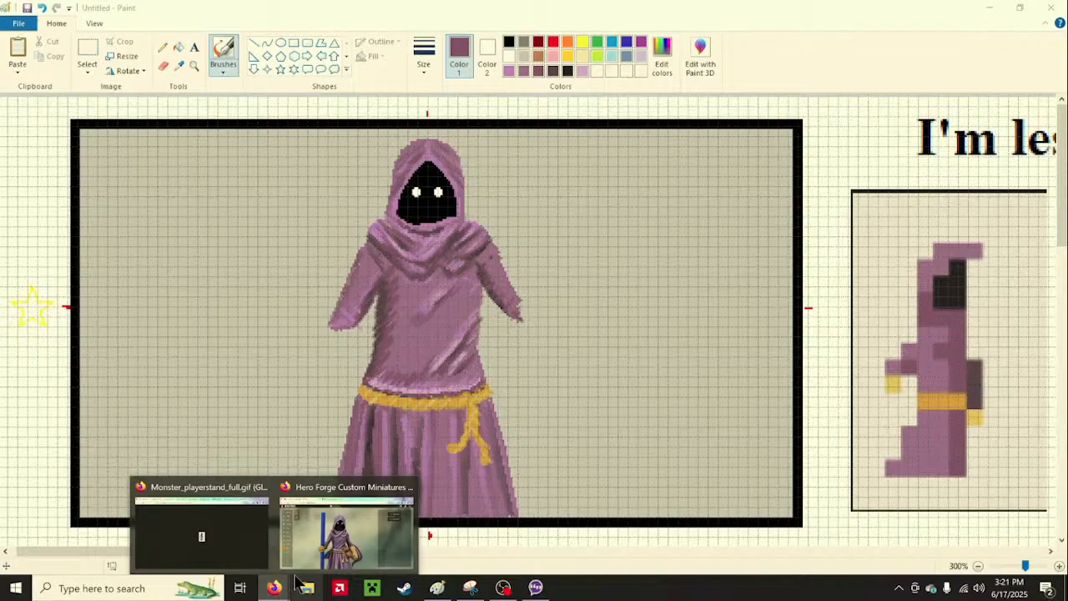
mouse_move(317, 549)
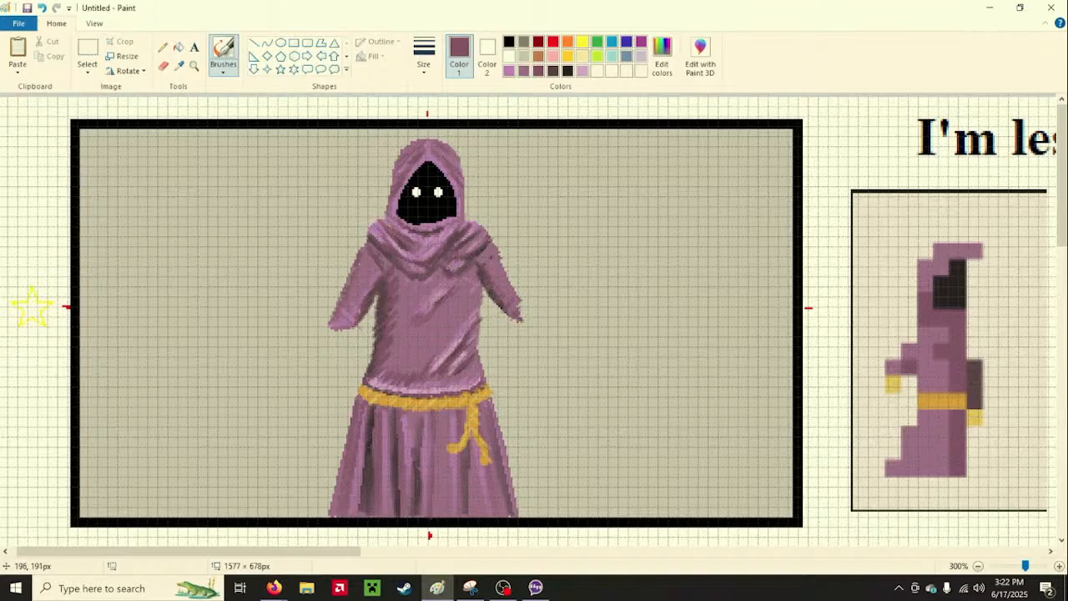
mouse_move(273, 587)
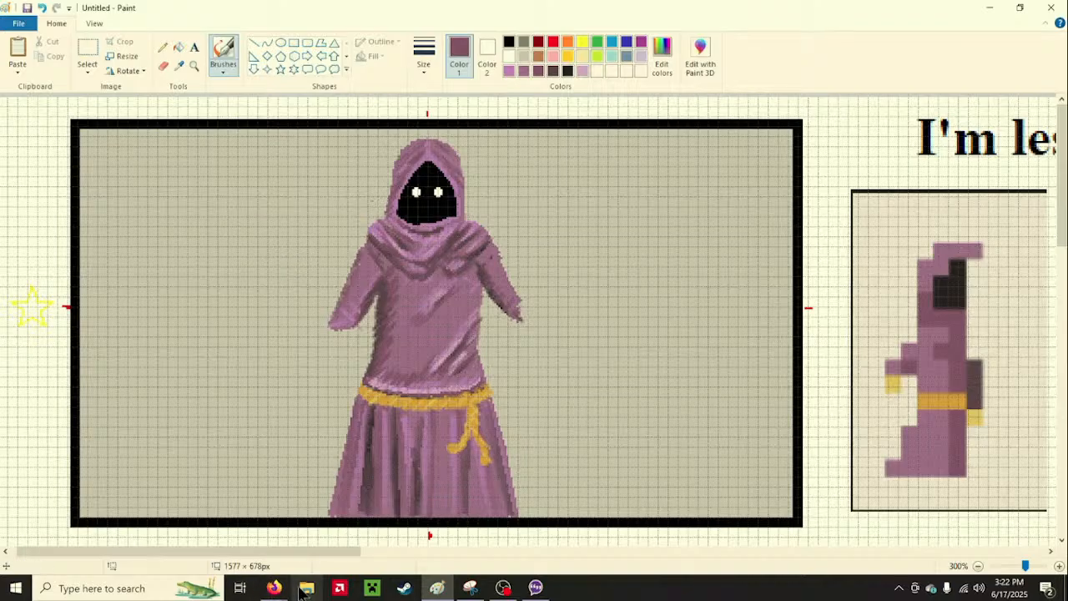
click(326, 554)
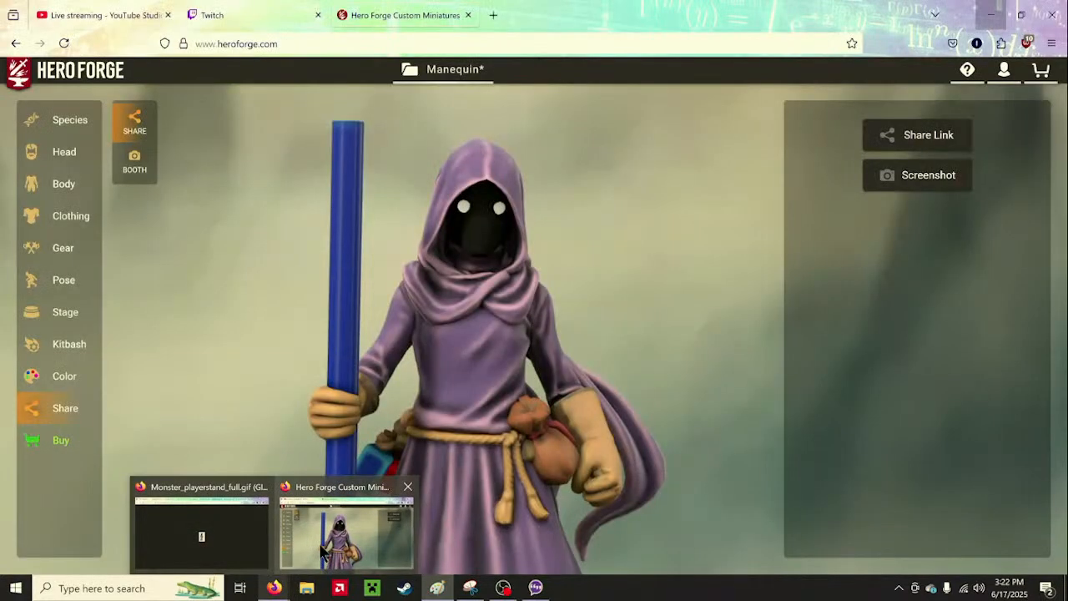
click(435, 588)
mouse_move(471, 584)
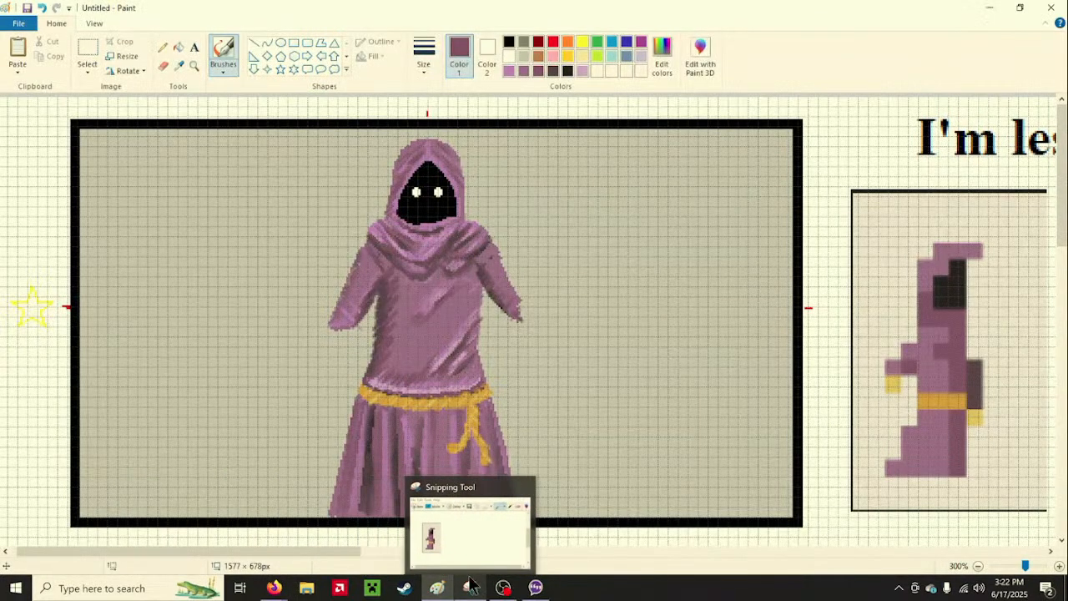
mouse_move(274, 588)
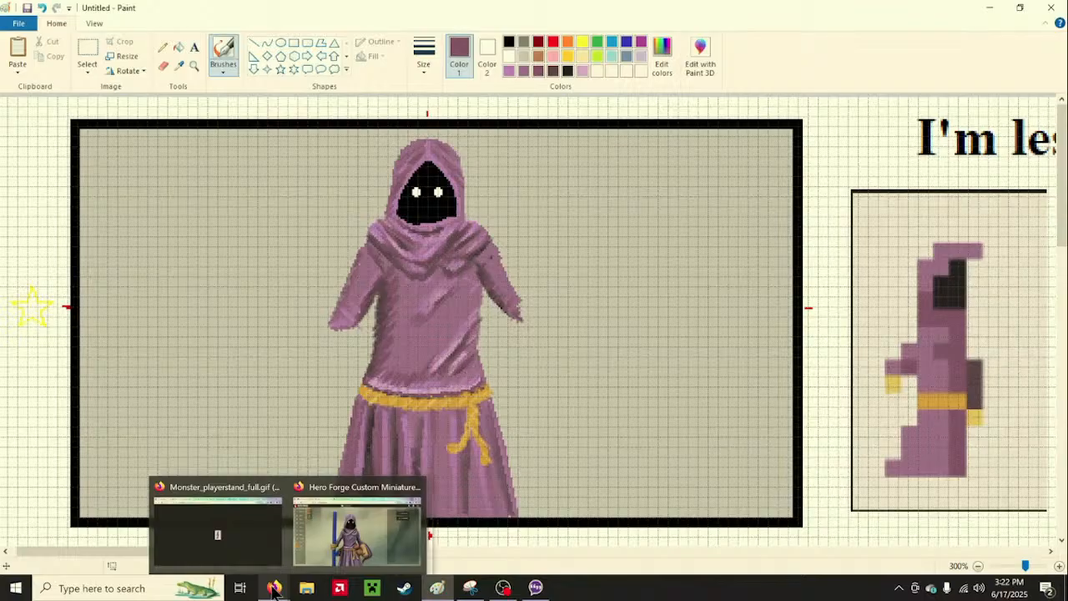
click(338, 550)
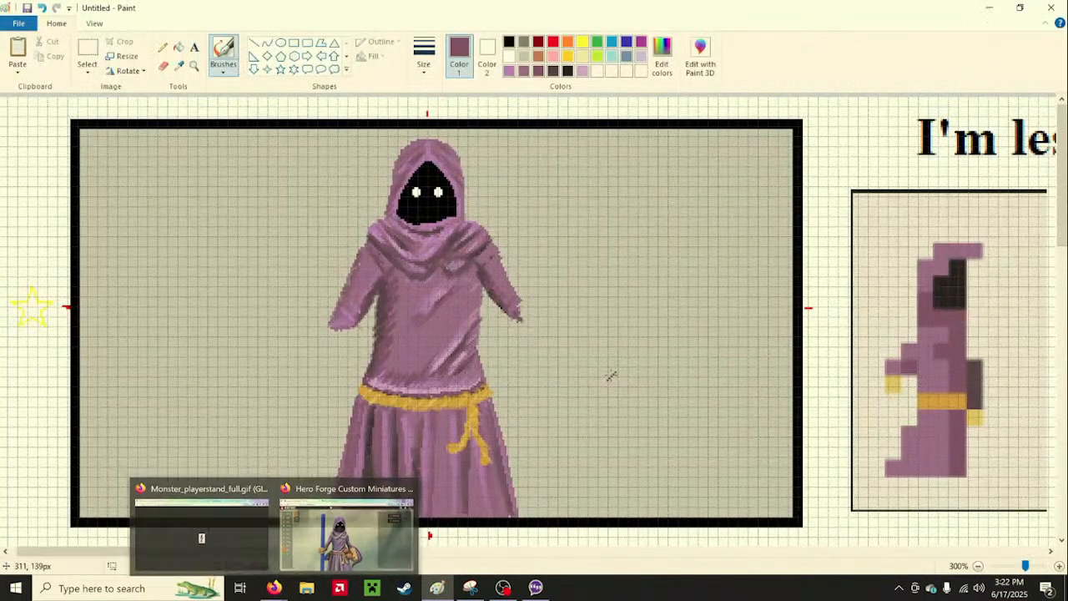
Draw a vertical staff line about 168 px long to the right of the figure with the Line tool and natural pencil outline
click(255, 43)
click(365, 41)
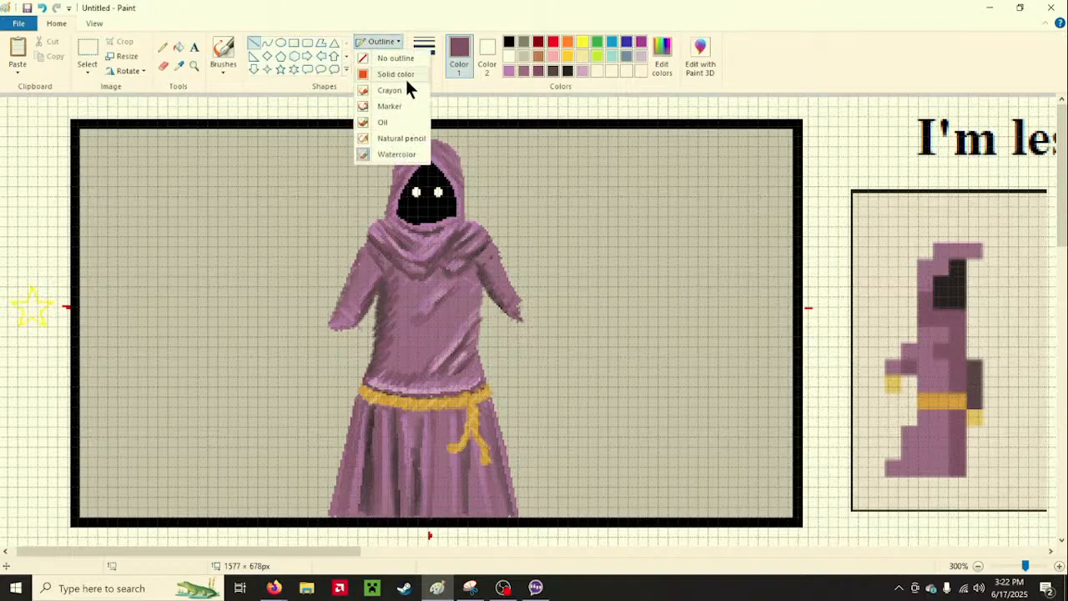
click(407, 90)
click(394, 41)
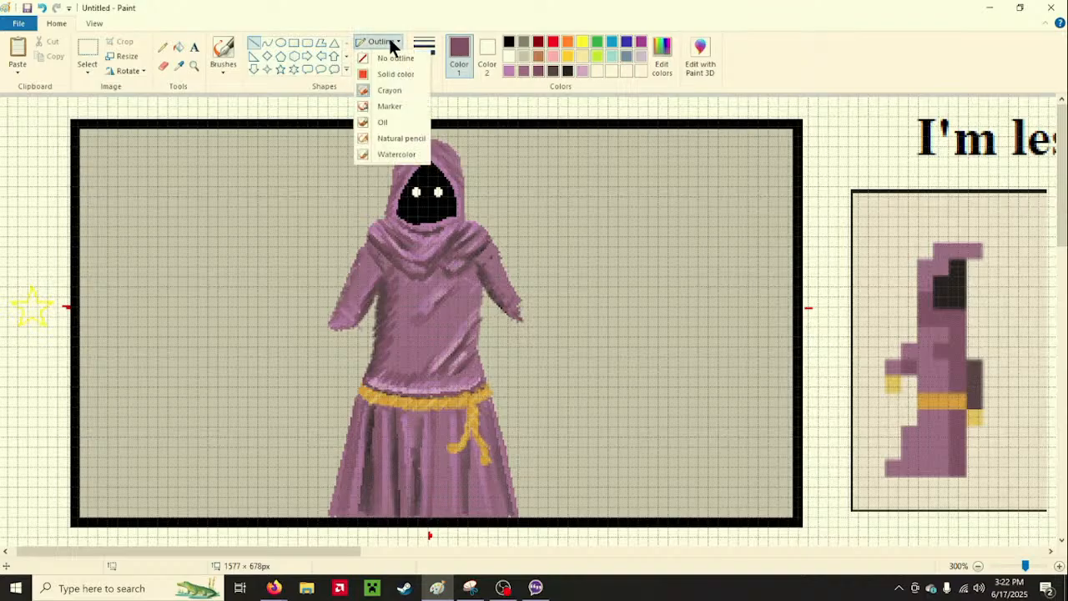
click(392, 122)
mouse_move(639, 163)
mouse_down()
mouse_move(642, 517)
mouse_move(641, 498)
mouse_up()
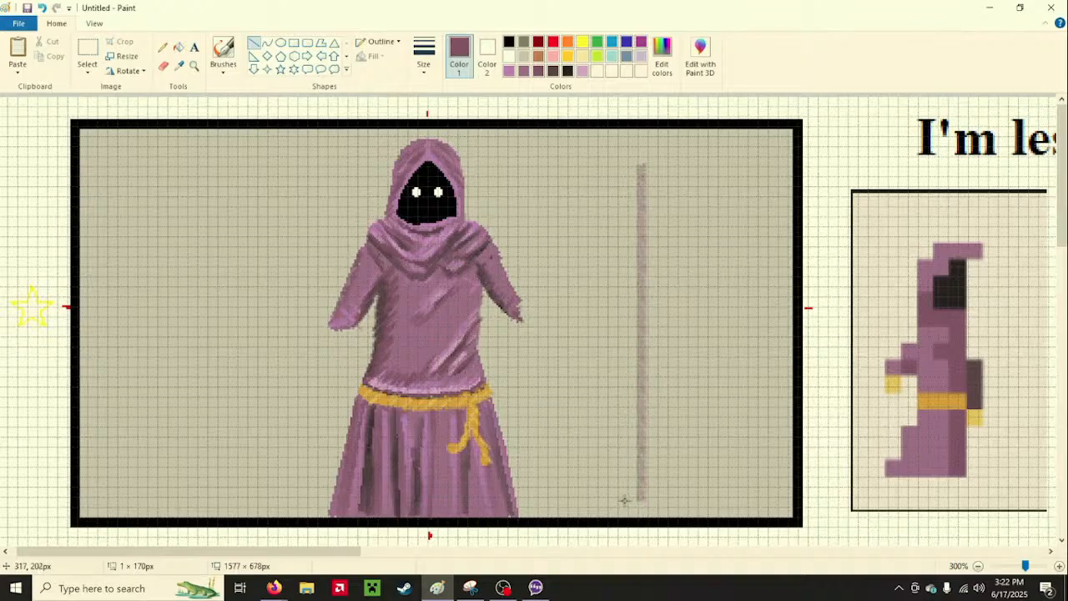
Restyle the staff line with the thickest width, a solid color outline and turquoise blue
click(375, 42)
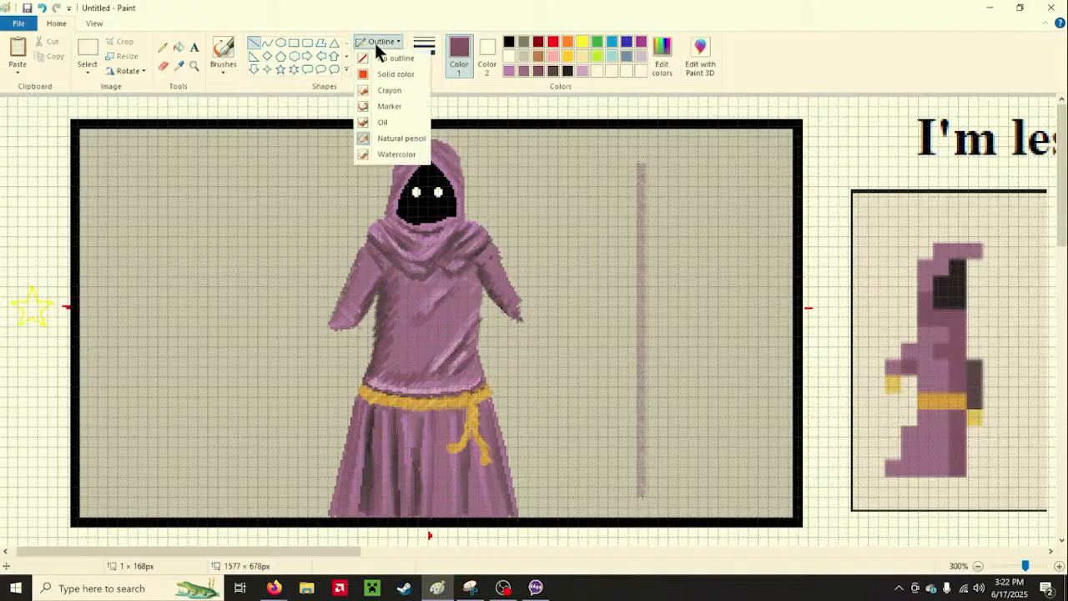
click(425, 52)
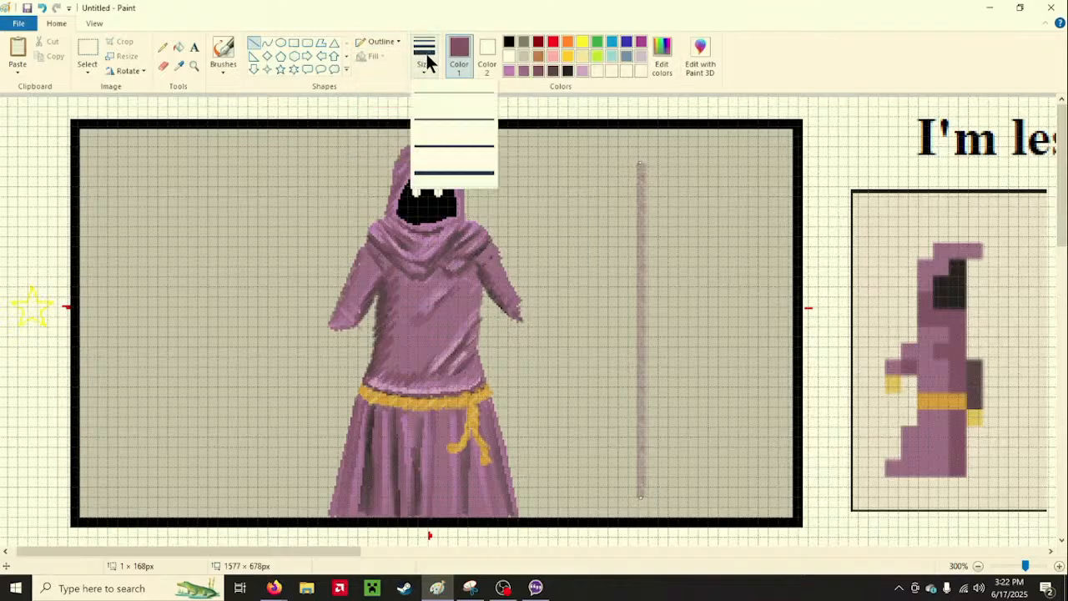
click(460, 176)
click(379, 40)
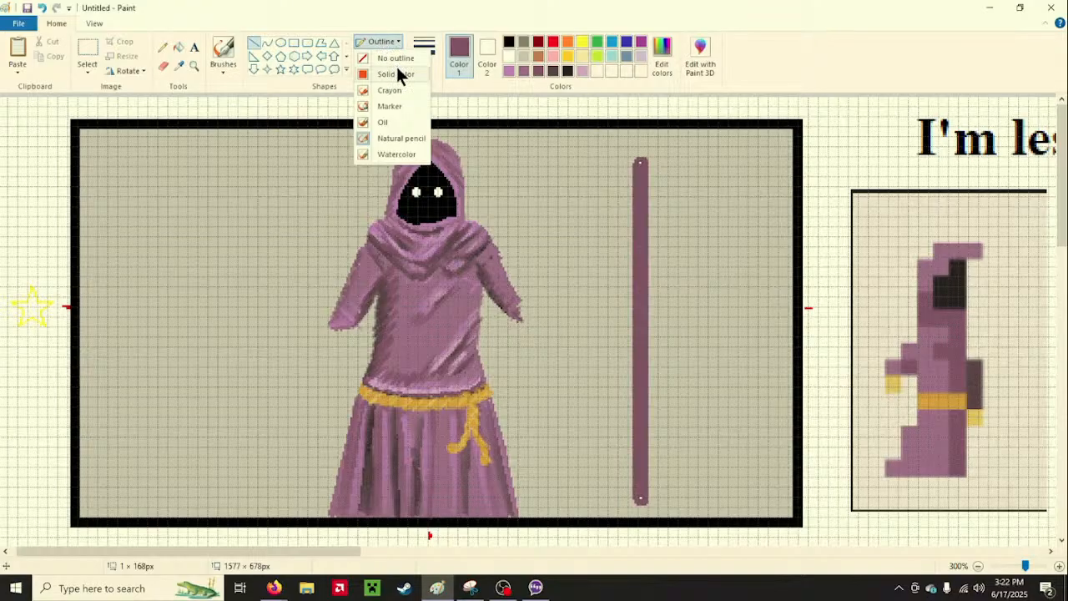
click(396, 72)
click(612, 43)
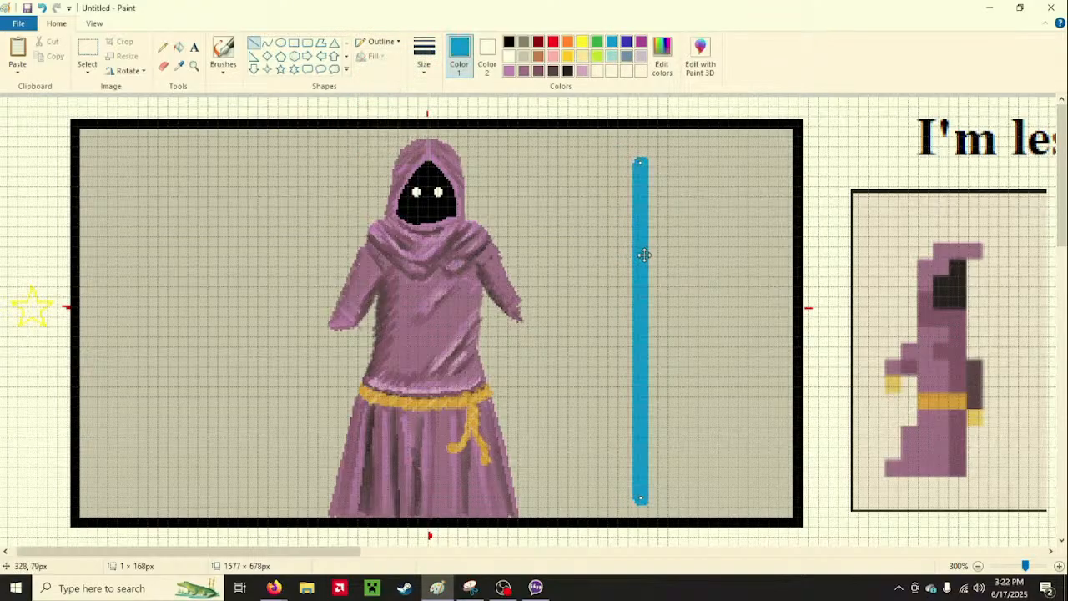
Move the solid blue staff to the left of the wizard, with its lower end at the frame's bottom edge, and place it
drag(639, 253, 285, 264)
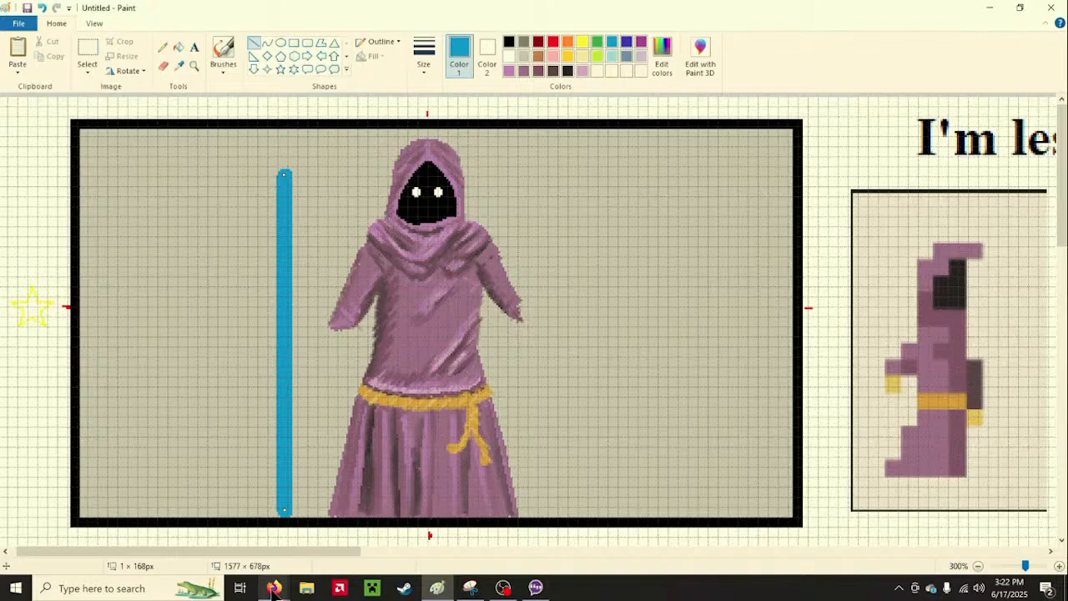
mouse_move(273, 590)
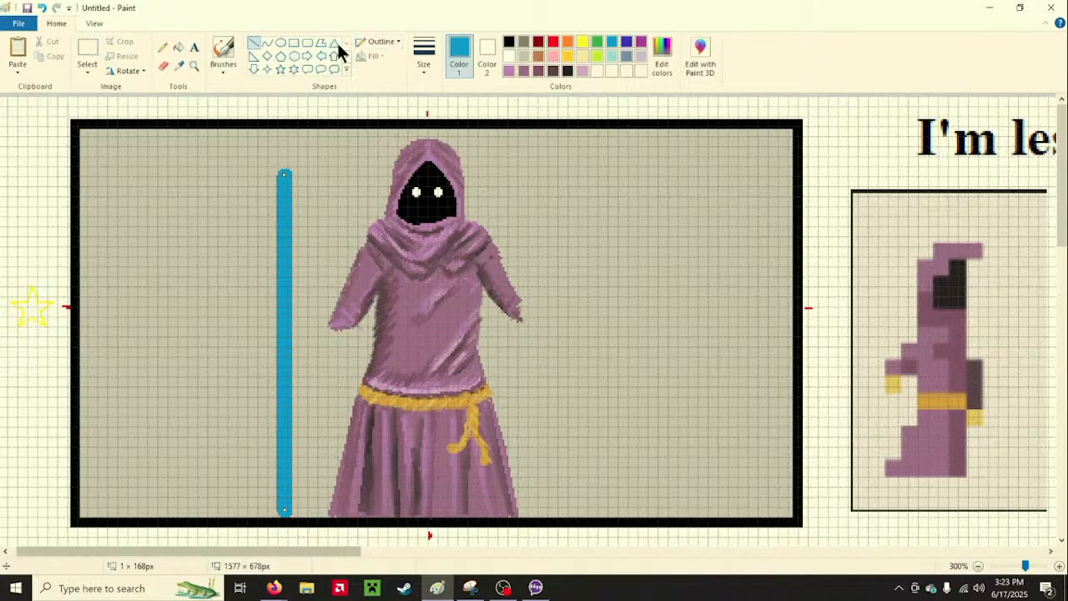
click(379, 42)
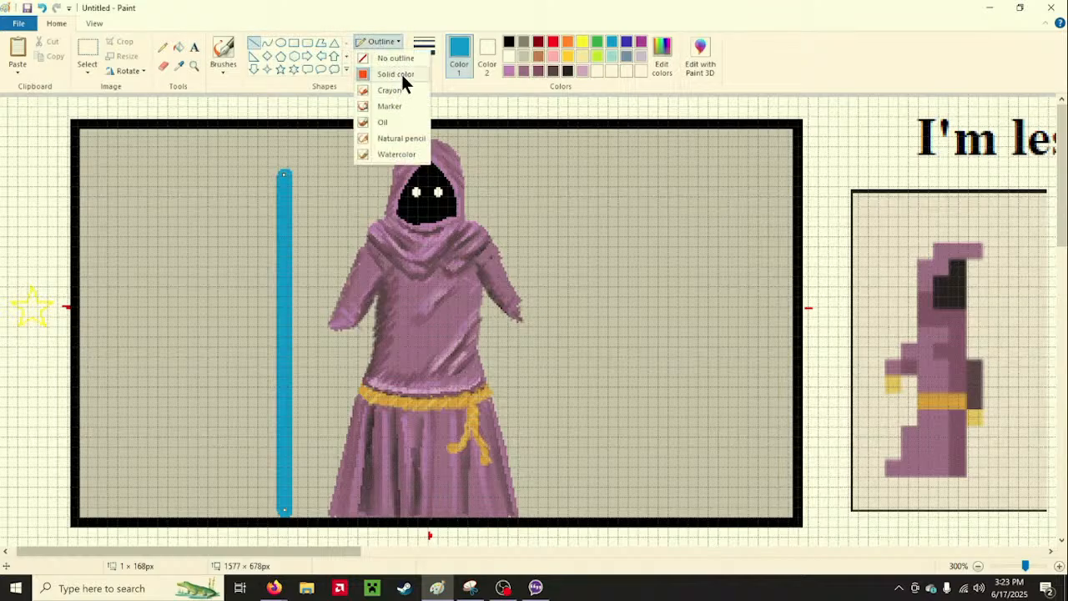
click(402, 74)
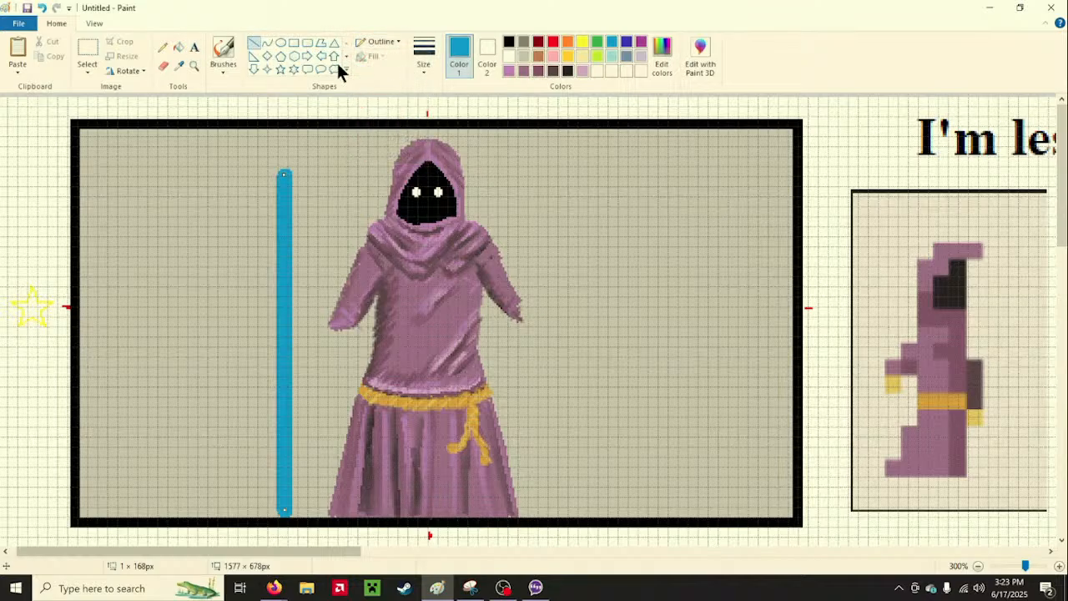
click(367, 104)
Extend the sleeve nearest the blue staff downward with short natural pencil lines in mid mauve, widening the cuff toward the staff
click(509, 70)
click(524, 70)
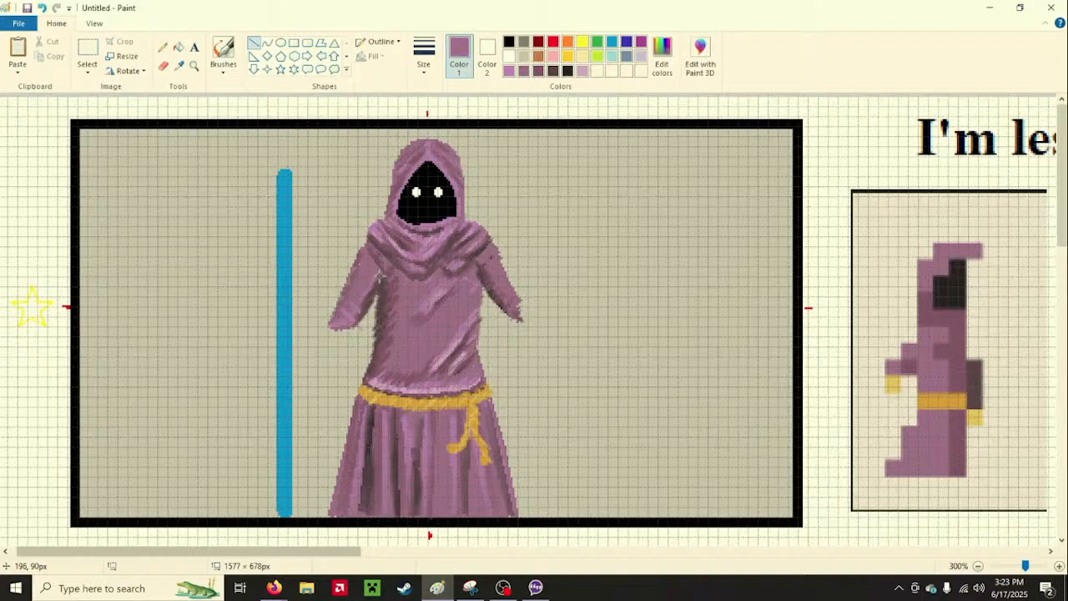
click(381, 44)
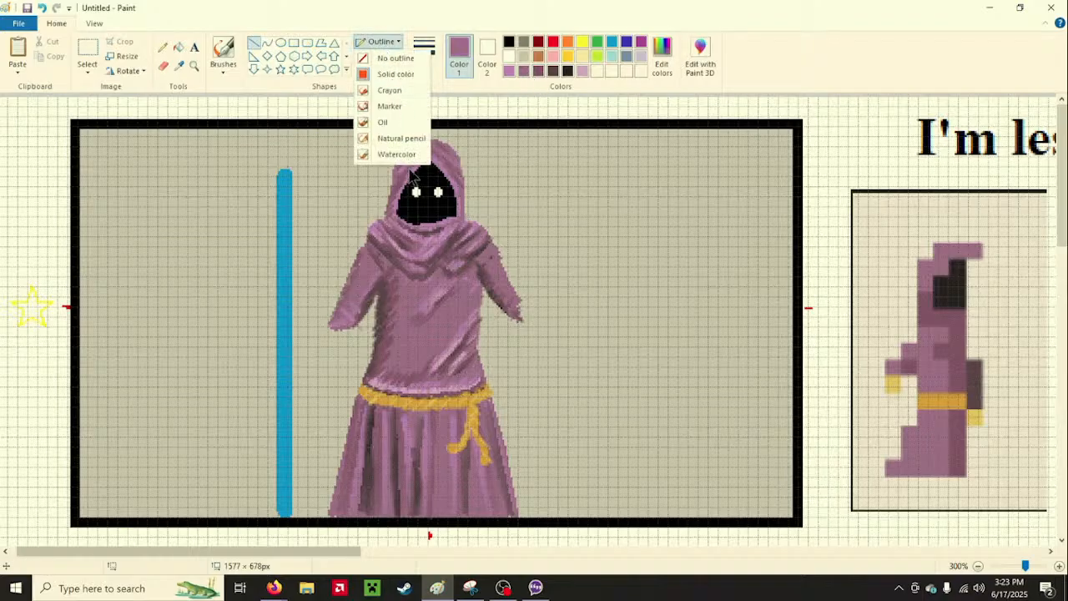
click(404, 139)
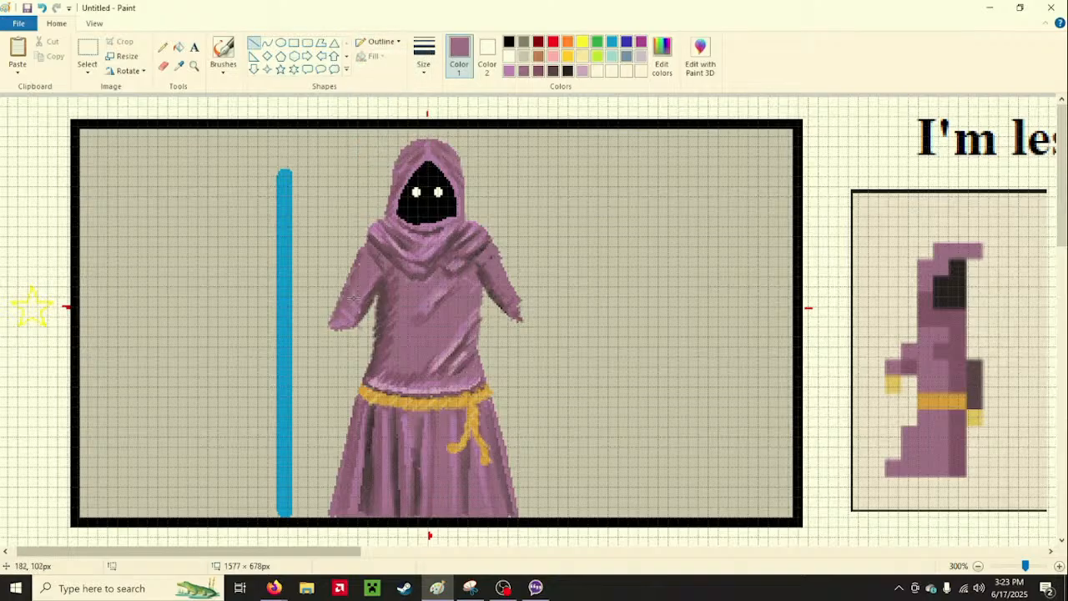
mouse_move(358, 277)
mouse_down()
mouse_move(332, 347)
mouse_move(351, 290)
mouse_up()
click(328, 369)
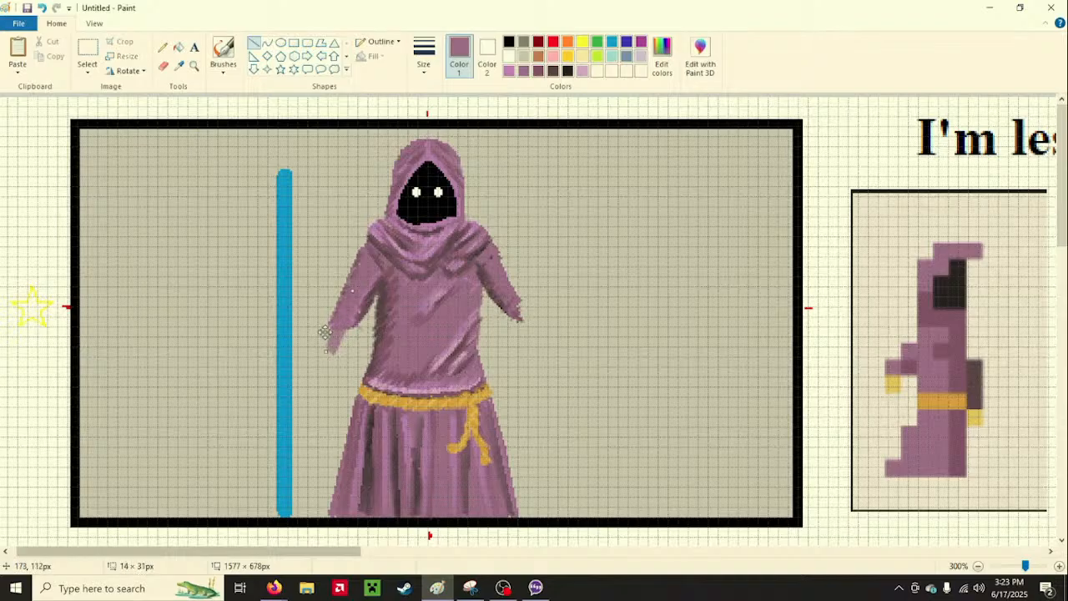
click(315, 367)
drag(327, 352, 346, 306)
click(298, 367)
drag(324, 351, 344, 303)
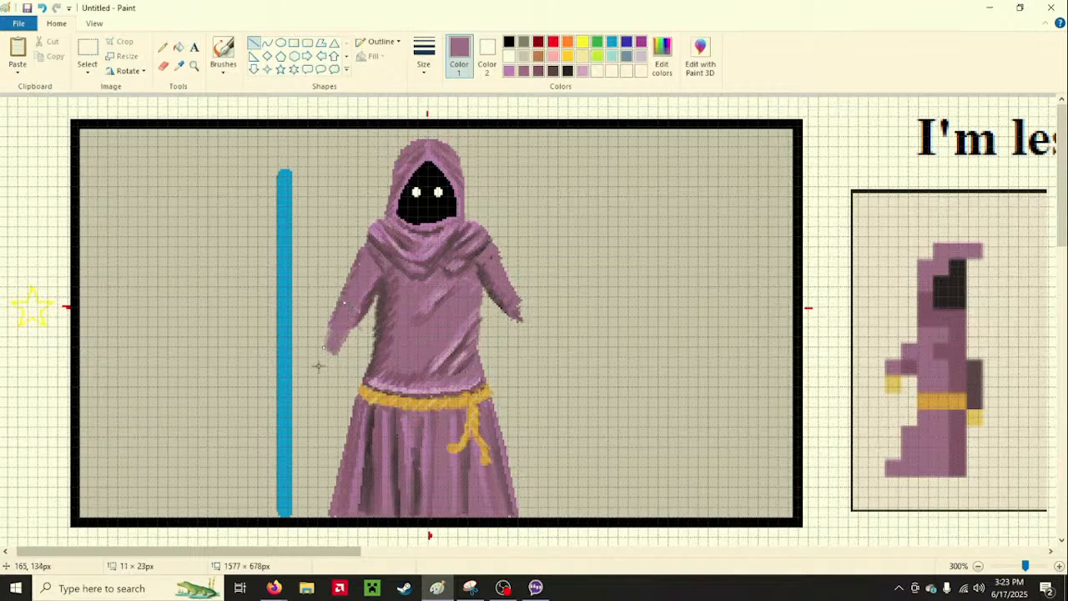
click(318, 366)
mouse_move(321, 349)
mouse_down()
mouse_move(340, 313)
mouse_move(344, 343)
mouse_move(330, 320)
mouse_move(313, 359)
mouse_move(328, 337)
mouse_up()
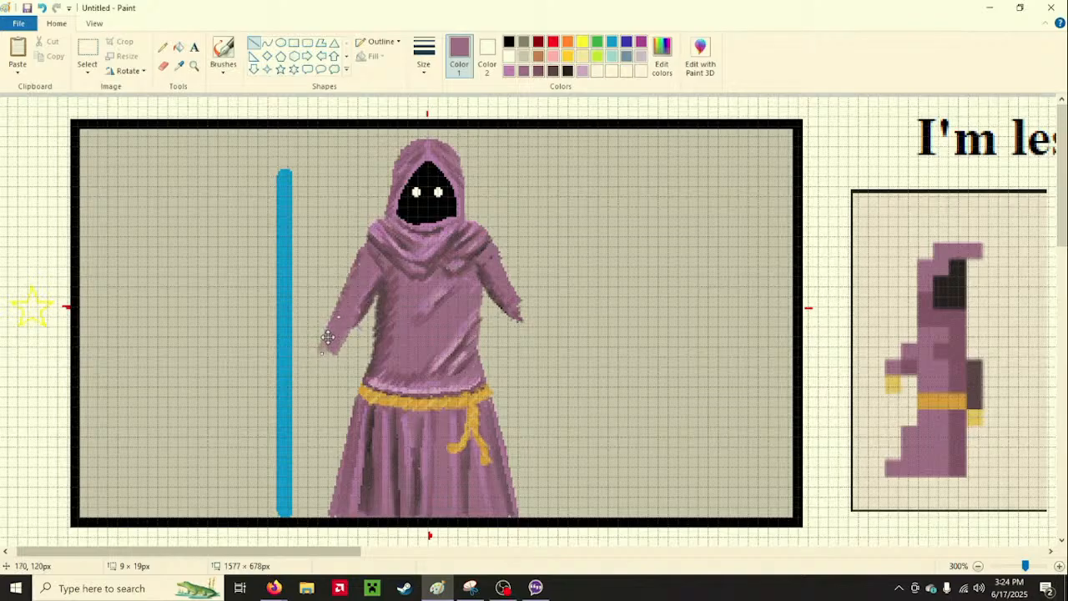
click(226, 333)
click(638, 338)
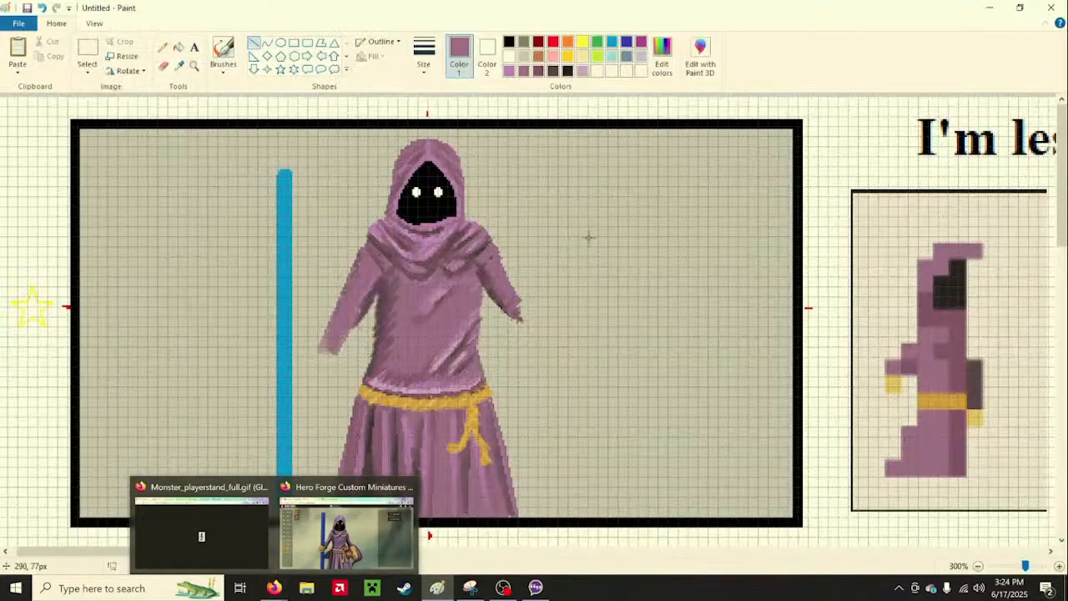
click(223, 66)
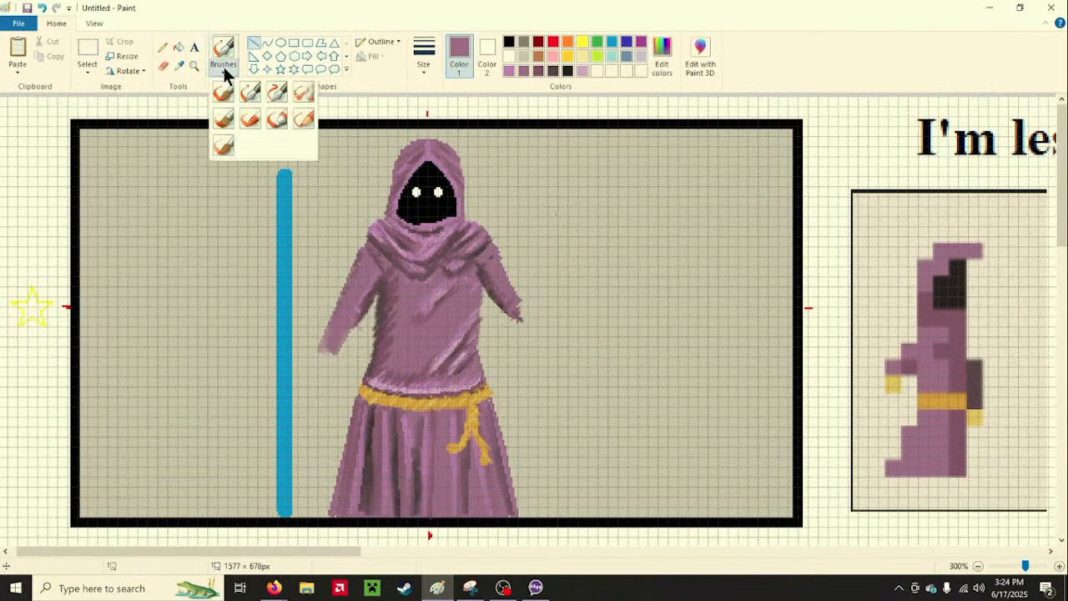
click(289, 94)
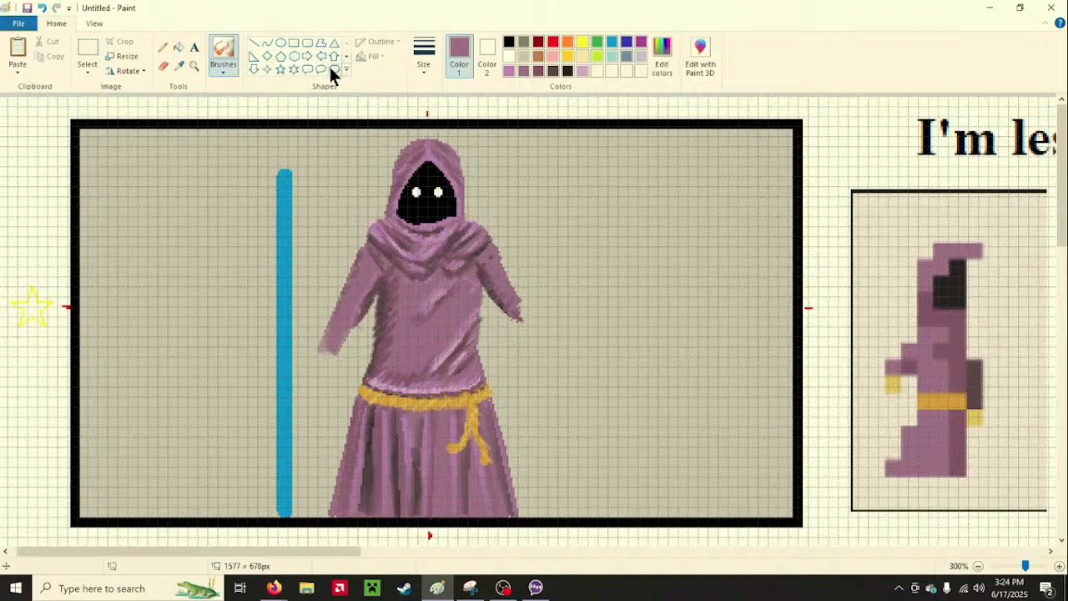
click(179, 65)
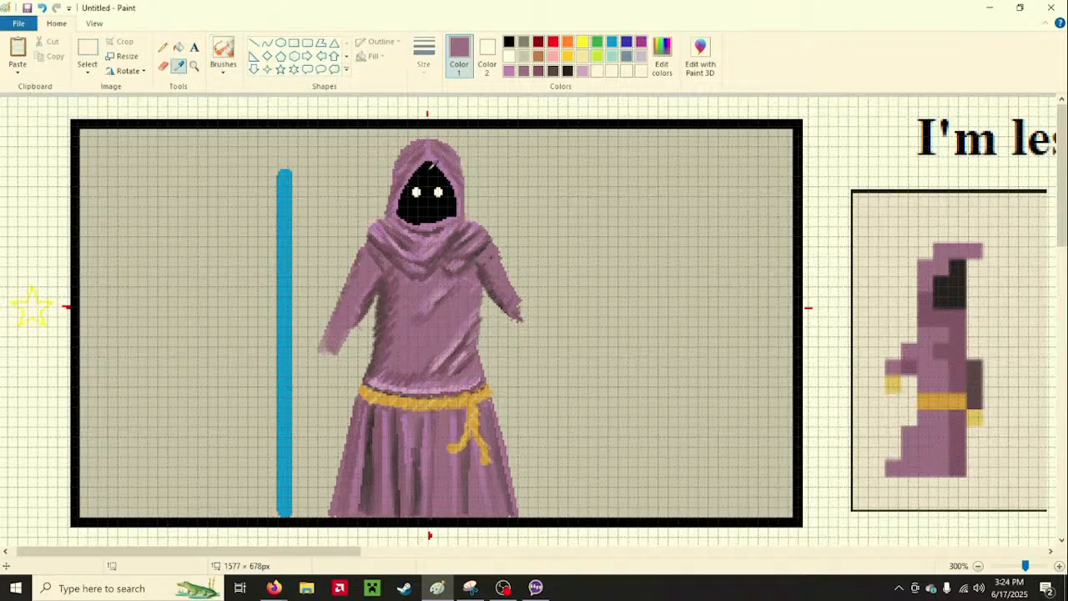
click(892, 383)
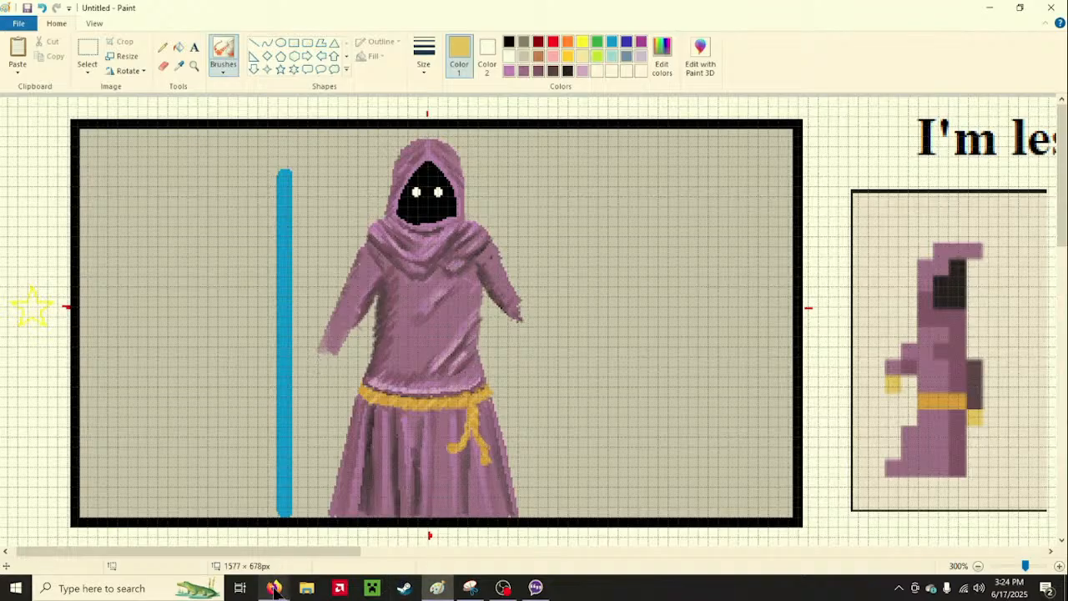
mouse_move(273, 587)
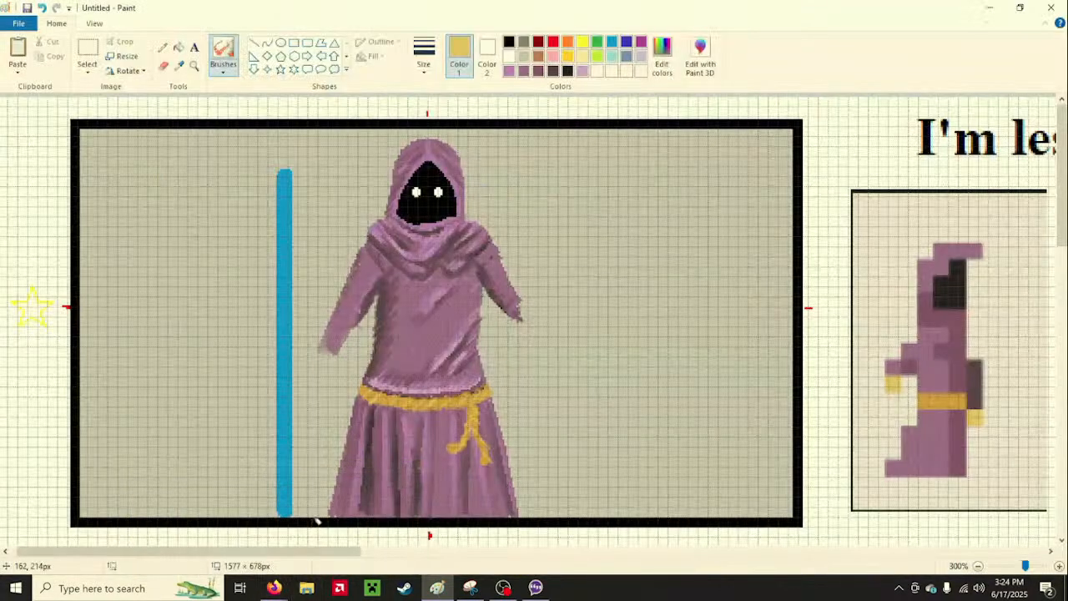
Erase the blue staff beside the wizard by filling it with the beige background color
click(178, 48)
click(524, 57)
click(286, 214)
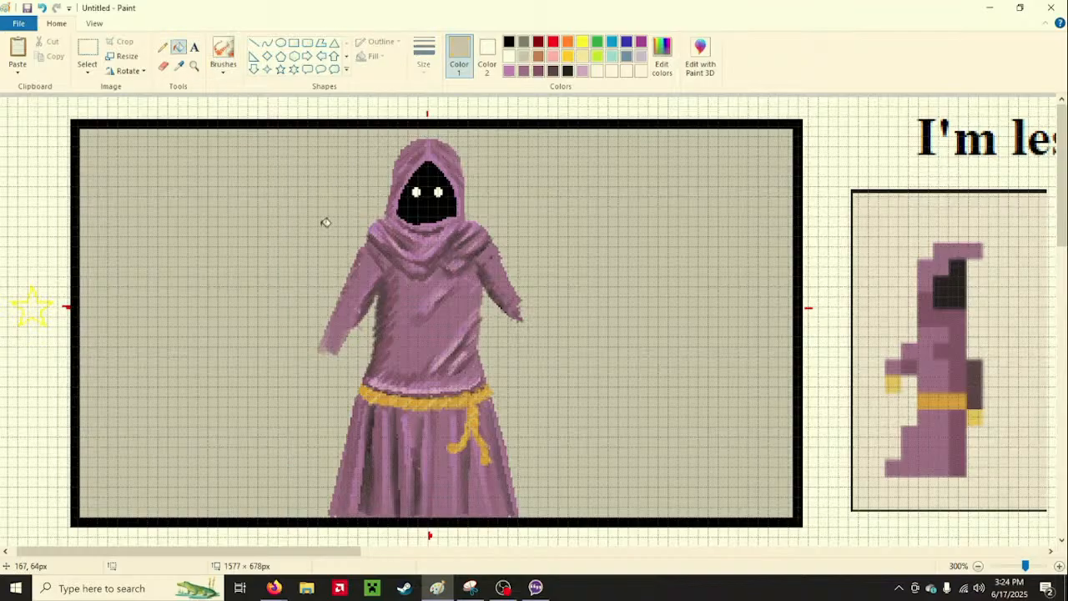
Draw a four-point star about 18 × 25 px beside the wizard's hood and color it pale turquoise
click(253, 43)
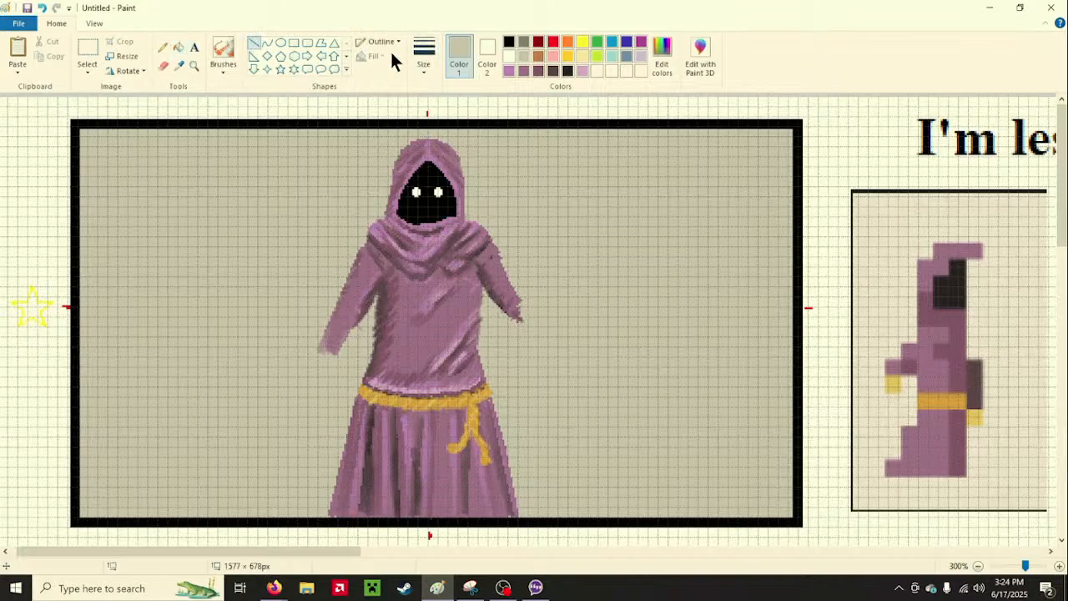
click(263, 73)
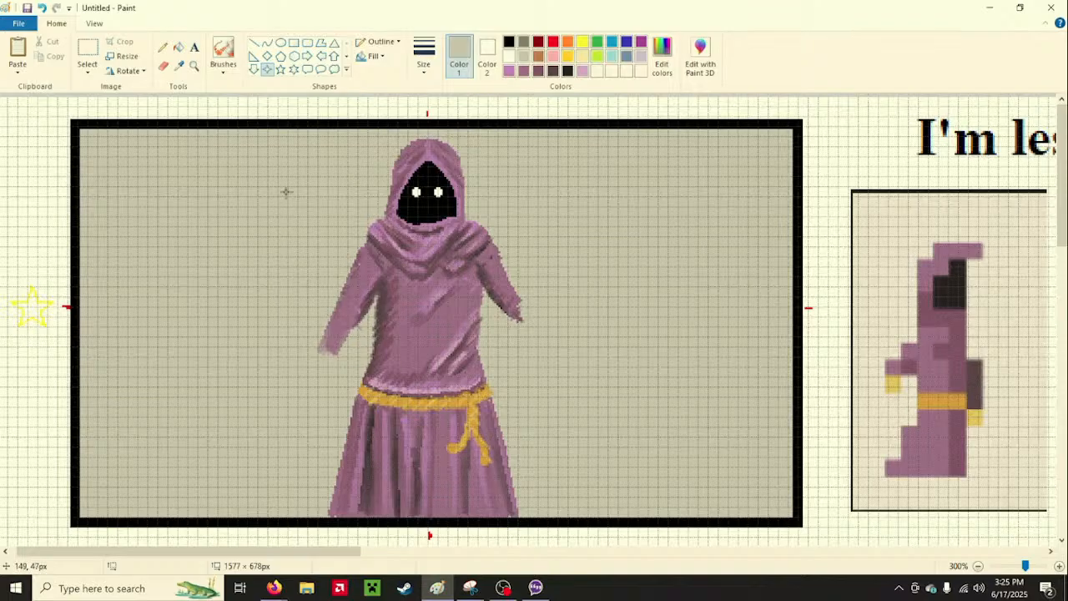
drag(286, 191, 320, 240)
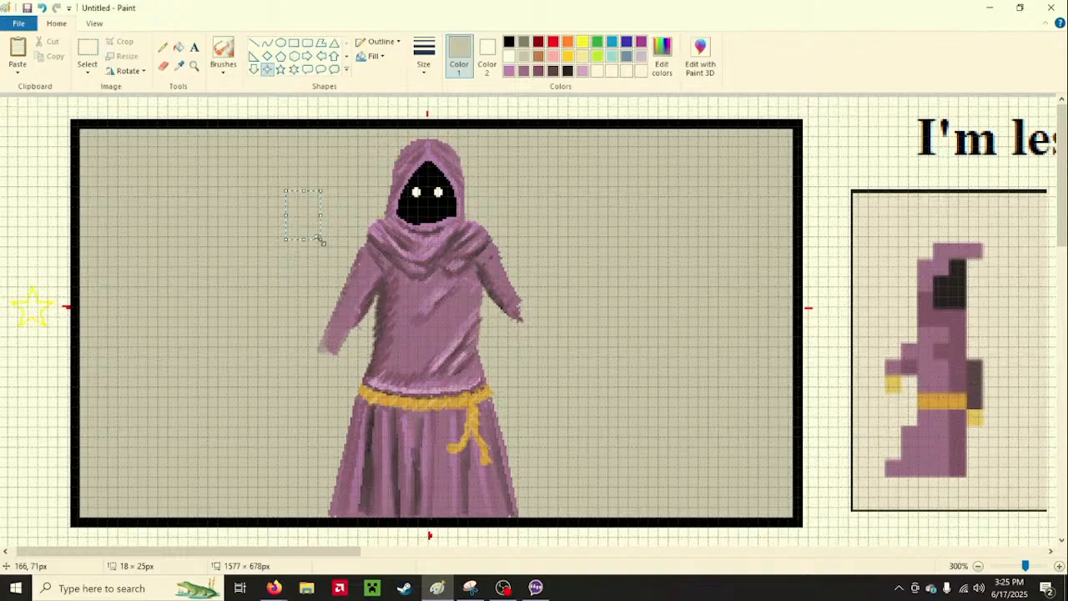
click(611, 55)
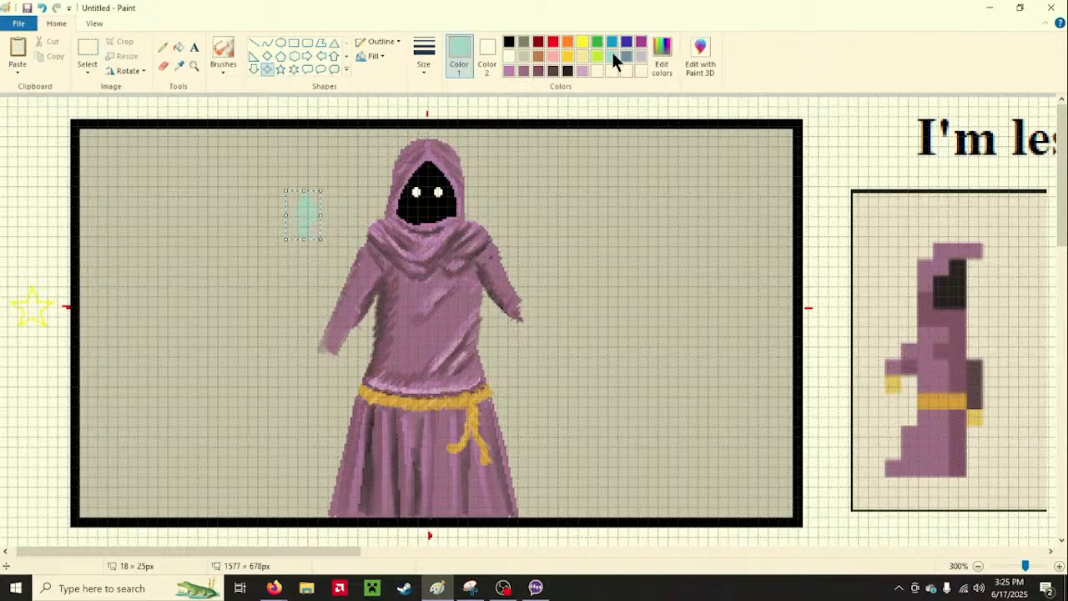
Give the four-point star a solid color outline in the second-thinnest line width
click(376, 40)
click(384, 72)
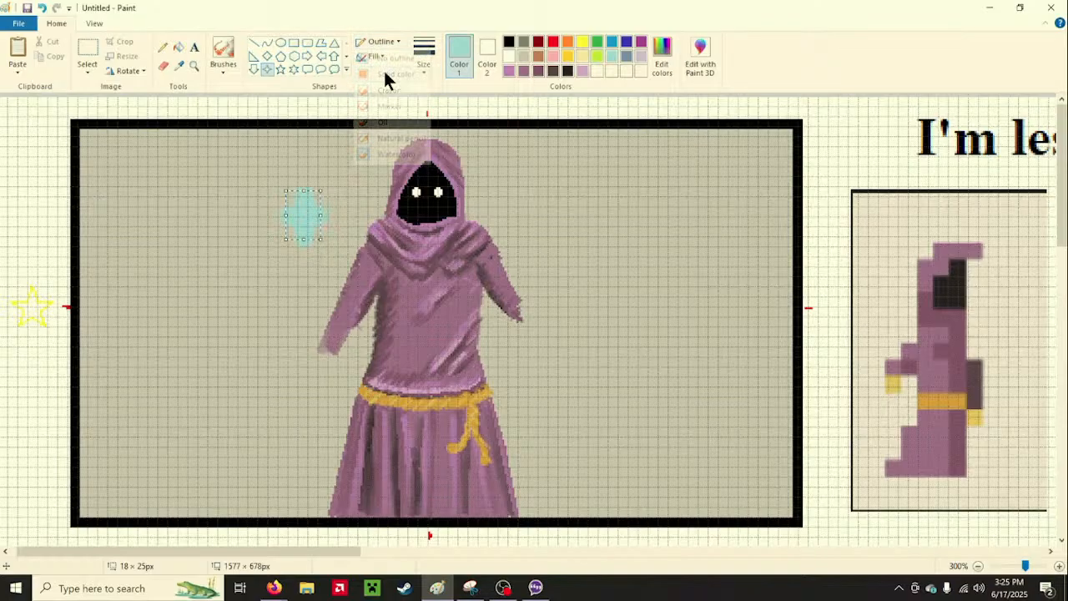
click(378, 55)
click(377, 44)
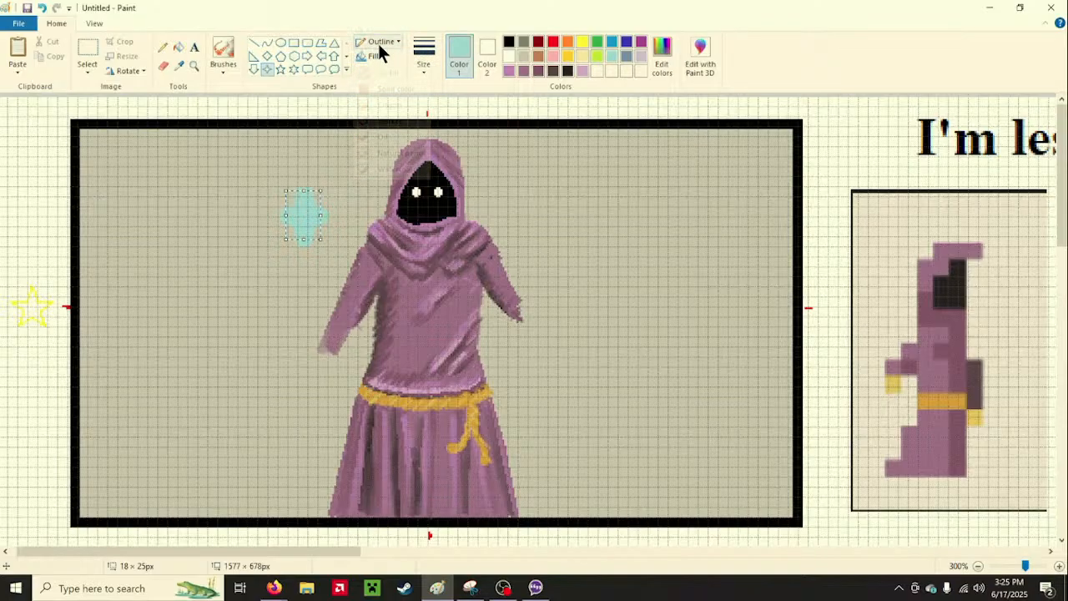
click(378, 44)
click(378, 43)
click(378, 43)
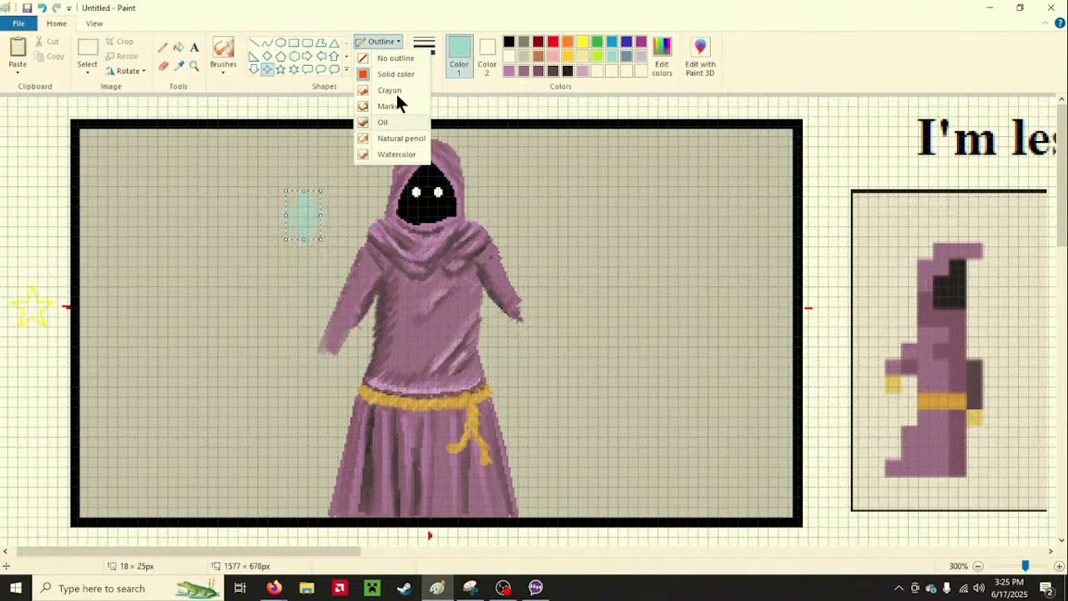
click(396, 73)
click(418, 72)
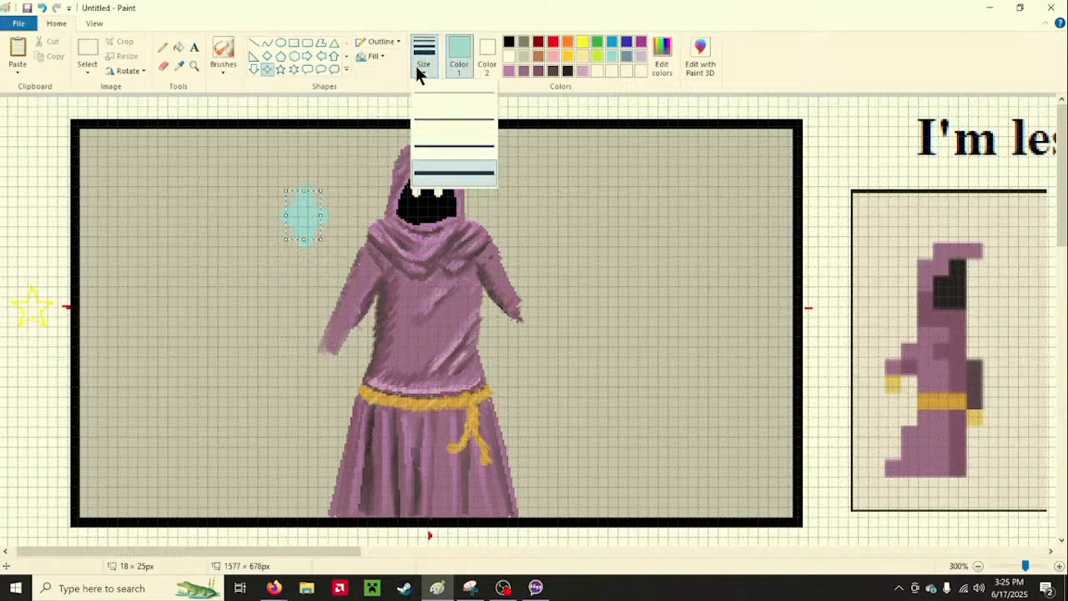
click(434, 118)
Hide the gridlines, enlarge the star to about 29 × 31 px, and position it level with the wizard's chin
mouse_move(286, 214)
mouse_down()
mouse_move(269, 212)
mouse_move(295, 175)
mouse_move(292, 209)
mouse_up()
click(95, 25)
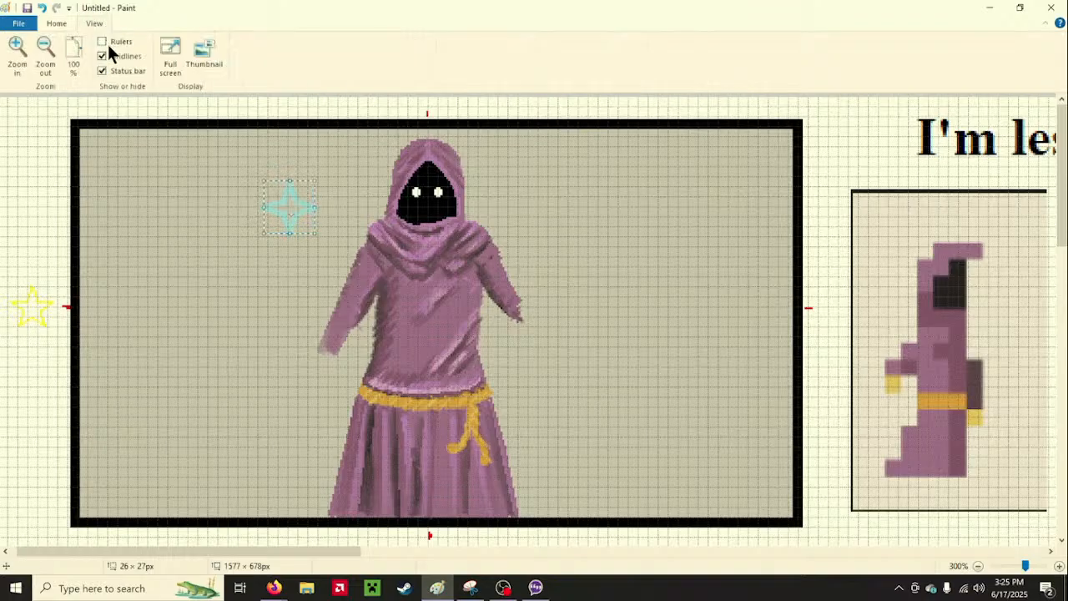
click(102, 56)
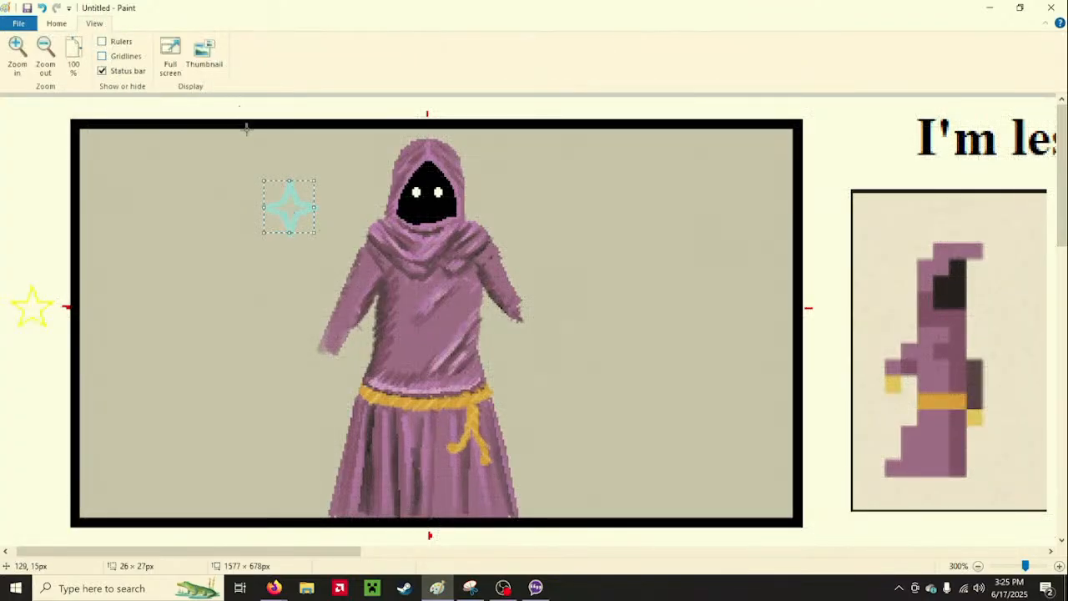
drag(263, 180, 297, 206)
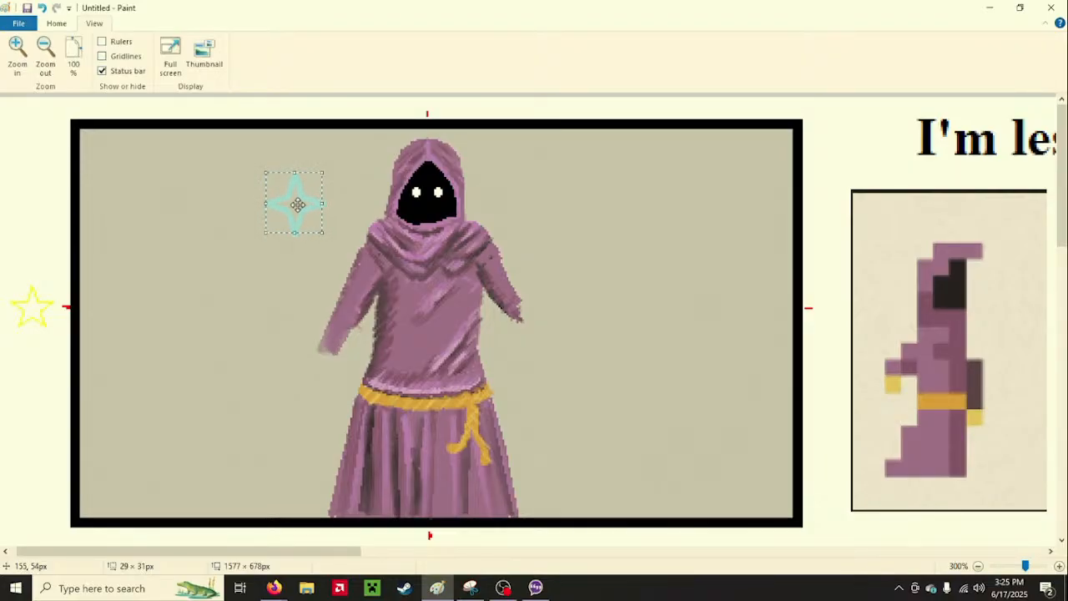
drag(298, 204, 296, 209)
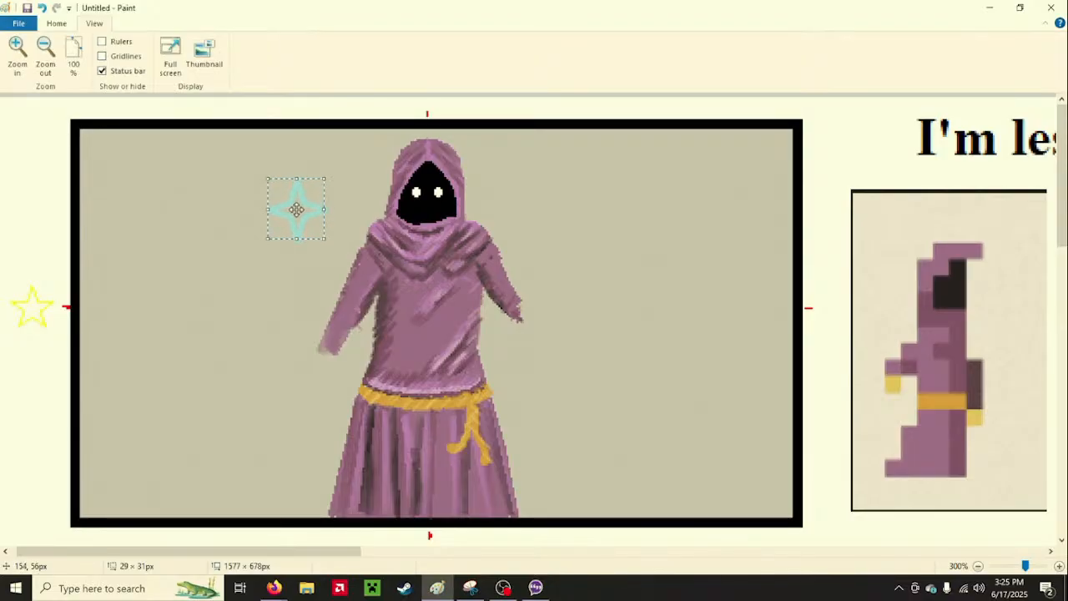
Switch to Firefox to examine the blue pixel-art wand reference, and return to the Paint drawing
mouse_move(274, 587)
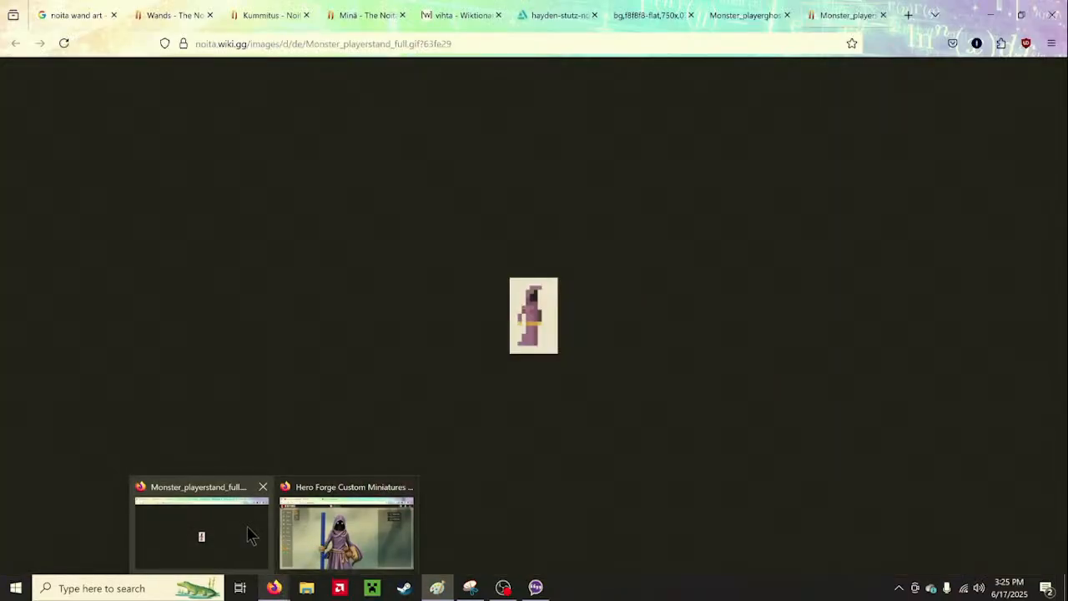
click(249, 534)
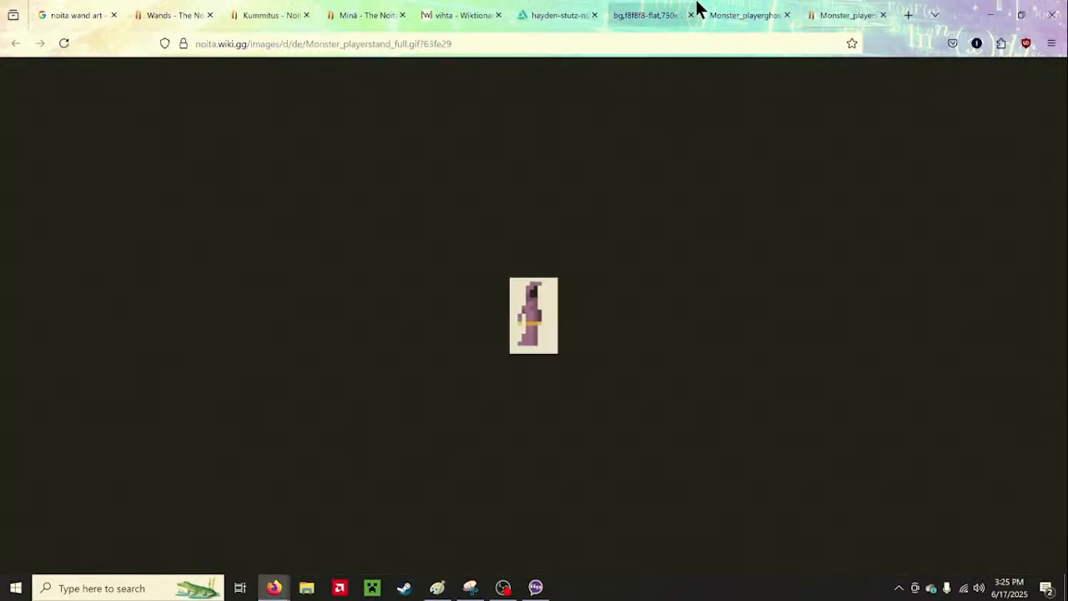
click(649, 12)
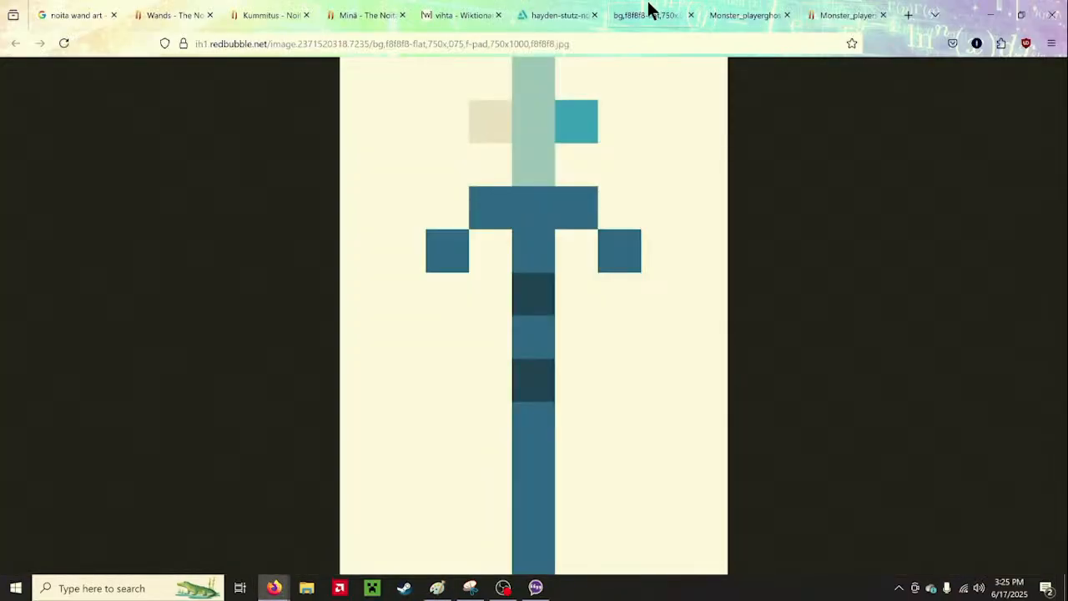
click(986, 12)
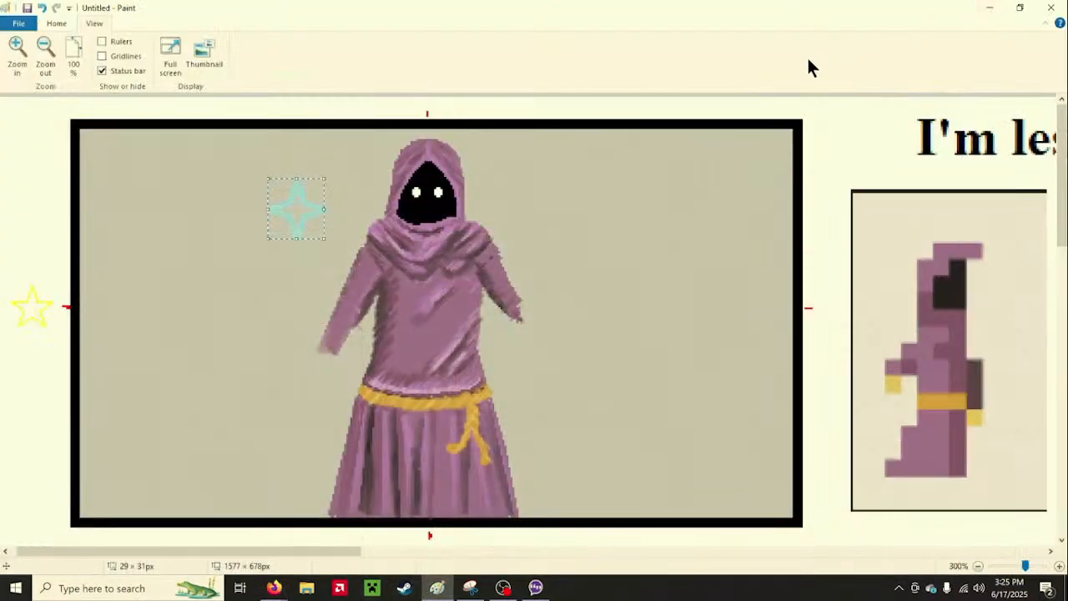
mouse_move(272, 589)
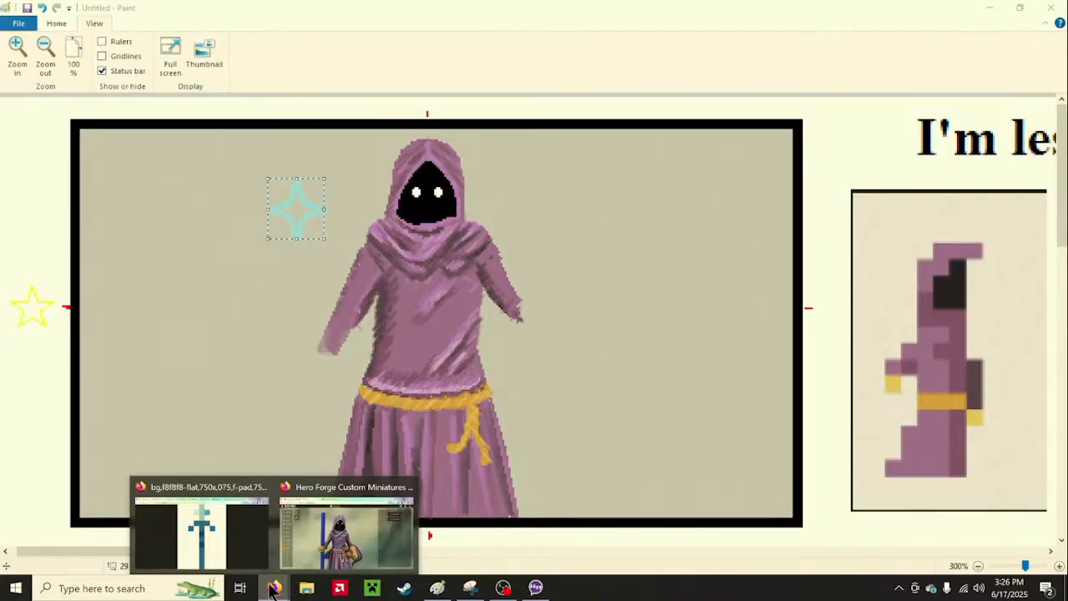
Place the star and draw an upward-arched turquoise curve about 30 px wide at its lower point with the Curve tool
click(283, 381)
click(65, 25)
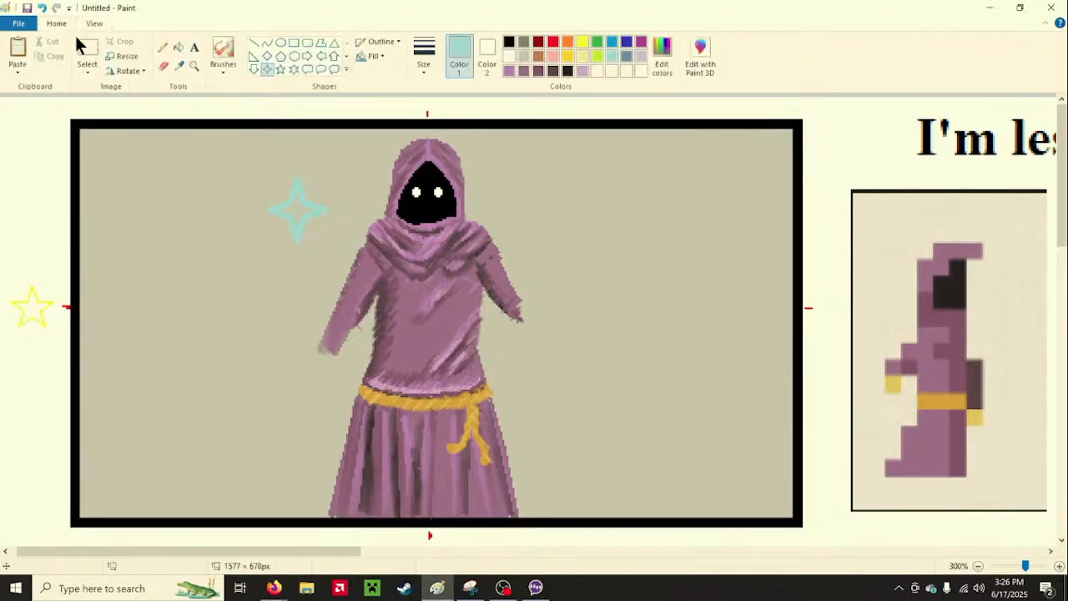
click(266, 44)
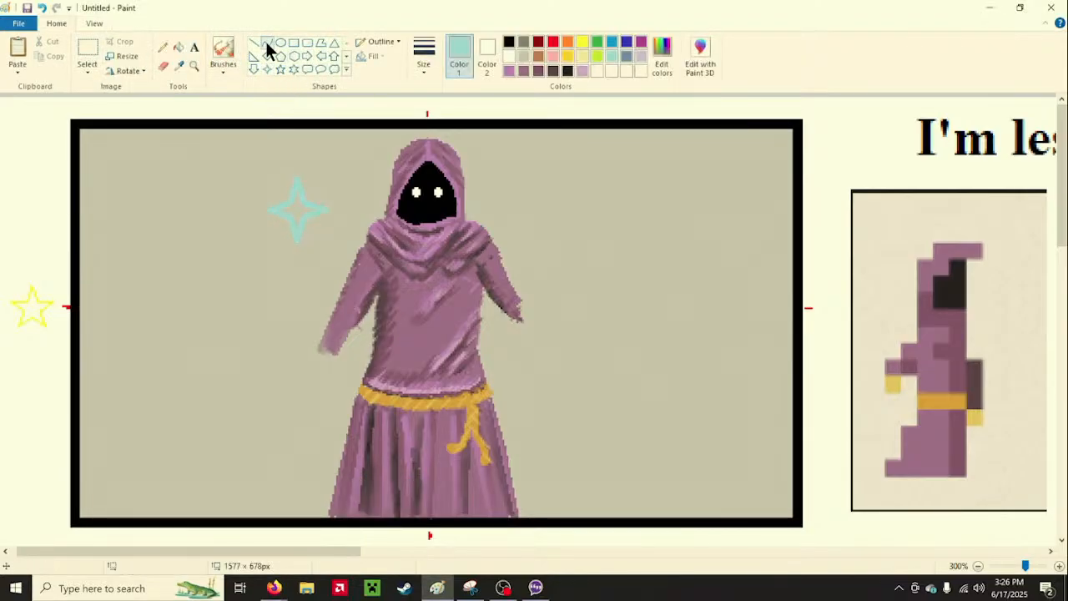
click(612, 42)
drag(267, 246, 327, 245)
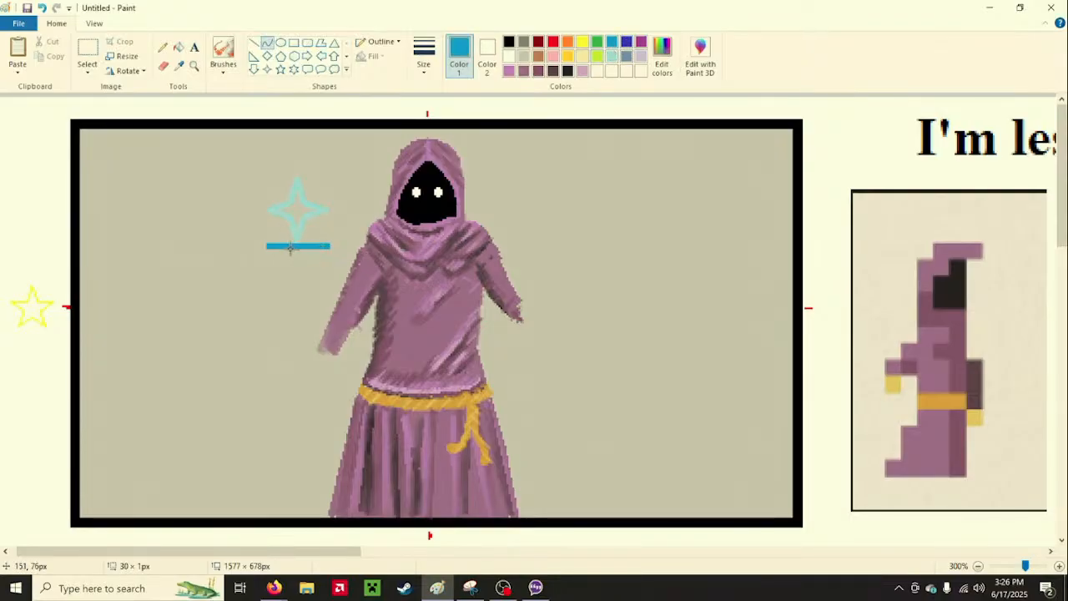
drag(279, 240, 313, 240)
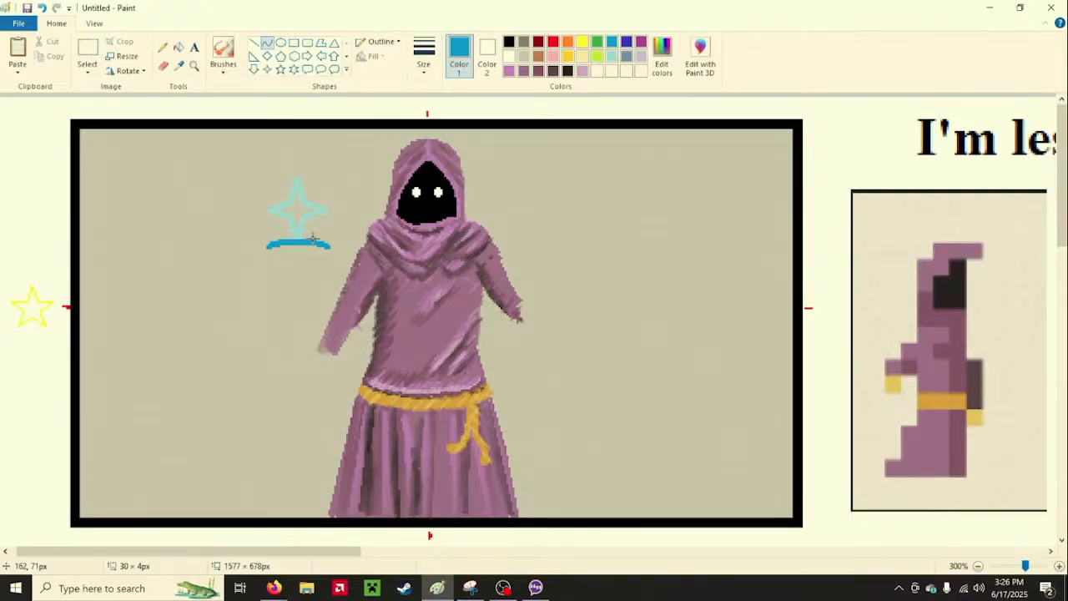
drag(313, 239, 317, 238)
drag(307, 238, 302, 236)
click(303, 236)
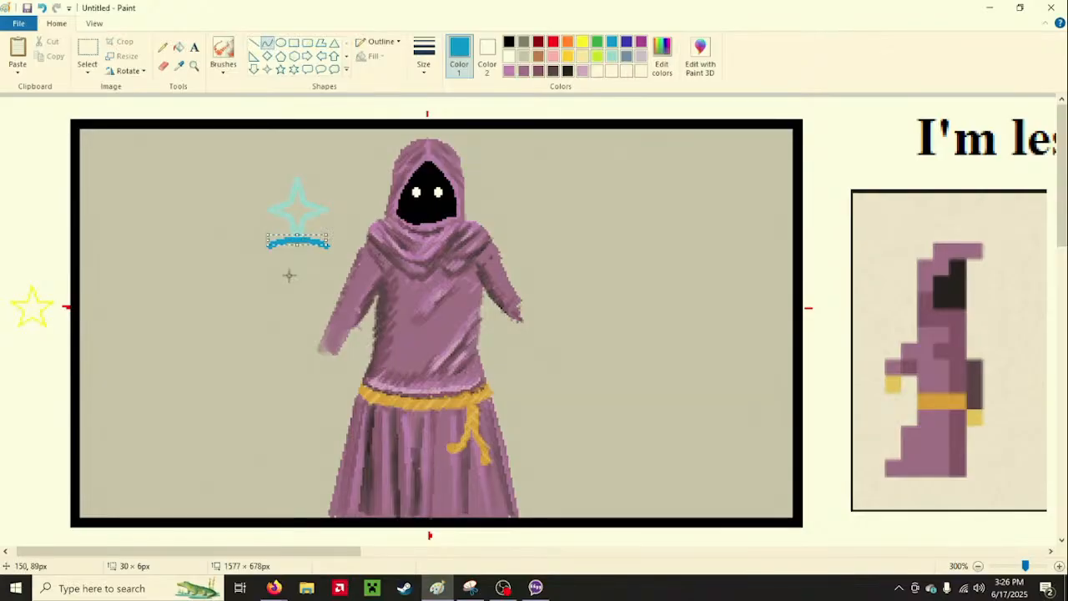
Finish the blue arc under the star and draw a straight blue staff shaft from it down to the frame's lower edge
click(290, 275)
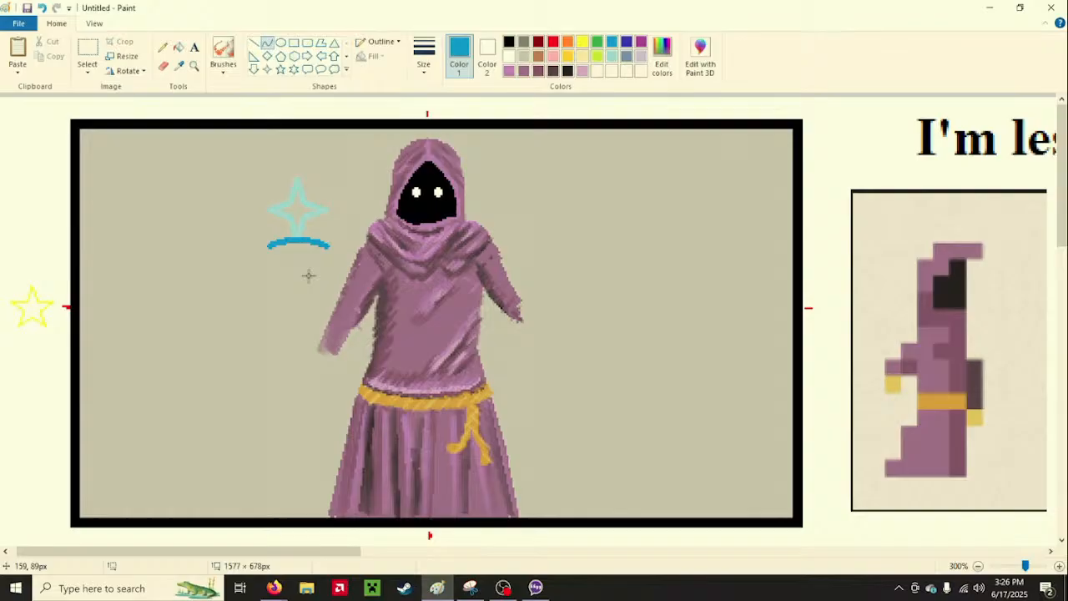
click(250, 45)
drag(296, 240, 296, 514)
click(319, 461)
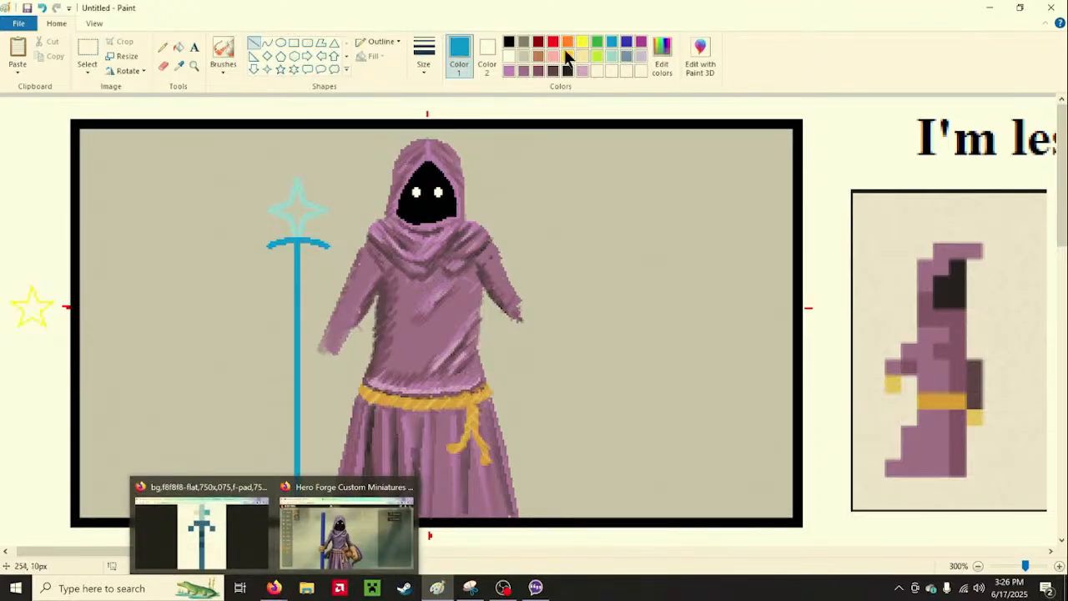
Draw two short indigo bands on the upper part of the staff shaft and undo the stray mark below them
click(626, 41)
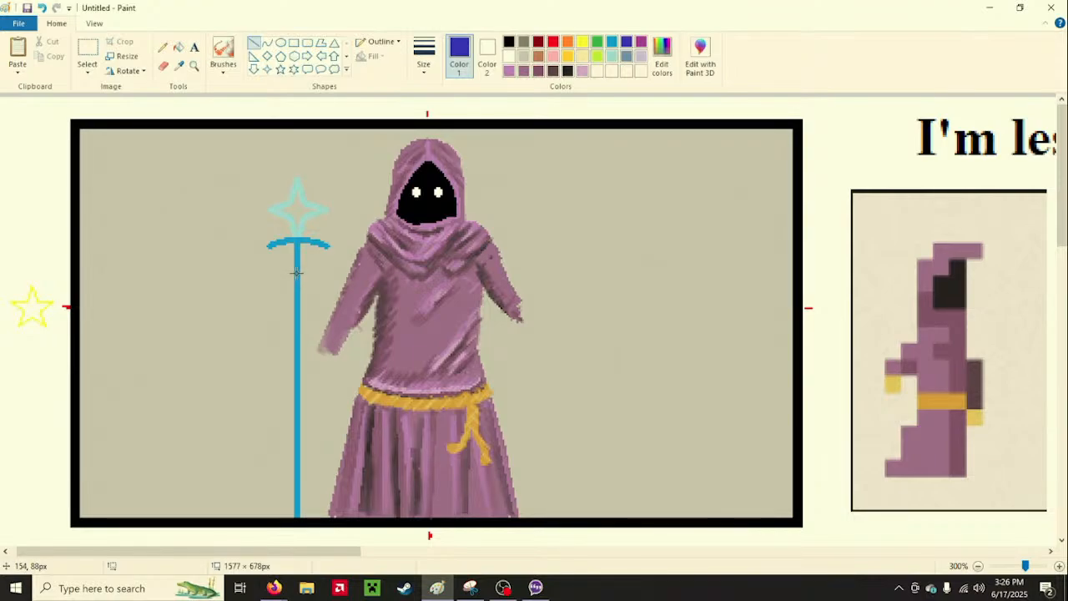
drag(296, 272, 296, 322)
drag(296, 364, 296, 367)
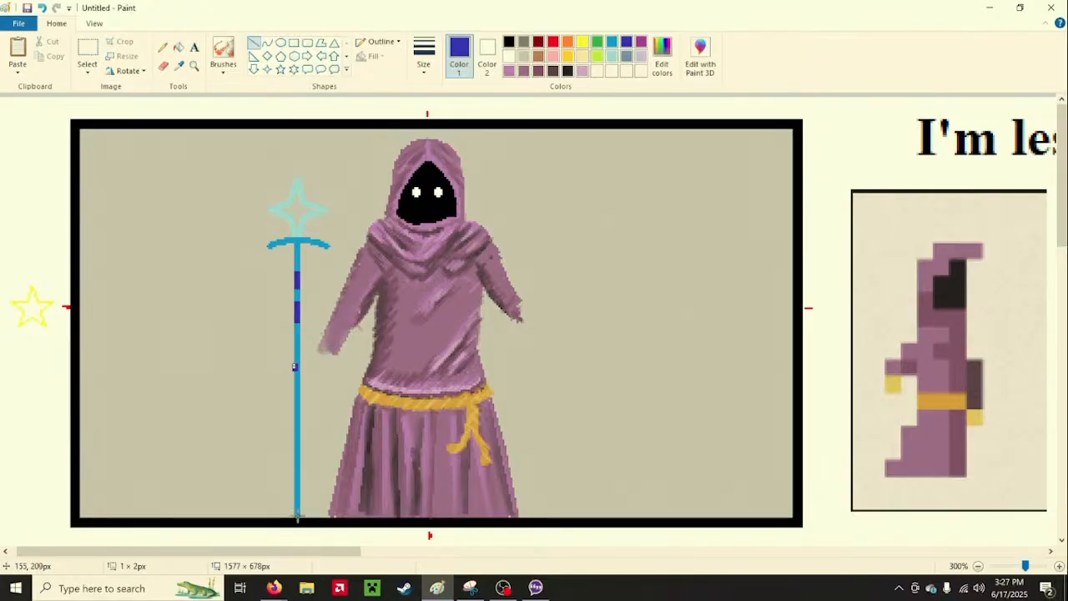
key(ctrl+z)
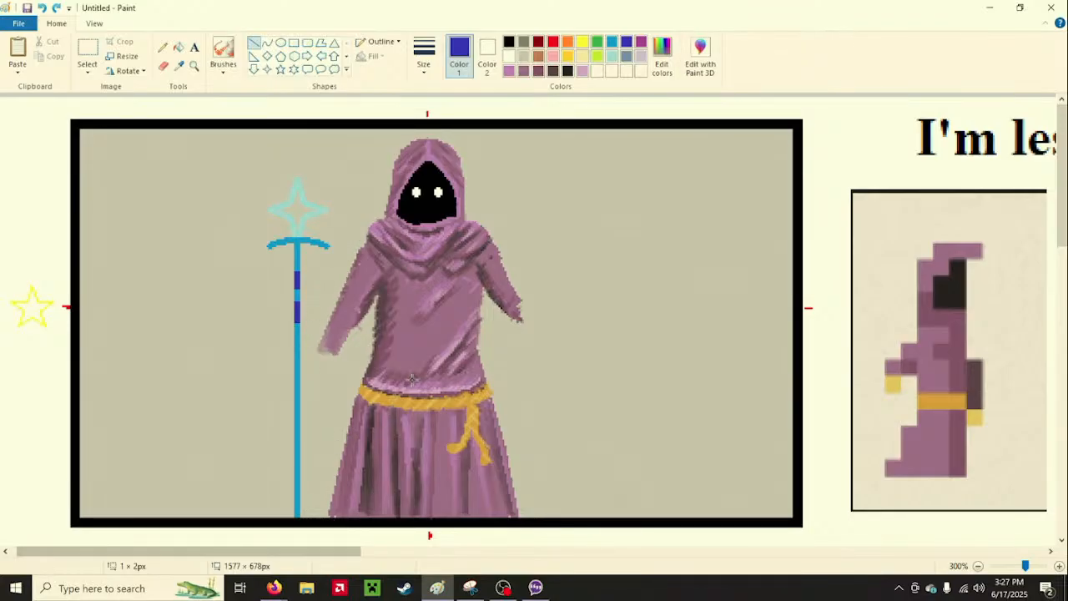
Fill the inside of the four-point star above the staff with white
click(177, 47)
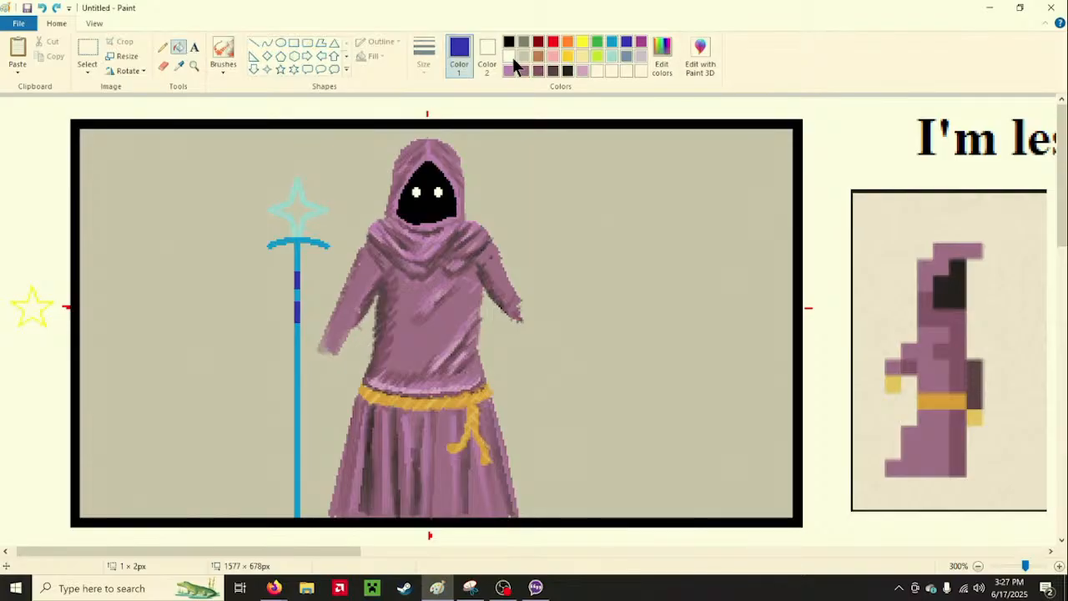
click(510, 56)
click(313, 212)
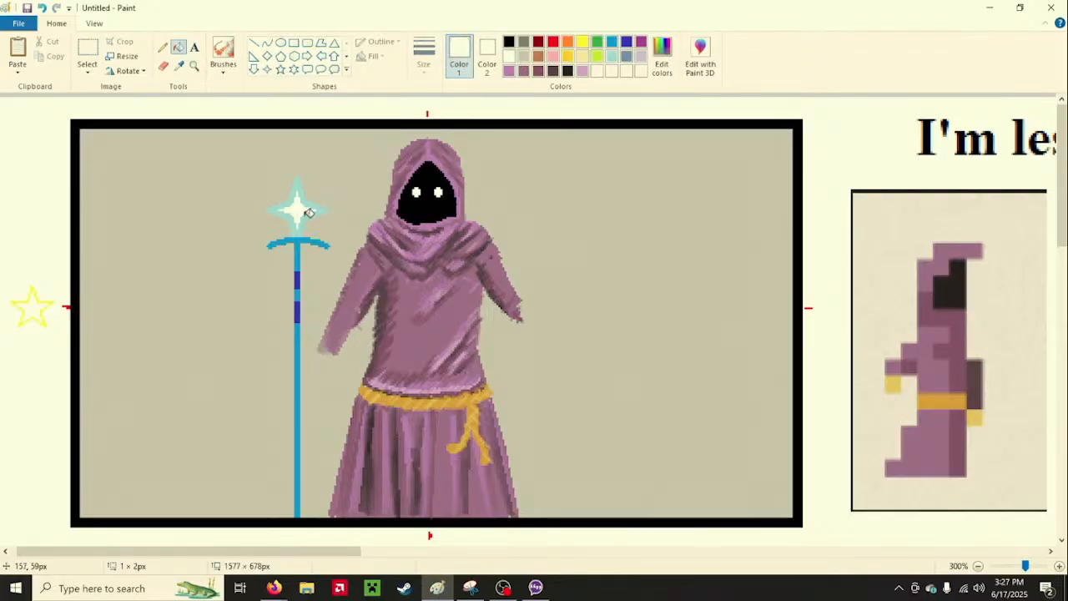
Add cyan (red 0, green 255, blue 255) to the palette and set light purple as Color 1
click(163, 48)
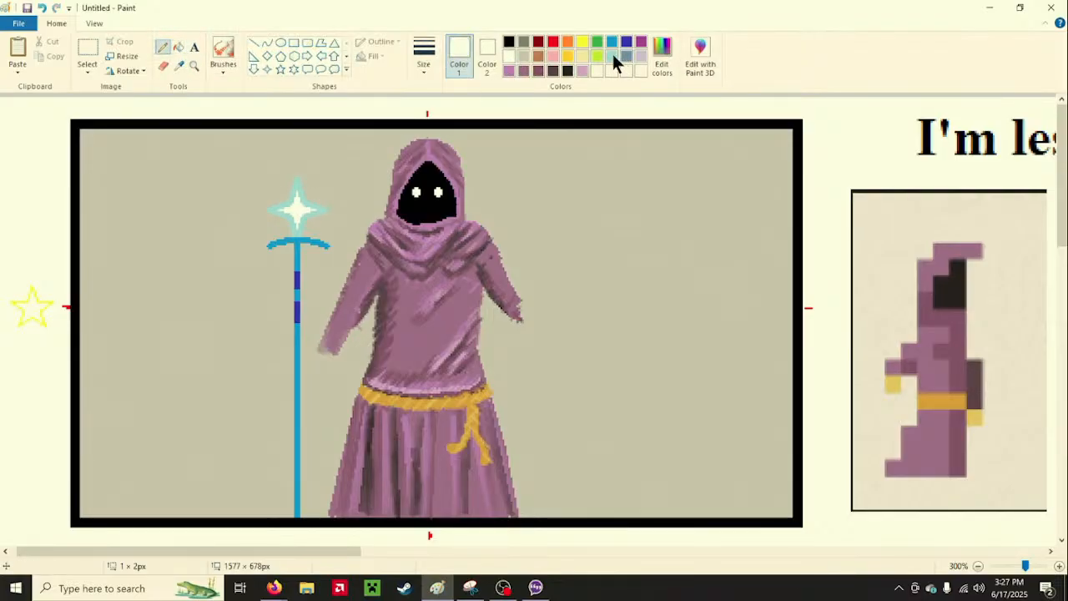
click(662, 62)
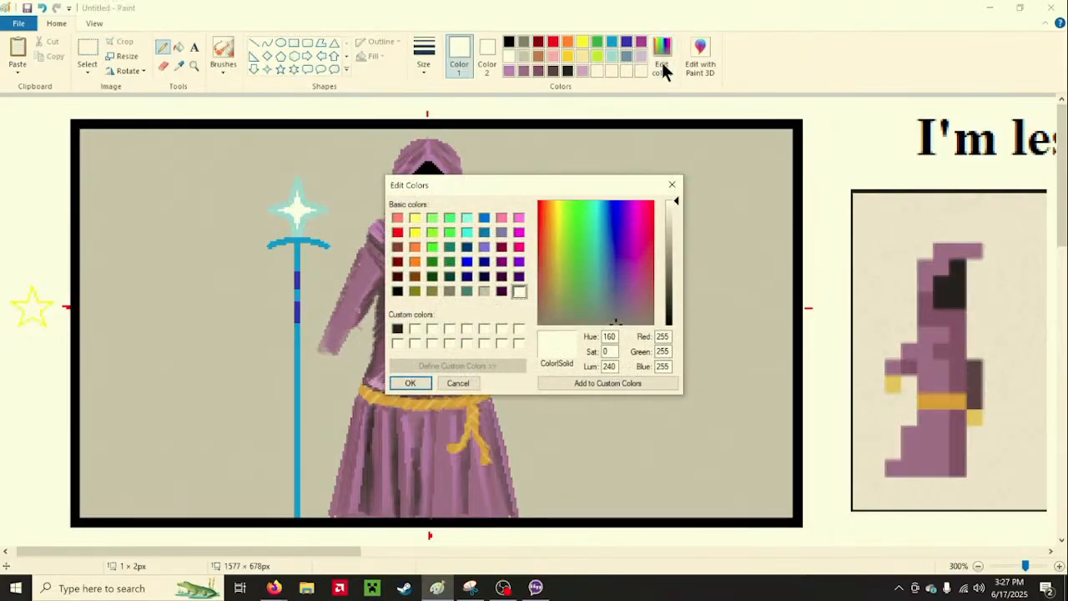
click(467, 233)
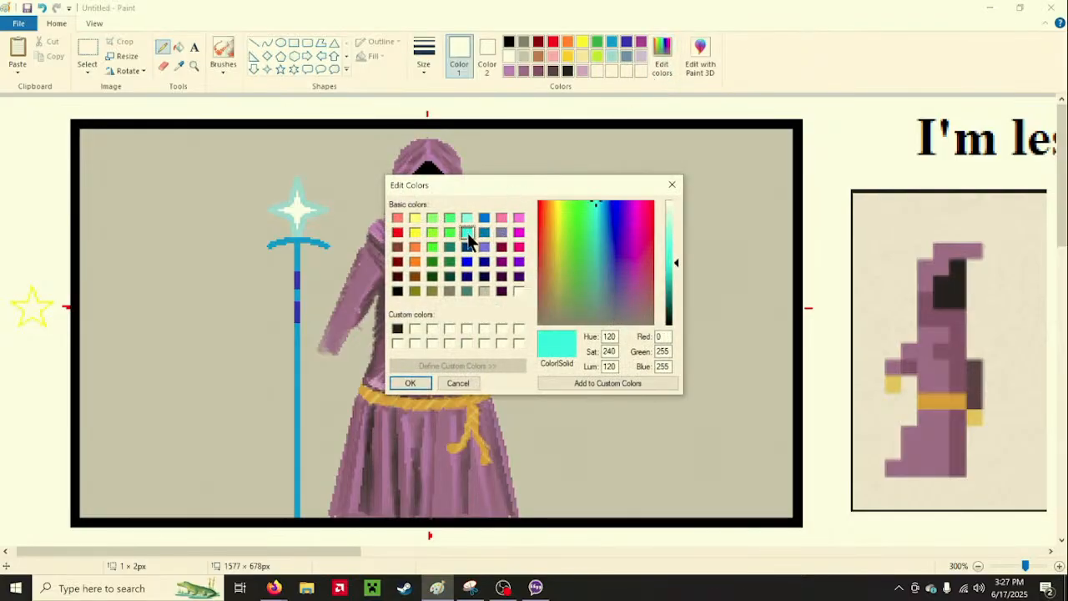
click(411, 383)
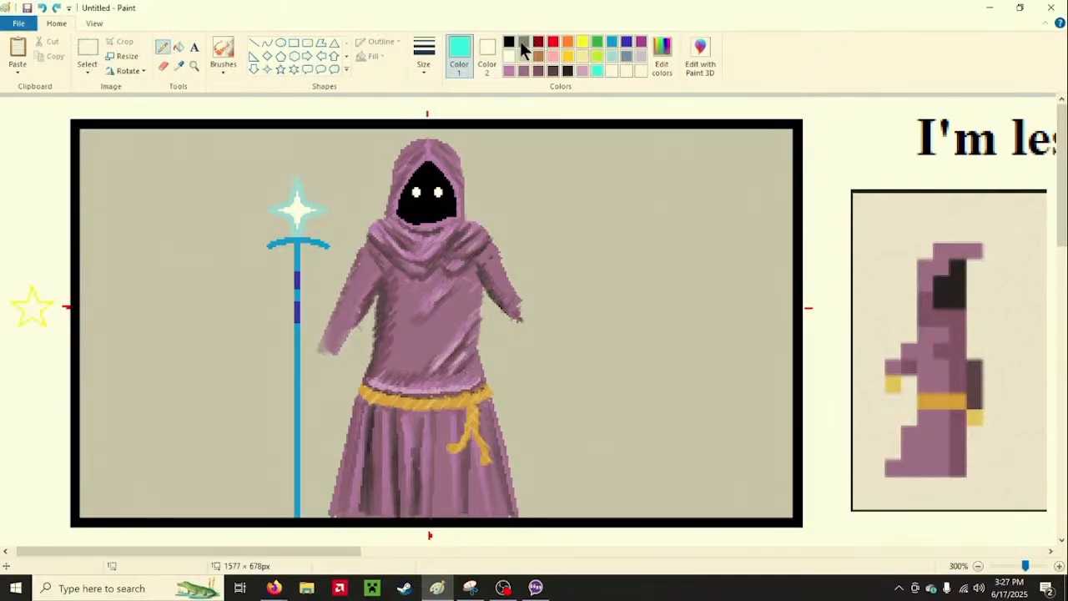
click(510, 69)
Turn the gridlines on and off again, and open the thumbnail preview of the canvas
click(95, 25)
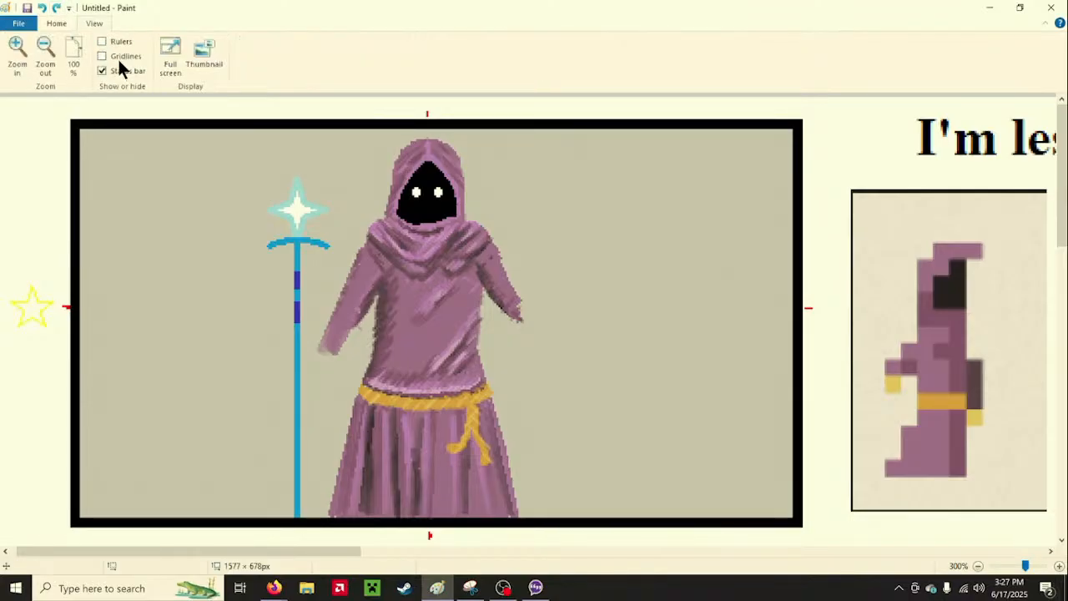
click(117, 55)
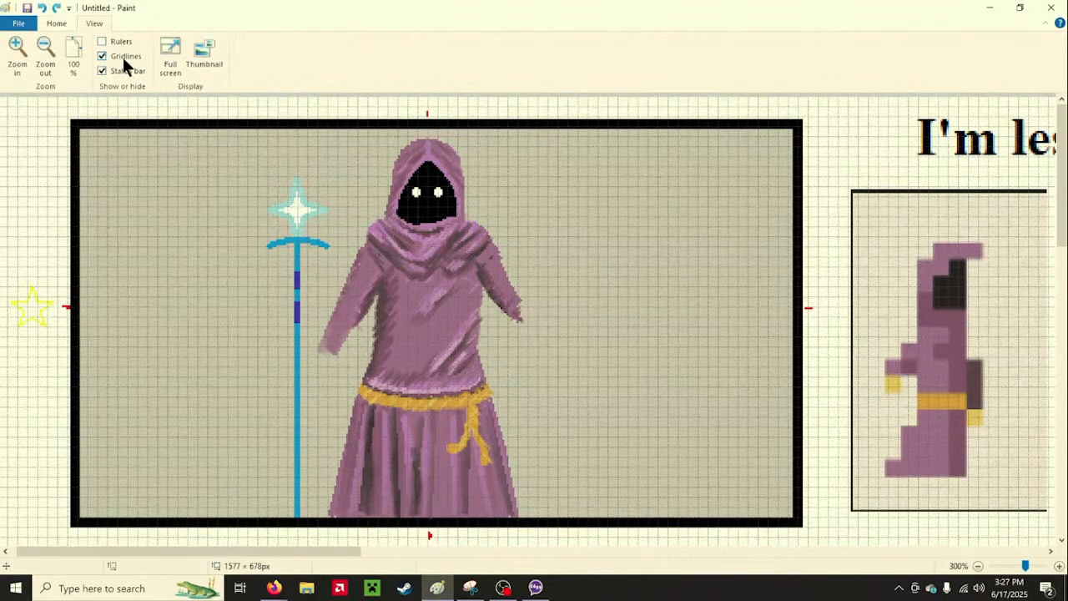
click(118, 56)
click(206, 55)
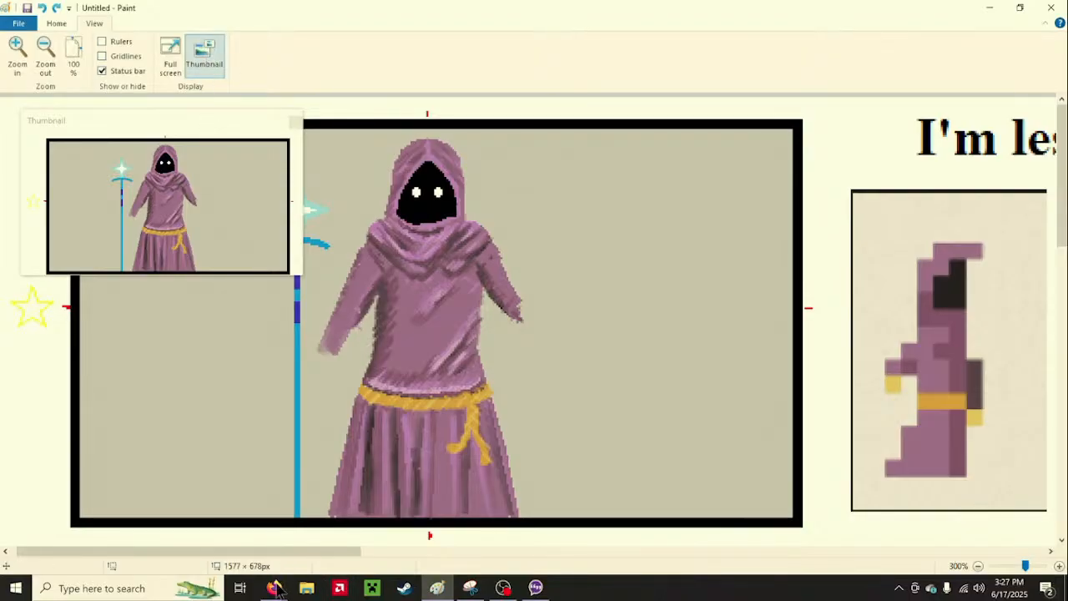
Switch to the Hero Forge browser window, remove the side gear from the hooded figure, and return to Paint
mouse_move(277, 589)
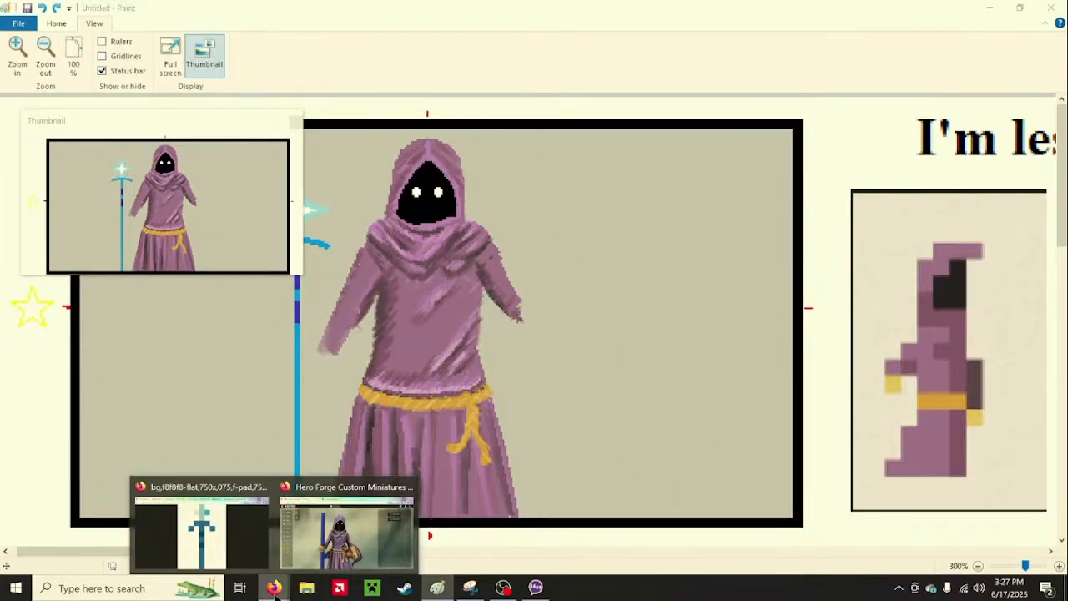
click(310, 536)
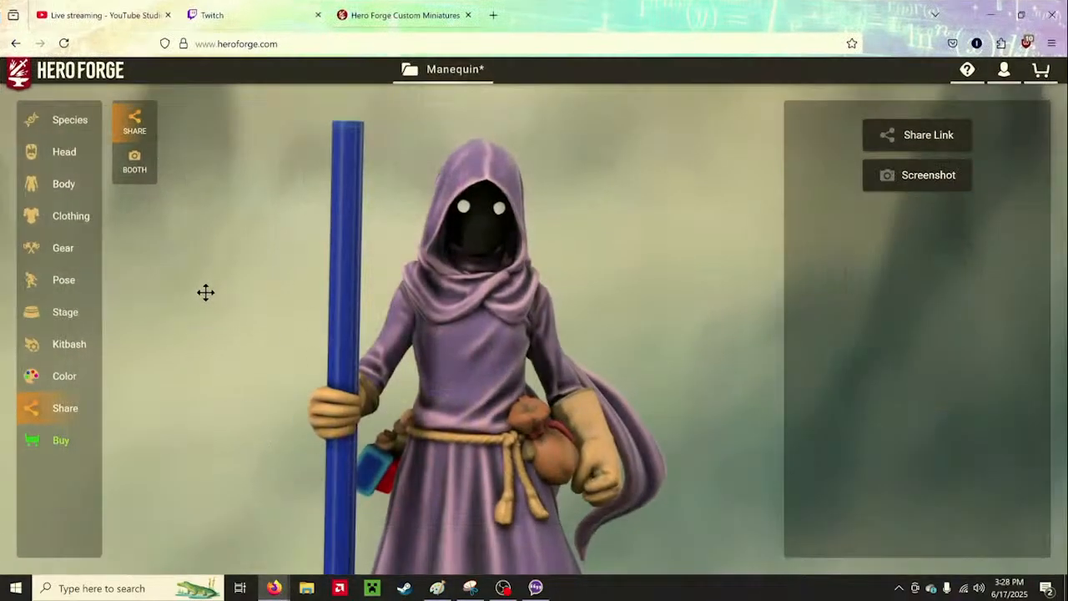
click(60, 252)
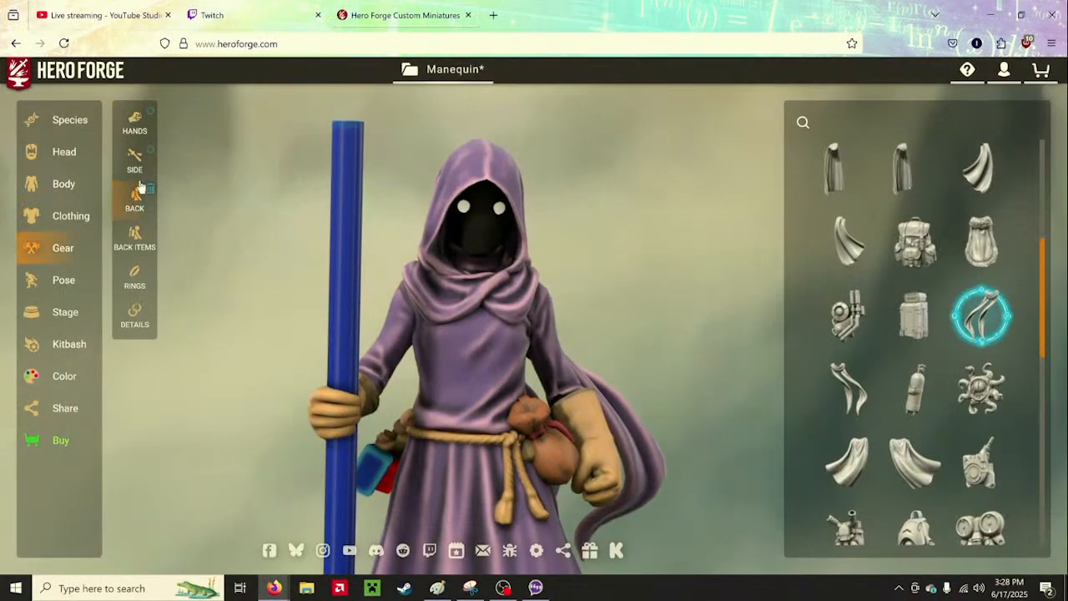
click(149, 155)
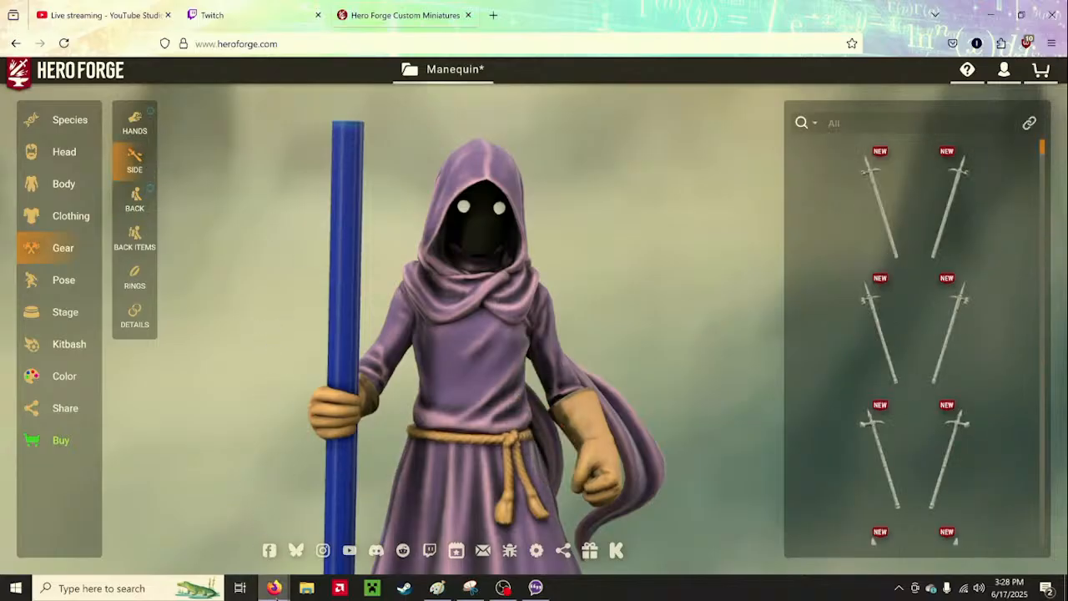
mouse_move(276, 590)
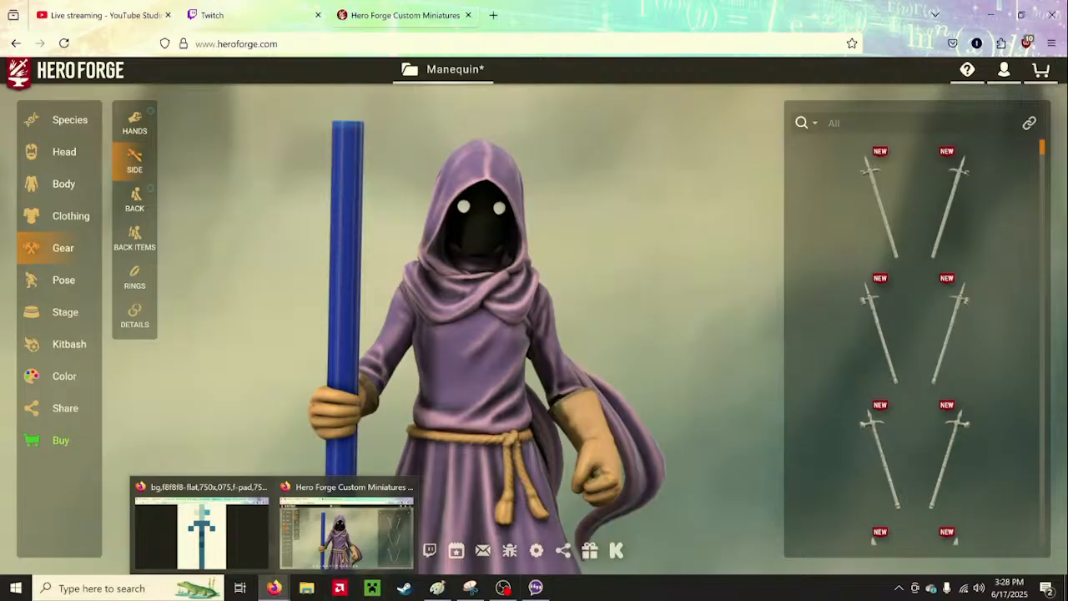
click(437, 587)
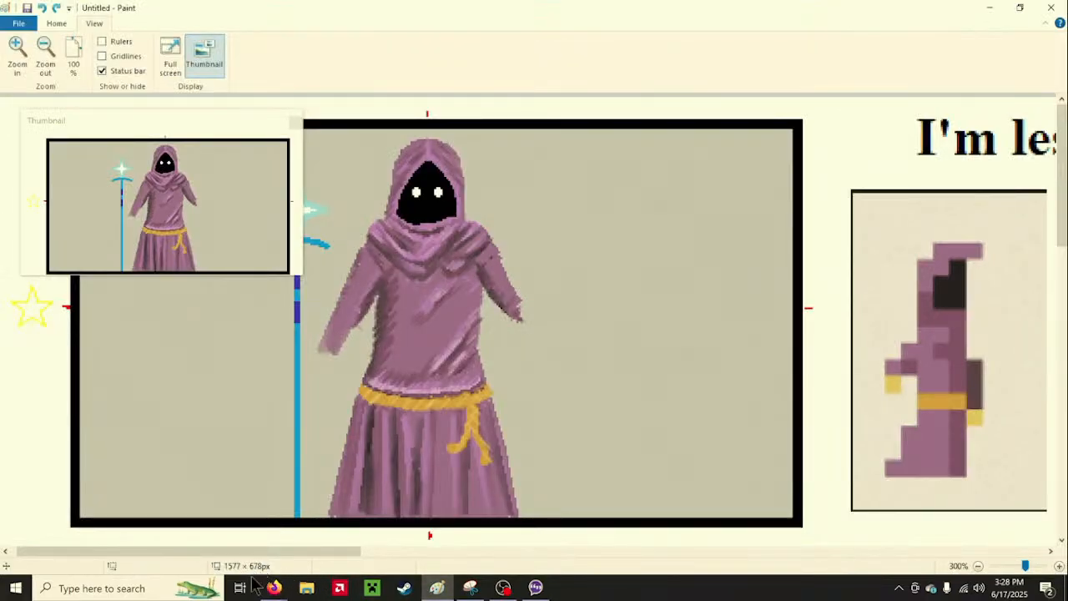
mouse_move(271, 588)
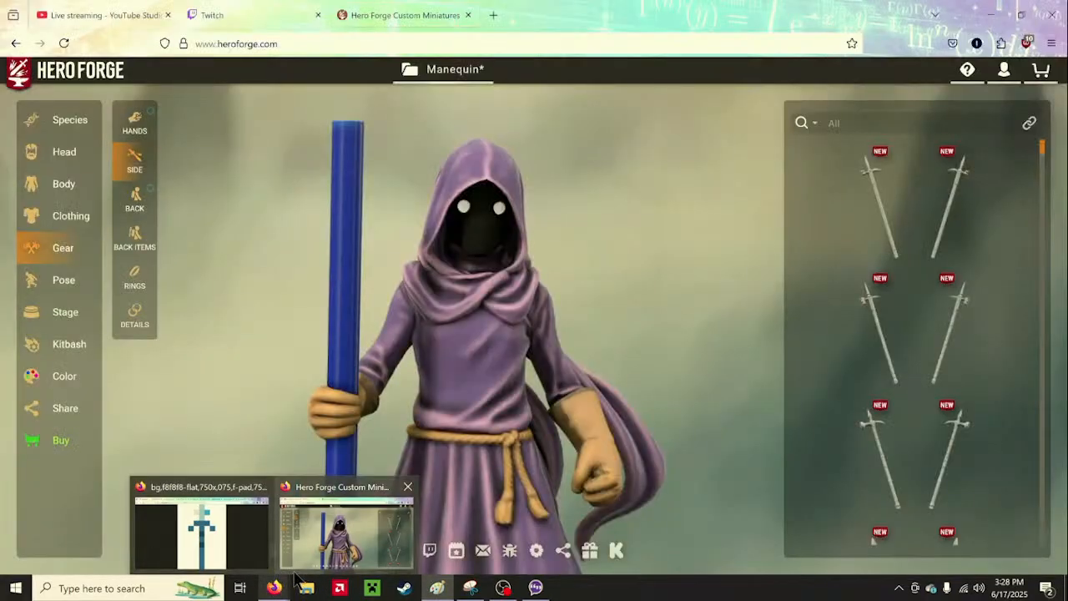
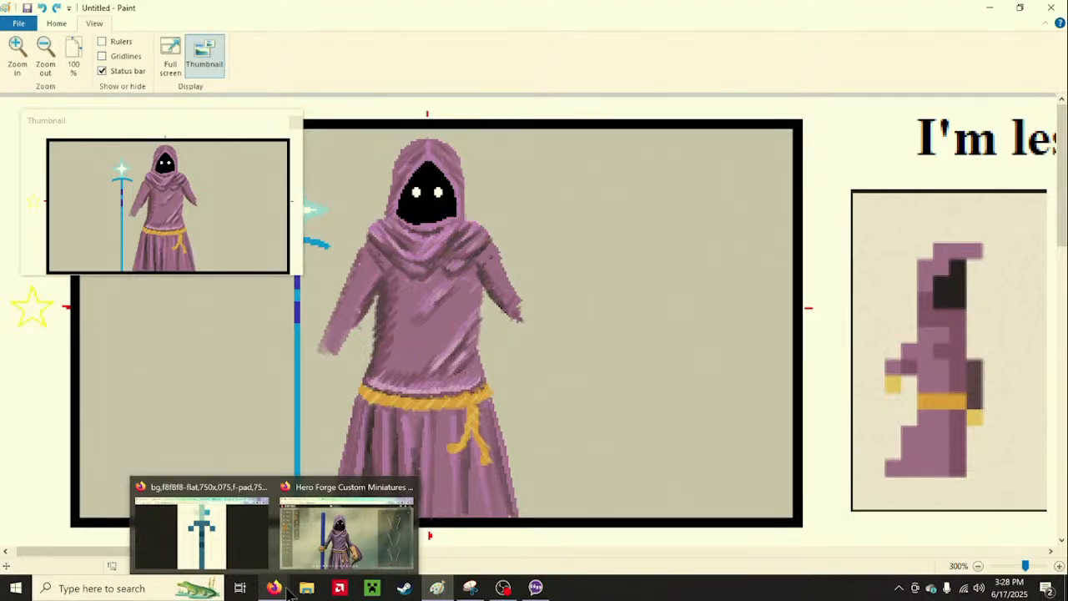
Close the thumbnail preview and sample the yellow of the reference sprite's hand as Color 1
click(54, 25)
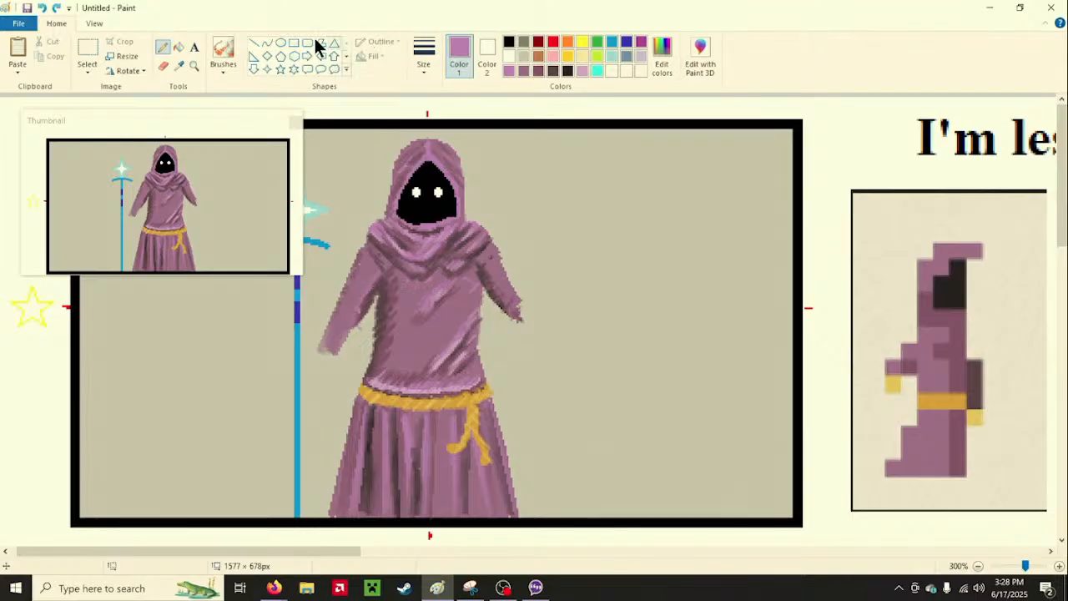
click(223, 52)
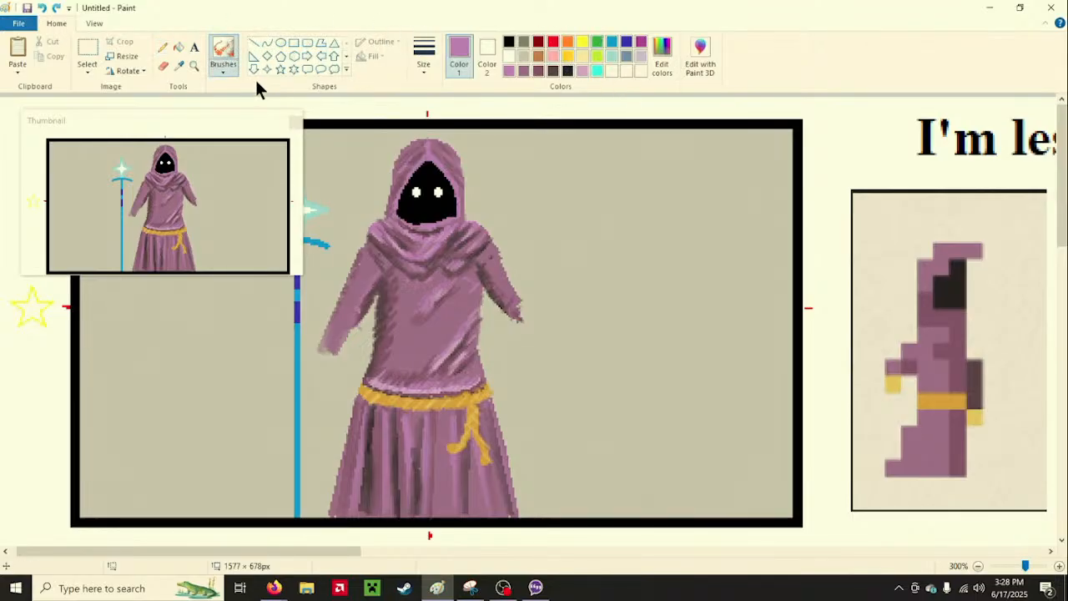
click(293, 122)
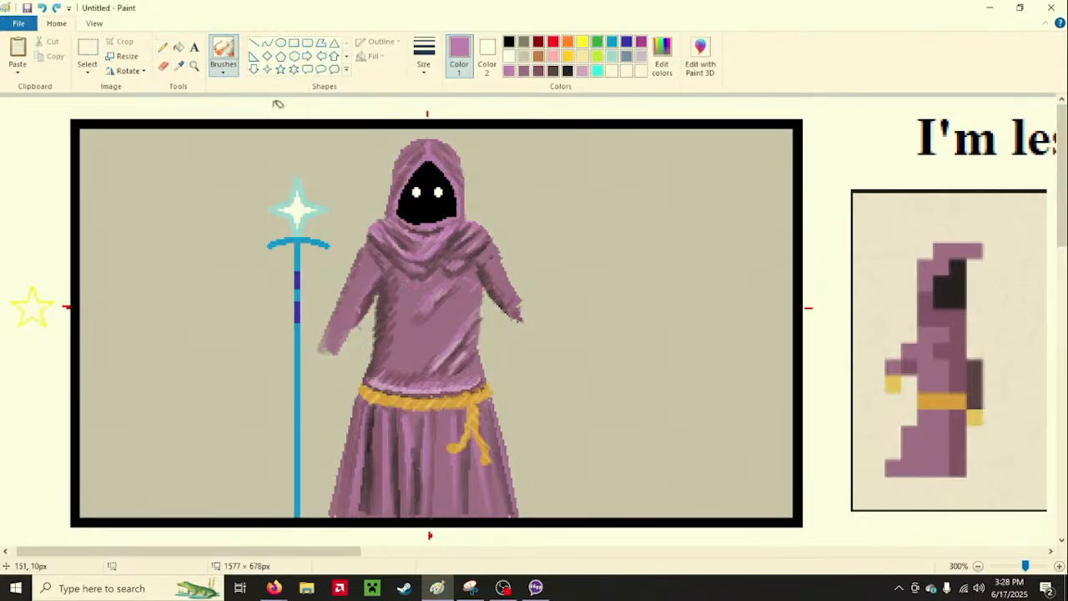
click(178, 65)
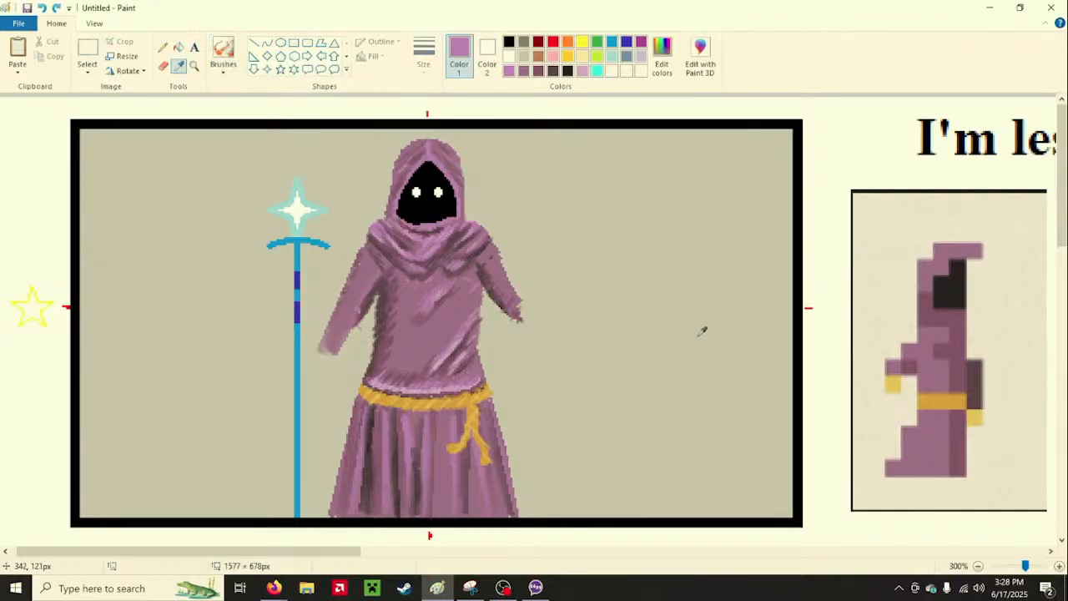
click(894, 380)
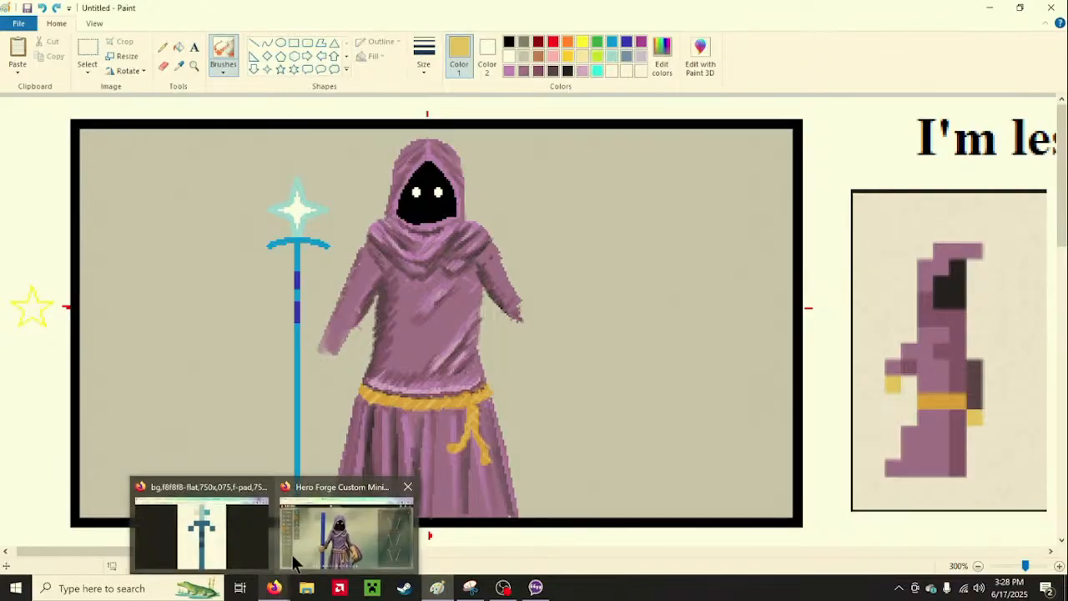
mouse_move(292, 552)
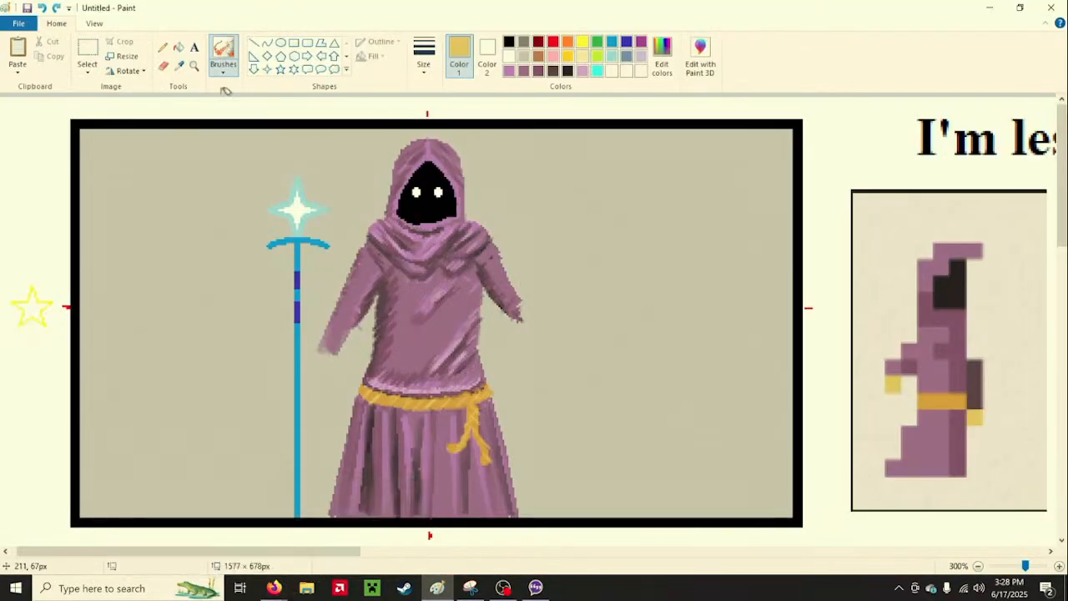
Set the Line tool to a thicker stroke and choose the staff's blue as Color 1
click(253, 43)
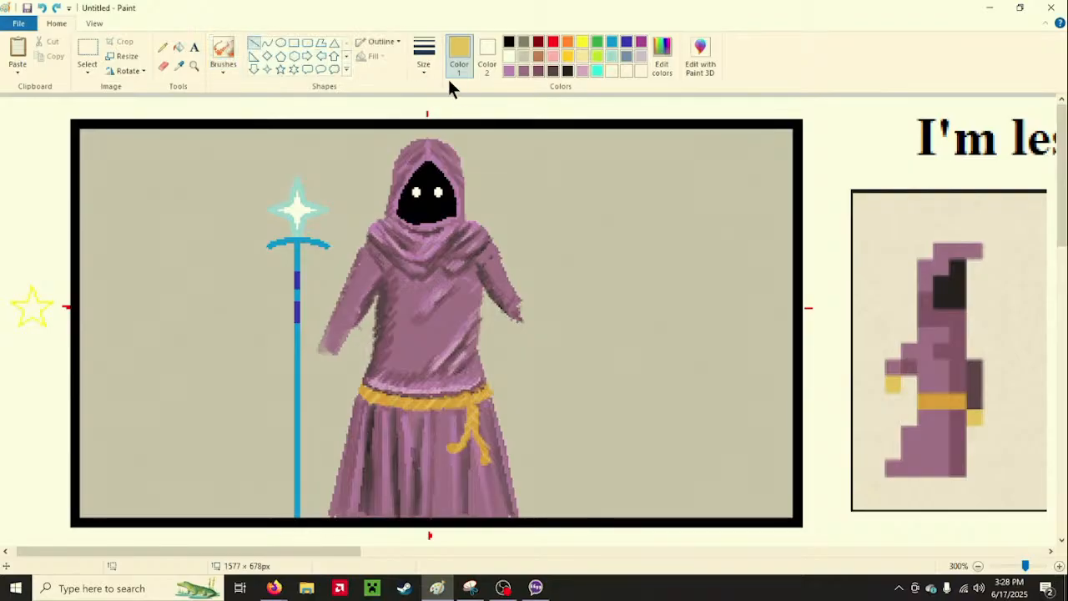
click(431, 66)
click(448, 172)
click(613, 40)
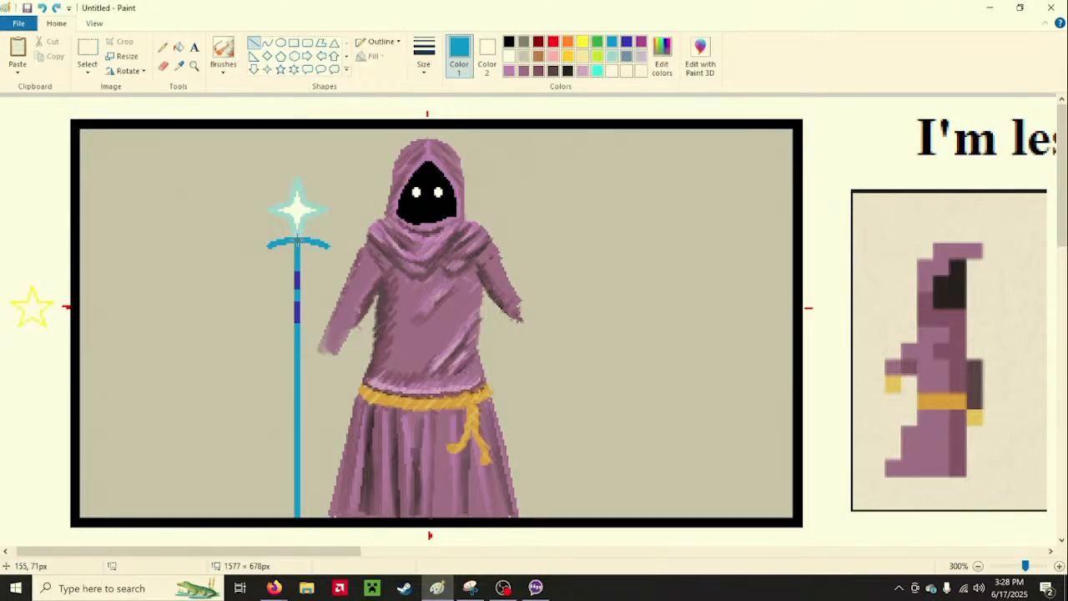
drag(296, 240, 297, 510)
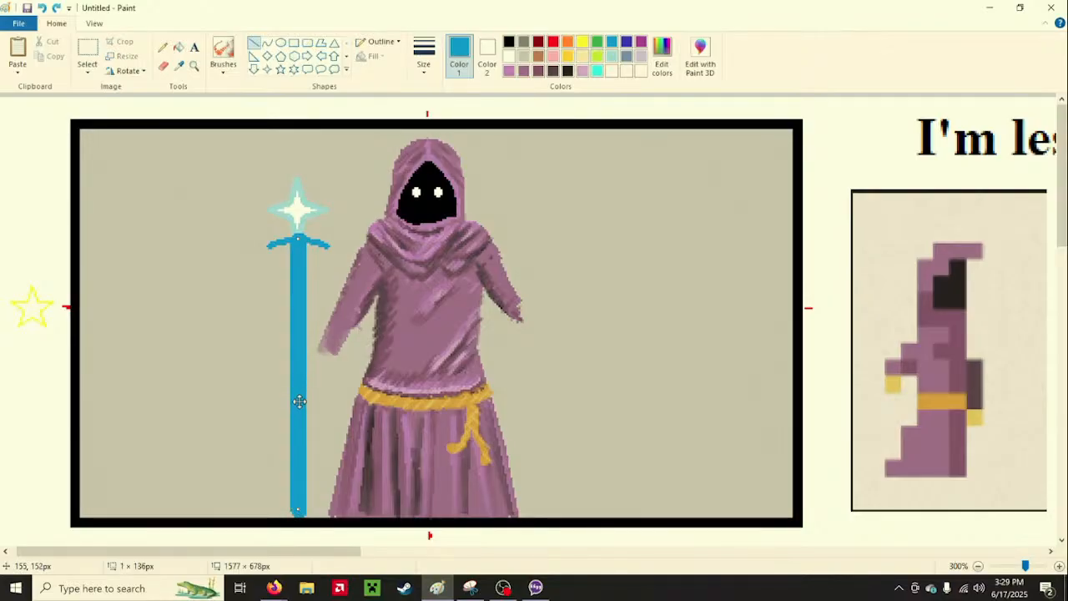
mouse_move(299, 401)
mouse_down()
mouse_move(234, 383)
mouse_move(203, 338)
mouse_up()
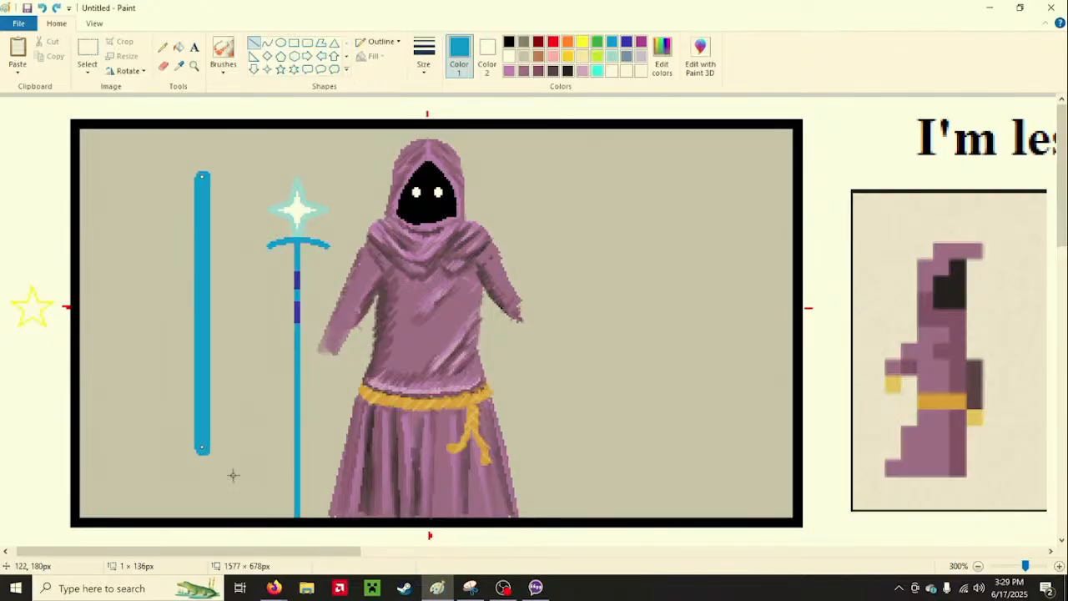
drag(201, 448, 176, 431)
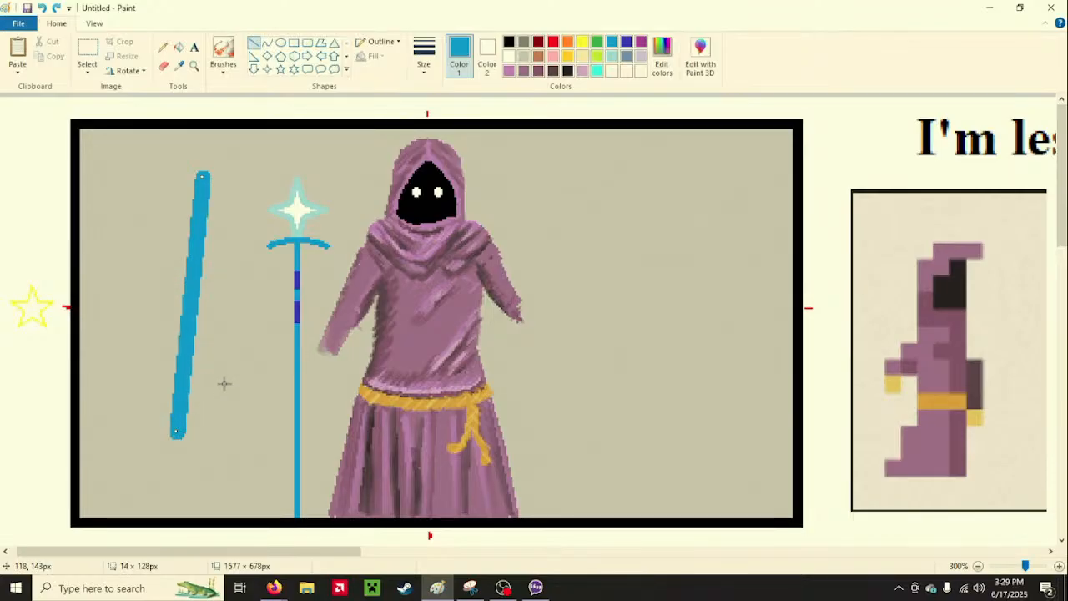
key(ctrl+z)
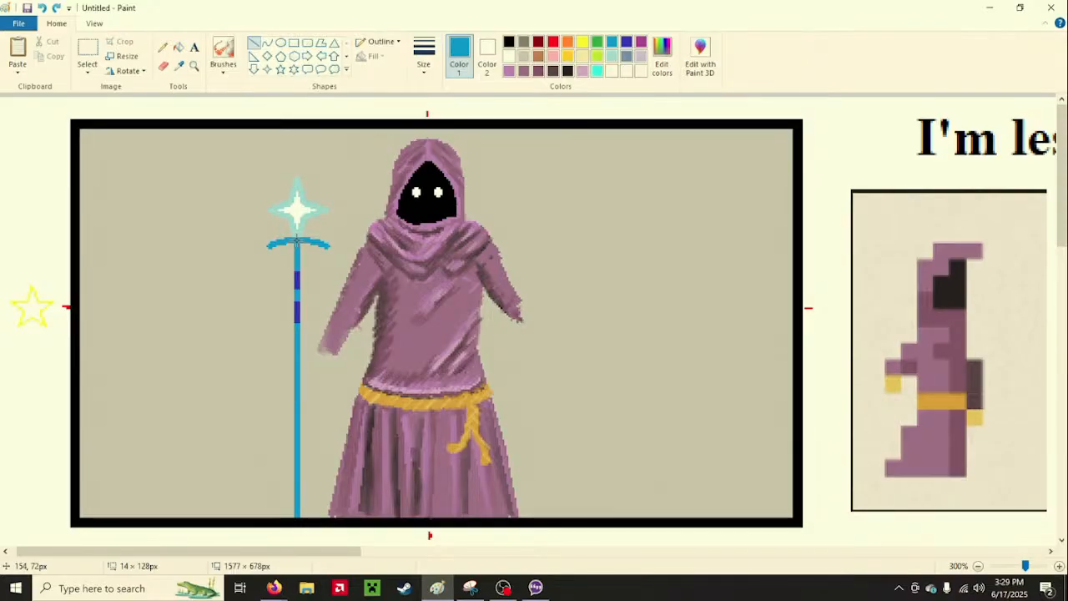
Draw a thick vertical blue line about 135 px long over the staff shaft, from the arc down to the frame
drag(296, 241, 309, 507)
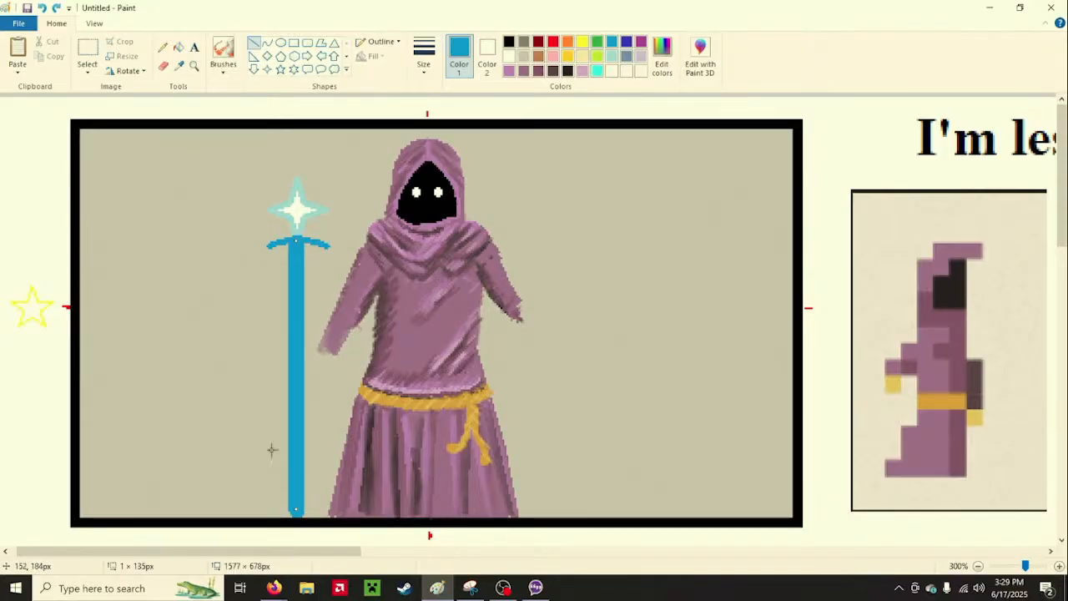
Reduce the blue staff line's thickness by one size step and commit the line
drag(297, 403, 297, 403)
click(424, 70)
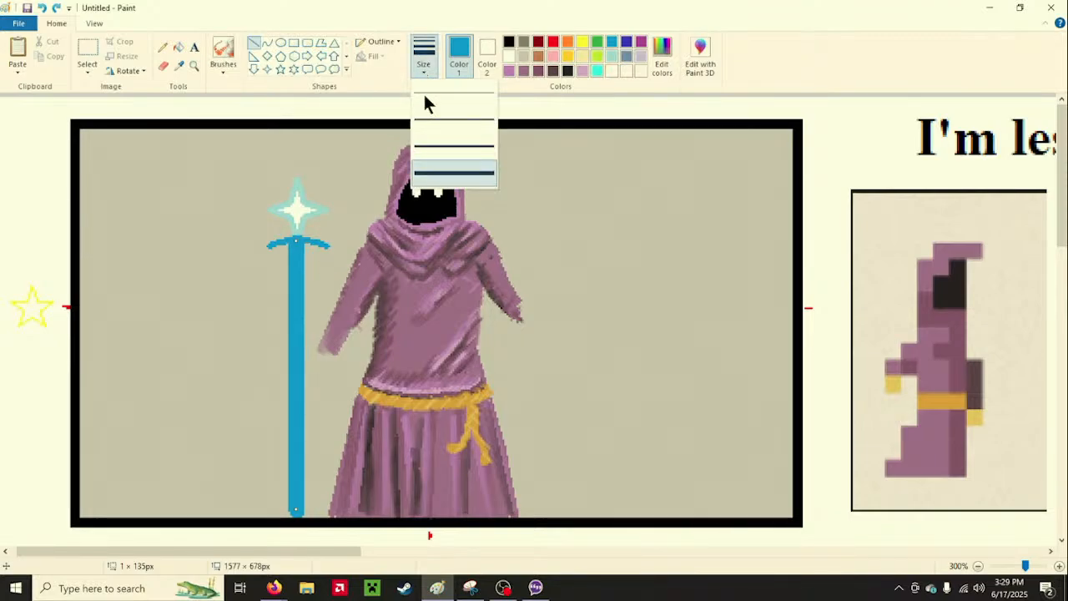
click(438, 149)
click(244, 356)
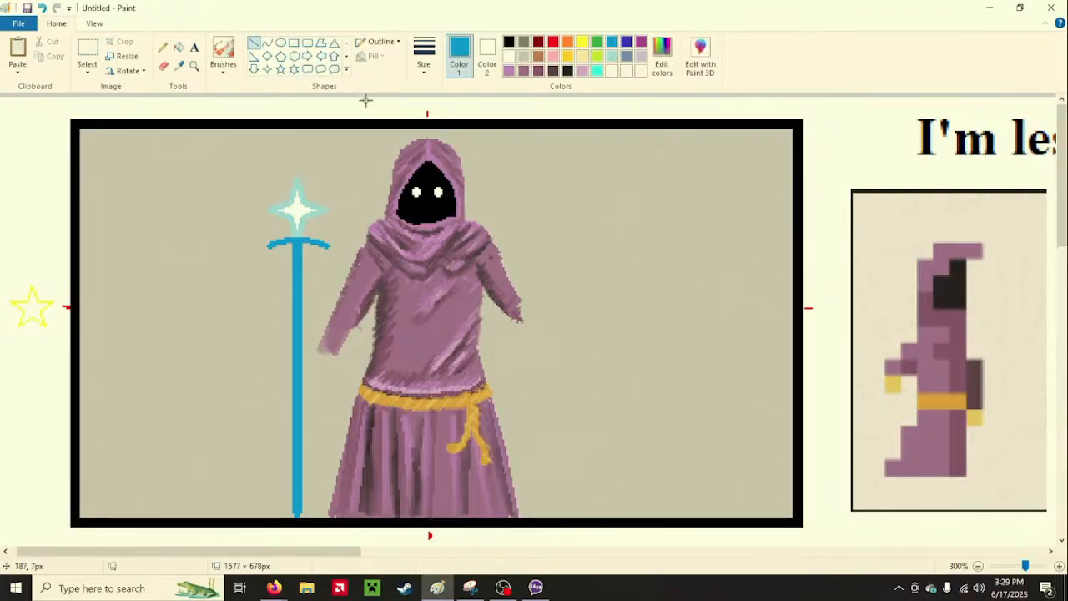
Draw two short indigo bands on the upper part of the staff shaft, just below the arc
click(628, 43)
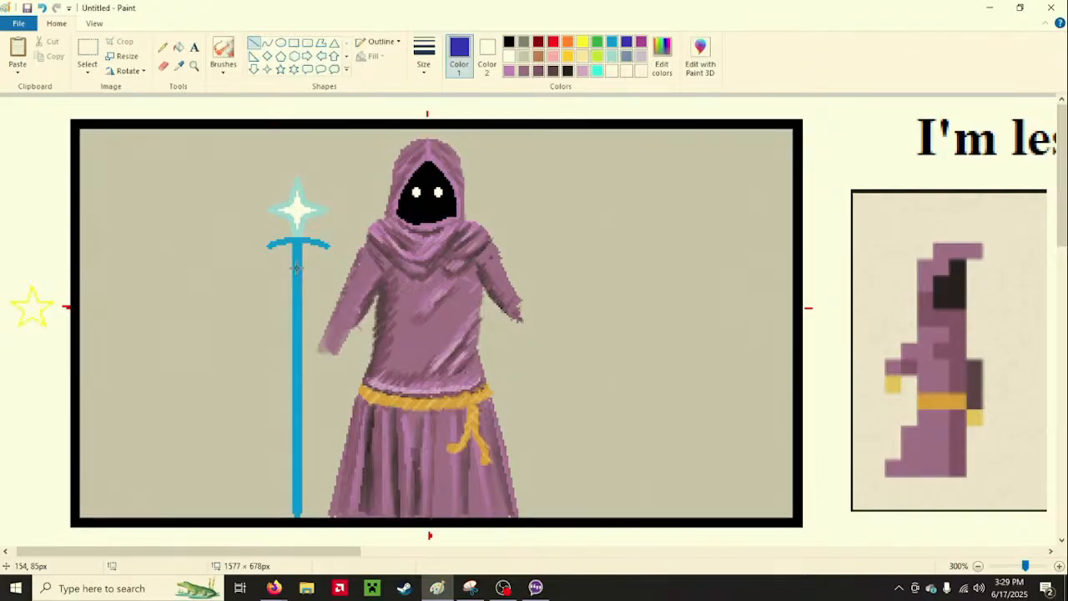
drag(296, 267, 296, 308)
mouse_move(285, 594)
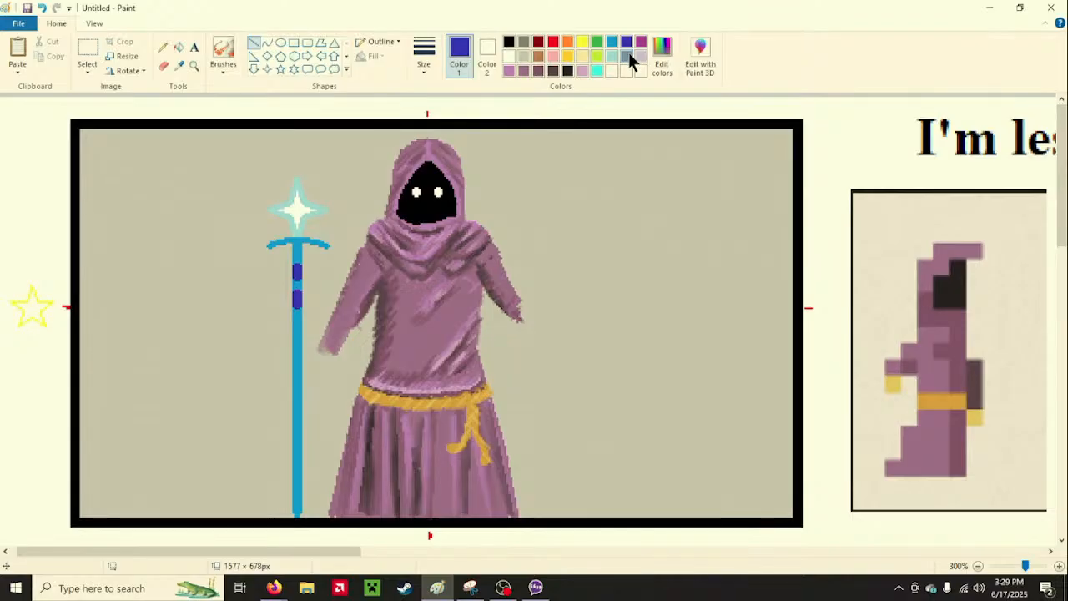
Fill the staff's shaft, crossguard arc and the gap between the bands with blue-gray
click(178, 49)
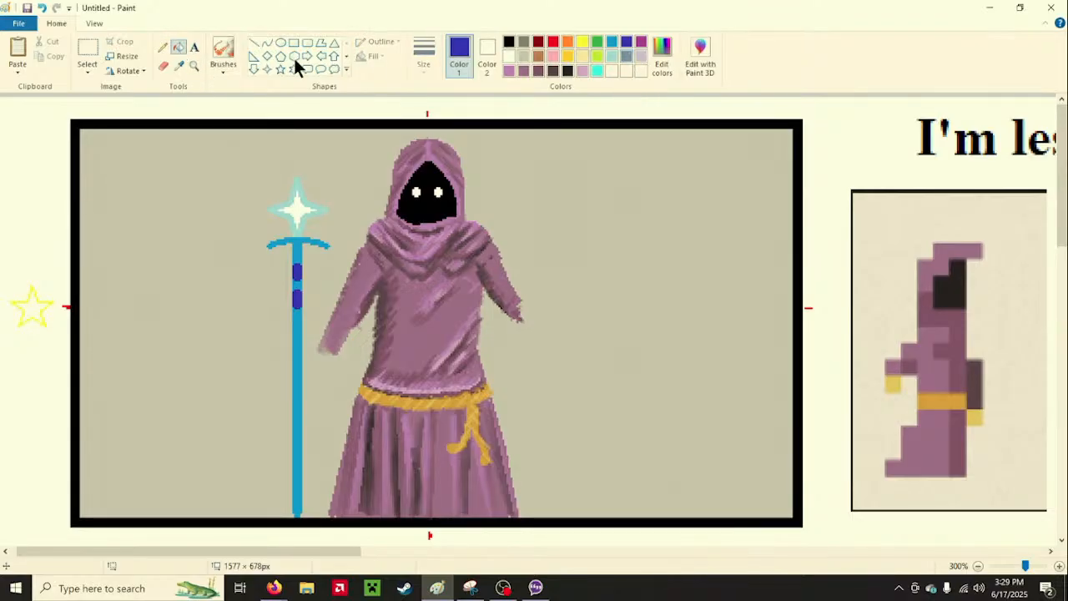
click(625, 56)
click(300, 245)
click(296, 310)
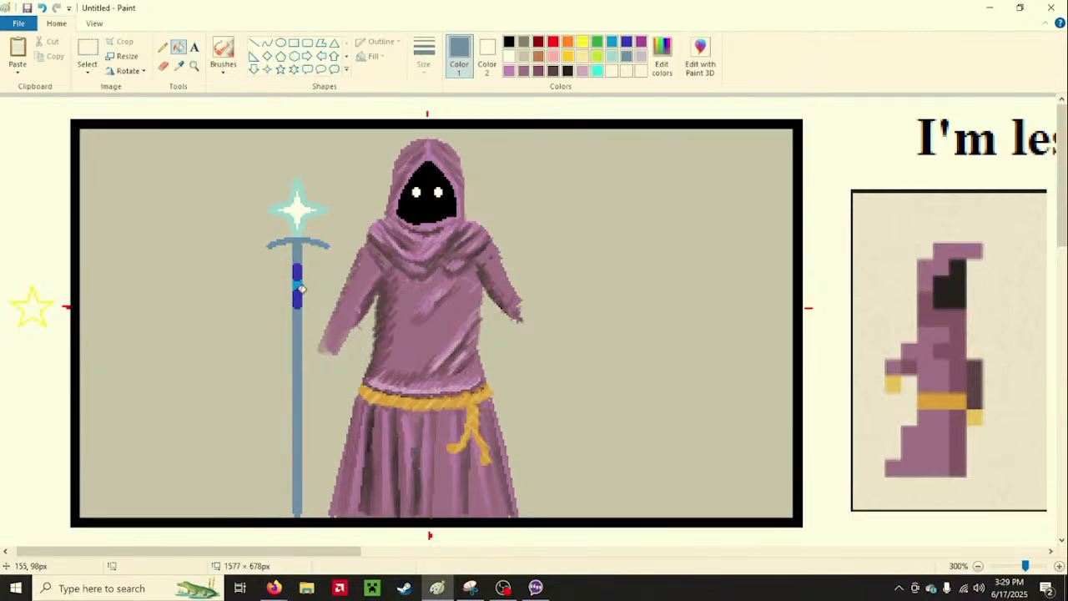
Pick a dark navy from the basic colors and fill the two bands on the staff with it
click(666, 63)
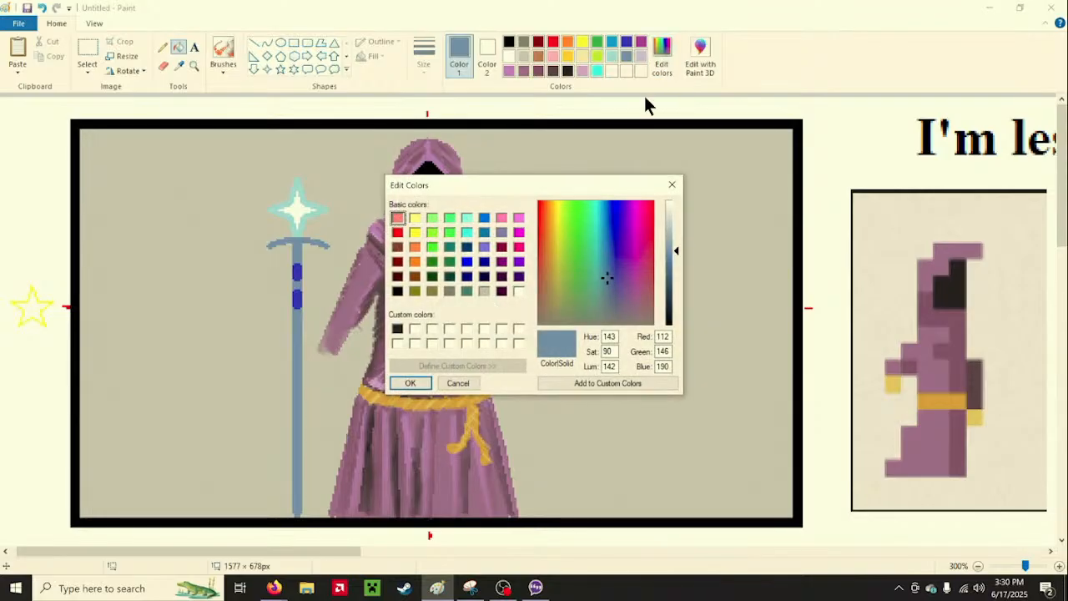
click(466, 247)
click(426, 381)
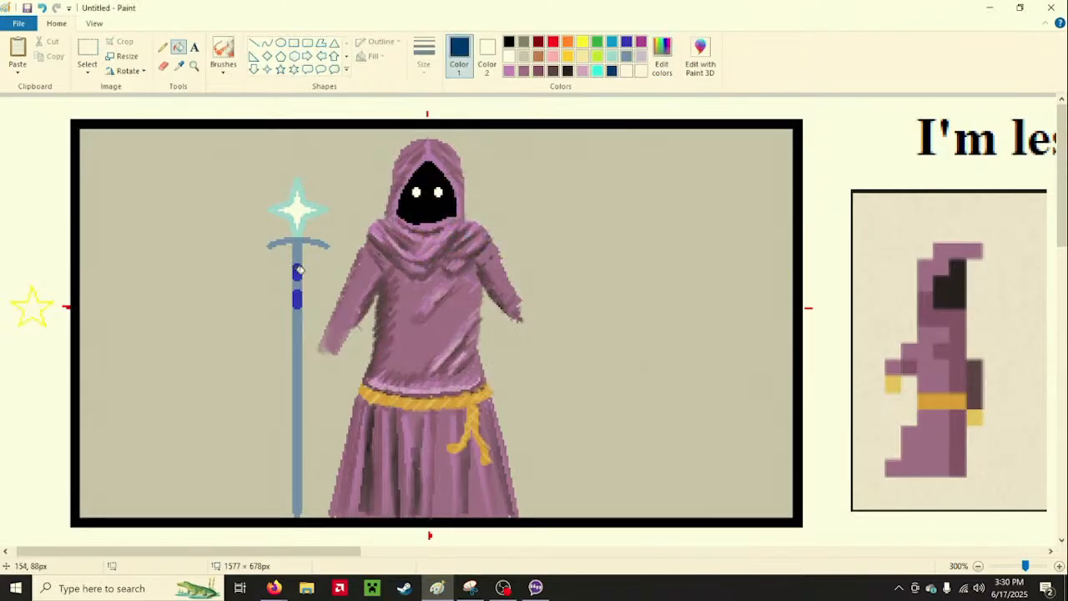
click(298, 273)
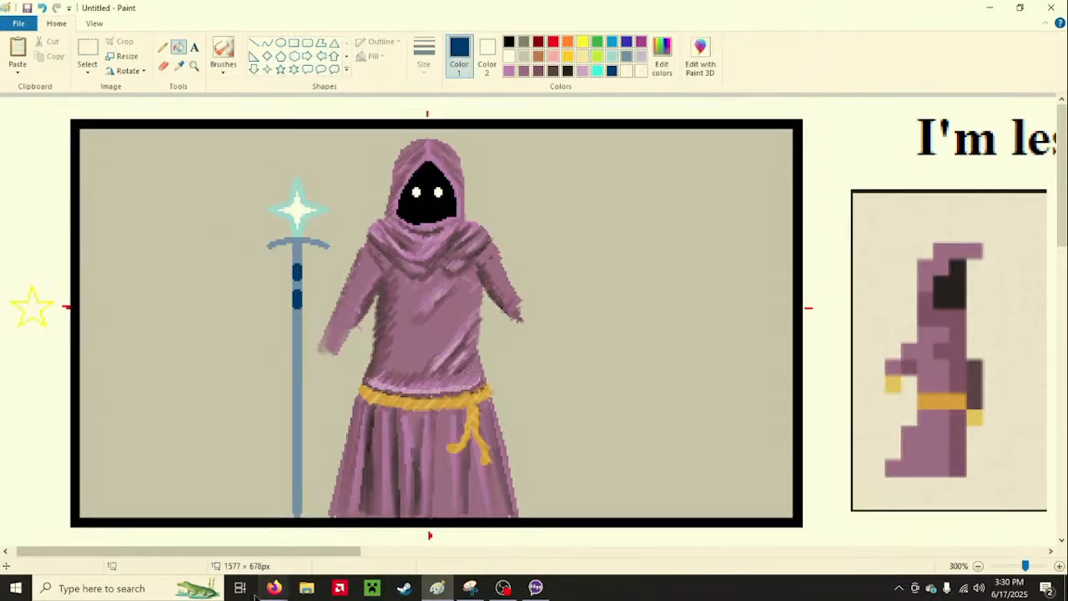
mouse_move(269, 589)
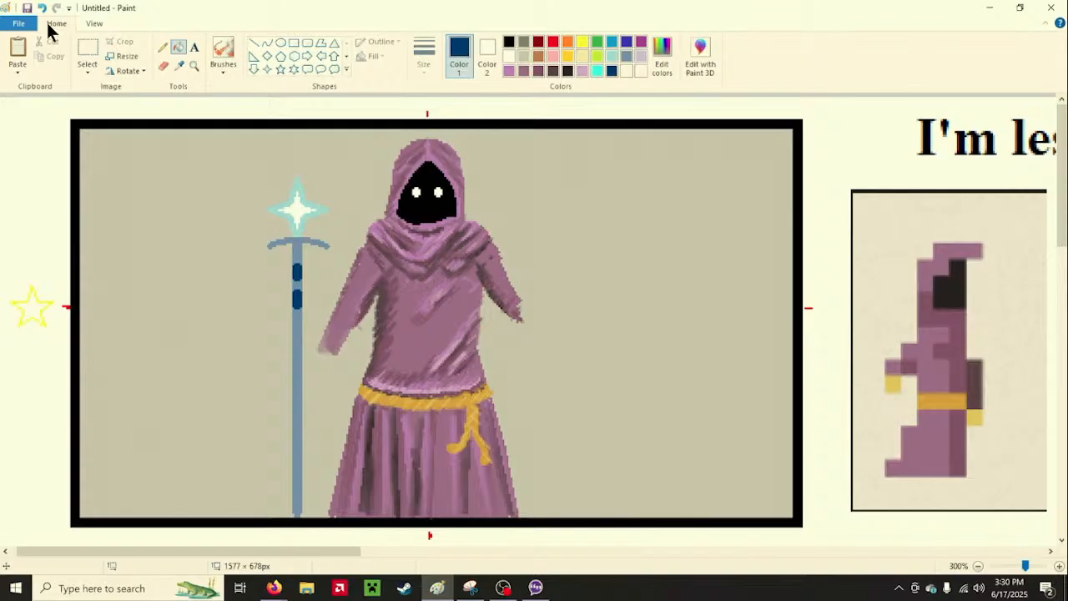
Sample the yellow of the reference sprite's hand and brush in a hand gripping the staff shaft below the sleeve
click(162, 47)
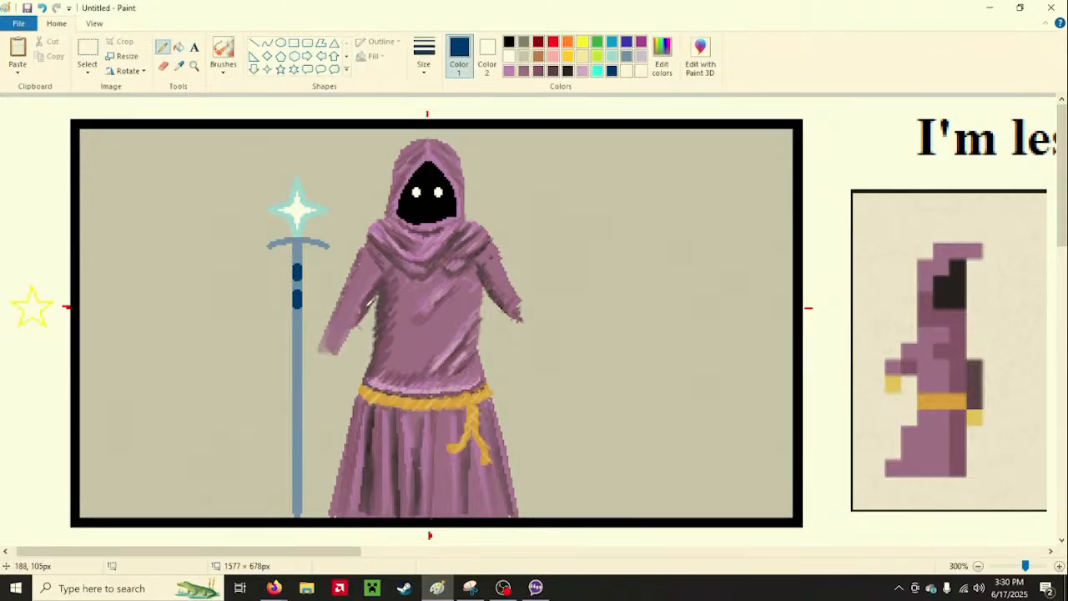
click(222, 52)
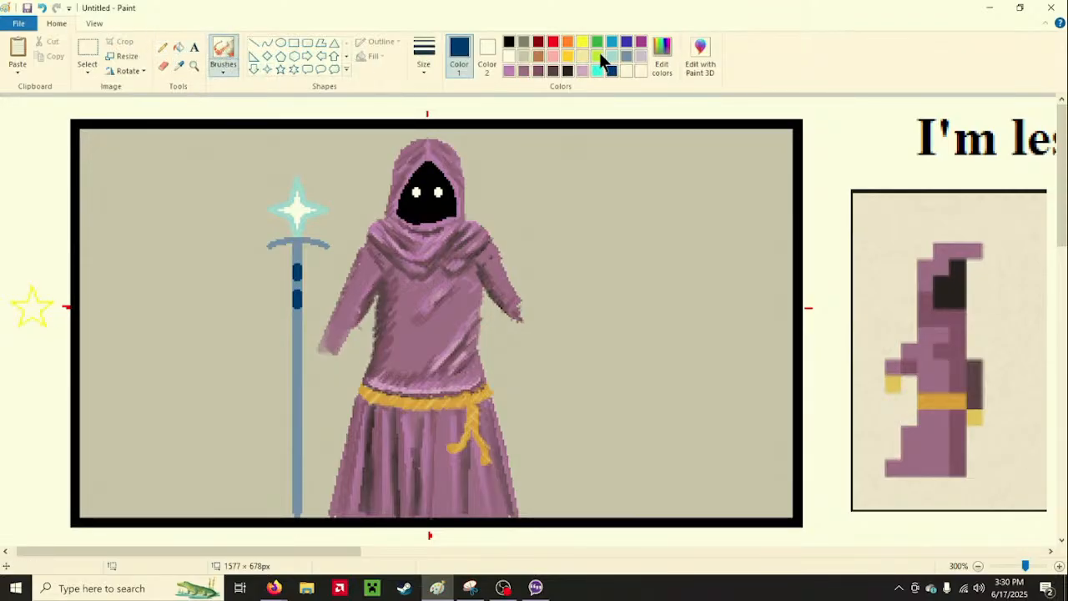
click(178, 65)
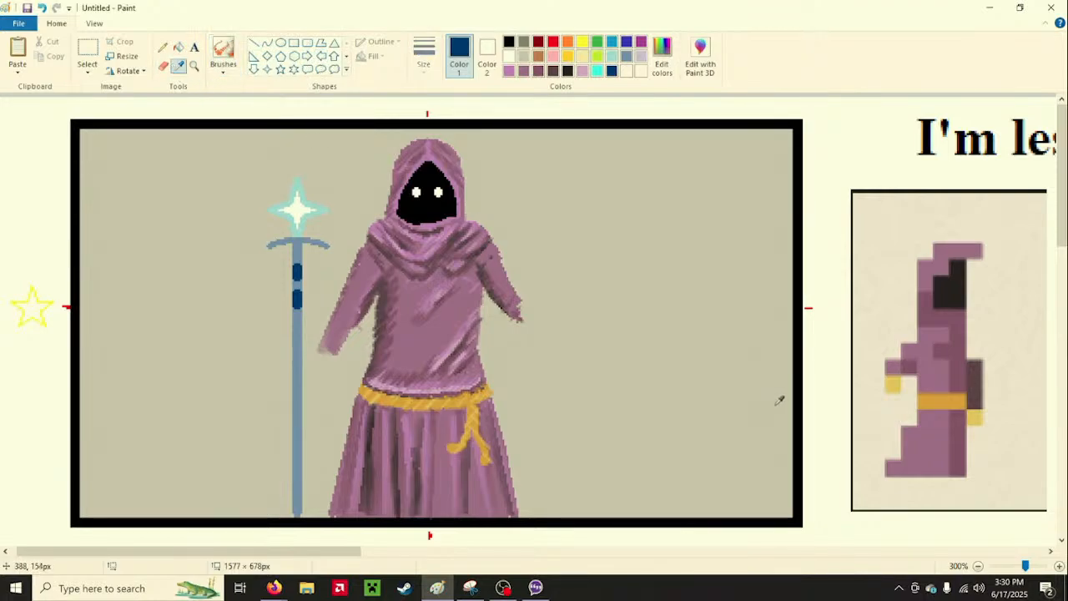
click(889, 383)
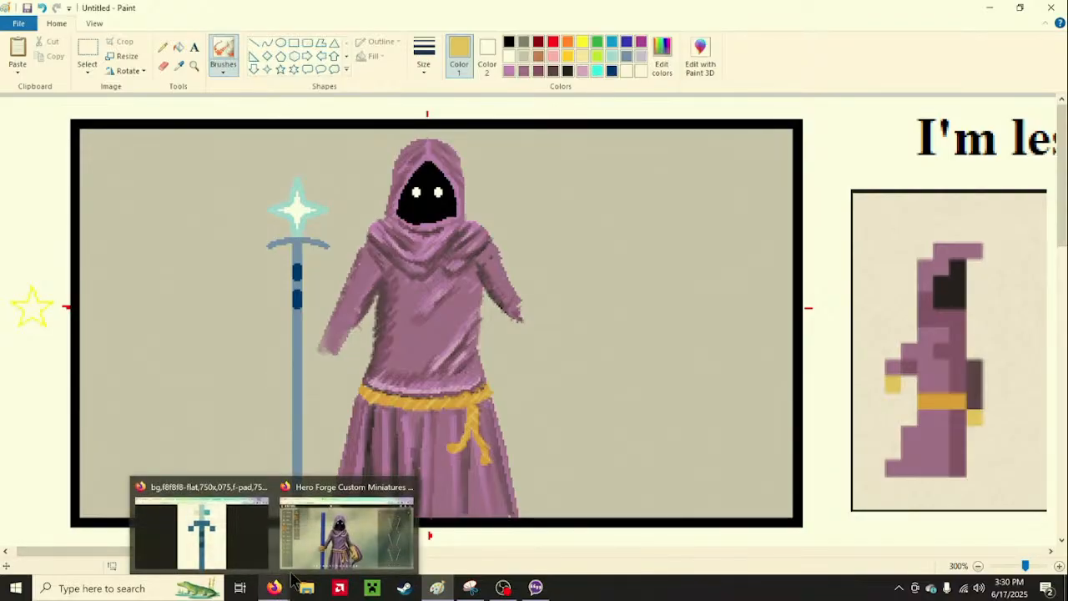
mouse_move(302, 564)
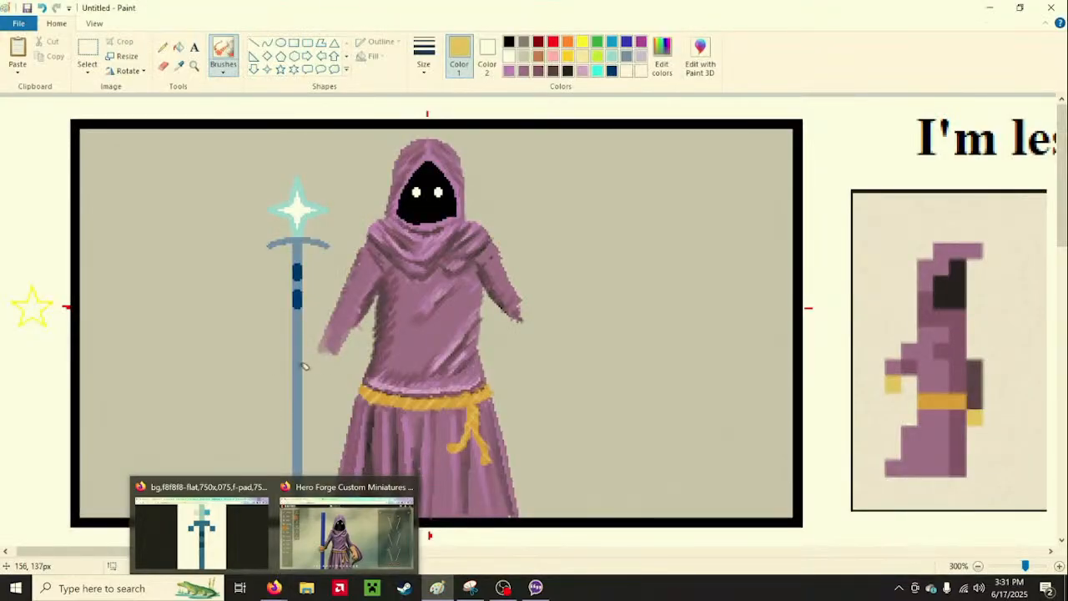
drag(306, 367, 298, 397)
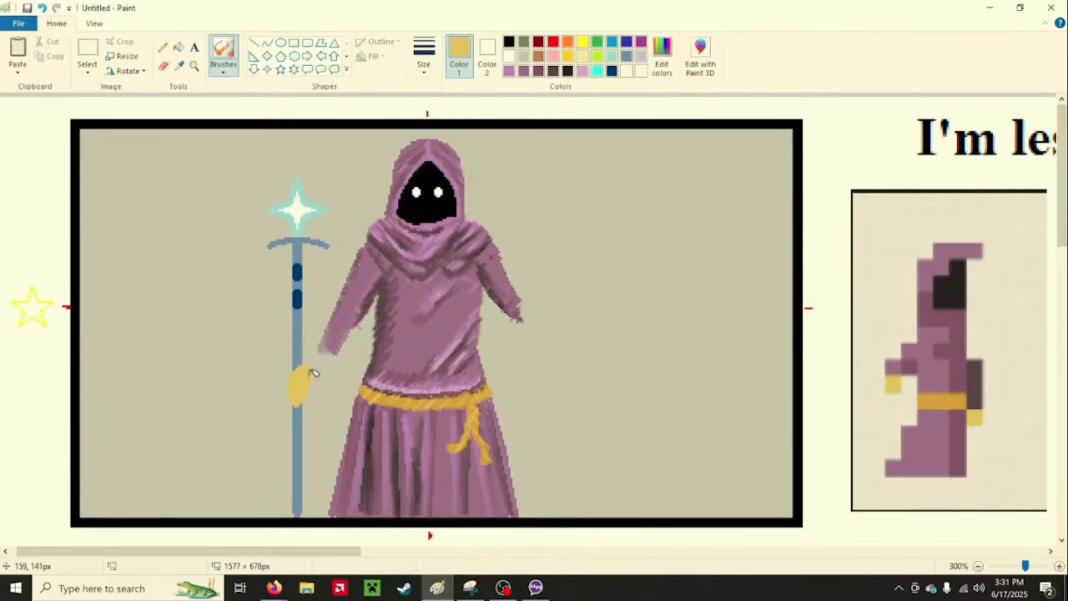
mouse_move(312, 372)
mouse_down()
mouse_move(306, 389)
mouse_move(316, 368)
mouse_up()
Extend both sleeves with medium purple, joining one to the staff hand and lengthening the free arm
mouse_move(283, 582)
click(523, 70)
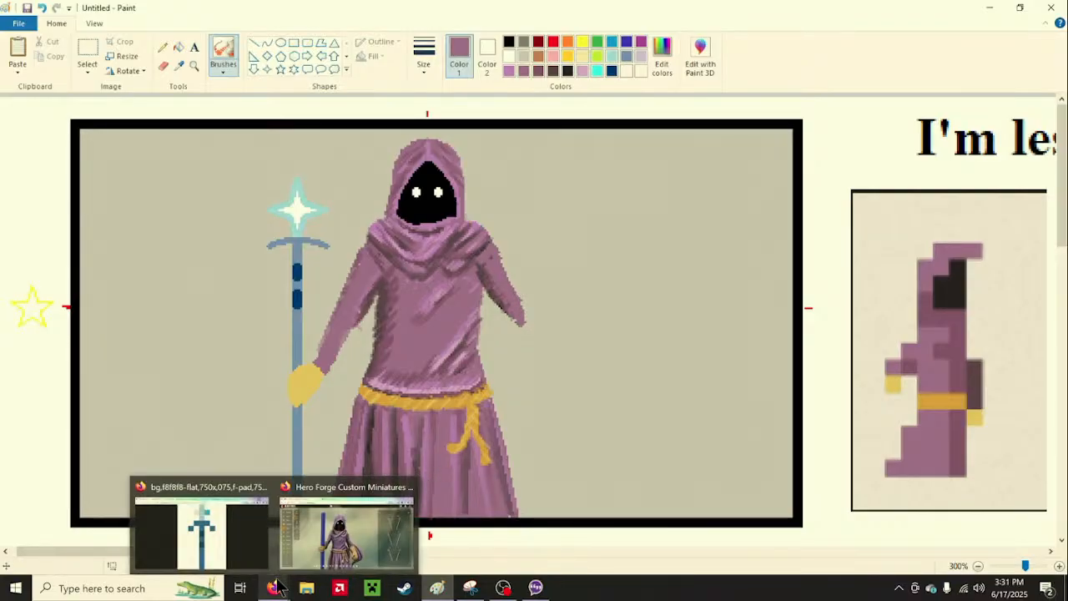
mouse_move(516, 314)
mouse_down()
mouse_move(518, 324)
mouse_move(508, 289)
mouse_move(525, 330)
mouse_up()
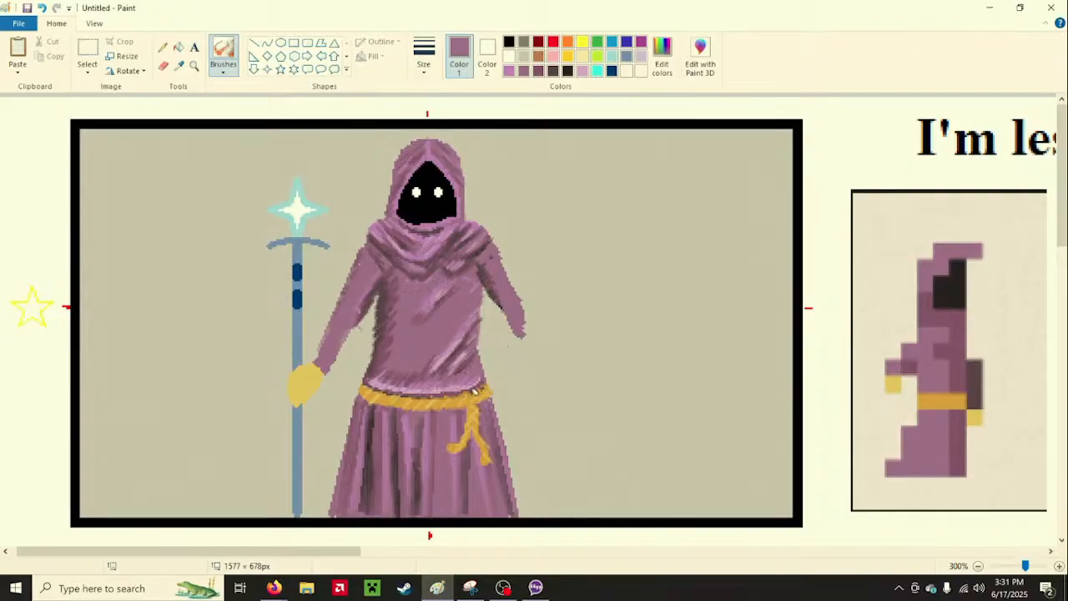
mouse_move(275, 588)
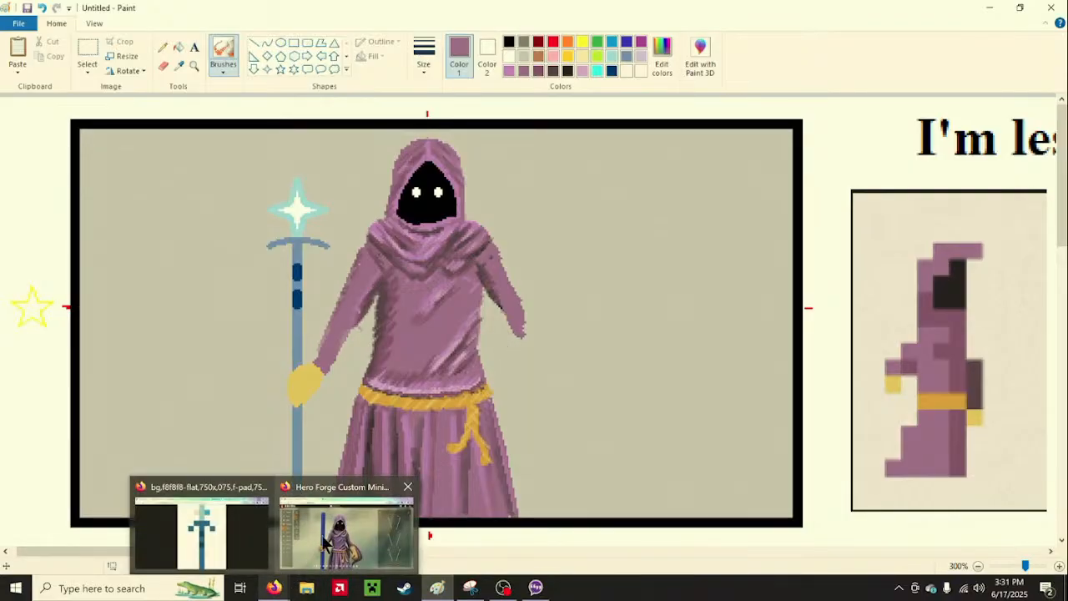
mouse_move(260, 551)
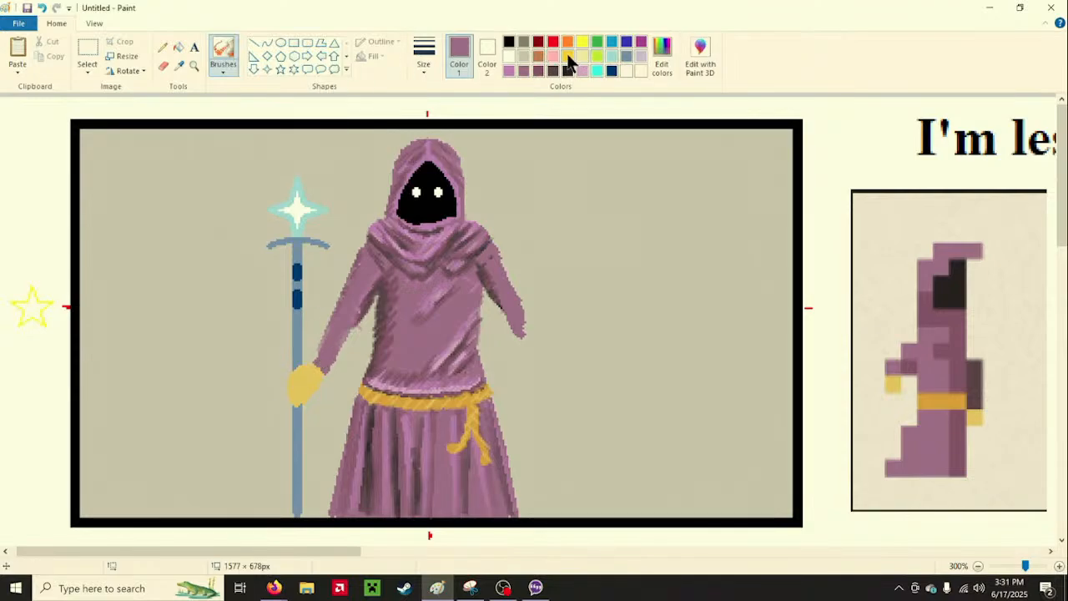
Sample the hand's yellow and paint a glove cuff at the wrist and fingers wrapped around the staff
click(177, 65)
click(307, 377)
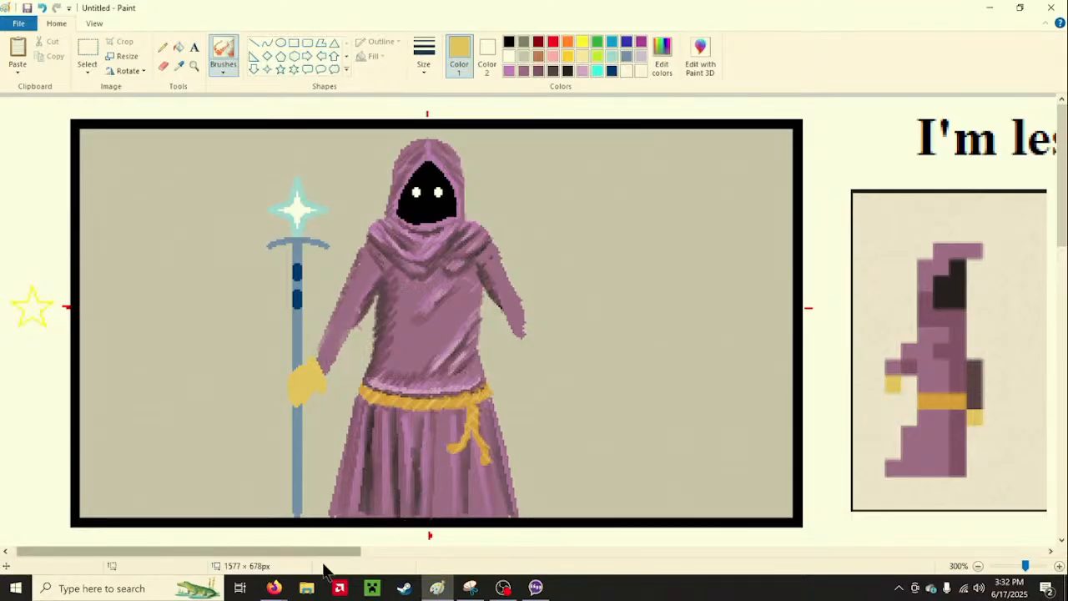
mouse_move(286, 593)
mouse_move(324, 541)
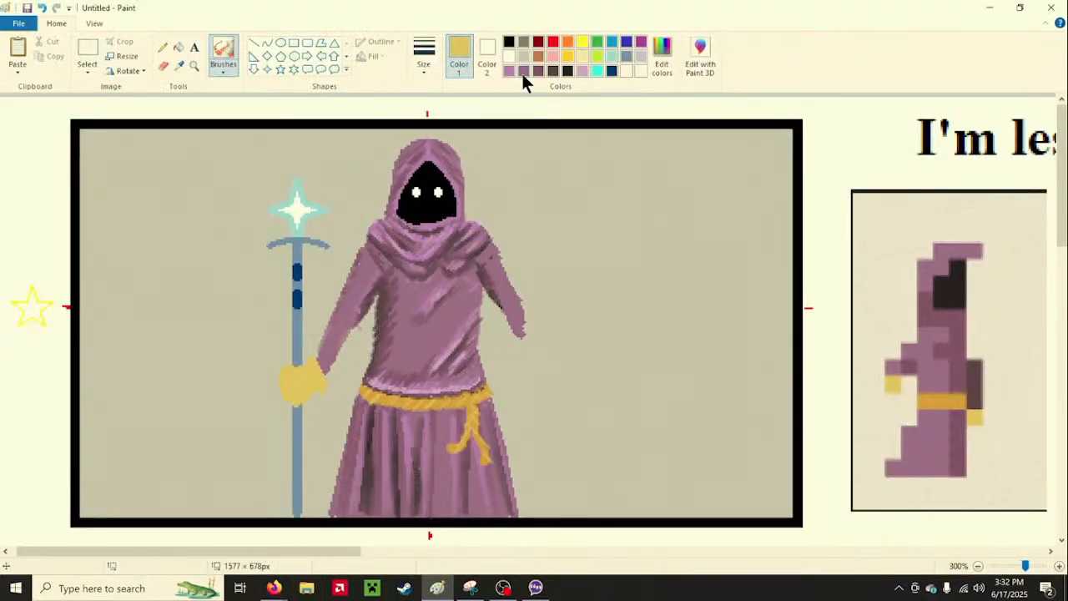
Lengthen and flare the free arm's sleeve in medium purple, and paint a yellow gloved hand with fingers at its end
click(523, 71)
mouse_move(514, 316)
mouse_down()
mouse_move(522, 334)
mouse_move(525, 318)
mouse_move(523, 343)
mouse_move(529, 320)
mouse_up()
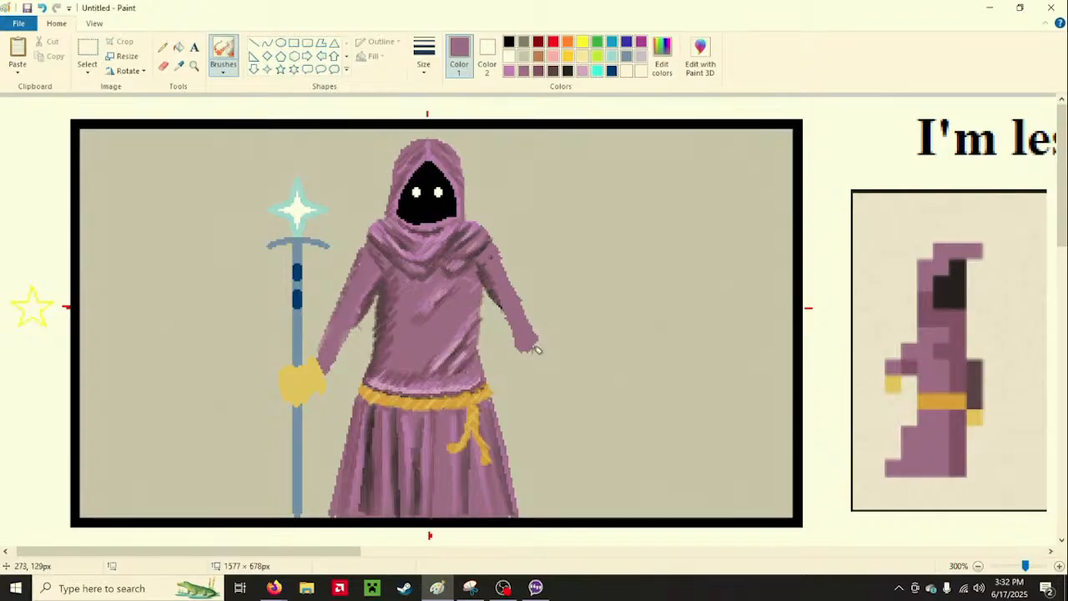
click(178, 65)
click(300, 385)
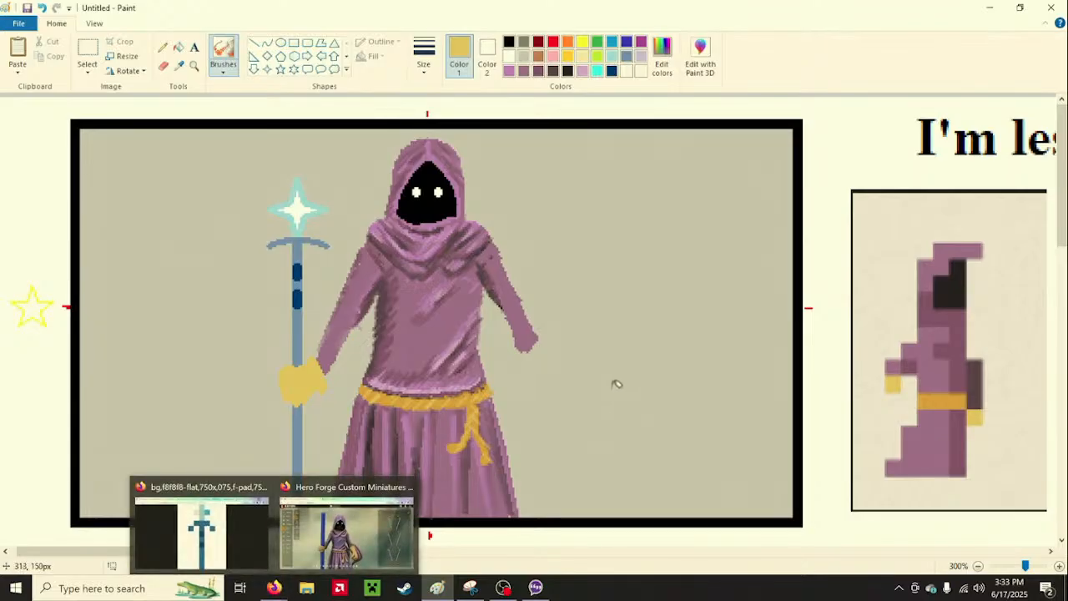
mouse_move(526, 352)
mouse_down()
mouse_move(539, 340)
mouse_move(530, 352)
mouse_move(541, 369)
mouse_move(550, 376)
mouse_move(543, 353)
mouse_move(558, 371)
mouse_move(547, 351)
mouse_move(564, 369)
mouse_move(543, 357)
mouse_up()
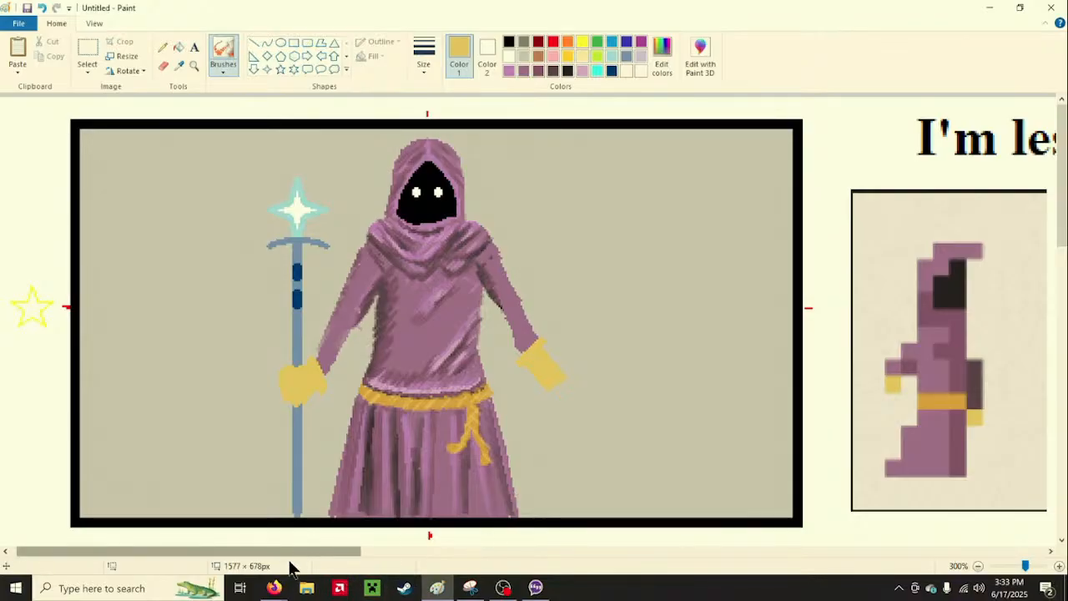
mouse_move(278, 594)
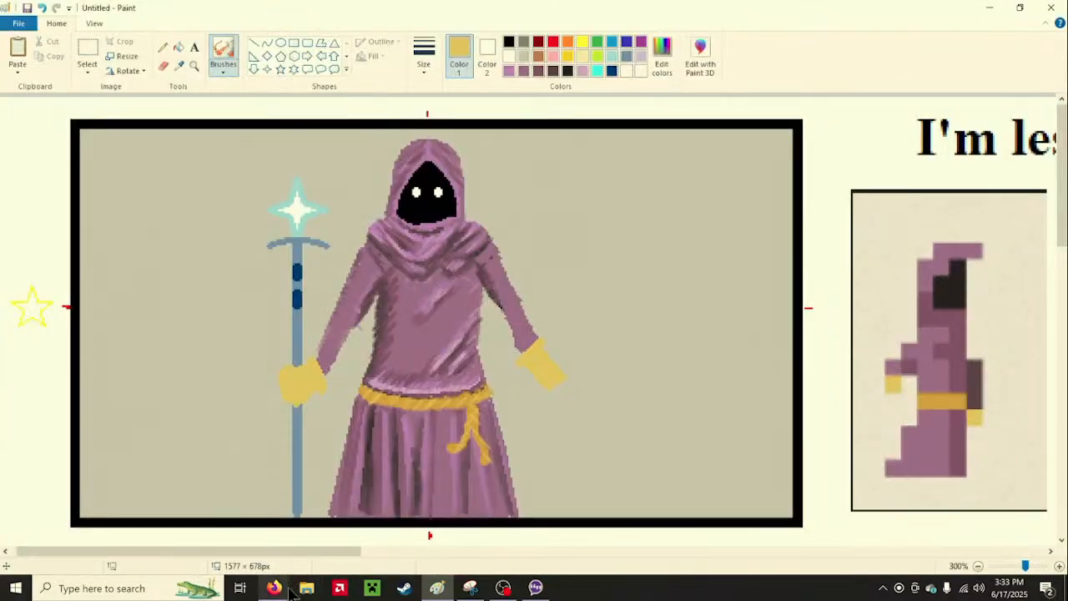
click(298, 582)
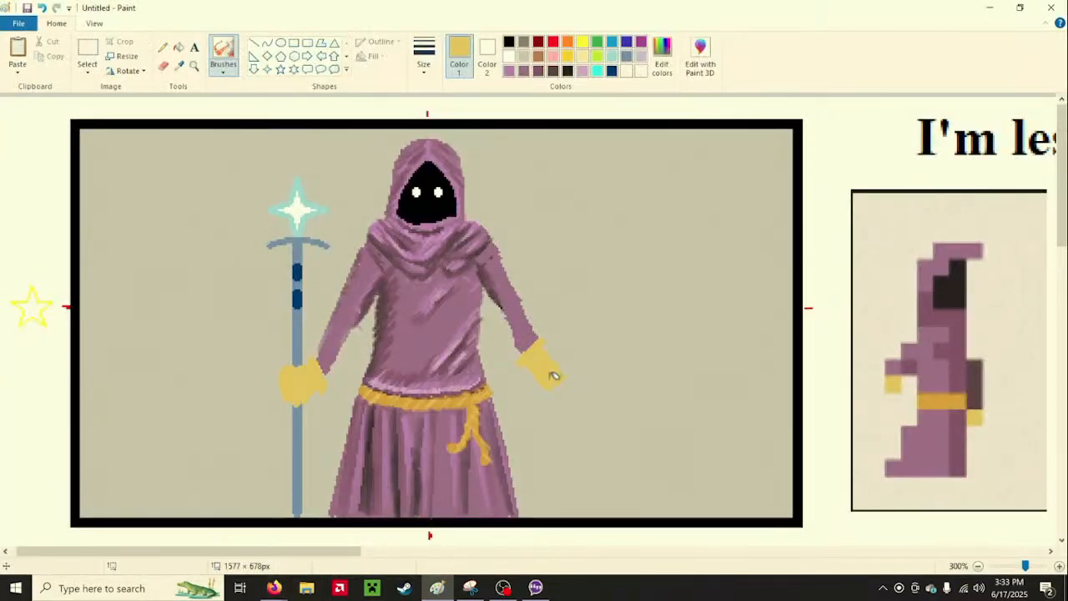
mouse_move(273, 587)
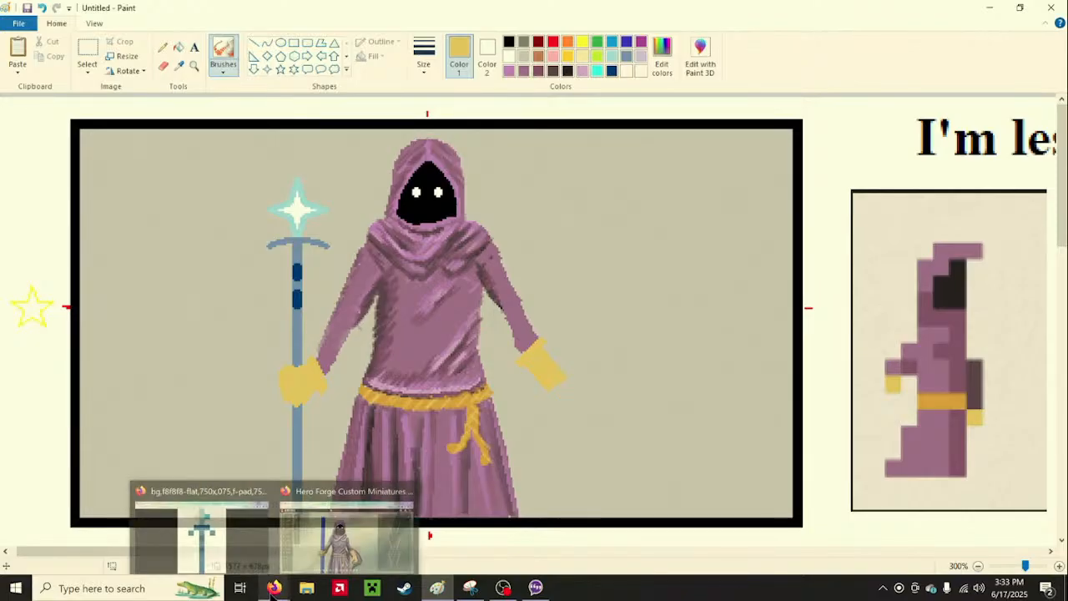
mouse_move(346, 526)
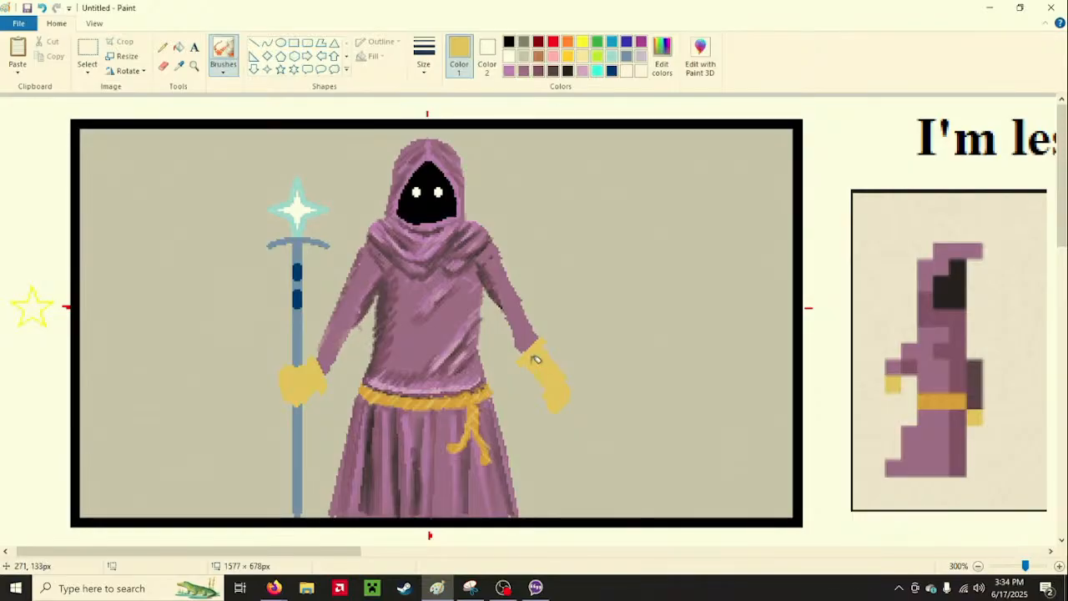
Shade the collar folds beneath the hood with the basic brush in dark brownish purple
click(222, 72)
click(224, 94)
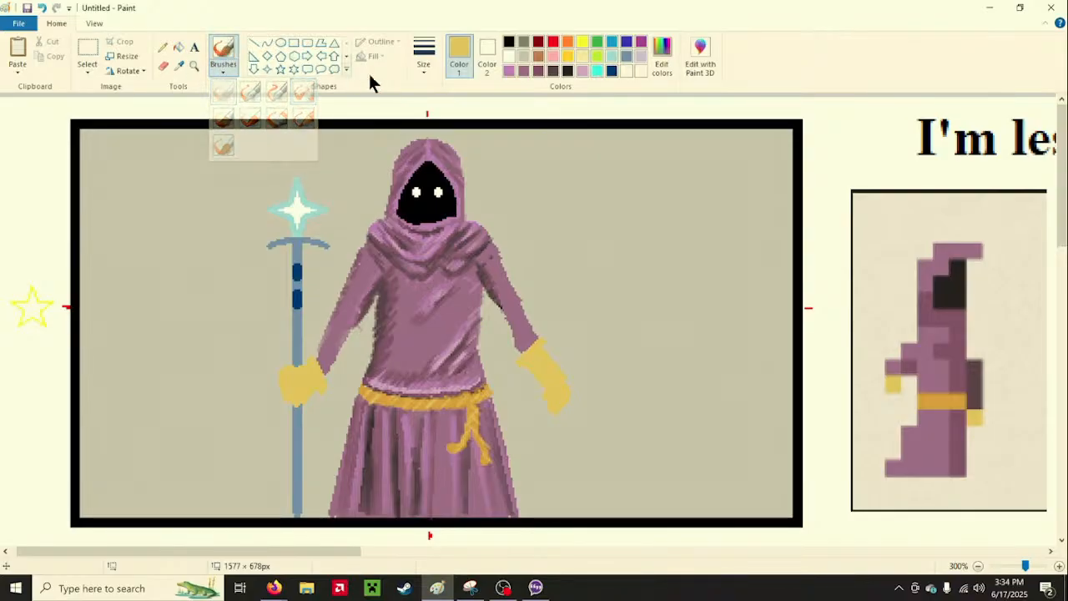
click(547, 70)
click(425, 67)
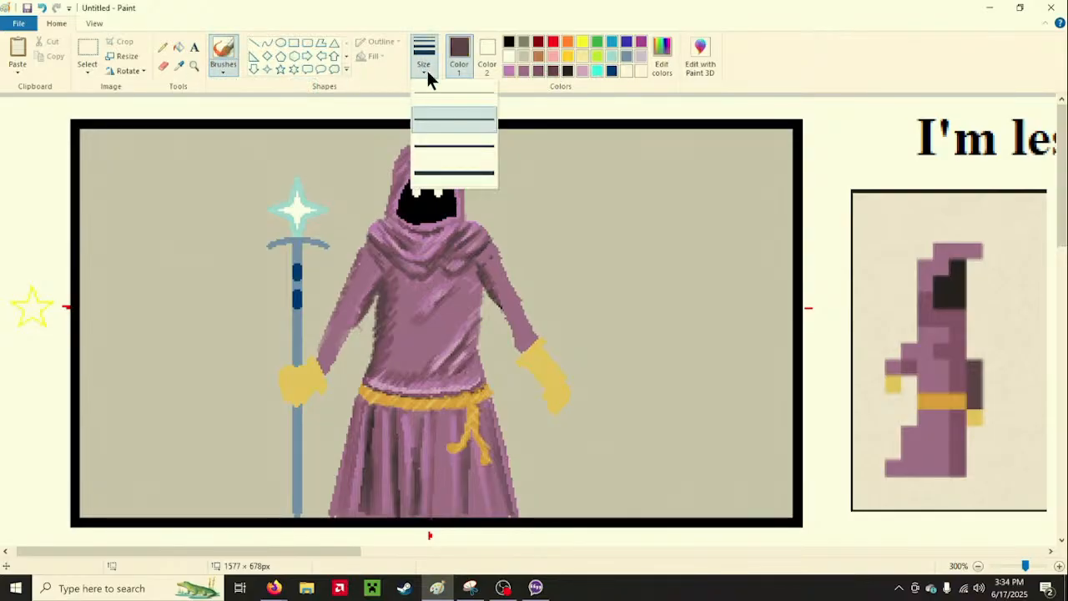
click(425, 65)
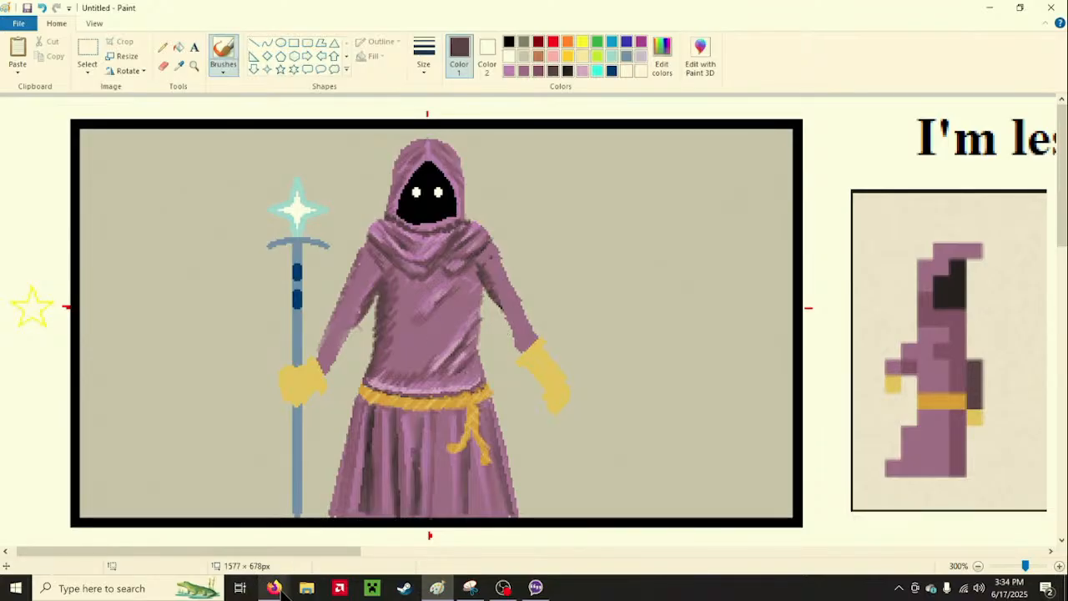
mouse_move(277, 588)
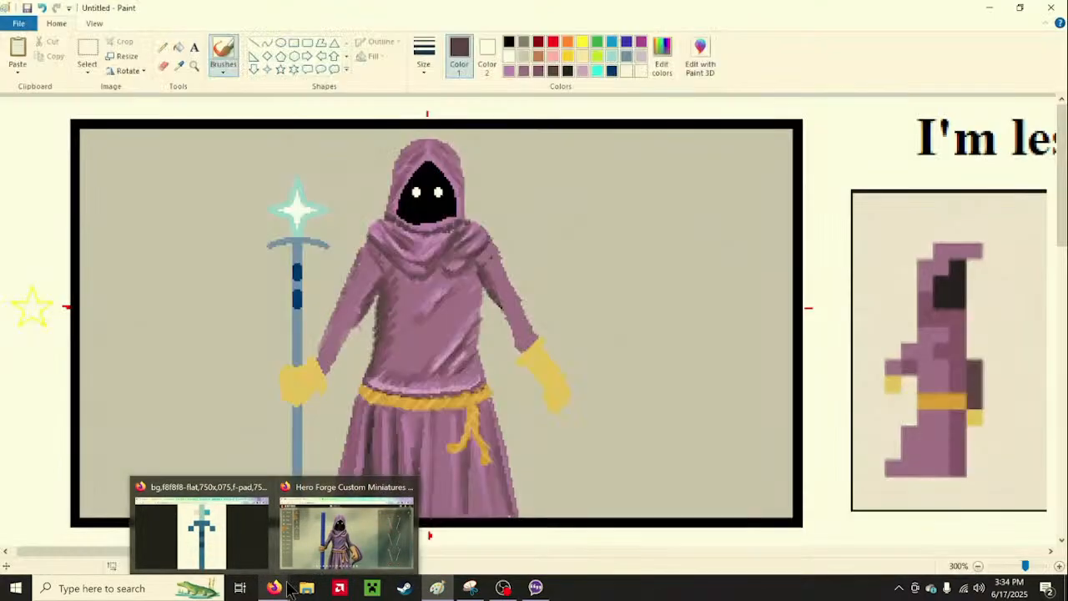
mouse_move(337, 517)
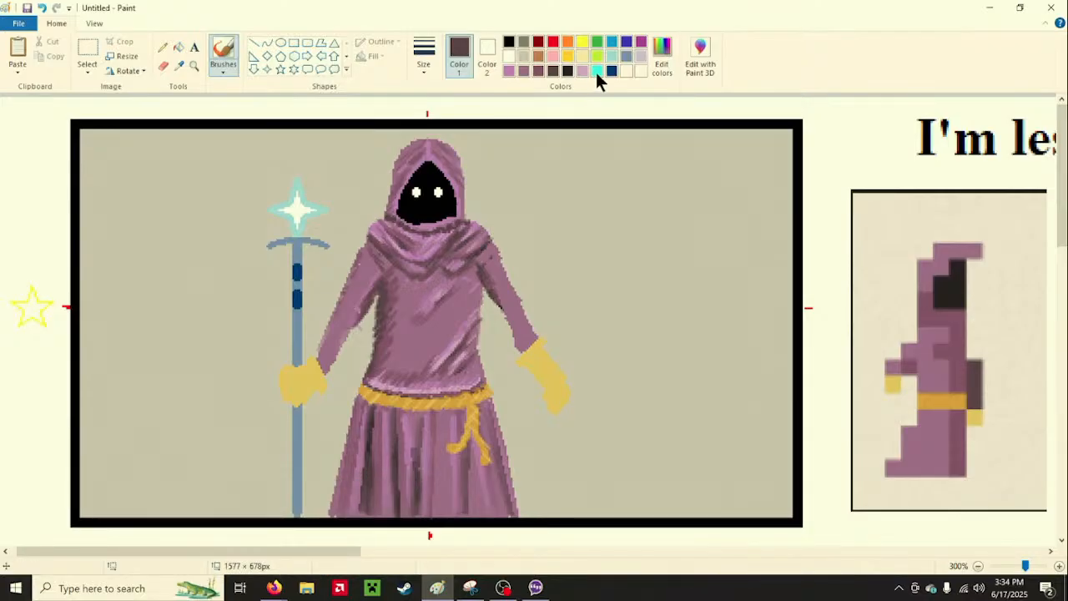
Shade the free arm's sleeve with dark brownish-purple straight lines using a watercolor outline, running from the shoulder to the glove
click(252, 43)
click(378, 40)
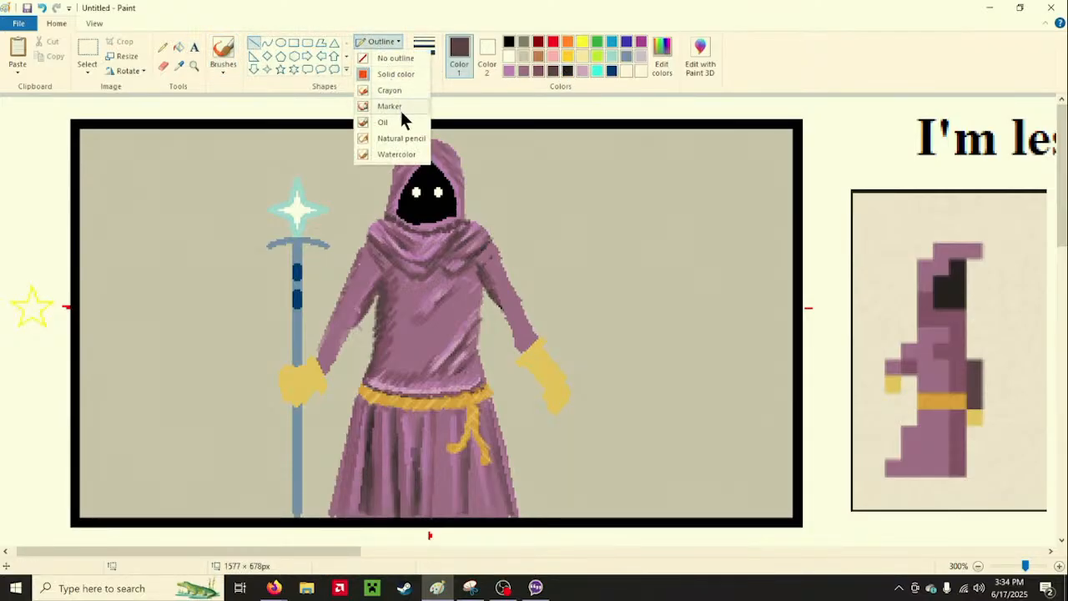
click(397, 154)
drag(509, 306, 535, 342)
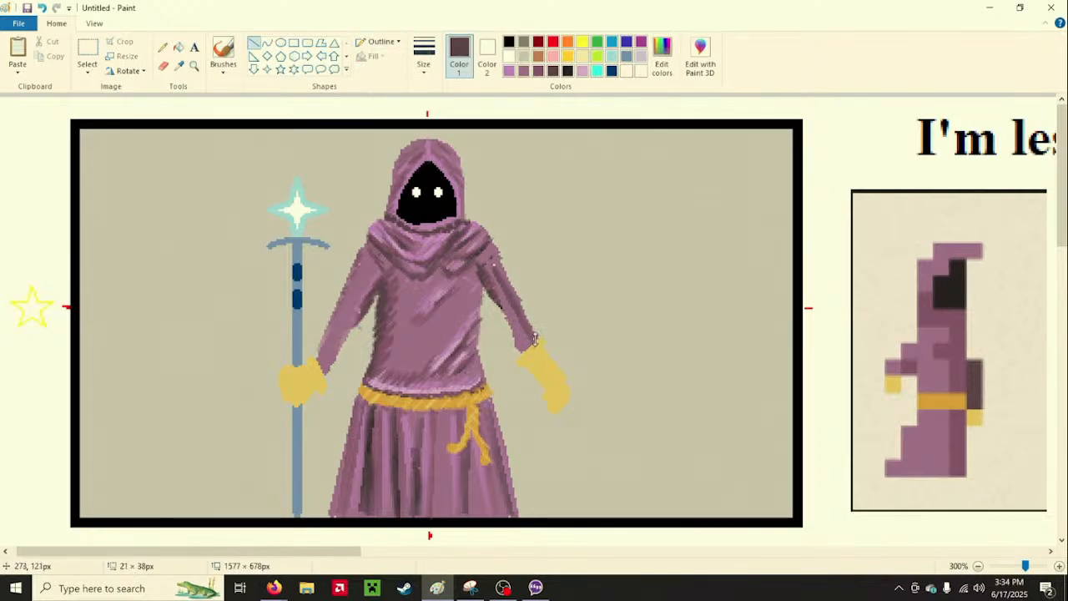
drag(492, 263, 506, 279)
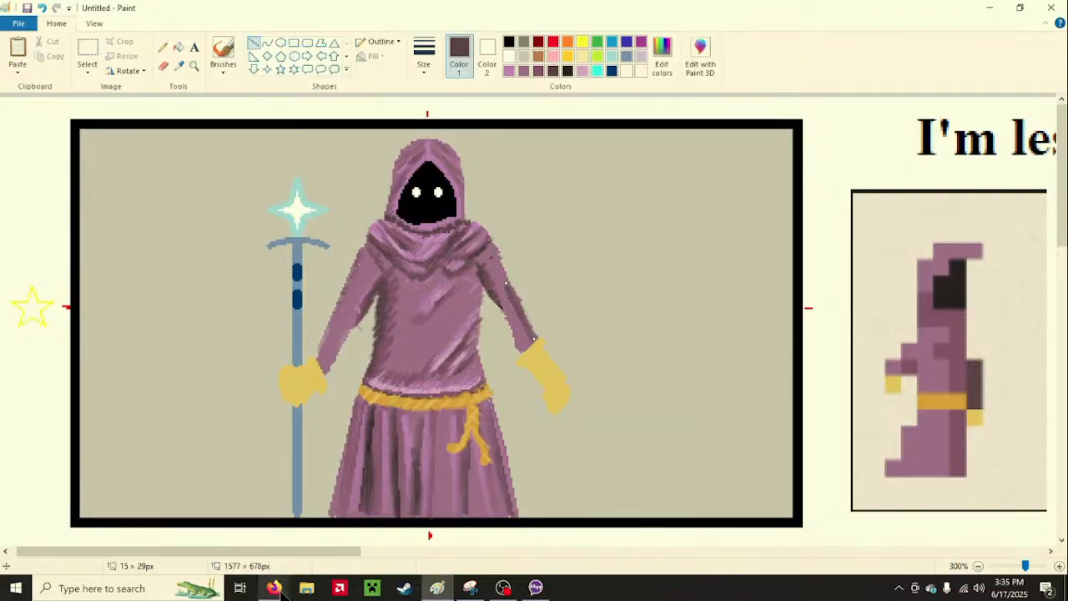
click(338, 542)
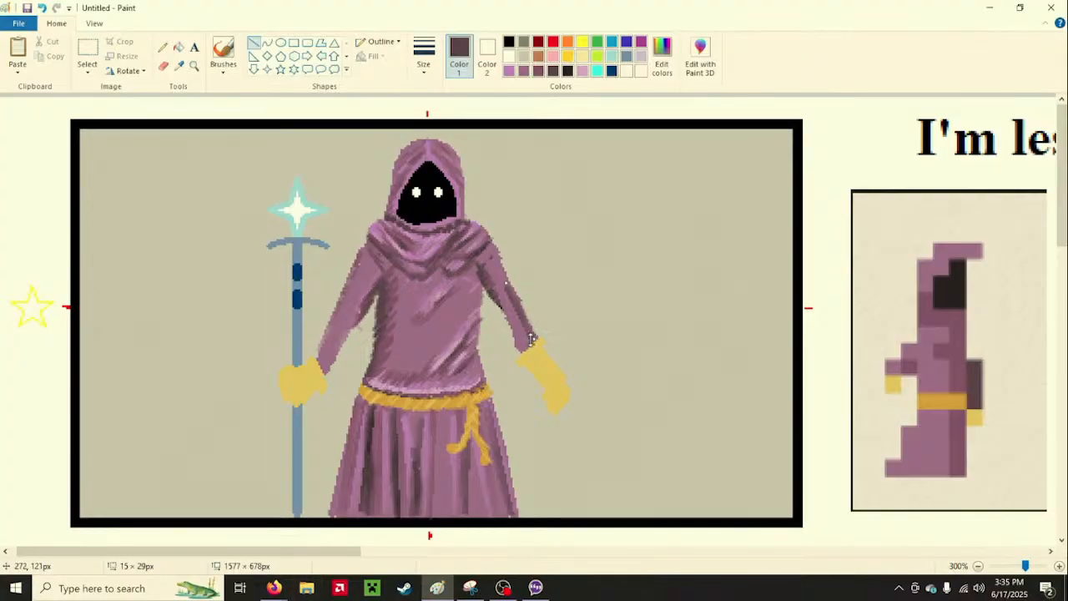
drag(530, 338, 519, 349)
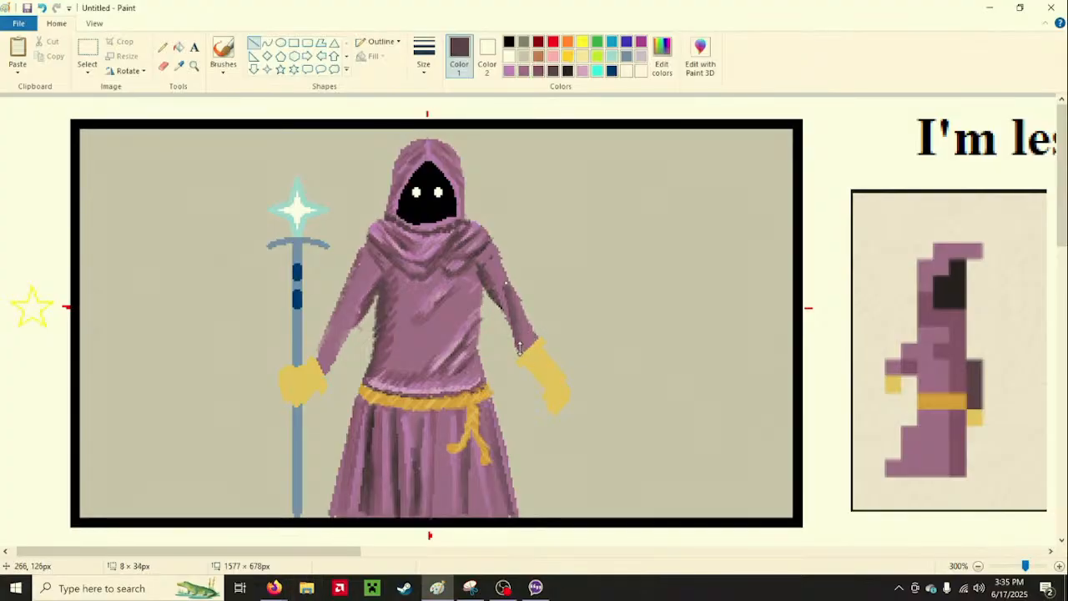
drag(506, 283, 484, 268)
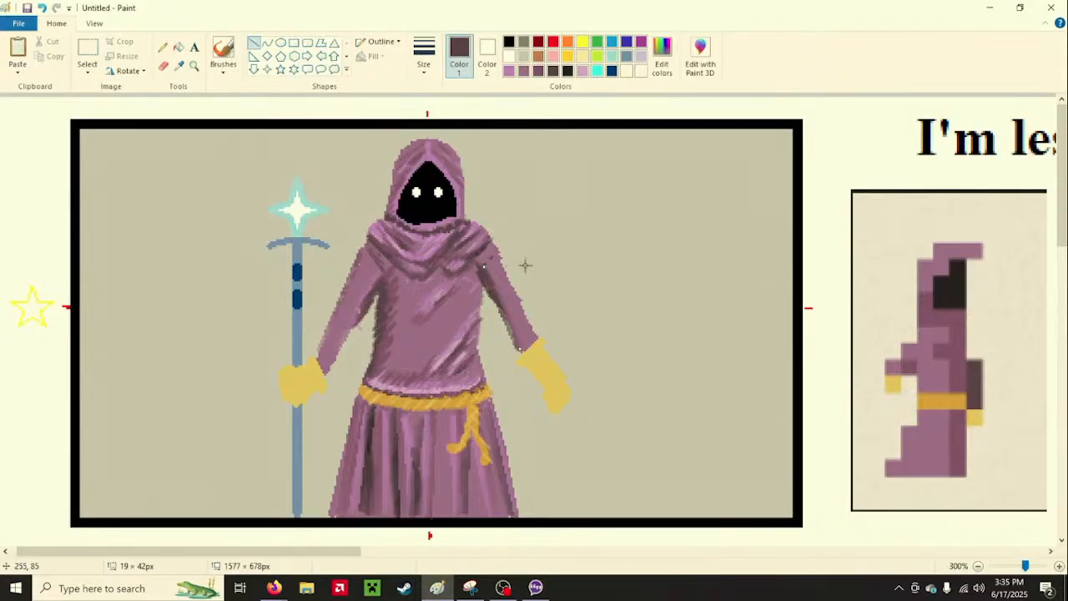
Draw a dark purple watercolor line down the free arm's sleeve from the armpit to the cuff, about 17 × 36 px
click(537, 70)
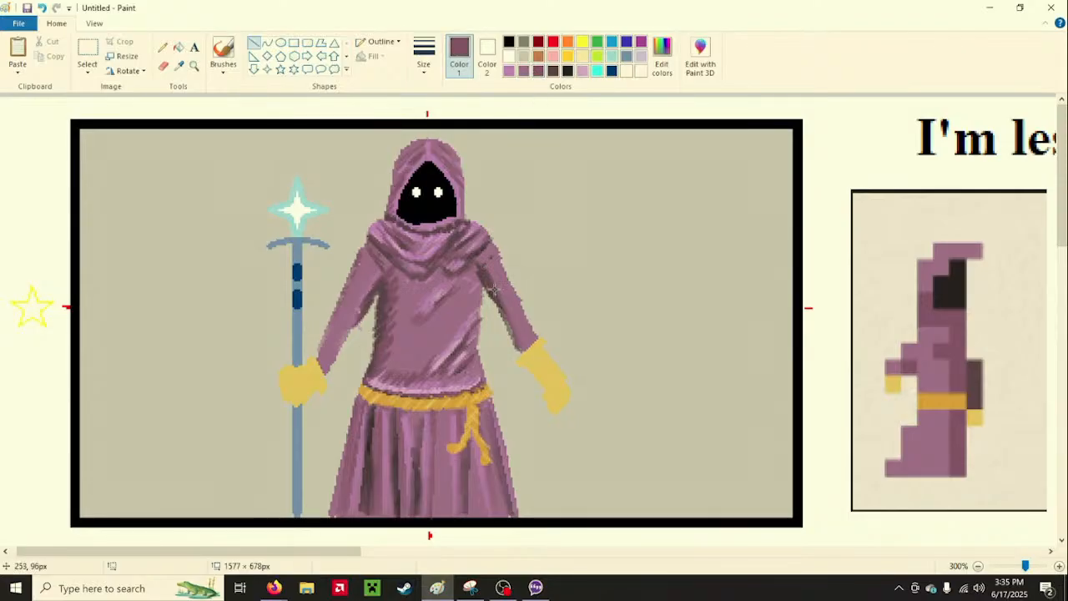
drag(489, 271, 523, 342)
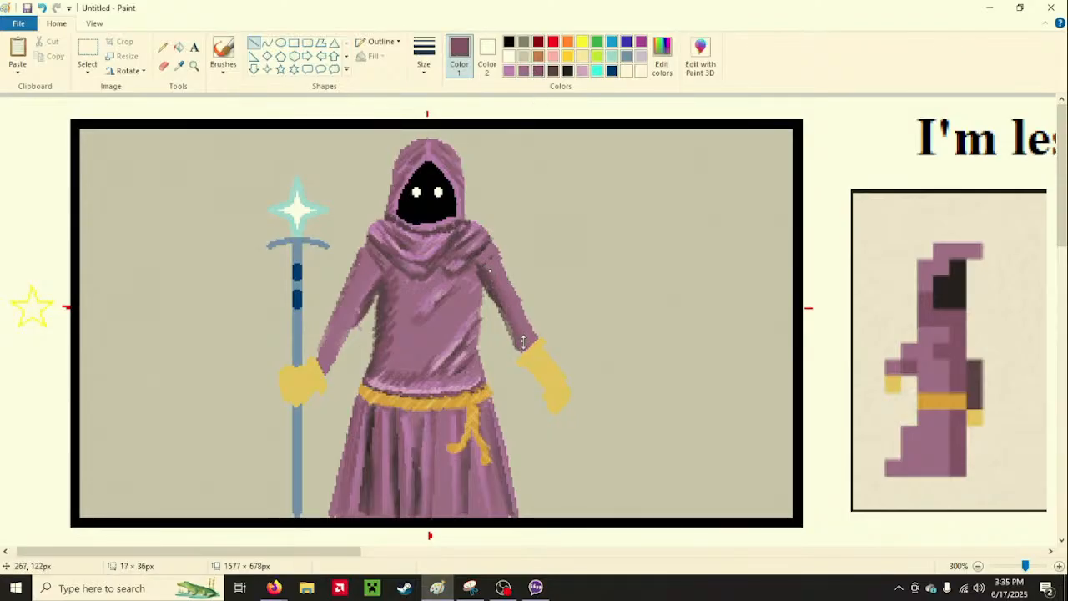
click(527, 213)
Highlight the free arm's sleeve with light purple watercolor lines toward the wrist, checking the Hero Forge model preview for reference
mouse_move(274, 587)
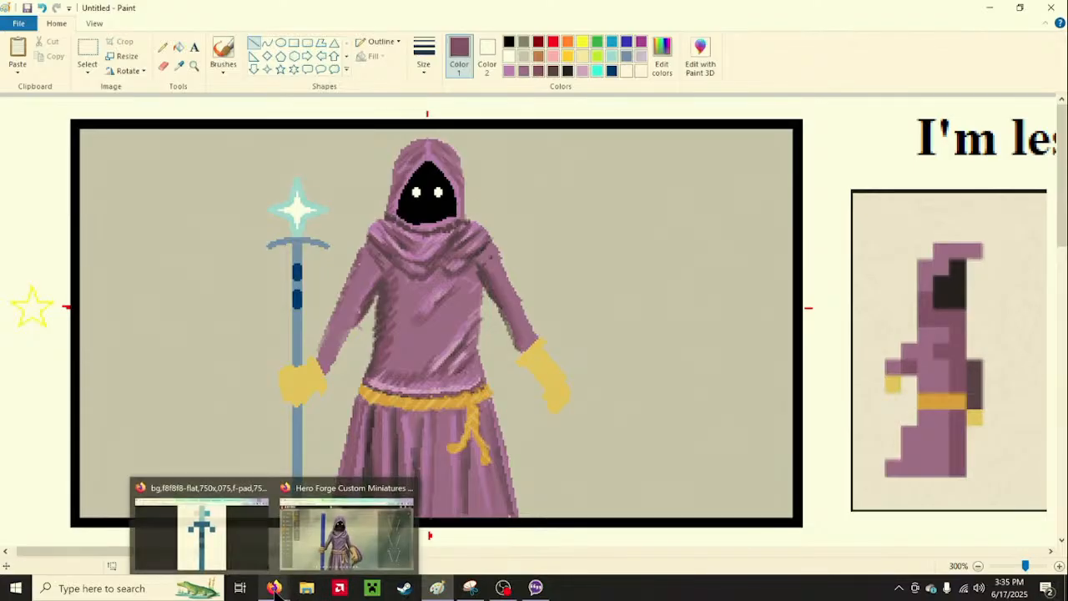
mouse_move(321, 565)
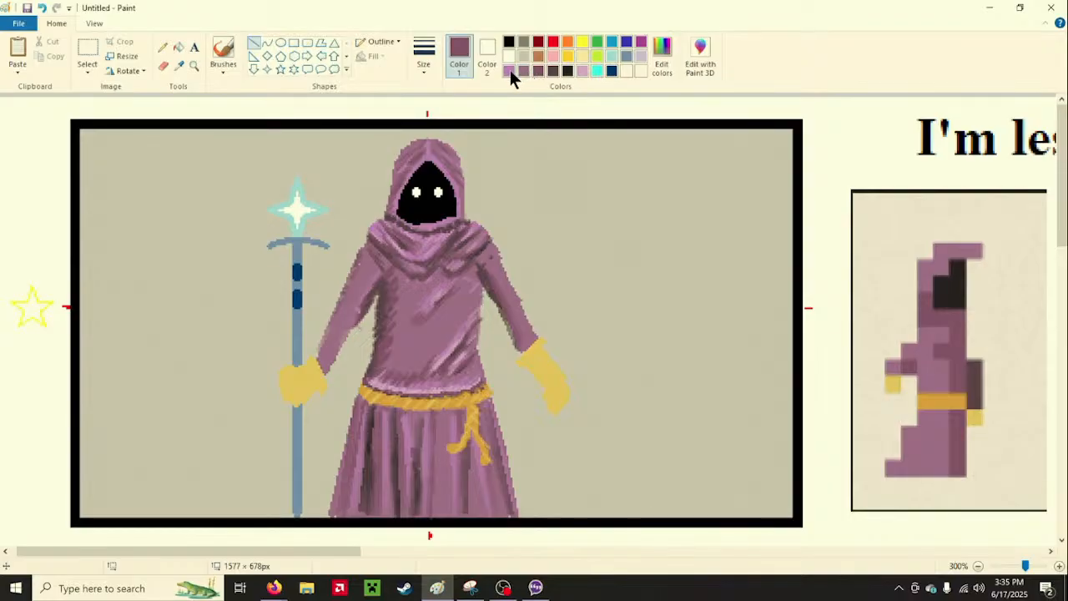
click(509, 70)
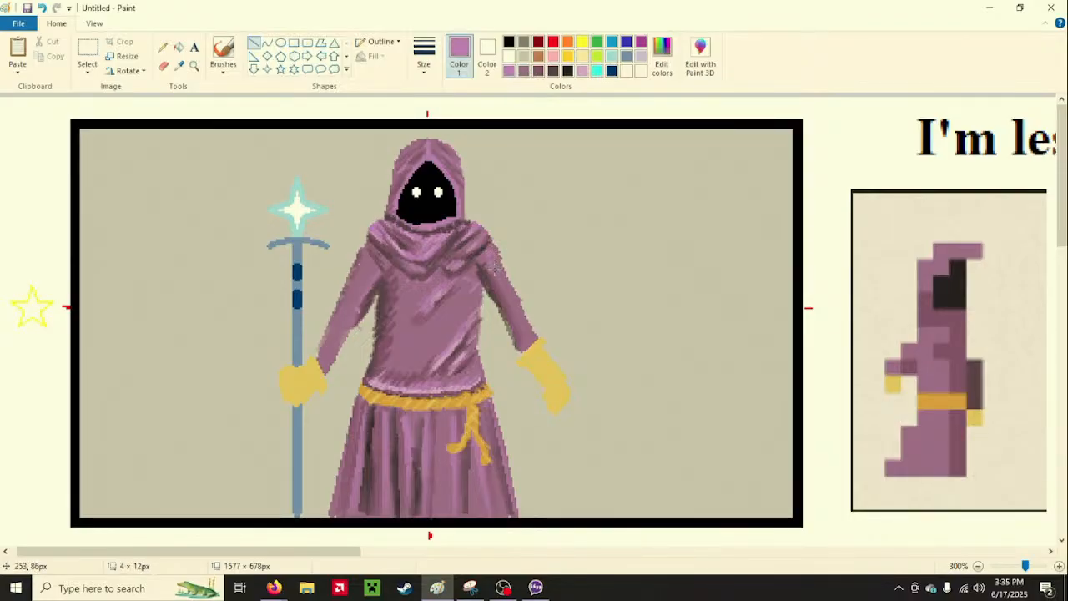
drag(498, 289, 535, 333)
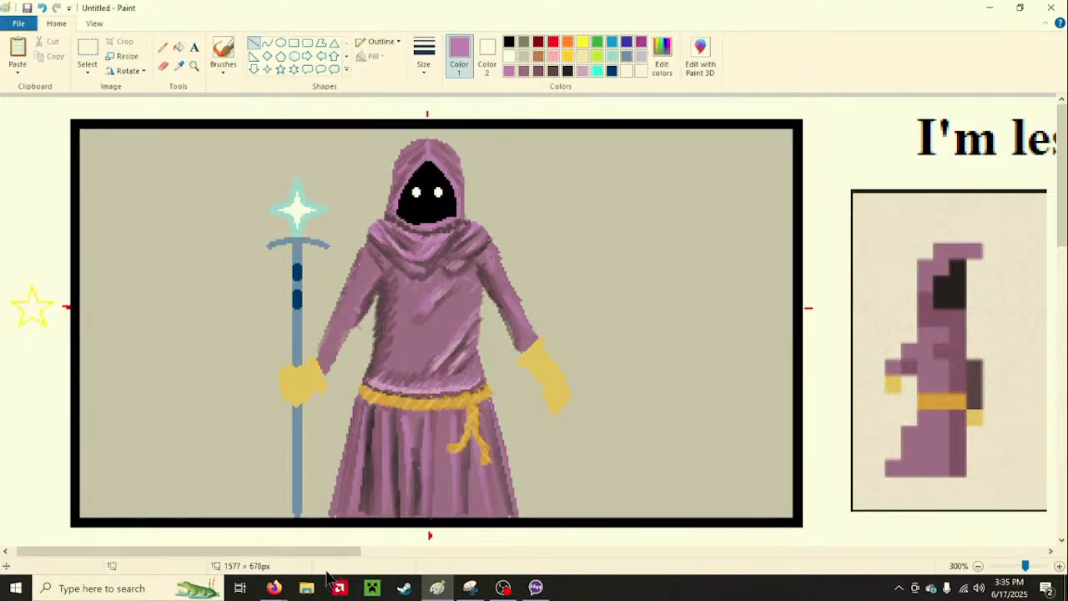
mouse_move(280, 591)
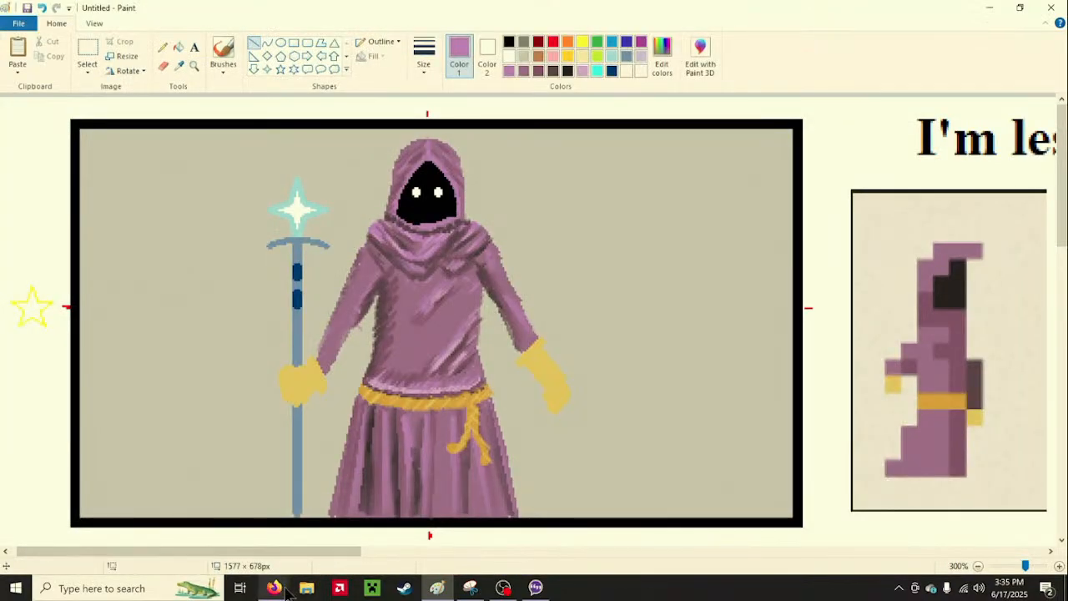
mouse_move(352, 552)
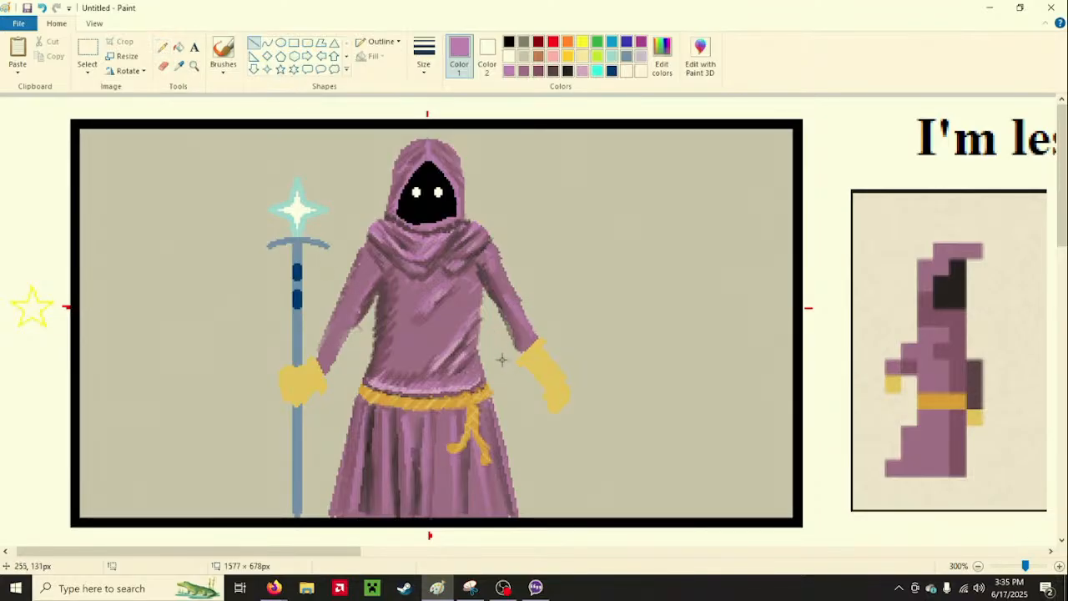
click(164, 48)
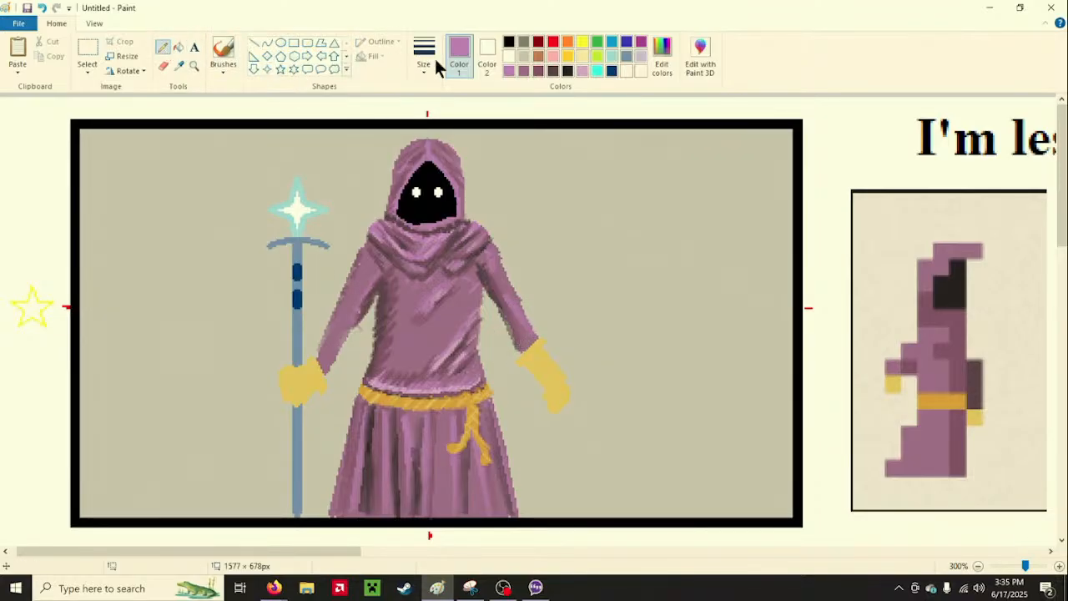
click(523, 70)
click(510, 70)
click(41, 9)
Draw a light purple highlight line along the staff arm's sleeve from the upper arm to the wrist, about 18 × 40 px
click(253, 42)
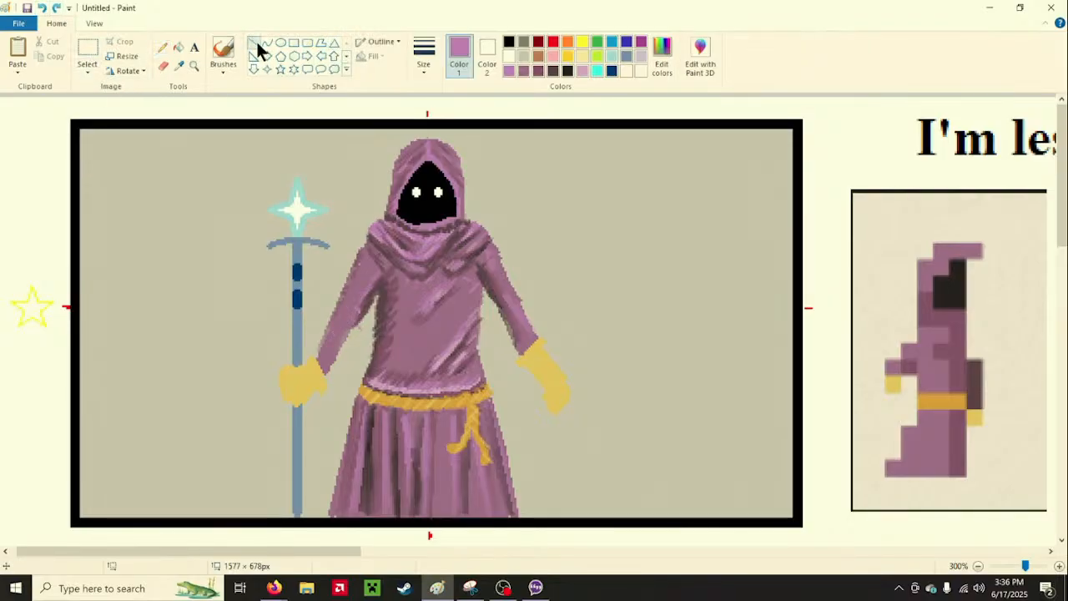
mouse_move(354, 286)
mouse_down()
mouse_move(320, 363)
mouse_move(335, 328)
mouse_up()
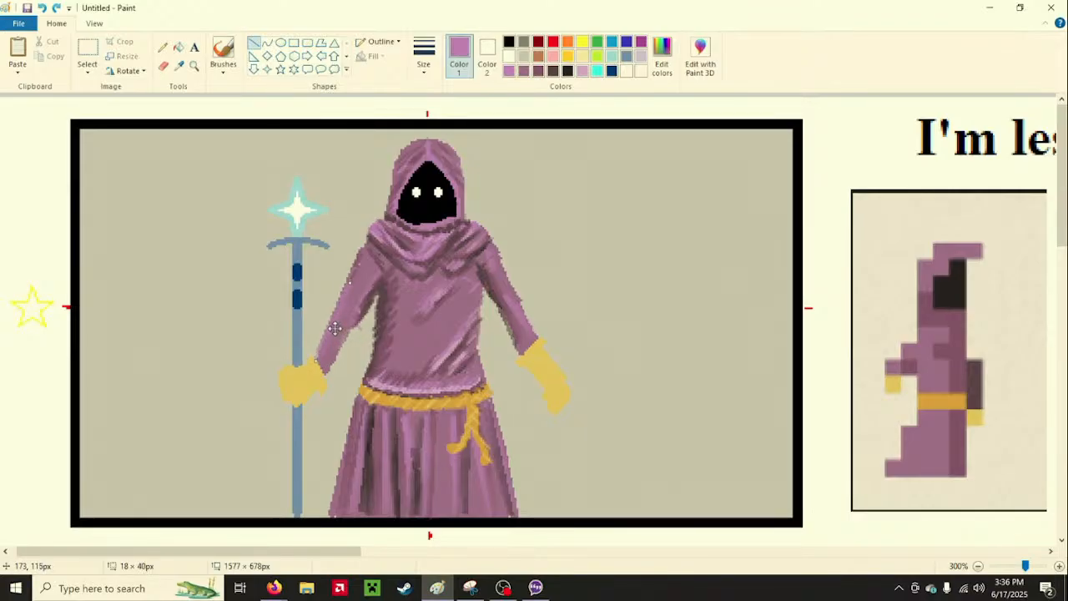
click(643, 362)
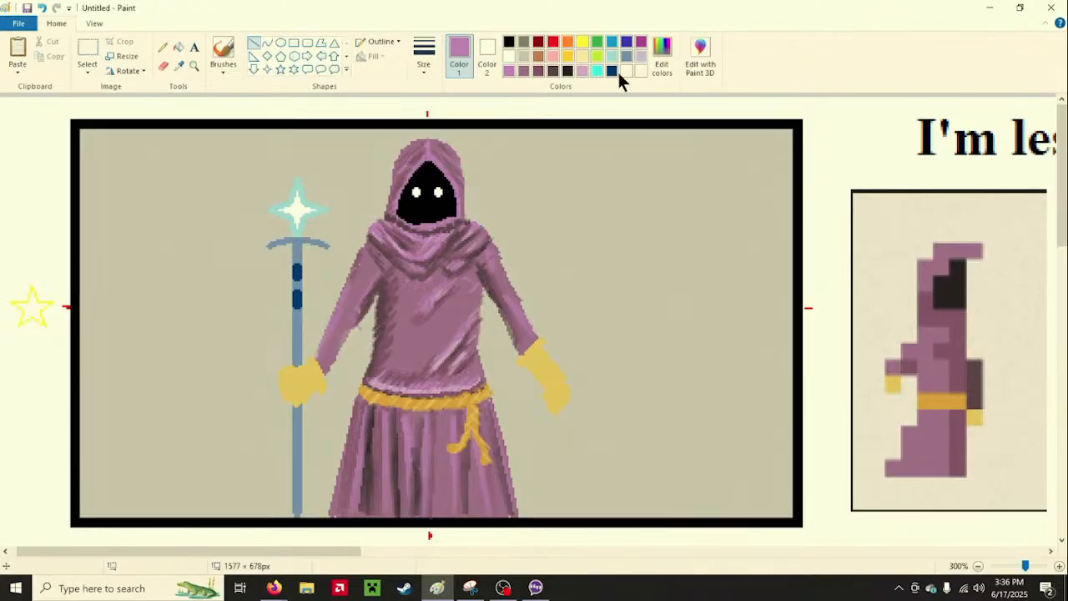
Shade the underside of the staff arm's sleeve with a dark purple line about 25 × 40 px
click(541, 71)
mouse_move(368, 307)
mouse_down()
mouse_move(318, 374)
mouse_move(364, 326)
mouse_move(357, 312)
mouse_move(370, 290)
mouse_up()
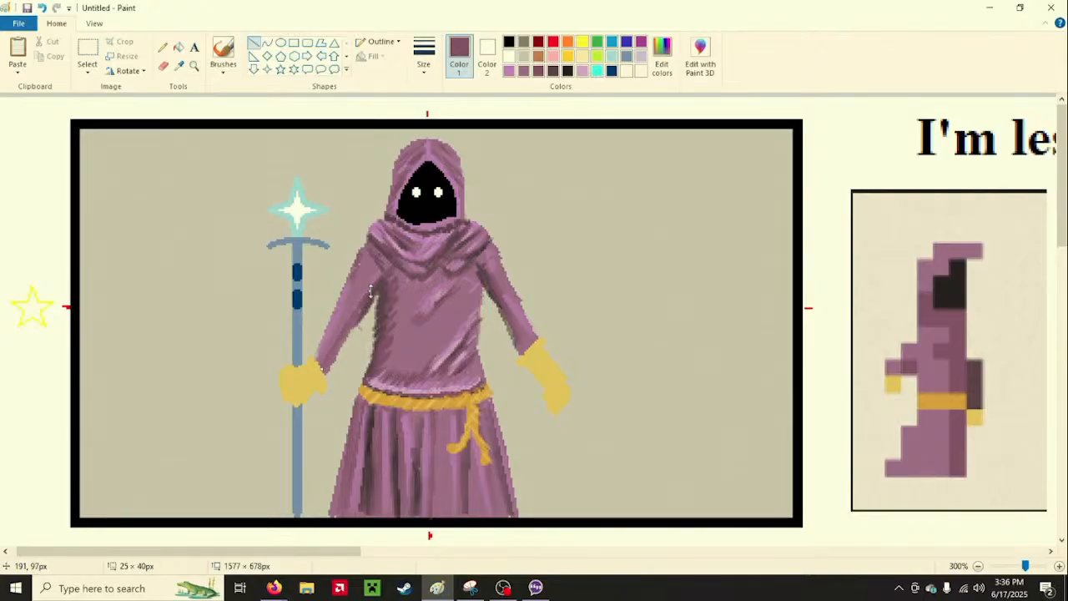
click(343, 380)
Hatch the staff arm's outer edge in dark purple with Calligraphy brush 1, and blend the sleeve with medium and light purple strokes
click(221, 63)
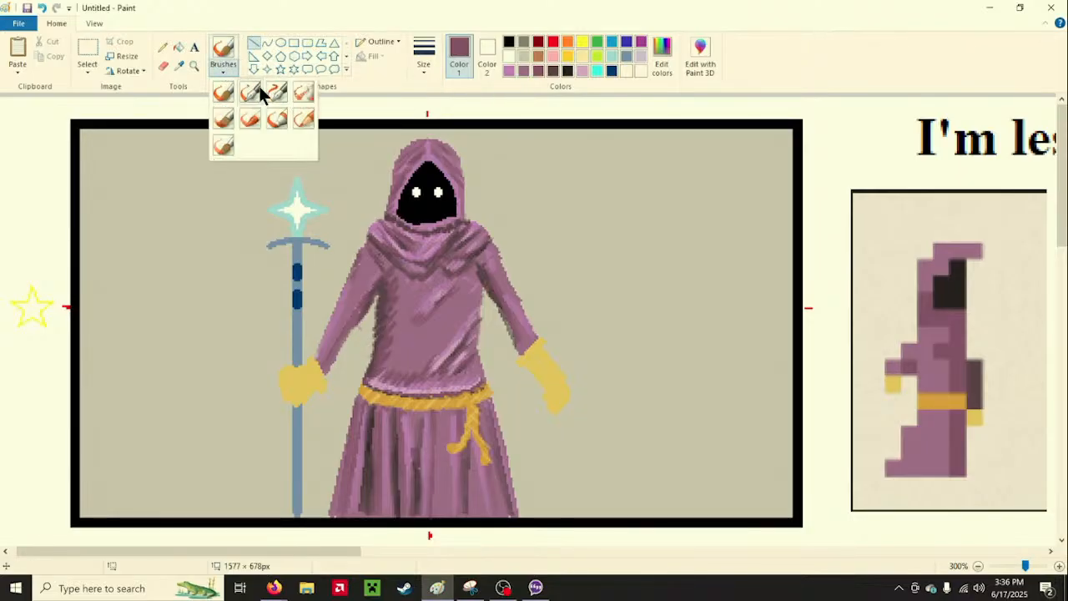
click(259, 89)
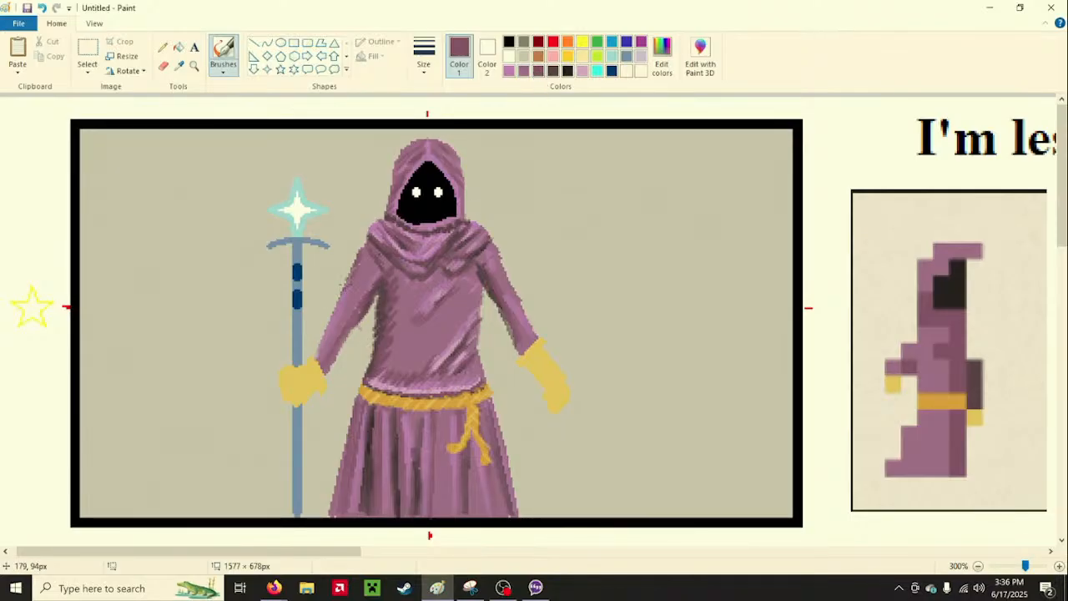
drag(342, 290, 317, 360)
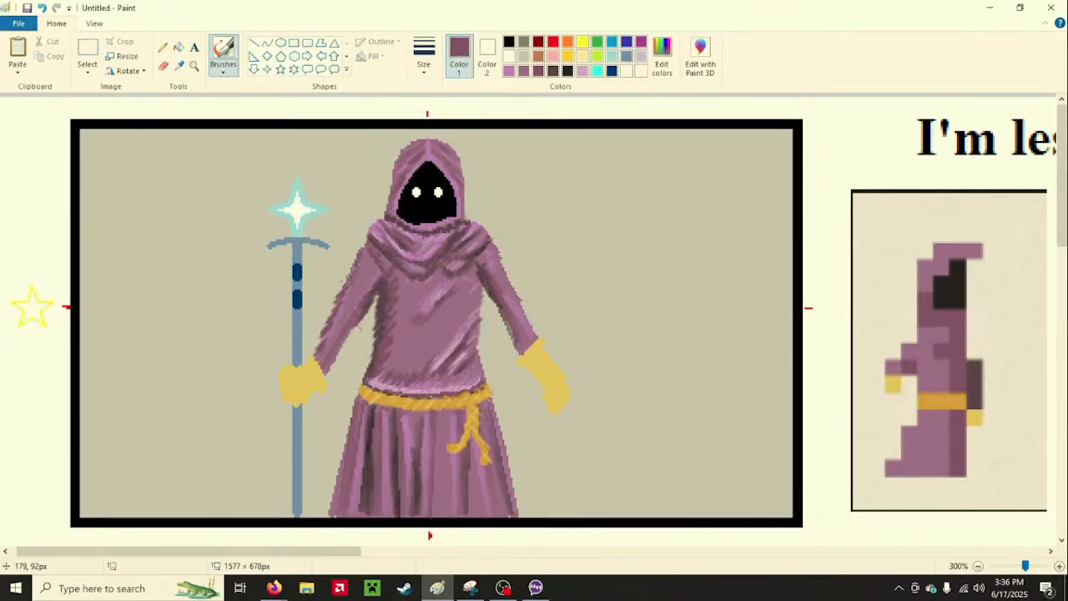
drag(356, 257, 362, 245)
click(523, 70)
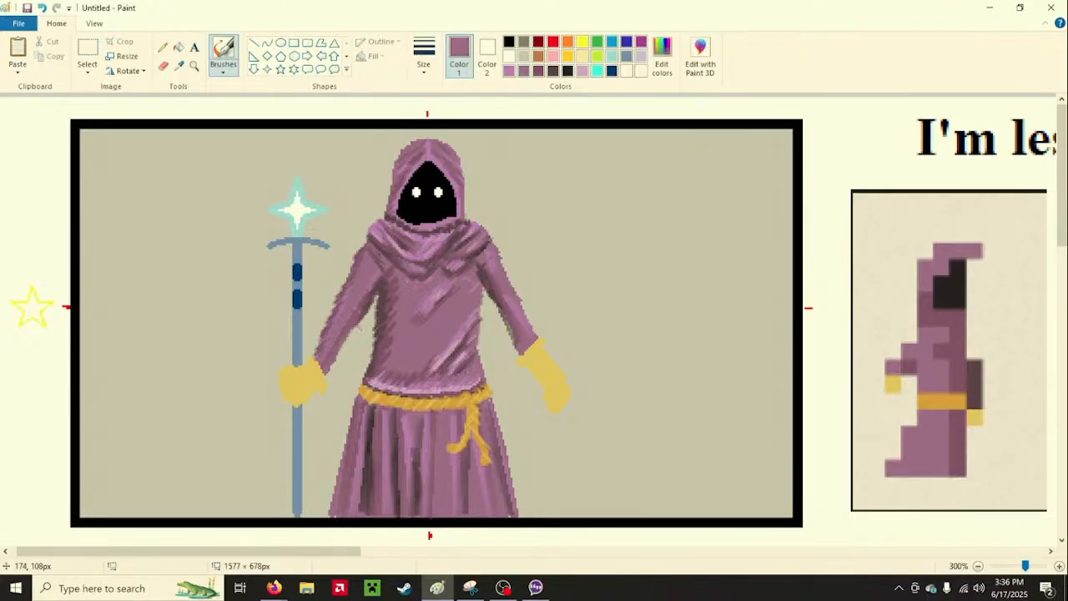
click(508, 71)
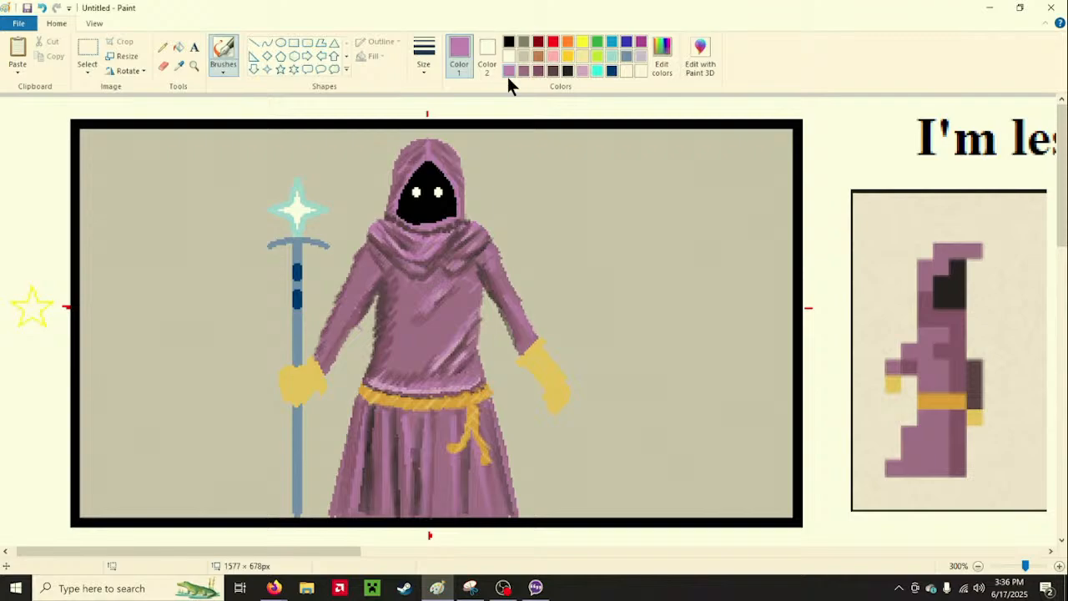
Add pale pink highlights near the free arm's cuff with Calligraphy brush 2, and blend them with medium purple
click(584, 70)
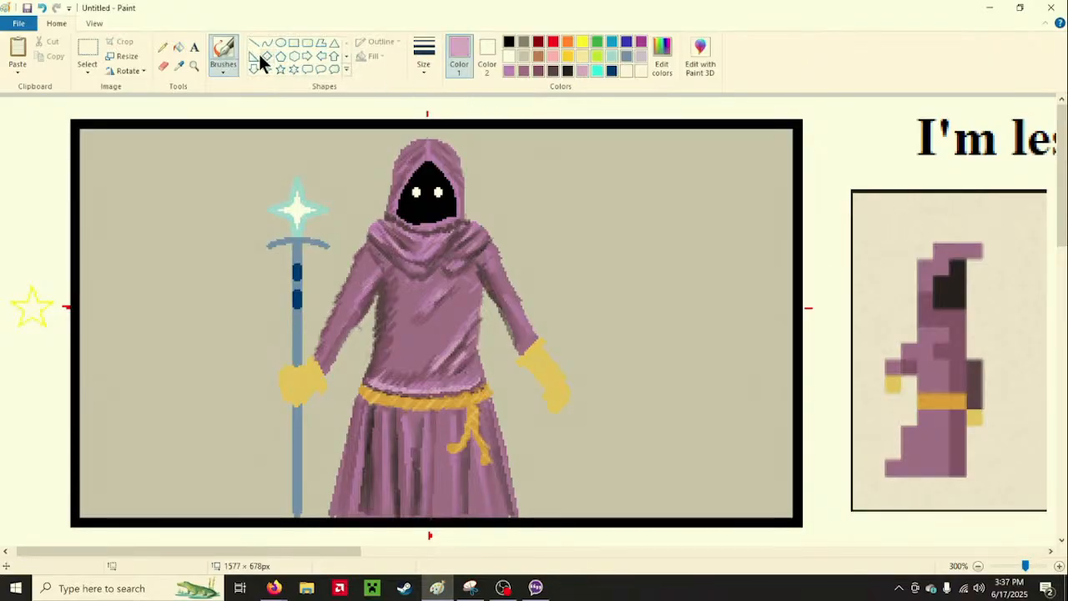
click(228, 65)
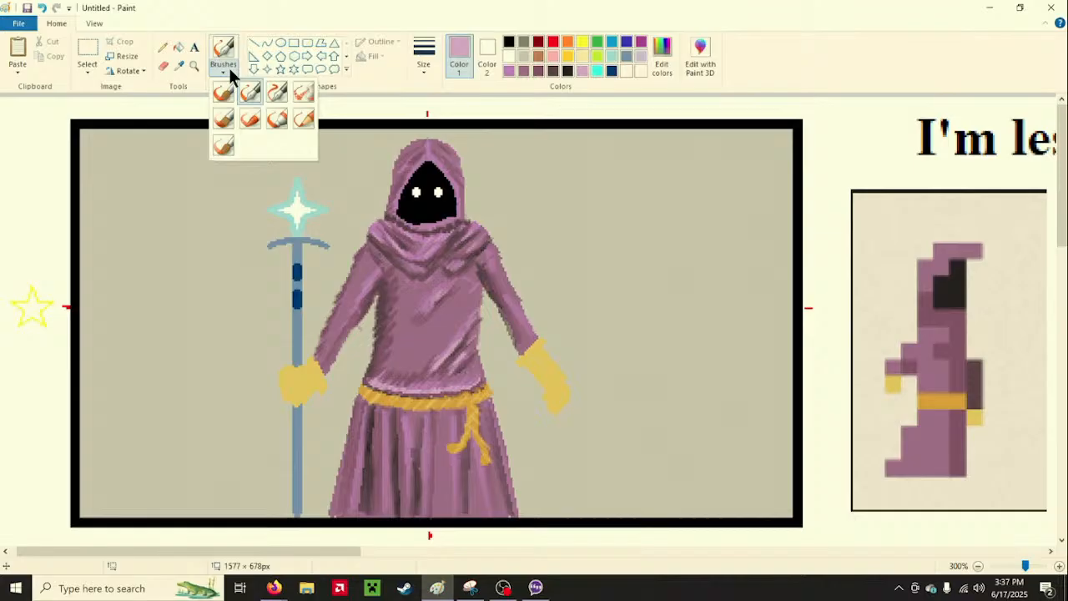
click(278, 99)
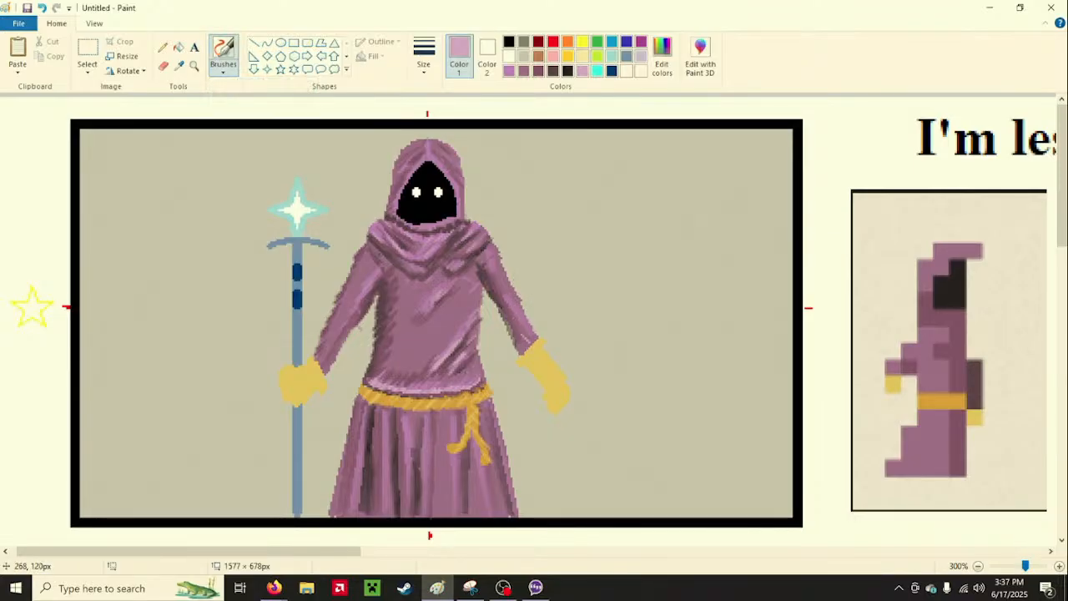
click(523, 68)
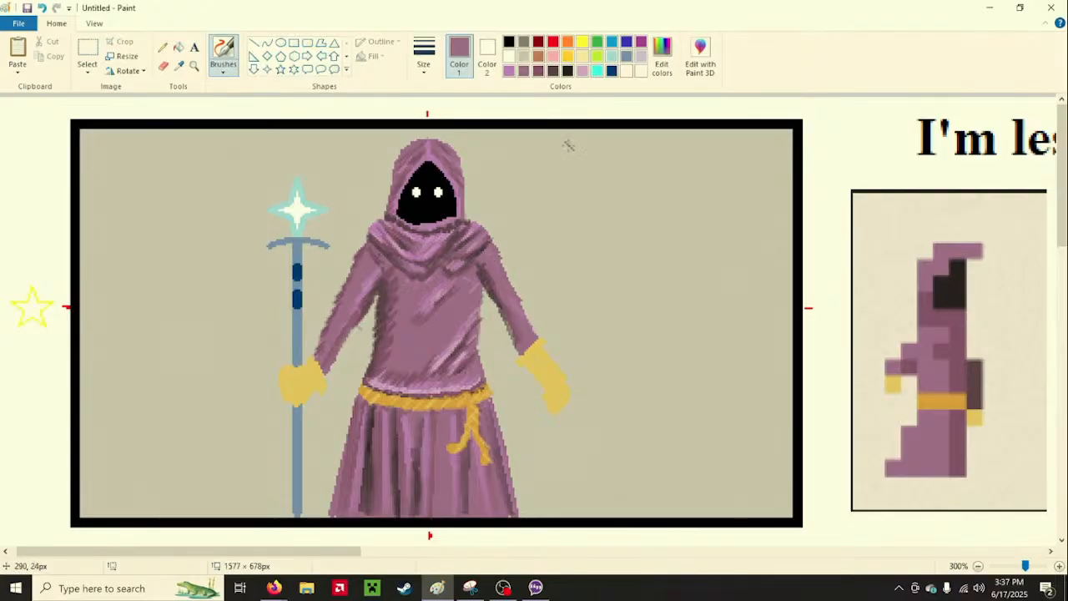
Deepen the free arm's sleeve folds in dark brownish purple, and touch up the upper arm with pale pink and light purple
click(553, 71)
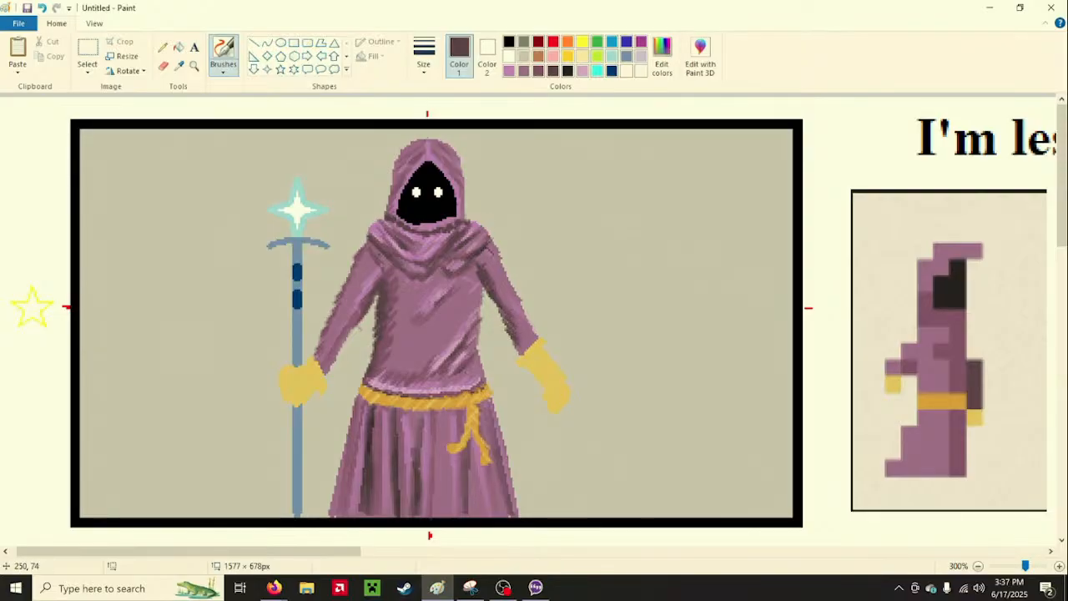
click(582, 71)
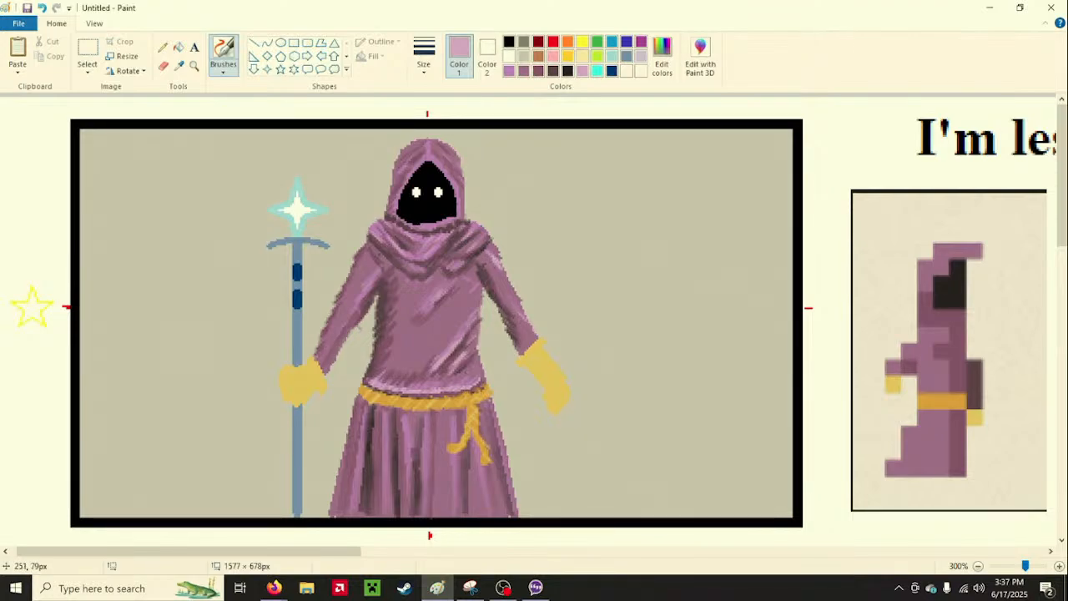
click(509, 72)
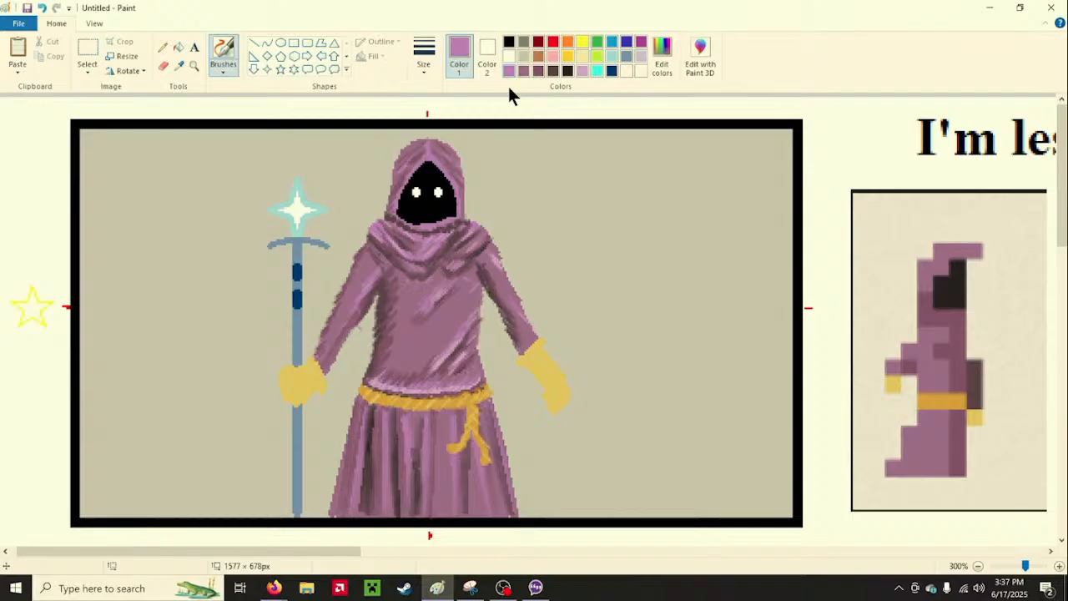
Shade the cuff edges of both sleeves in dark brownish purple with the calligraphy brushes, outlining the staff arm's opening above the glove
click(553, 72)
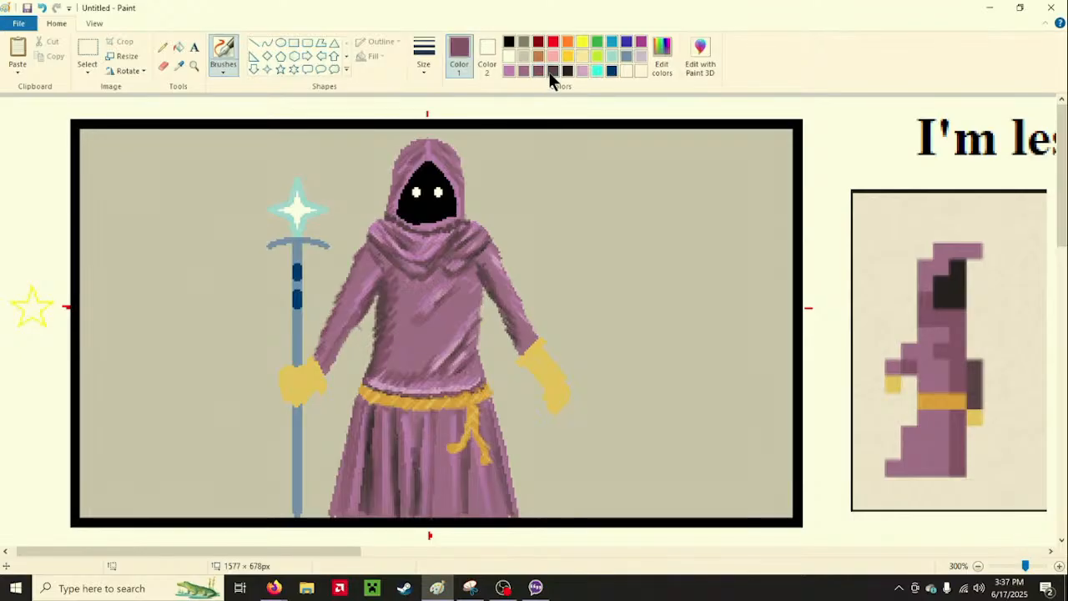
click(223, 72)
click(247, 94)
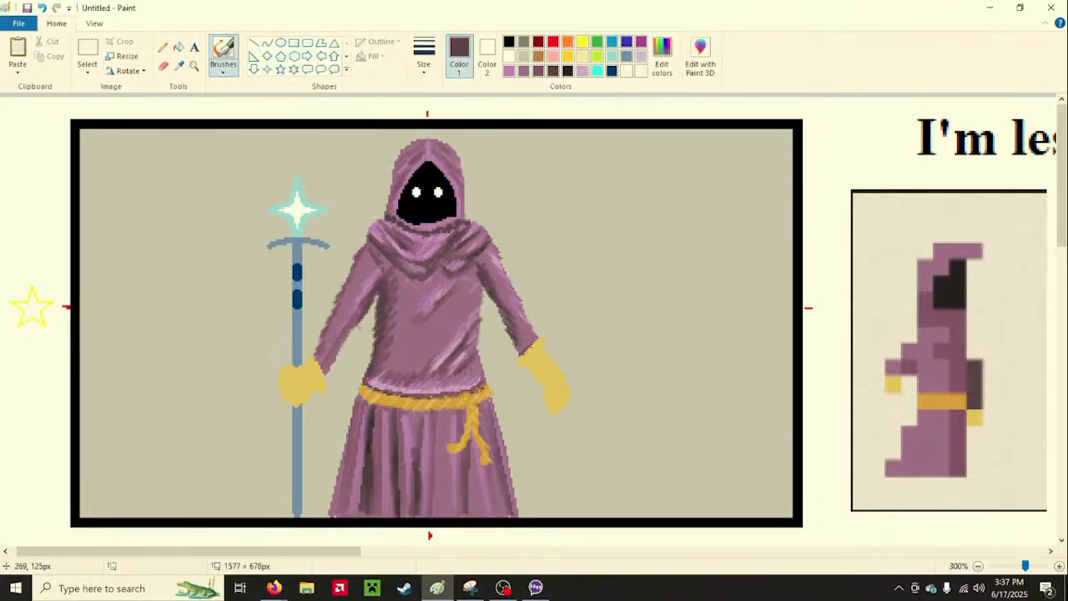
click(222, 72)
click(279, 94)
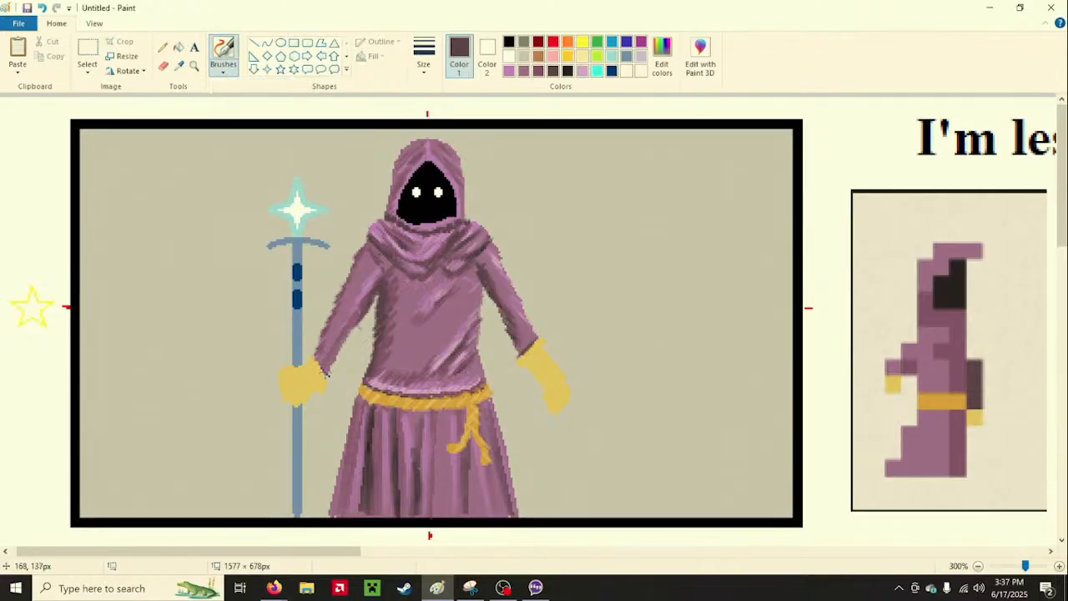
mouse_move(322, 369)
mouse_down()
mouse_move(331, 378)
mouse_move(314, 363)
mouse_up()
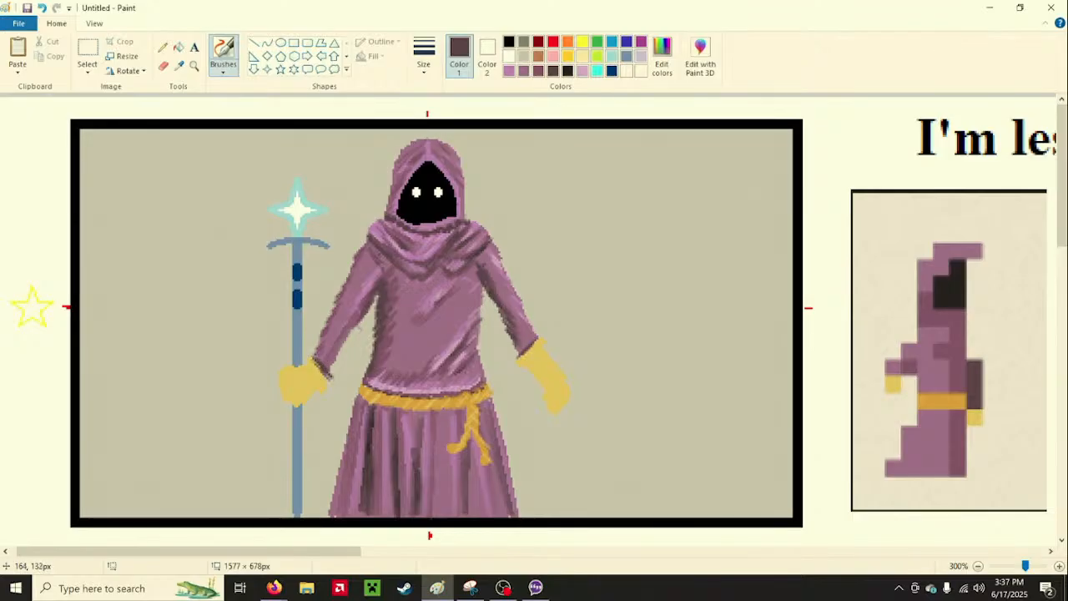
Touch up the edge of the staff arm's cuff in medium purple with Calligraphy brush 1
click(222, 71)
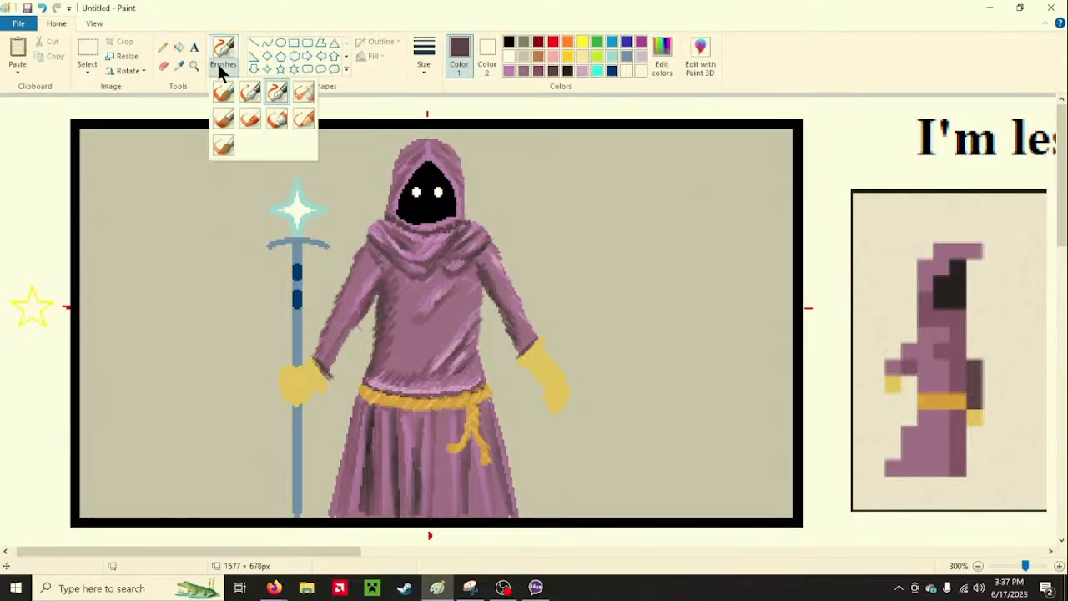
click(252, 88)
click(524, 71)
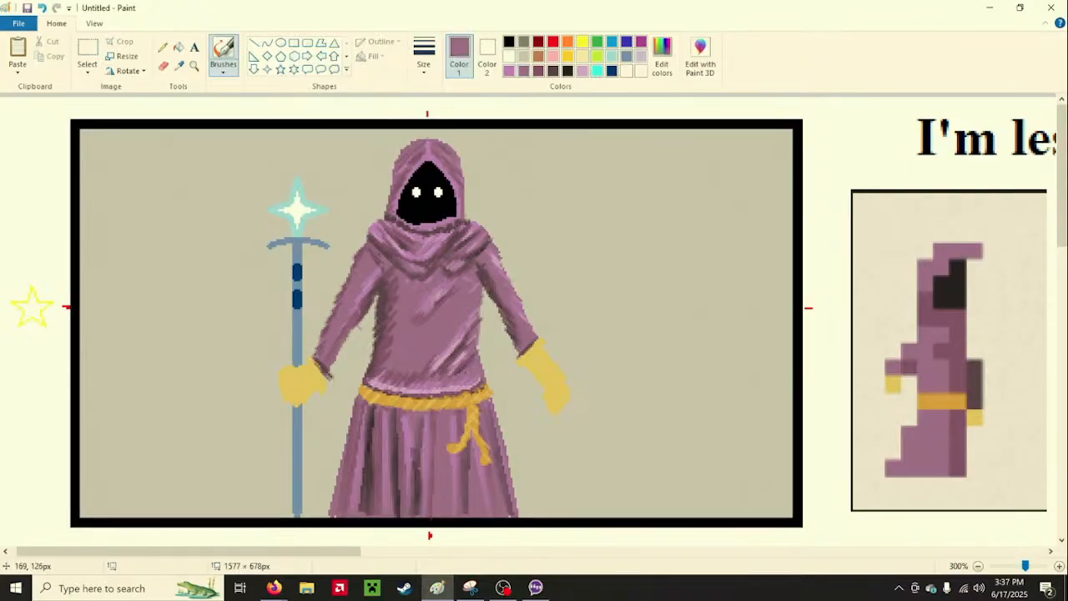
drag(334, 368, 335, 367)
click(164, 50)
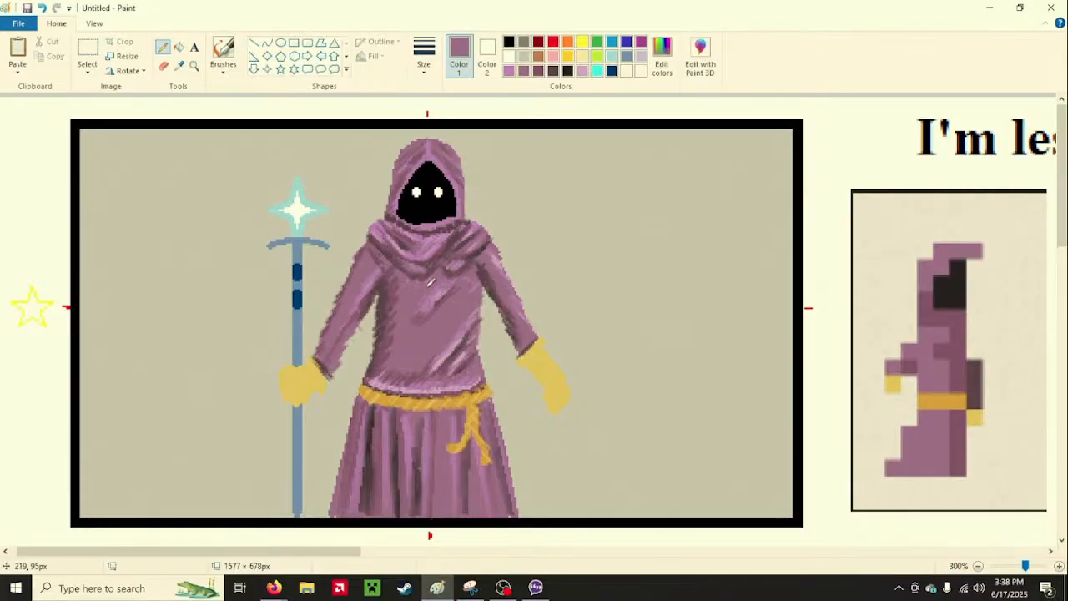
Draw a diagonal medium purple fold line across the torso and a steep dark purple line down its staff side with the Line tool
click(254, 43)
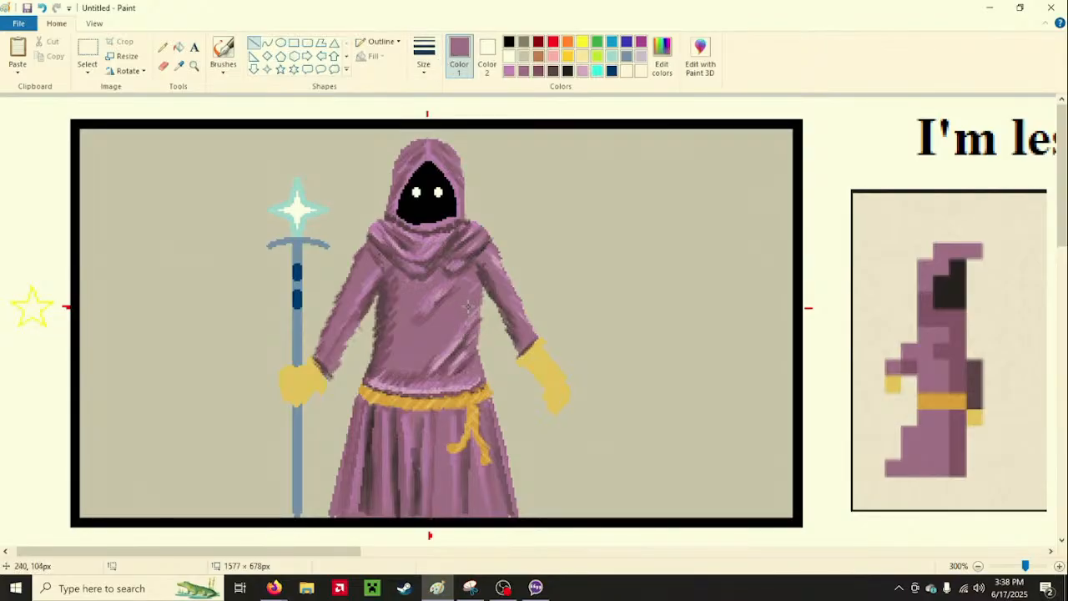
drag(459, 317, 413, 368)
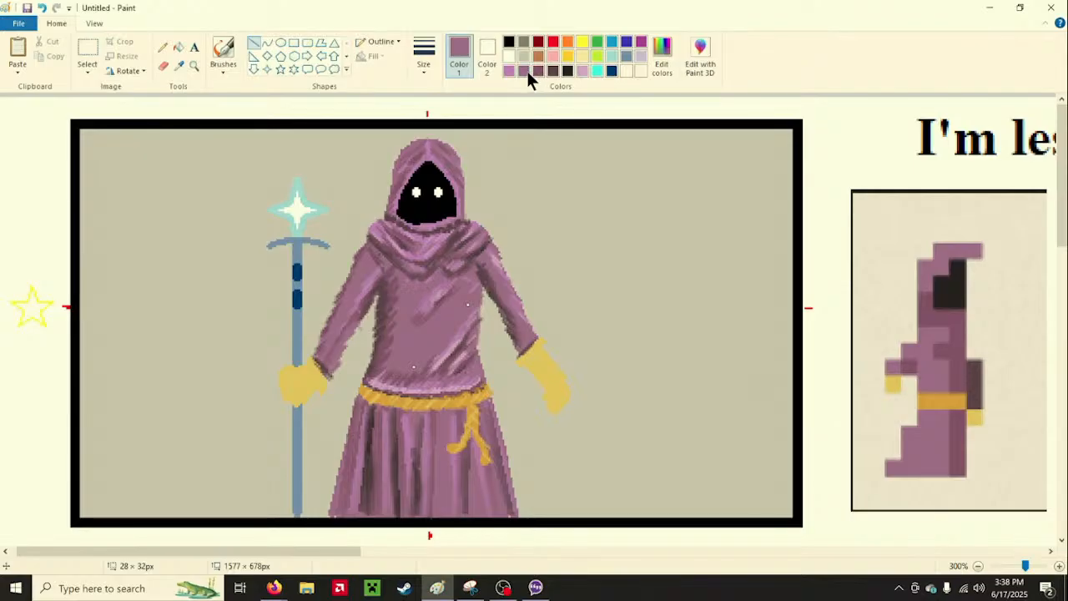
click(537, 70)
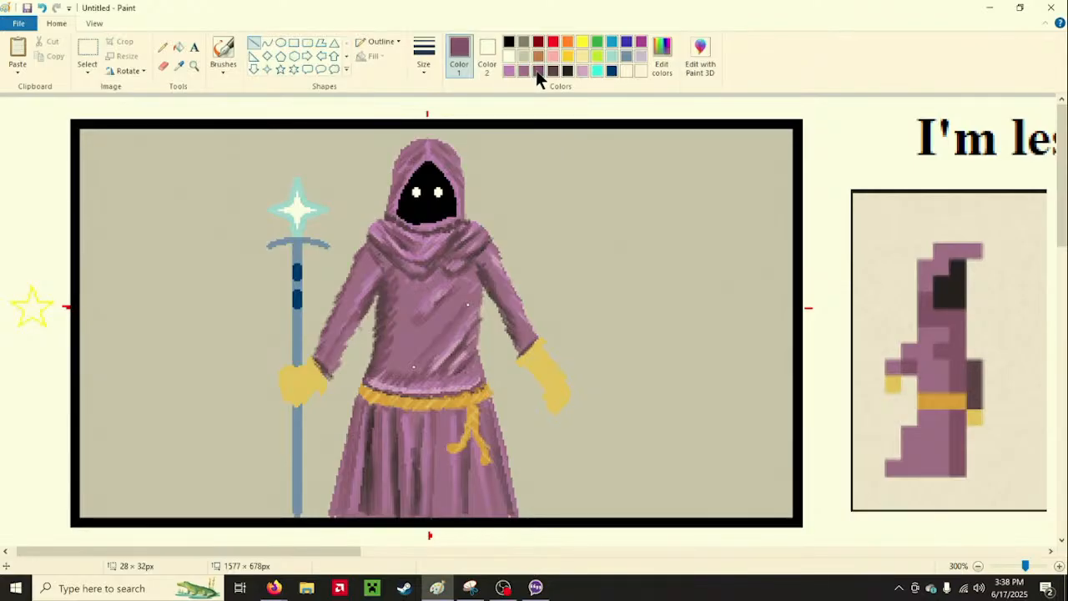
click(392, 374)
mouse_move(391, 374)
mouse_down()
mouse_move(471, 274)
mouse_move(412, 278)
mouse_move(387, 256)
mouse_up()
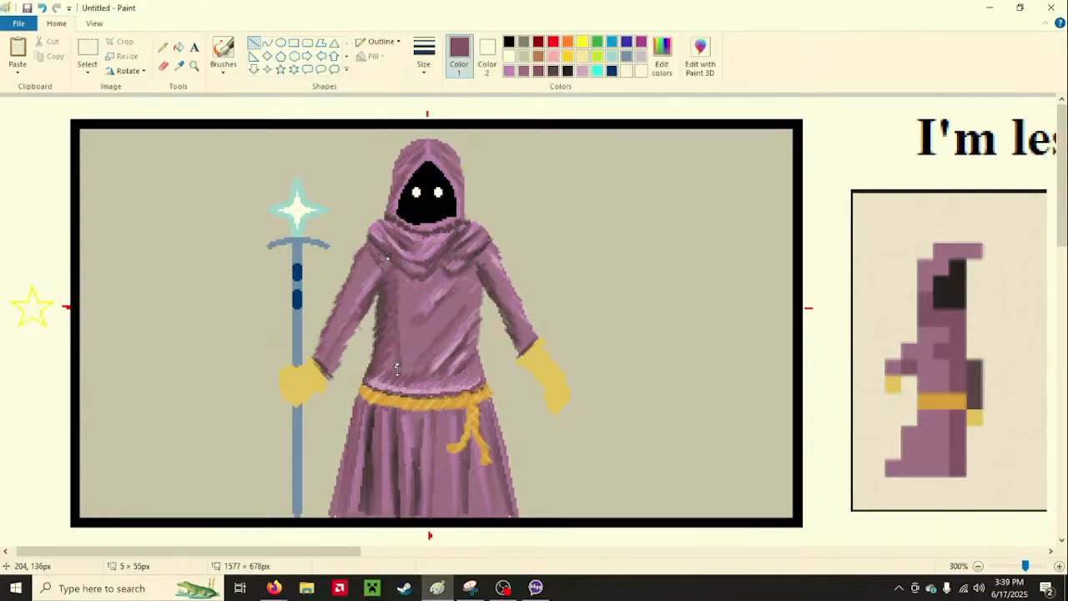
drag(397, 369, 393, 383)
click(419, 378)
Draw a short diagonal light purple highlight line on the upper chest below the cowl
click(509, 70)
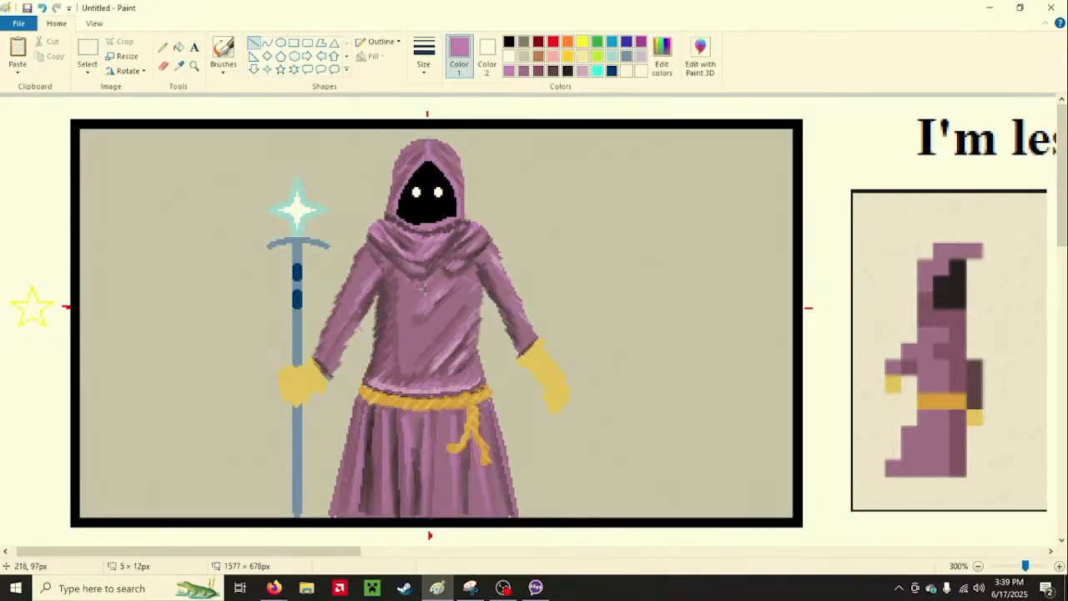
drag(435, 280, 436, 275)
drag(416, 312, 411, 312)
drag(436, 273, 439, 276)
drag(411, 310, 406, 320)
click(412, 351)
Draw light purple diagonal fold lines across the torso, plus one rising from above the belt to the staff-side shoulder
click(538, 70)
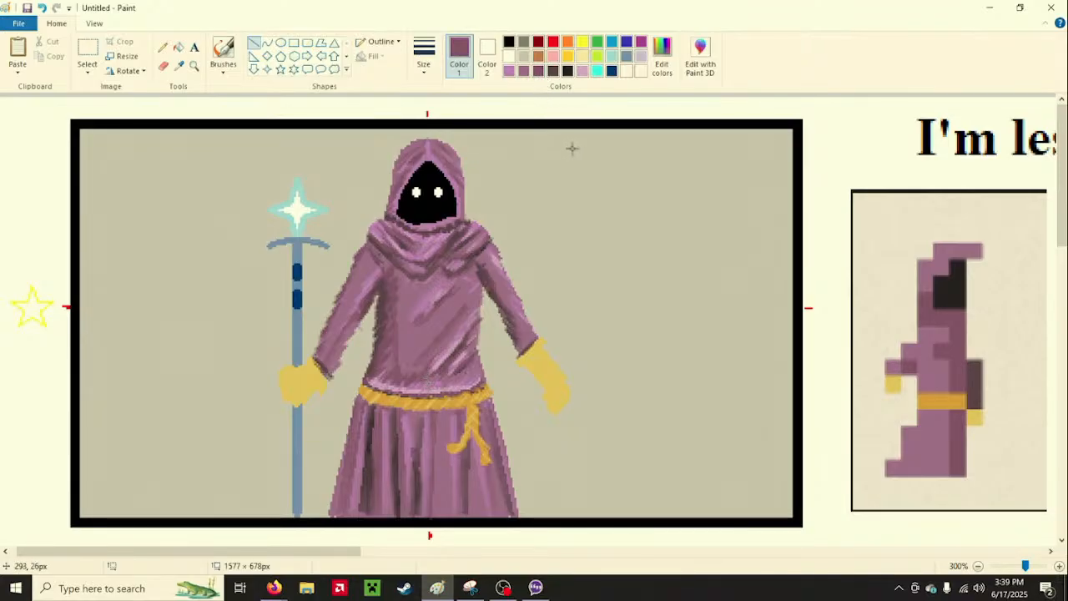
click(508, 71)
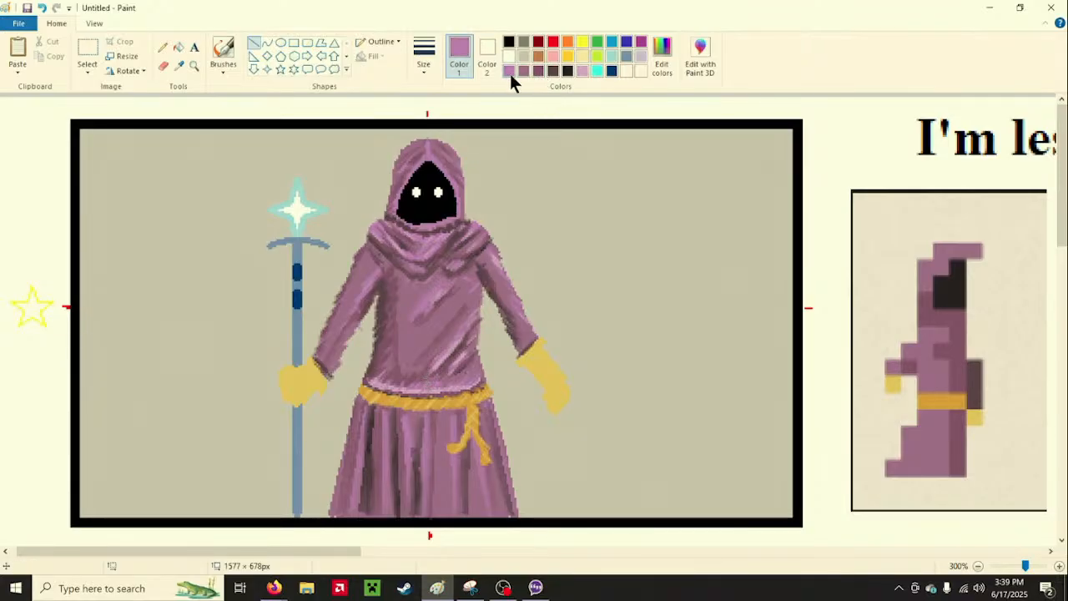
drag(458, 302, 406, 356)
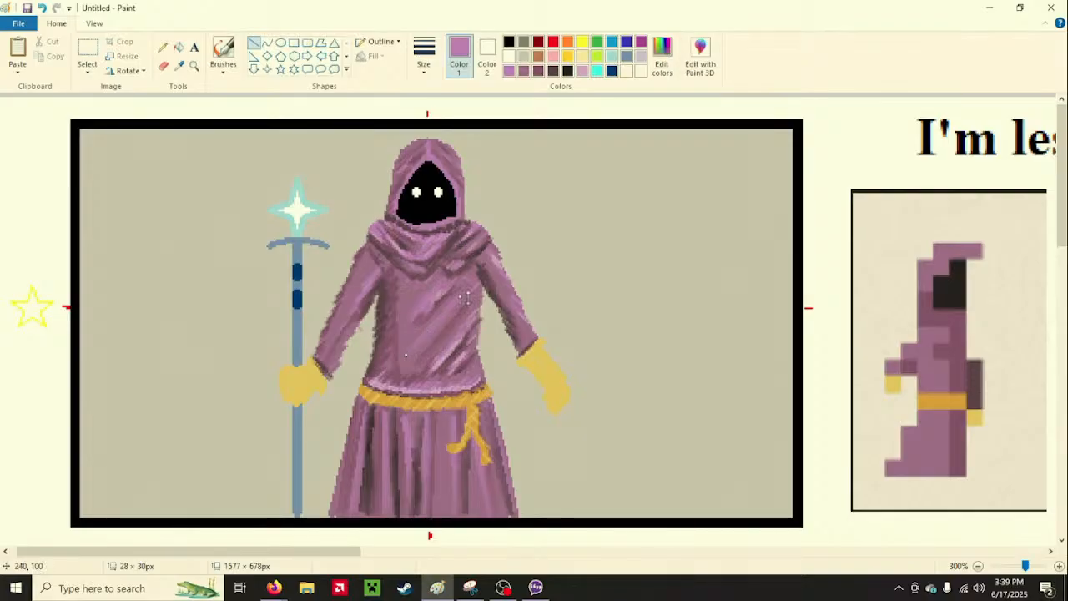
mouse_move(461, 294)
mouse_down()
mouse_move(433, 354)
mouse_move(399, 359)
mouse_move(460, 299)
mouse_up()
drag(424, 359, 398, 367)
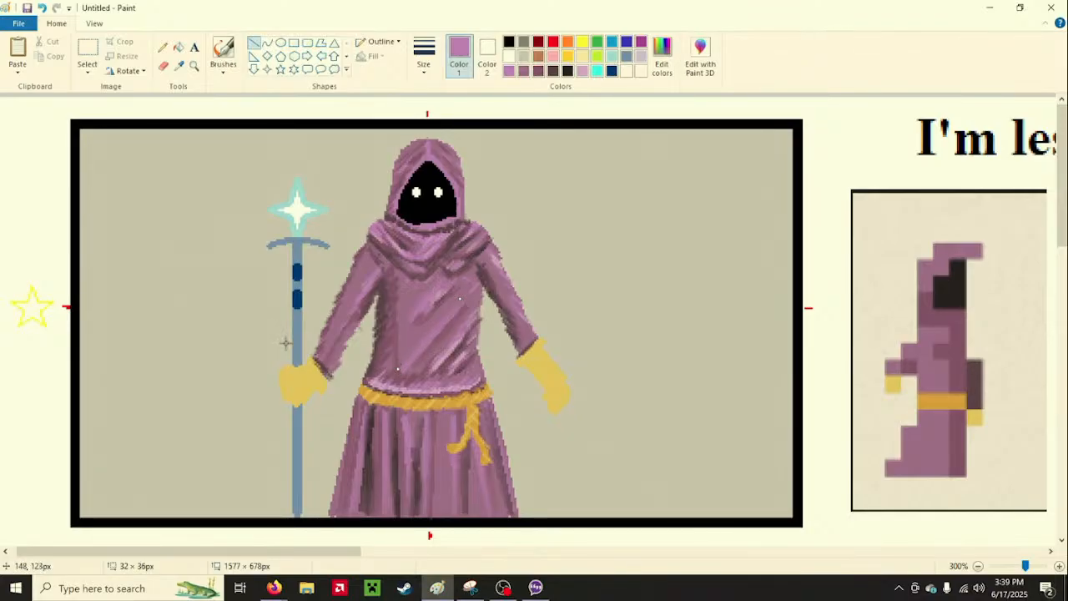
click(555, 354)
drag(403, 364, 377, 258)
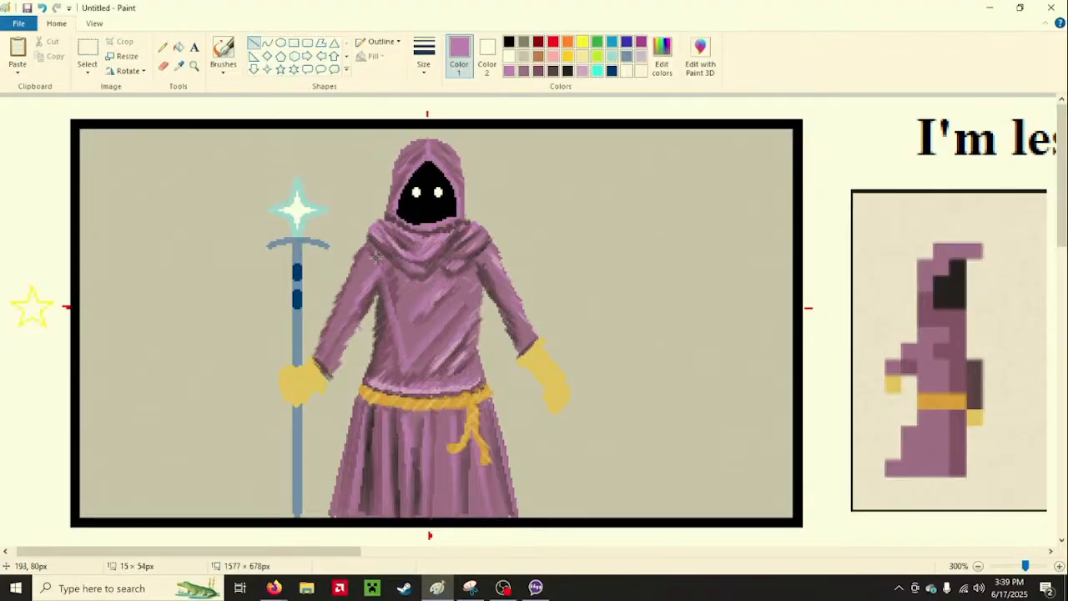
click(583, 281)
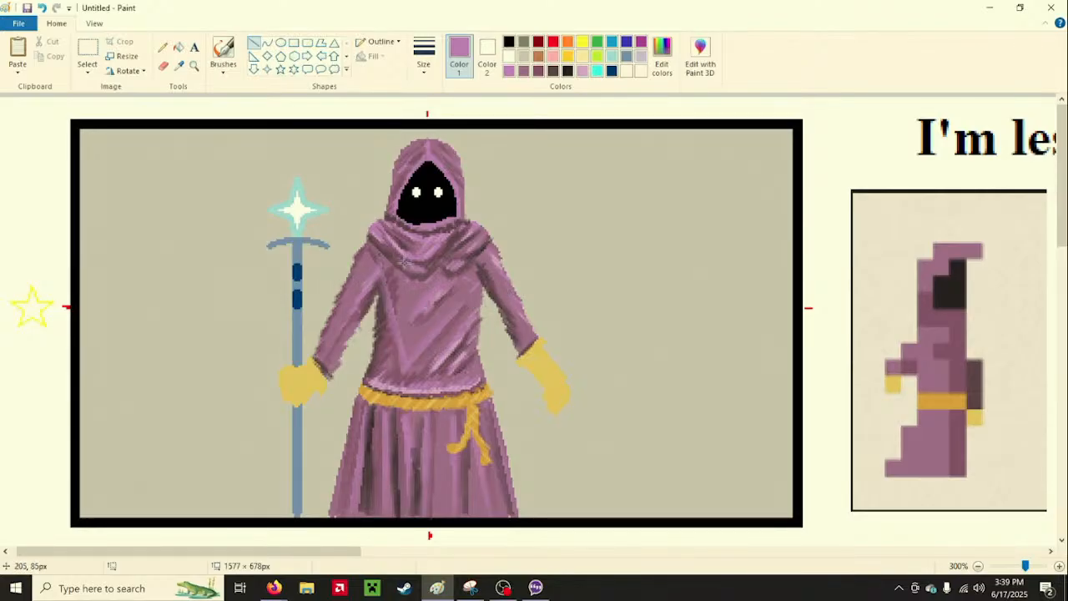
Draw dark purple shading lines along the staff arm's sleeve from the shoulder toward the cuff
click(540, 71)
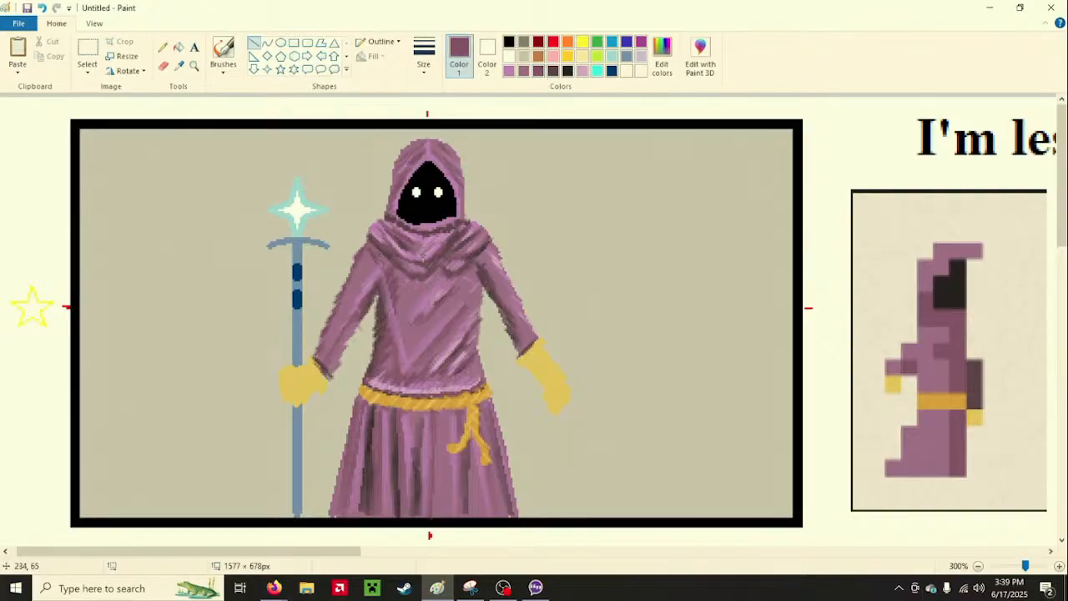
drag(363, 261, 319, 357)
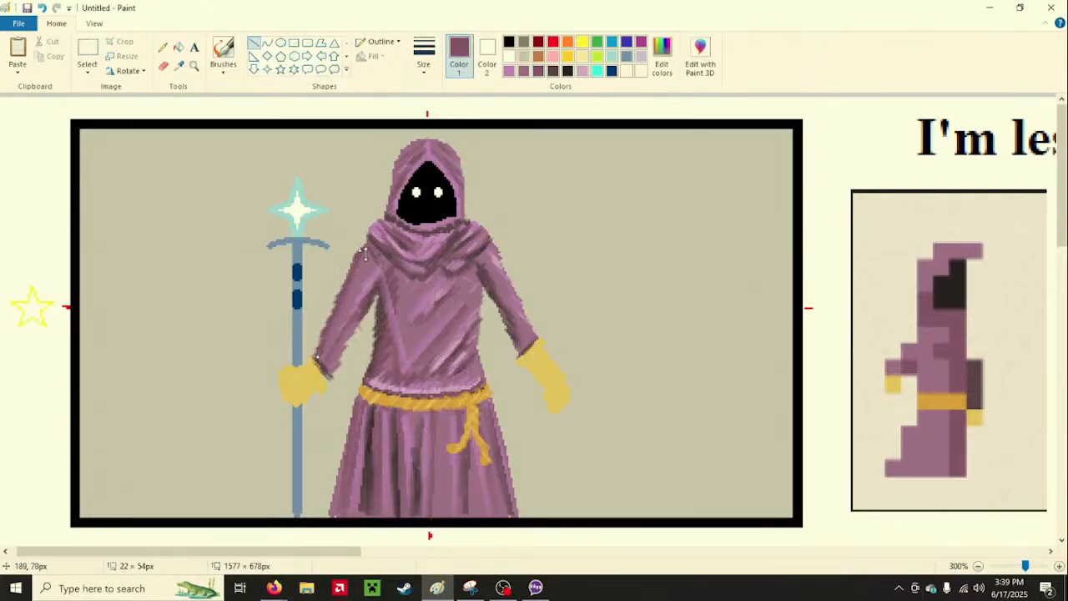
mouse_move(364, 252)
mouse_down()
mouse_move(344, 333)
mouse_move(327, 311)
mouse_move(363, 254)
mouse_up()
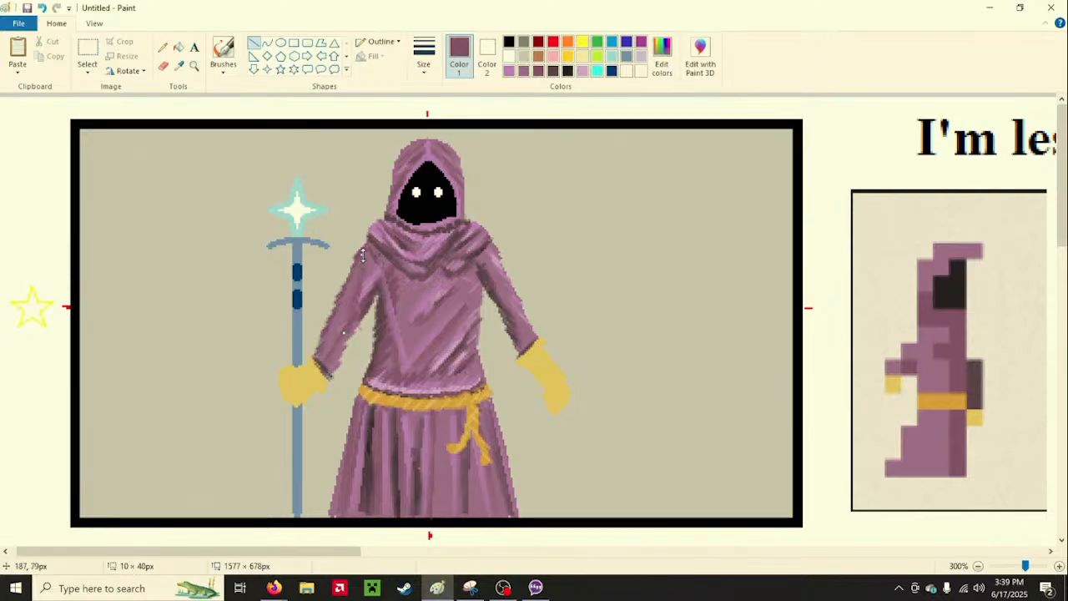
drag(345, 332, 316, 357)
Blend the torso with medium and light purple brush strokes, and draw a long medium purple fold line from armpit to belt
click(224, 53)
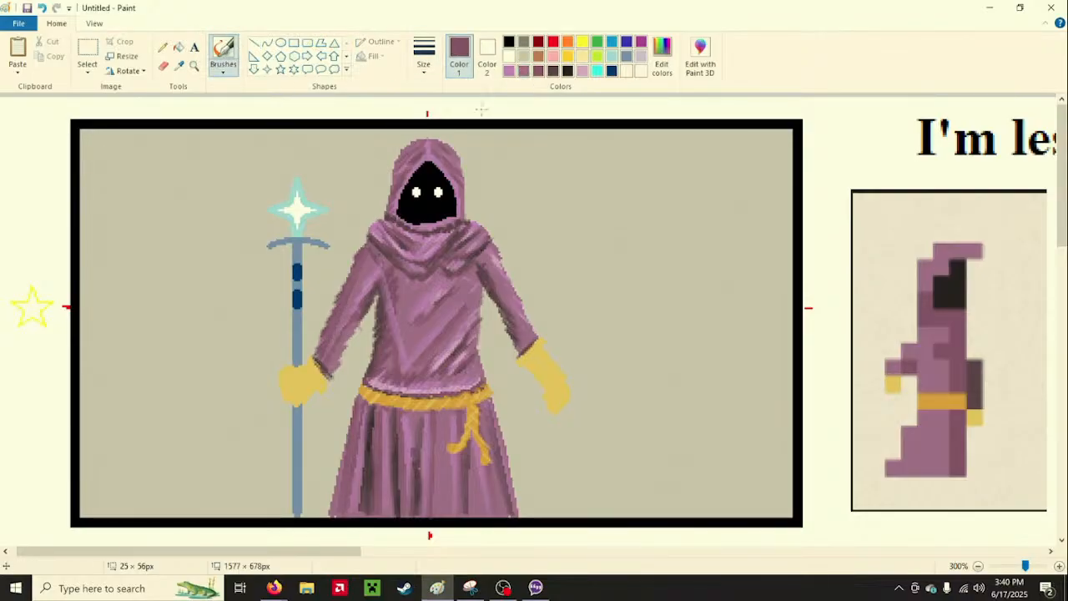
click(523, 71)
click(510, 70)
click(523, 71)
click(253, 44)
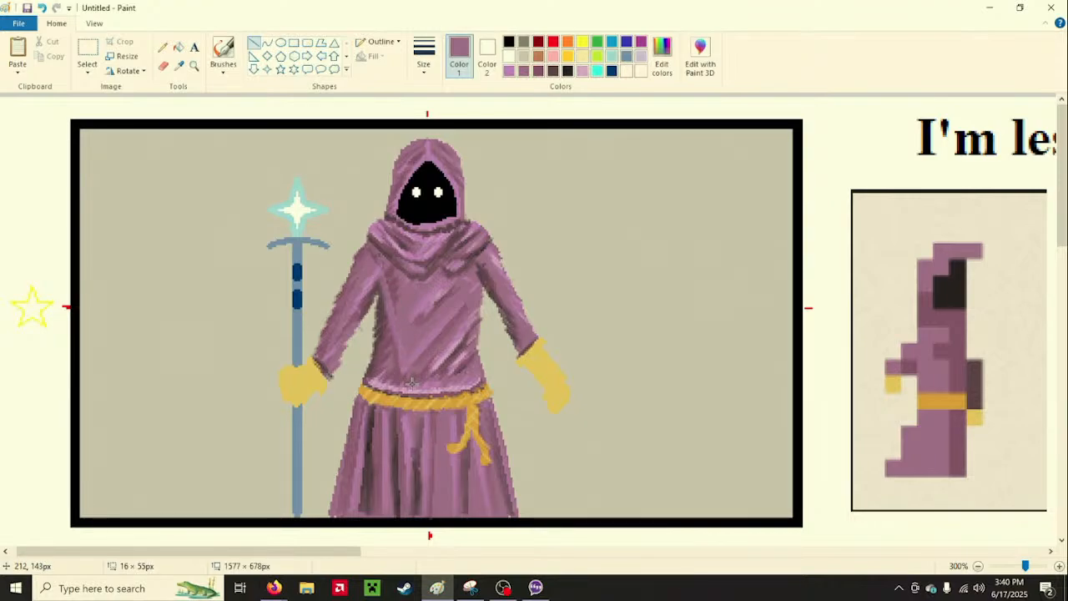
mouse_move(411, 382)
mouse_down()
mouse_move(409, 338)
mouse_move(396, 327)
mouse_move(408, 385)
mouse_up()
Recolor the torso's long fold line dark purple, extend it toward the shoulder, and add a dark purple line on the free-arm side
click(537, 70)
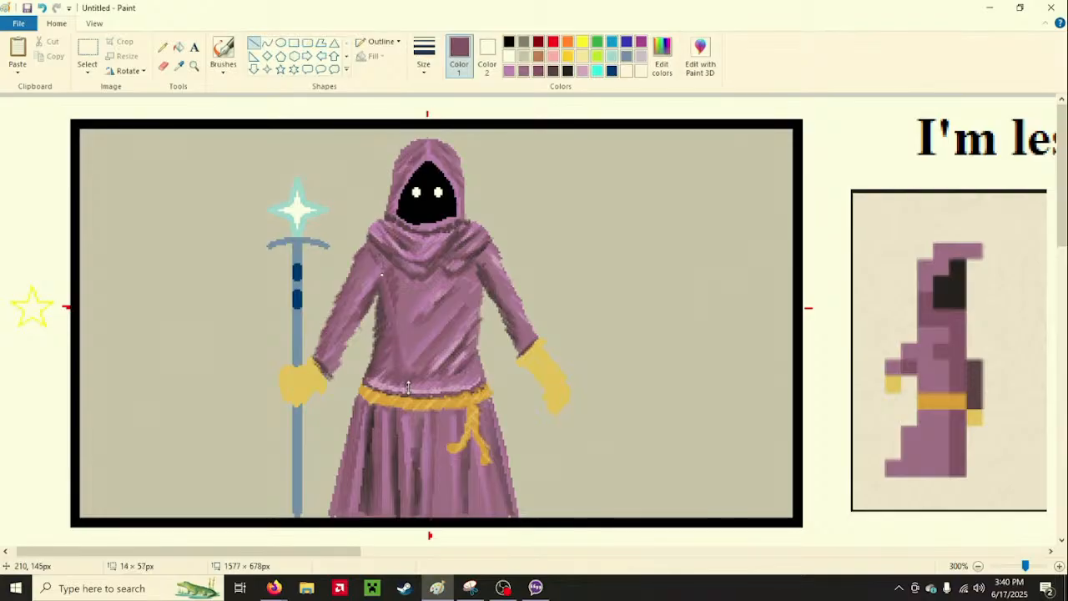
drag(383, 274, 381, 259)
click(647, 302)
mouse_move(473, 306)
mouse_down()
mouse_move(458, 277)
mouse_move(461, 308)
mouse_move(464, 278)
mouse_up()
click(545, 263)
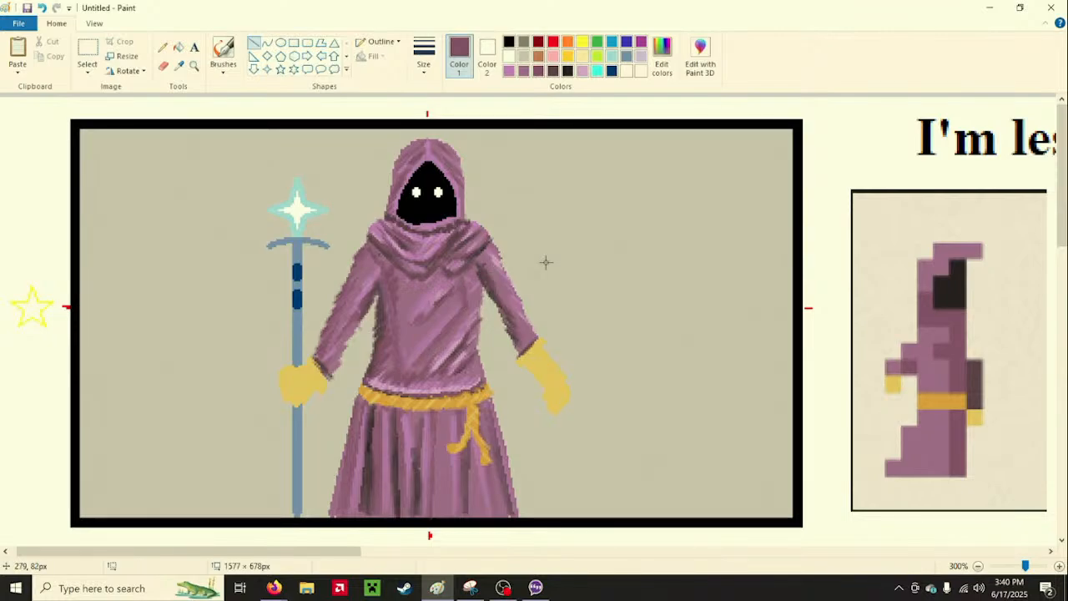
Blend the chest and torso folds with light and medium purple strokes, using Calligraphy brush 2 and the Pencil
click(510, 71)
click(223, 52)
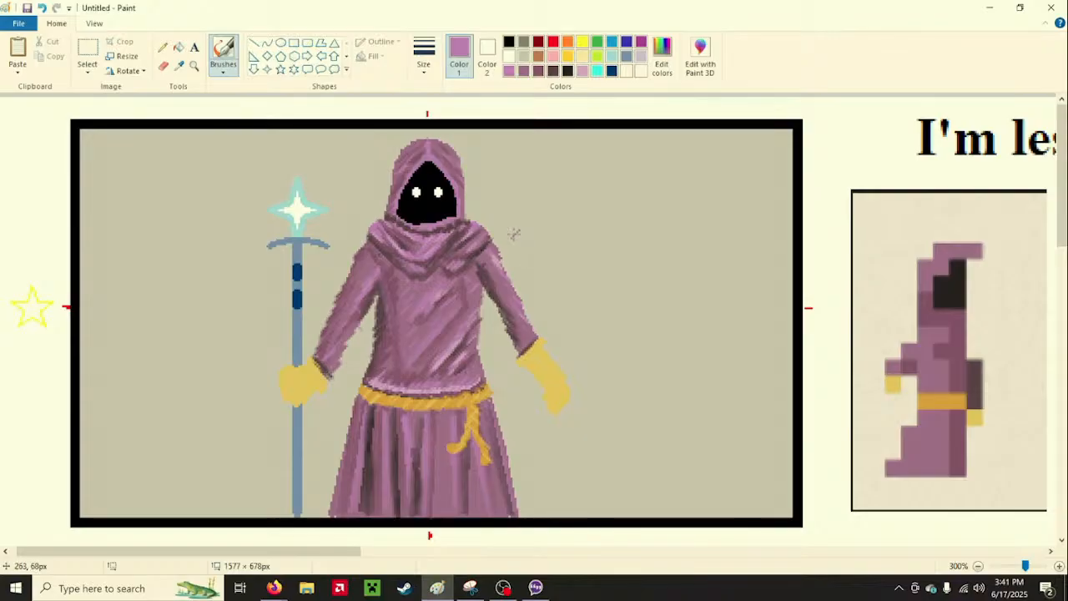
click(223, 72)
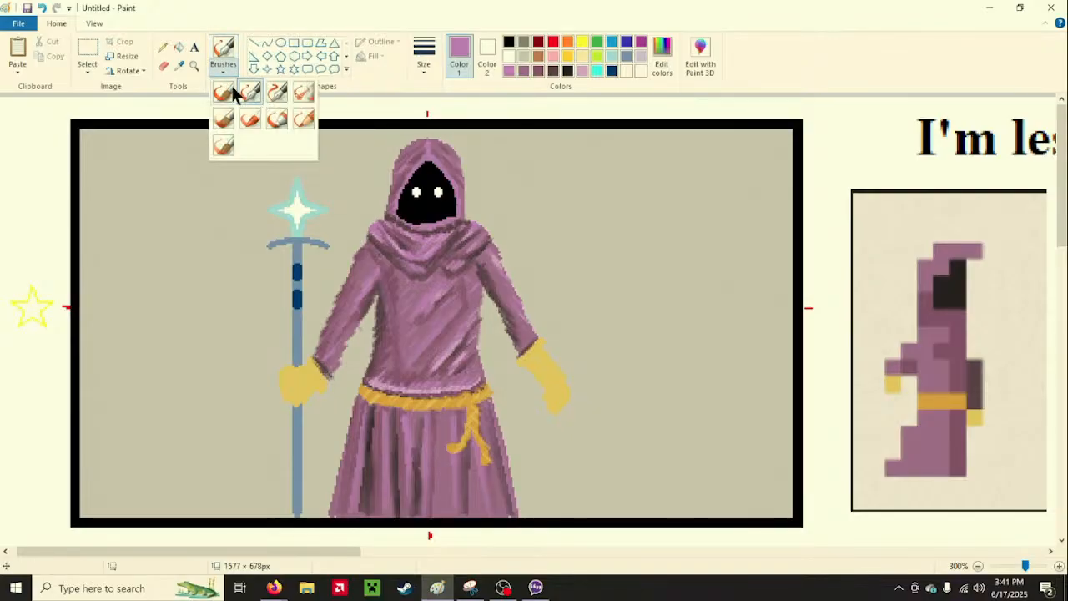
click(277, 92)
click(523, 70)
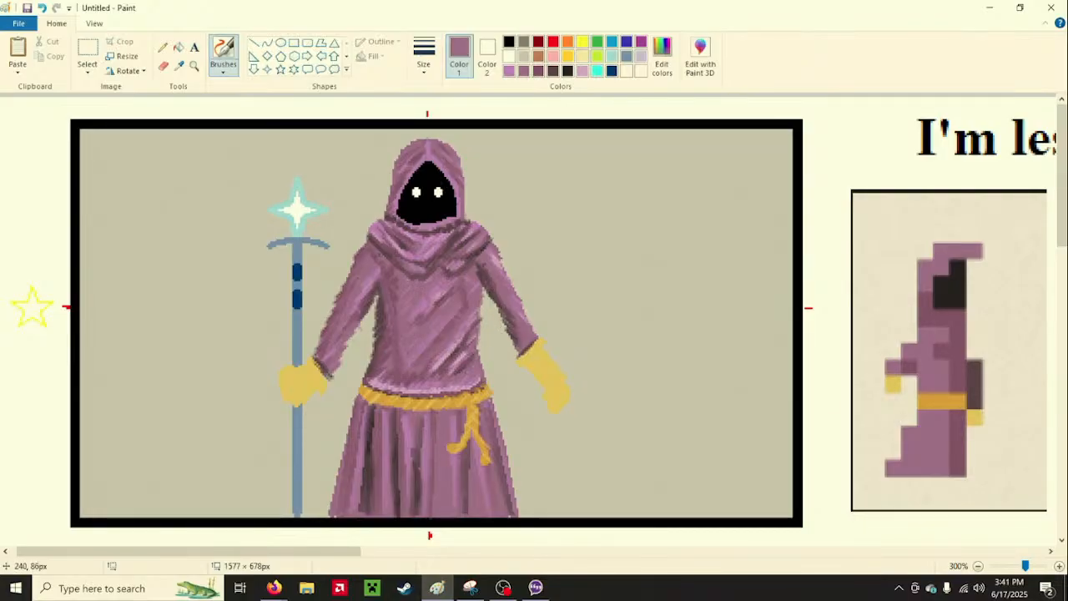
click(160, 48)
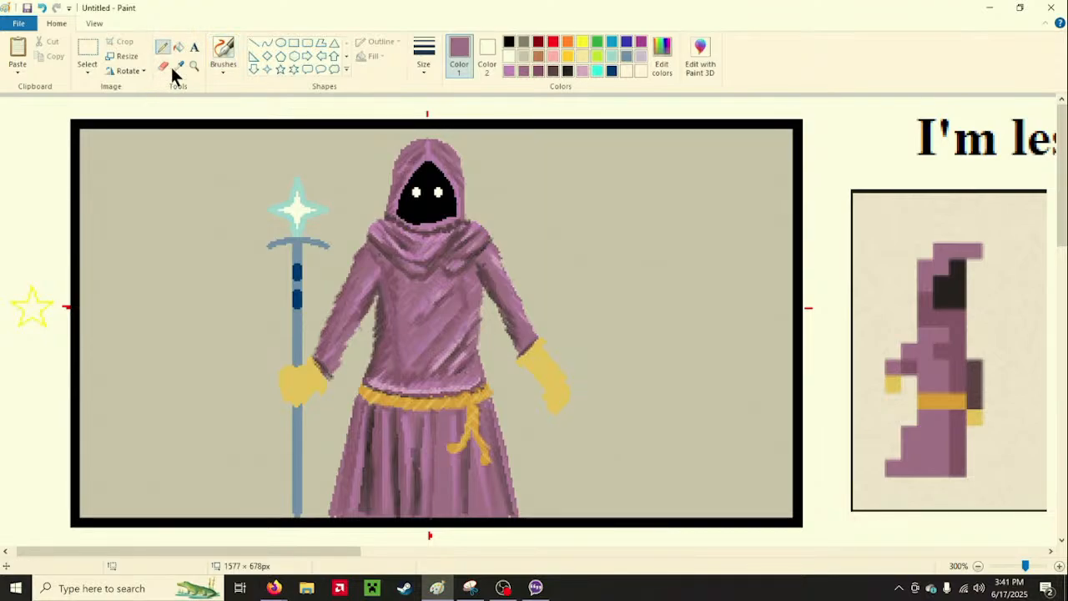
click(222, 52)
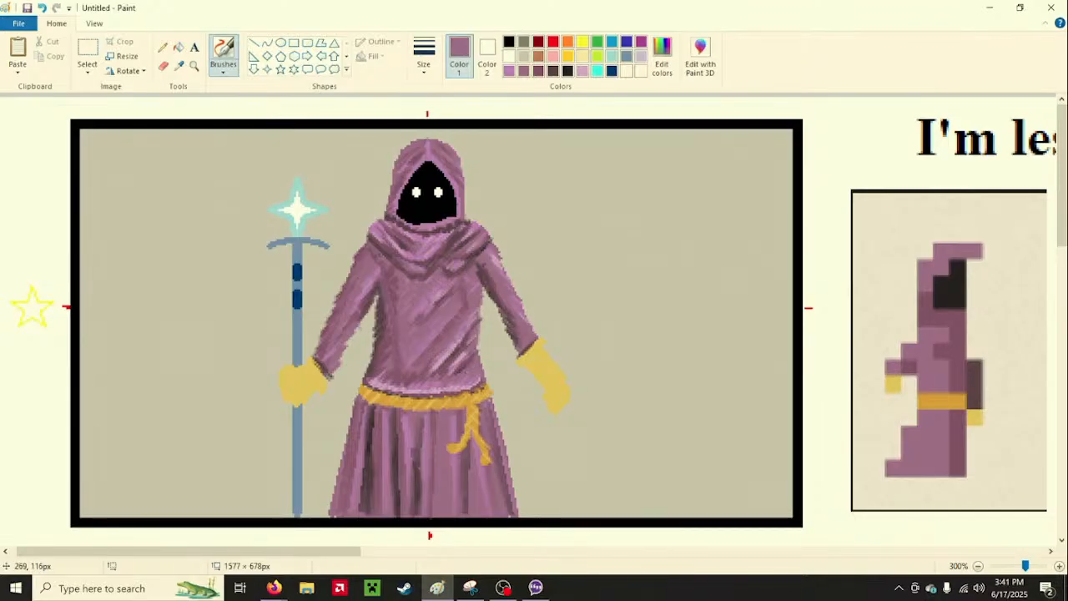
Touch up the robe in light purple with the Pencil, and extend the lower edge of the hood's face opening in black
click(509, 69)
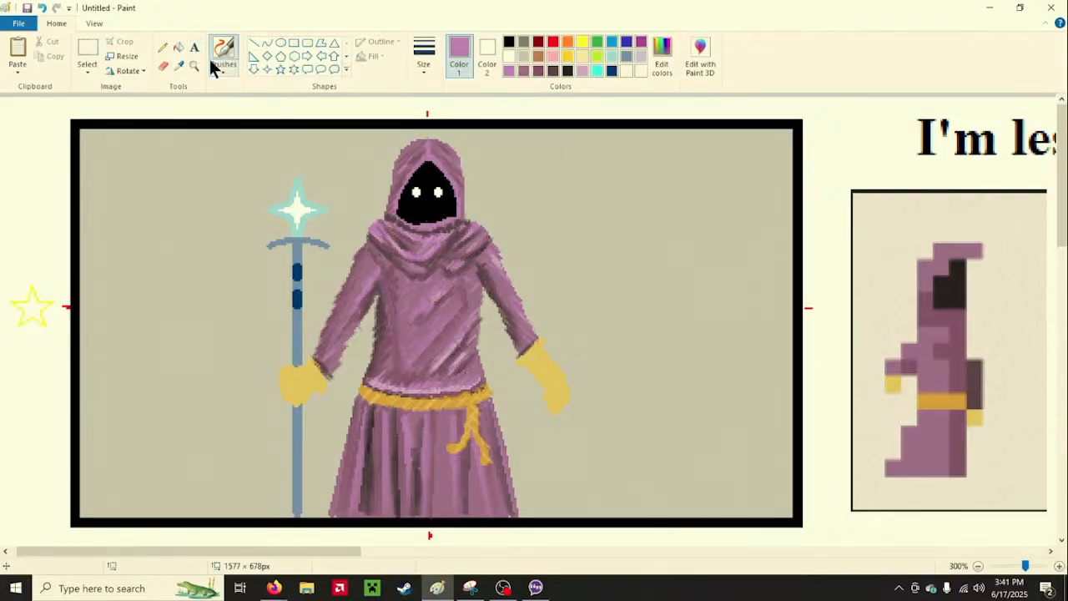
click(163, 48)
click(419, 62)
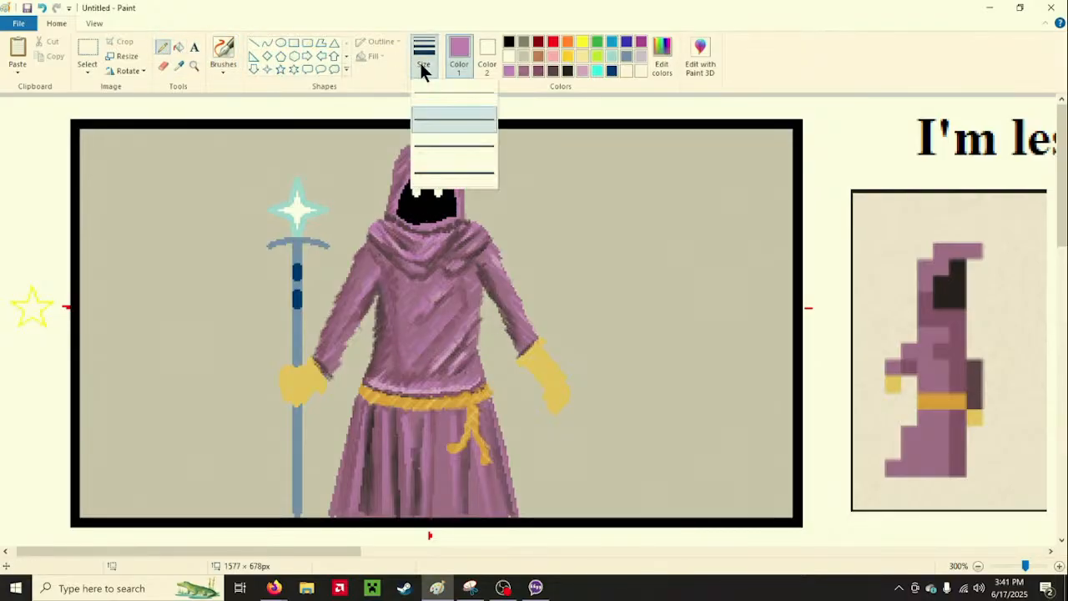
click(424, 70)
click(508, 42)
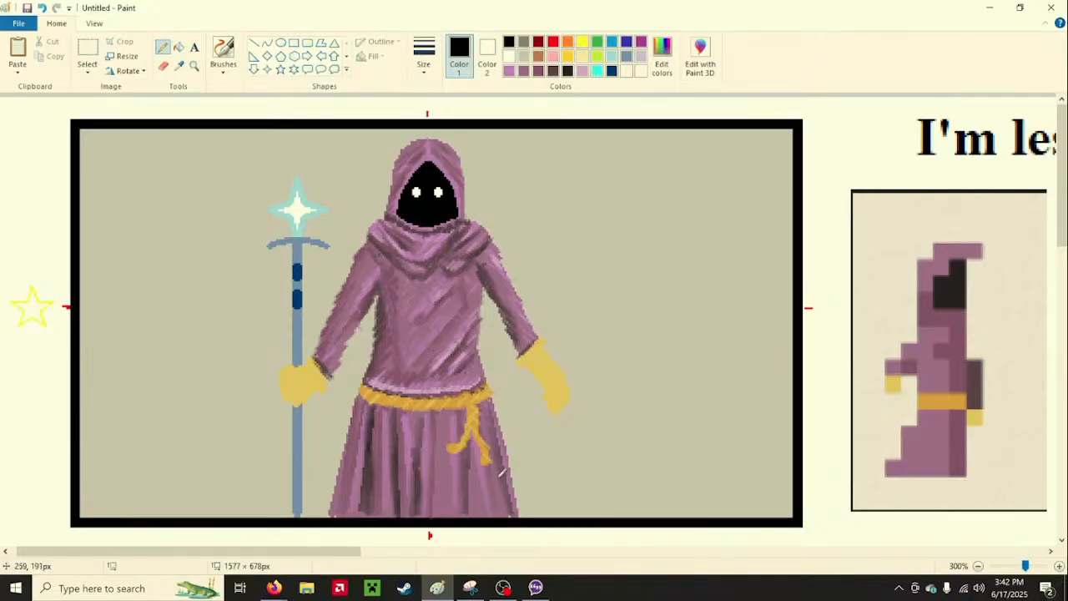
Draw medium and dark purple vertical fold lines on the skirt beside the belt's hanging cord with the Line tool
click(223, 70)
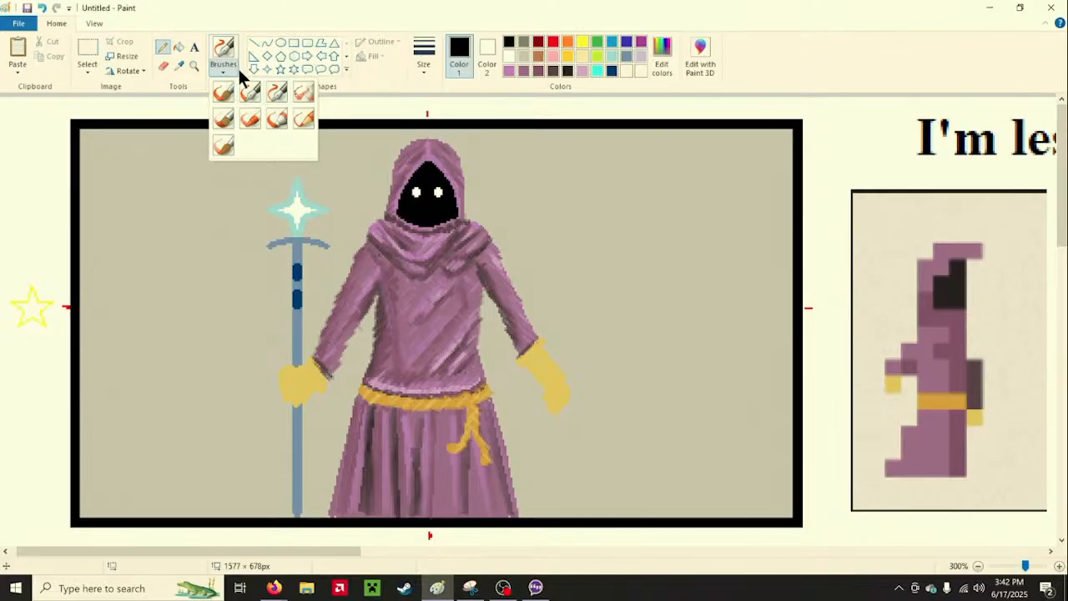
click(262, 48)
click(255, 43)
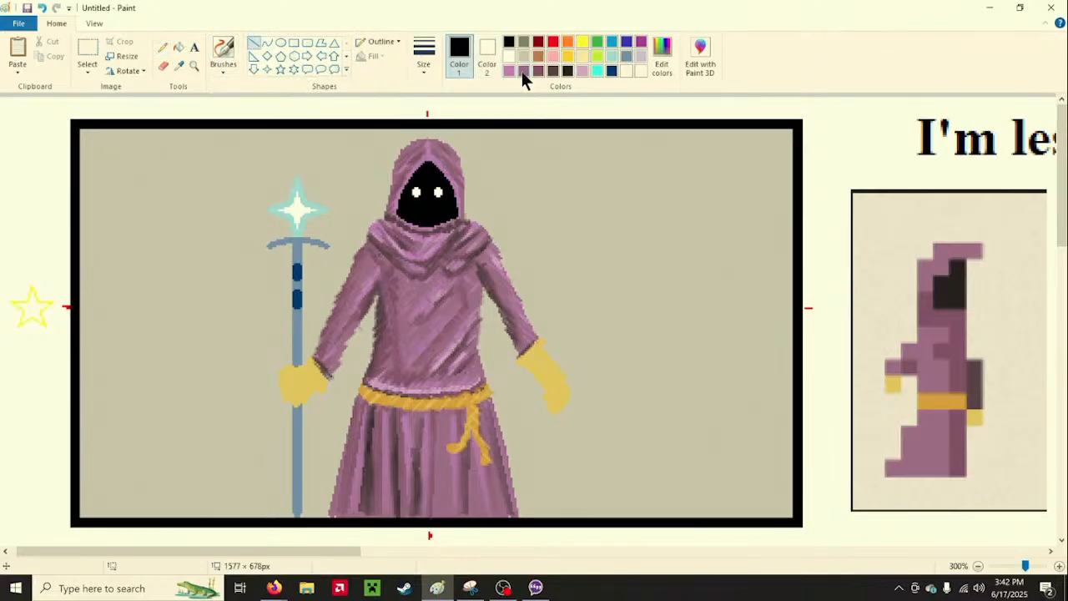
click(523, 71)
drag(444, 431, 451, 509)
click(538, 71)
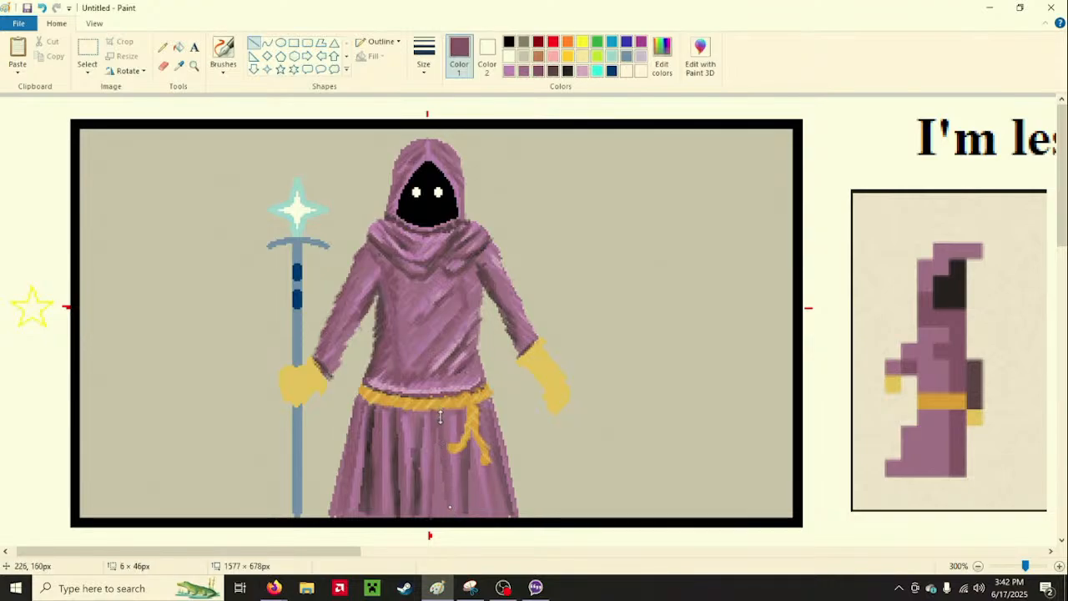
drag(440, 418, 446, 413)
drag(451, 505, 446, 513)
click(484, 500)
Draw a vertical dark brownish purple fold line about 50 px long down the skirt's center, using the second-thinnest line width
click(553, 71)
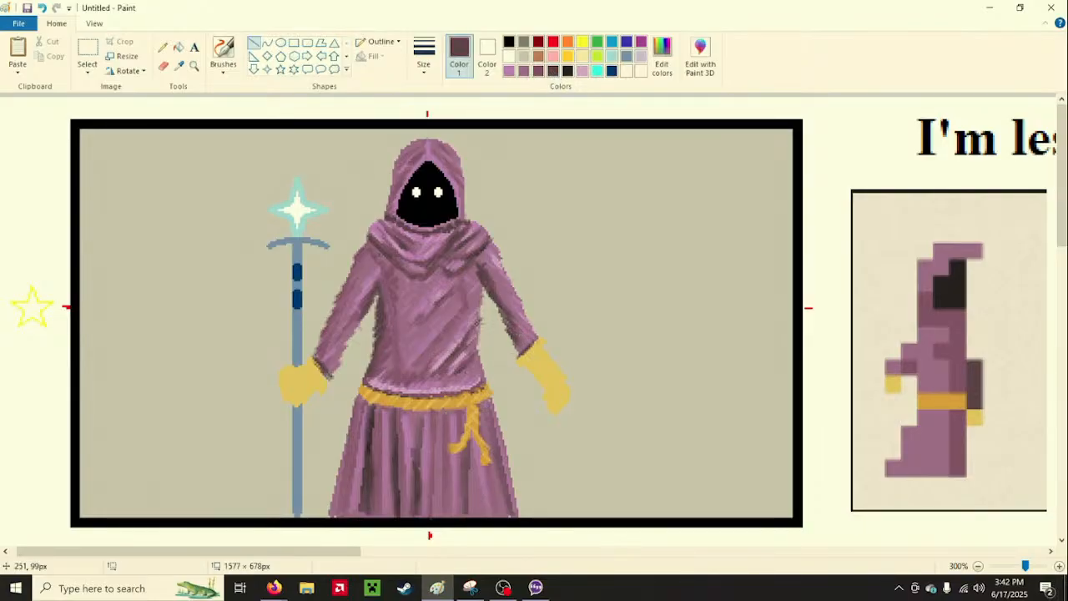
drag(435, 419, 436, 516)
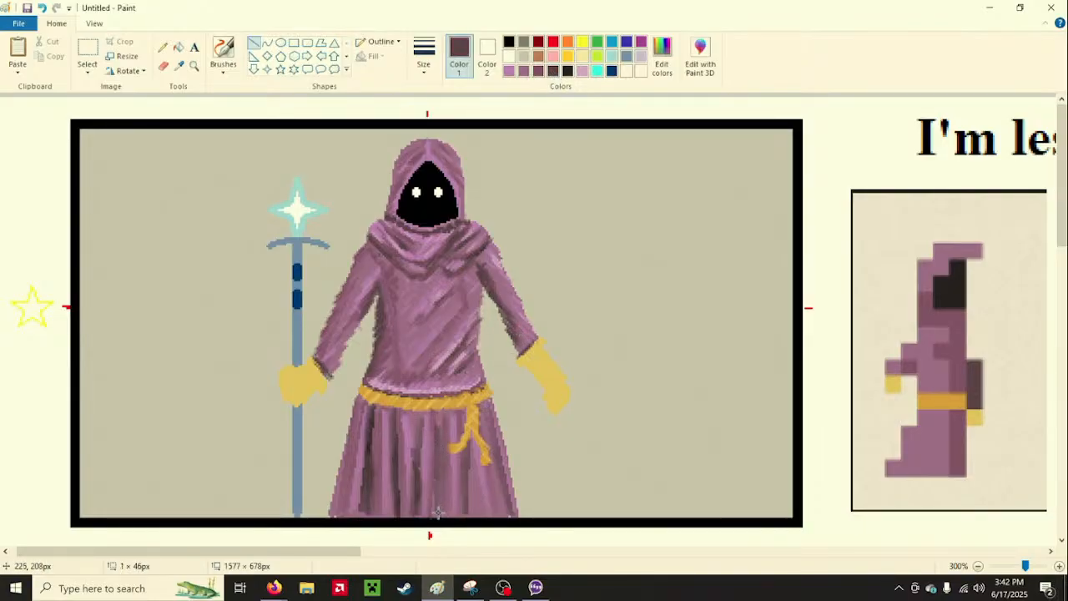
drag(433, 433, 438, 415)
click(424, 65)
click(443, 119)
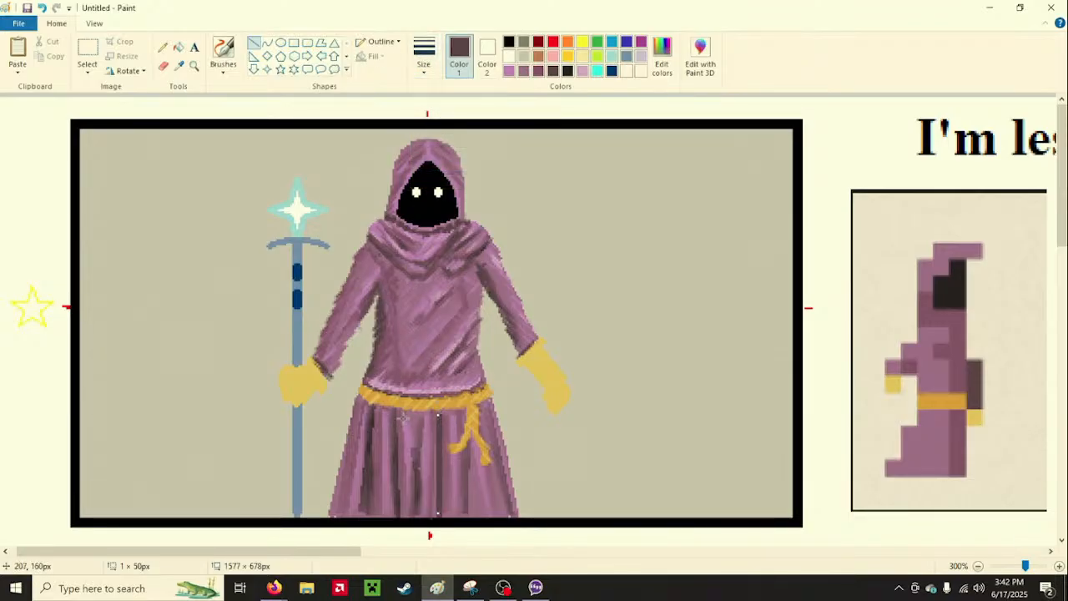
Thin the skirt's center fold line, and draw a dark brownish purple line about 22 px long below the belt's hanging cord
click(421, 71)
click(439, 125)
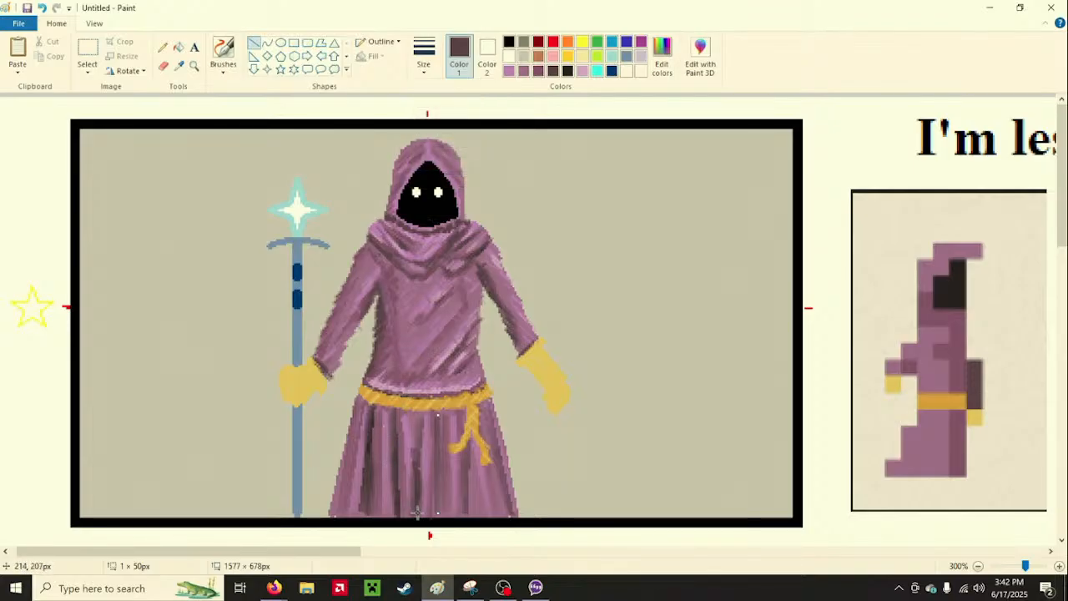
click(529, 450)
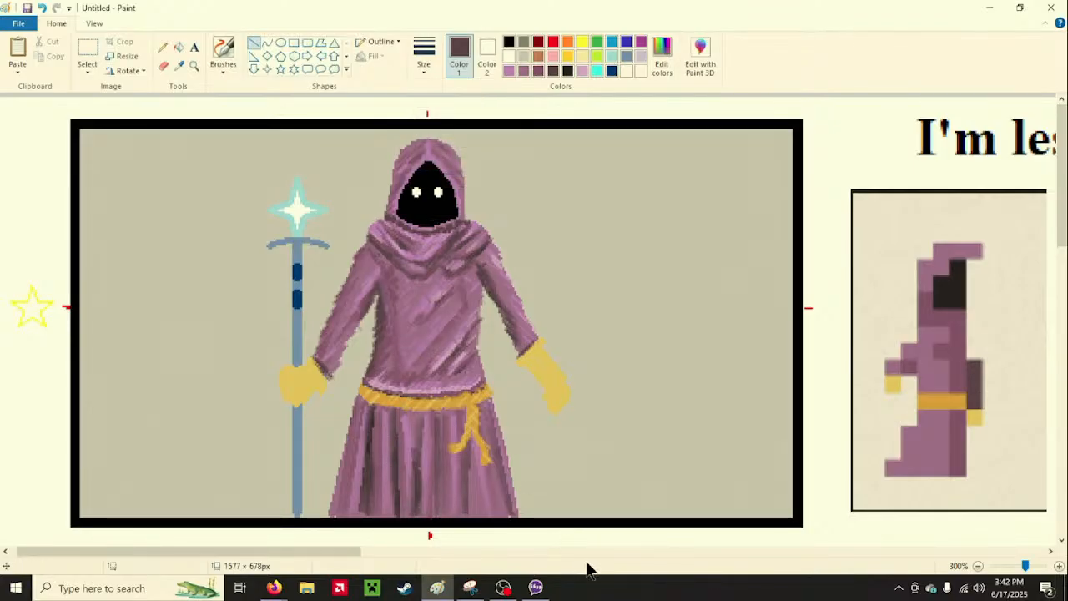
drag(473, 465, 483, 517)
mouse_move(473, 465)
mouse_down()
mouse_move(468, 451)
mouse_move(471, 514)
mouse_up()
click(548, 467)
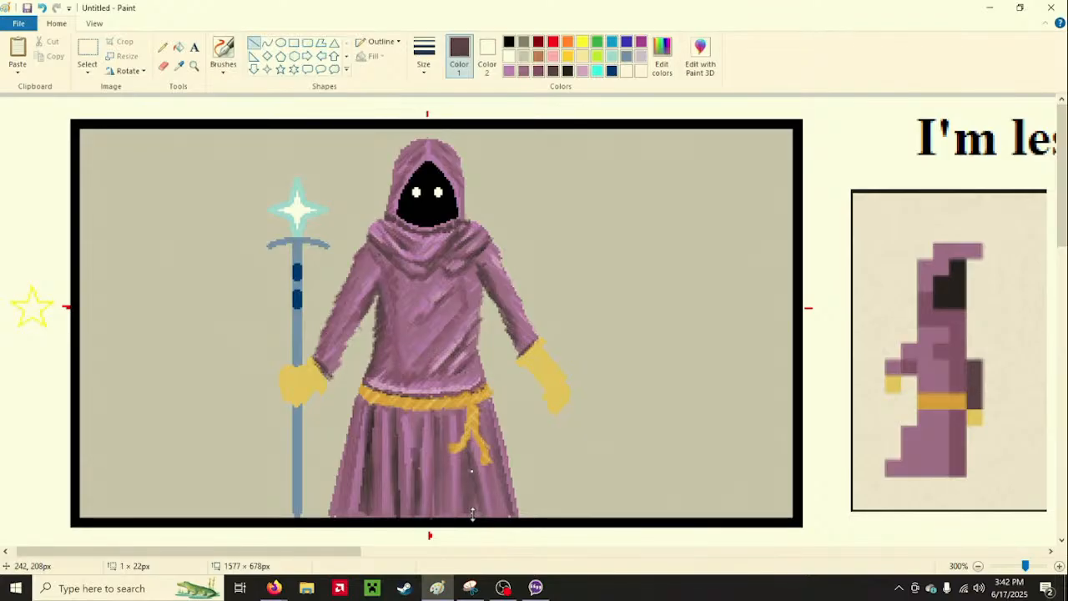
click(563, 469)
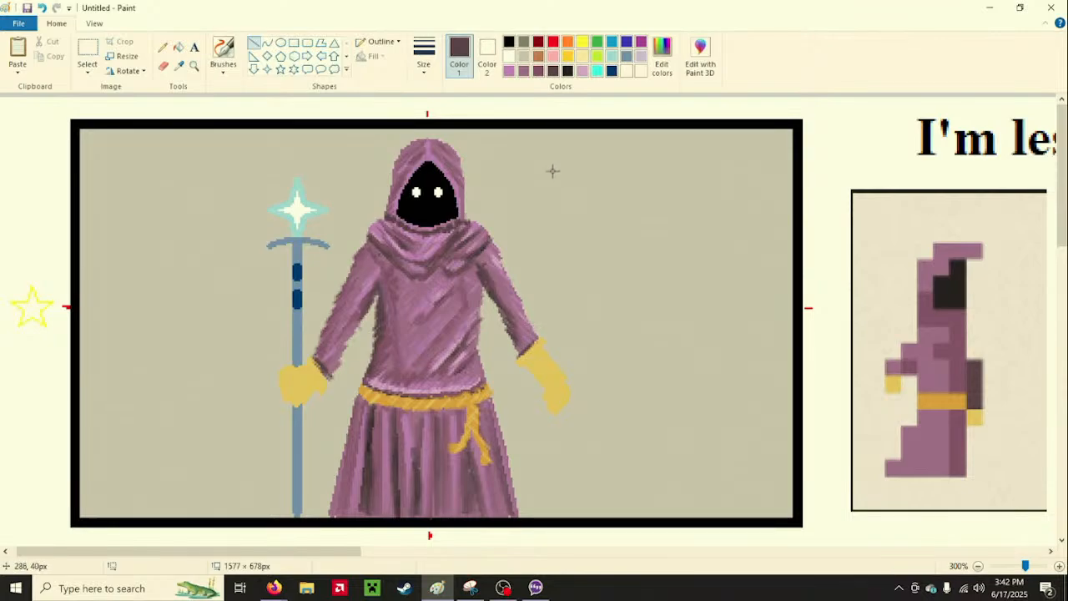
Add medium purple lines to the skirt folds and a diagonal one about 25 × 31 px across the torso
click(525, 70)
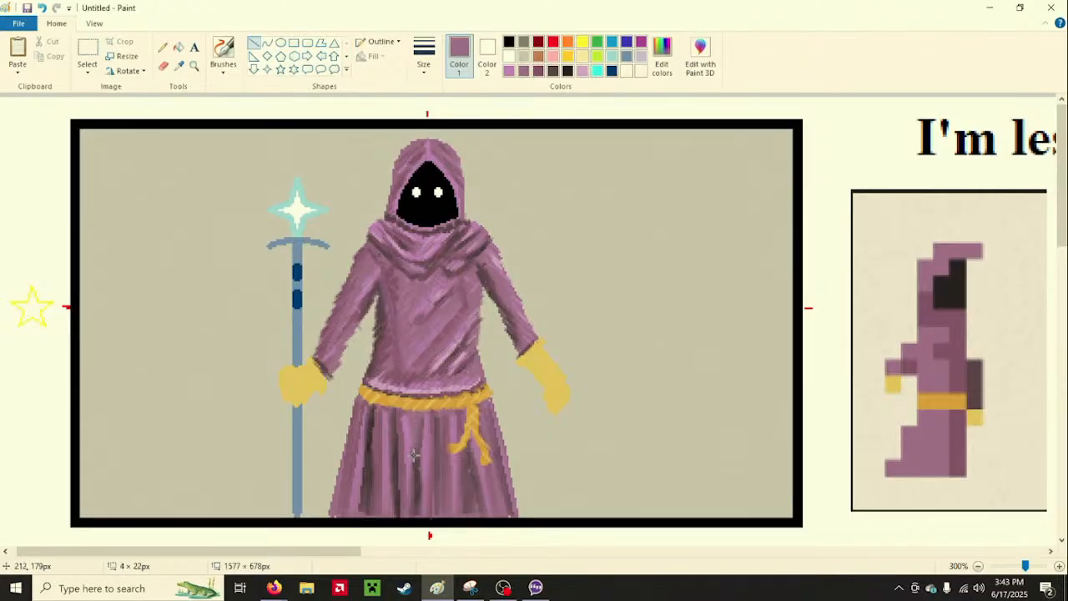
click(582, 456)
drag(427, 381, 477, 319)
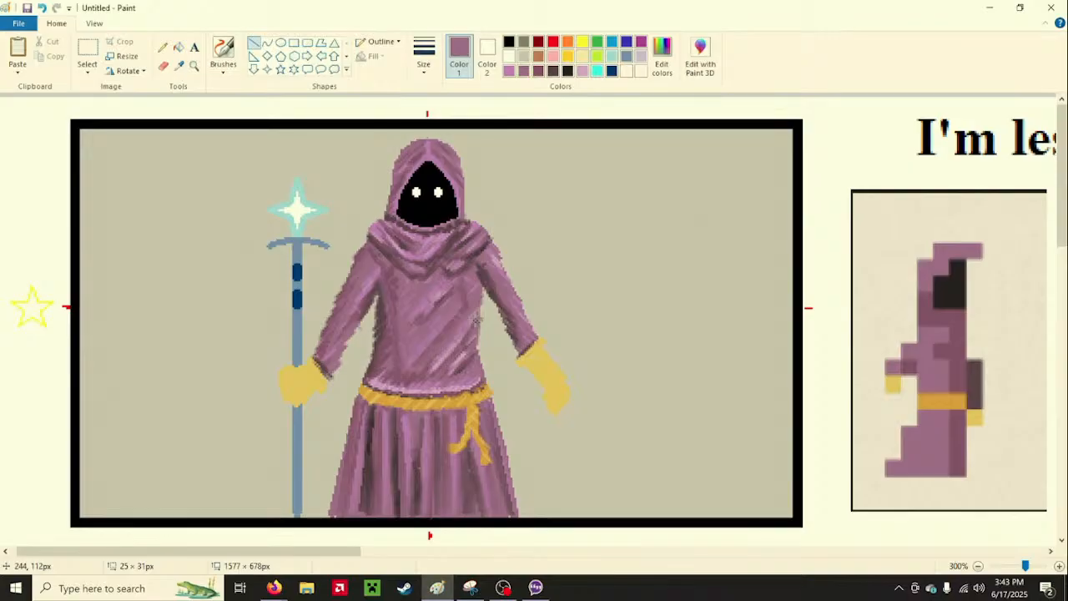
click(522, 408)
Touch up the robe's outline in the background beige with the Pencil
click(523, 55)
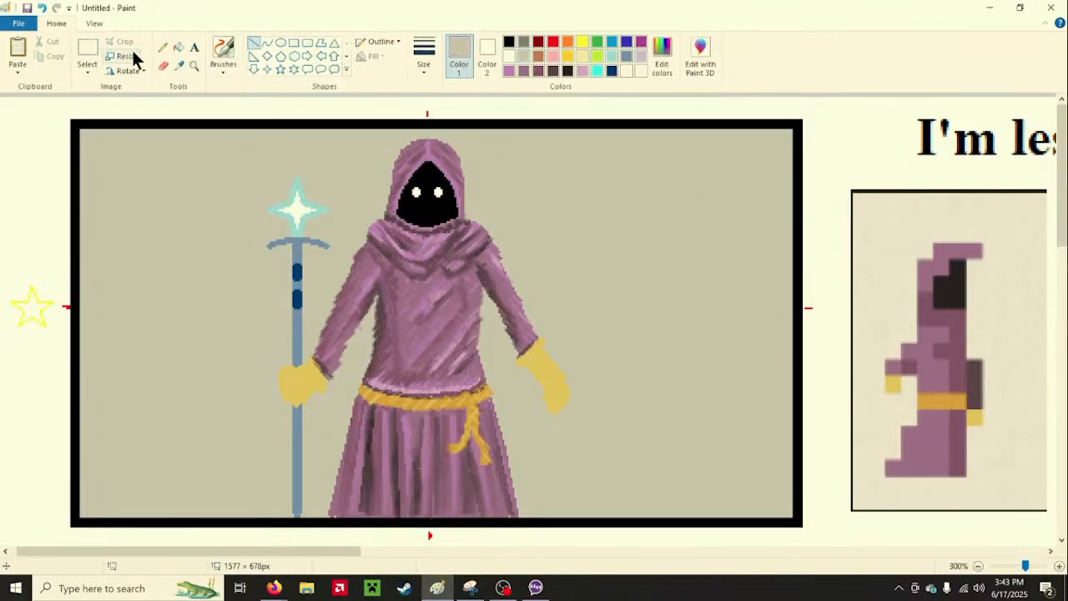
click(163, 48)
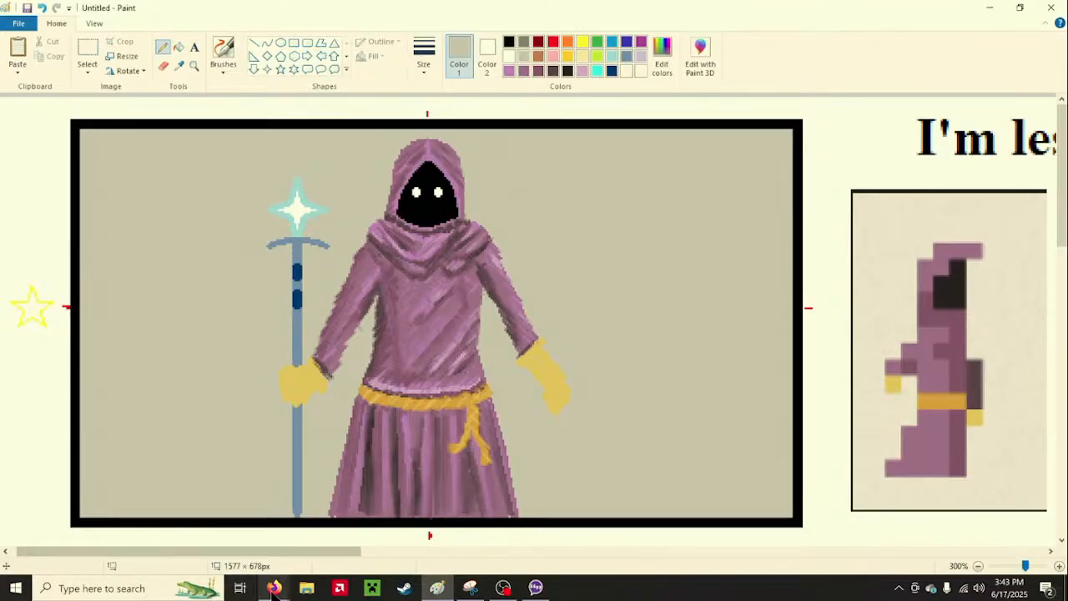
mouse_move(273, 590)
mouse_move(342, 550)
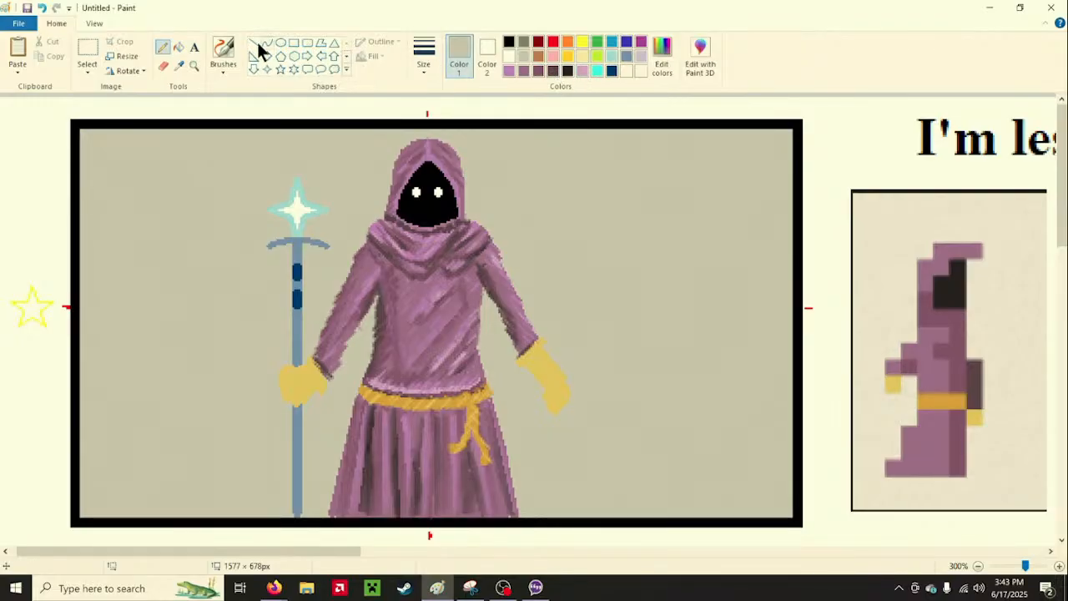
Draw a dark purple fold line about 57 px long down the torso's staff-side edge with the Line tool
click(251, 42)
click(553, 71)
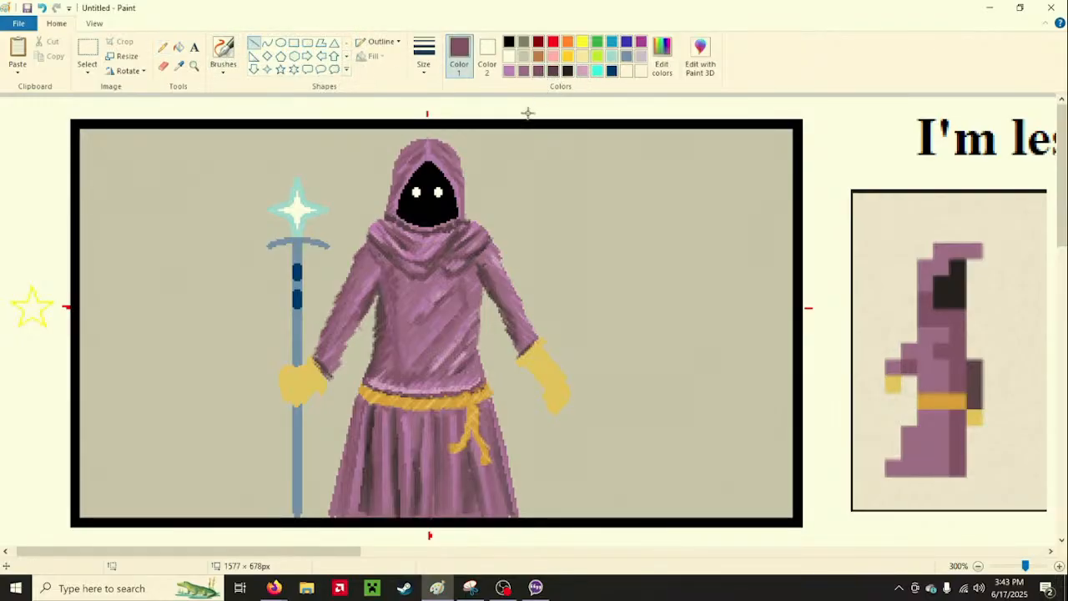
drag(384, 311, 378, 264)
drag(384, 310, 383, 376)
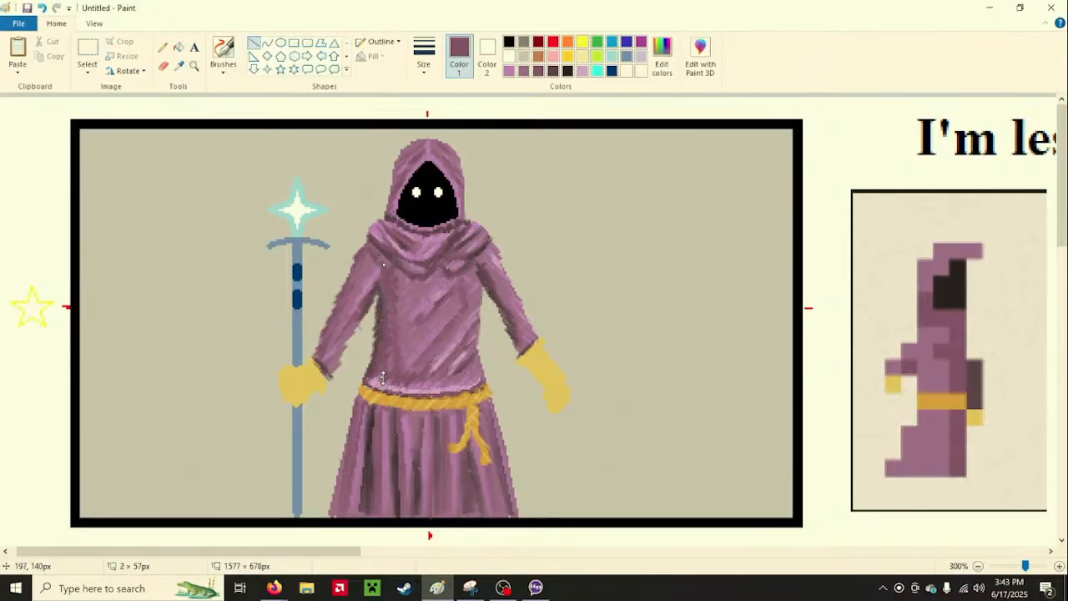
click(580, 295)
Try a dark brownish purple line about 65 px long down the torso's staff-side edge, and undo it
click(555, 71)
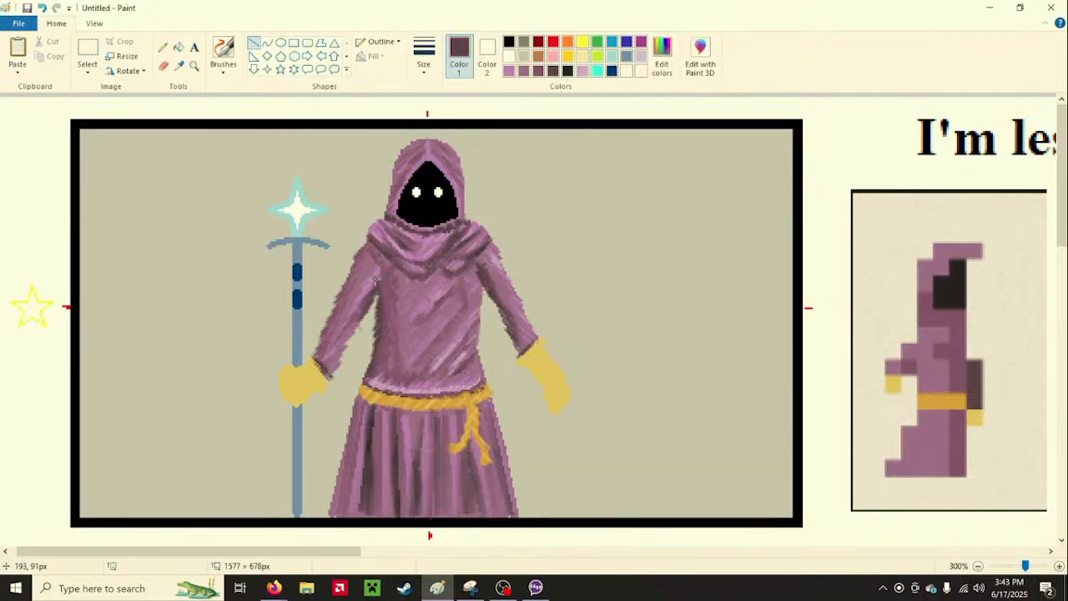
mouse_move(379, 268)
mouse_down()
mouse_move(384, 215)
mouse_move(380, 377)
mouse_up()
click(530, 216)
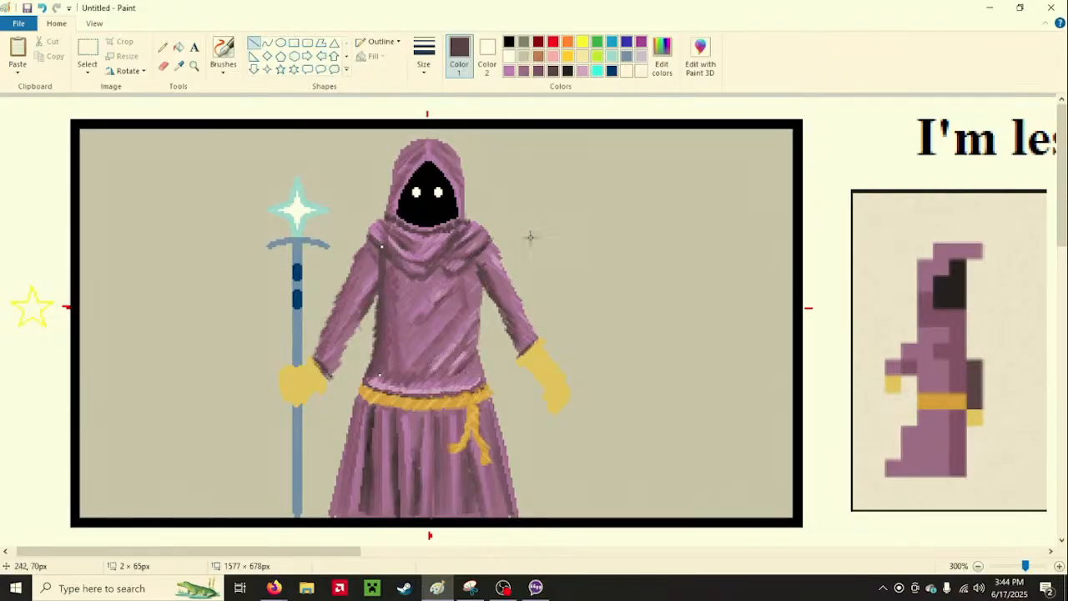
click(580, 241)
click(47, 12)
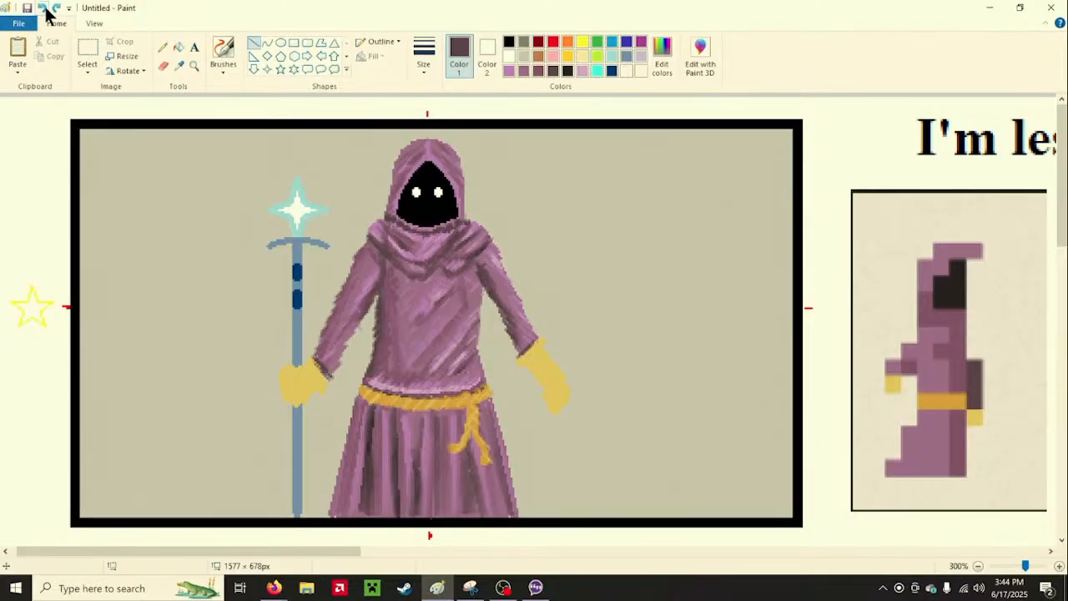
click(47, 12)
Draw a dark brownish purple line down the torso's staff side and a dark purple one about 28 px long near its lower end
drag(380, 251, 388, 373)
click(626, 361)
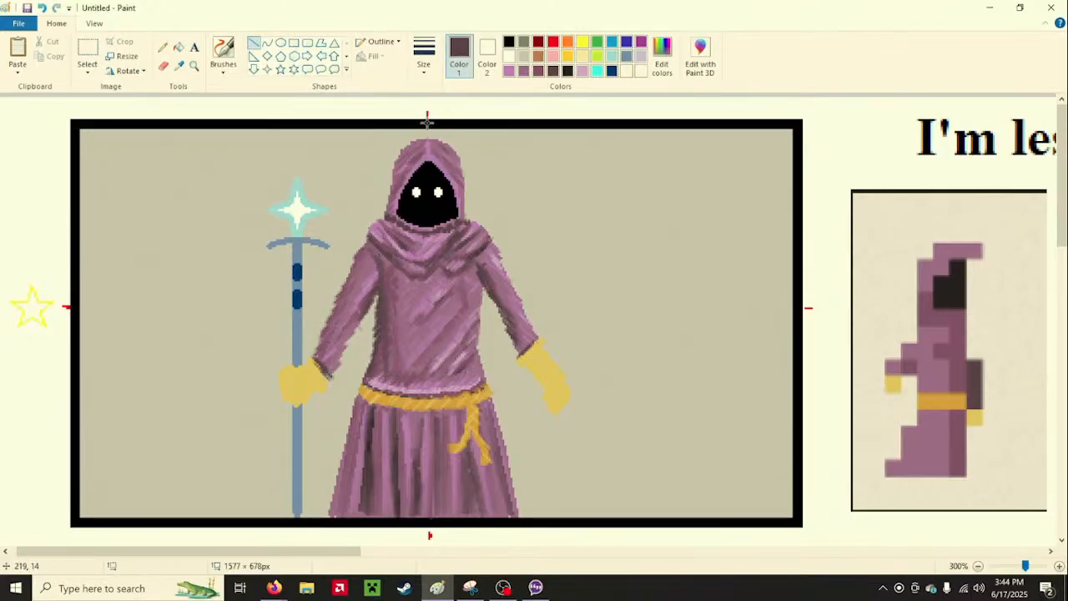
click(540, 72)
drag(384, 372, 393, 317)
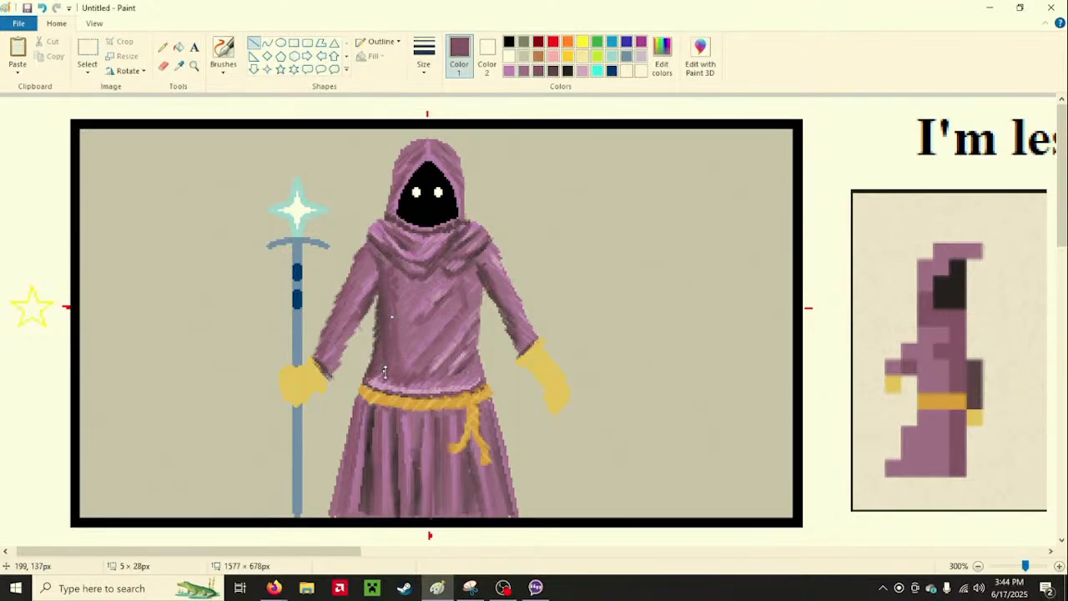
drag(384, 372, 379, 367)
Try a nearly horizontal dark purple line about 37 px long across the upper chest, and undo it
mouse_move(403, 298)
mouse_down()
mouse_move(446, 286)
mouse_move(441, 262)
mouse_move(434, 287)
mouse_move(398, 303)
mouse_move(394, 275)
mouse_move(529, 281)
mouse_move(457, 286)
mouse_move(471, 274)
mouse_up()
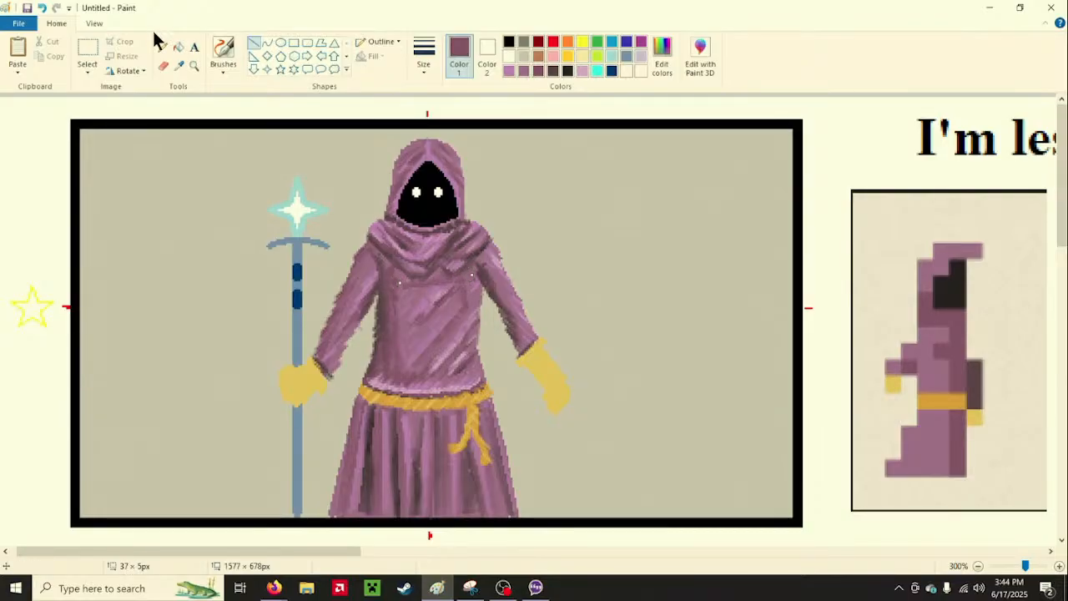
click(41, 7)
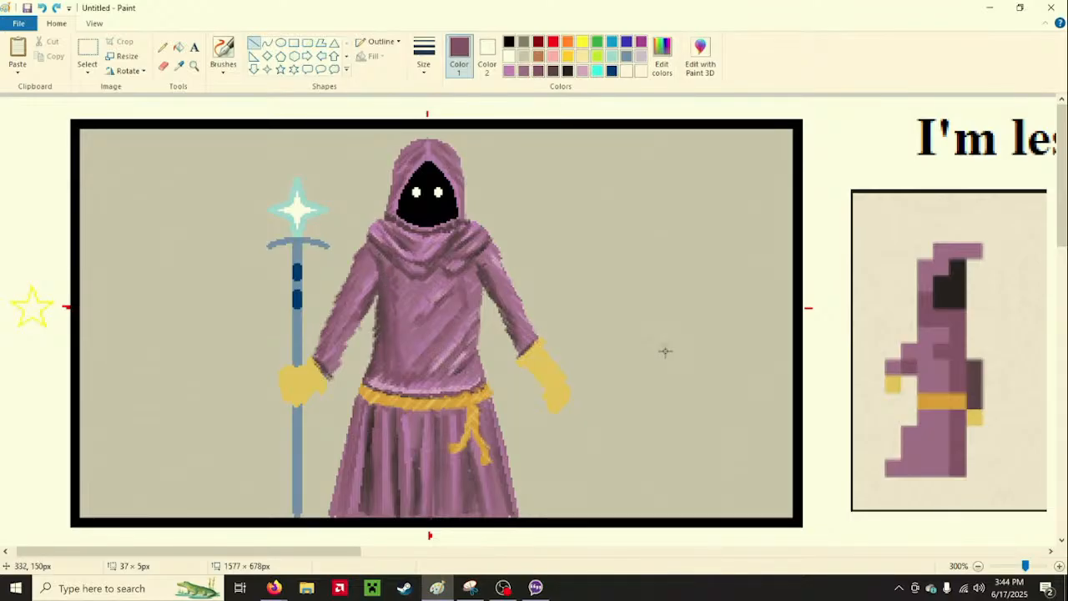
Check the Hero Forge reference, and trim the robe's waist edges in the background beige with the Pencil
mouse_move(274, 587)
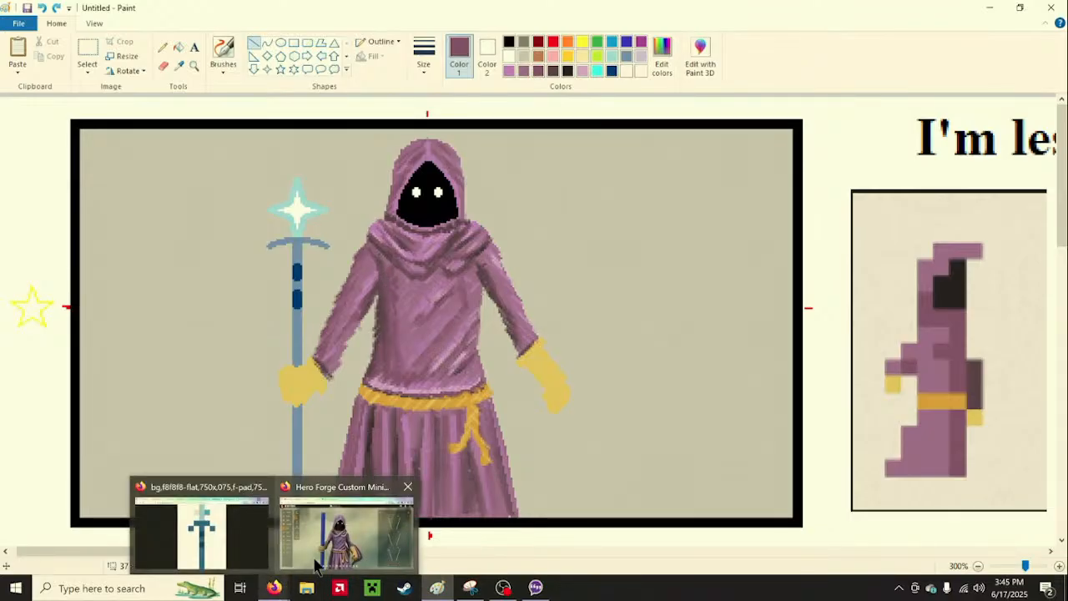
click(346, 525)
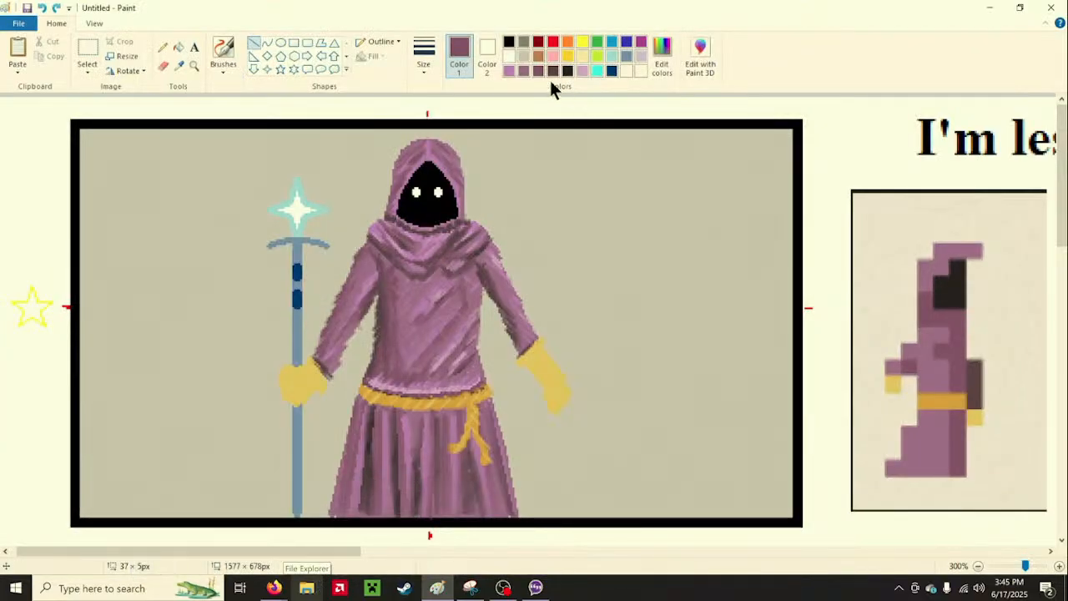
click(164, 47)
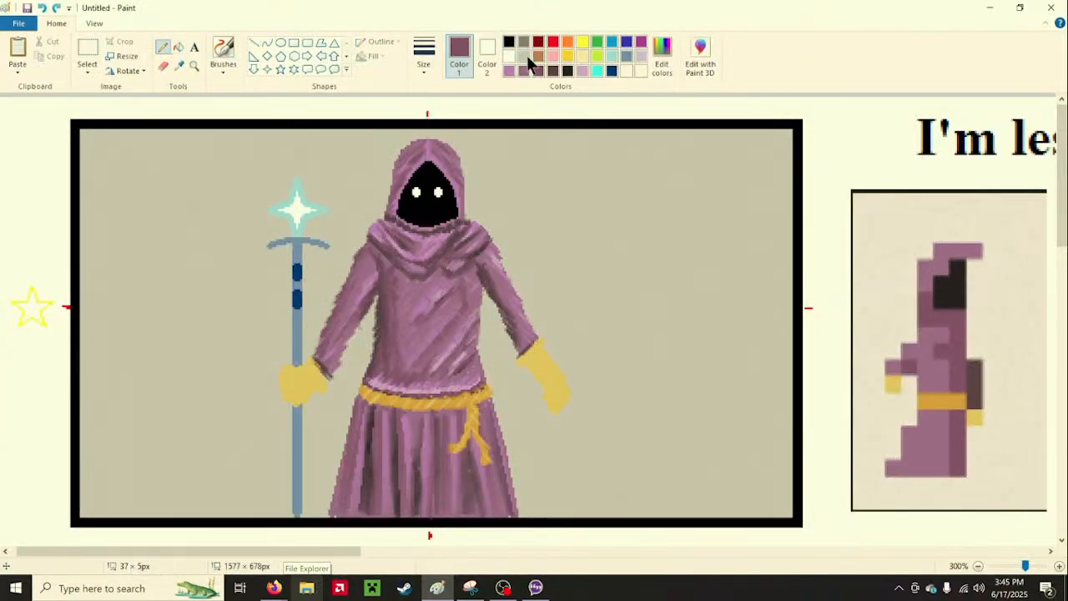
click(524, 56)
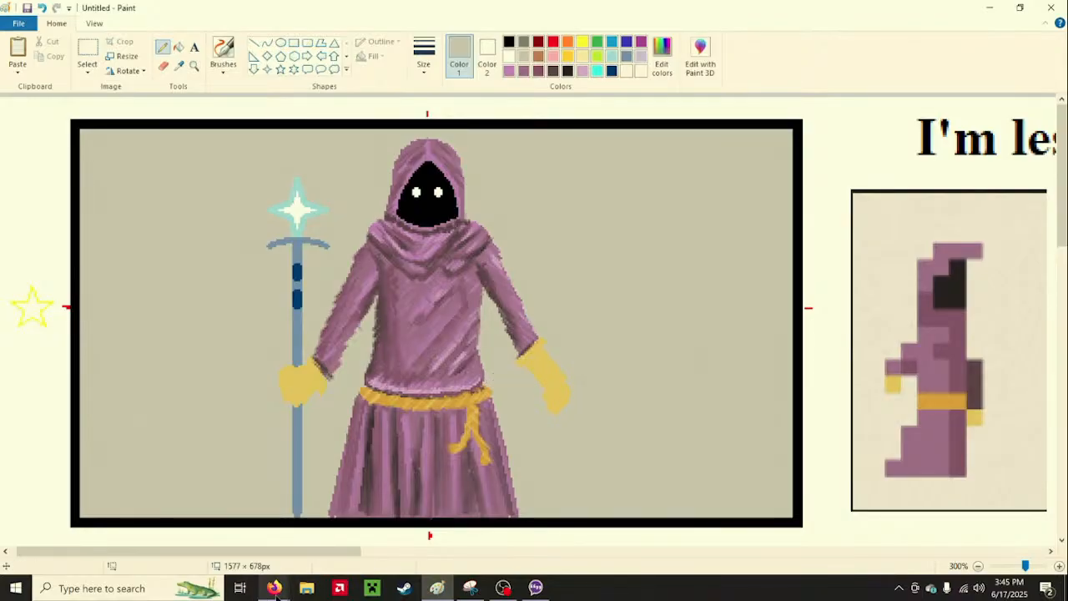
mouse_move(276, 592)
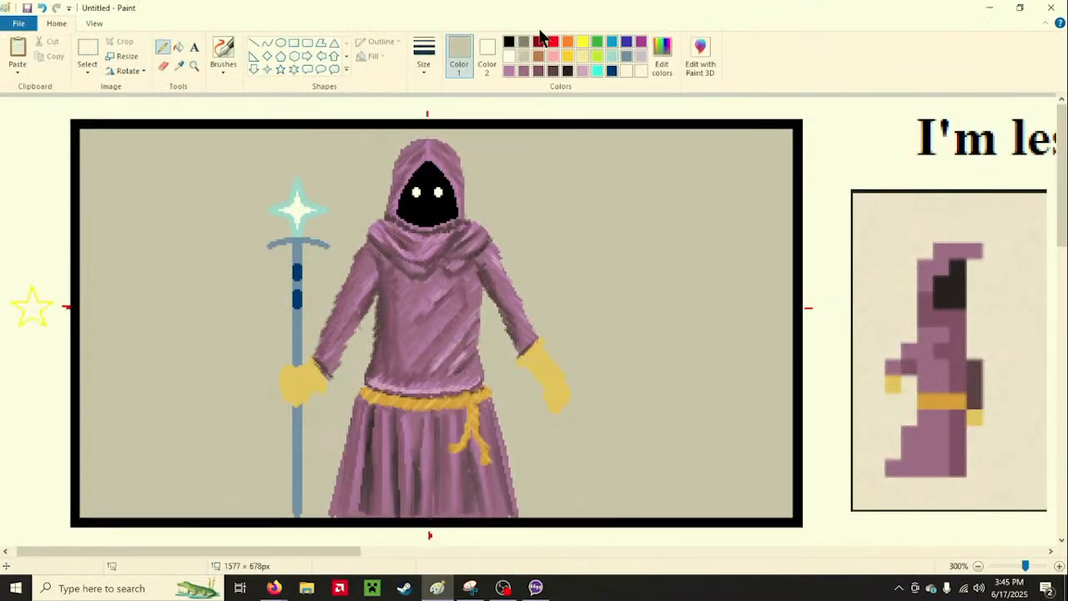
Narrow the skirt on the staff side by covering its outer edge with a background beige line about 11 × 57 px
click(253, 42)
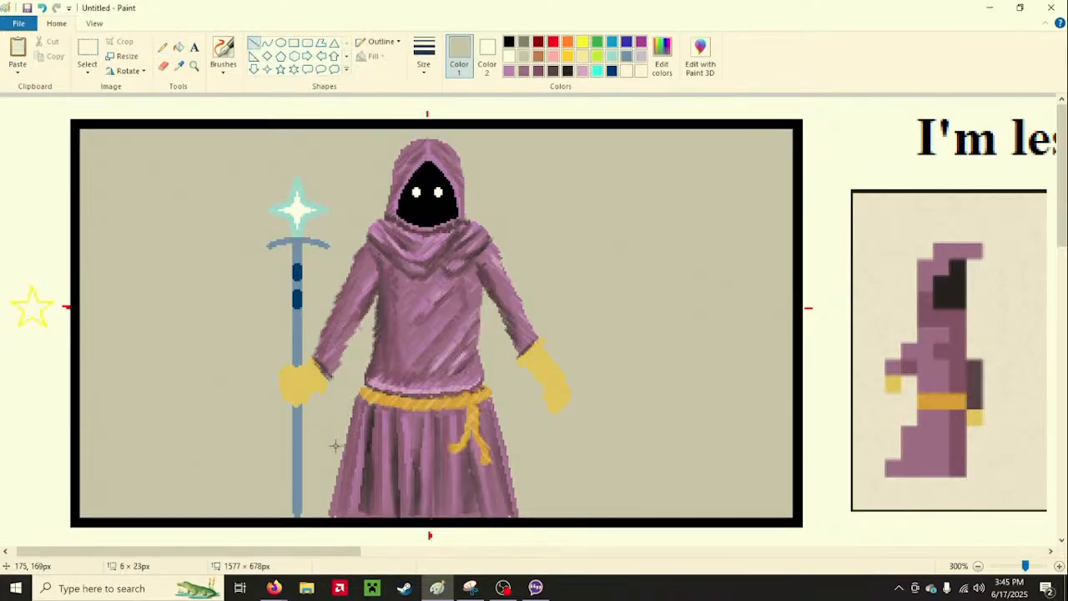
drag(325, 496, 318, 474)
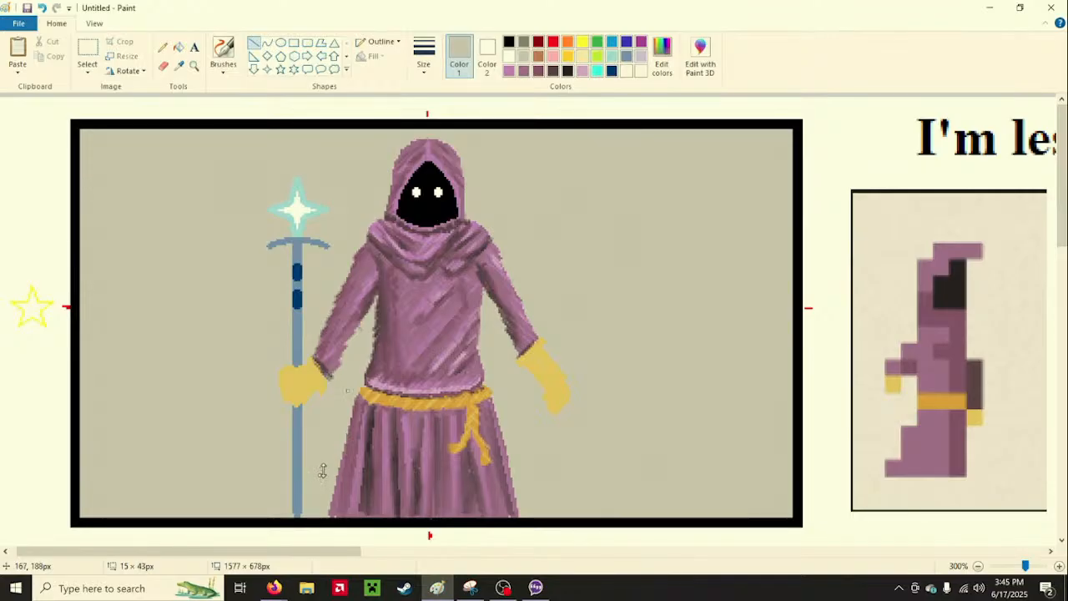
click(399, 41)
click(393, 74)
drag(348, 389, 351, 402)
drag(318, 475, 331, 509)
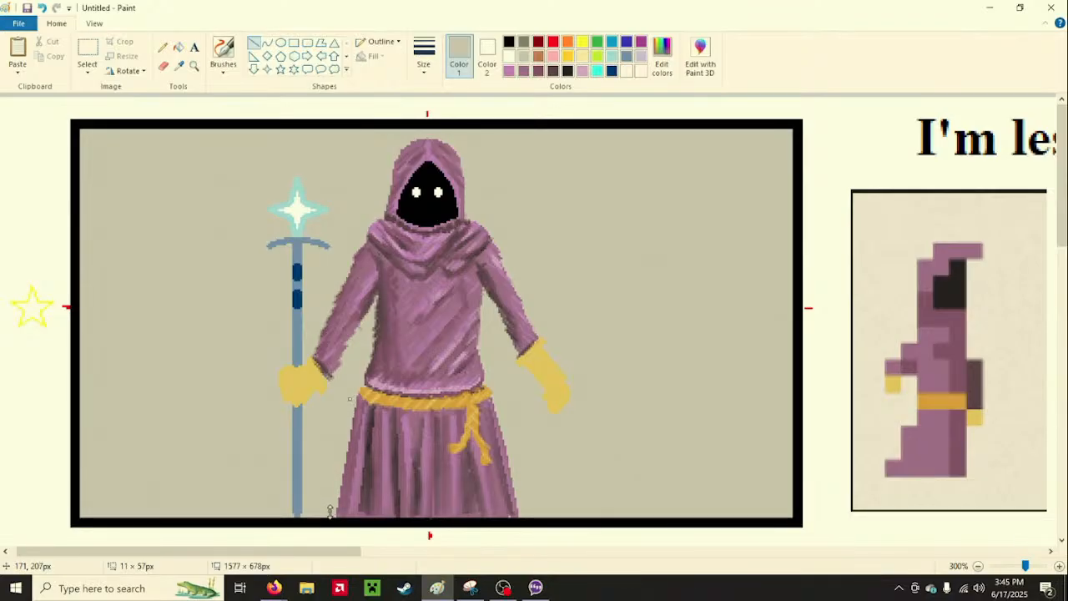
click(613, 471)
Narrow the skirt's opposite side with a background beige line about 7 × 57 px, and cover the leftover purple at the hem
drag(501, 398, 512, 511)
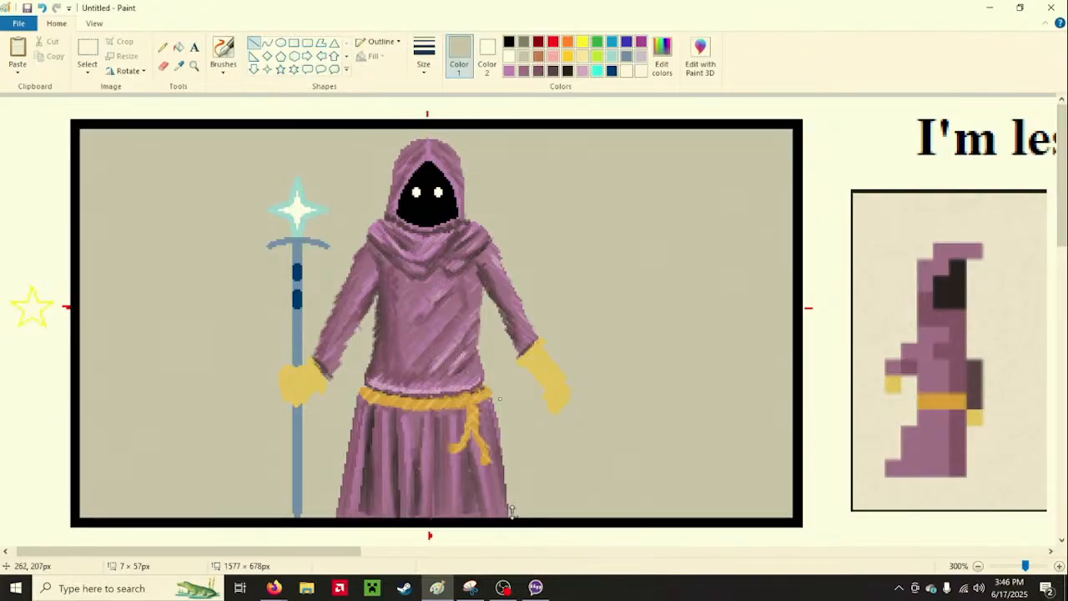
click(552, 510)
drag(516, 512, 525, 500)
click(564, 413)
Try a straight medium purple line about 19 × 56 px flaring out from the belt on the cord side, and undo it
mouse_move(280, 573)
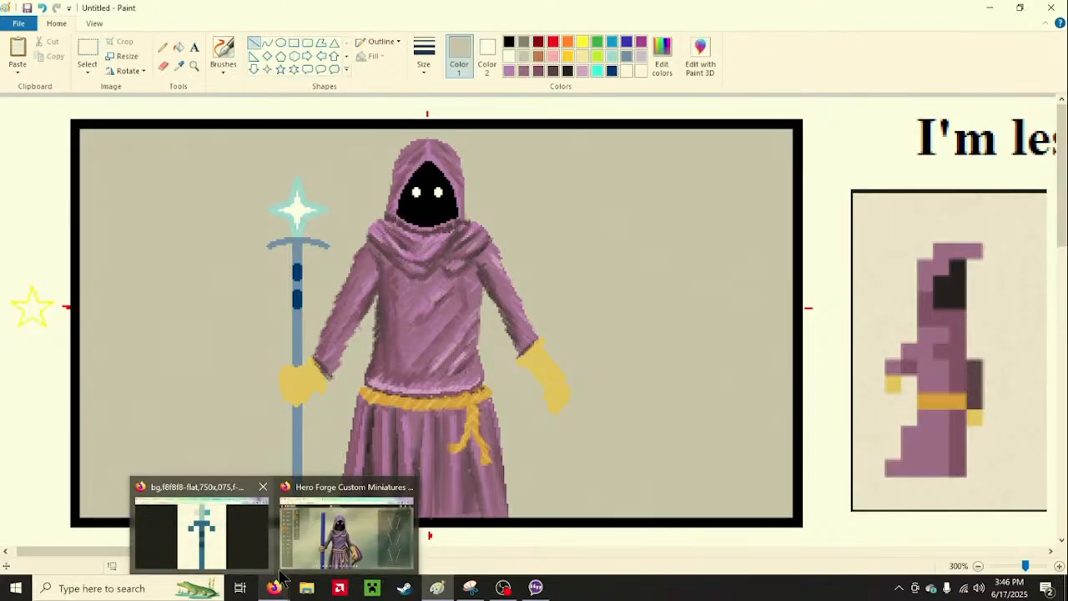
mouse_move(308, 561)
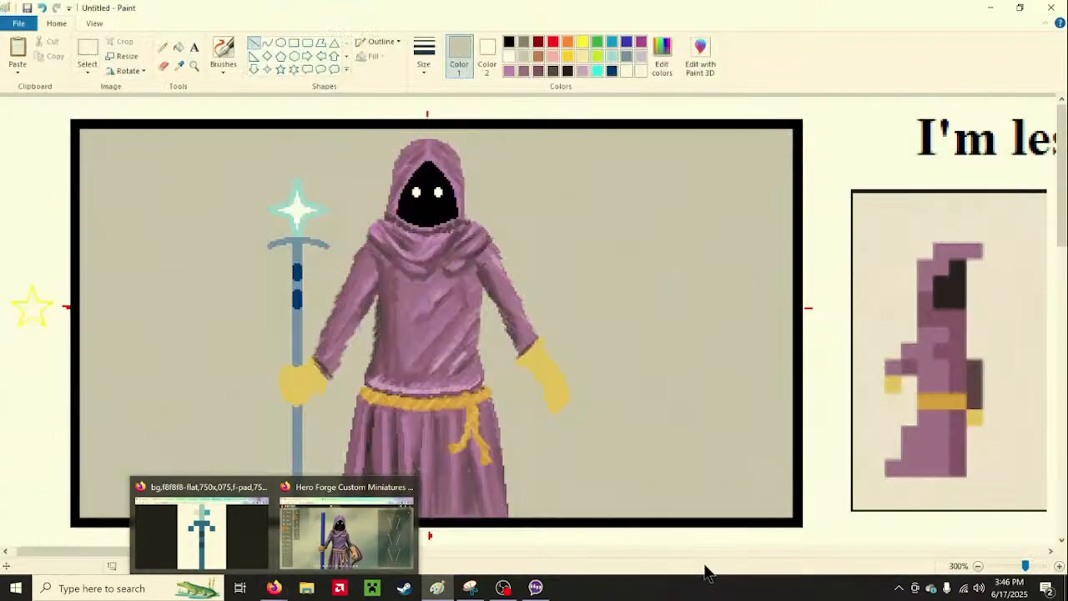
click(509, 71)
click(523, 70)
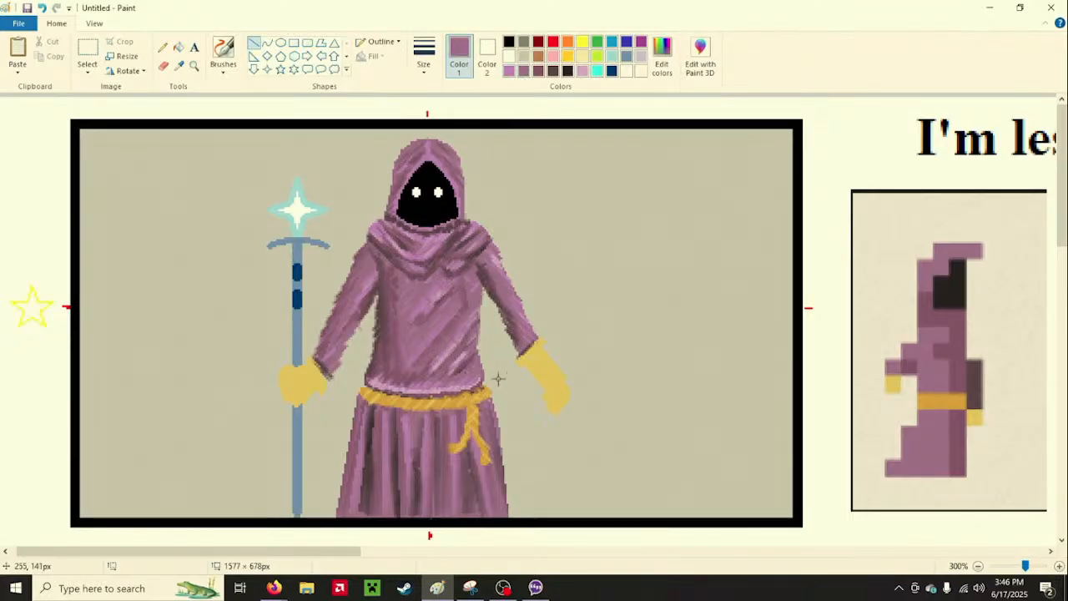
mouse_move(494, 403)
mouse_down()
mouse_move(509, 508)
mouse_move(527, 511)
mouse_up()
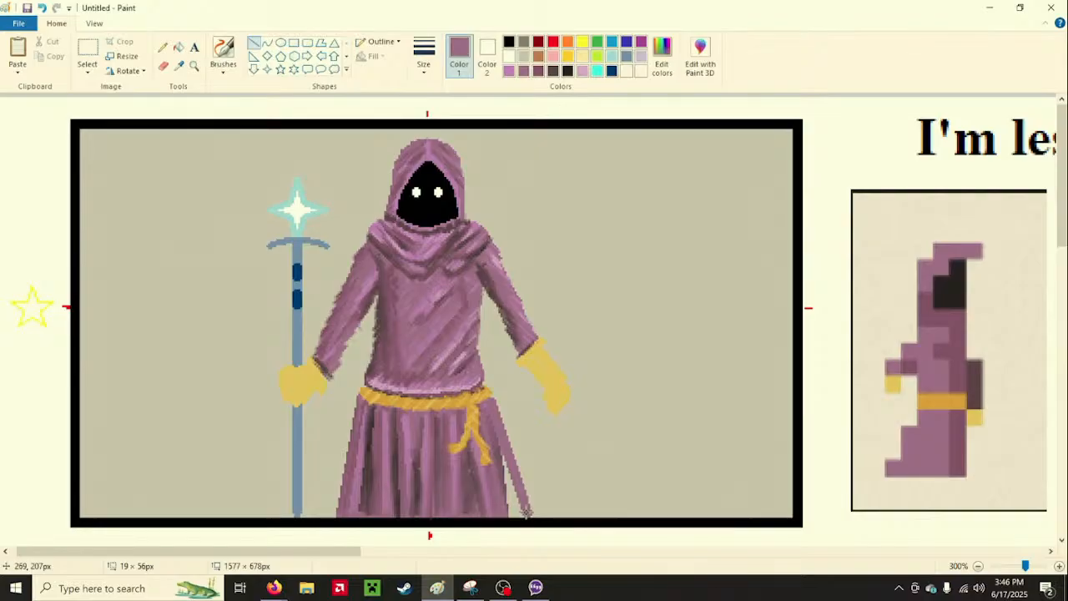
click(42, 8)
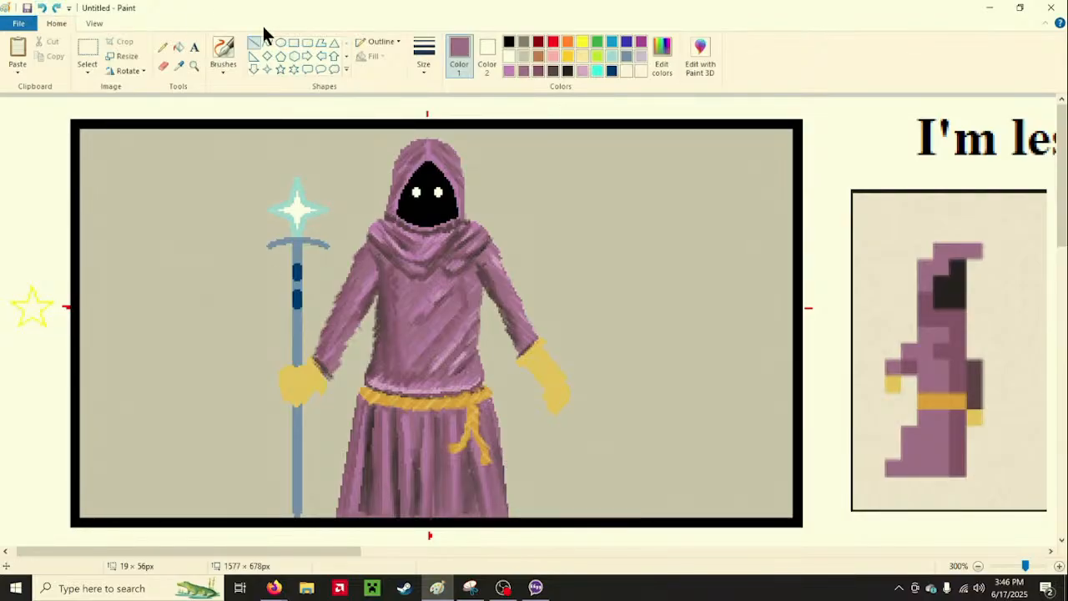
Draw a medium purple curve about 21 × 57 px from the belt to the hem, bent inward, as the skirt's flared cord-side edge
click(267, 43)
drag(494, 399, 529, 503)
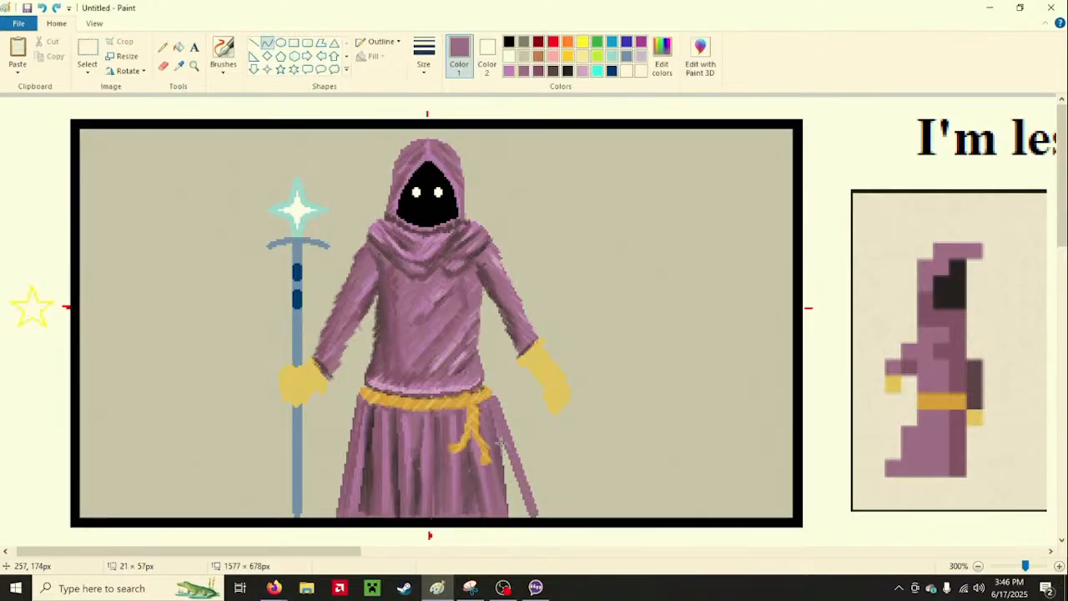
click(513, 501)
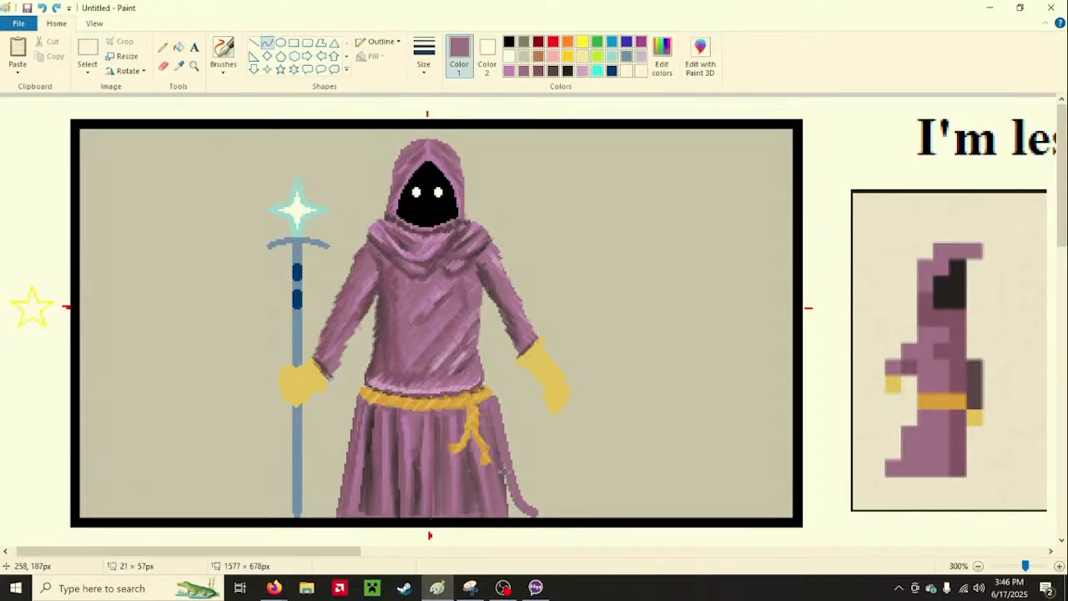
drag(503, 472, 532, 498)
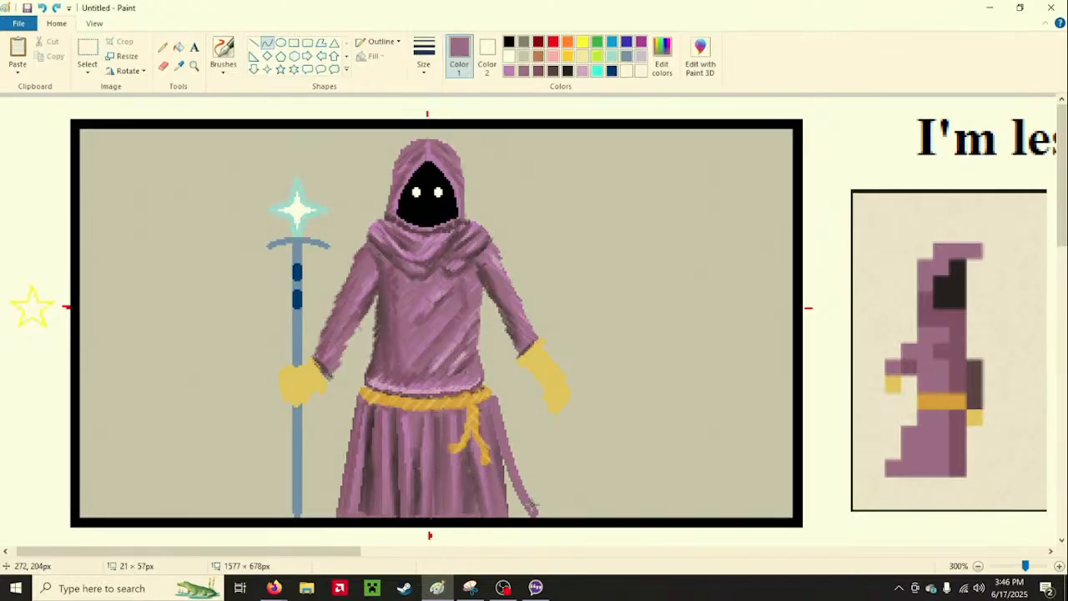
Fill the gap between the new flared edge and the skirt with medium purple, after undoing the stray dot beside the hem
drag(530, 500, 532, 499)
click(555, 497)
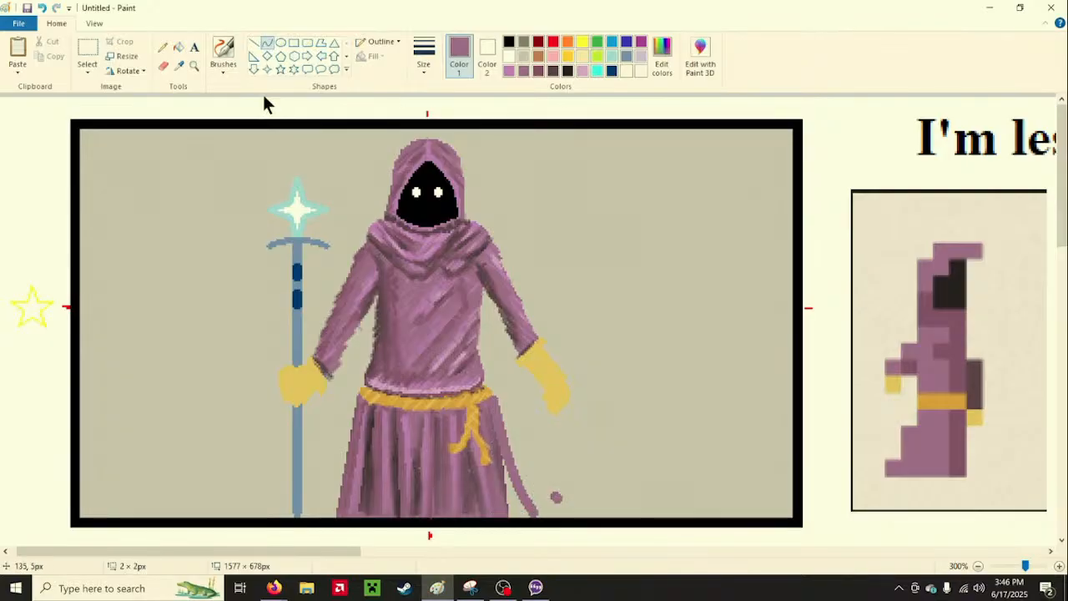
click(40, 8)
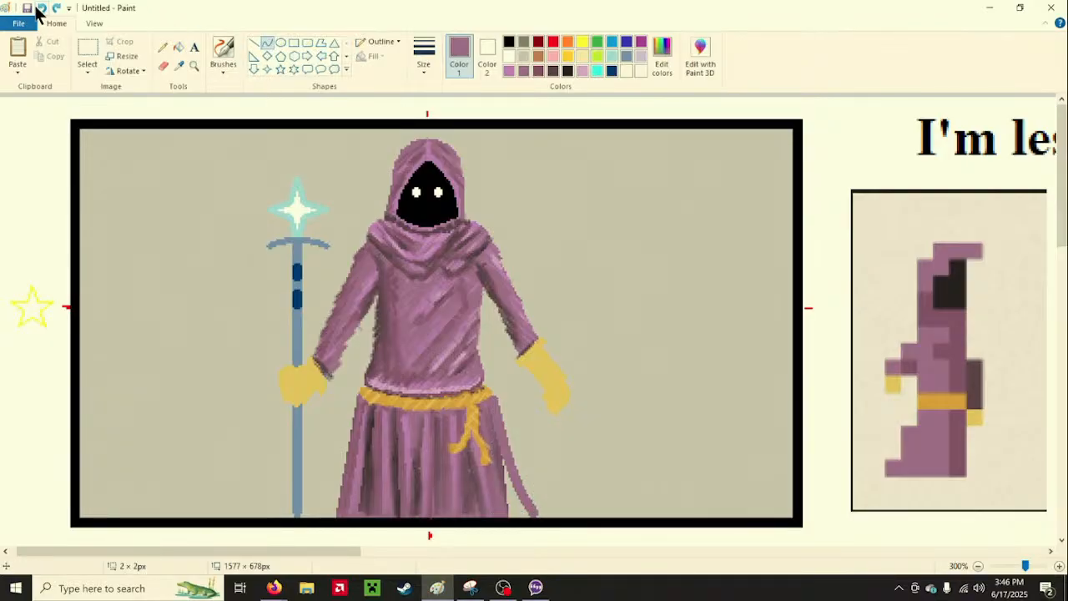
click(179, 47)
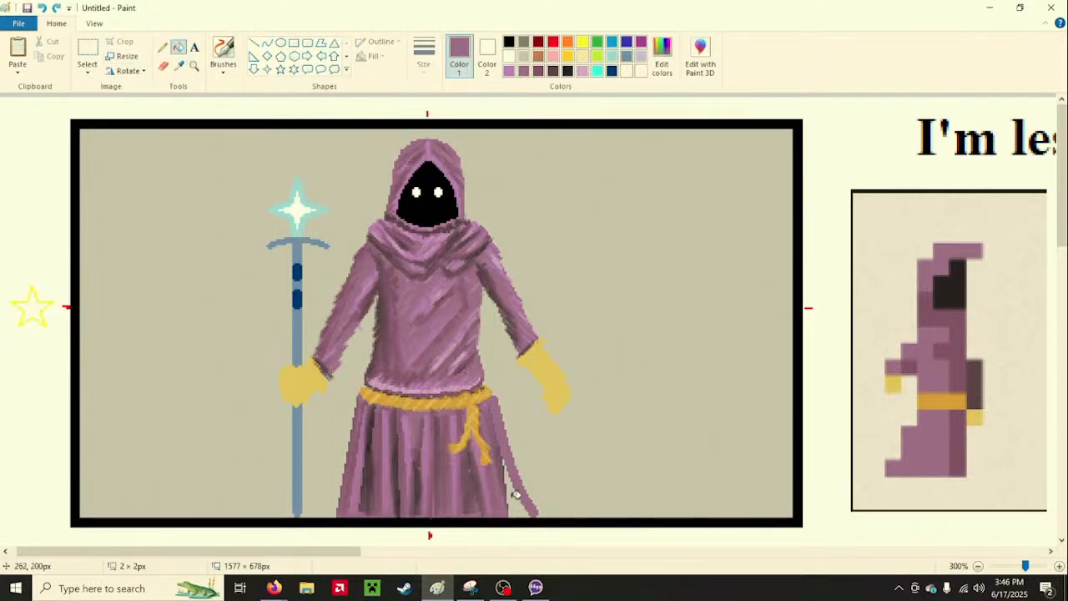
Shade the flared cord side of the skirt with textured dark purple lines from belt to hem, about 19 × 56 px
click(162, 48)
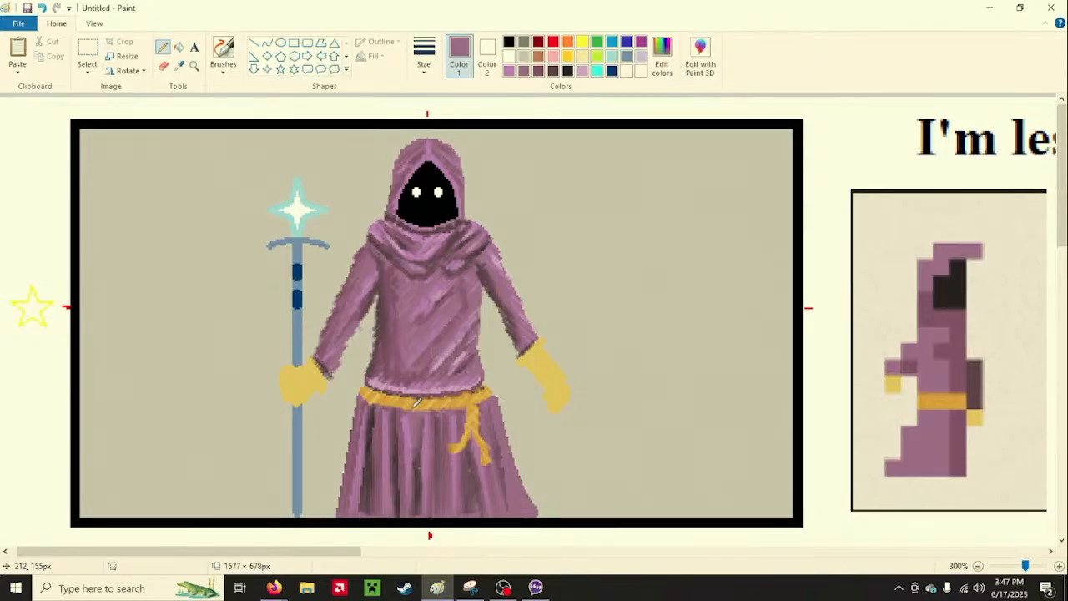
click(538, 70)
click(254, 44)
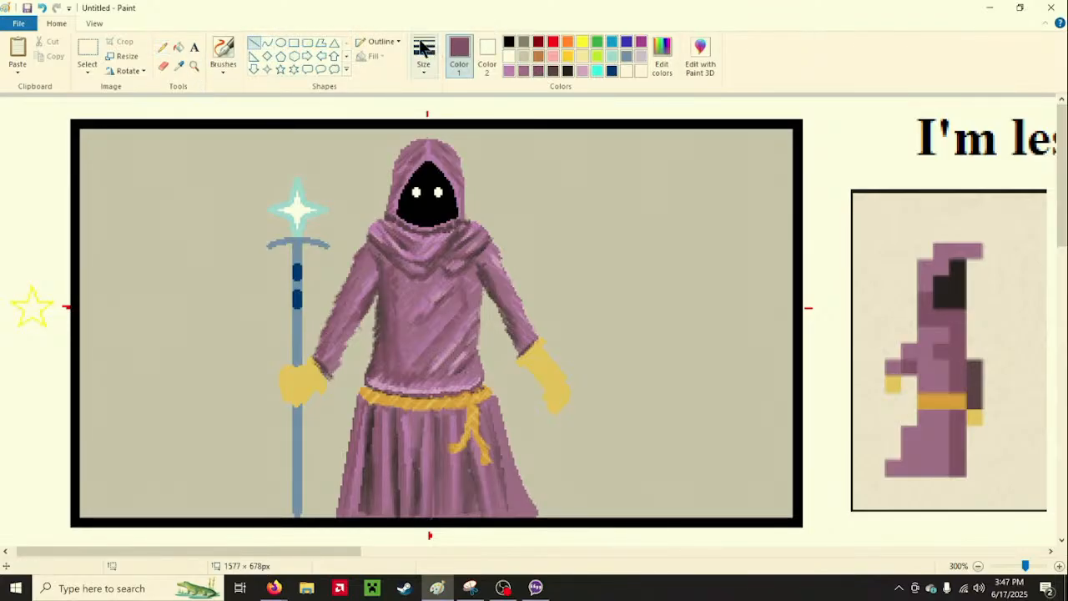
click(382, 42)
click(415, 155)
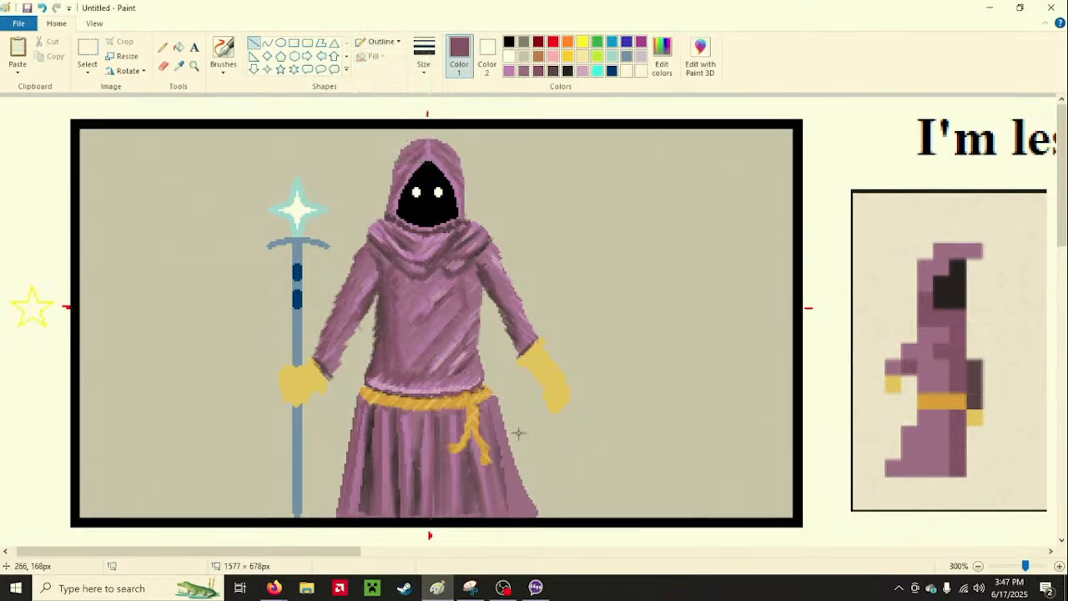
mouse_move(489, 392)
mouse_down()
mouse_move(513, 514)
mouse_move(530, 492)
mouse_move(492, 412)
mouse_up()
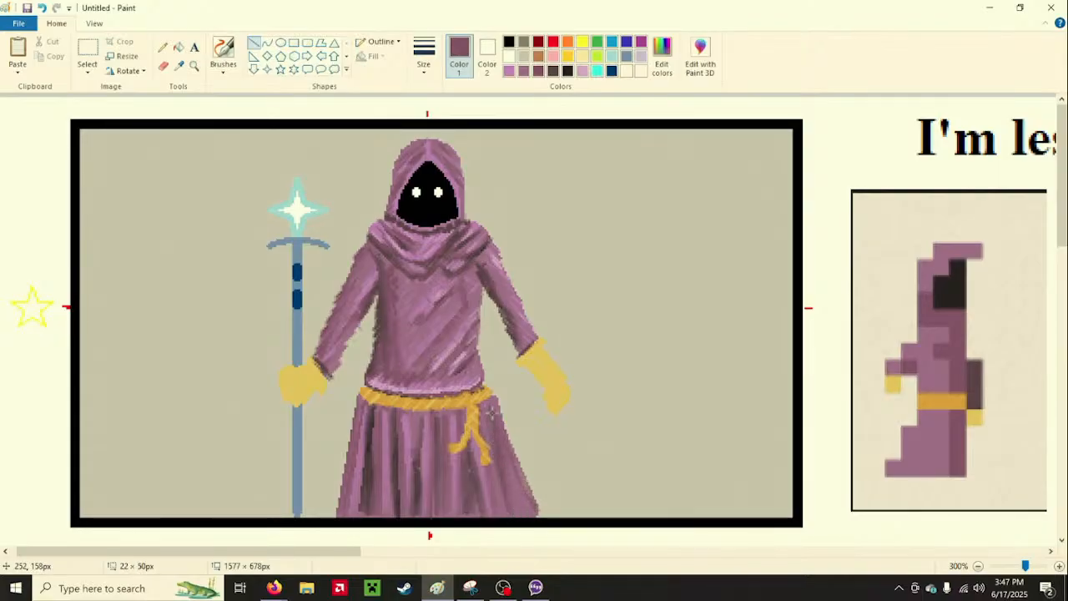
drag(534, 511, 526, 516)
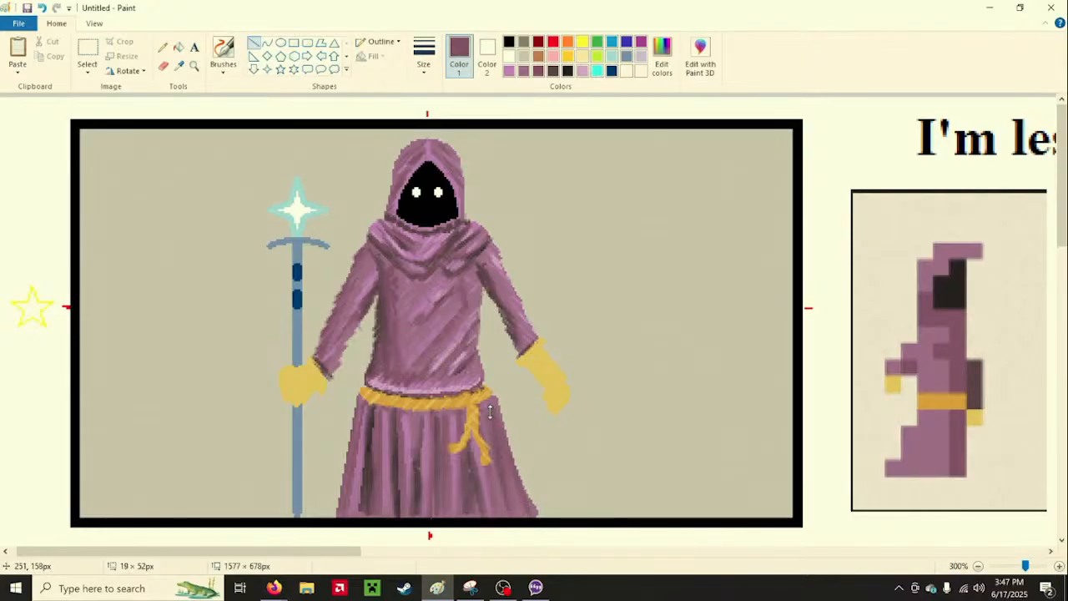
drag(491, 412, 490, 405)
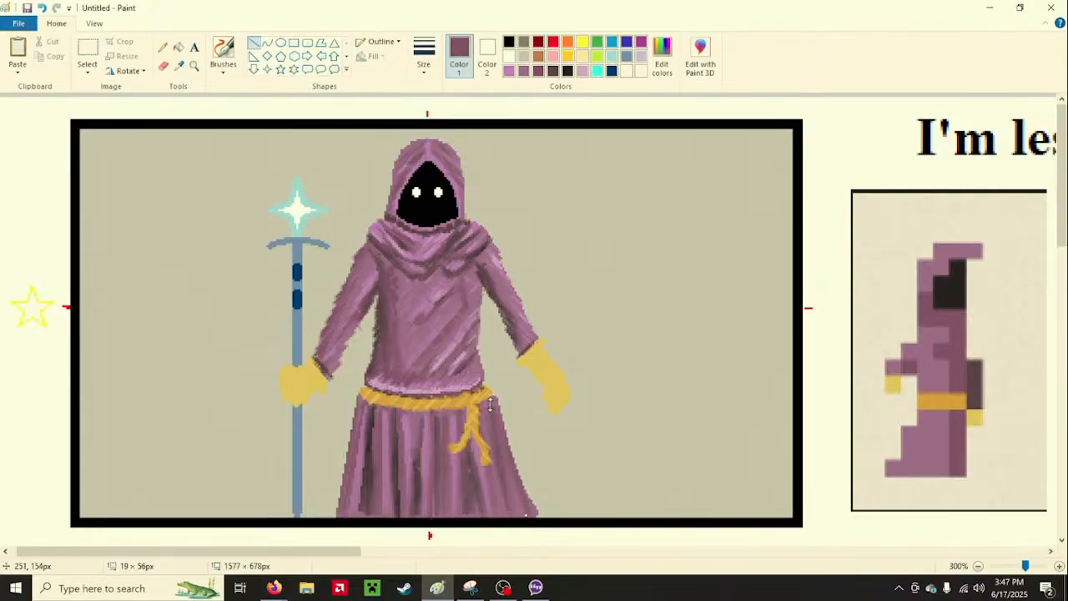
click(641, 370)
Blend the skirt folds with textured medium purple lines between belt and hem, including one along the flared cord-side edge
click(522, 68)
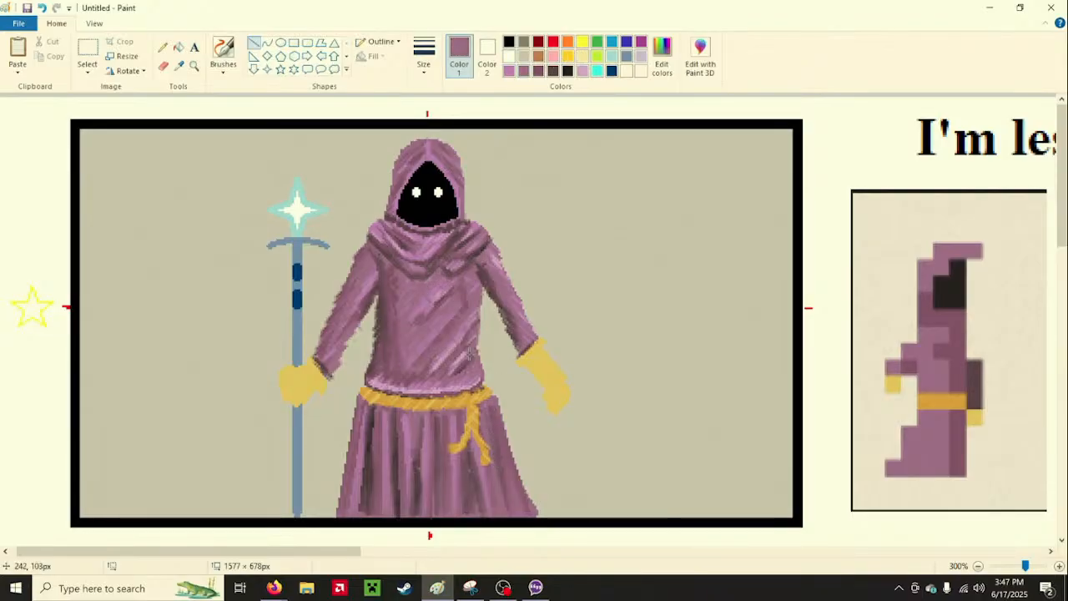
drag(350, 502, 364, 413)
drag(386, 500, 394, 416)
drag(392, 417, 392, 418)
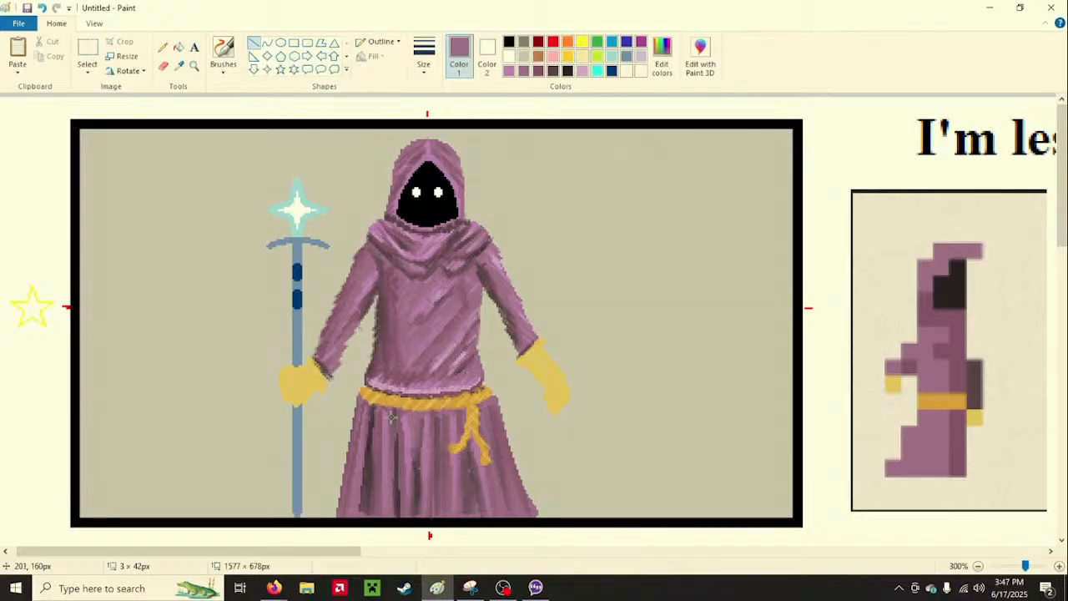
drag(409, 501, 407, 428)
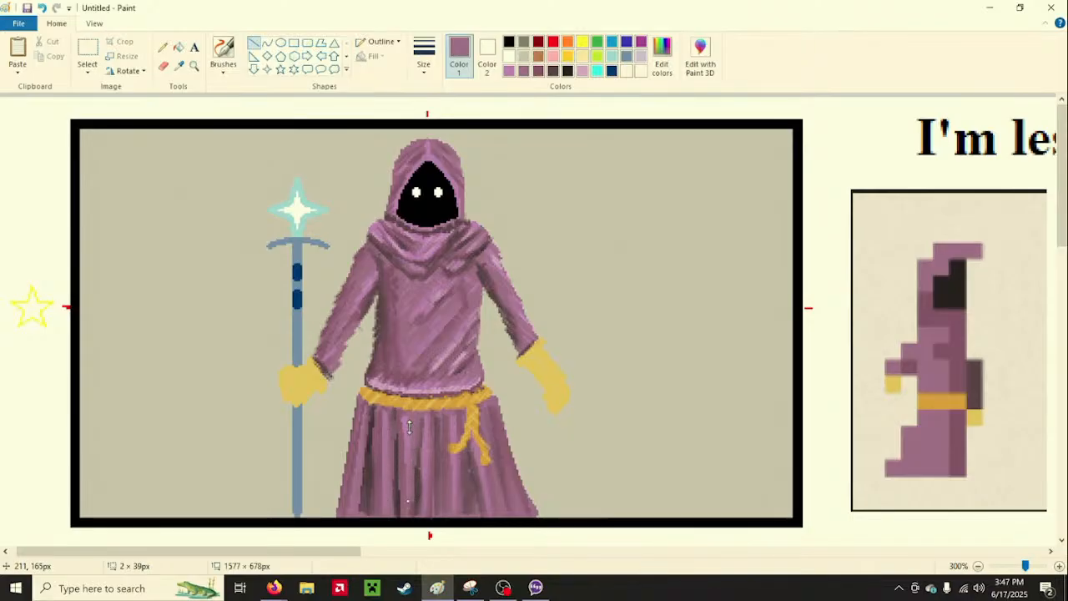
mouse_move(476, 504)
mouse_down()
mouse_move(468, 469)
mouse_move(476, 514)
mouse_up()
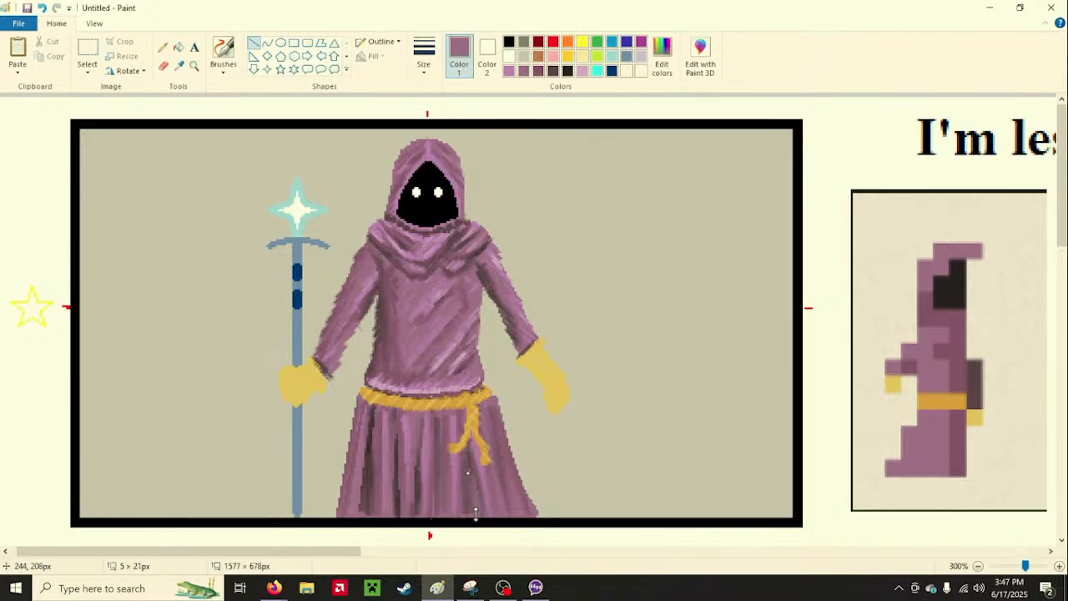
click(542, 504)
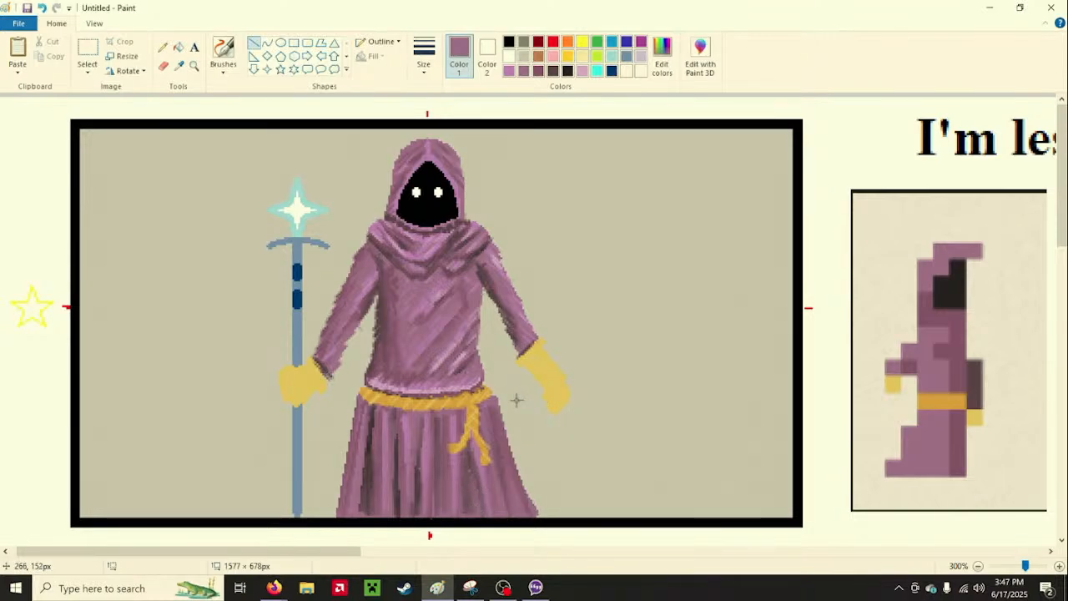
drag(490, 393, 517, 477)
click(604, 486)
Switch to the first calligraphy brush and pick the background beige as the painting colour
click(226, 46)
click(222, 71)
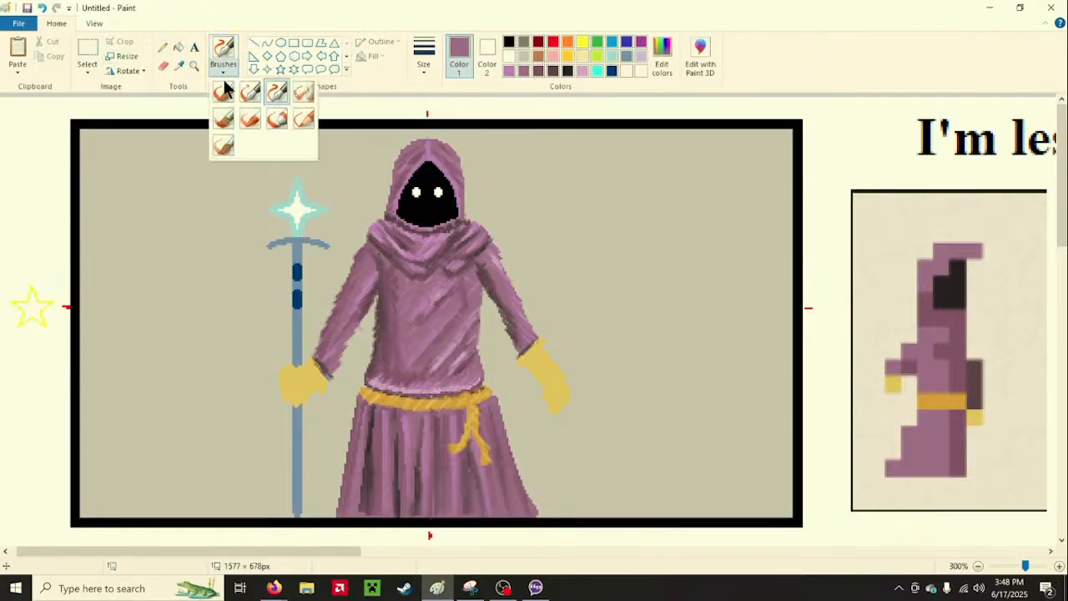
click(243, 89)
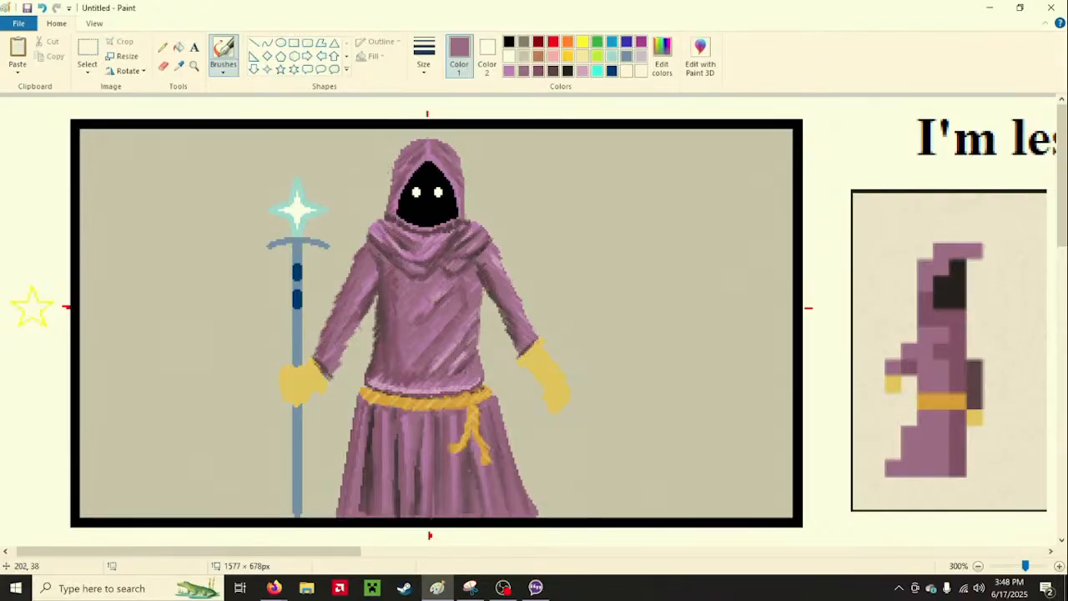
click(218, 70)
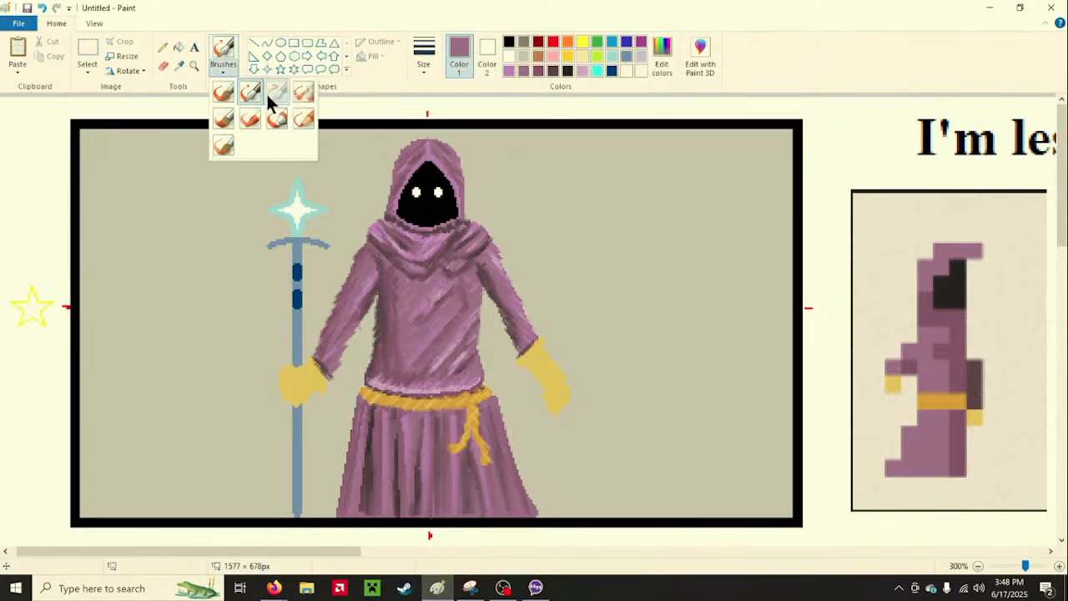
click(267, 94)
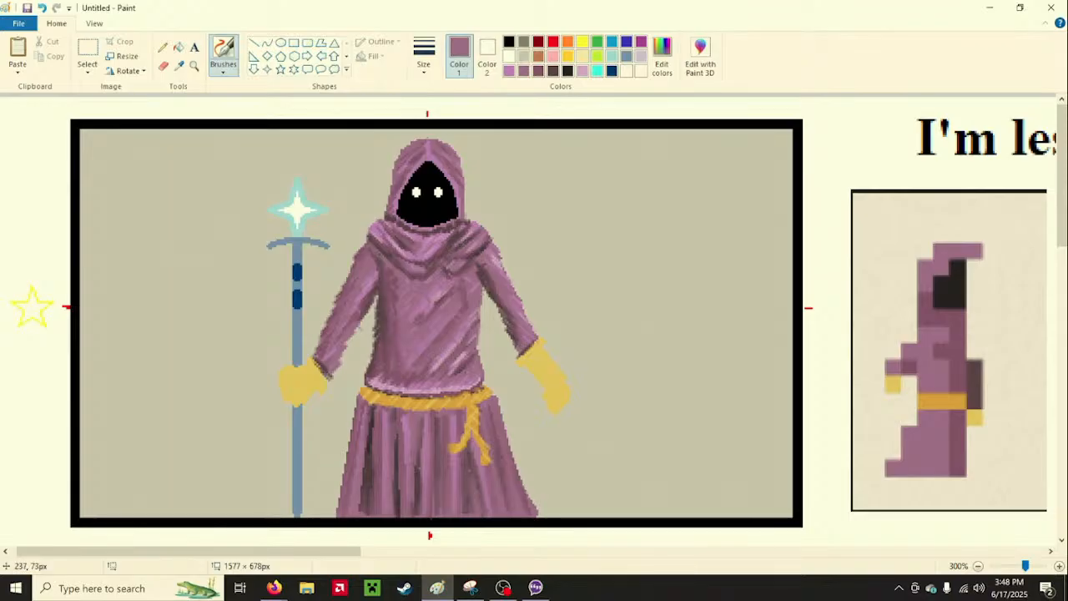
click(225, 71)
click(242, 88)
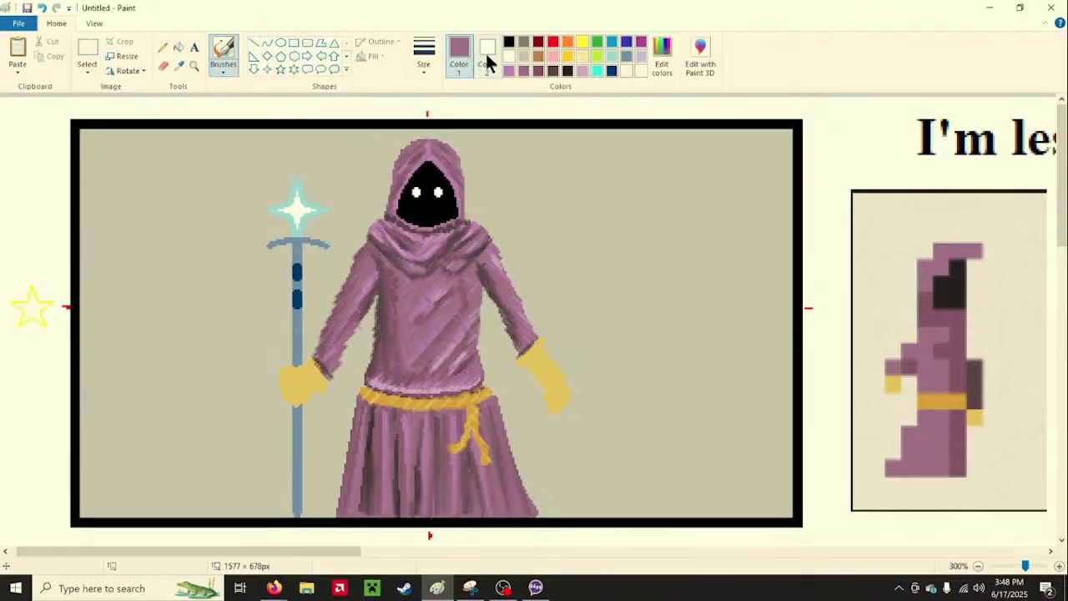
click(523, 56)
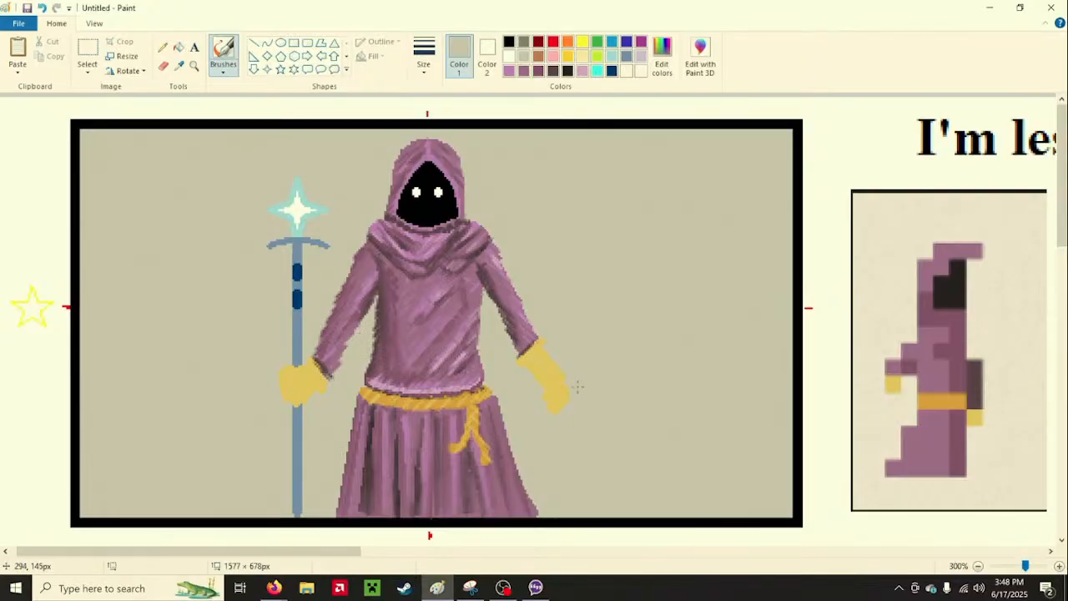
Switch to Hero Forge in Firefox and open the reference figure's advanced pose settings for the left wrist
click(275, 587)
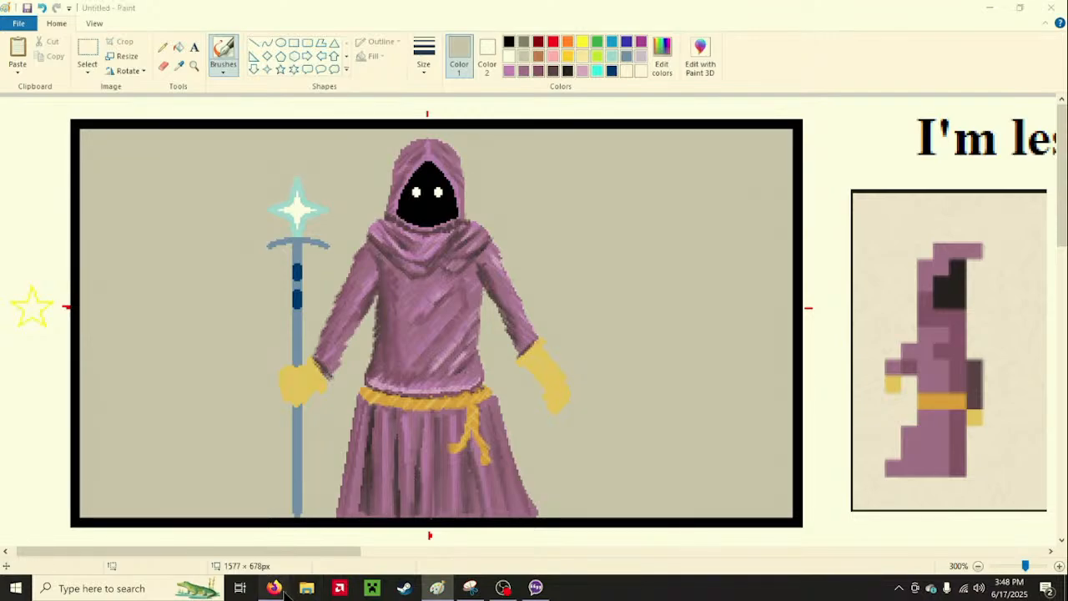
mouse_move(297, 564)
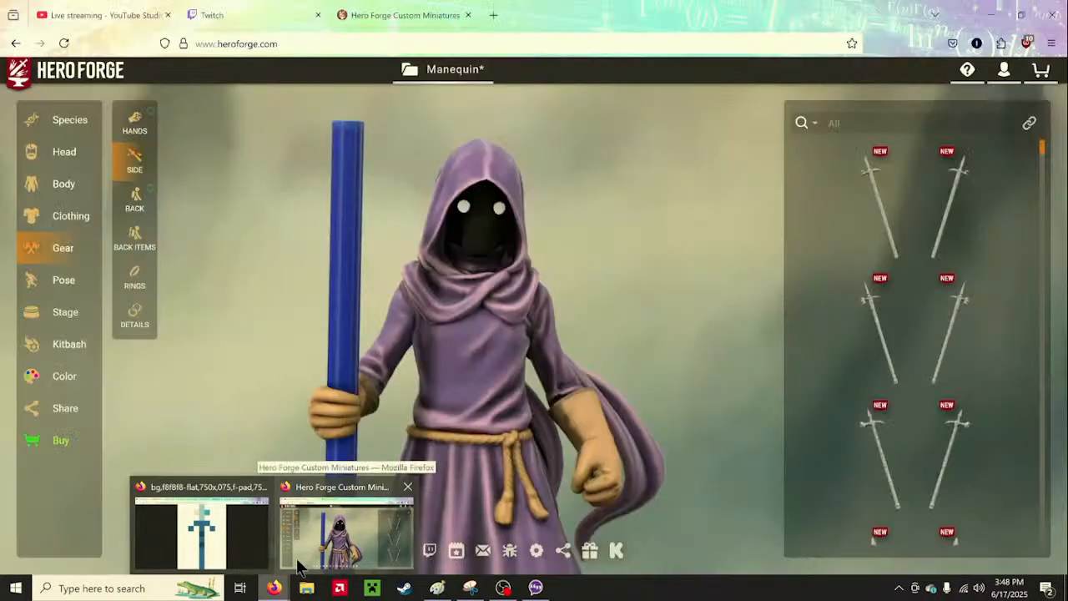
click(297, 551)
click(37, 284)
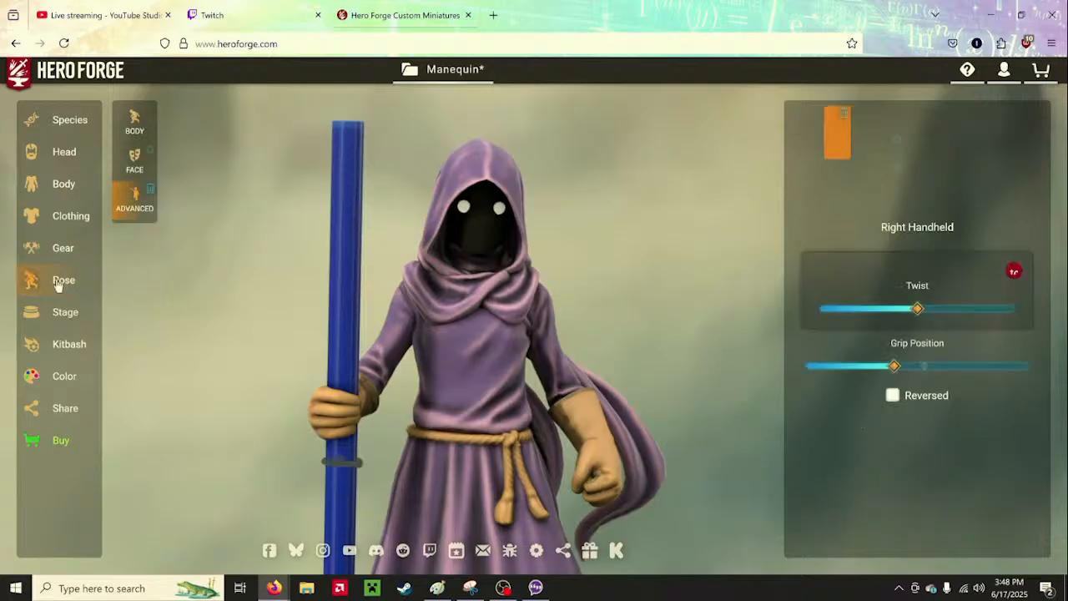
click(941, 171)
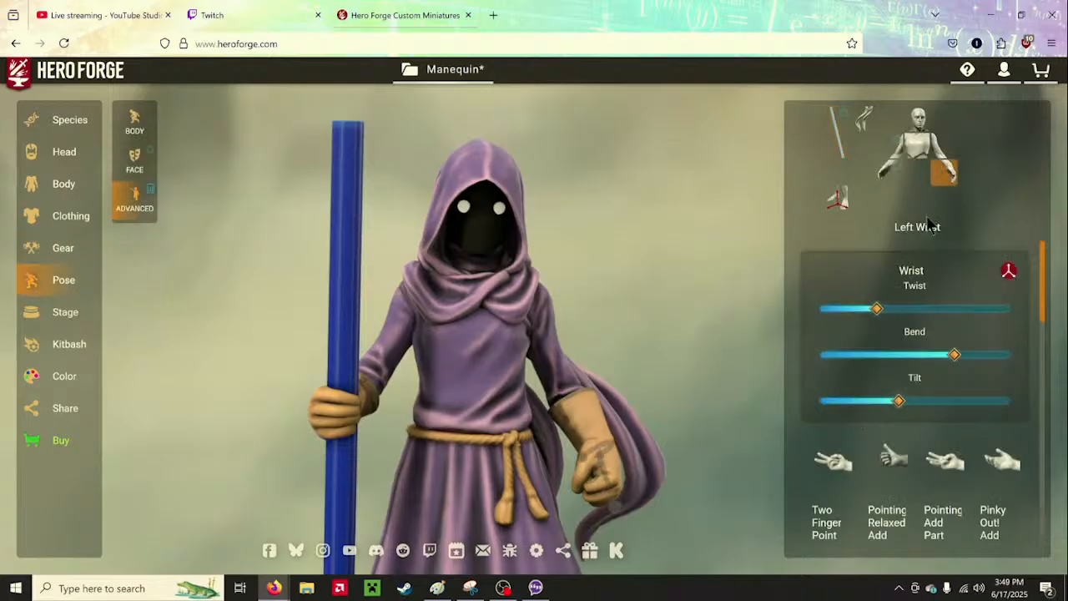
Try several open and bent-finger poses on the figure's left hand, including Partially curled fingers
scroll(918, 367, down, 3)
scroll(884, 363, up, 1)
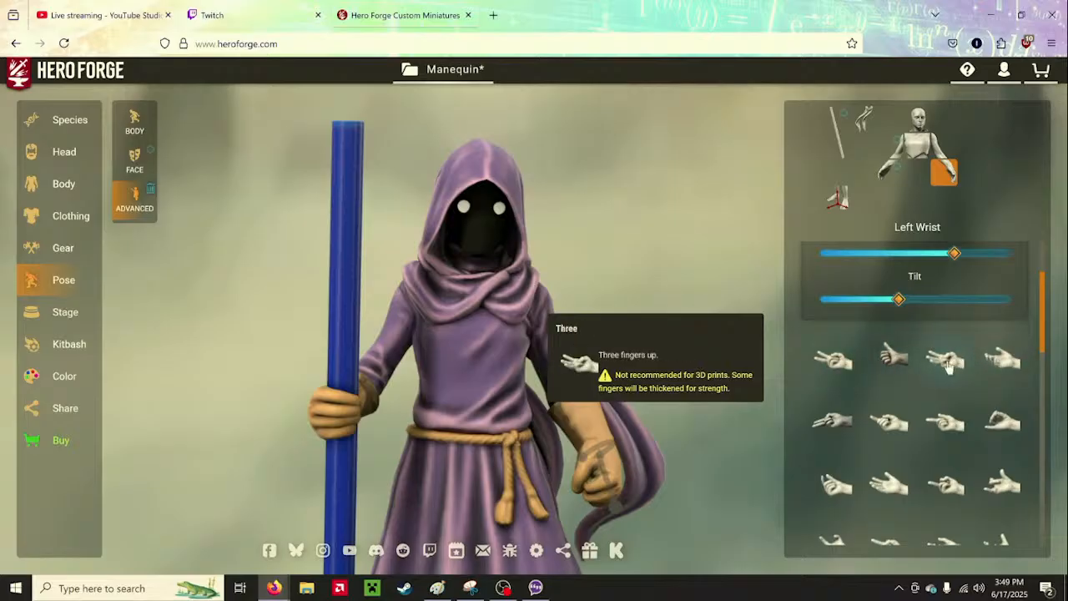
scroll(915, 421, down, 1)
scroll(914, 421, down, 1)
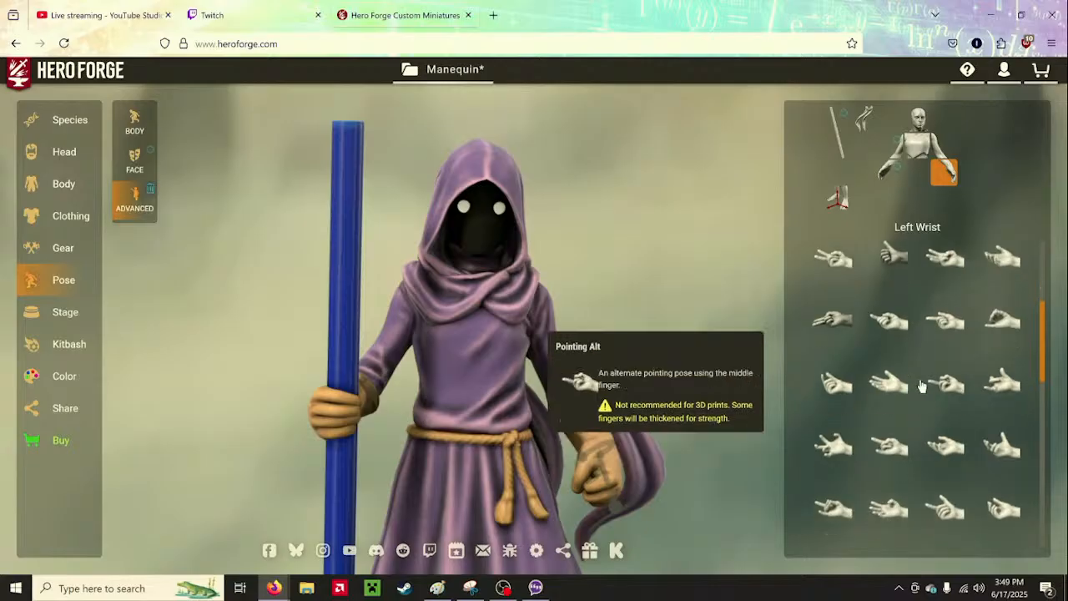
click(886, 385)
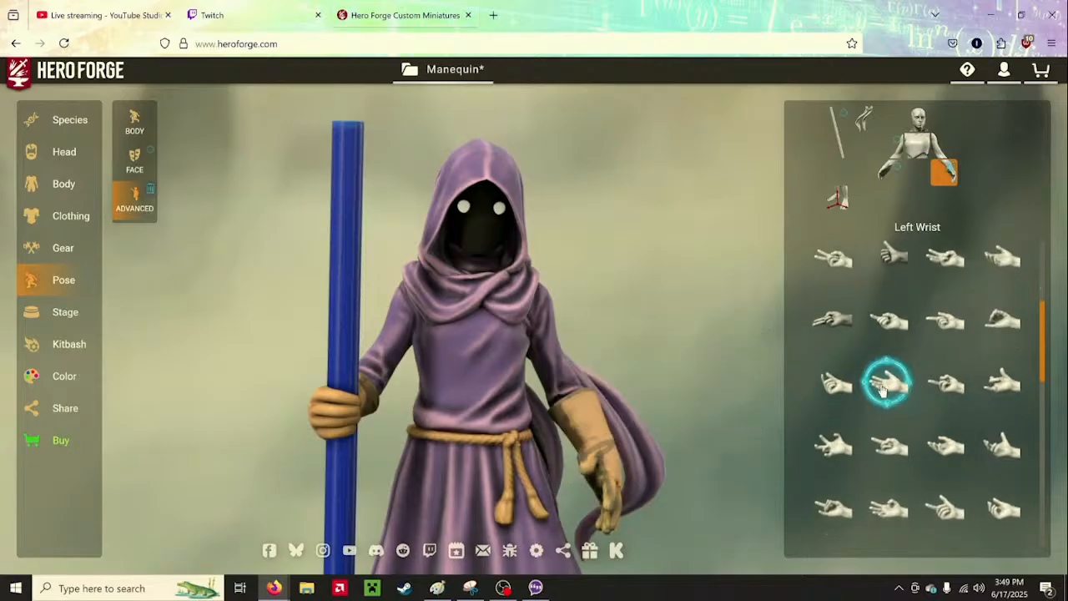
click(951, 449)
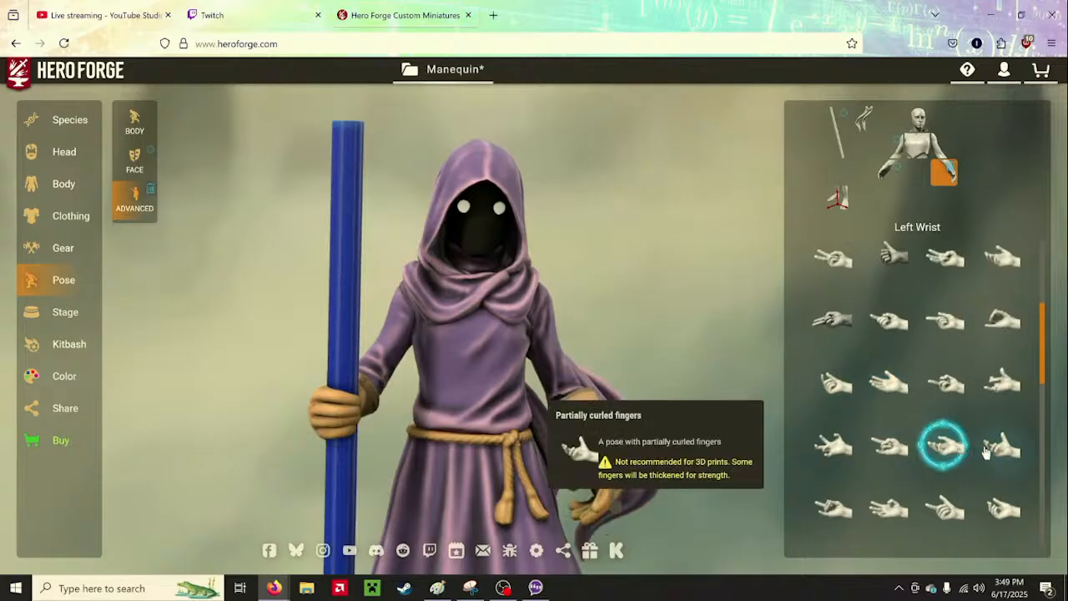
click(986, 448)
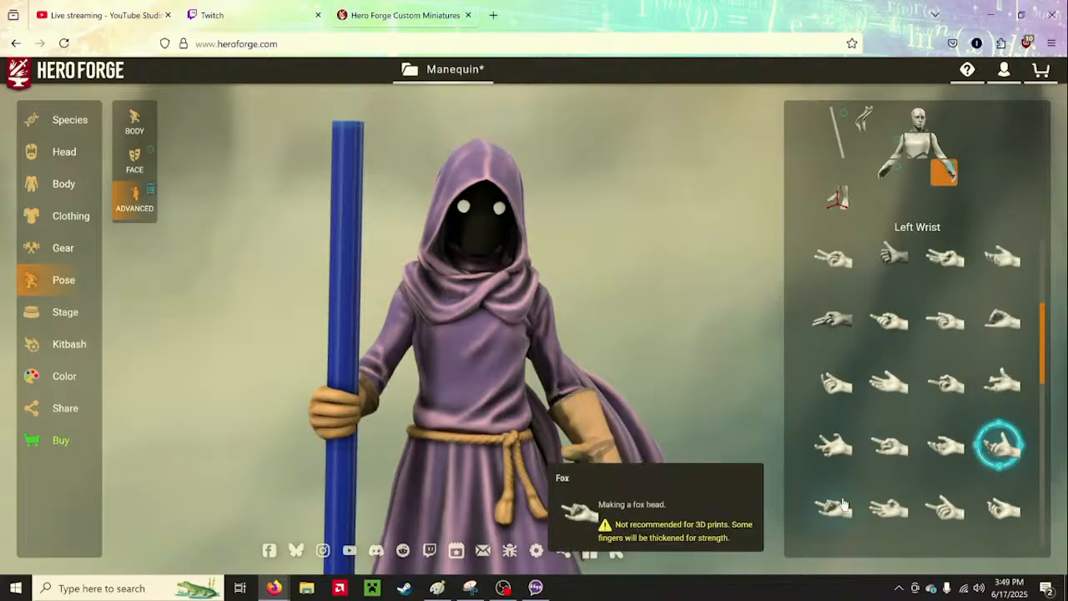
click(902, 513)
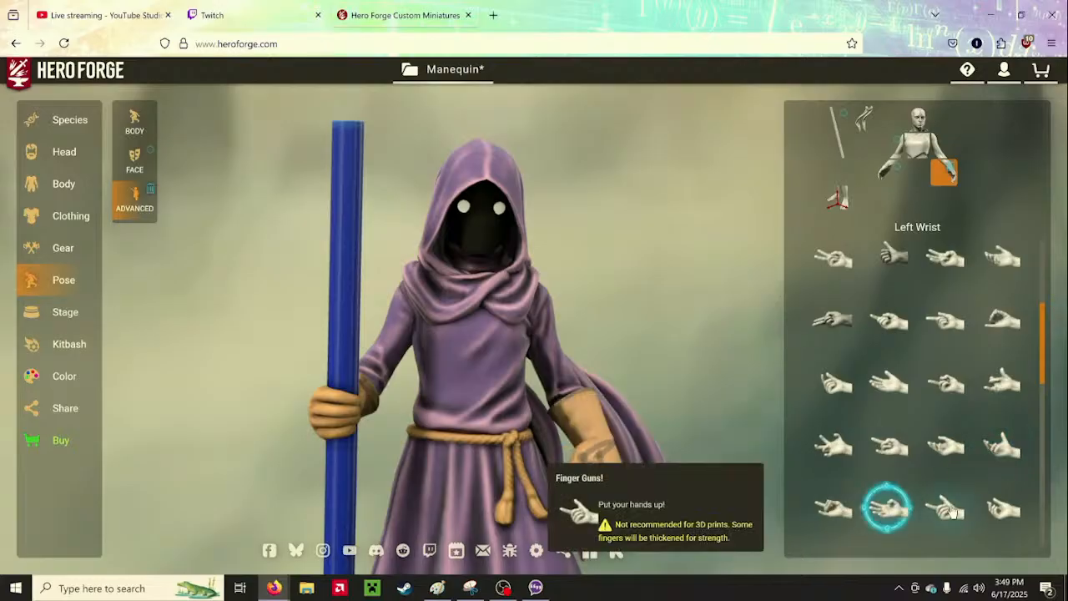
Compare the flat open hand poses on the figure's left hand and apply a relaxed, loosely curled pose
scroll(967, 435, down, 1)
click(936, 478)
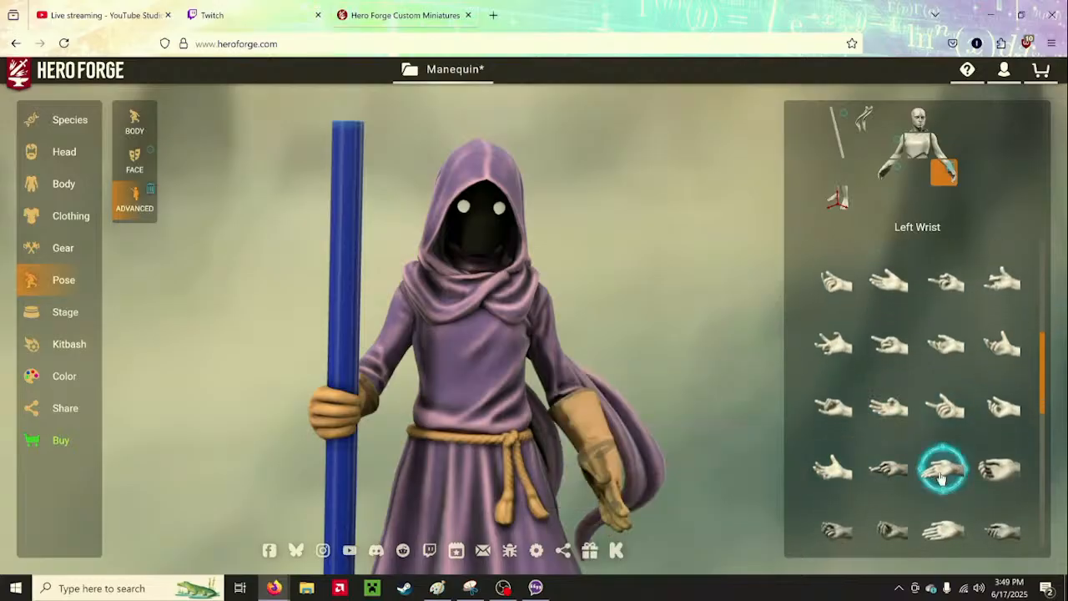
click(941, 532)
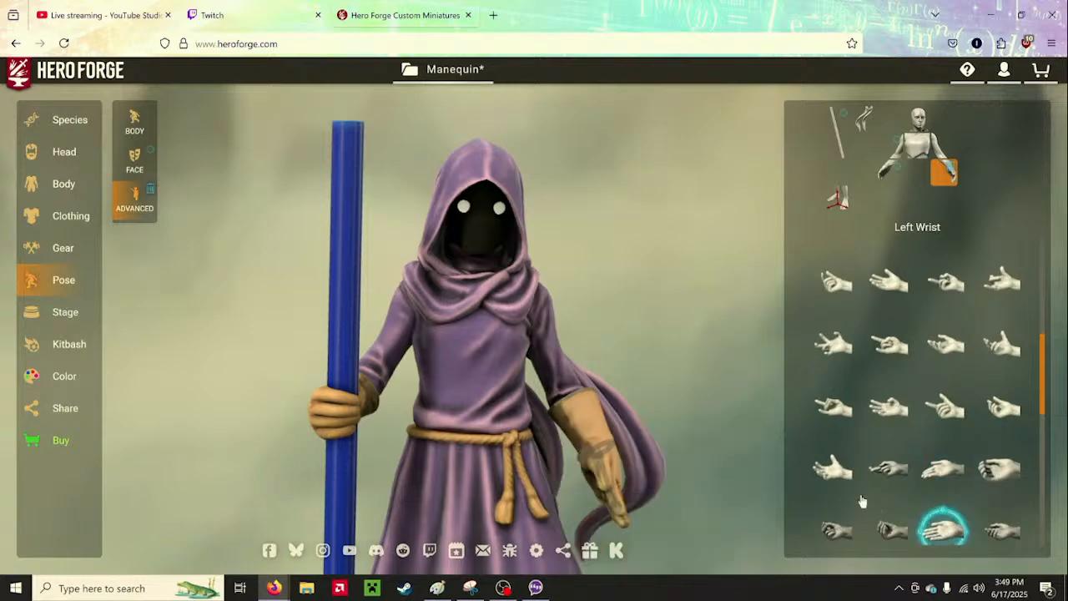
click(989, 470)
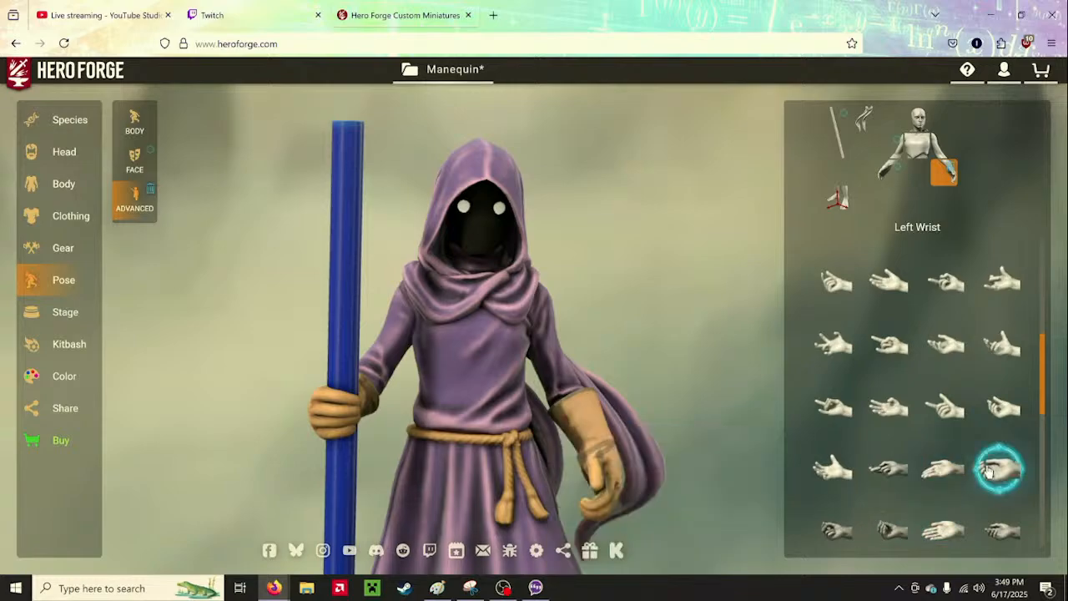
click(997, 529)
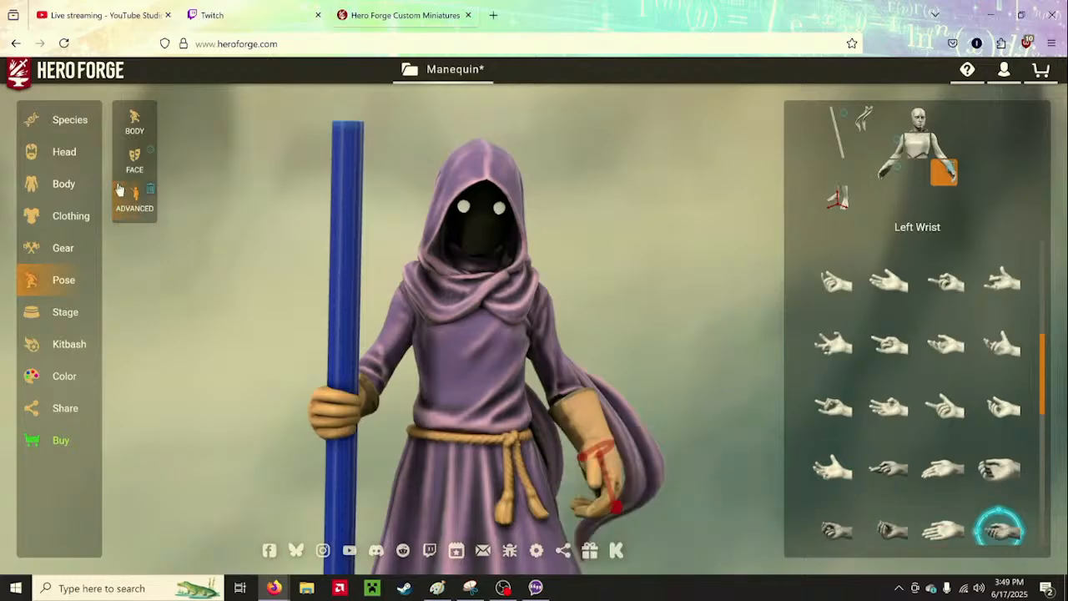
click(67, 312)
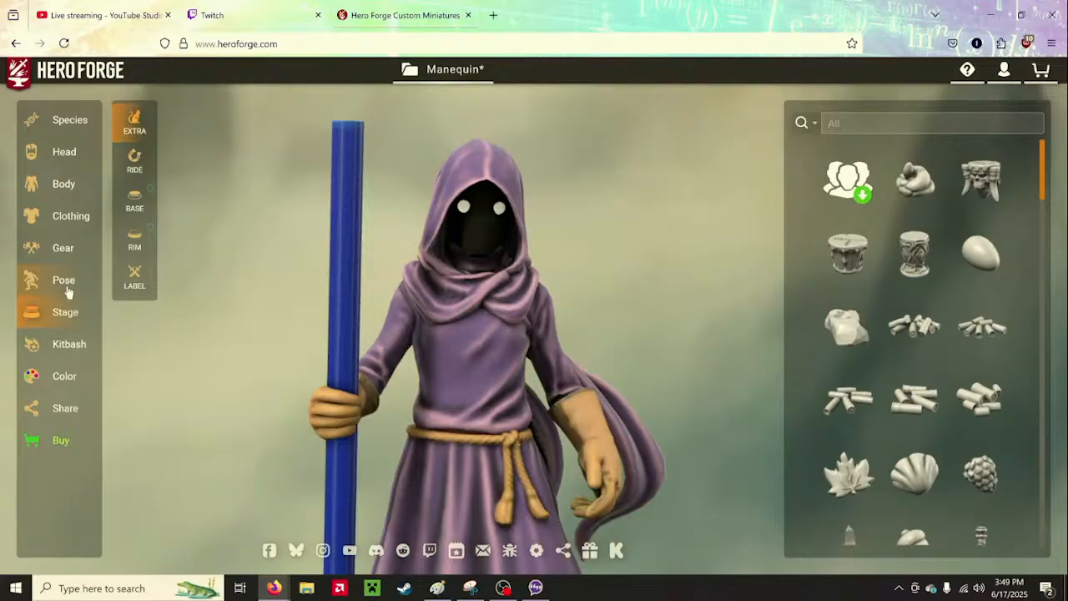
Leave the figure's pose settings for Hero Forge's Share options and switch back to the painting in Paint
click(70, 286)
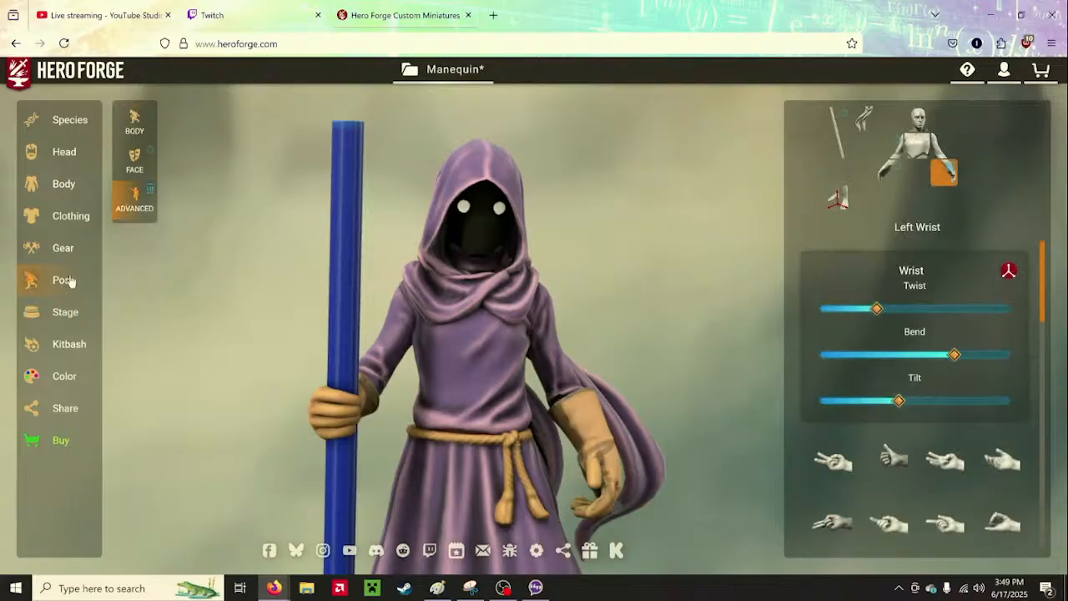
click(67, 406)
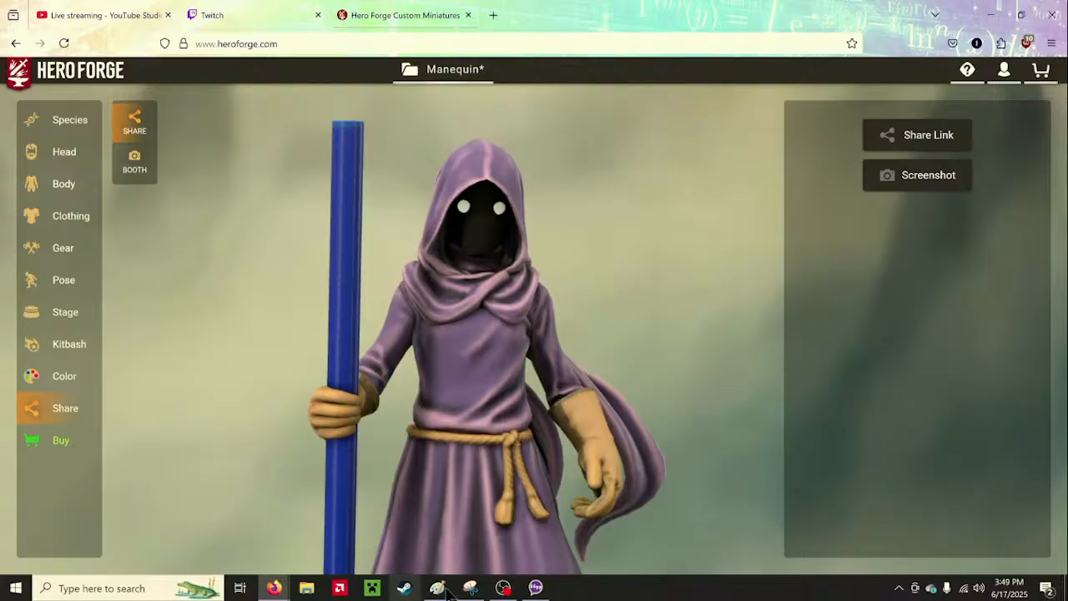
mouse_move(503, 588)
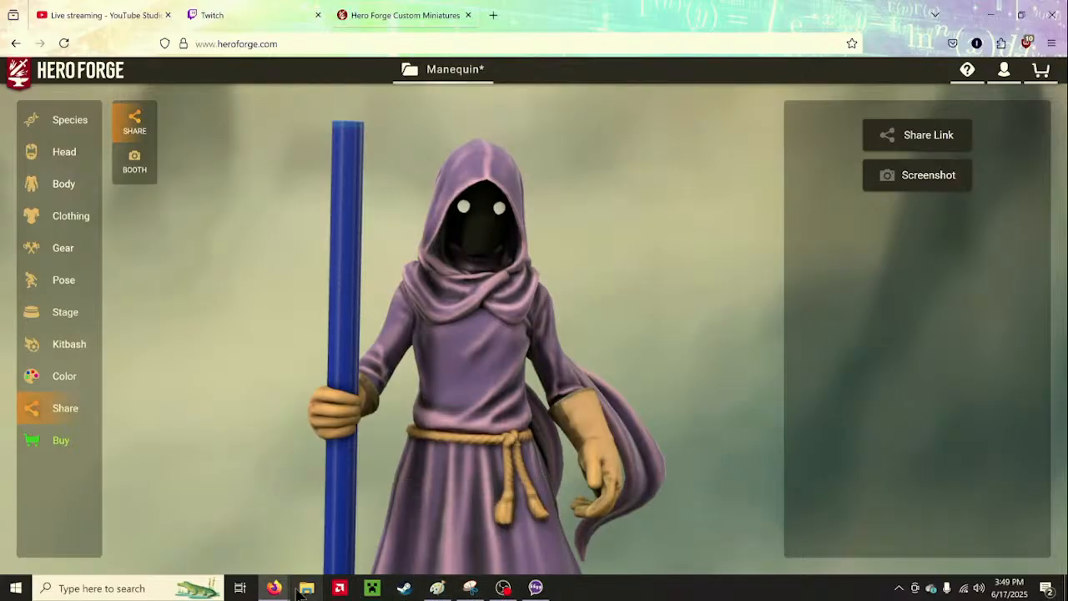
click(440, 589)
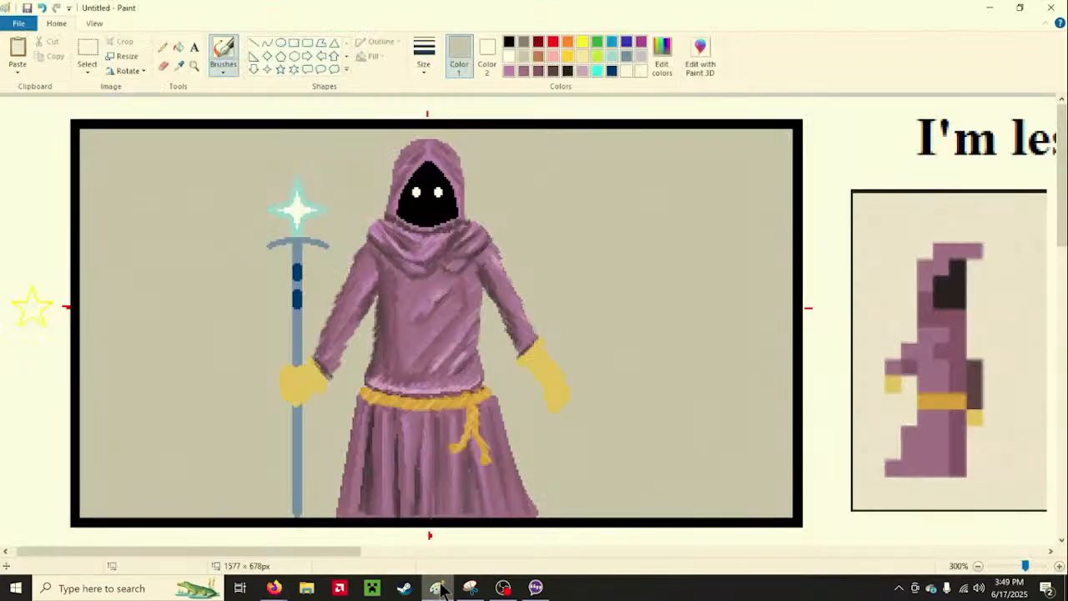
Compare the painted figure's posture and proportions with the Hero Forge reference, alternating repeatedly between Paint and Firefox
click(440, 589)
click(440, 589)
click(440, 589)
click(441, 589)
click(440, 589)
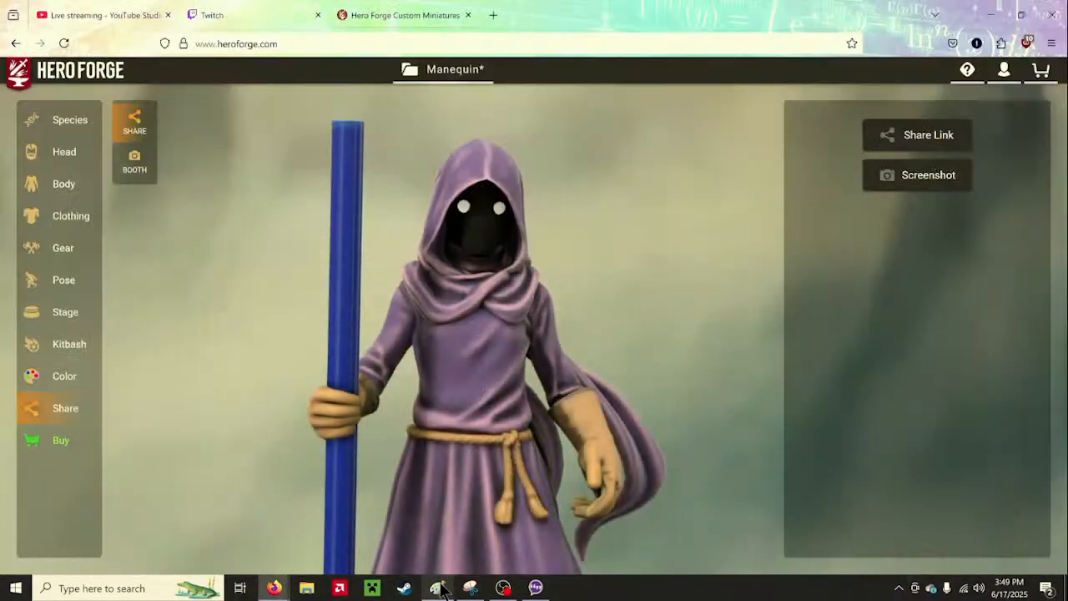
click(440, 589)
click(441, 589)
click(440, 589)
click(440, 589)
click(441, 588)
click(440, 588)
click(440, 589)
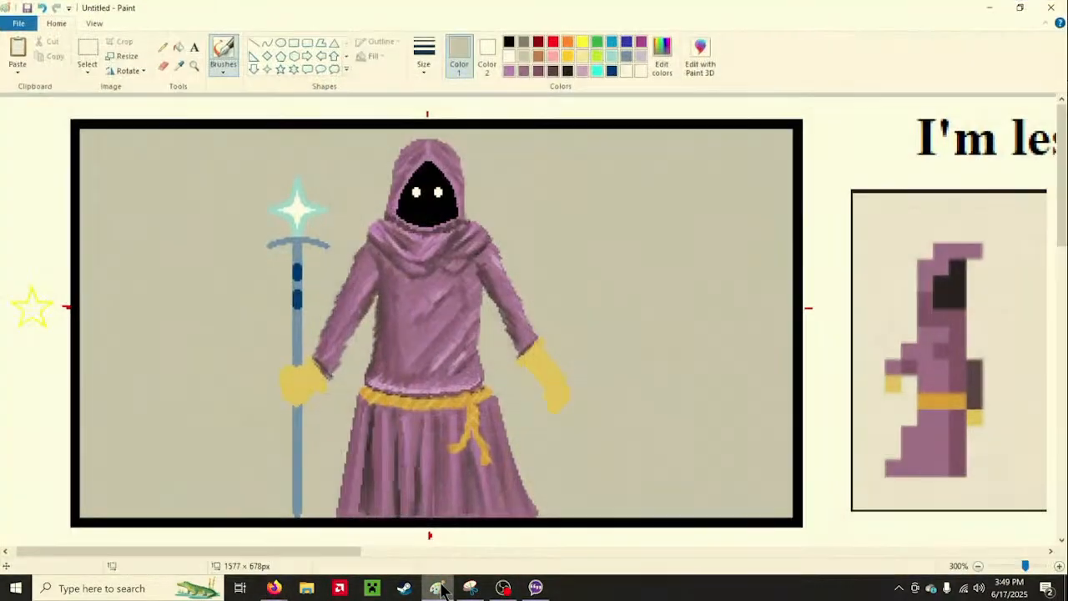
click(440, 589)
click(440, 589)
click(440, 589)
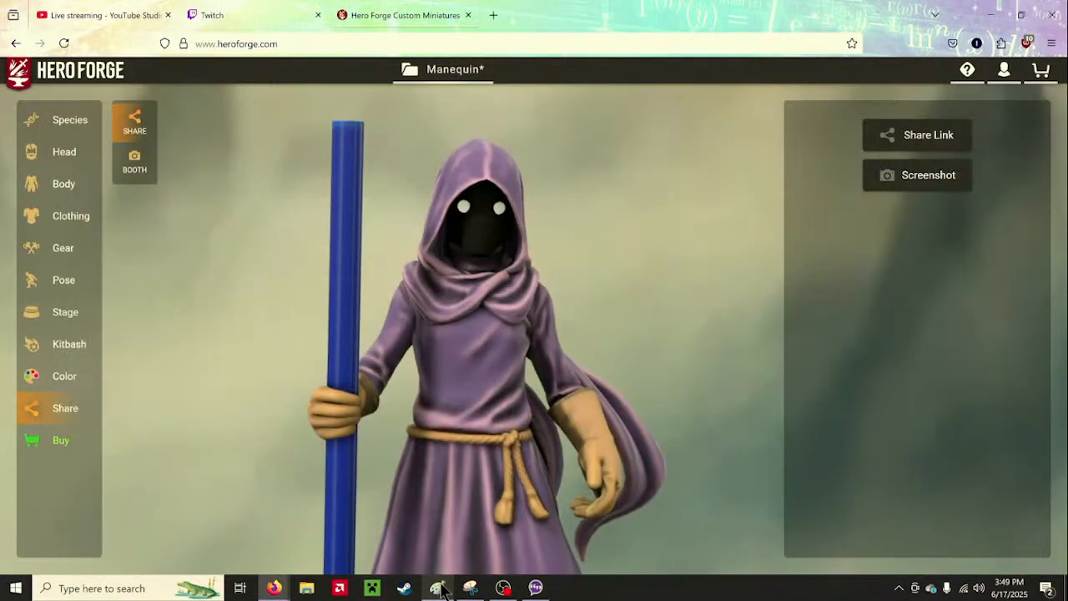
click(440, 589)
click(441, 589)
click(441, 589)
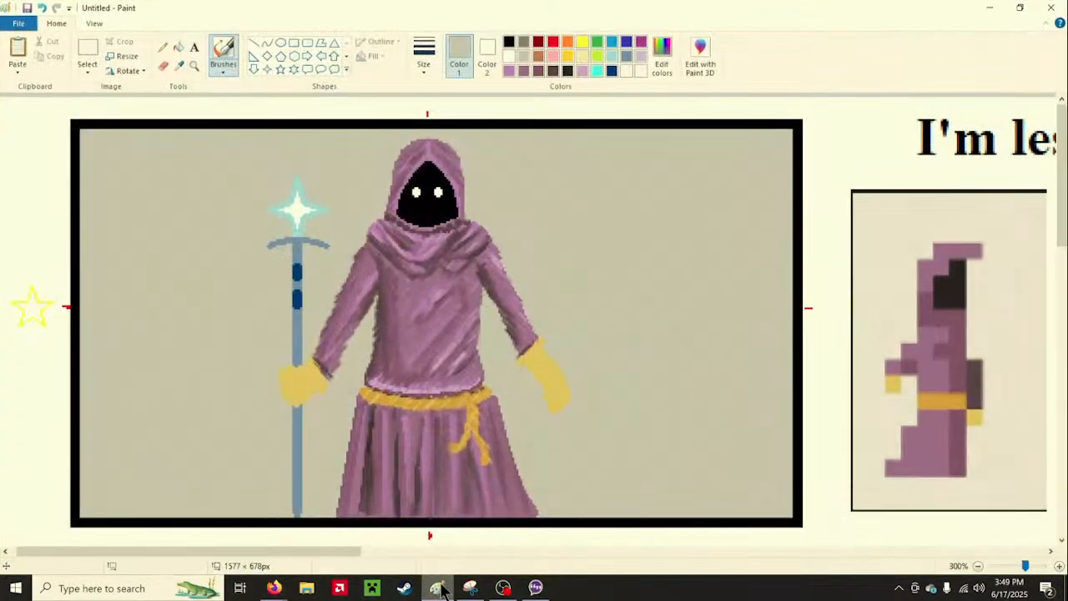
click(440, 589)
click(441, 589)
click(441, 589)
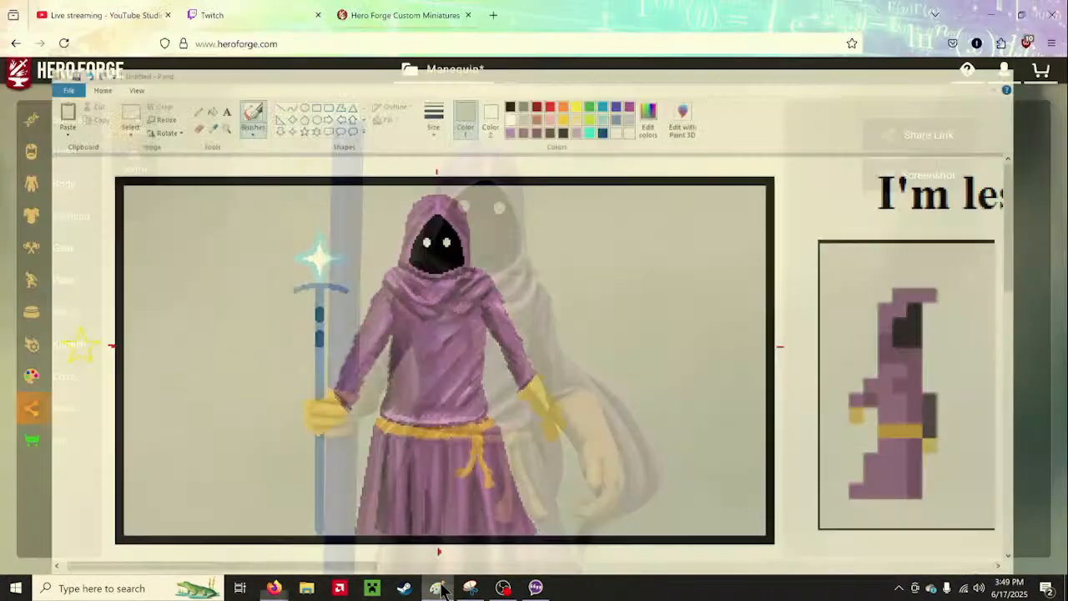
click(440, 589)
click(440, 589)
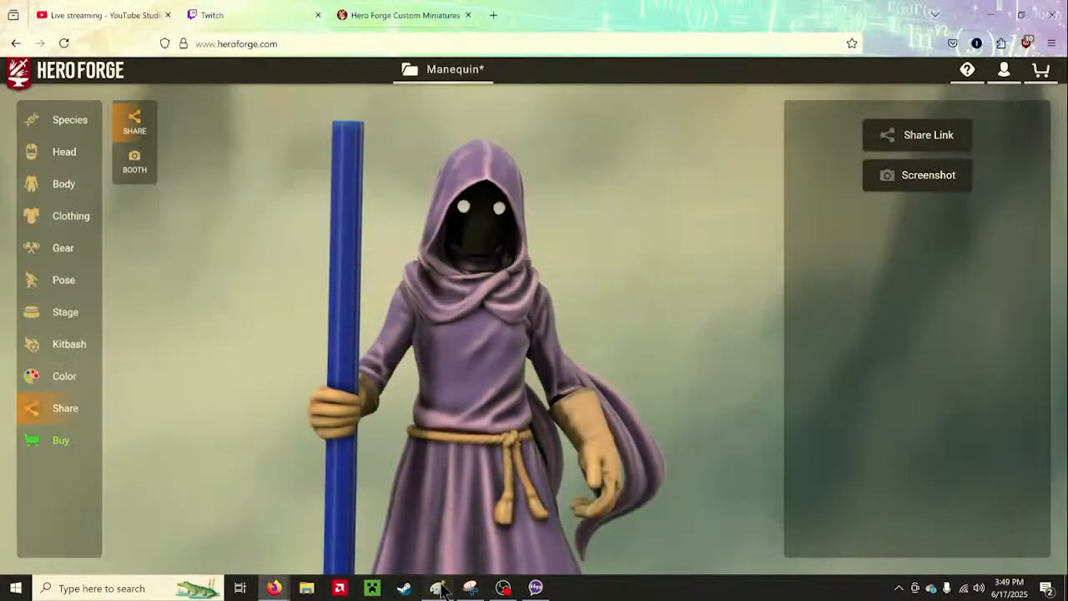
click(440, 589)
click(441, 589)
click(440, 589)
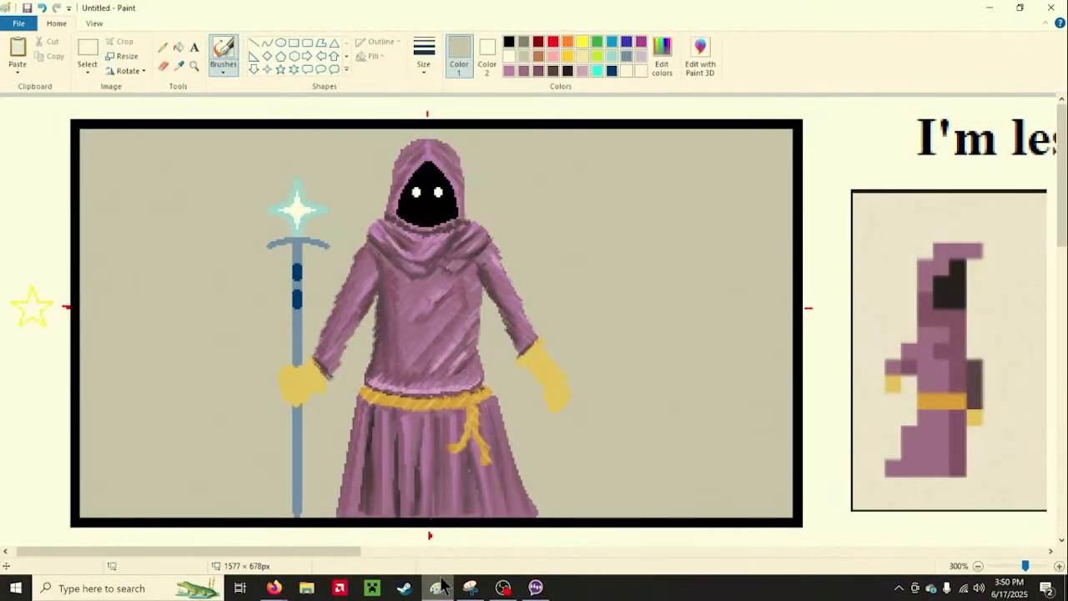
click(440, 589)
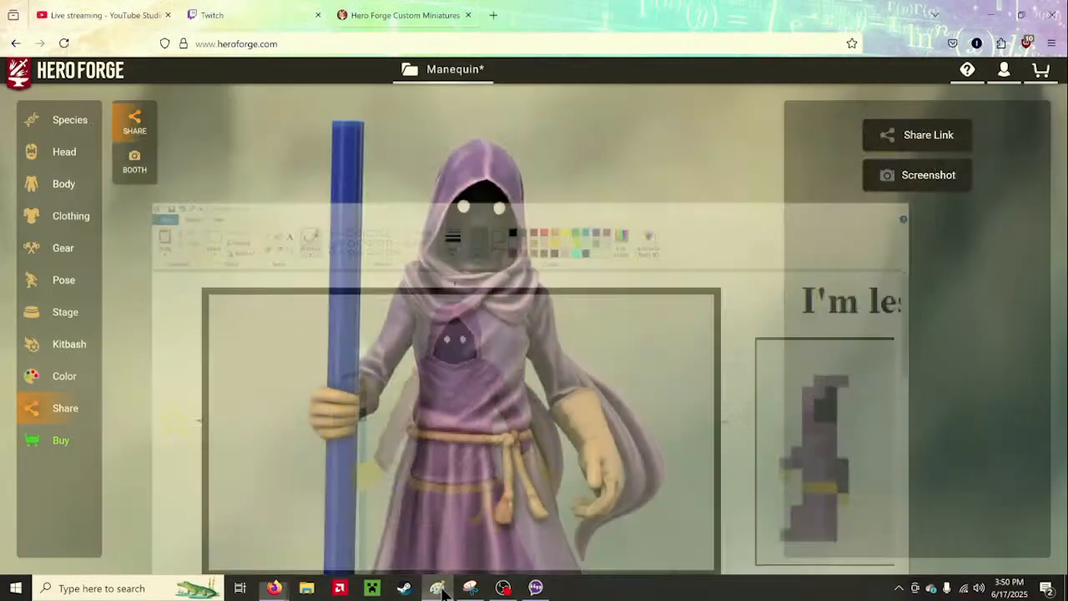
click(441, 589)
click(441, 589)
click(440, 589)
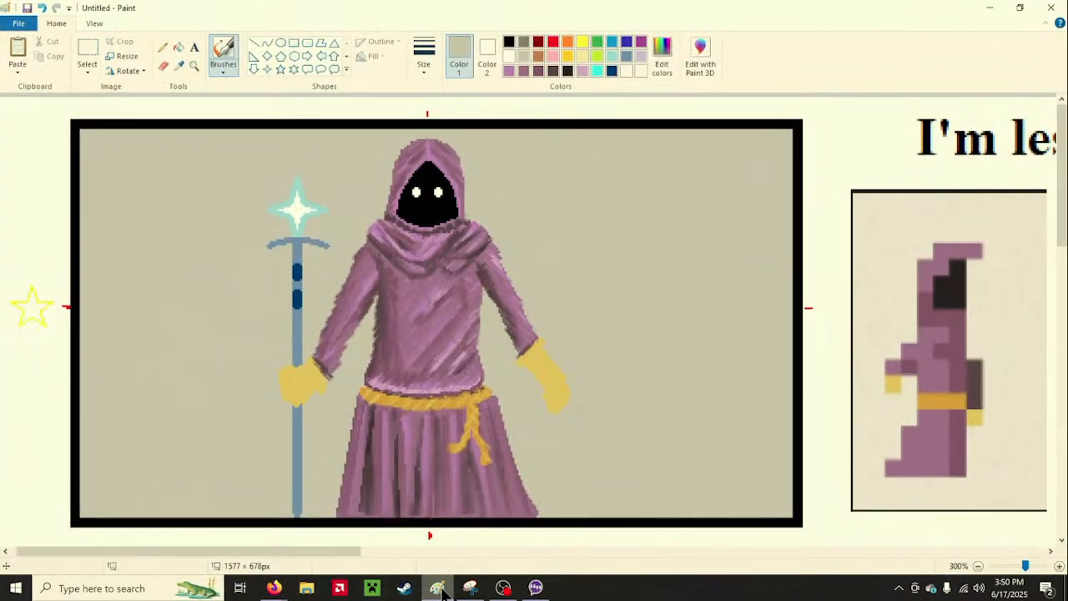
click(441, 589)
click(441, 589)
click(440, 589)
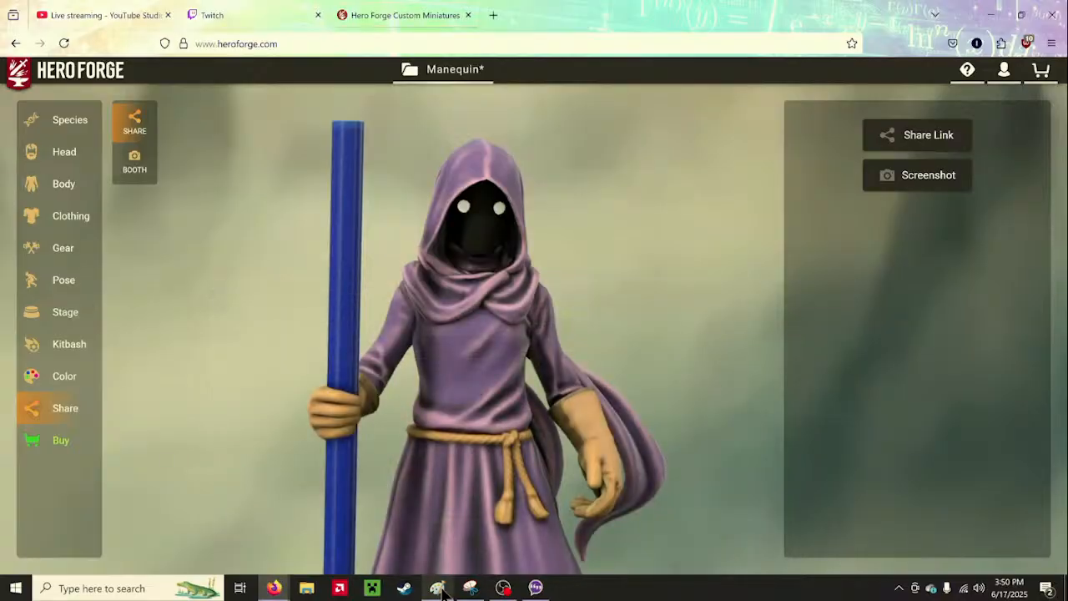
click(441, 588)
click(441, 589)
click(441, 589)
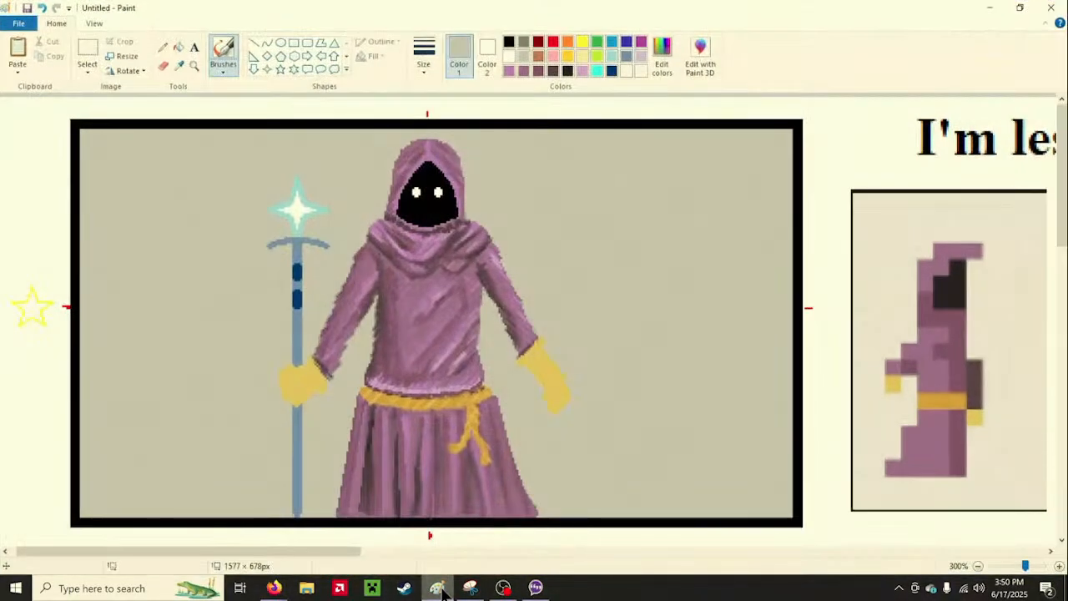
click(441, 589)
click(441, 589)
Touch up the shading of the robe's skirt folds with the custom dark plum, brownish-purple and mauve palette colours
click(538, 71)
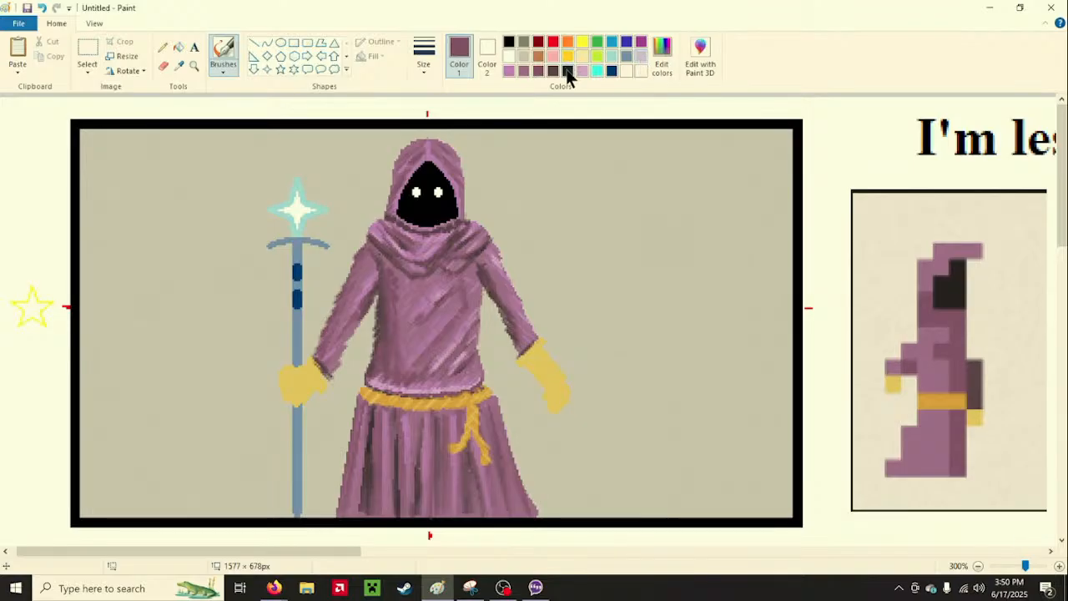
click(553, 72)
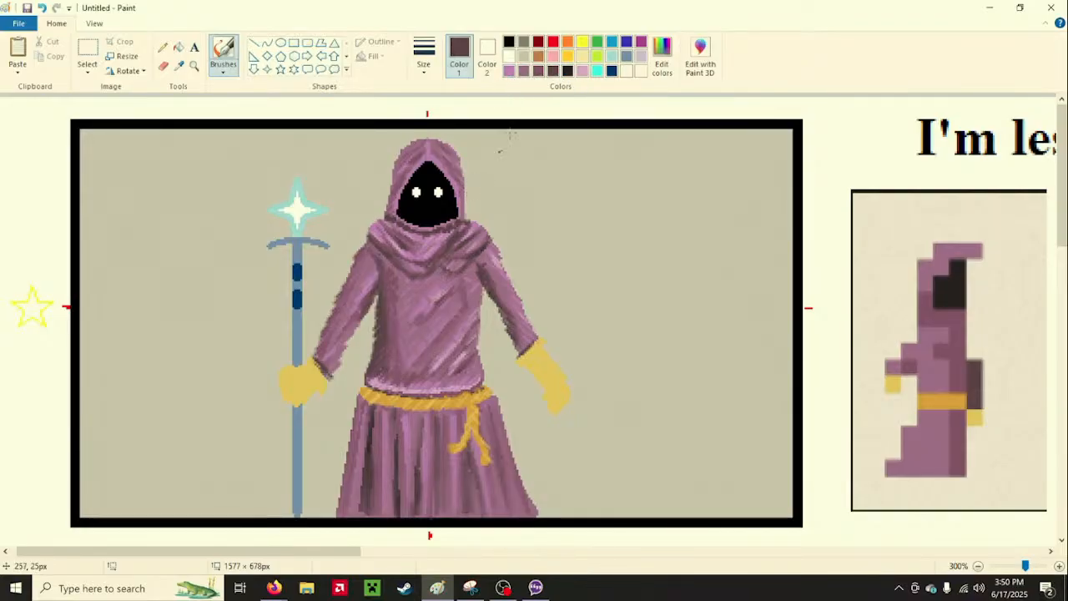
click(524, 71)
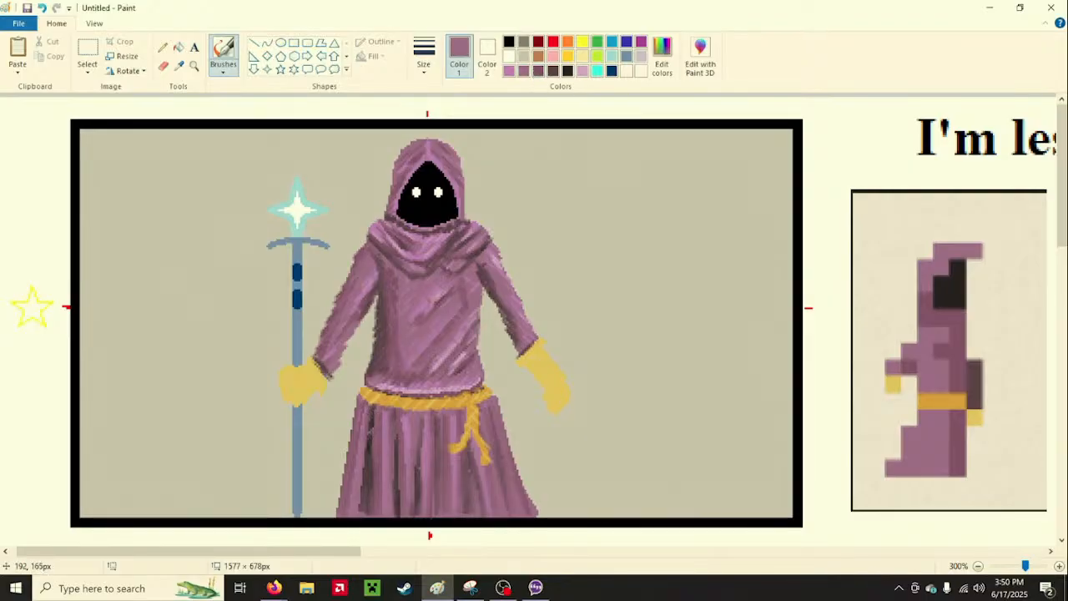
click(513, 71)
click(535, 71)
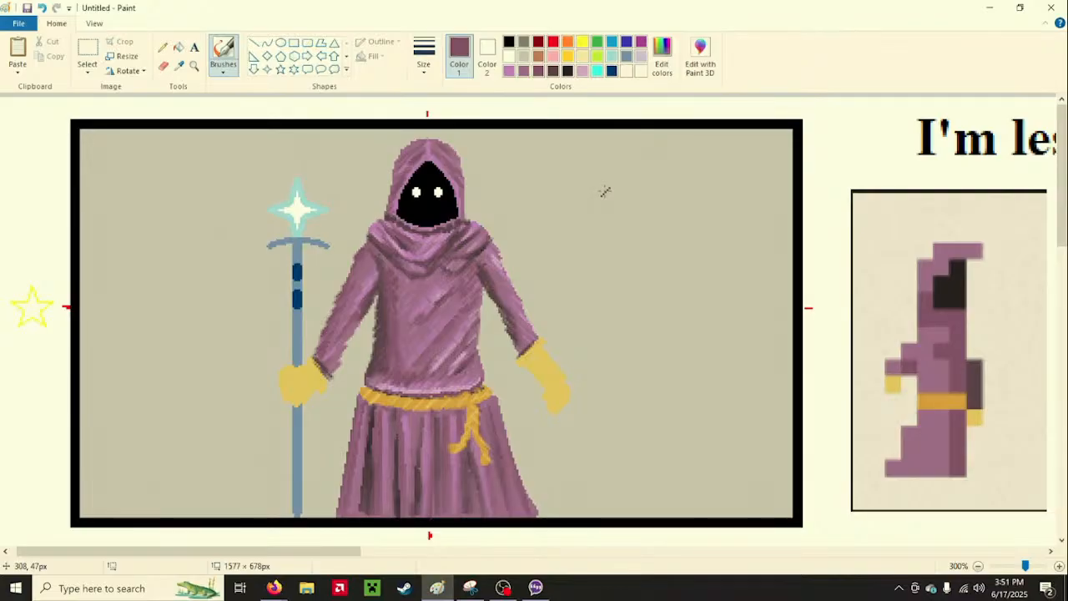
Choose the dark brownish-purple with the second calligraphy brush, and preview the open Firefox reference windows
click(553, 71)
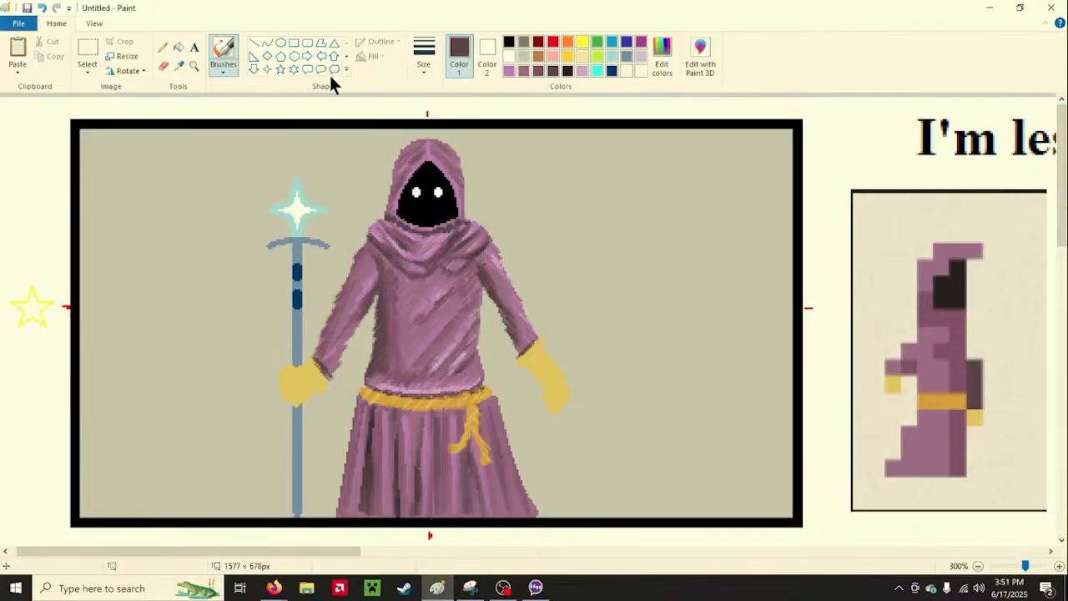
click(224, 72)
click(269, 95)
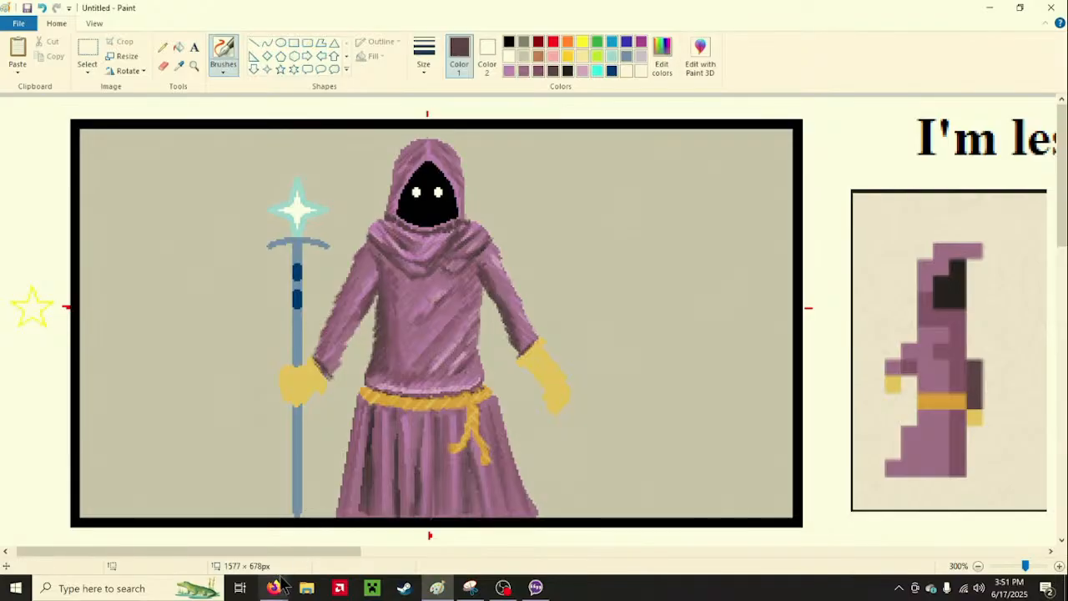
mouse_move(276, 586)
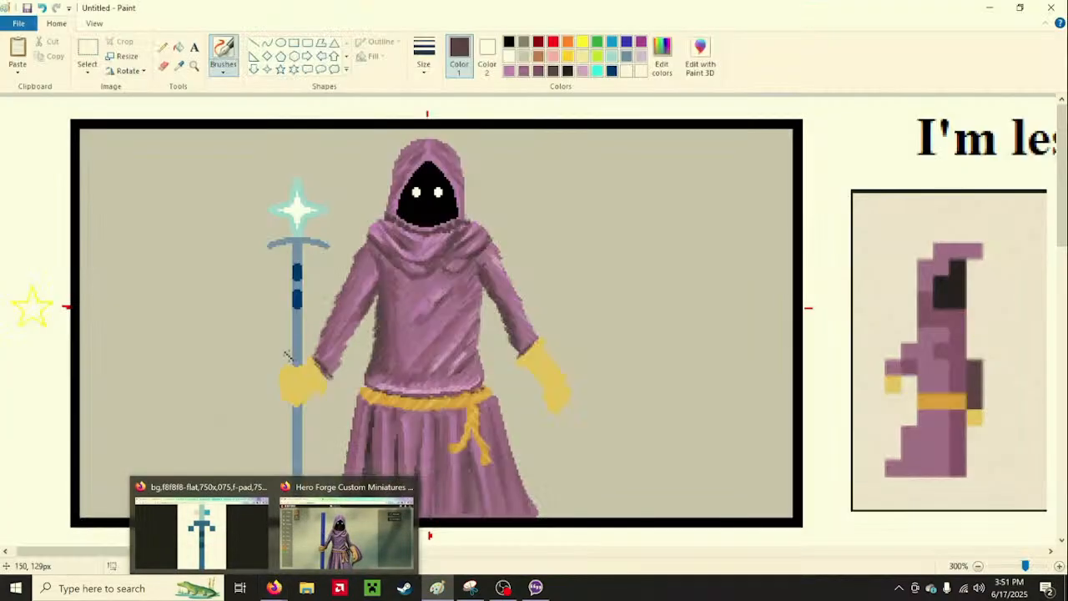
Try a rectangular selection of about 175 × 190 px around the whole figure and staff, and drop it
click(164, 48)
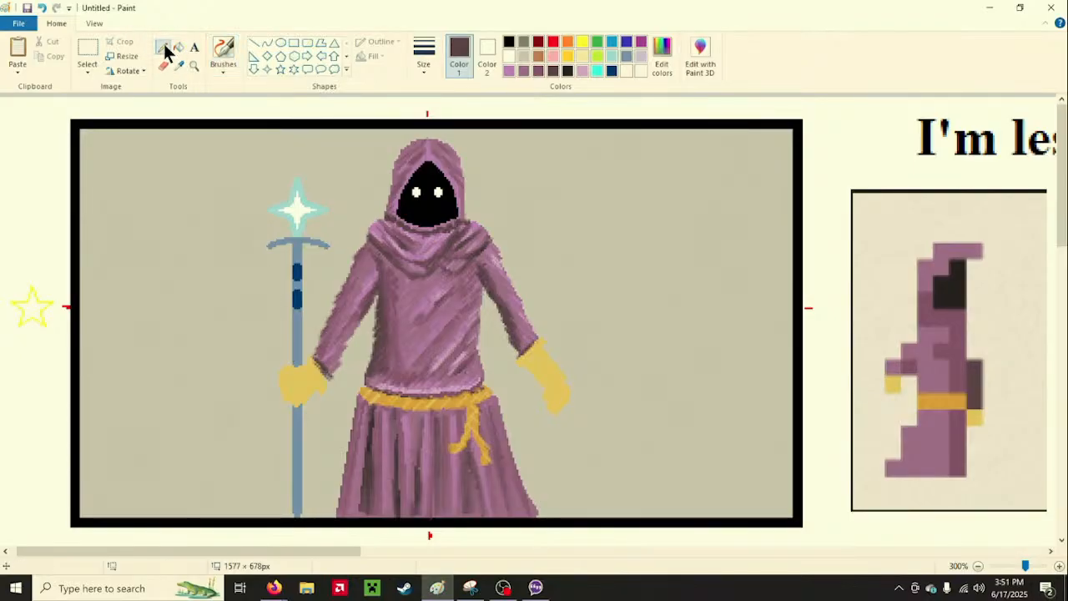
click(90, 49)
mouse_move(242, 138)
mouse_down()
mouse_move(535, 422)
mouse_move(590, 517)
mouse_up()
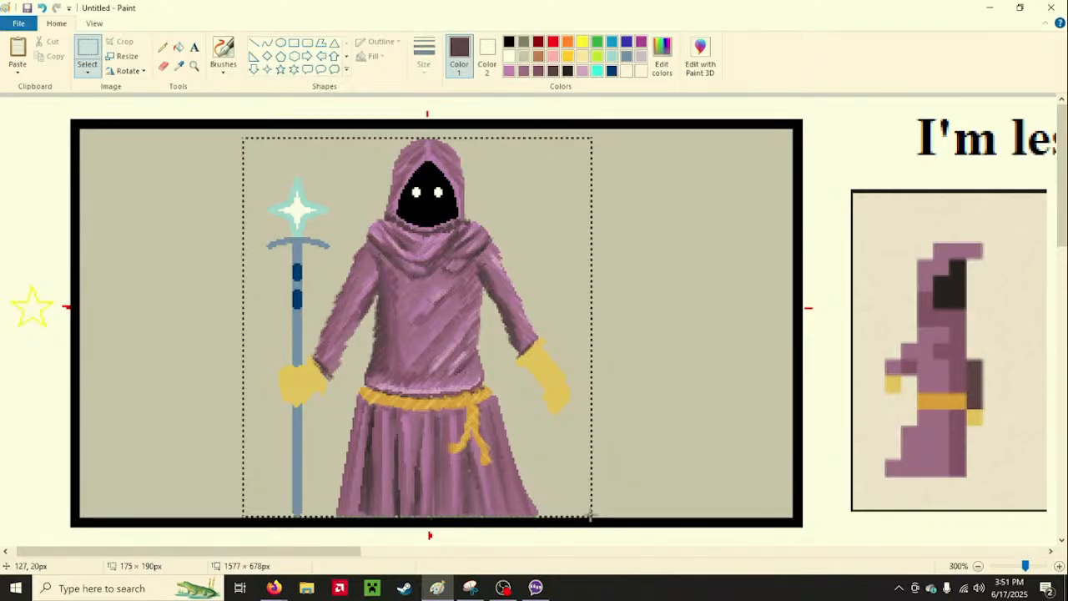
click(139, 279)
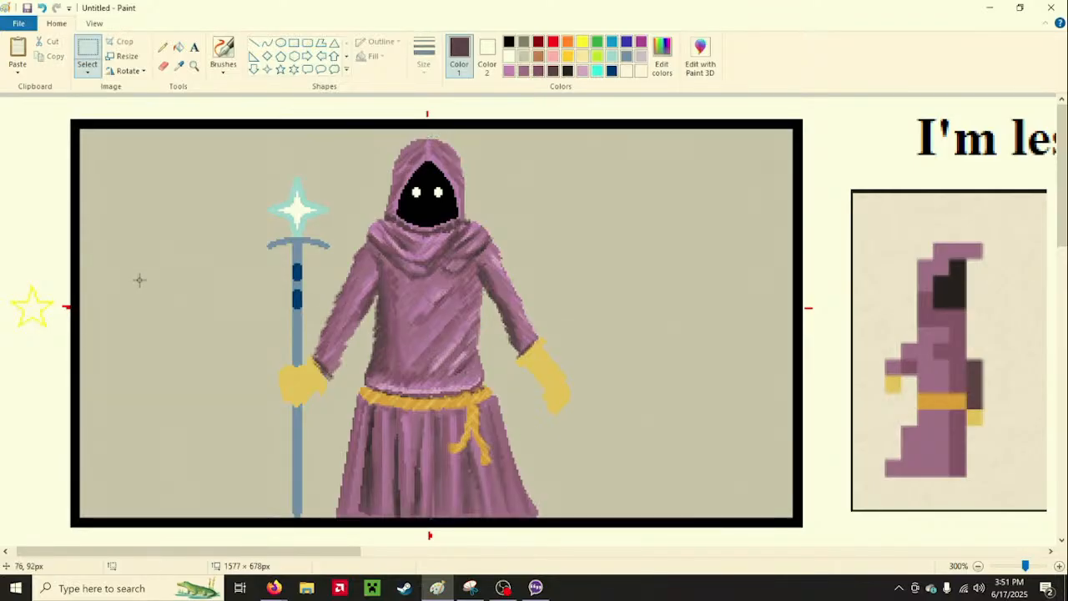
Switch to the Pencil and set the background beige as the painting colour
click(163, 47)
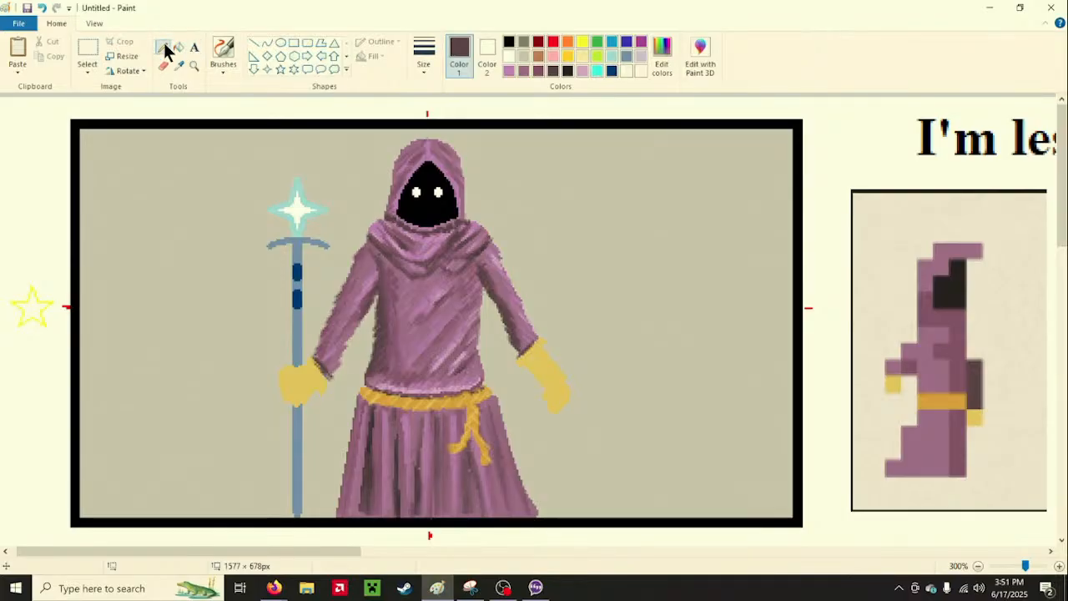
click(523, 57)
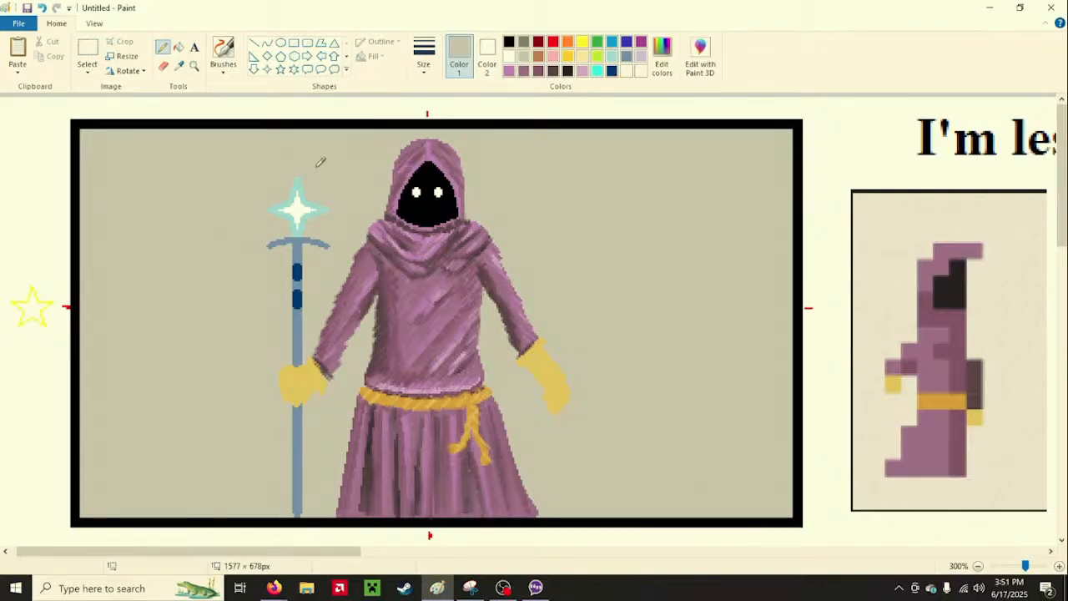
Show the gridlines over the painting briefly and hide them again
click(94, 24)
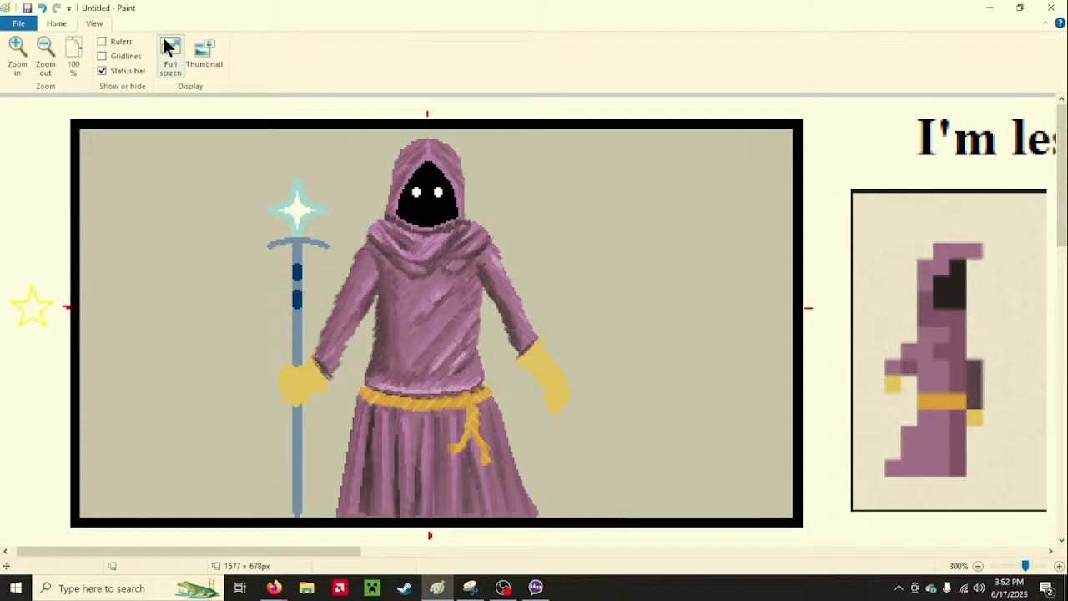
click(101, 57)
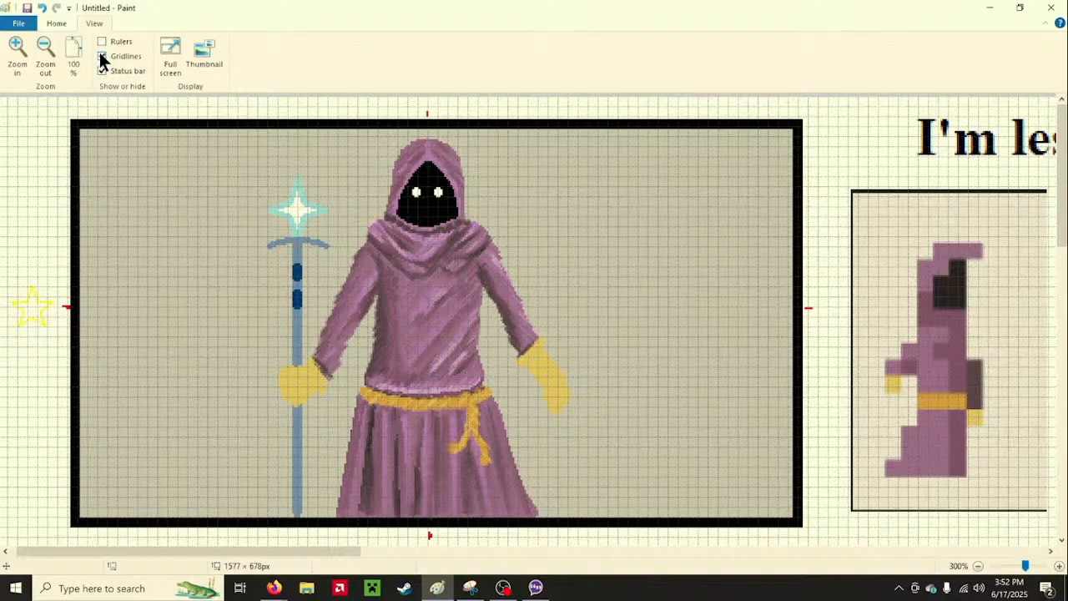
click(101, 57)
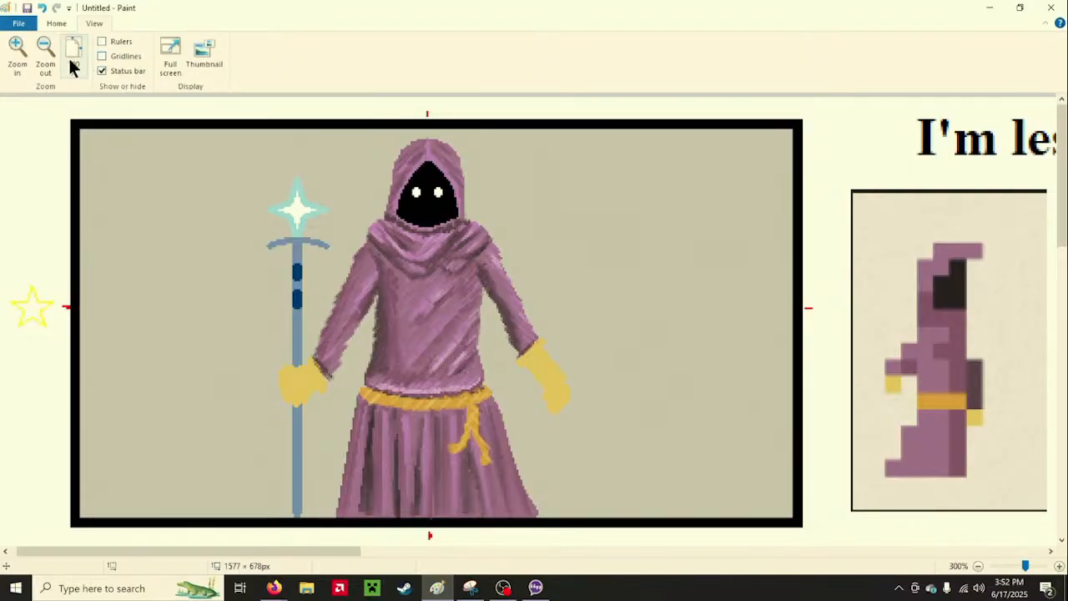
click(57, 25)
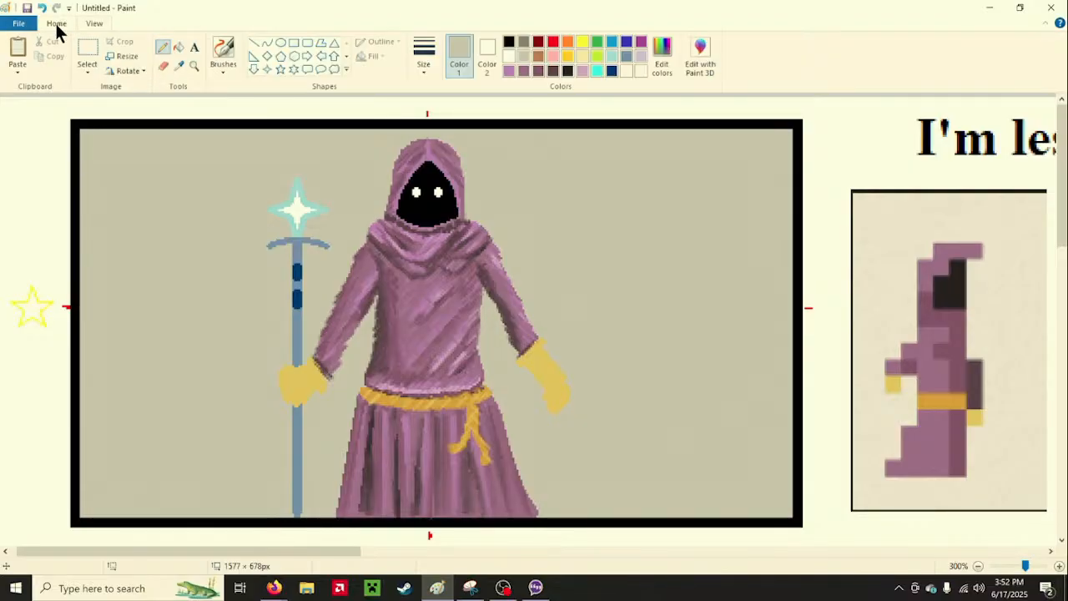
Set the dark plum palette colour as the painting colour and switch to the first calligraphy brush
click(527, 72)
click(539, 69)
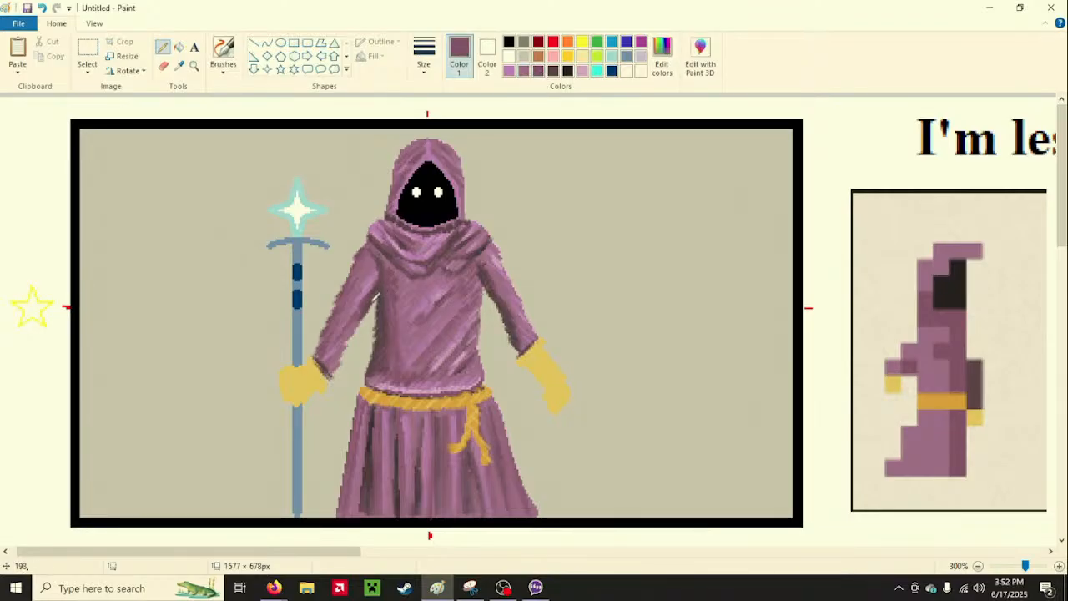
click(223, 52)
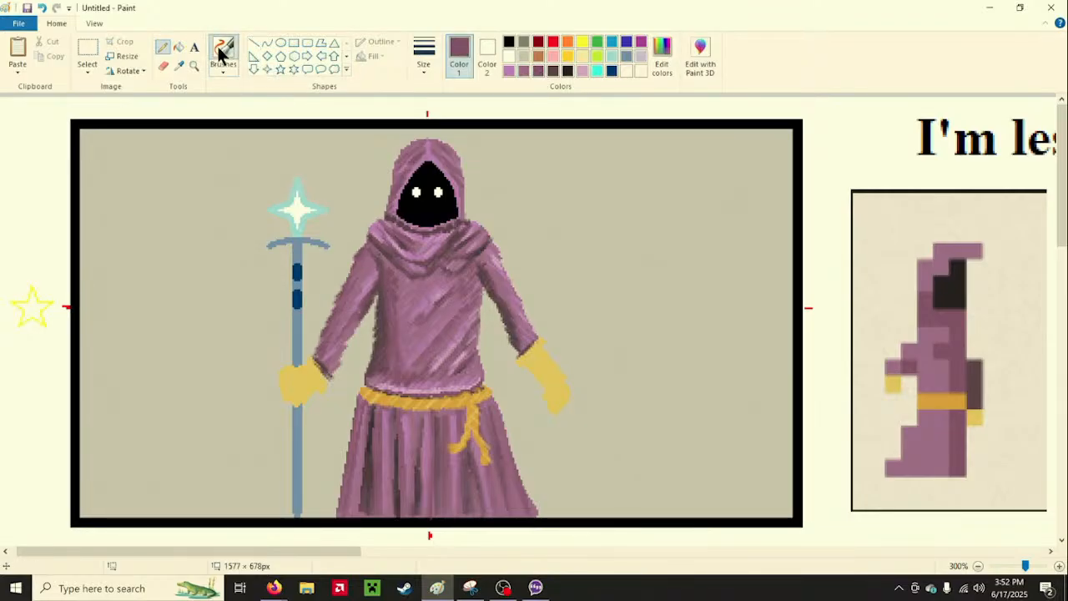
click(225, 70)
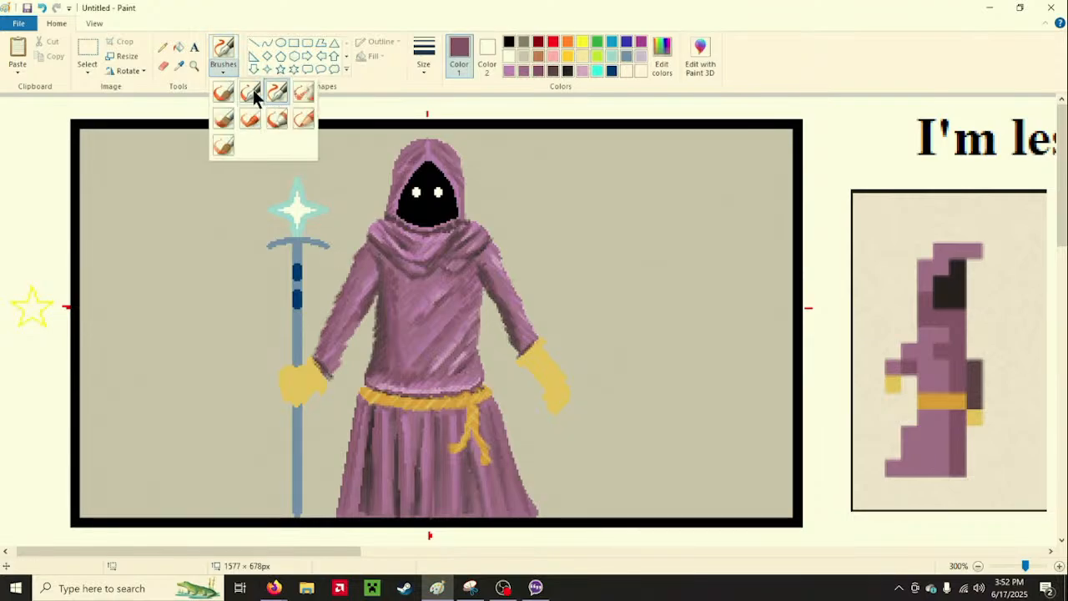
click(253, 88)
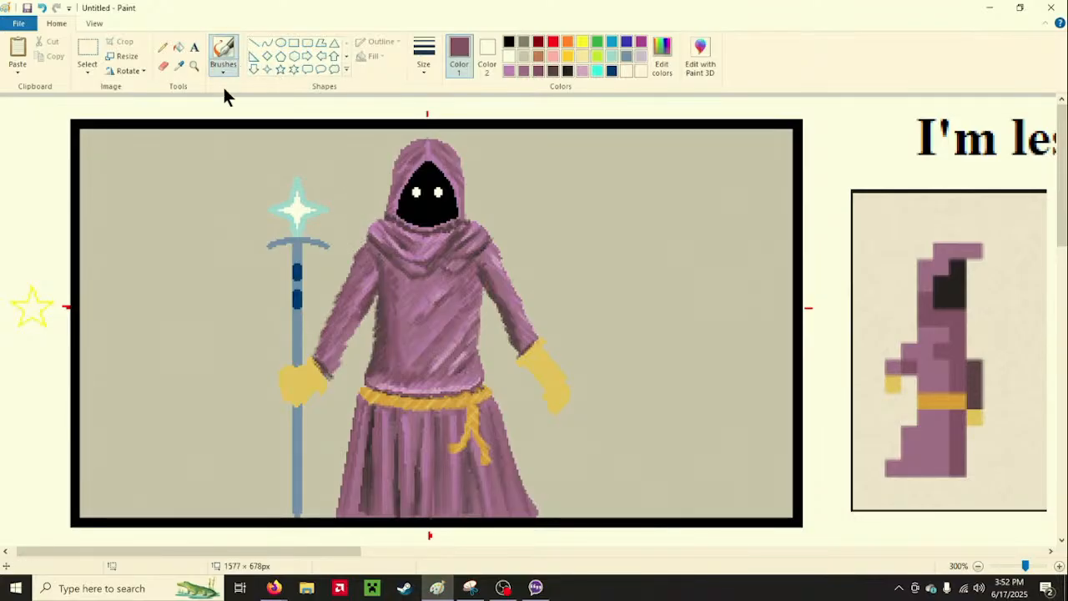
Choose the second calligraphy brush and set the light mauve palette colour as the painting colour
mouse_move(275, 586)
mouse_move(309, 570)
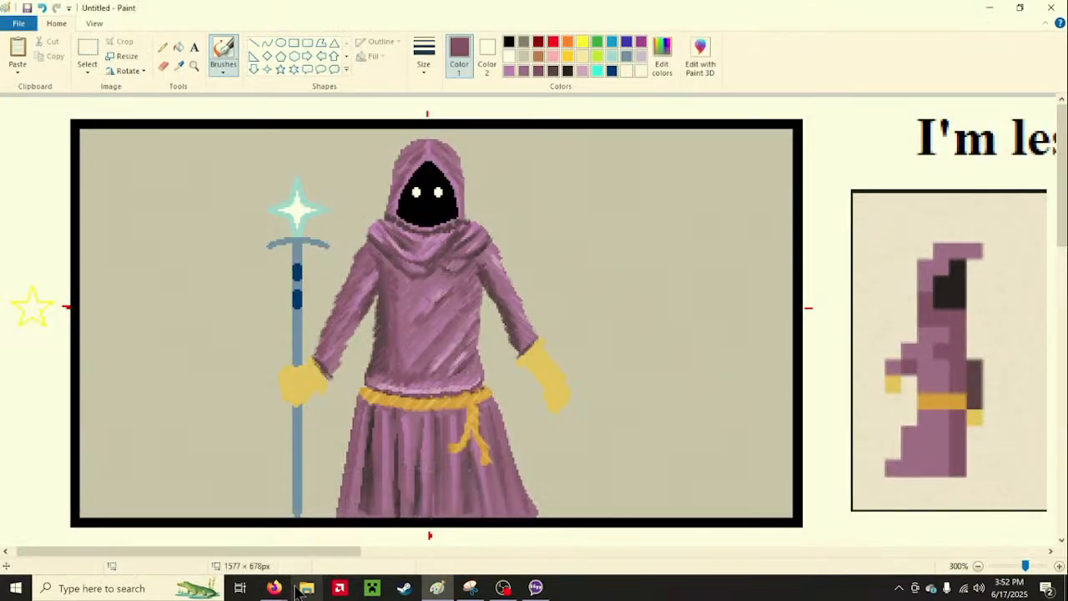
click(224, 68)
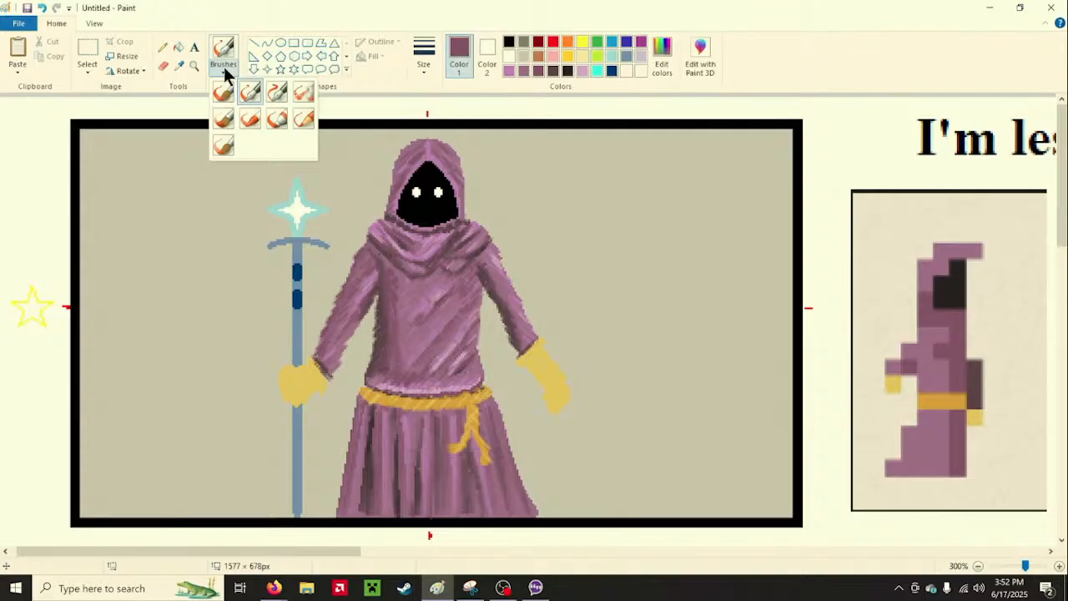
click(275, 93)
click(508, 71)
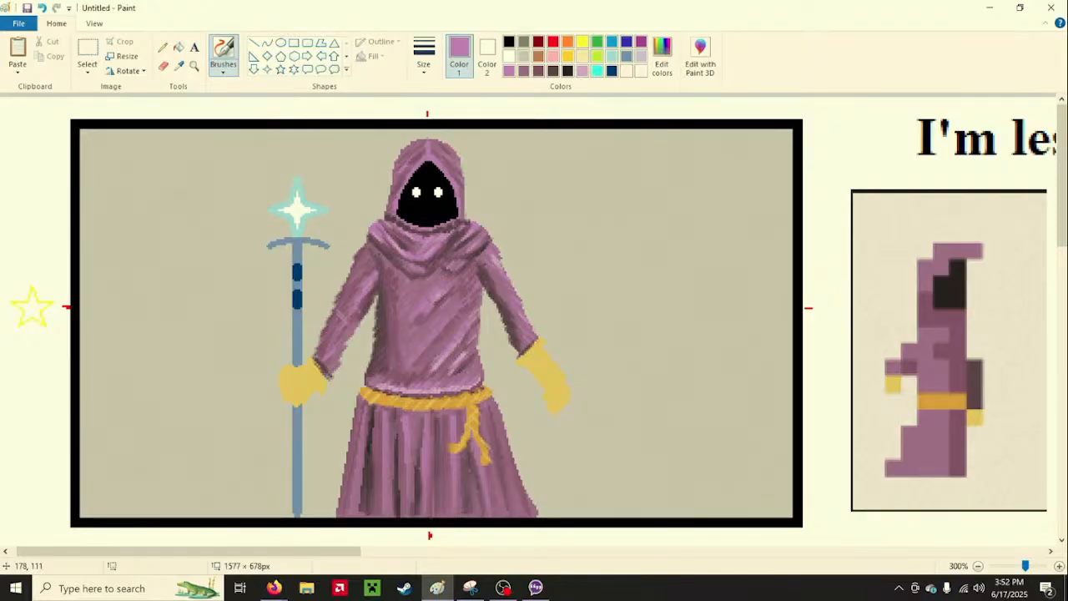
Draw a short light mauve line about 15 × 2 px across the sleeve of the arm holding the staff
click(254, 42)
click(380, 41)
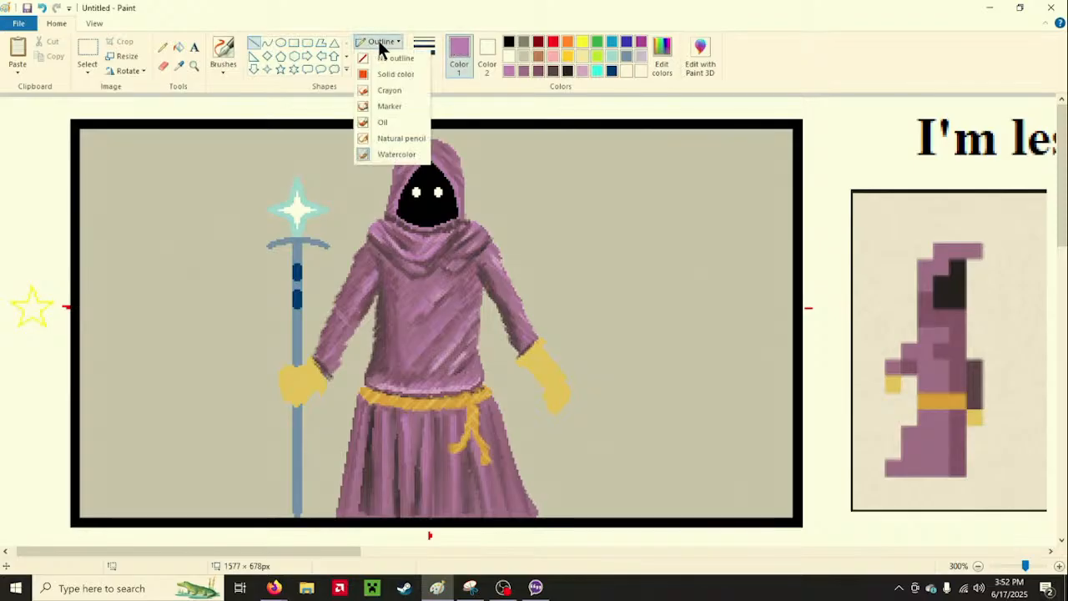
click(384, 74)
mouse_move(274, 587)
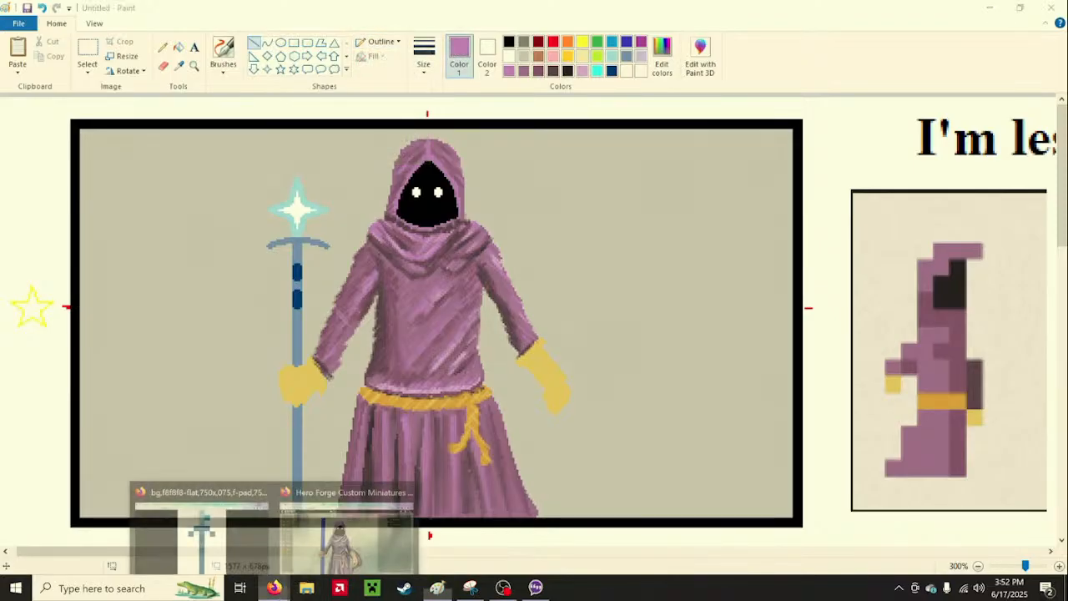
click(307, 567)
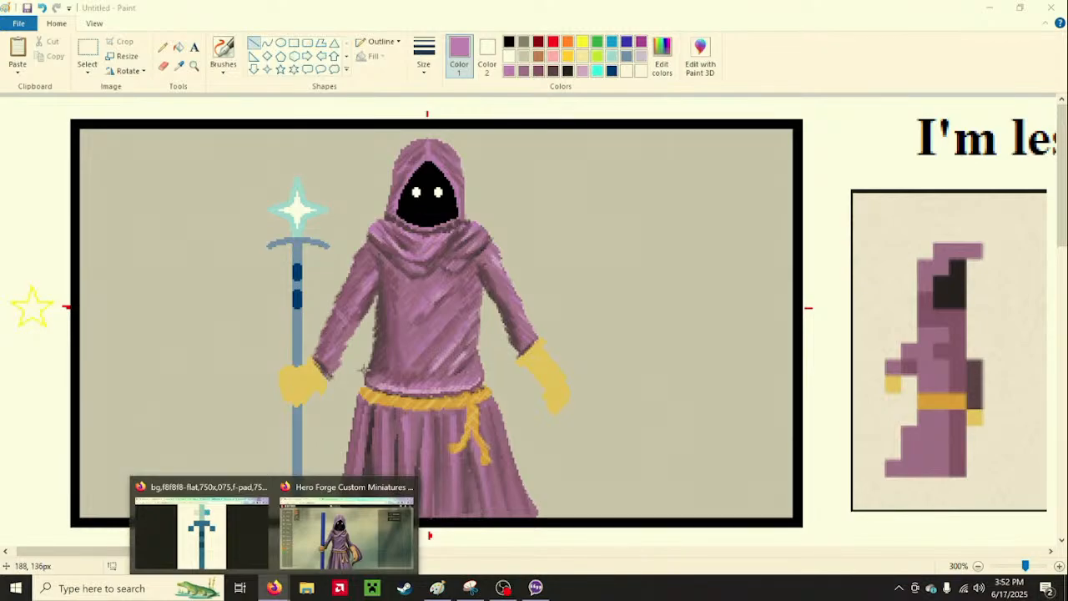
drag(347, 323, 326, 328)
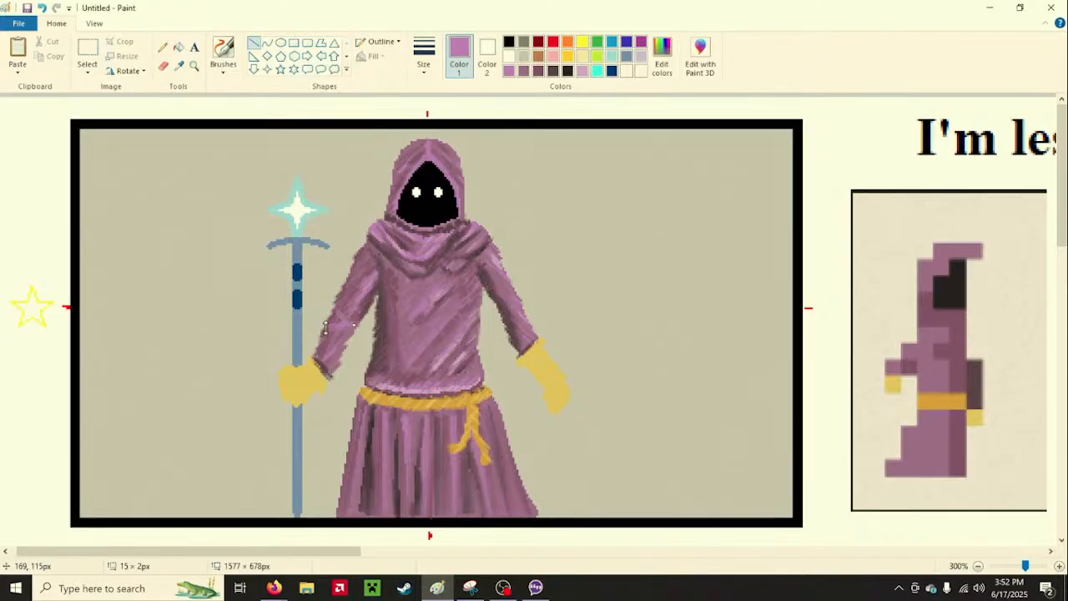
click(241, 374)
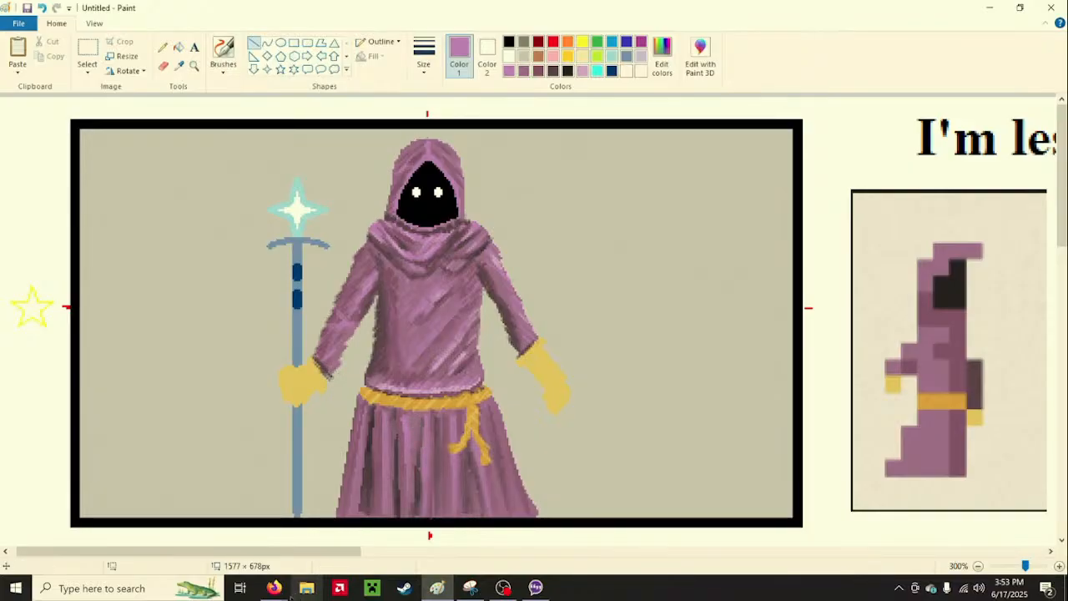
Glance at the staff and Hero Forge references, and draw five short turquoise rays fanning around the upper half of the staff's star
mouse_move(276, 582)
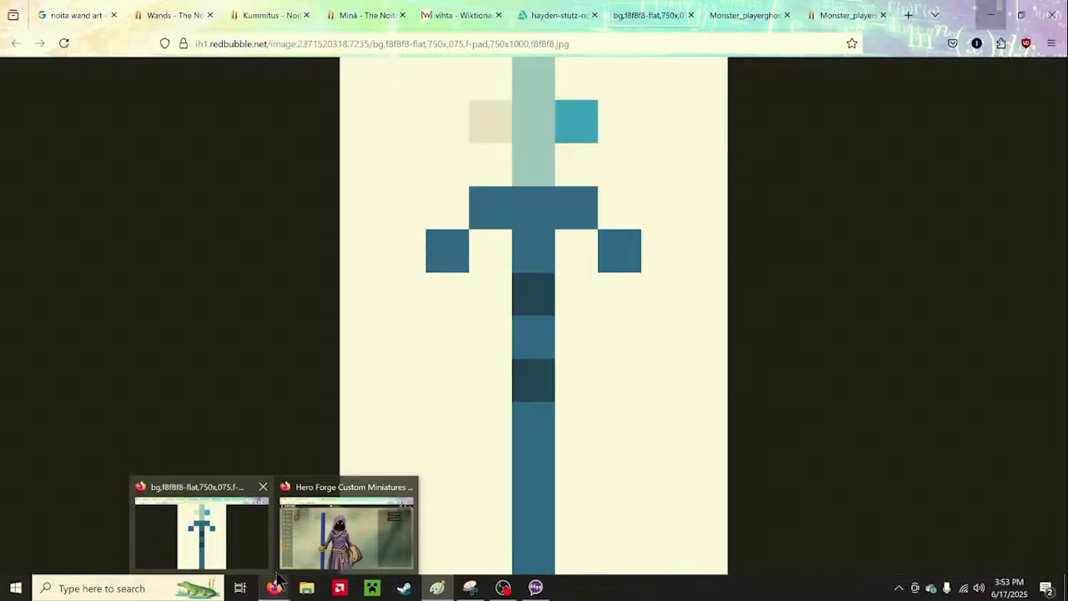
mouse_move(313, 541)
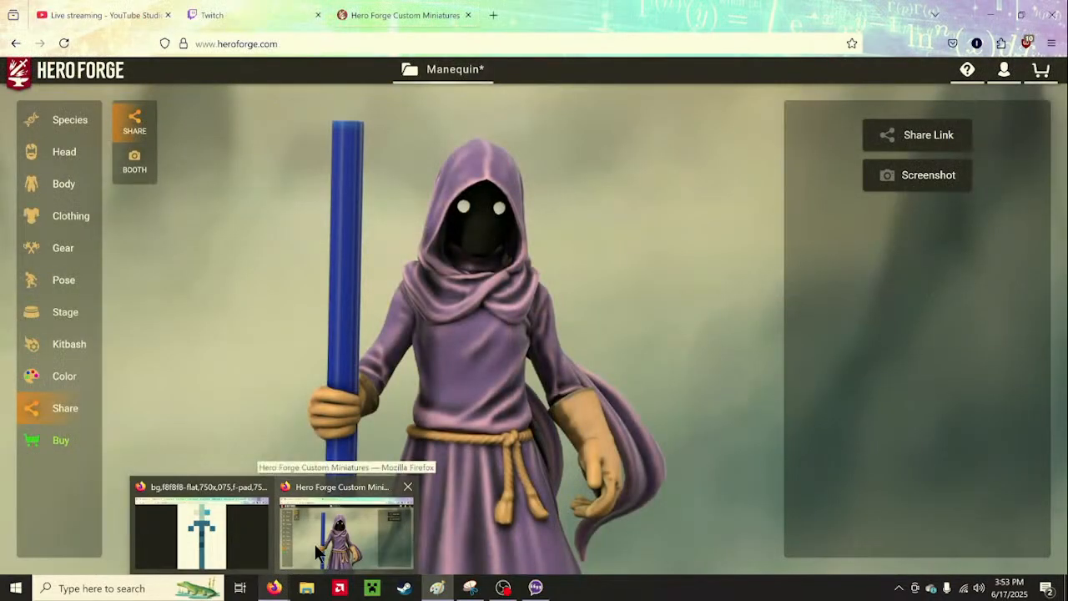
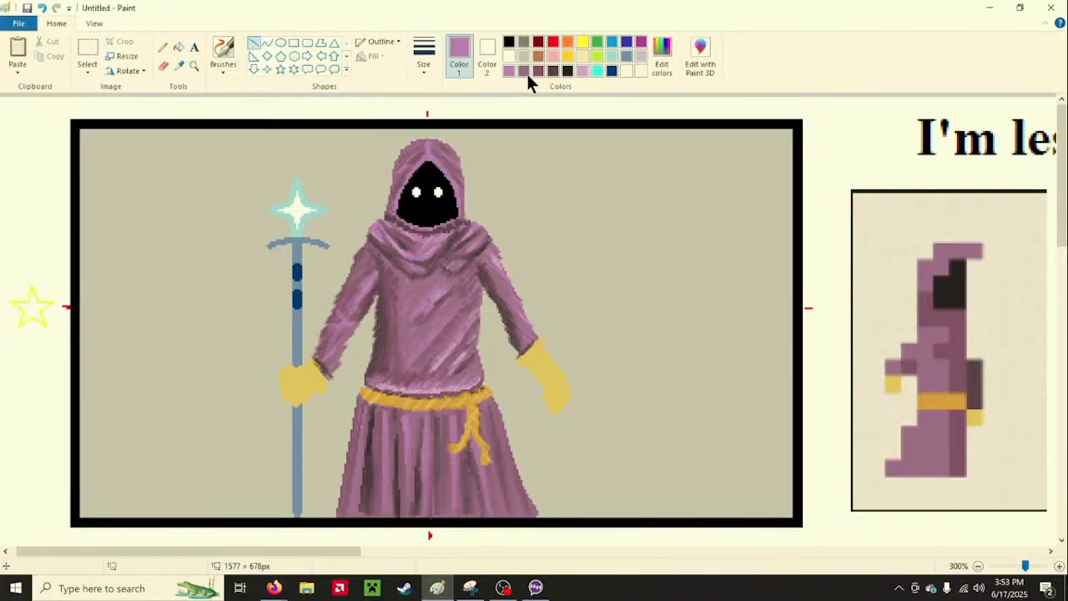
click(596, 70)
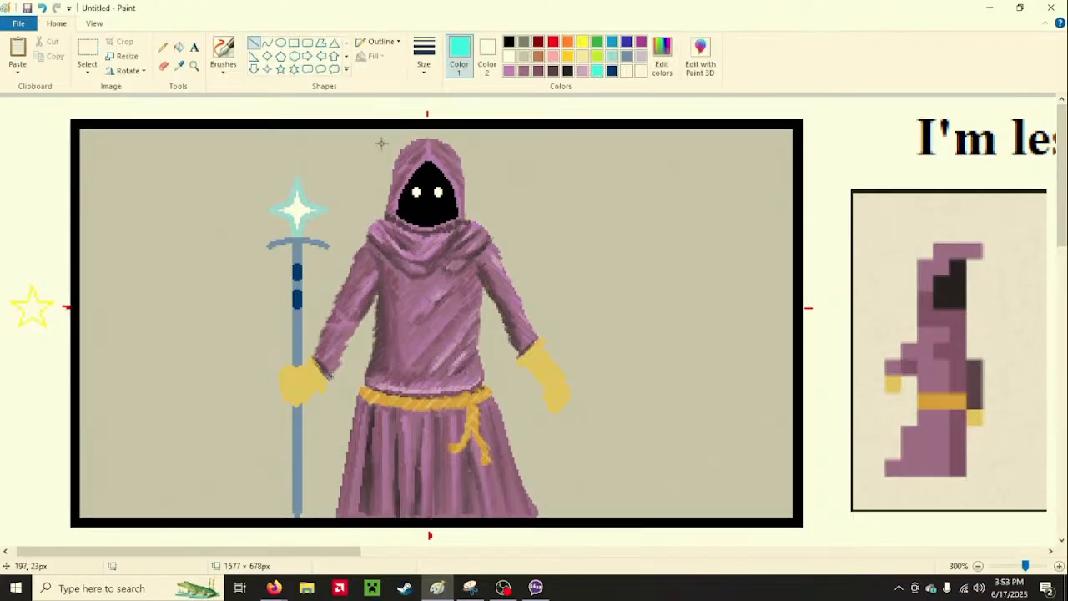
mouse_move(276, 179)
mouse_down()
mouse_move(265, 162)
mouse_move(294, 151)
mouse_move(347, 190)
mouse_up()
drag(261, 197, 250, 183)
click(231, 259)
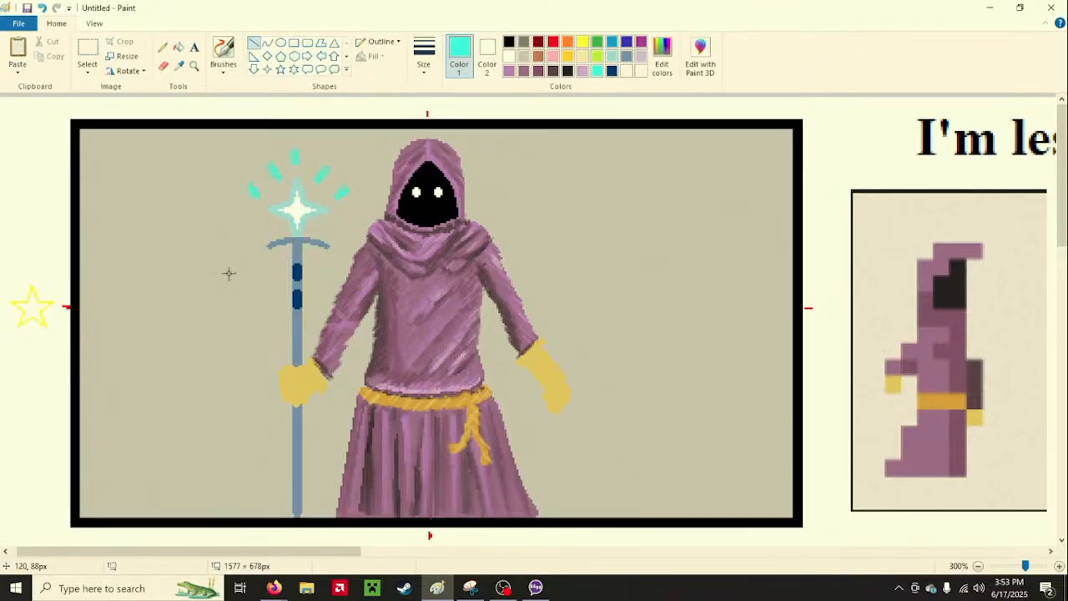
Draw a turquoise arc about 39 × 29 px over the staff's star with the Curve tool, joining the inner ends of the rays
click(281, 42)
click(386, 46)
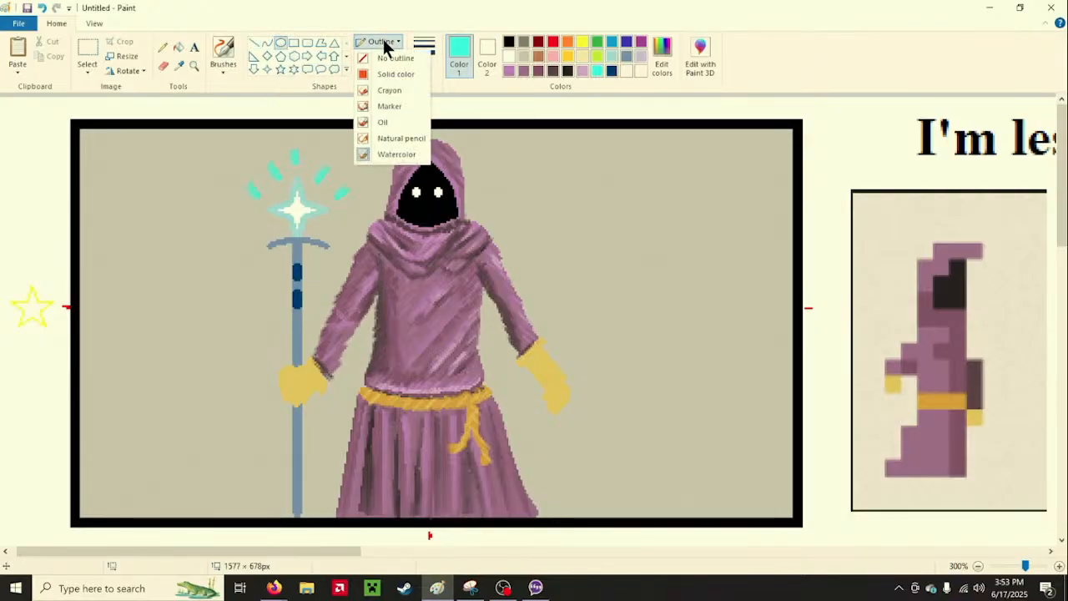
click(384, 42)
click(267, 42)
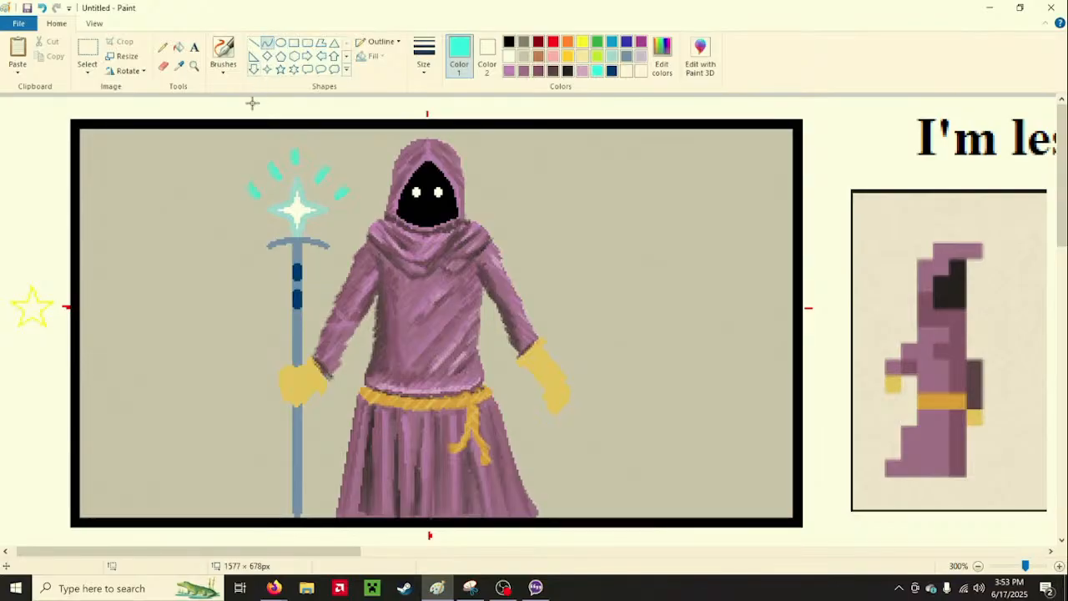
drag(257, 202, 334, 200)
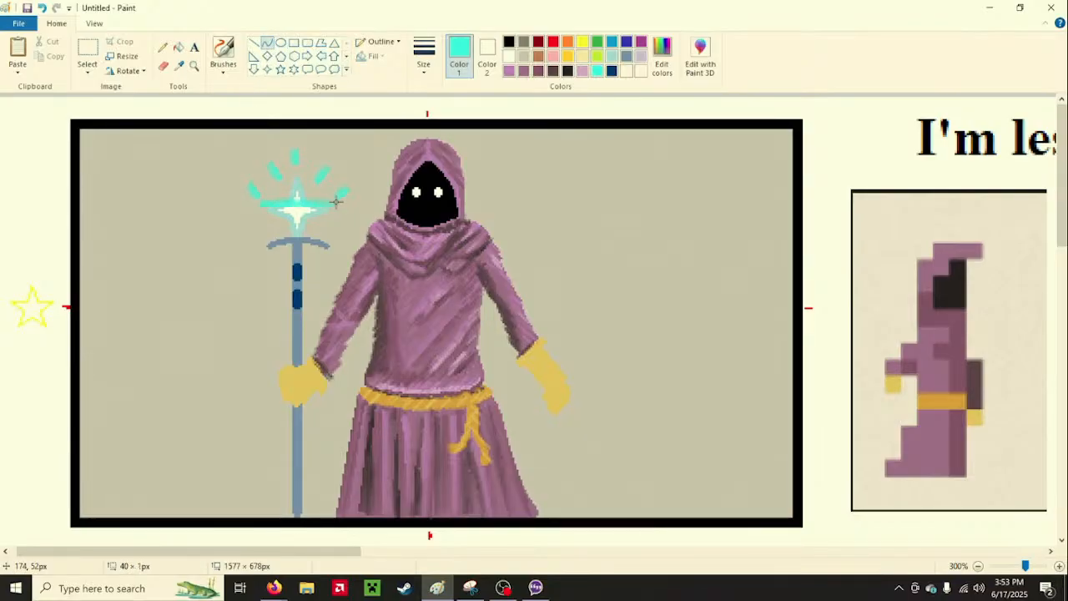
click(278, 179)
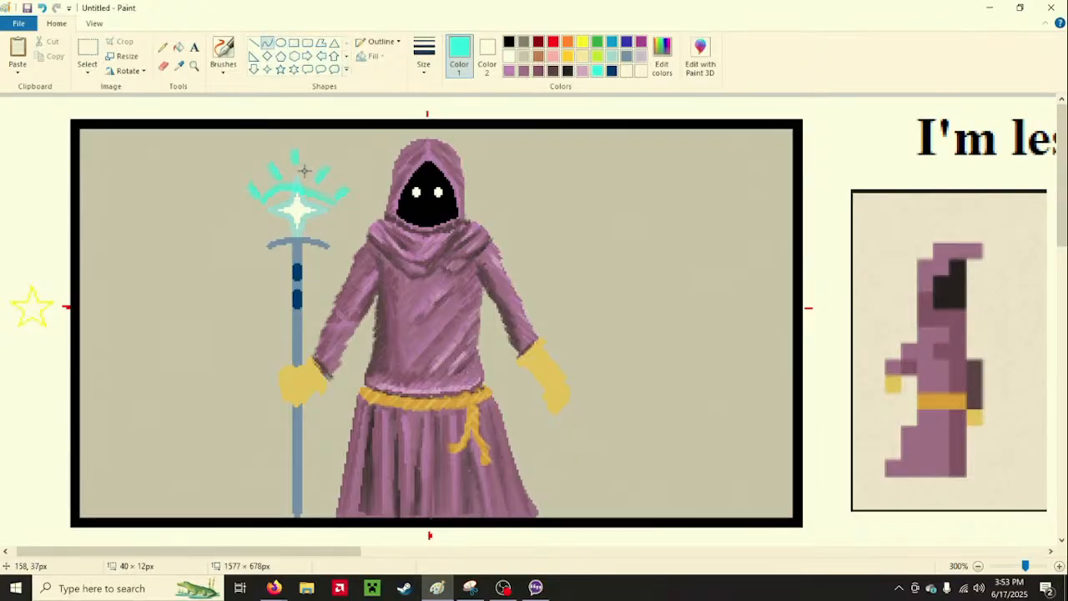
drag(302, 166, 296, 144)
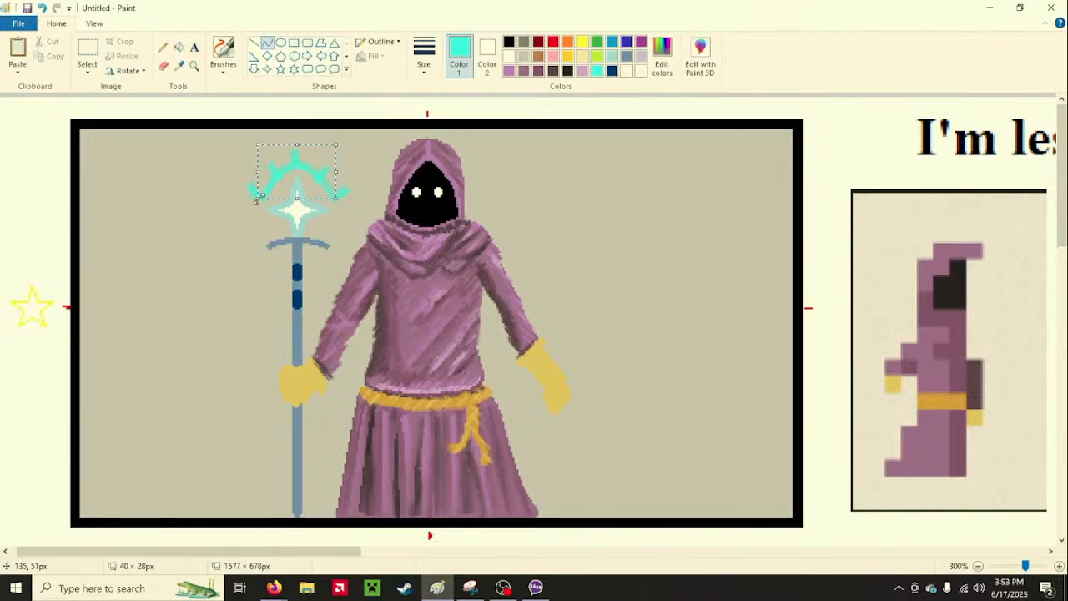
drag(258, 199, 299, 203)
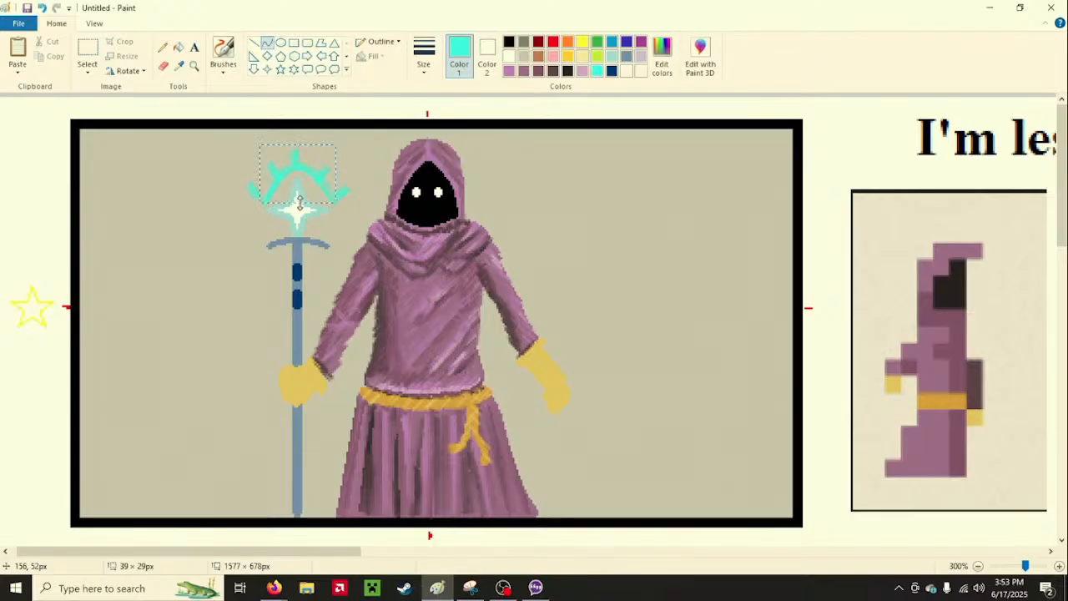
click(344, 233)
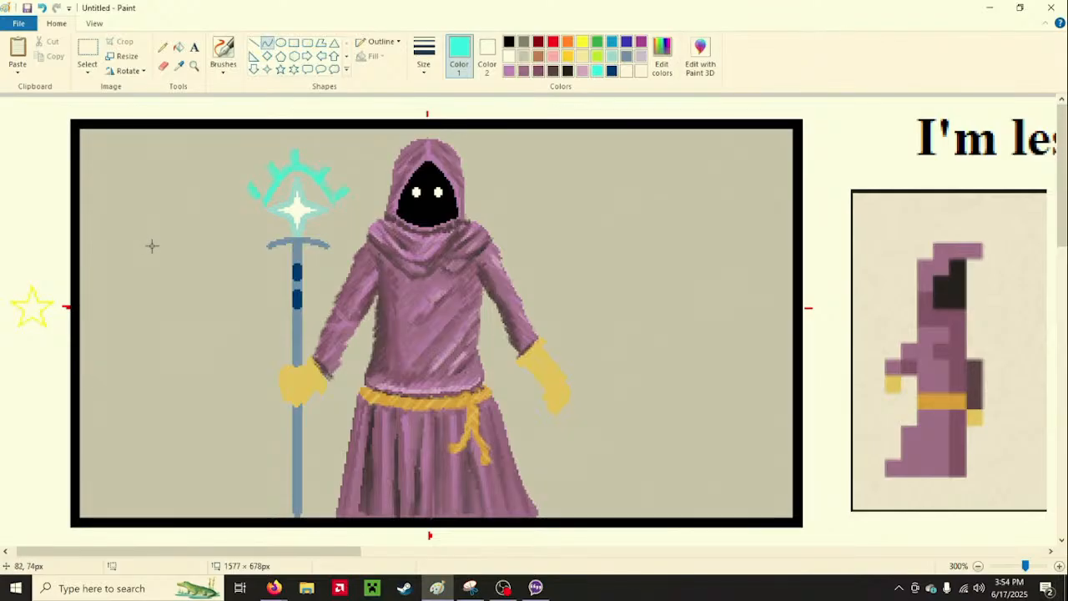
drag(255, 193, 263, 200)
drag(218, 245, 256, 301)
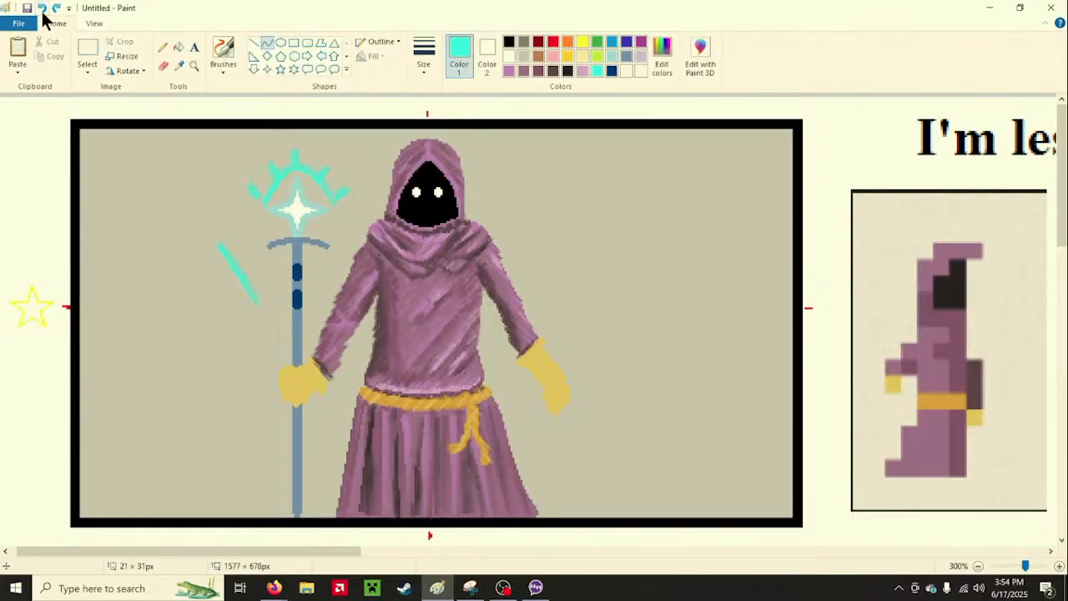
click(42, 10)
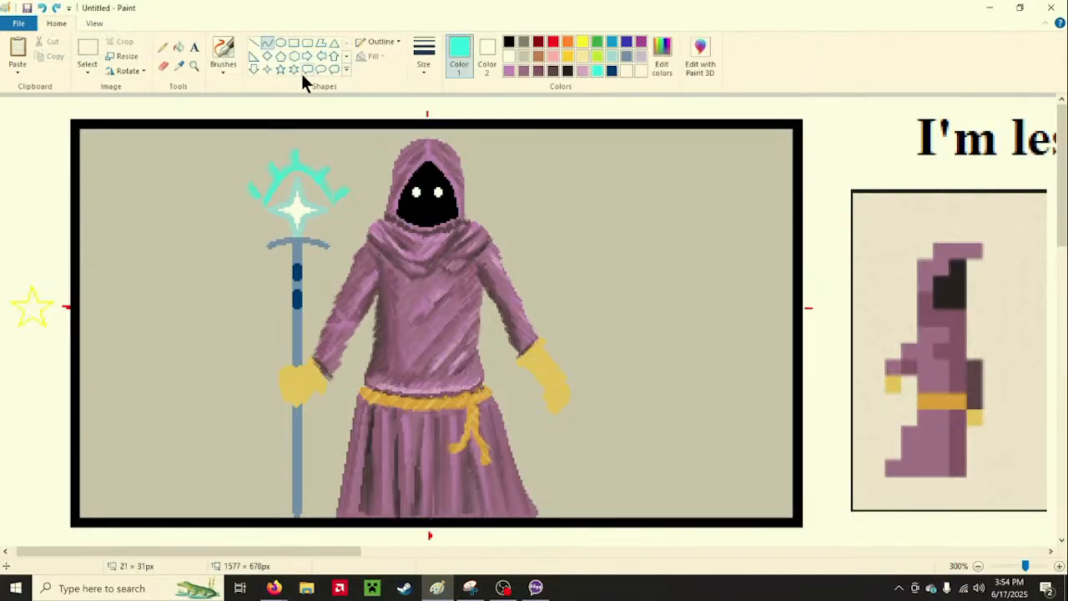
Join the leftmost ray to the end of the arc with a straight turquoise line about 4 × 3 px
click(253, 43)
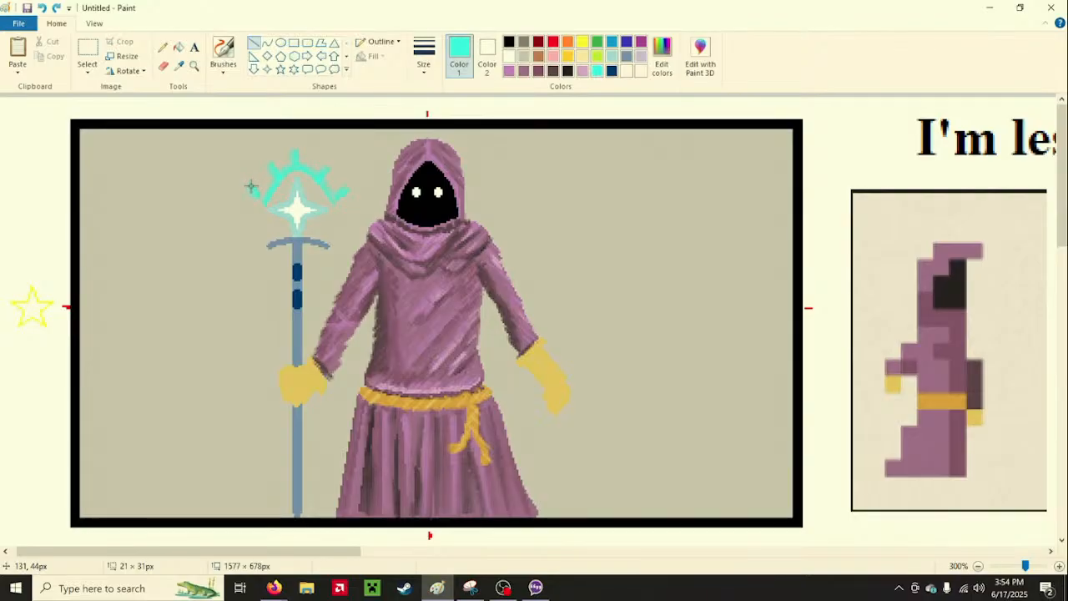
drag(256, 194, 262, 198)
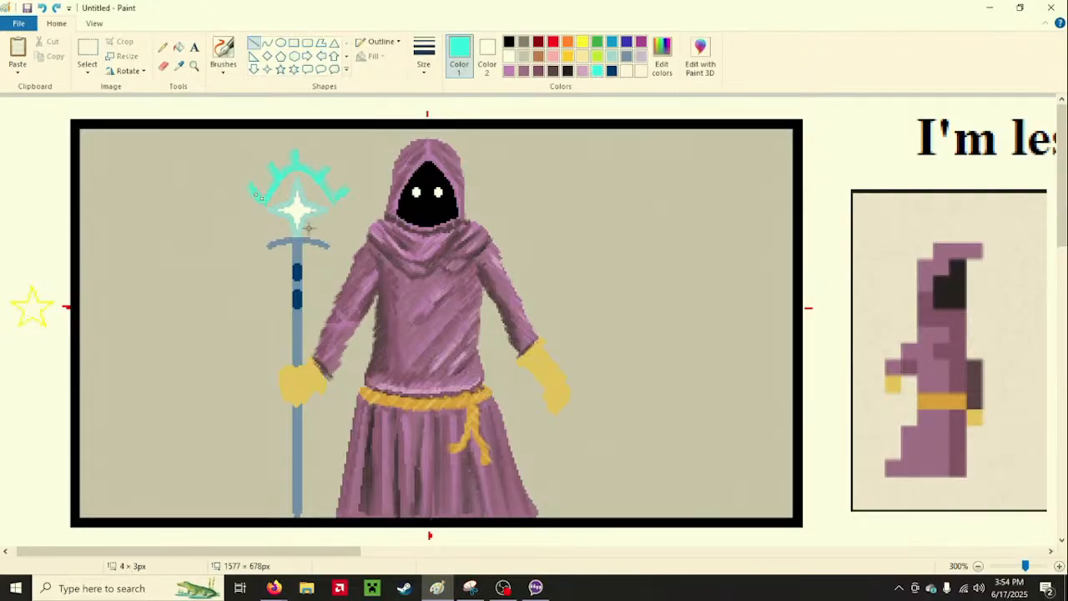
click(255, 239)
Set turquoise blue as the painting colour and line the staff's shaft from below the gripping glove down to the picture frame
click(627, 58)
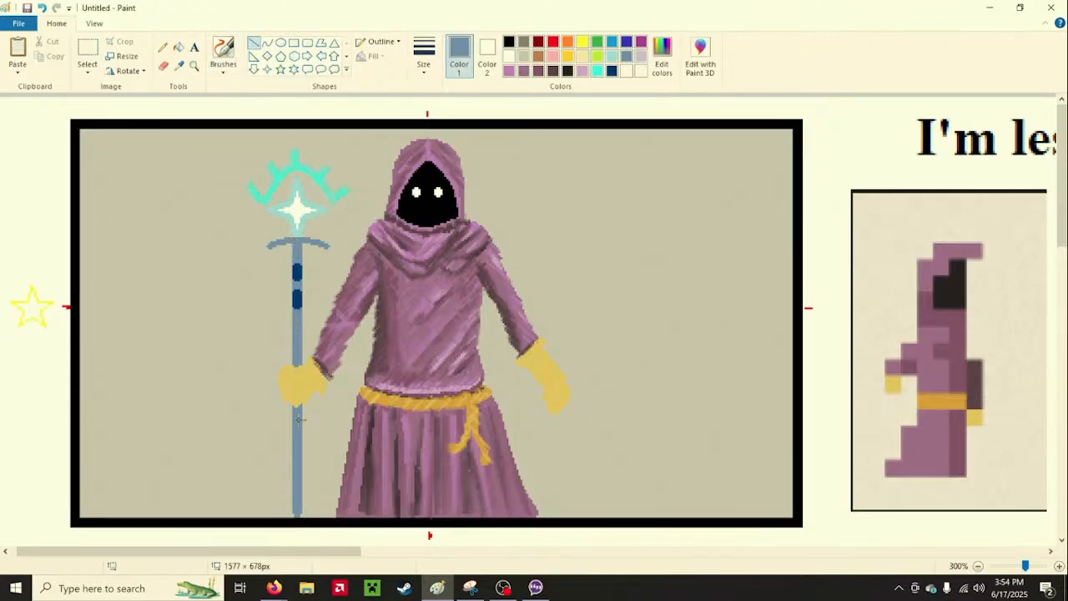
click(614, 42)
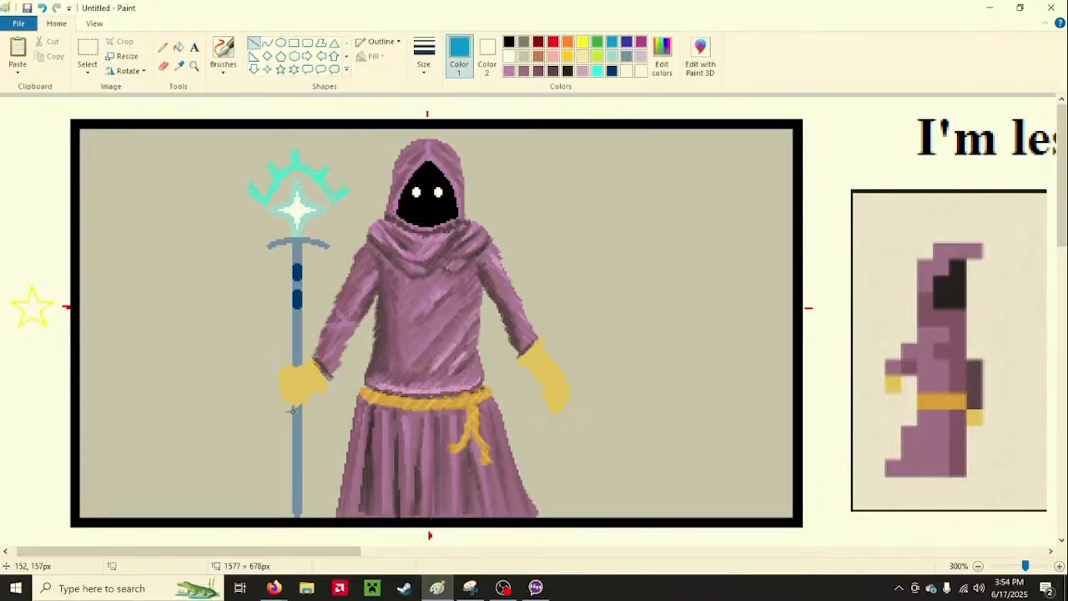
drag(293, 409, 295, 515)
drag(296, 409, 297, 407)
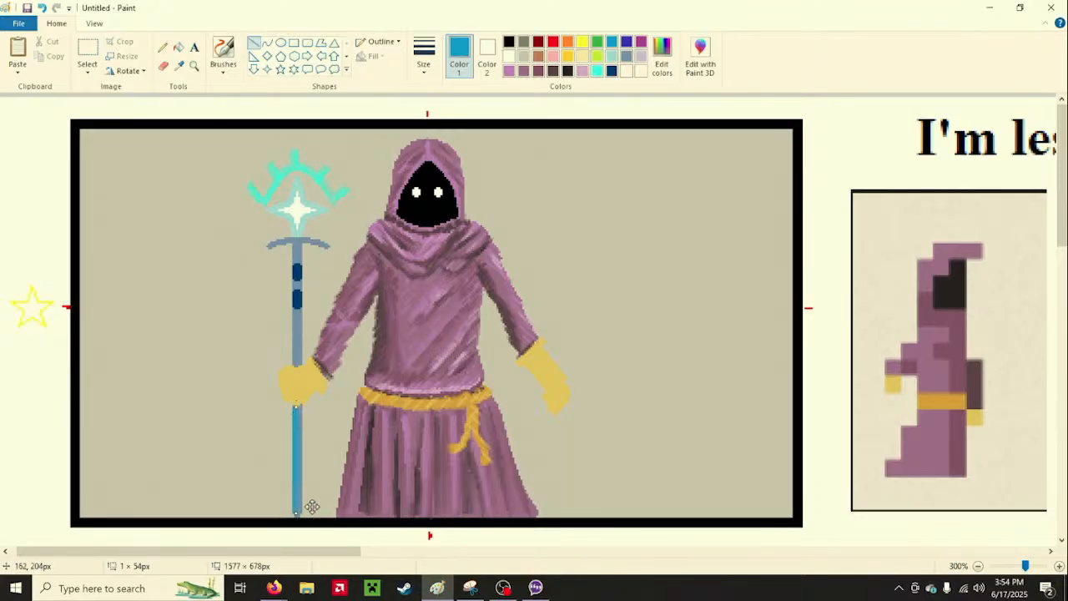
drag(294, 511, 295, 515)
drag(297, 407, 298, 406)
click(321, 461)
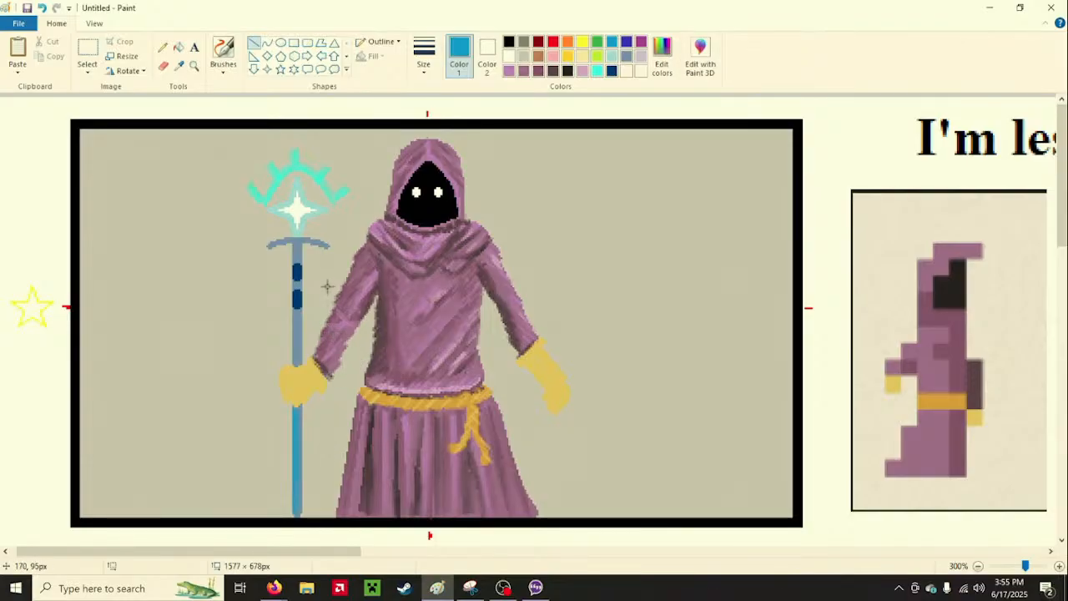
Line the staff's shaft from the crosspiece down to the gripping glove in the same turquoise blue
click(367, 43)
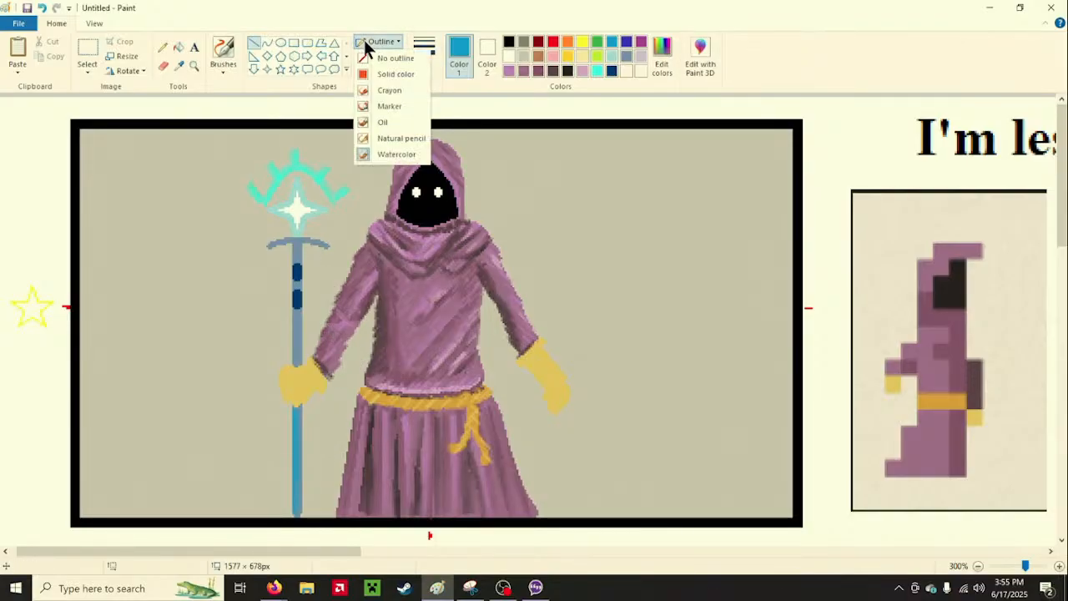
click(369, 73)
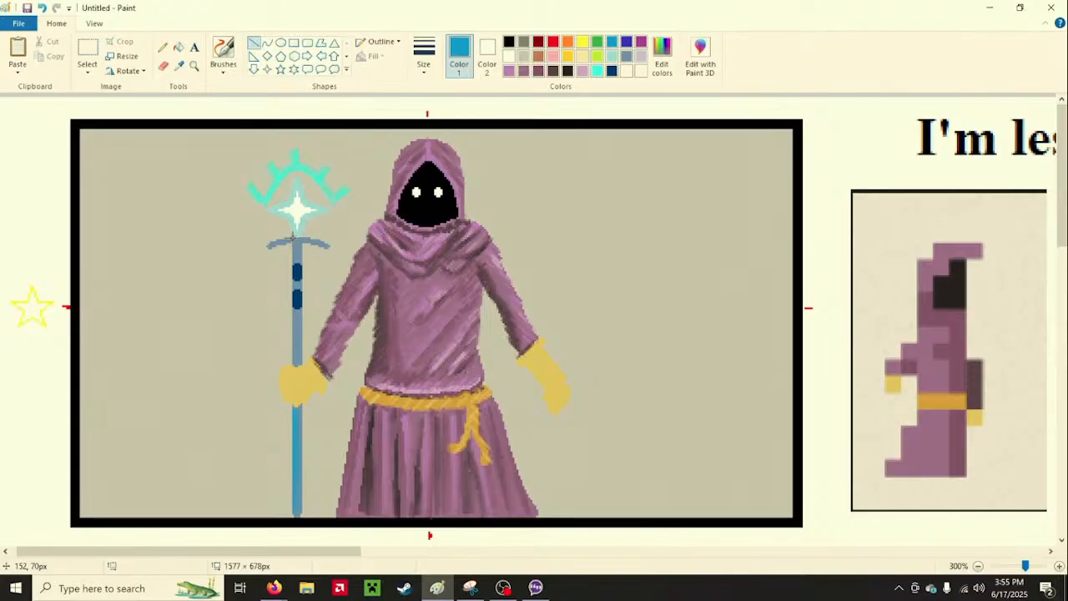
drag(292, 238, 298, 363)
drag(292, 239, 297, 239)
drag(297, 362, 296, 361)
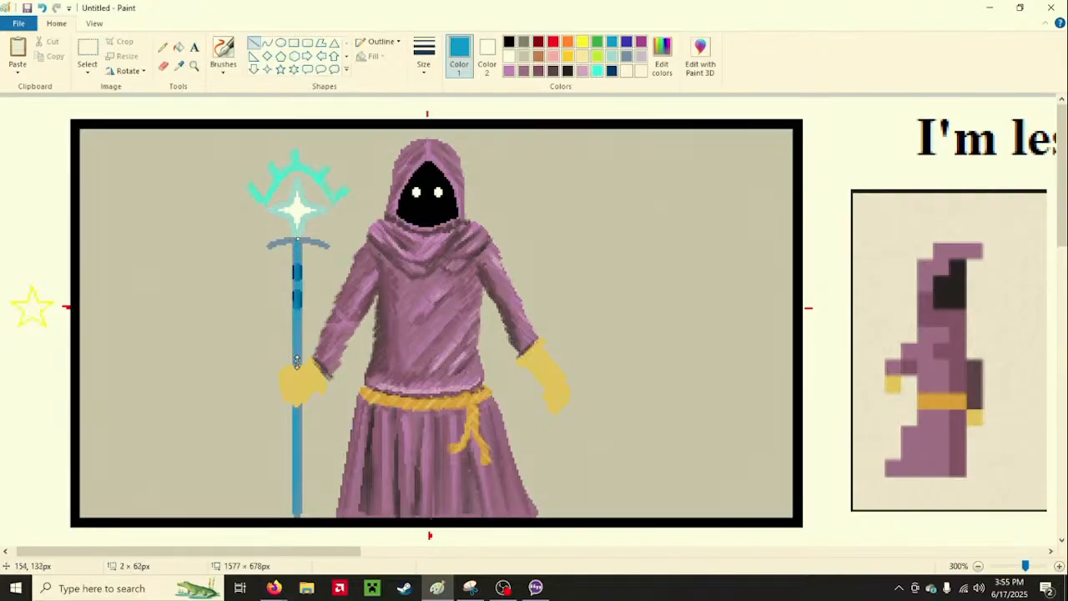
drag(297, 239, 296, 239)
click(227, 315)
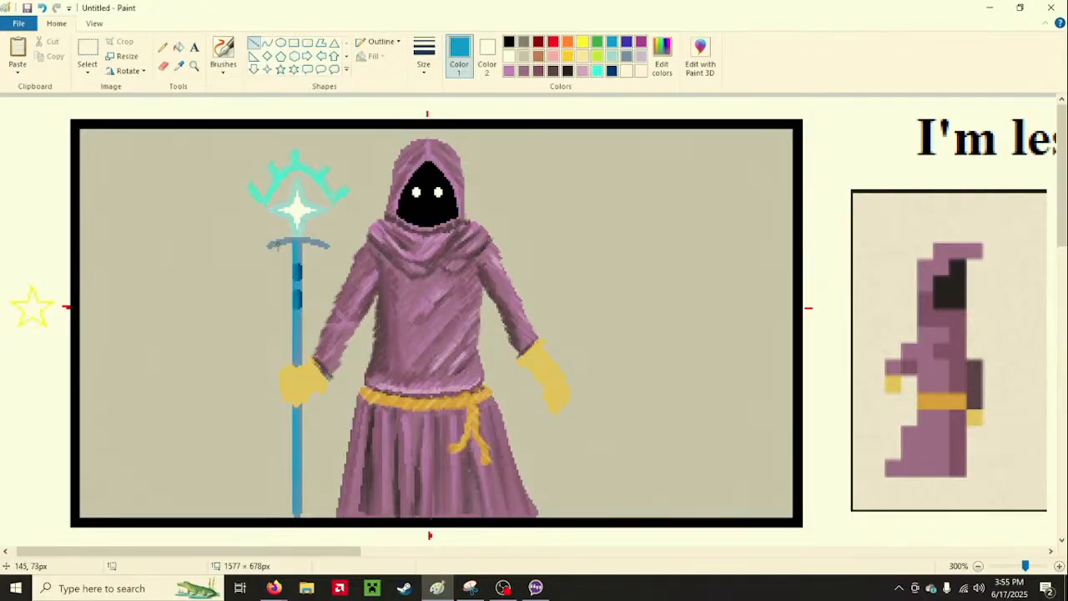
Set the line to the thinnest size and trace both arms of the staff's curved crosspiece in turquoise blue
drag(269, 243, 290, 239)
click(431, 58)
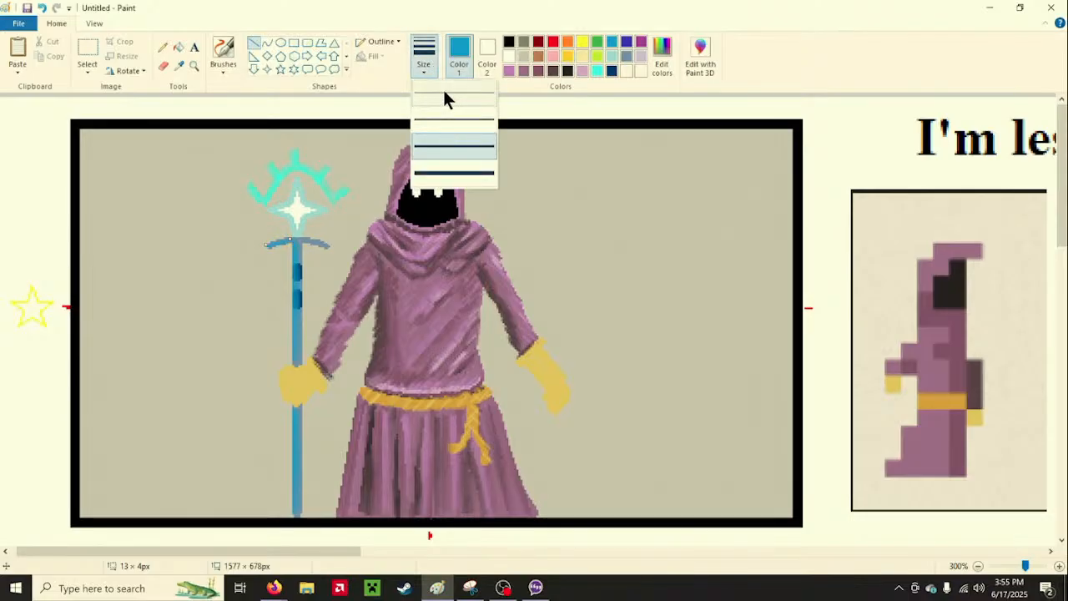
click(443, 99)
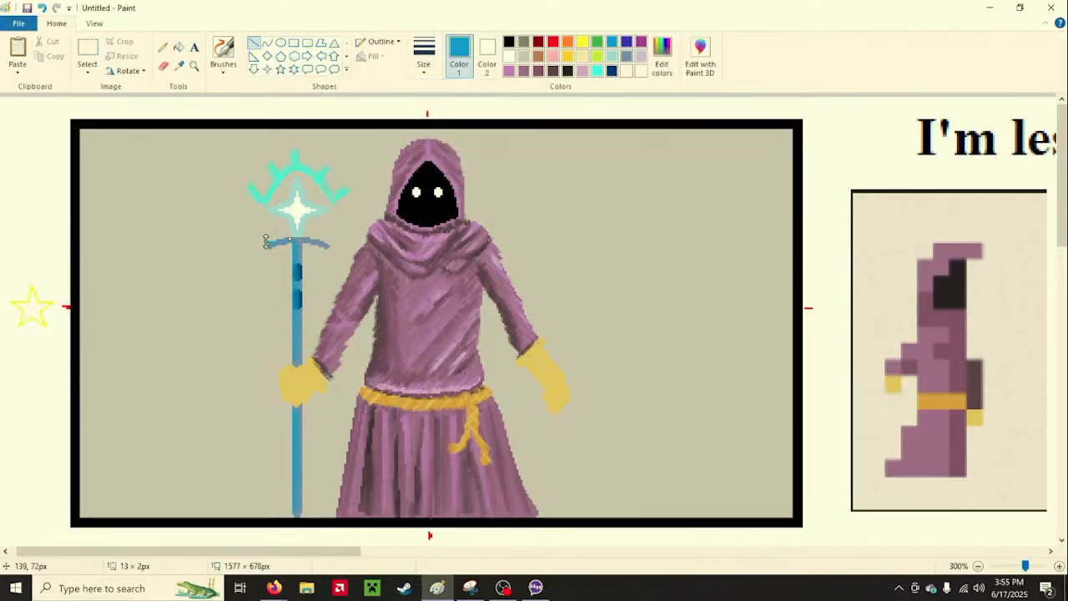
drag(266, 242, 291, 238)
click(237, 292)
drag(316, 246, 326, 247)
click(252, 279)
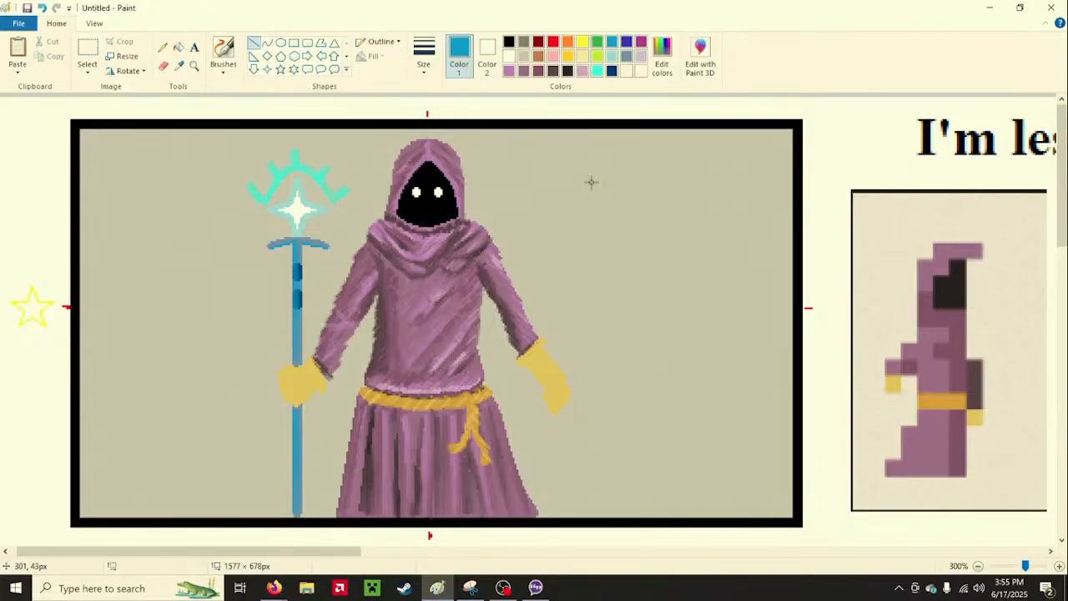
Choose pale mauve as the painting colour and the Curve tool, changing its outline style, after glancing at the Hero Forge reference
click(508, 70)
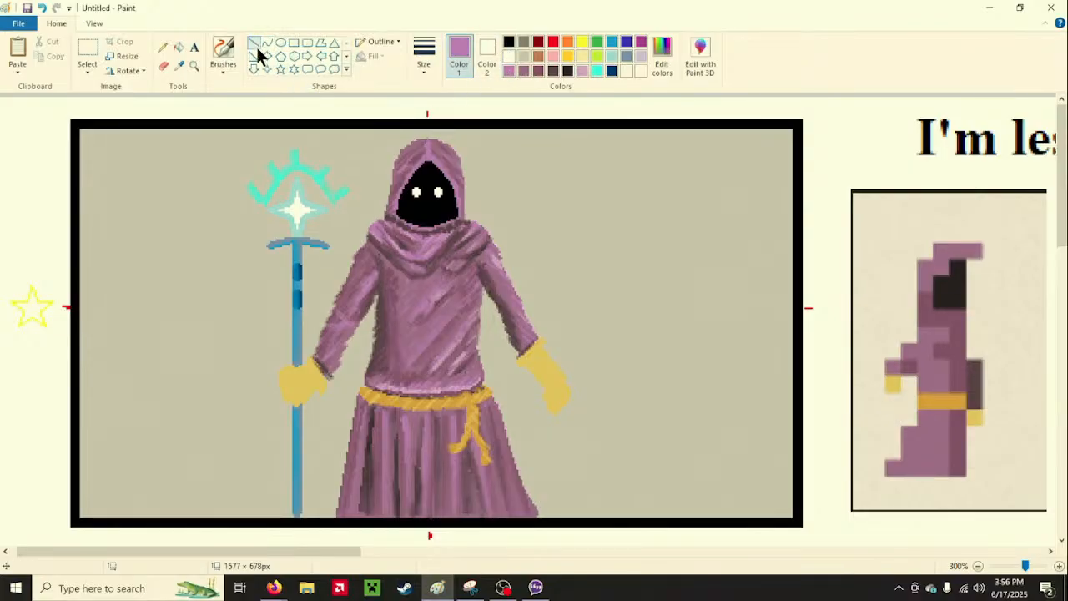
click(224, 52)
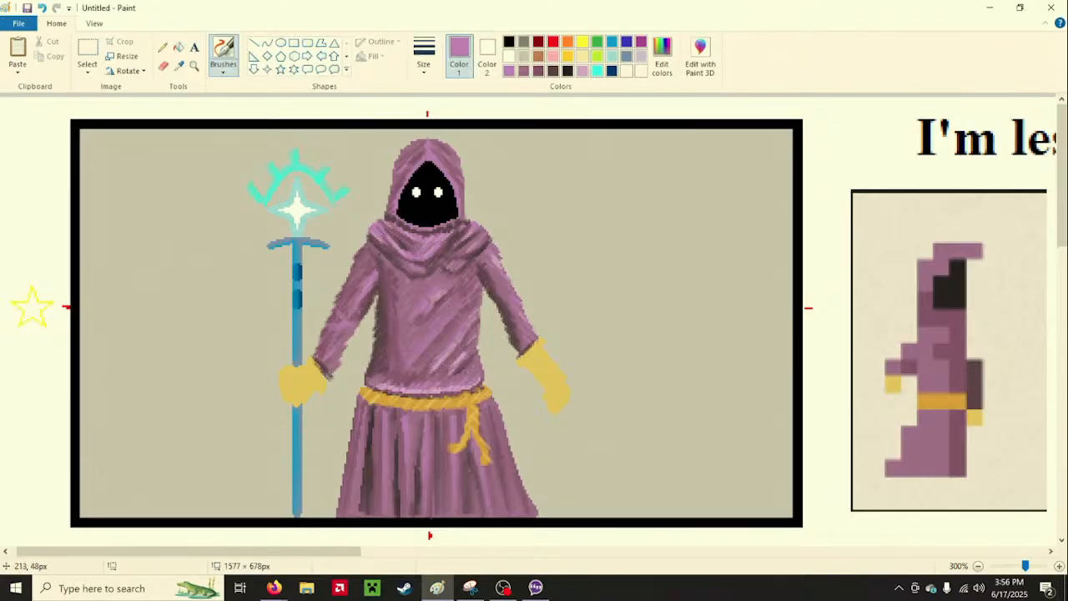
click(578, 71)
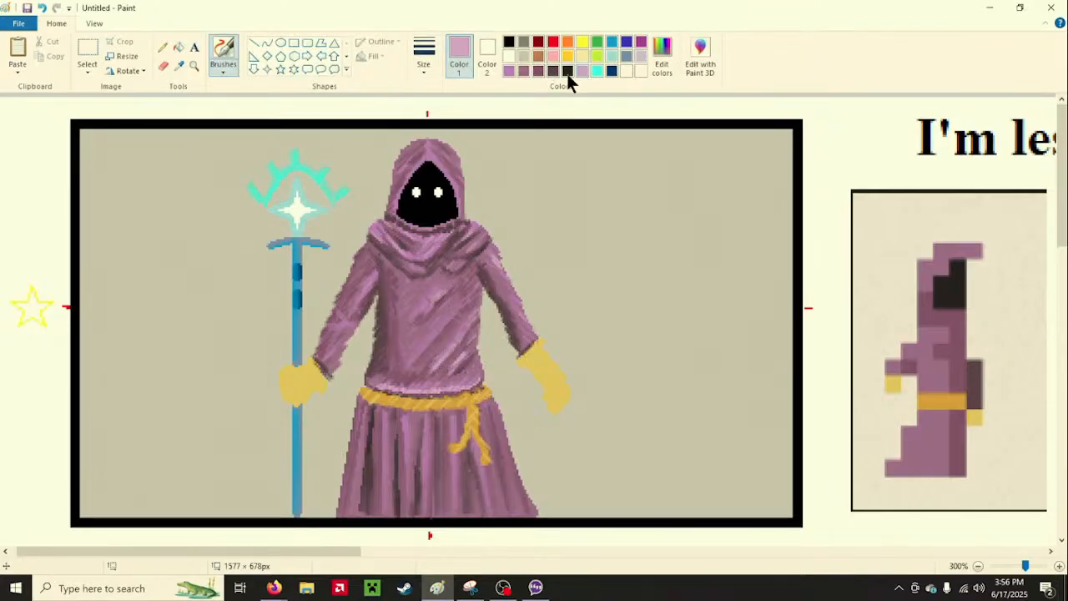
click(219, 75)
click(256, 92)
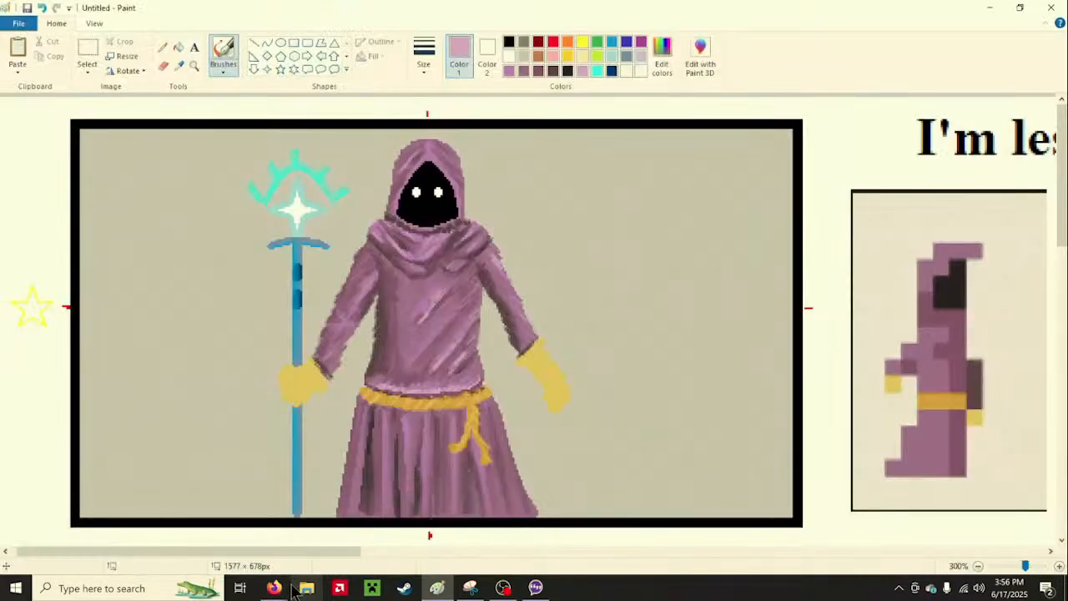
mouse_move(274, 588)
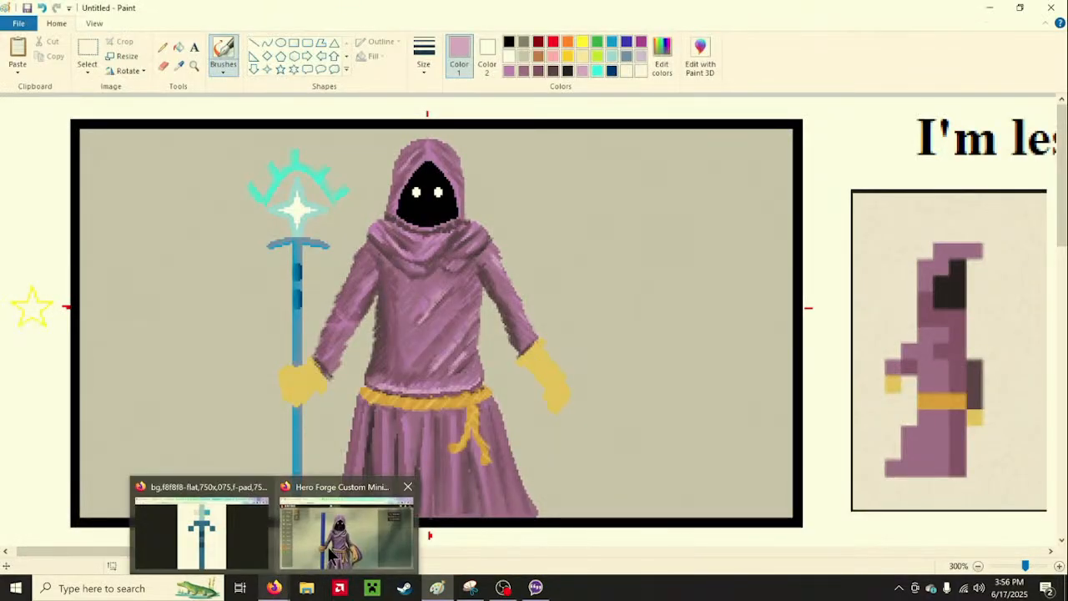
mouse_move(331, 555)
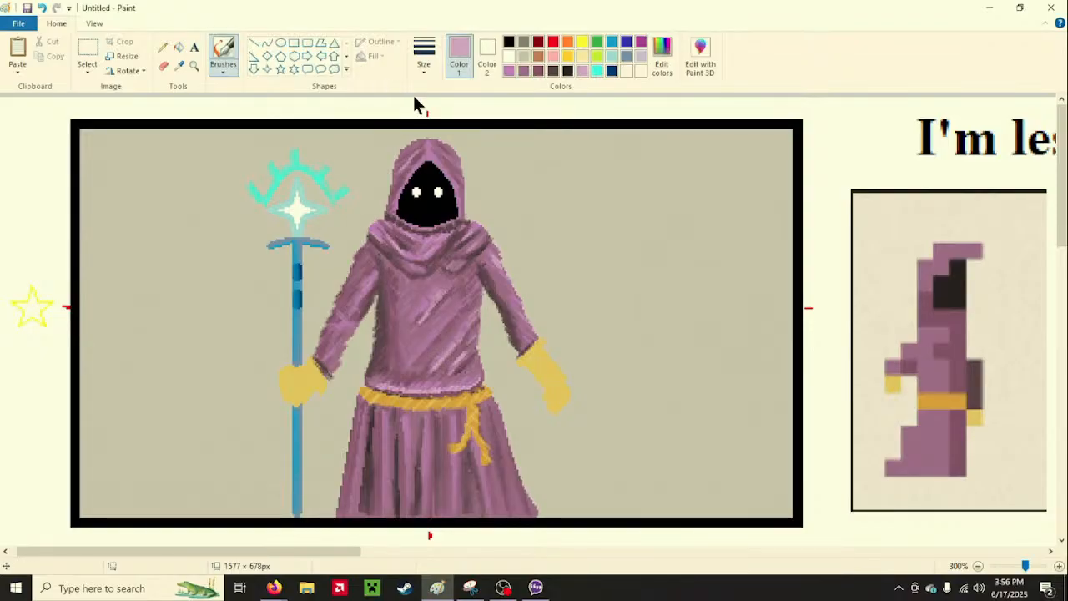
click(267, 43)
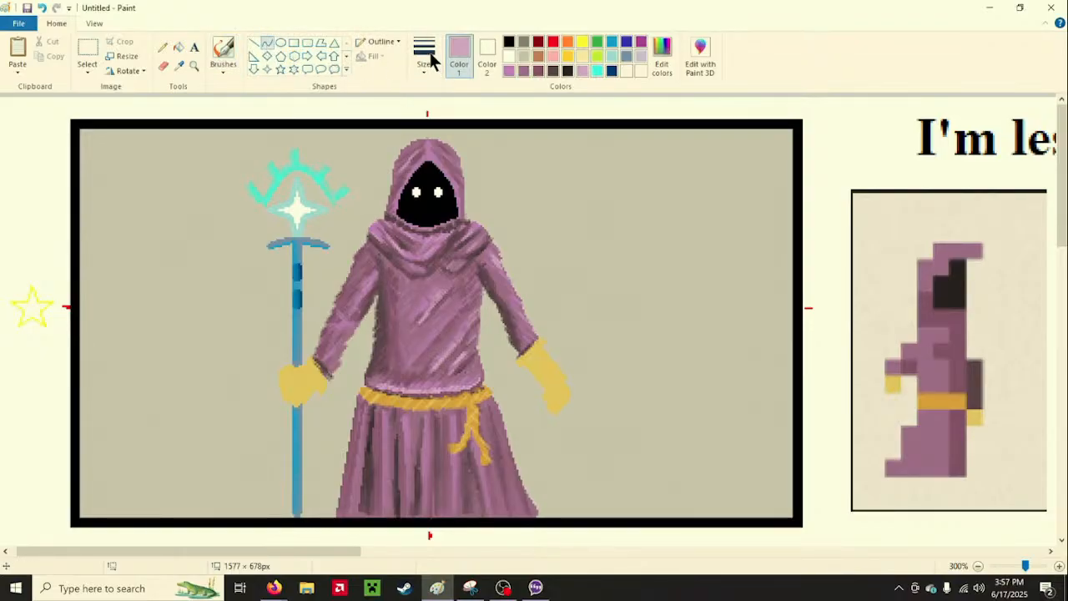
click(396, 41)
click(409, 119)
Set the line to the third thickness and draw an arched pale mauve curve about 32 × 78 px around the outside of the empty glove
drag(483, 309, 559, 458)
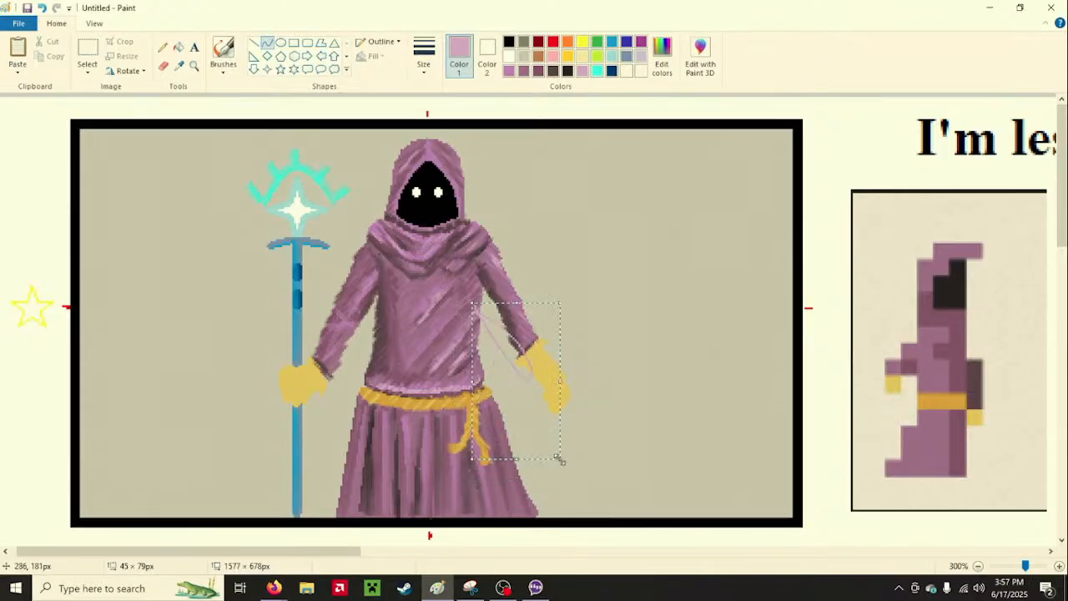
key(ctrl+z)
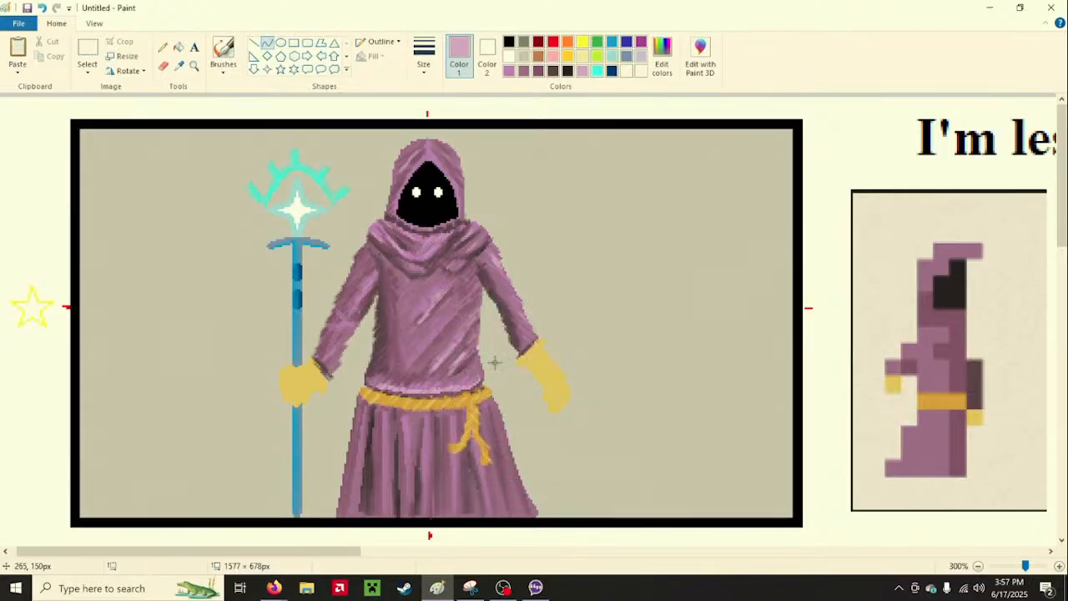
click(423, 67)
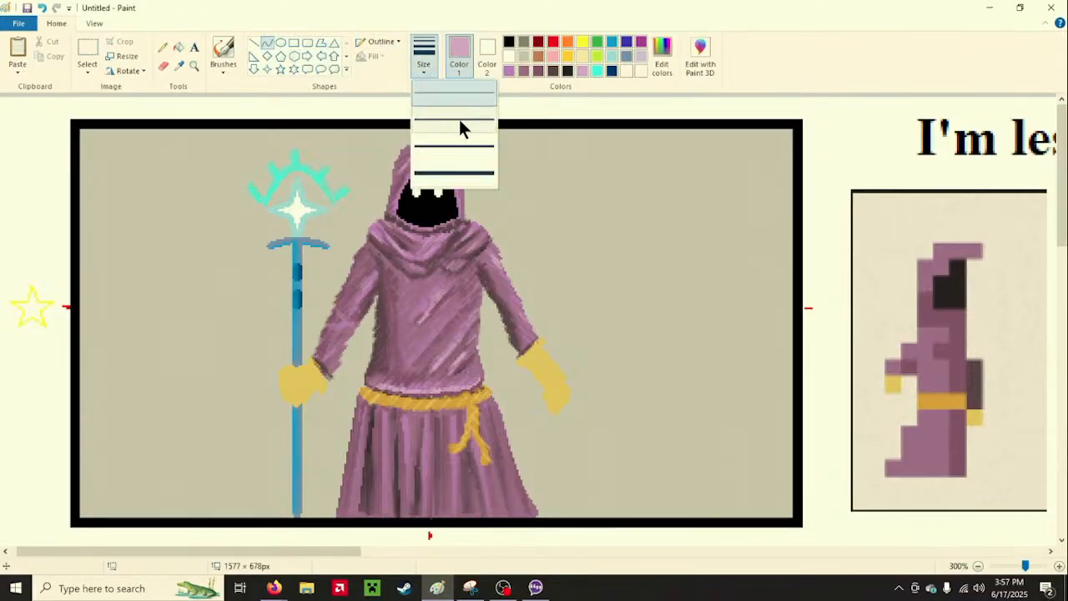
click(459, 150)
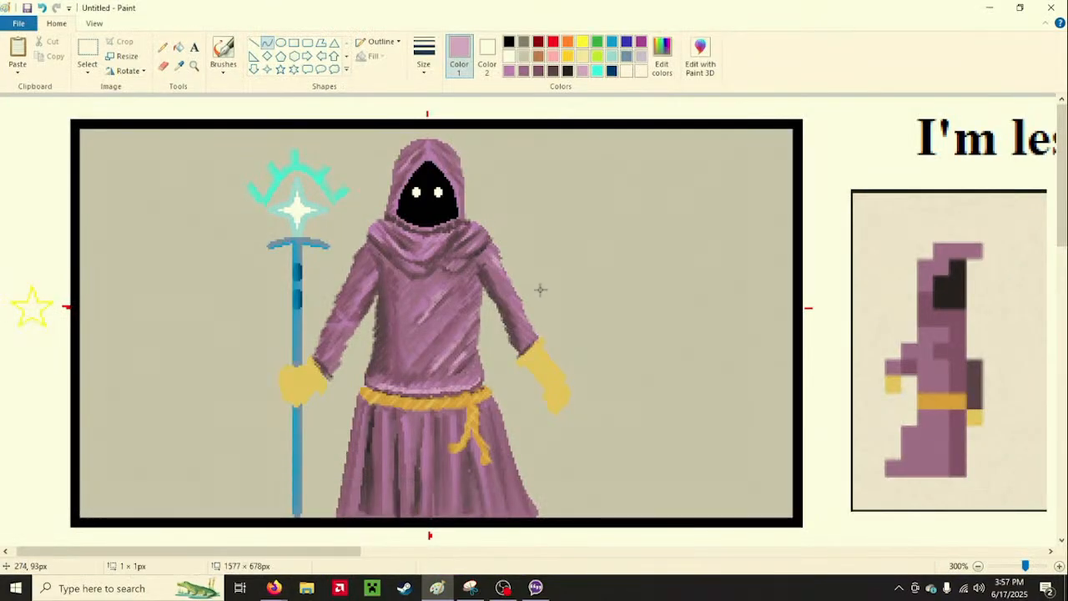
drag(537, 287, 617, 422)
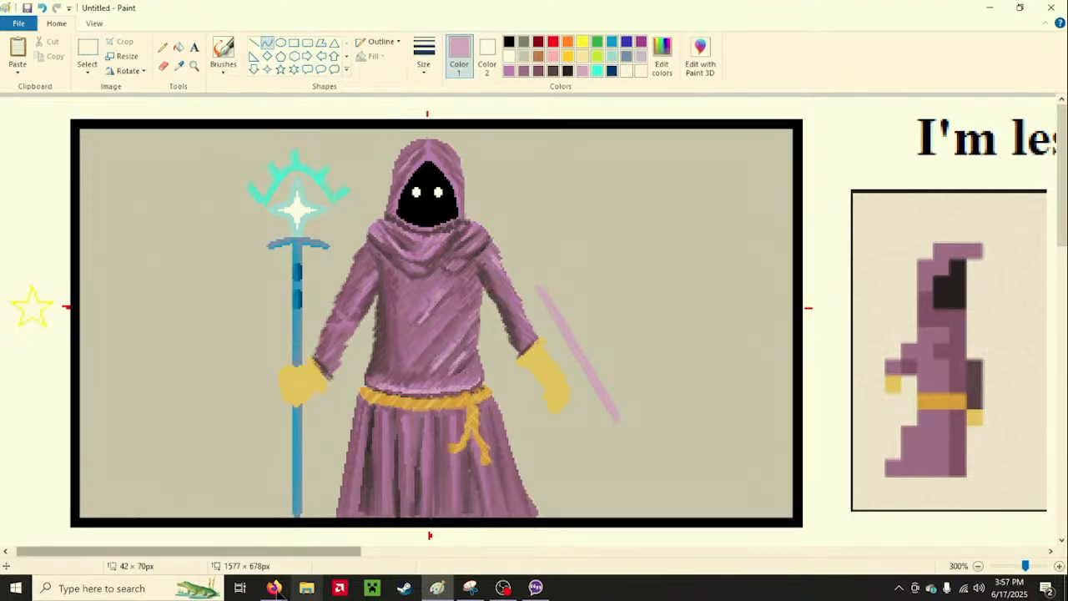
mouse_move(275, 587)
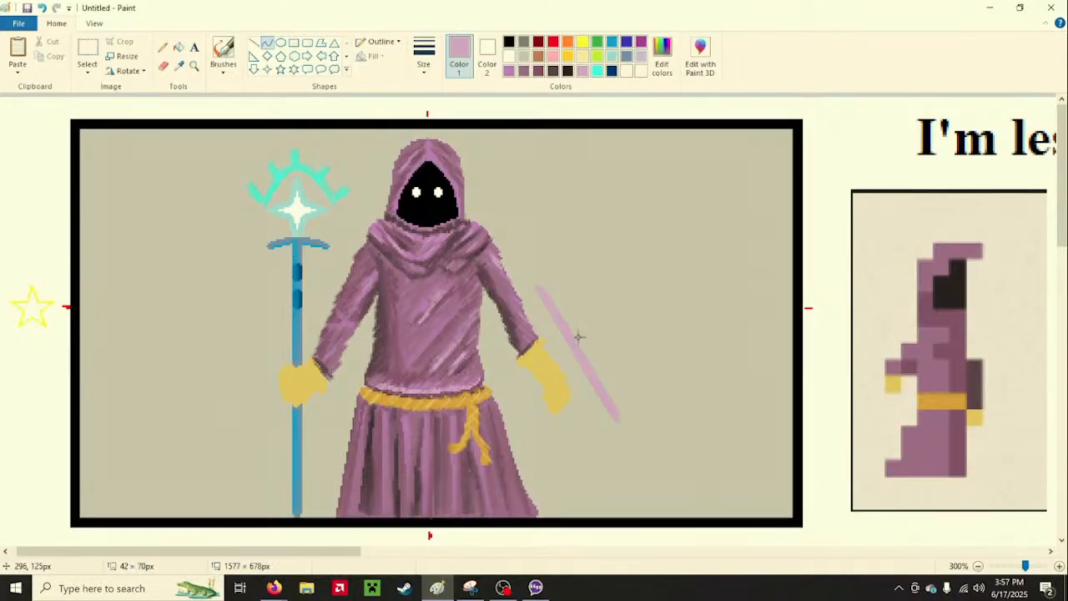
drag(568, 317, 591, 307)
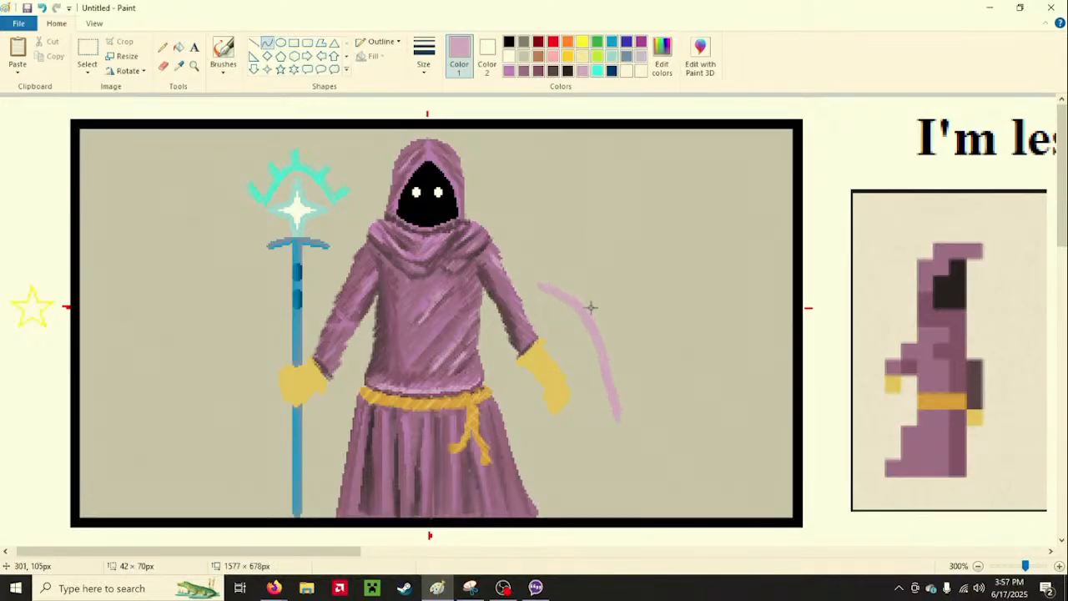
drag(615, 374, 621, 379)
drag(622, 422, 599, 434)
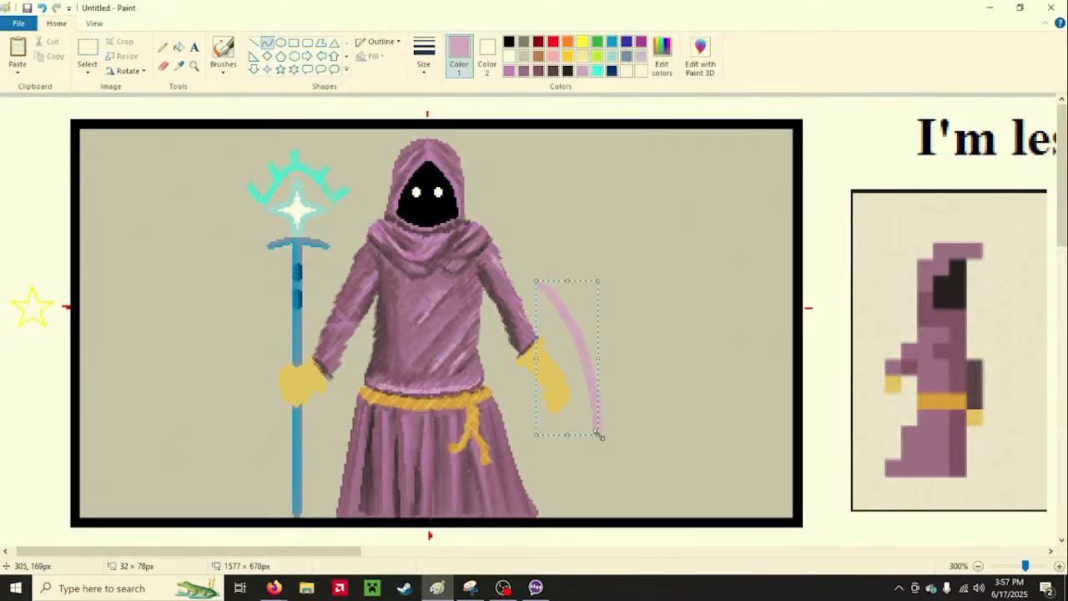
Compare with the Hero Forge reference and lower the curve's upper end to the sleeve, resizing the curve to about 37 × 63 px
mouse_move(275, 588)
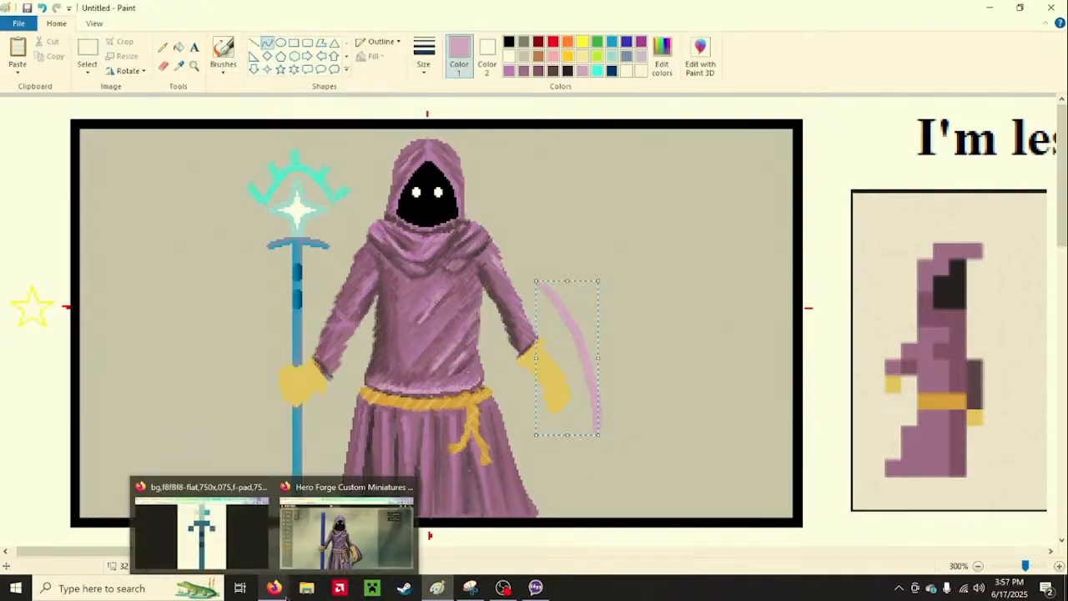
mouse_move(317, 544)
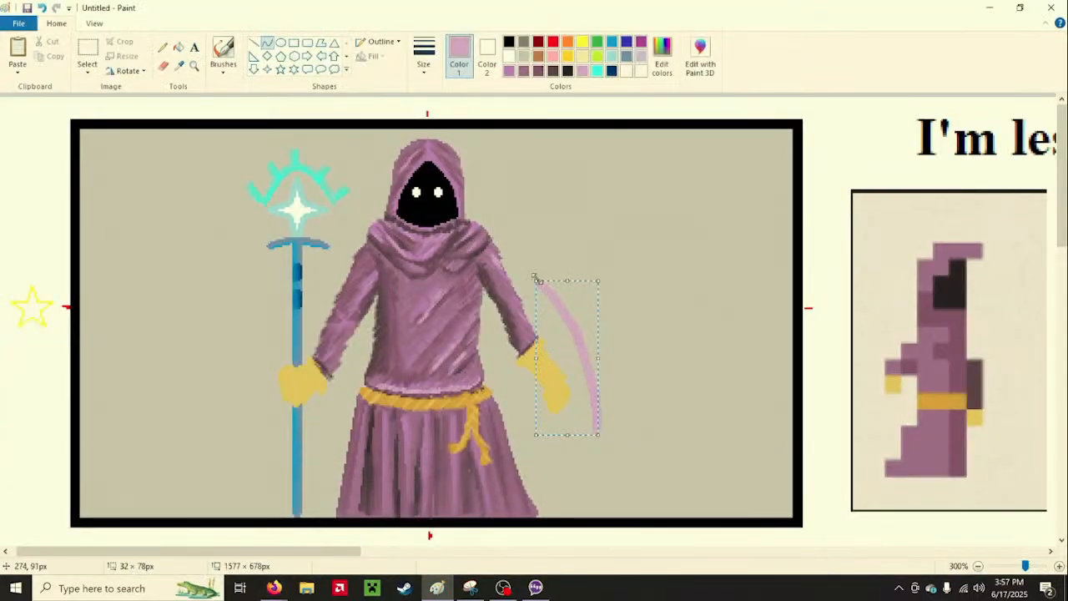
drag(535, 280, 528, 304)
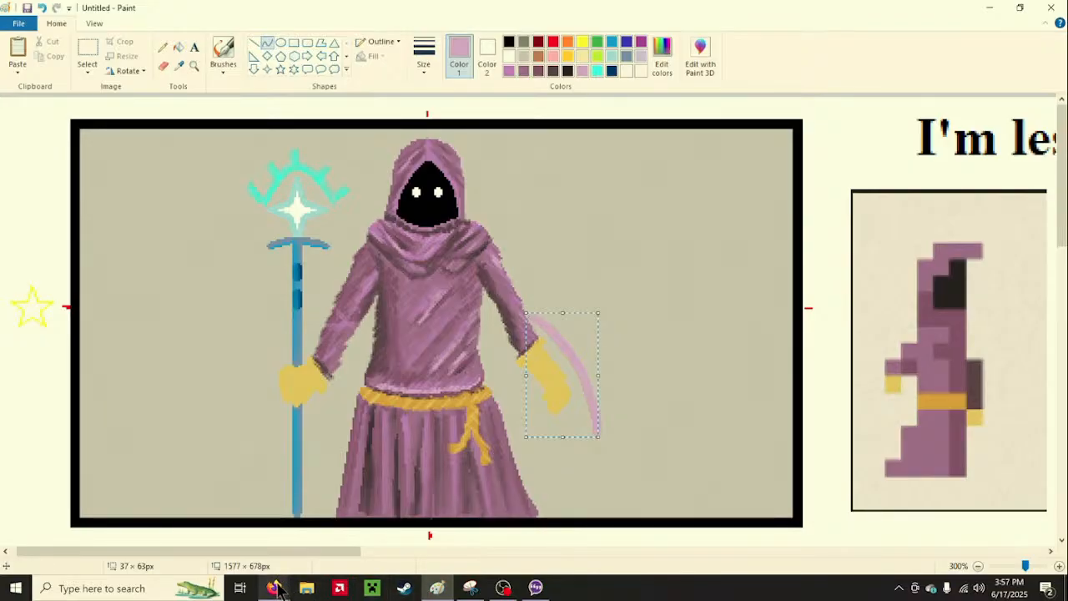
mouse_move(279, 589)
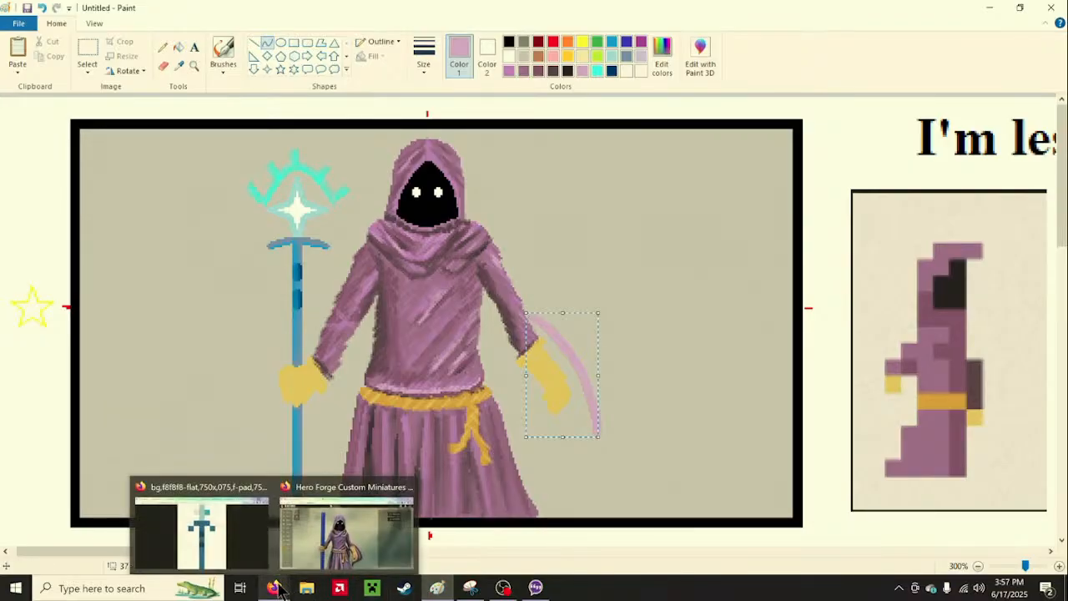
click(639, 403)
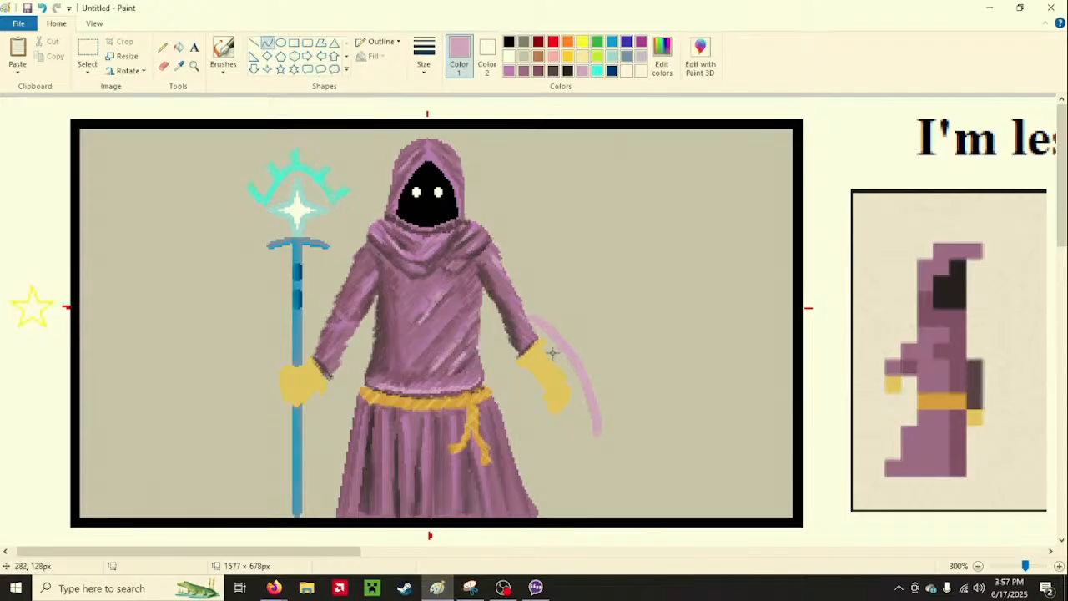
Draw a bent pale mauve curve about 30 × 23 px from the arc's lower end back towards the robe's skirt
mouse_move(273, 588)
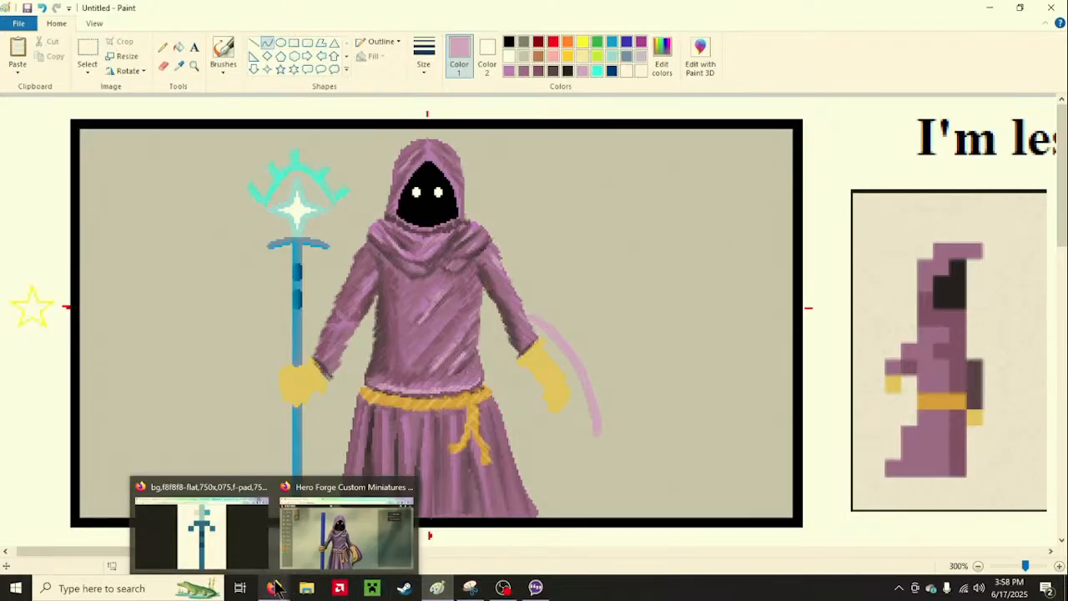
mouse_move(311, 548)
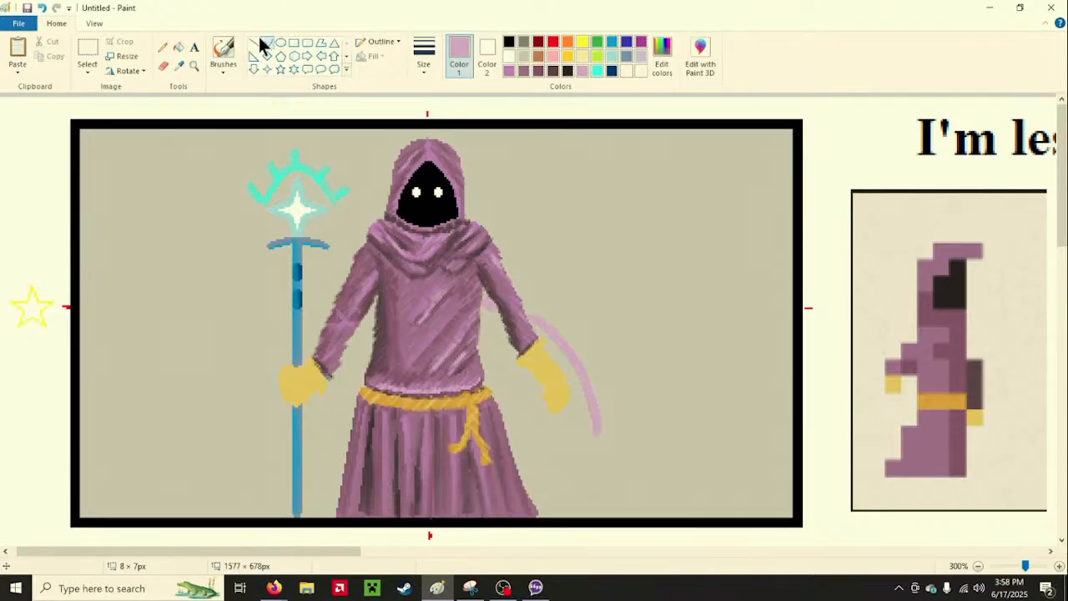
click(223, 50)
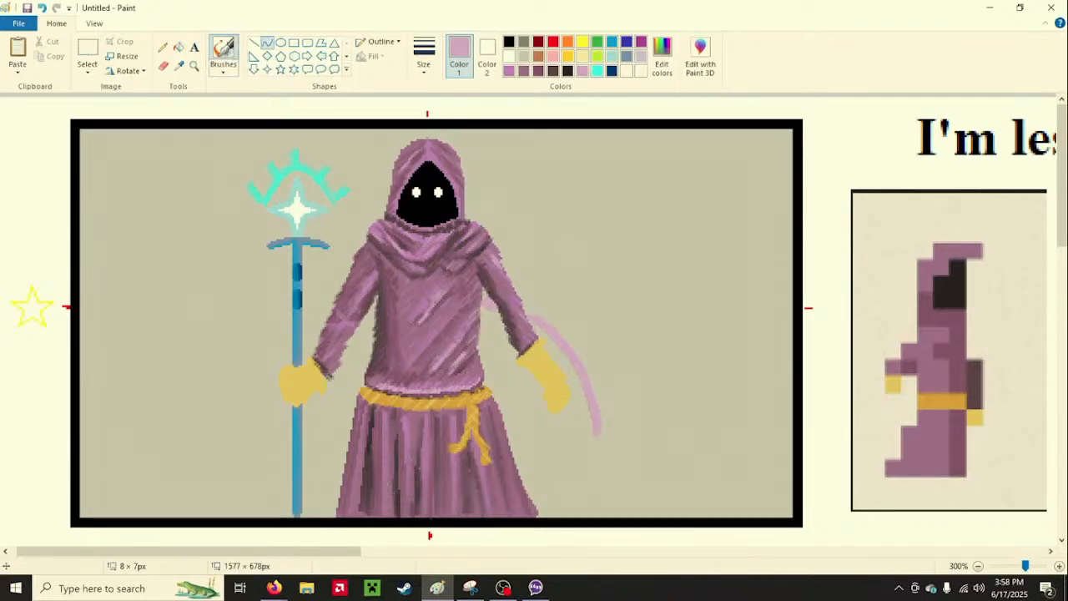
click(266, 42)
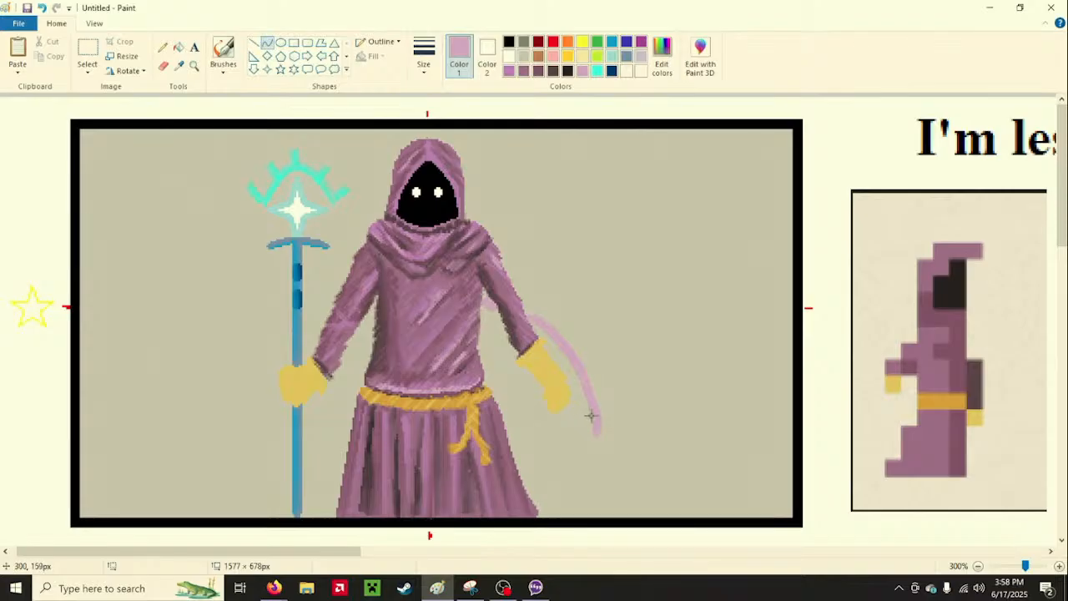
drag(591, 416, 531, 446)
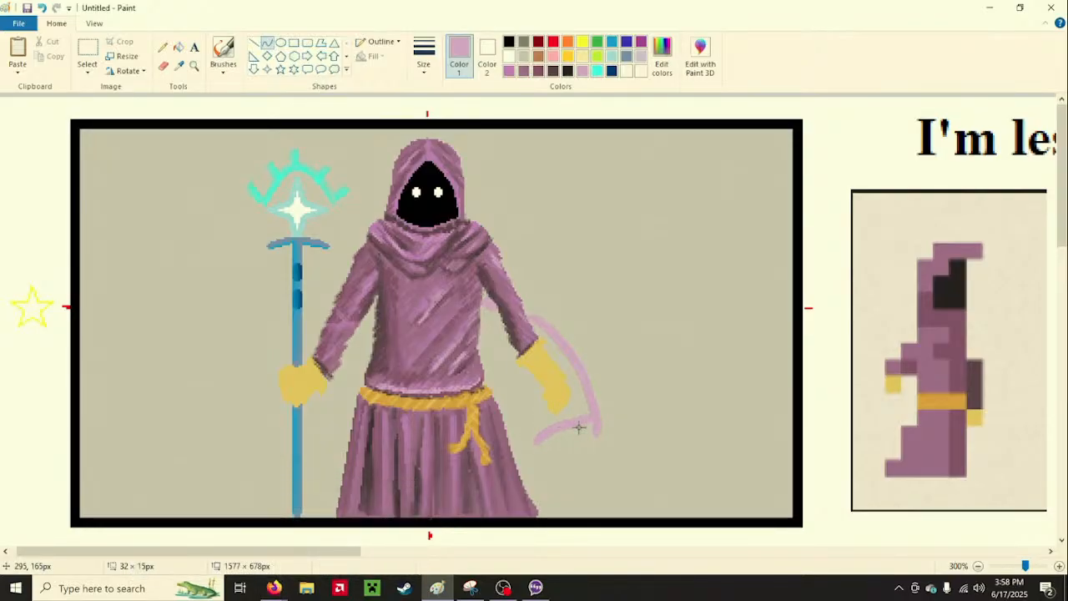
drag(578, 428, 597, 432)
drag(536, 445, 580, 449)
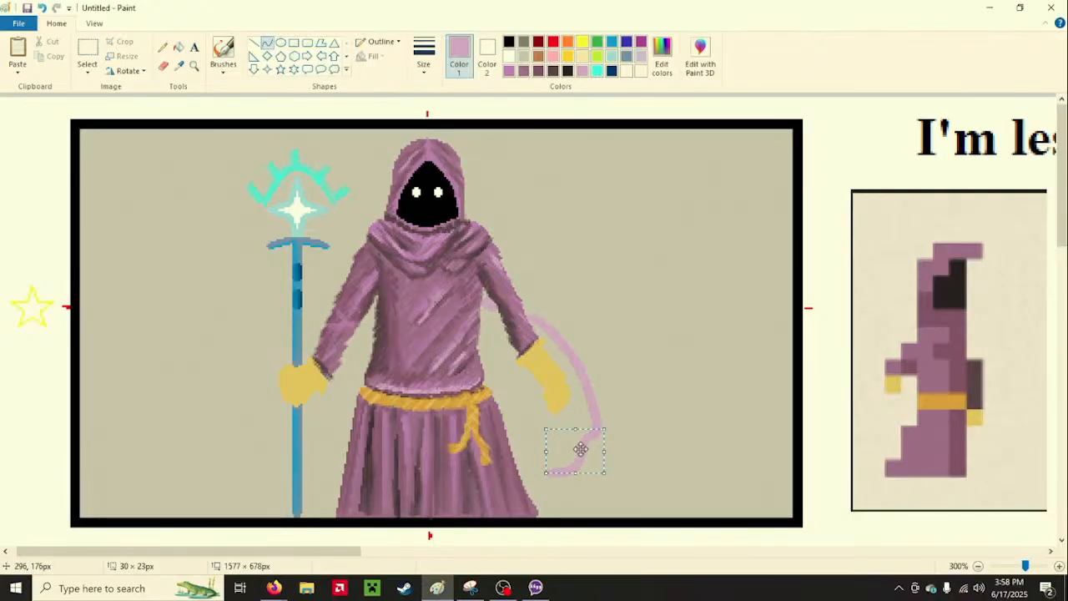
click(666, 422)
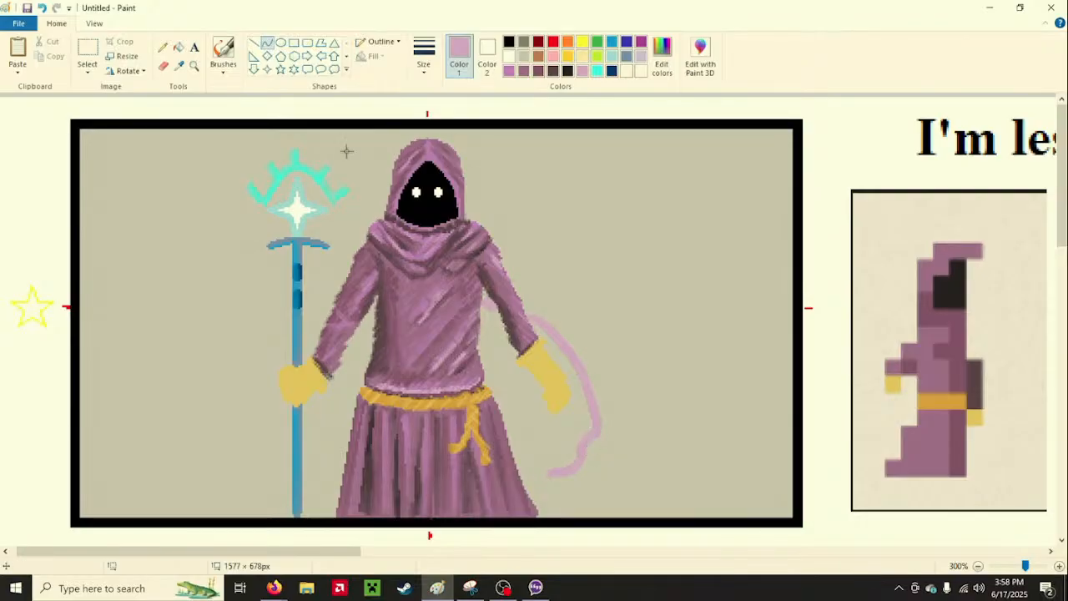
Move the lower curve section slightly up to meet the arc and fill the exposed white strip with the beige-grey background colour
click(89, 53)
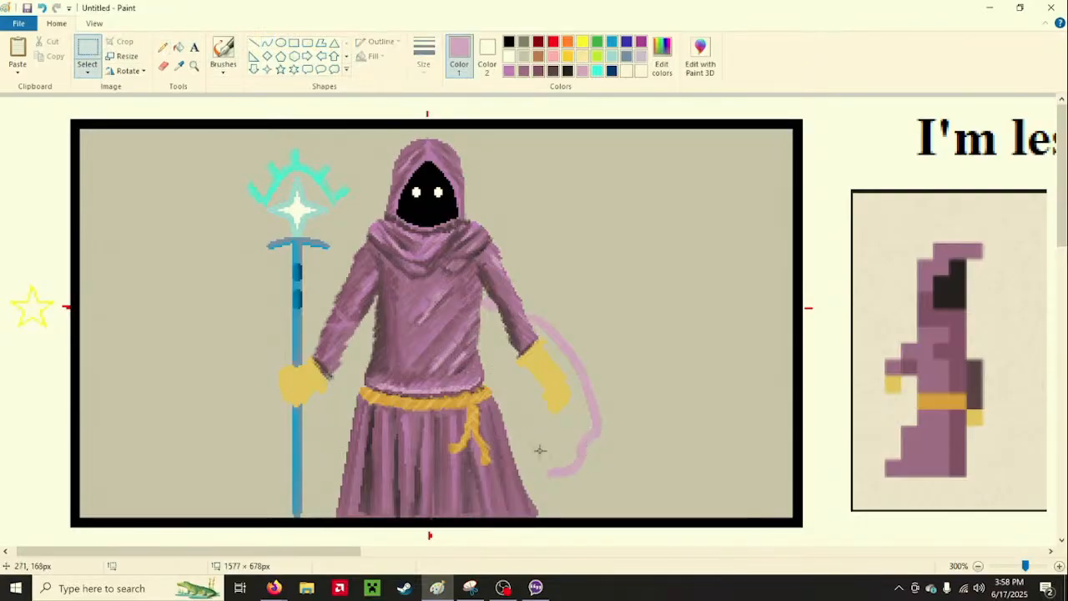
drag(547, 481, 586, 437)
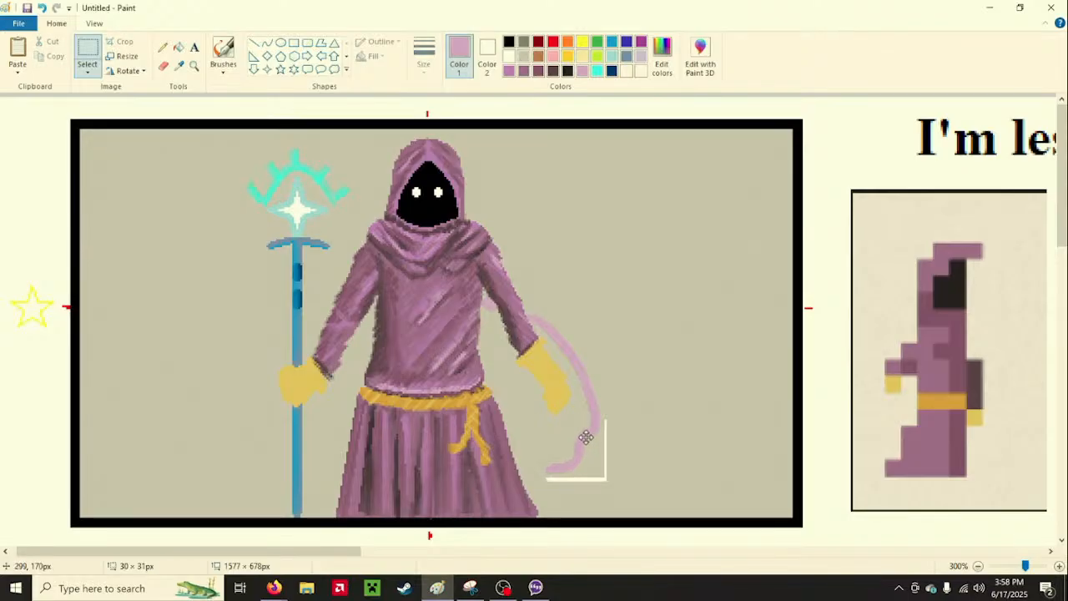
click(657, 437)
click(178, 49)
click(523, 56)
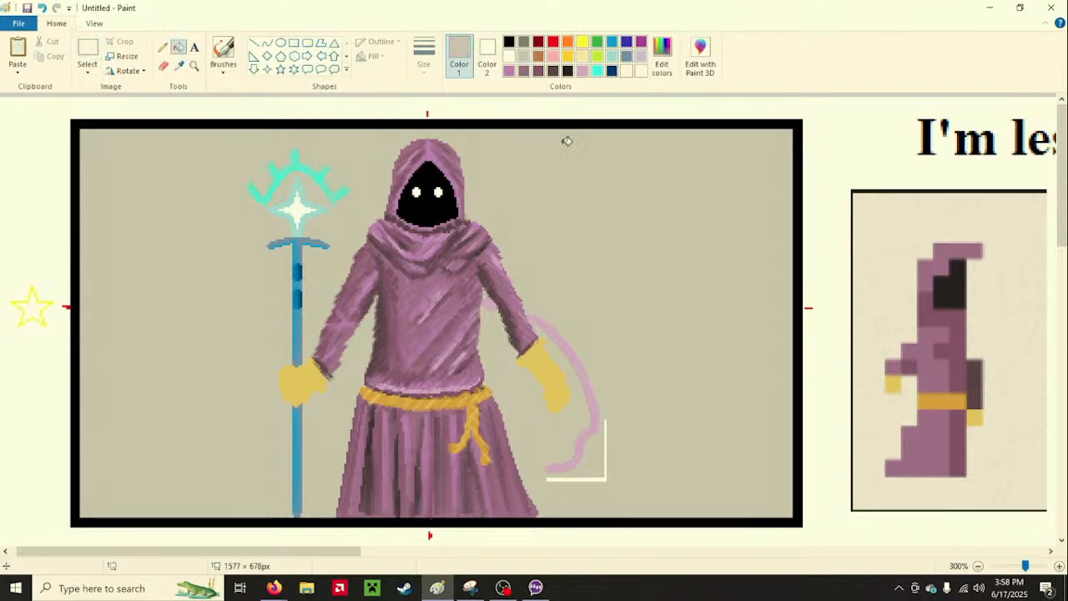
click(604, 477)
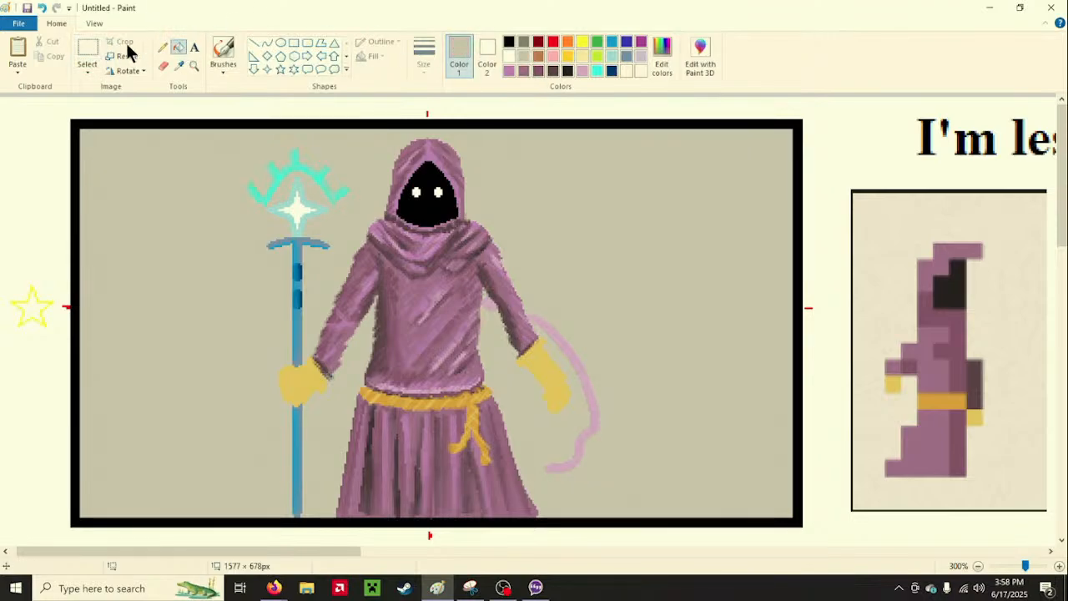
With the oil brush at its thinnest size, paint pale mauve along the inside of the curve around the empty glove, forming a thicker tapered crescent
click(163, 48)
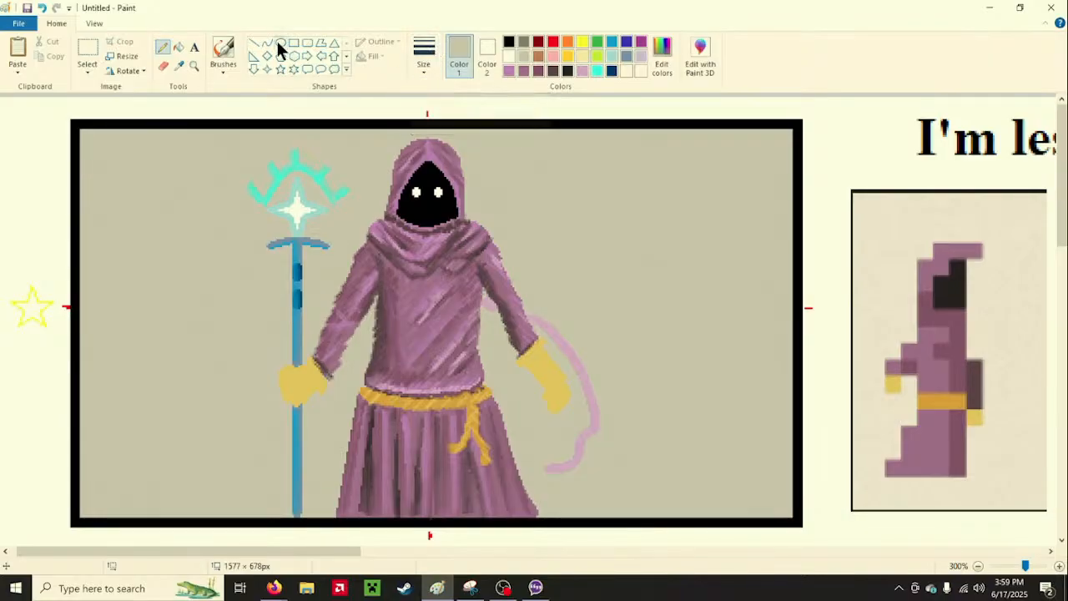
click(223, 70)
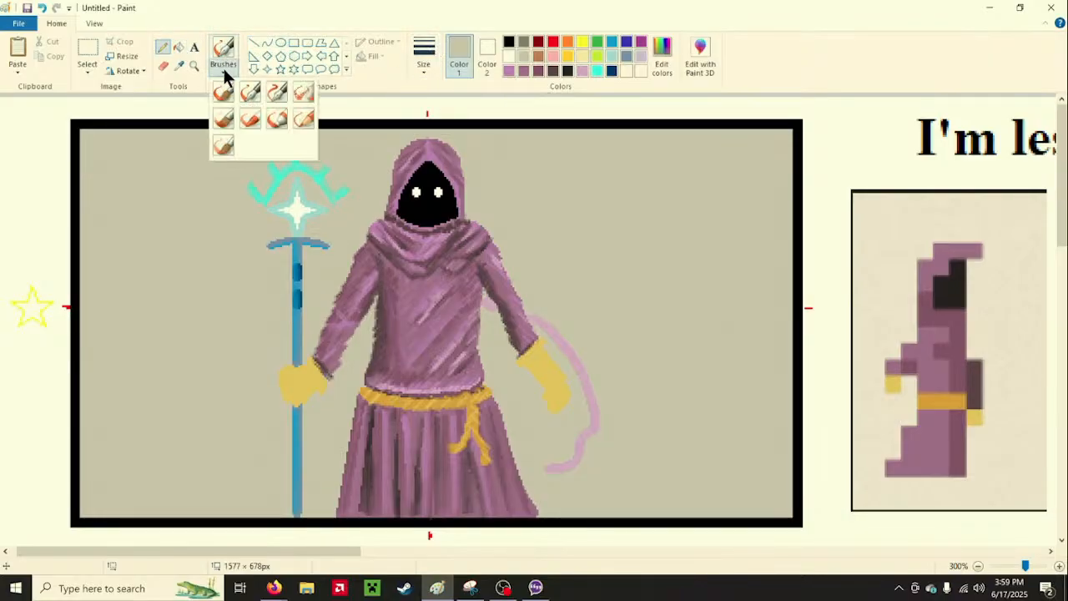
click(224, 127)
click(427, 57)
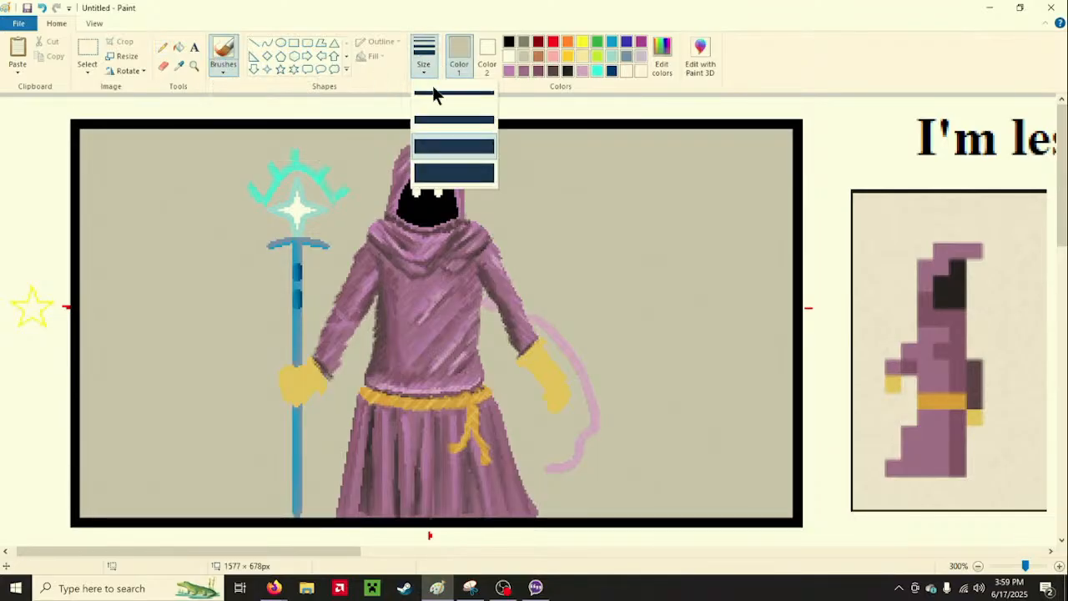
click(432, 88)
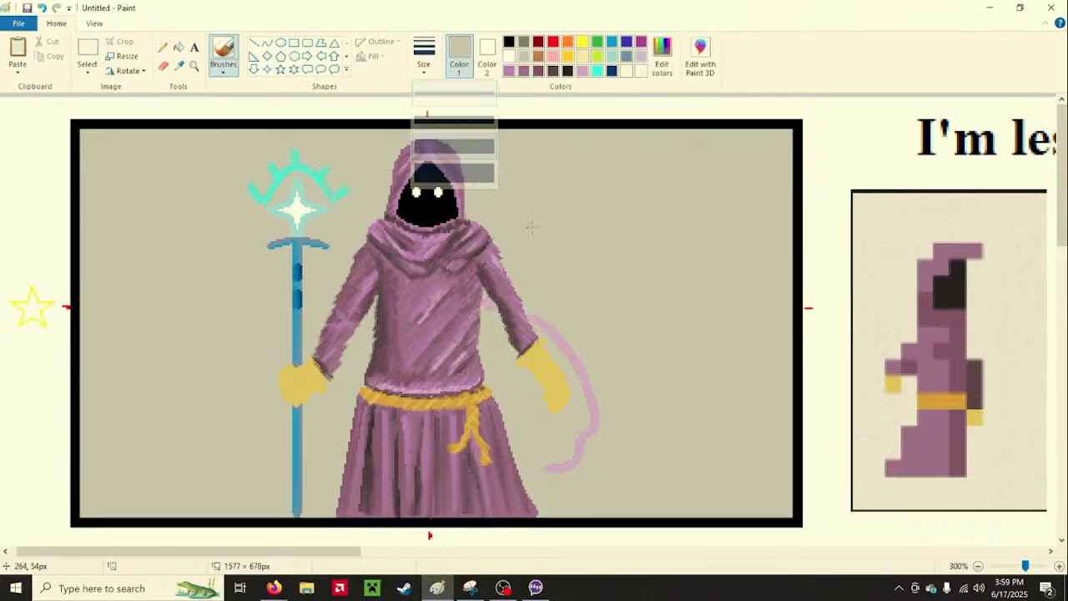
click(509, 70)
click(562, 458)
key(ctrl+z)
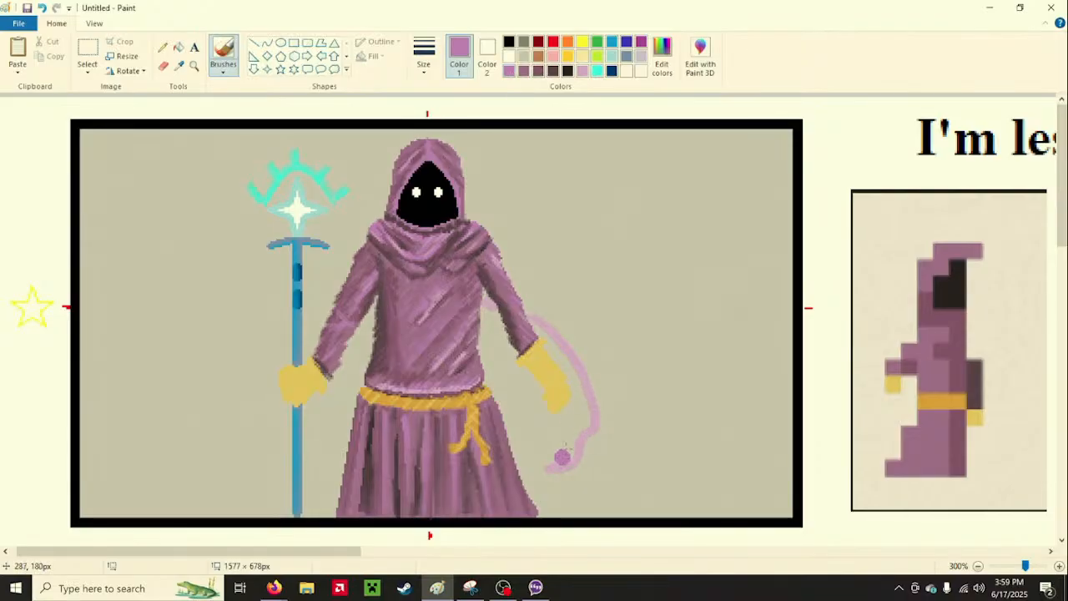
click(579, 70)
click(581, 385)
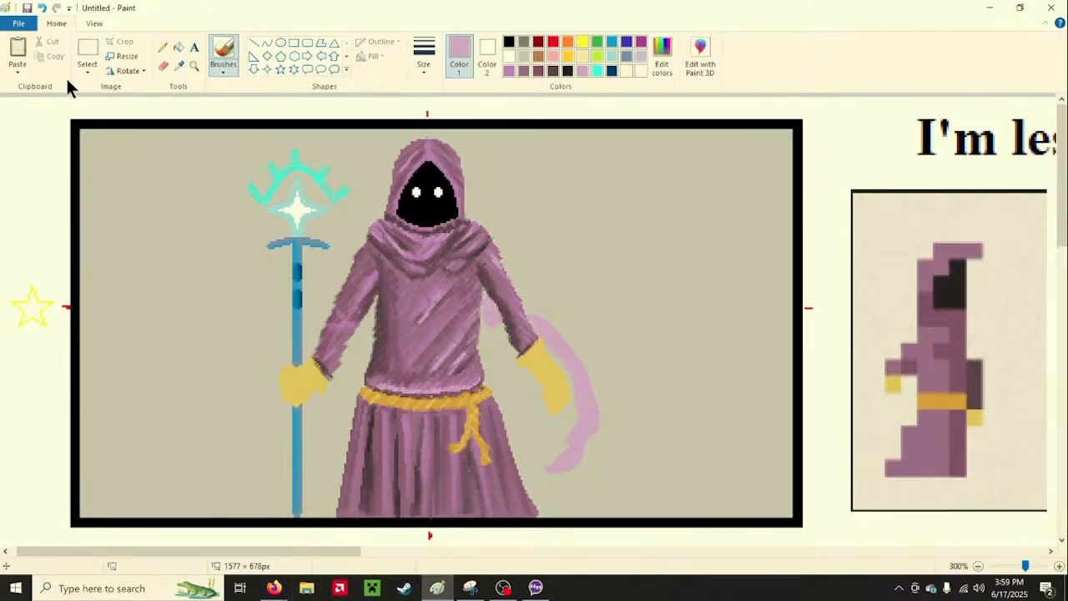
Save the drawing as a PNG picture named PNGTuber 1 WIP in the PNG's folder on the desktop
click(34, 29)
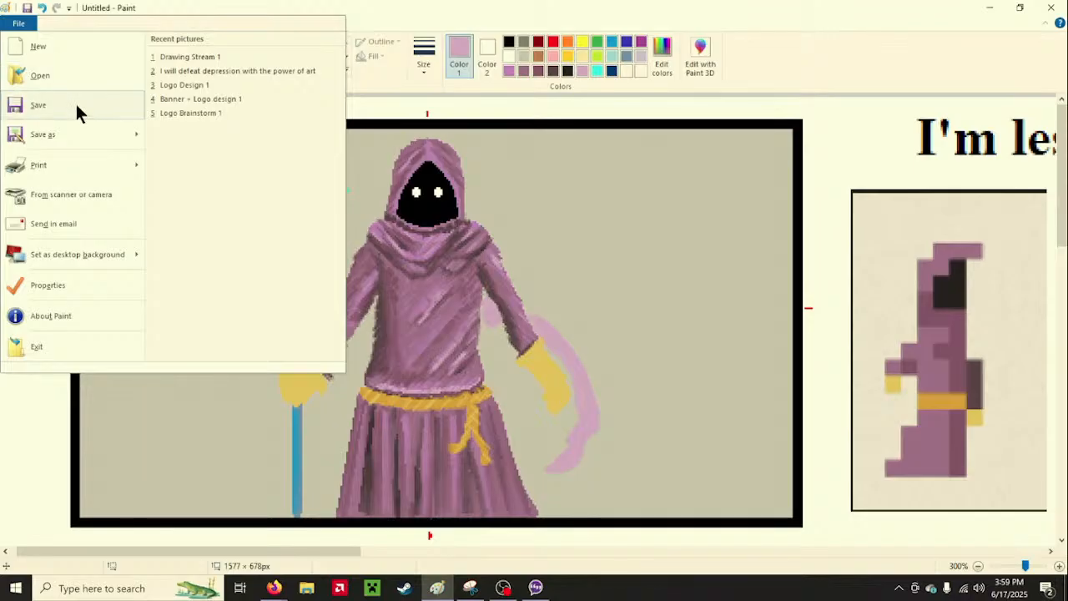
mouse_move(138, 139)
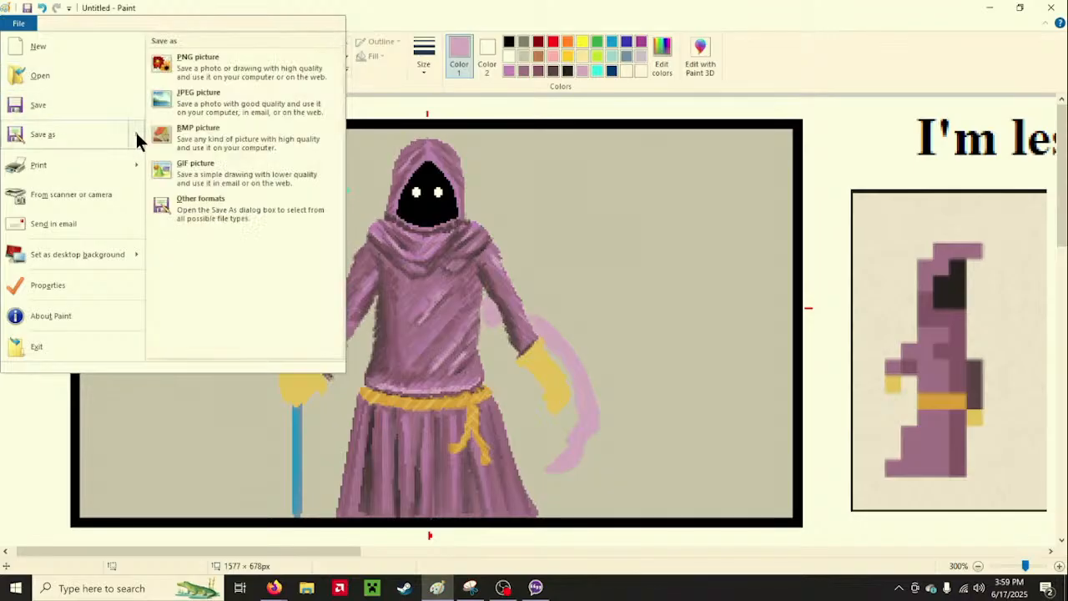
click(200, 60)
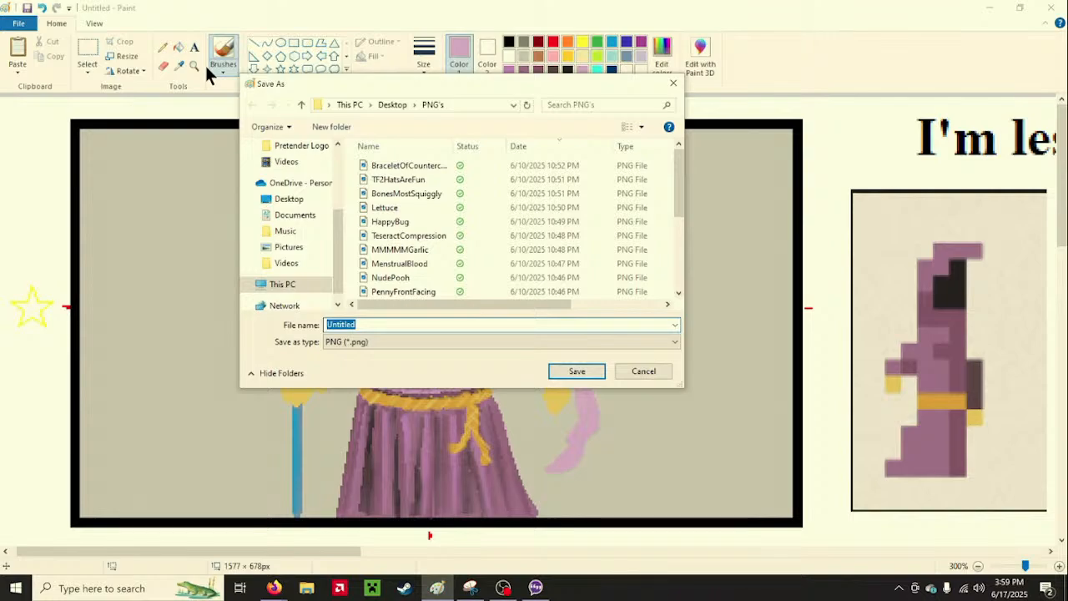
text(PNGTuber 1 Wi)
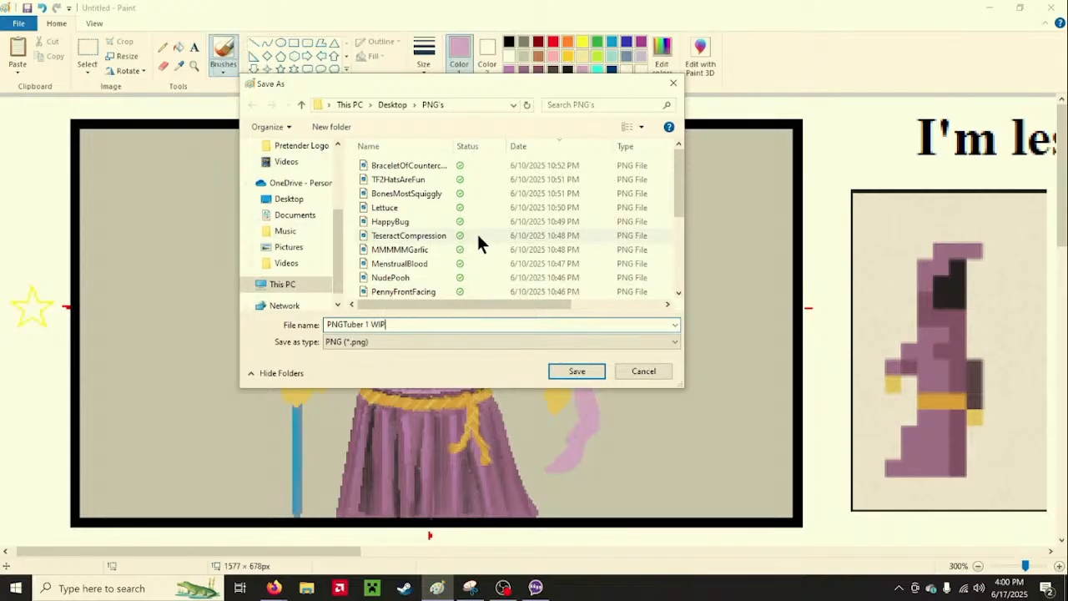
scroll(476, 238, down, 3)
scroll(478, 253, up, 3)
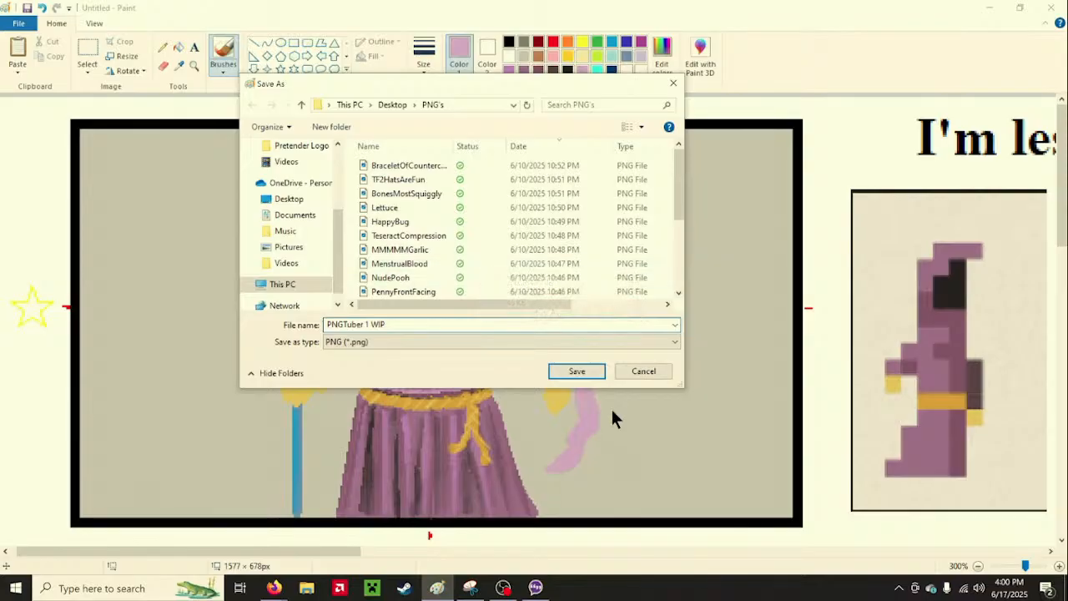
click(572, 372)
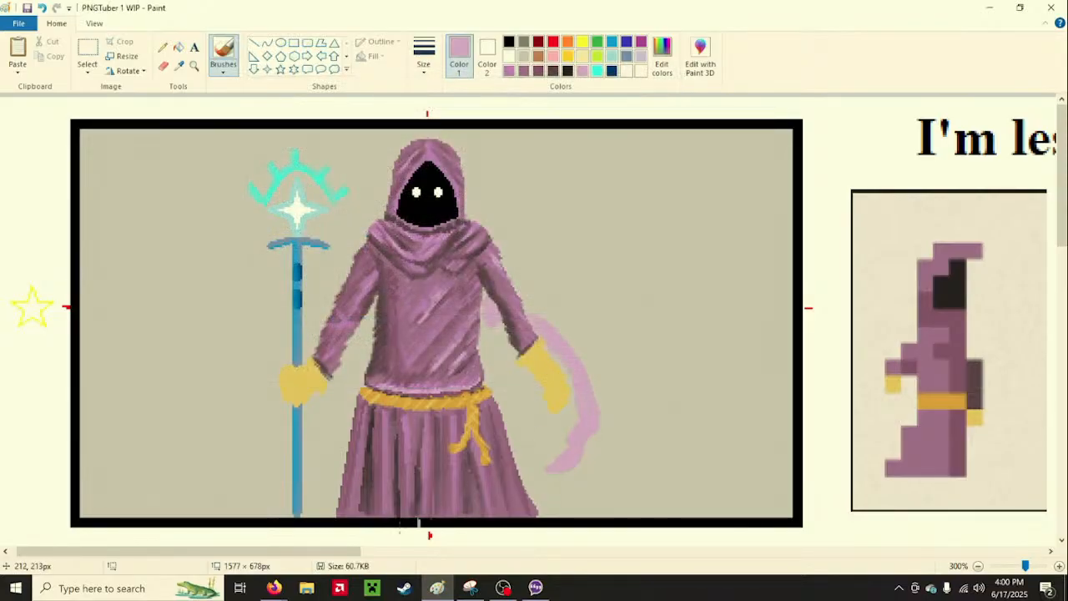
Switch to OBS, read the newest stream chat messages and show the streaming controls
click(503, 588)
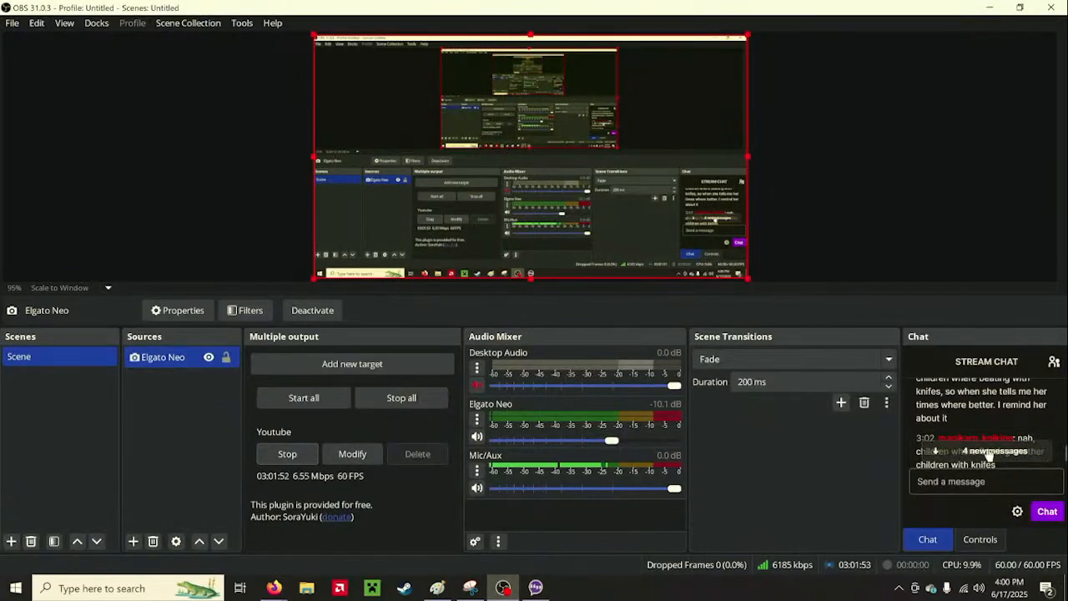
scroll(1001, 457, down, 2)
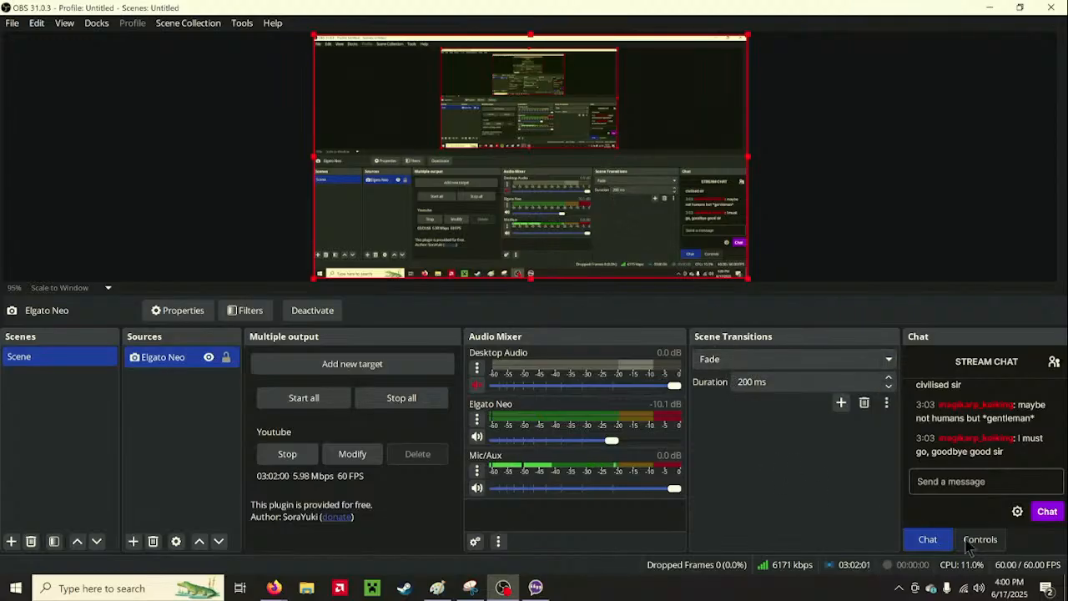
click(990, 542)
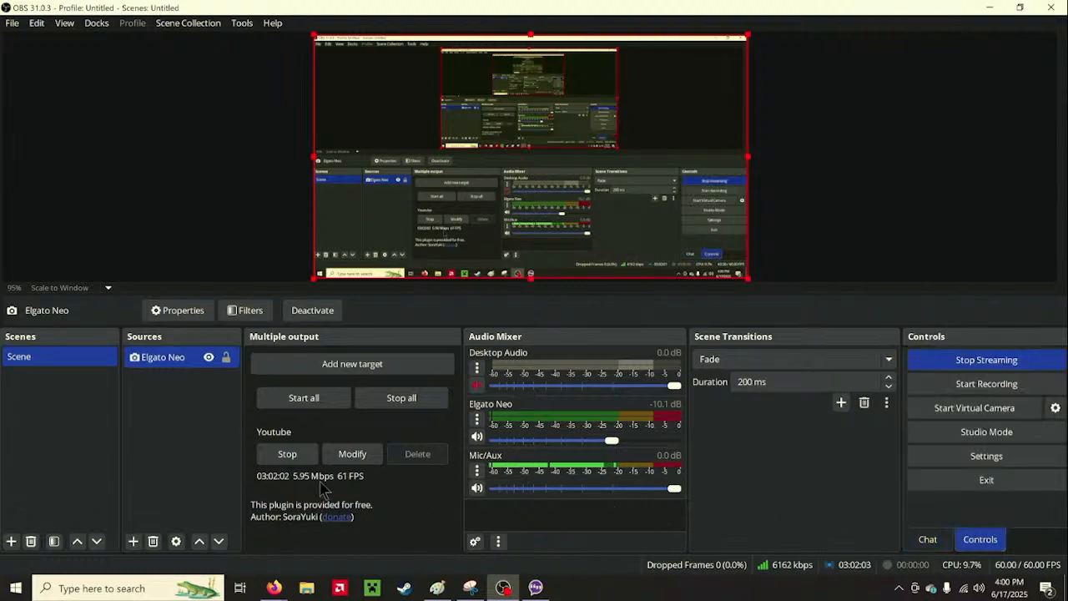